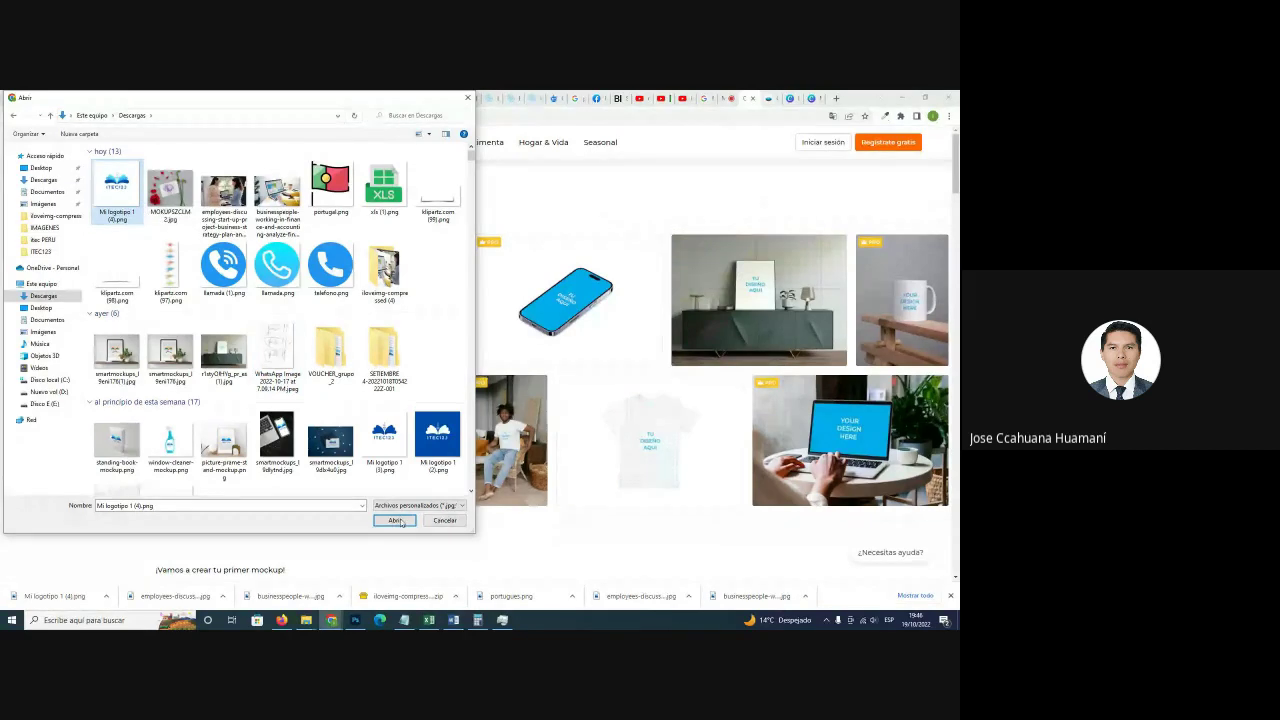
Upload Mi logotipo 1 (4).png from the Descargas folder as the sample design, then check the Google Meet call and return to Smartmockups.
click(397, 521)
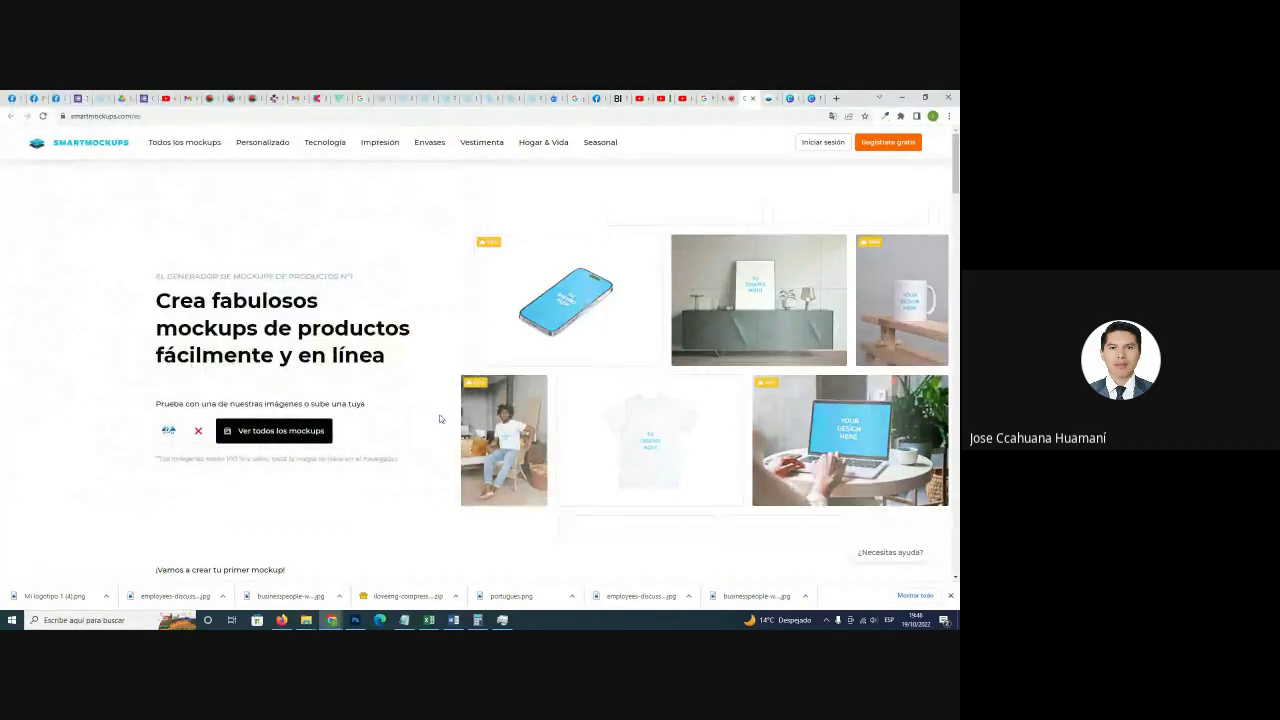
click(727, 97)
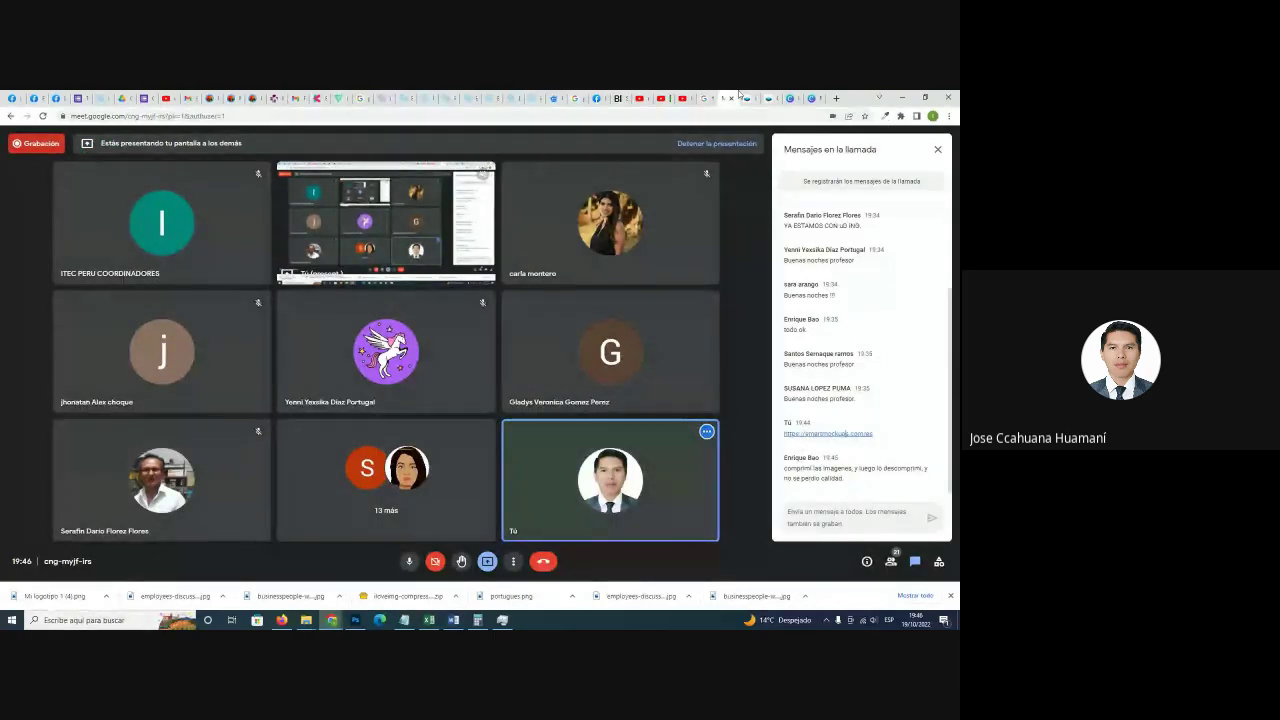
click(750, 97)
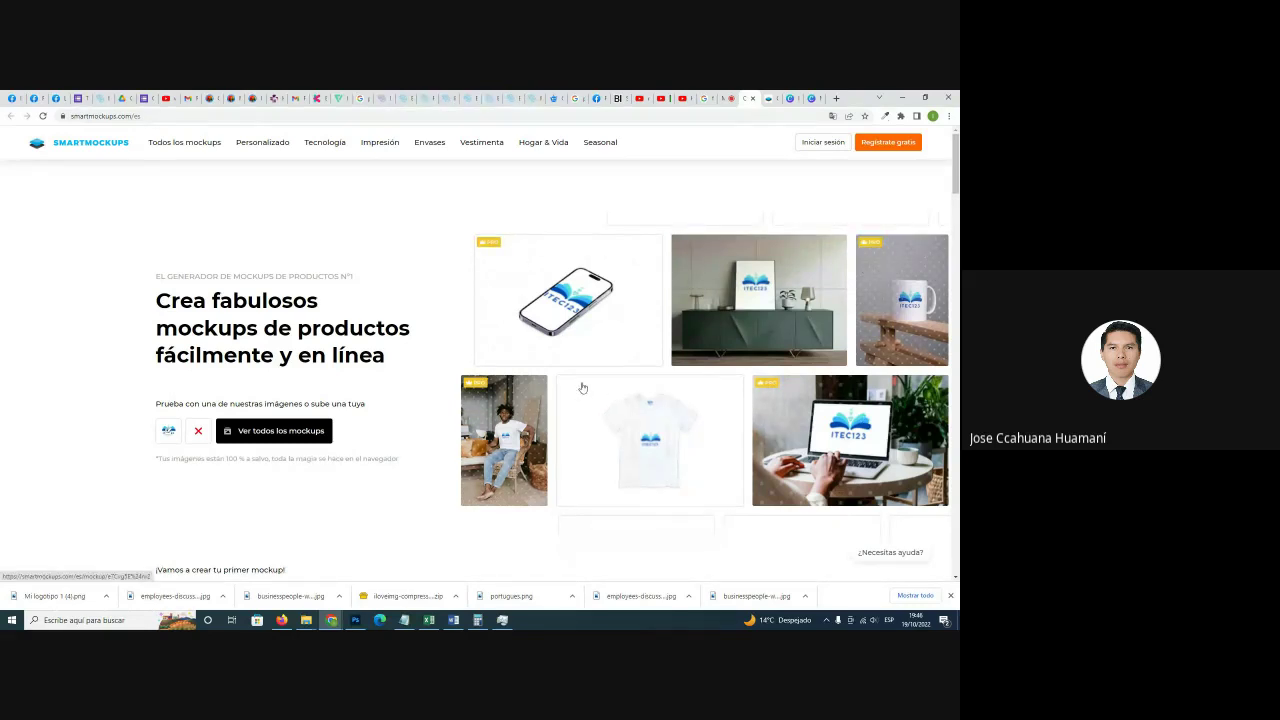
Open the full mockup gallery and browse its smartphone, mug and desktop sections.
scroll(300, 420, down, 1)
scroll(304, 415, down, 1)
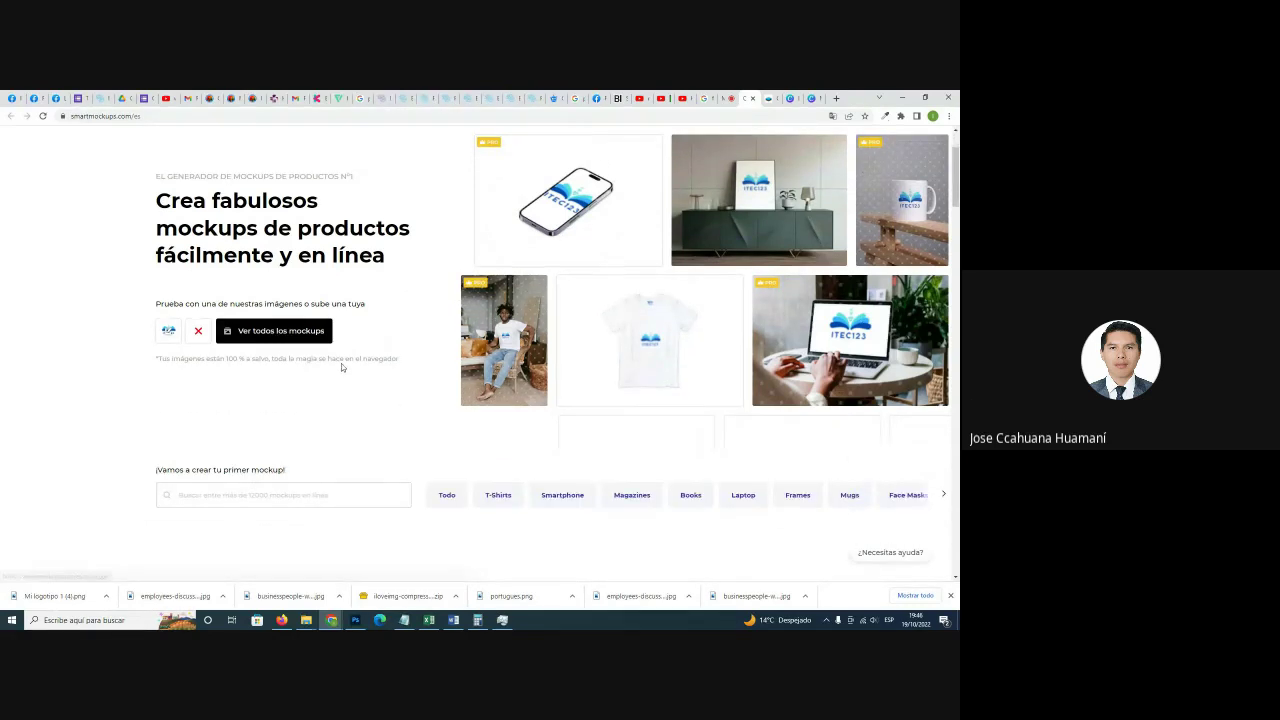
click(266, 333)
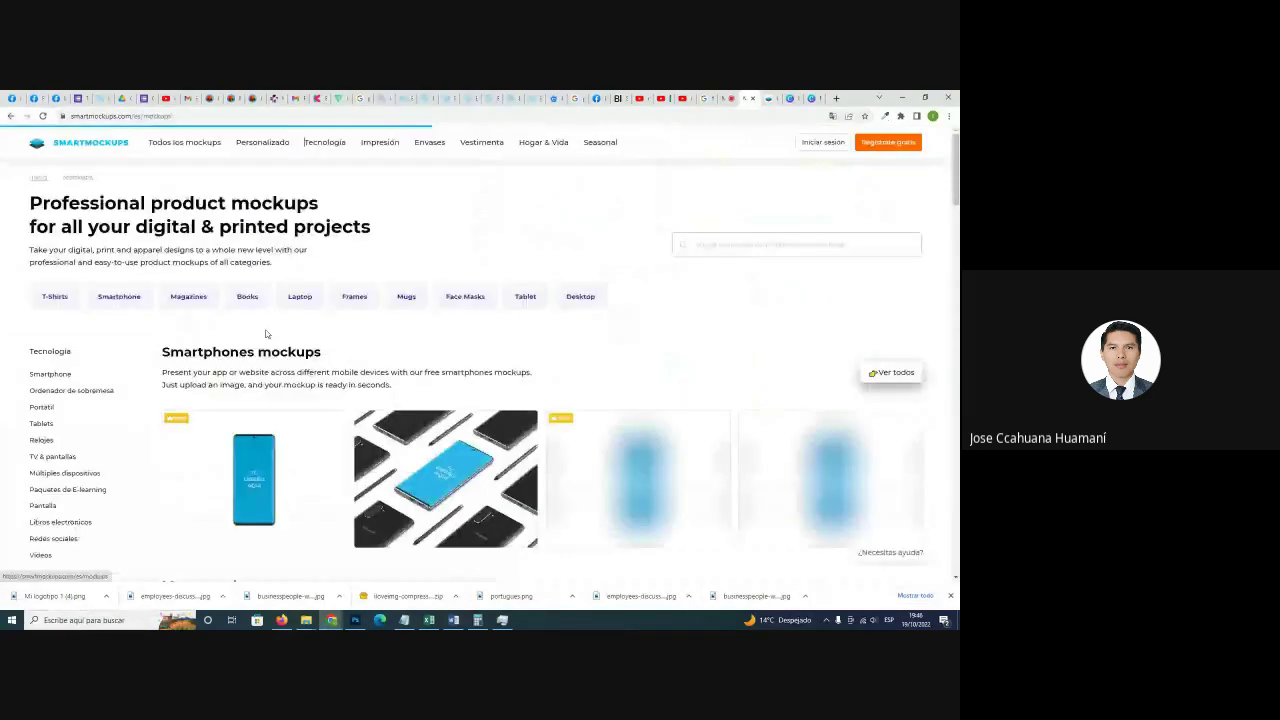
scroll(609, 357, down, 3)
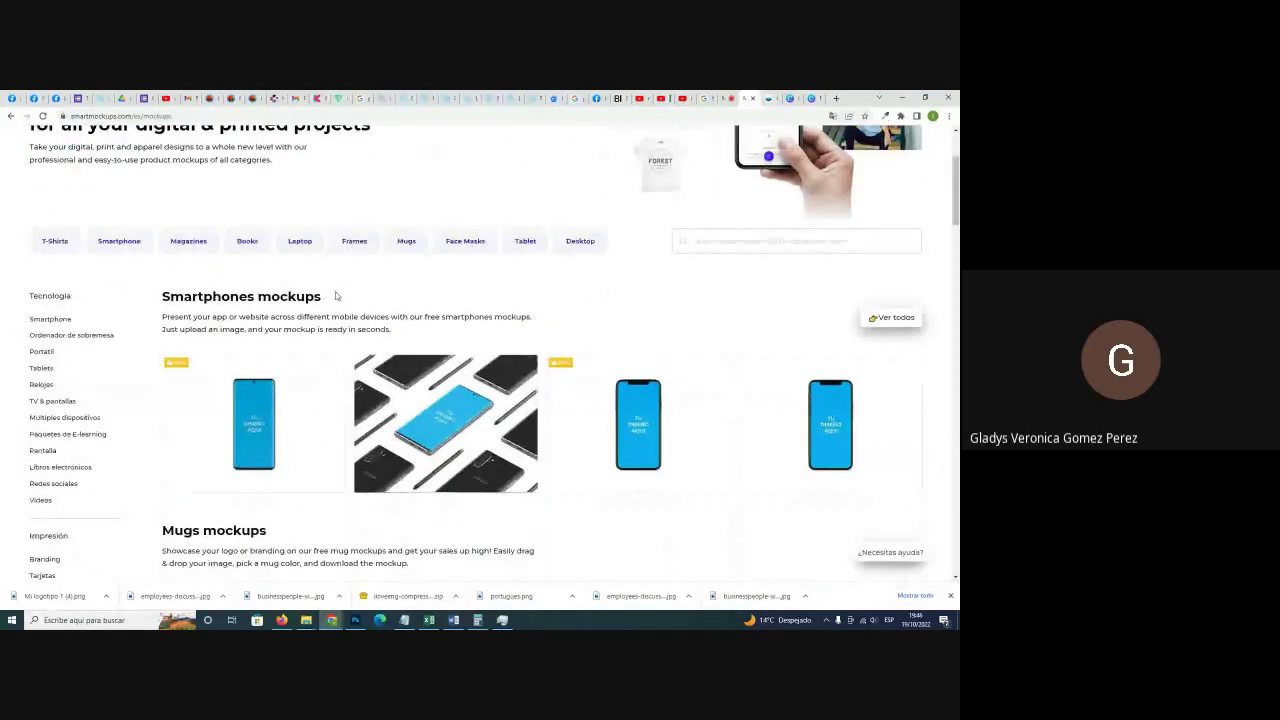
scroll(329, 286, up, 3)
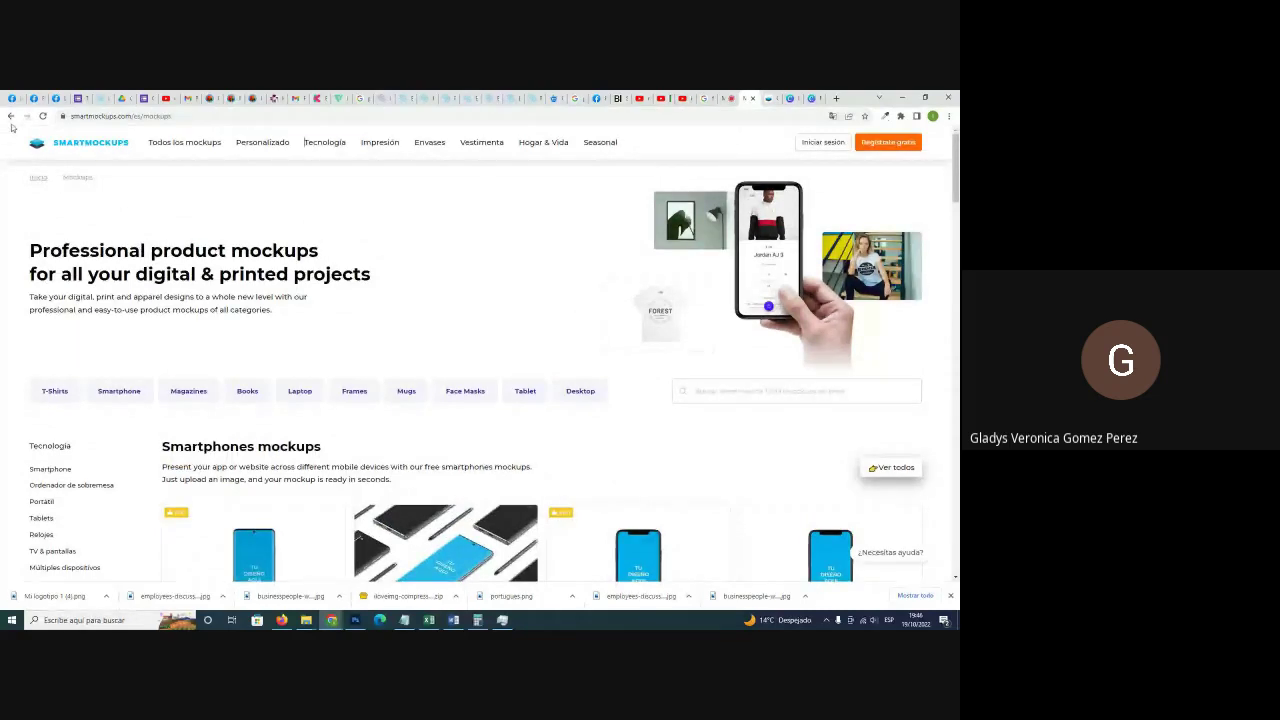
scroll(430, 260, down, 2)
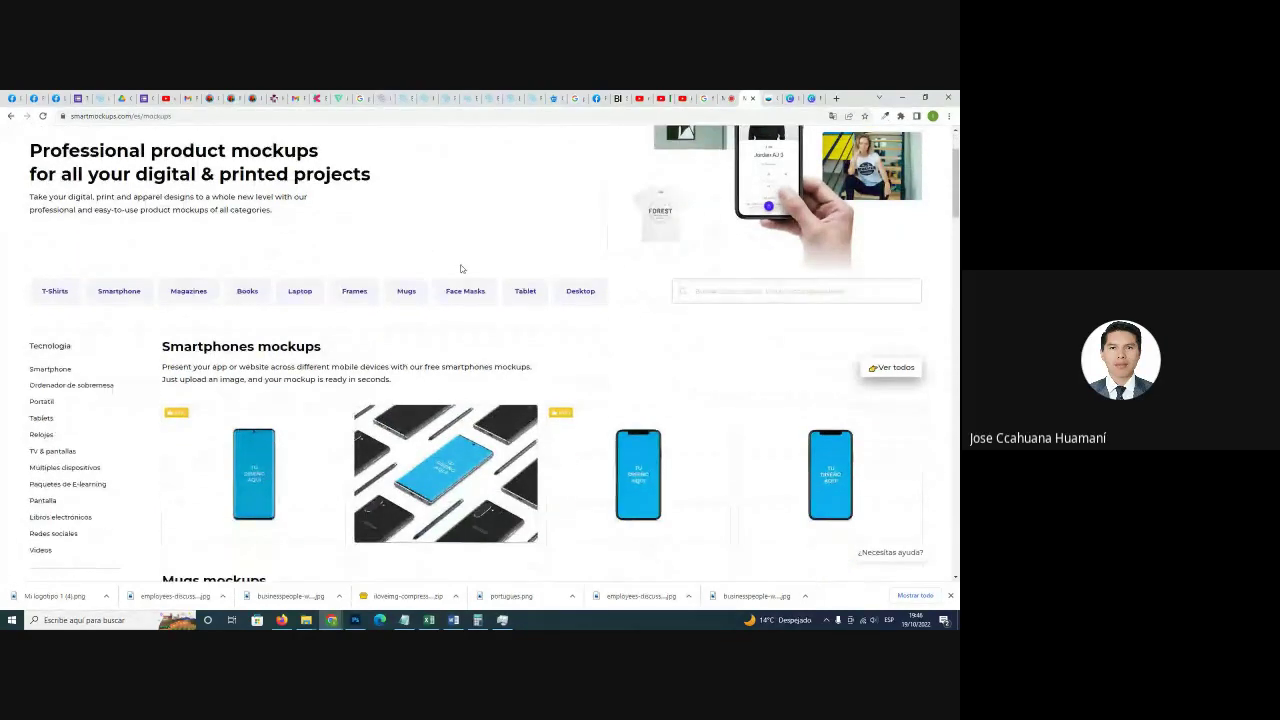
scroll(461, 268, down, 6)
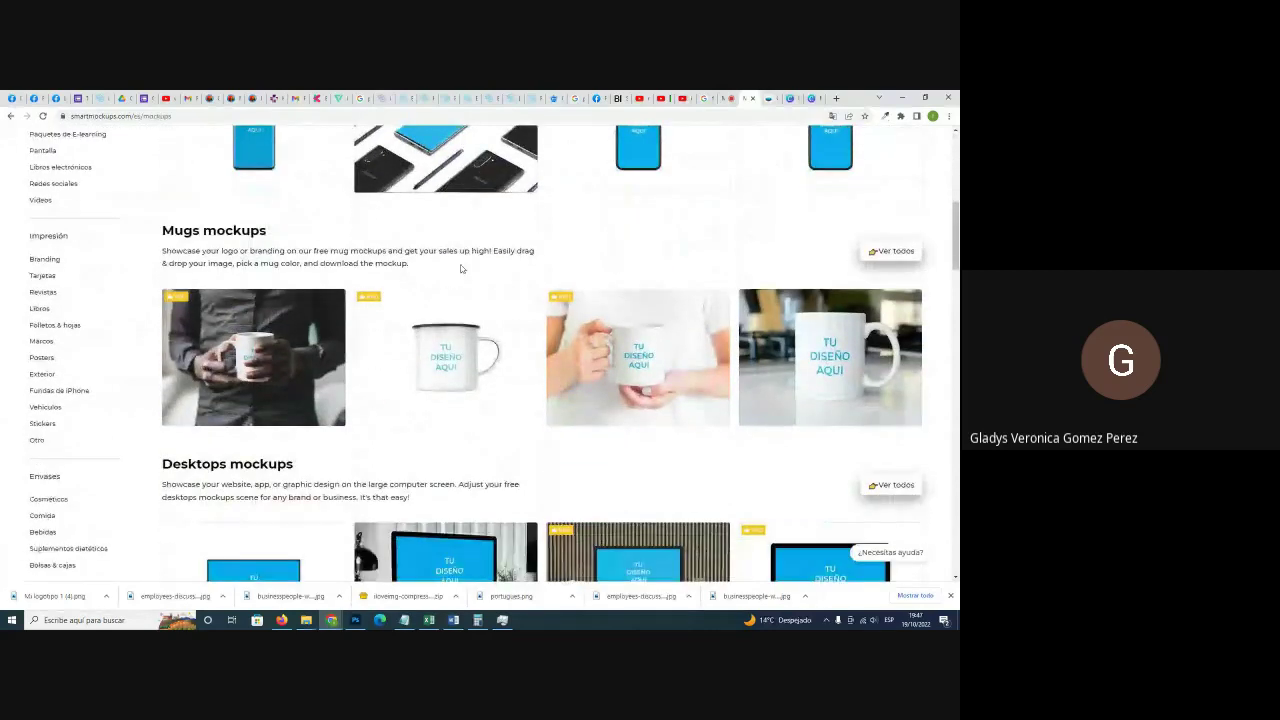
scroll(461, 268, down, 3)
scroll(461, 268, up, 5)
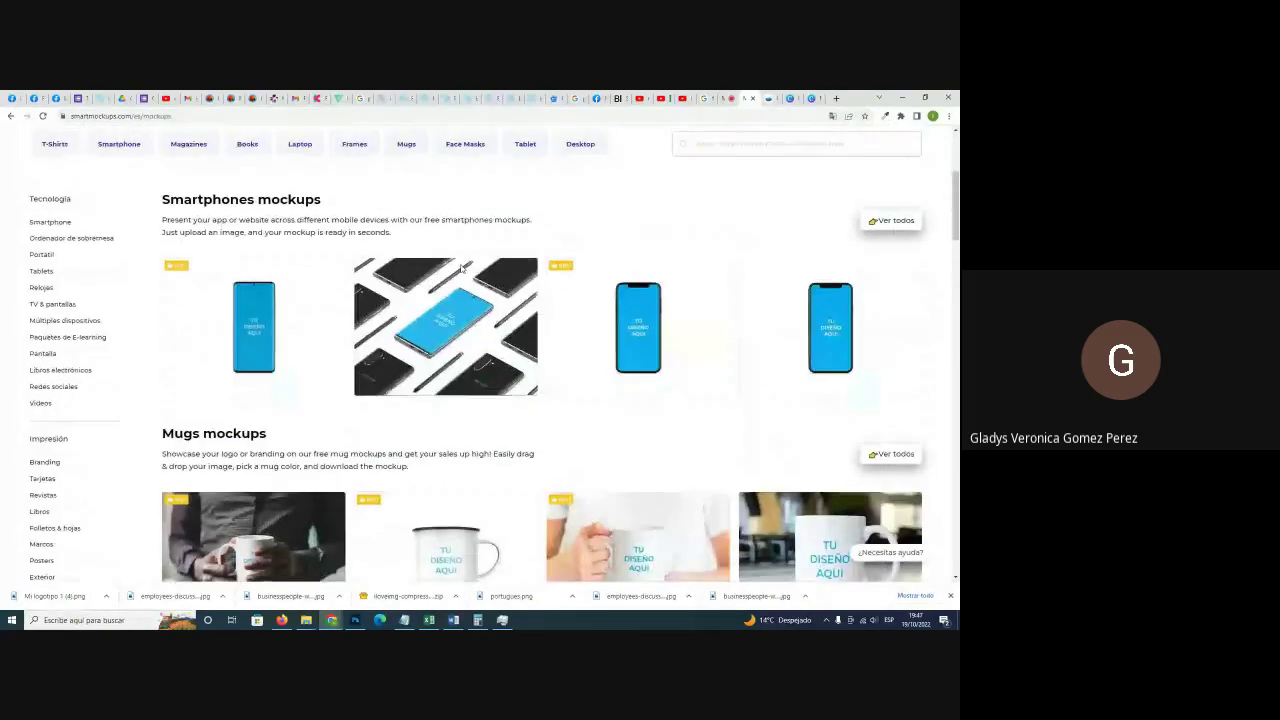
scroll(80, 224, up, 3)
Return to the Smartmockups home page, reopen the full gallery from there and go back again.
click(11, 116)
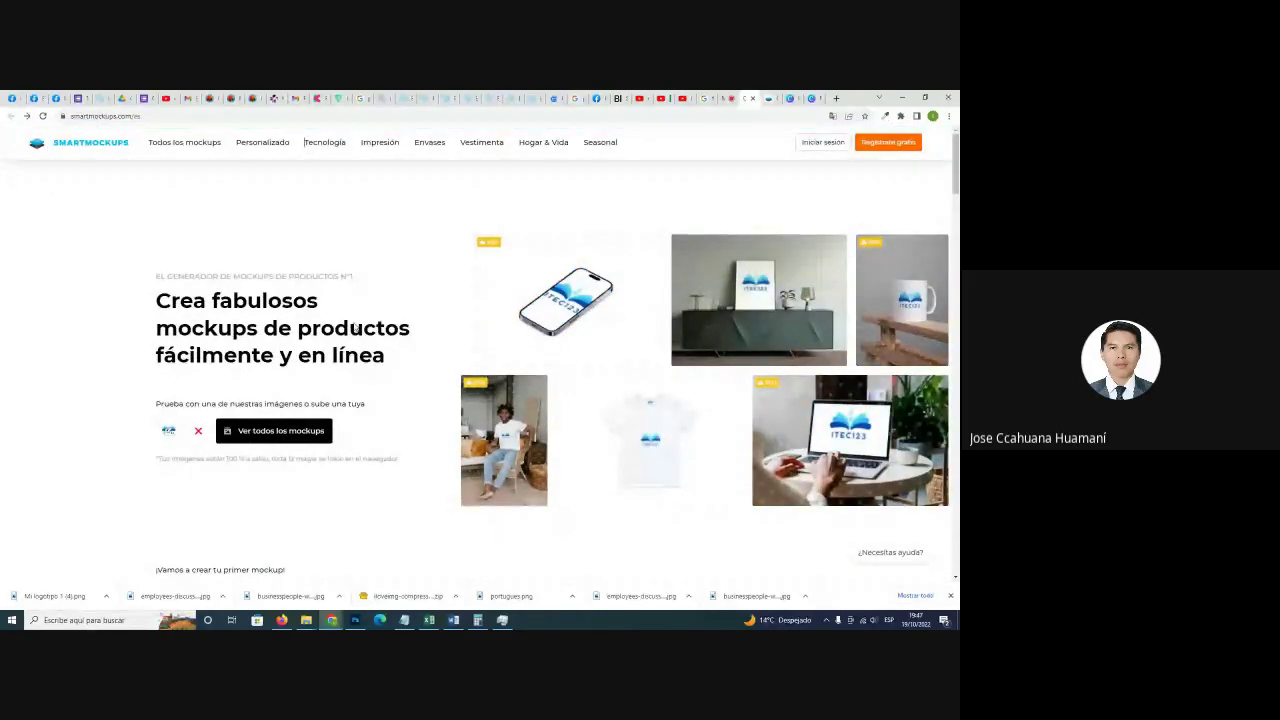
click(300, 438)
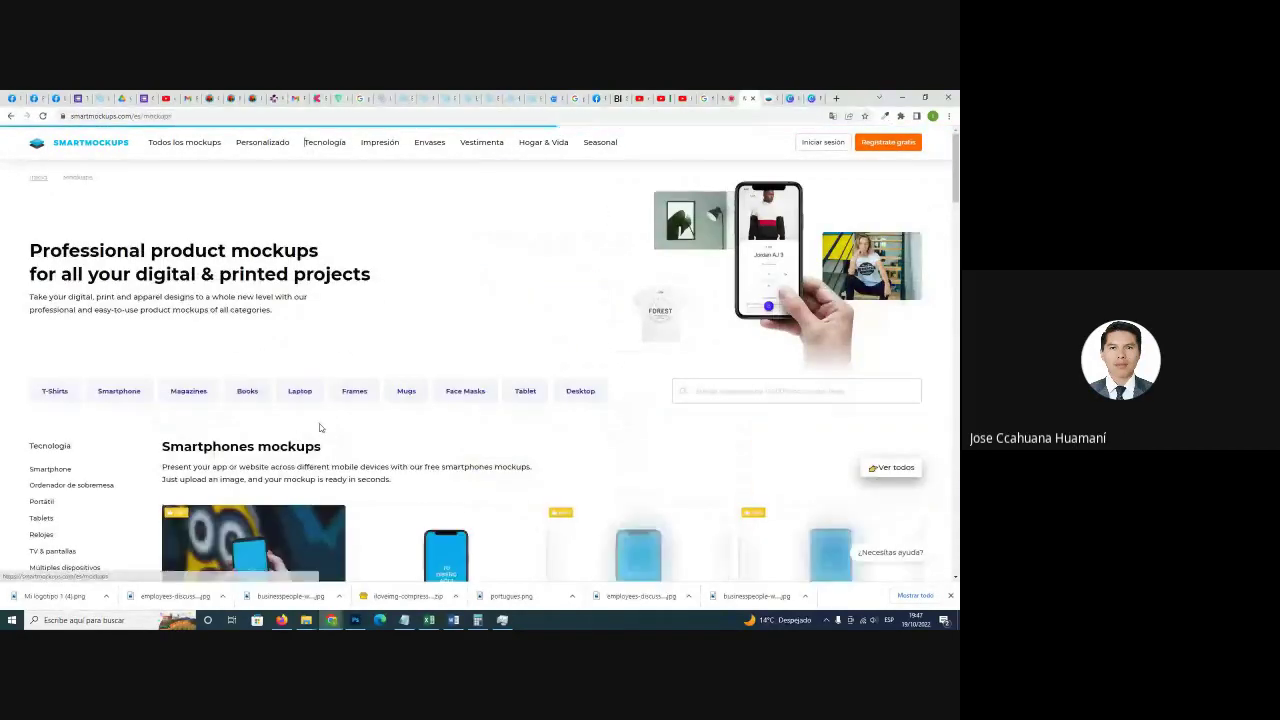
click(11, 116)
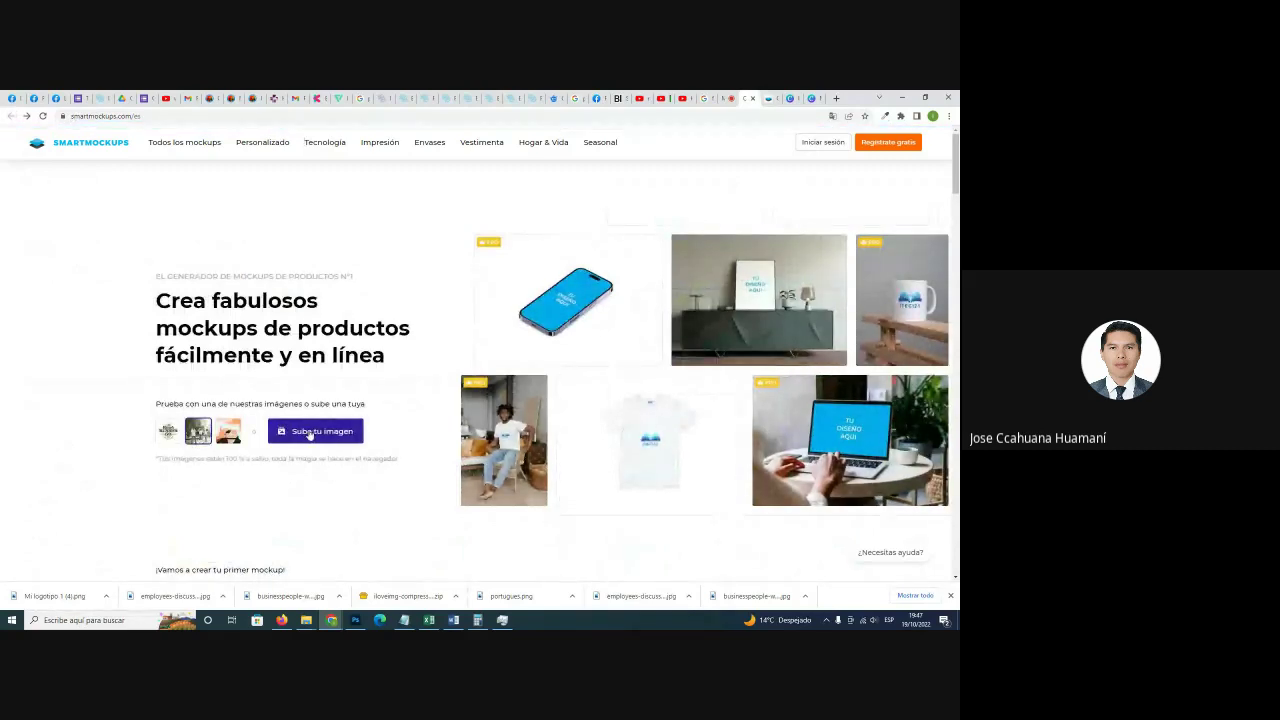
click(331, 428)
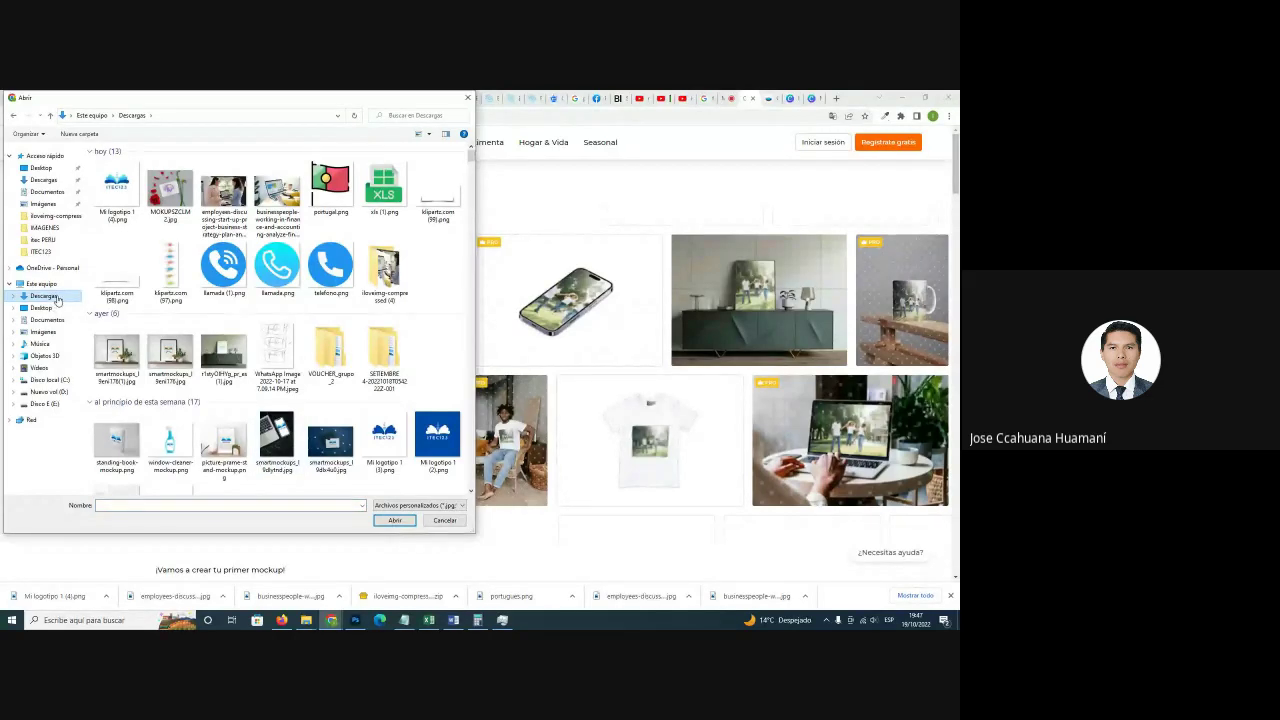
click(46, 332)
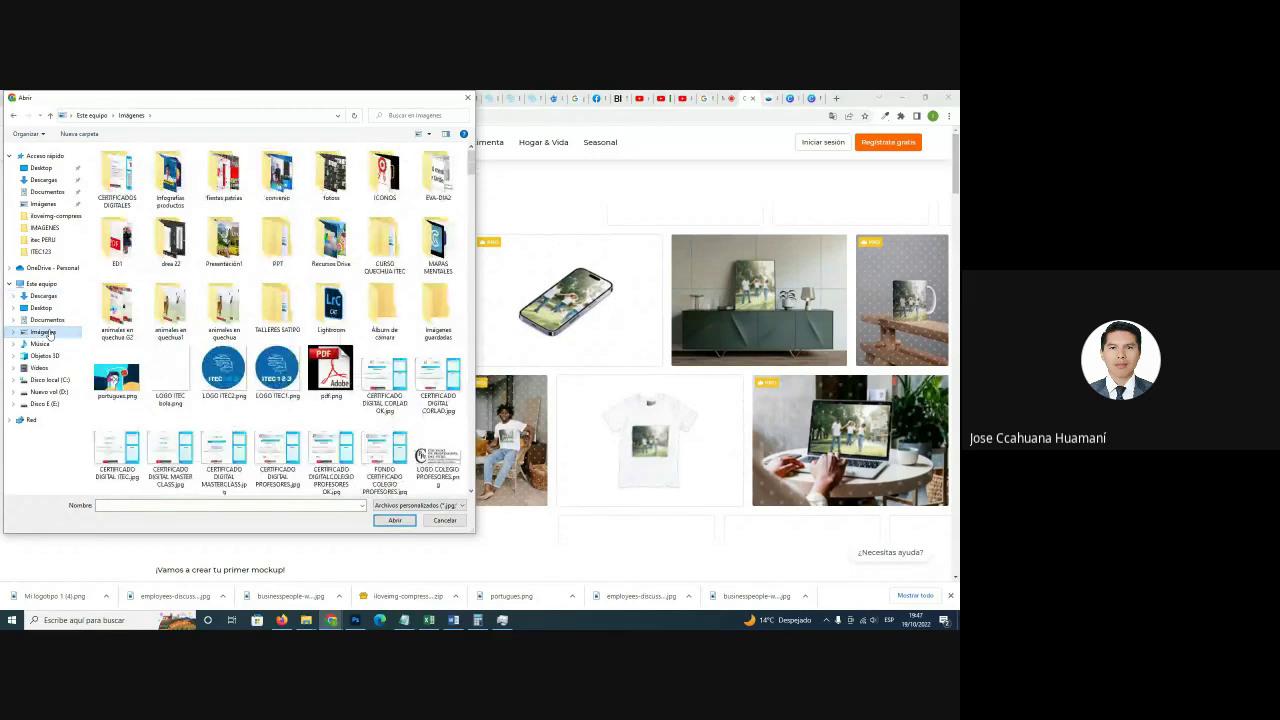
click(46, 392)
click(45, 322)
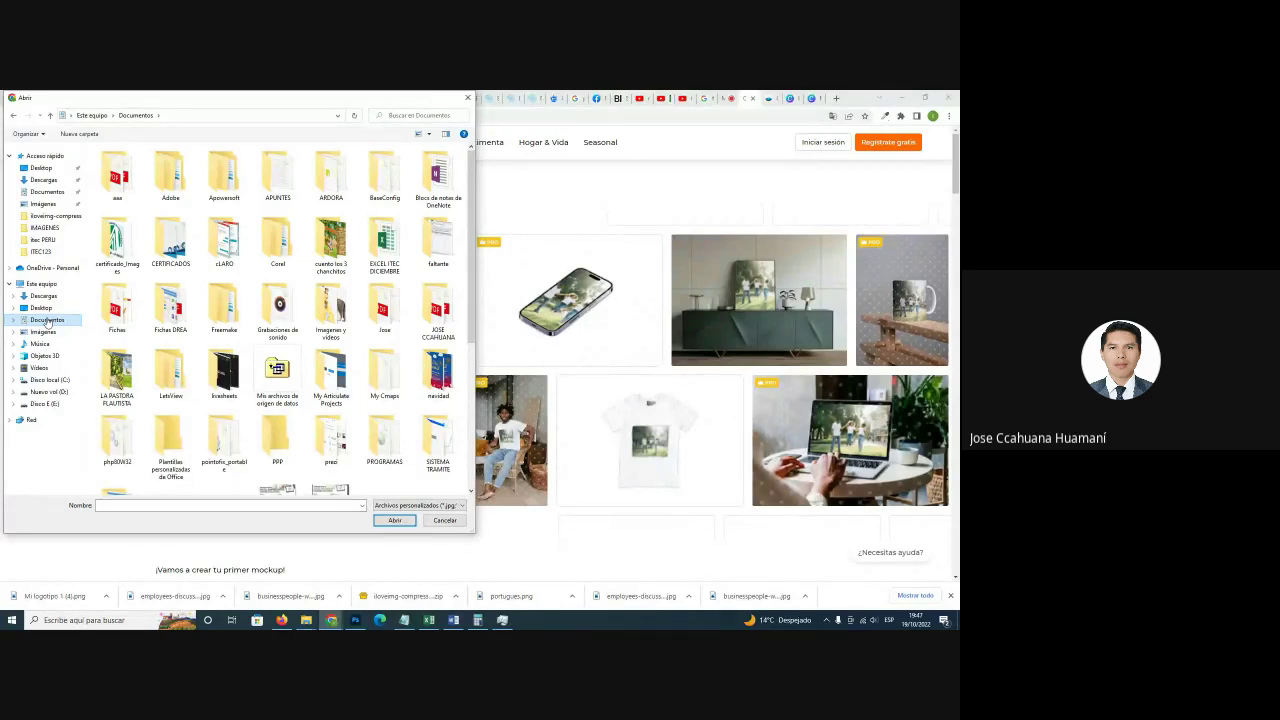
click(445, 520)
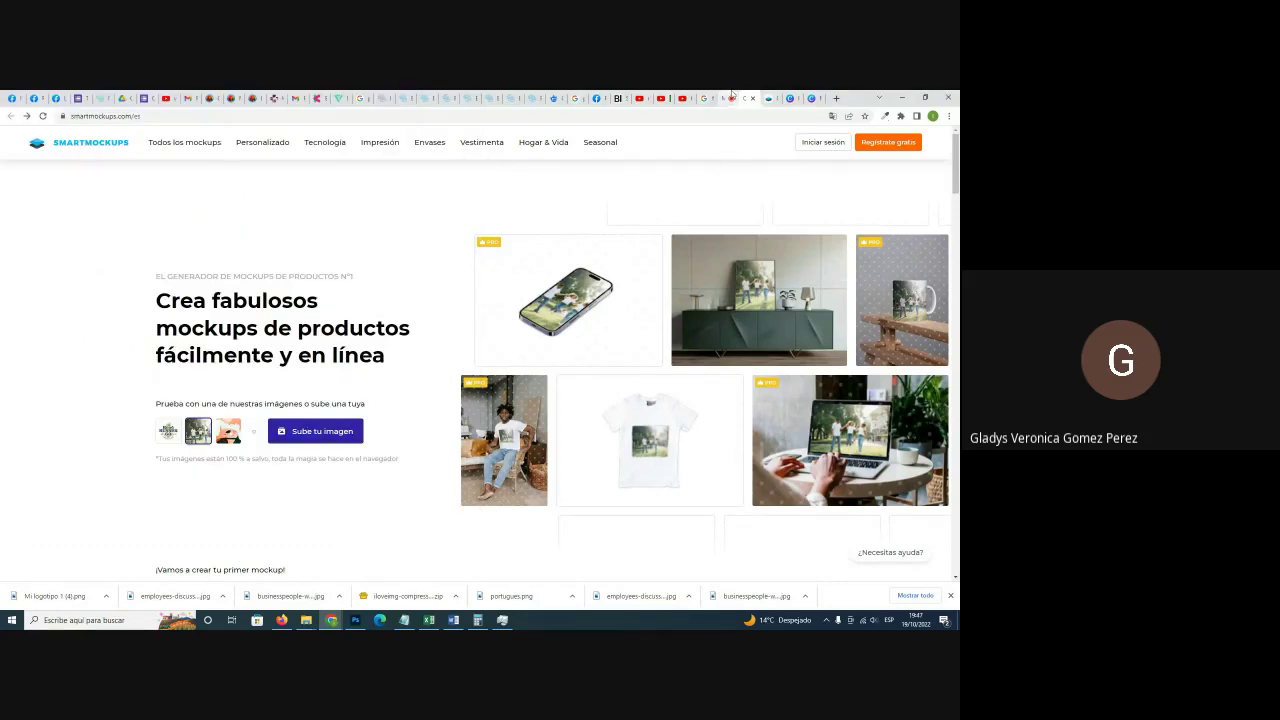
Check the participants and chat of the Google Meet call and return to the Smartmockups home page.
click(733, 97)
mouse_move(745, 94)
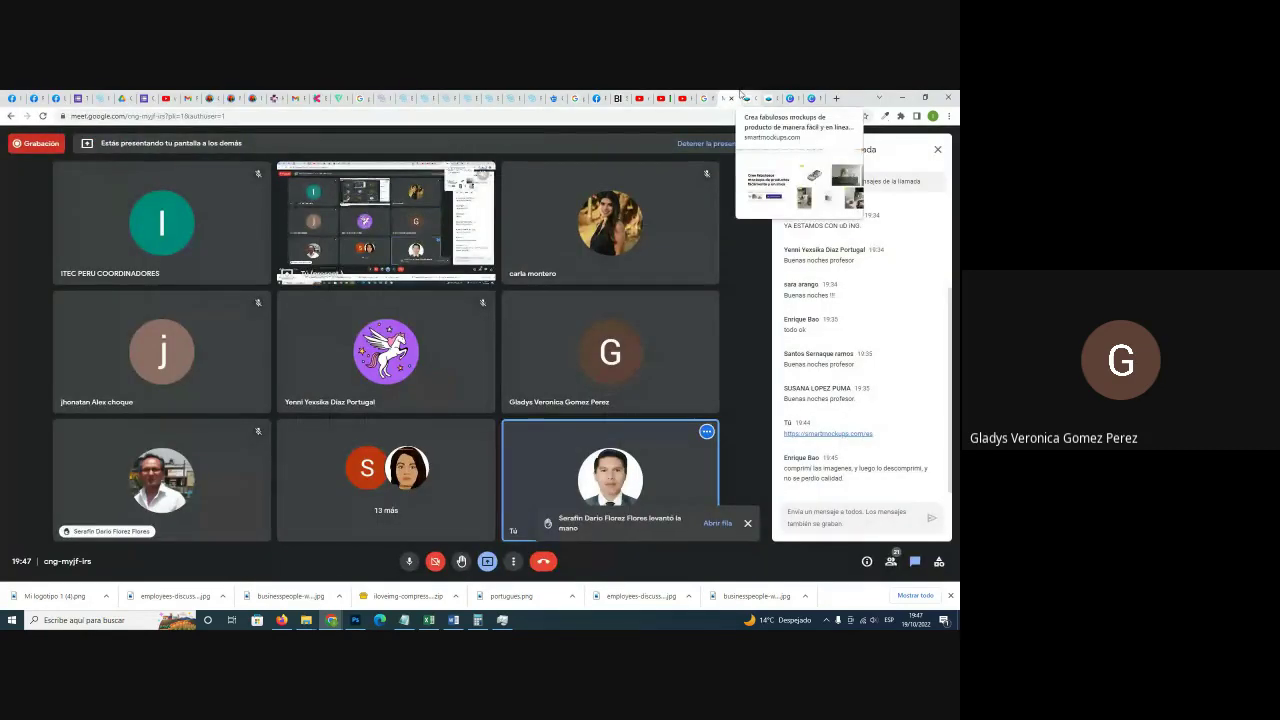
click(748, 97)
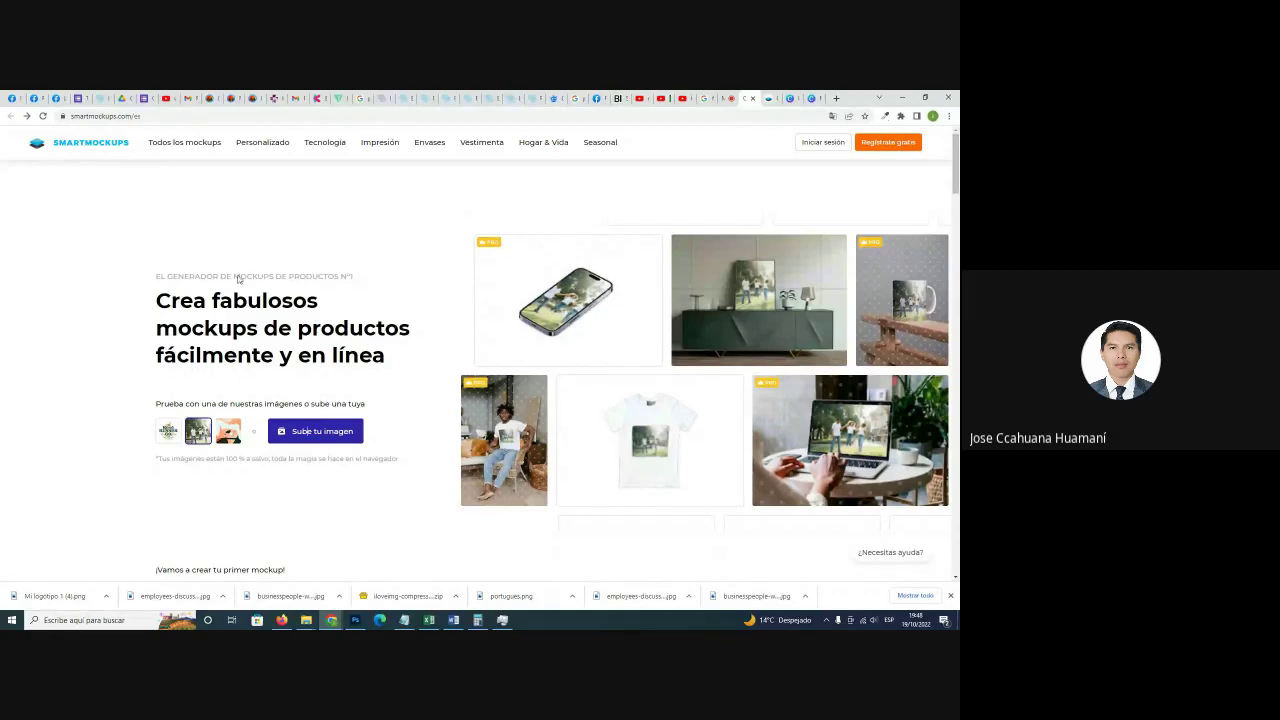
Upload the logo file Mi logotipo 1 (4).png from the Descargas folder to preview it on the home-page mockups.
click(336, 437)
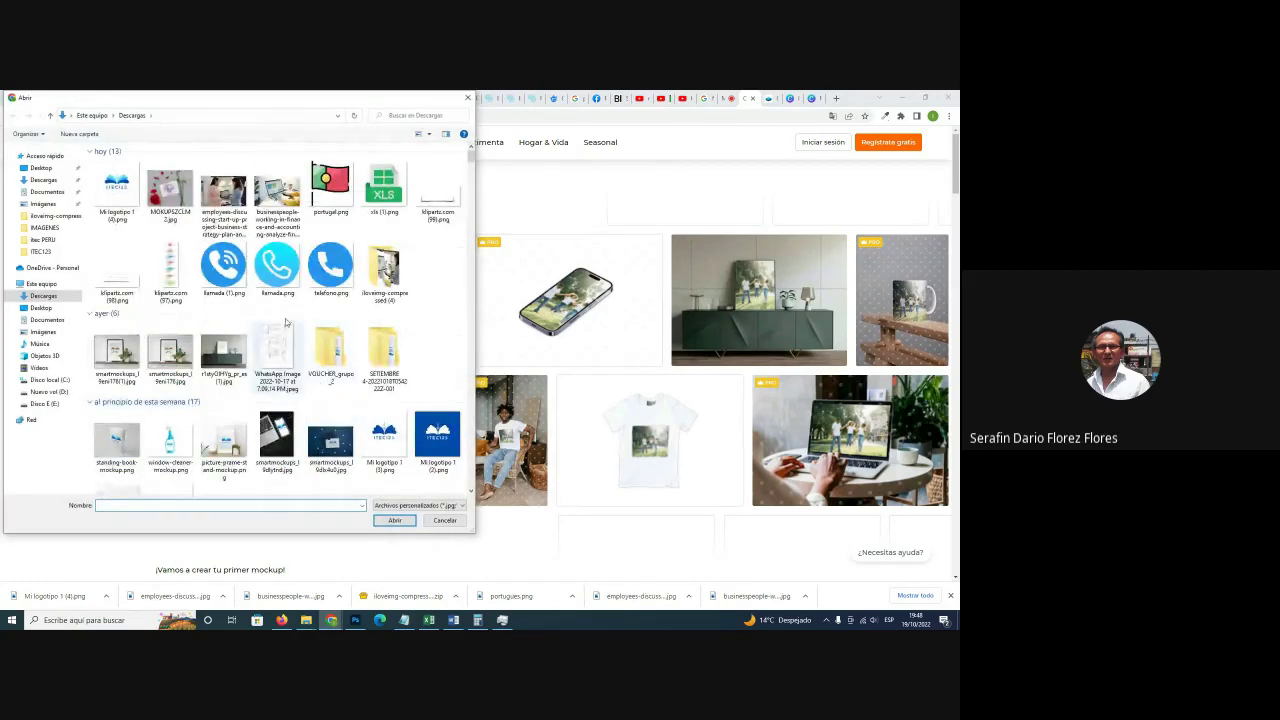
click(116, 190)
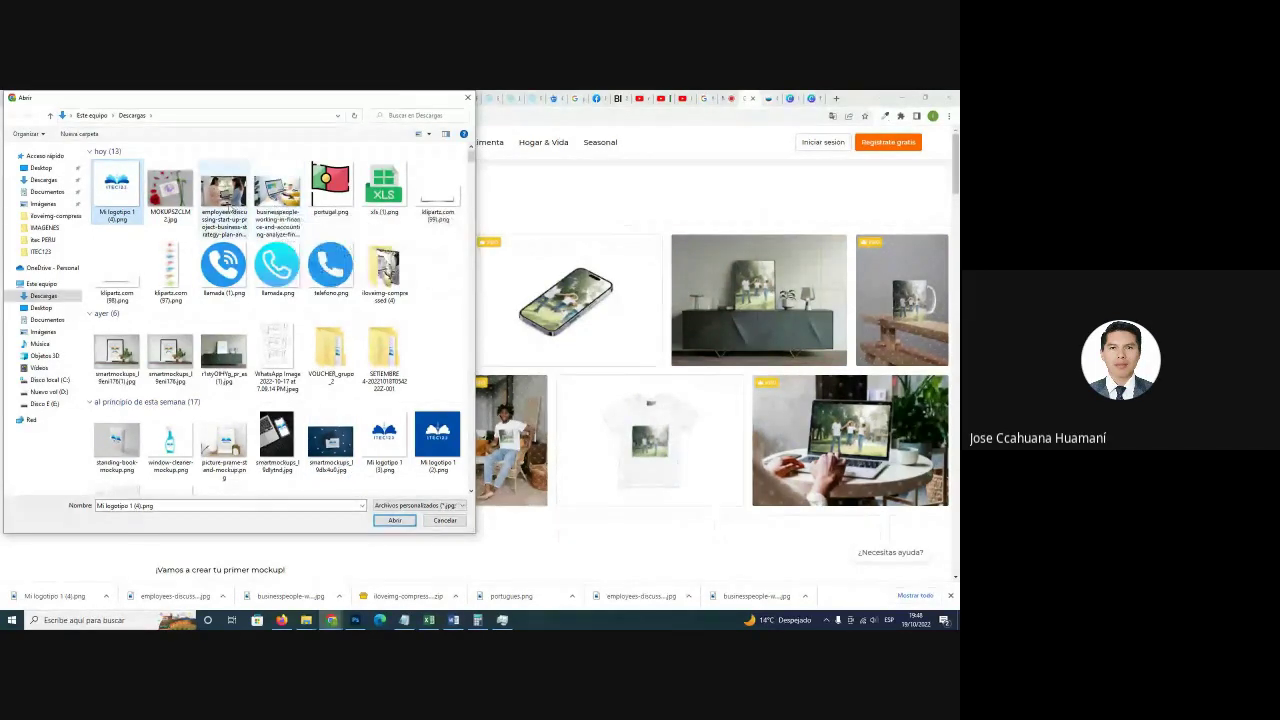
click(228, 207)
click(118, 207)
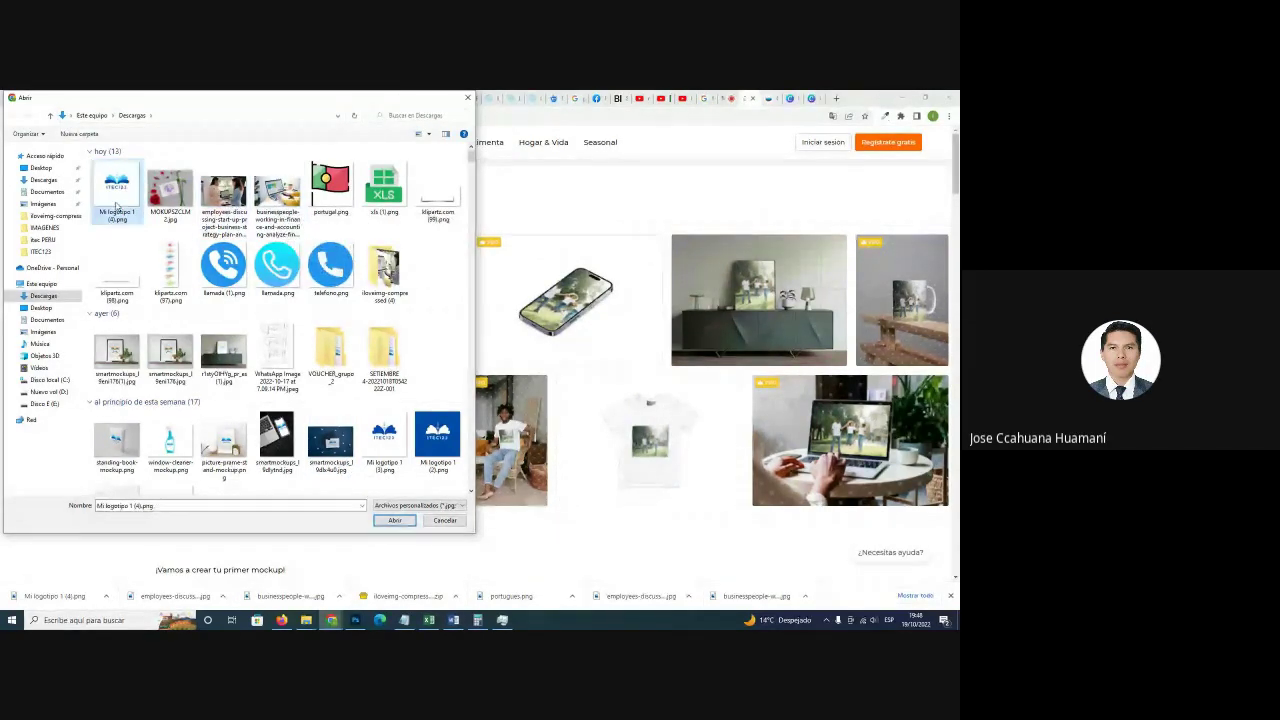
click(396, 521)
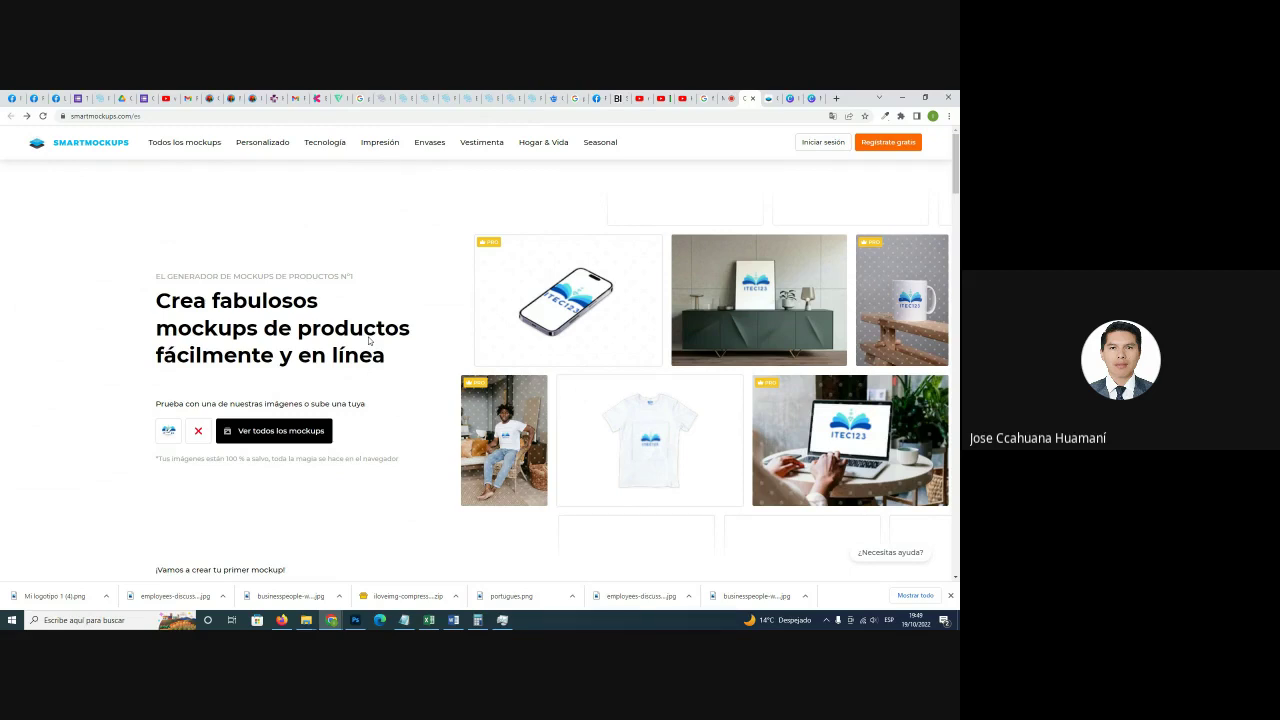
Switch to the Google Meet call and stop presenting the screen.
click(731, 96)
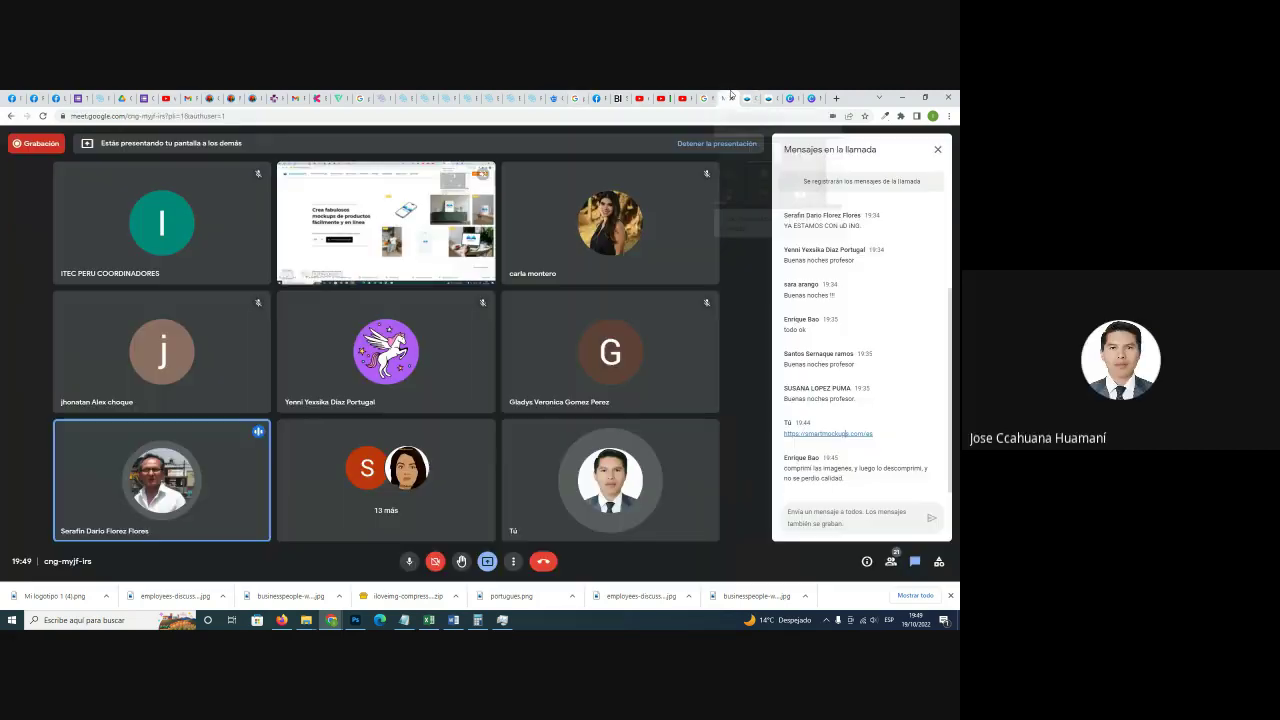
click(487, 561)
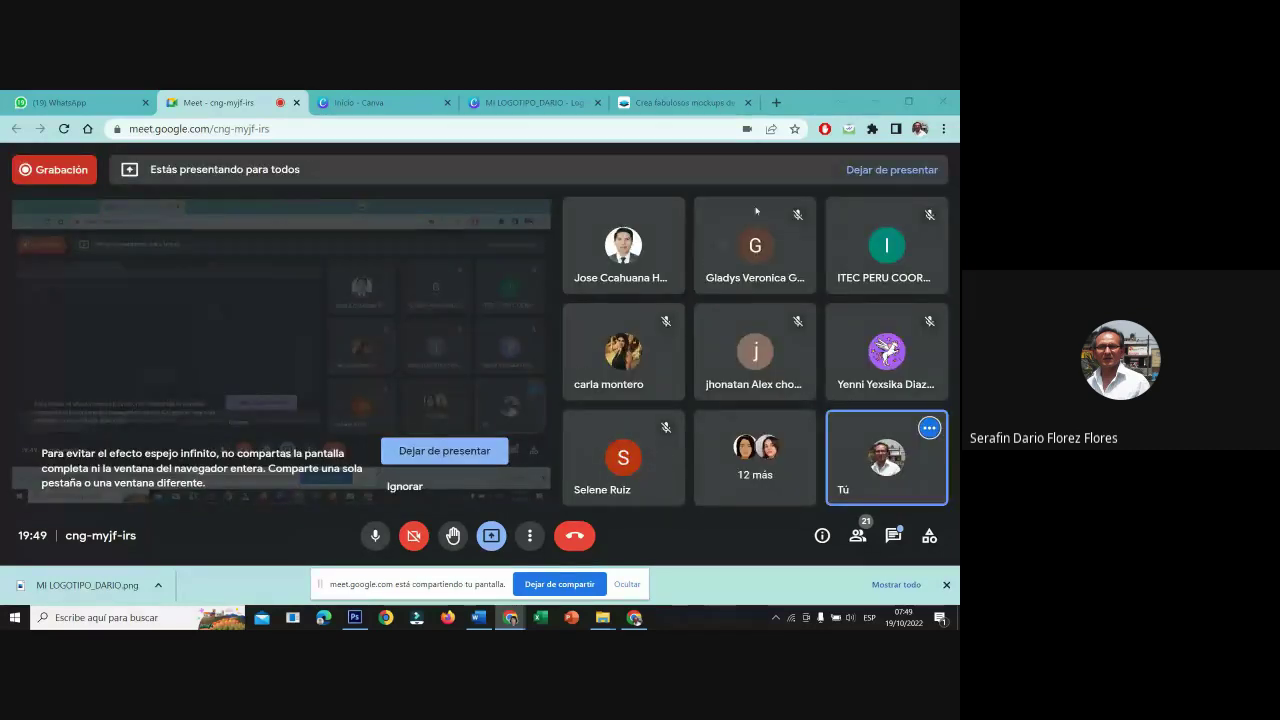
Switch from the Meet call to the Smartmockups page and reload it to clear the uploaded logo.
click(680, 102)
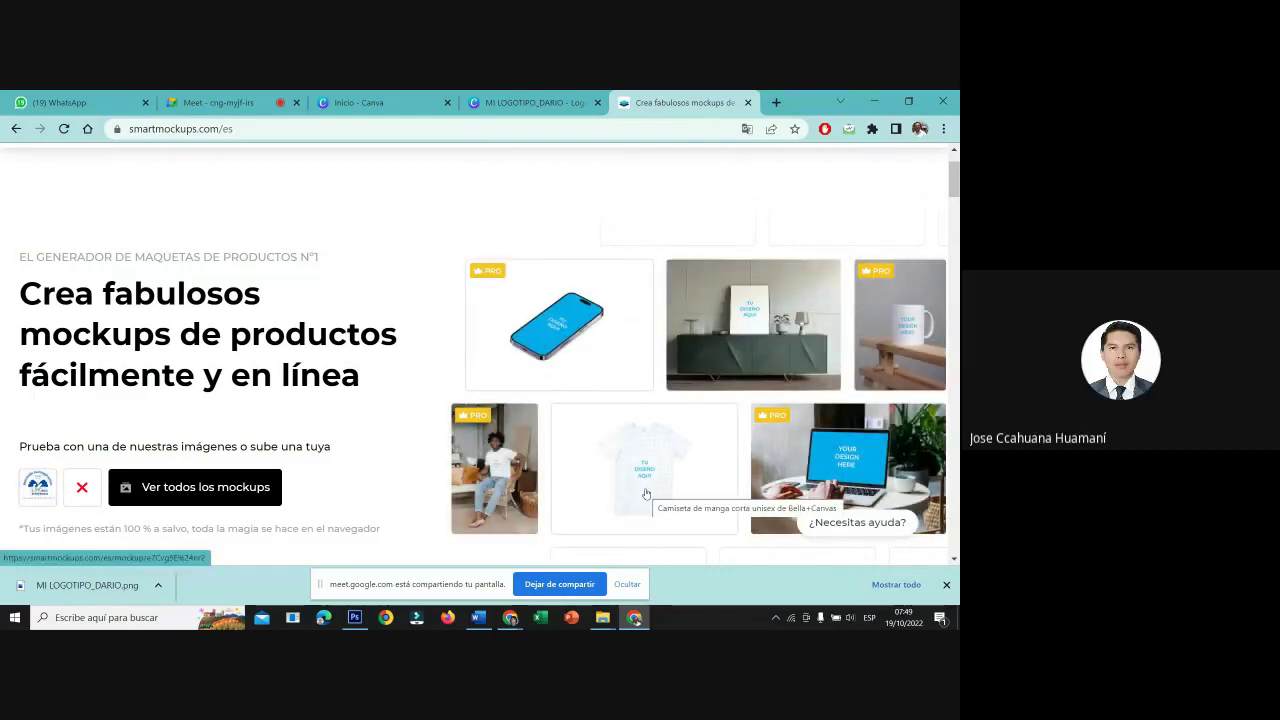
click(295, 130)
key(Return)
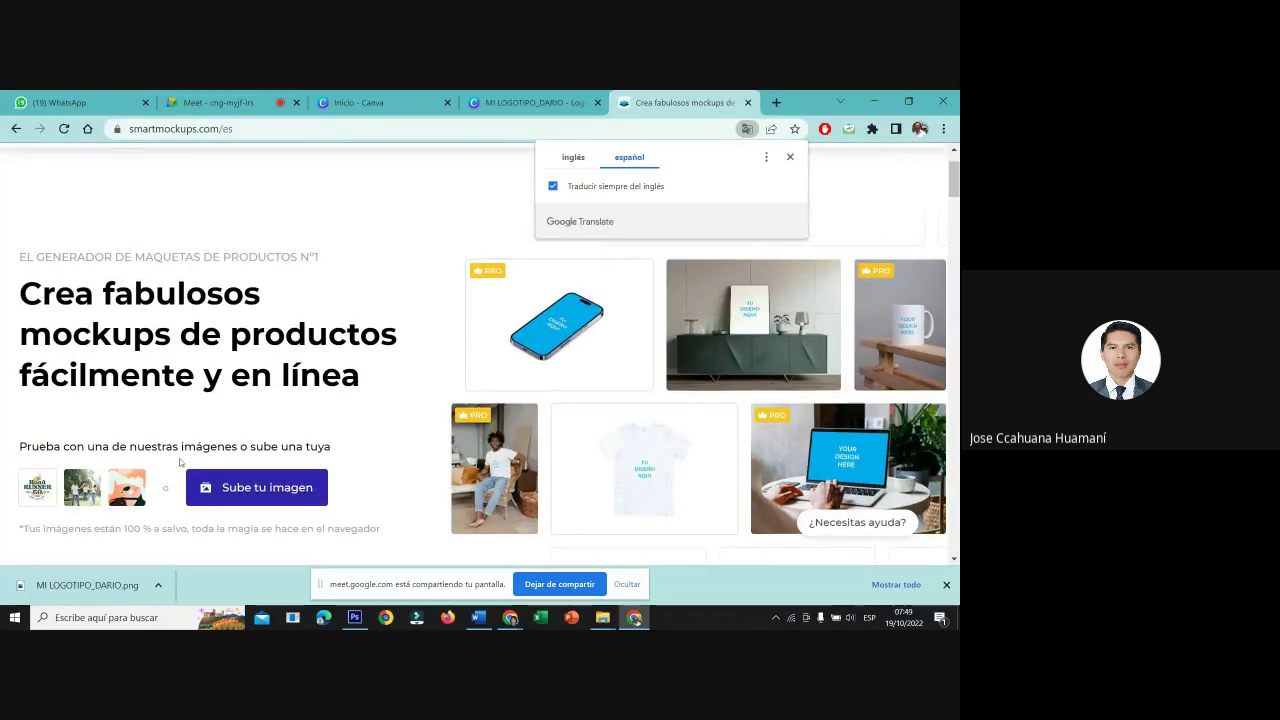
Upload juguemos digitando.png from the Descargas folder and check the sample mockups on the home page.
click(266, 488)
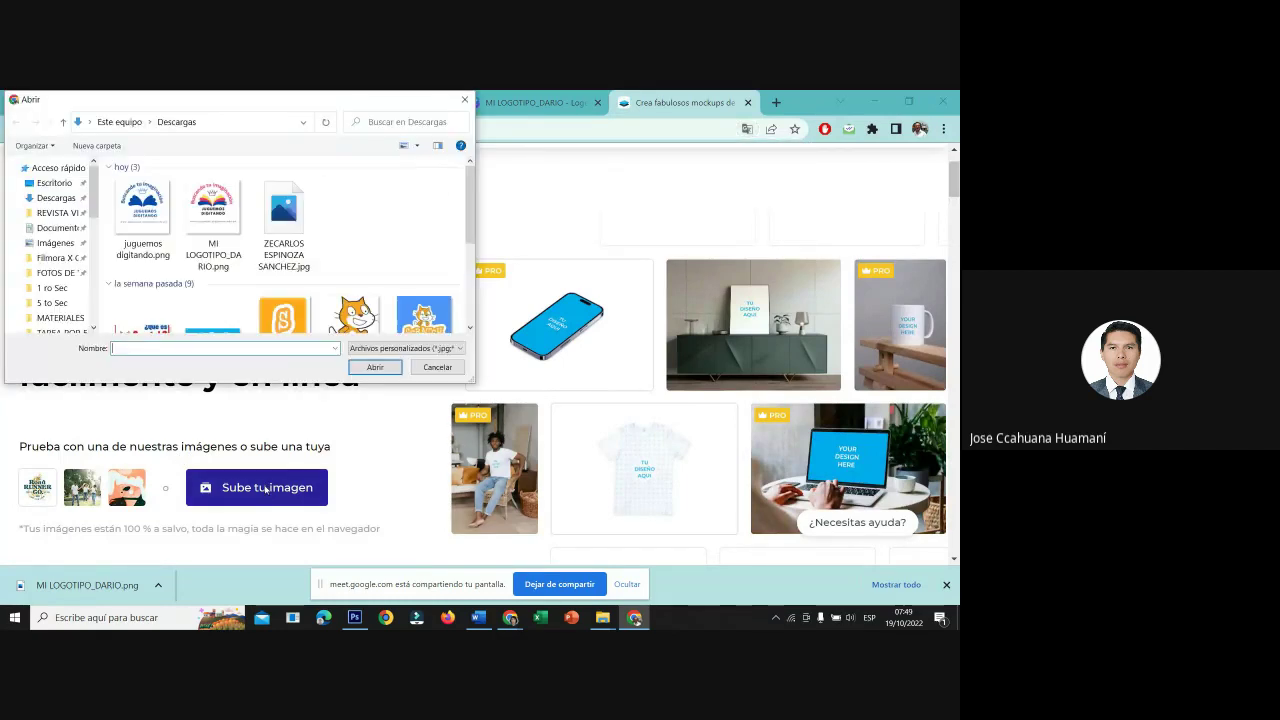
click(158, 222)
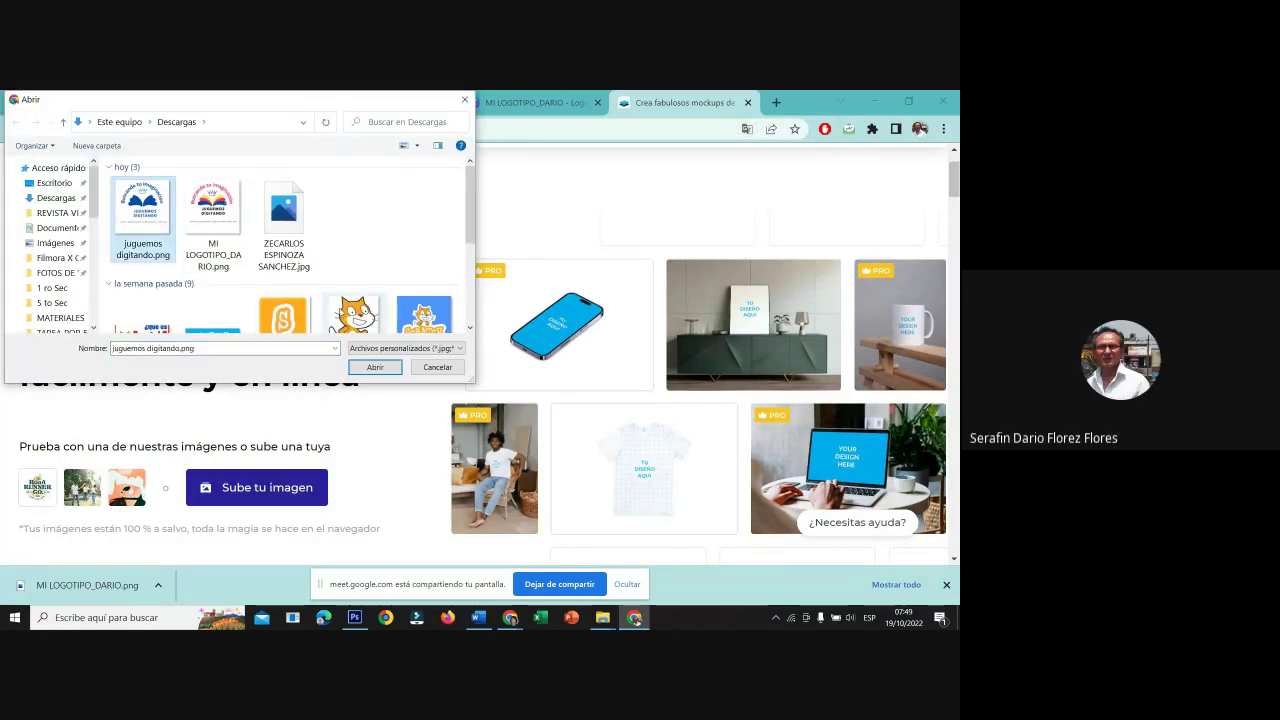
click(378, 368)
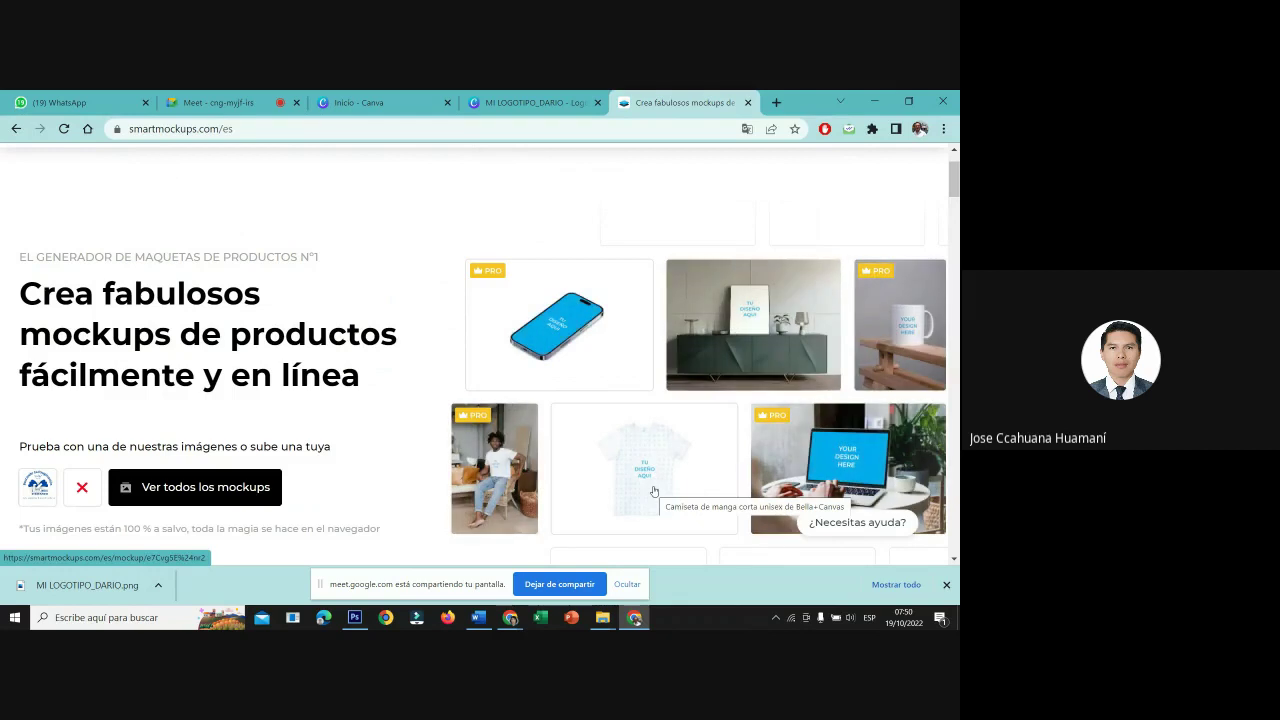
scroll(652, 487, down, 1)
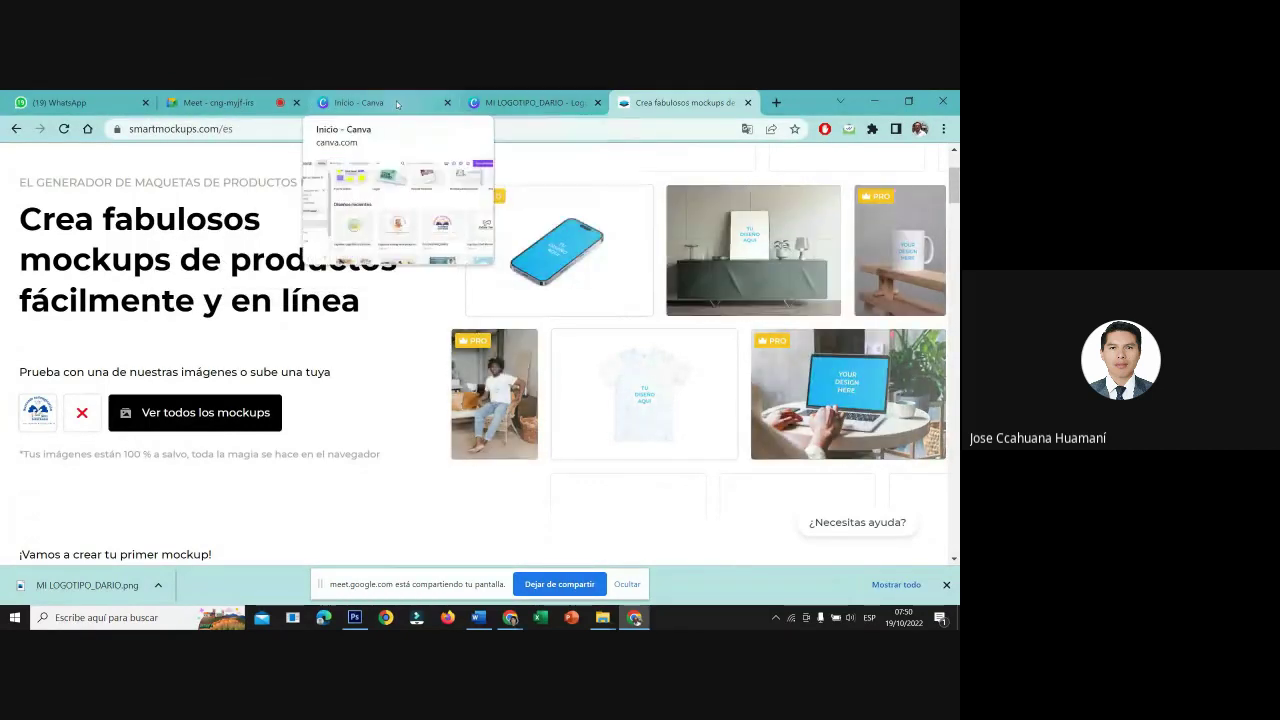
Review page 4 of the logo design in Canva and look over the Canva home page.
click(520, 104)
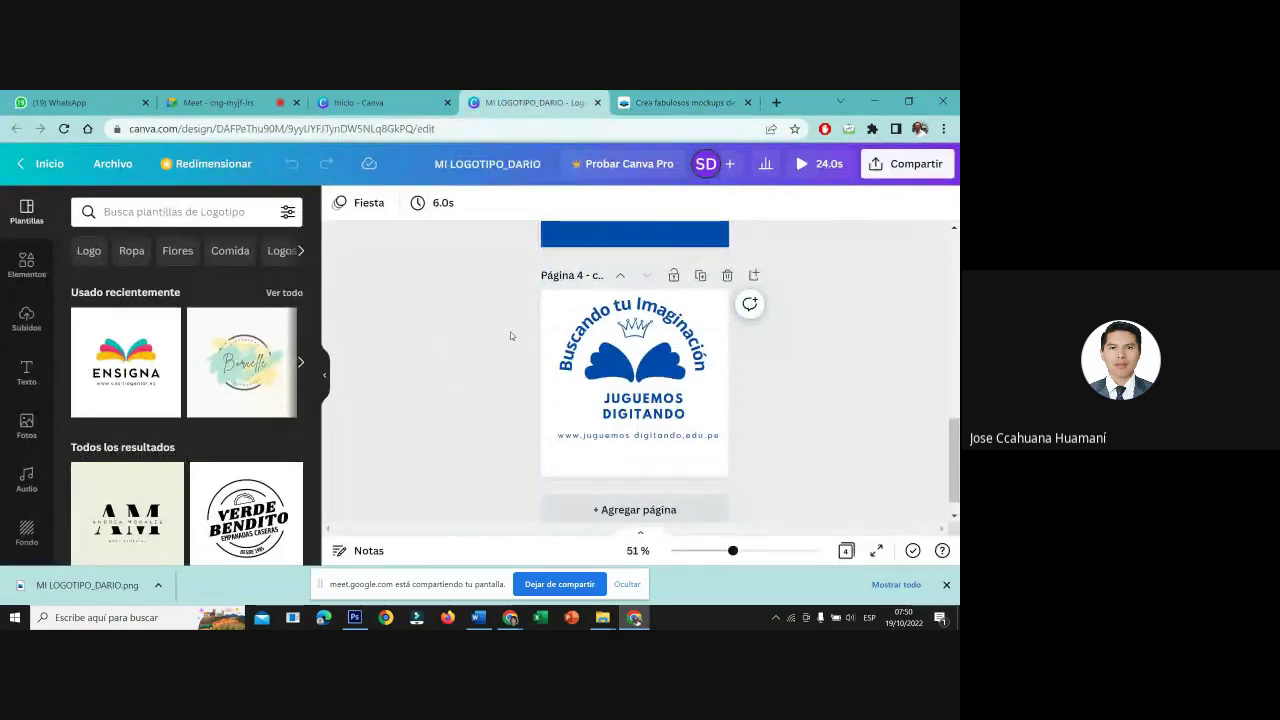
scroll(480, 380, down, 1)
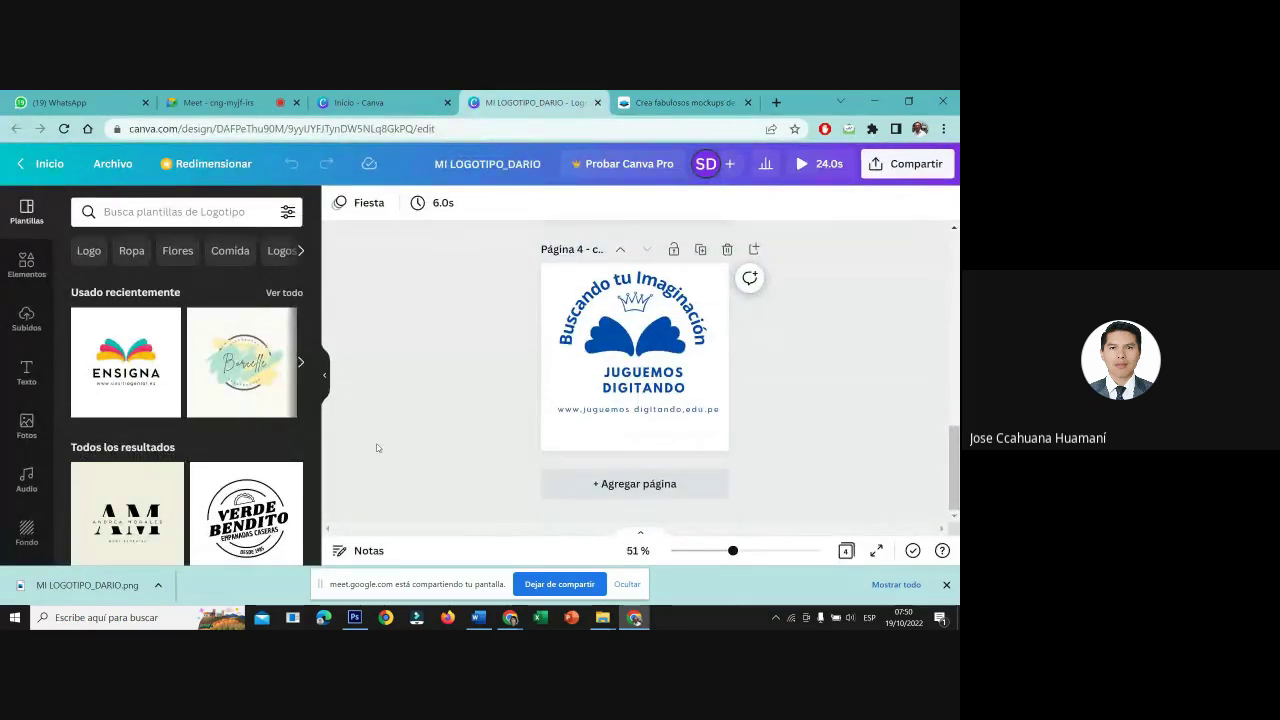
click(388, 104)
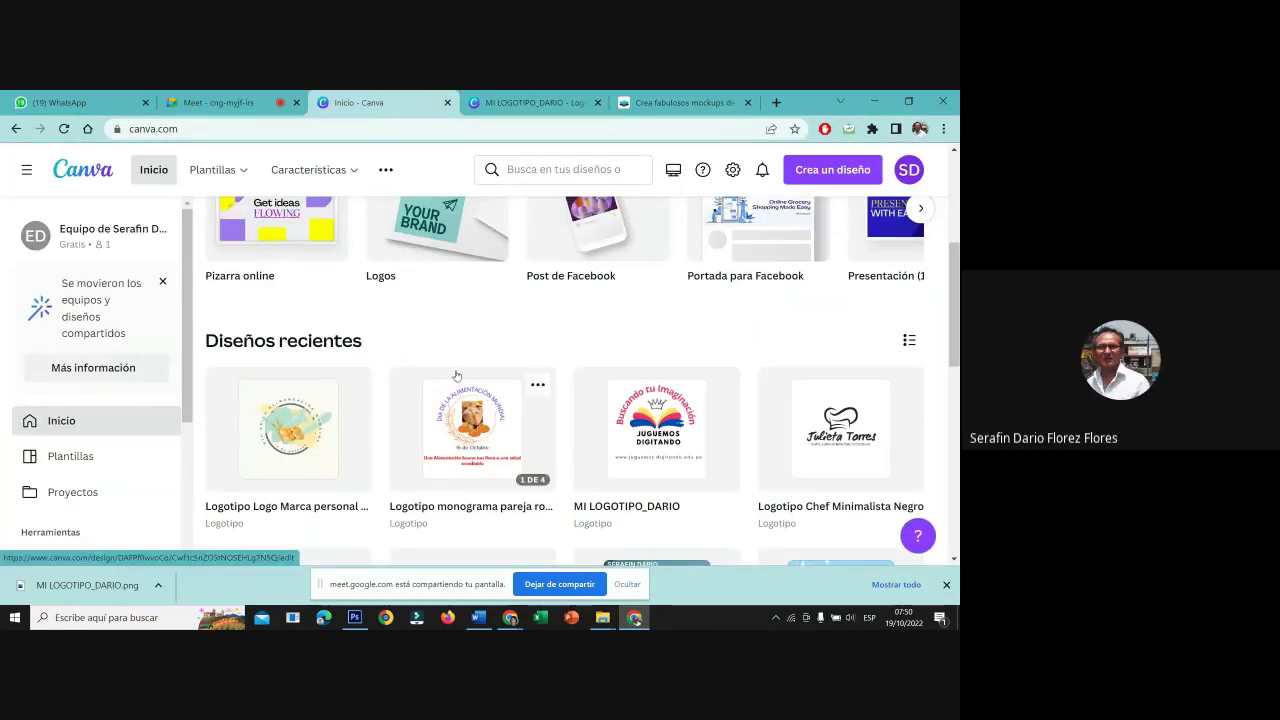
scroll(455, 376, up, 3)
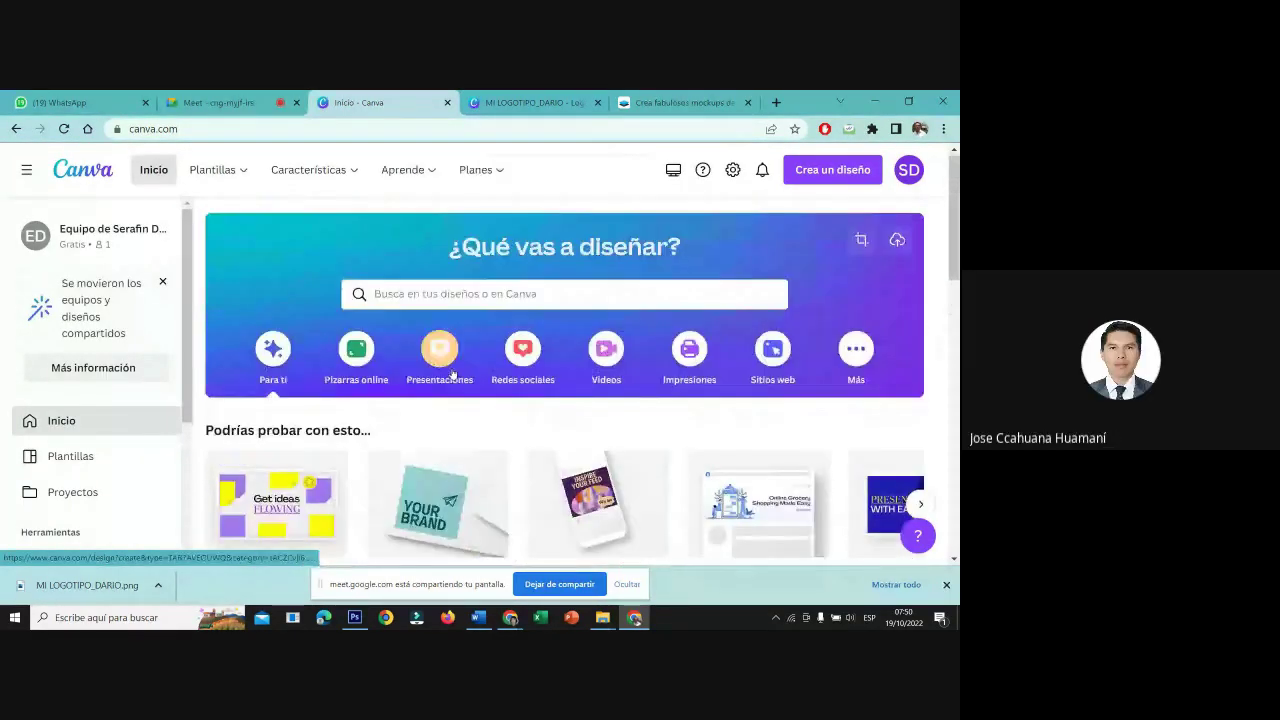
Look over the recent designs on the Canva home page.
scroll(452, 376, down, 5)
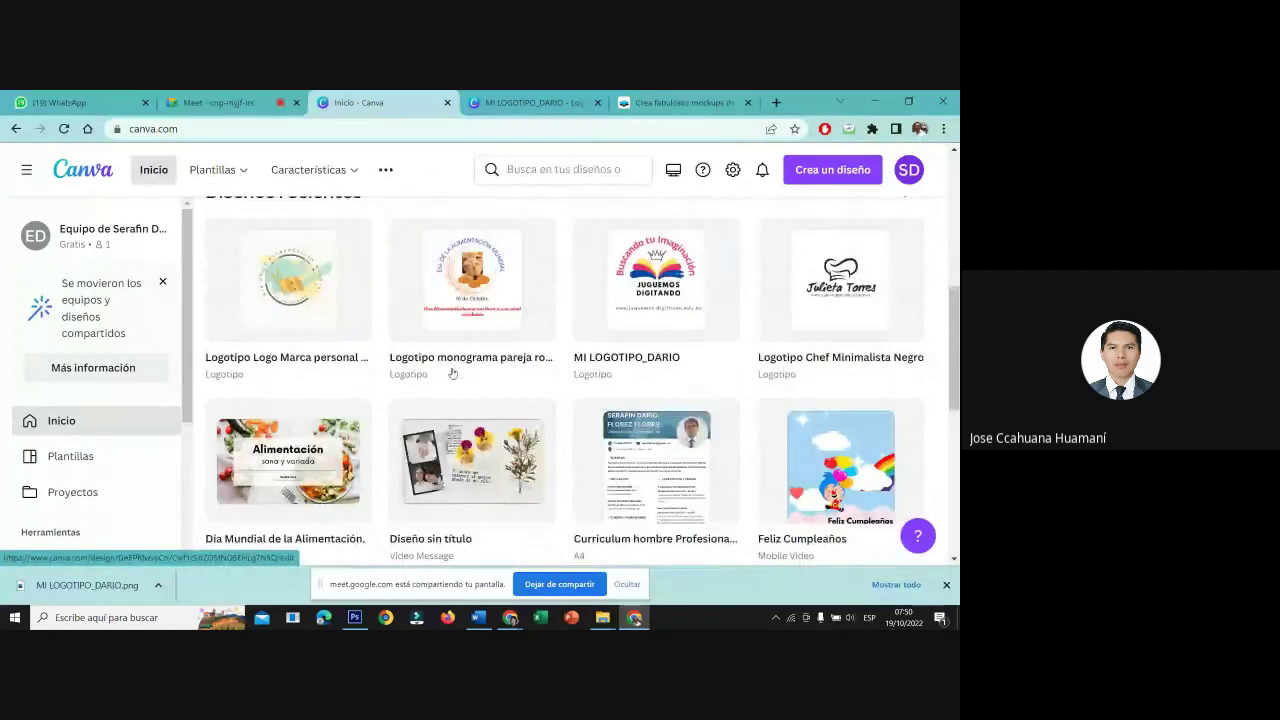
scroll(452, 376, up, 5)
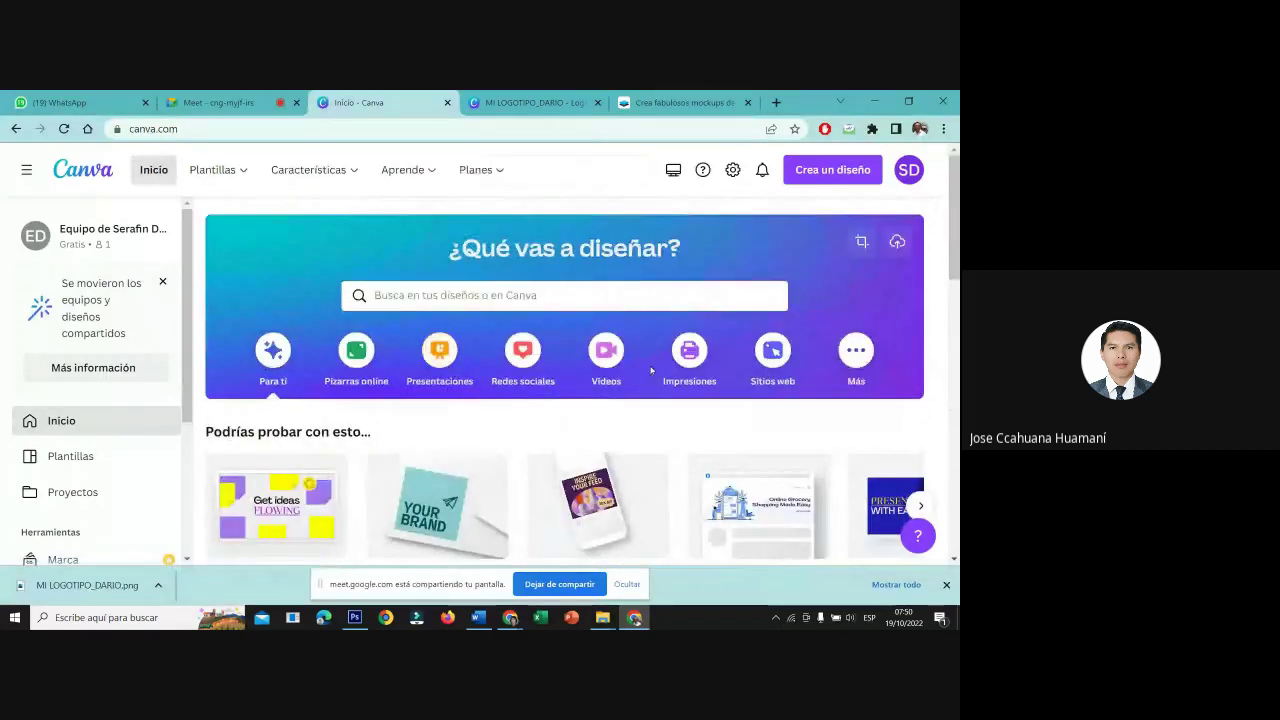
scroll(415, 445, down, 3)
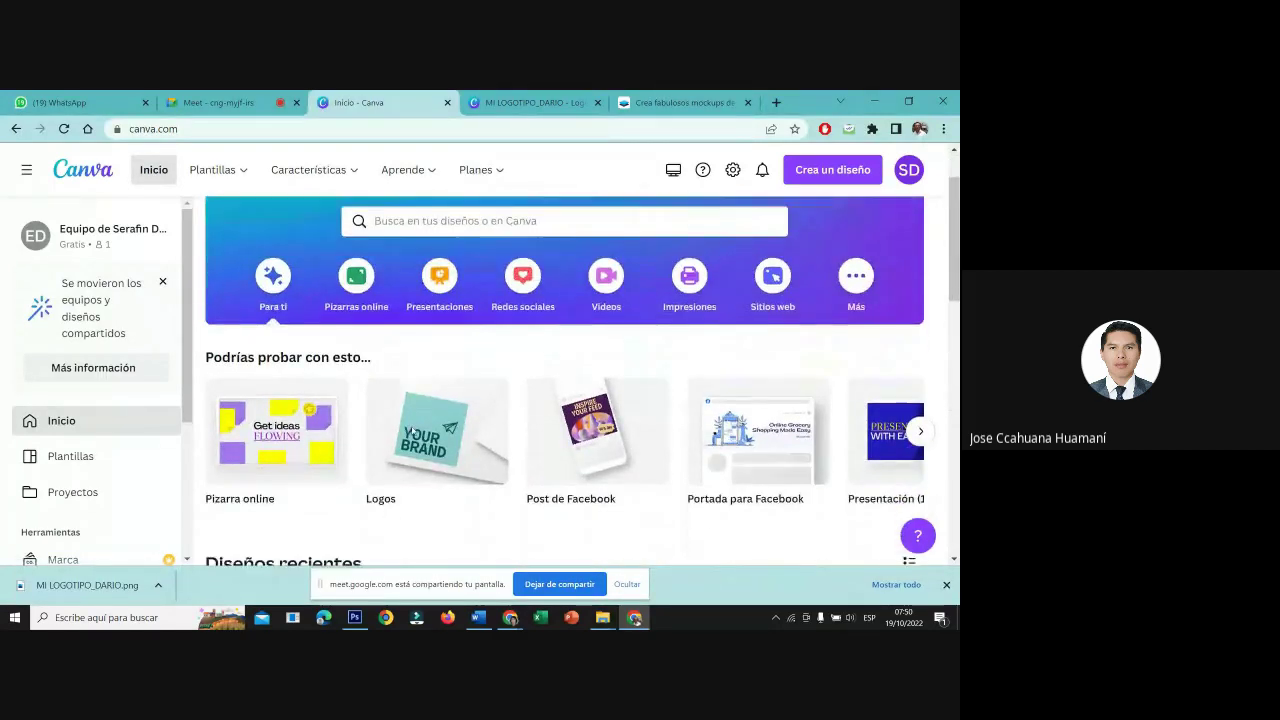
scroll(412, 430, down, 1)
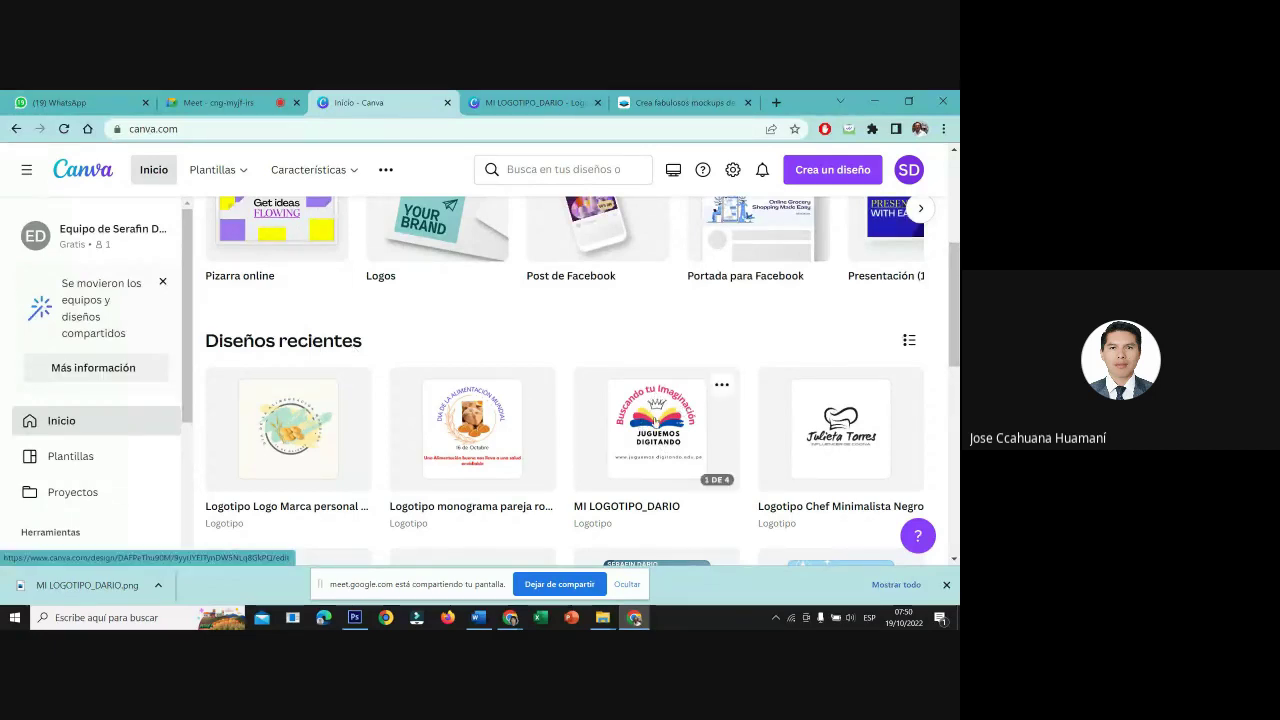
Switch to the Smartmockups page and open the full mockup catalogue.
click(705, 104)
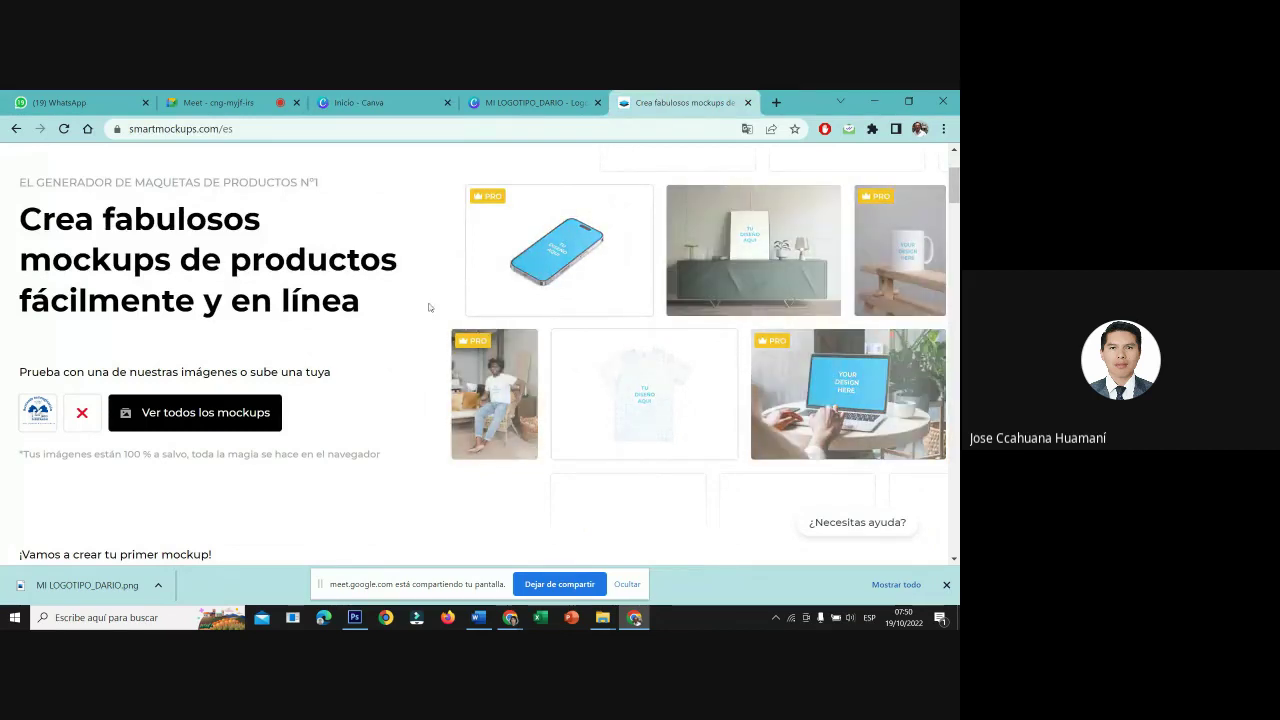
scroll(253, 378, down, 1)
click(249, 343)
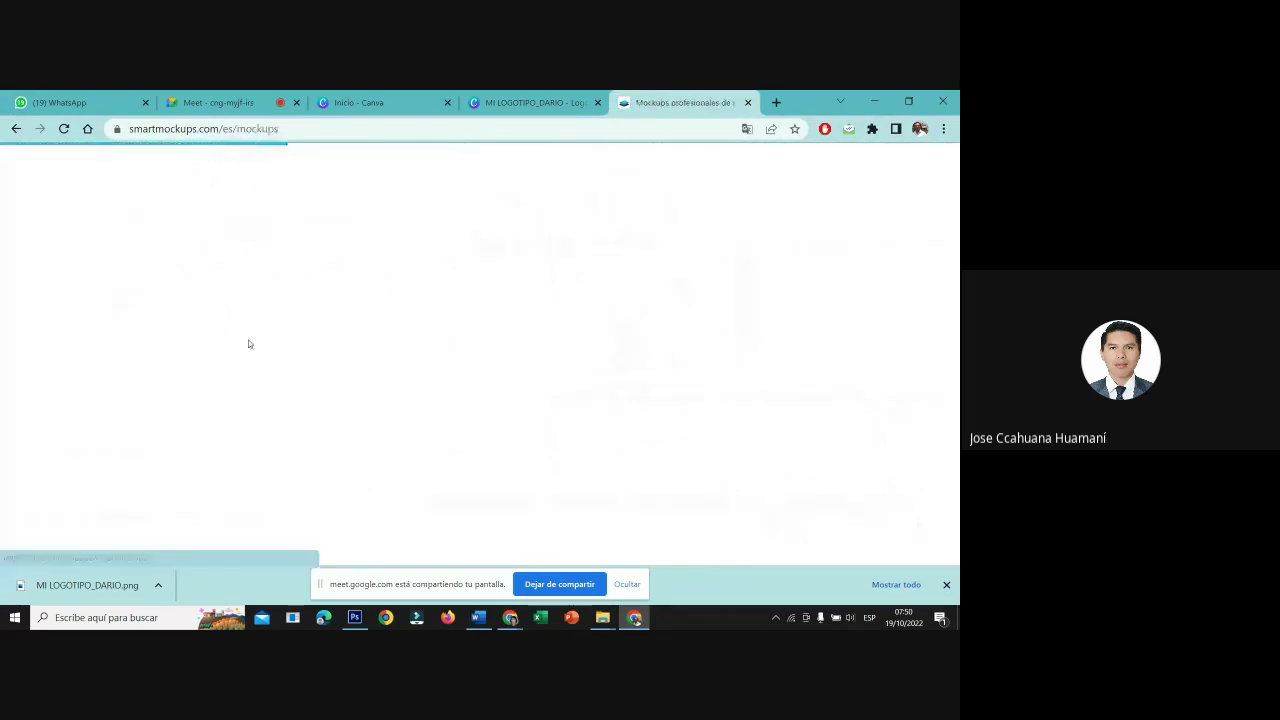
Browse the smartphone and mug mockups in the catalogue.
scroll(377, 338, down, 2)
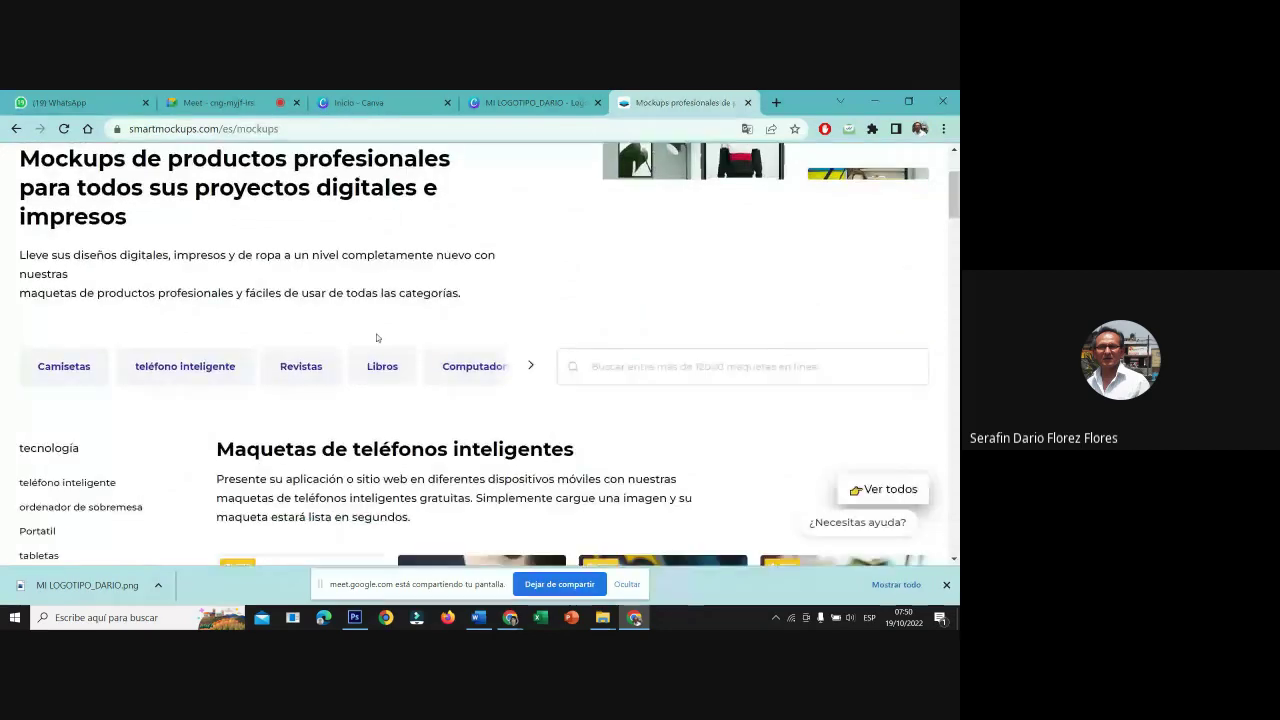
scroll(377, 338, down, 1)
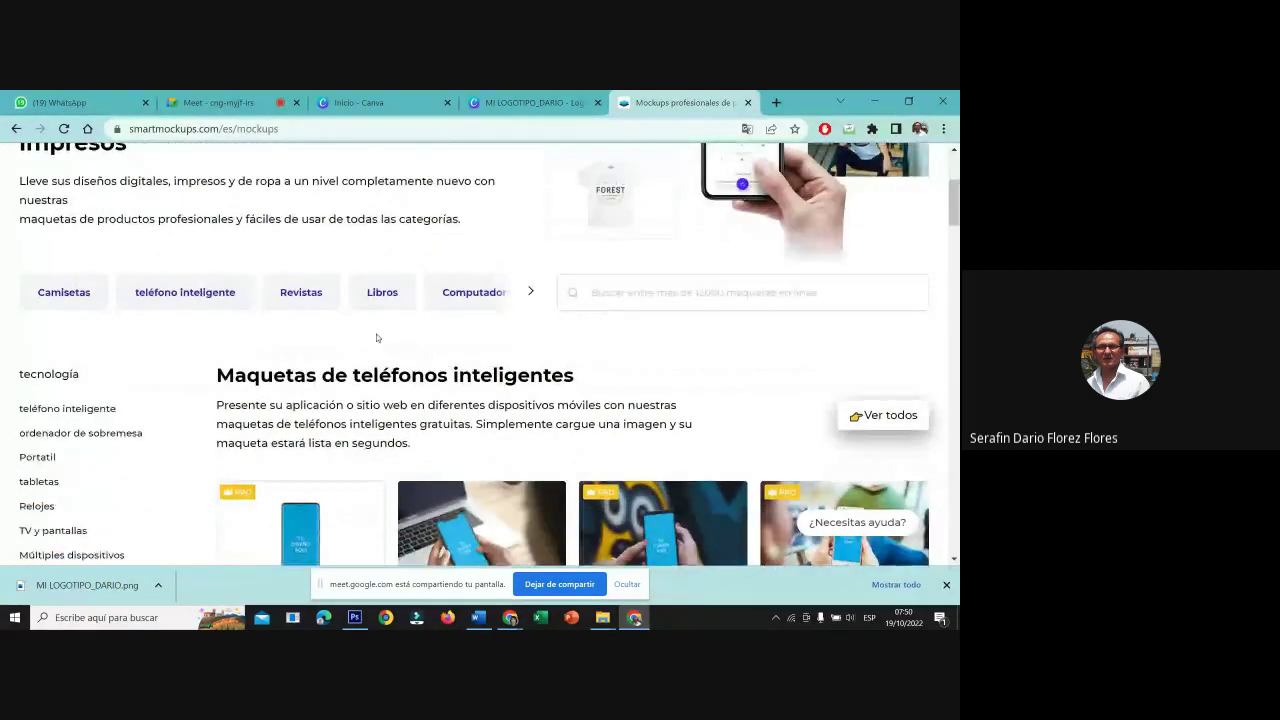
scroll(377, 338, down, 2)
scroll(377, 339, down, 1)
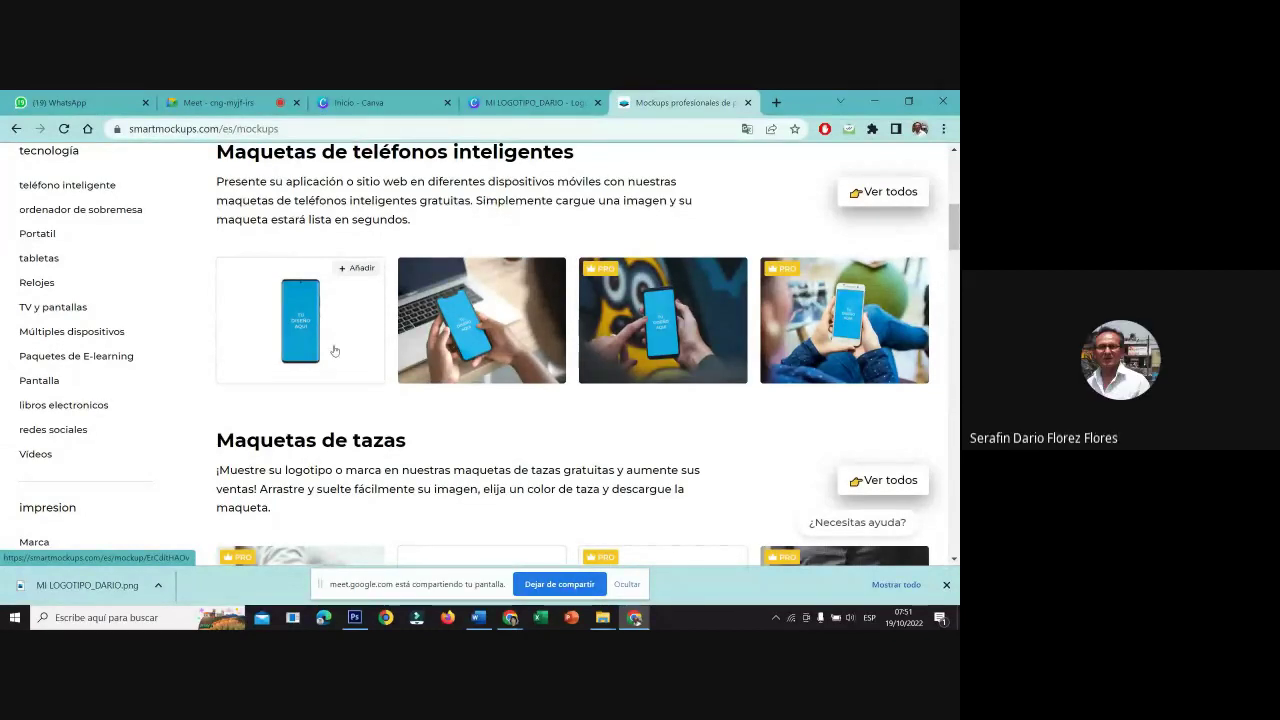
scroll(334, 355, up, 4)
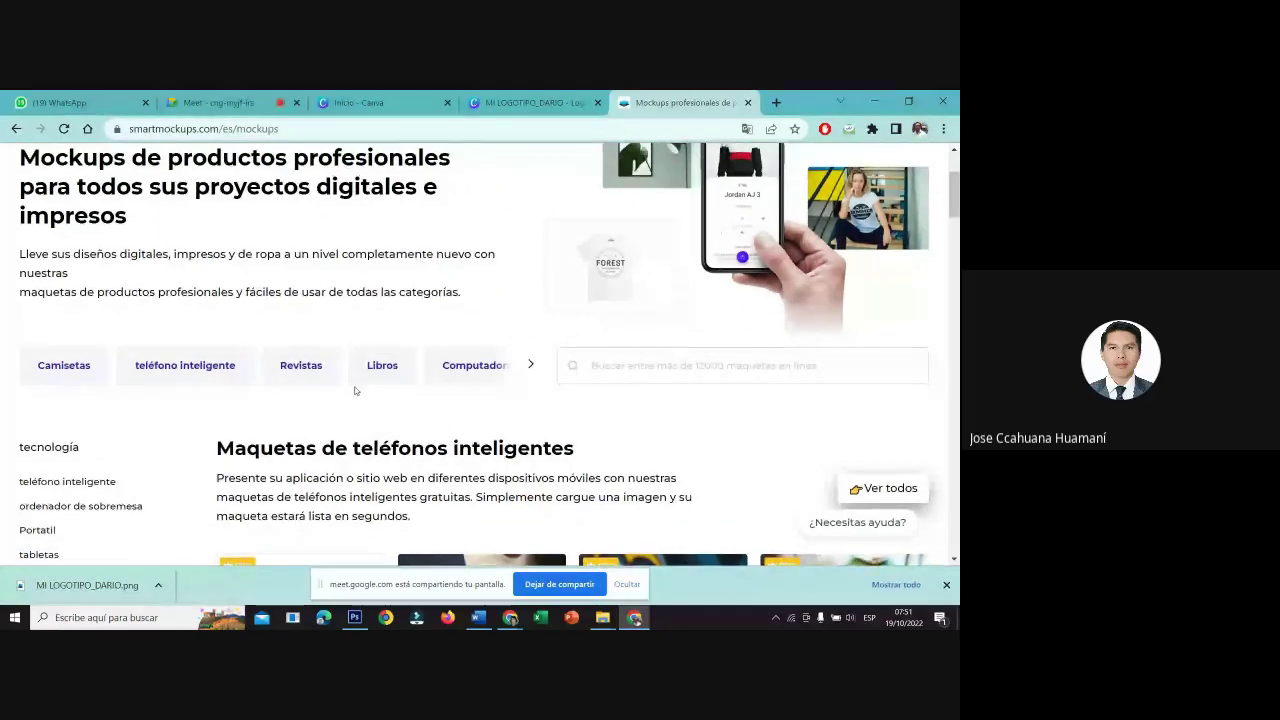
scroll(356, 391, down, 5)
scroll(356, 391, down, 1)
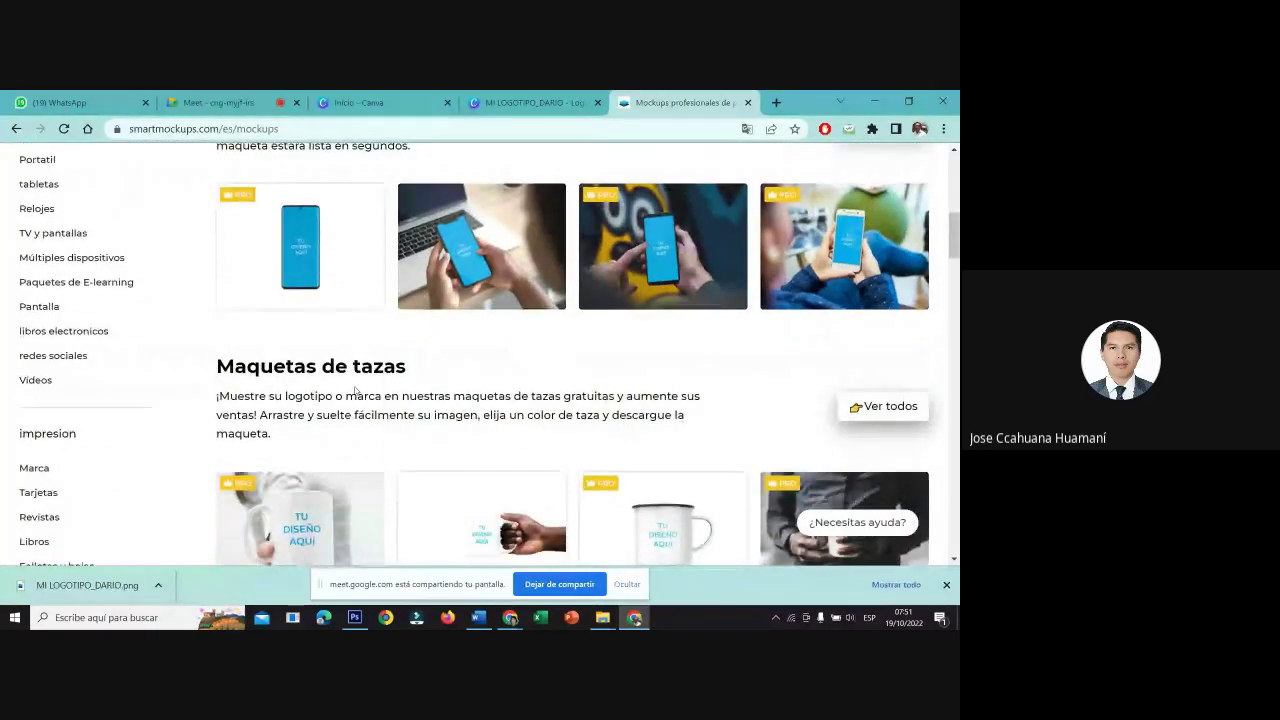
scroll(354, 391, down, 2)
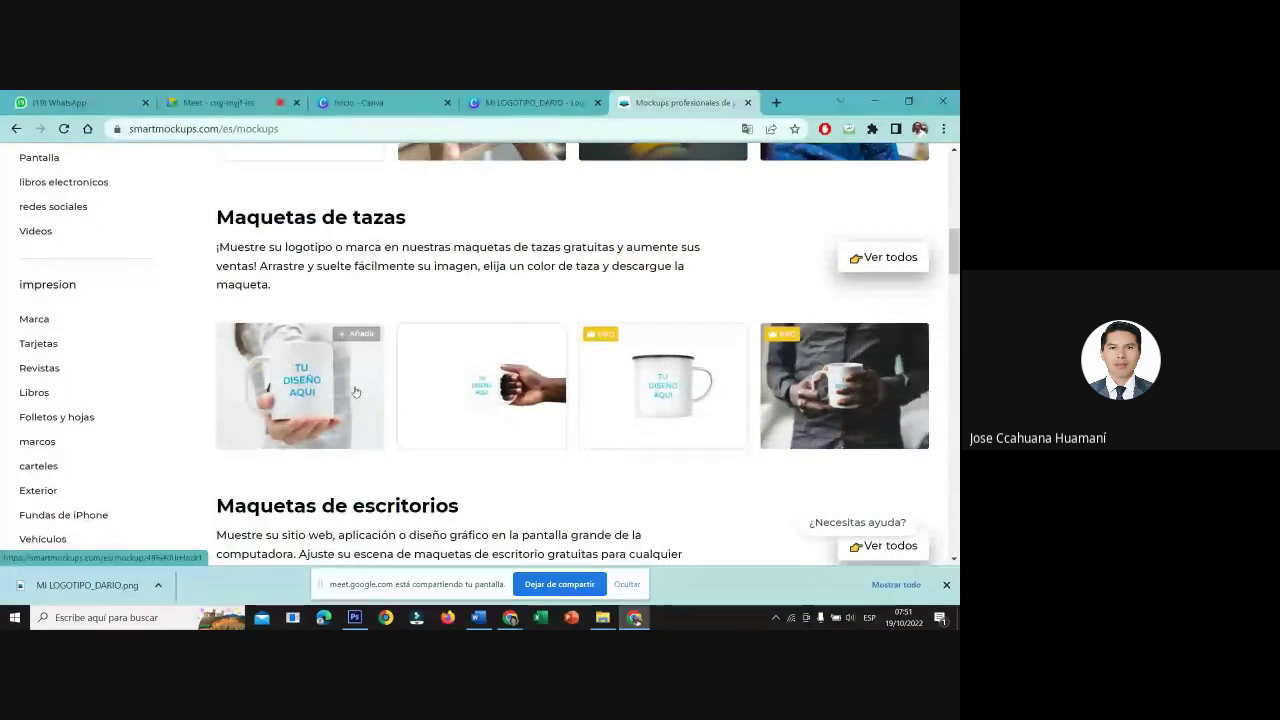
scroll(354, 391, down, 1)
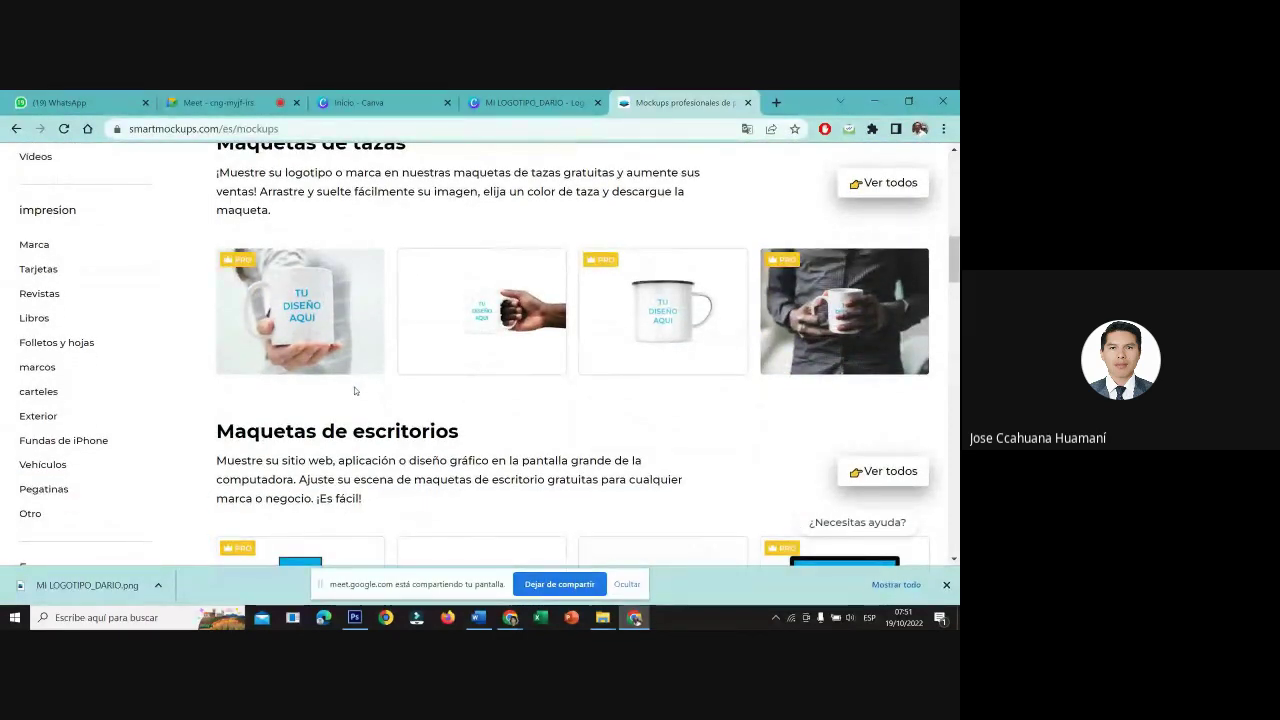
scroll(354, 391, up, 1)
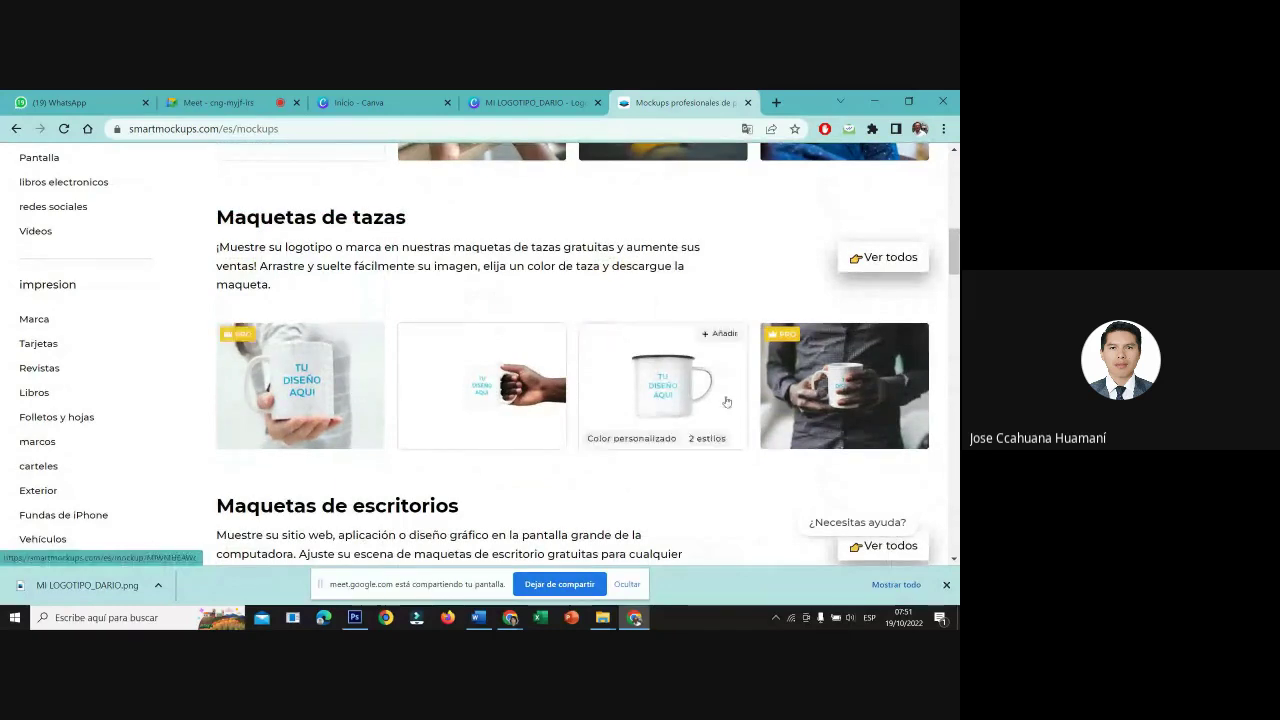
scroll(534, 395, up, 3)
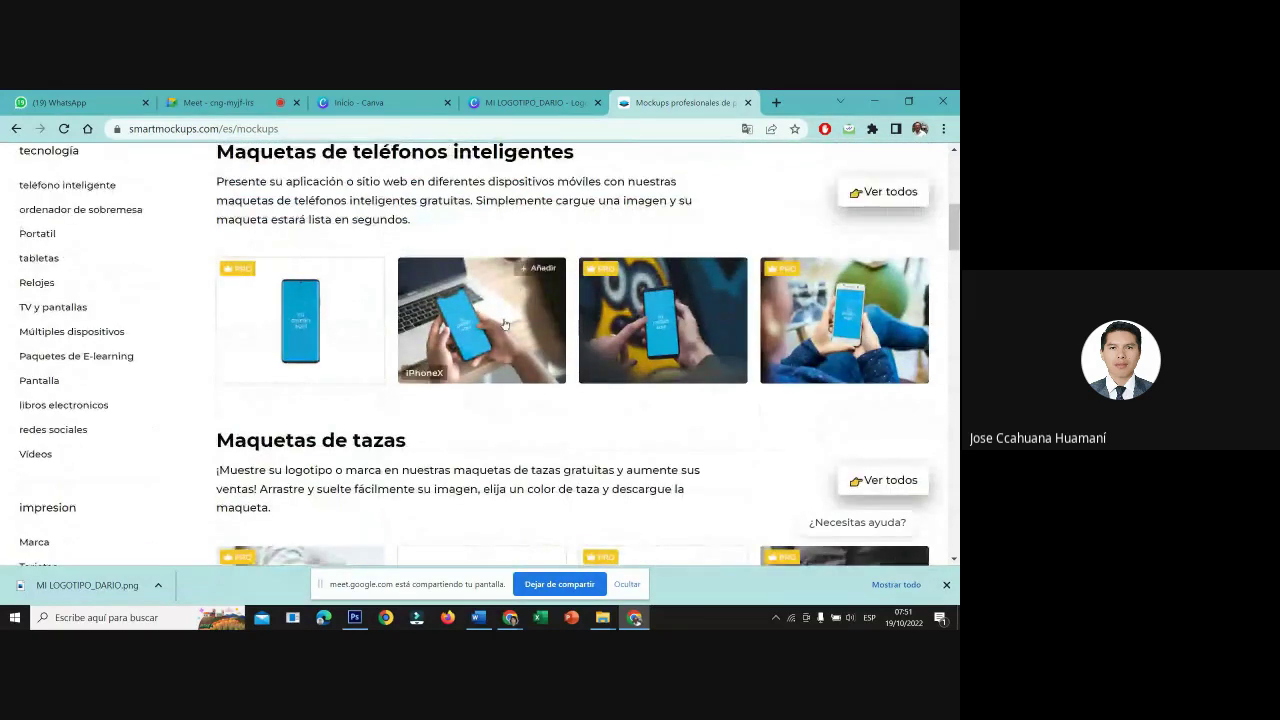
Open the mockup of an iPhone X held by a woman near a laptop and check the logo on its screen.
click(499, 322)
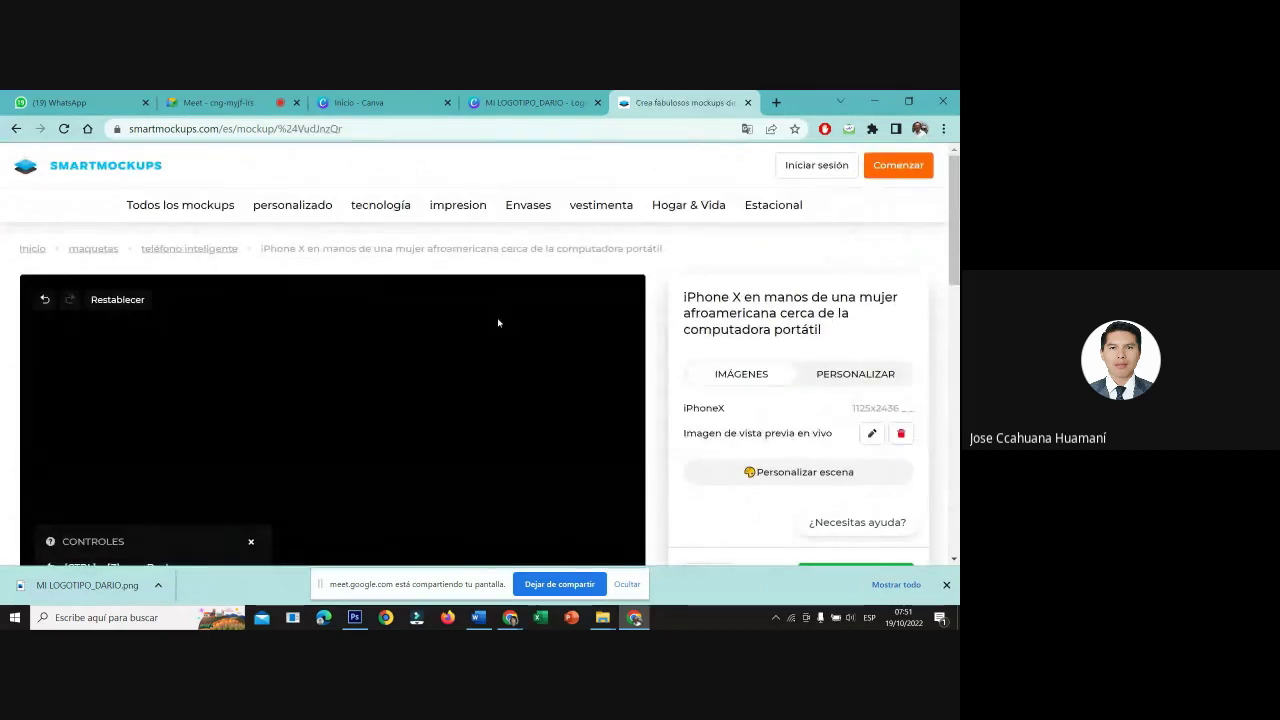
scroll(499, 322, down, 1)
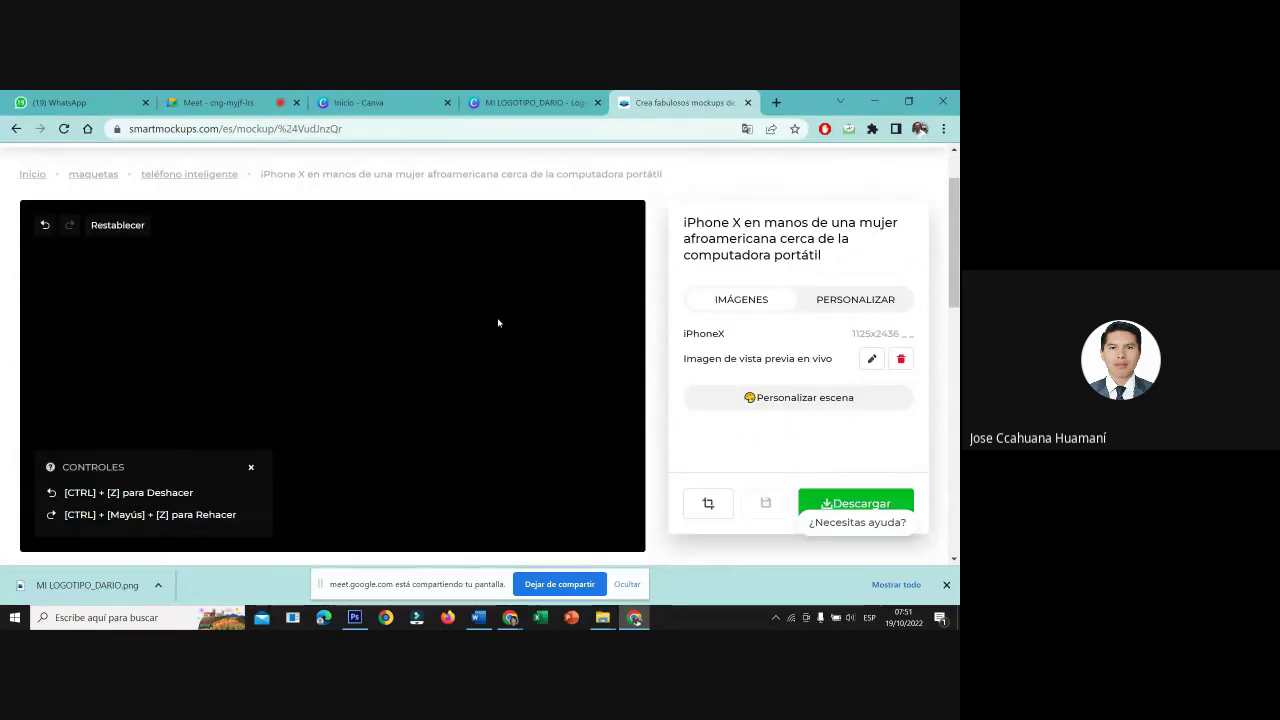
scroll(498, 322, down, 1)
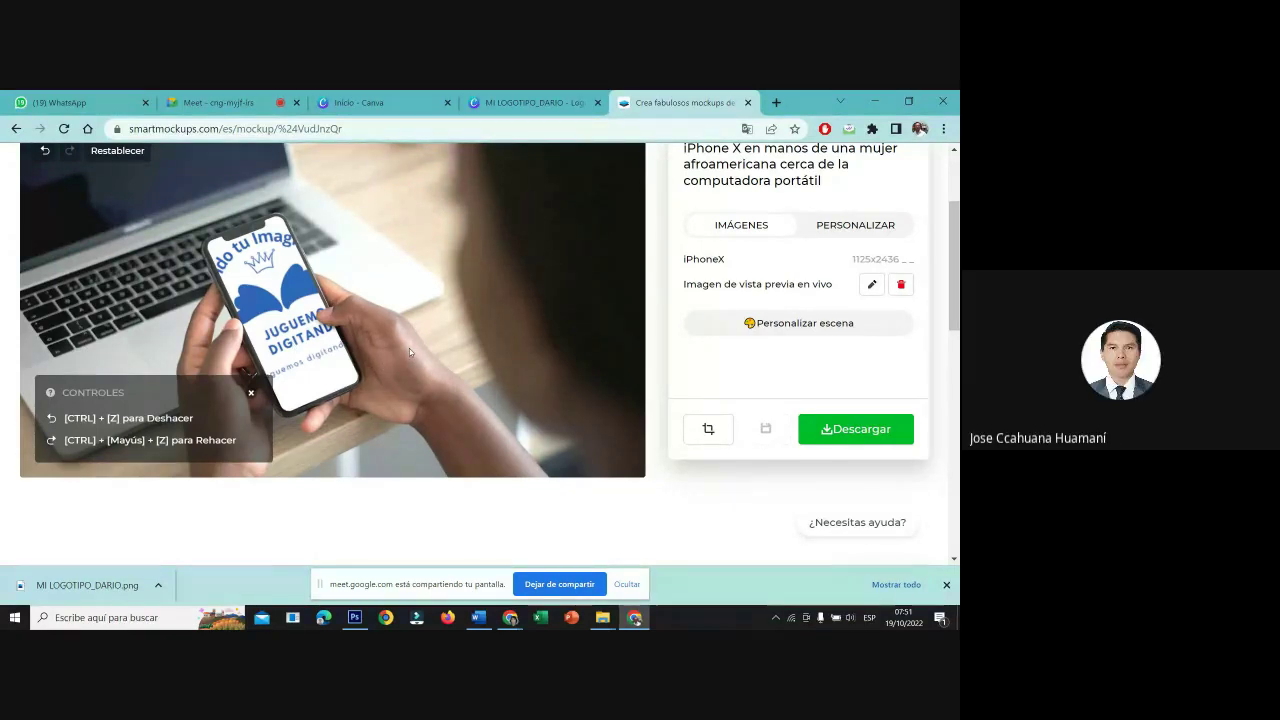
Try to download the phone mockup in Alta quality (1920x1080), then close the Pro plan offer.
click(871, 440)
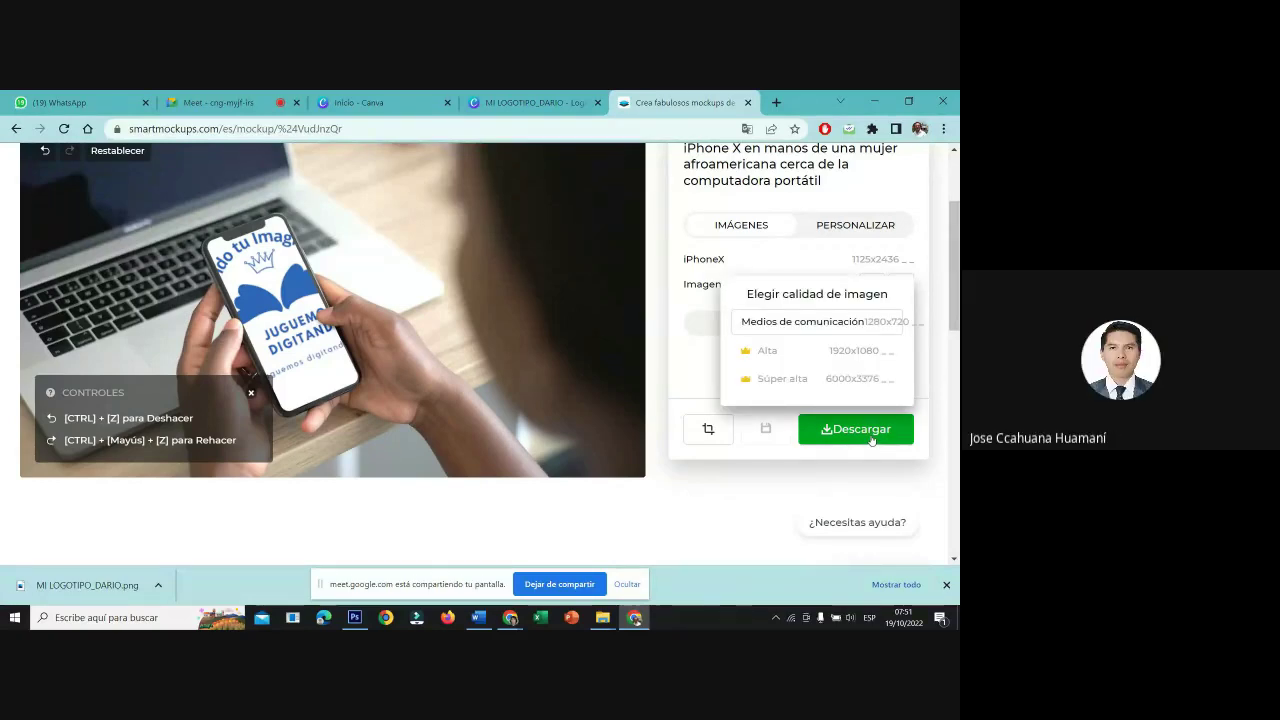
click(855, 352)
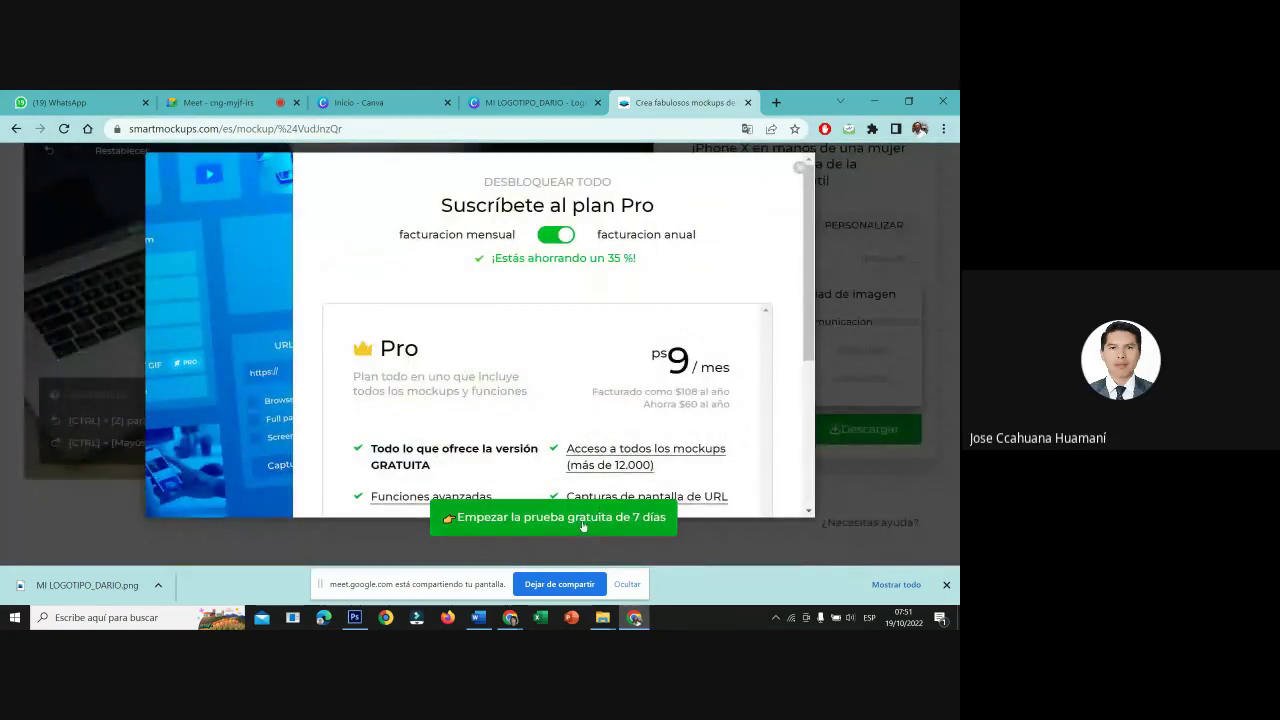
click(799, 168)
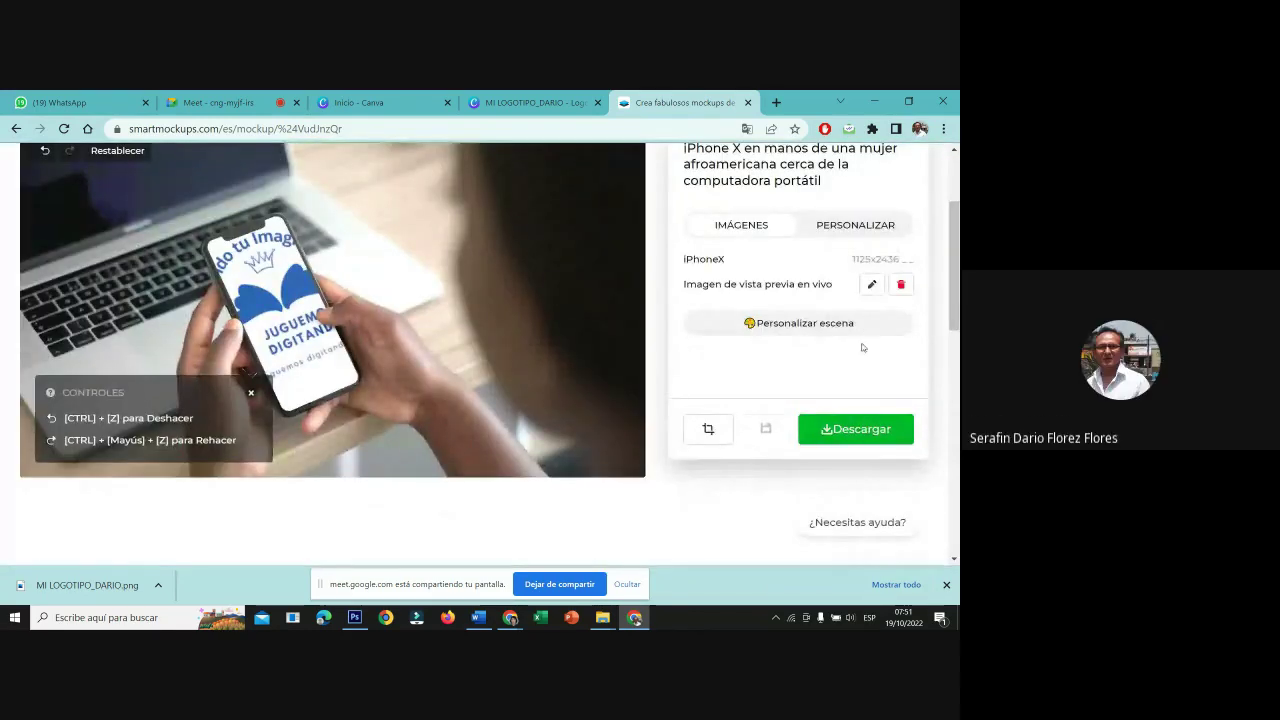
Download the phone mockup in Medios de comunicación quality (1280x720), close the free account offer and review the mockup.
click(875, 432)
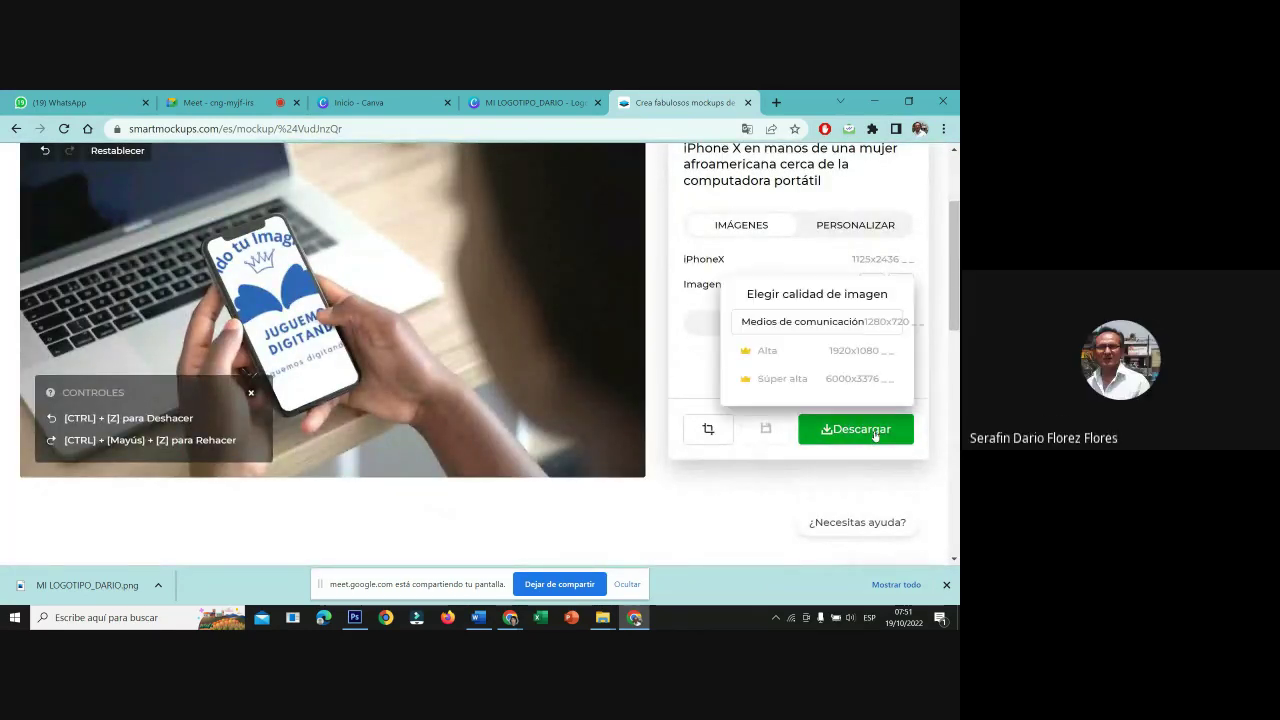
click(870, 320)
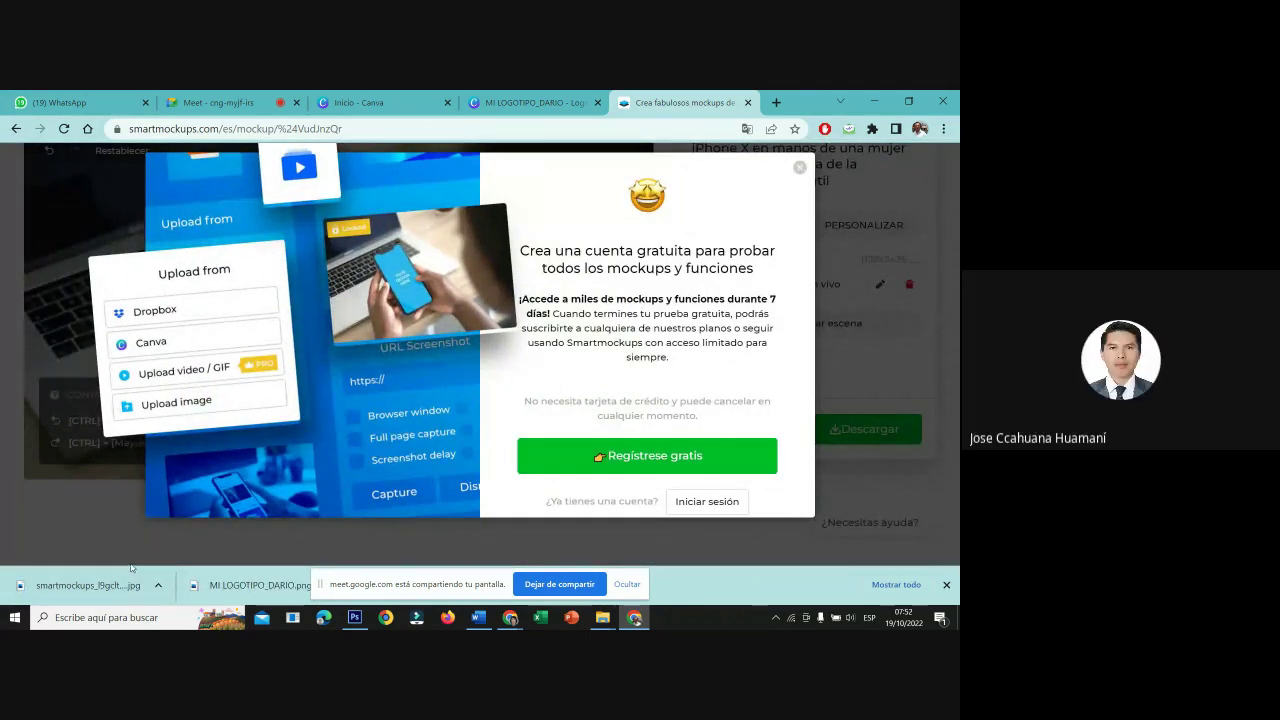
click(800, 169)
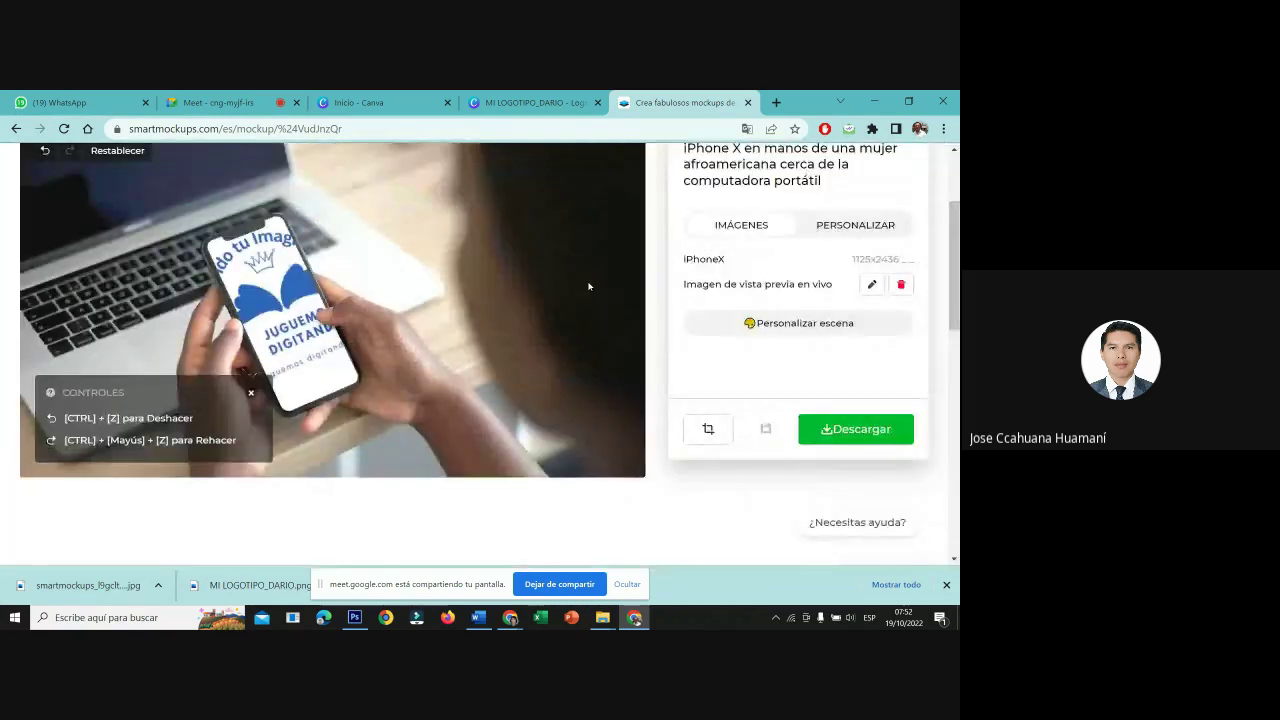
scroll(556, 369, up, 2)
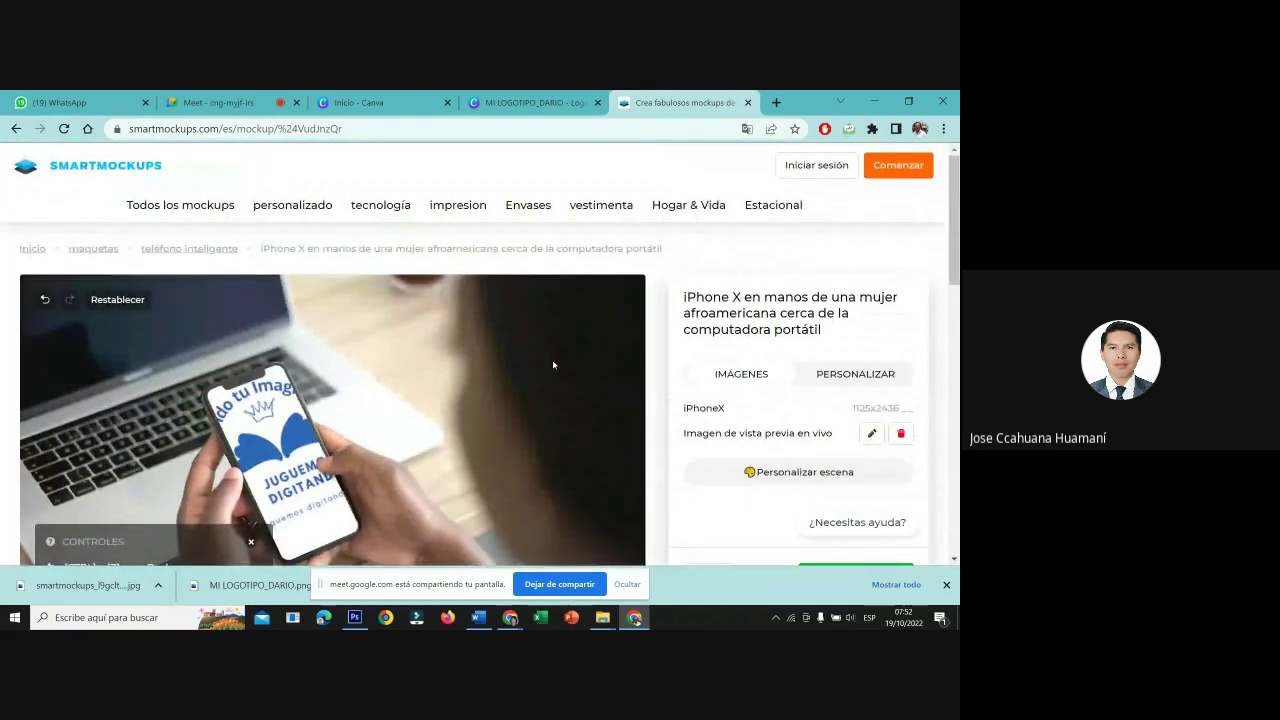
scroll(553, 365, down, 1)
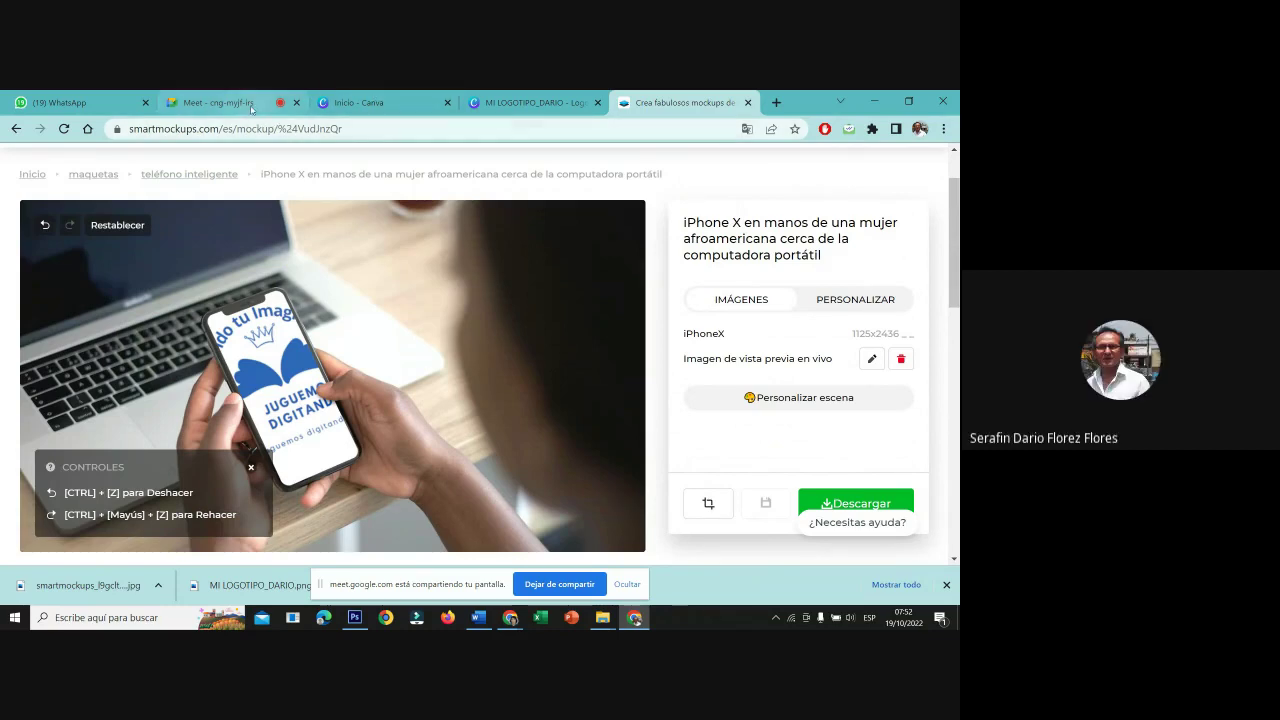
Switch to the Google Meet call and stop presenting the screen.
click(218, 103)
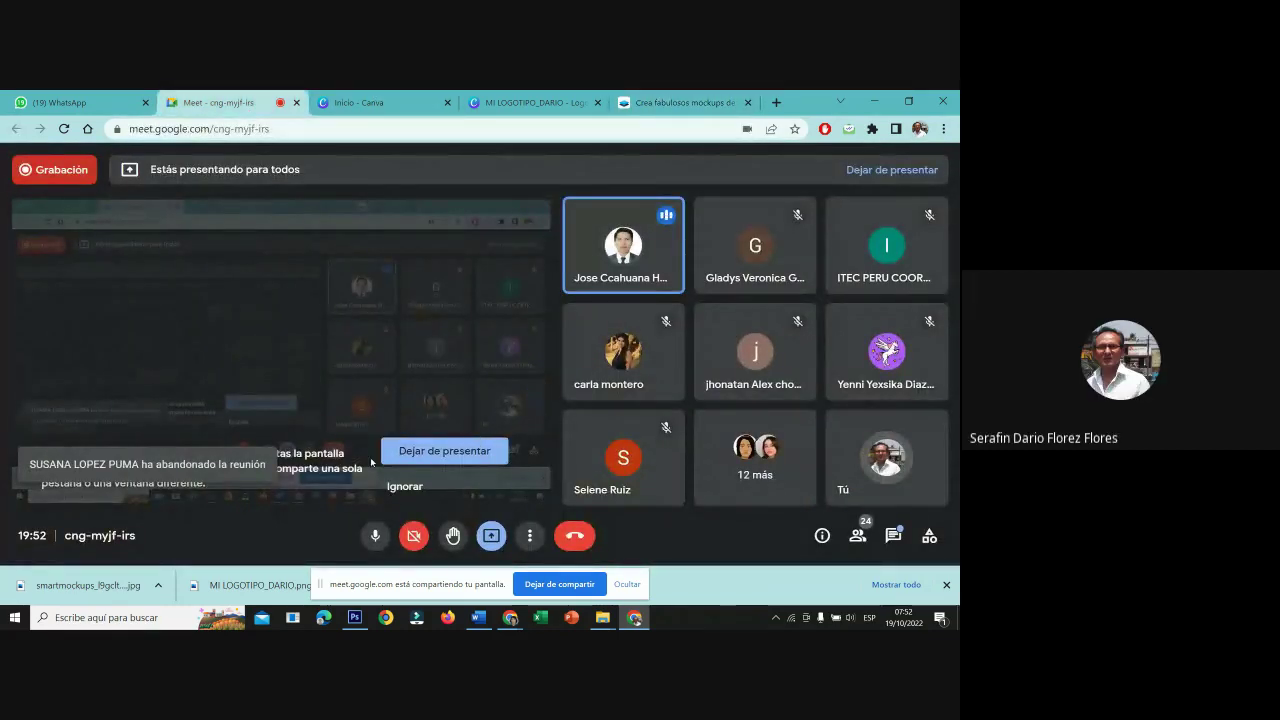
click(505, 538)
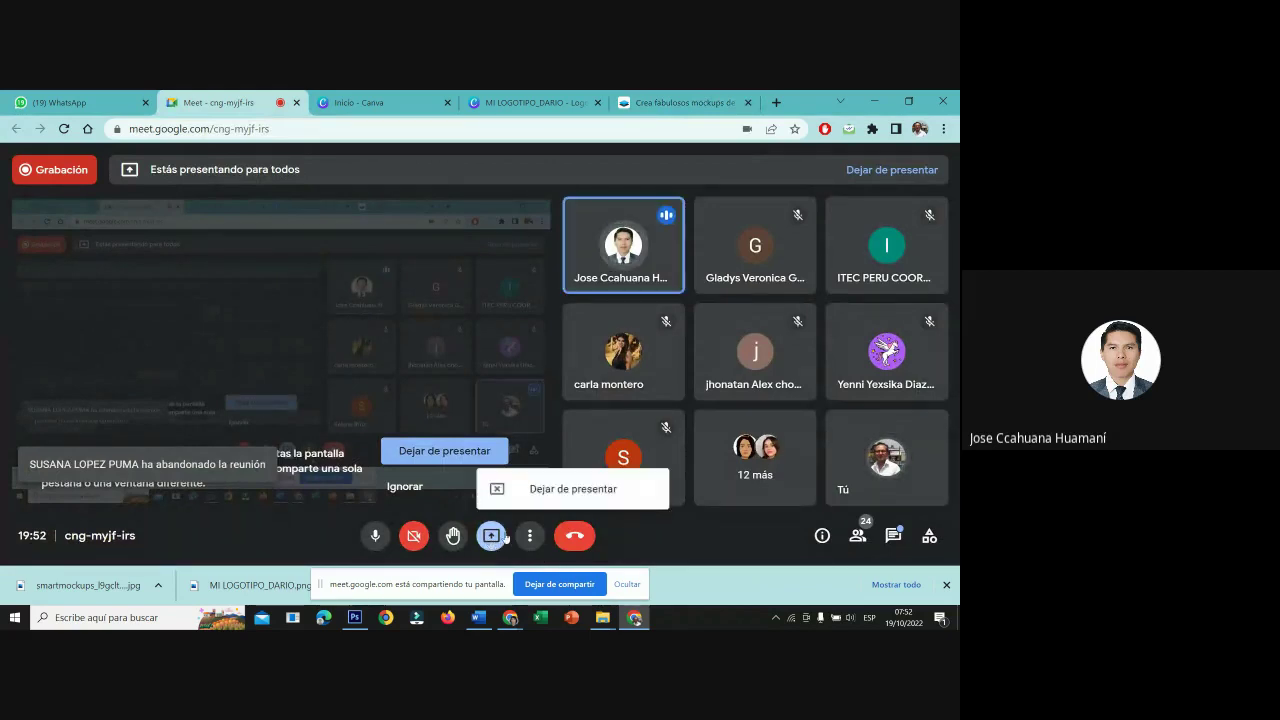
click(572, 488)
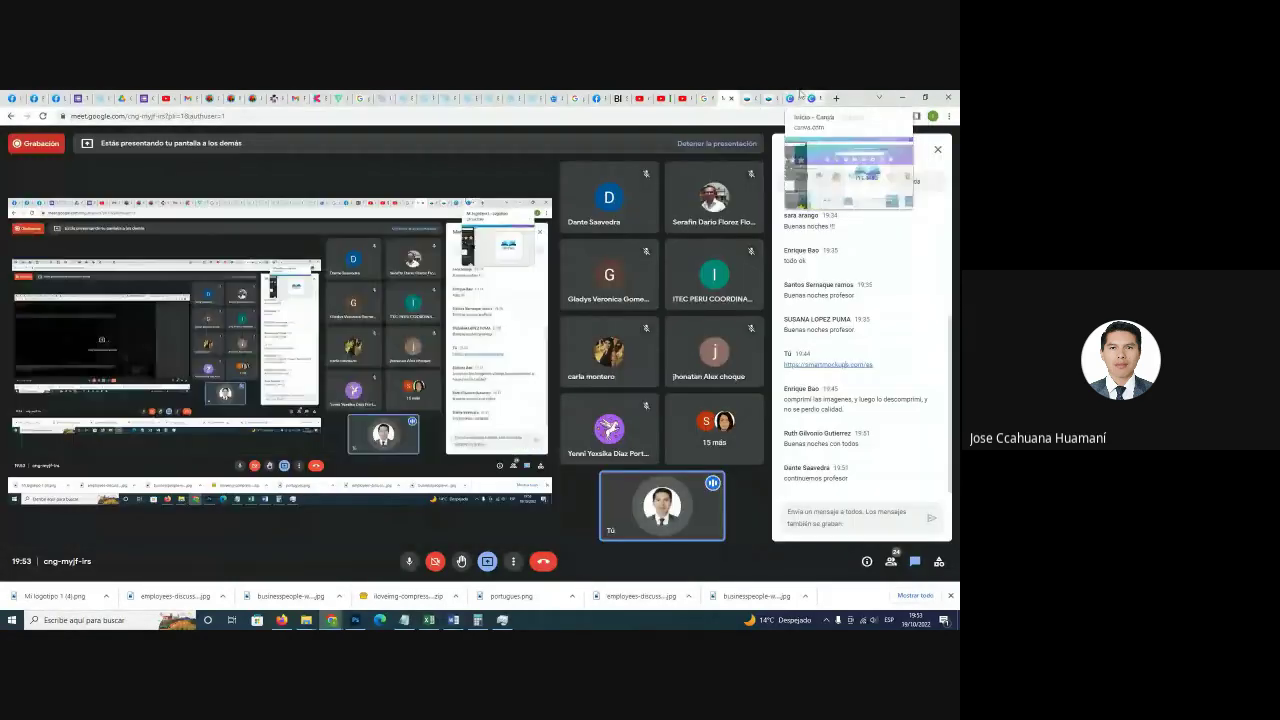
Switch from the Meet call to the Canva home page and create a new custom-size design of 1200 × 700 px.
click(790, 98)
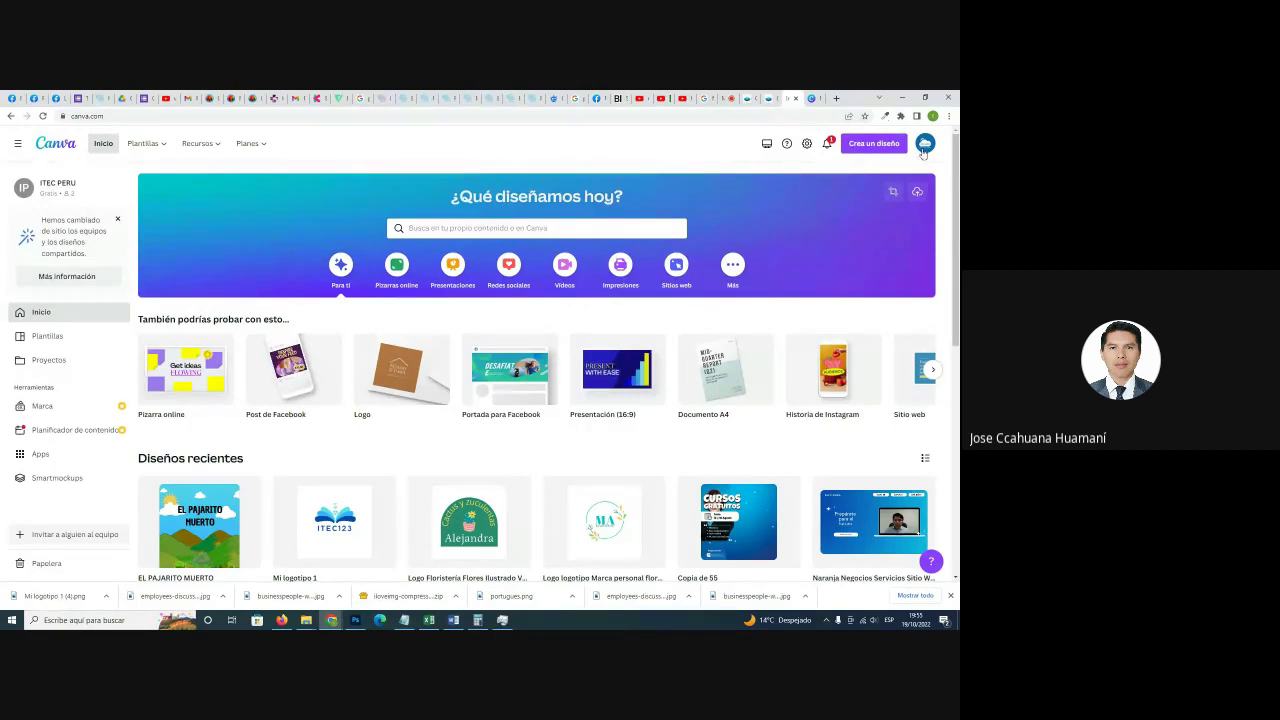
click(872, 148)
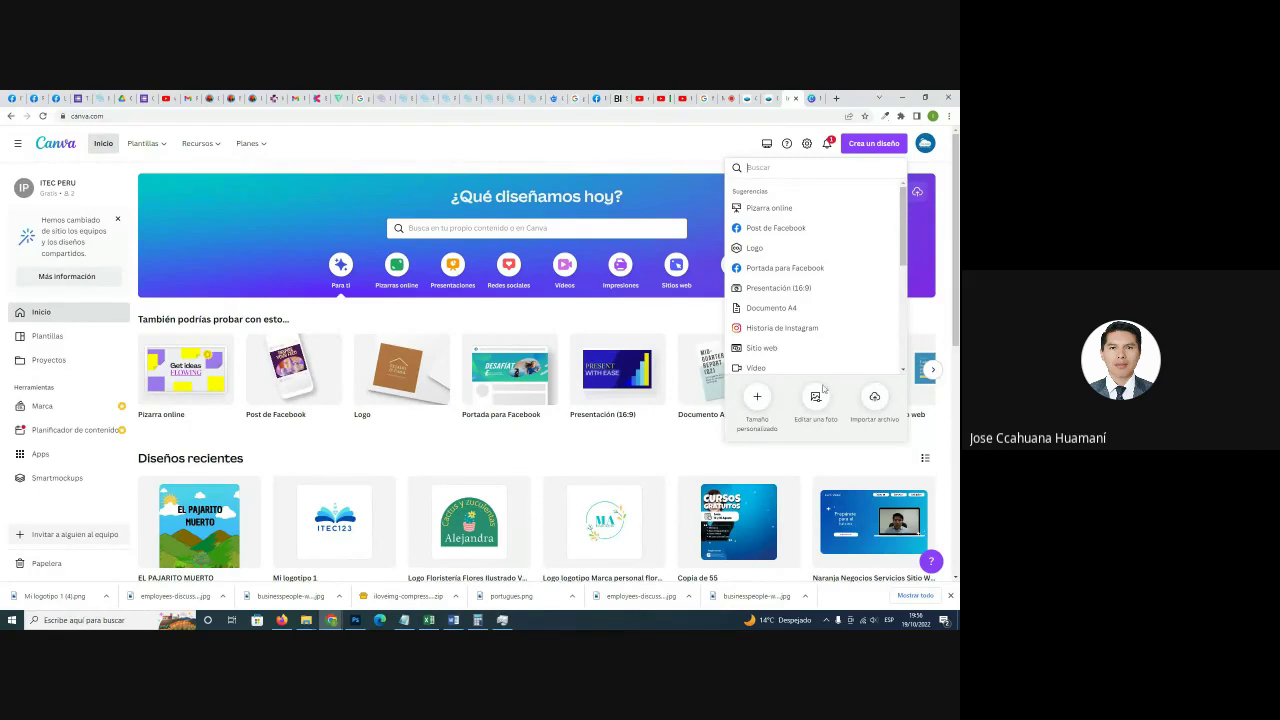
click(757, 400)
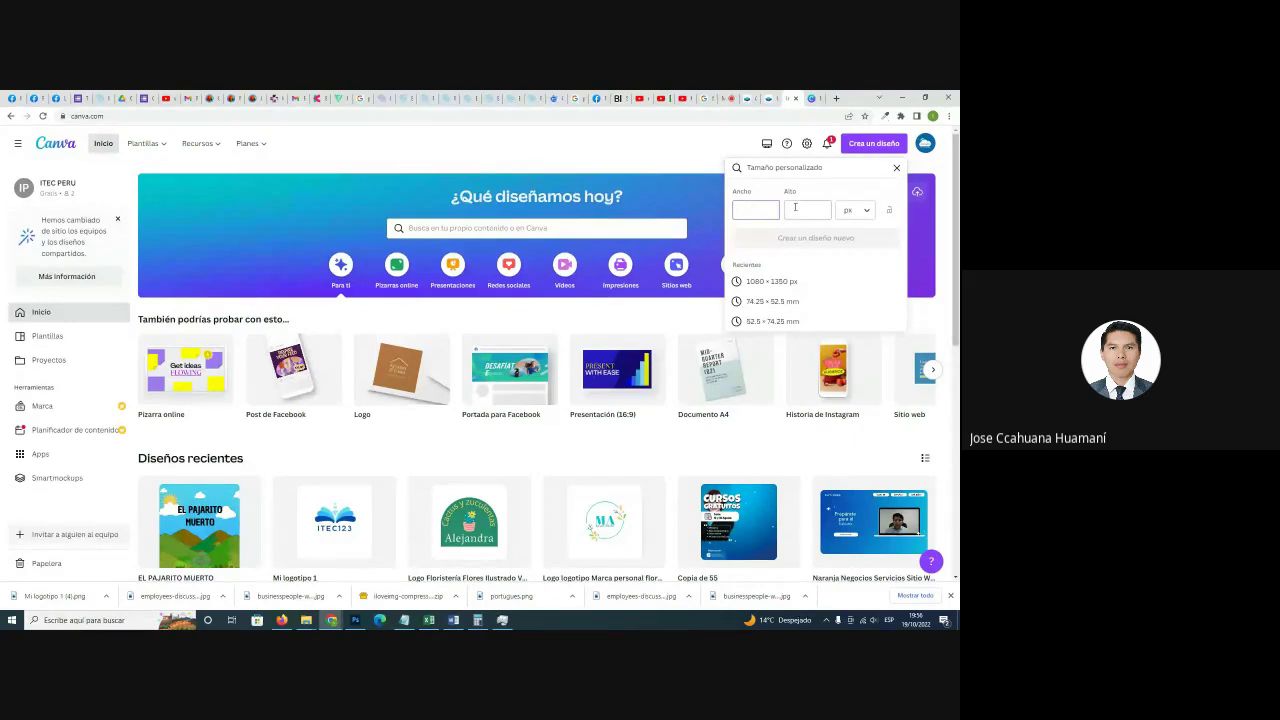
click(795, 207)
click(775, 207)
text(1200)
click(797, 213)
text(700)
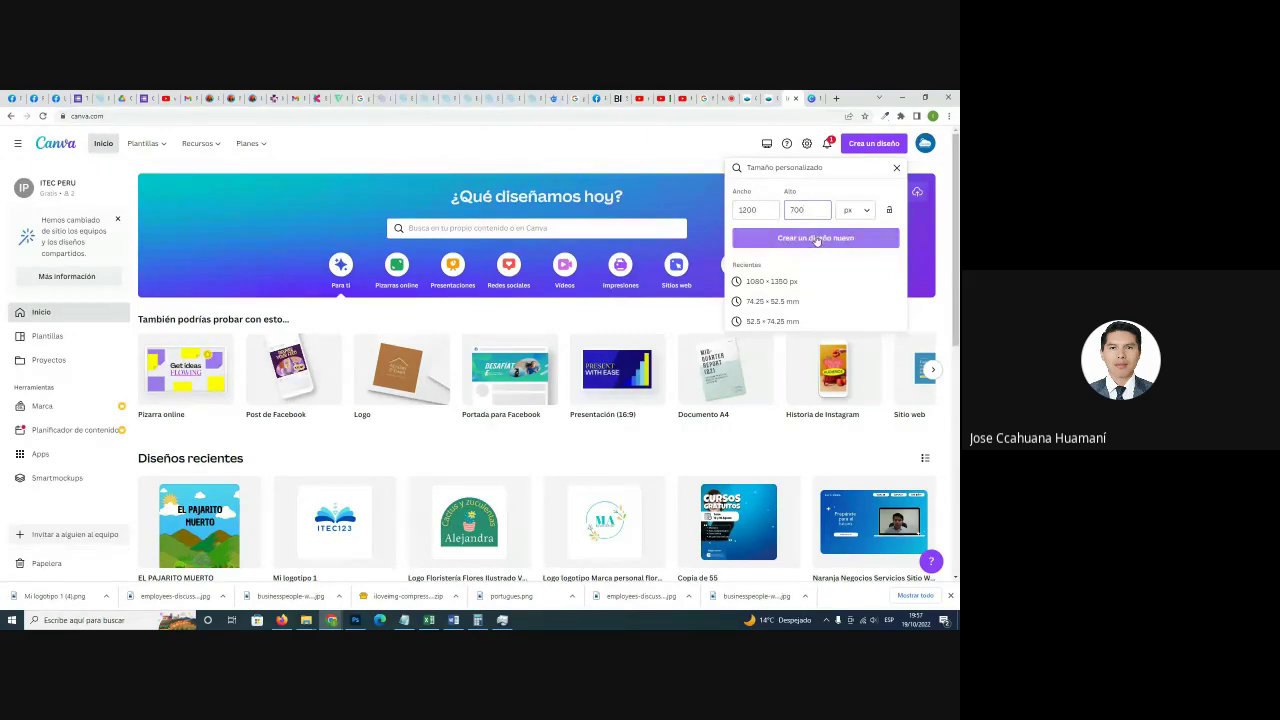
click(828, 240)
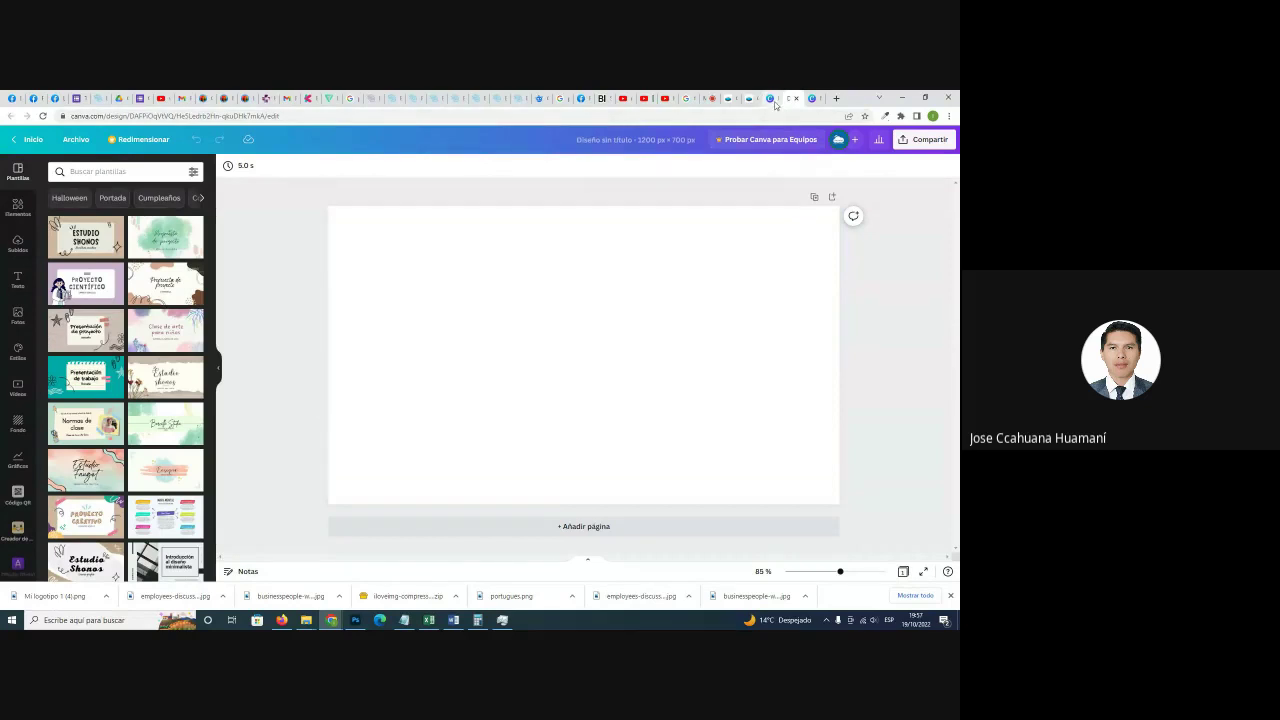
mouse_move(775, 104)
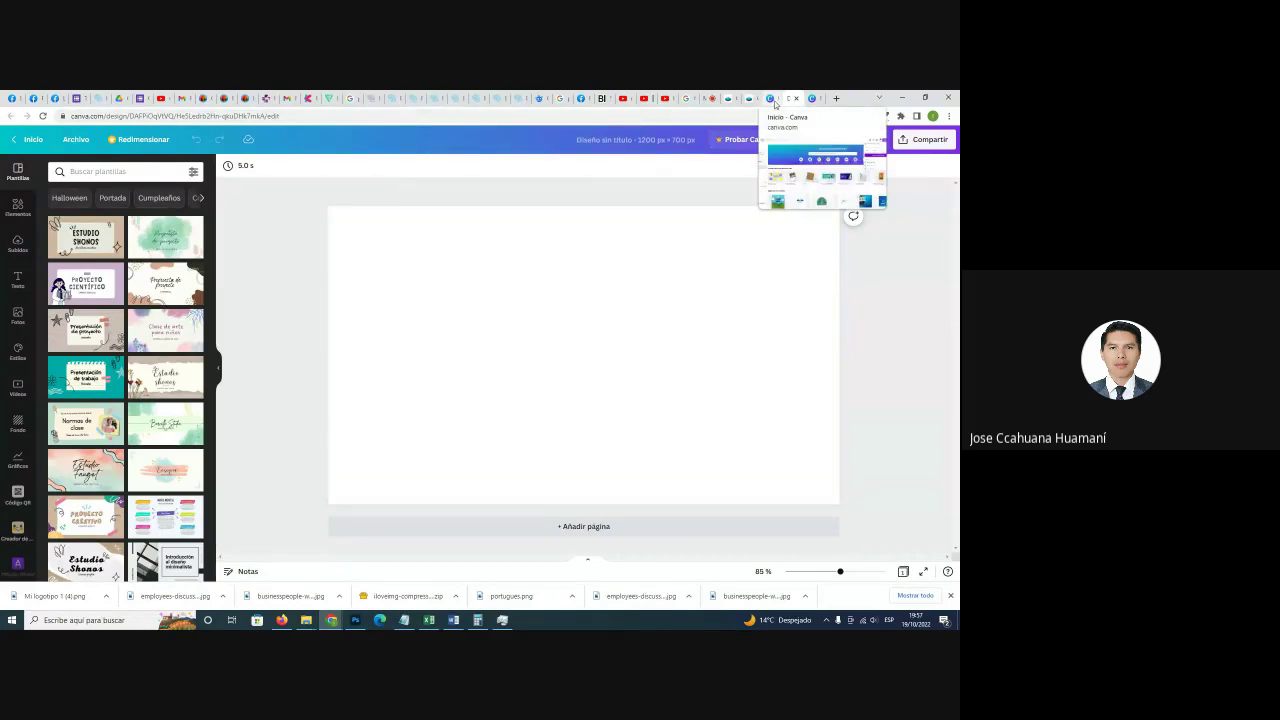
Return to the Canva home page and reload it at canva.com.
click(775, 100)
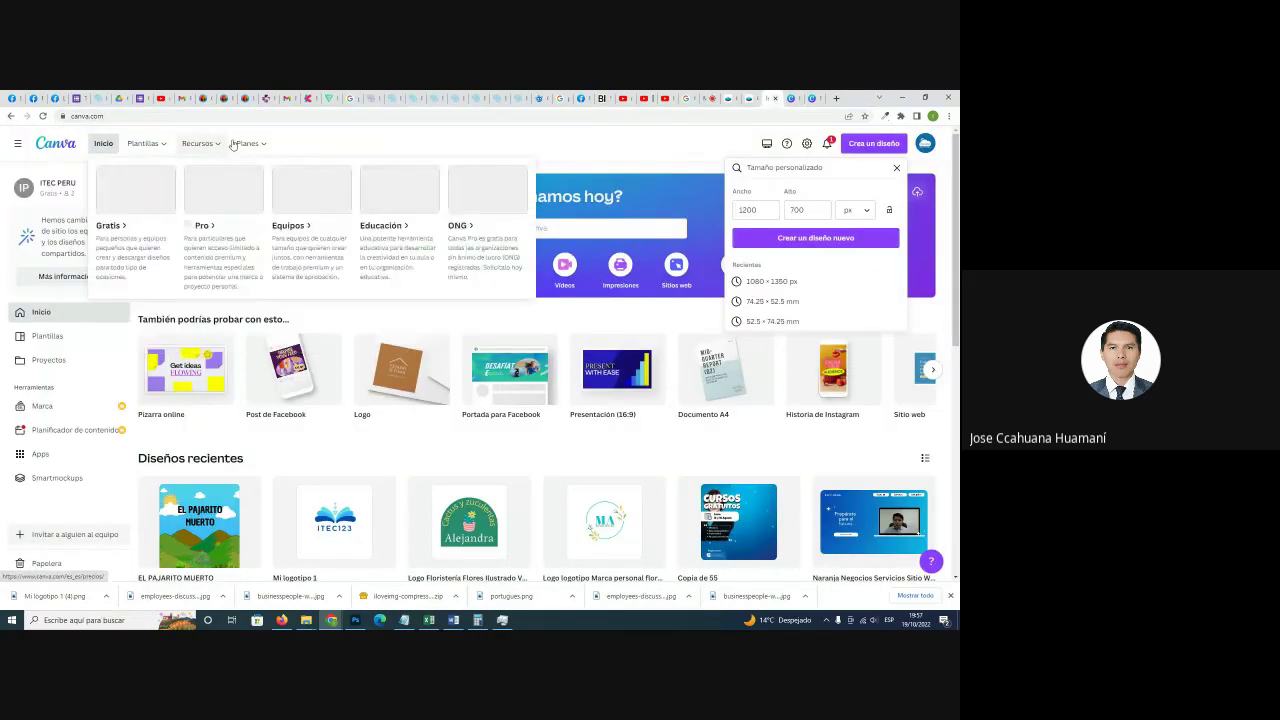
click(258, 116)
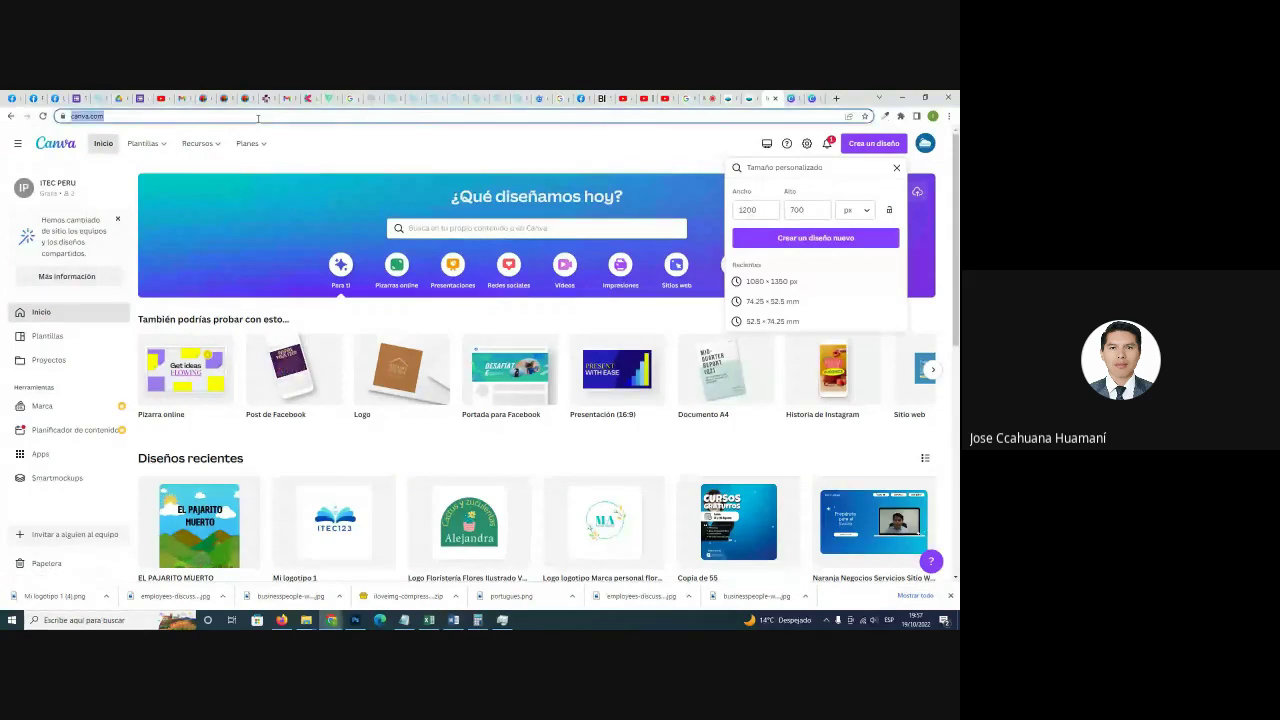
text(canva)
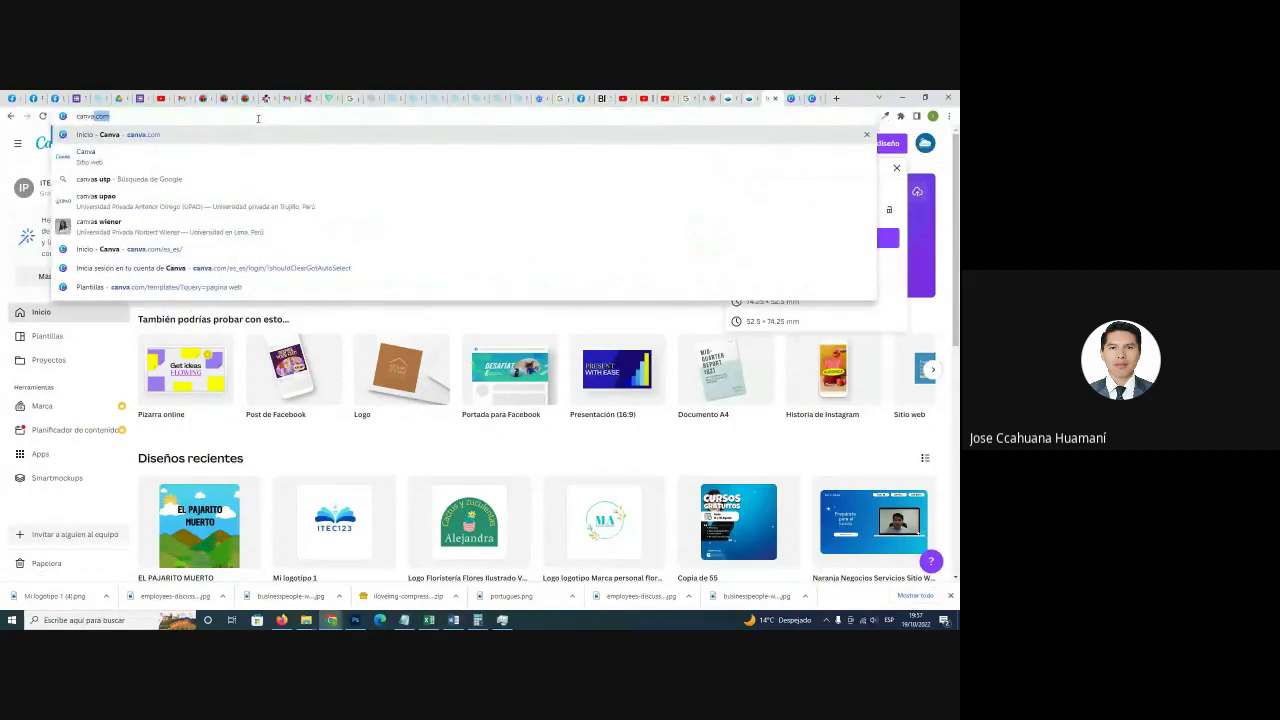
text(.com)
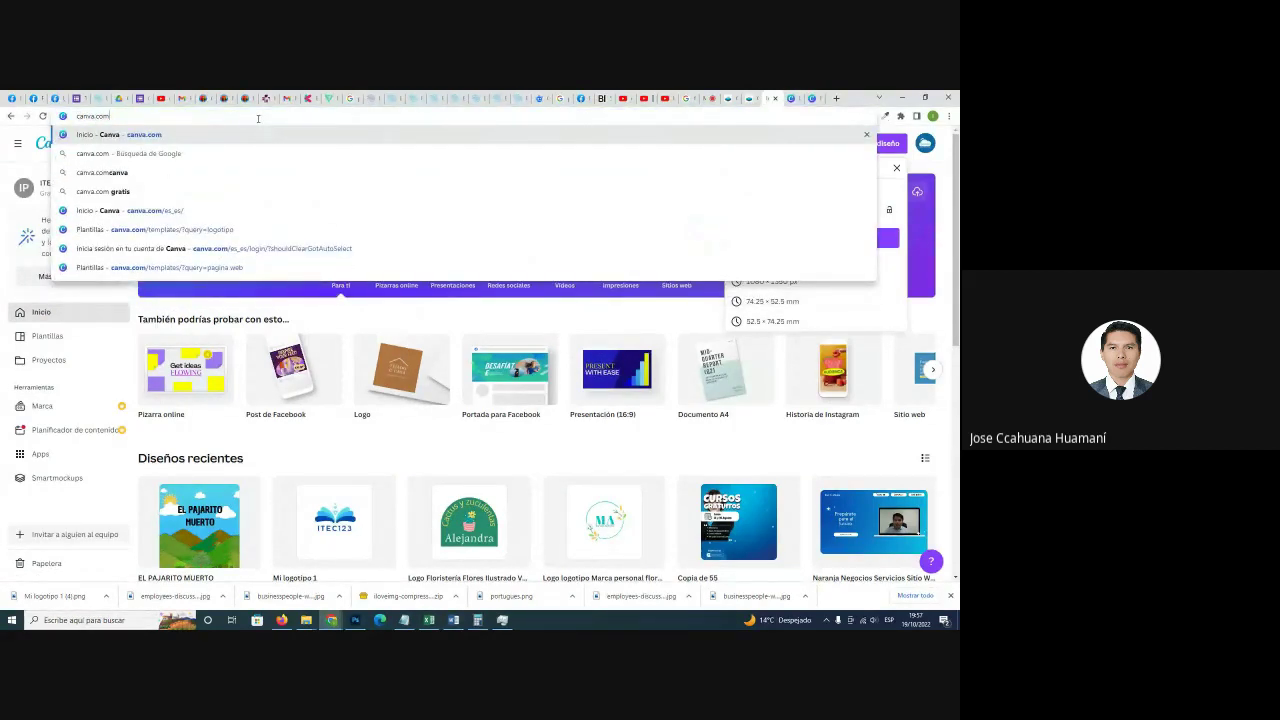
key(Return)
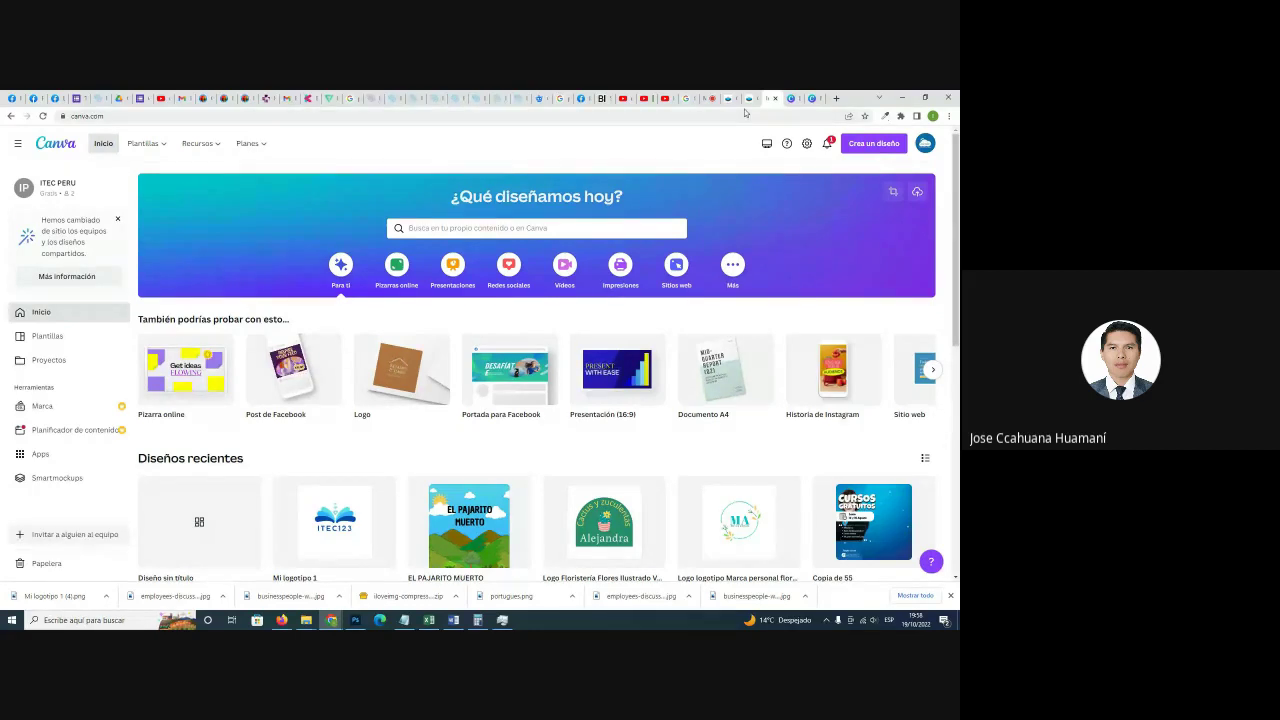
Create a new custom-size design 1200 px wide and 1000 px high.
click(878, 147)
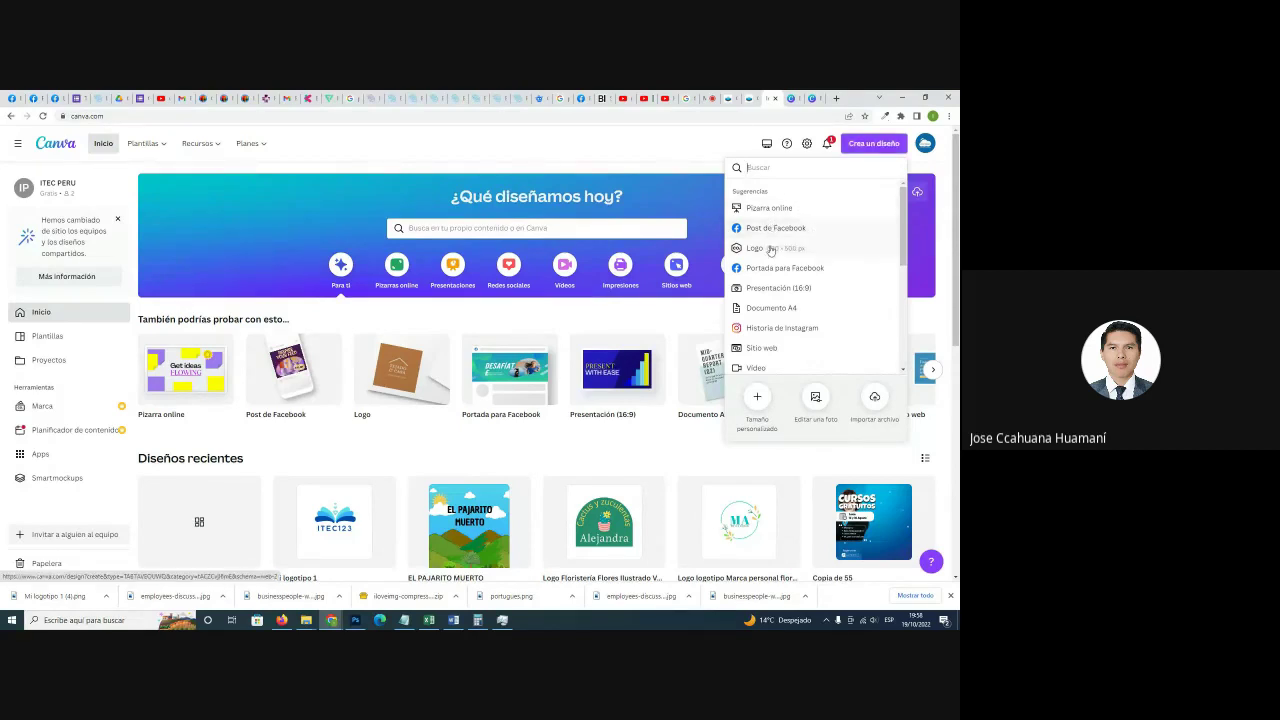
click(758, 400)
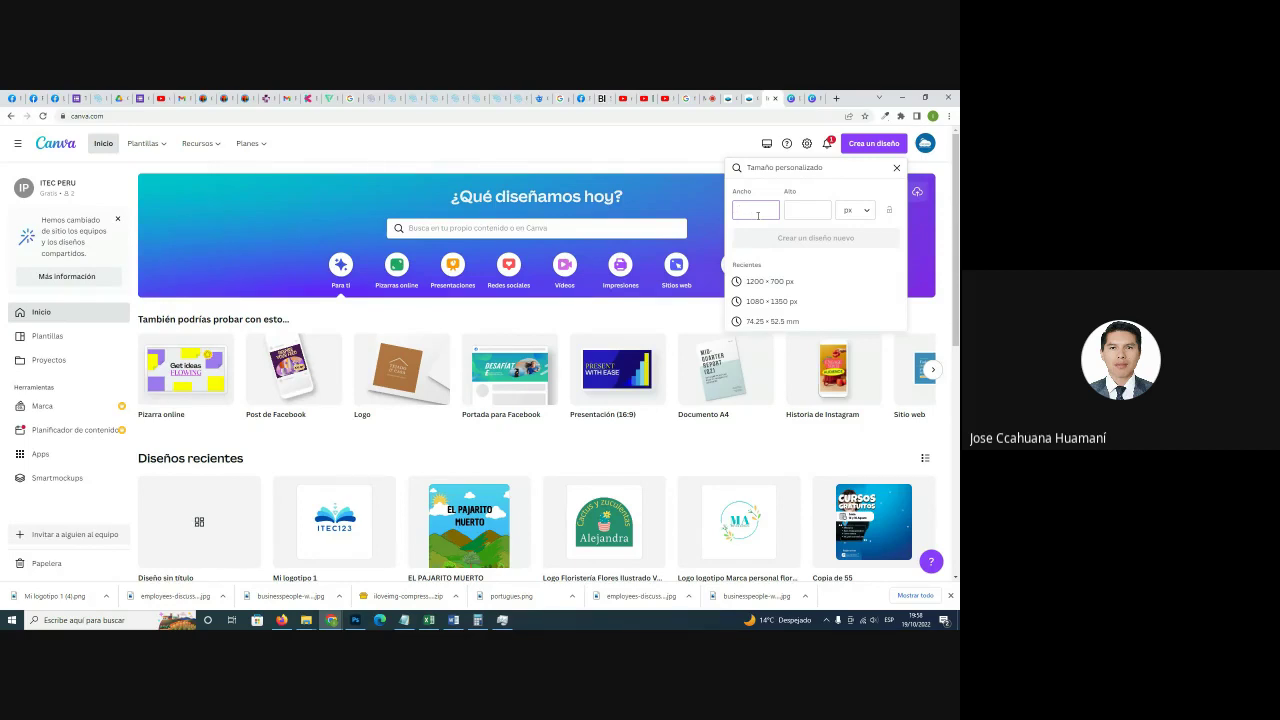
text(1200)
click(818, 214)
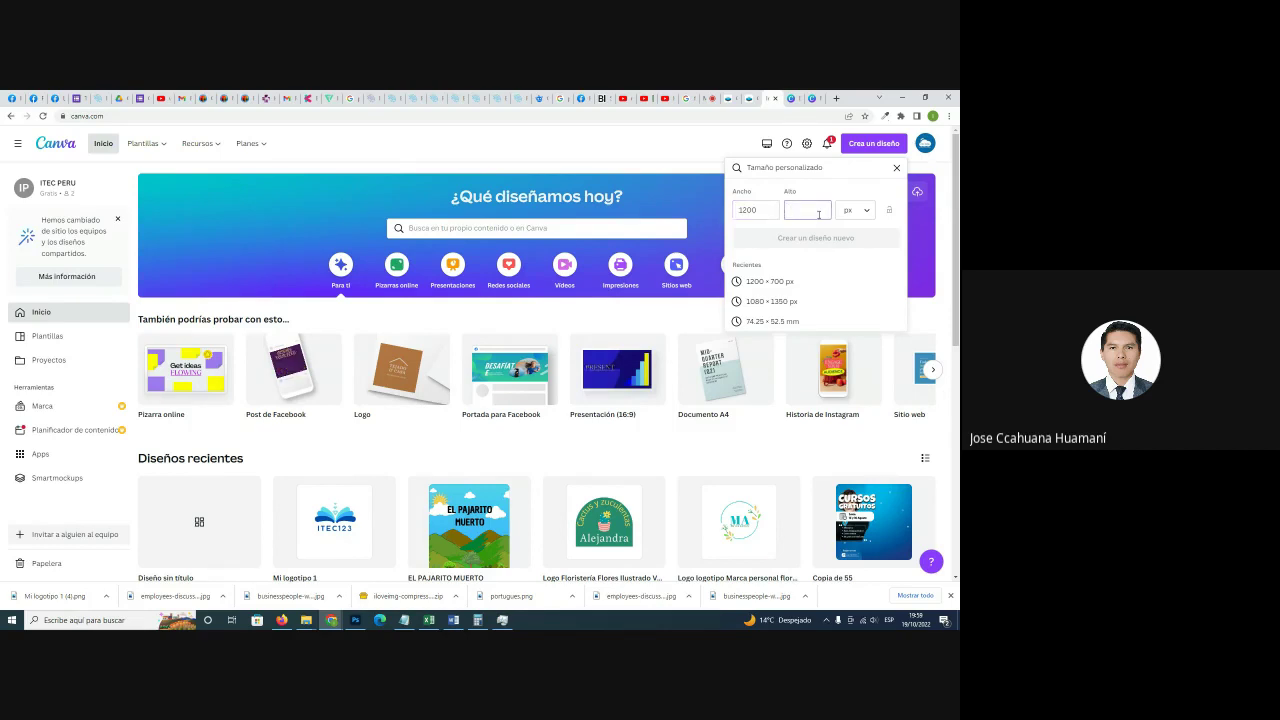
text(100)
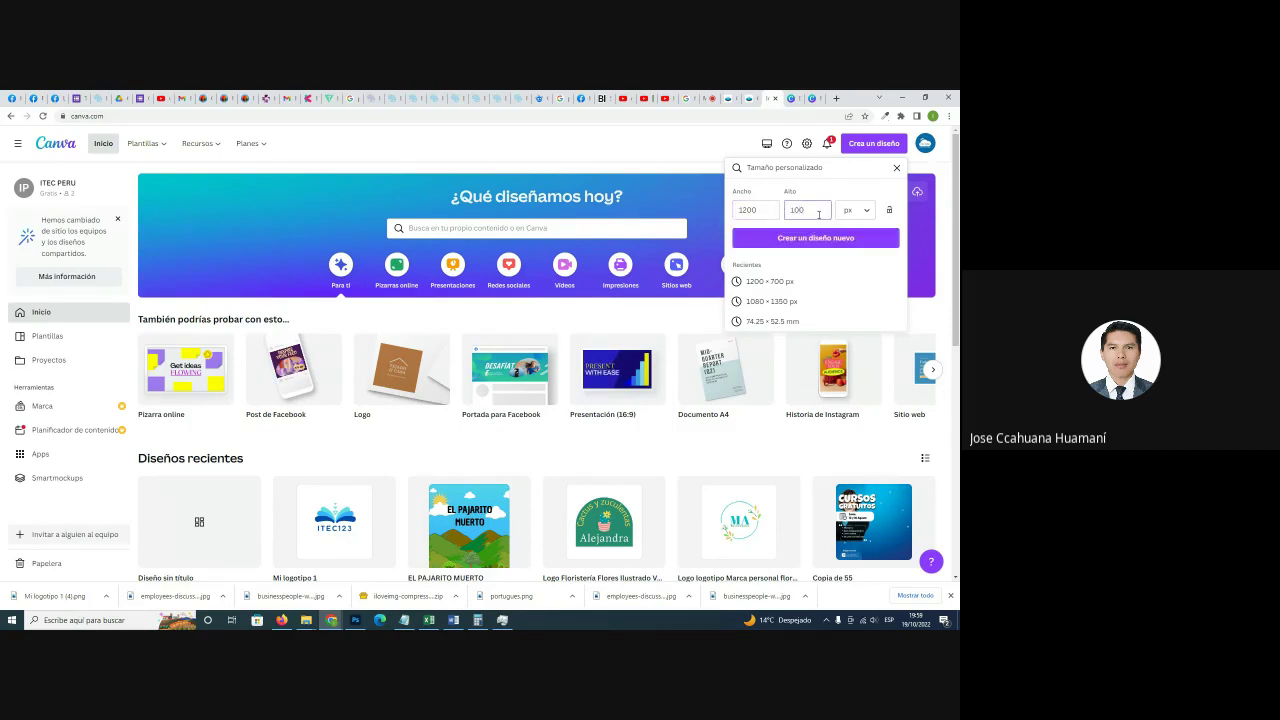
text(0)
click(855, 217)
click(749, 213)
key(Tab)
click(825, 238)
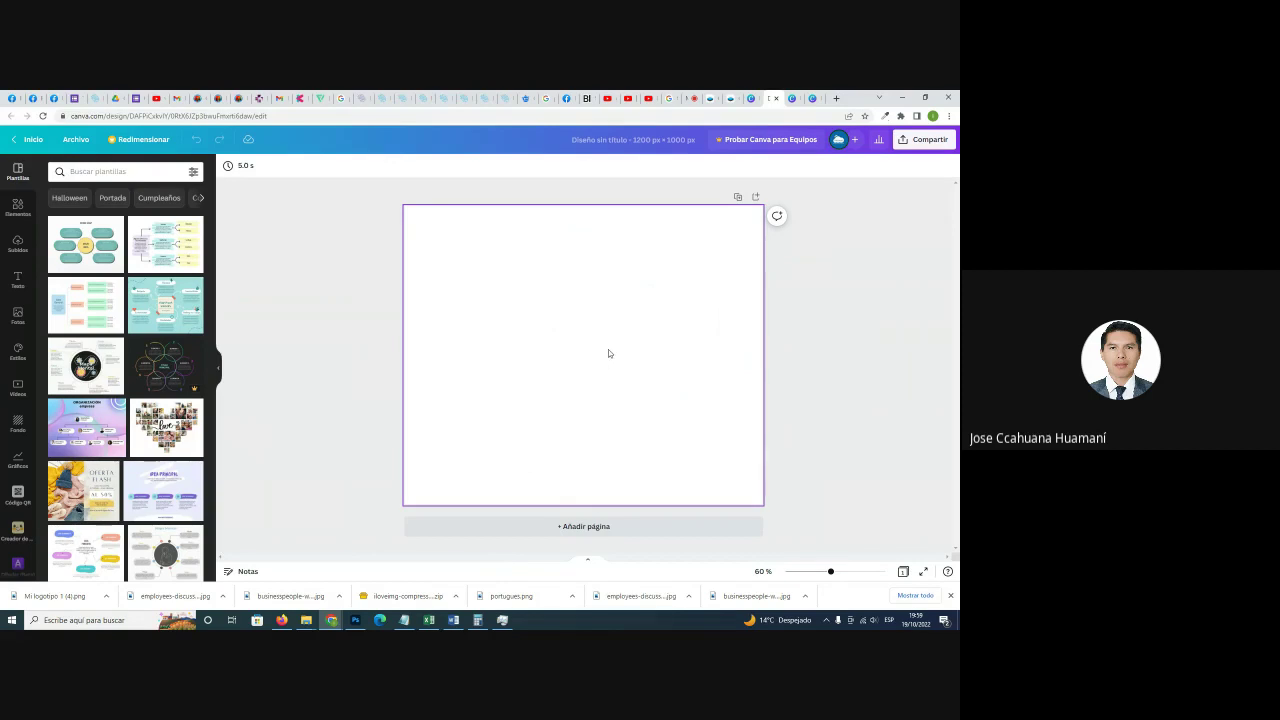
Close the 1200 × 700 px design and return to the blank 1200 × 1000 px design.
click(792, 99)
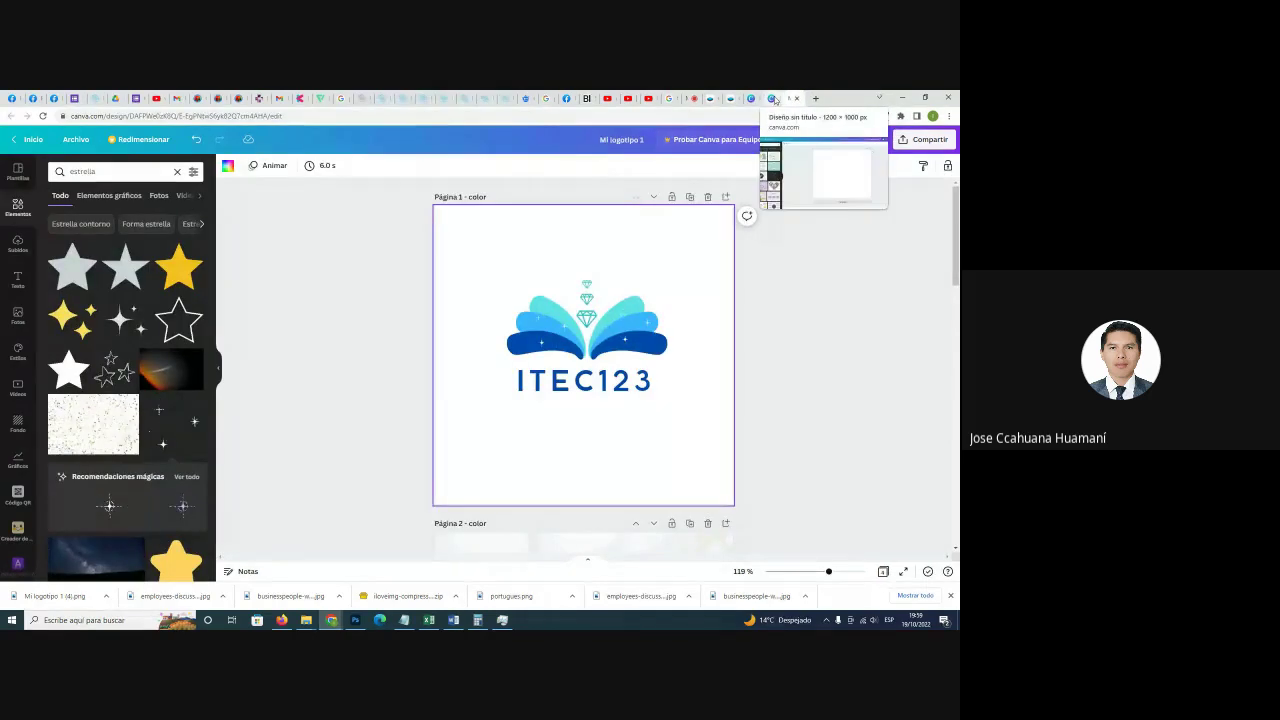
click(809, 98)
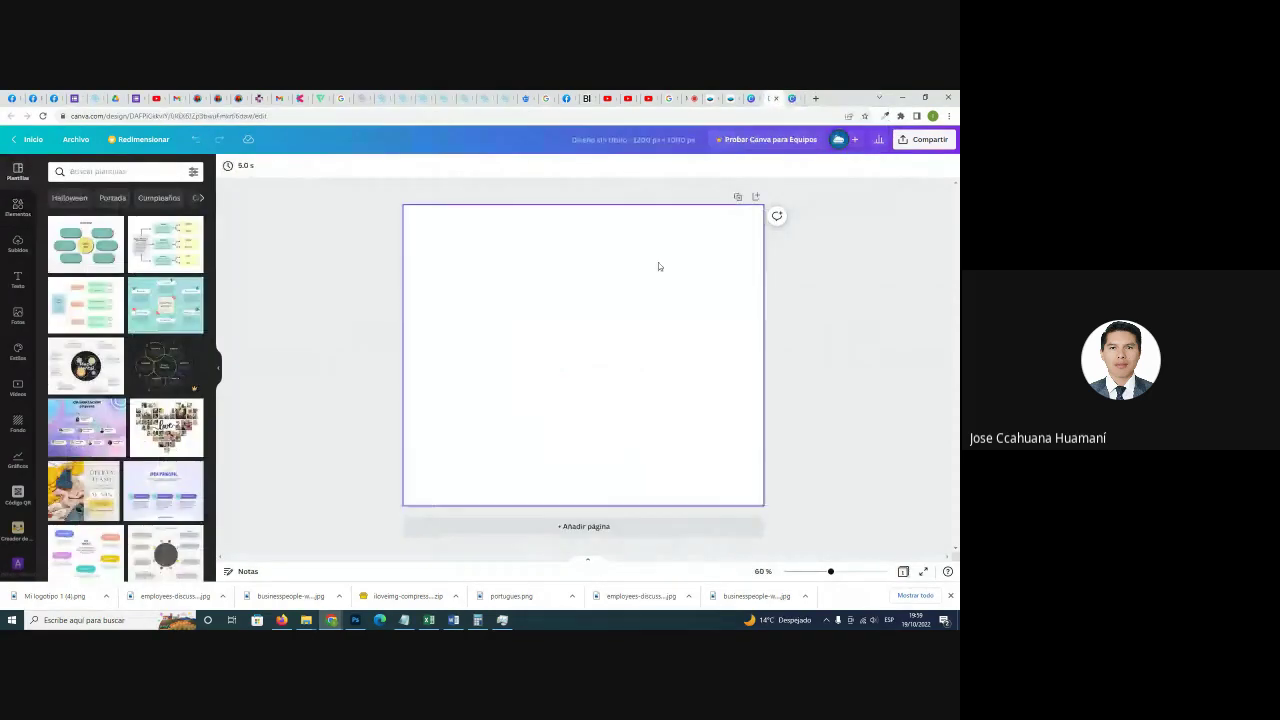
click(619, 355)
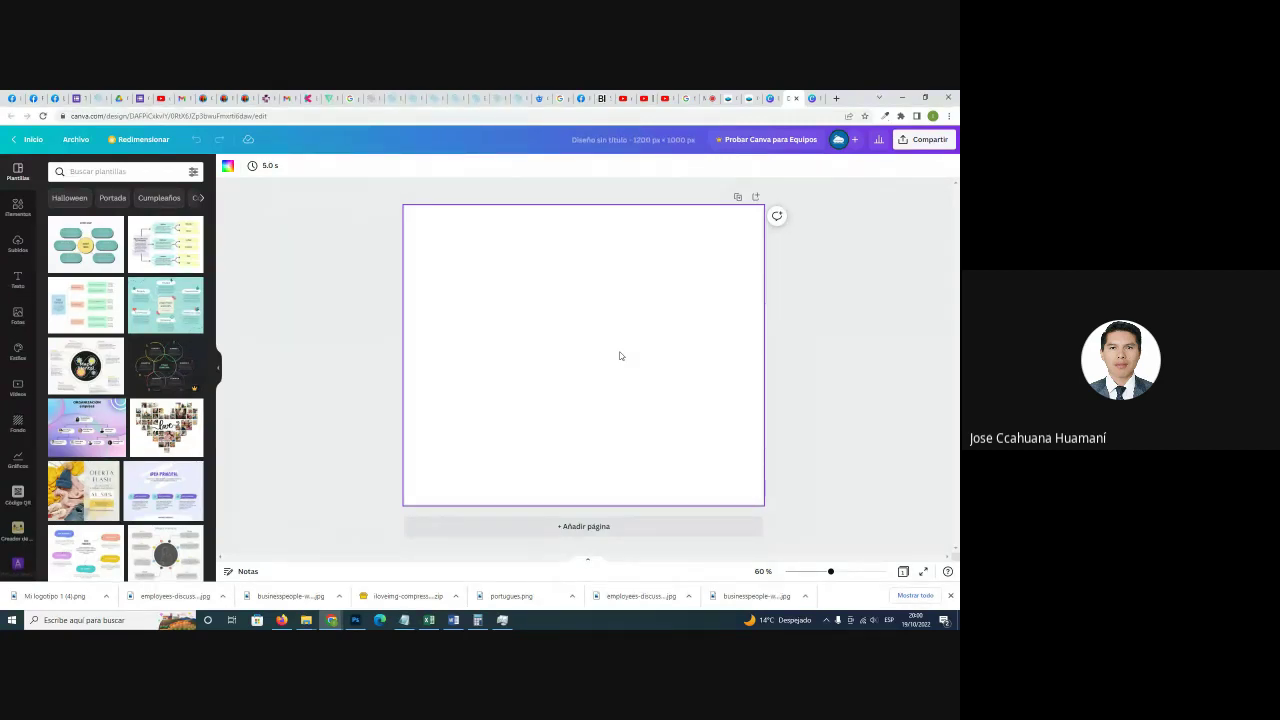
Check the chat messages in the Google Meet call, then return to the blank 1200 × 1000 px Canva design.
click(706, 98)
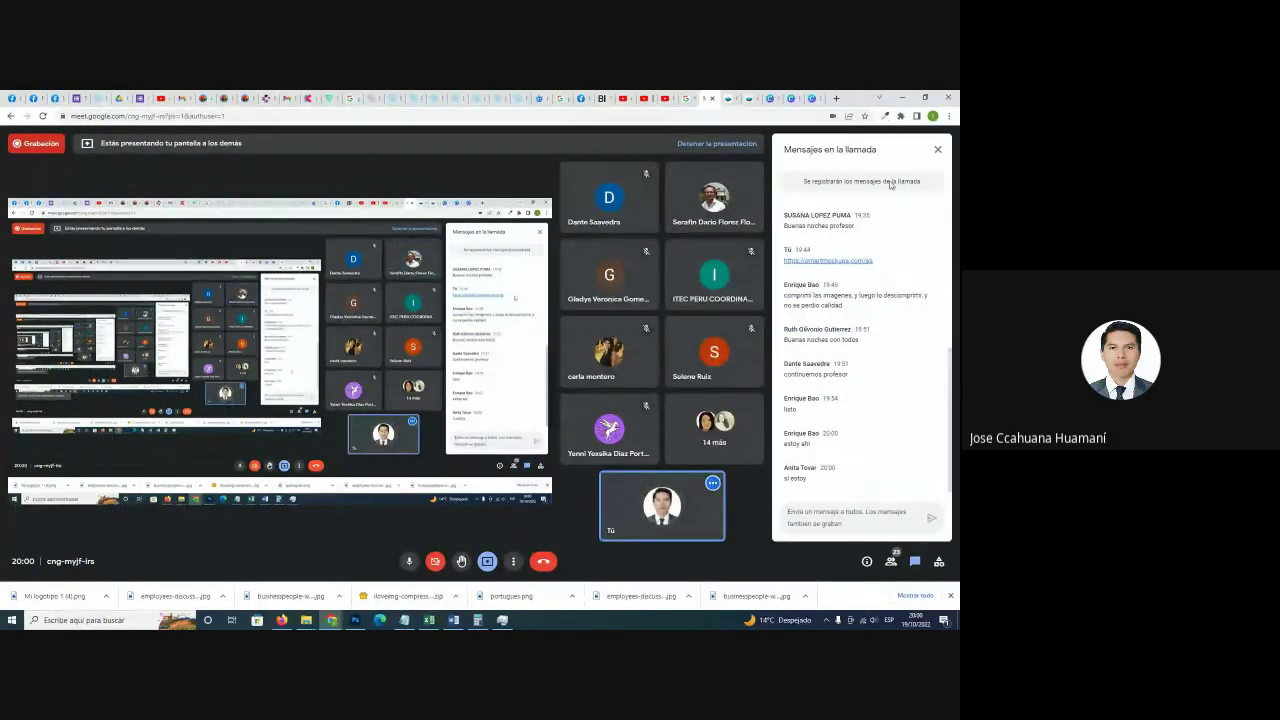
click(814, 97)
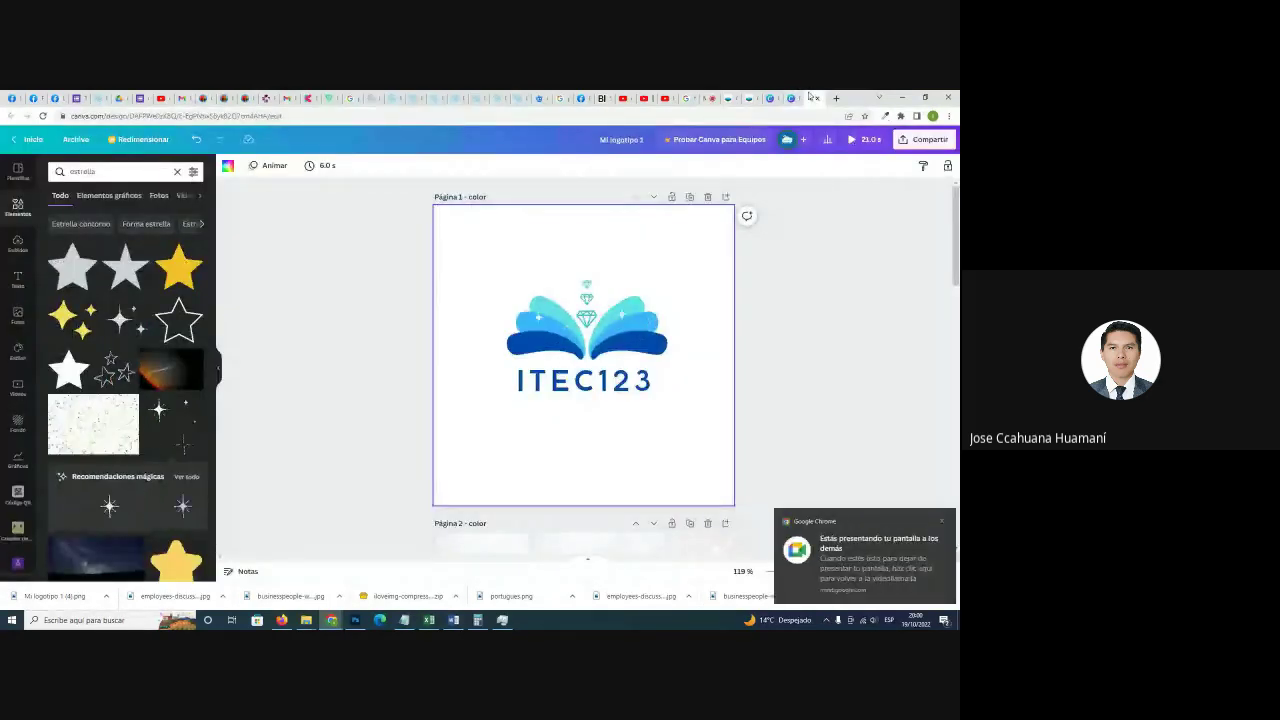
click(814, 97)
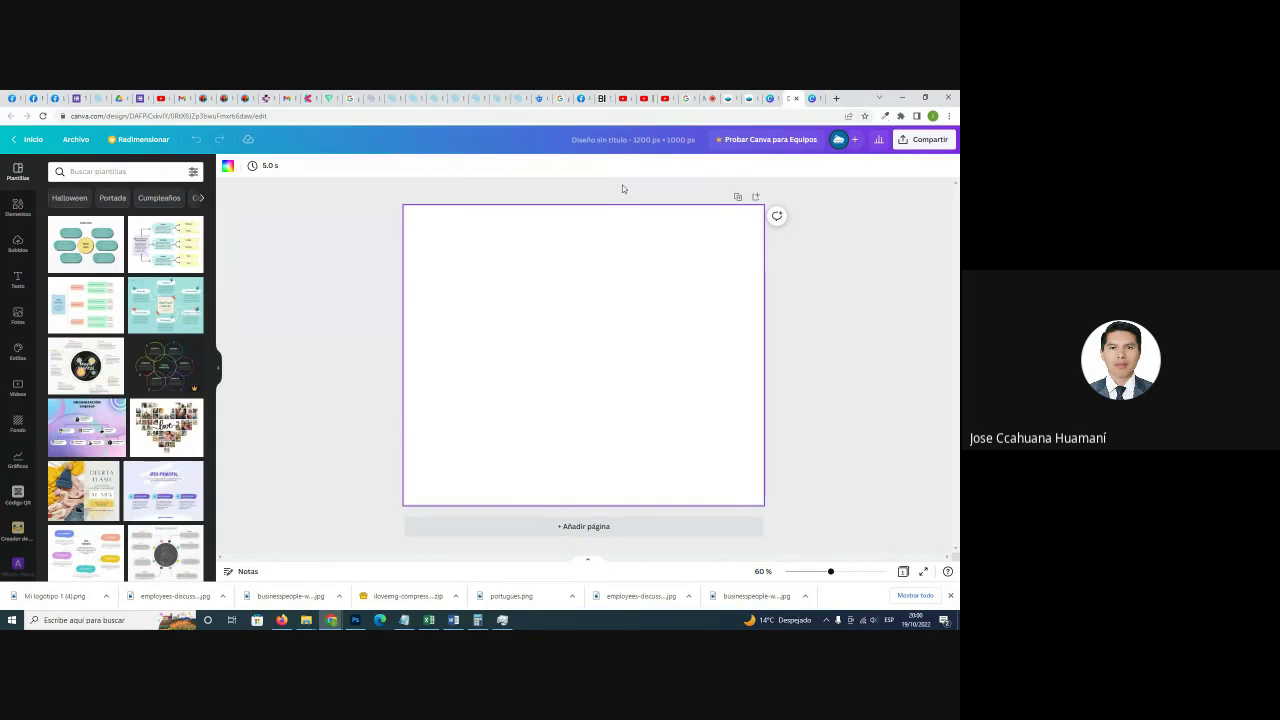
Rename the blank 1200 × 1000 px design as fotomontaje1.
click(76, 140)
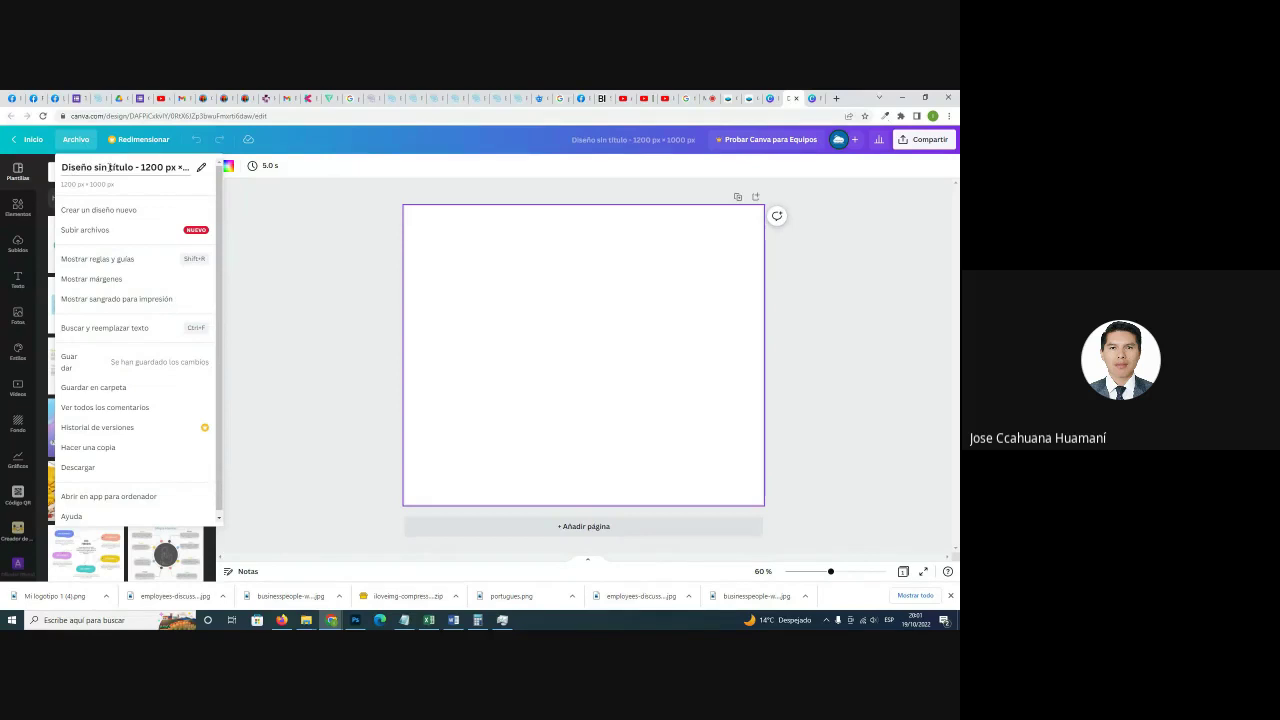
click(202, 172)
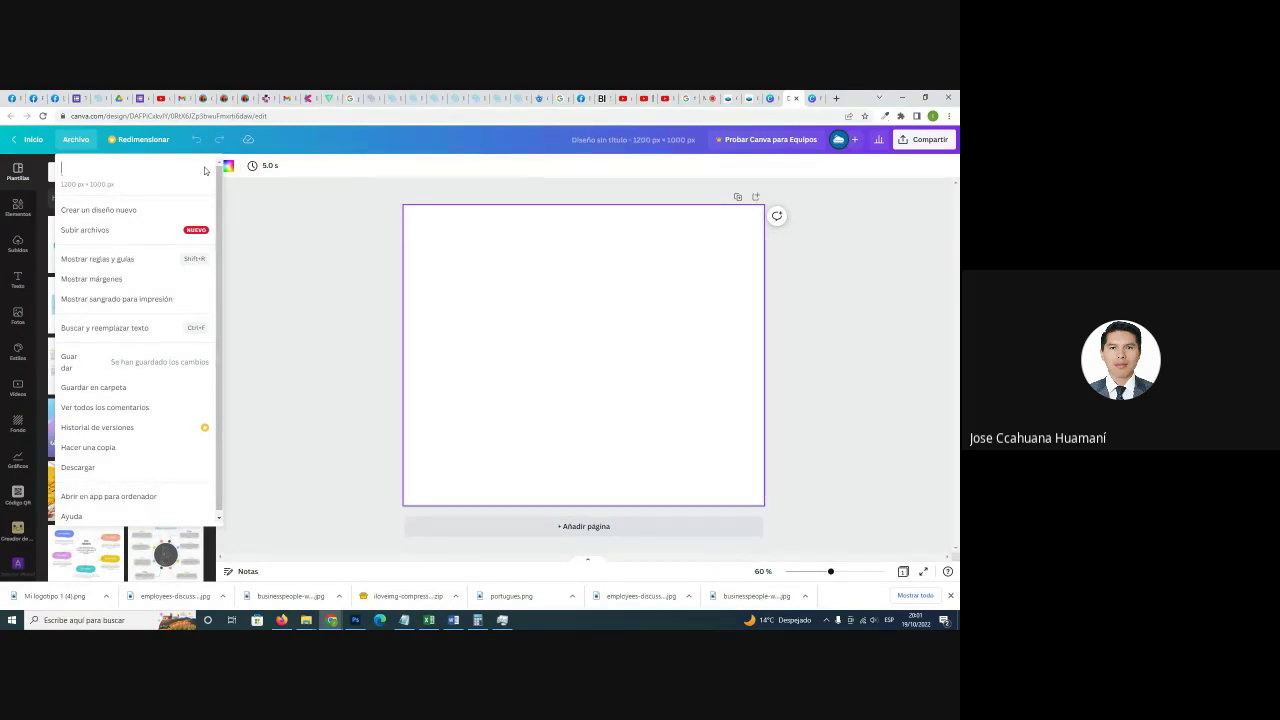
text(fotomontaje)
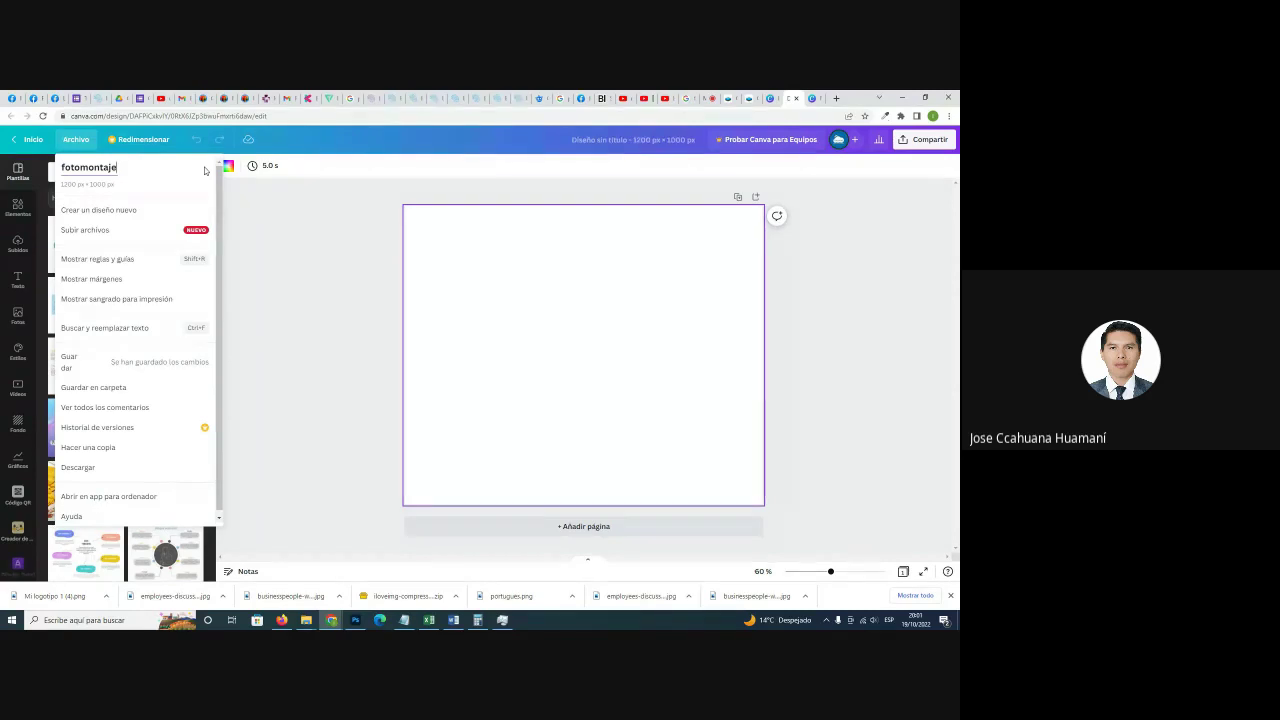
text(1)
key(Return)
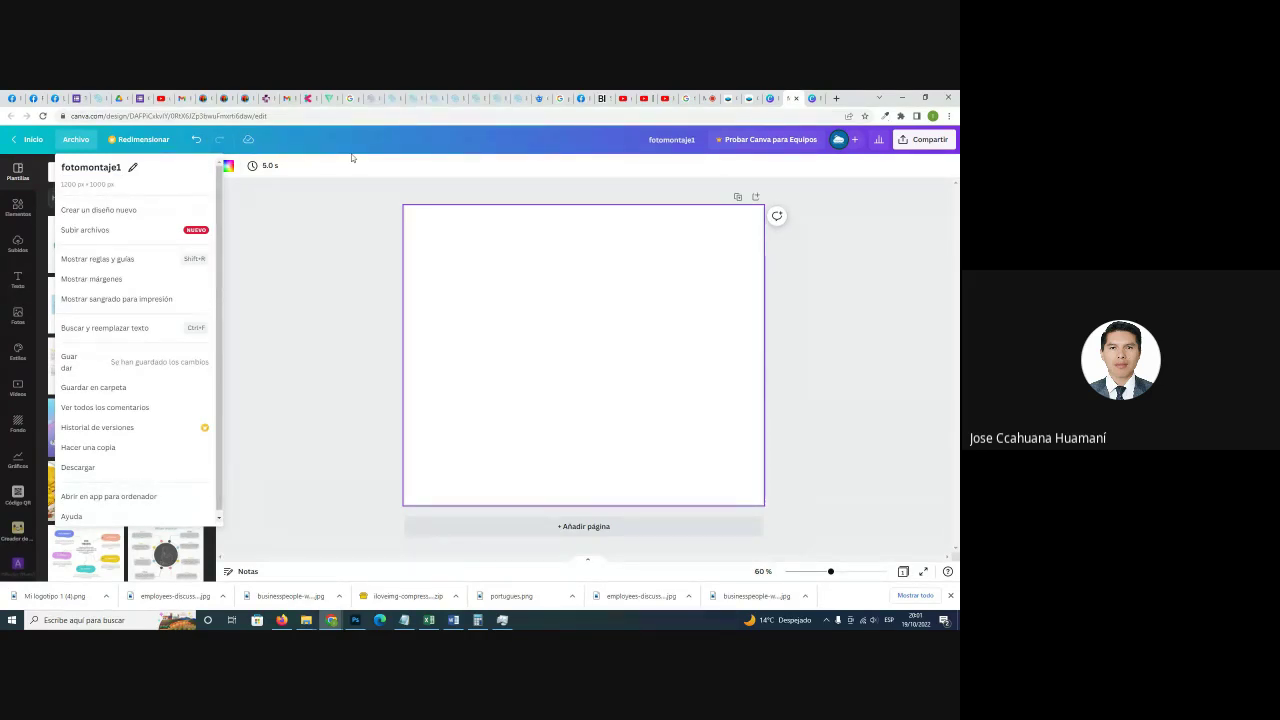
click(476, 290)
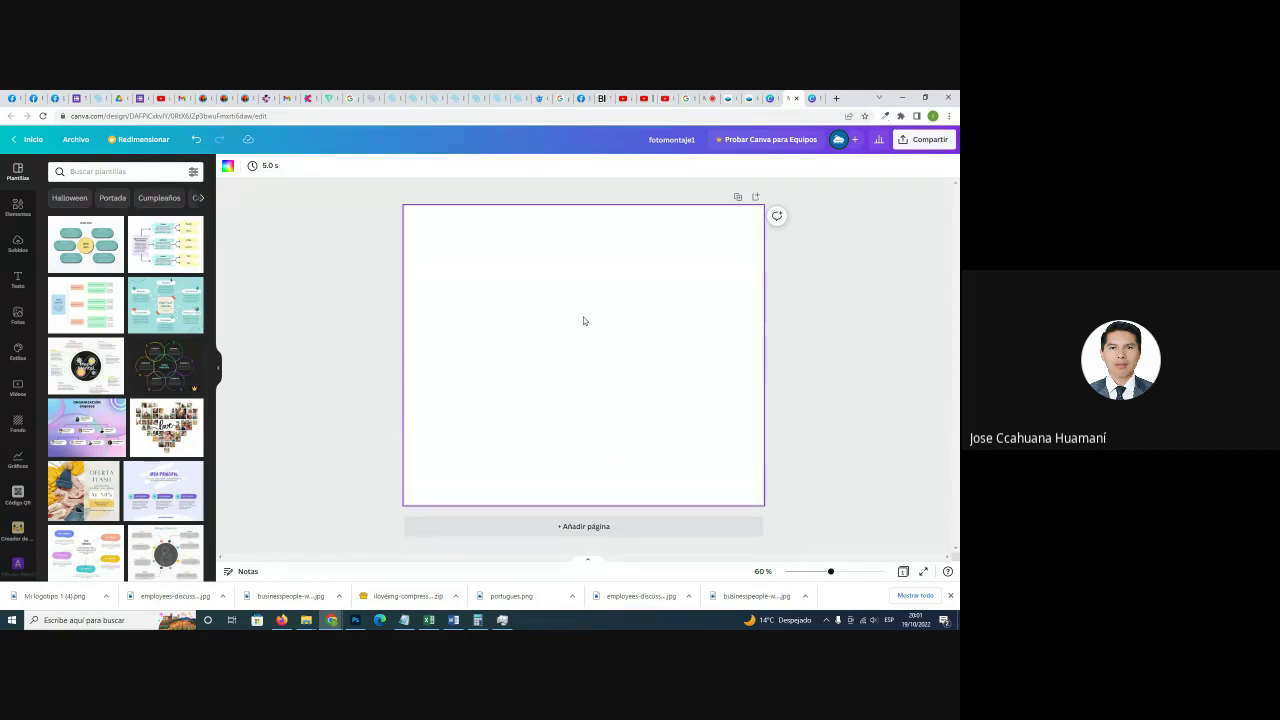
Read the new participant messages in the Google Meet chat and switch back to the fotomontaje1 design in Canva.
click(713, 97)
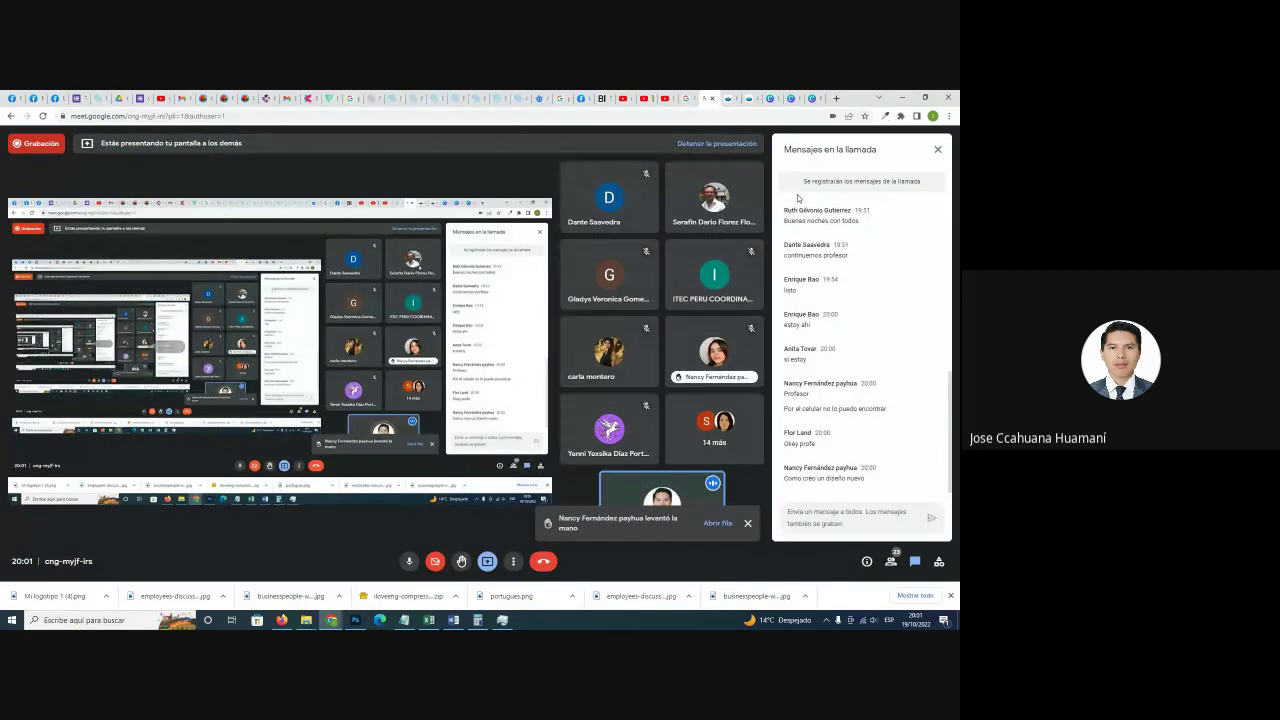
click(798, 97)
click(797, 97)
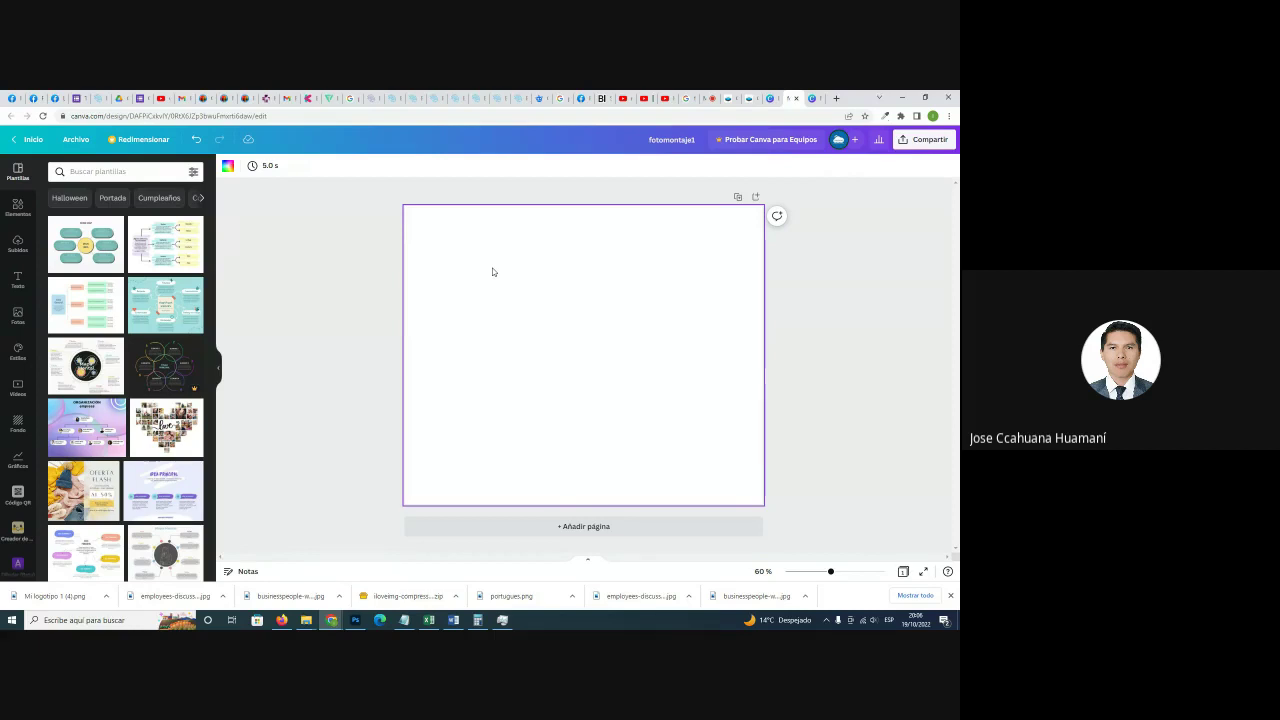
Search the elements library for "fondo cocina" and limit the results to photos.
click(18, 210)
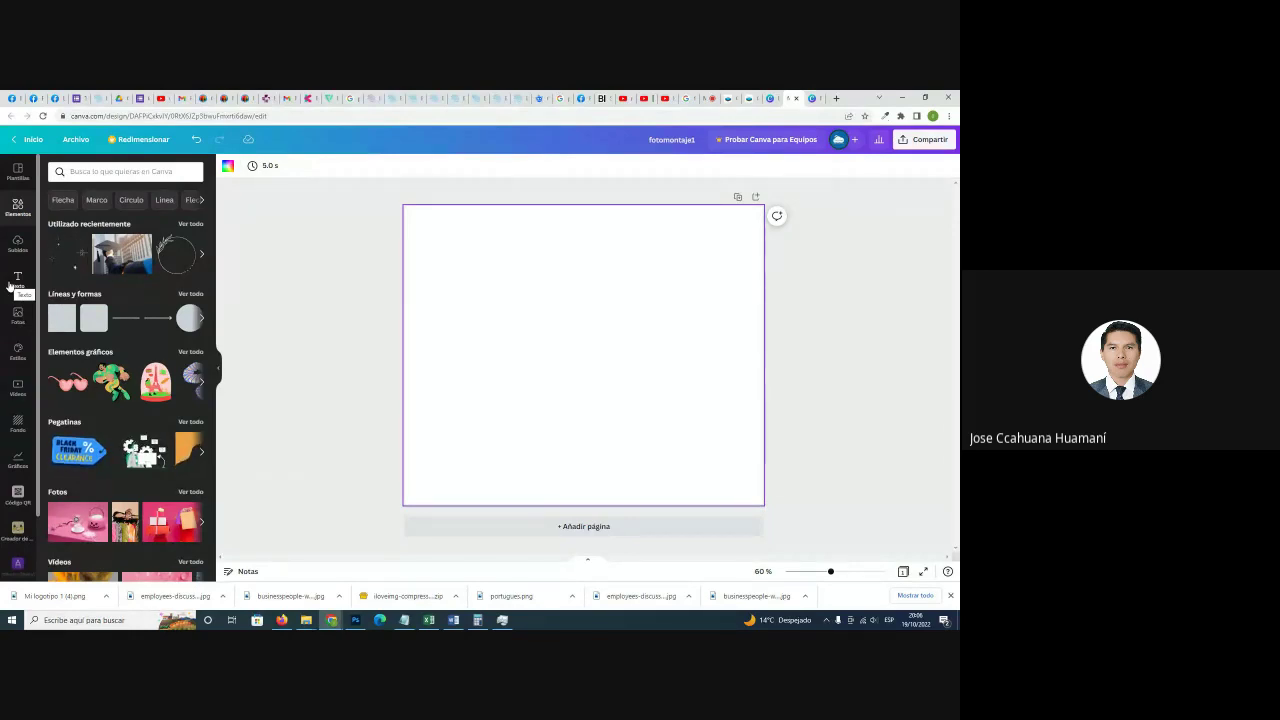
click(119, 171)
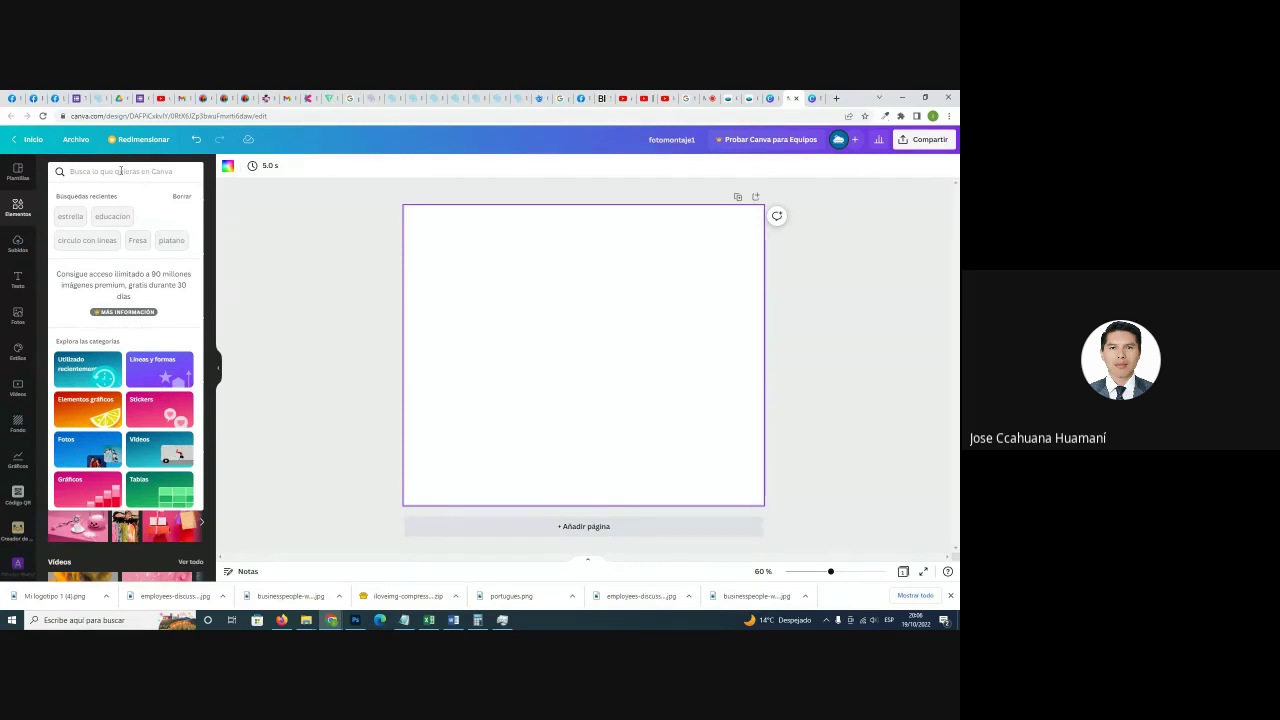
text(fon)
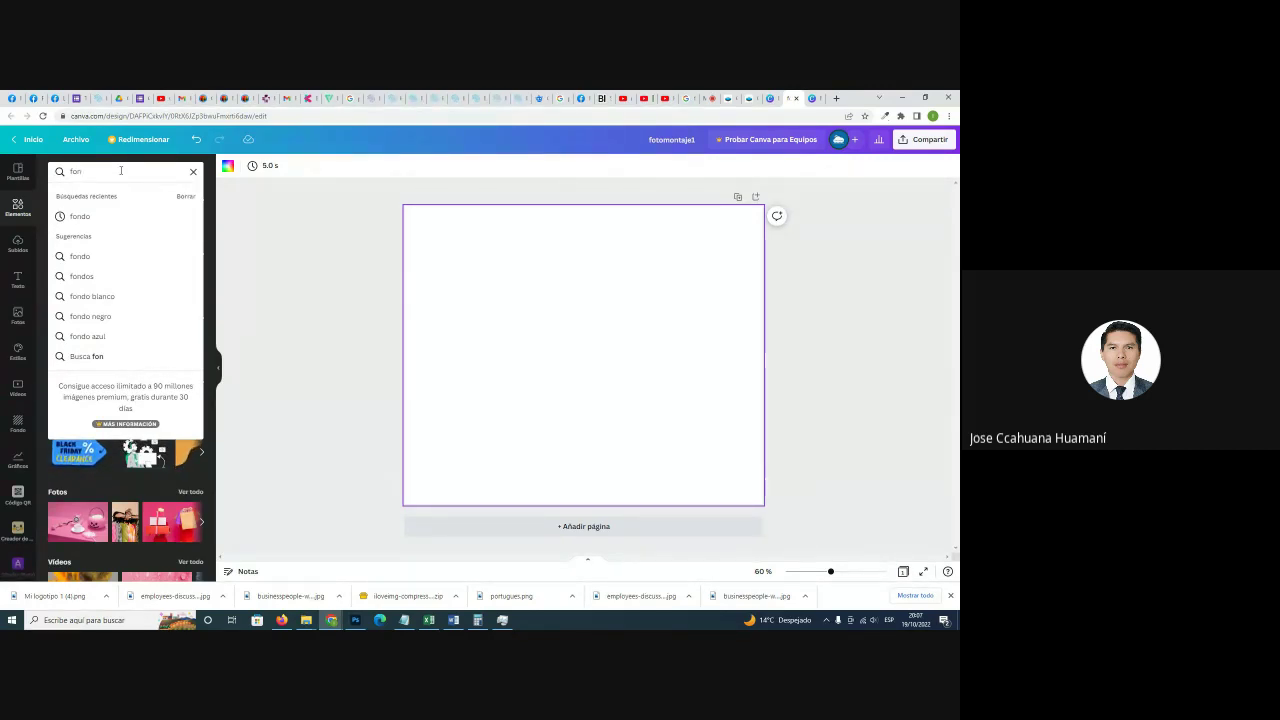
text(do cocina)
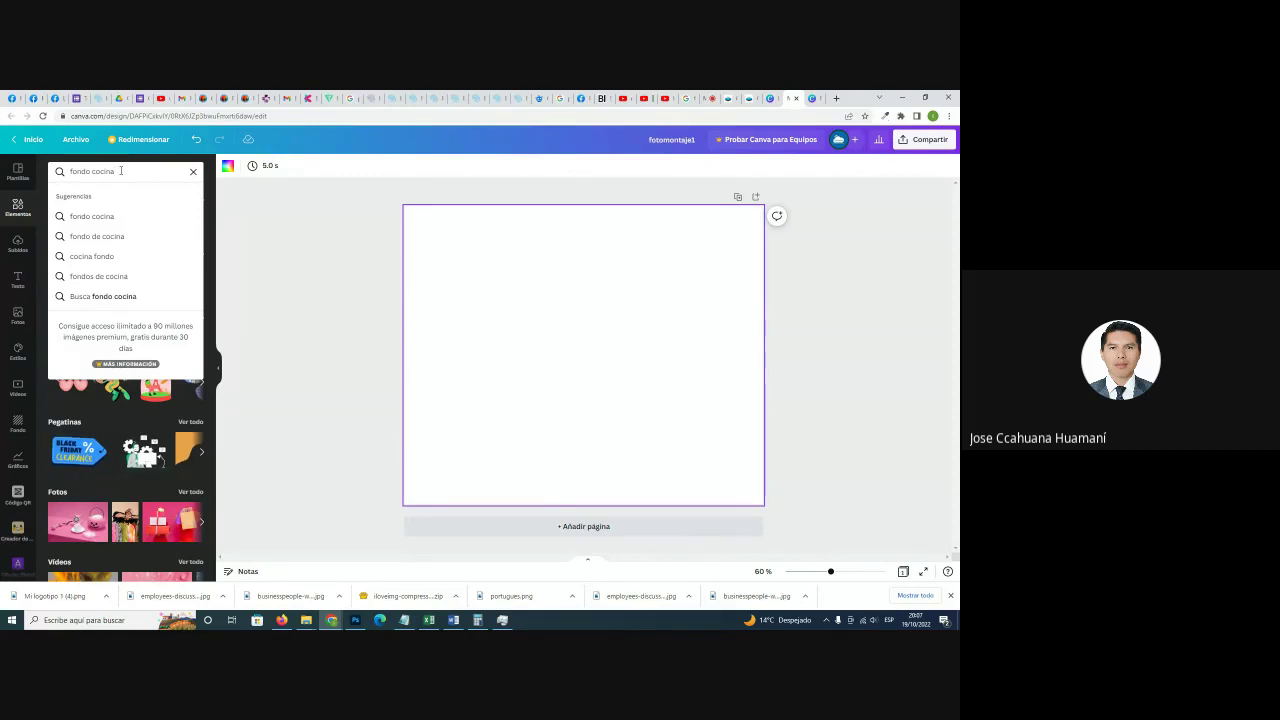
key(Return)
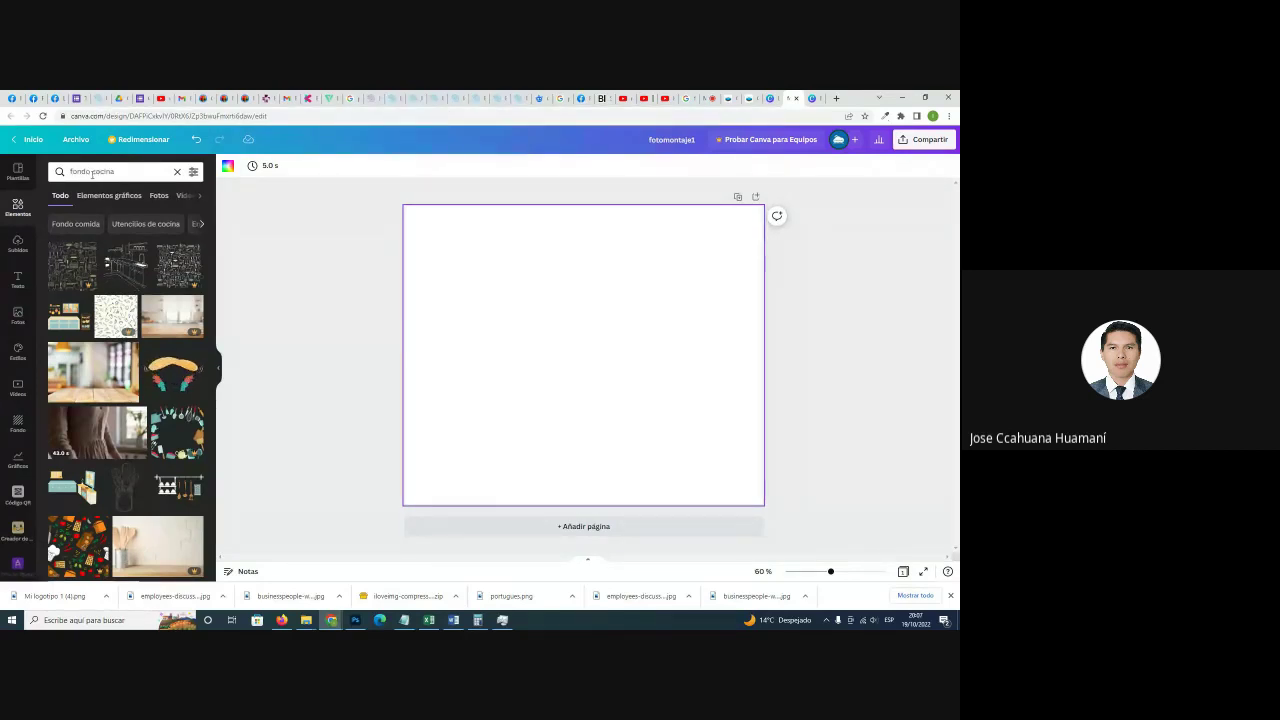
click(159, 196)
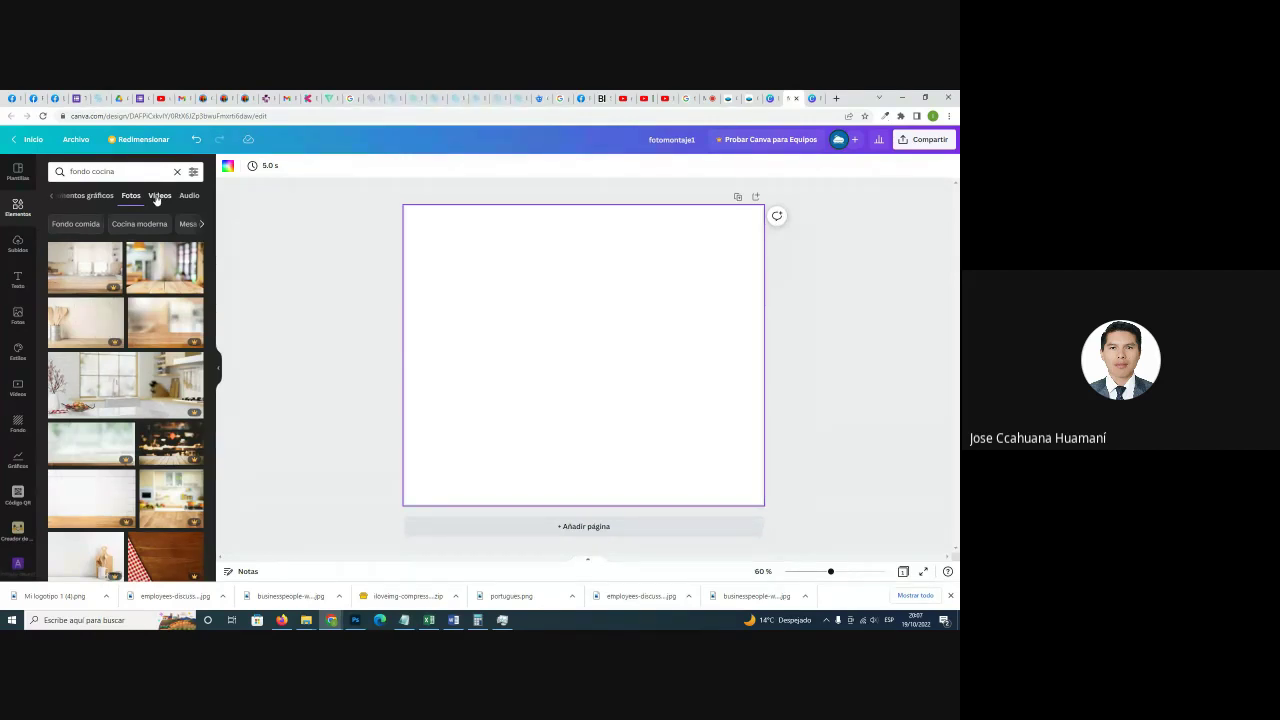
Browse the kitchen background photos and add the blurred kitchen photo with a wooden table and orange lamp to the page.
scroll(93, 376, down, 2)
scroll(93, 376, down, 5)
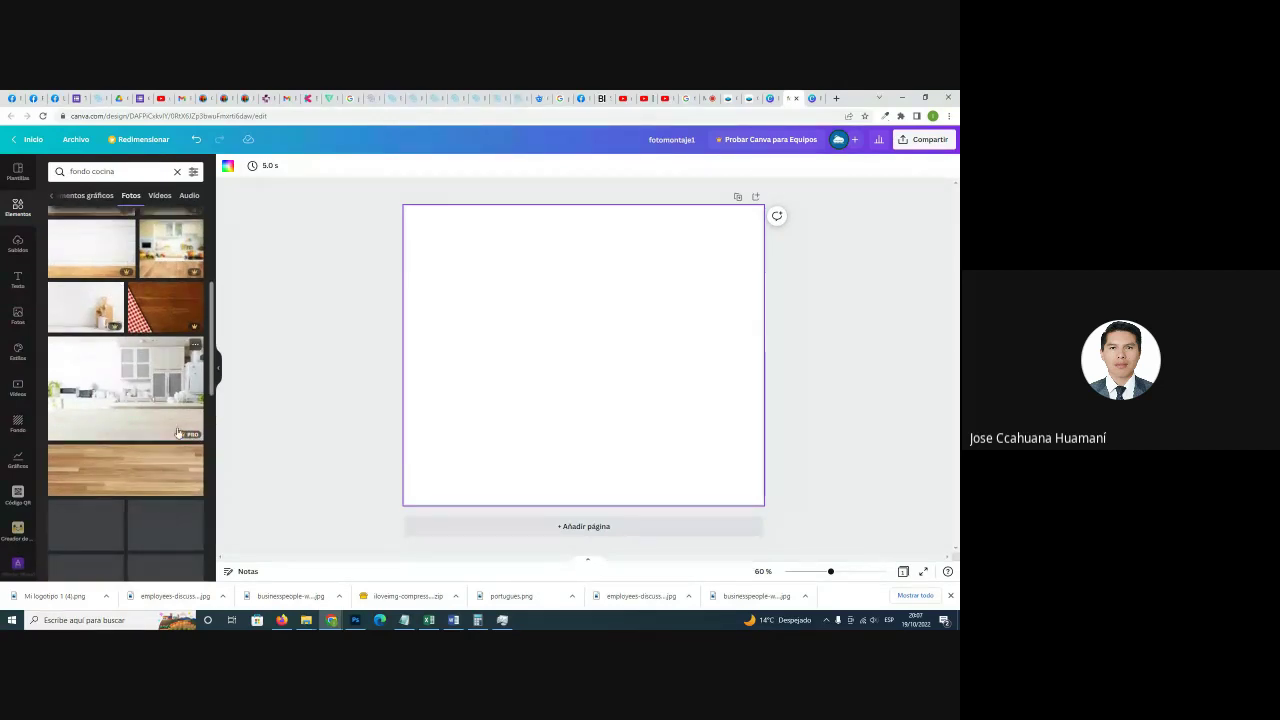
scroll(111, 456, down, 2)
scroll(111, 456, down, 4)
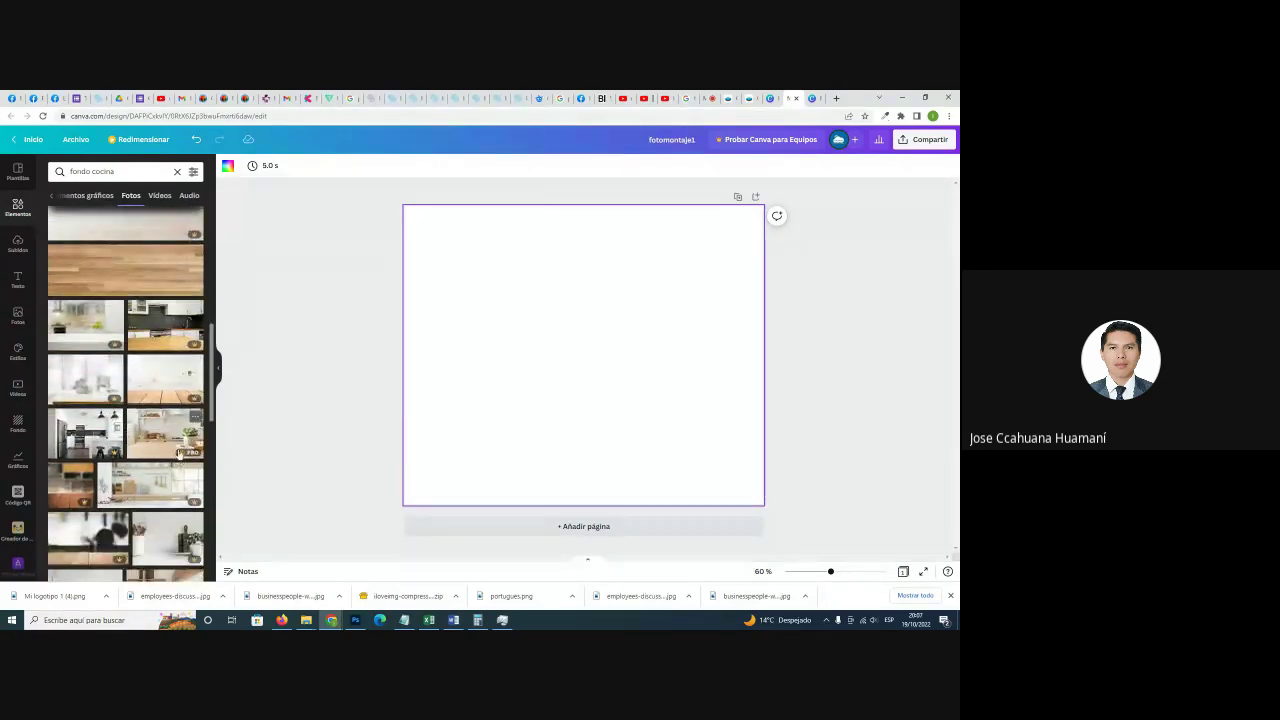
scroll(166, 430, up, 4)
scroll(166, 425, up, 5)
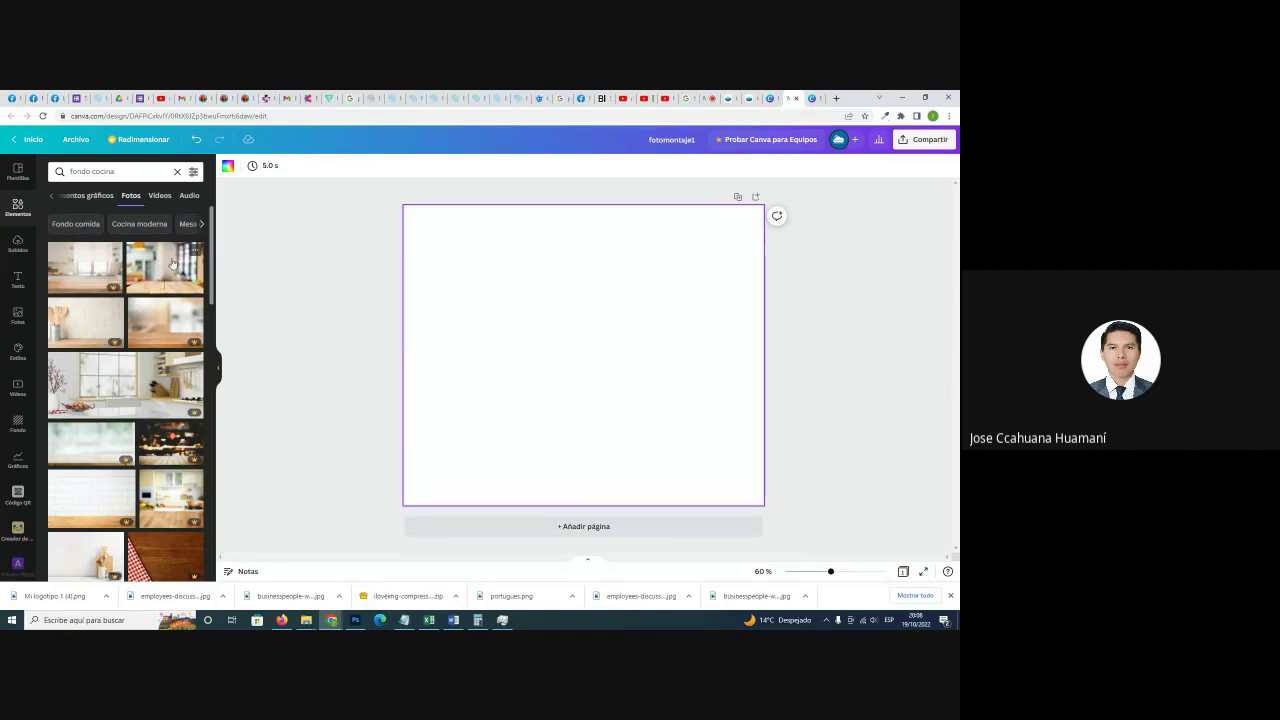
click(172, 263)
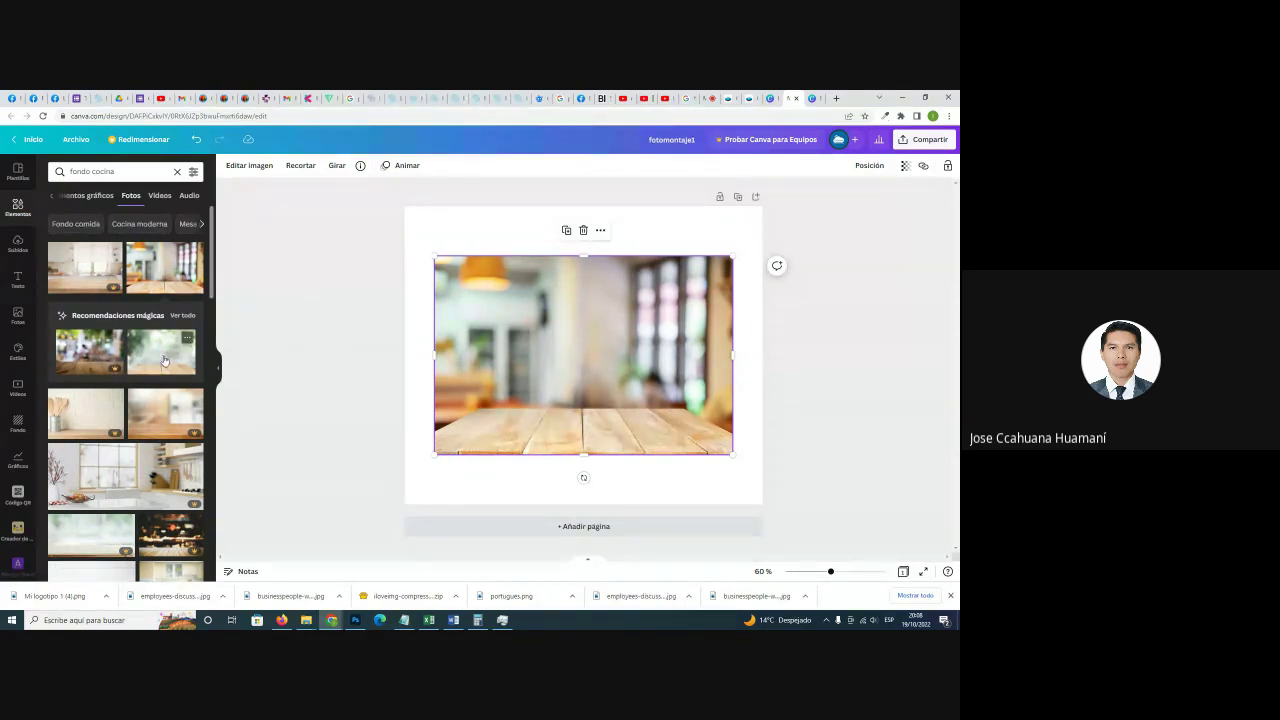
Place the recommended blurred green photo with a wooden table on the page and undo the placement.
drag(165, 361, 575, 402)
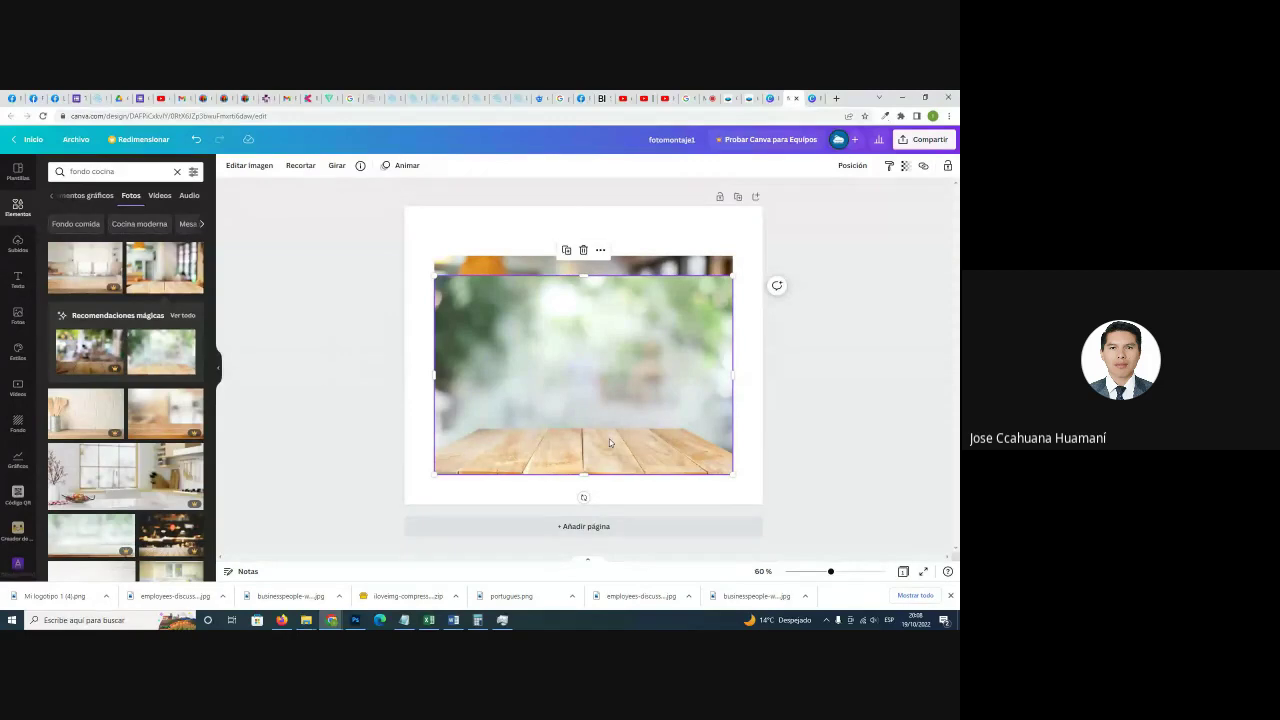
key(ctrl+z)
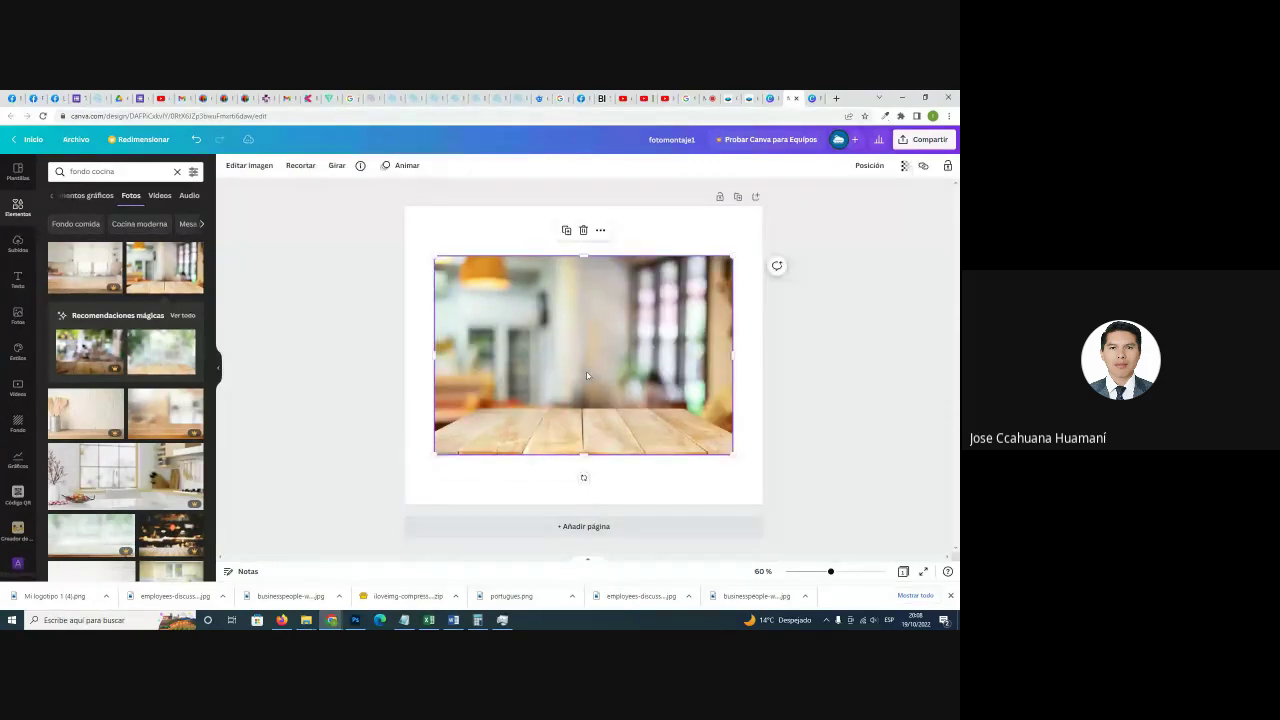
Move the blurred kitchen photo slightly up the page and set it as the page background.
drag(587, 376, 550, 326)
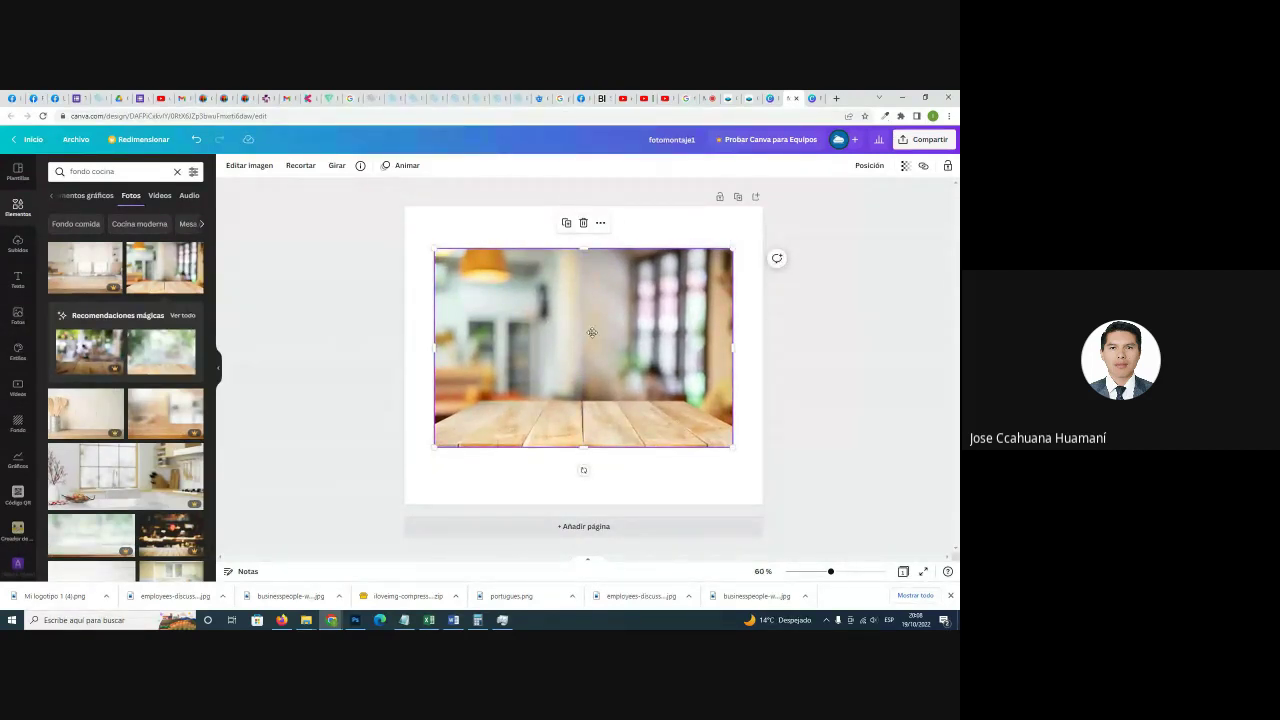
drag(635, 344, 625, 337)
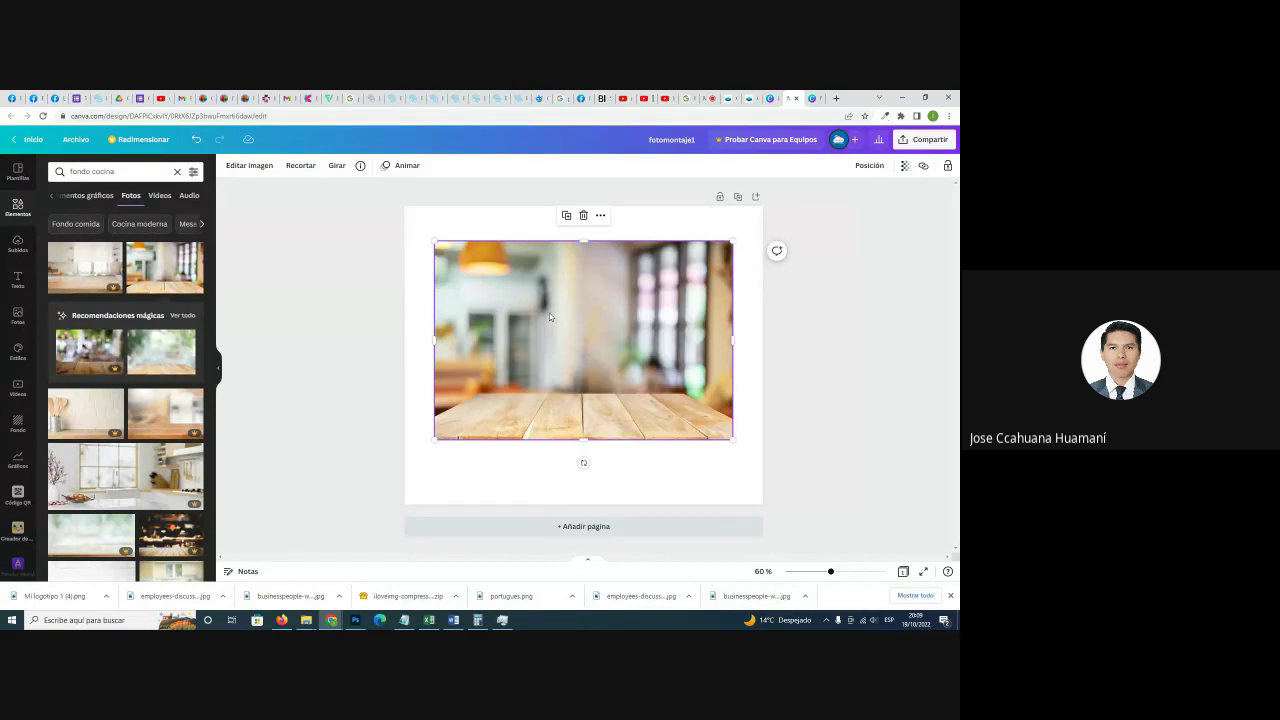
right_click(574, 315)
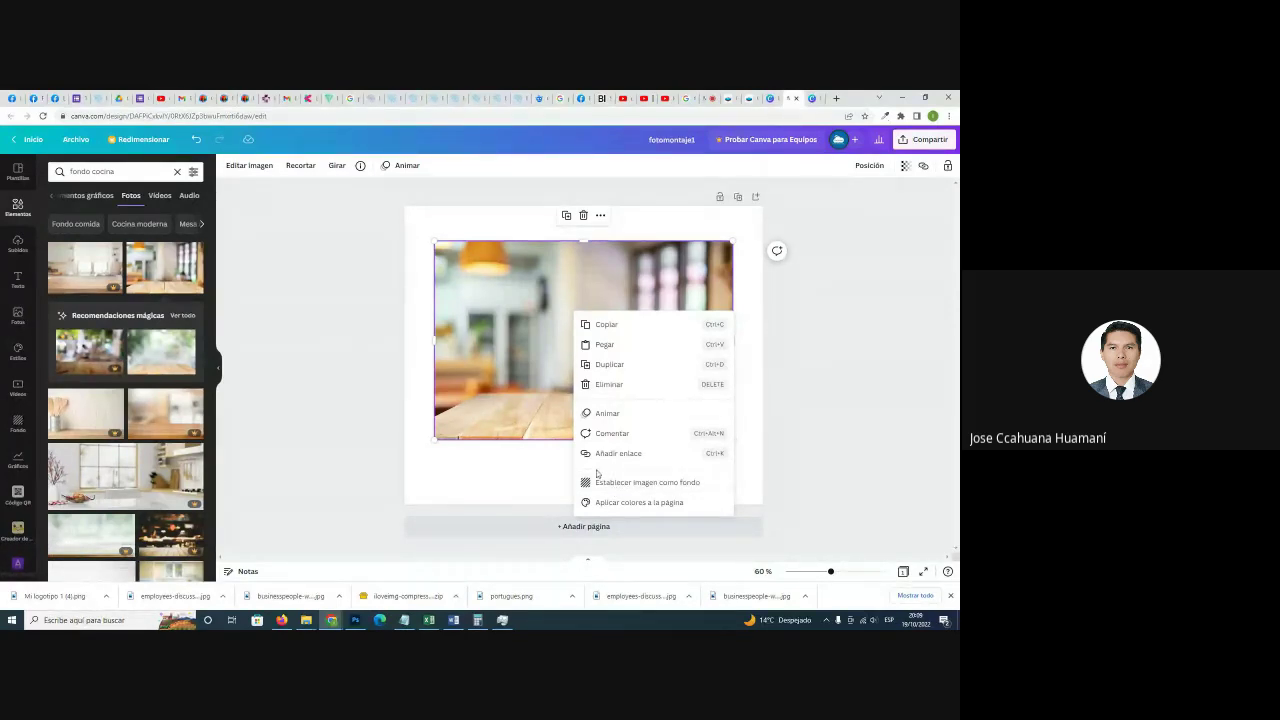
right_click(522, 310)
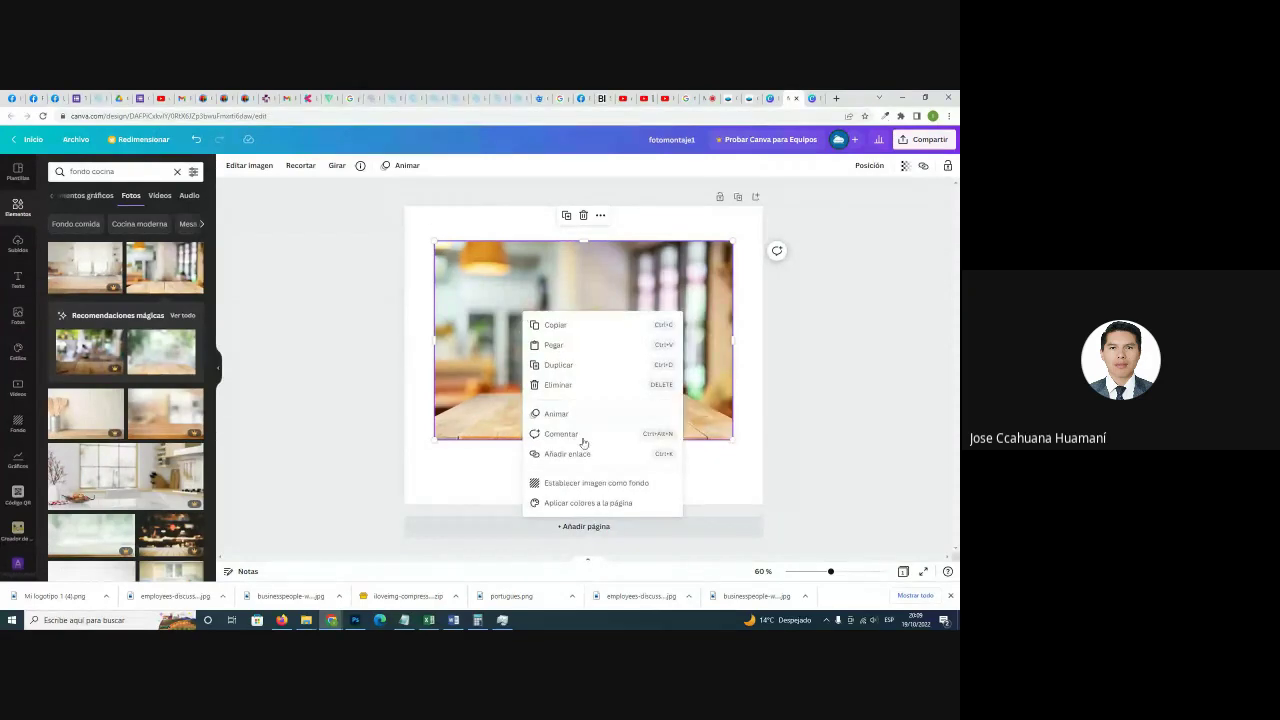
click(589, 485)
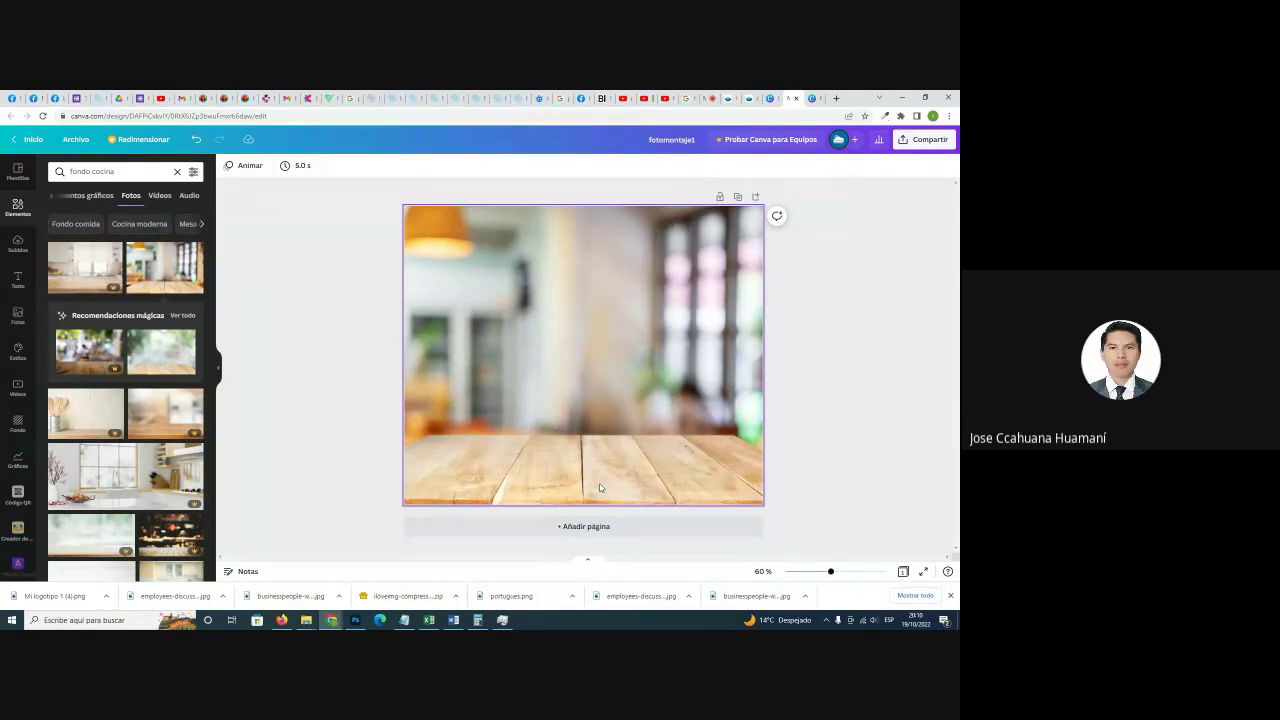
Check the Google Meet chat for participant replies and return to the fotomontaje1 design in Canva.
click(710, 99)
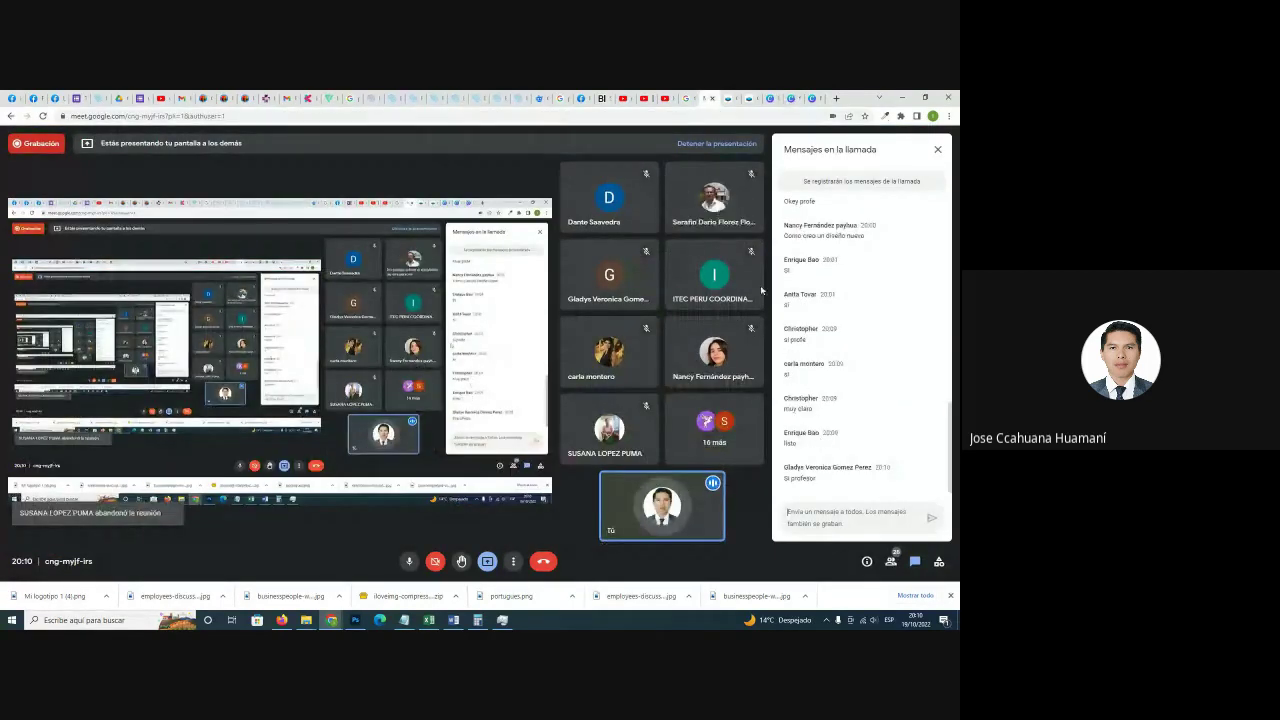
click(771, 98)
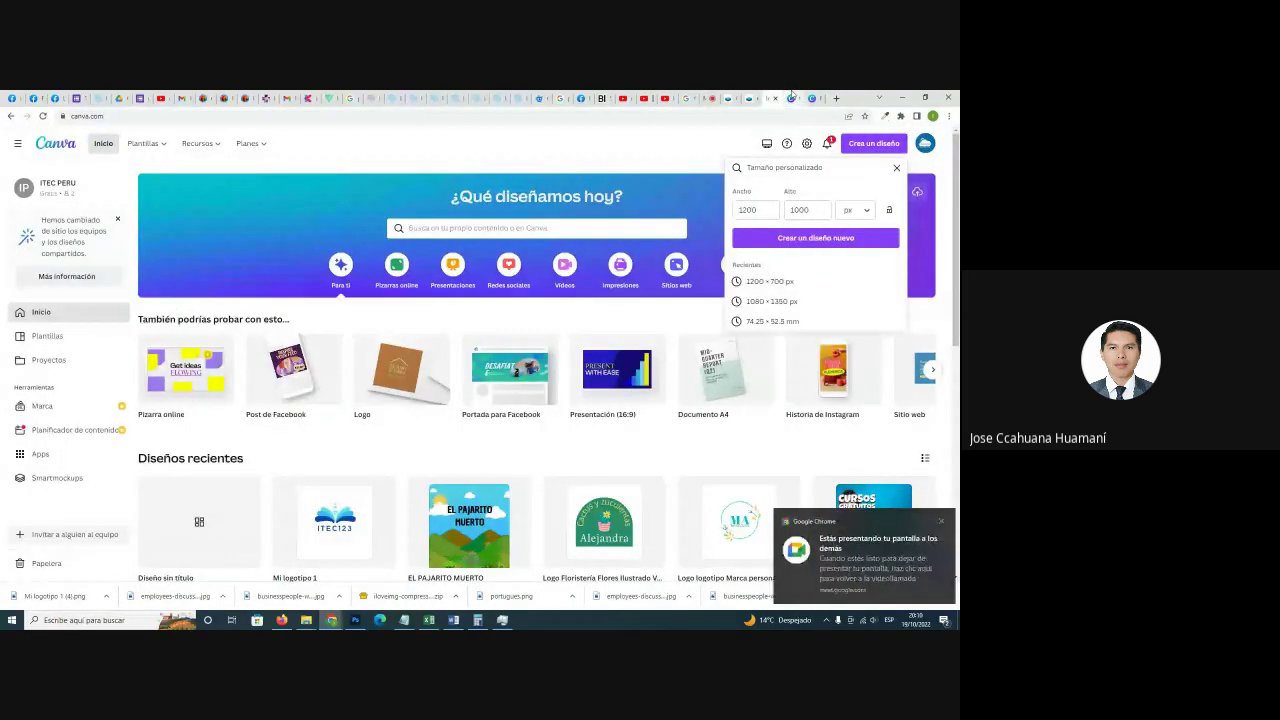
click(791, 98)
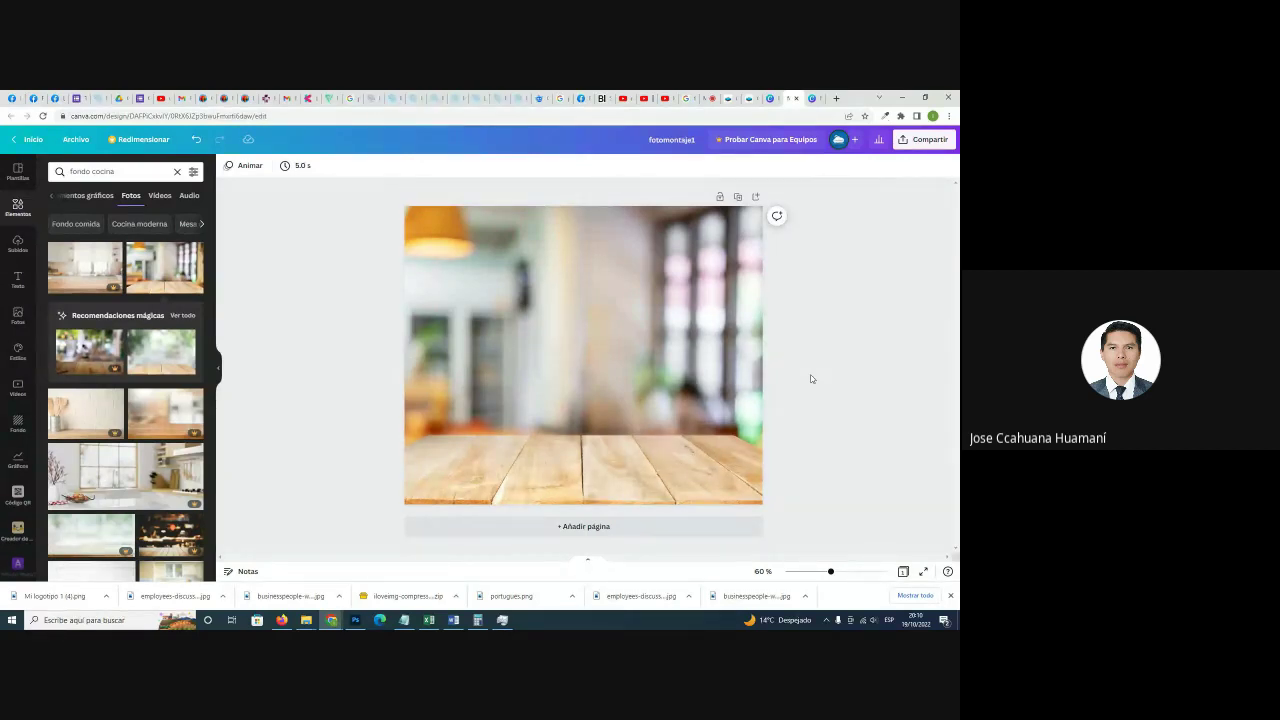
Search the elements library for "cafe".
click(16, 210)
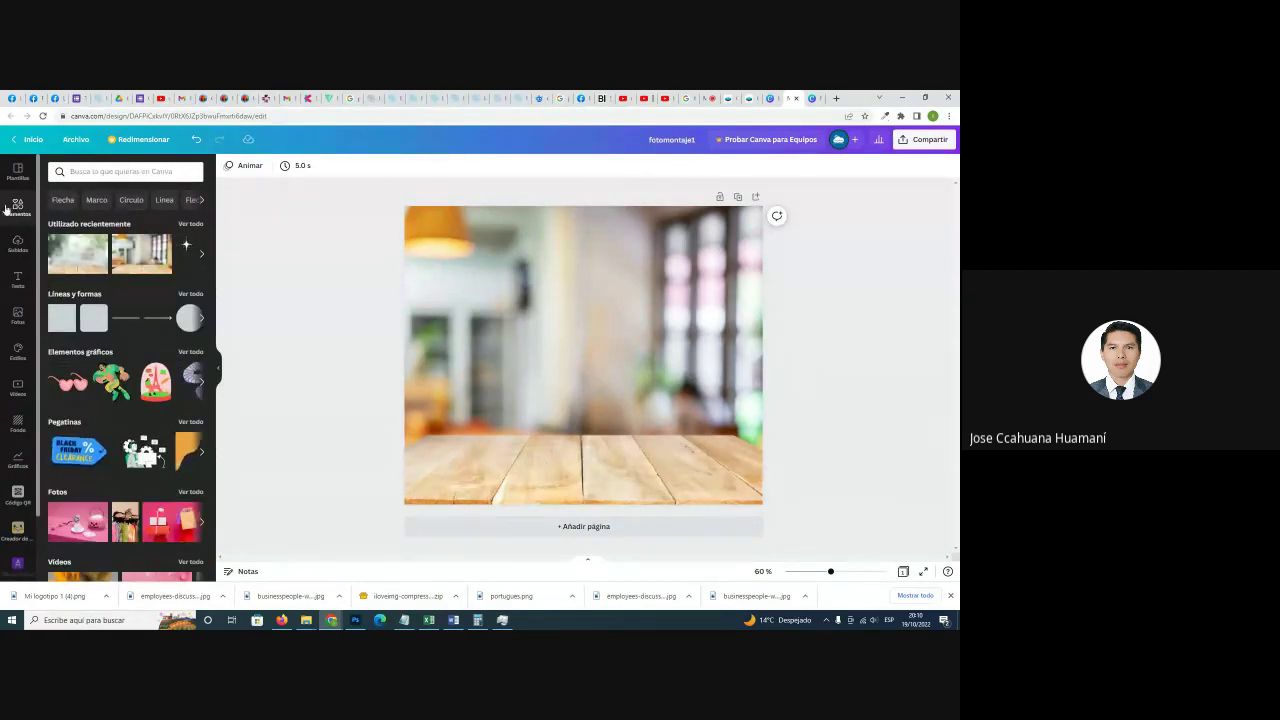
click(115, 172)
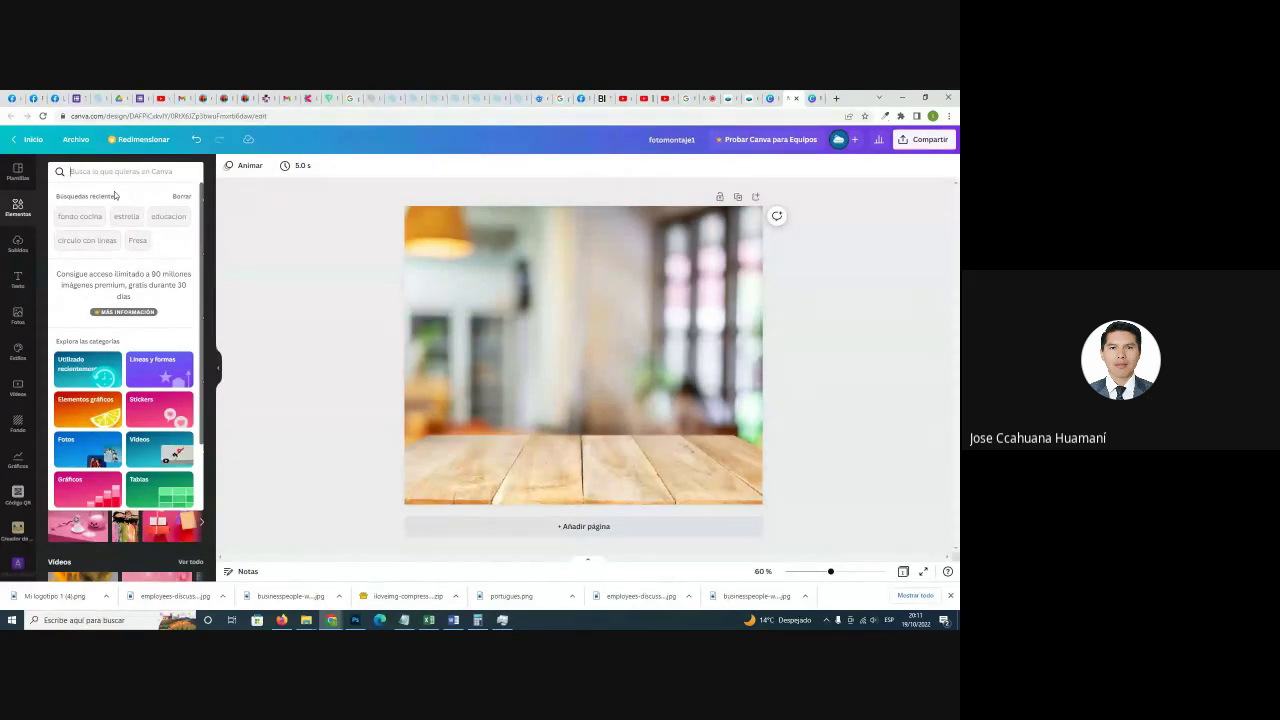
text(cafe)
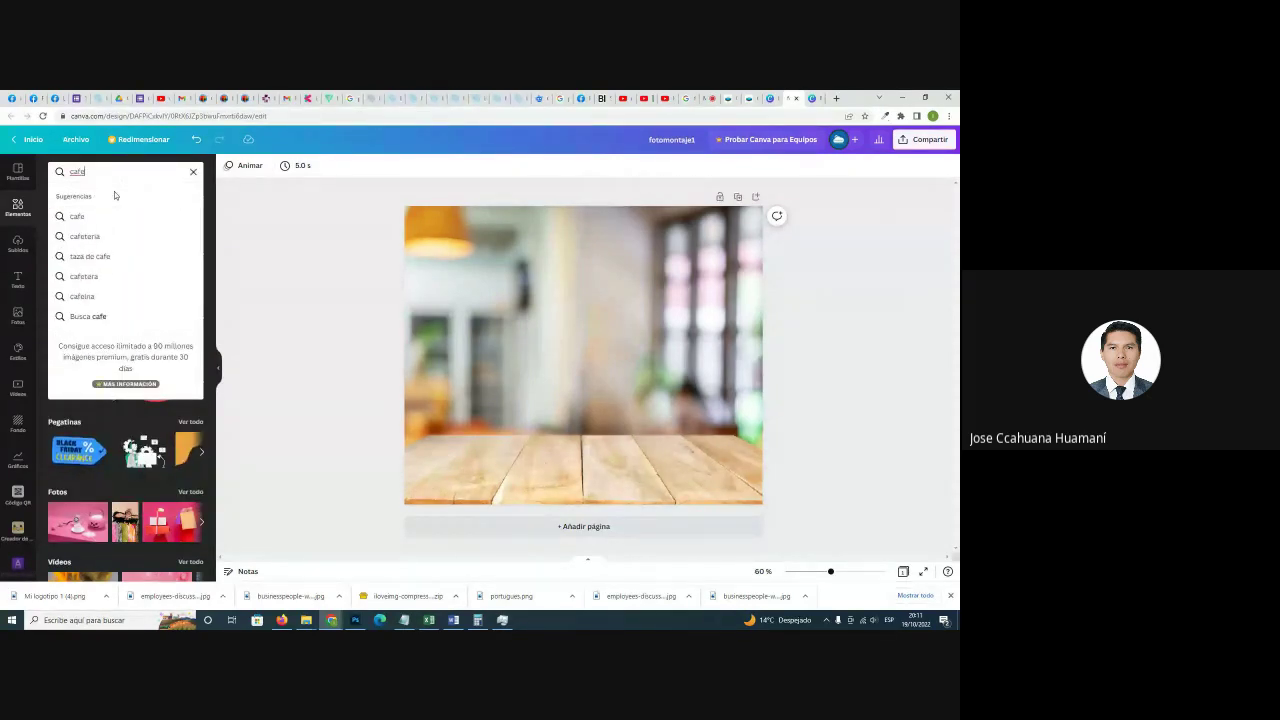
key(Return)
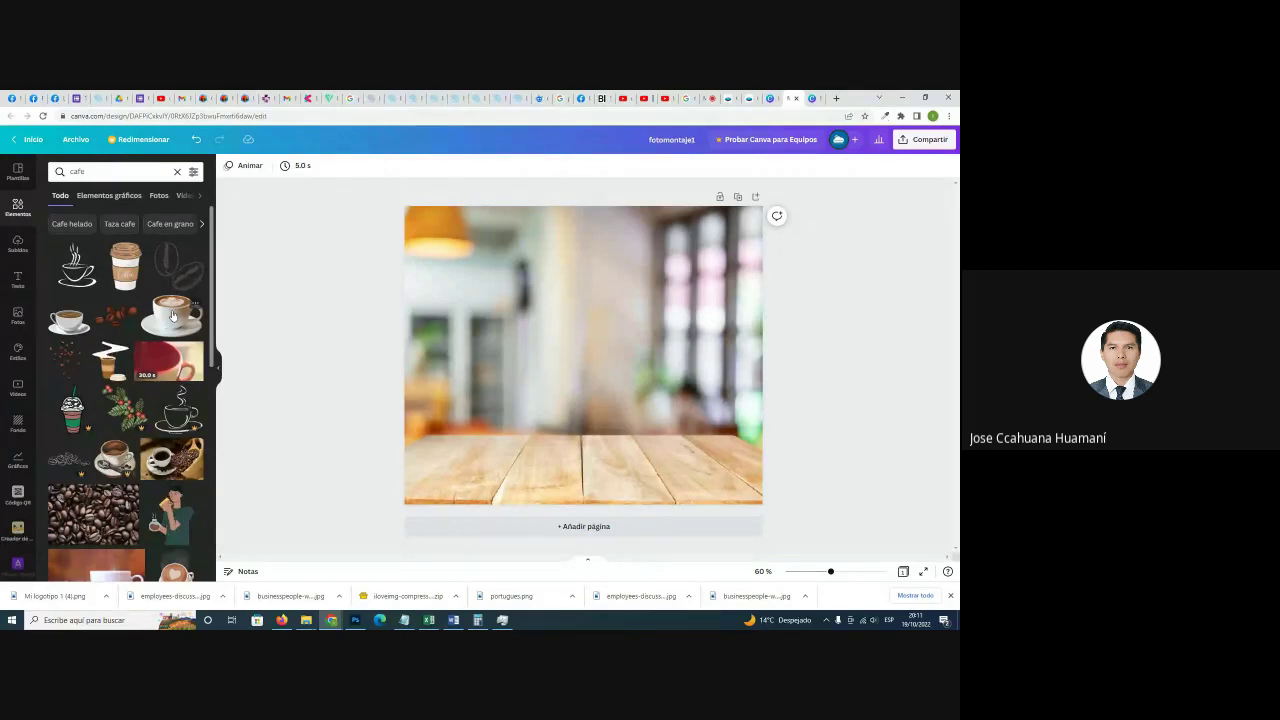
Review the Google Meet call for new messages and raised hands, and go back to the fotomontaje1 design in Canva.
click(706, 98)
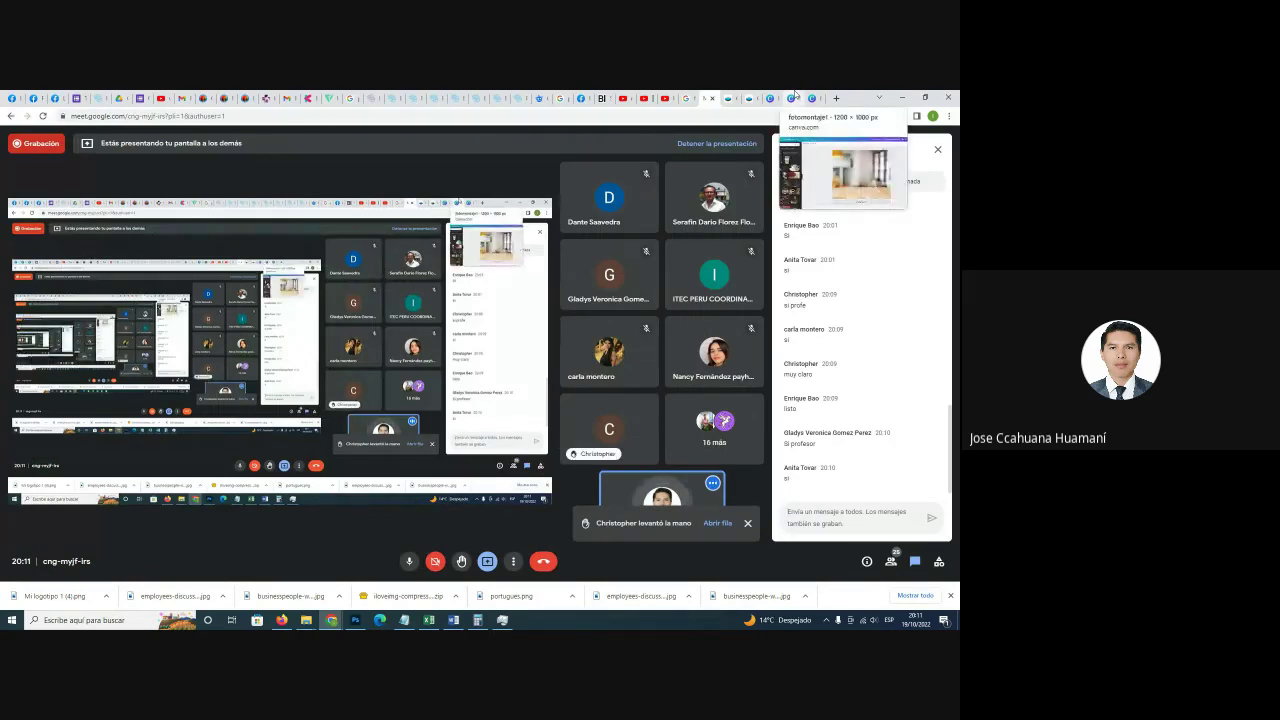
click(793, 97)
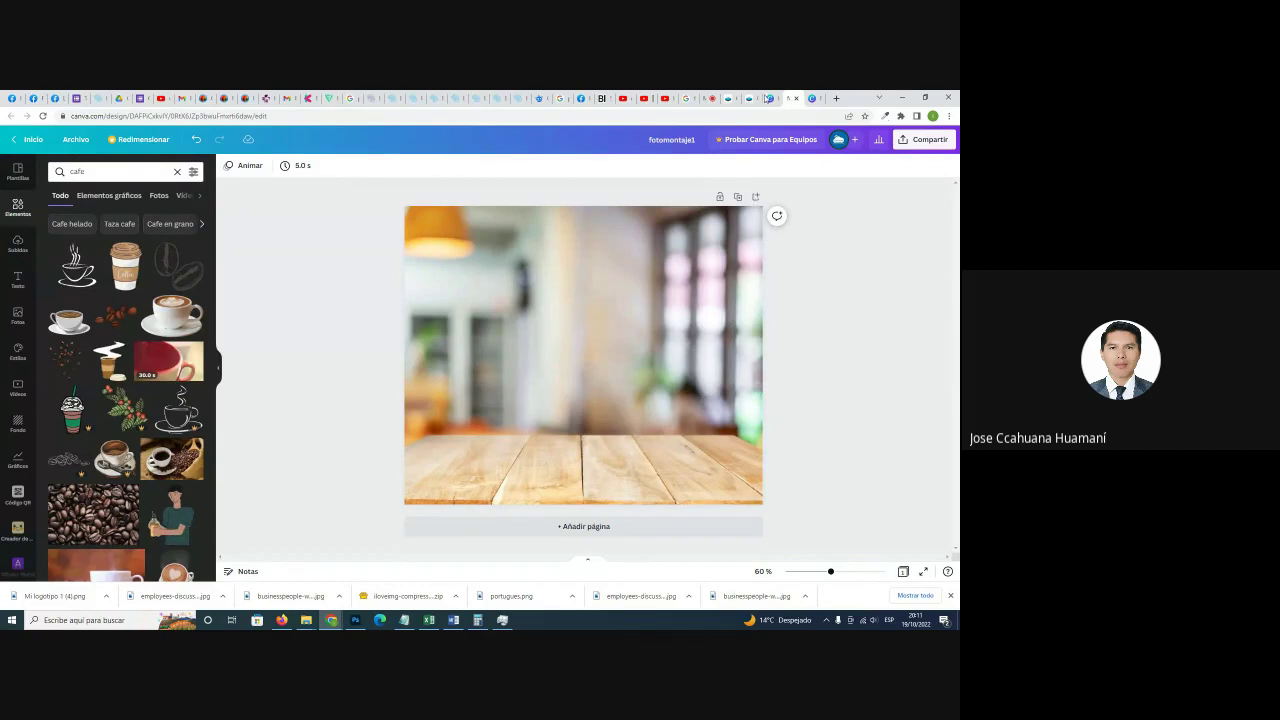
click(705, 97)
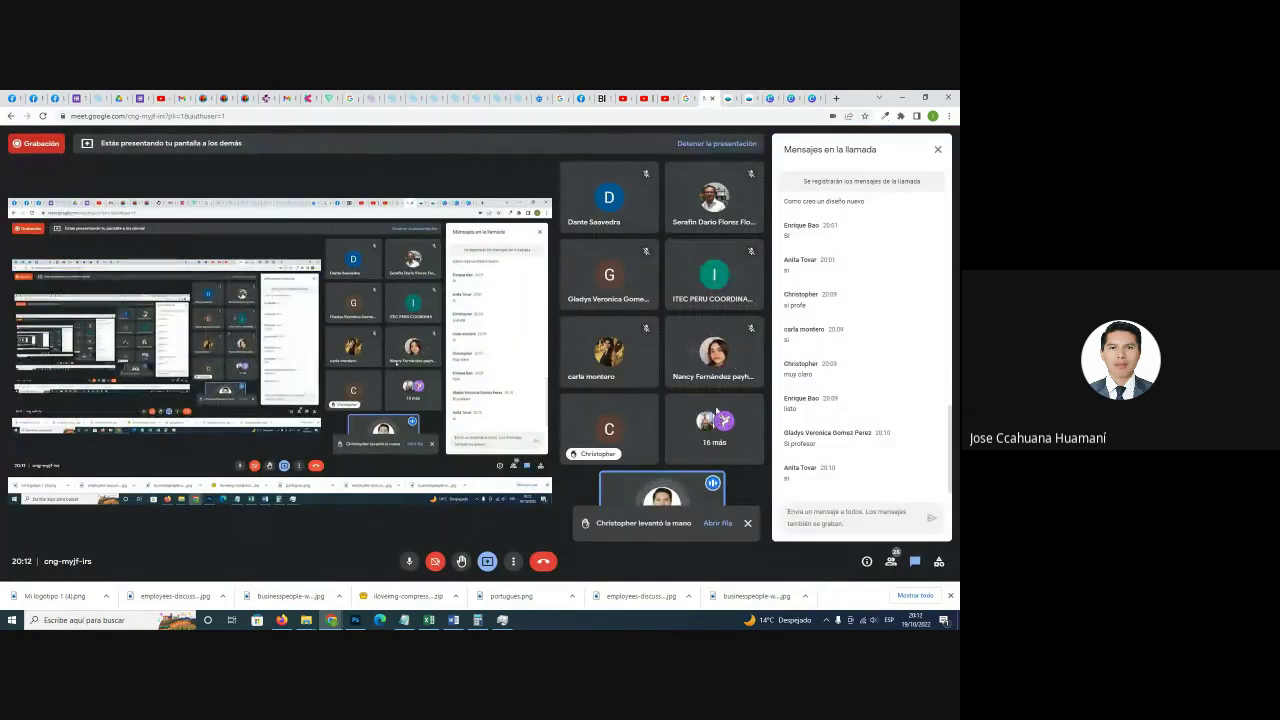
mouse_move(692, 378)
click(775, 97)
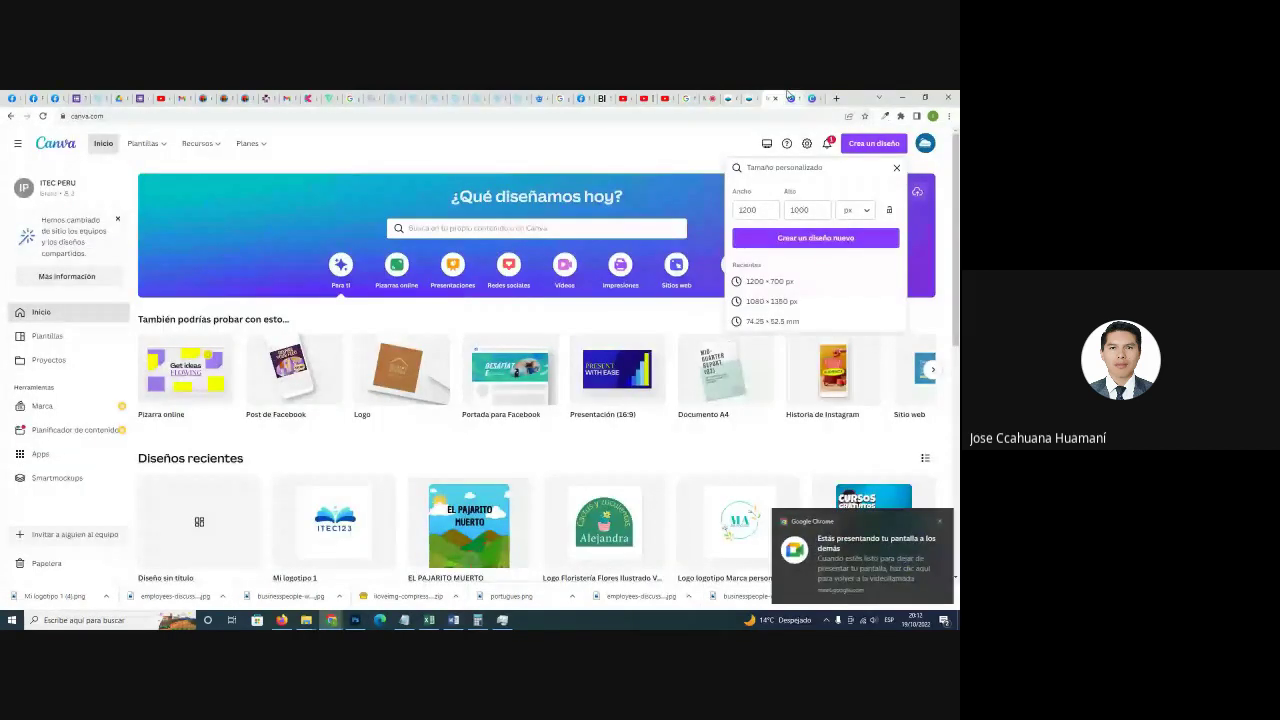
click(790, 97)
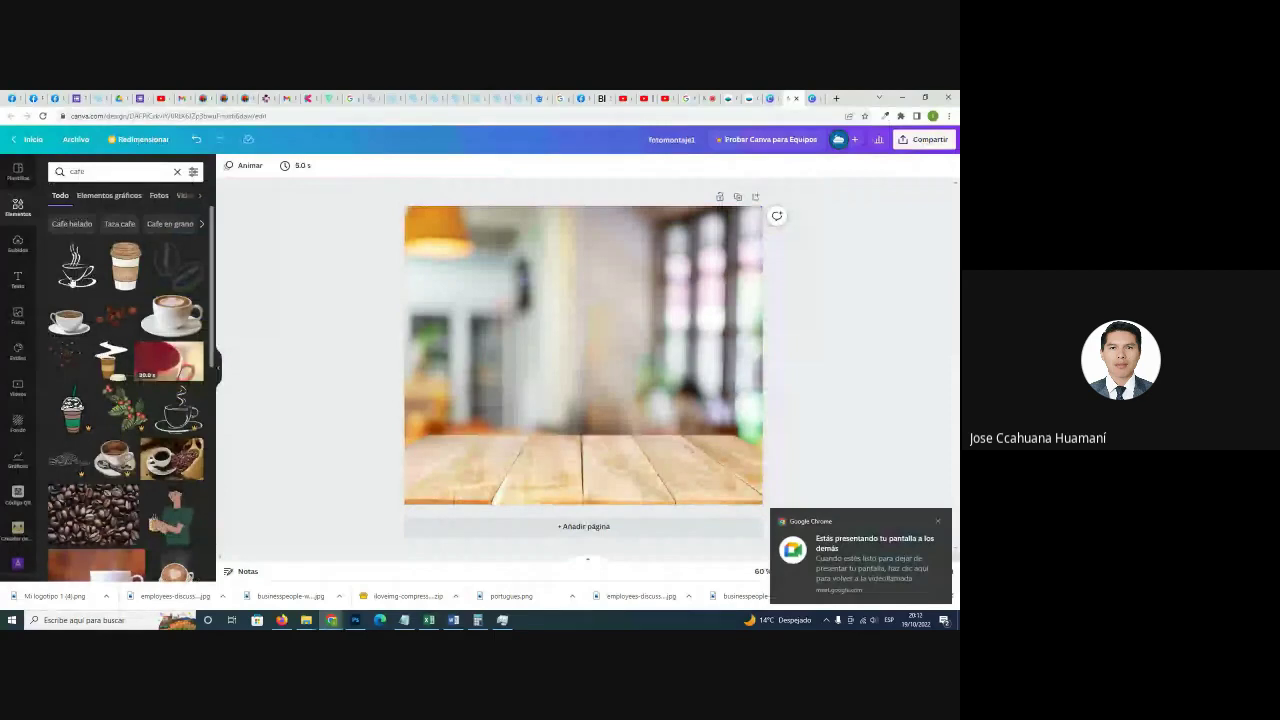
Add the white latte cup with saucer to the page and shrink it to about a third of its inserted width.
click(174, 318)
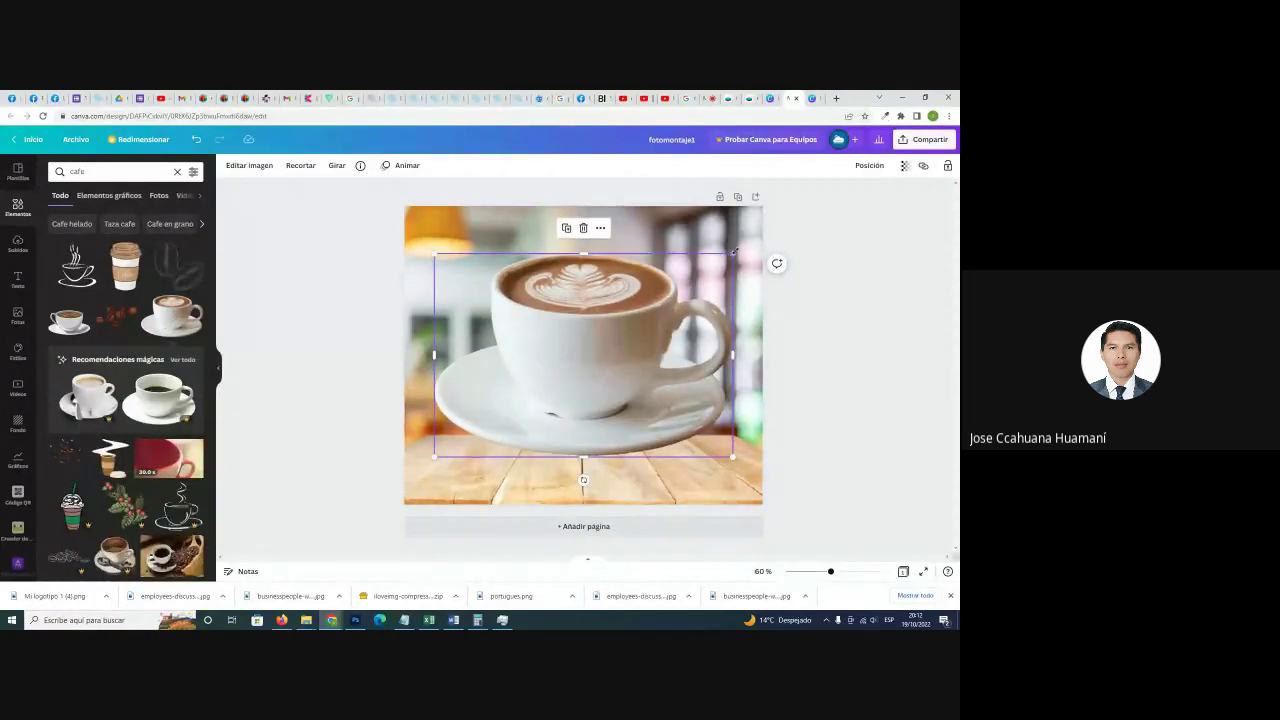
drag(731, 251, 530, 391)
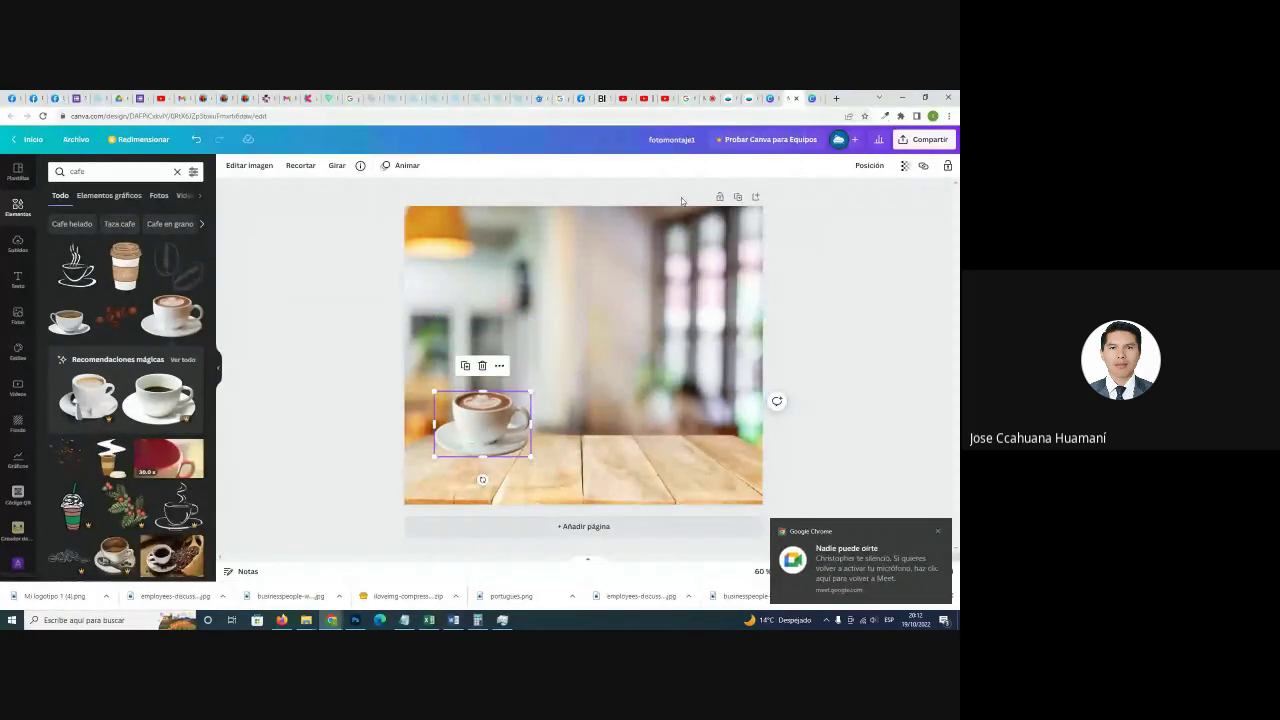
Switch to the Google Meet call and turn the microphone back on to hear the participants.
click(706, 98)
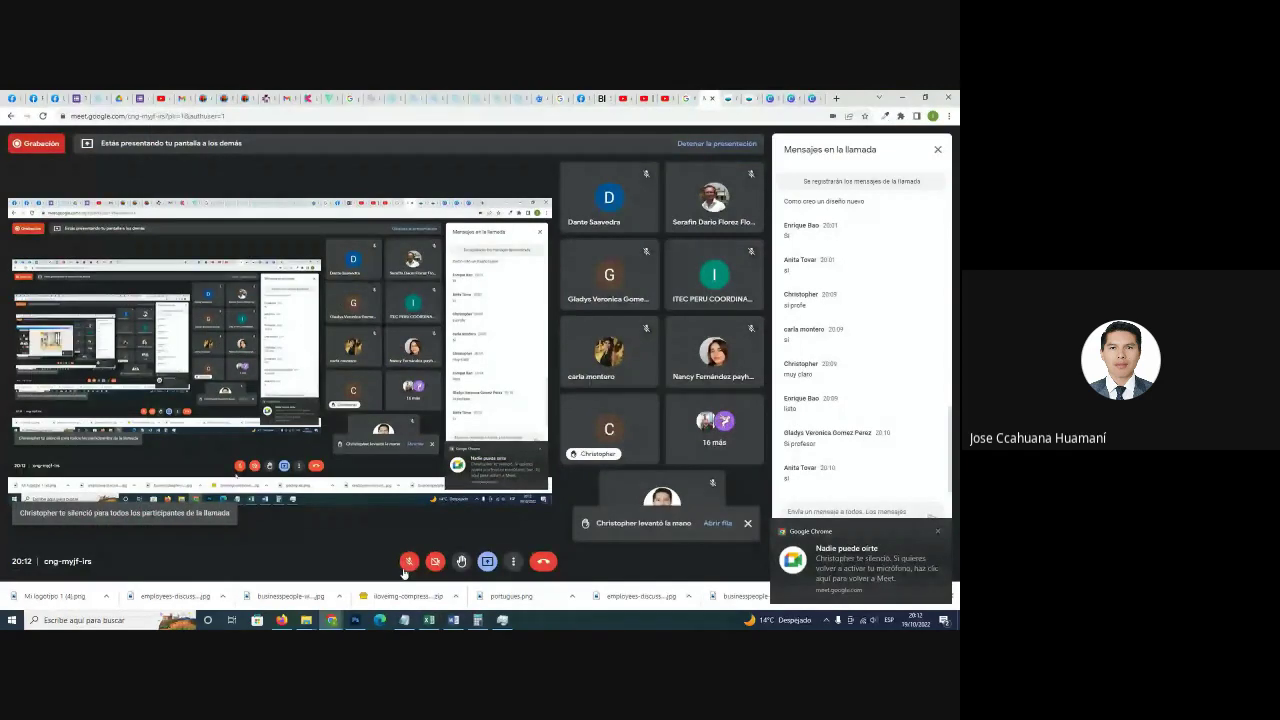
click(409, 561)
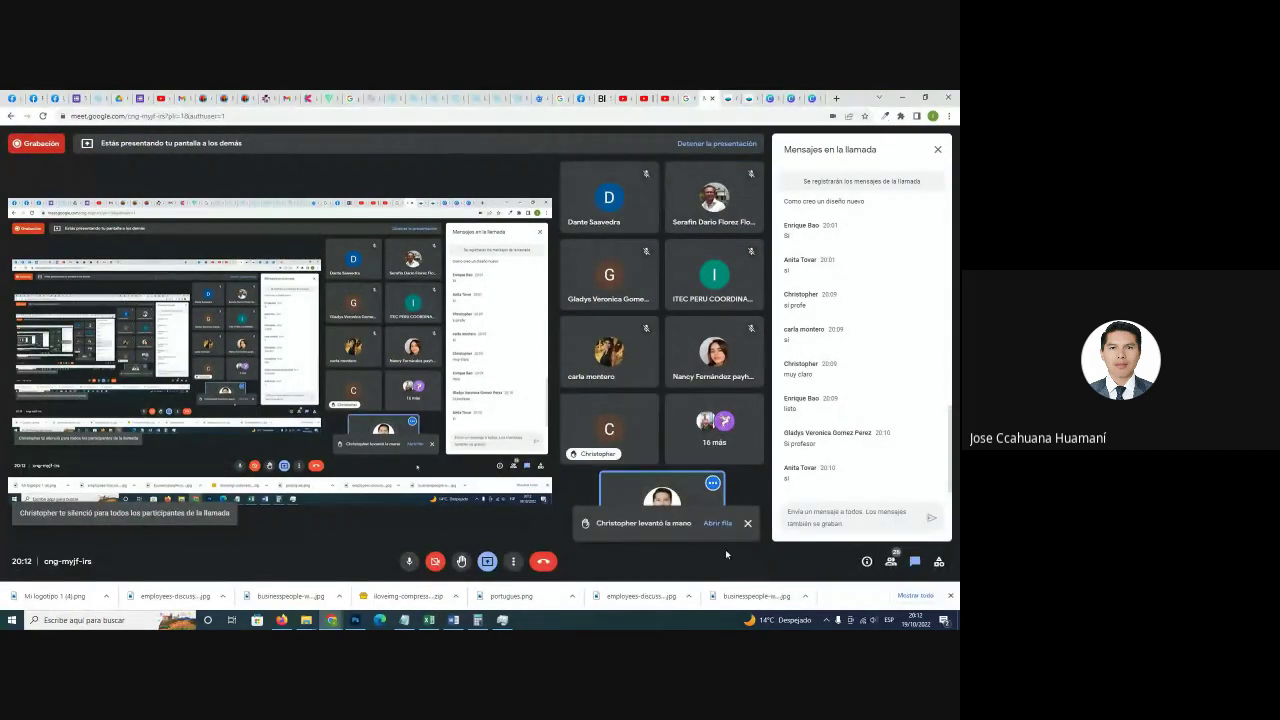
mouse_move(611, 438)
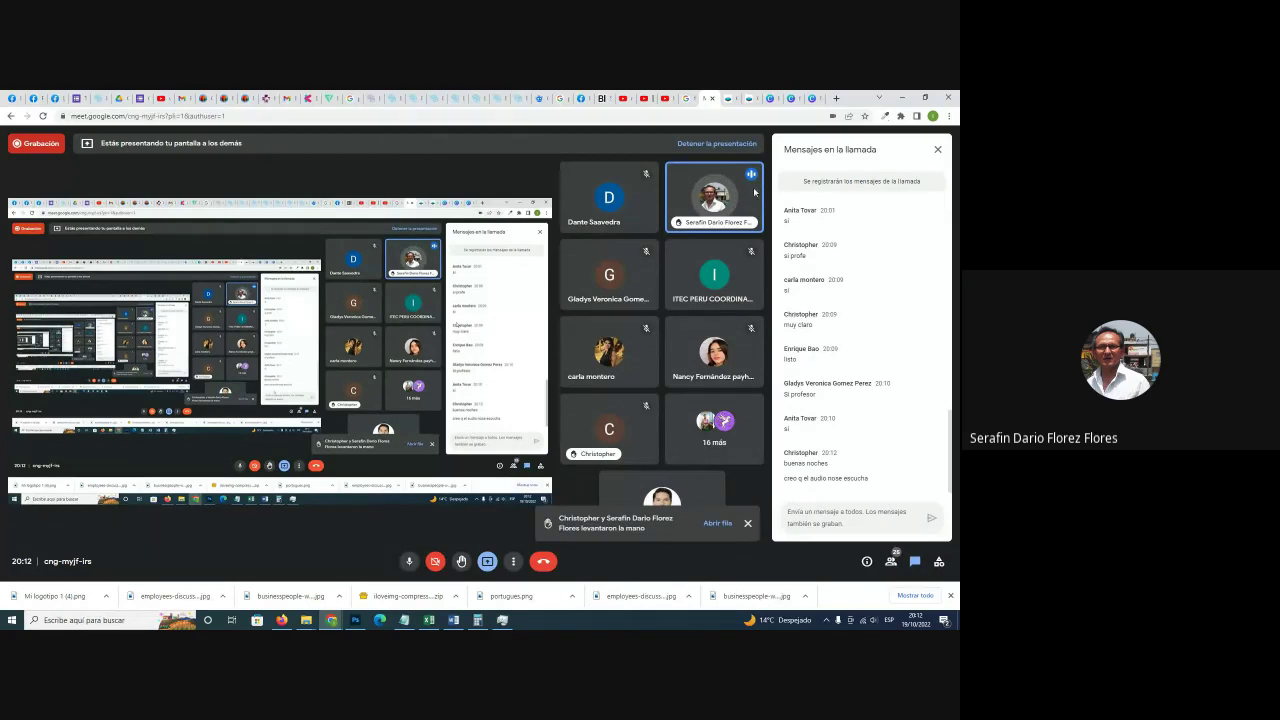
mouse_move(745, 185)
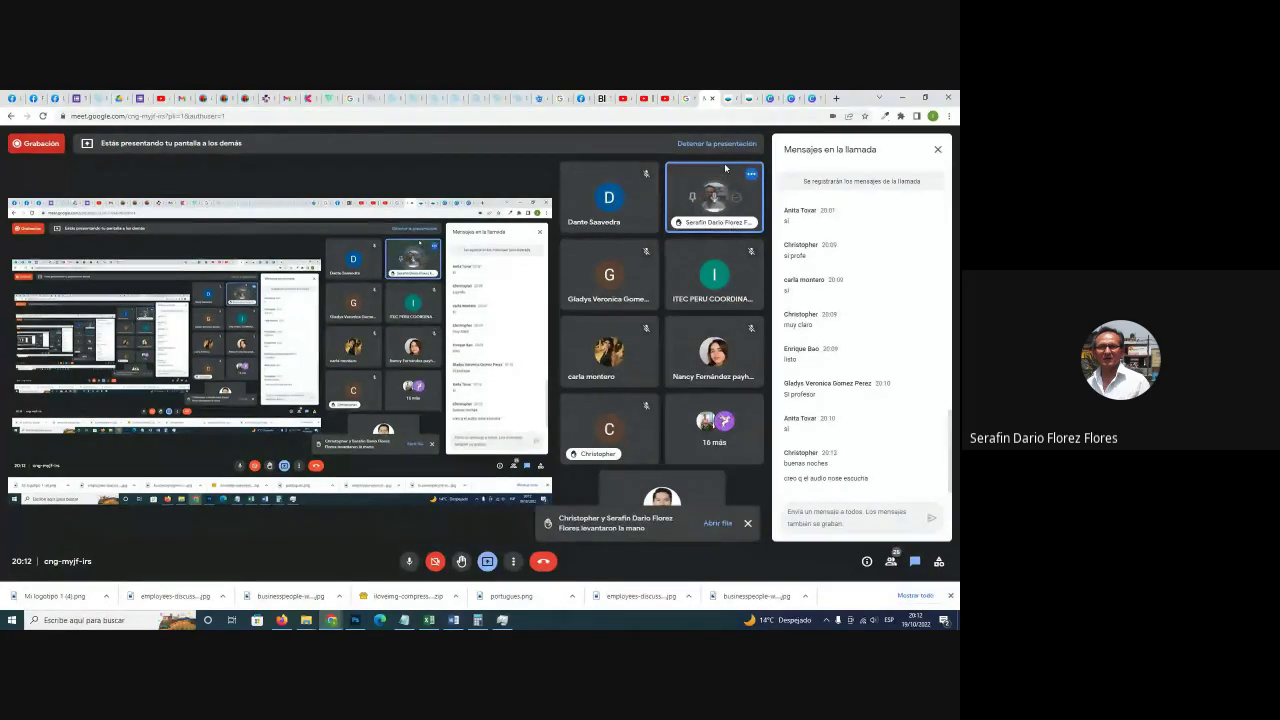
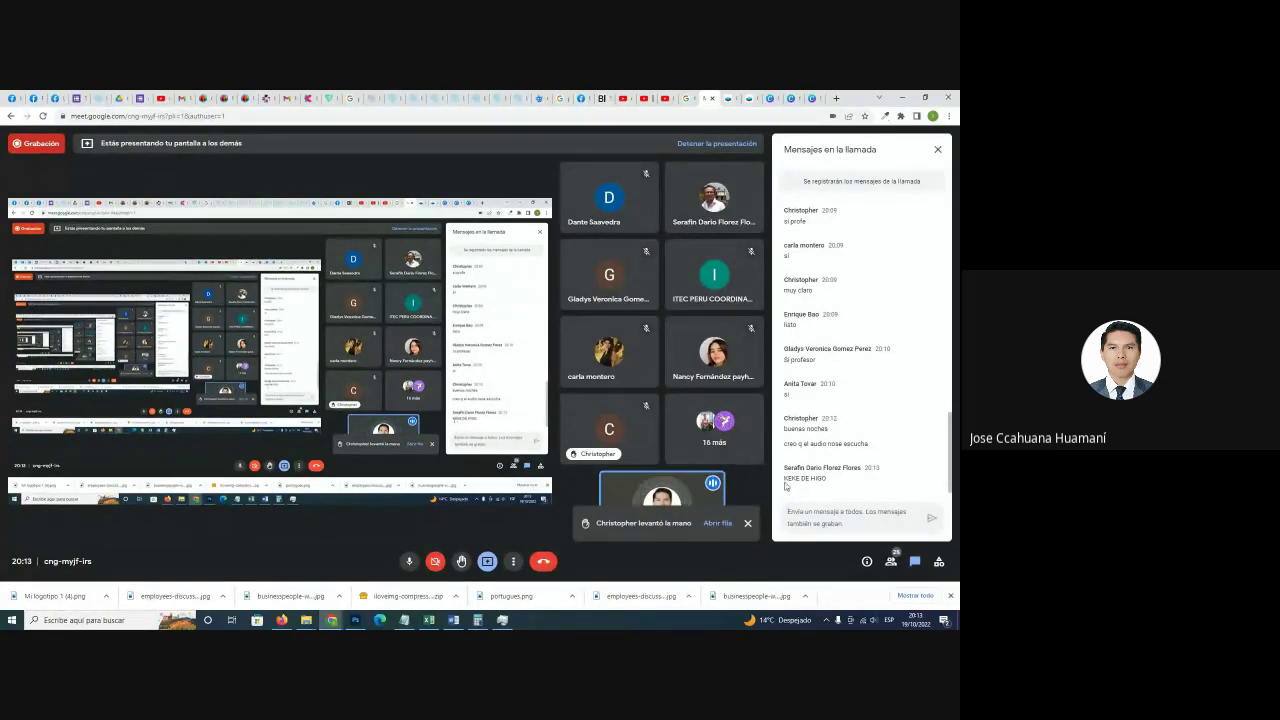
Highlight the word "HIGO" in the "KEKE DE HIGO" chat message and switch back to the fotomontaje1 design in Canva.
drag(785, 485, 822, 478)
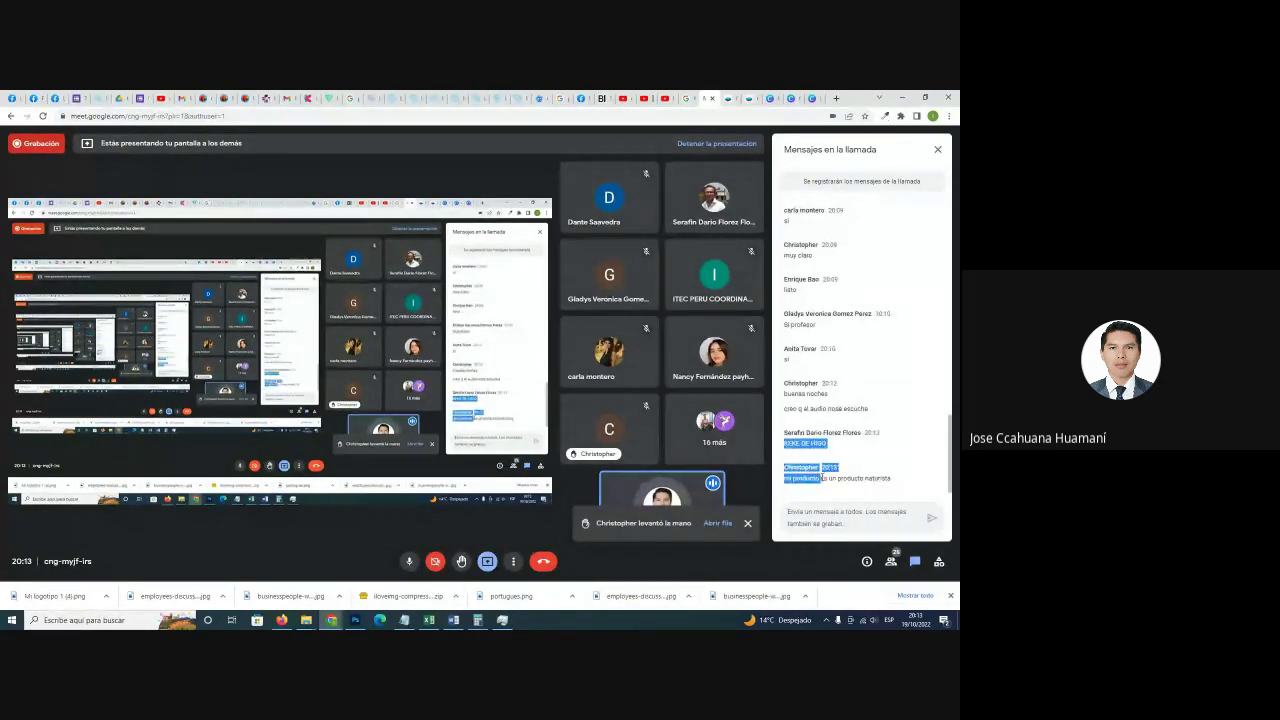
click(826, 462)
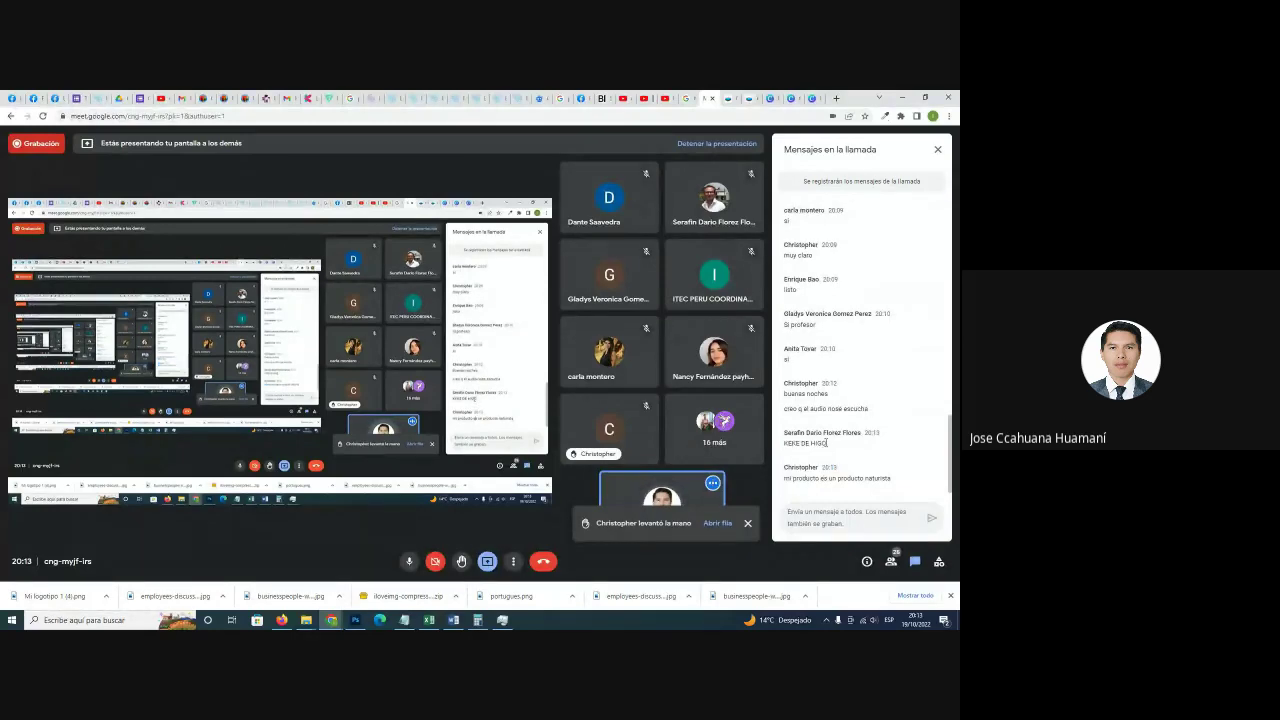
drag(827, 443, 810, 443)
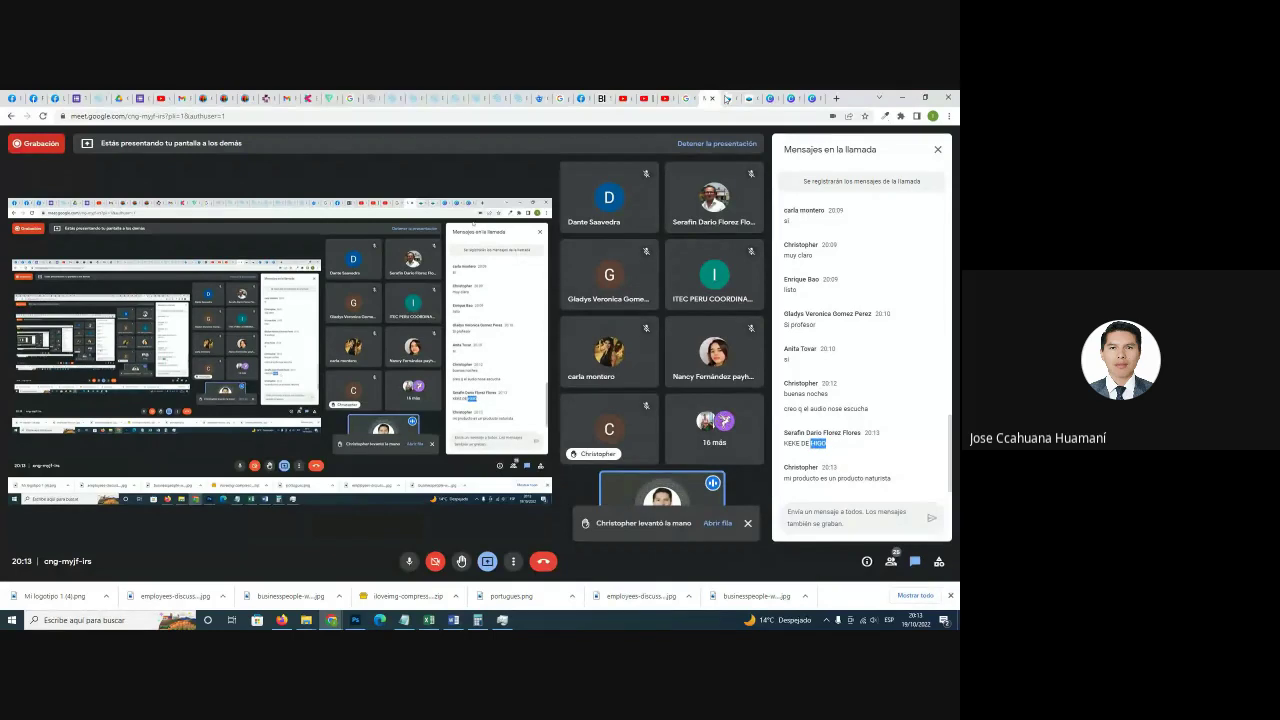
click(770, 98)
click(791, 98)
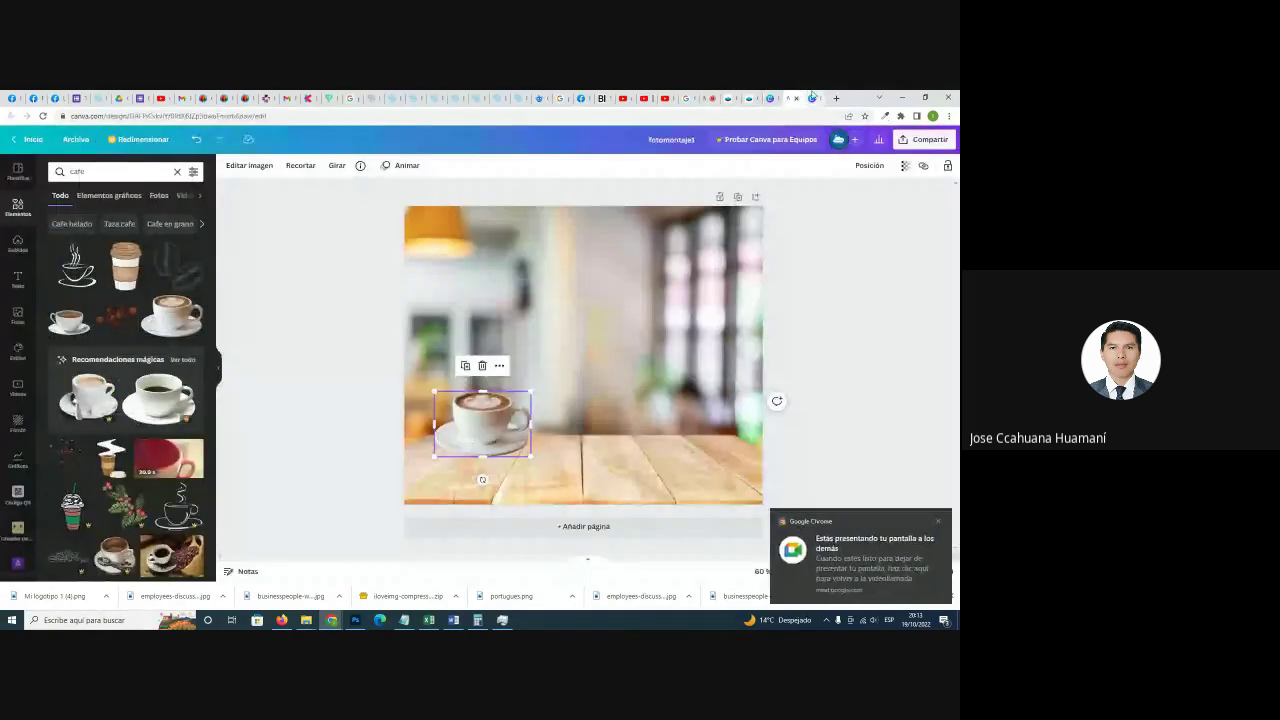
Search the elements library for "higo" and browse the results for a suitable fig image.
double_click(76, 171)
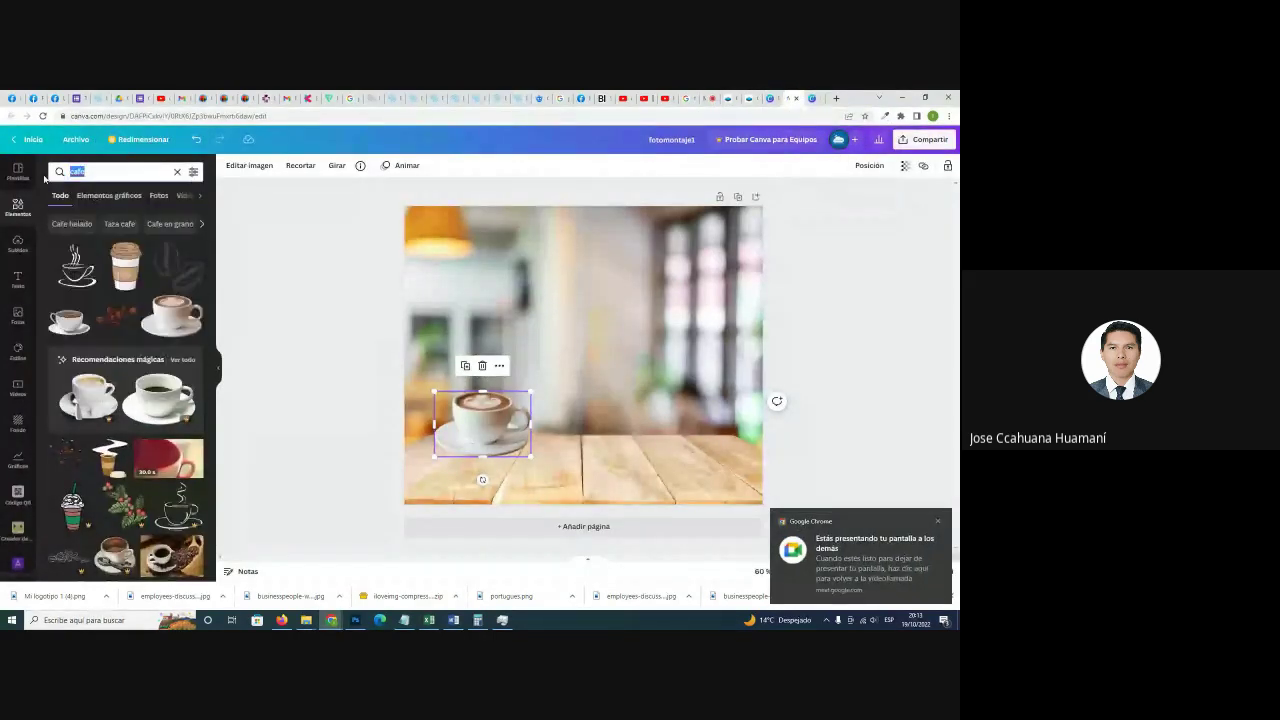
text(higo)
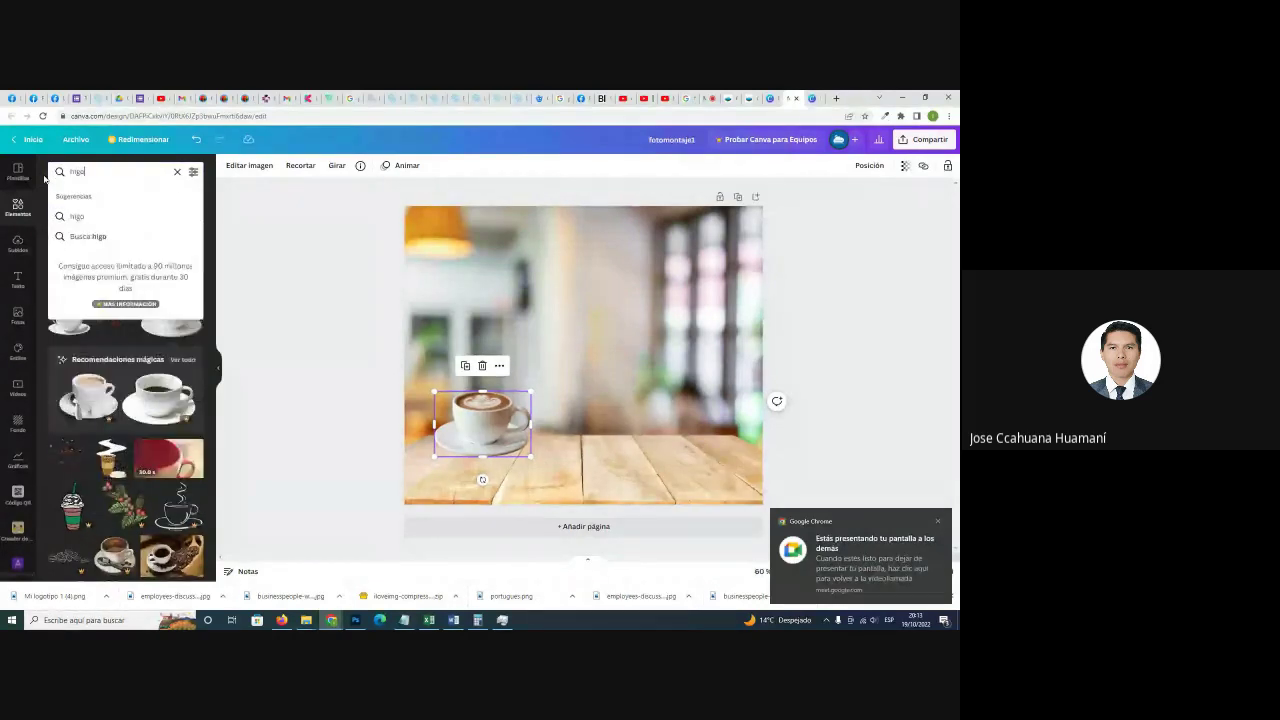
key(Return)
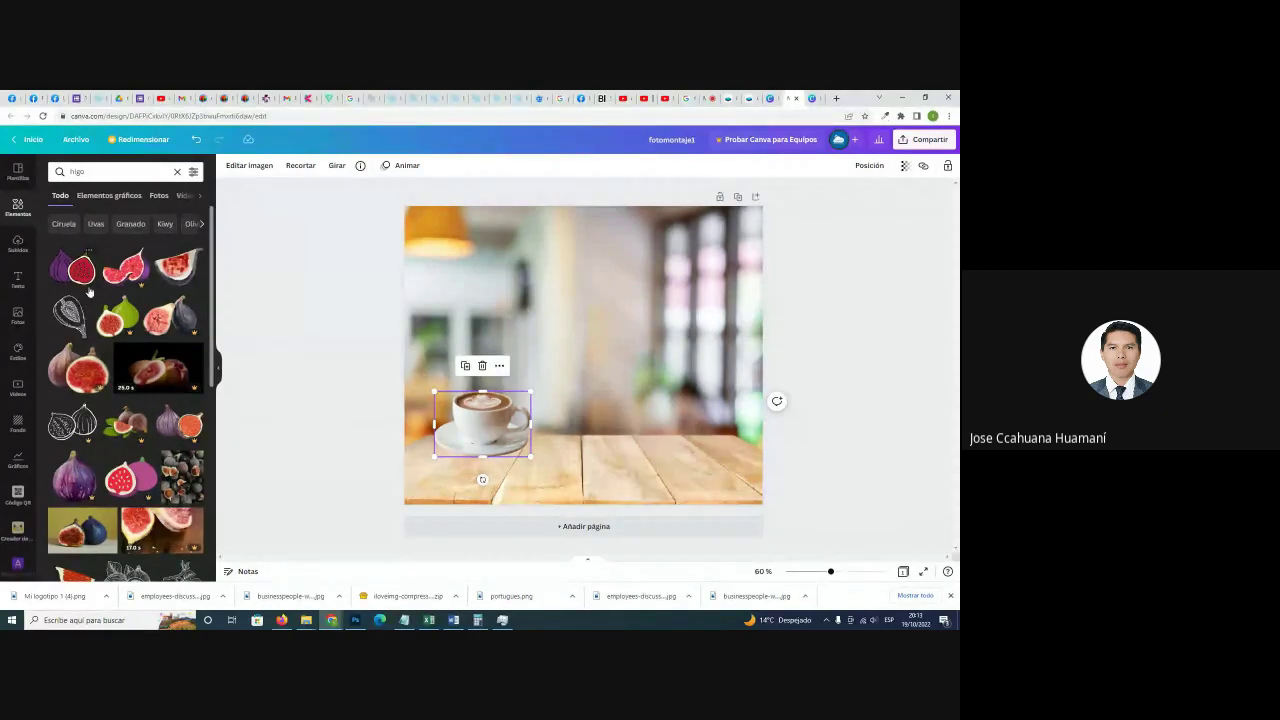
scroll(118, 322, down, 2)
scroll(112, 325, down, 5)
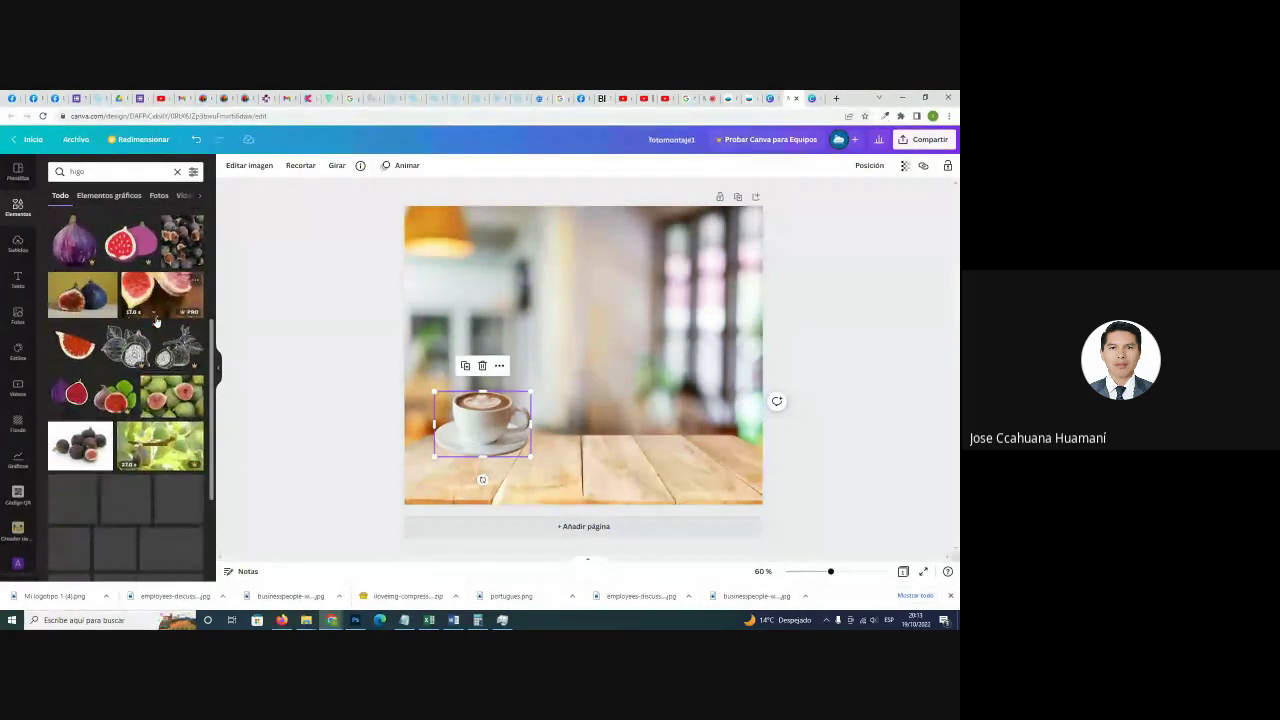
scroll(90, 362, down, 1)
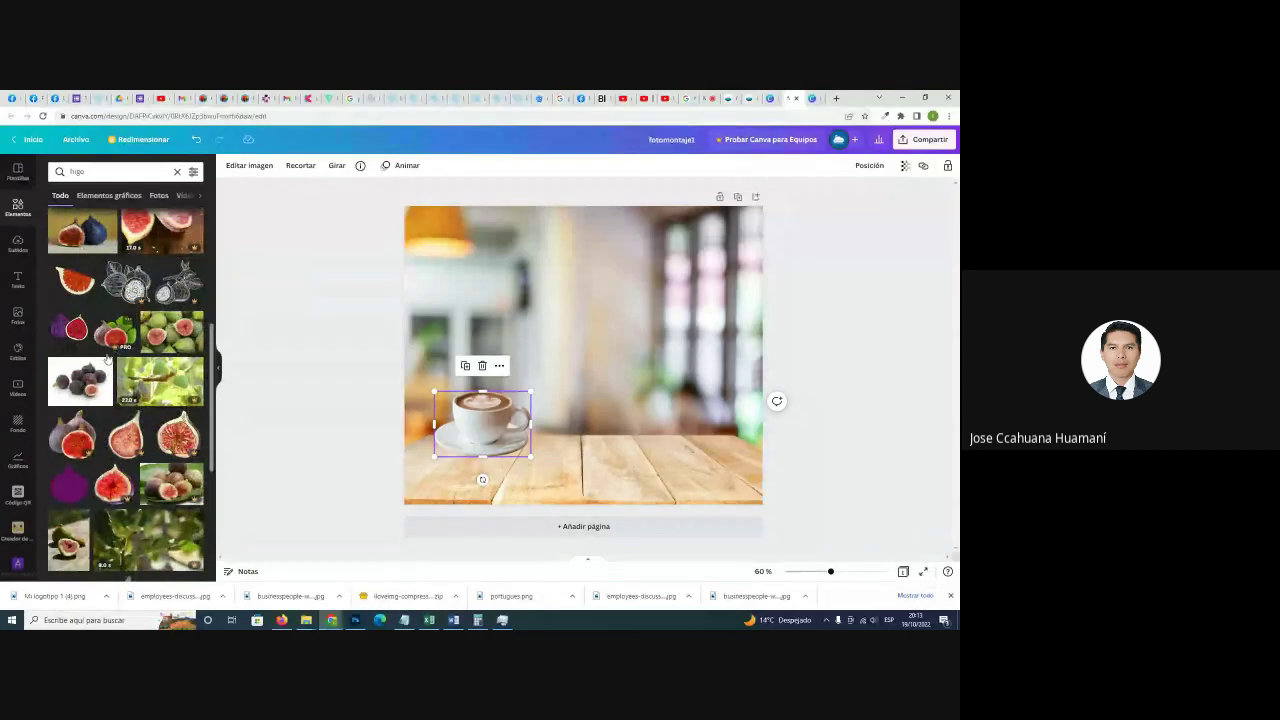
scroll(100, 360, up, 3)
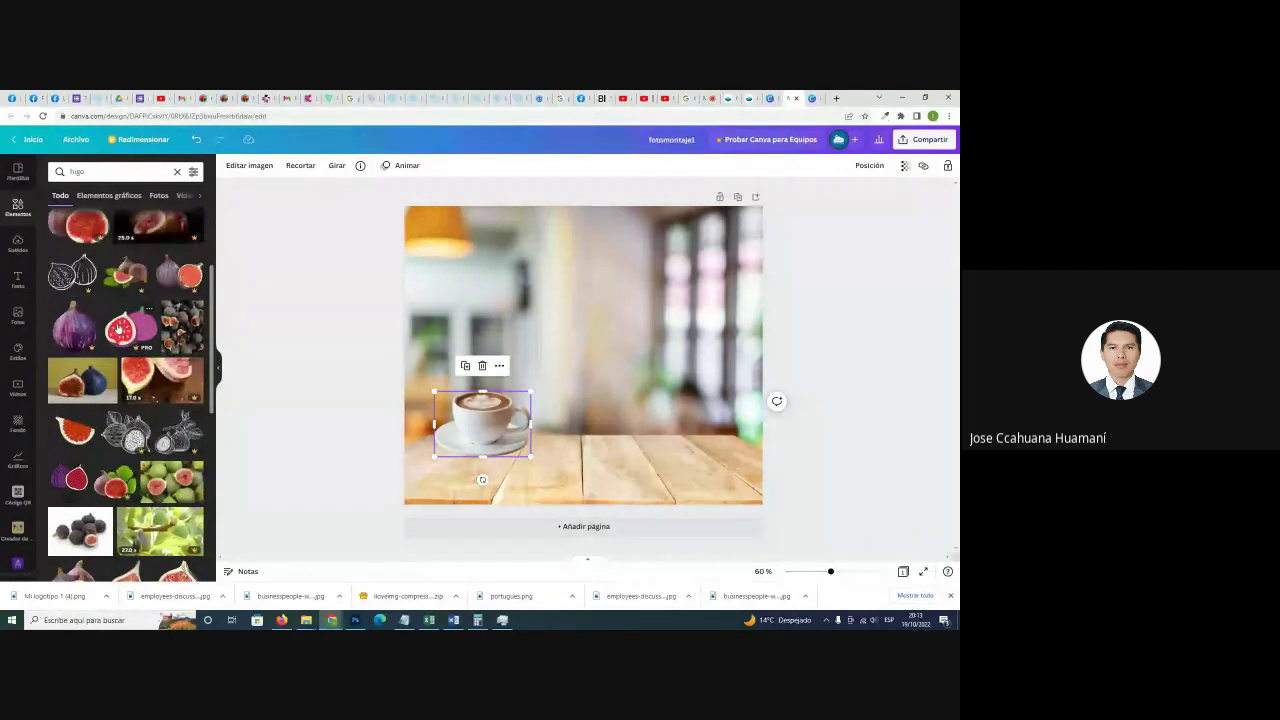
scroll(100, 311, up, 2)
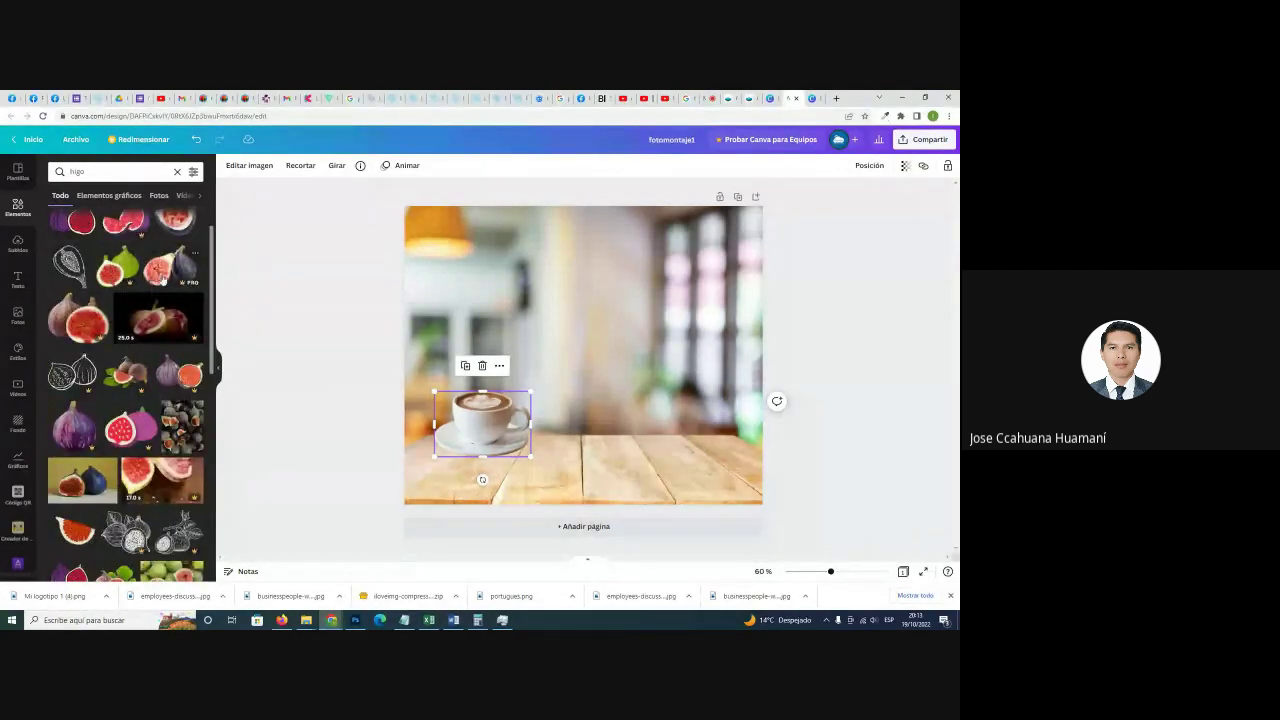
scroll(120, 283, up, 1)
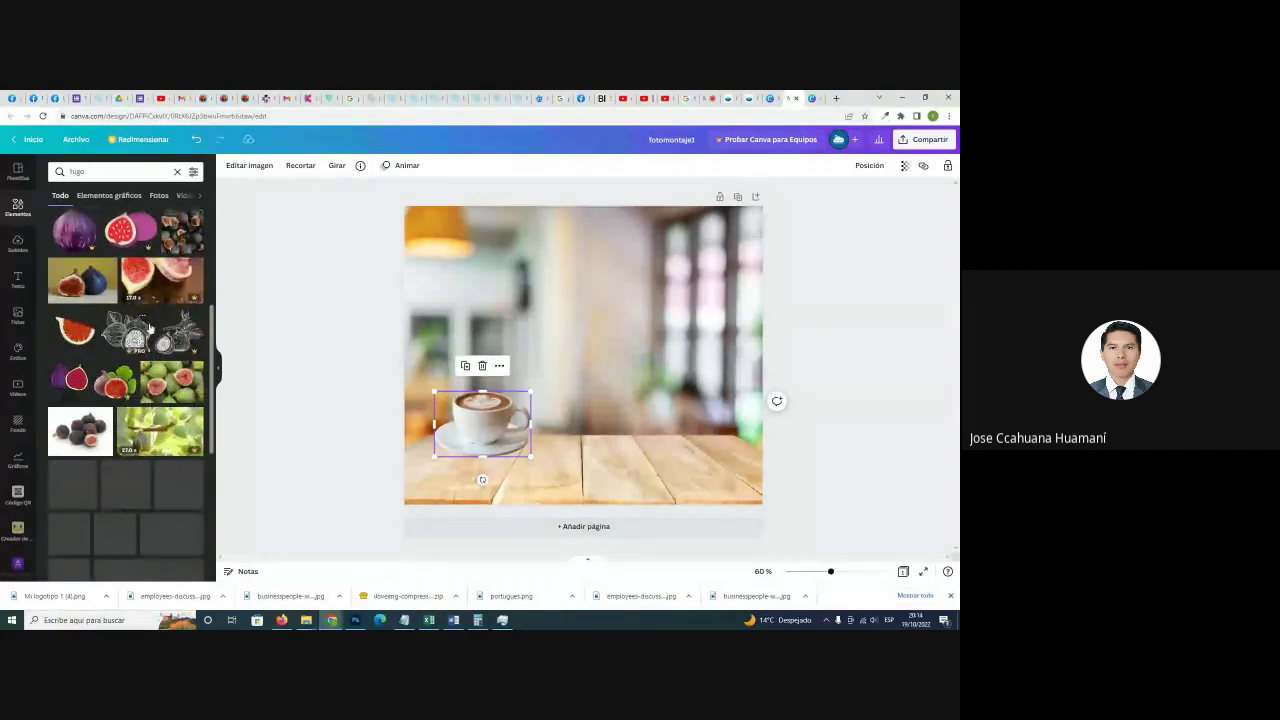
scroll(145, 332, down, 1)
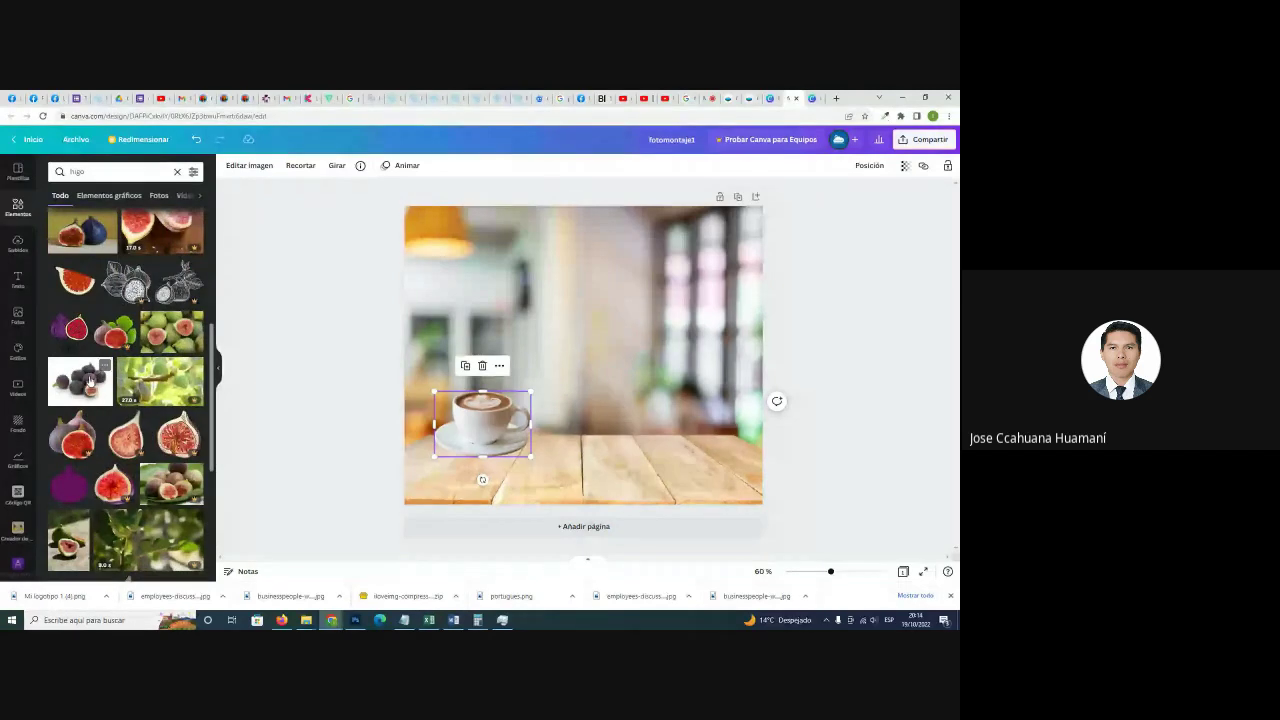
scroll(92, 378, down, 3)
scroll(100, 373, down, 2)
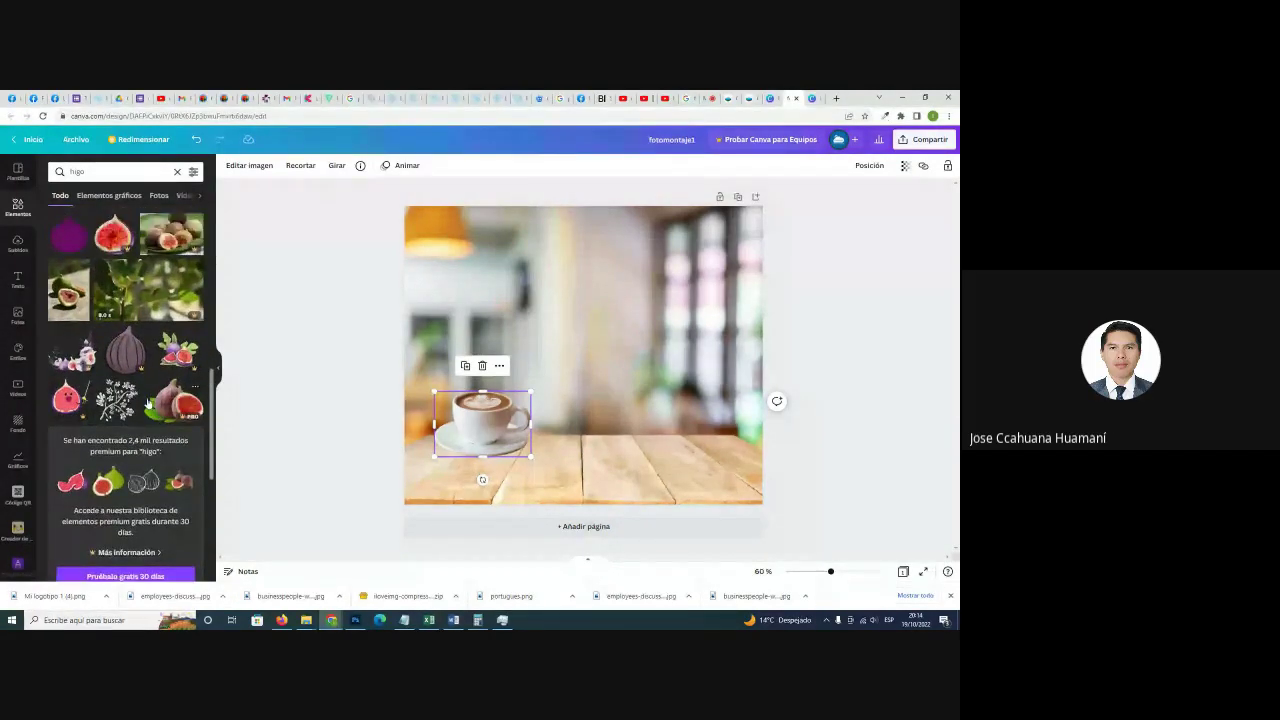
scroll(150, 402, down, 4)
scroll(140, 404, down, 1)
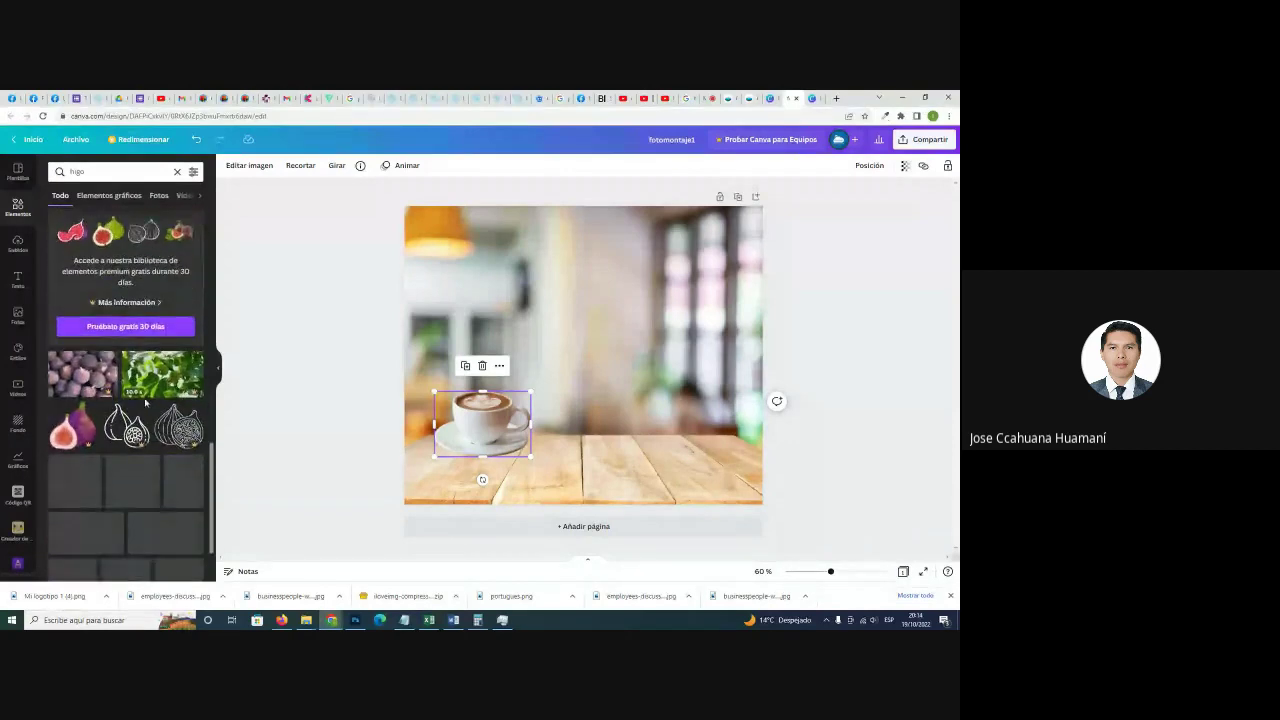
scroll(150, 410, down, 1)
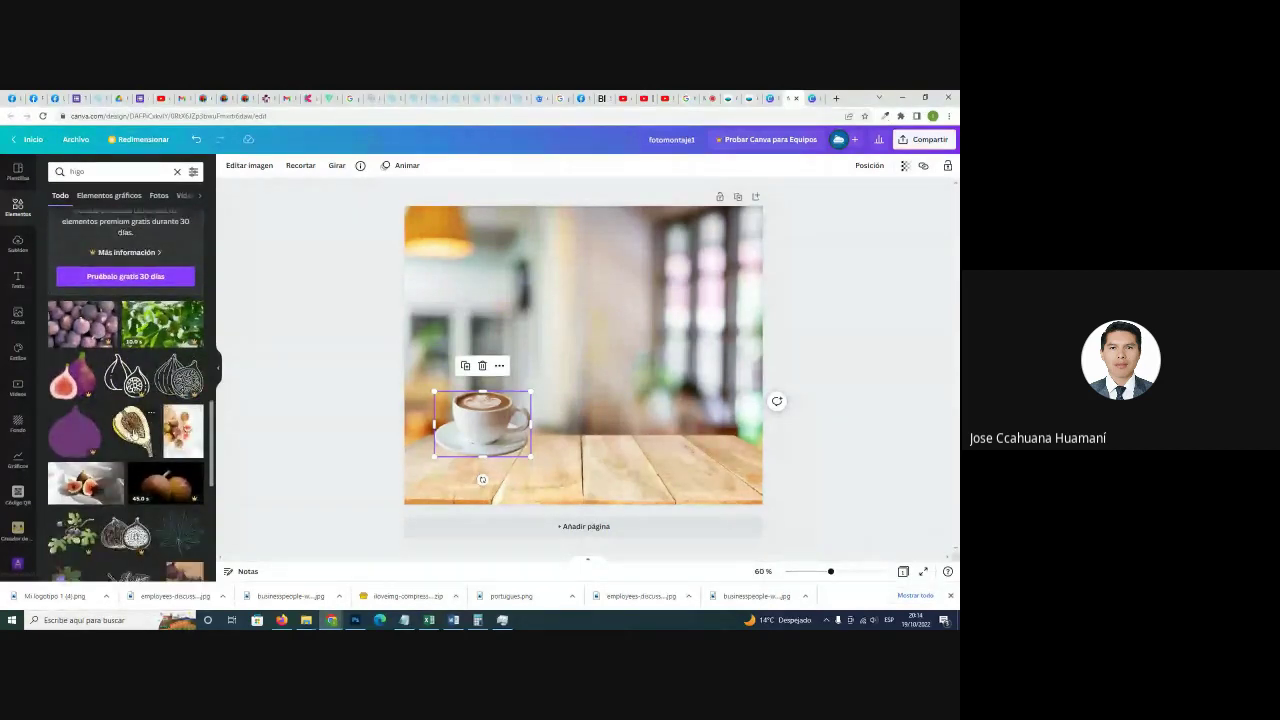
scroll(148, 405, down, 2)
scroll(142, 352, down, 1)
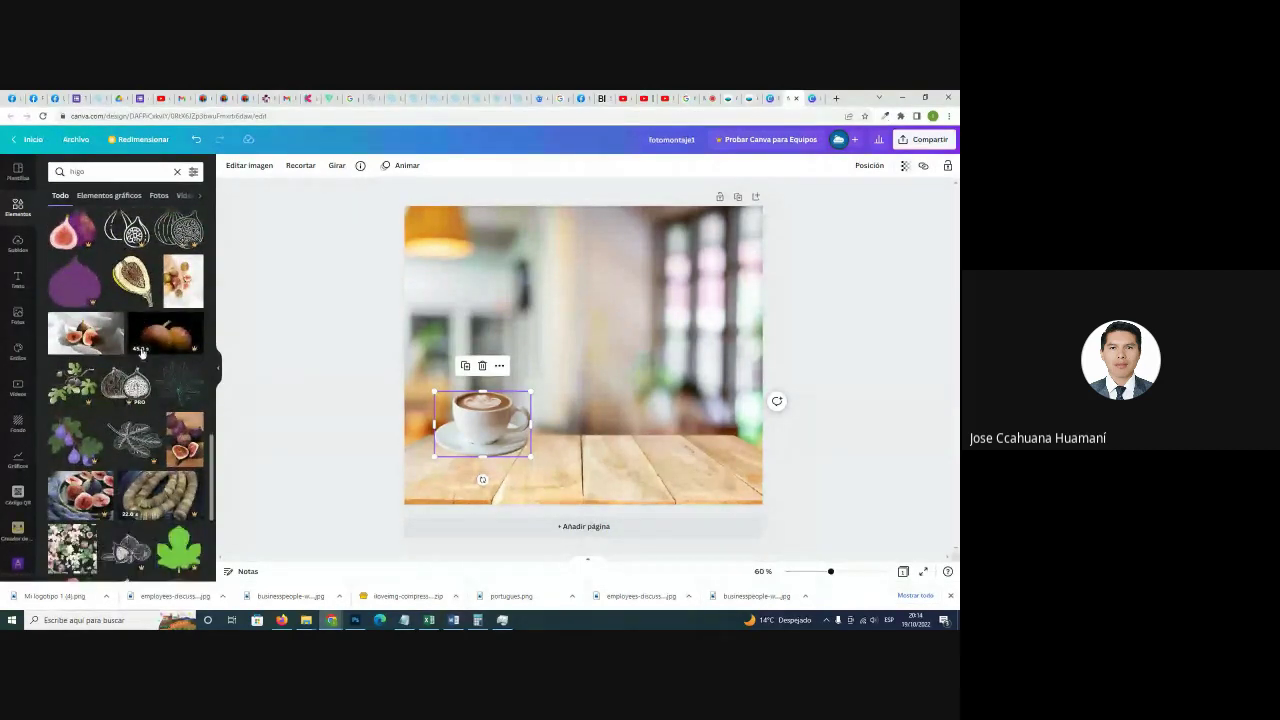
Try the halved yellow fig illustration on the page at a smaller size and remove it again.
click(131, 280)
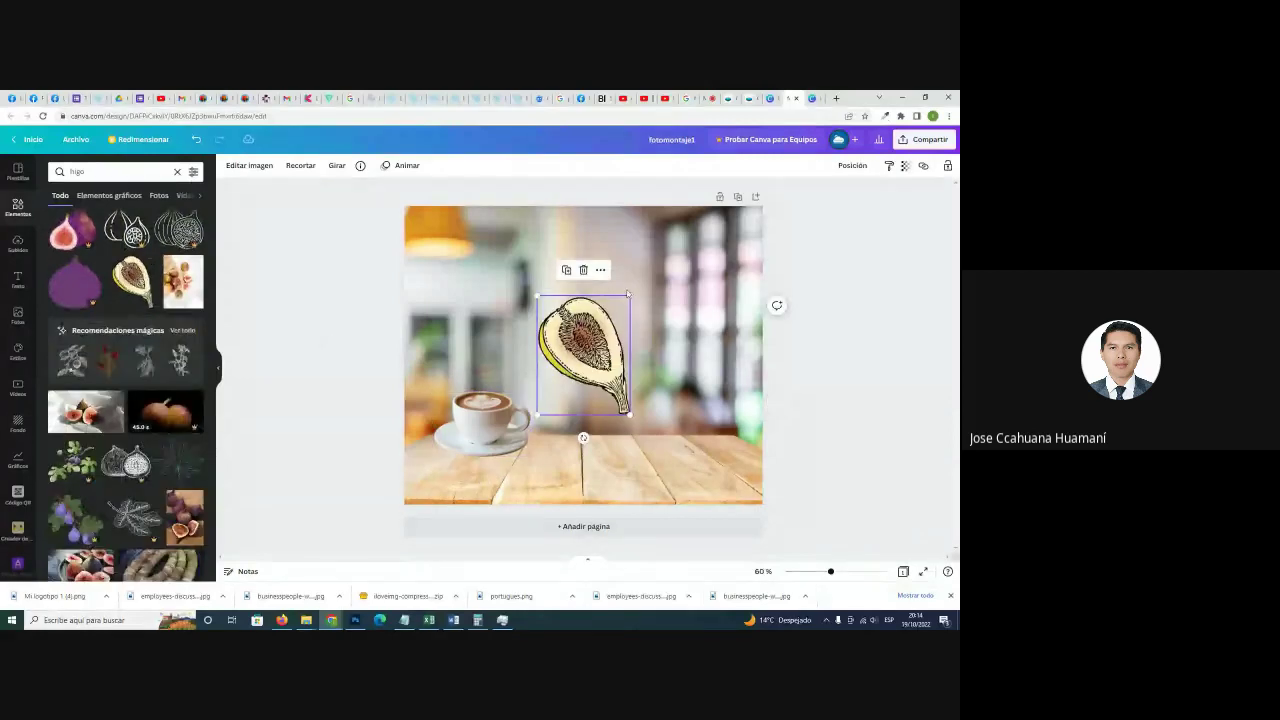
drag(627, 293, 551, 422)
key(Delete)
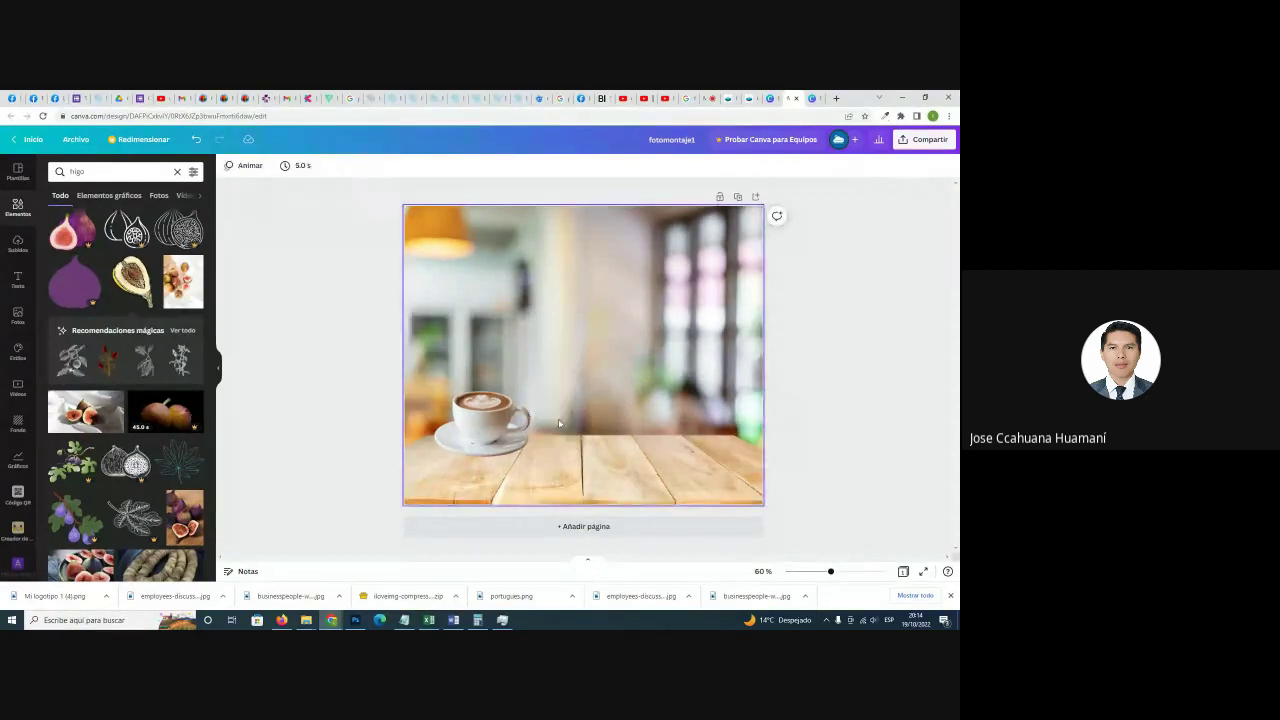
scroll(141, 289, up, 2)
scroll(141, 289, up, 3)
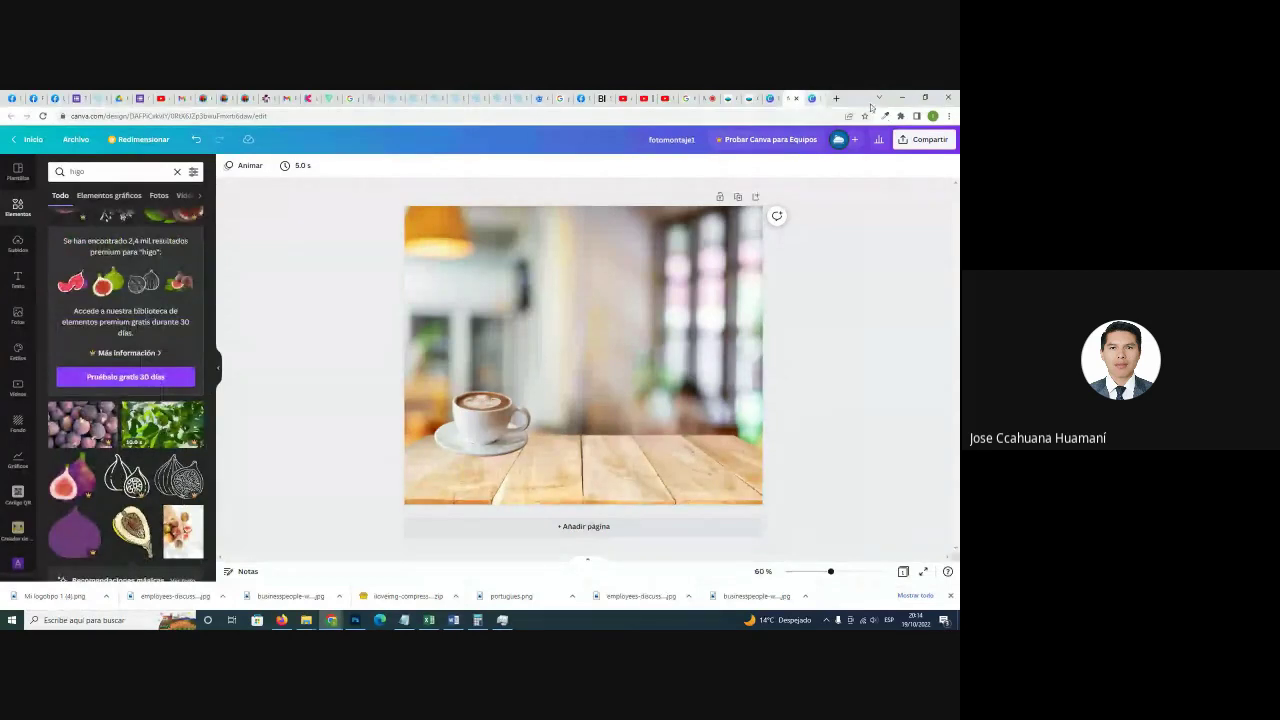
Search Google in a new browser tab for "keke de higo" and show the image results.
click(837, 99)
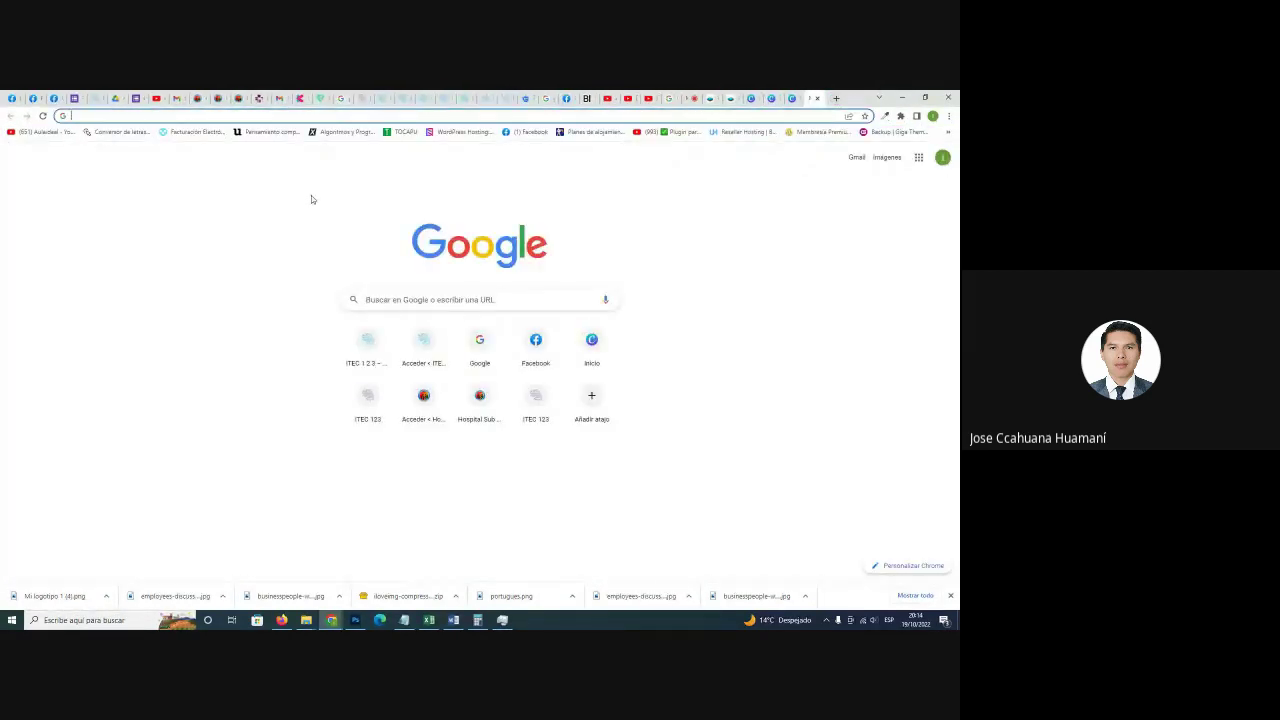
text(k)
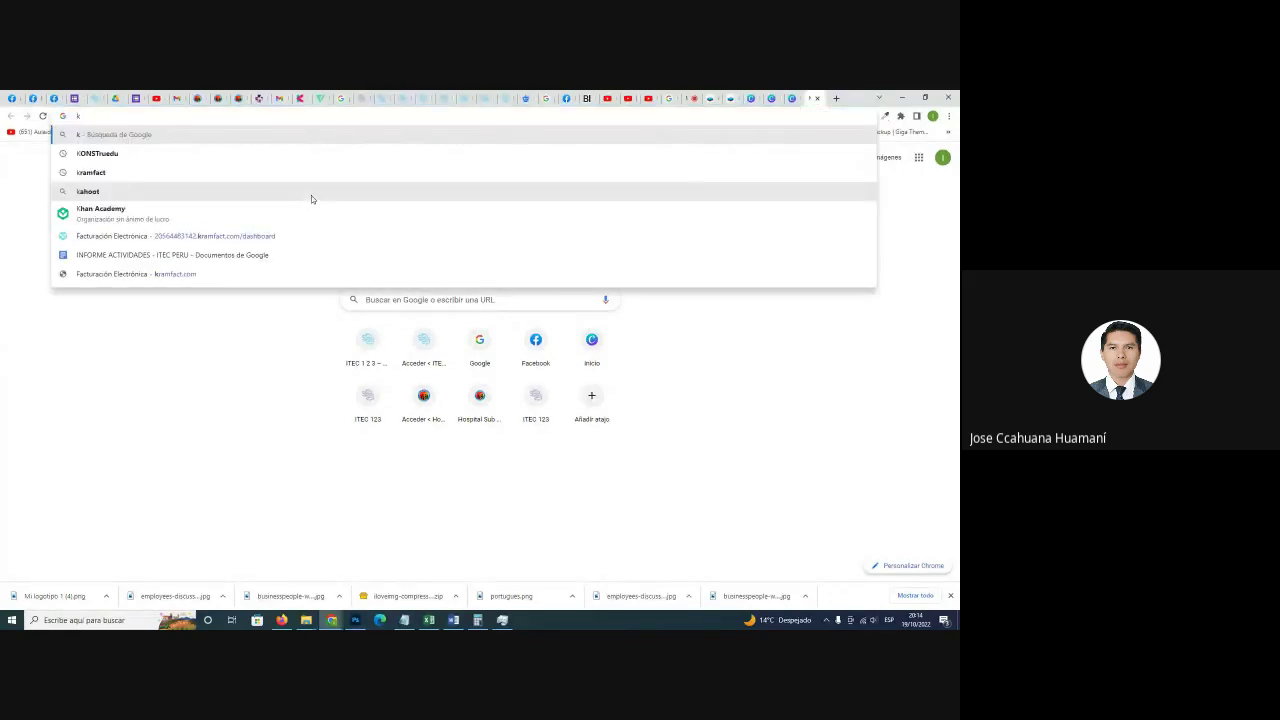
text(eke d)
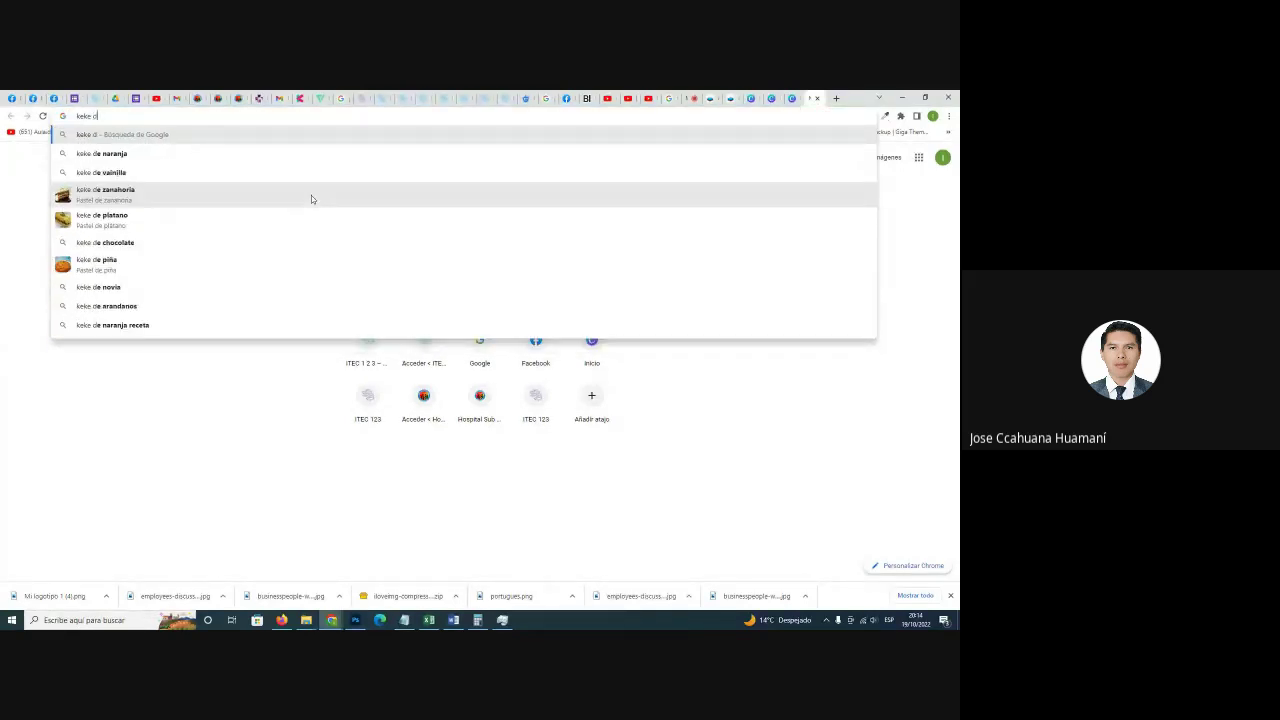
text(e higo)
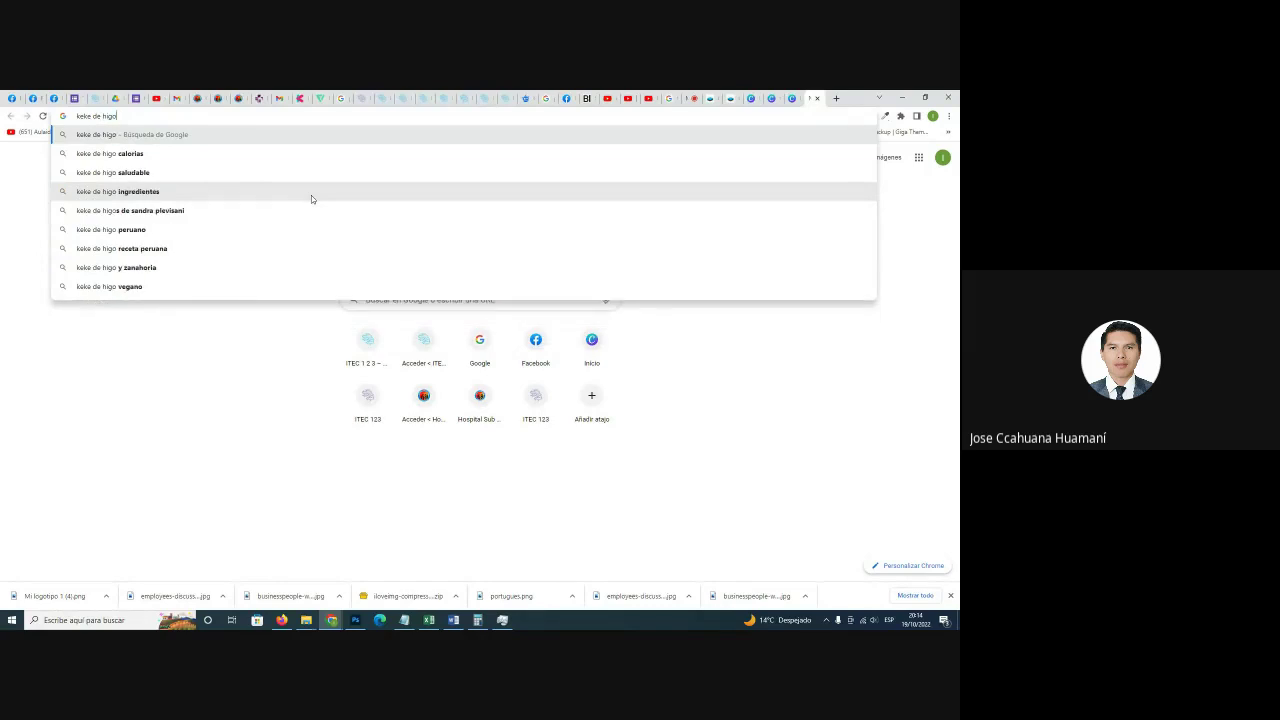
key(Return)
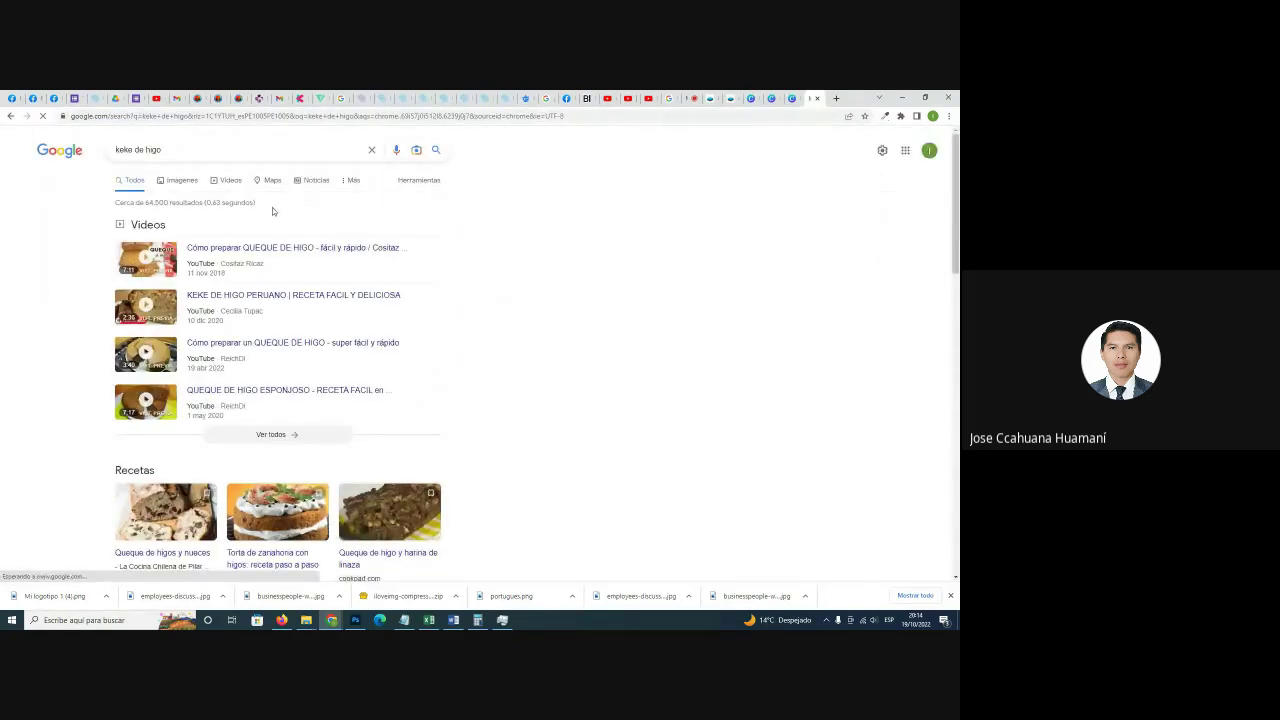
click(190, 180)
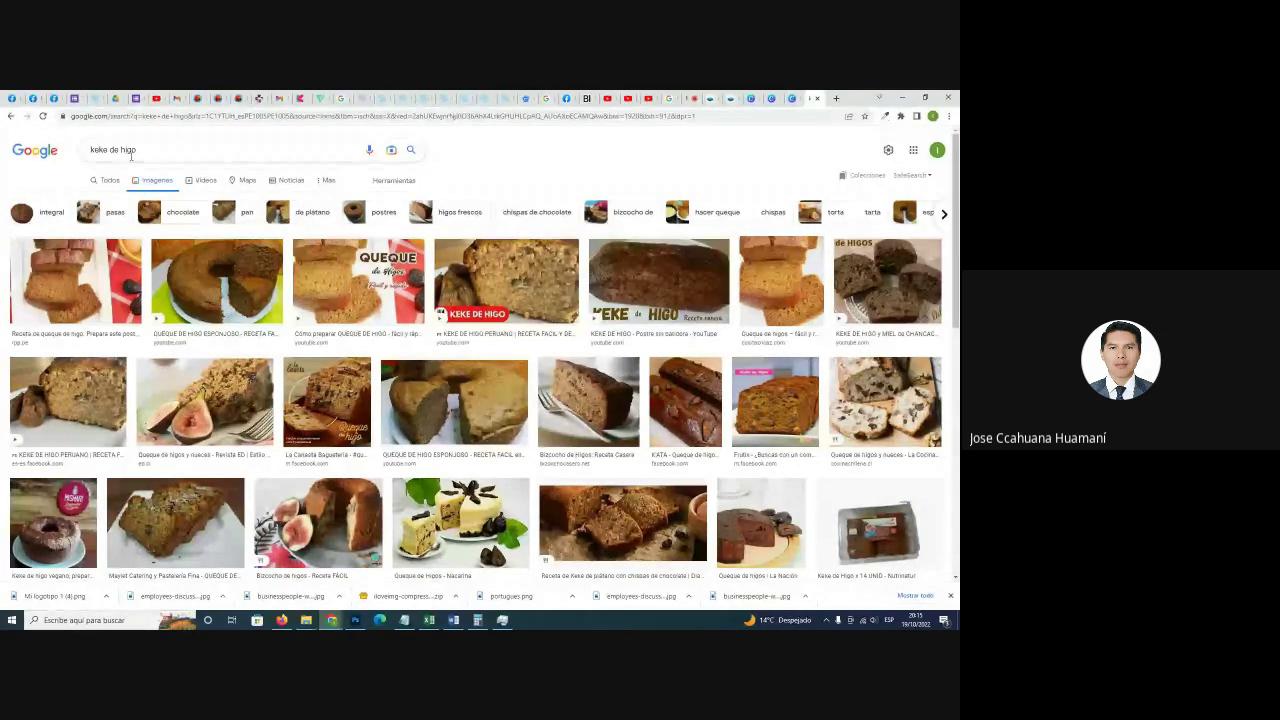
Filter the "keke de higo" image results by color to Transparentes.
drag(91, 149, 141, 149)
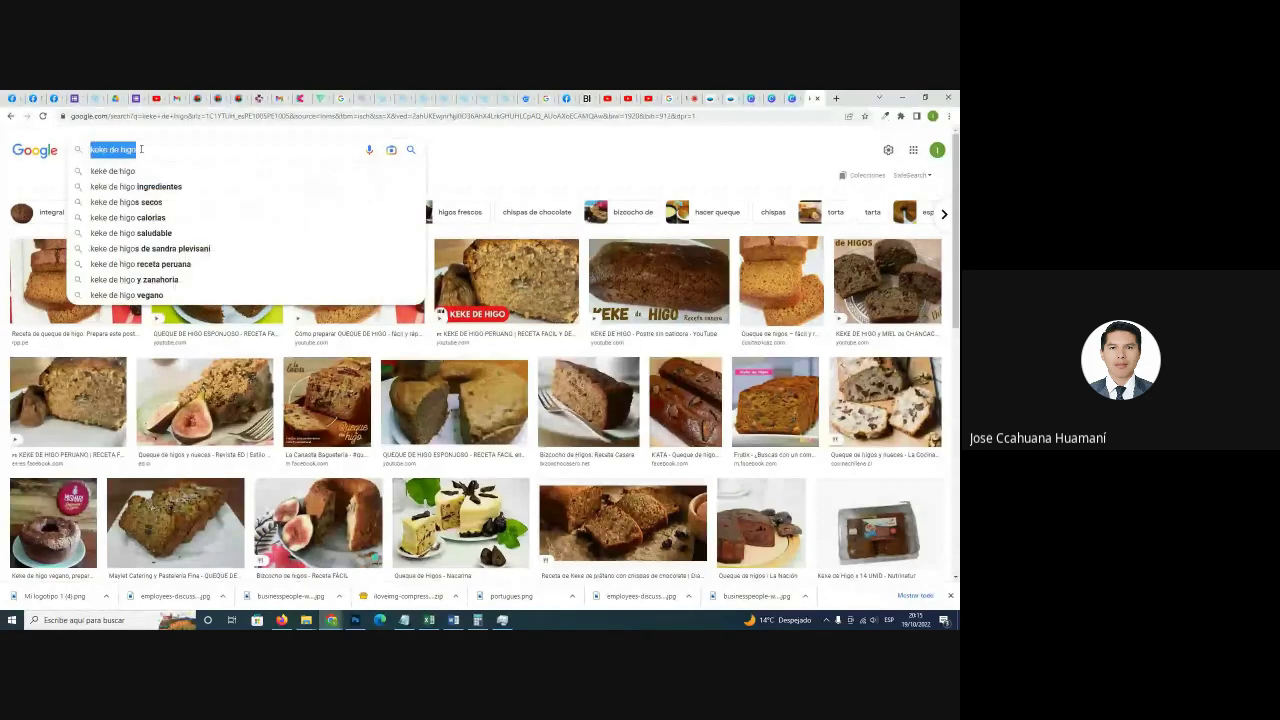
click(572, 154)
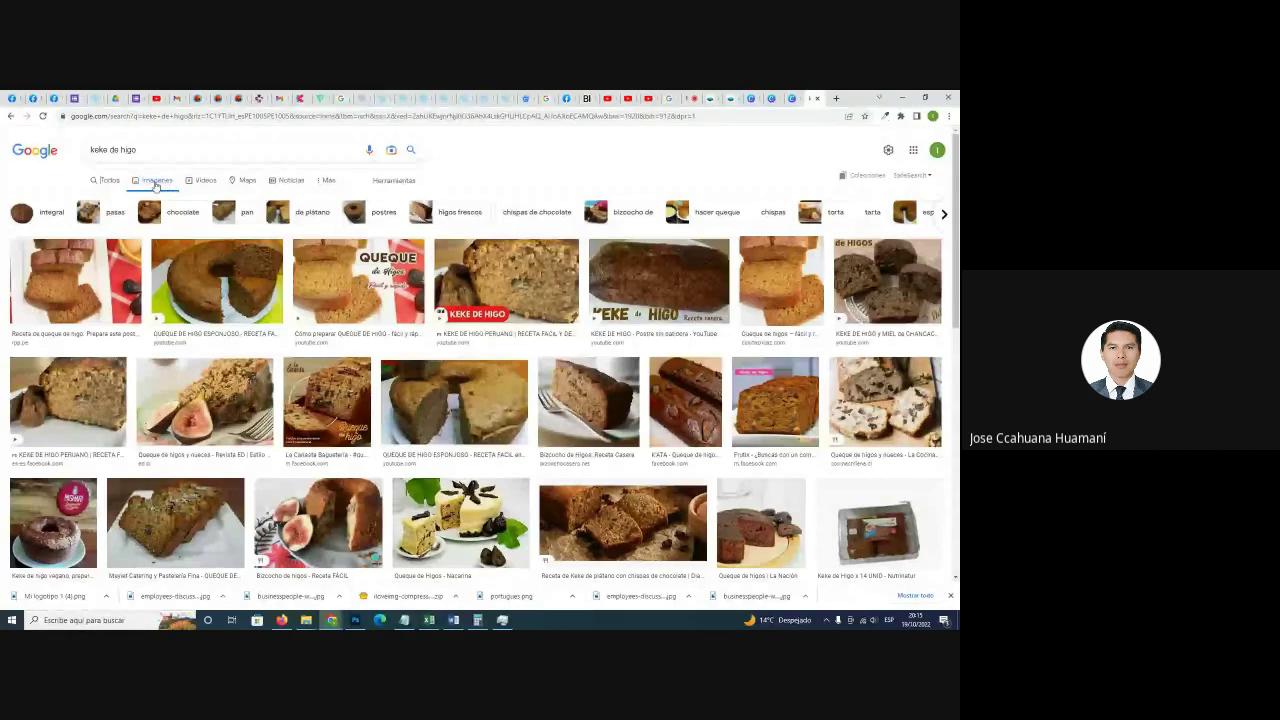
click(399, 185)
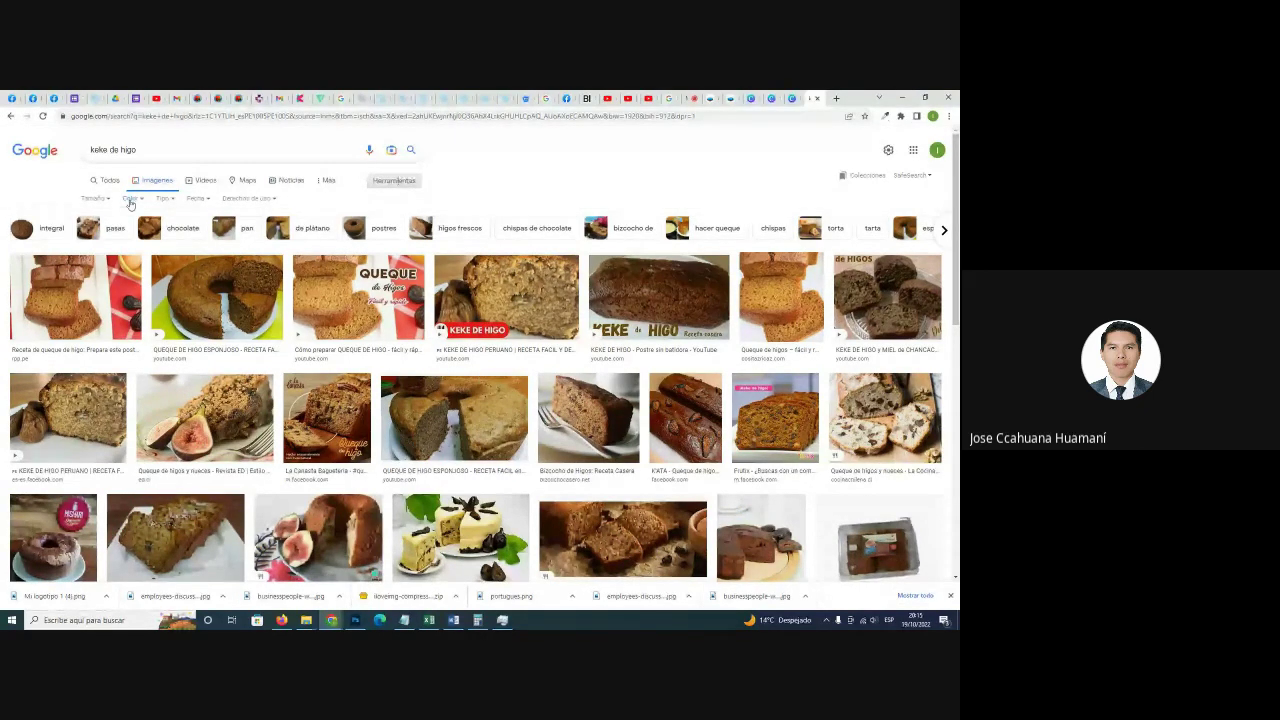
click(134, 198)
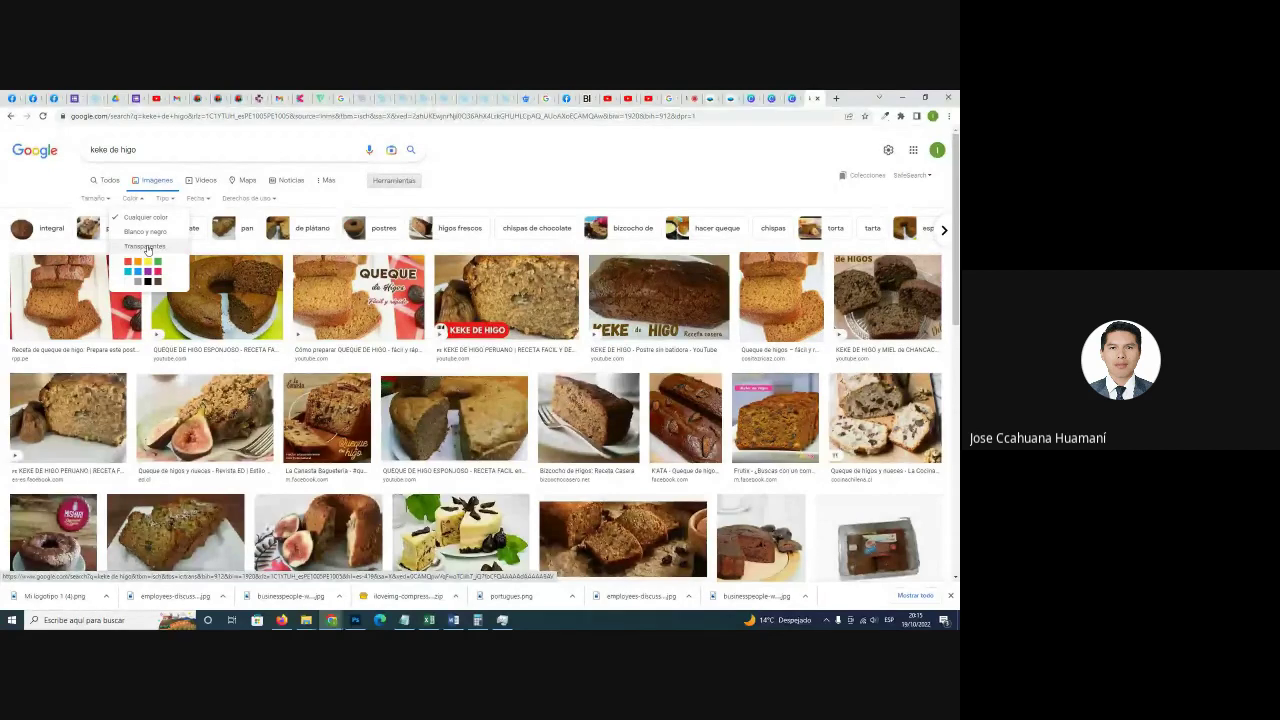
click(147, 245)
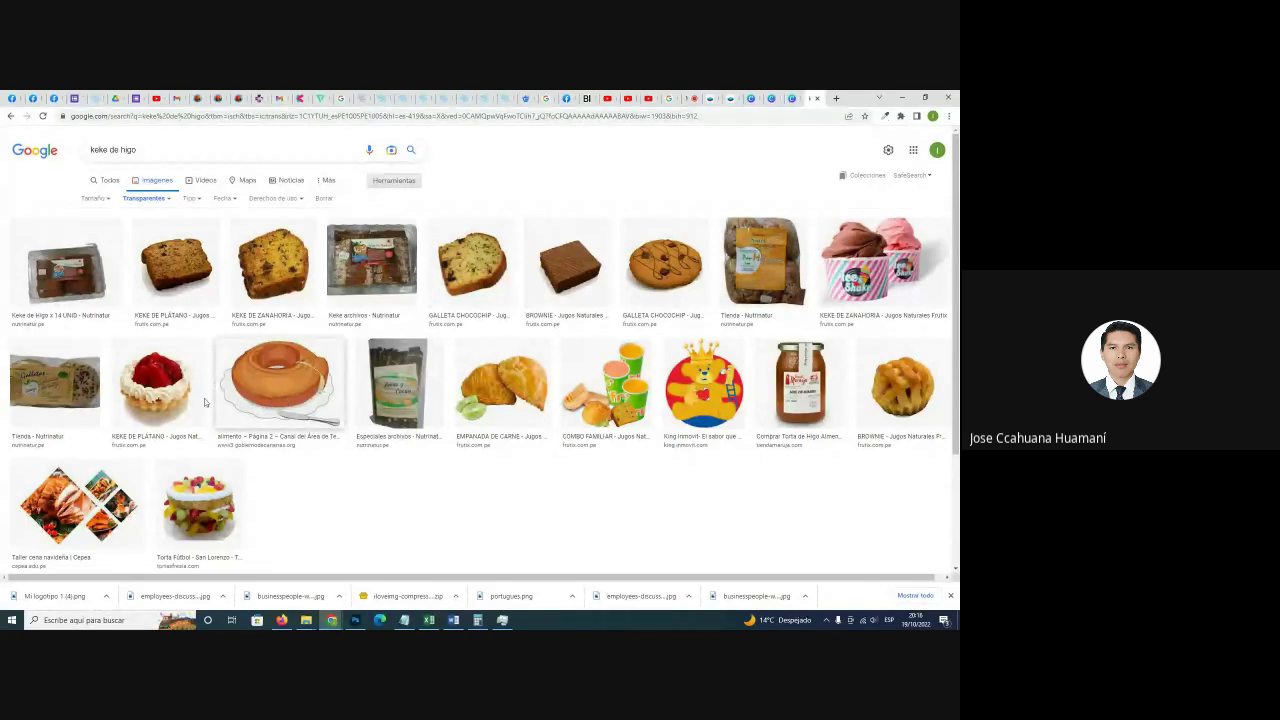
Copy the preview image of the packaged "Keke de Higo x 14 UNID" from Nutrinatur and return to the fotomontaje1 design in Canva.
click(84, 289)
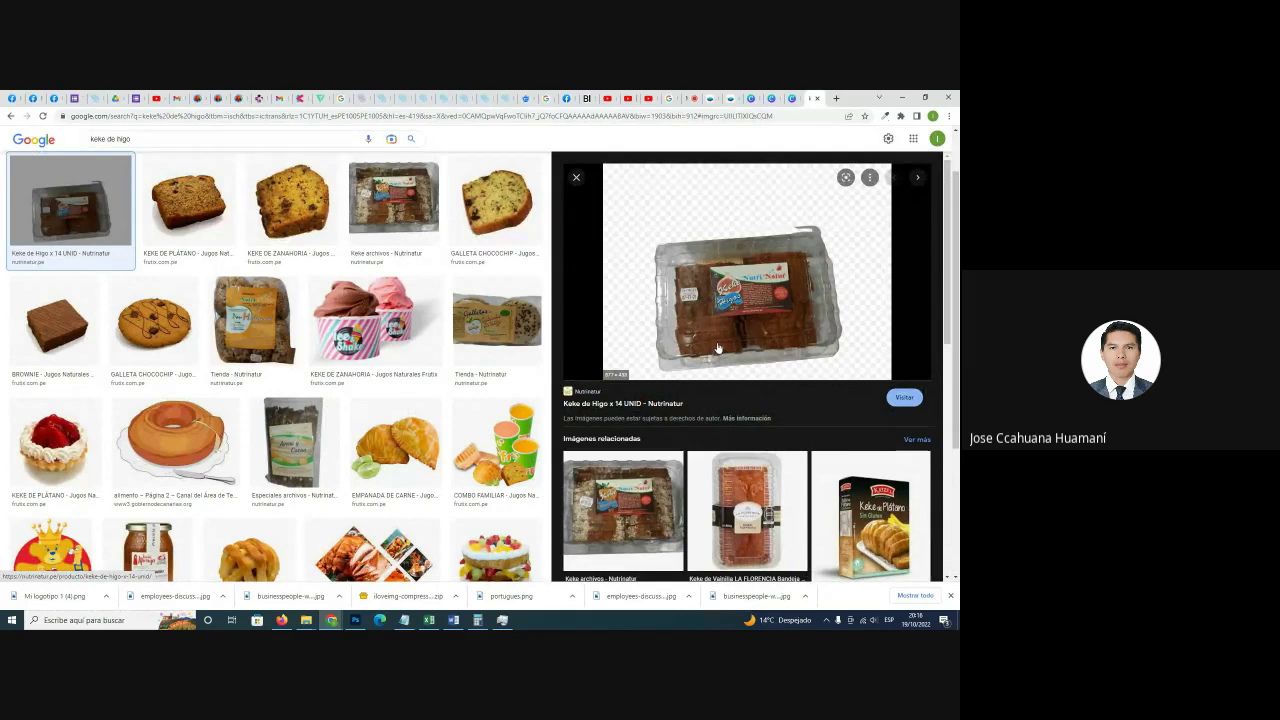
scroll(740, 338, down, 1)
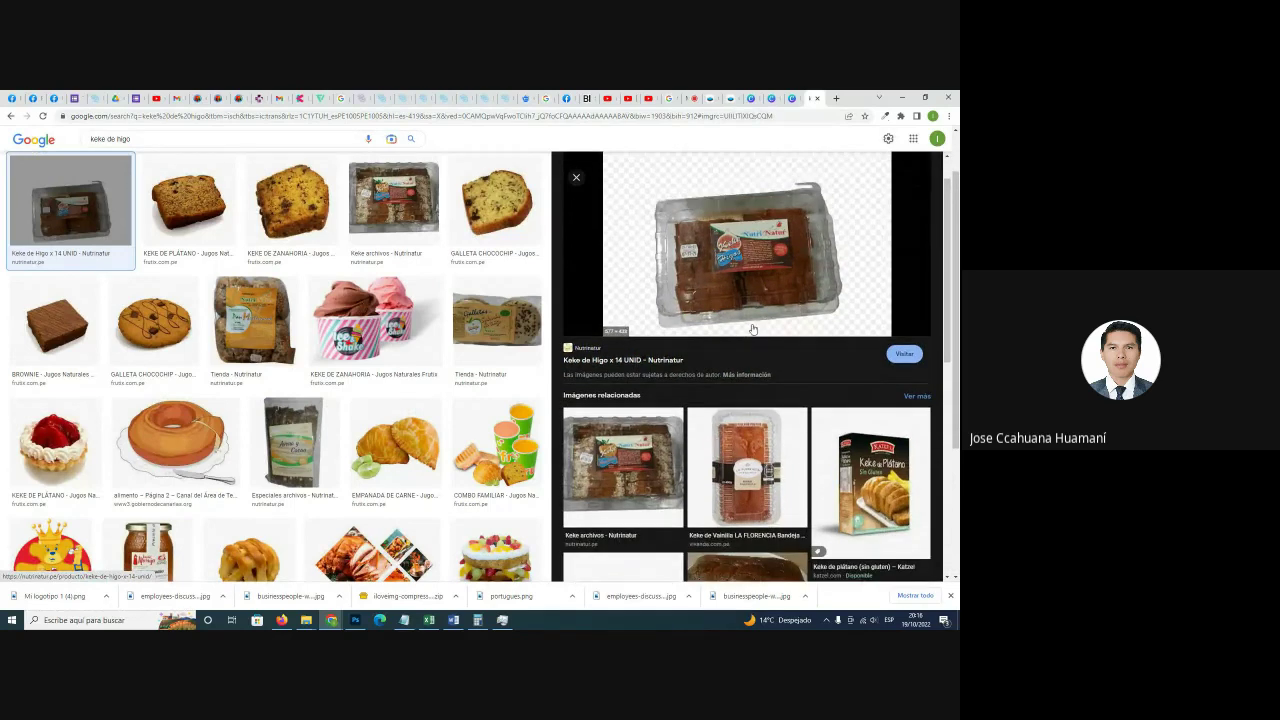
scroll(748, 320, up, 1)
scroll(755, 290, down, 1)
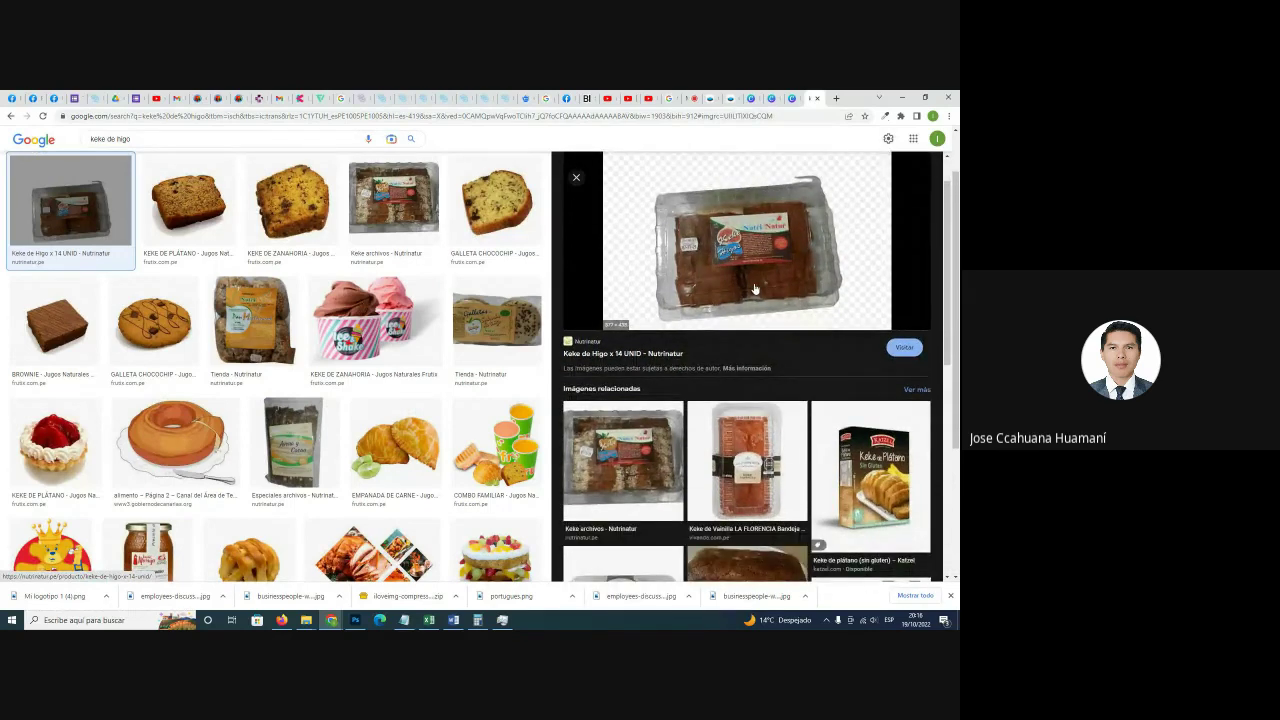
scroll(755, 285, up, 1)
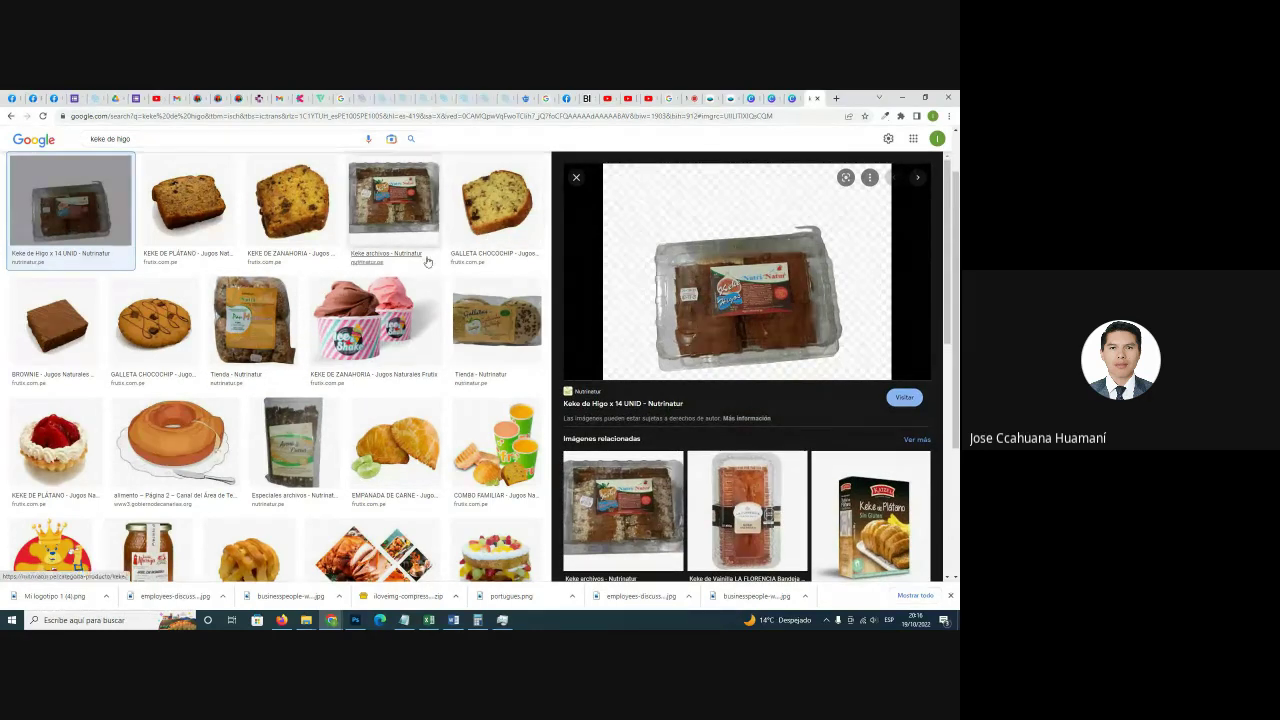
right_click(717, 275)
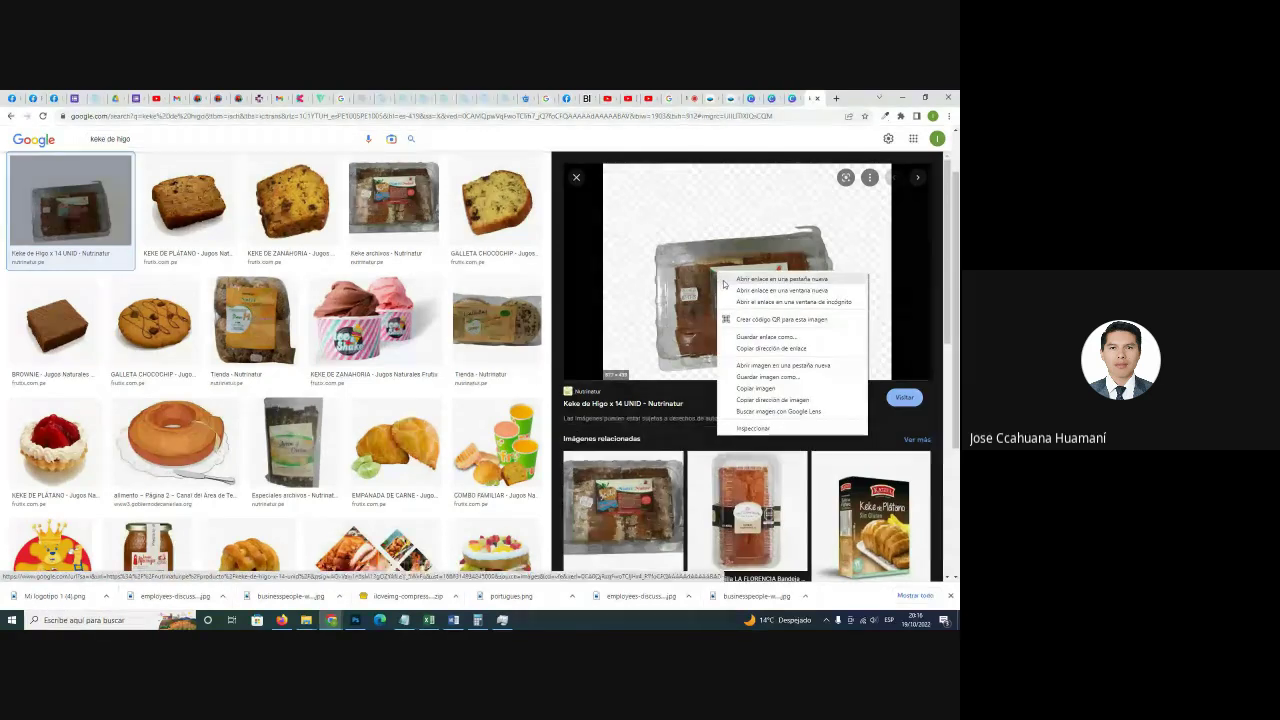
click(760, 388)
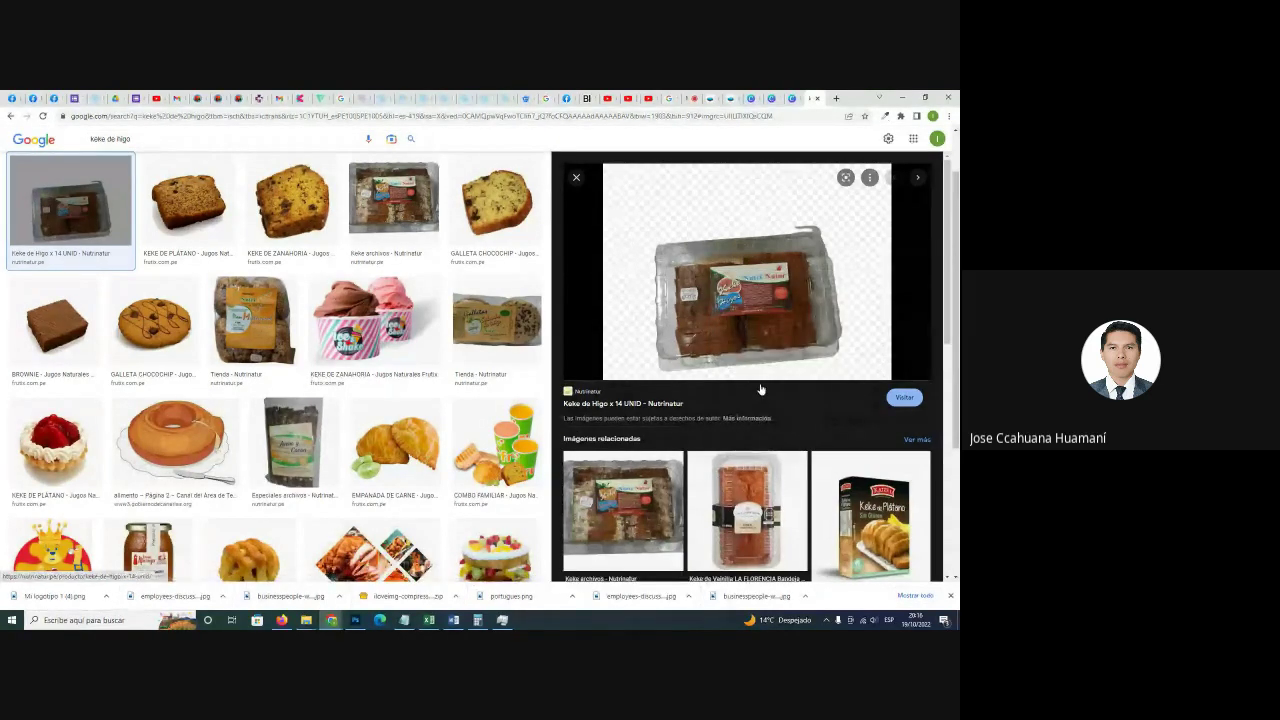
click(793, 98)
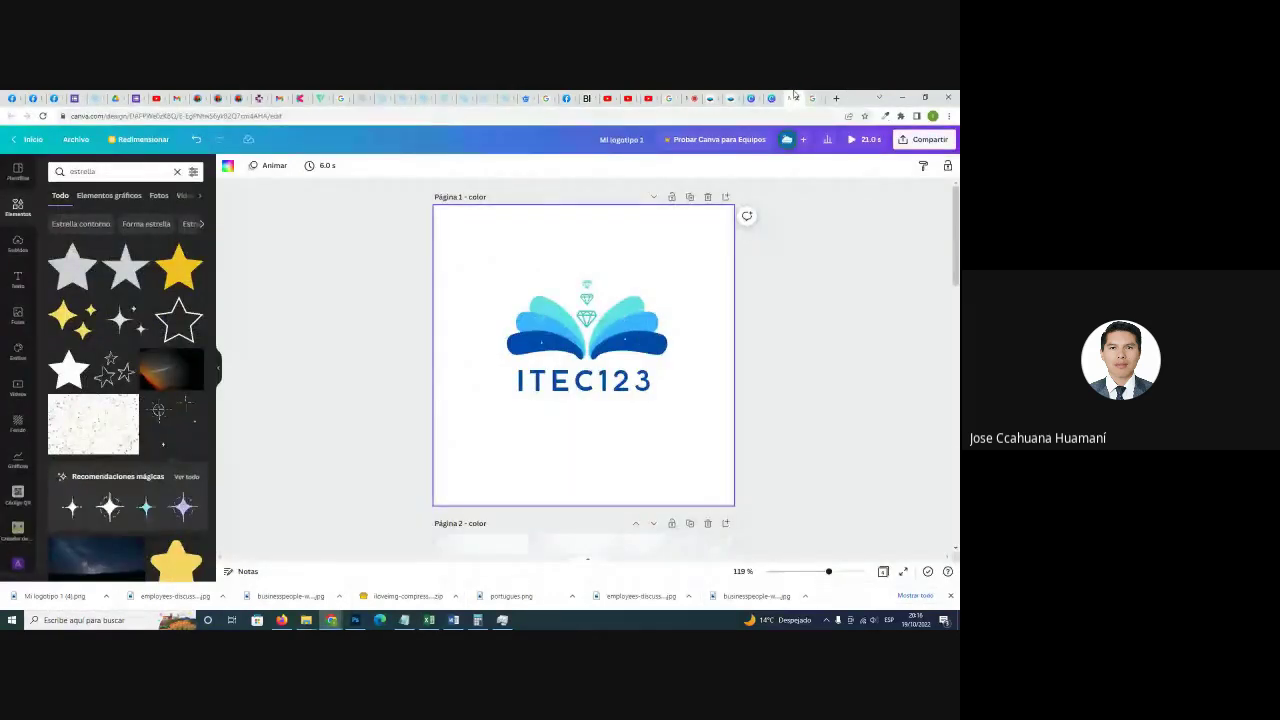
click(771, 98)
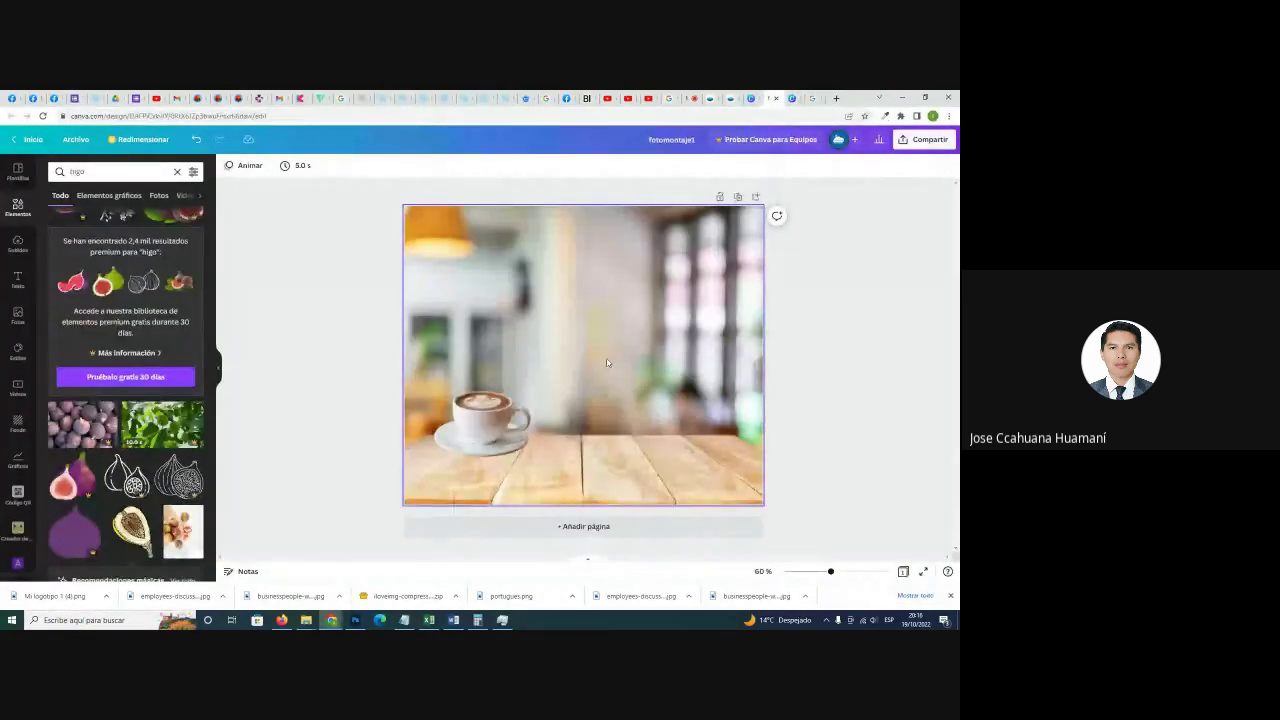
Paste the copied packaged fig cake image into the design, shrink it slightly and place it on the wooden table beside the coffee cup.
key(ctrl+v)
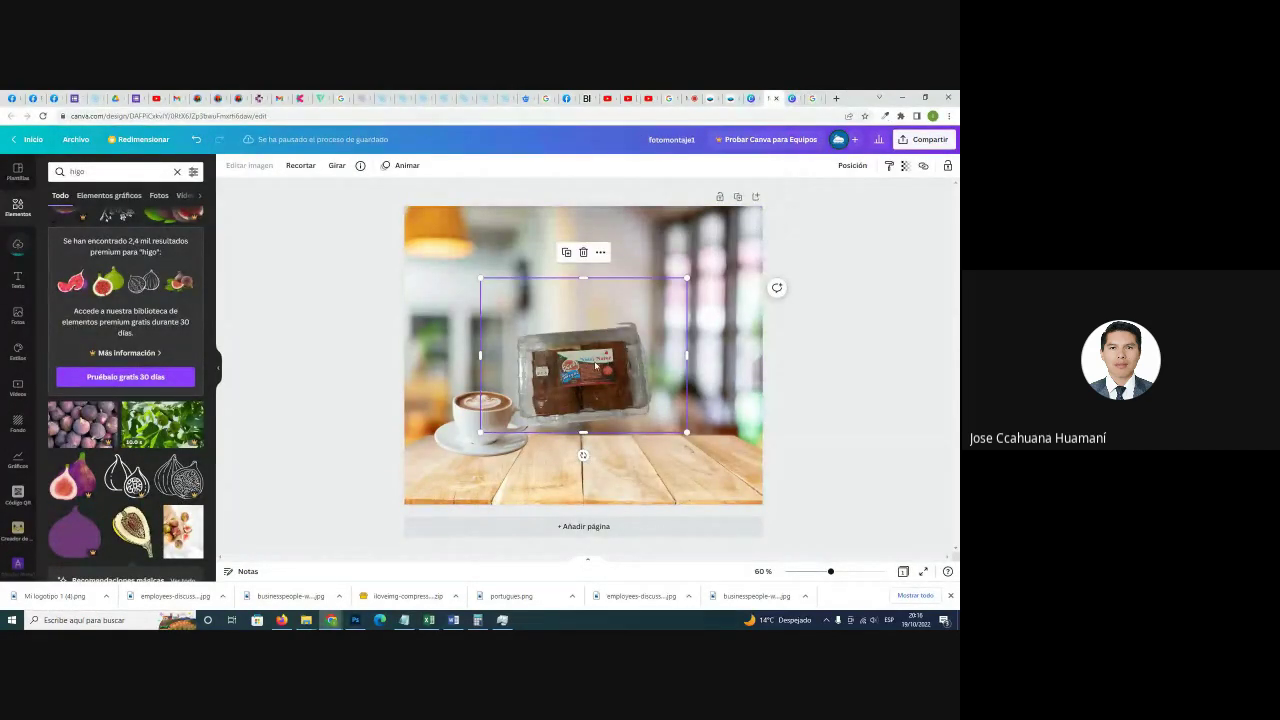
drag(594, 367, 636, 403)
drag(720, 325, 700, 343)
mouse_move(612, 416)
mouse_down()
mouse_move(618, 405)
mouse_move(621, 423)
mouse_up()
click(823, 374)
click(891, 371)
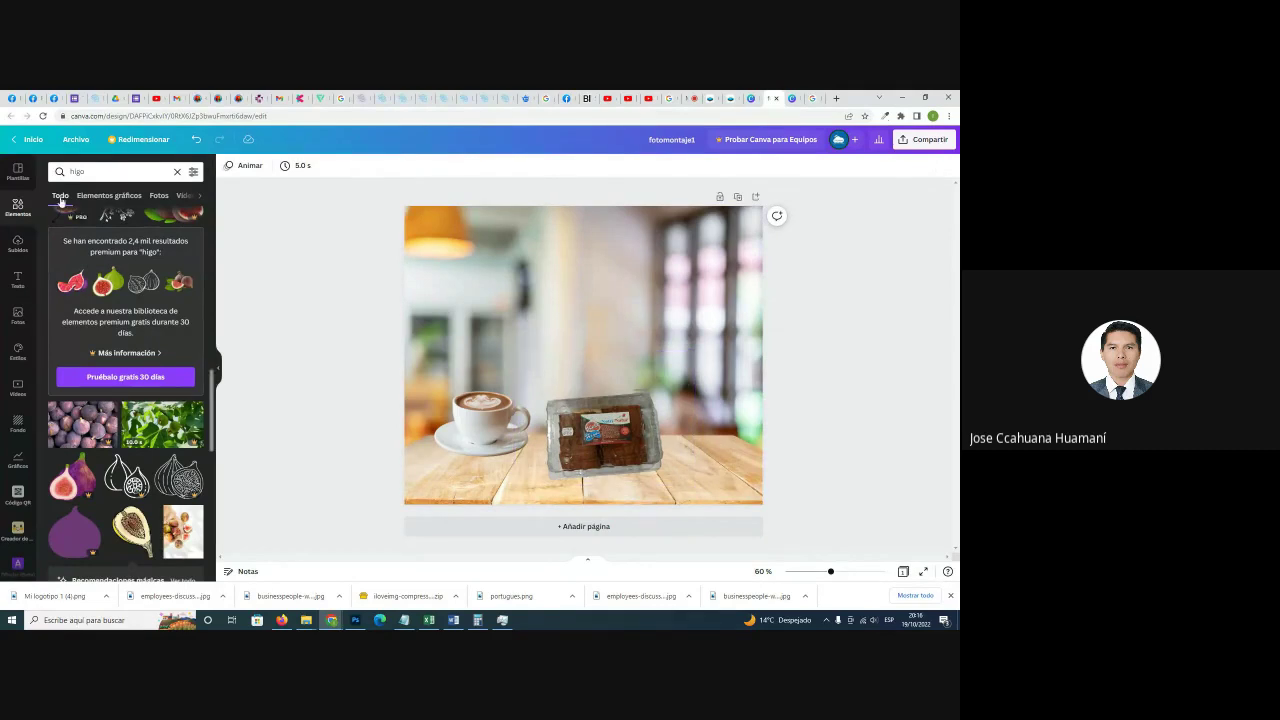
Search the elements for "higo" again, try the purple and red fig illustration at a smaller size beside the packaged cake, and delete it.
click(99, 172)
key(Return)
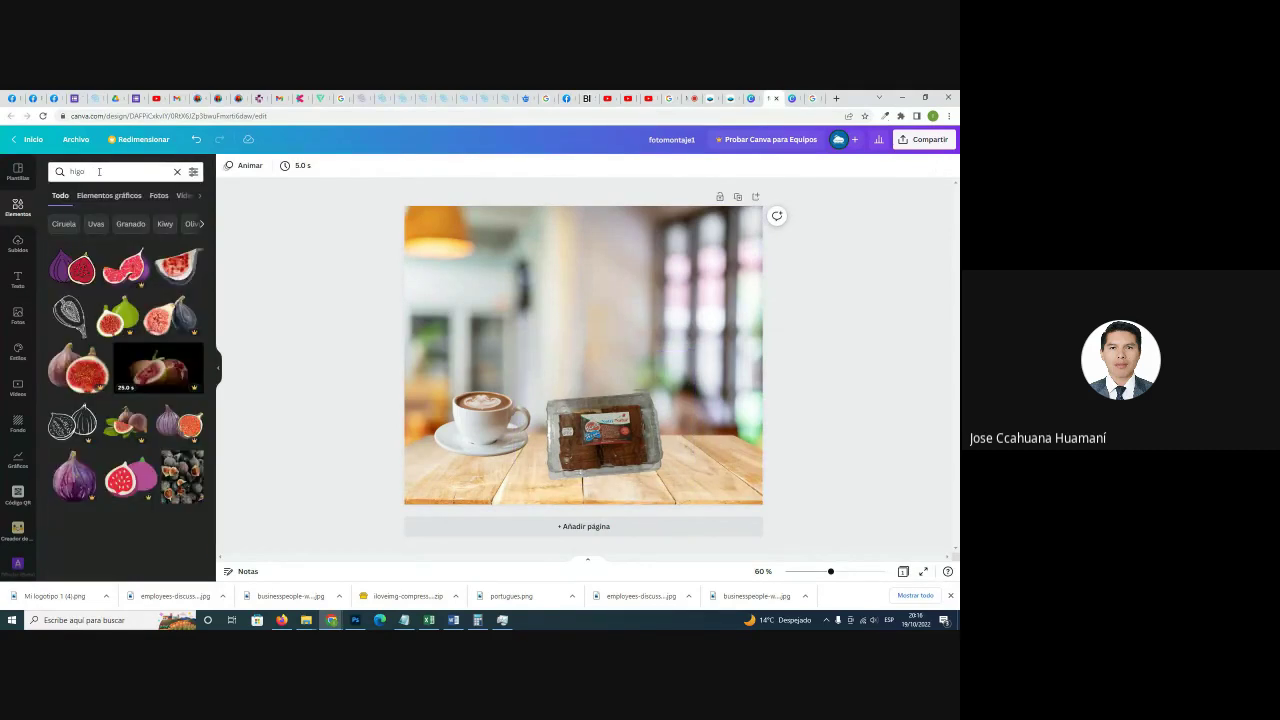
click(77, 528)
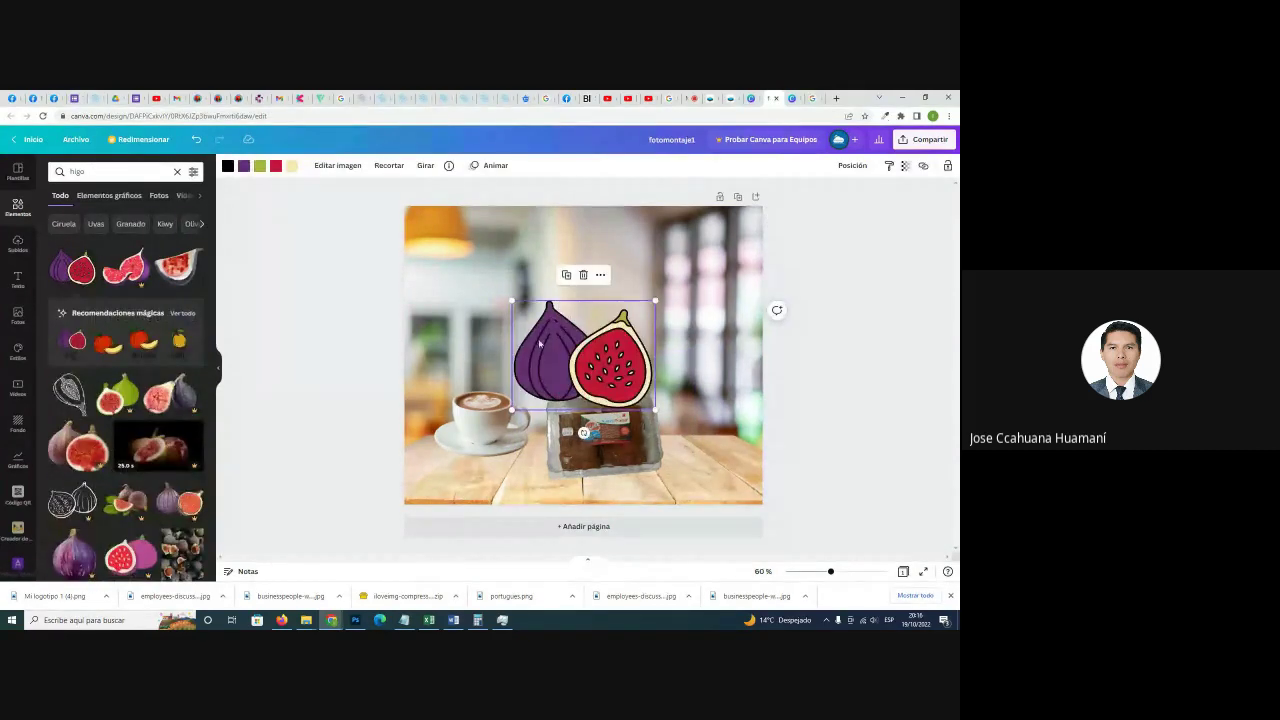
drag(539, 344, 650, 411)
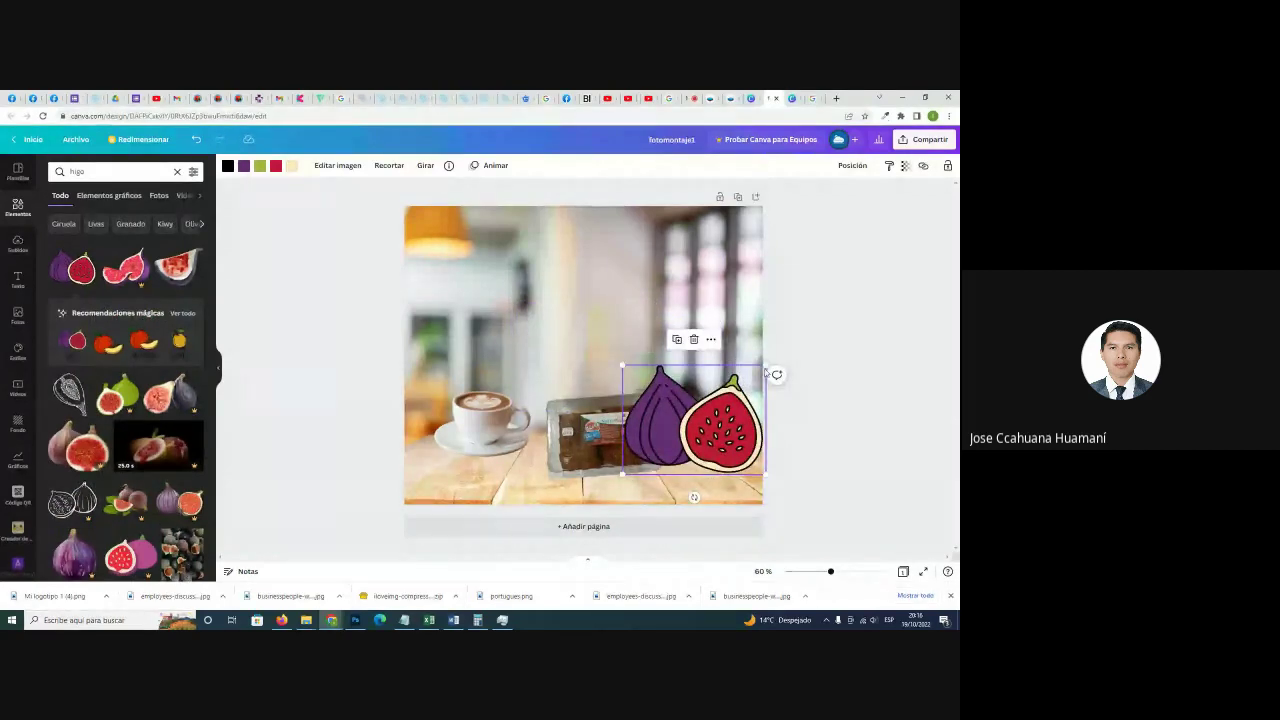
drag(771, 371, 771, 443)
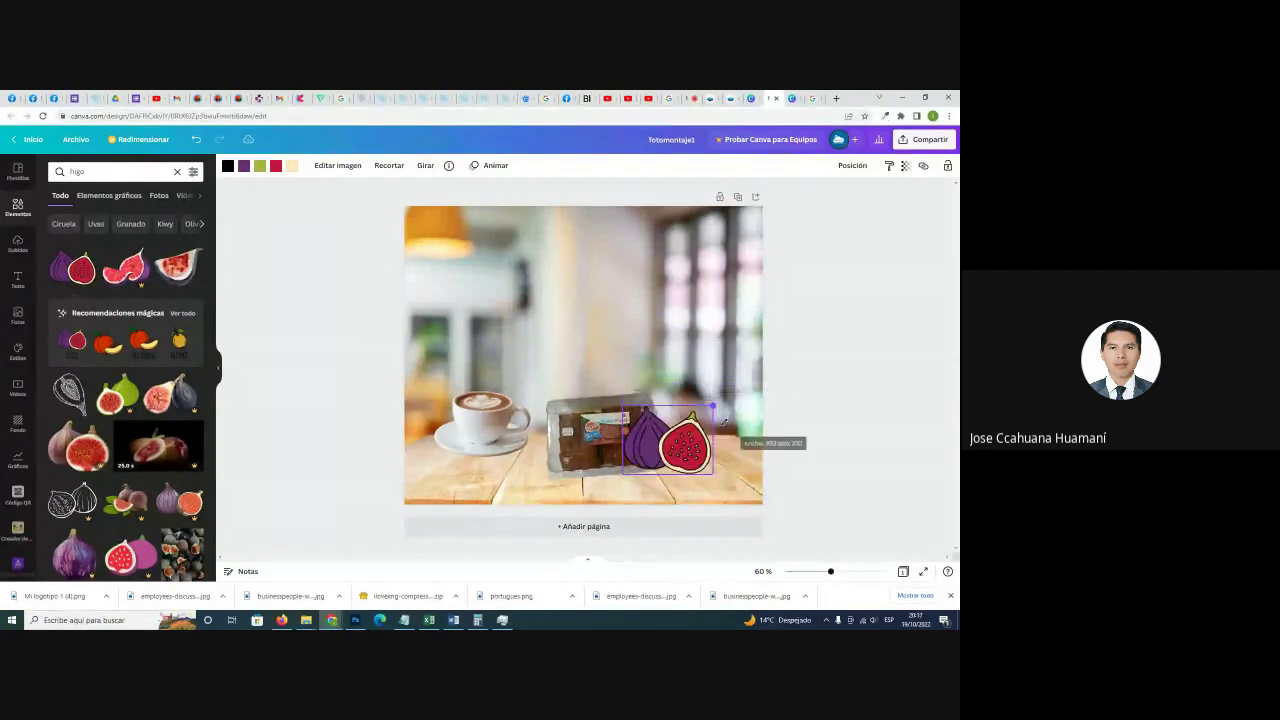
drag(667, 441, 686, 445)
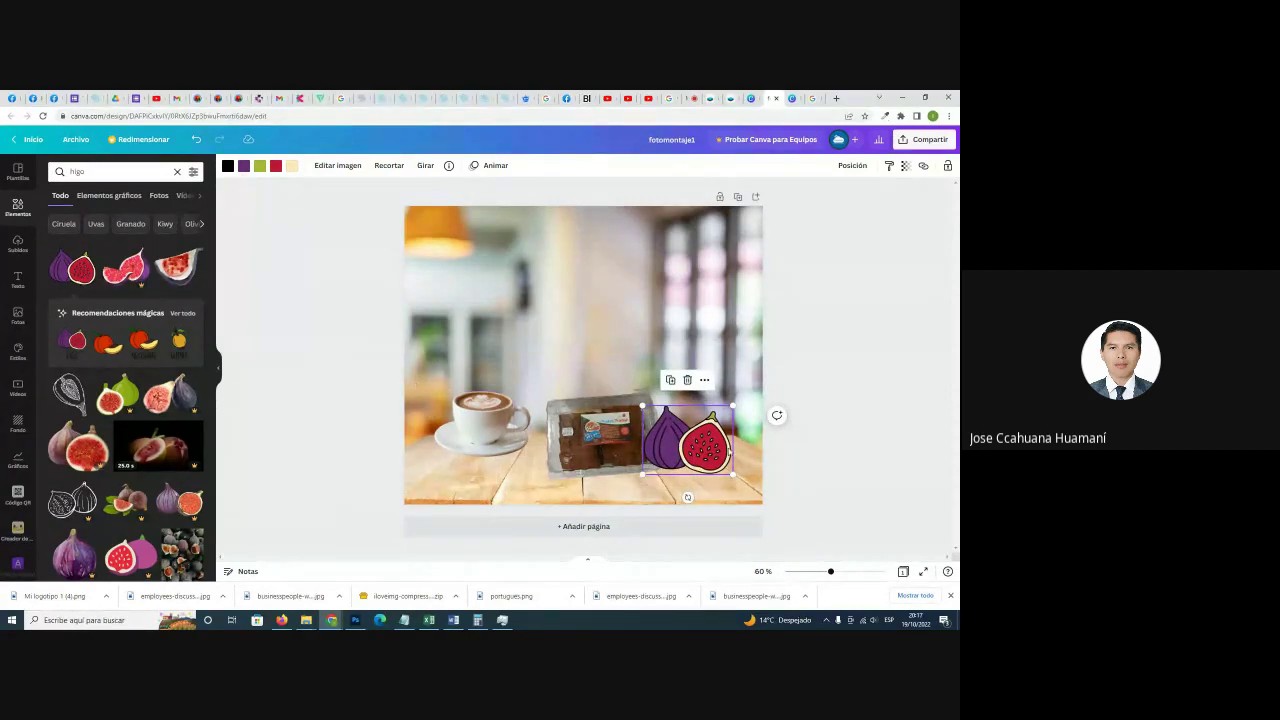
mouse_move(688, 440)
mouse_down()
mouse_move(712, 432)
mouse_move(700, 440)
mouse_up()
key(Delete)
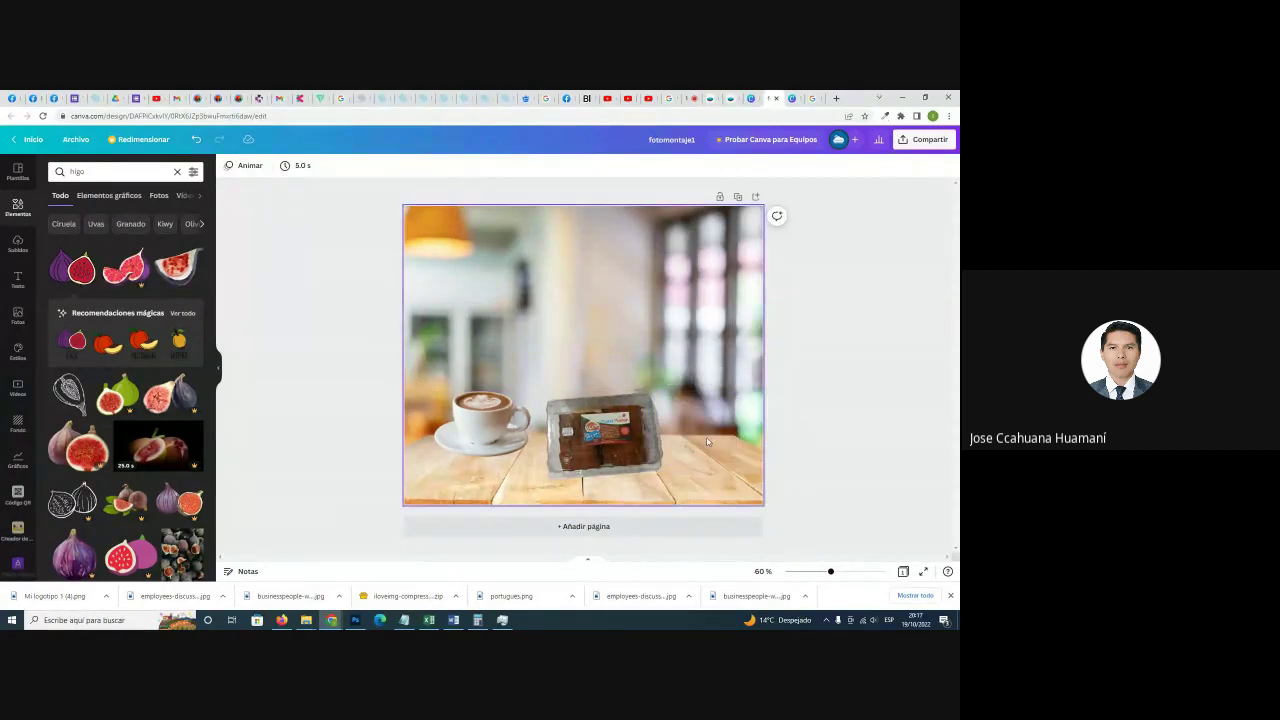
Try the watercolor fig slice on the table at a much smaller size beside the packaged cake and delete it.
scroll(180, 240, down, 1)
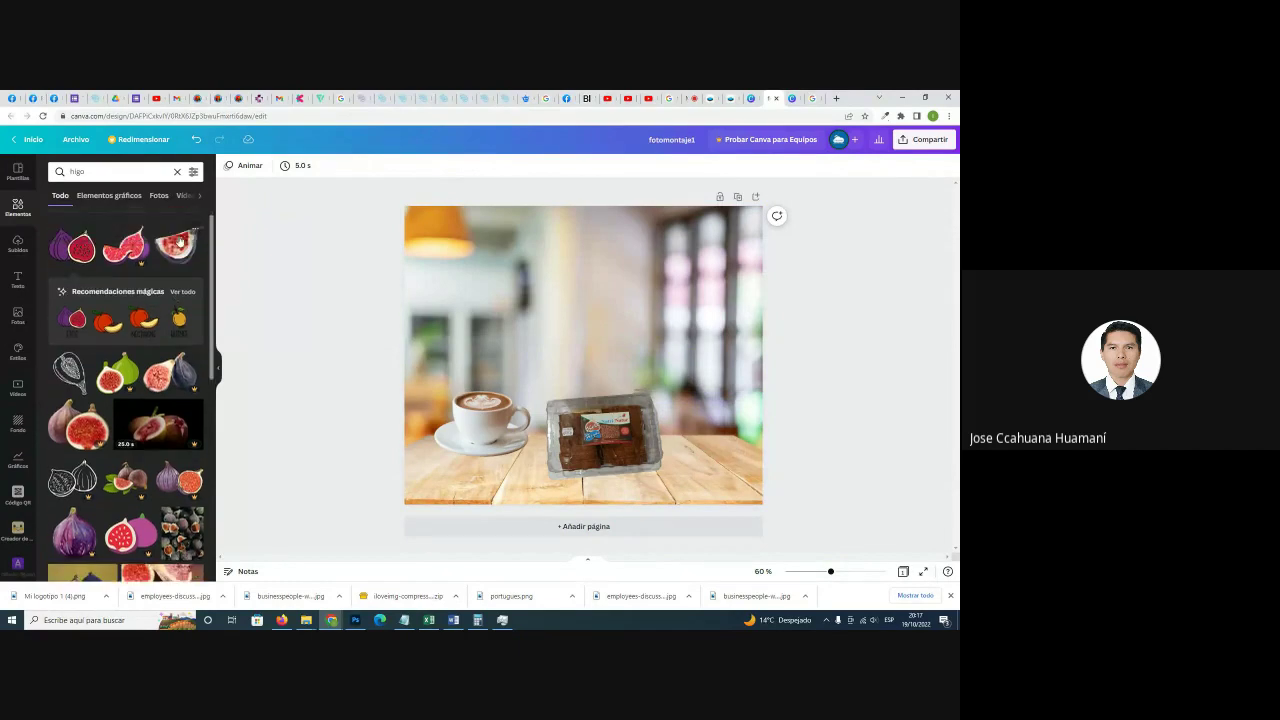
click(176, 268)
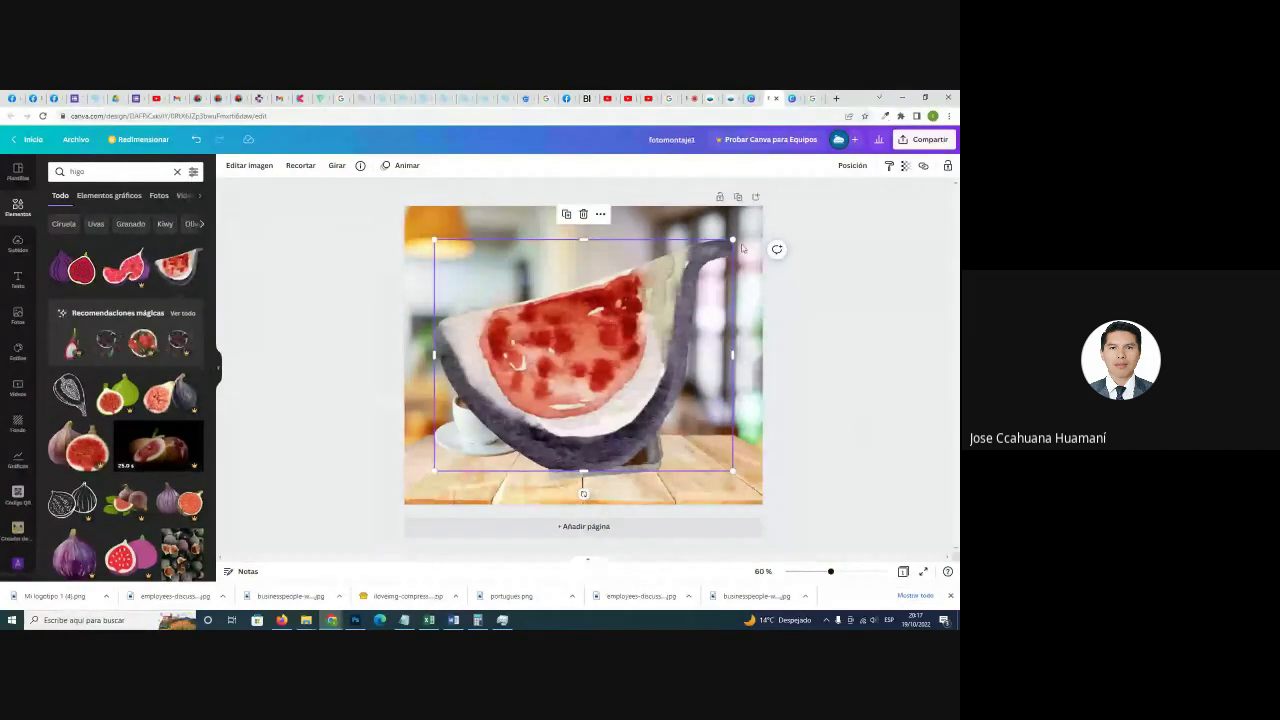
drag(733, 238, 524, 402)
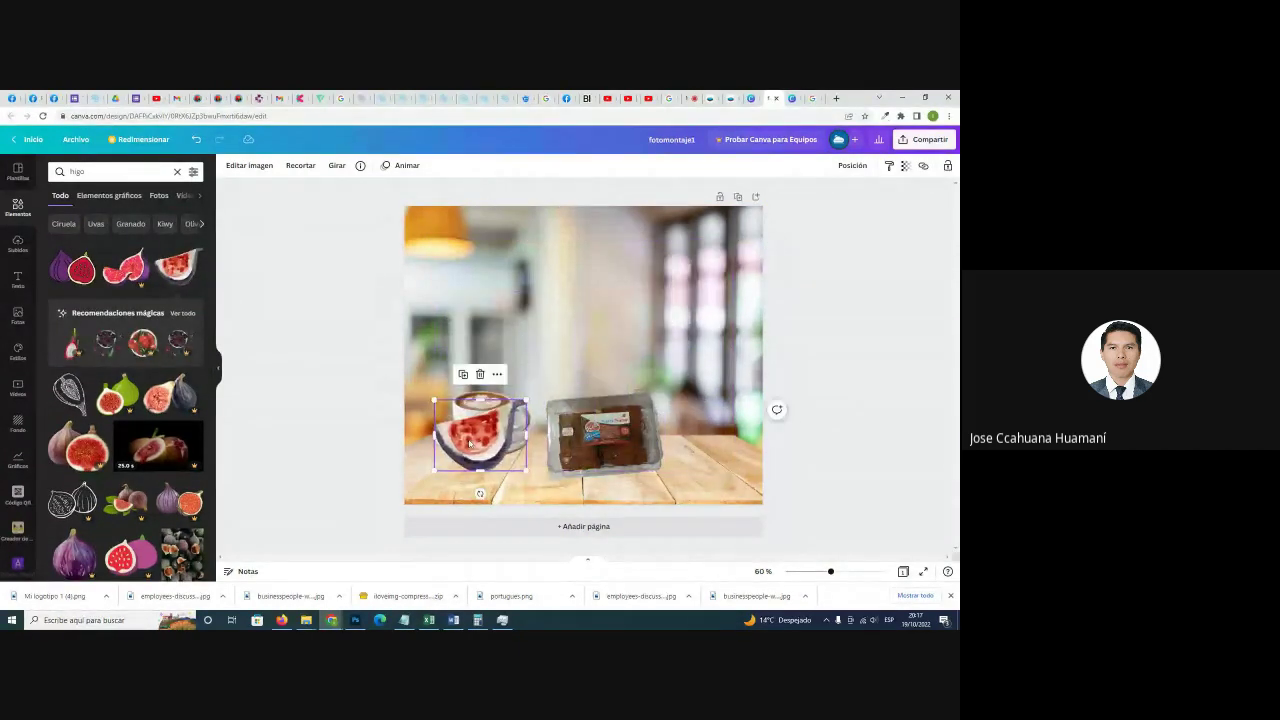
drag(468, 444, 692, 447)
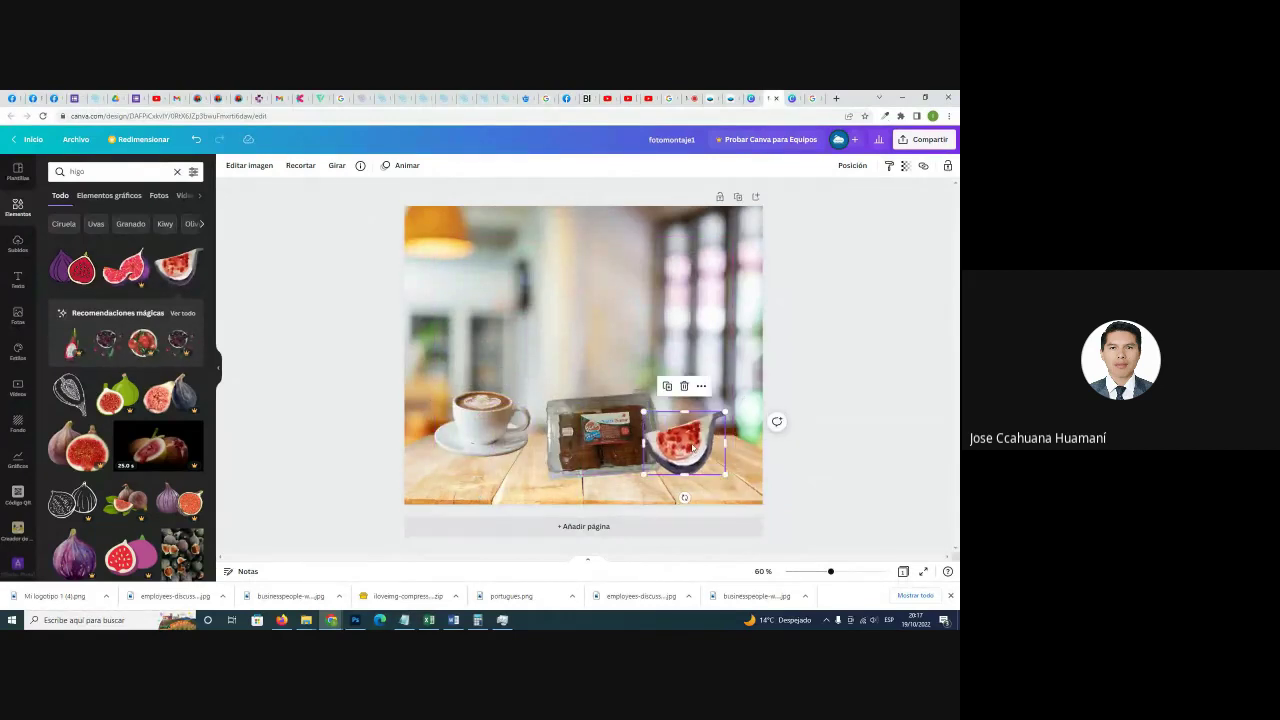
key(Delete)
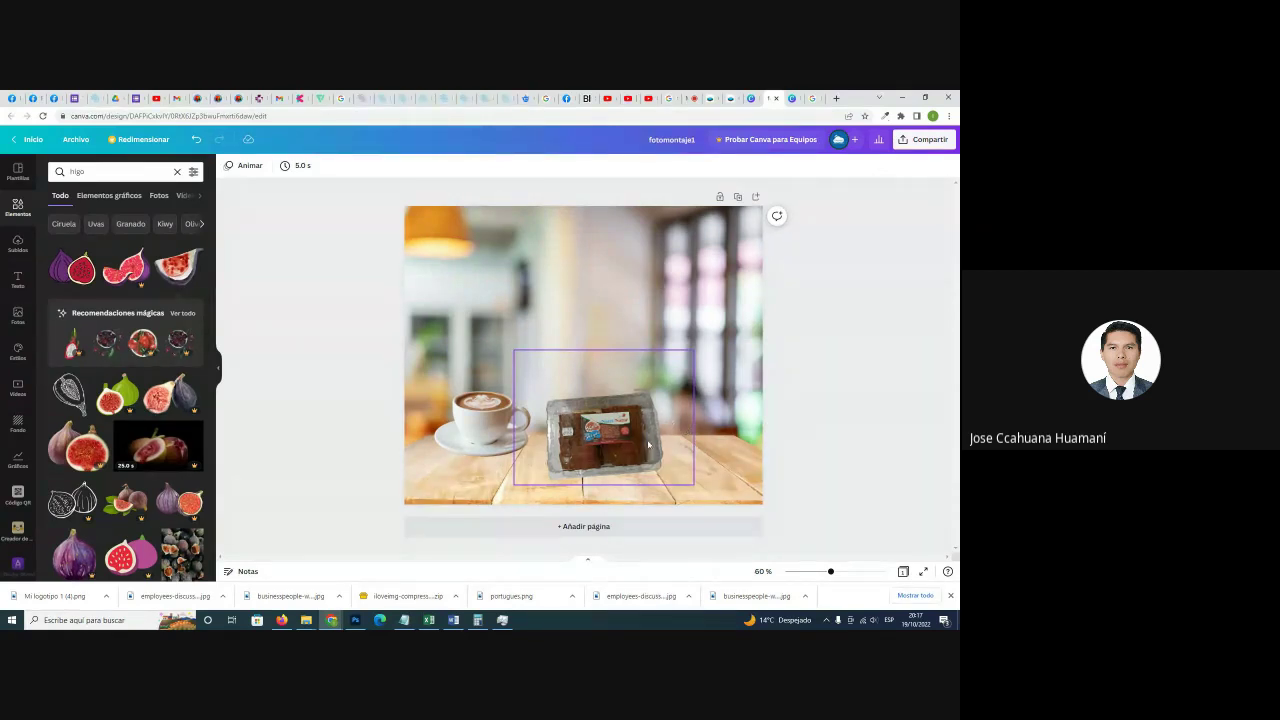
Switch back to the Google "keke de higo" image results and clear the Transparentes color filter.
click(812, 98)
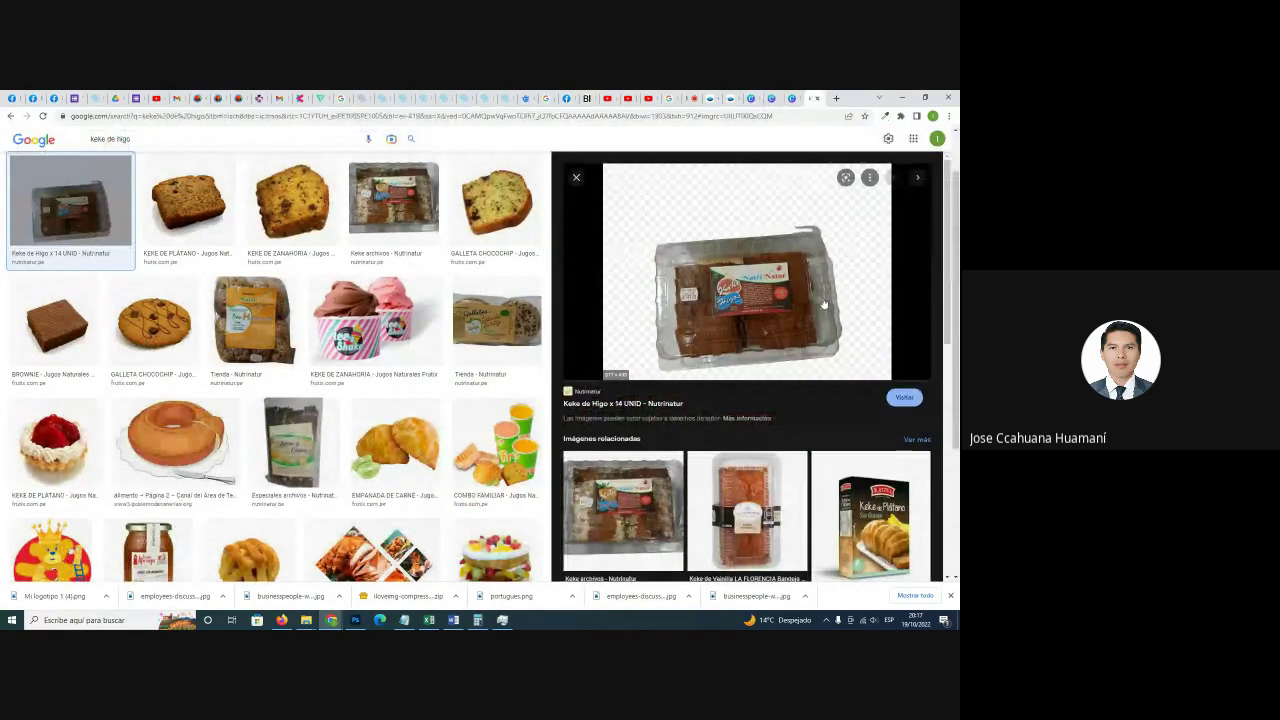
scroll(161, 207, up, 2)
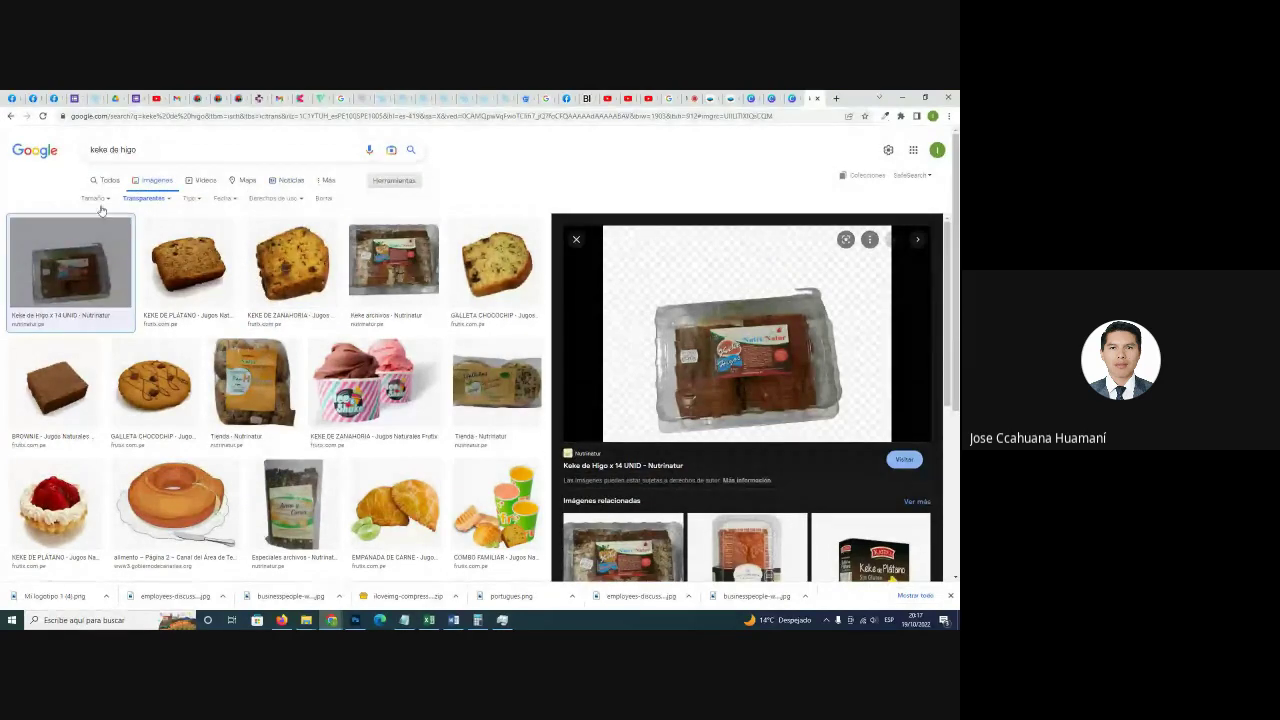
click(165, 198)
click(150, 216)
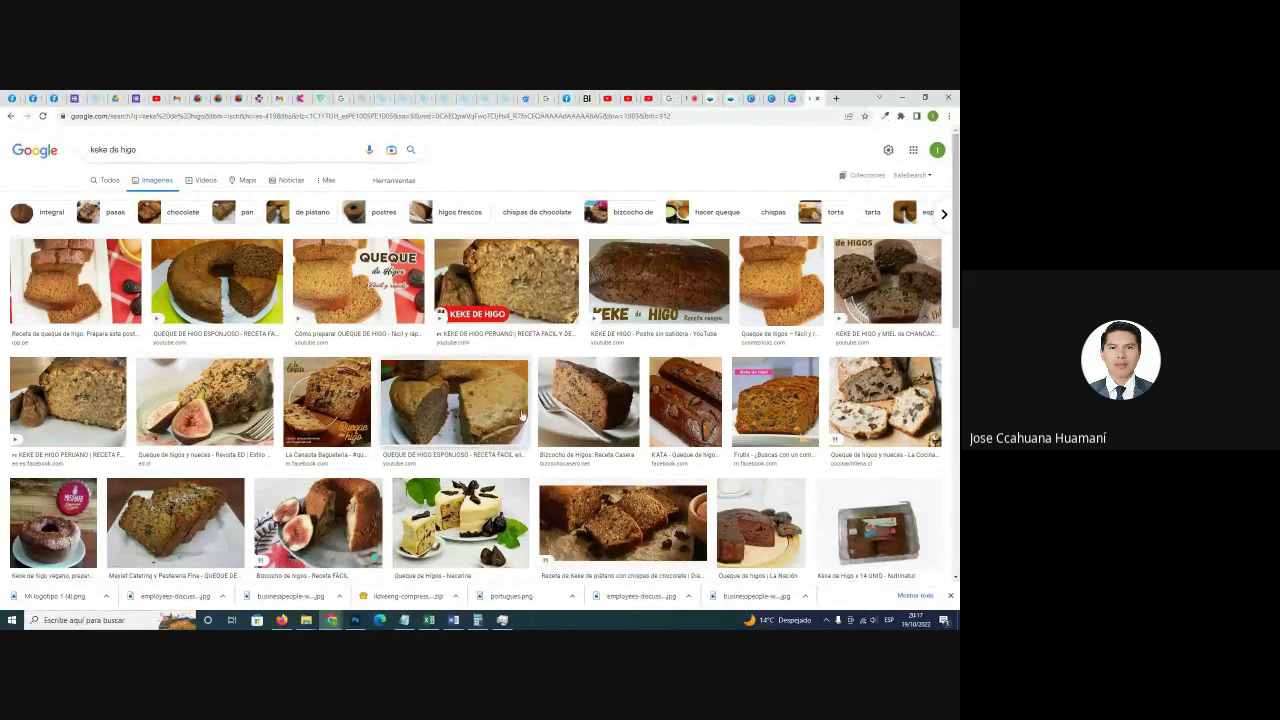
Examine the unfiltered fig cake images, previewing "Queque nutritivo de higo" and the "Bizcocho de higos" recipe photo for a suitable cake.
scroll(521, 415, down, 1)
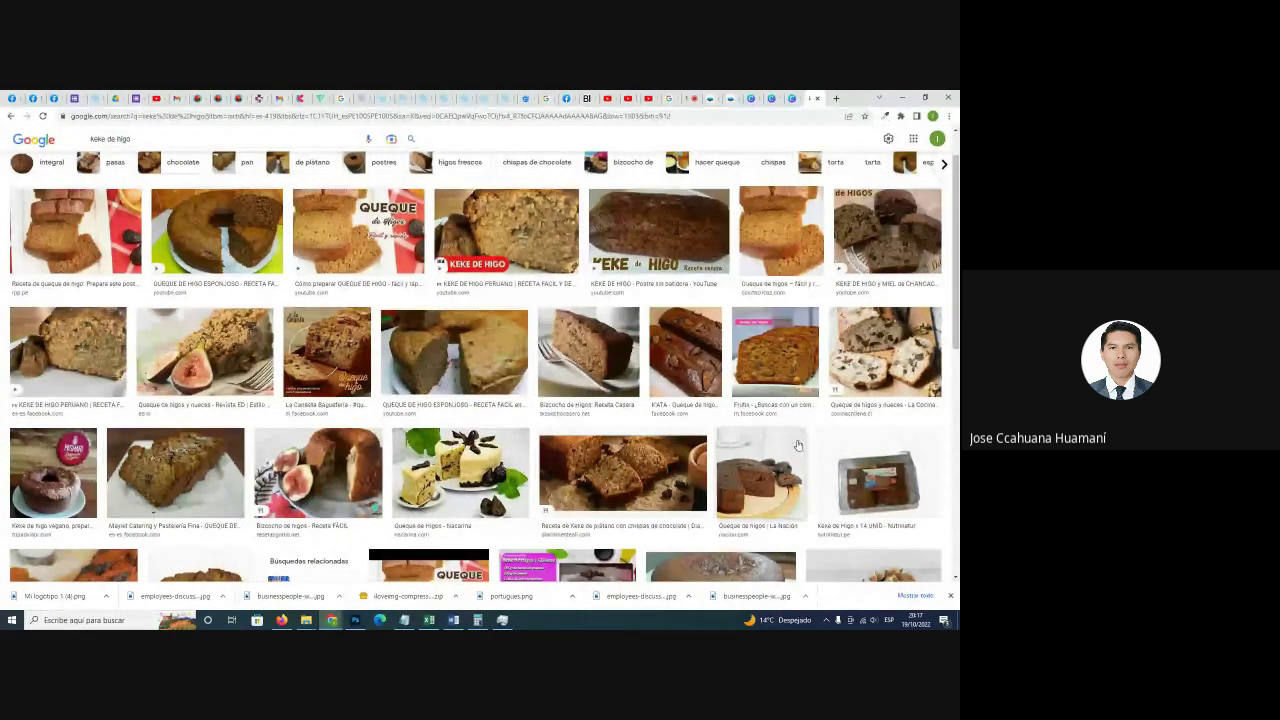
scroll(798, 445, down, 1)
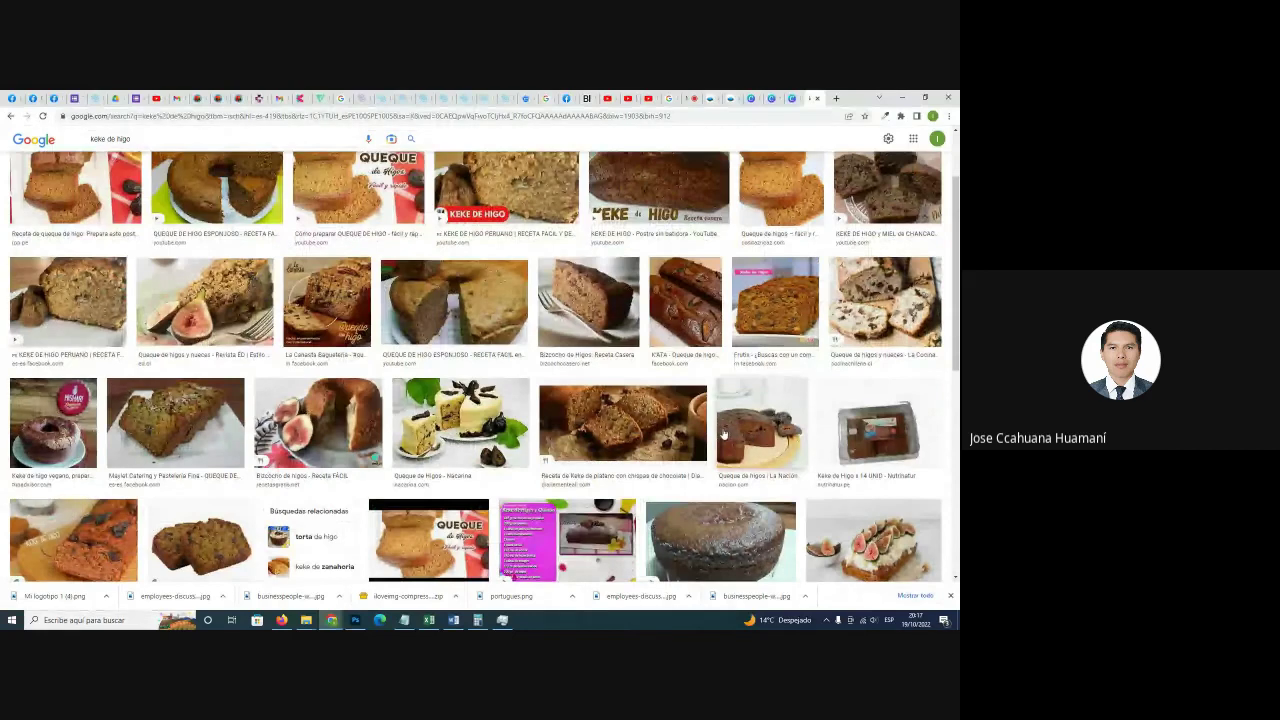
scroll(477, 432, down, 1)
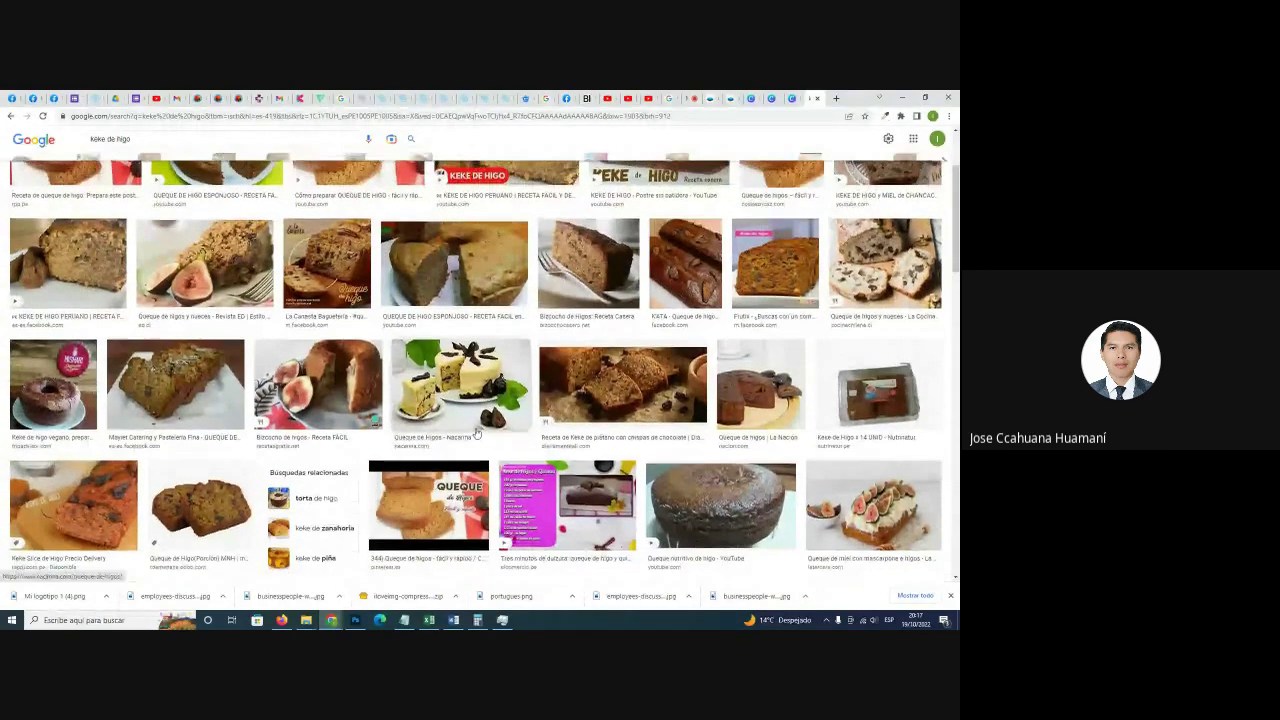
scroll(477, 432, up, 1)
scroll(510, 425, down, 2)
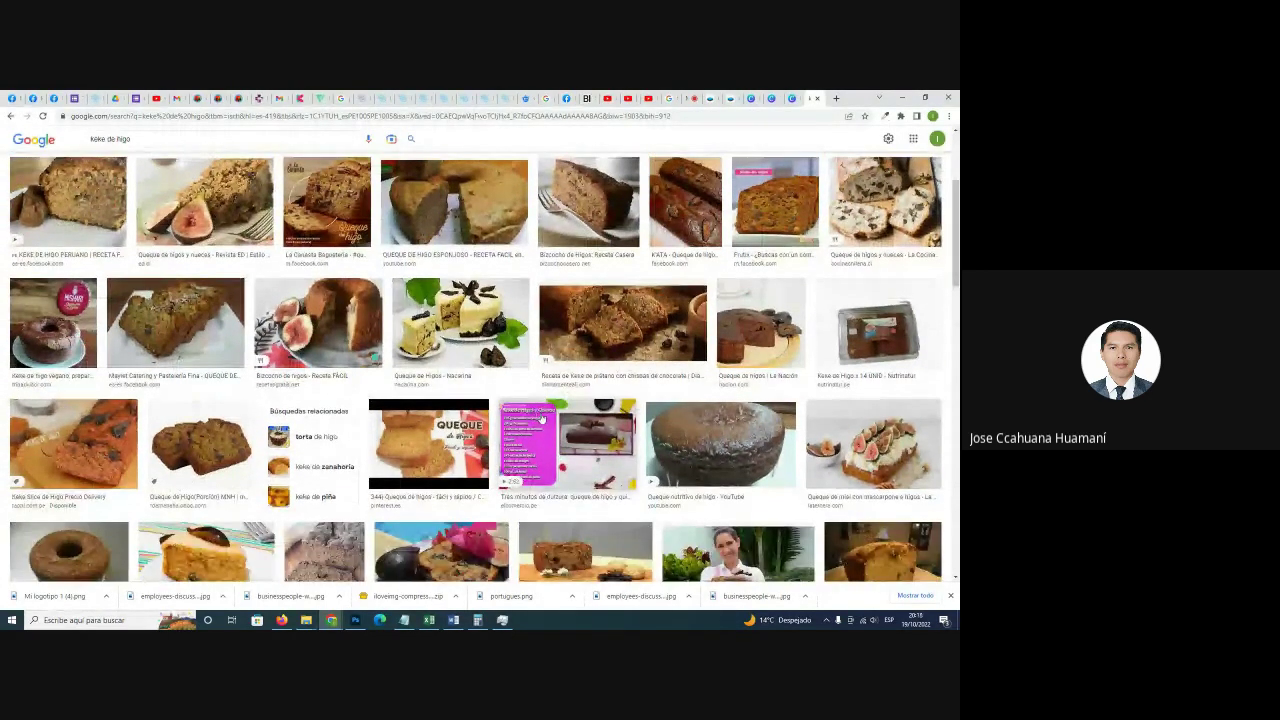
scroll(542, 420, down, 1)
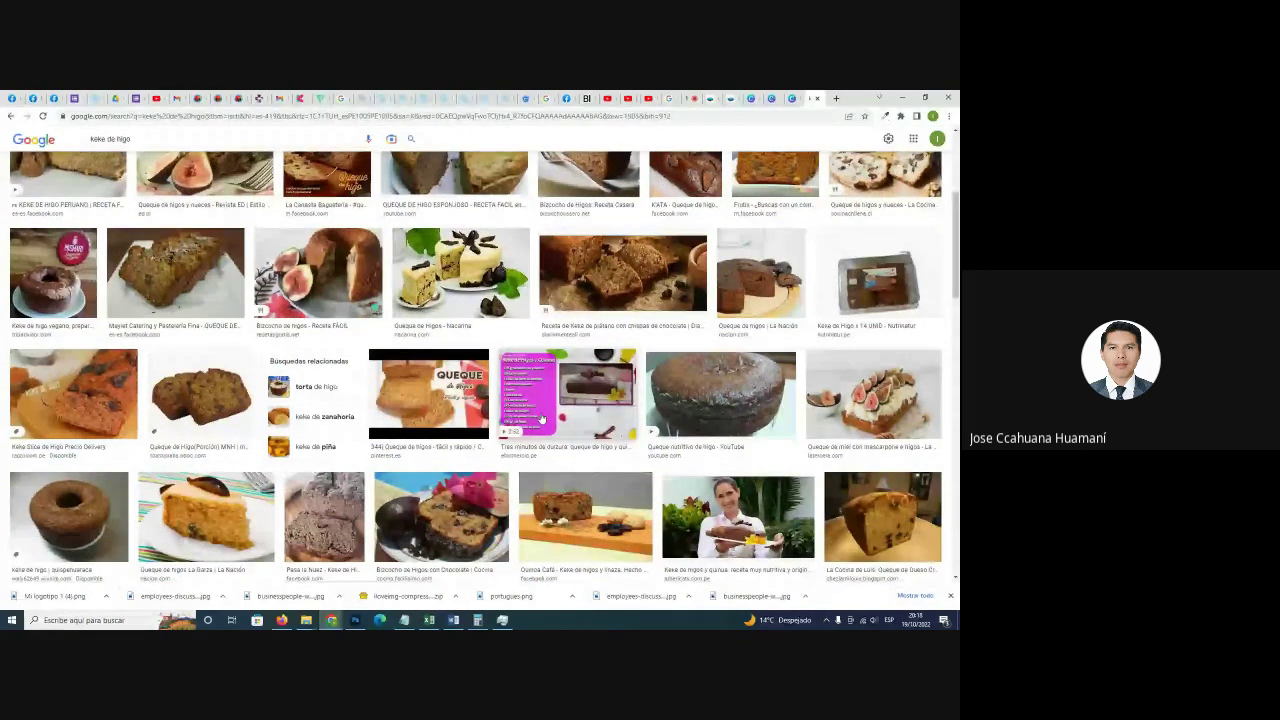
click(745, 413)
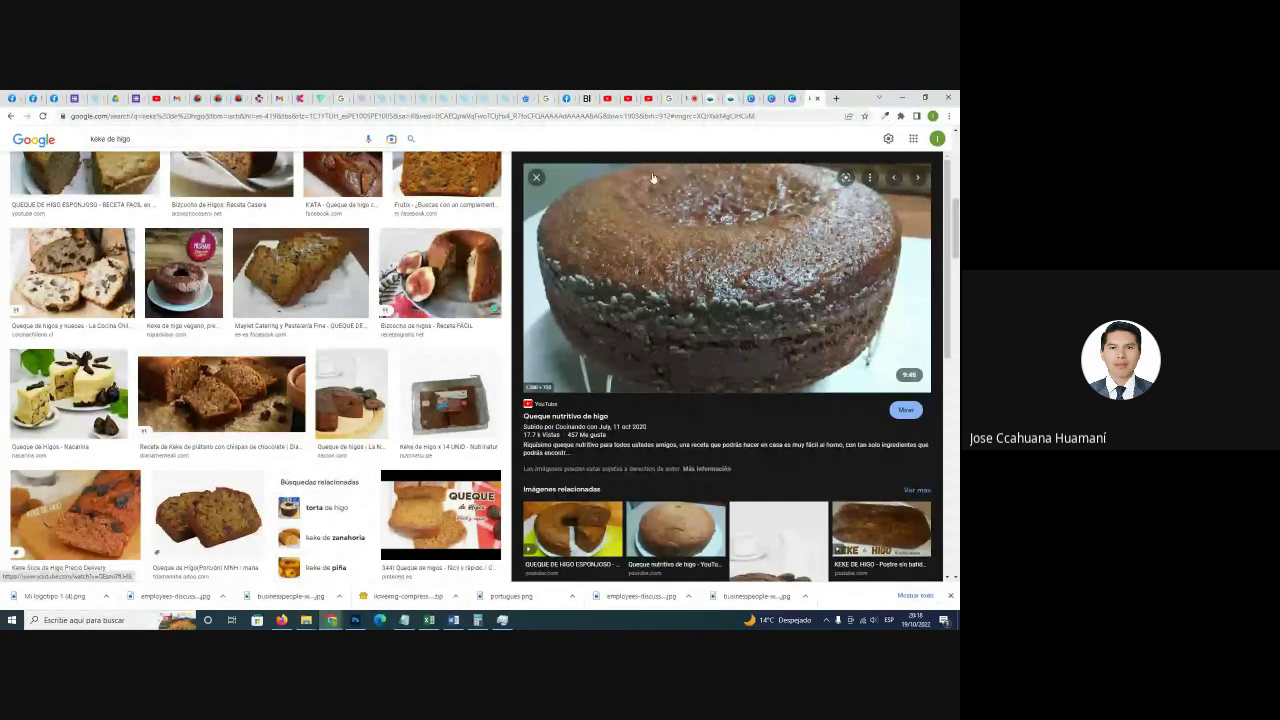
click(537, 178)
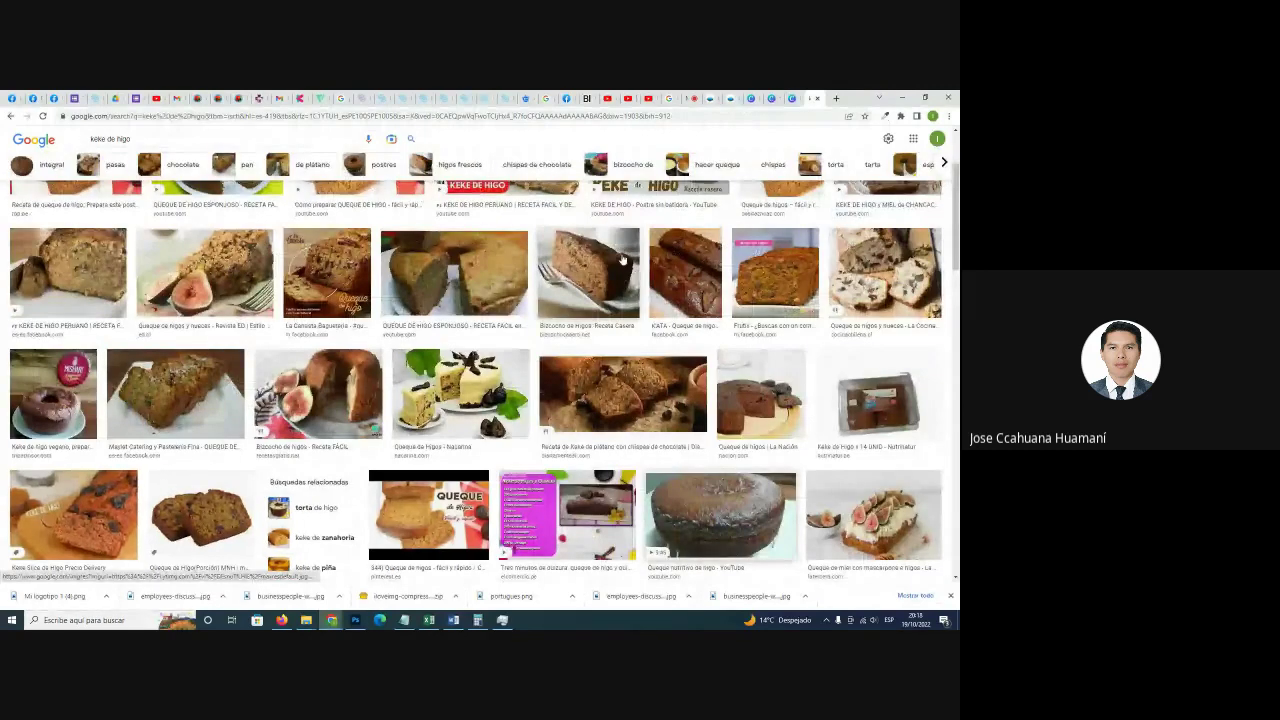
click(353, 405)
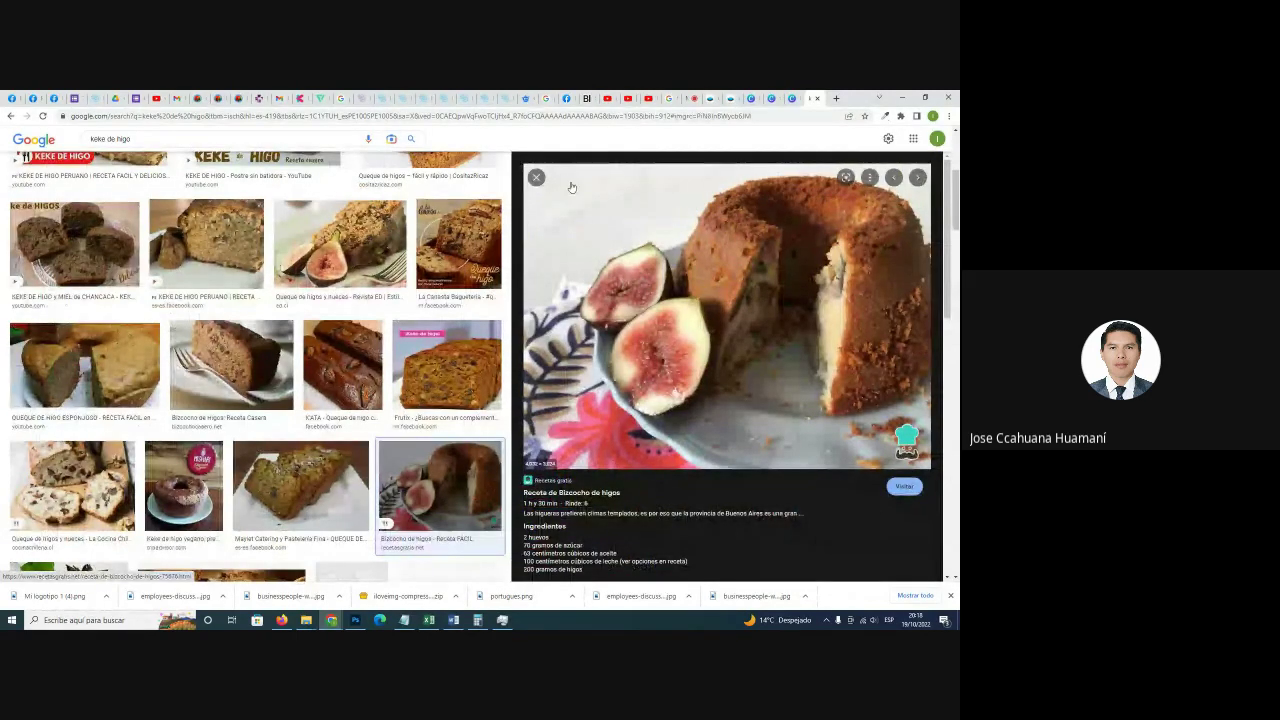
click(536, 177)
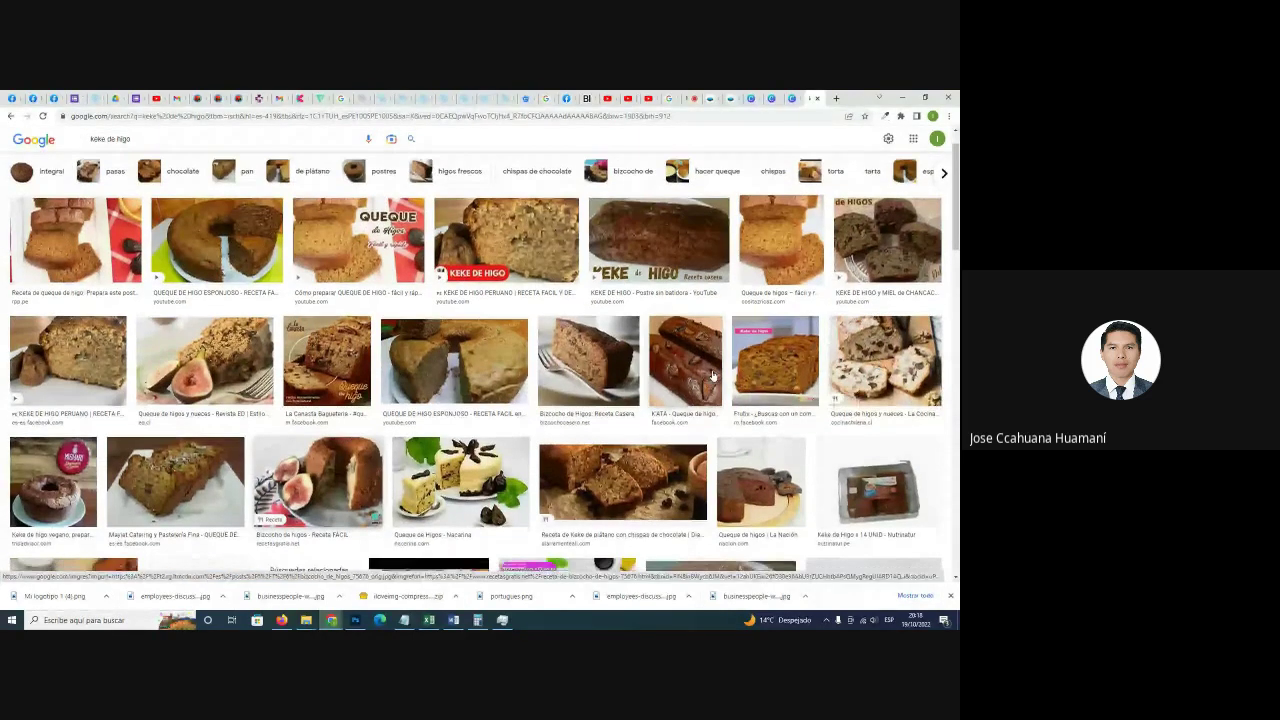
scroll(710, 418, down, 2)
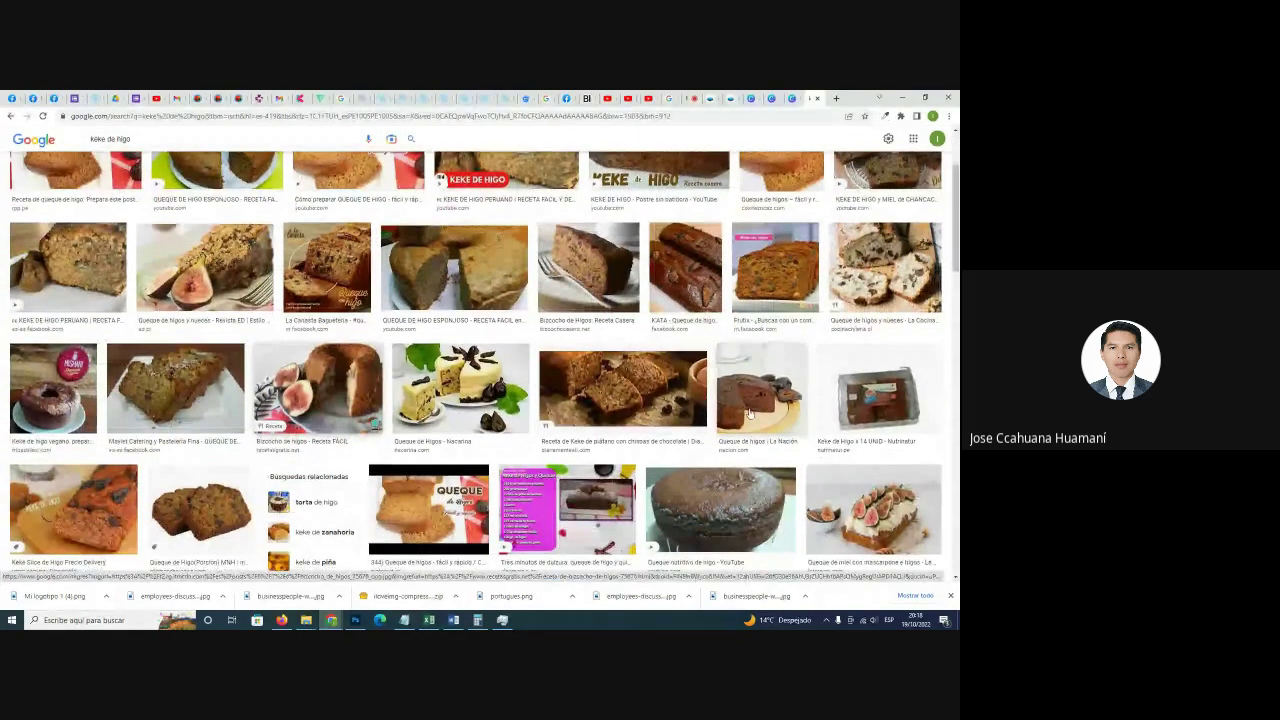
Save the "Queque de higos | La Nación" preview image to the Imágenes folder as "keke de higo".
click(758, 408)
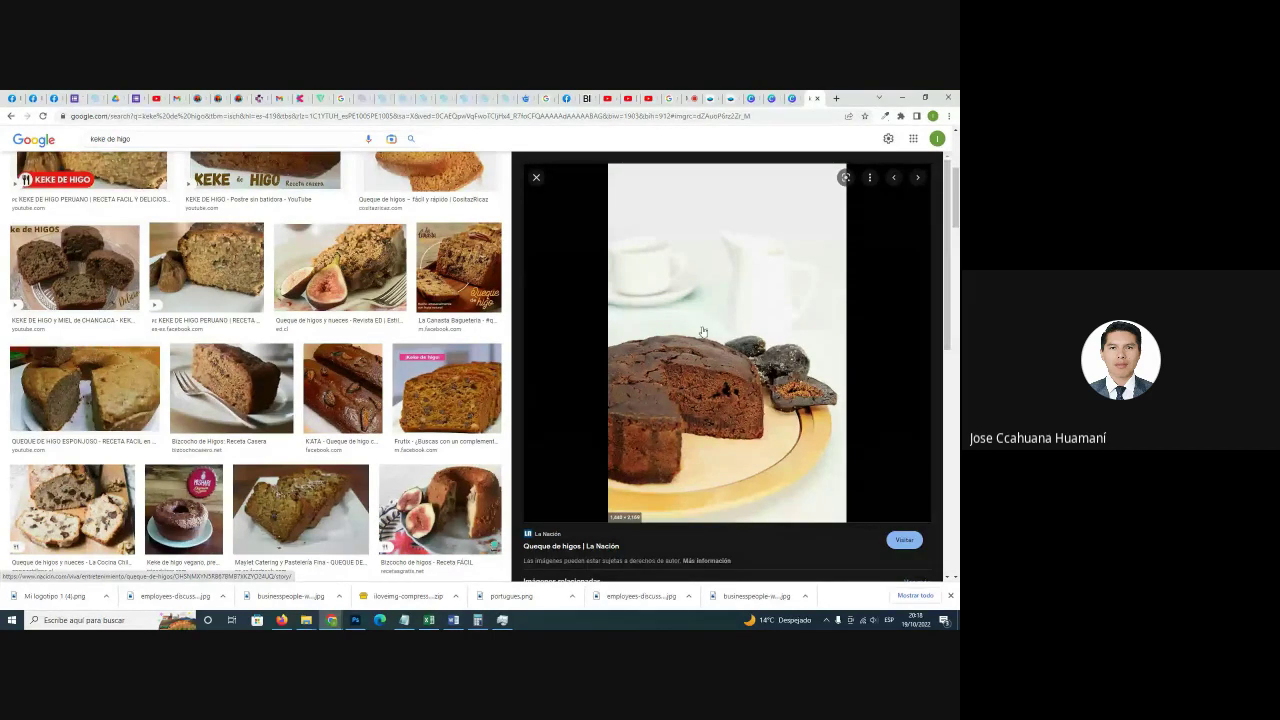
right_click(714, 282)
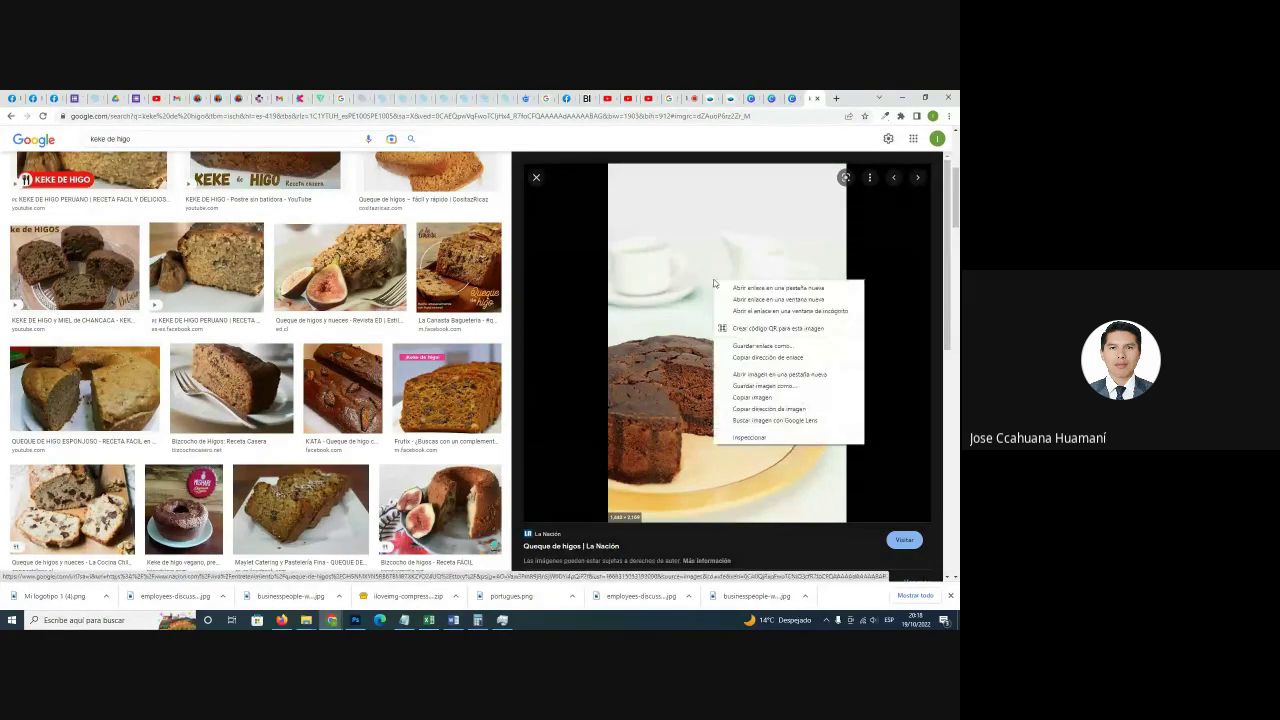
click(774, 391)
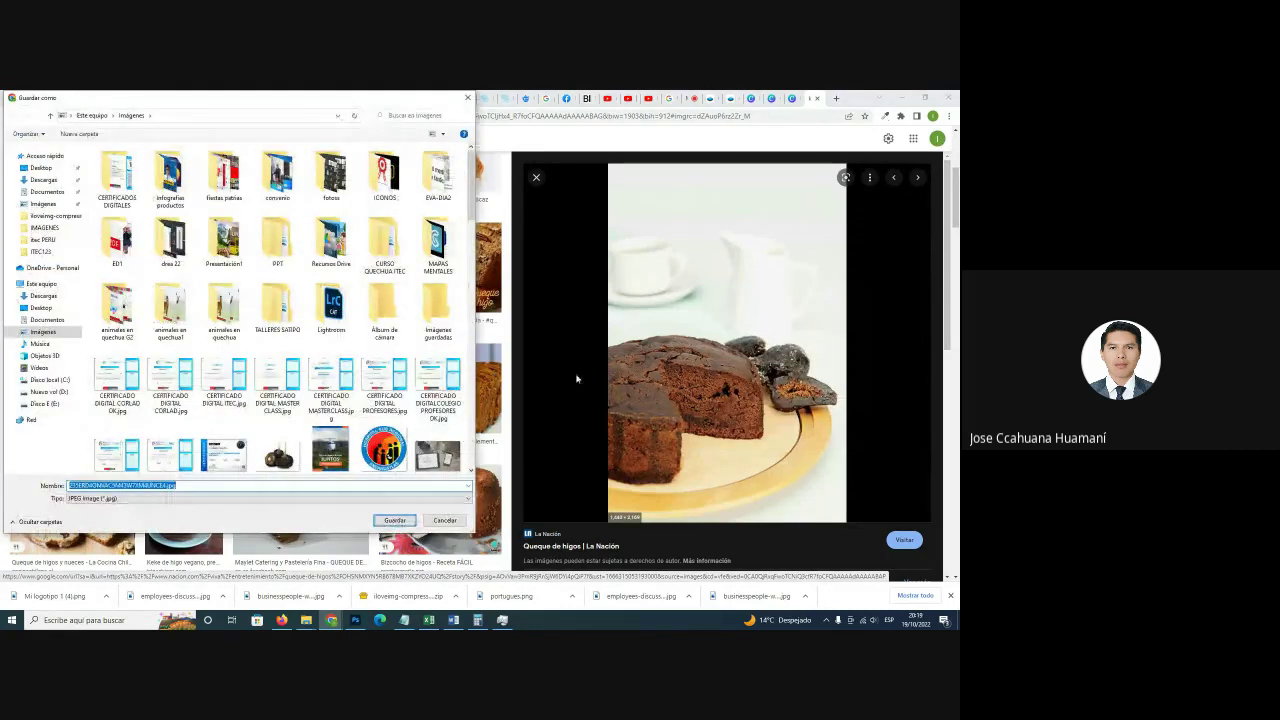
click(45, 332)
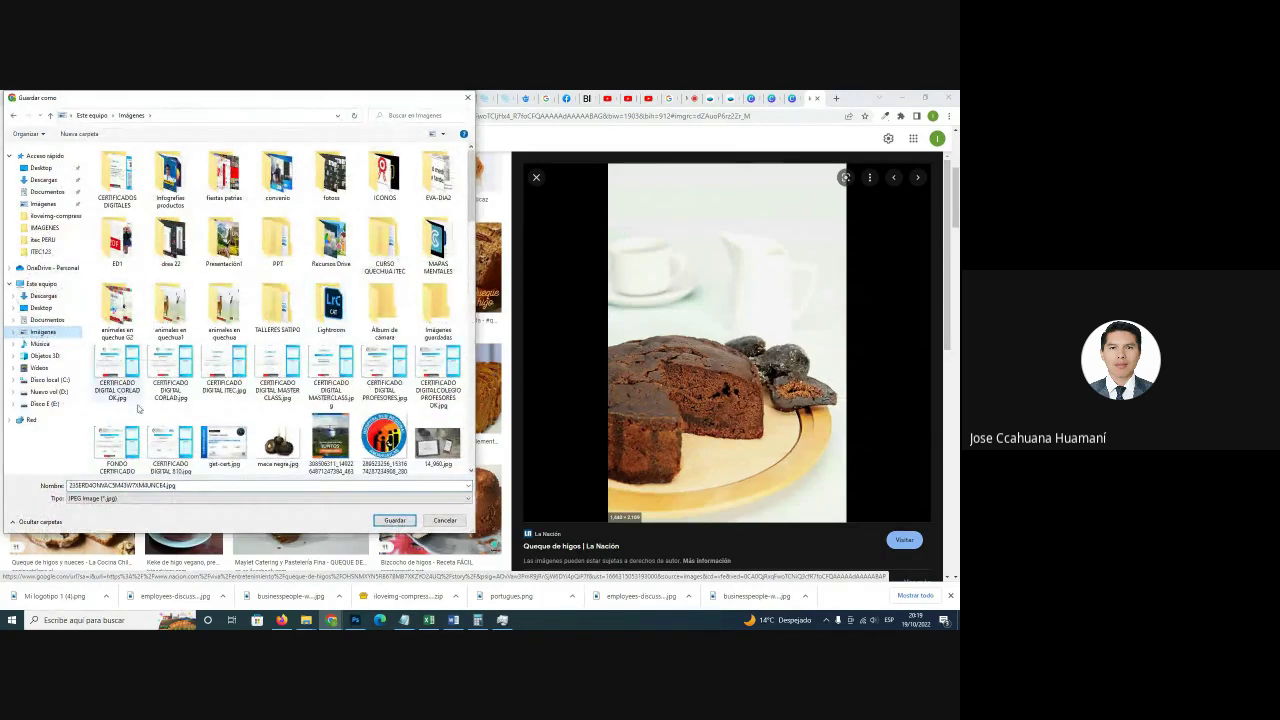
click(186, 485)
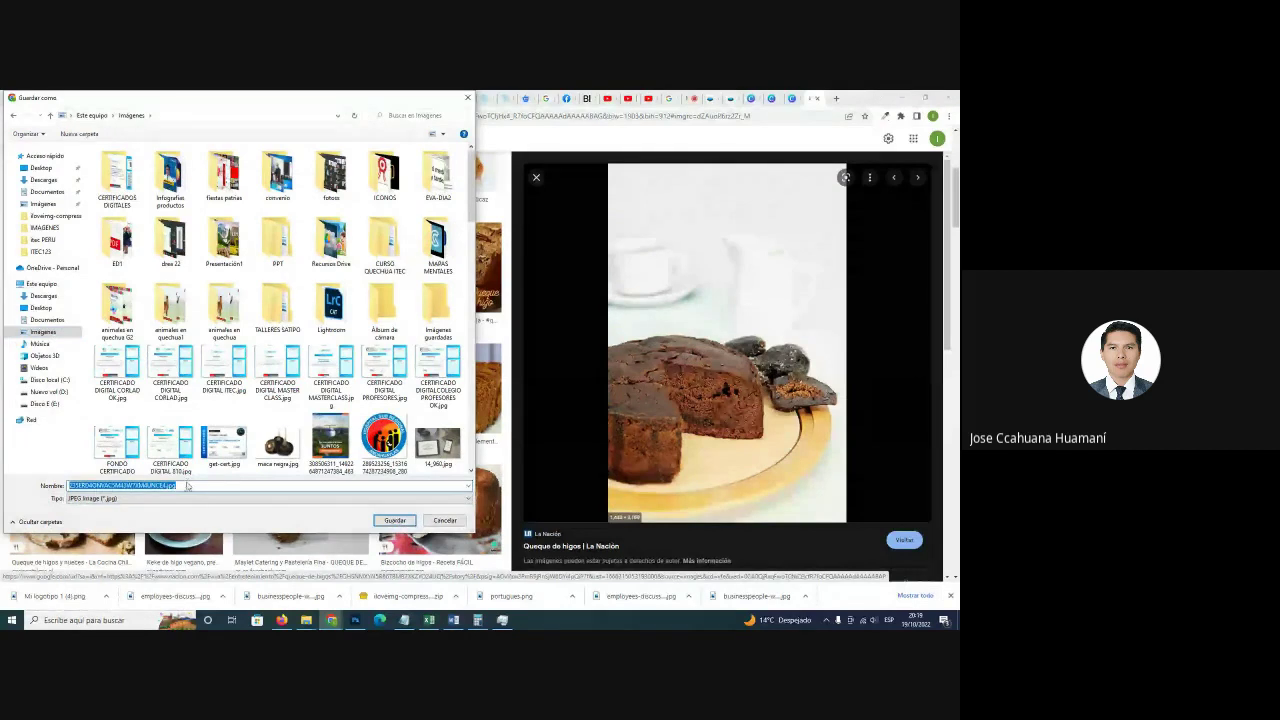
text(take de)
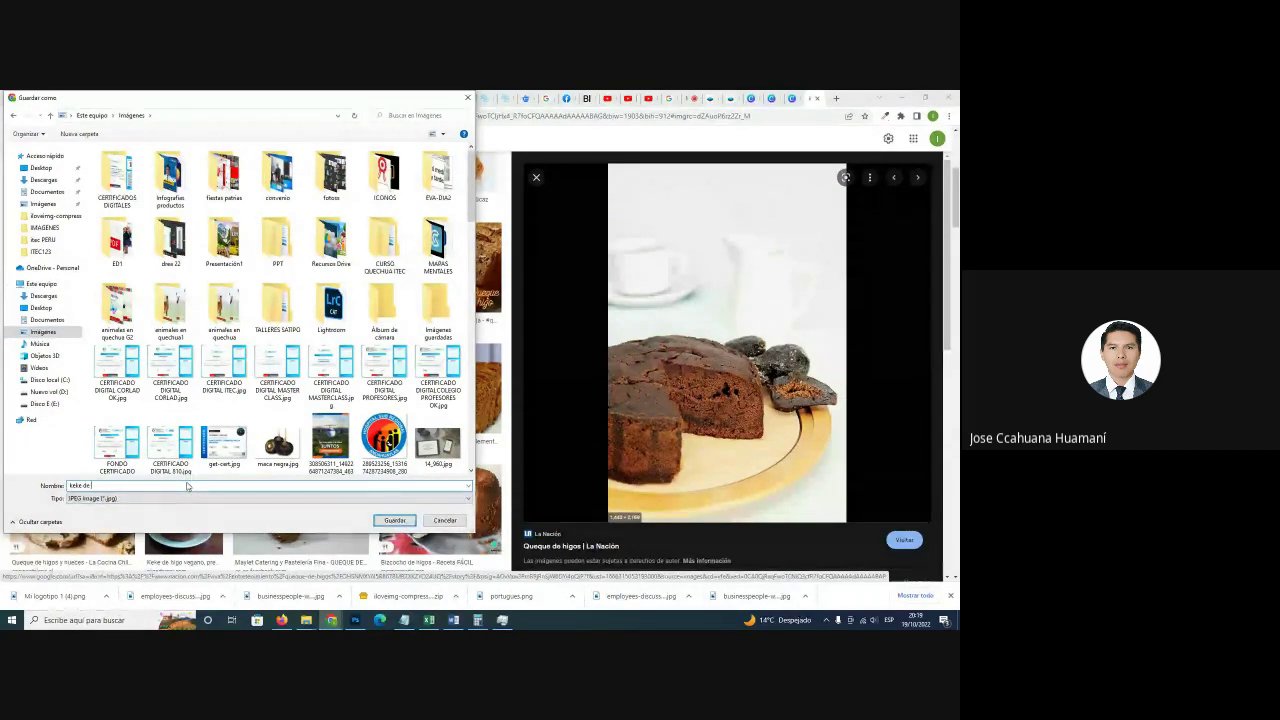
text(higo)
click(395, 520)
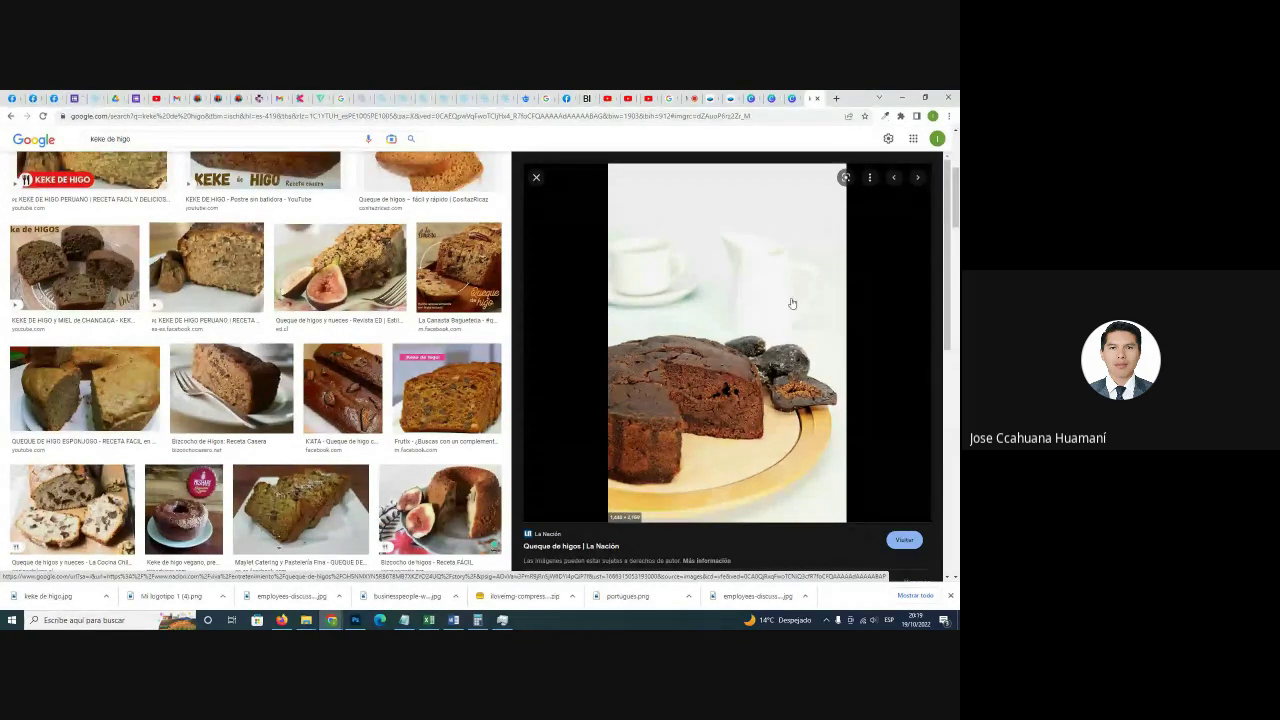
click(837, 98)
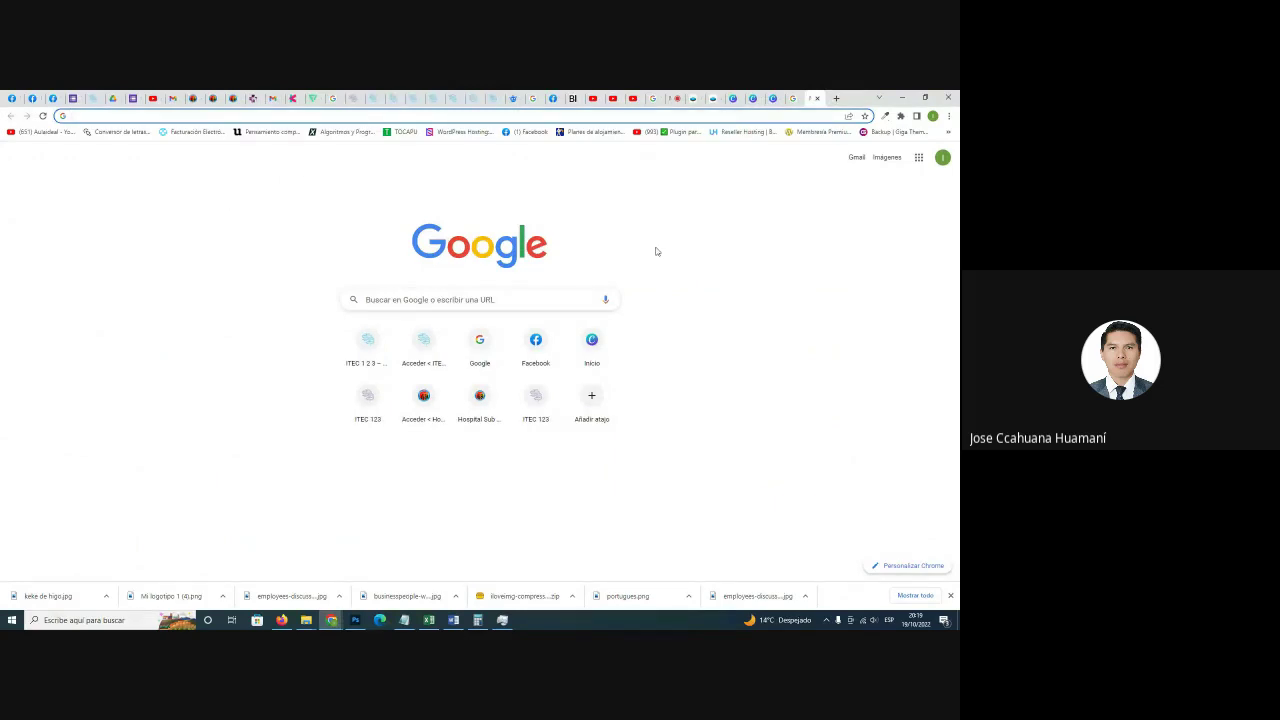
click(816, 98)
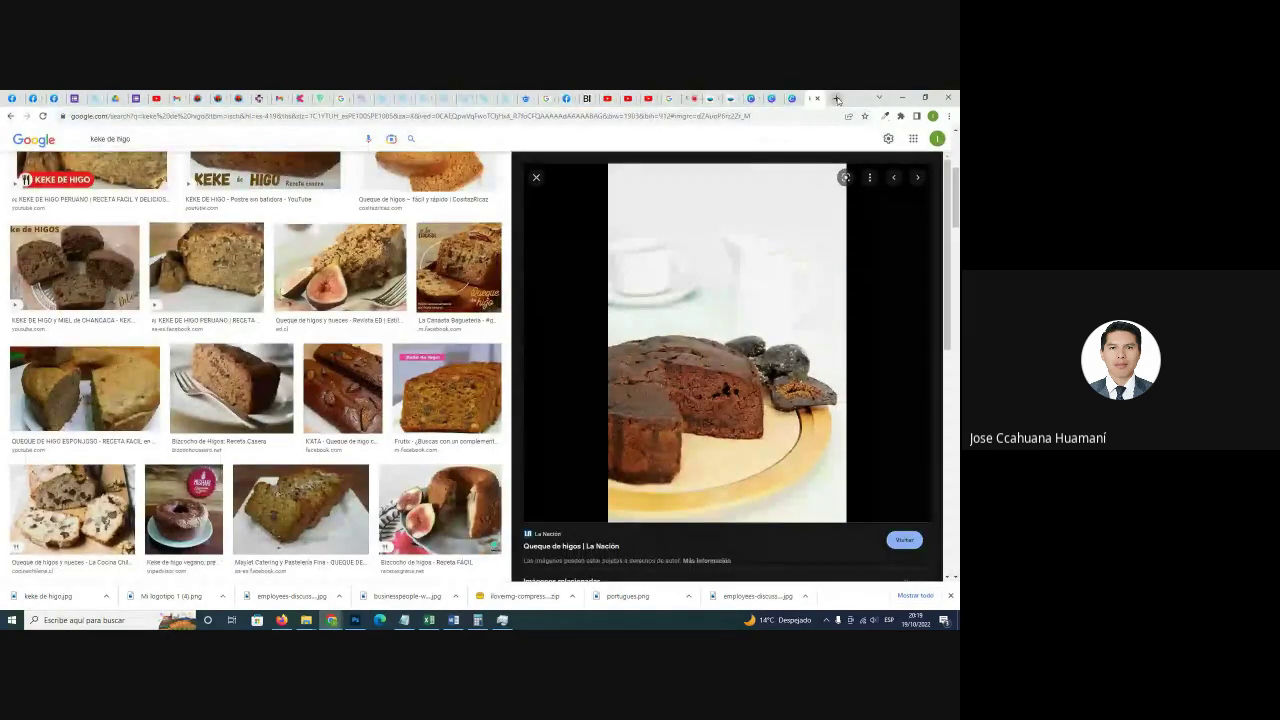
Enter the address removal.ai in a new browser tab.
click(838, 98)
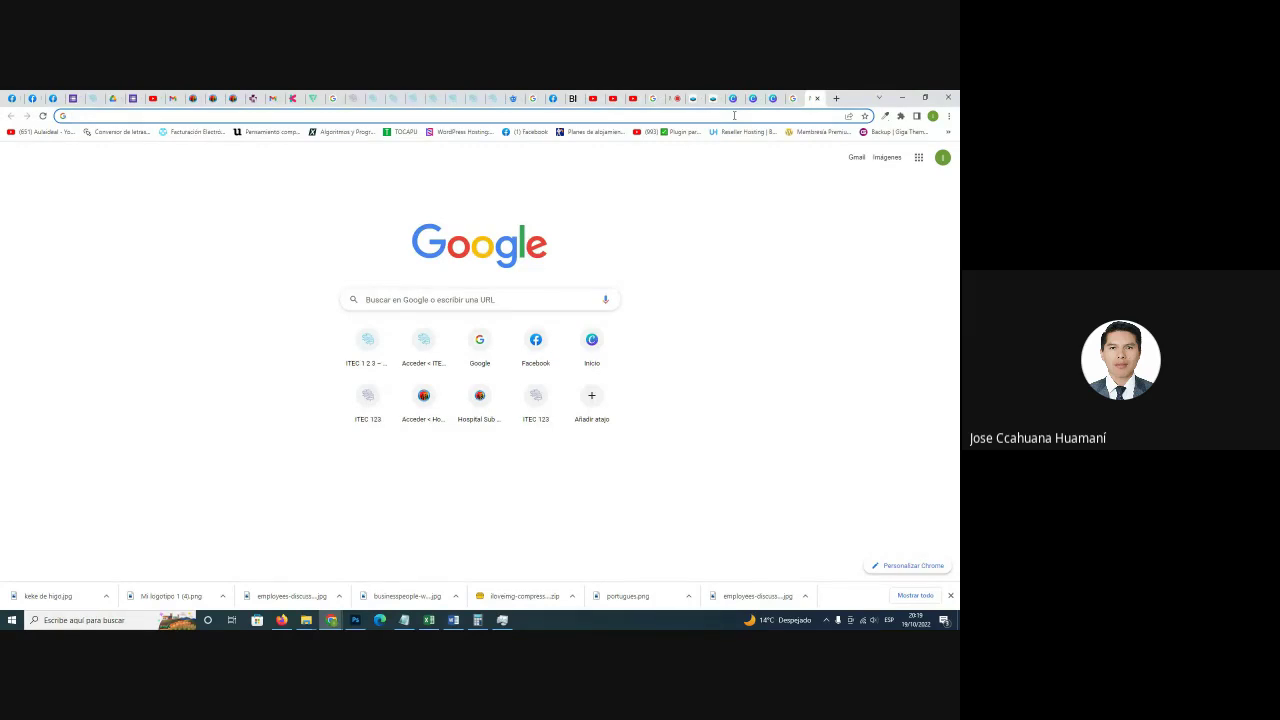
text(r)
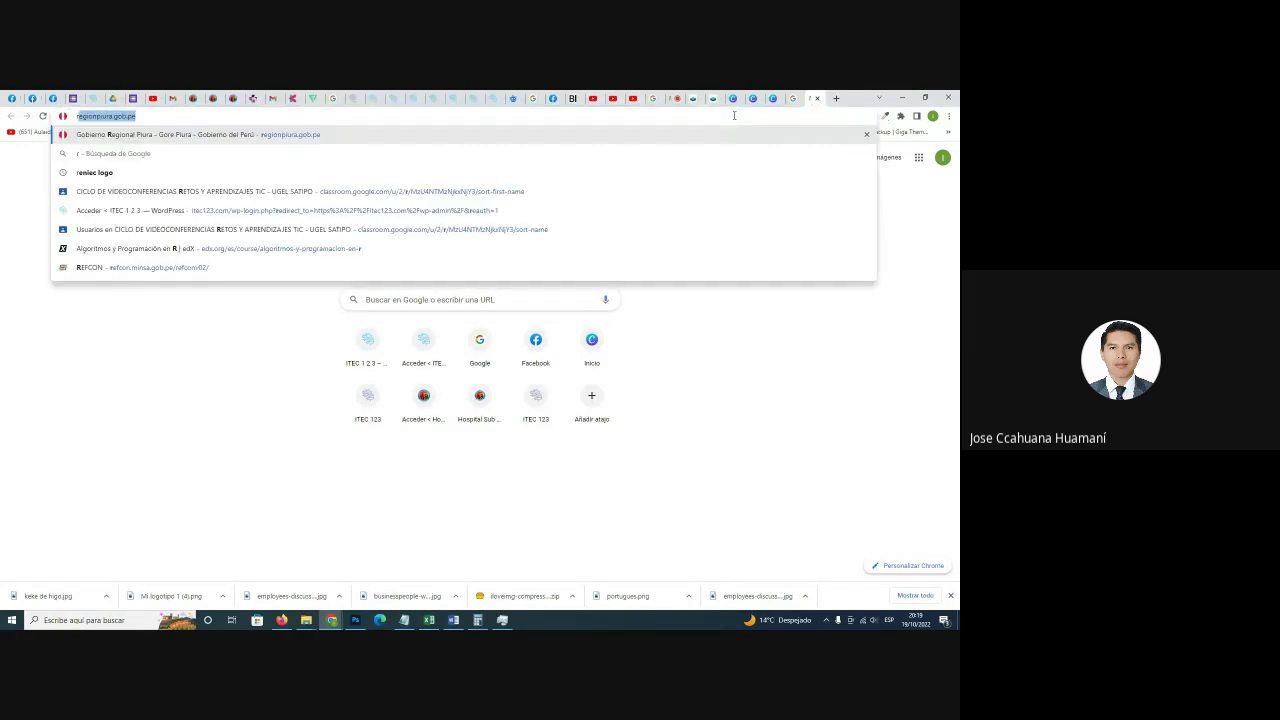
text(e)
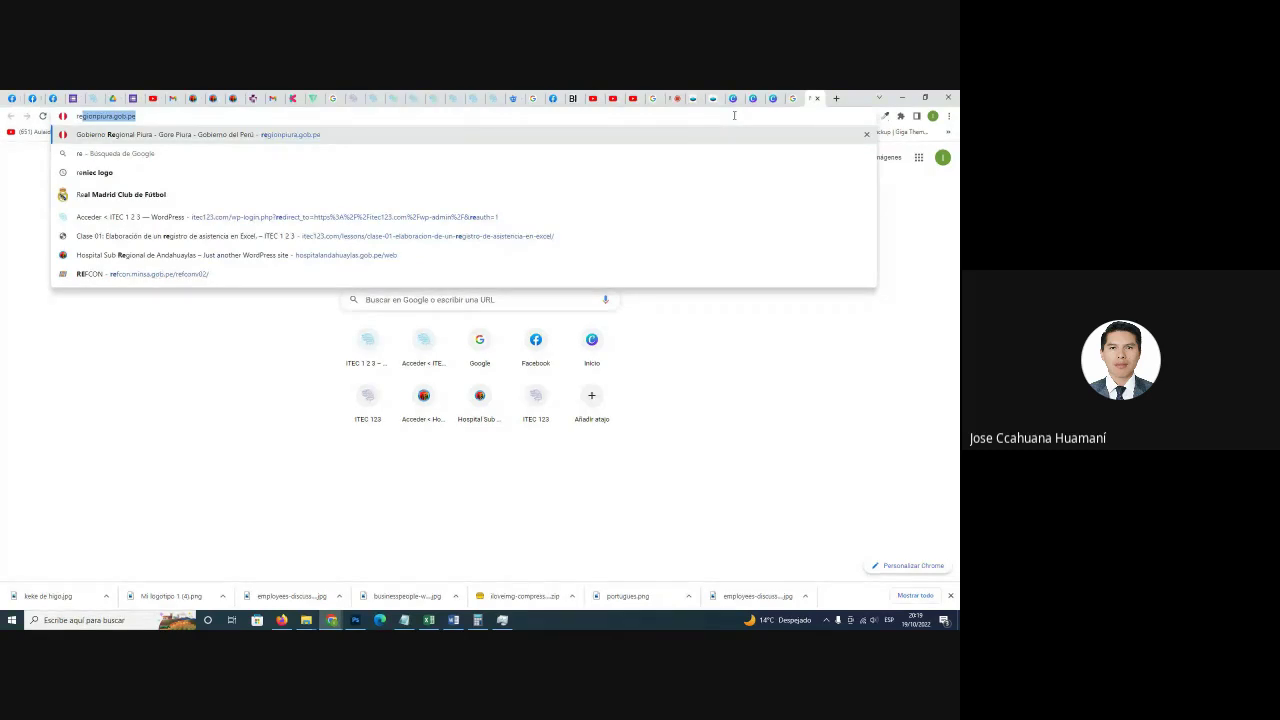
text(mova)
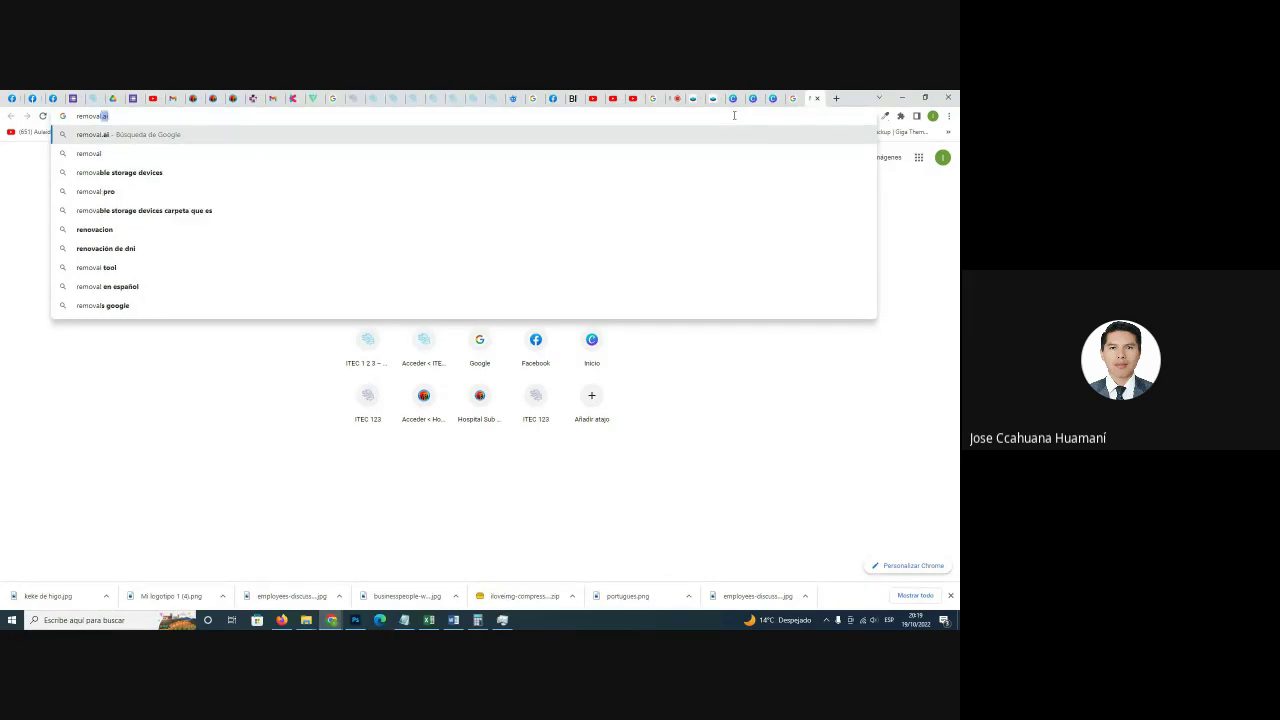
text(l.ai)
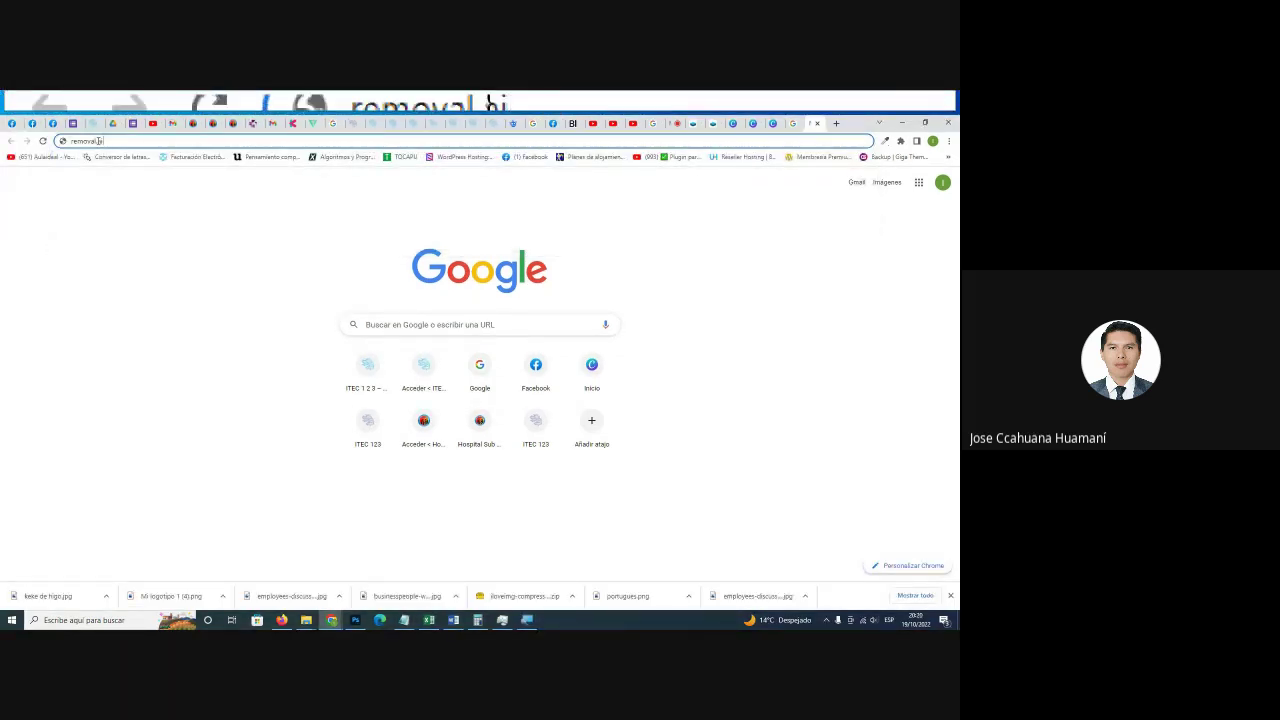
End the Microsoft screen magnifier (Ampliador de pantallas) in Task Manager and minimize its window.
key(ctrl+shift+Escape)
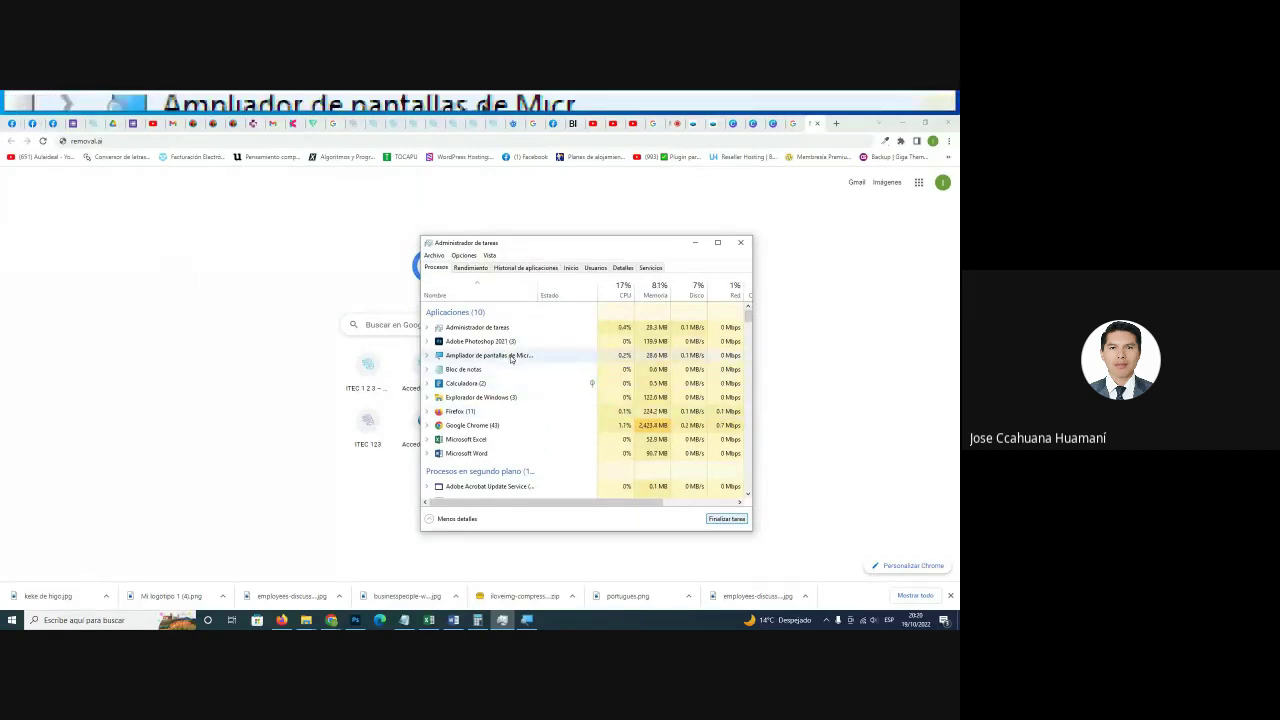
click(511, 358)
click(727, 518)
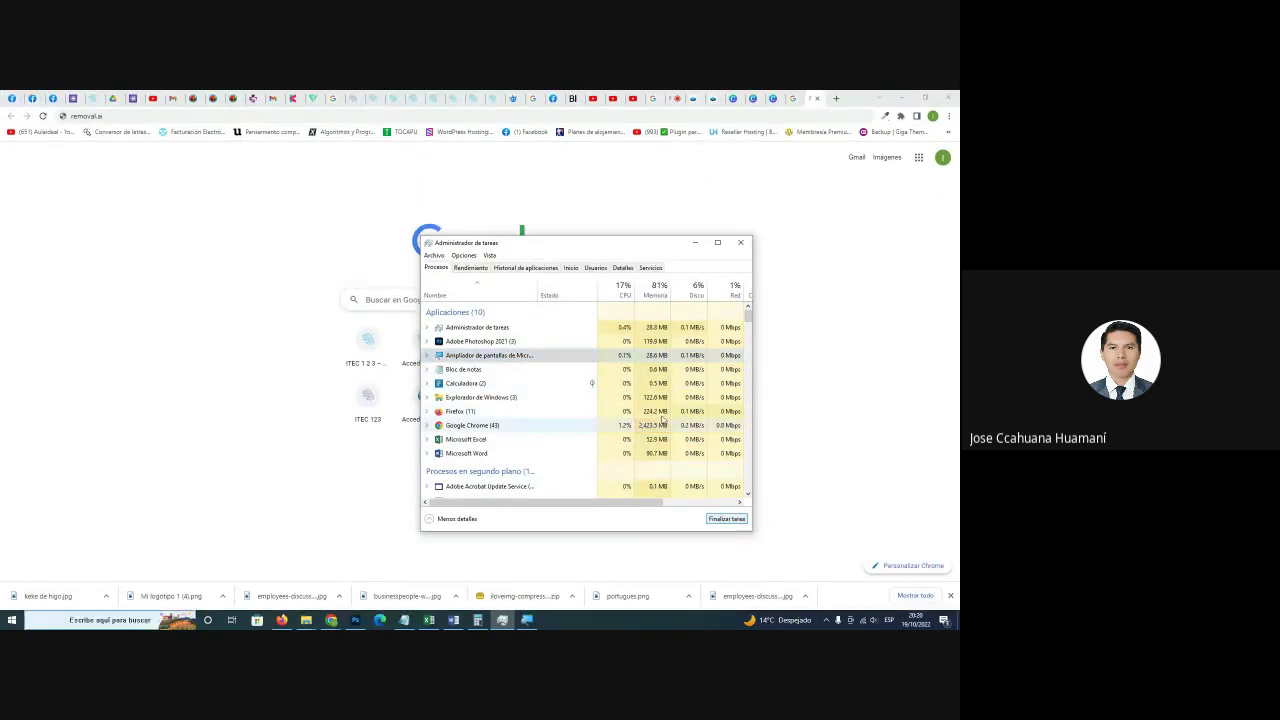
click(695, 243)
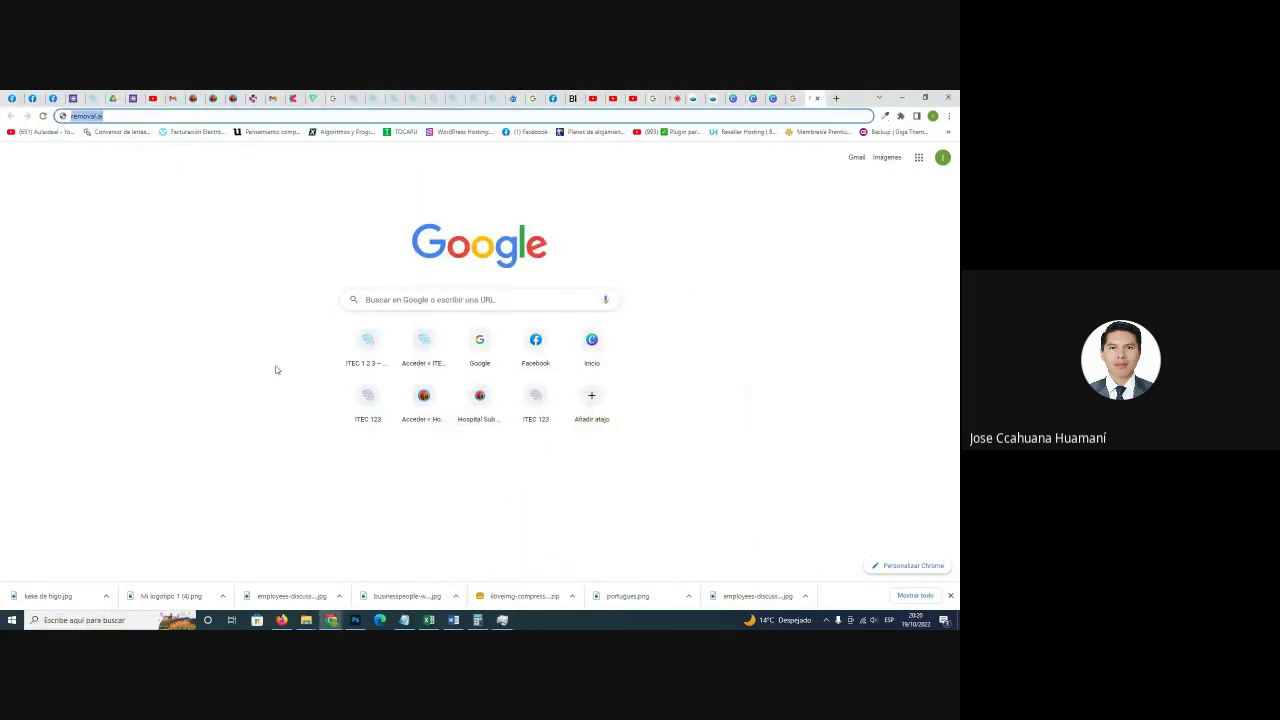
Load the removal.ai site and send its address to everyone in the Google Meet call chat.
key(Return)
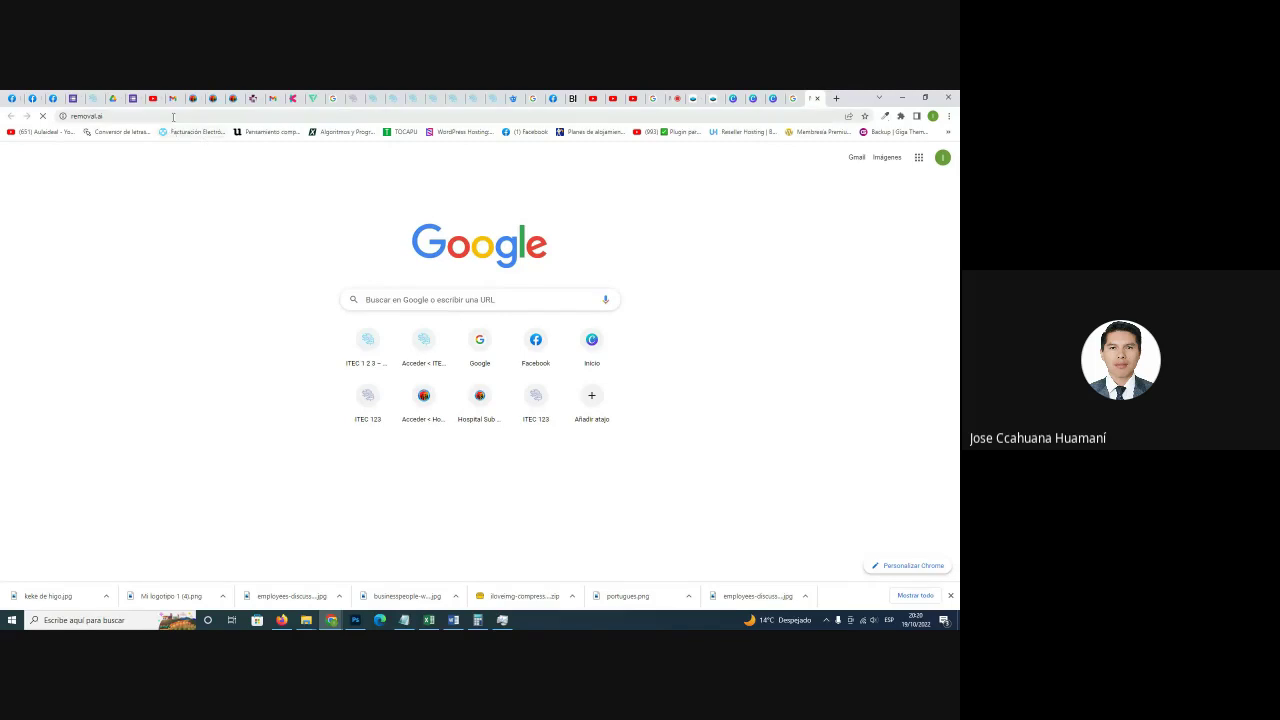
click(173, 116)
key(ctrl+c)
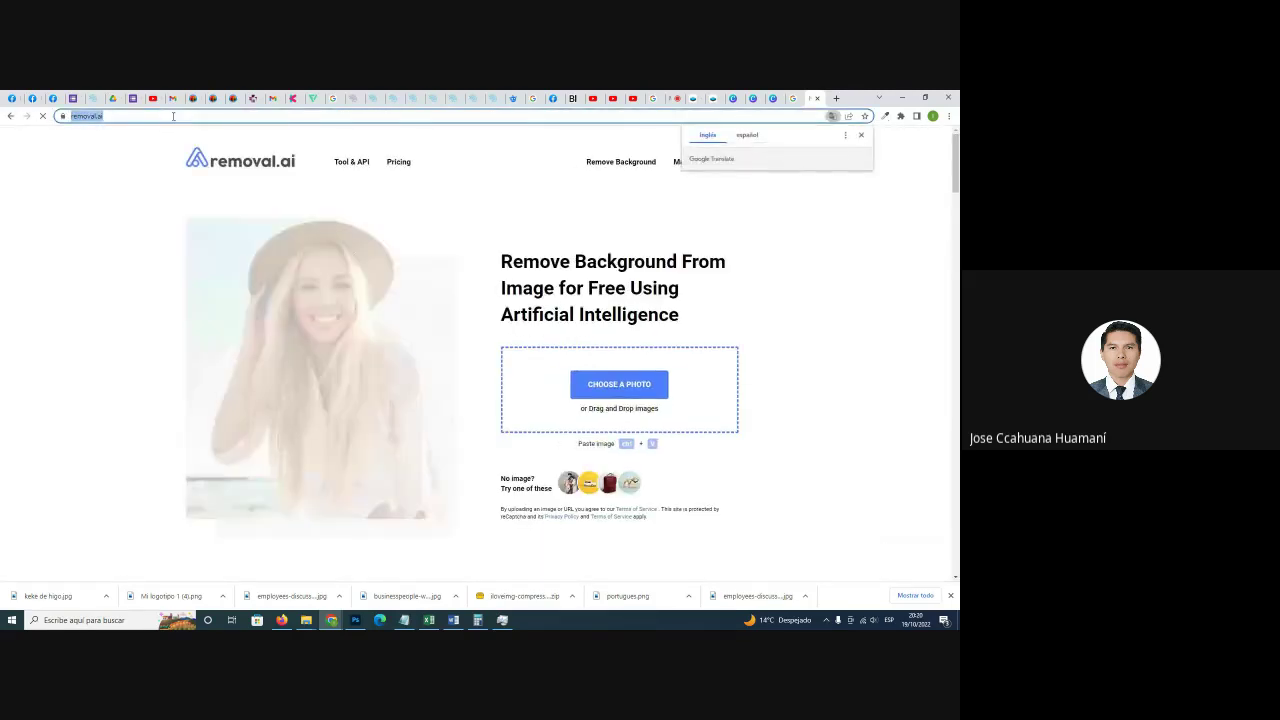
click(672, 98)
click(827, 517)
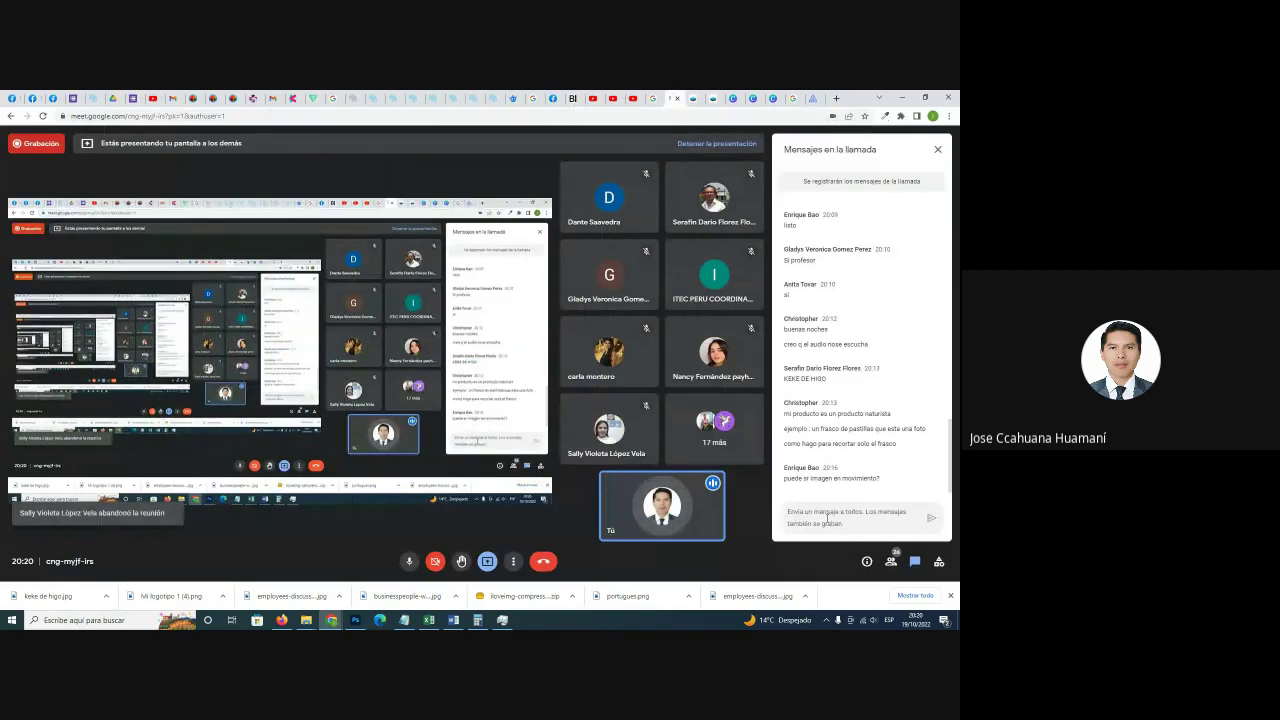
key(ctrl+v)
key(Return)
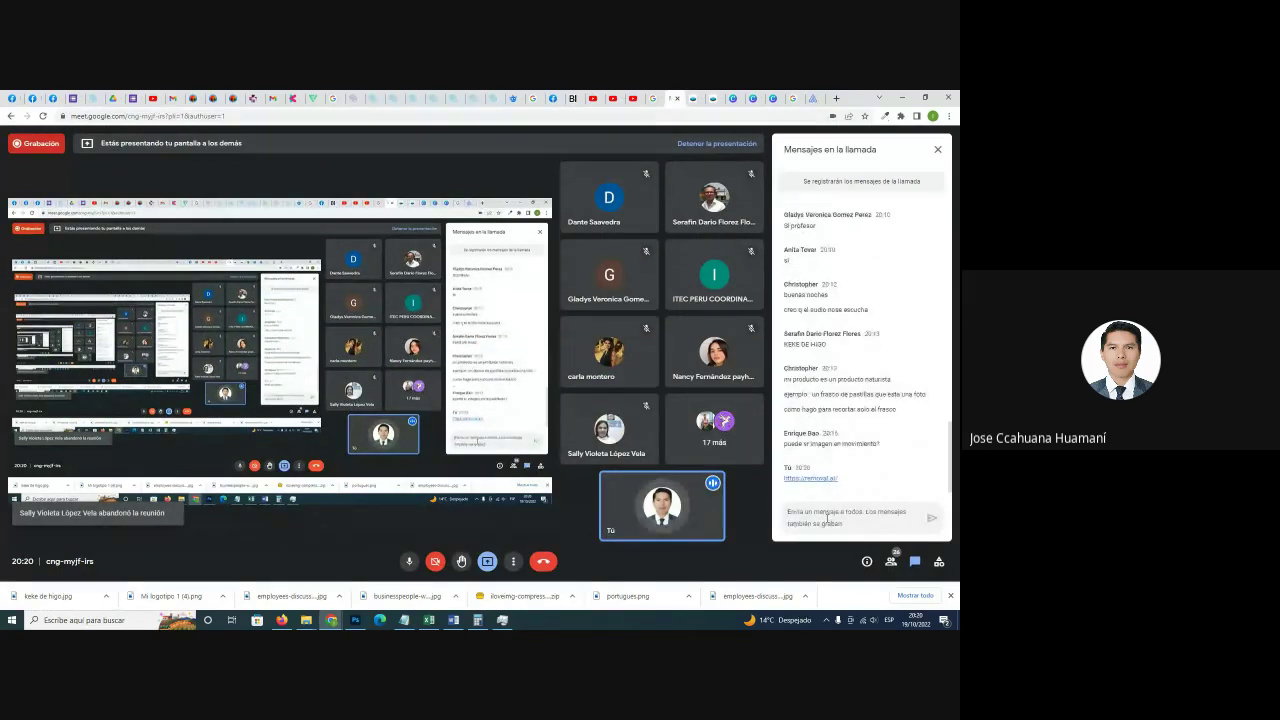
Remove the background of "keke de higo.jpg" from the Imágenes folder on removal.ai and download the preview-size result.
click(812, 98)
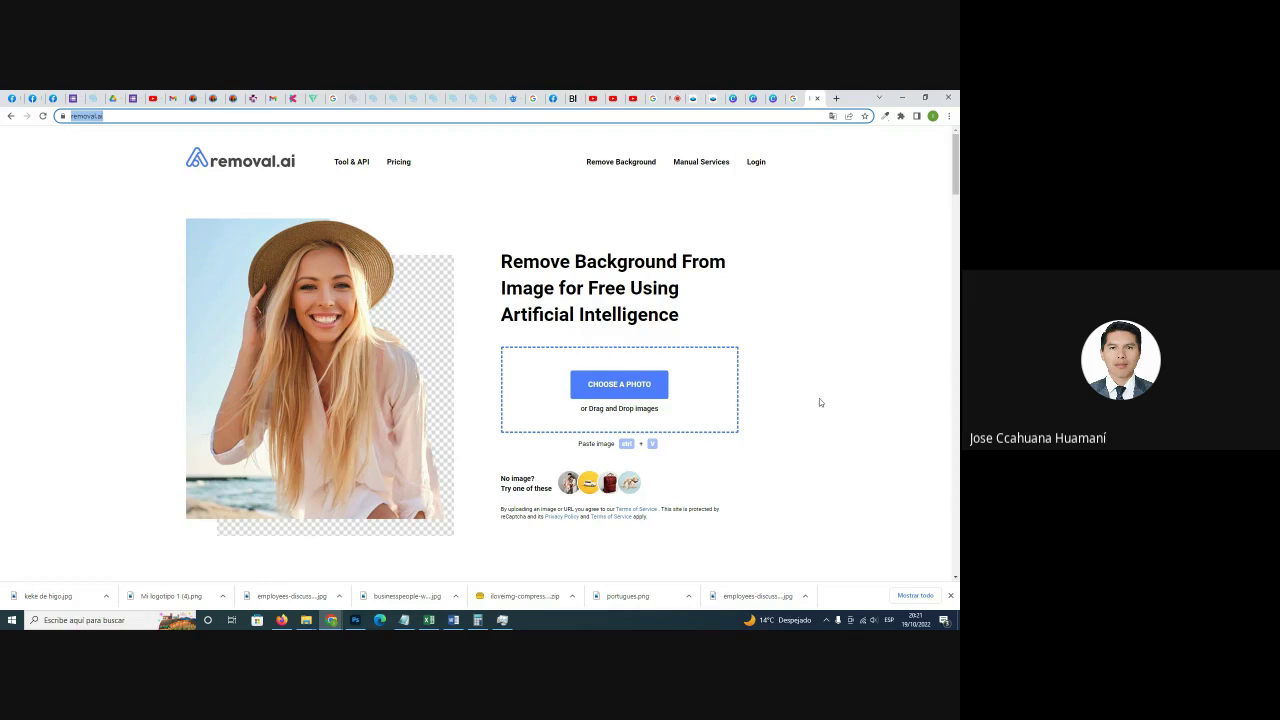
click(621, 390)
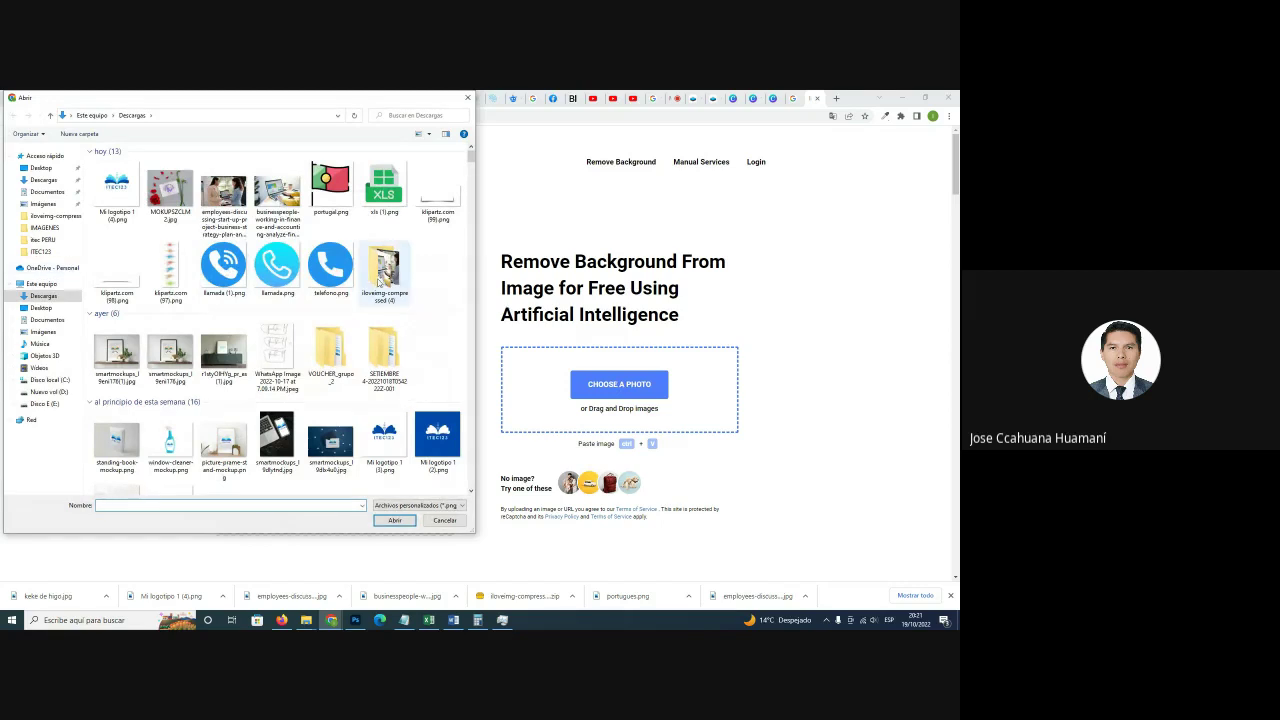
click(46, 332)
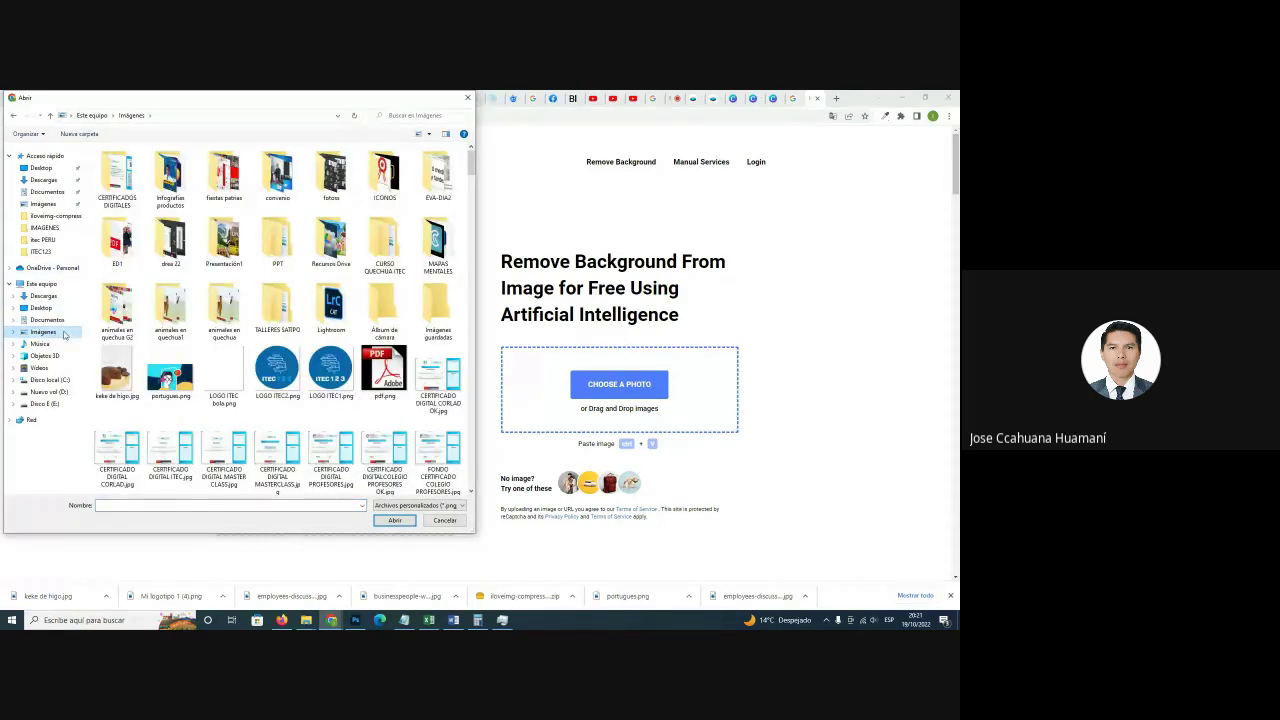
click(125, 385)
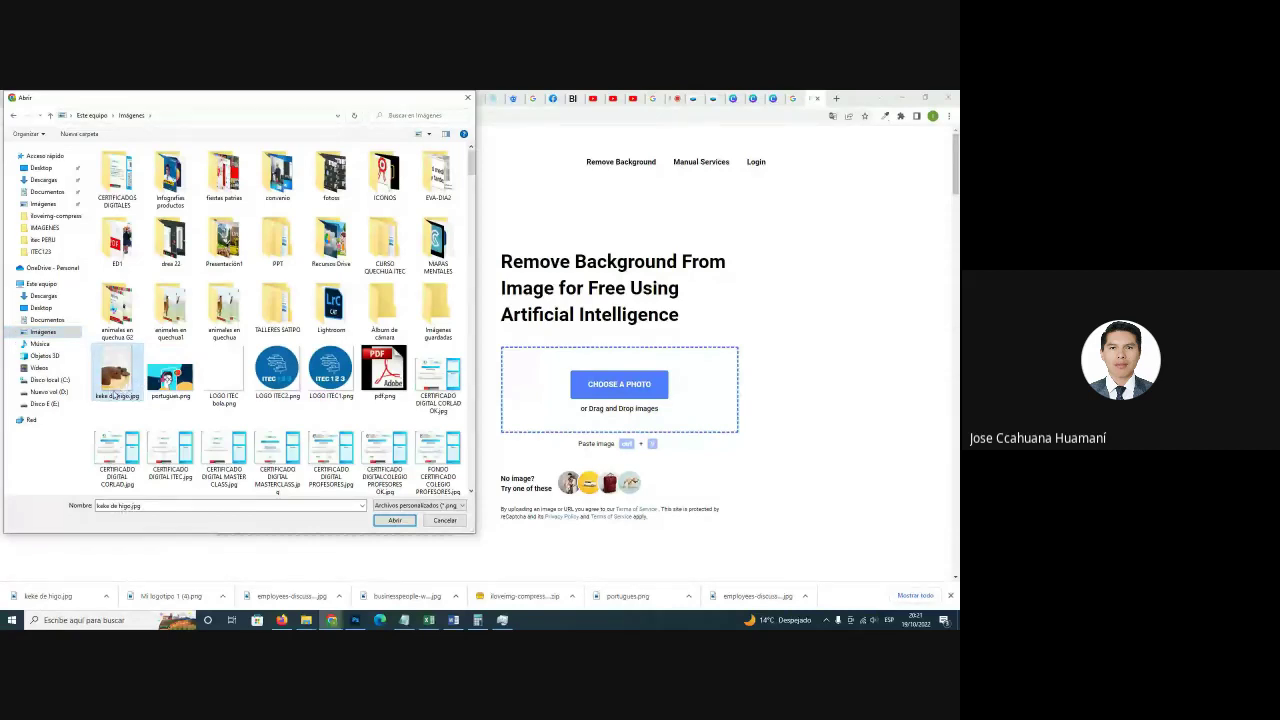
click(396, 521)
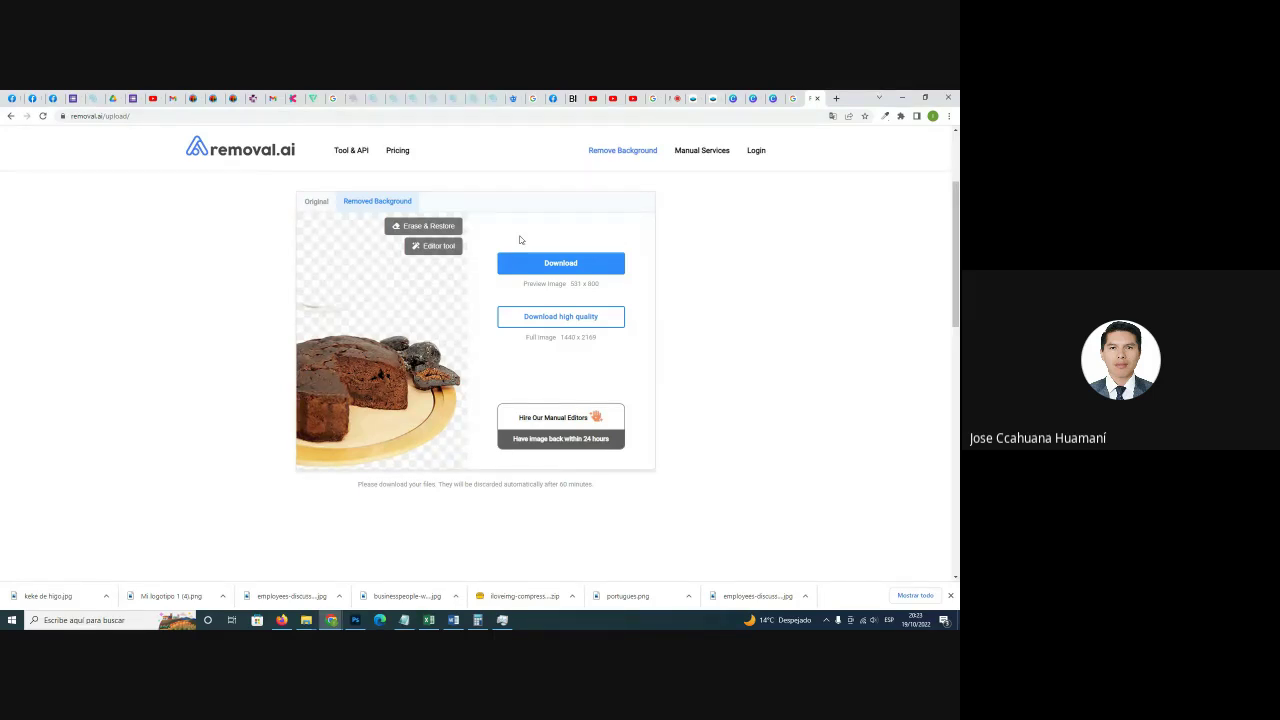
click(576, 264)
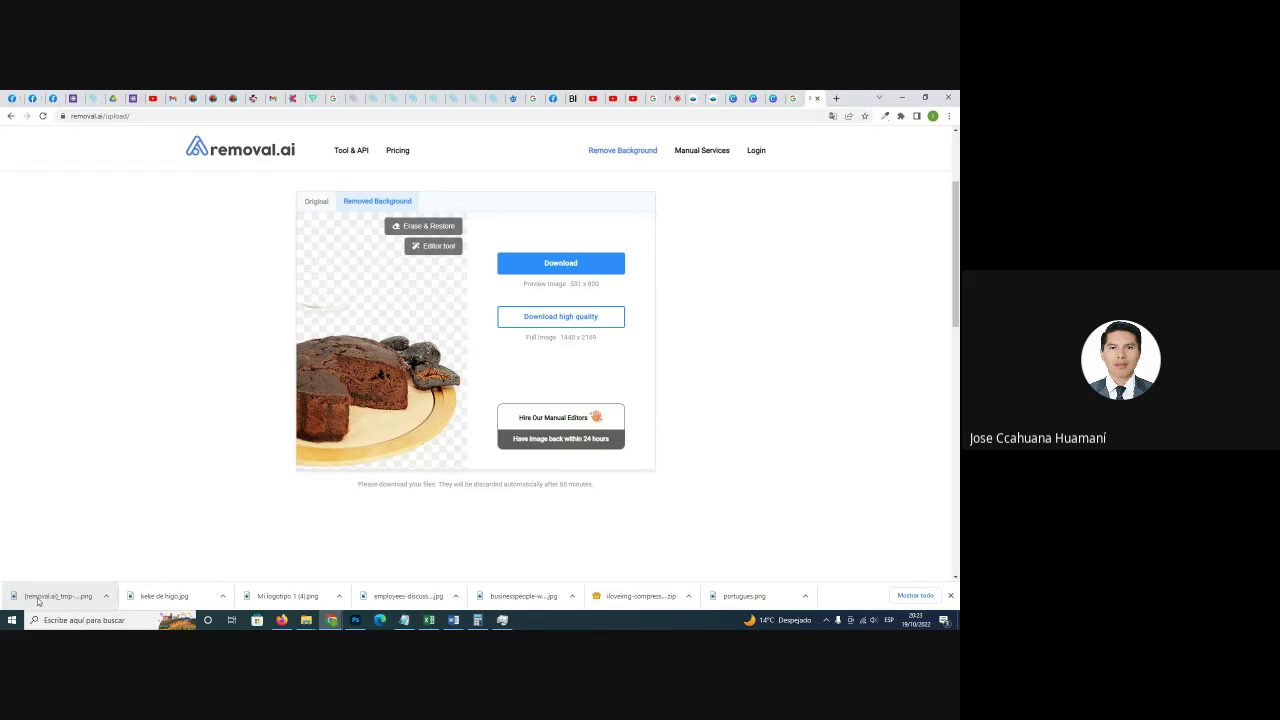
Back in the Canva fotomontaje1 design, shrink the packaged cake, move it to the table's right side, and nudge the coffee cup left.
click(760, 99)
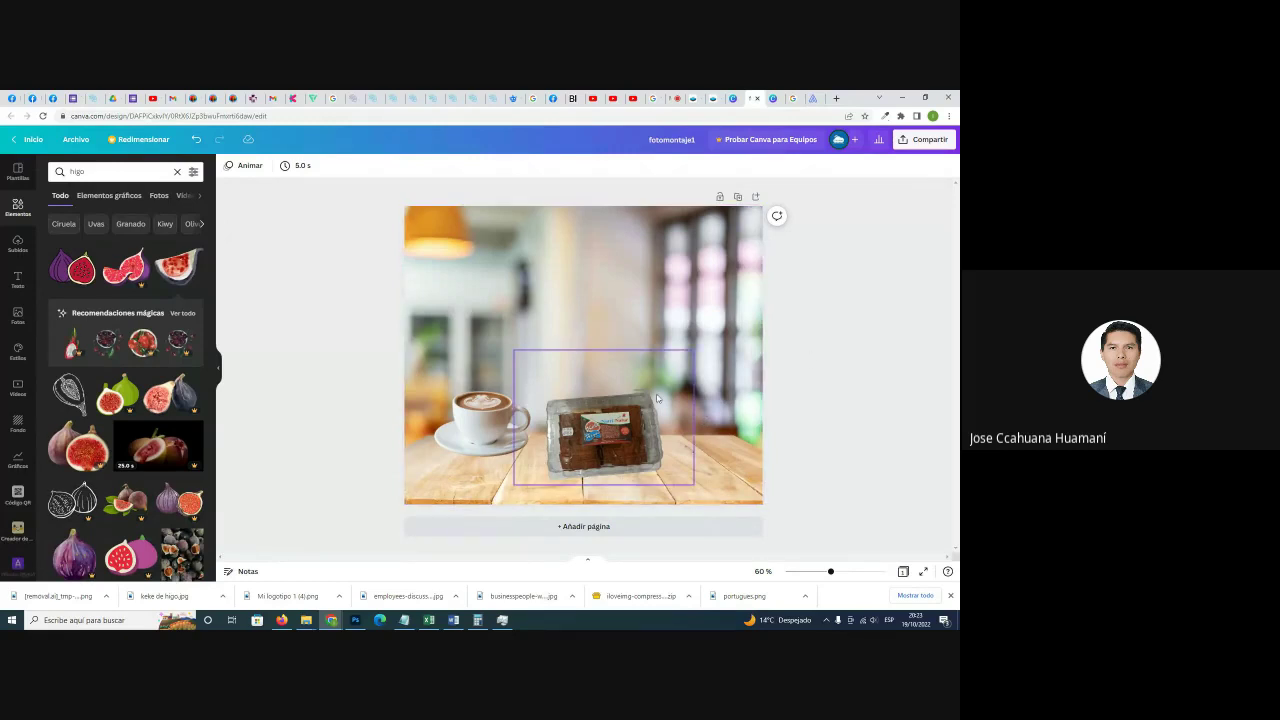
click(628, 414)
drag(628, 414, 652, 352)
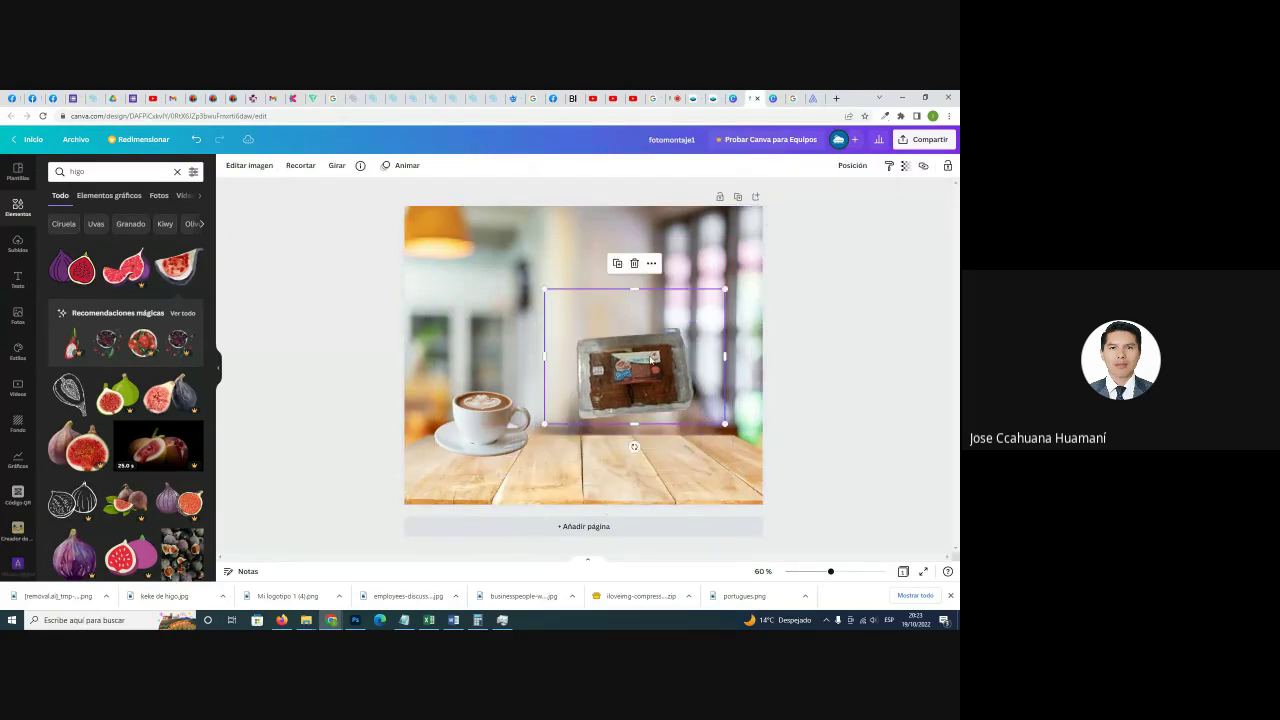
drag(722, 288, 654, 340)
drag(605, 380, 673, 445)
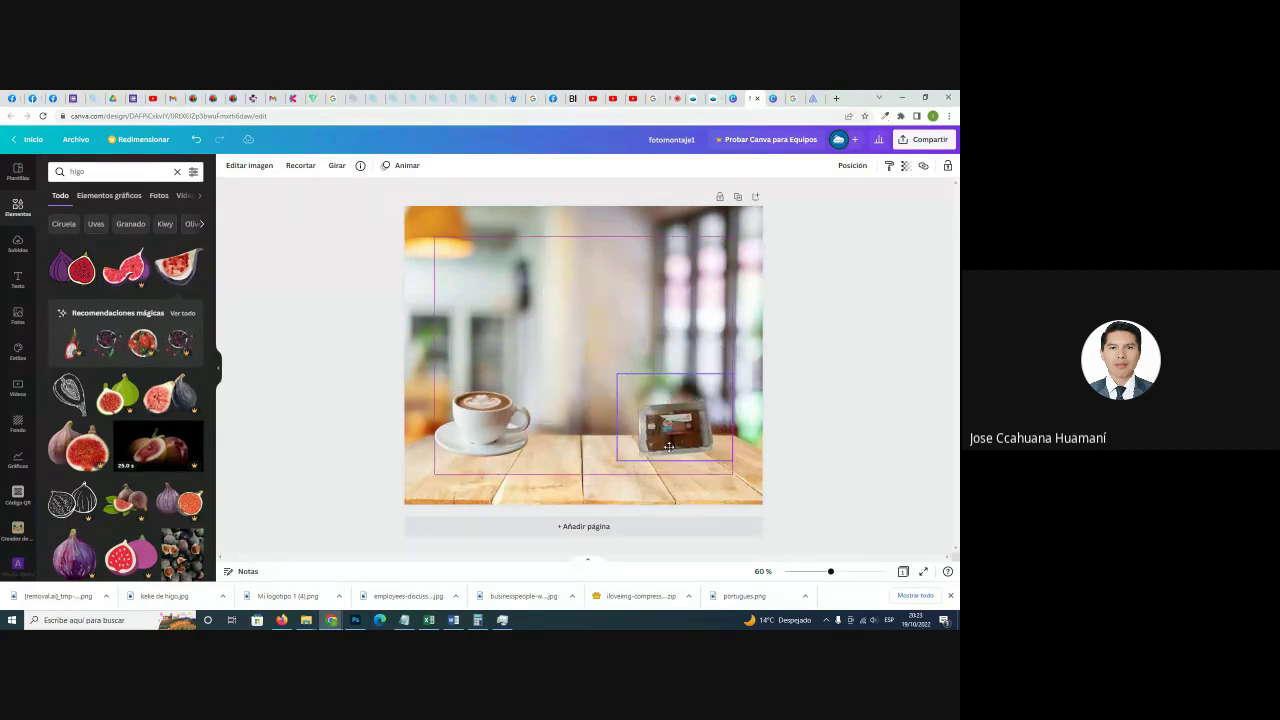
click(608, 421)
drag(490, 425, 484, 427)
click(600, 439)
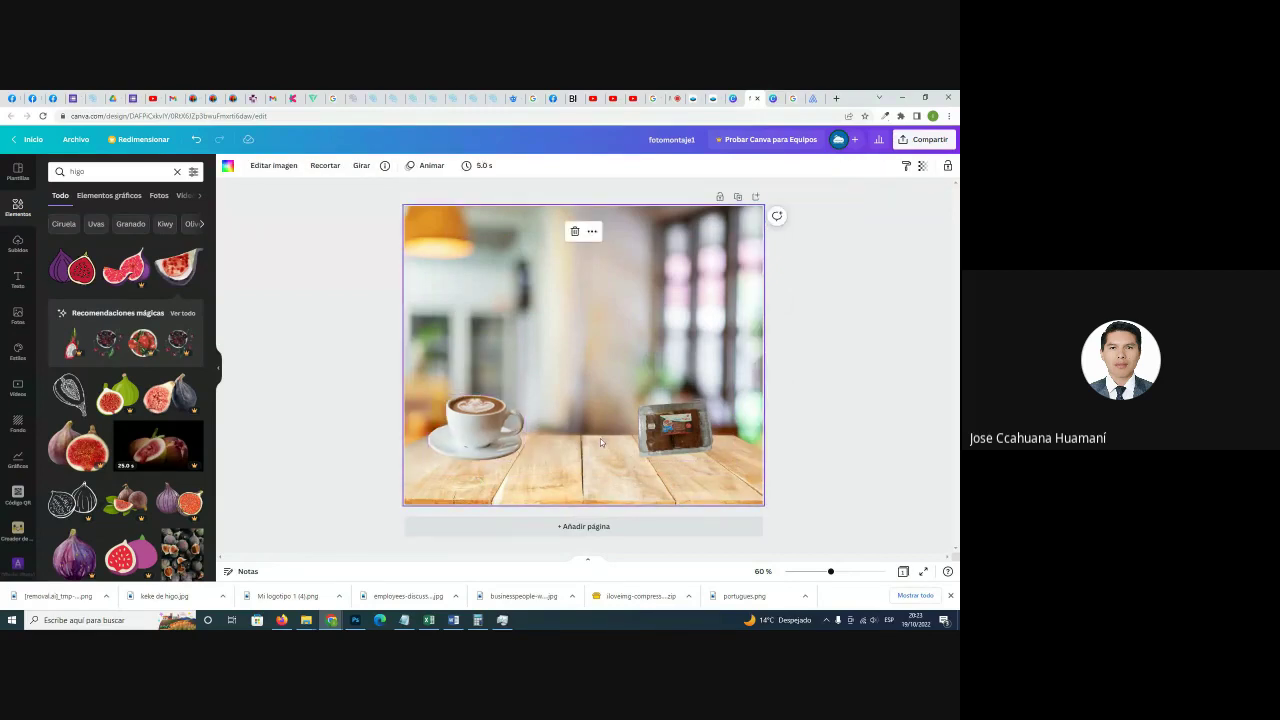
click(309, 343)
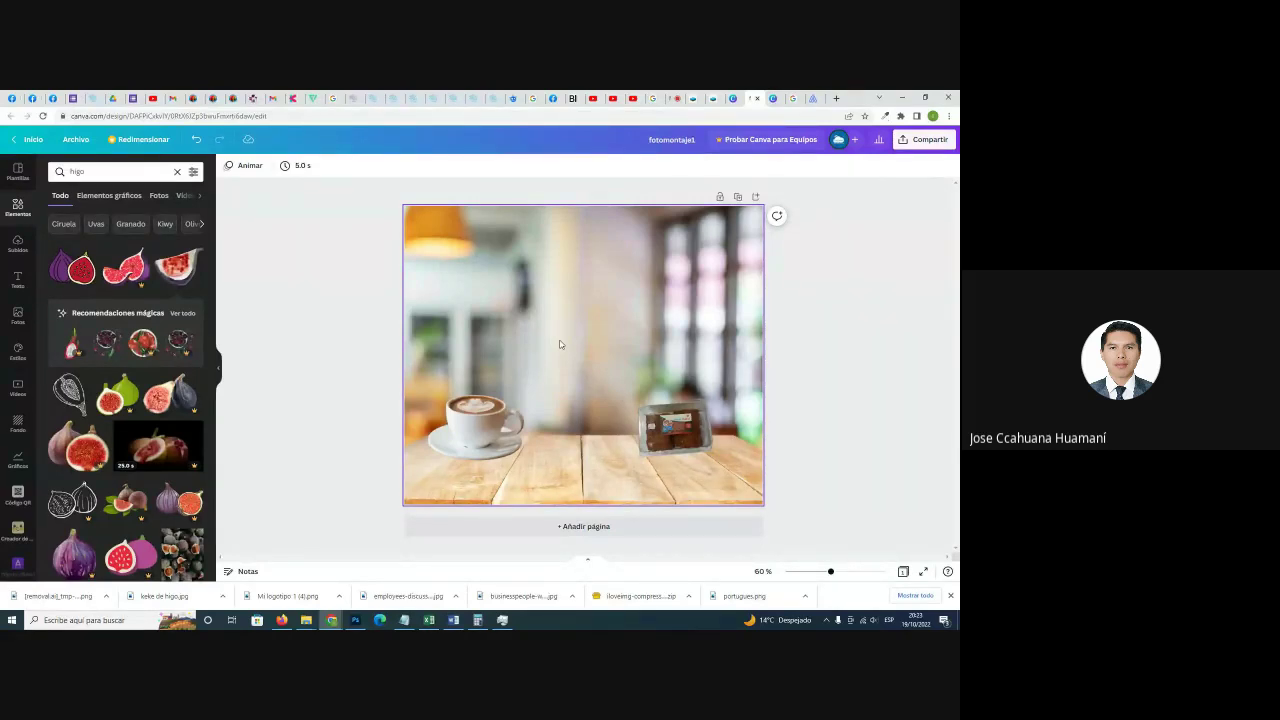
Upload the background-free [removal.ai]_tmp PNG of the cake from the Descargas folder to the Canva uploads.
click(19, 250)
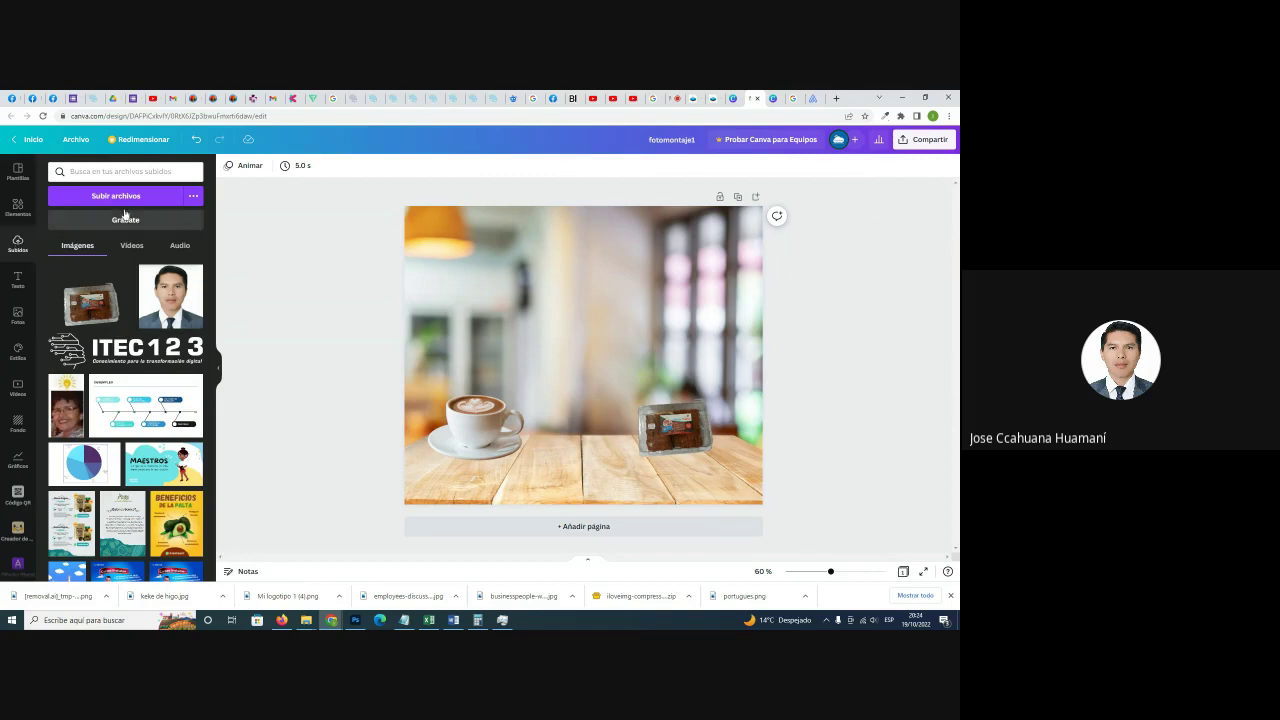
click(142, 203)
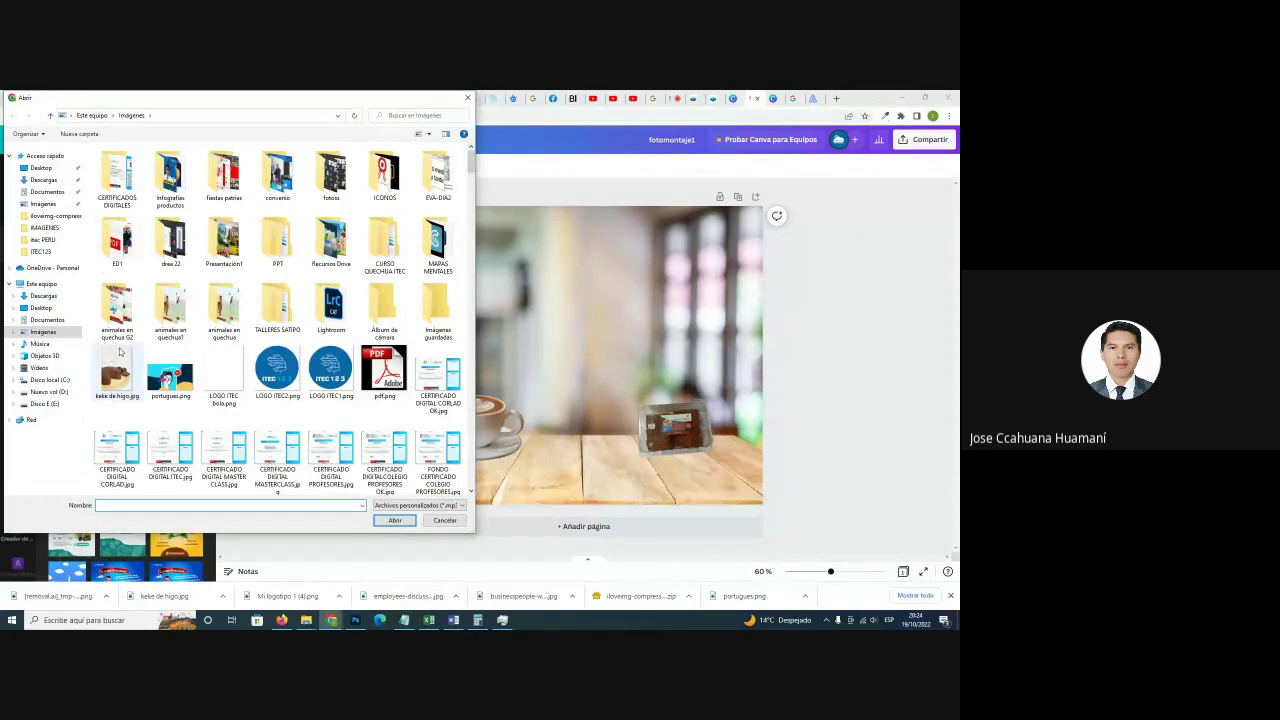
click(58, 298)
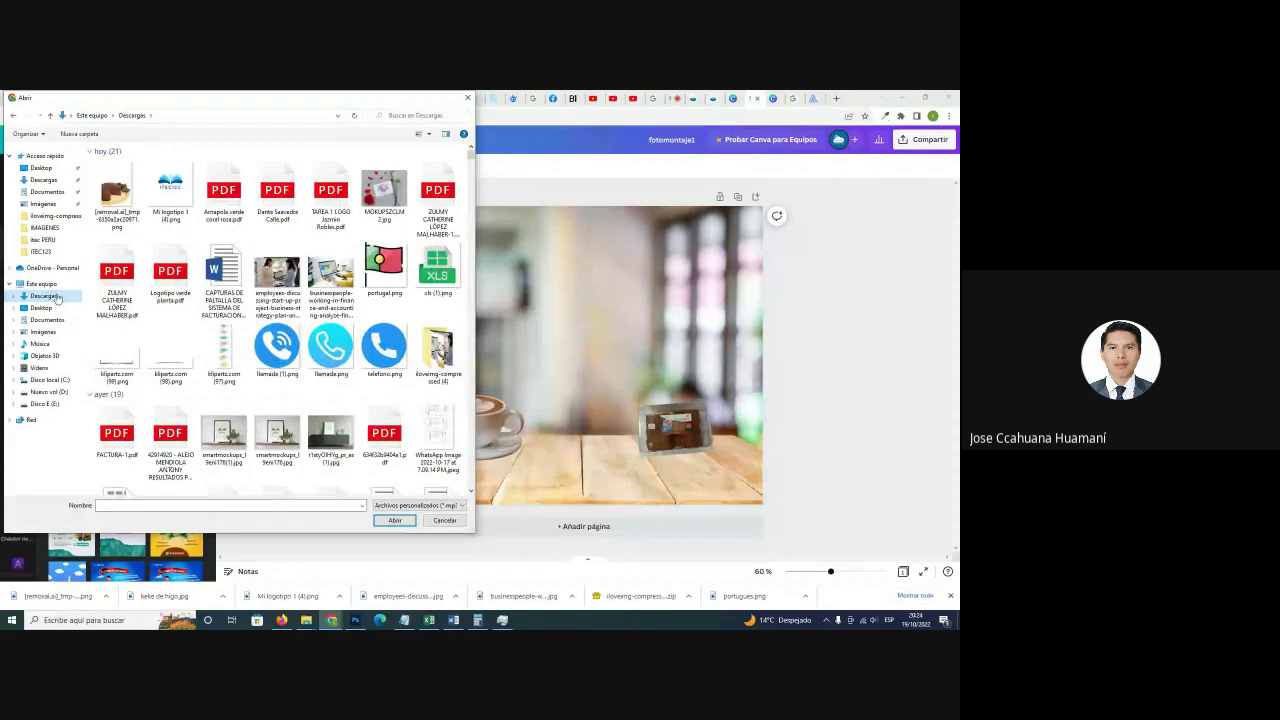
click(116, 200)
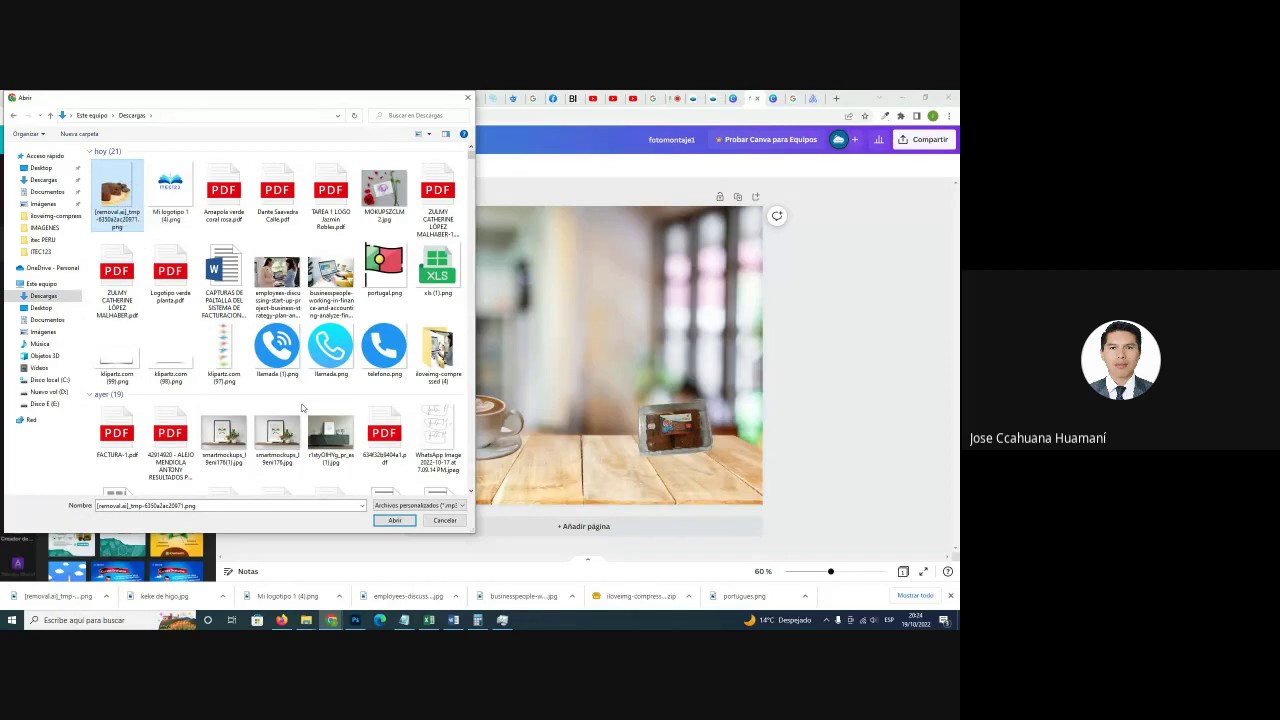
click(390, 519)
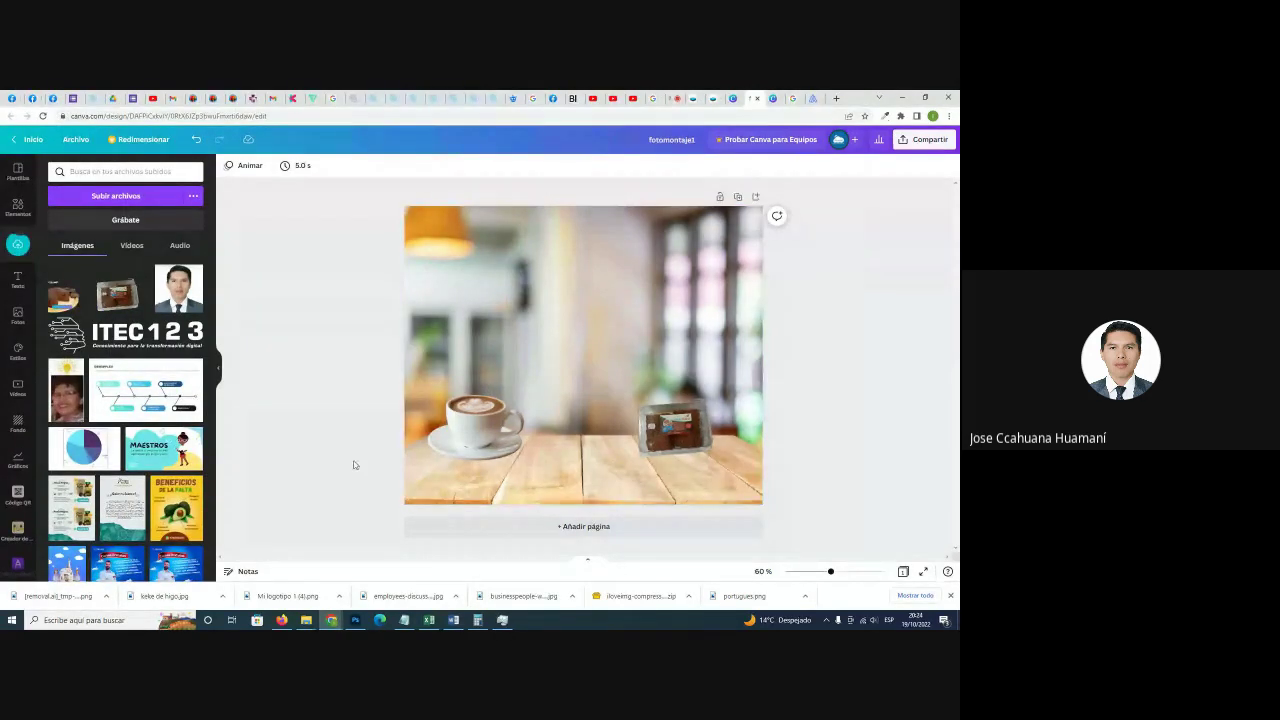
Add the uploaded cake cutout to the page's left half and move the coffee cup above the packaged cake.
click(64, 298)
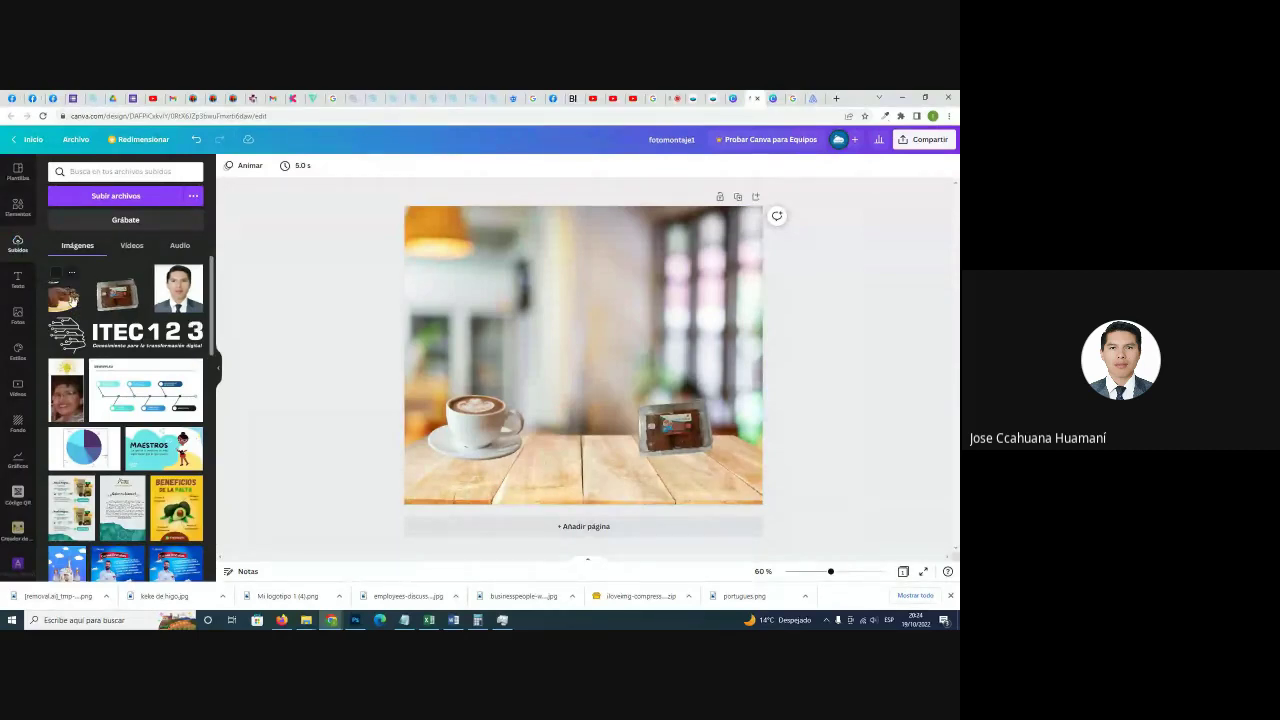
click(486, 431)
drag(486, 431, 700, 357)
drag(561, 410, 481, 394)
click(609, 459)
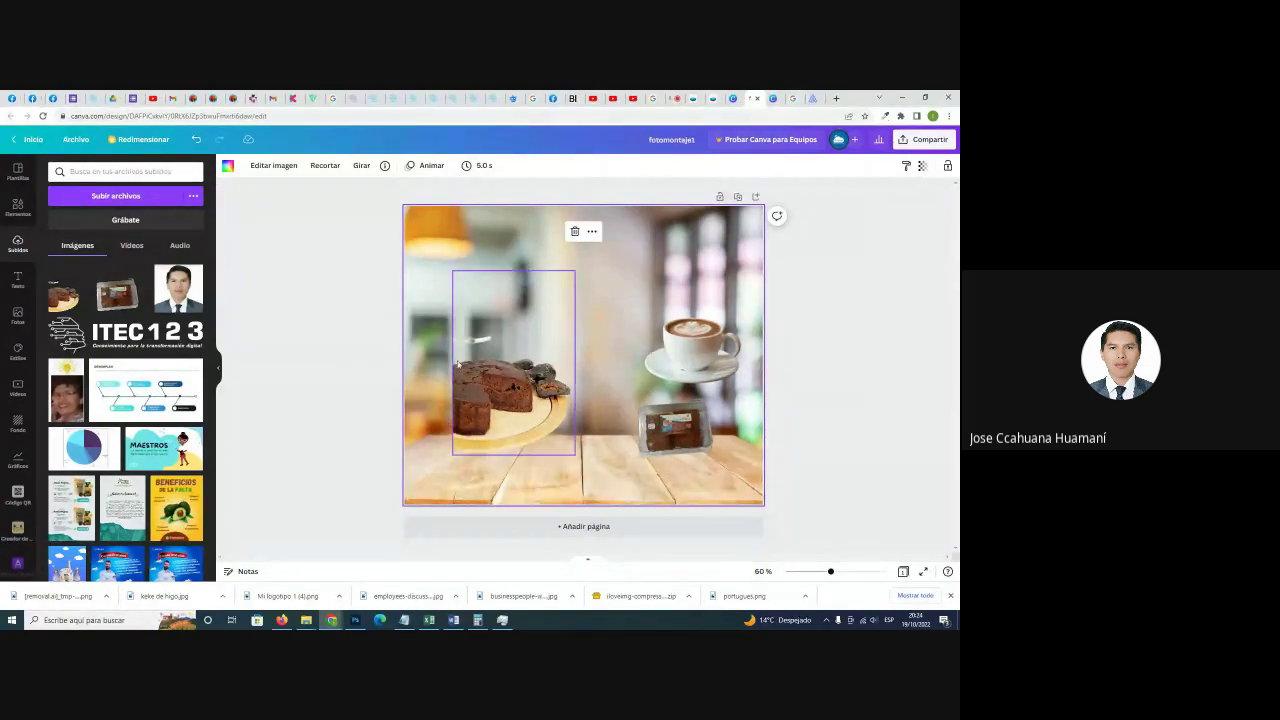
Place the cake cutout on the left end of the table and crop away the empty area above the cake.
drag(537, 396, 486, 426)
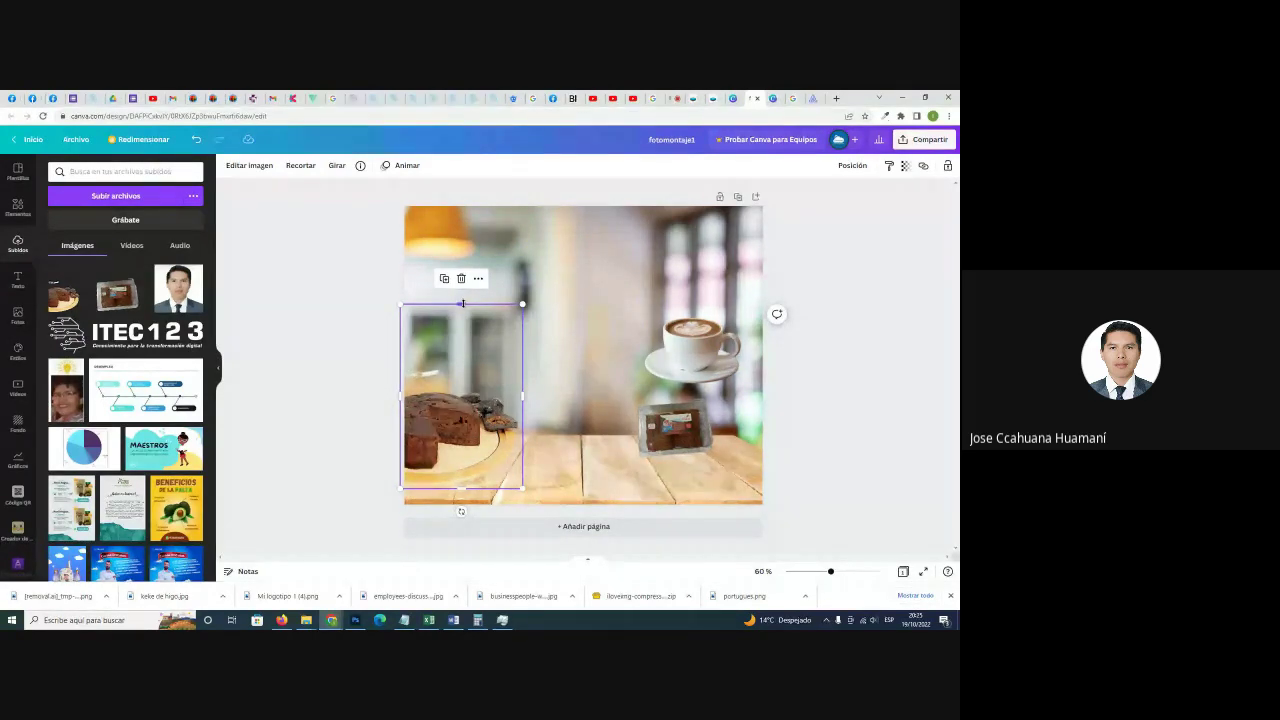
drag(461, 303, 461, 387)
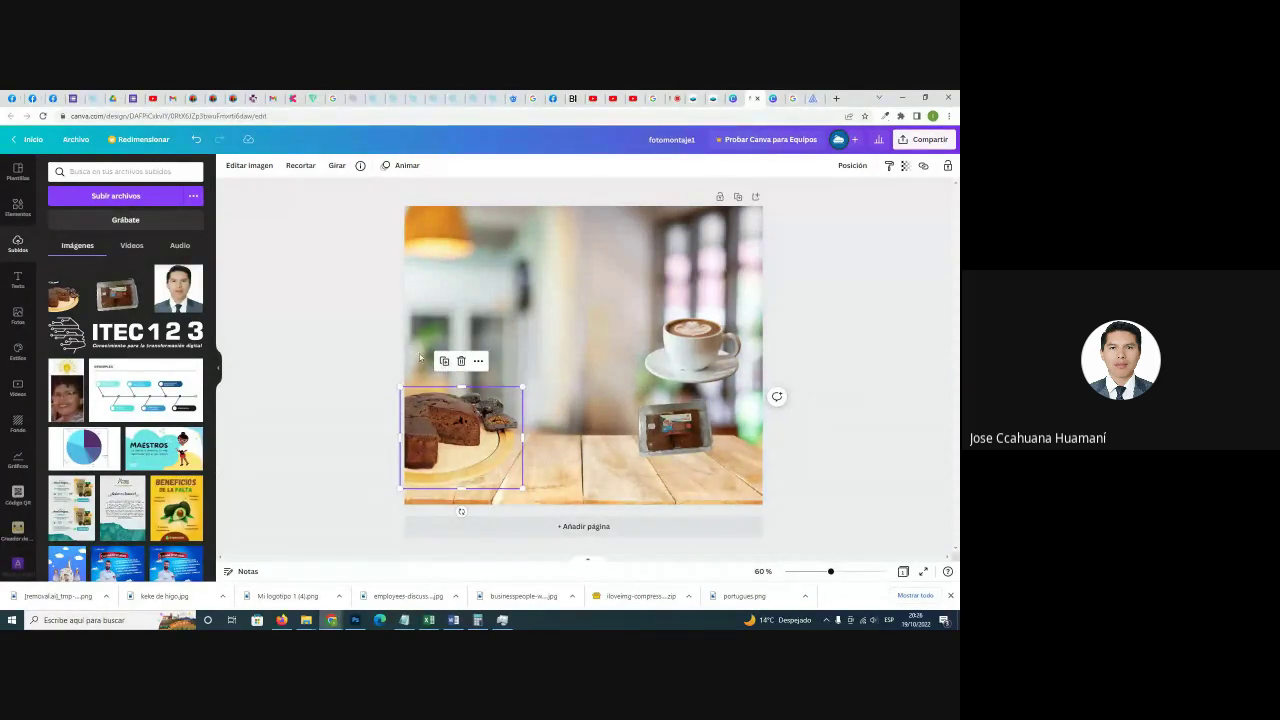
click(559, 343)
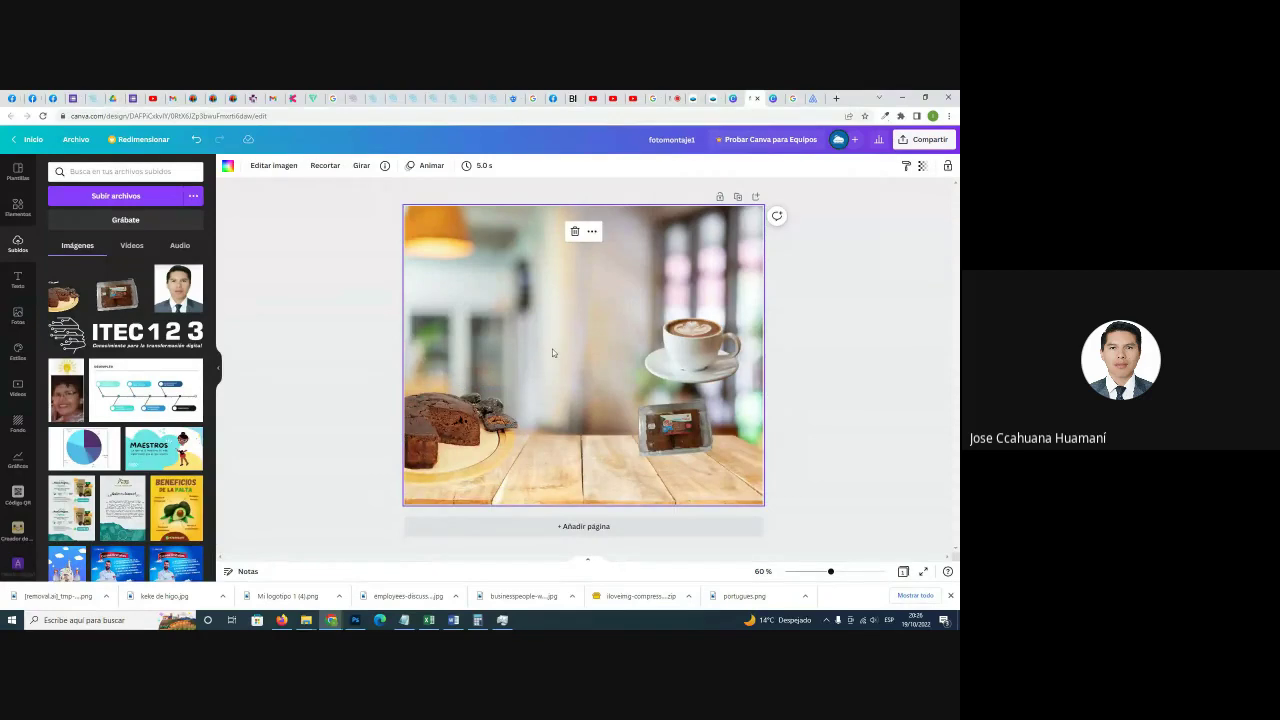
Enlarge the cropped cake to over half the page width and align it with the page's lower-left corner.
click(480, 410)
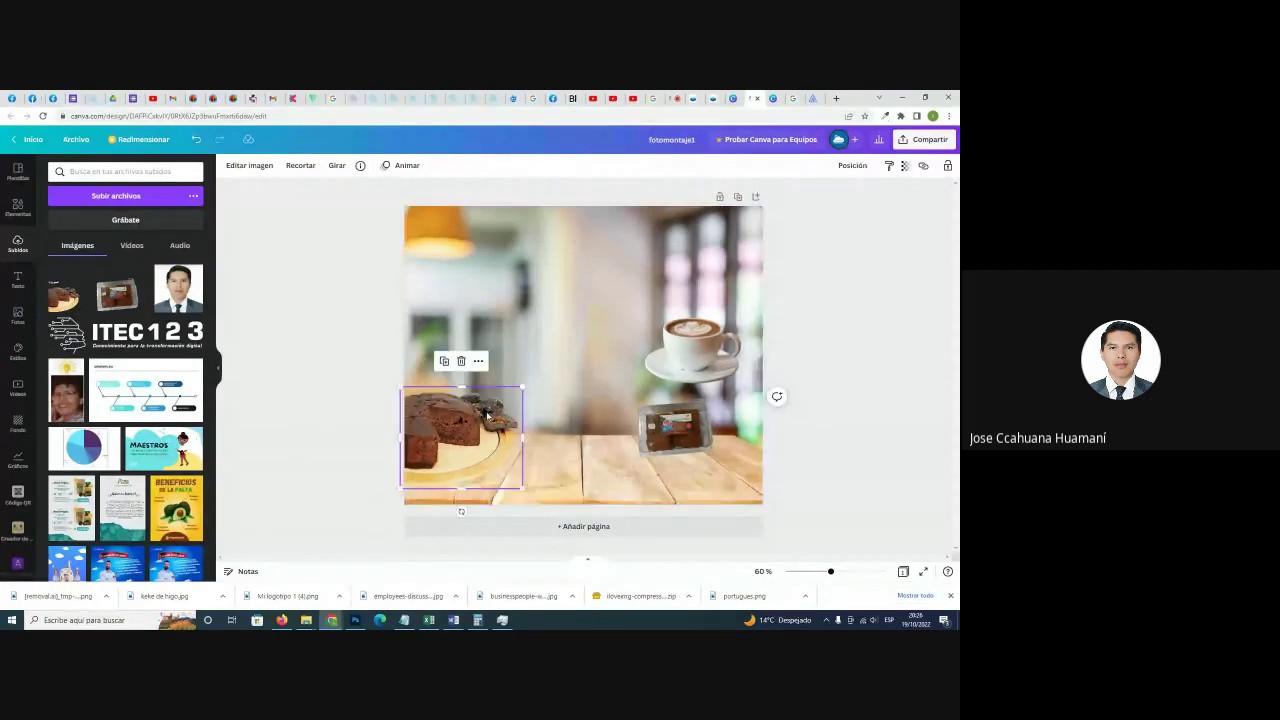
click(385, 350)
click(442, 427)
drag(467, 429, 468, 420)
mouse_move(526, 384)
mouse_down()
mouse_move(575, 320)
mouse_move(600, 317)
mouse_move(494, 394)
mouse_move(529, 390)
mouse_up()
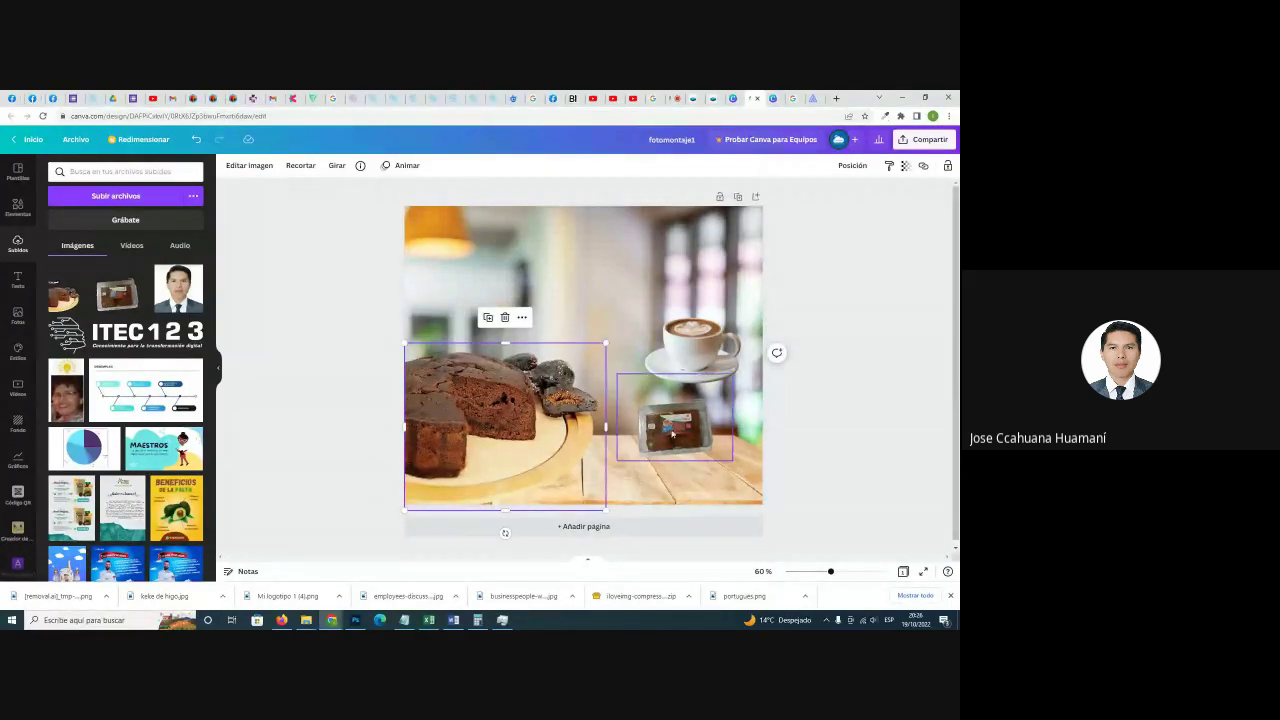
Move the packaged cake lower on the table and shift the fig cake down past the page's lower edge.
click(672, 432)
mouse_move(697, 426)
mouse_down()
mouse_move(656, 458)
mouse_move(628, 455)
mouse_move(698, 446)
mouse_up()
drag(542, 420, 535, 437)
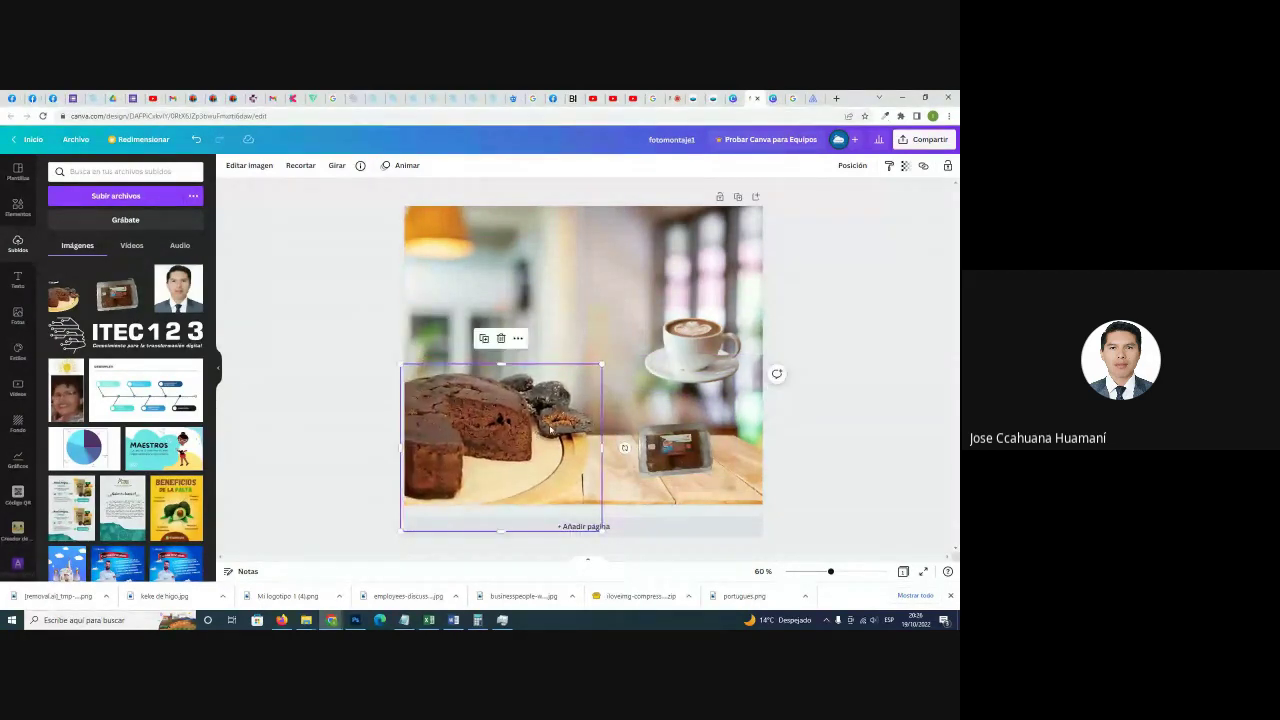
click(621, 336)
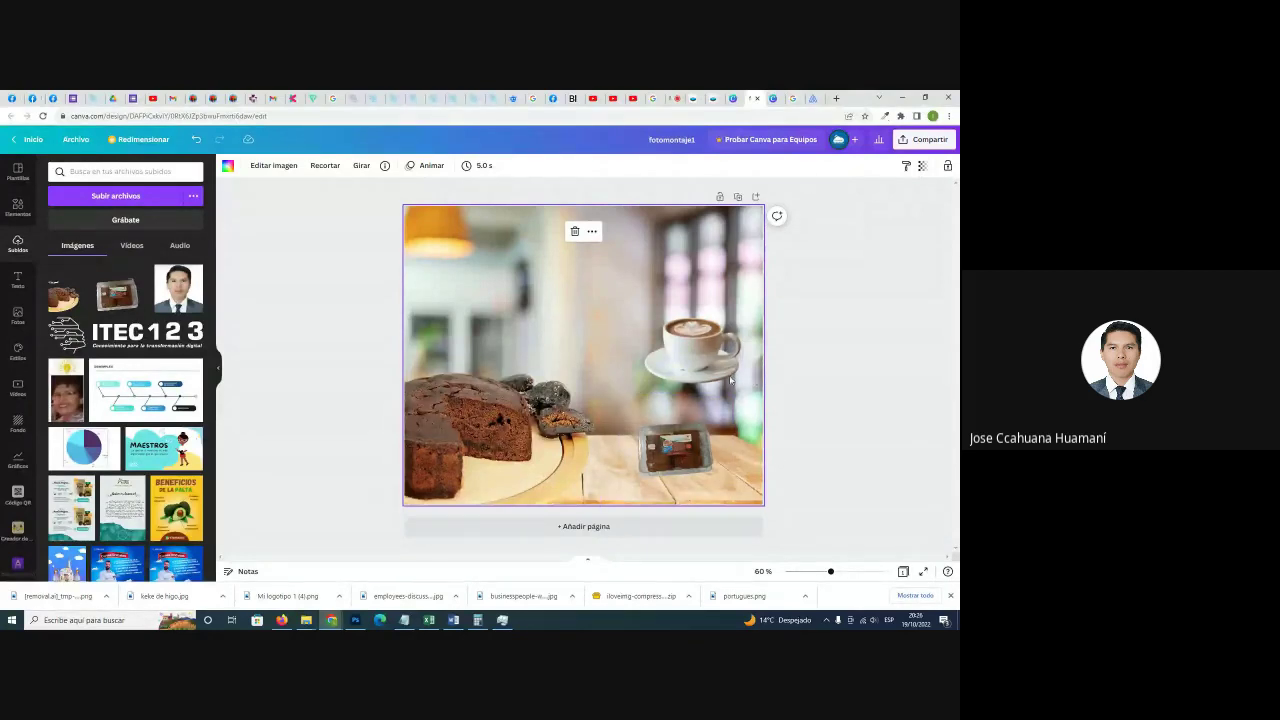
click(479, 437)
click(359, 416)
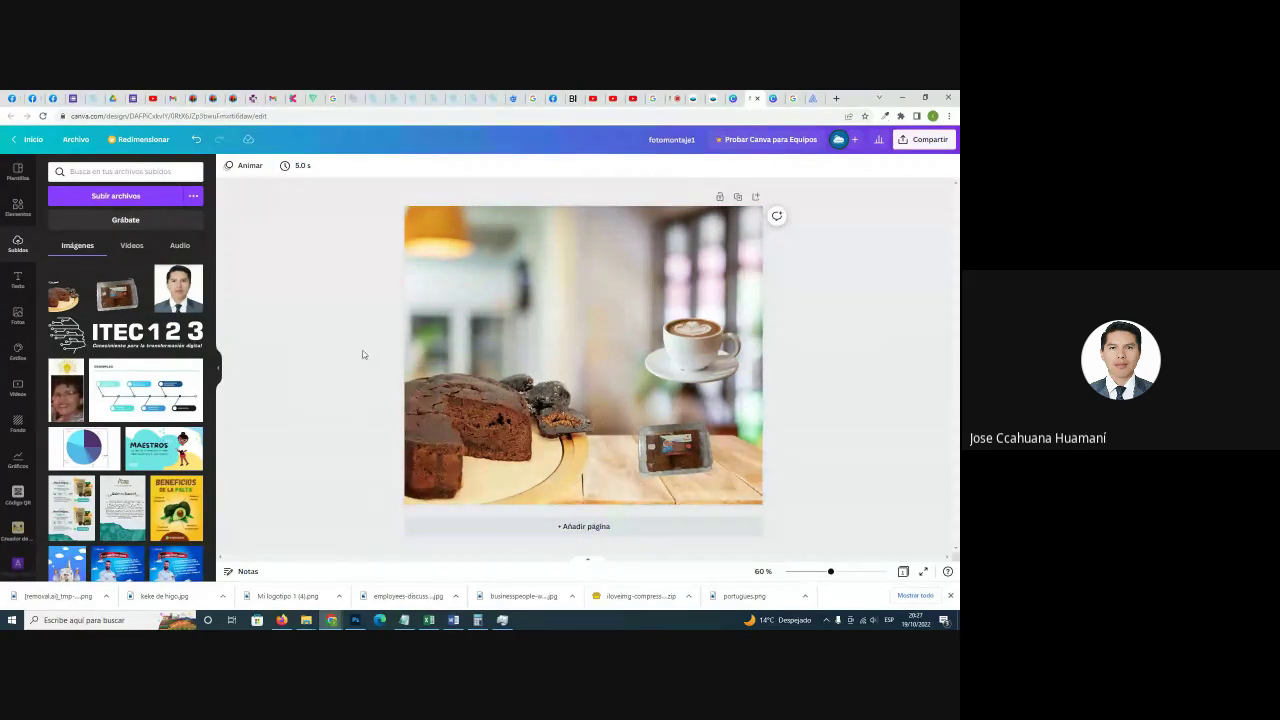
click(507, 423)
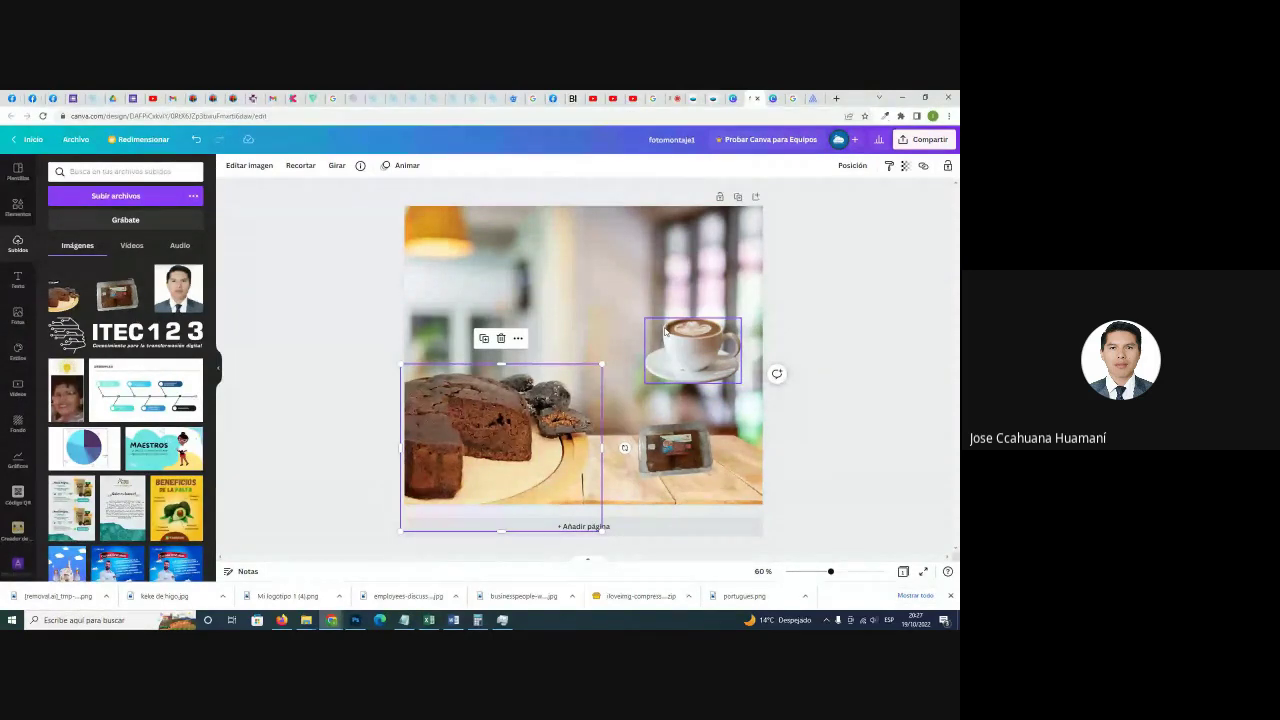
Check the call's chat messages and the preview image dimensions on removal.ai, and return to the fotomontaje1 design in Canva.
click(674, 98)
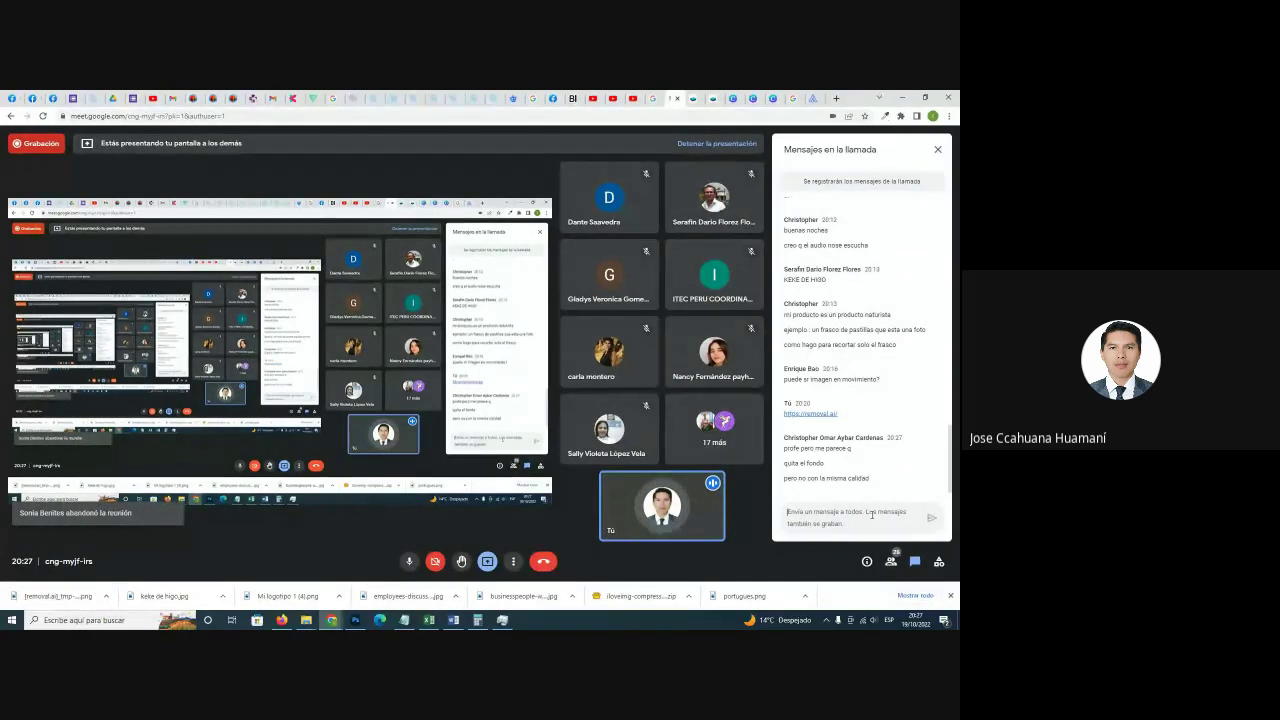
click(812, 98)
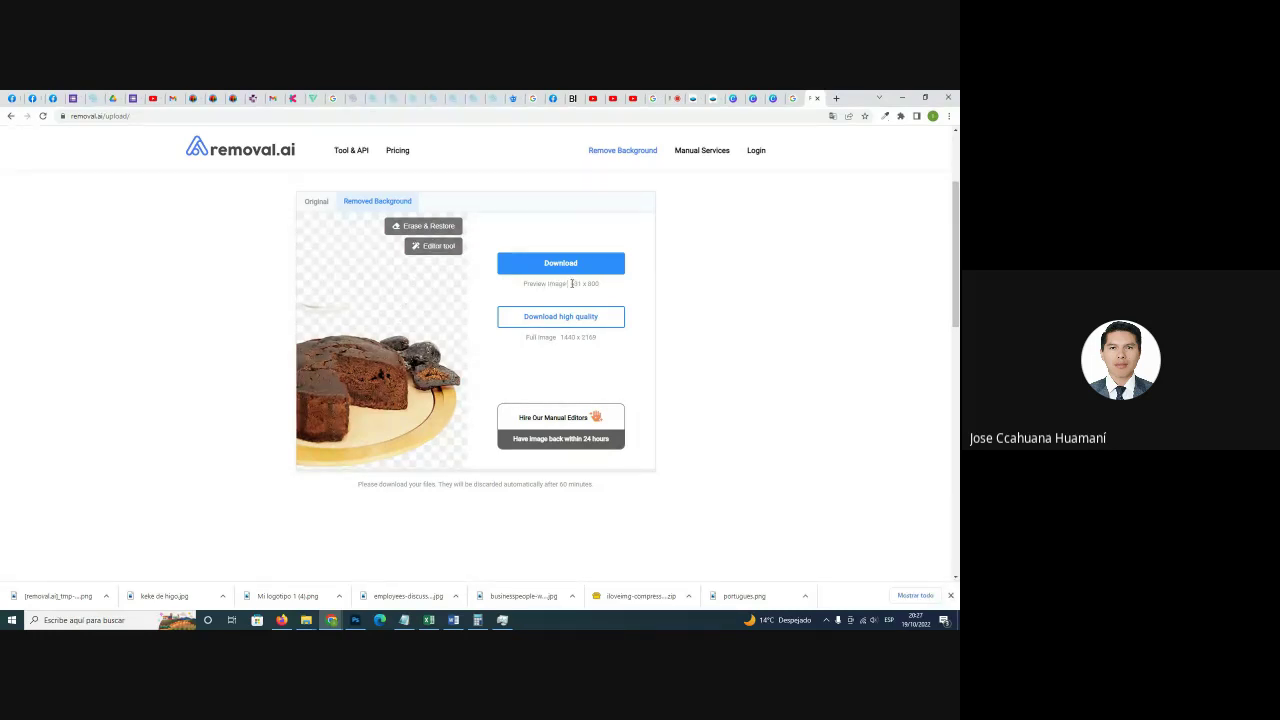
drag(575, 283, 599, 284)
click(571, 284)
drag(571, 284, 574, 284)
click(598, 284)
drag(598, 284, 572, 284)
click(746, 97)
click(750, 97)
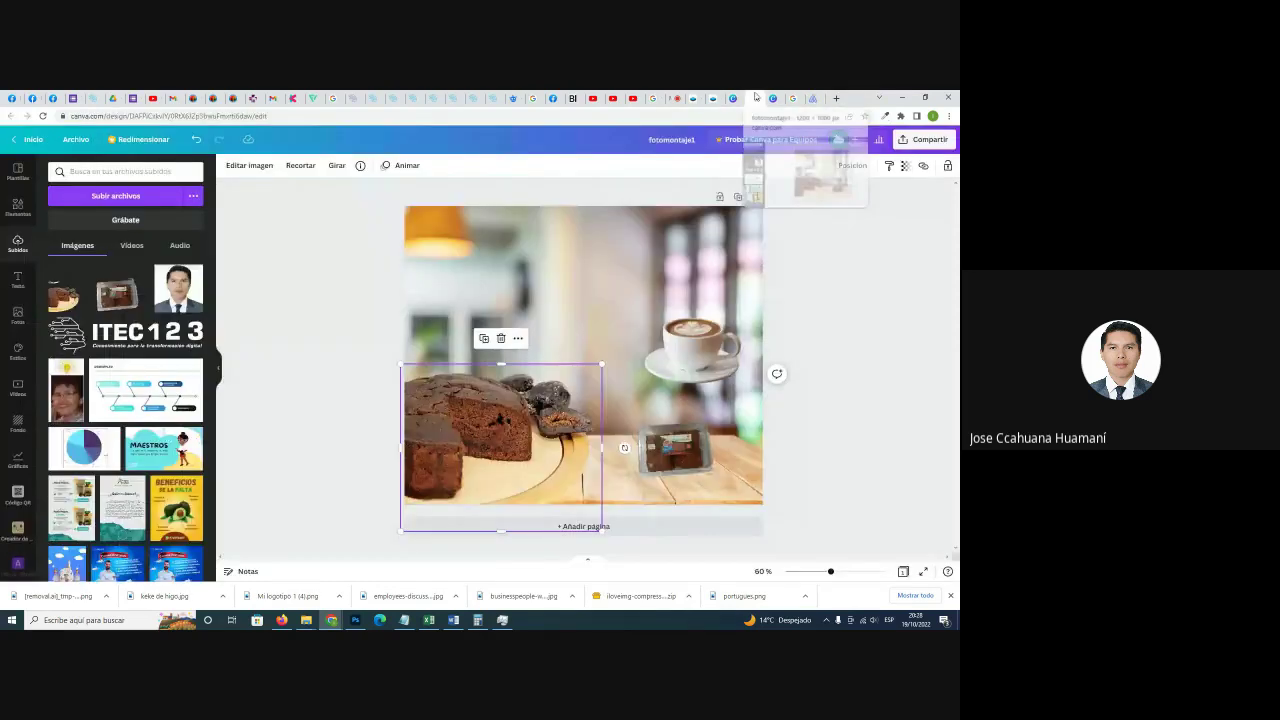
Examine the image editing options for the fig cake, including the Quitafondos background remover.
click(695, 340)
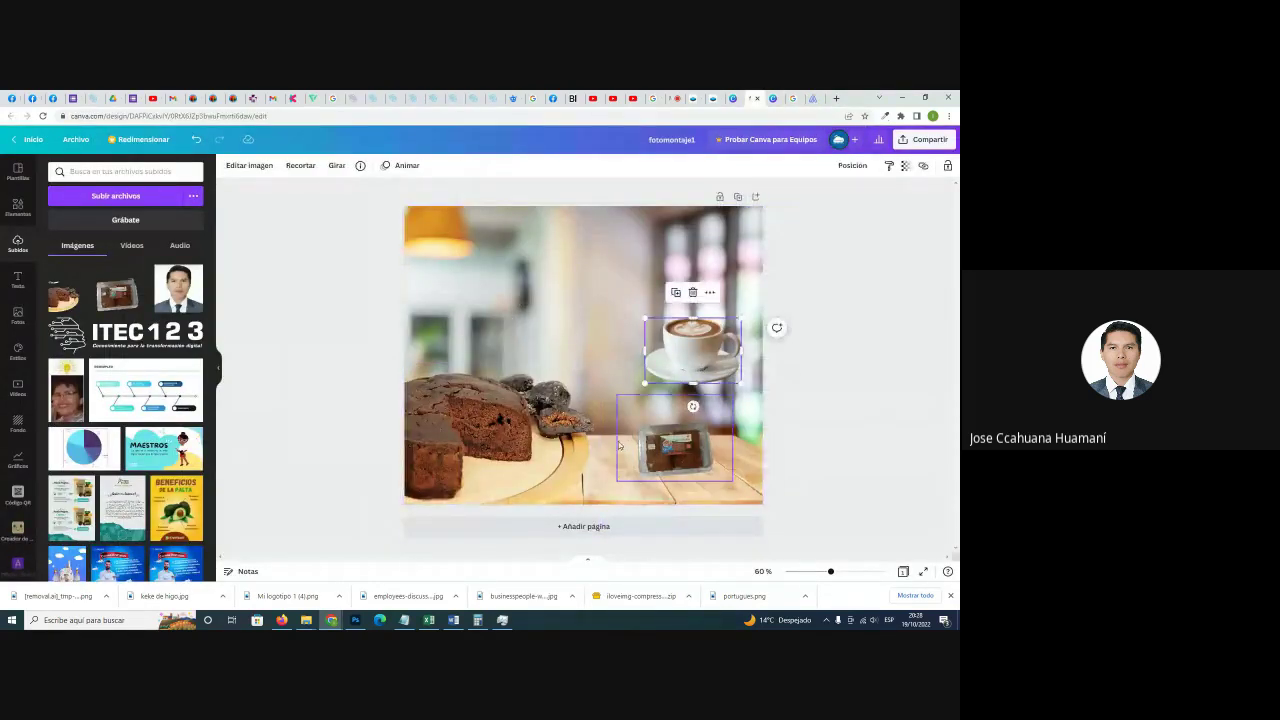
click(506, 401)
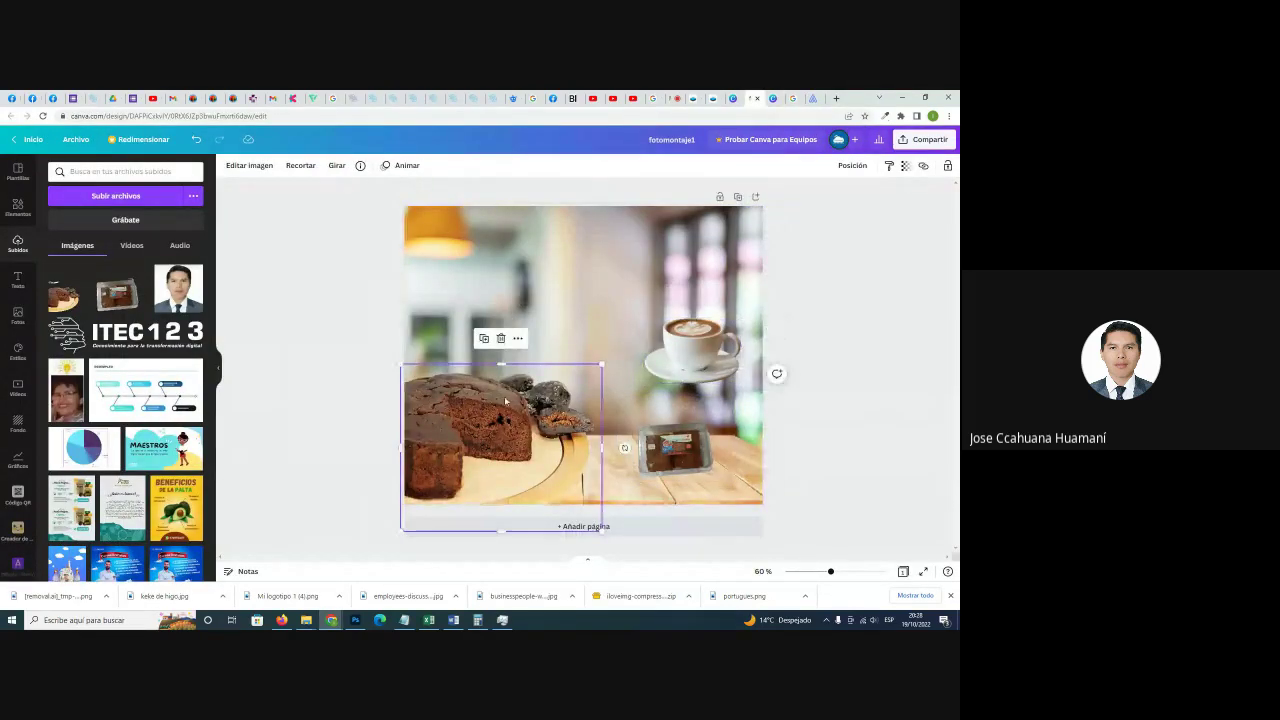
click(258, 166)
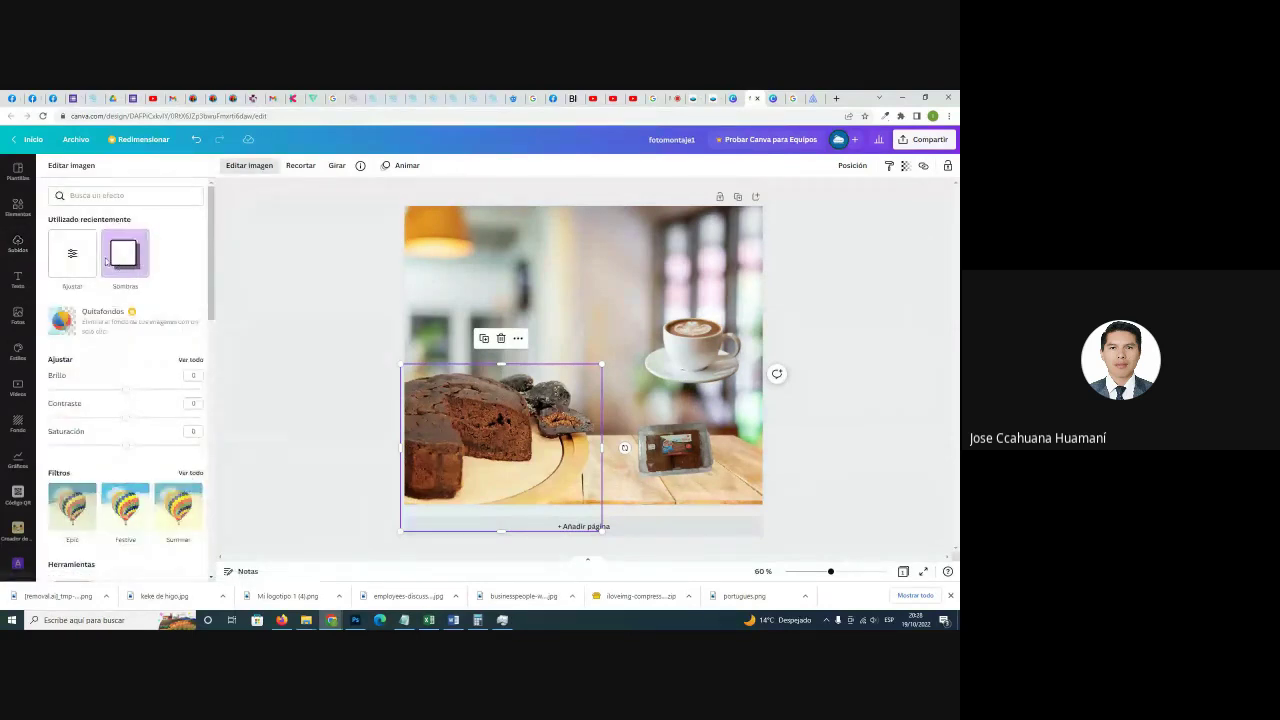
scroll(100, 340, down, 2)
scroll(112, 364, up, 2)
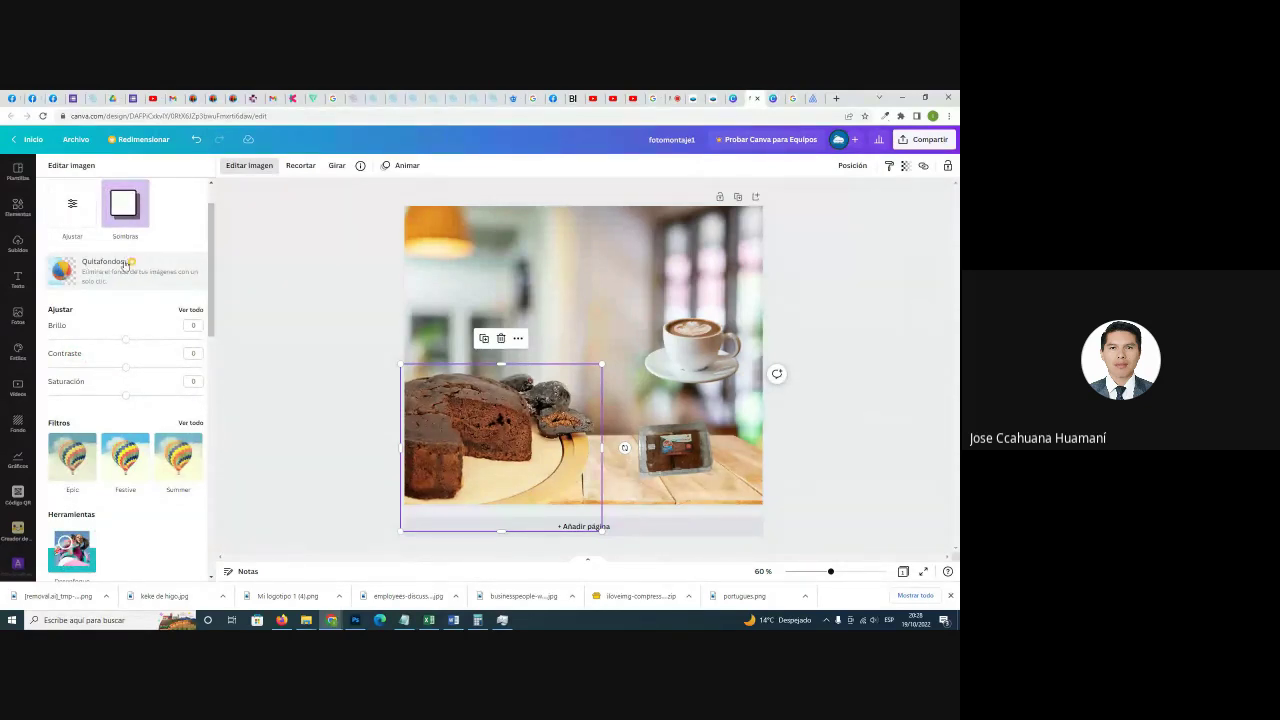
click(651, 312)
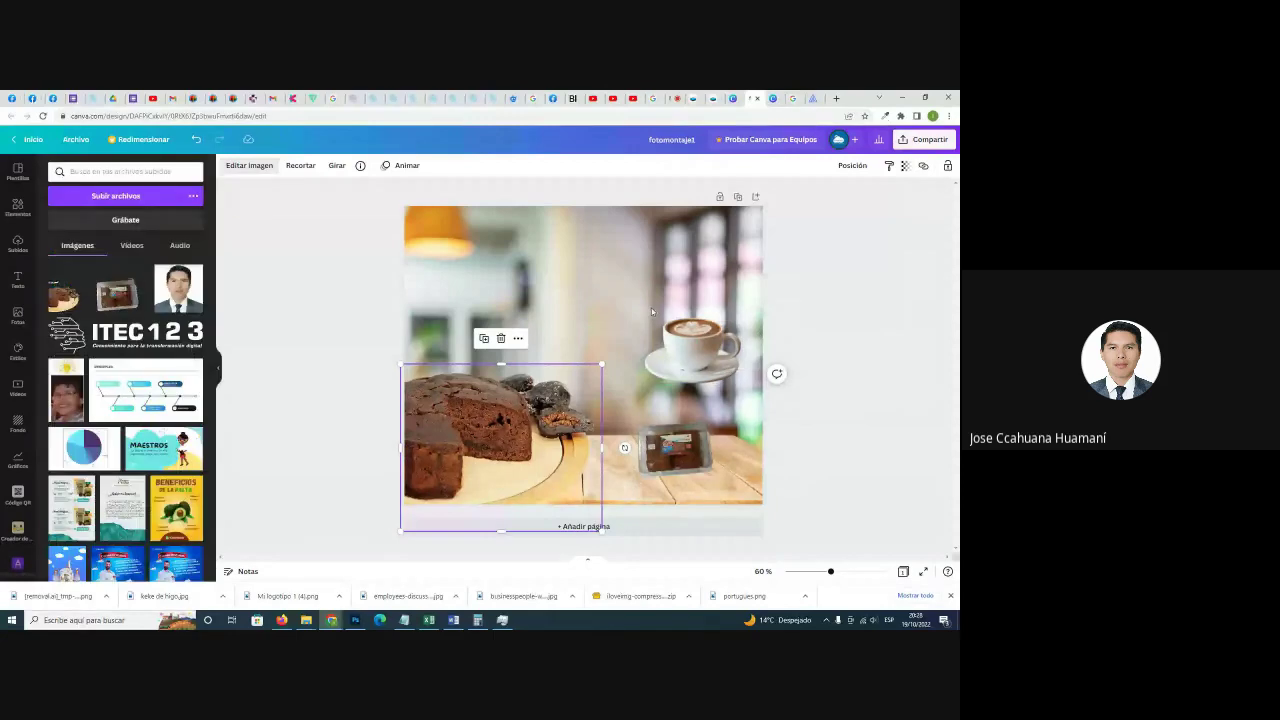
click(563, 314)
click(863, 334)
Delete the packaged cake and move the coffee cup down onto the table in its place.
click(676, 445)
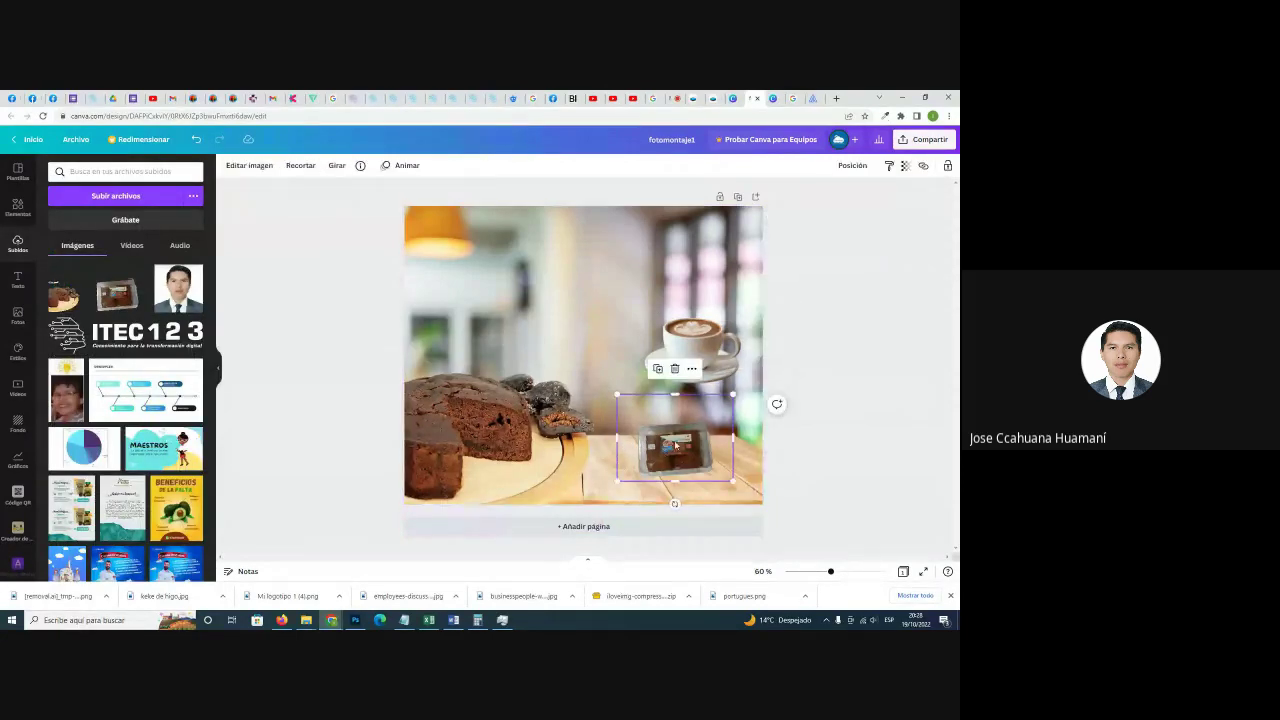
key(Delete)
drag(709, 334, 680, 426)
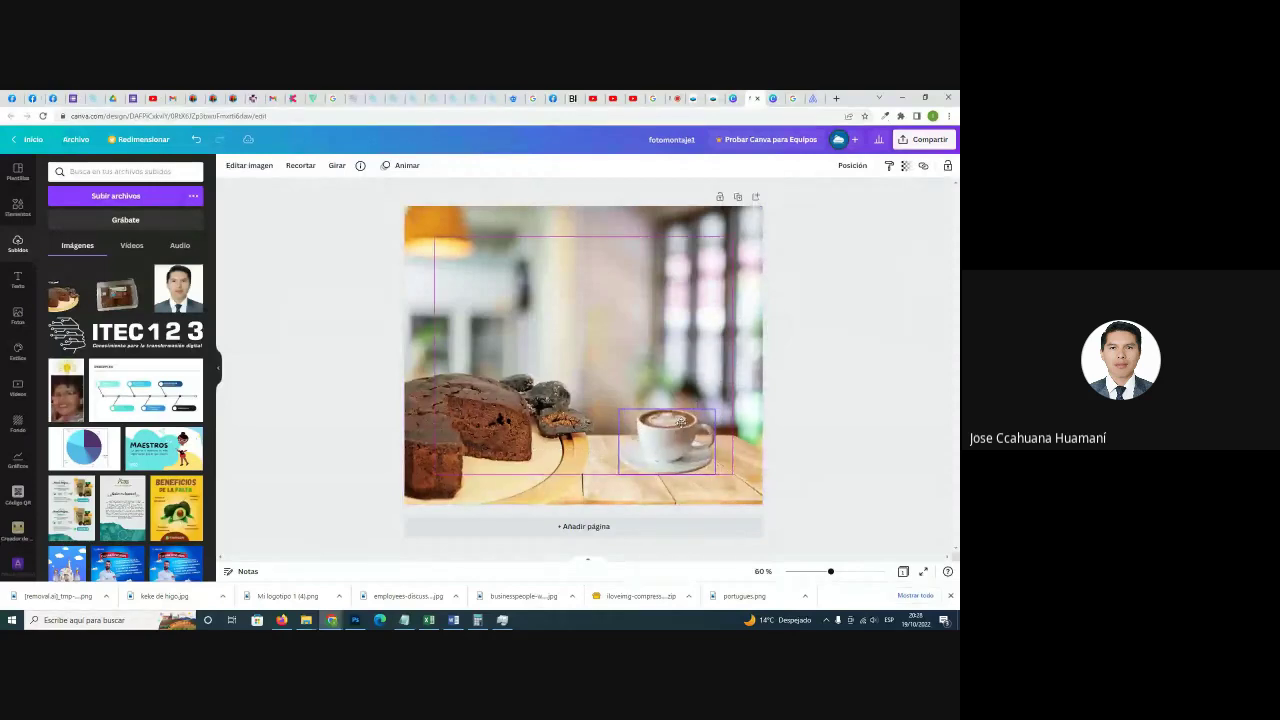
click(820, 344)
click(665, 448)
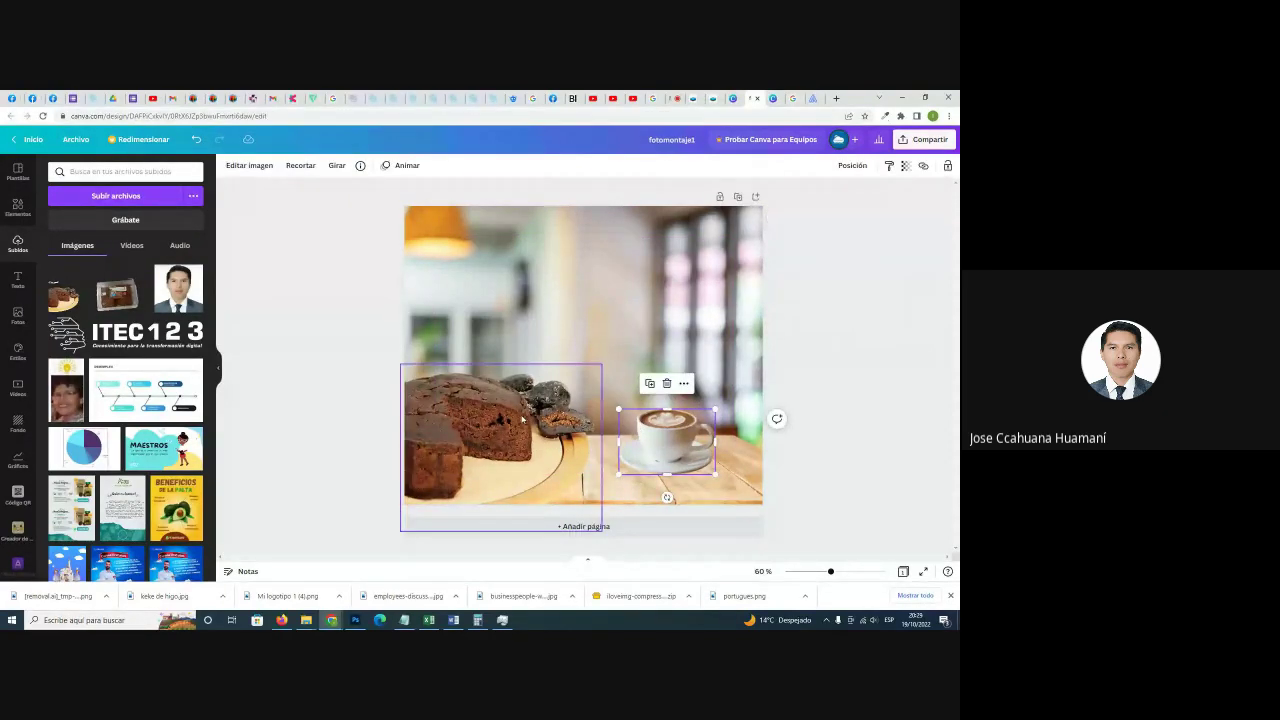
Delete the fig cake cutout and nudge the coffee cup slightly to the left on the table.
click(588, 424)
click(632, 438)
click(590, 414)
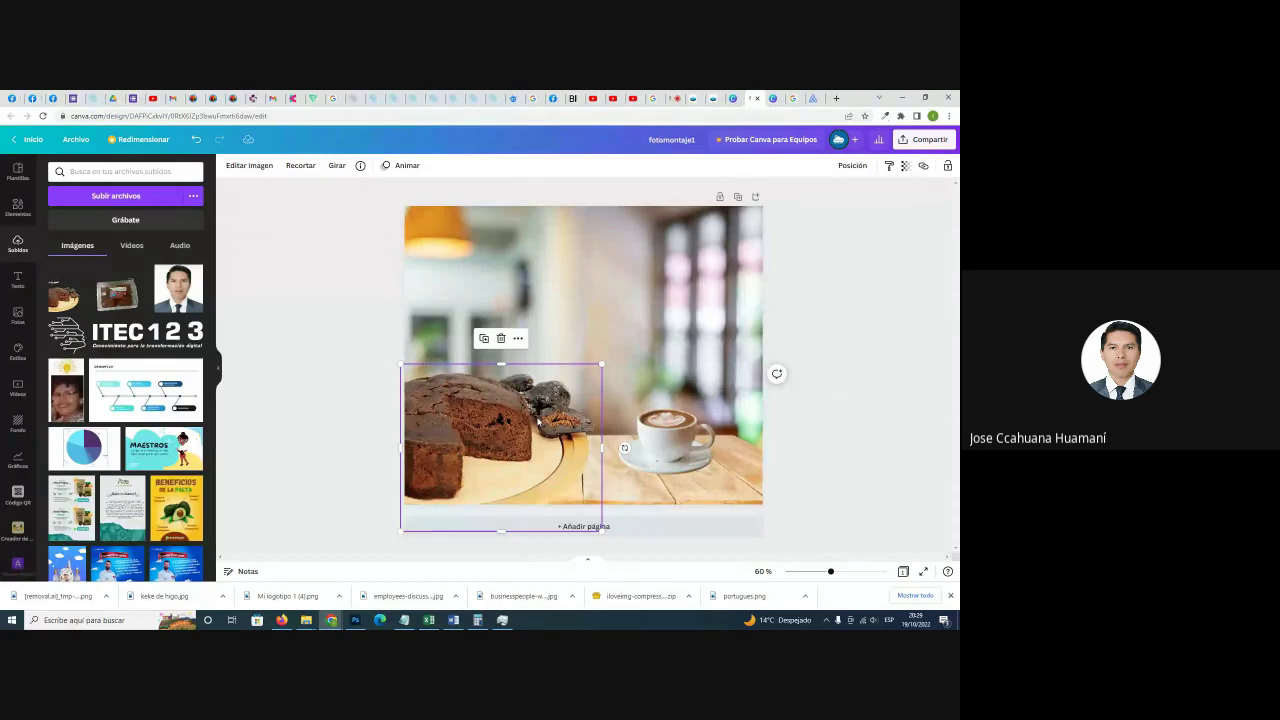
key(Delete)
click(700, 432)
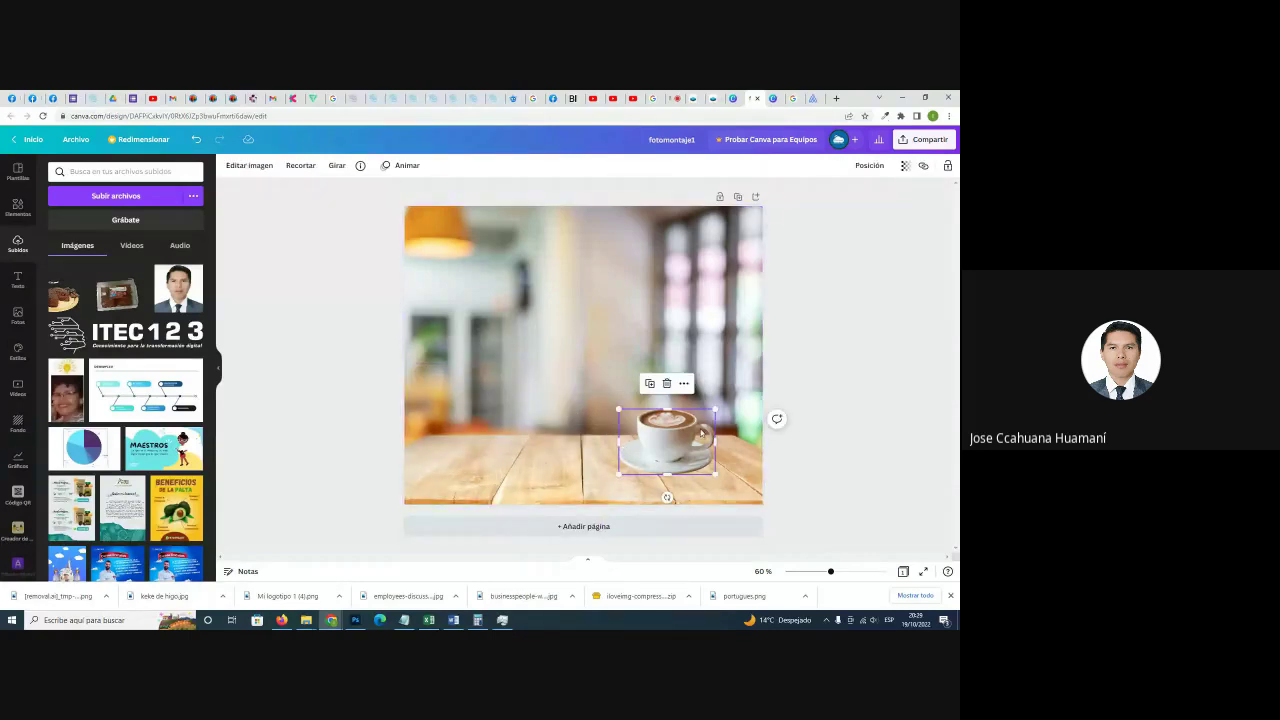
mouse_move(676, 442)
mouse_down()
mouse_move(667, 434)
mouse_move(667, 445)
mouse_up()
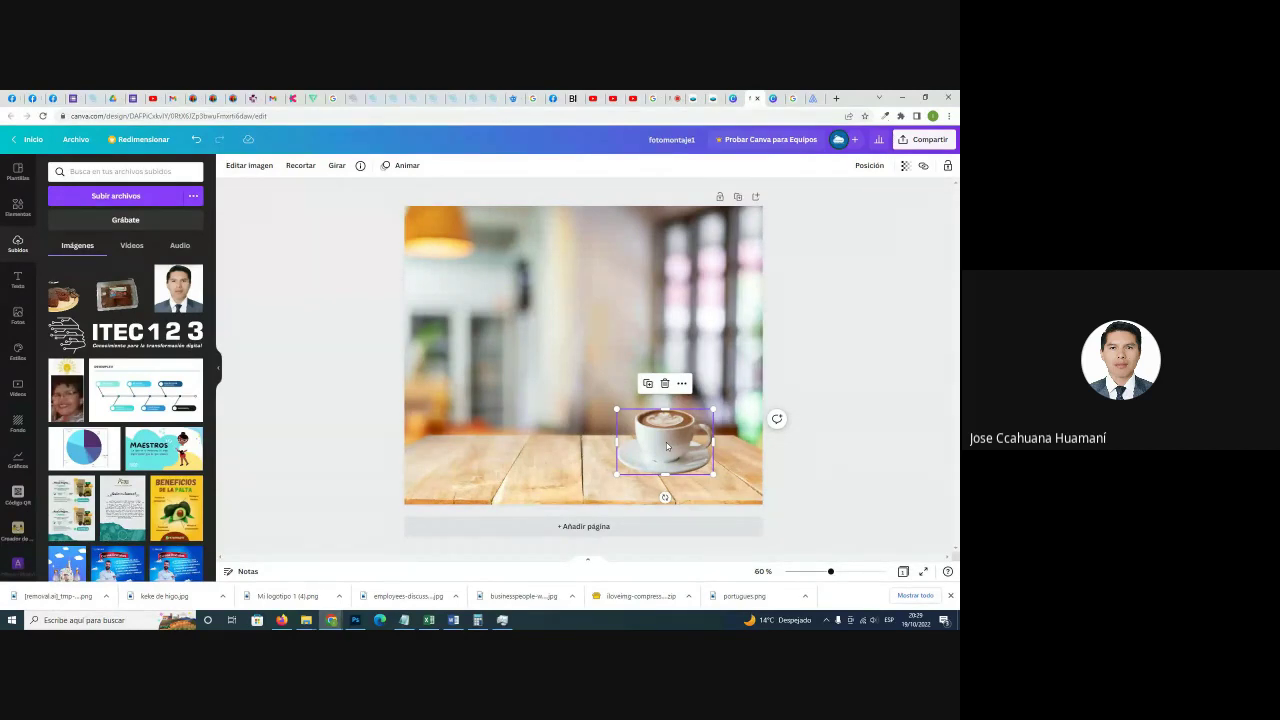
Search the elements for "cafe" and add the scattered coffee beans graphic, reduced to about half the page width.
click(18, 207)
click(18, 207)
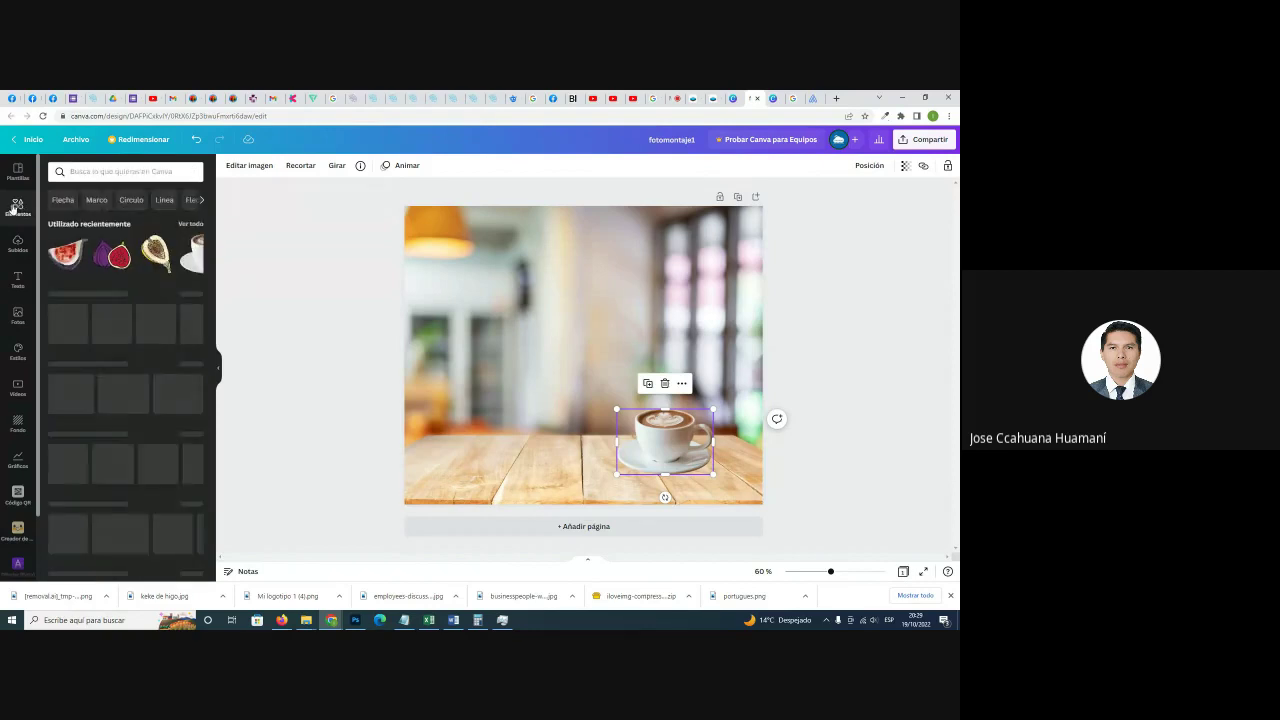
click(76, 171)
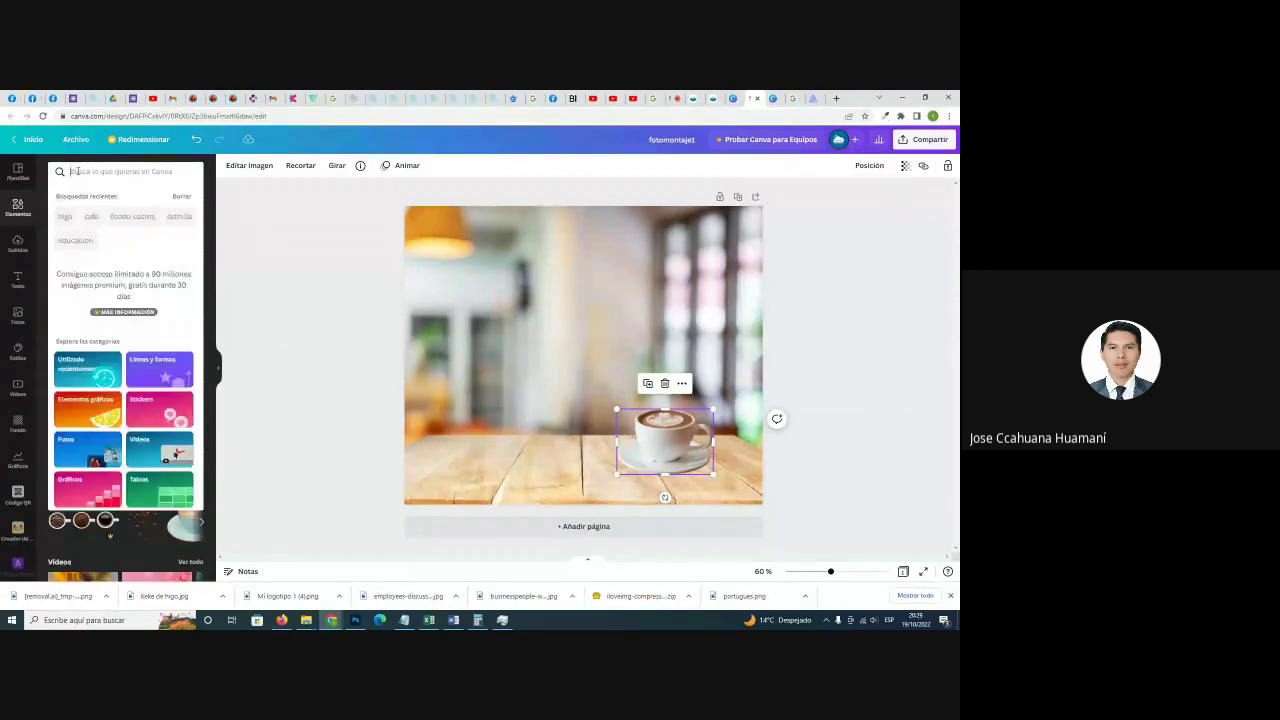
text(cafe)
key(Return)
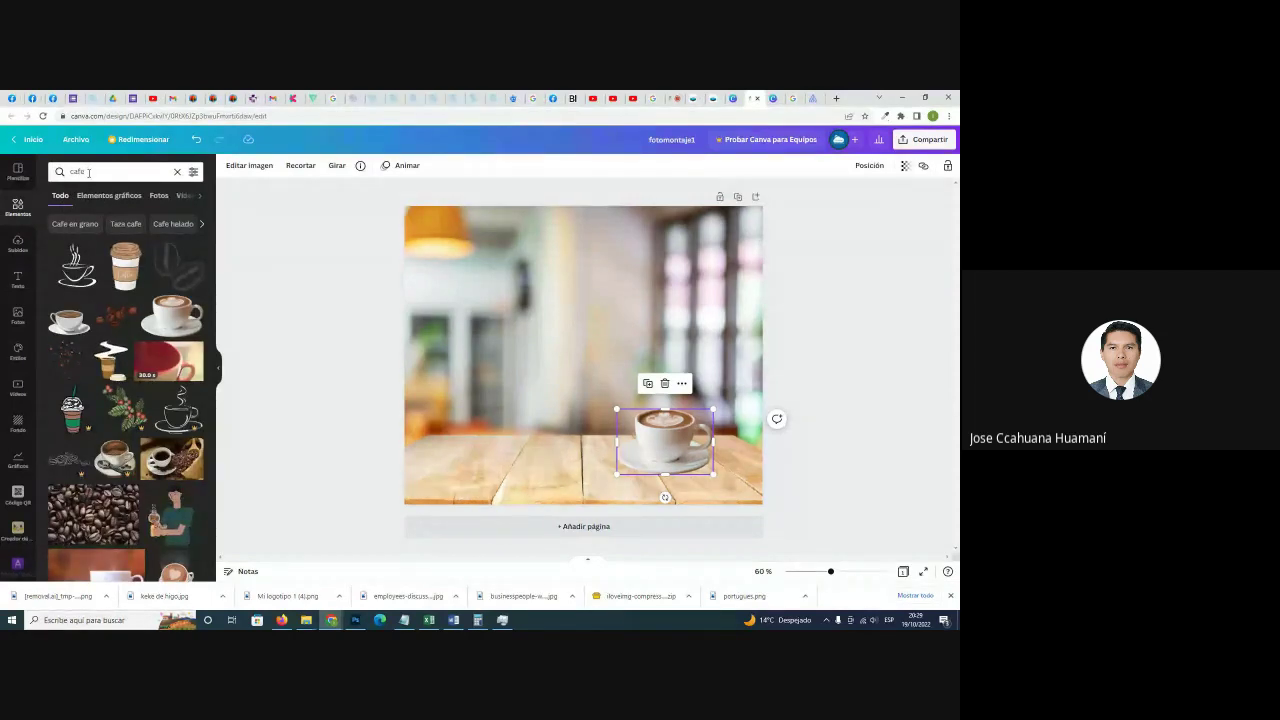
click(69, 361)
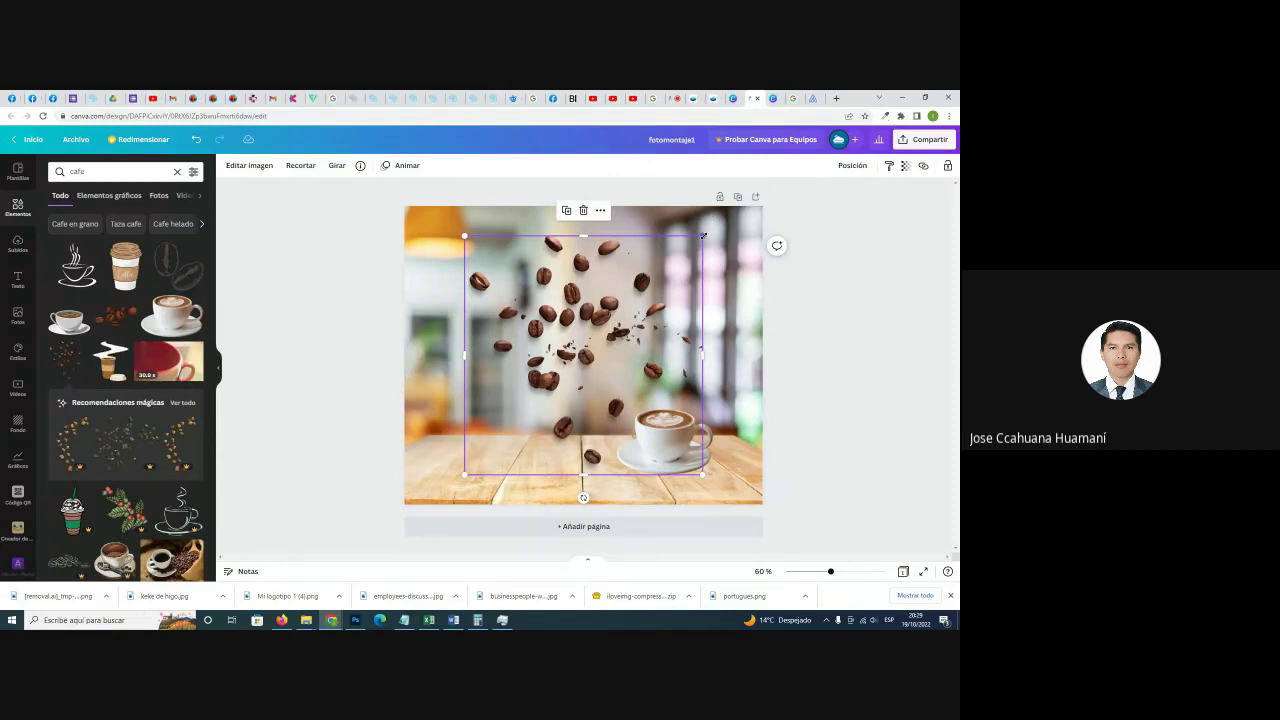
drag(703, 236, 634, 304)
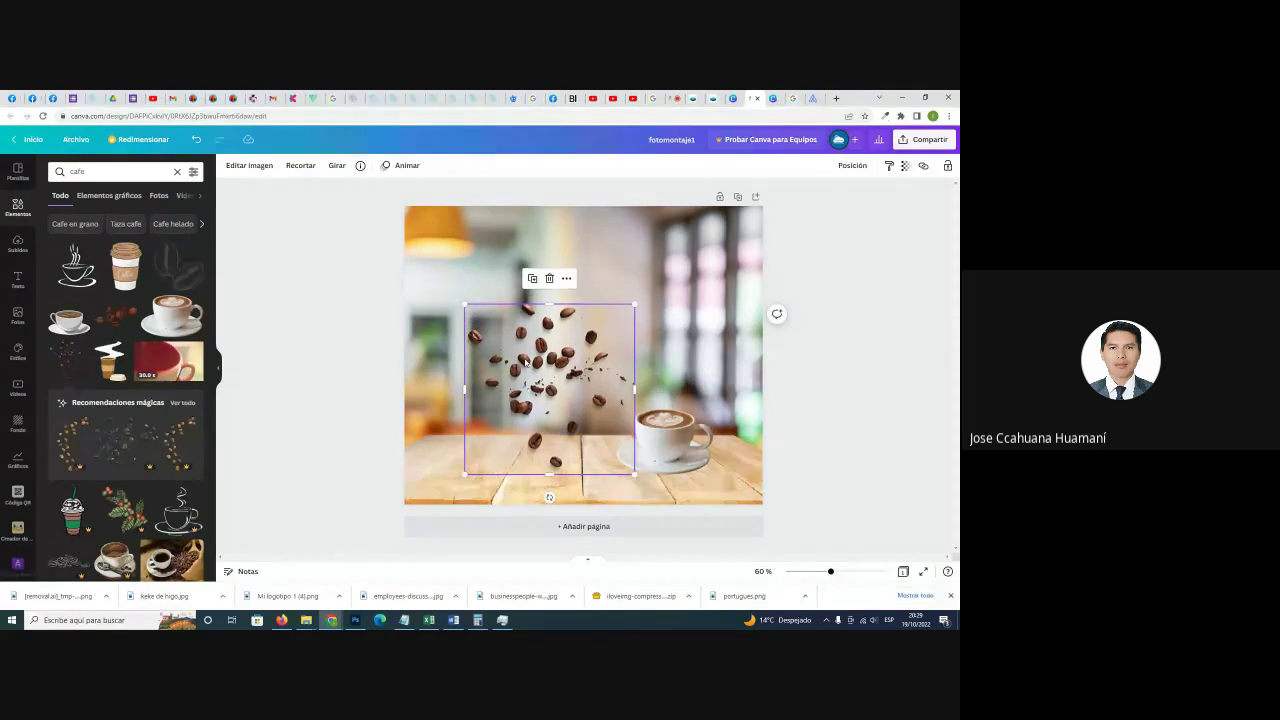
Position the coffee beans over the page's upper-right corner and place a copy over the lower part of its left edge.
drag(529, 348, 732, 282)
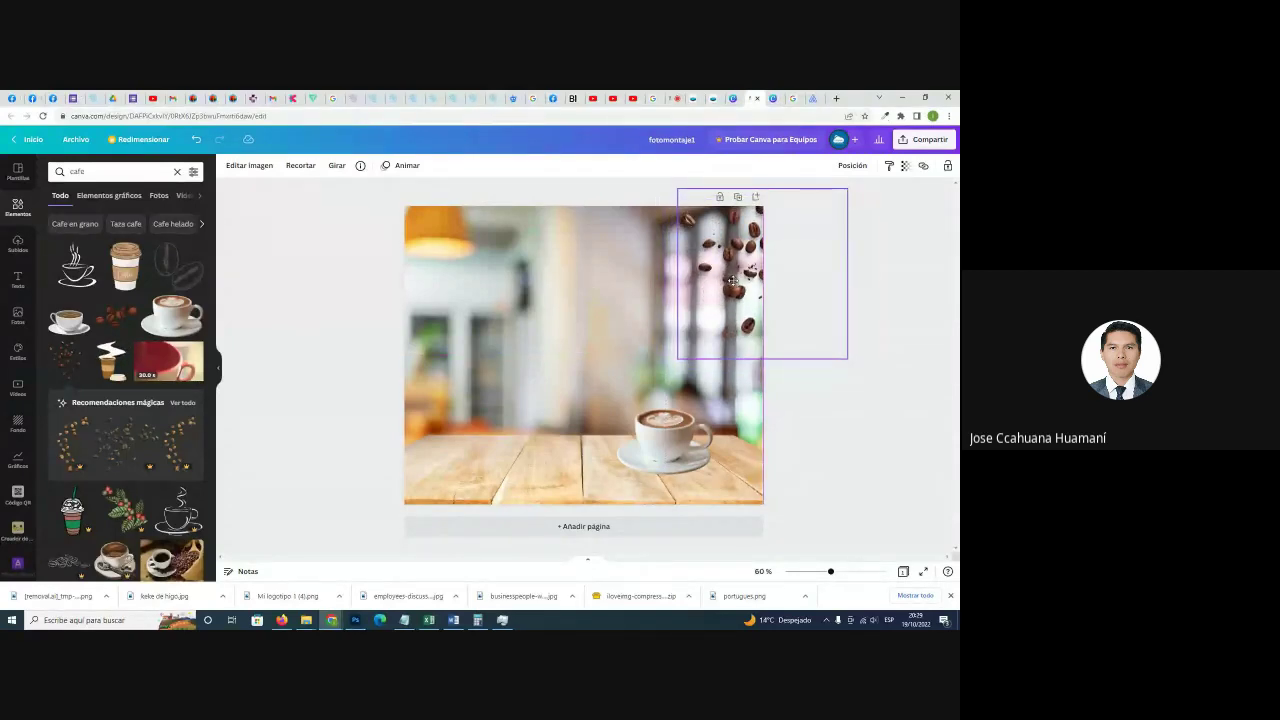
click(810, 297)
click(688, 301)
drag(688, 301, 730, 275)
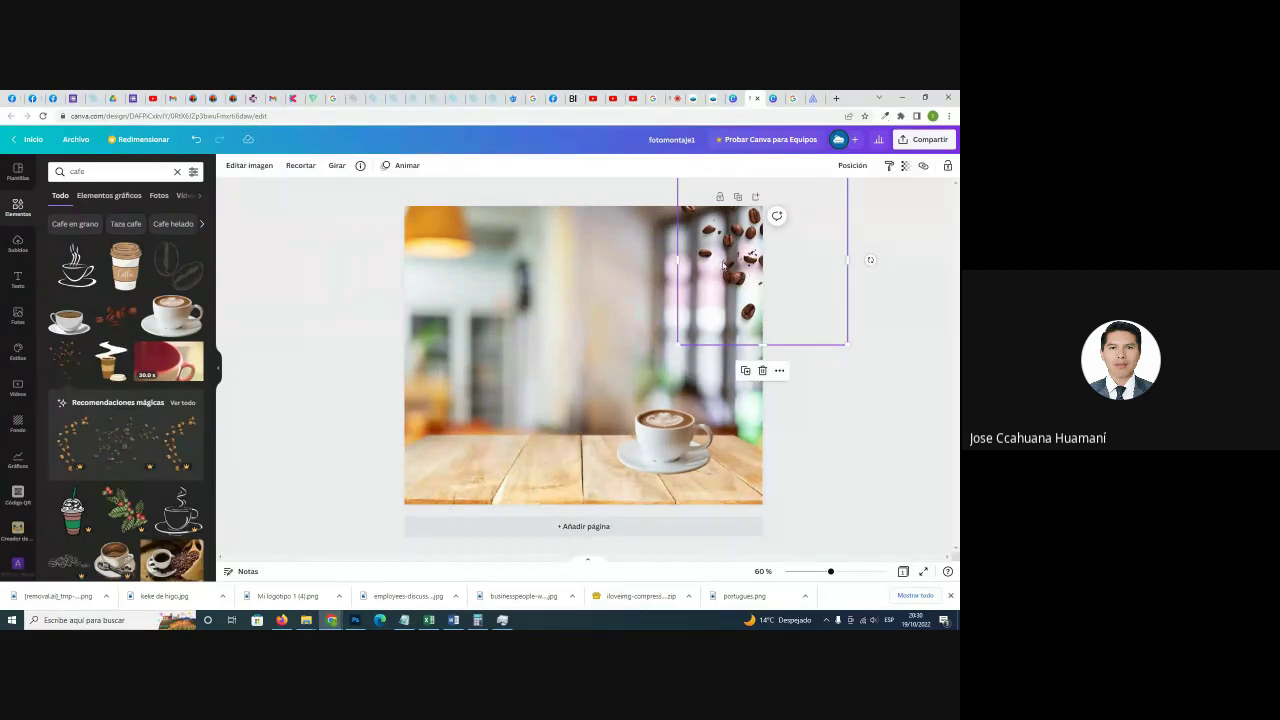
drag(723, 265, 354, 448)
click(860, 370)
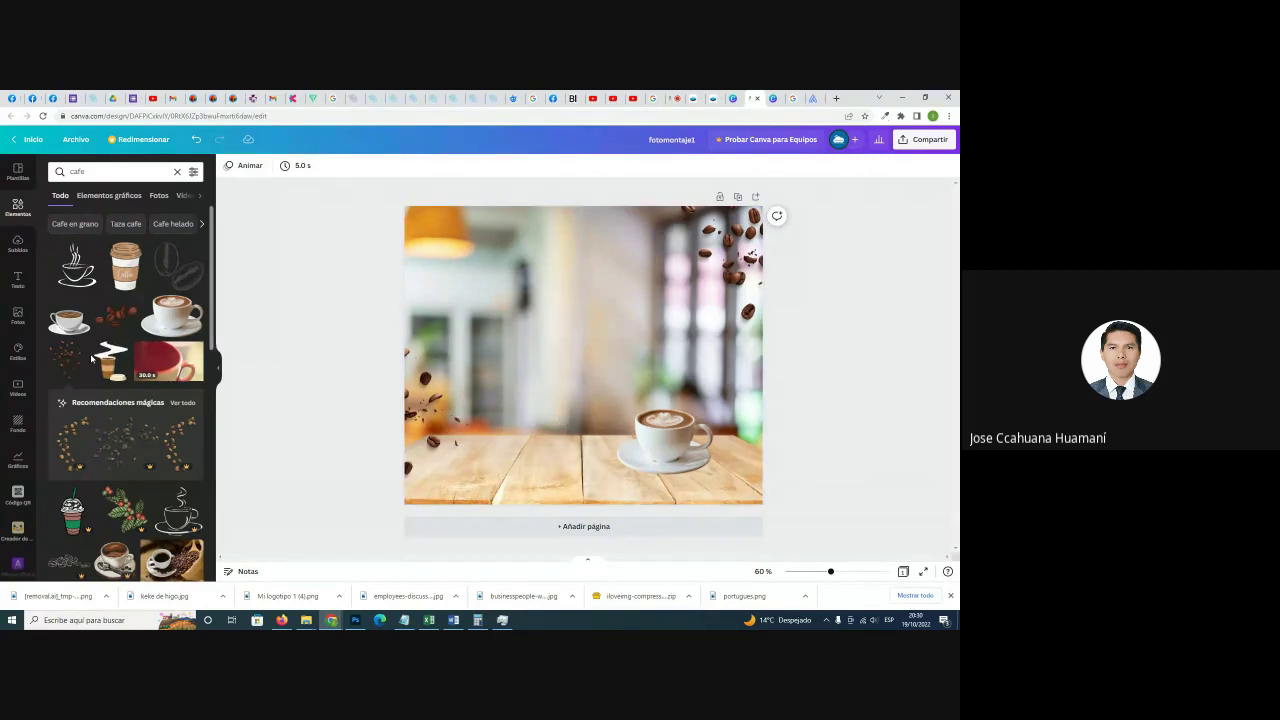
Look through the "cafe" element results for more coffee images that suit the photomontage.
scroll(98, 347, down, 2)
scroll(98, 348, down, 4)
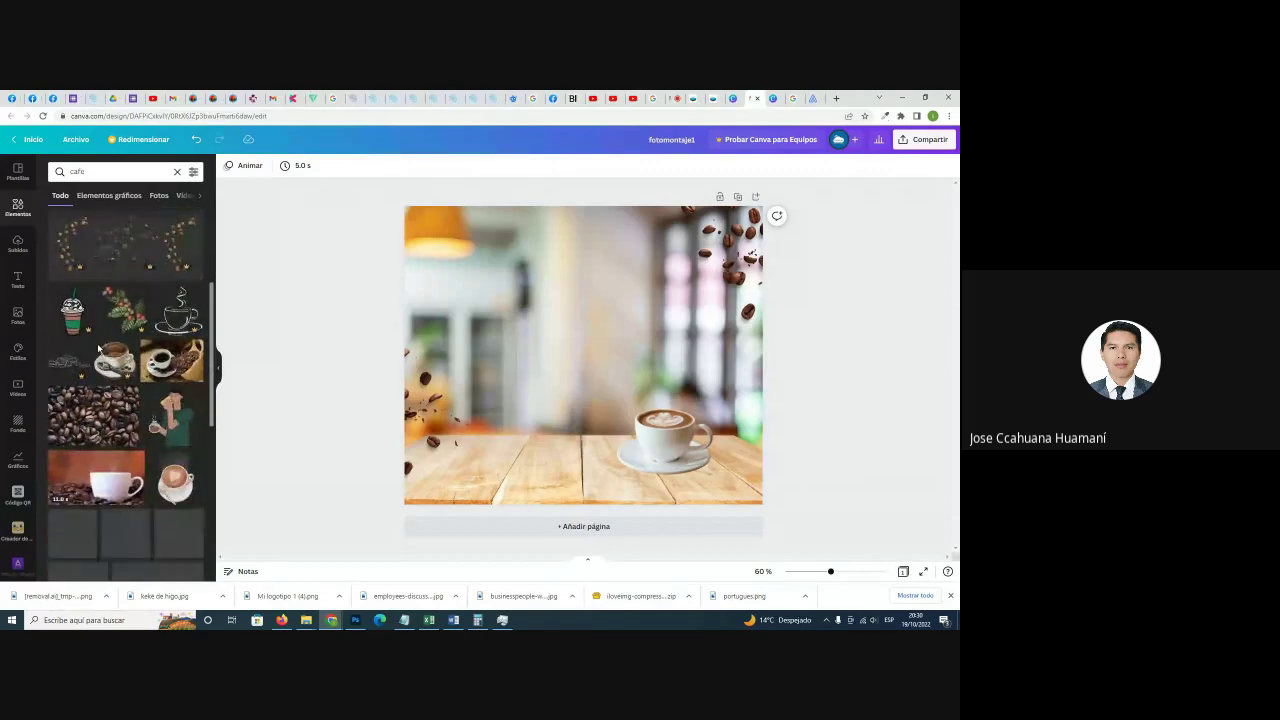
scroll(128, 355, down, 3)
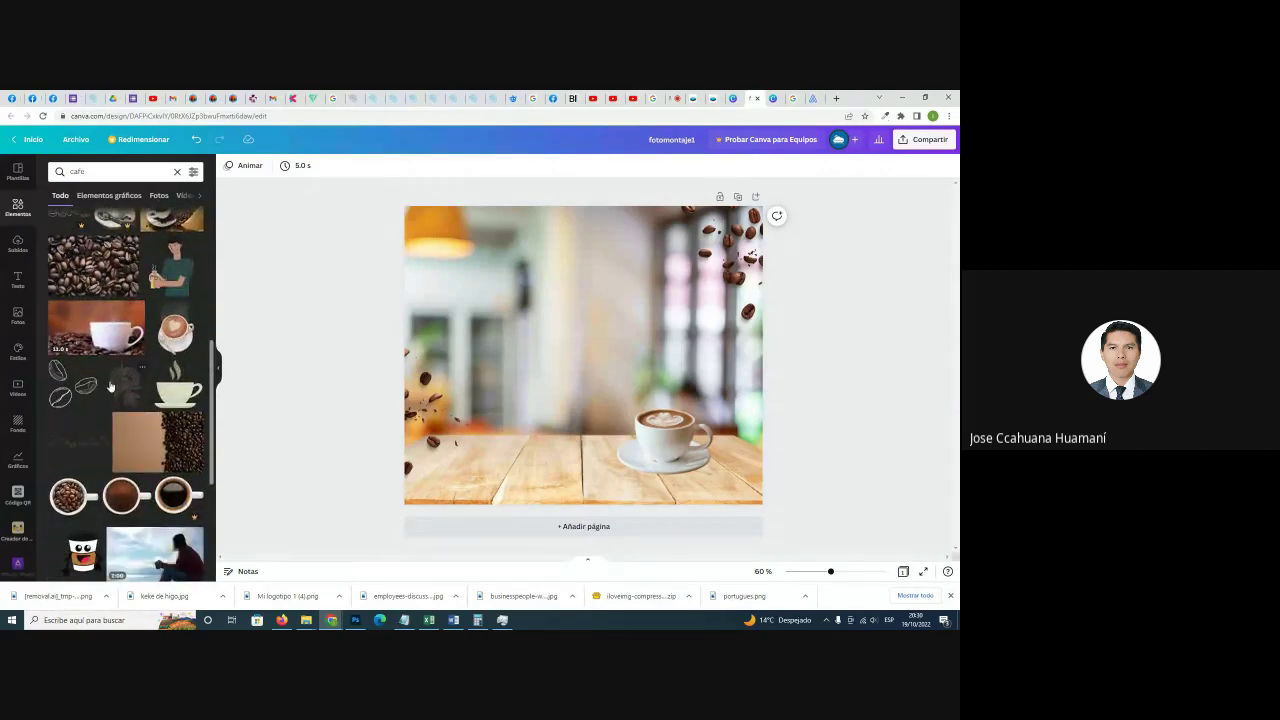
scroll(104, 375, down, 1)
scroll(125, 372, down, 1)
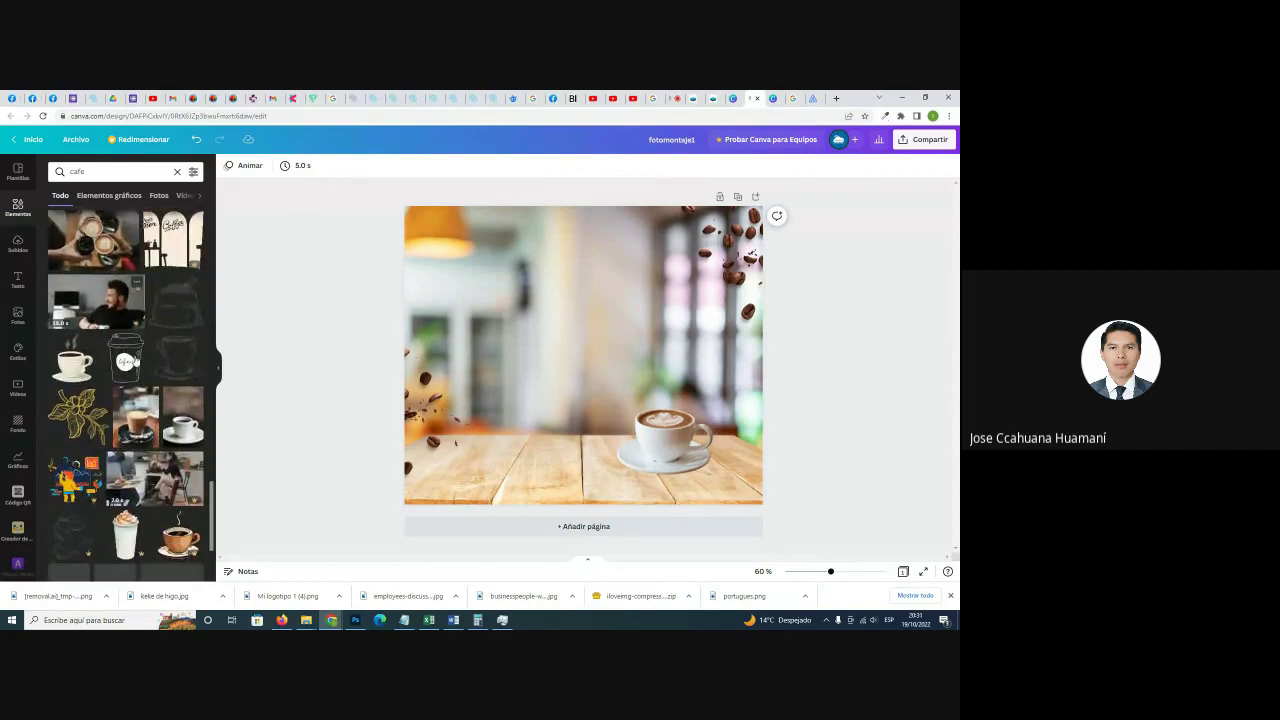
scroll(147, 360, down, 2)
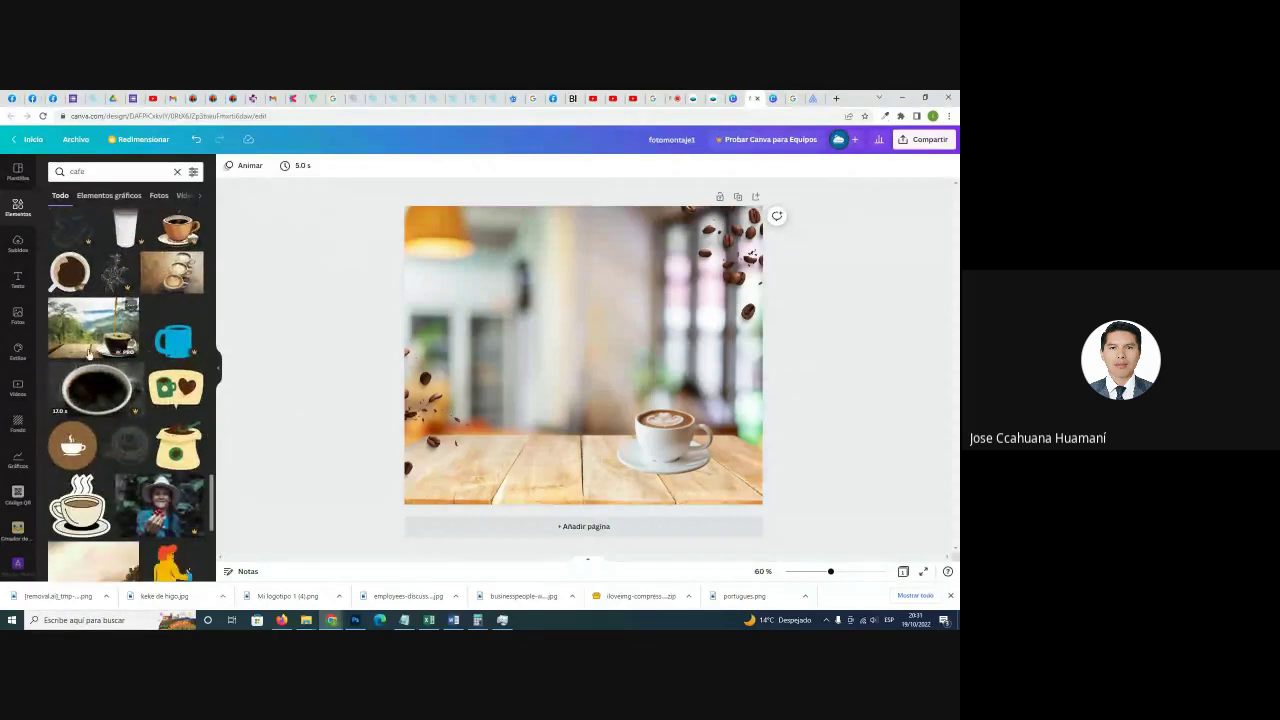
scroll(160, 336, down, 4)
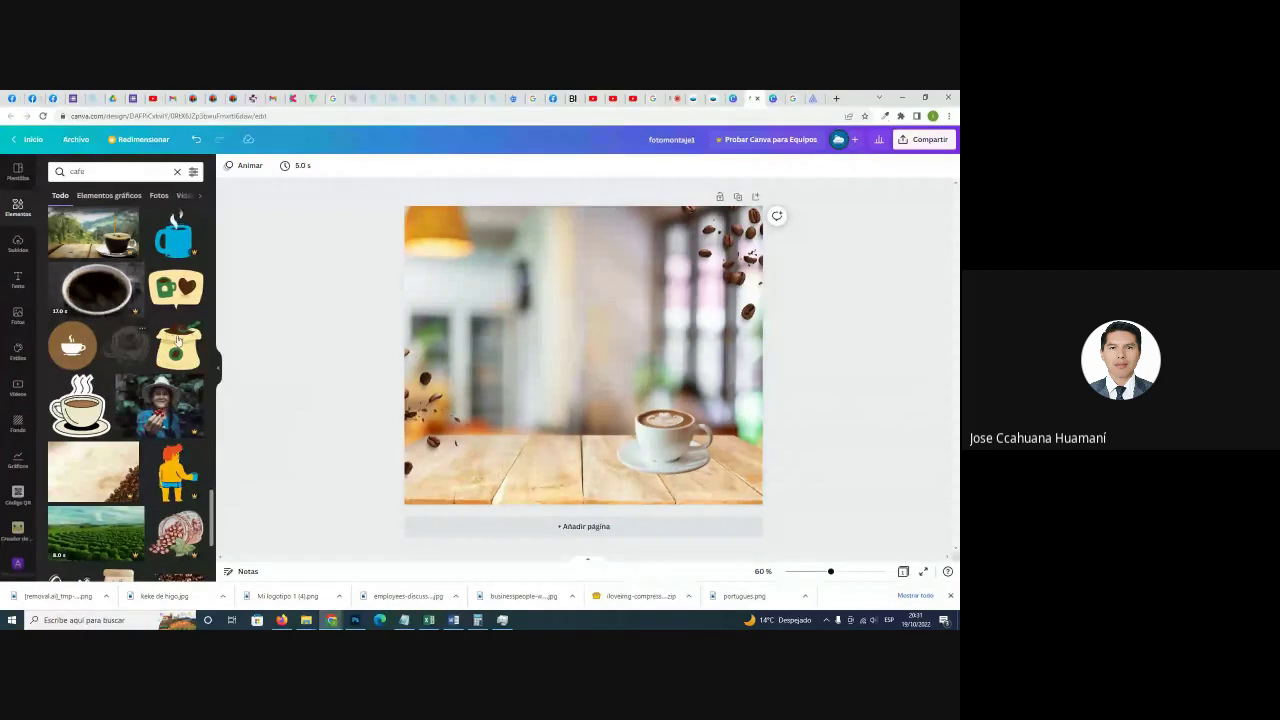
scroll(165, 355, down, 7)
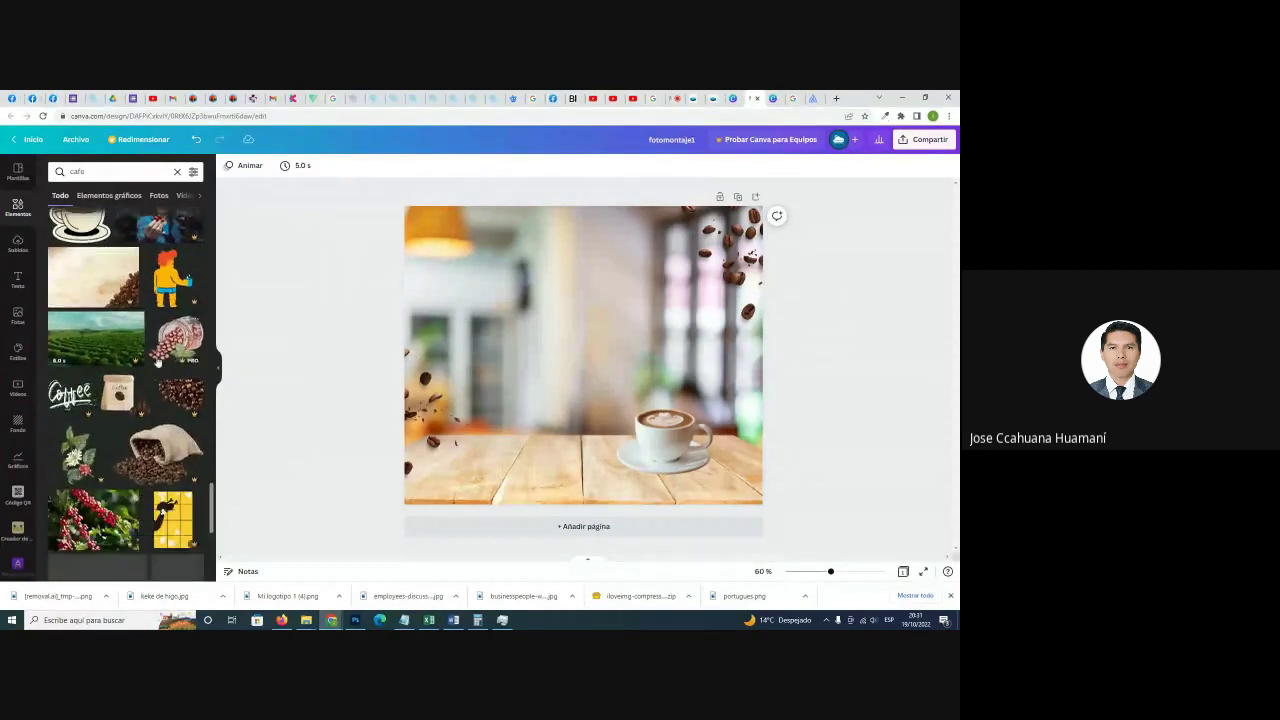
scroll(170, 445, down, 1)
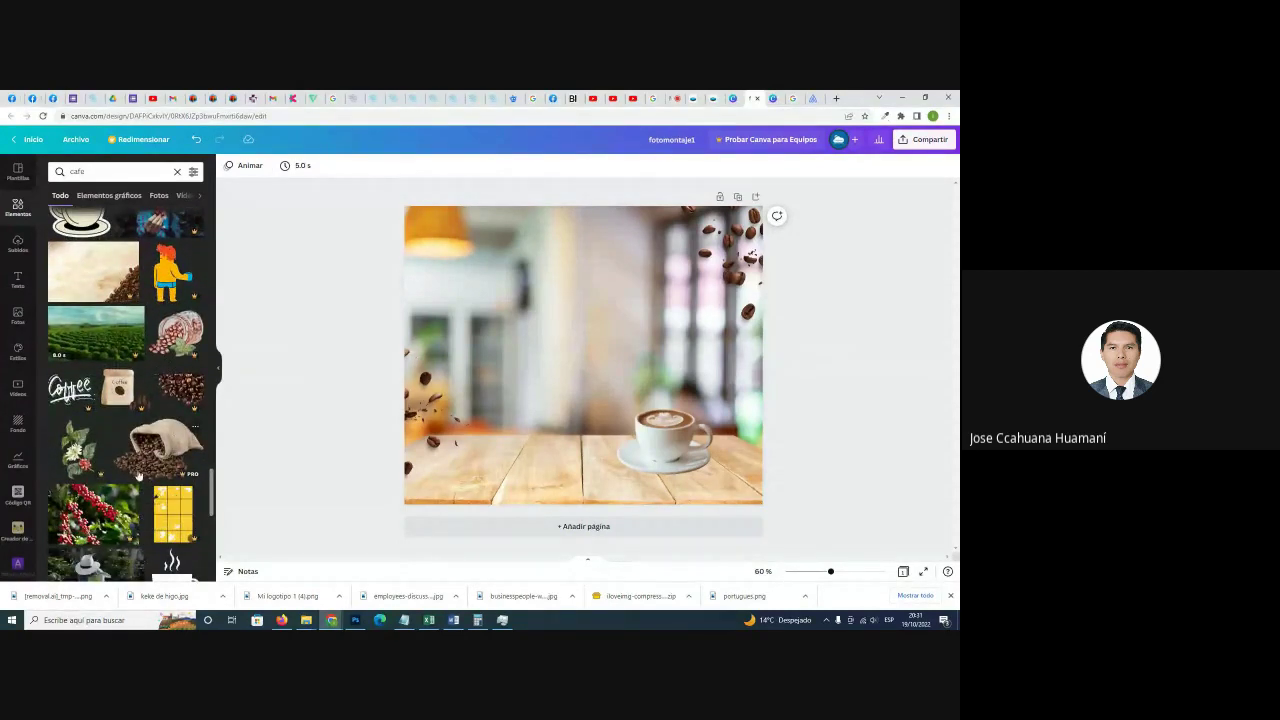
scroll(160, 430, down, 2)
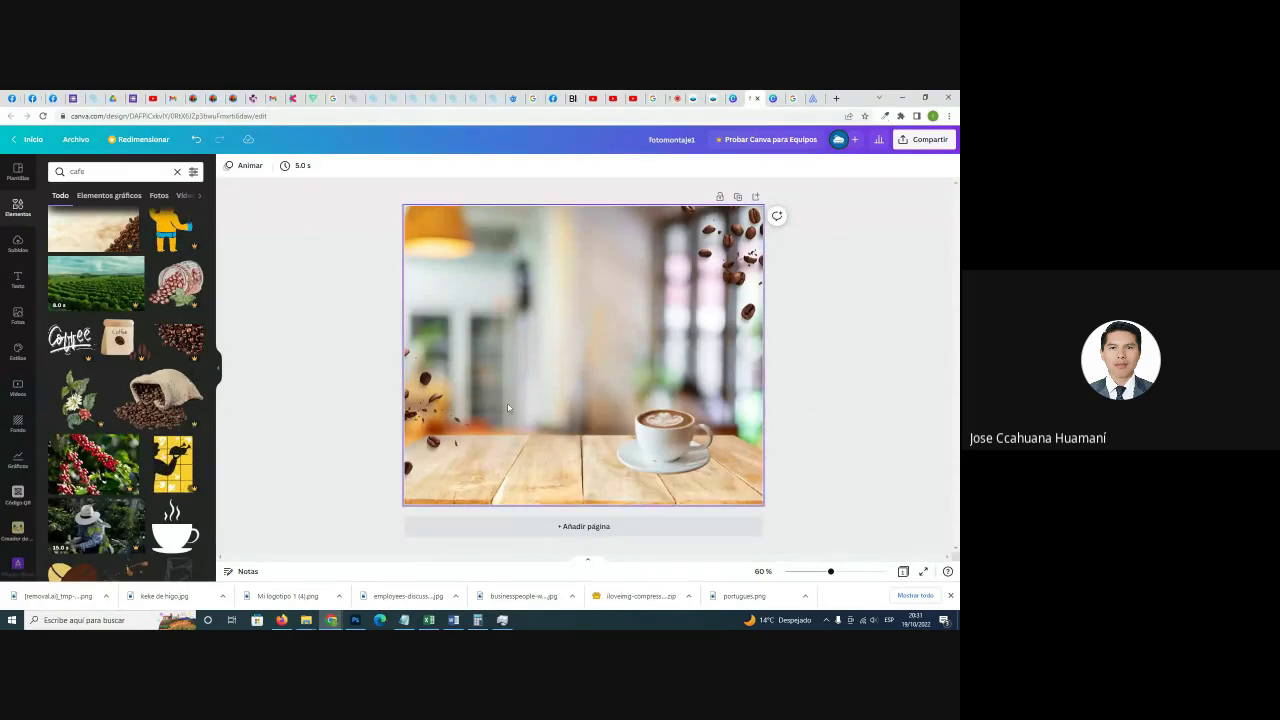
drag(300, 346, 350, 412)
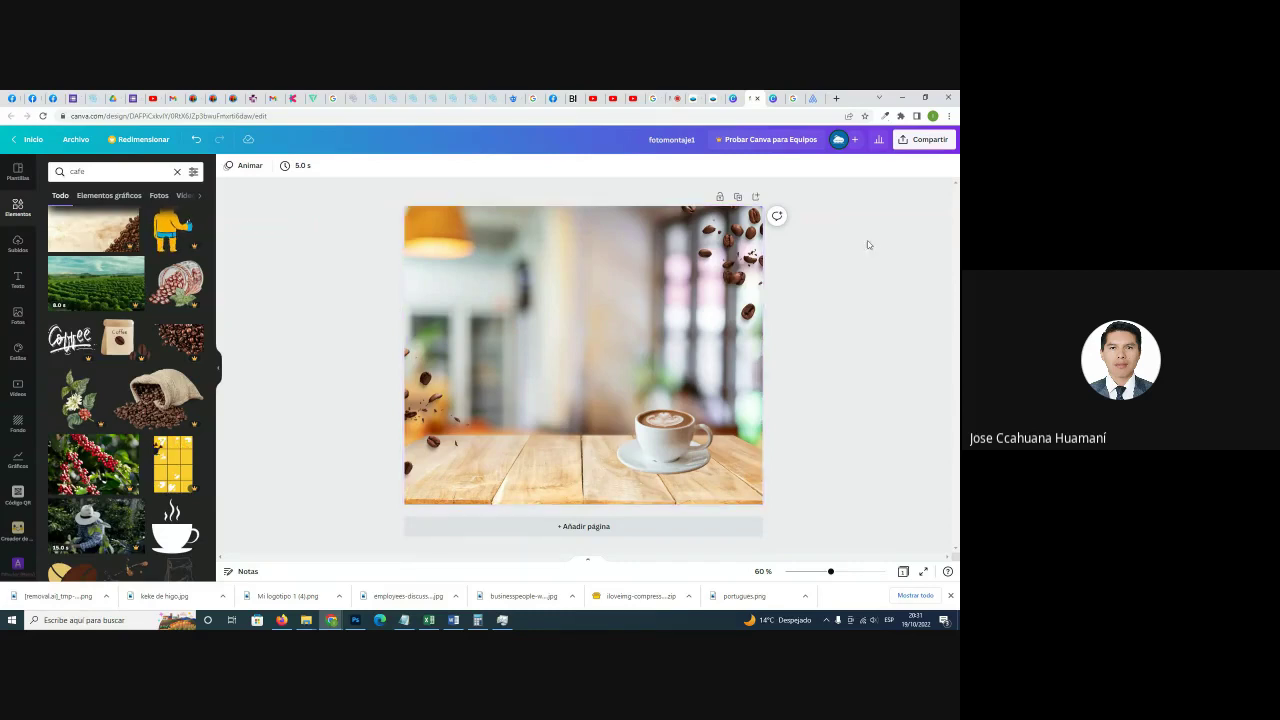
Leave the photomontage and close the browser tabs with the "keke de higo" image search and the removal.ai background remover.
click(793, 97)
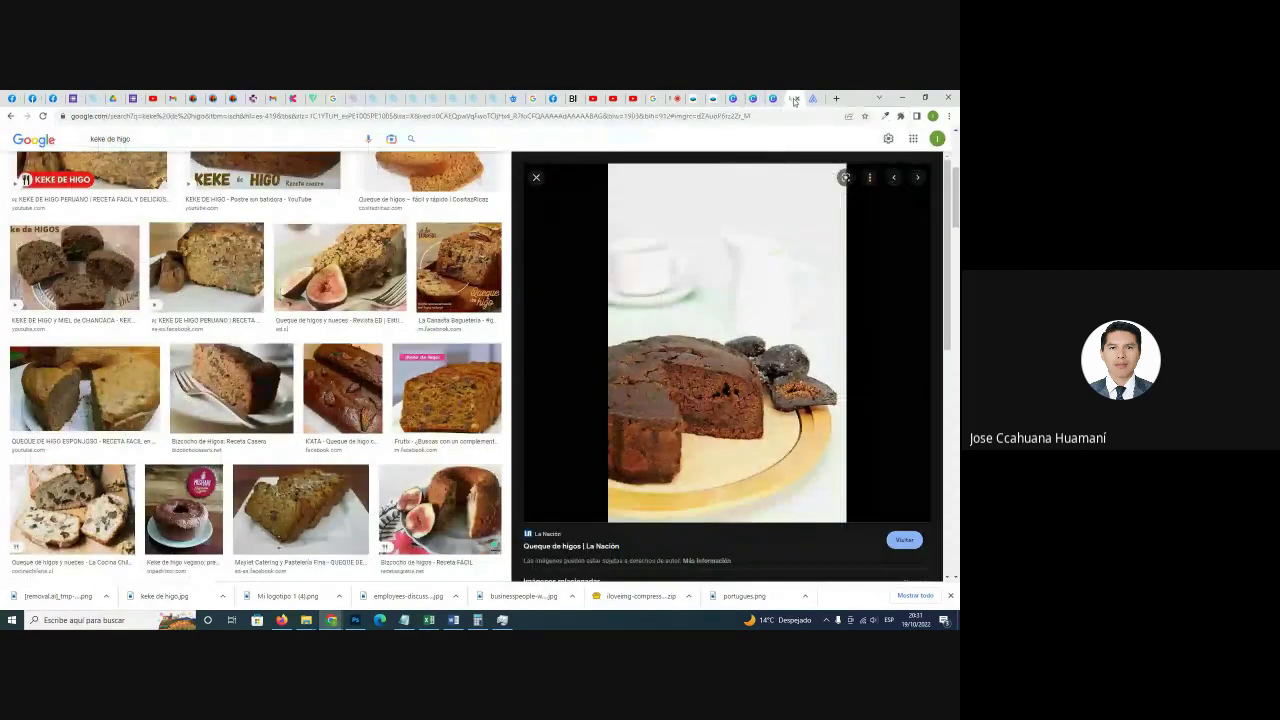
click(795, 99)
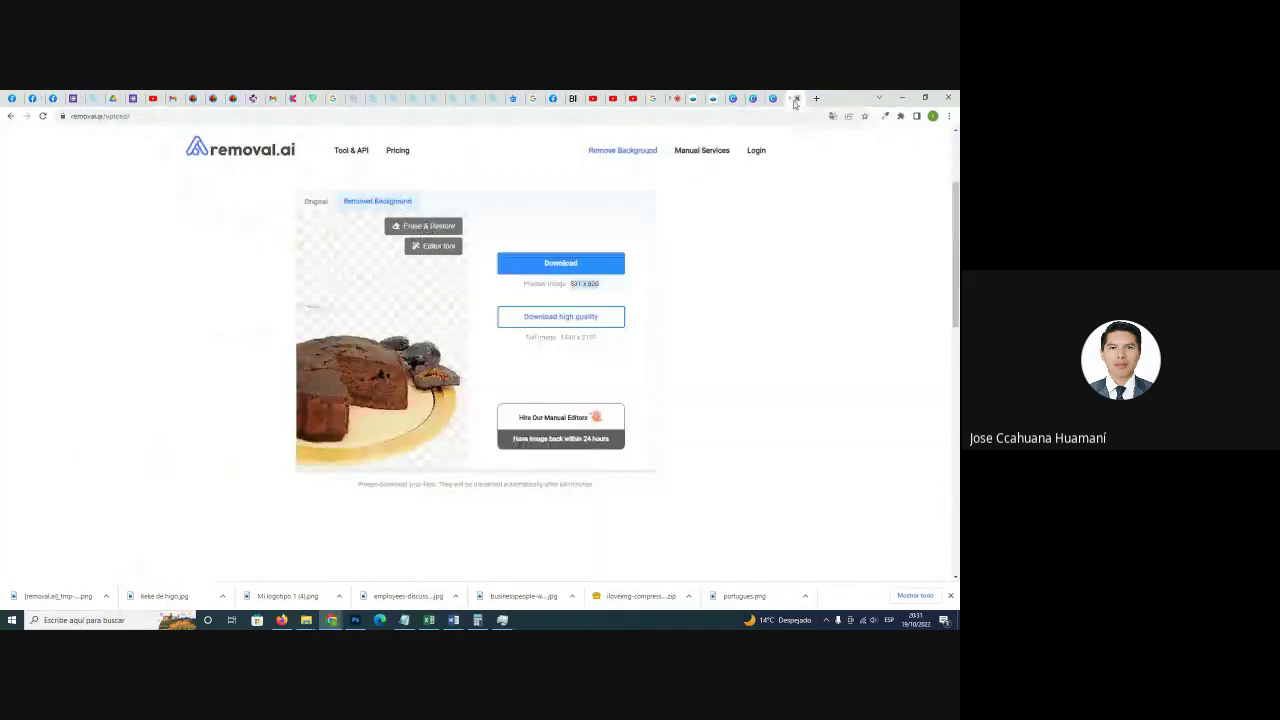
Search Google for "cafe saco" in a new browser tab and show the image results.
click(815, 99)
click(836, 98)
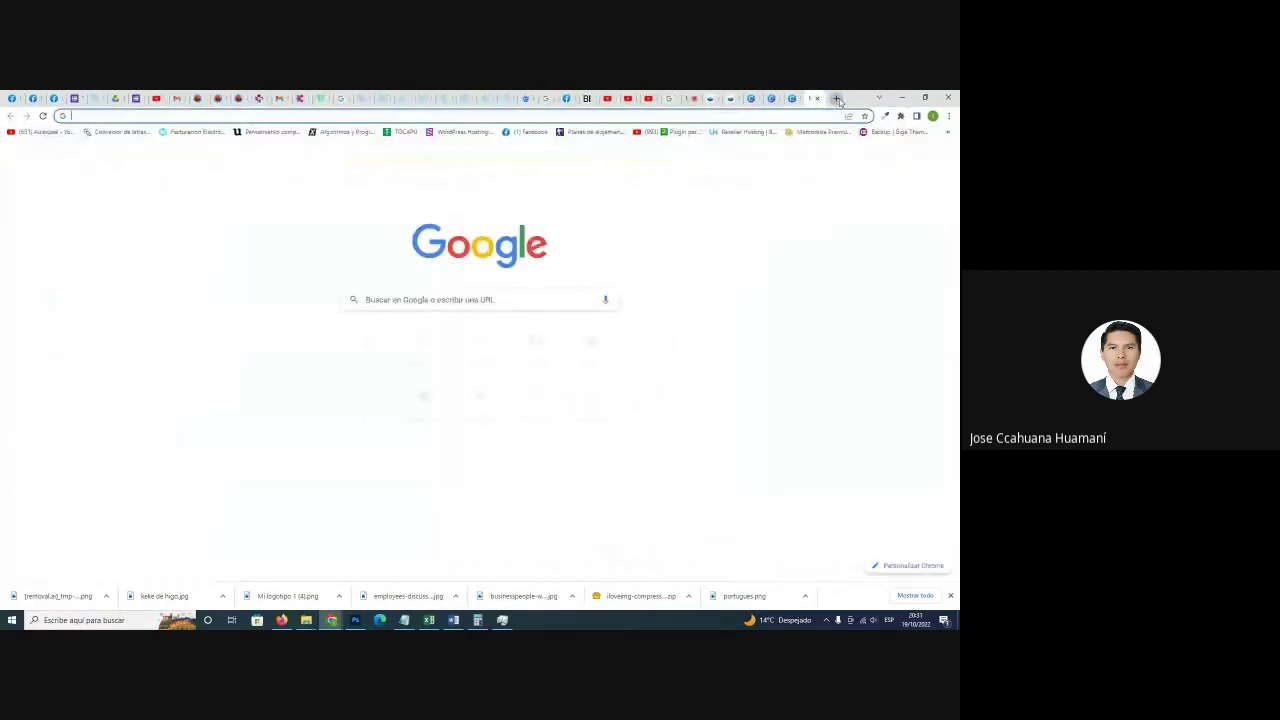
text(ca)
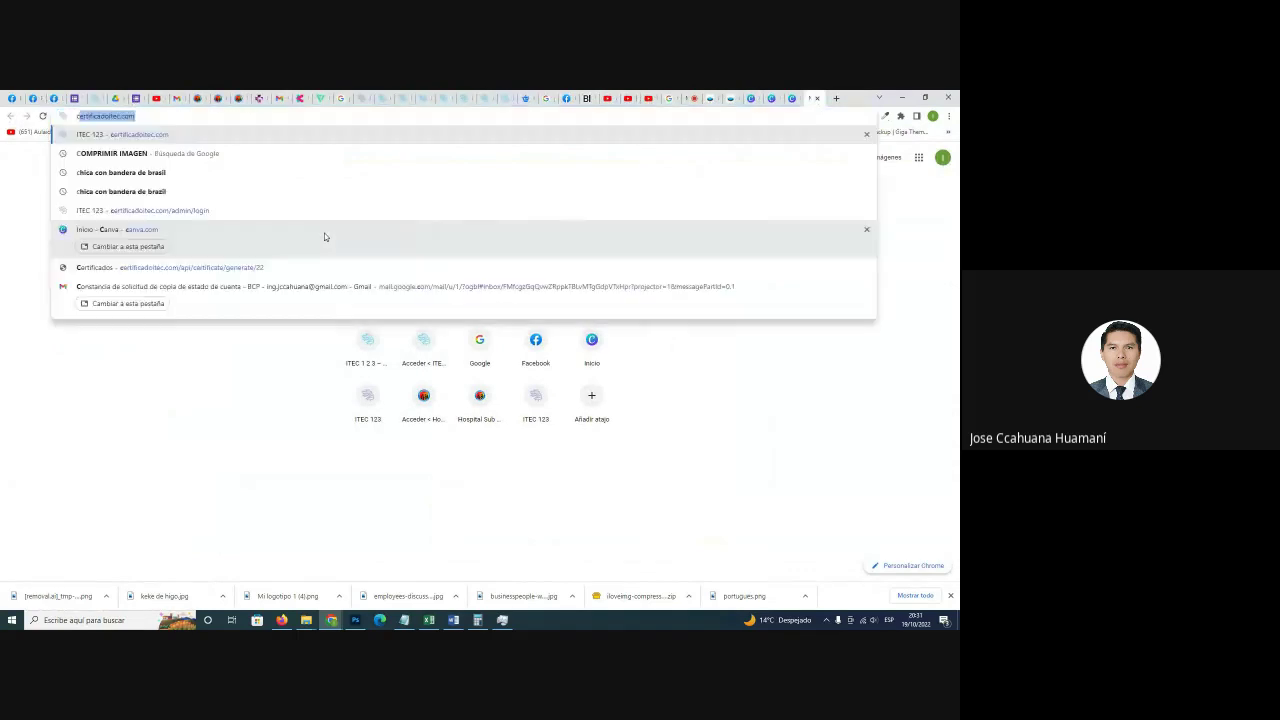
text(fe s)
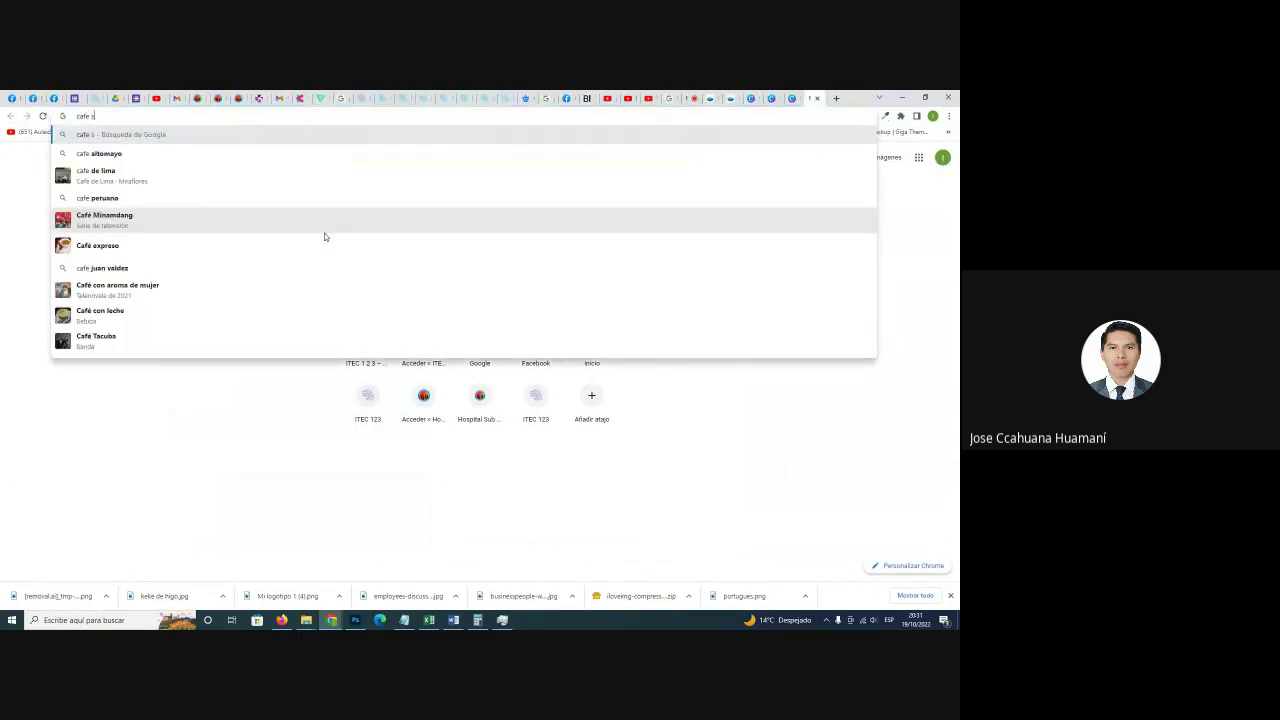
text(aco)
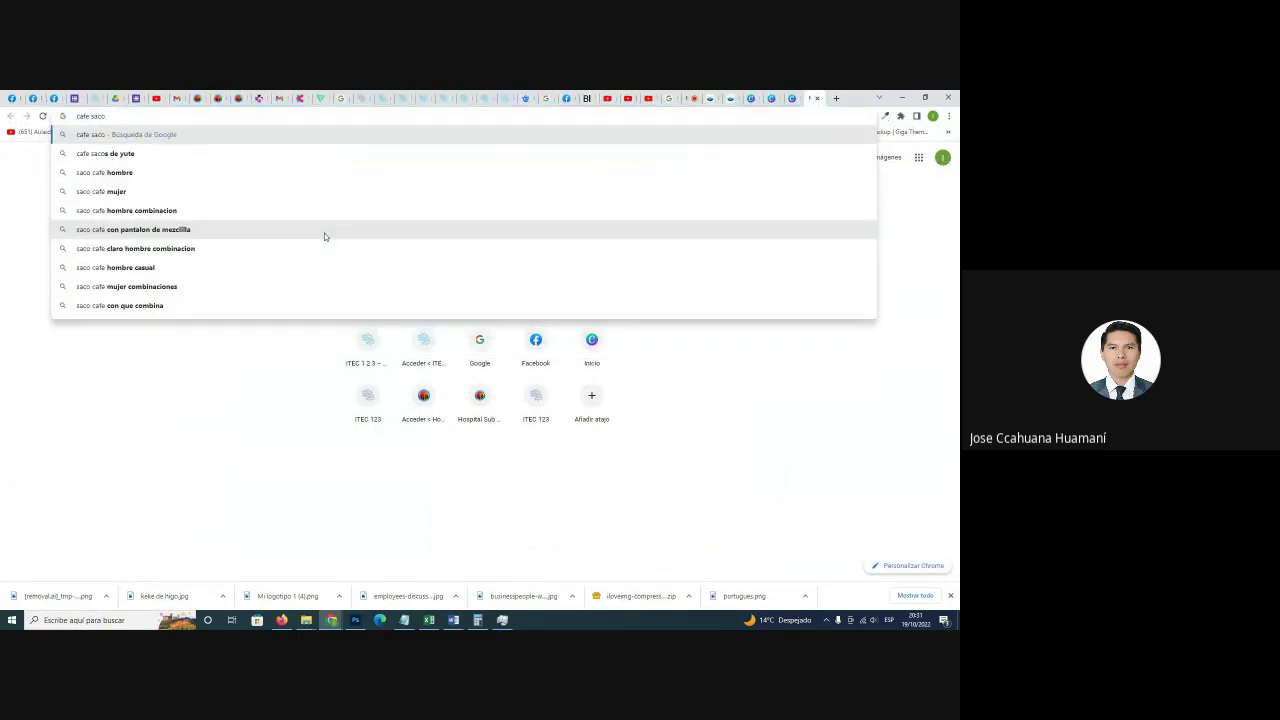
key(Return)
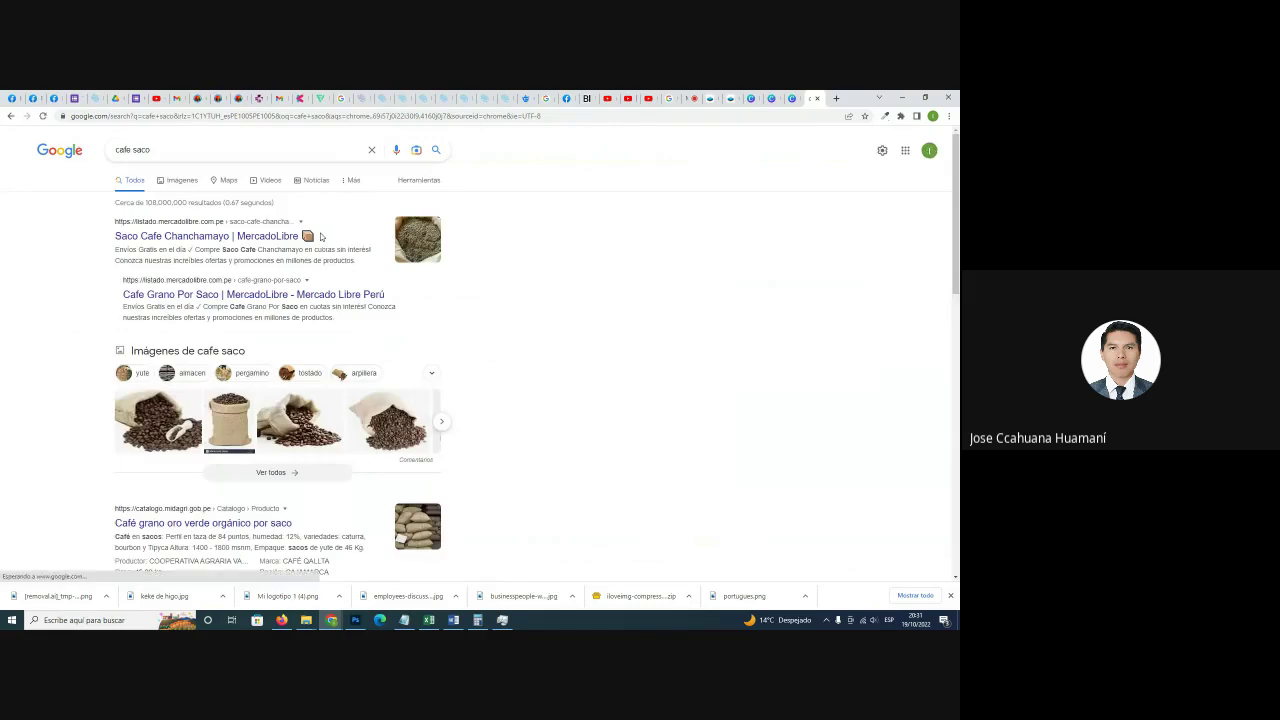
click(182, 180)
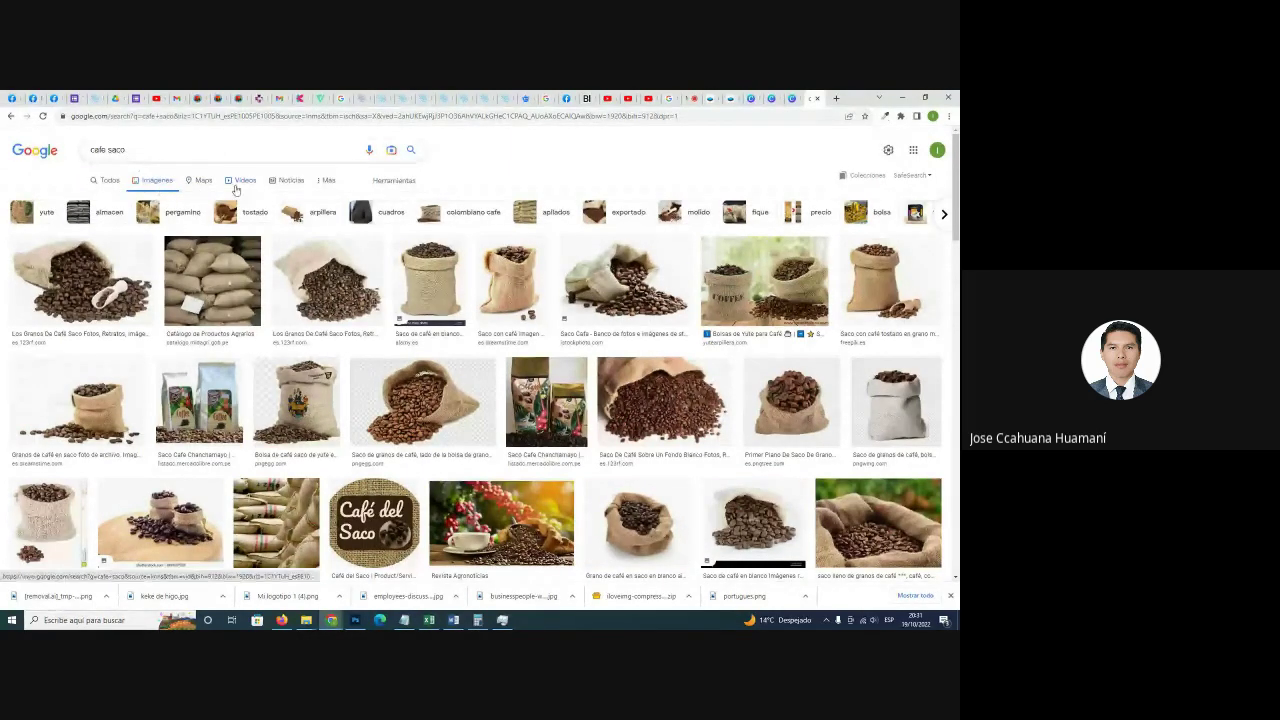
Filter the "cafe saco" image results by colour to show only transparent images.
click(398, 181)
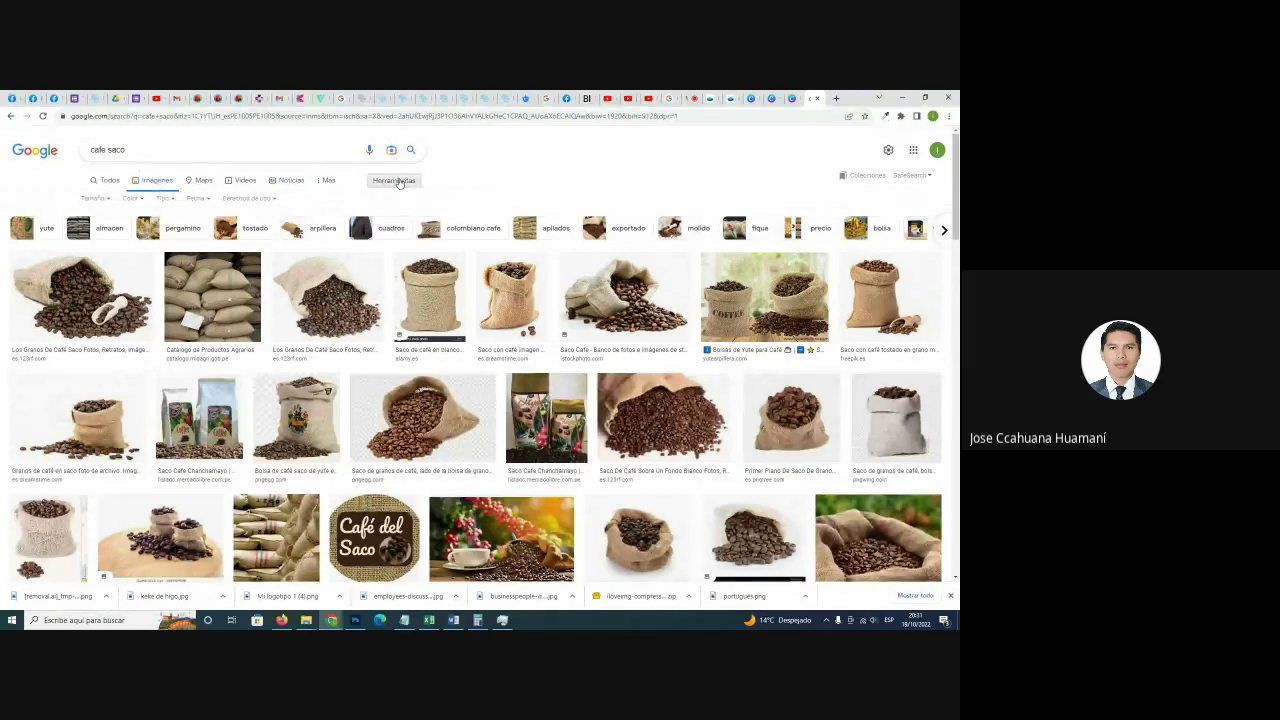
click(133, 199)
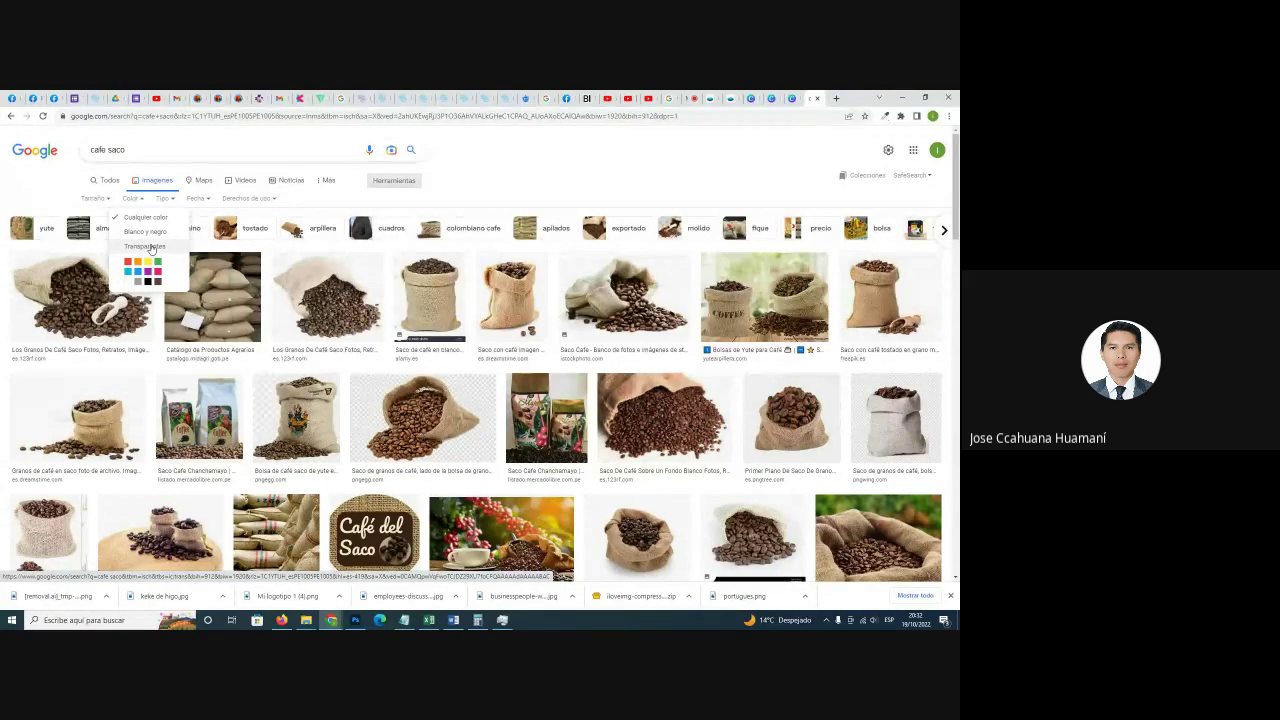
click(152, 248)
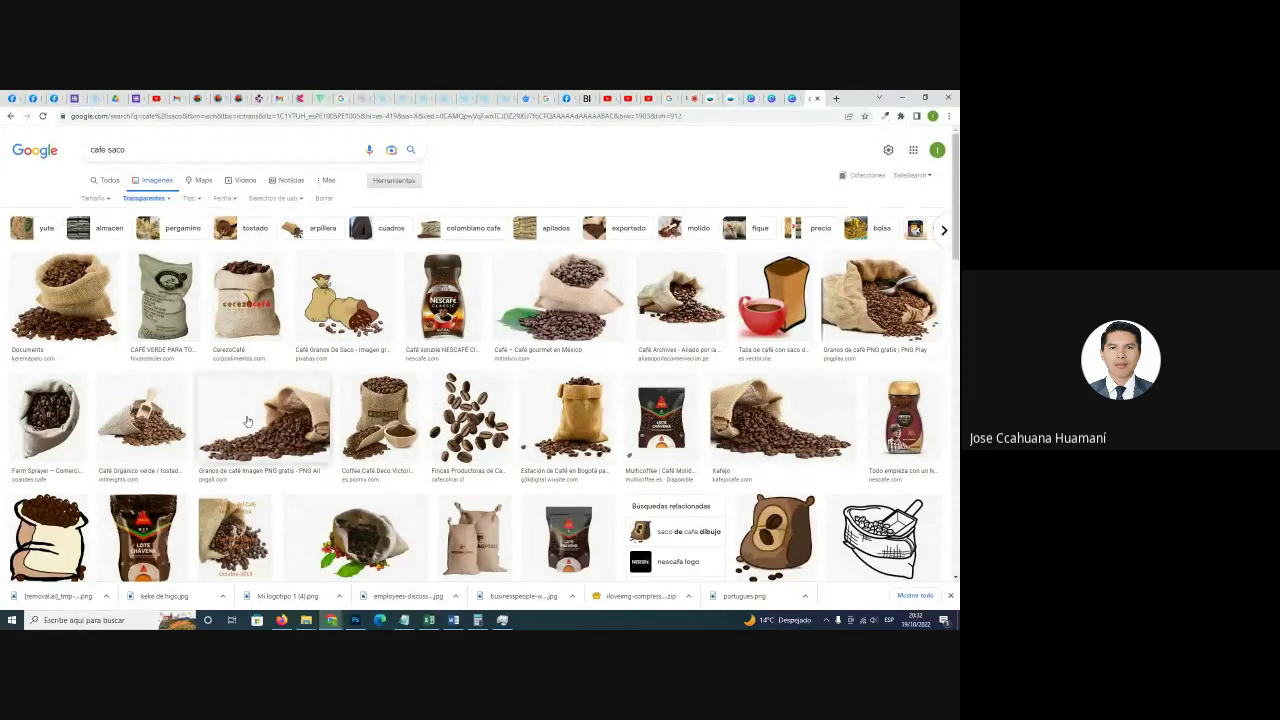
Browse the transparent image results for "cafe saco" for a coffee sack picture suited to the photomontage.
scroll(88, 444, down, 1)
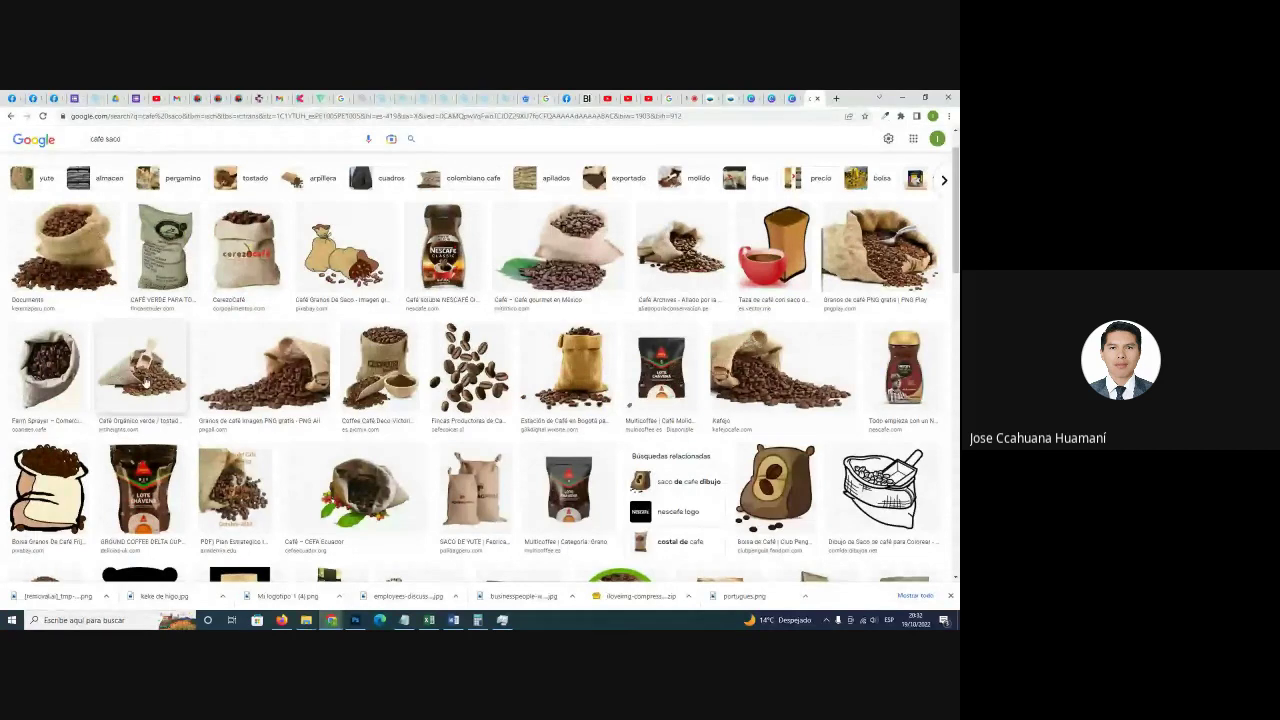
scroll(380, 380, down, 2)
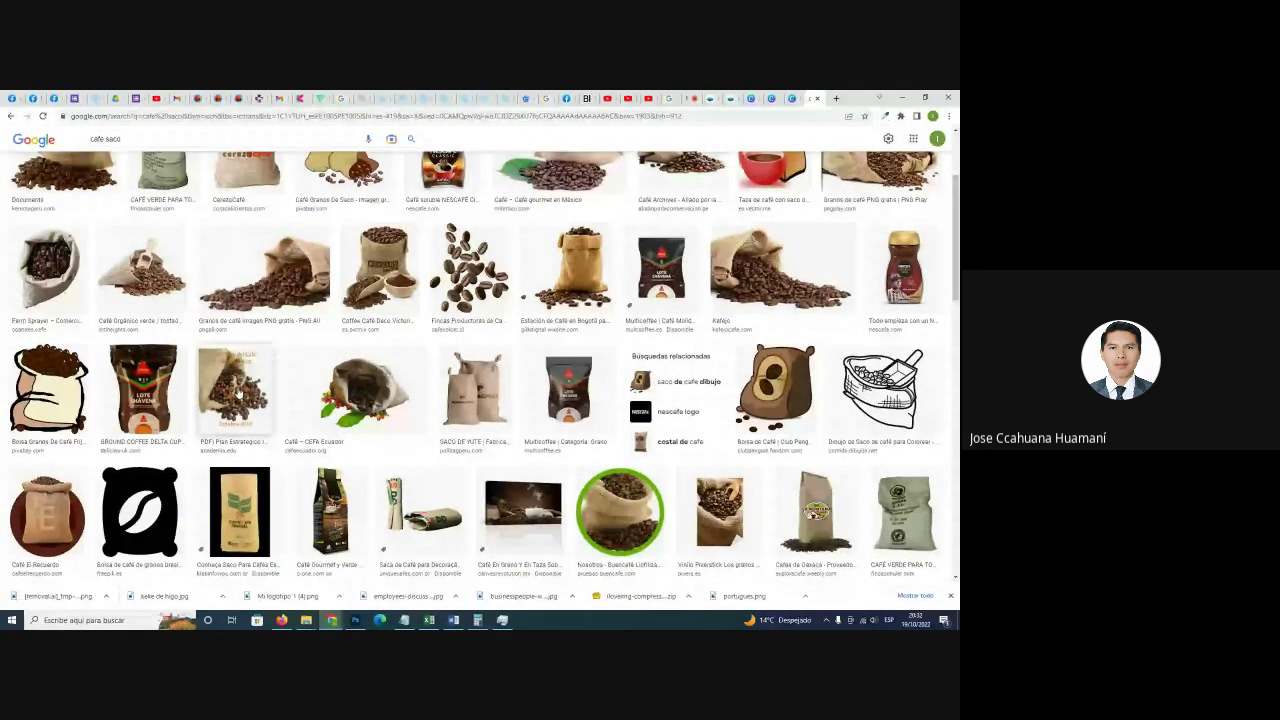
scroll(238, 395, down, 2)
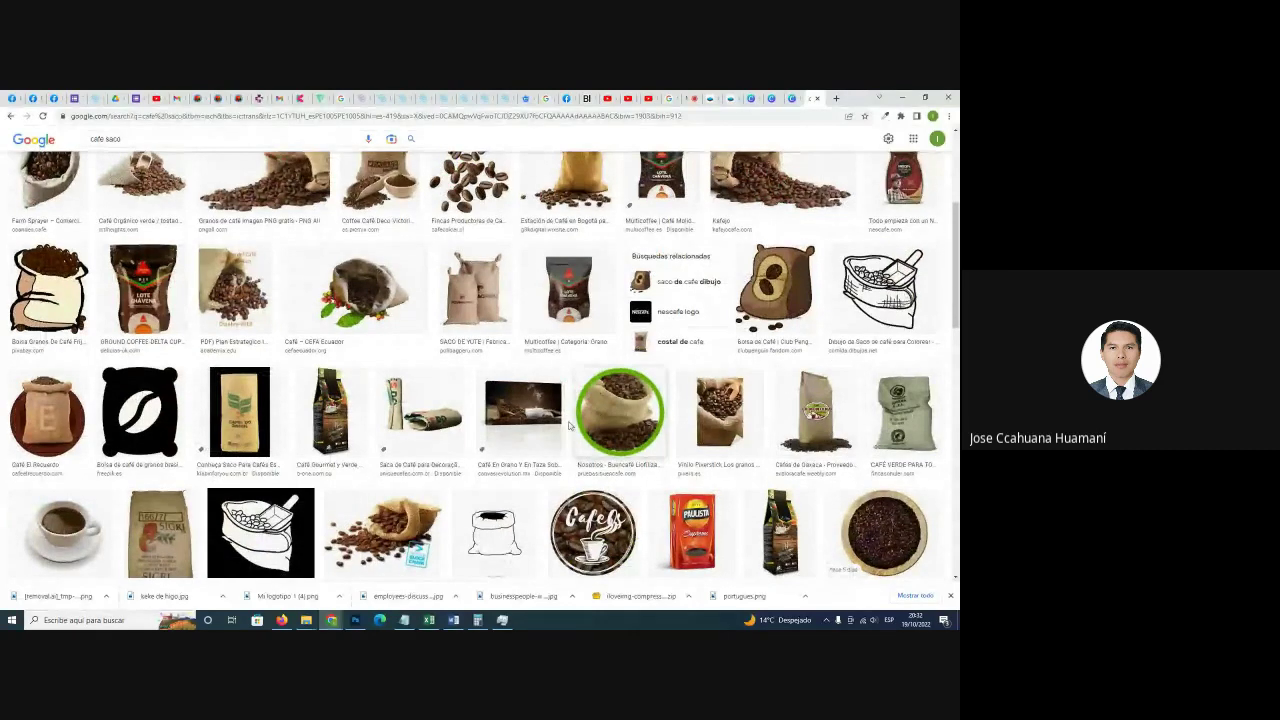
scroll(400, 425, down, 1)
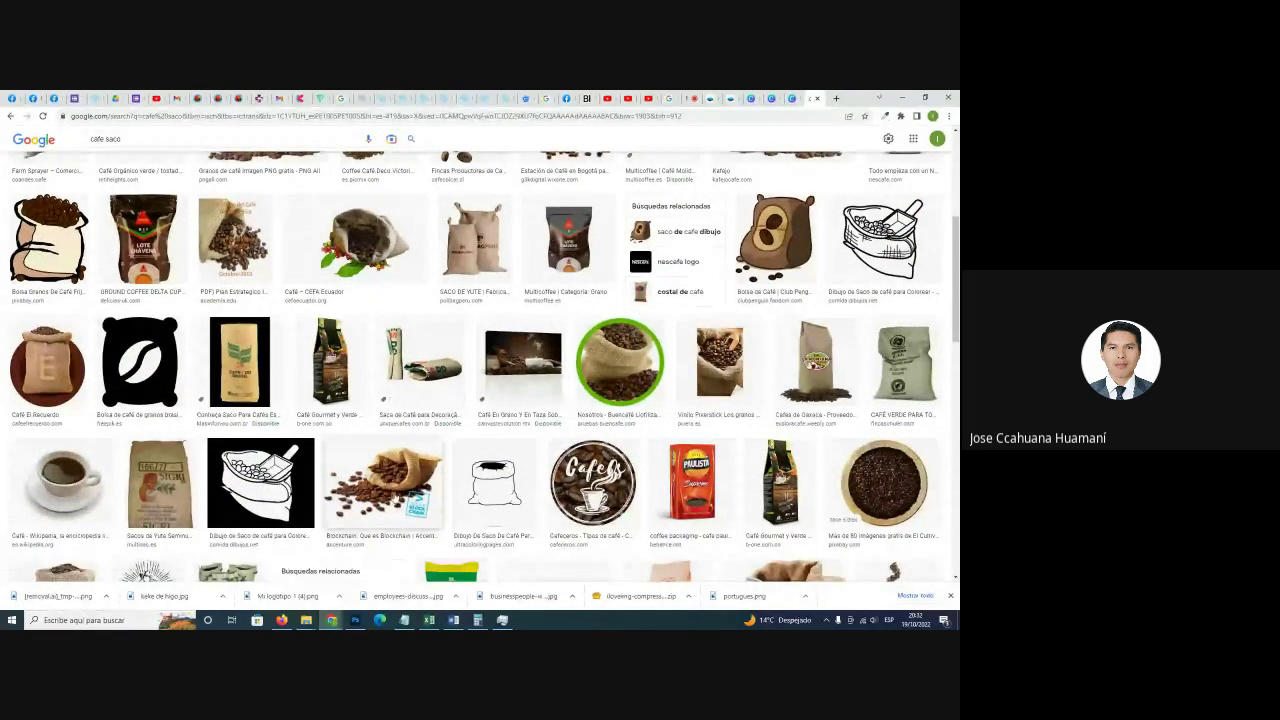
scroll(365, 465, down, 2)
scroll(363, 457, down, 1)
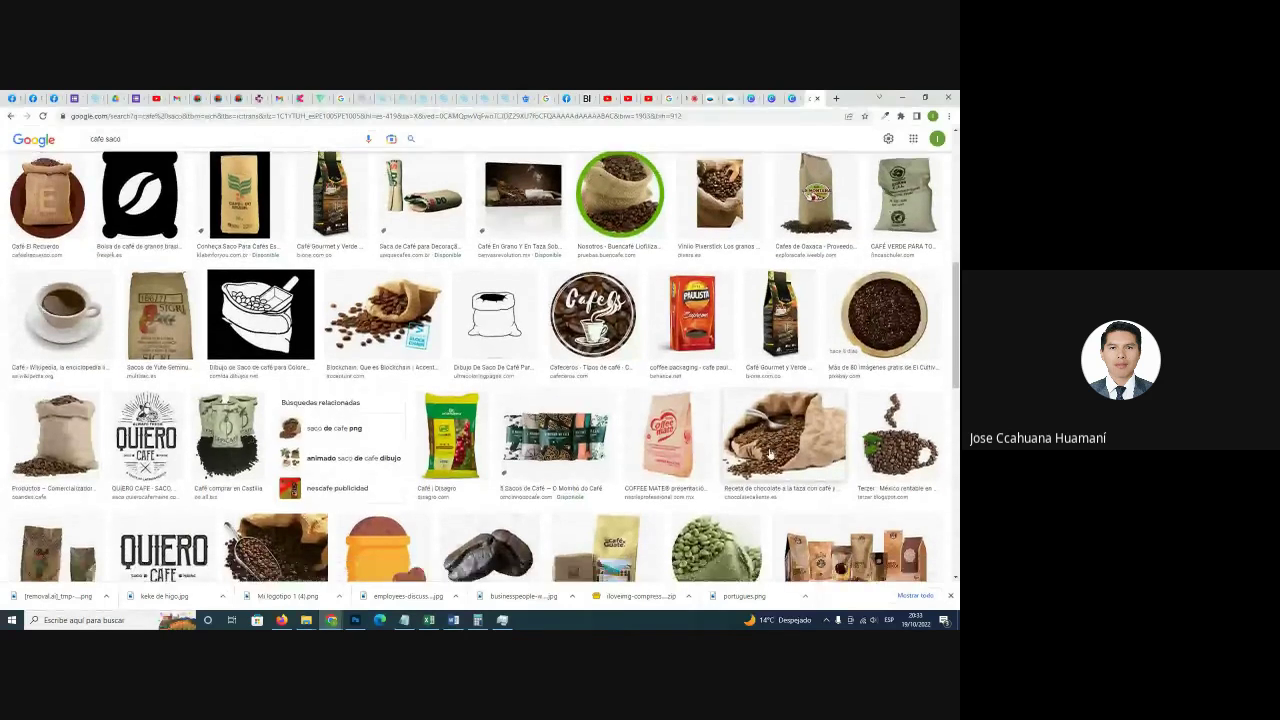
scroll(760, 458, down, 3)
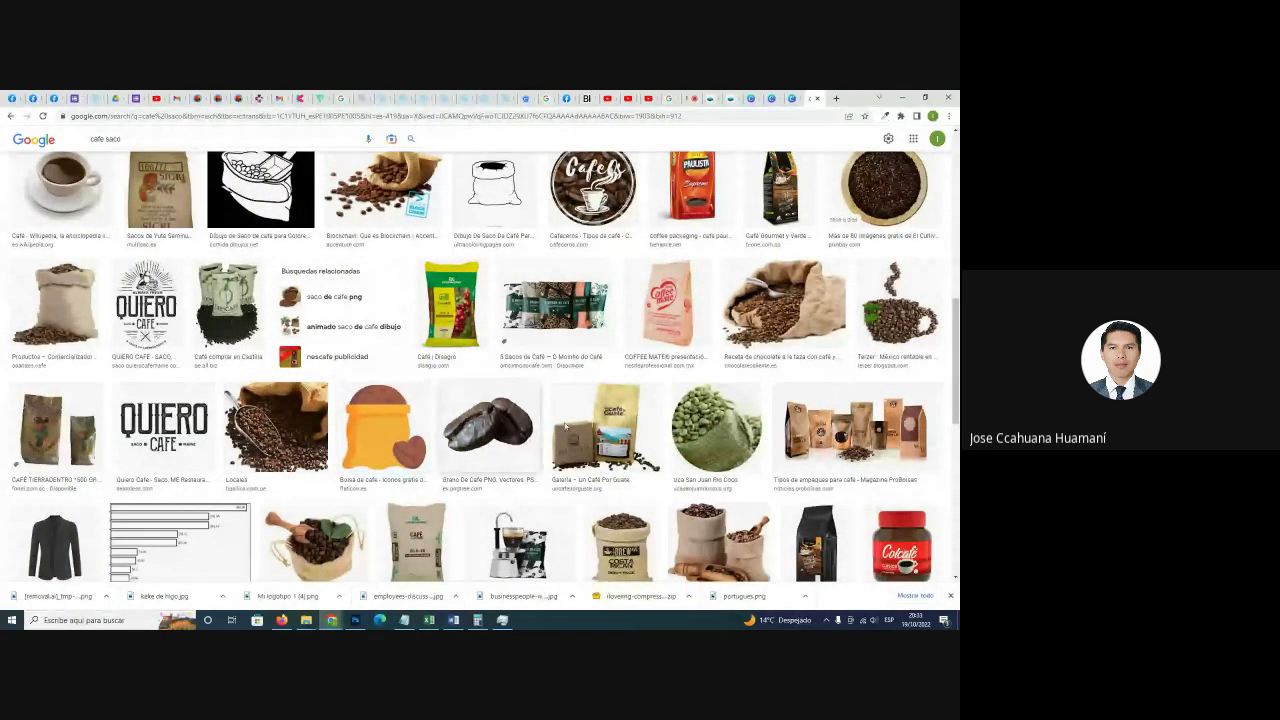
scroll(600, 430, down, 2)
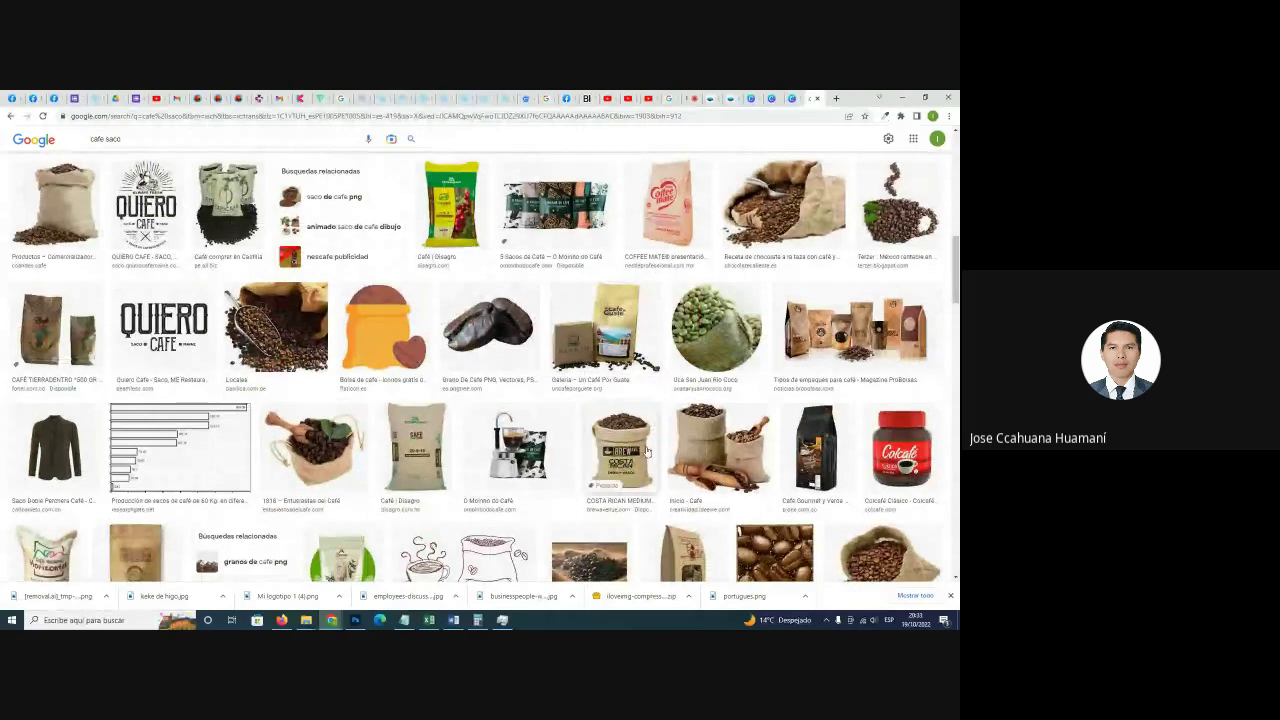
scroll(790, 437, down, 1)
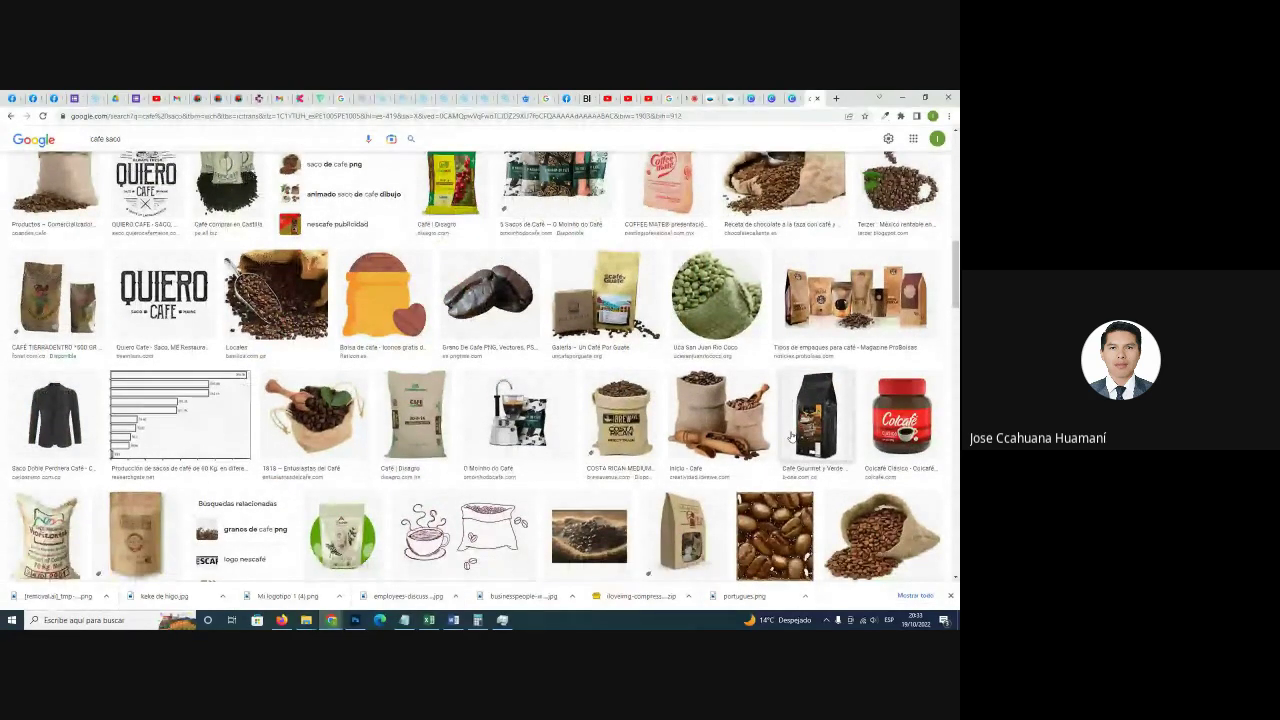
scroll(790, 437, down, 2)
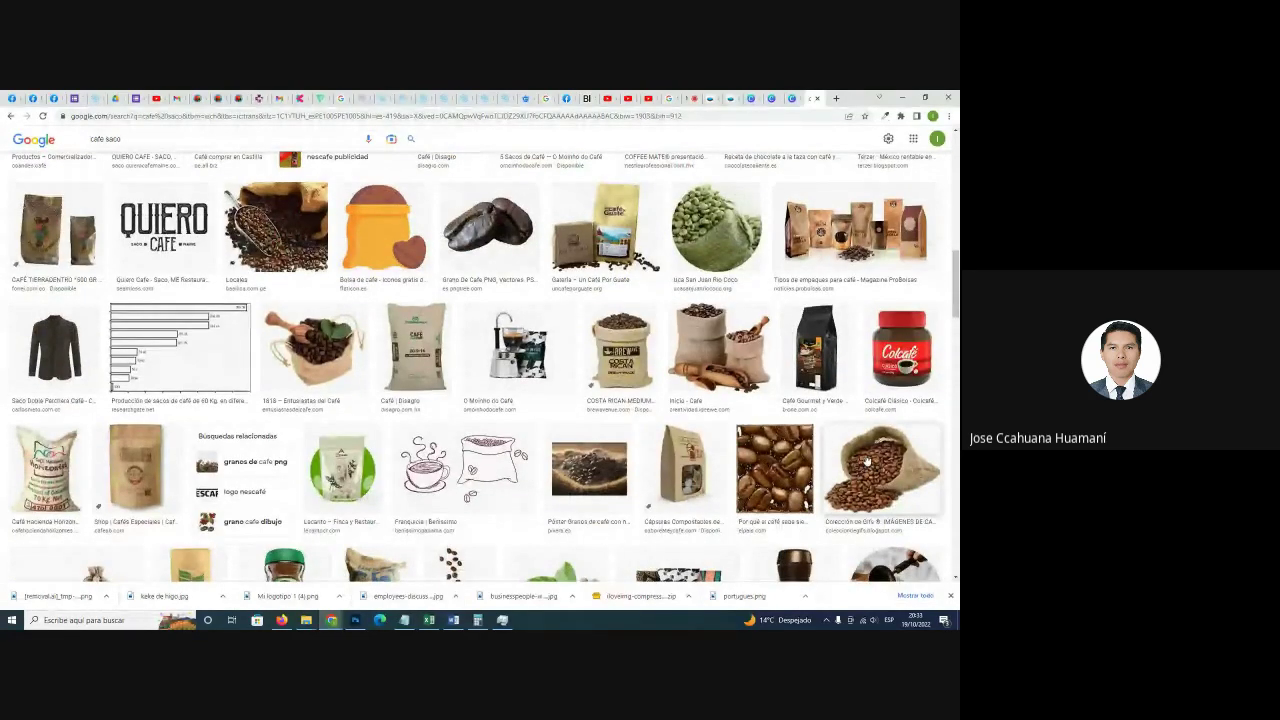
scroll(866, 461, up, 5)
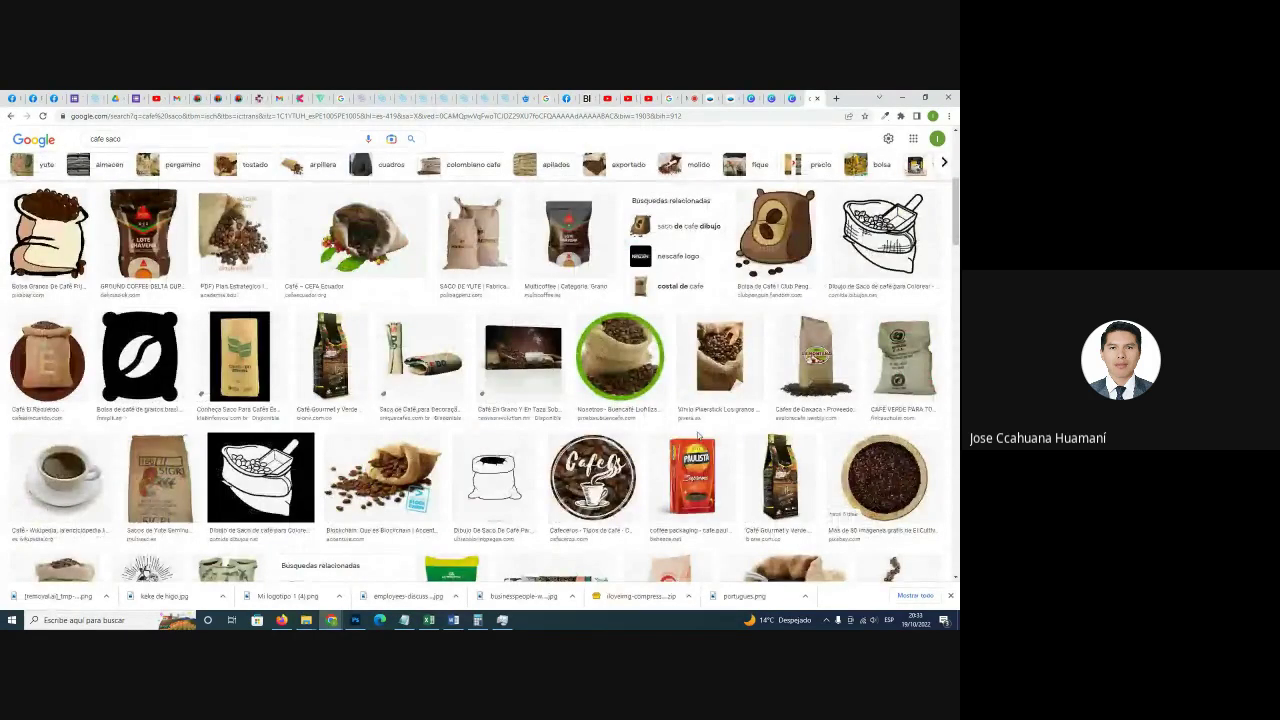
scroll(698, 435, up, 3)
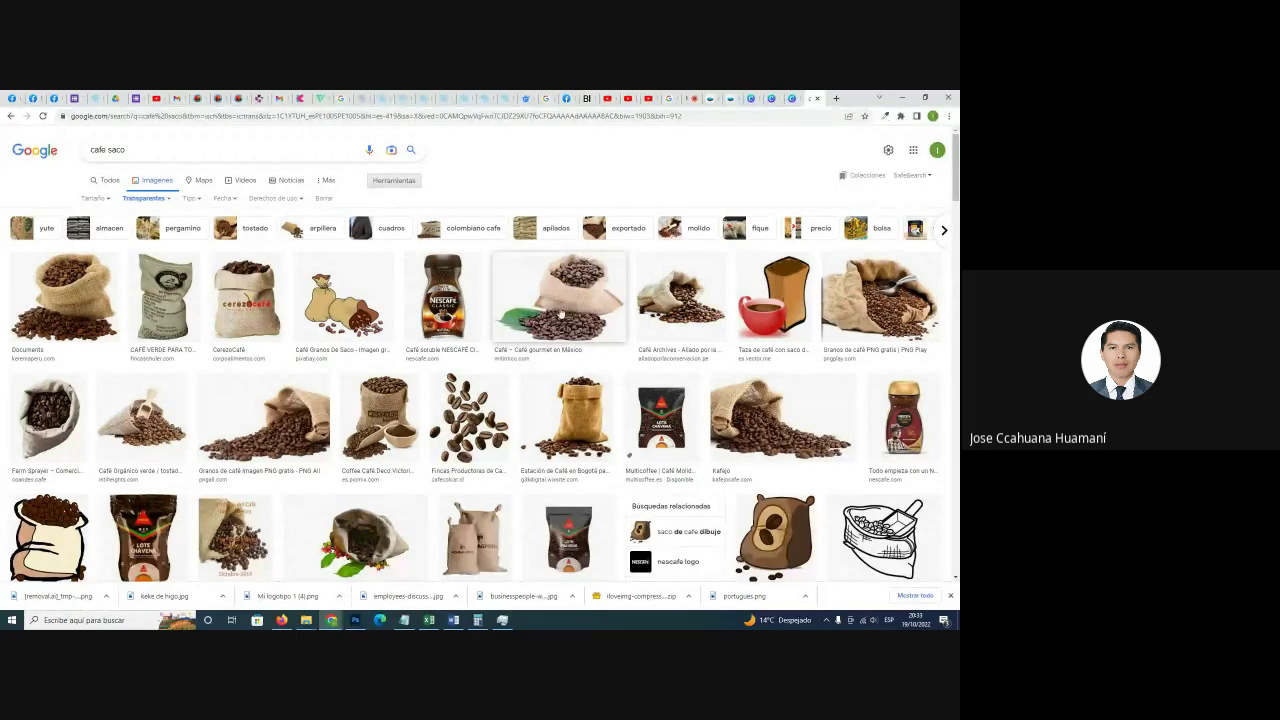
Compare enlarged previews of the "Café gourmet en México" and "Café Archives" coffee sack images.
click(567, 297)
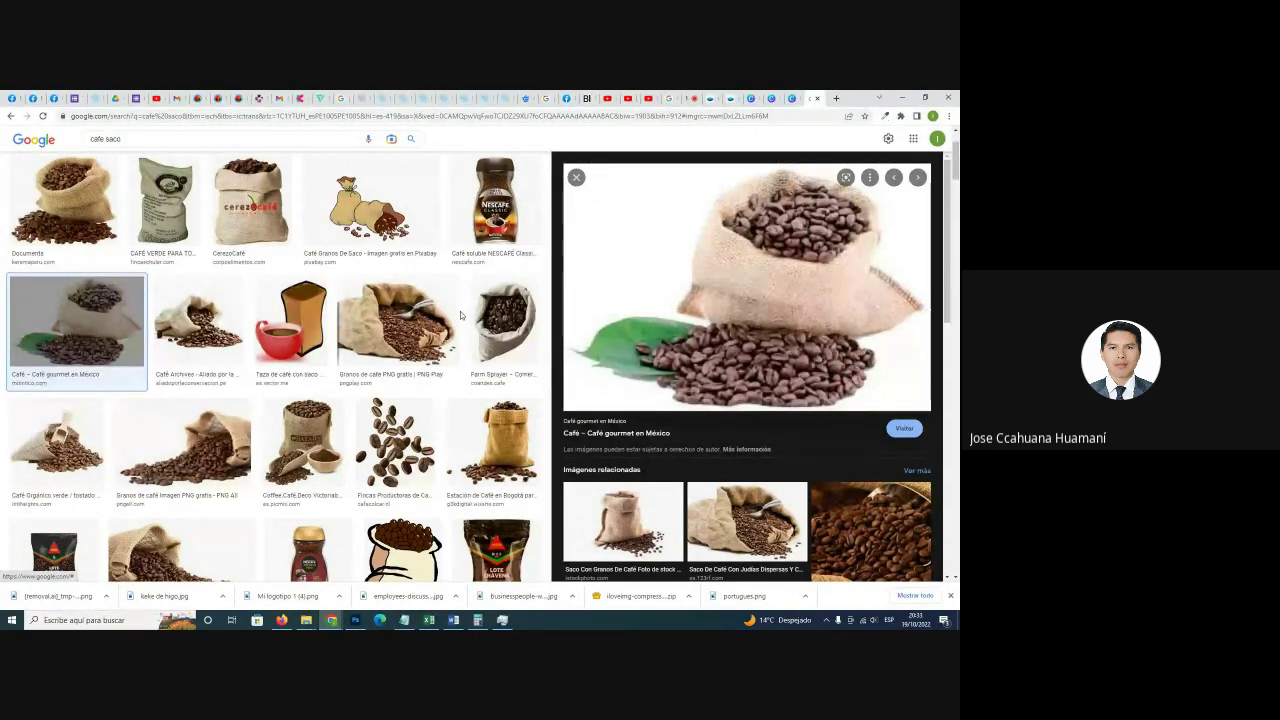
scroll(623, 237, up, 1)
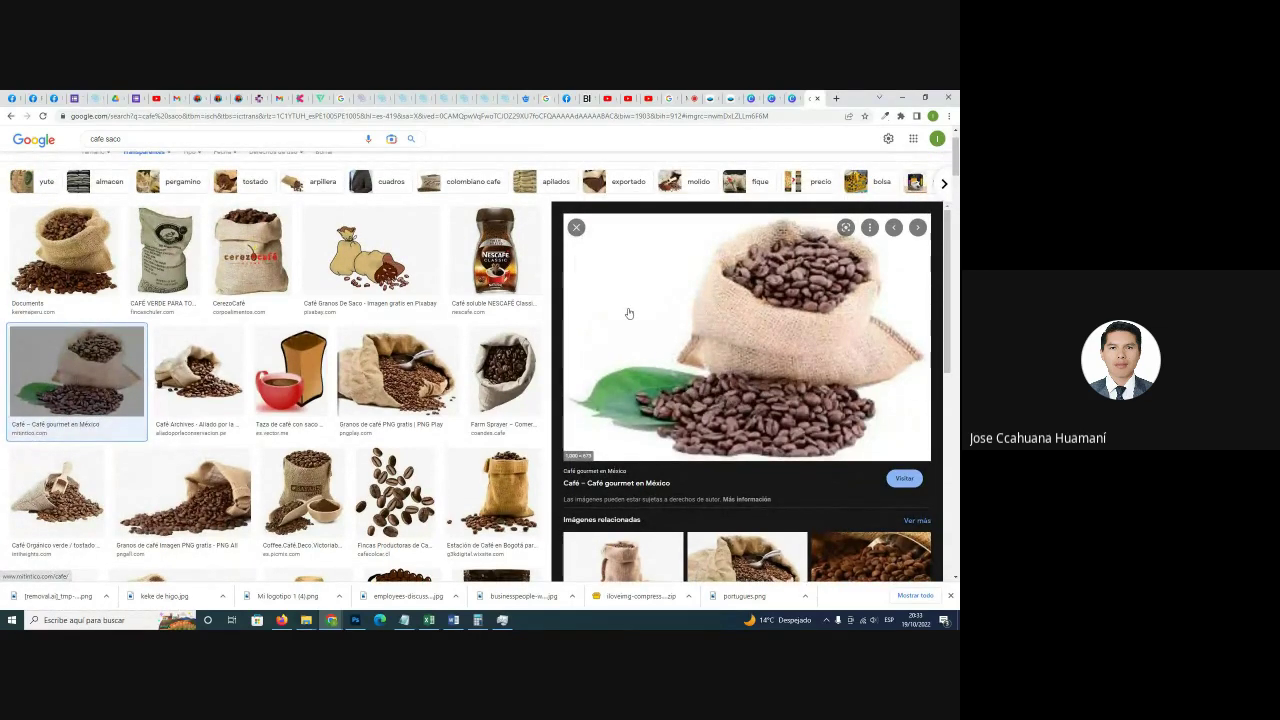
click(183, 380)
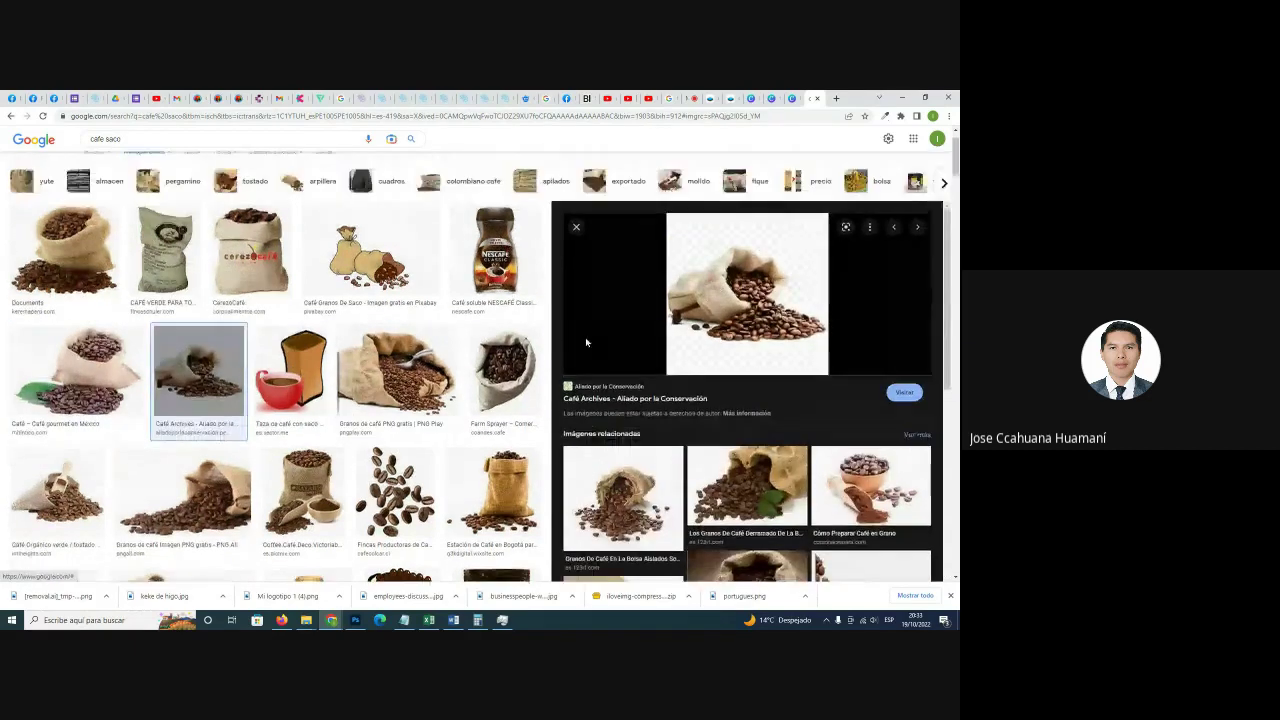
scroll(746, 322, up, 1)
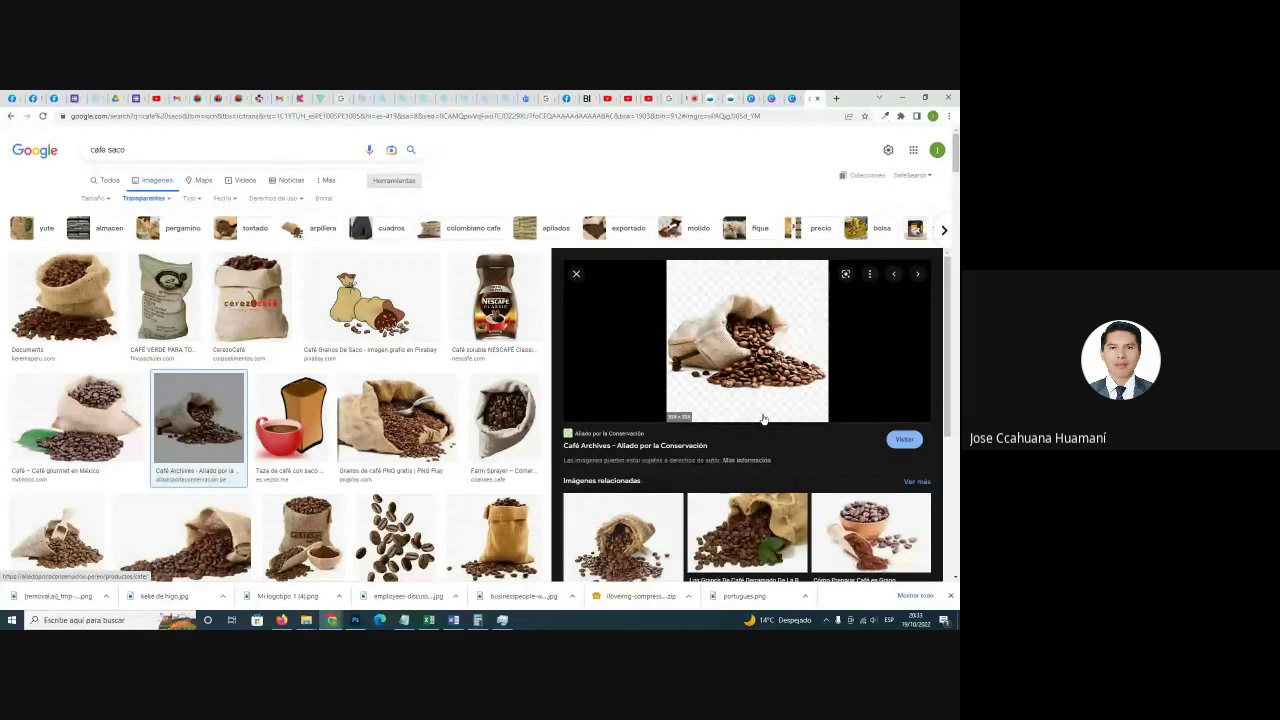
click(86, 430)
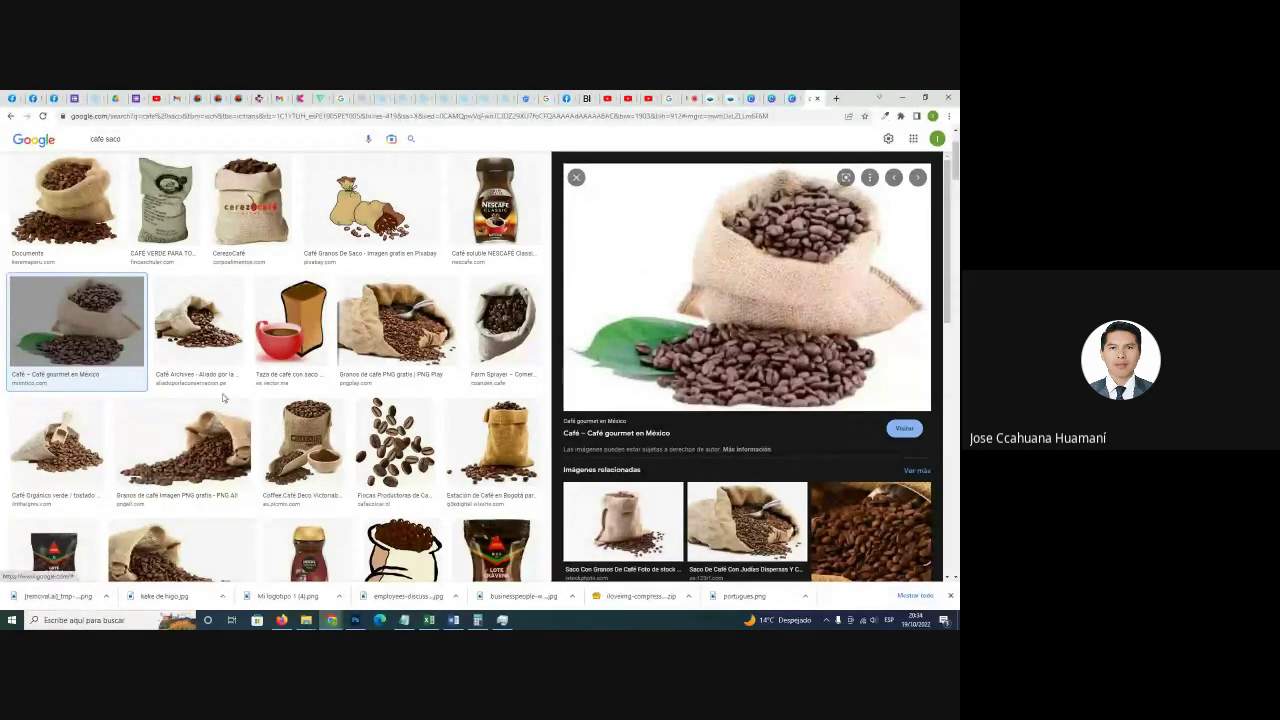
Copy the transparent "Café Archives" coffee sack image and paste it into the fotomontaje1 design in Canva.
click(218, 335)
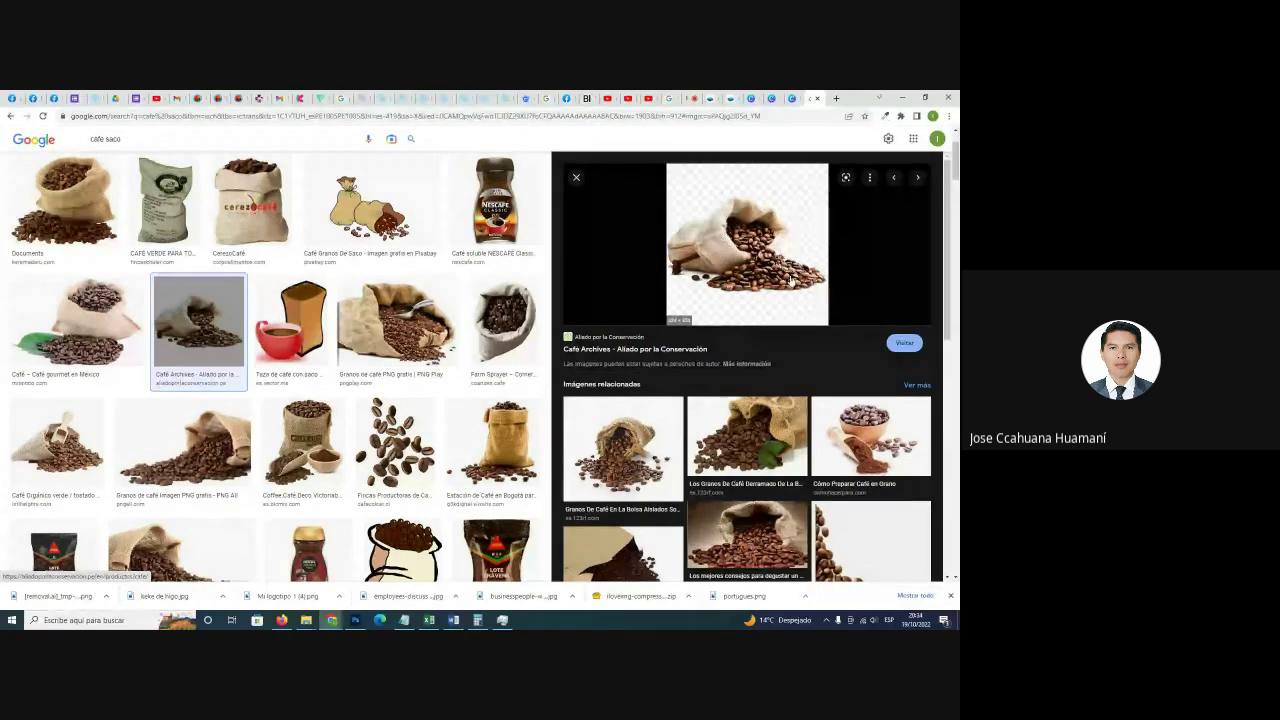
right_click(735, 209)
click(782, 313)
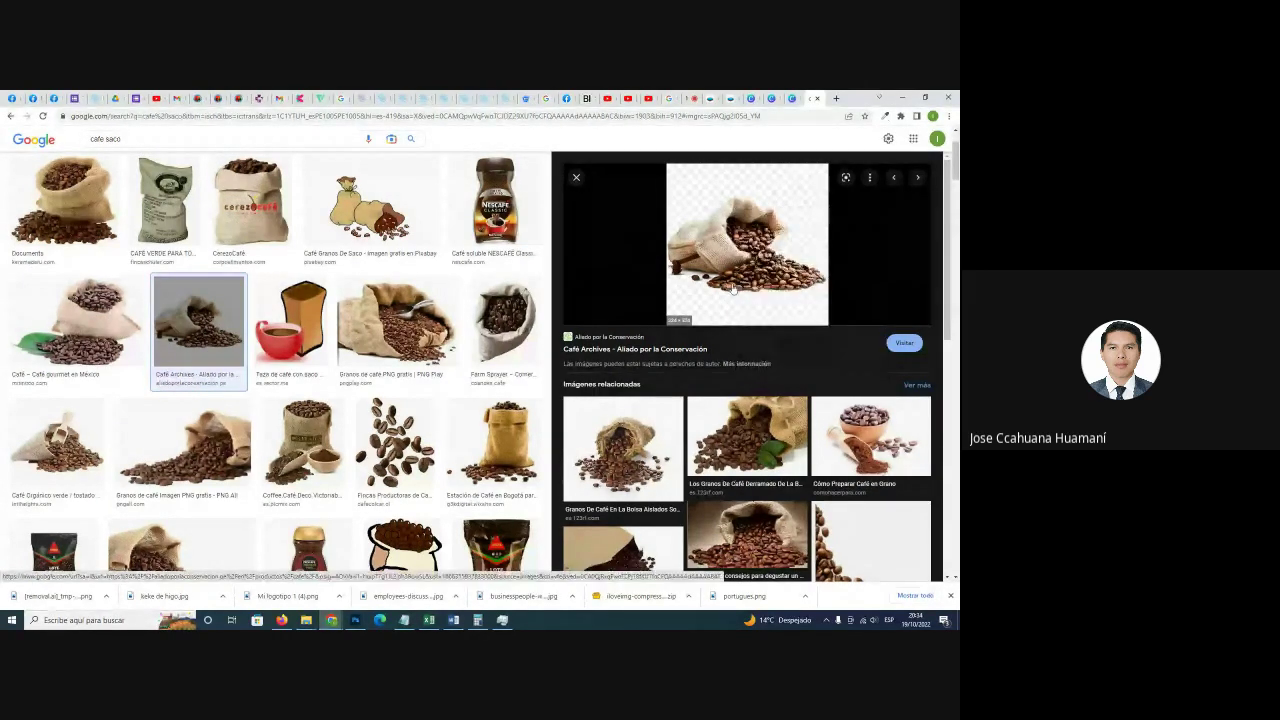
click(773, 97)
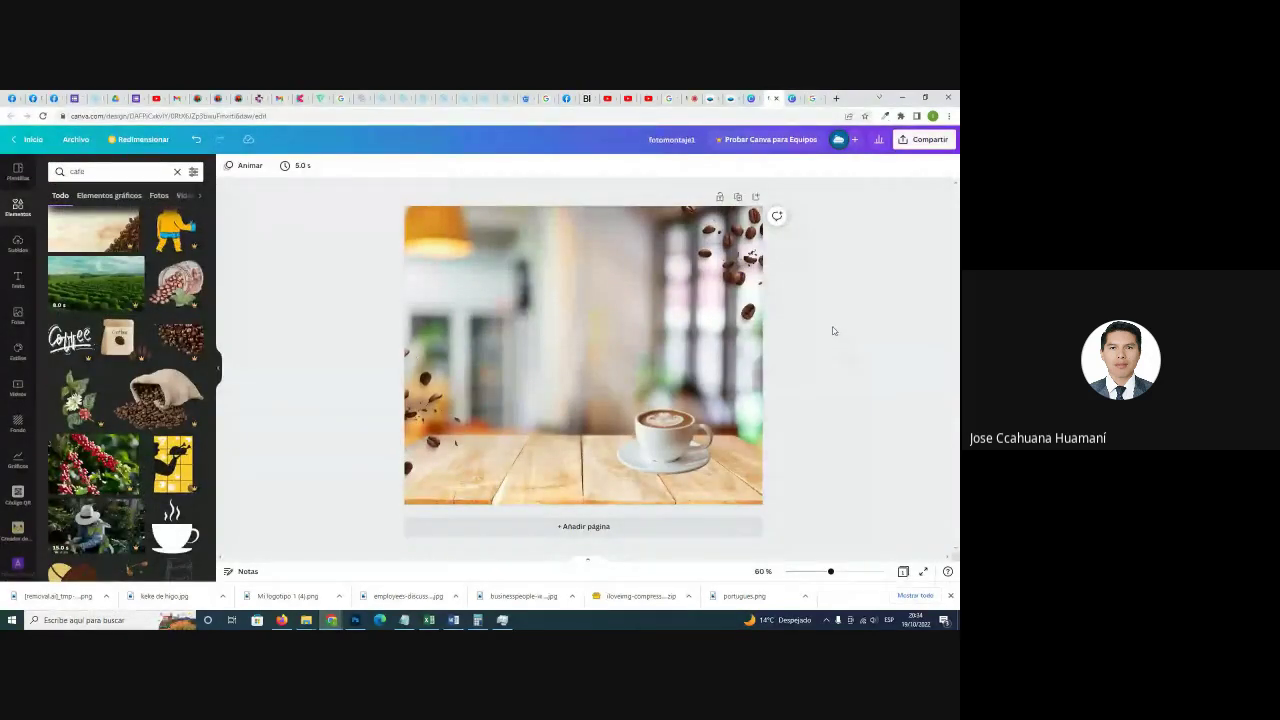
key(ctrl+v)
drag(849, 344, 680, 186)
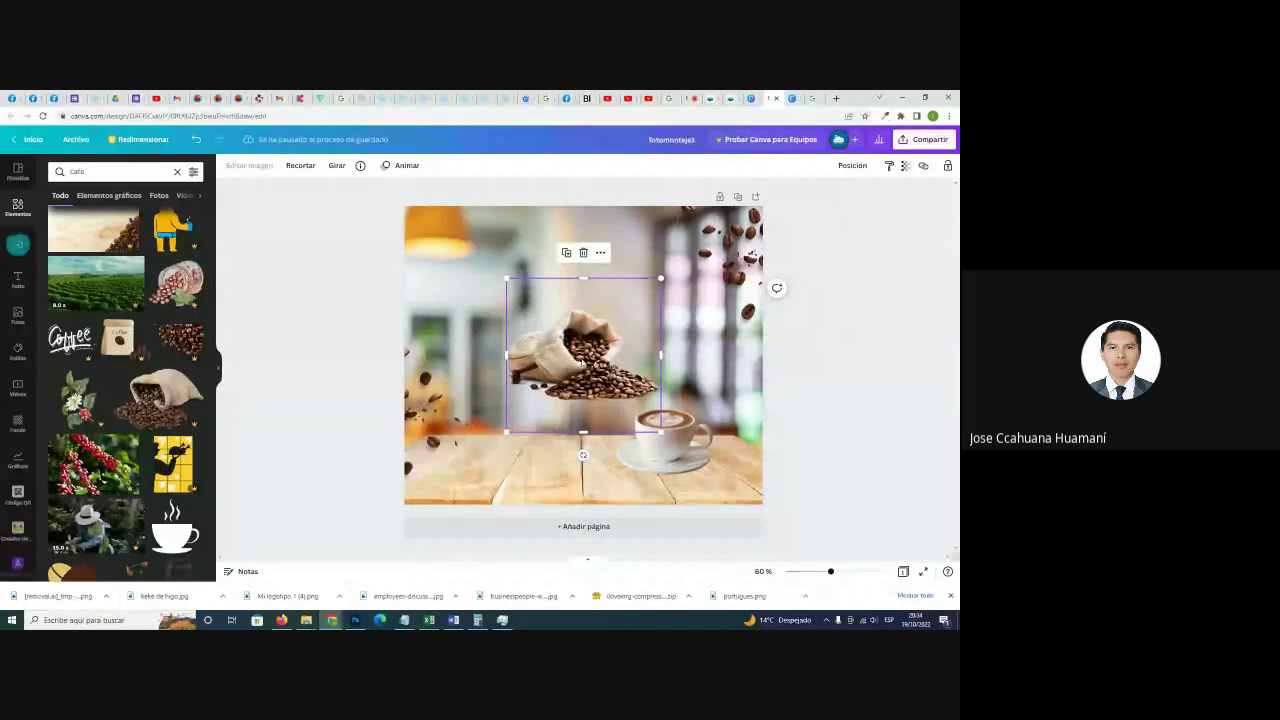
Place the coffee sack on the left half of the wooden table and shift the cup slightly left beside the spilled beans.
drag(580, 363, 535, 444)
click(677, 436)
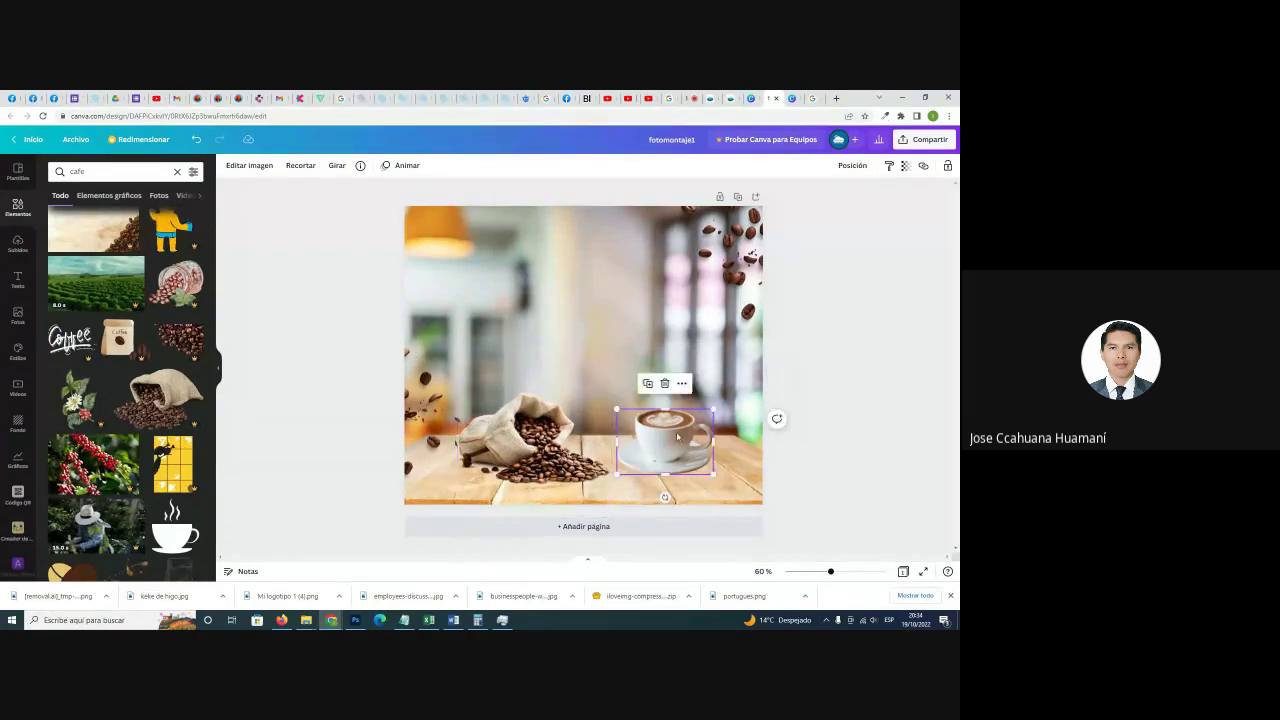
drag(677, 436, 662, 436)
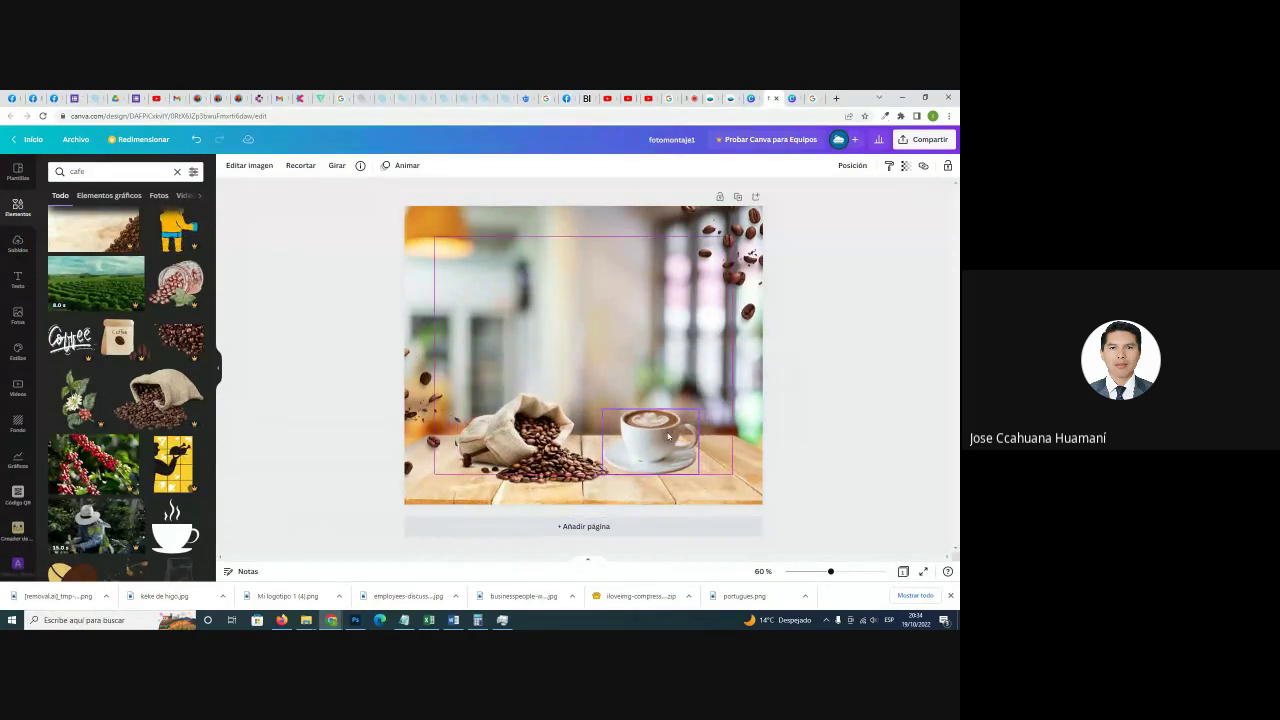
click(501, 432)
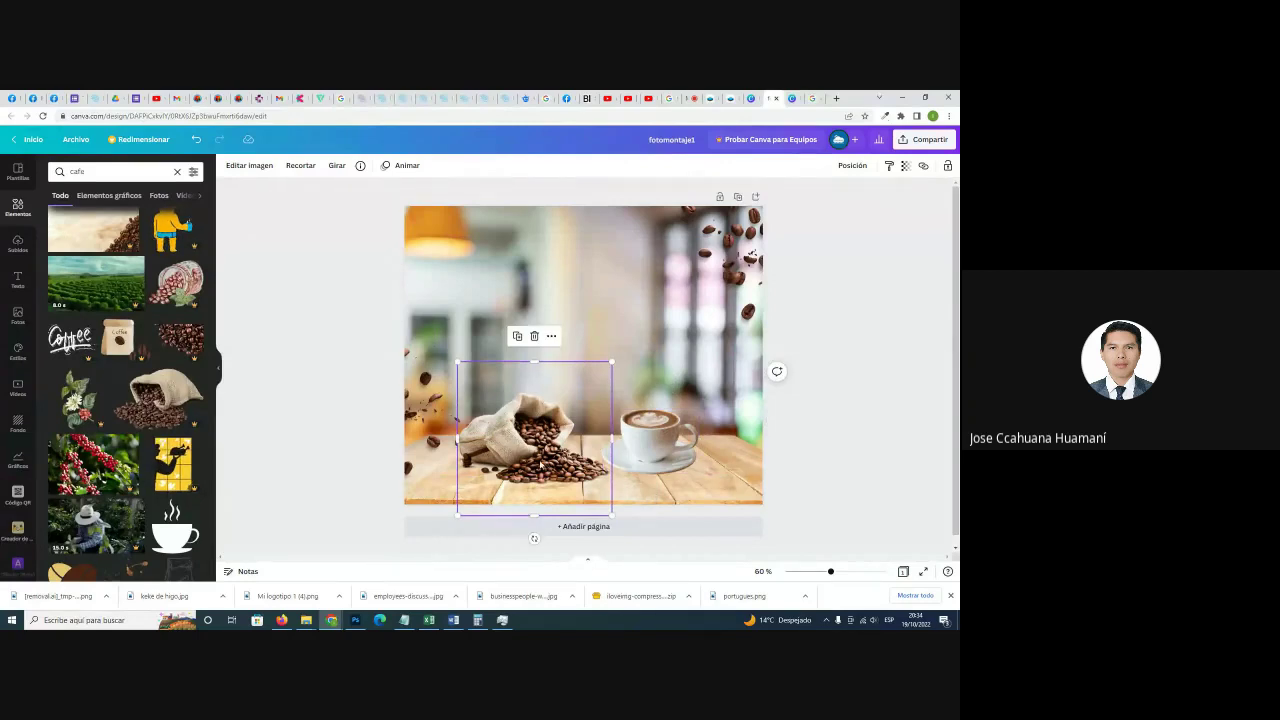
click(651, 448)
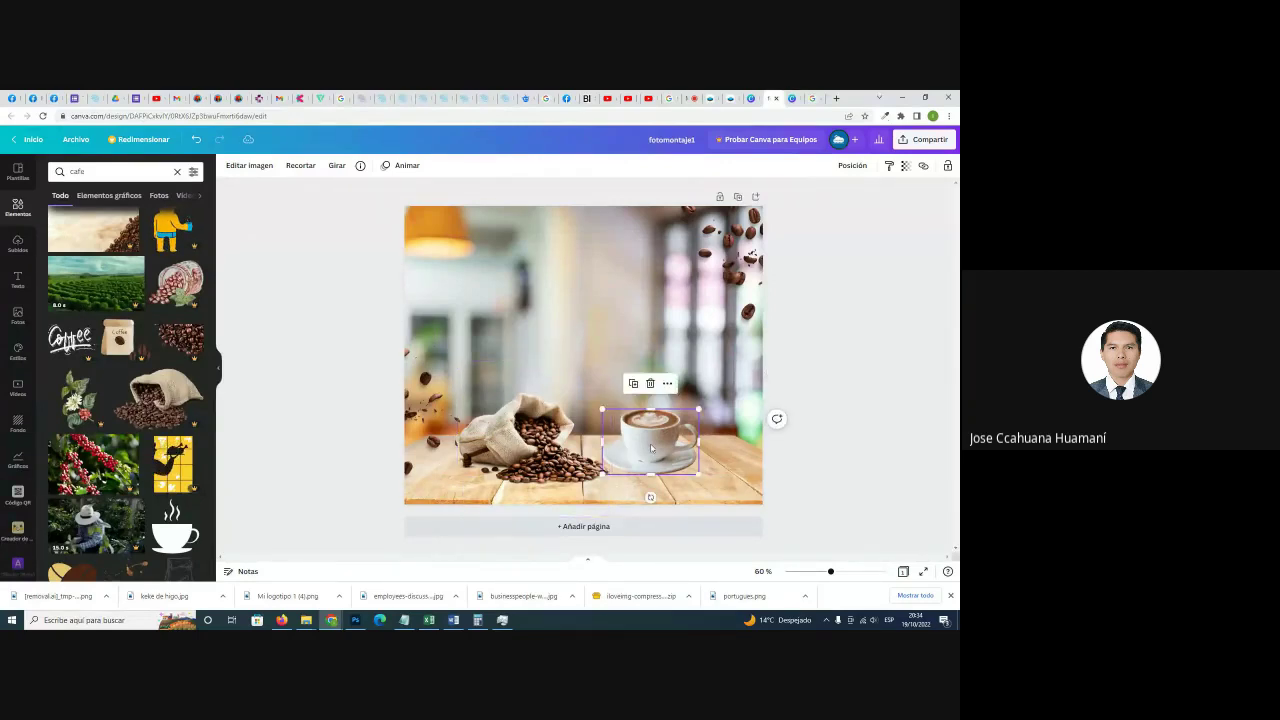
drag(651, 443, 658, 436)
click(828, 354)
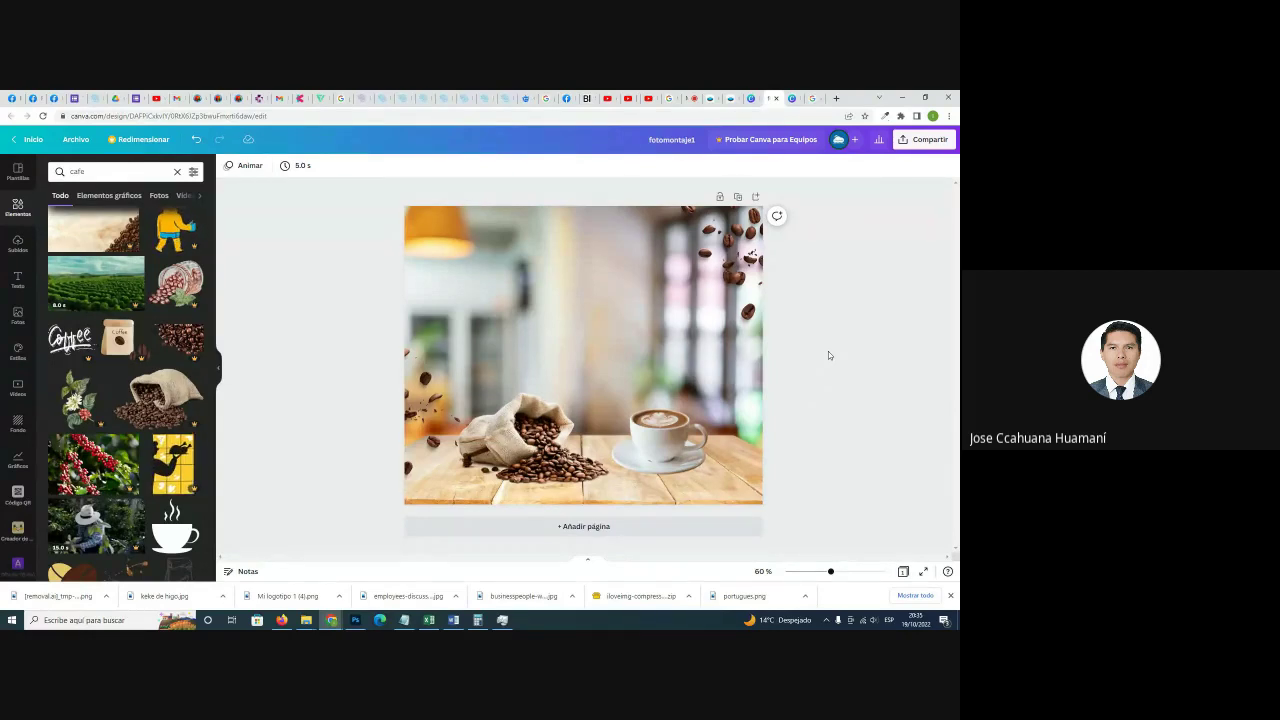
Switch back to Google Images, search for "cafe bolsa" and filter the results by transparent color.
click(815, 98)
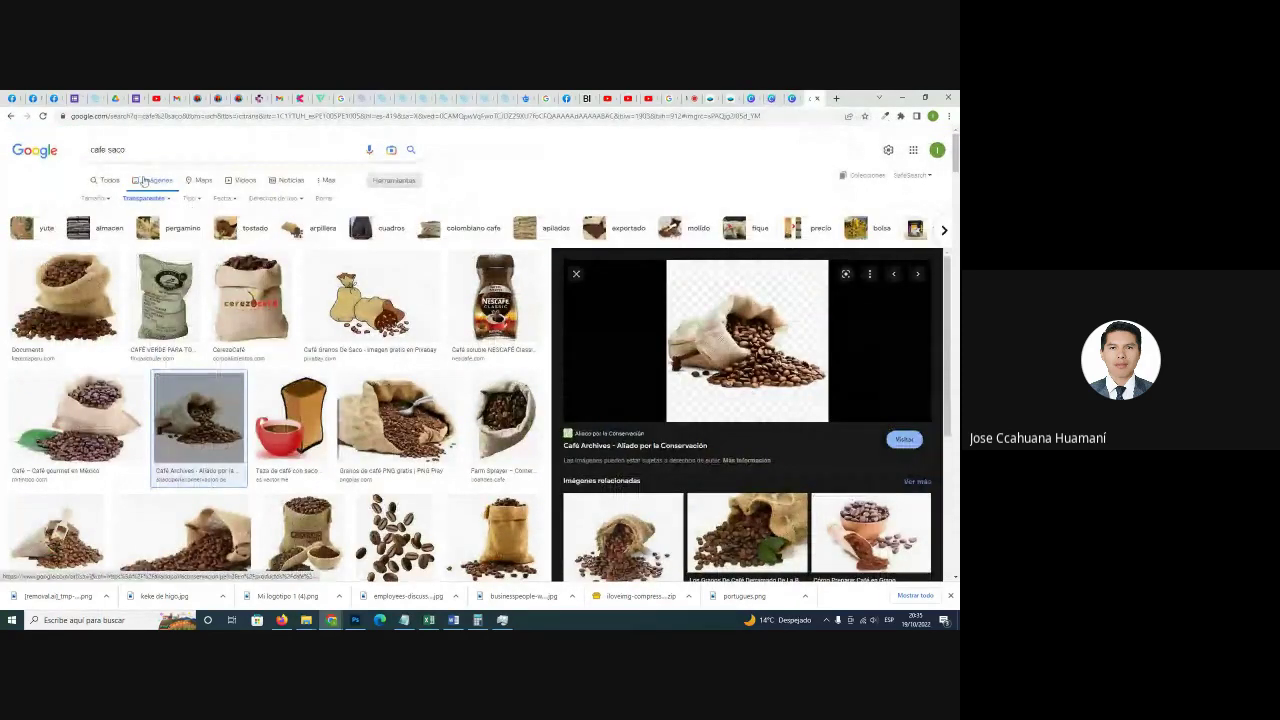
double_click(126, 151)
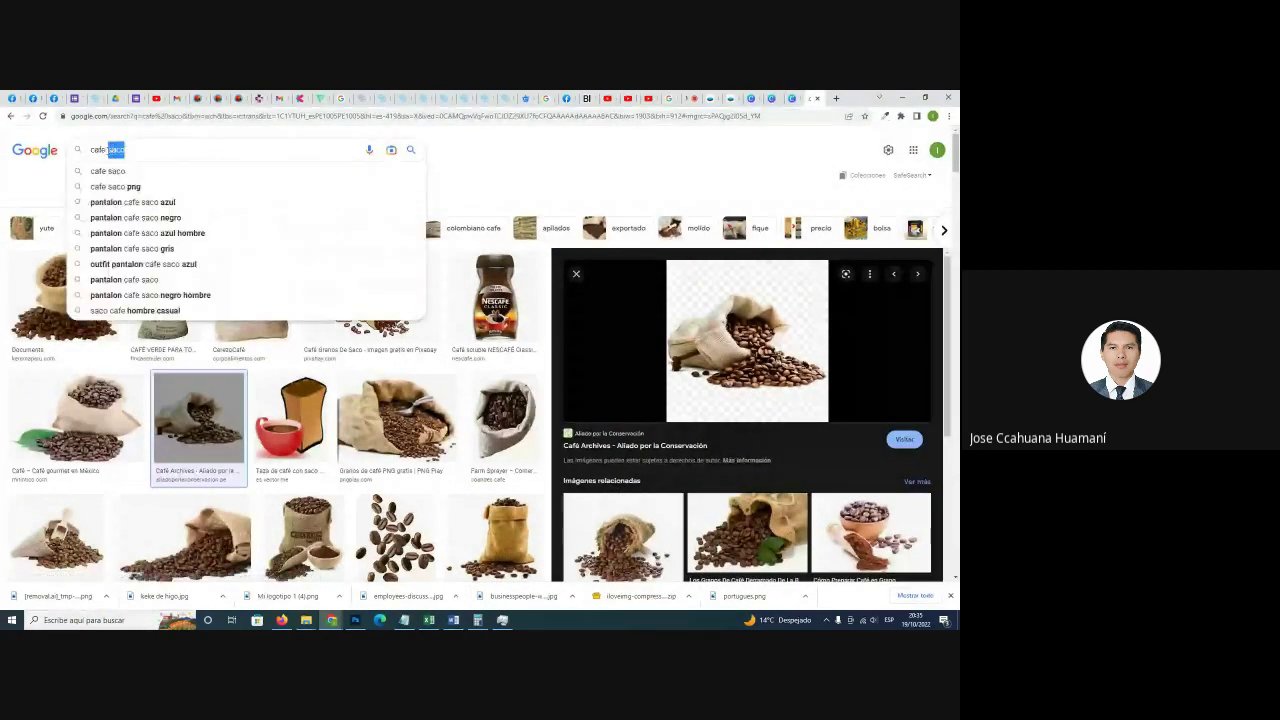
text(bolsa)
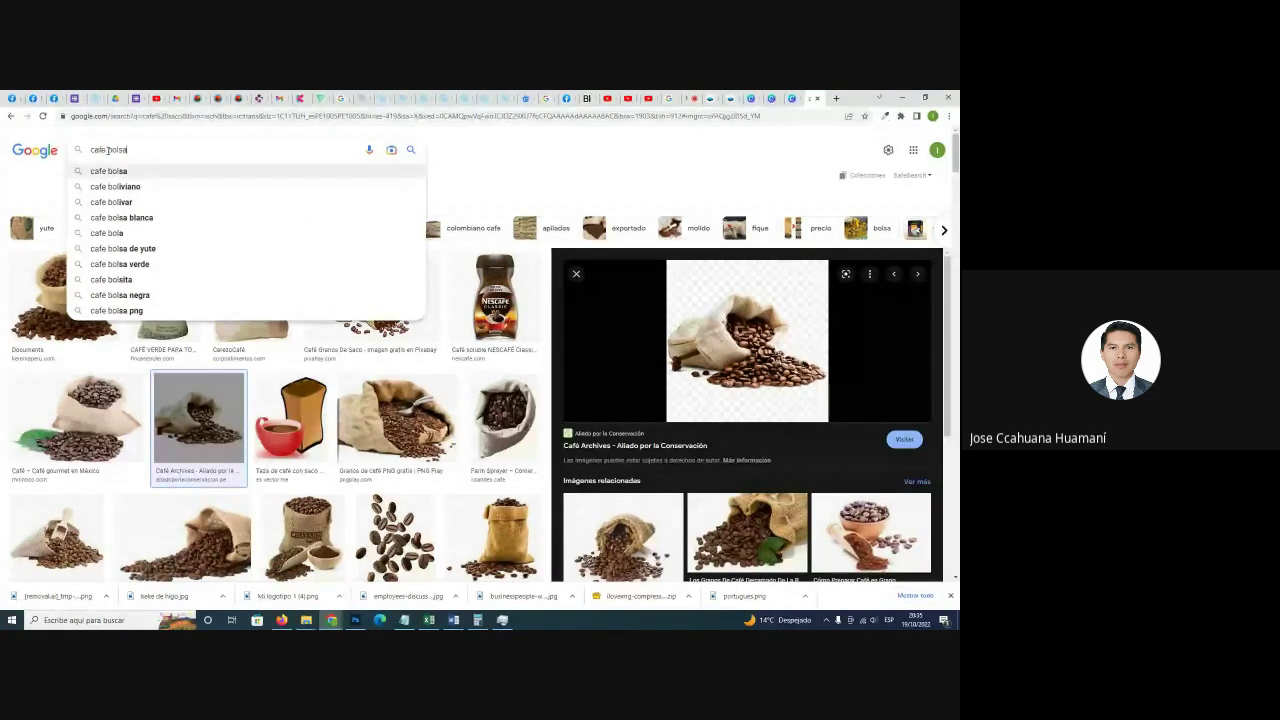
key(Return)
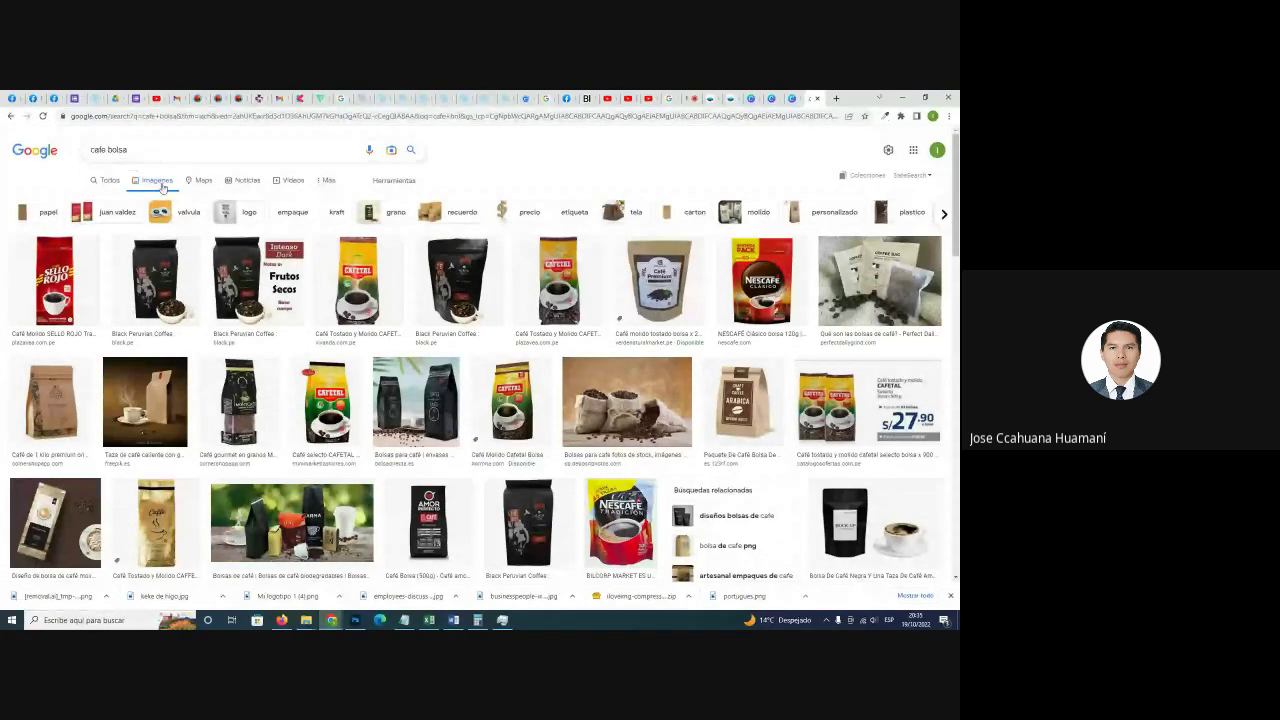
click(393, 182)
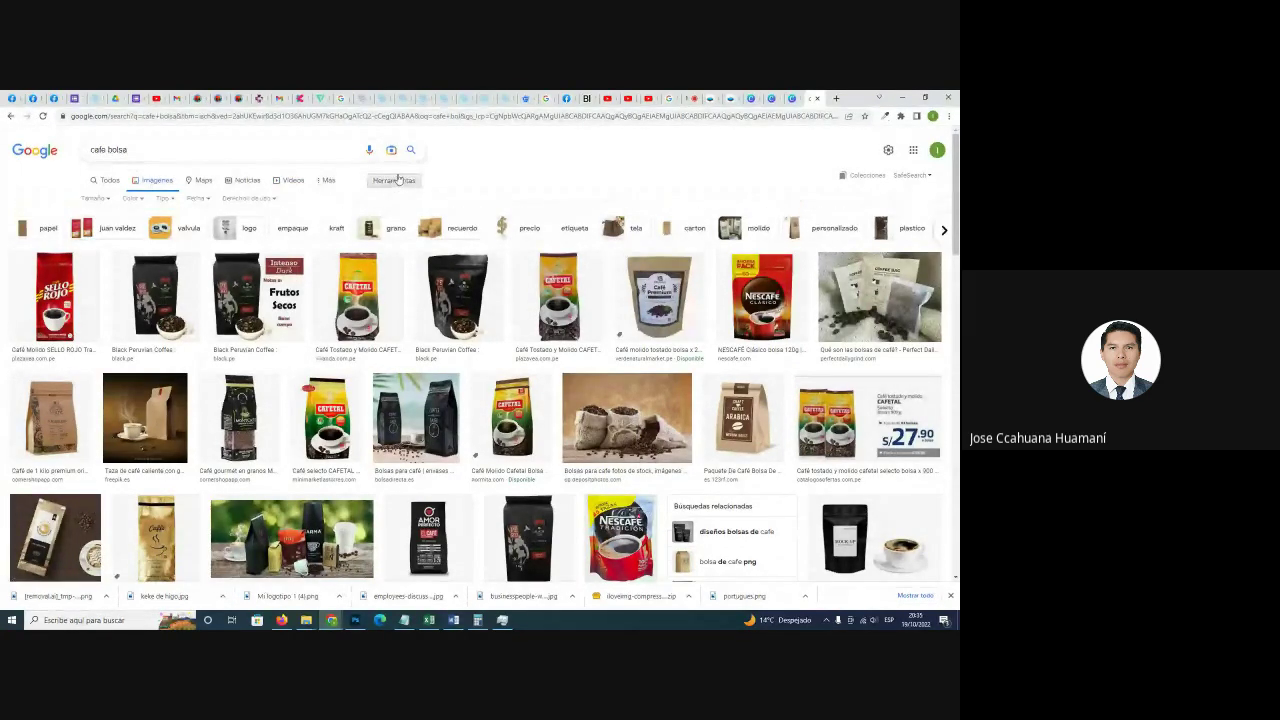
click(140, 200)
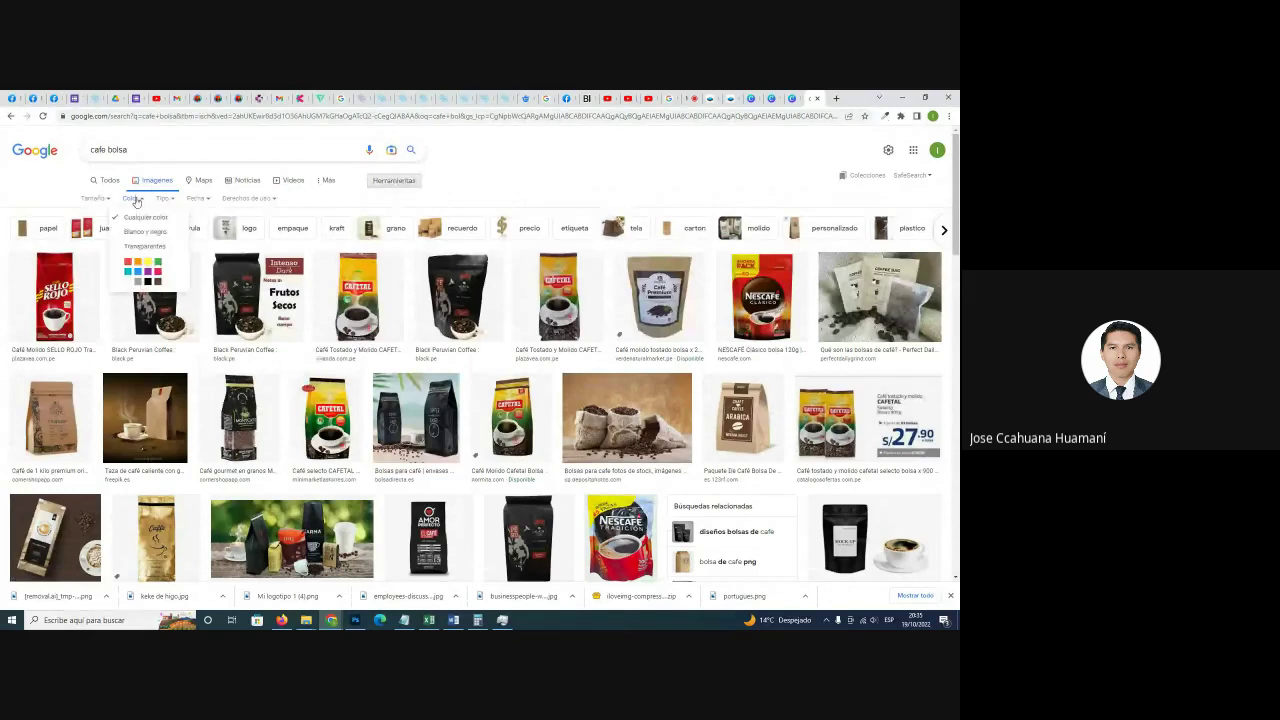
click(142, 246)
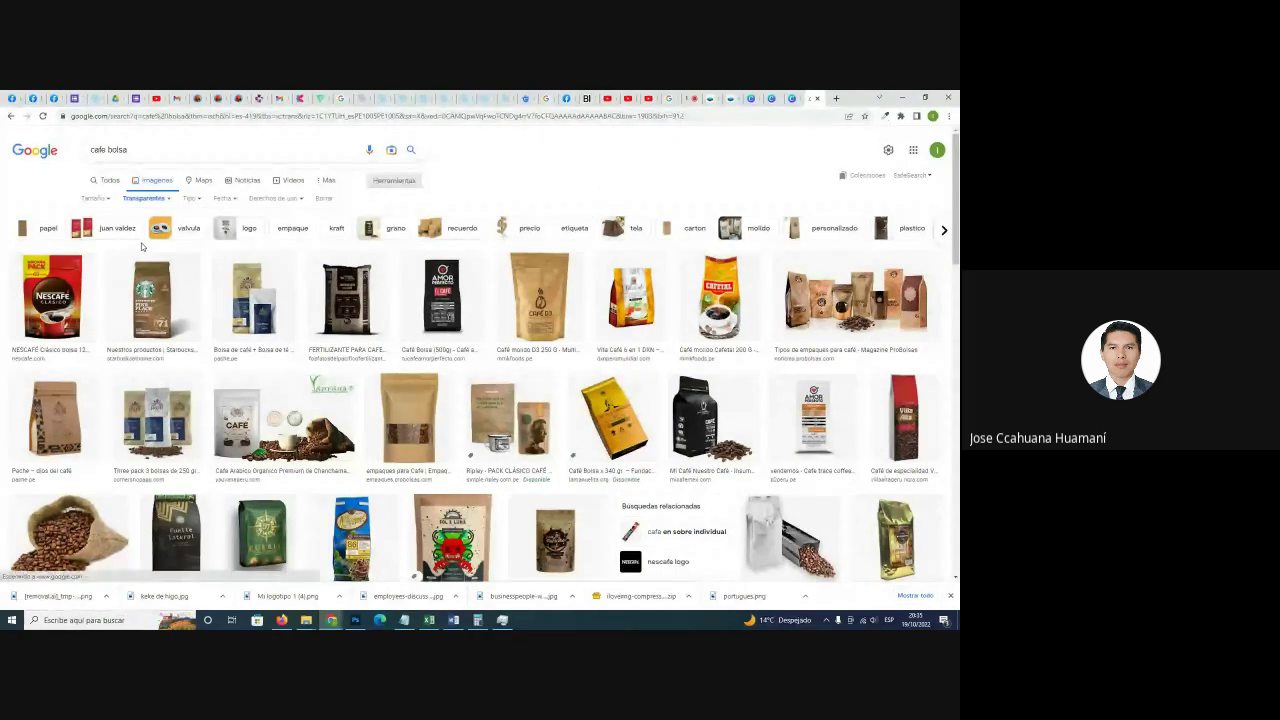
Review the color filter choices for the "cafe bolsa" image results.
click(140, 142)
drag(130, 149, 101, 149)
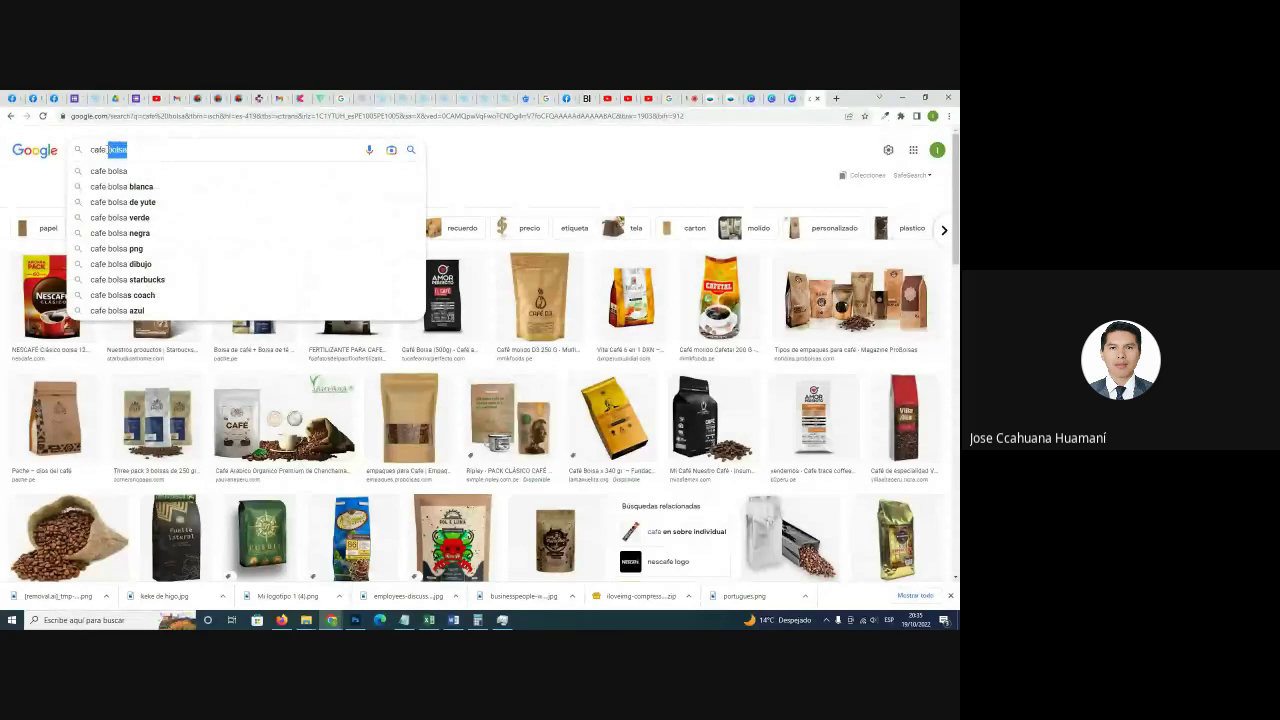
click(73, 136)
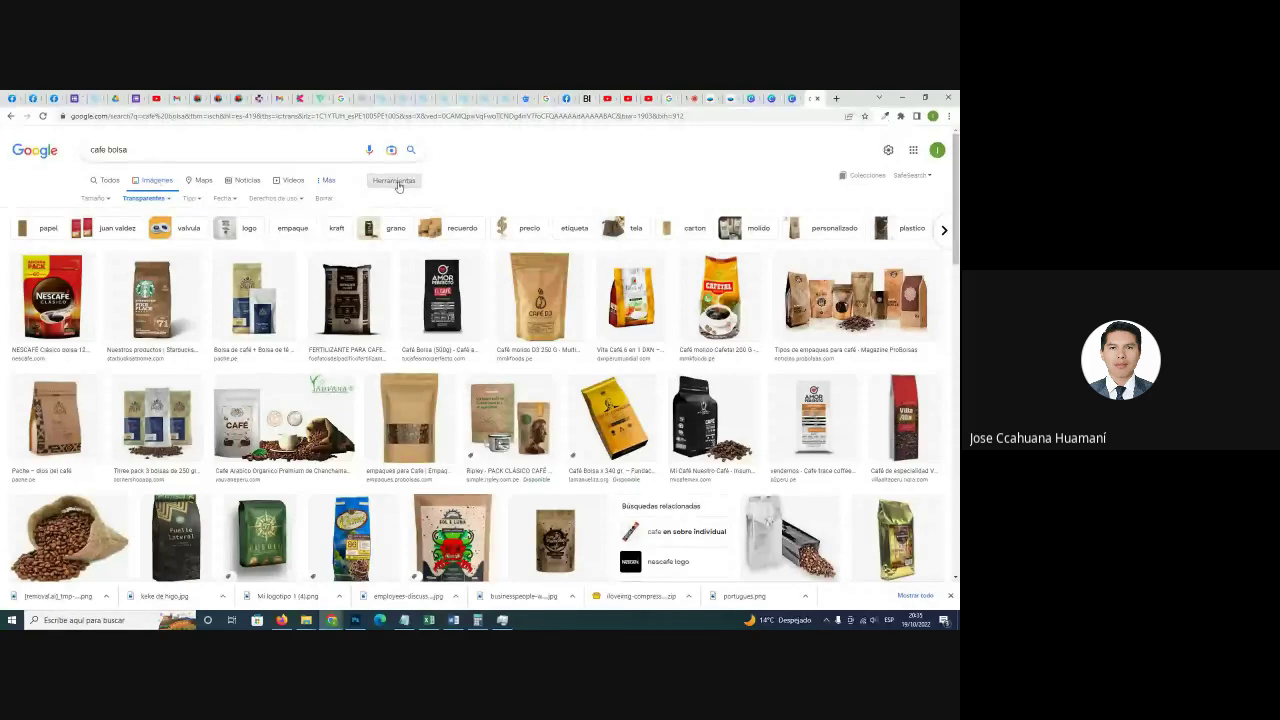
click(162, 201)
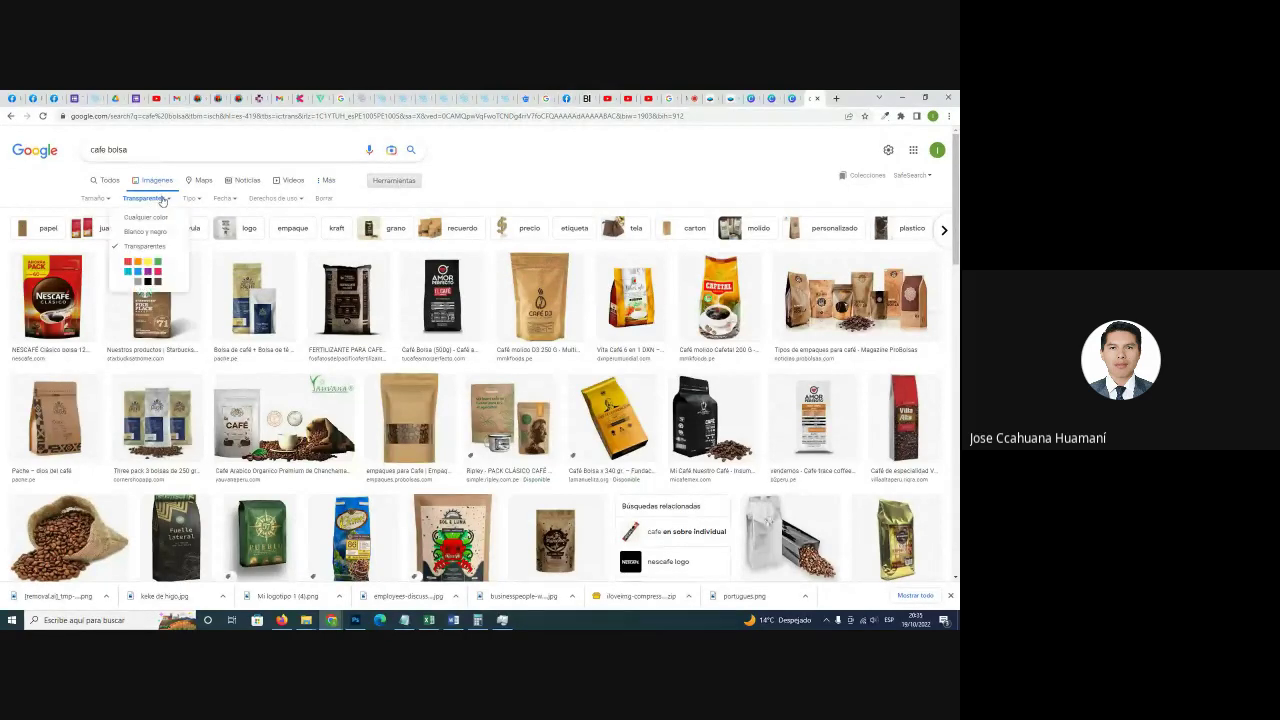
Preview the "Pache – dios del café" bag and the kraft bag with a bean window among the image results.
click(549, 149)
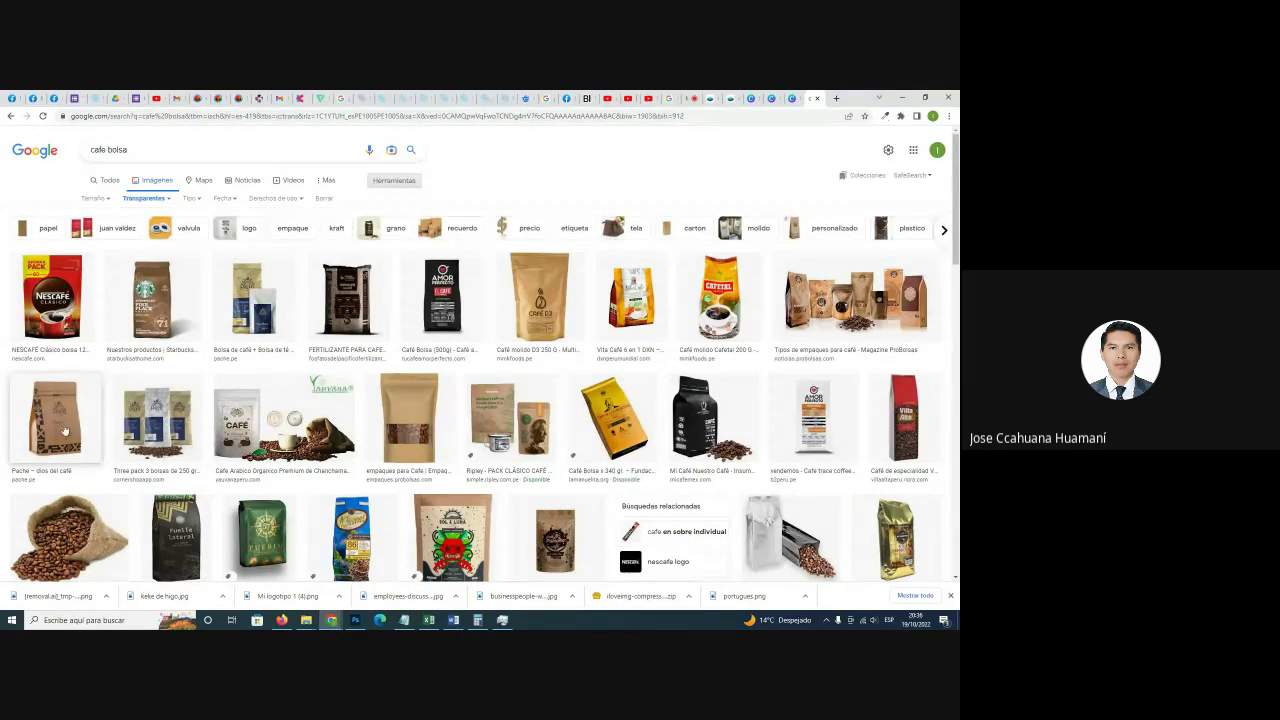
click(63, 432)
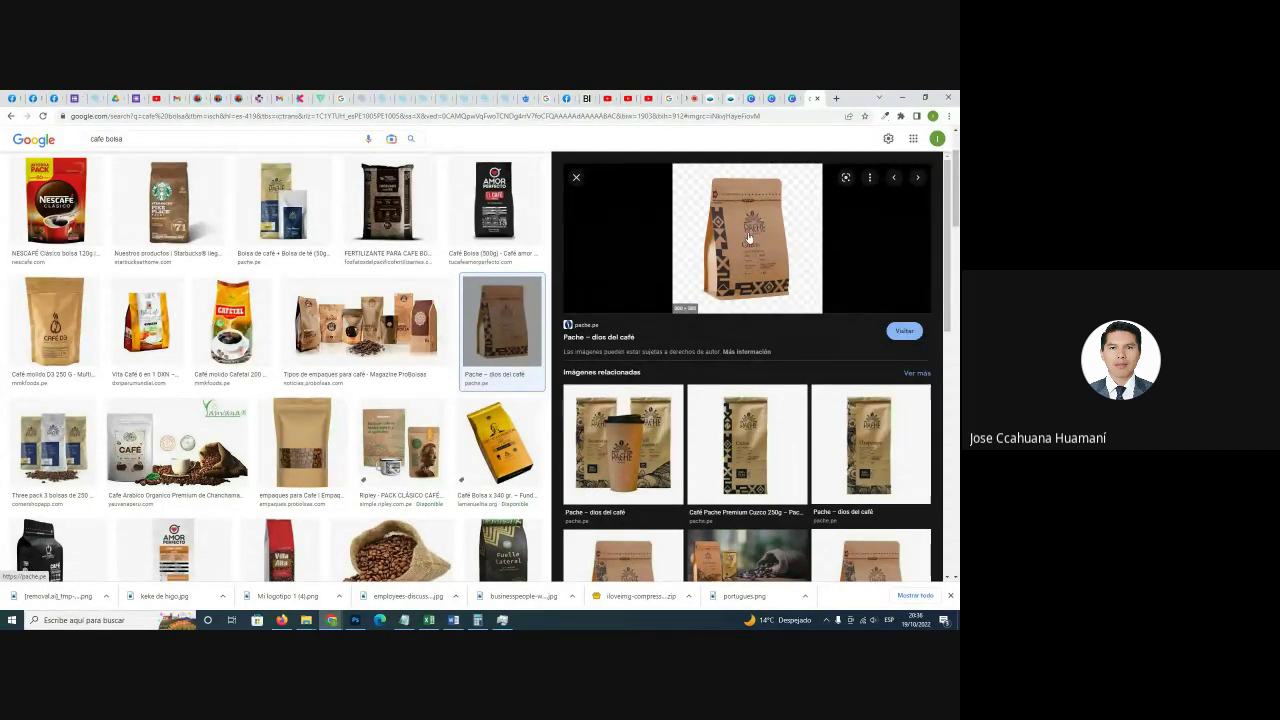
click(292, 450)
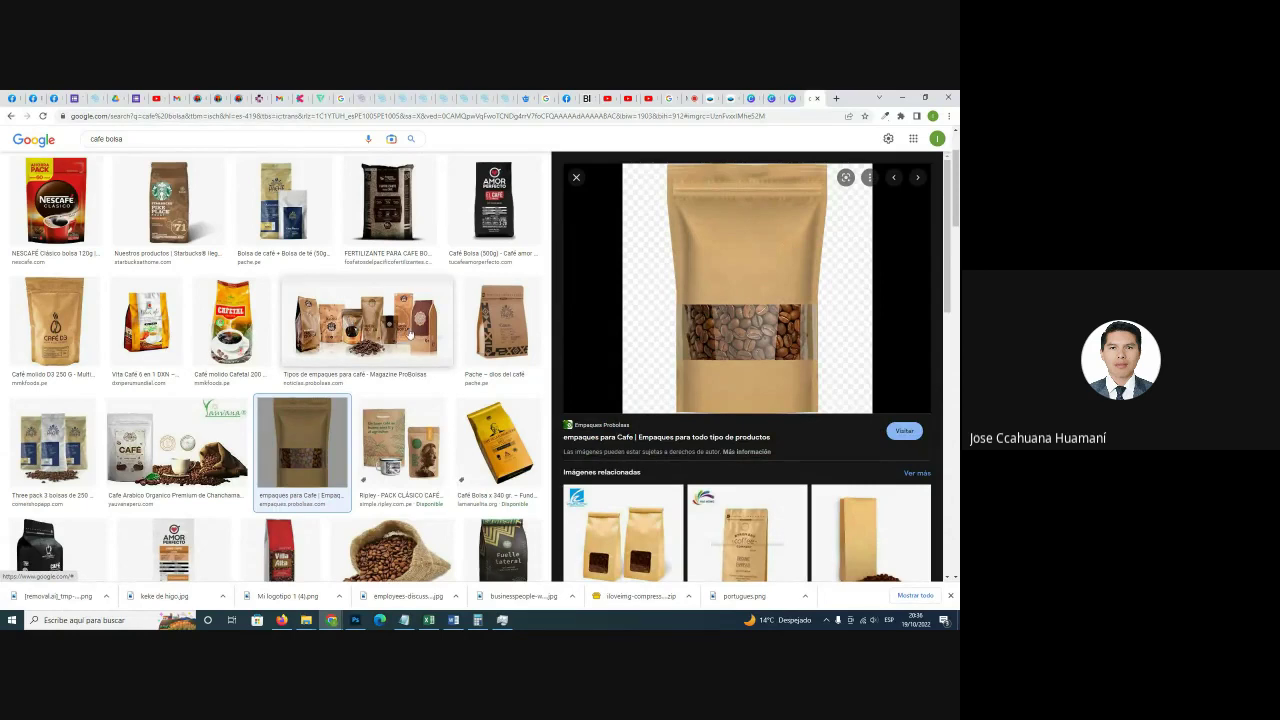
Browse the transparent "cafe bolsa" image results for a coffee bag that suits the photomontage.
scroll(447, 333, down, 3)
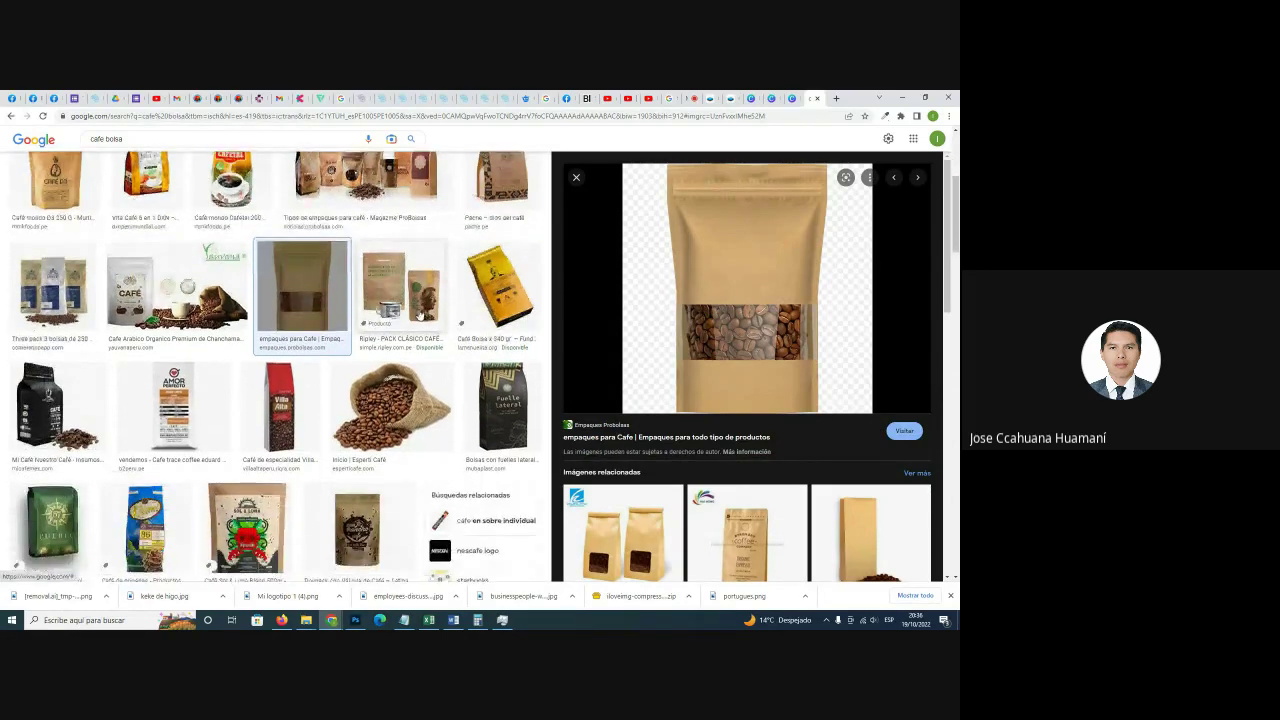
scroll(369, 349, down, 1)
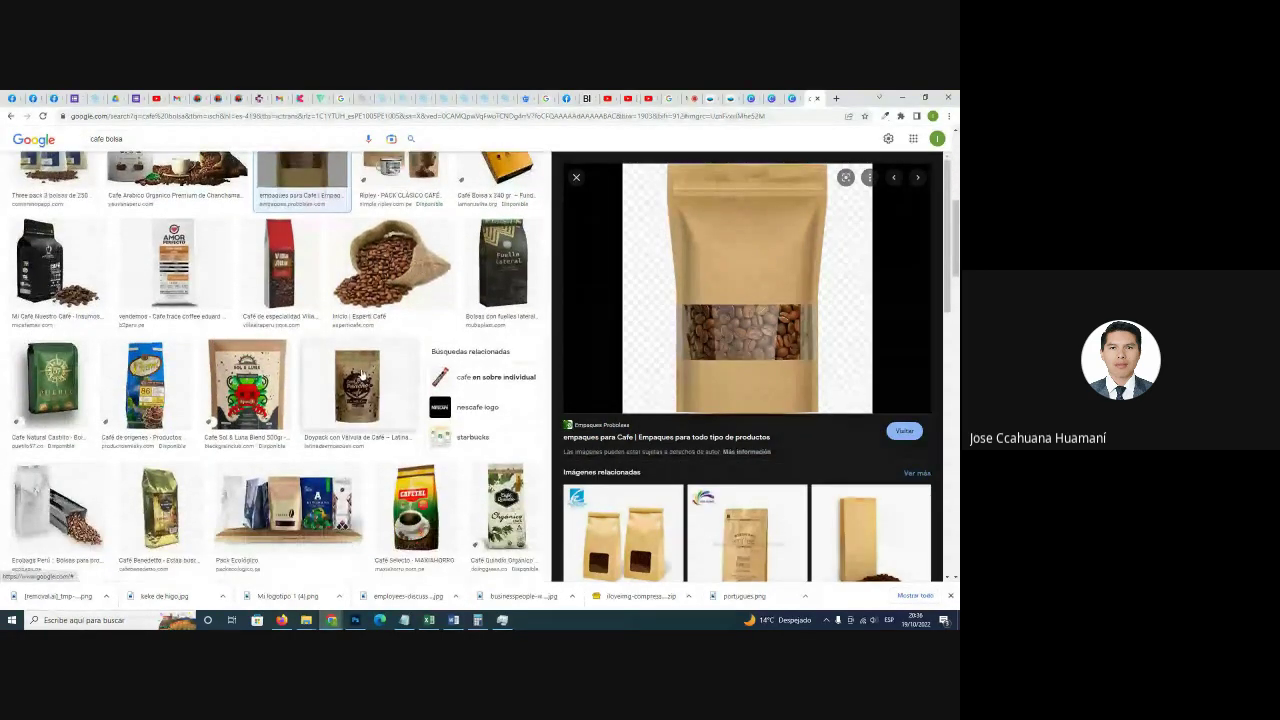
scroll(369, 399, down, 3)
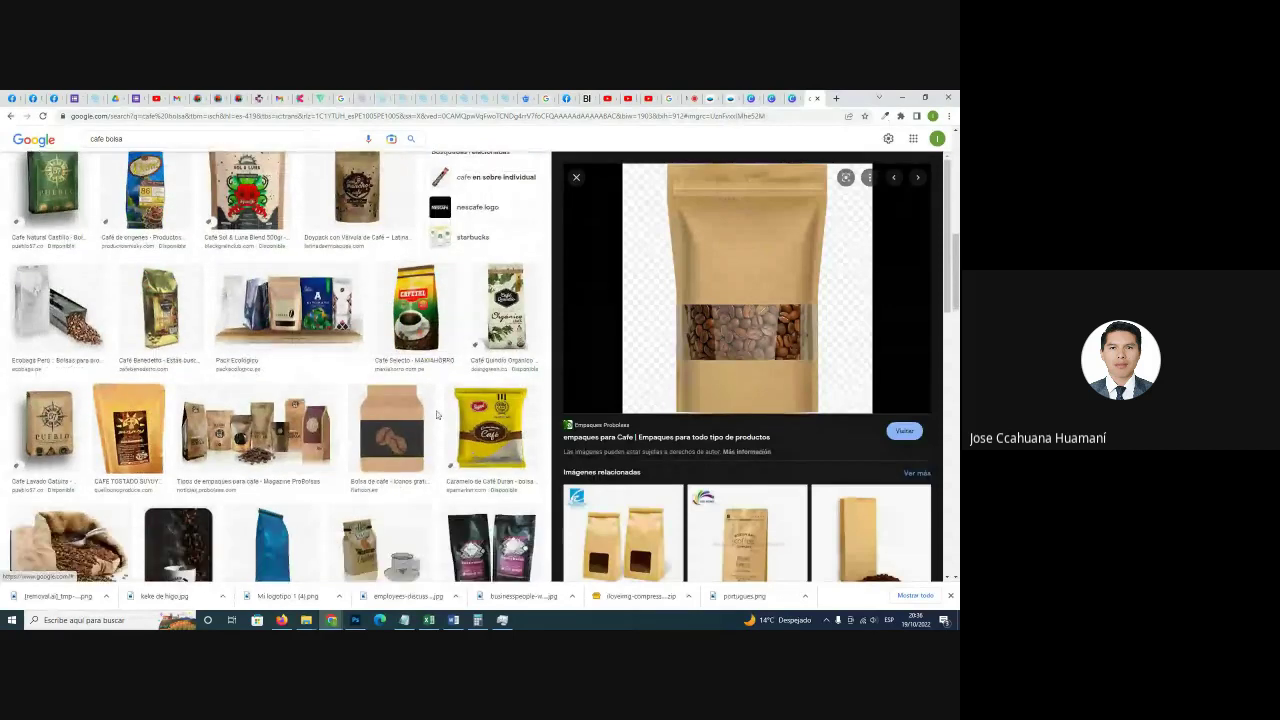
scroll(497, 377, down, 2)
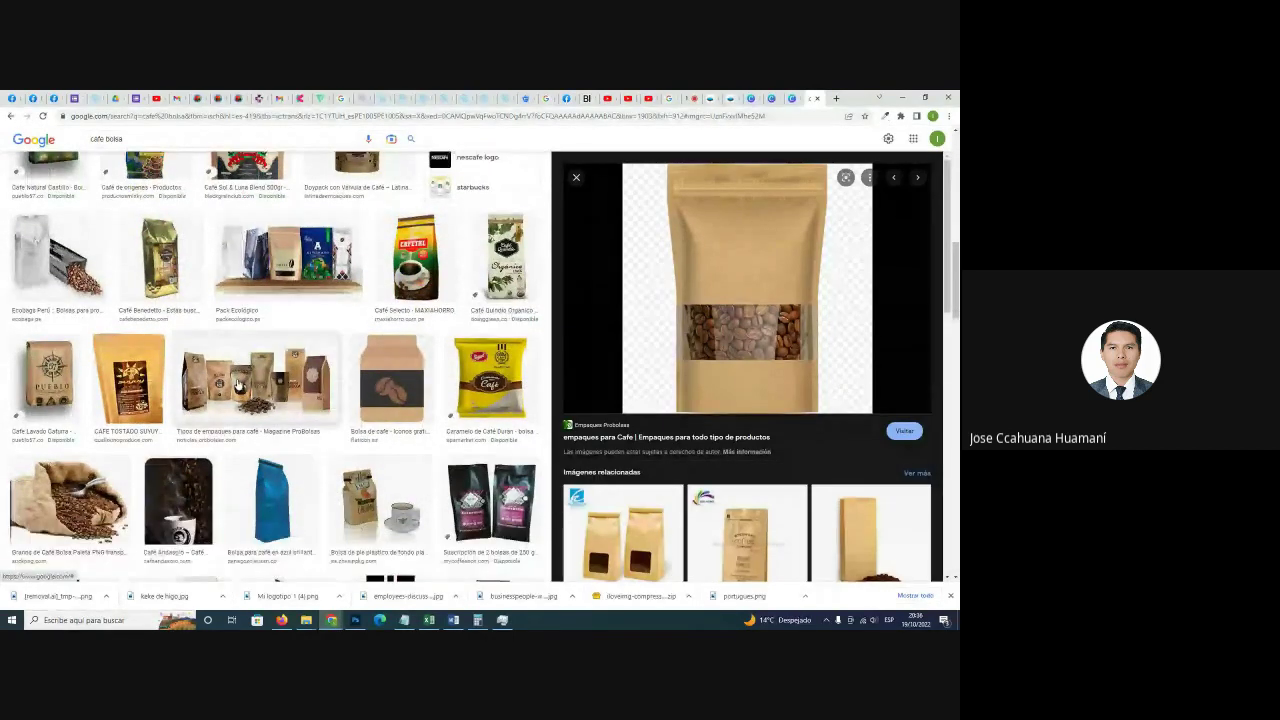
scroll(497, 377, down, 3)
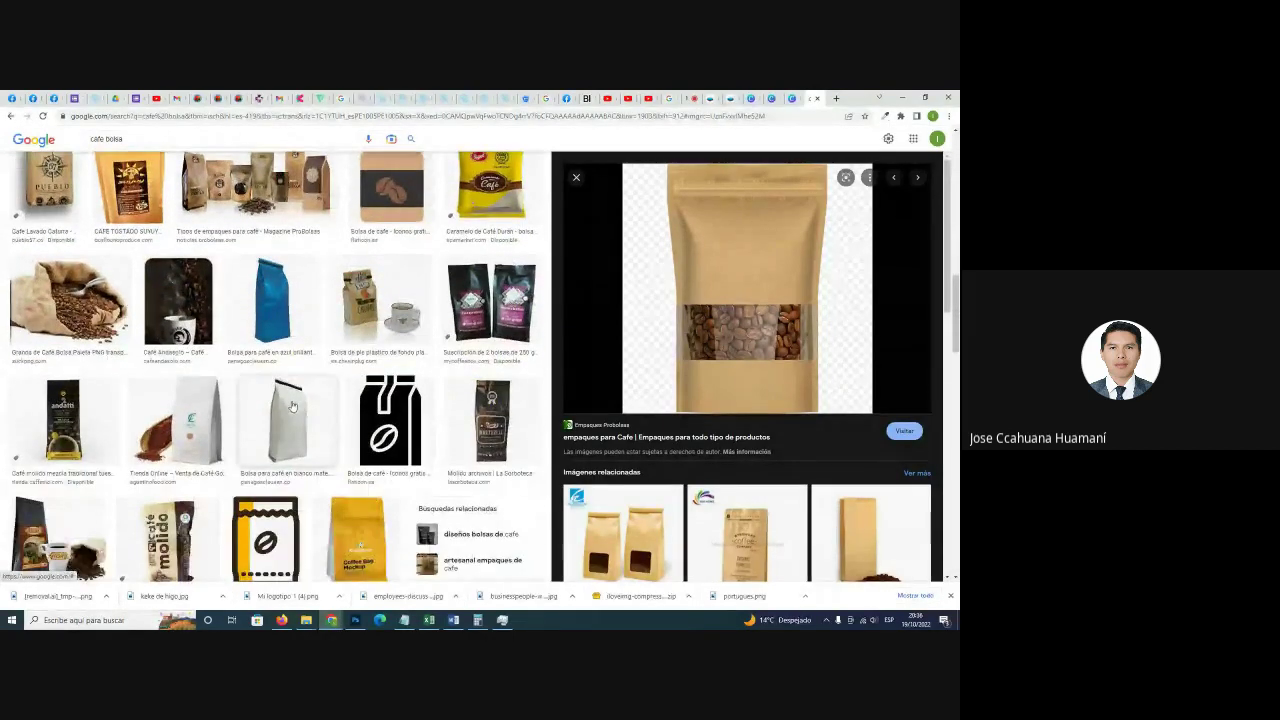
scroll(366, 400, down, 3)
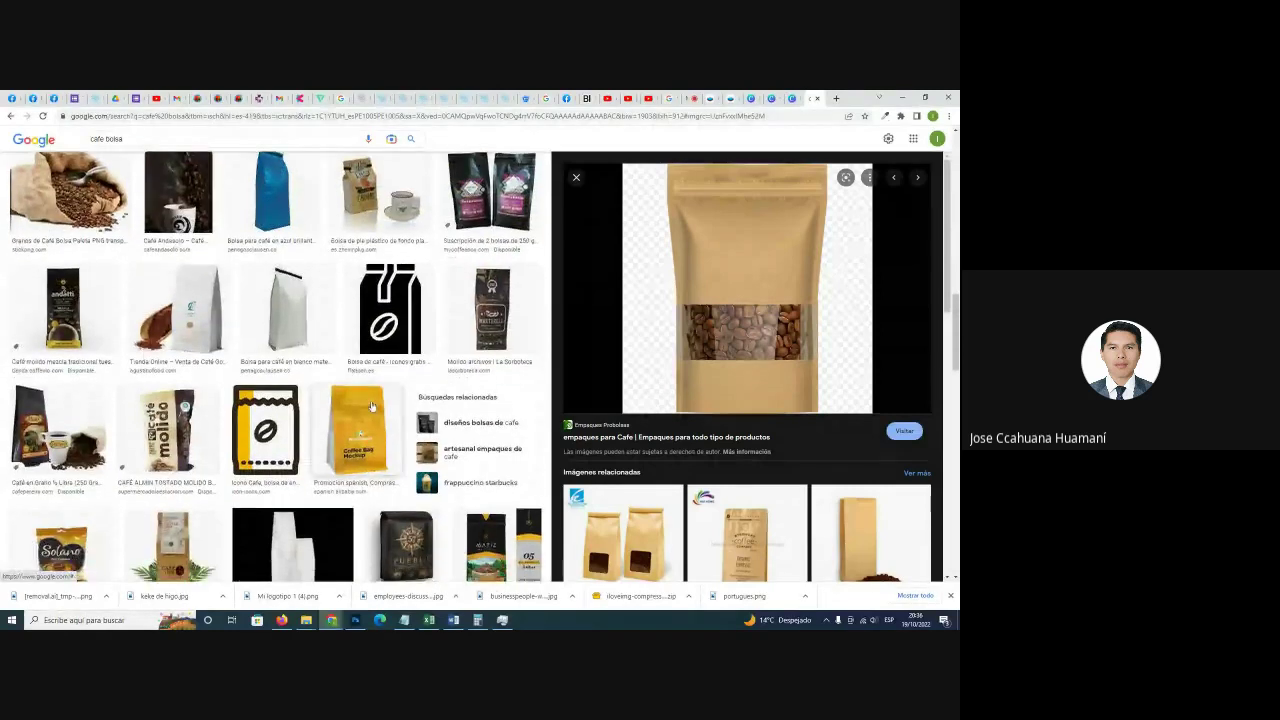
scroll(366, 400, down, 4)
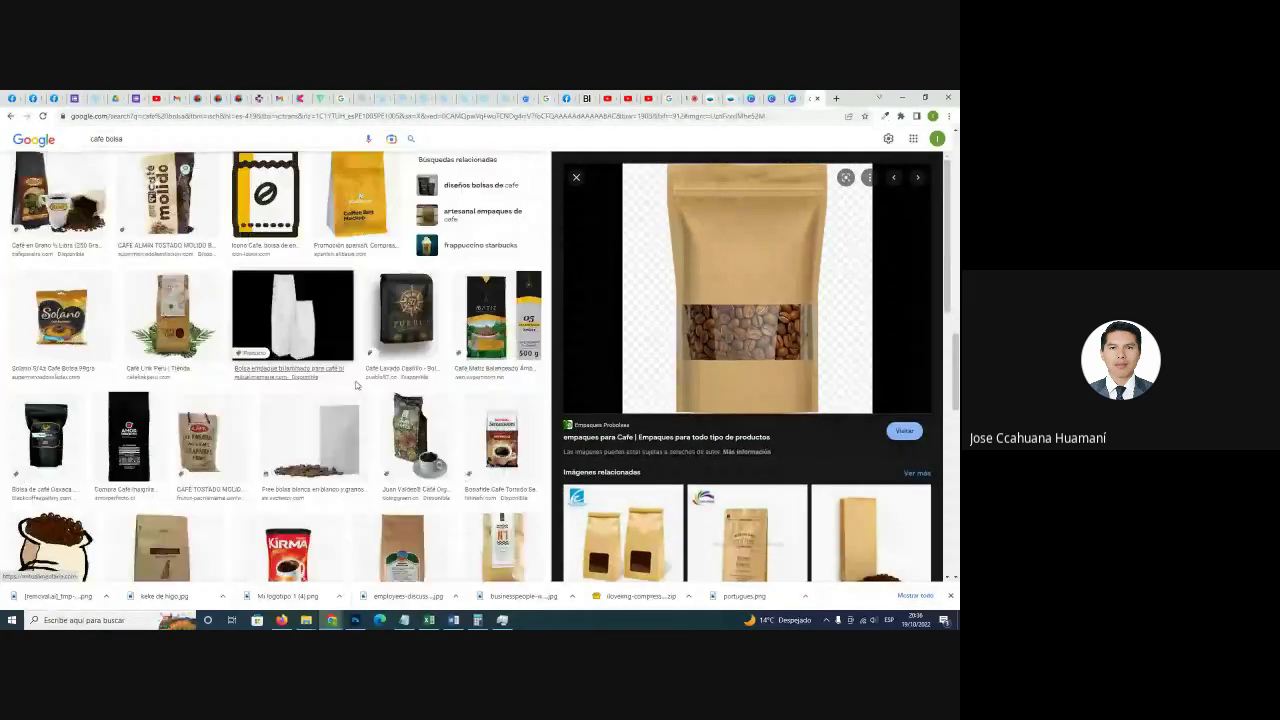
scroll(392, 385, down, 3)
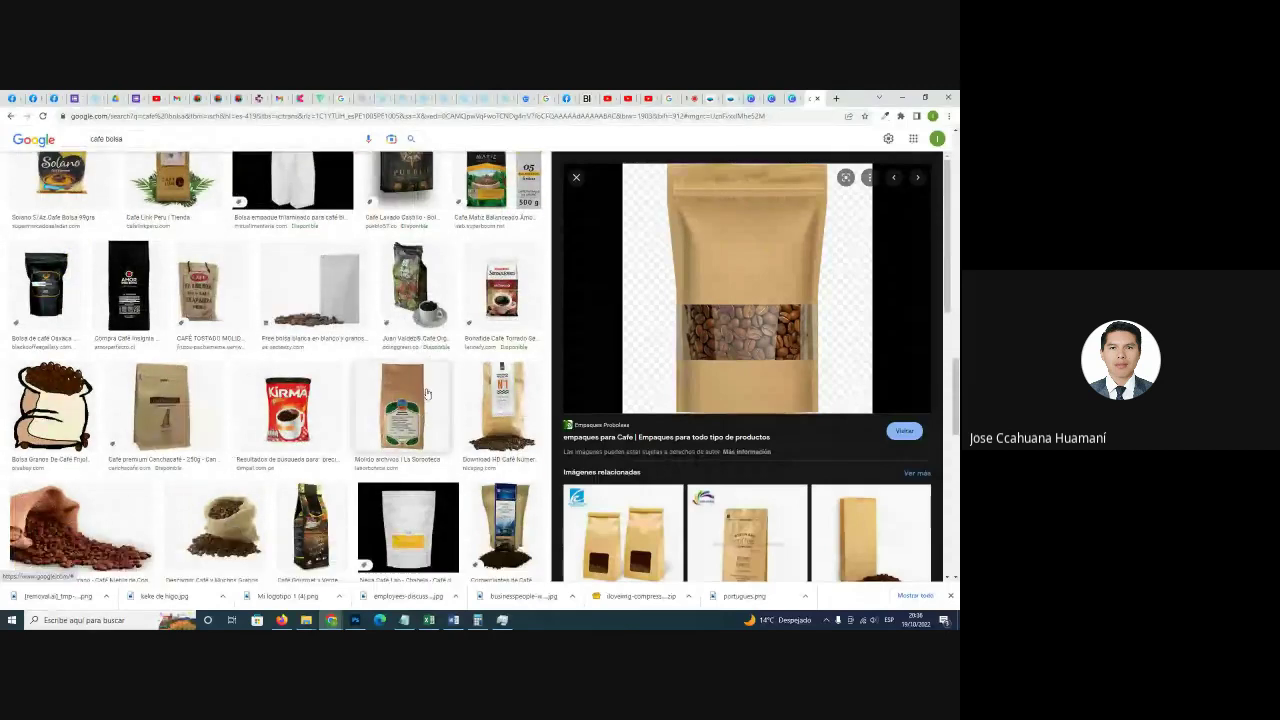
scroll(405, 410, down, 2)
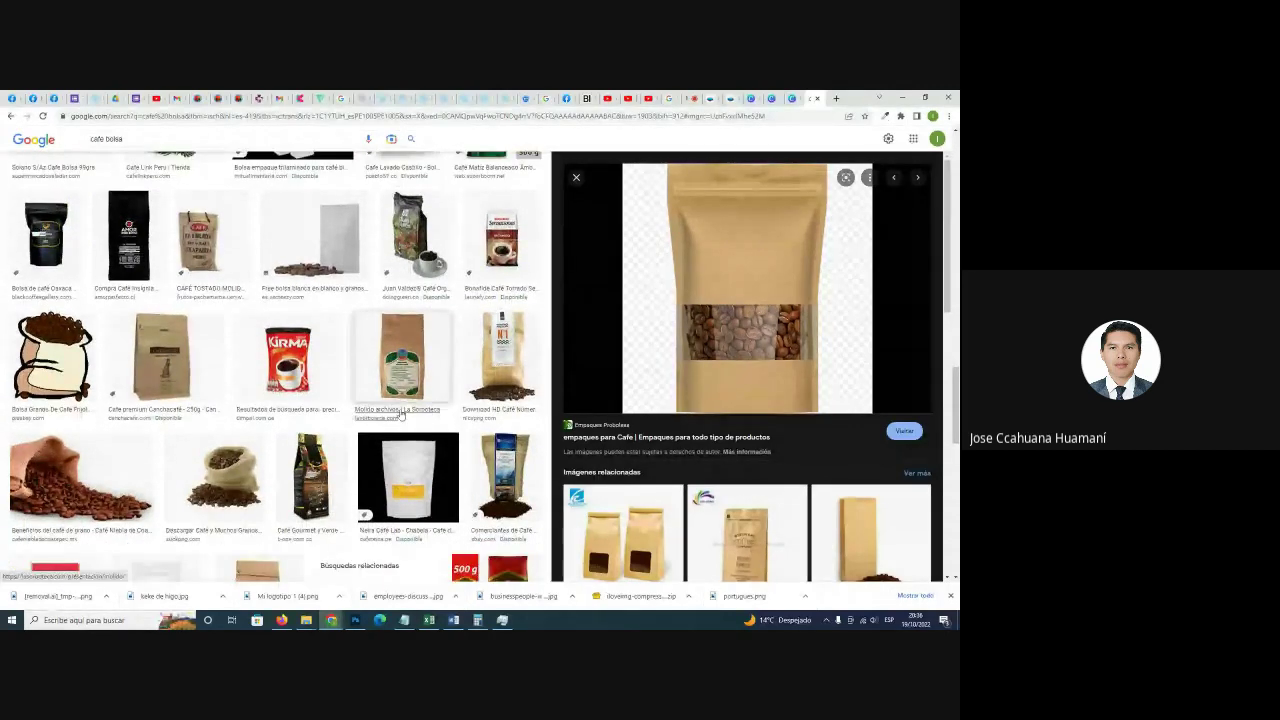
scroll(319, 326, down, 5)
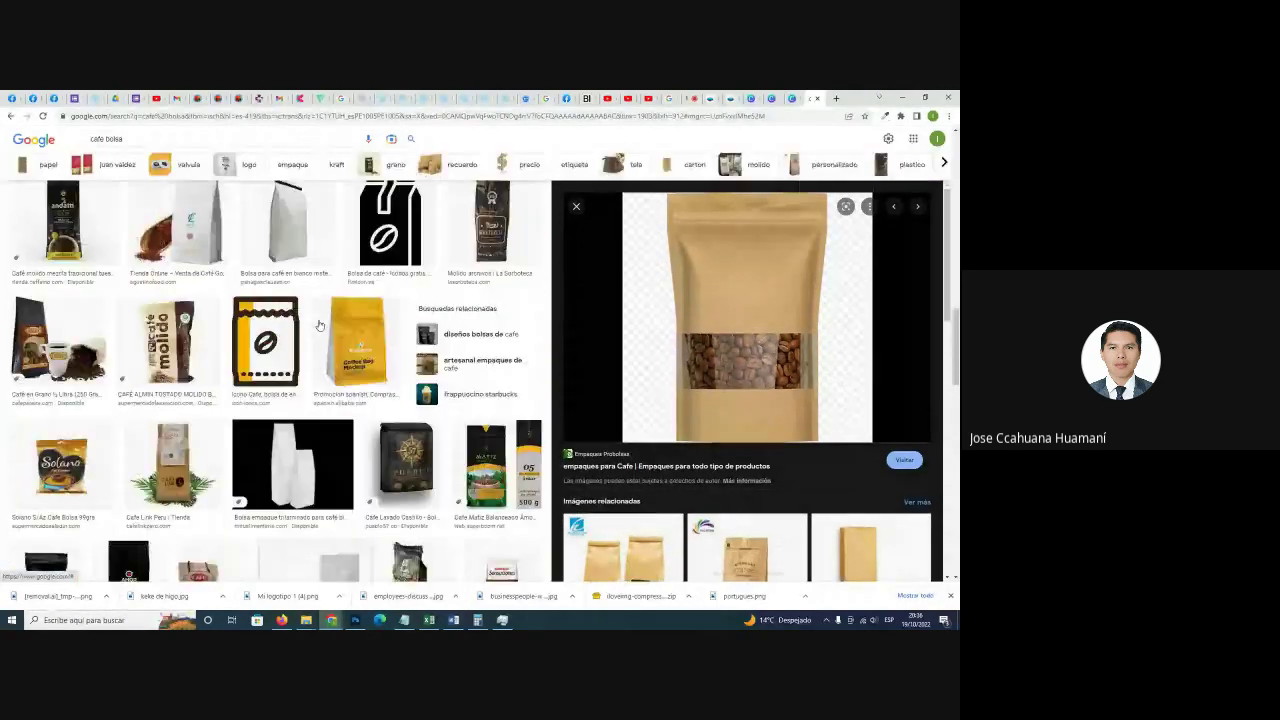
scroll(319, 326, up, 10)
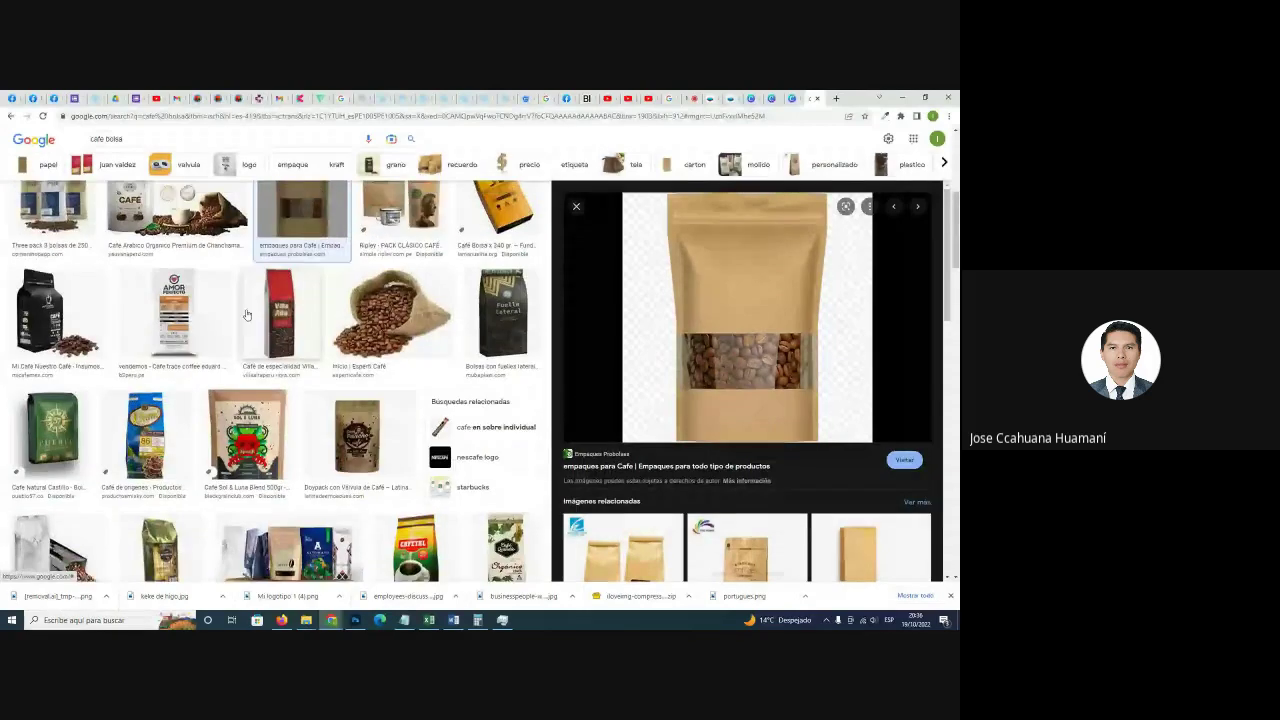
scroll(140, 320, up, 5)
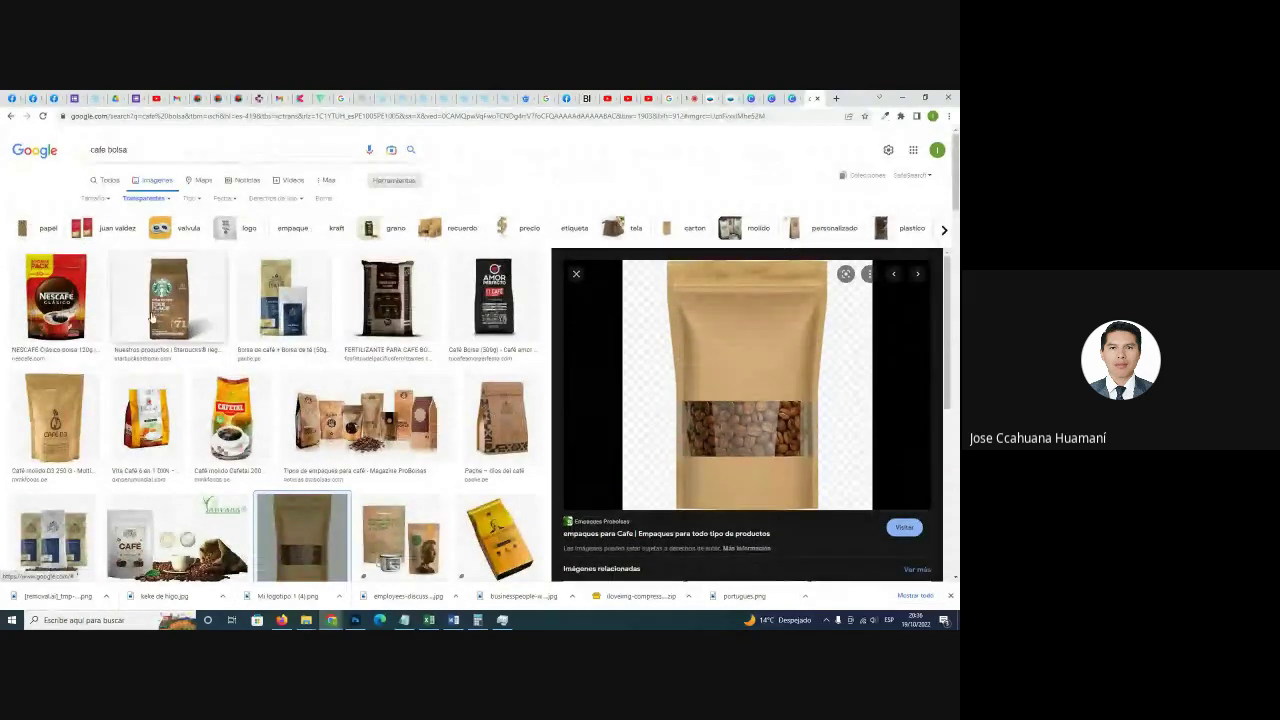
scroll(70, 401, down, 3)
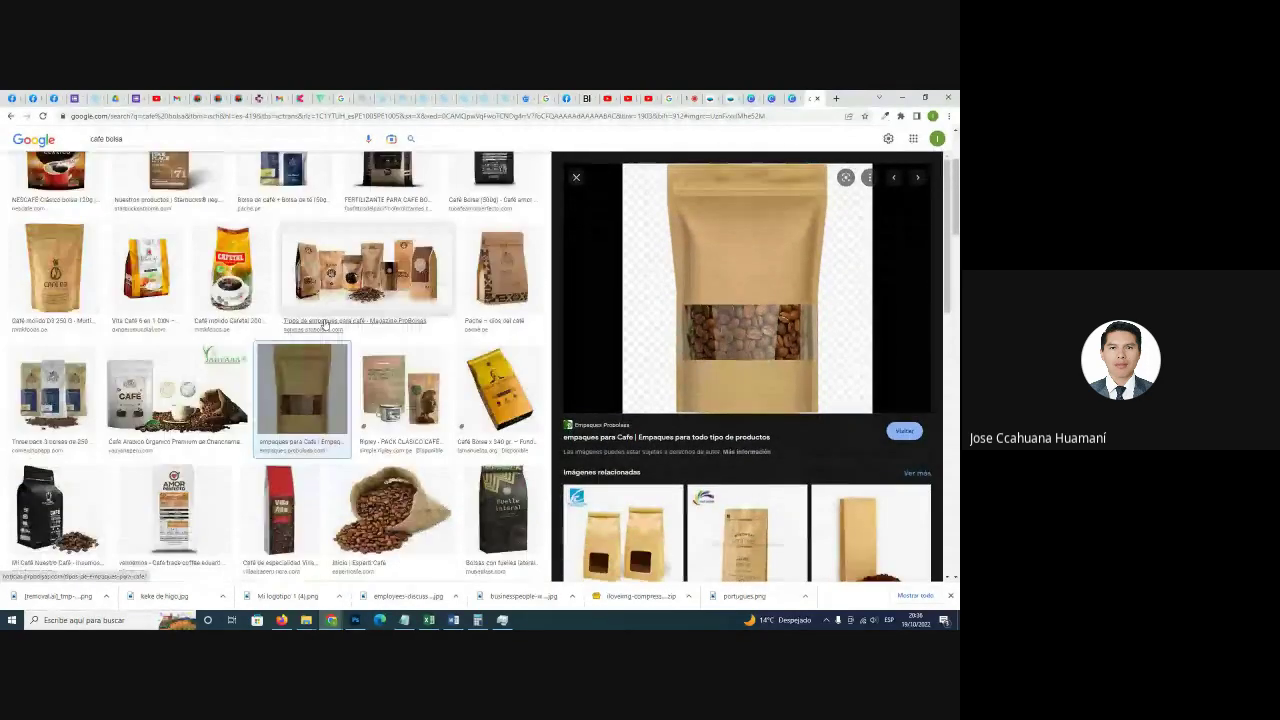
Copy the "Pache – dios del café" bag image and paste it into the fotomontaje1 design in Canva.
click(514, 285)
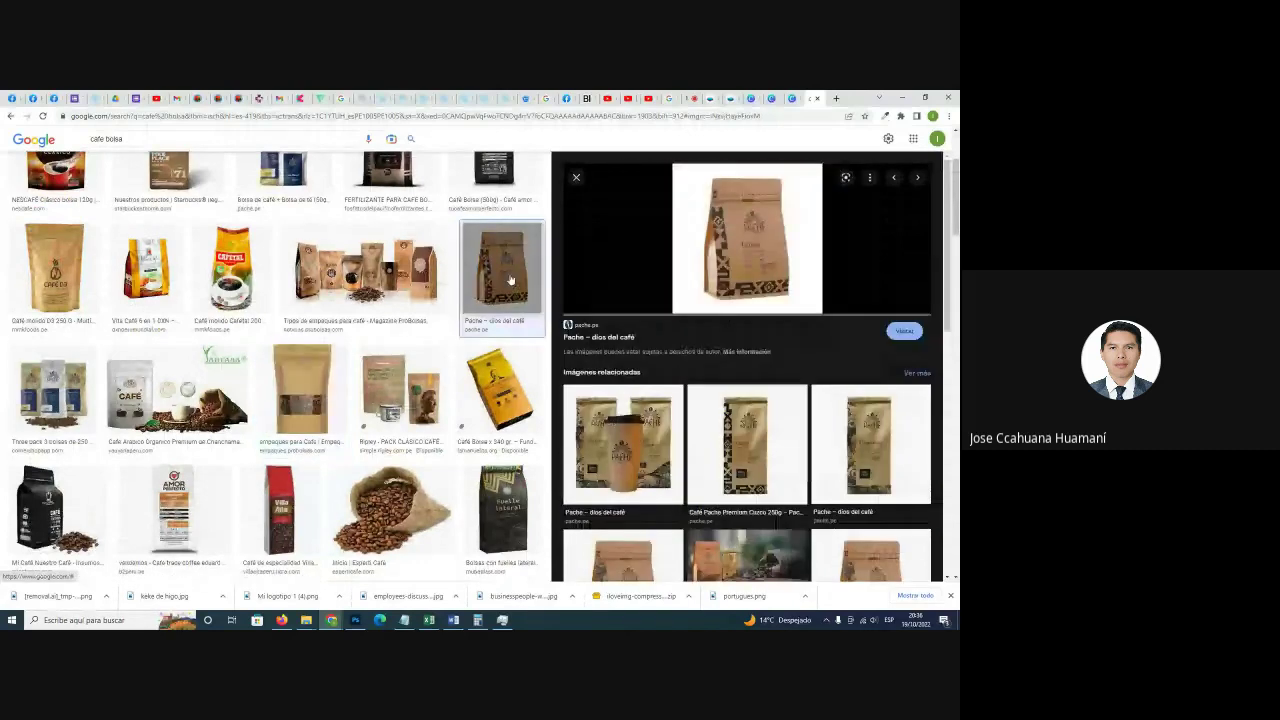
right_click(749, 248)
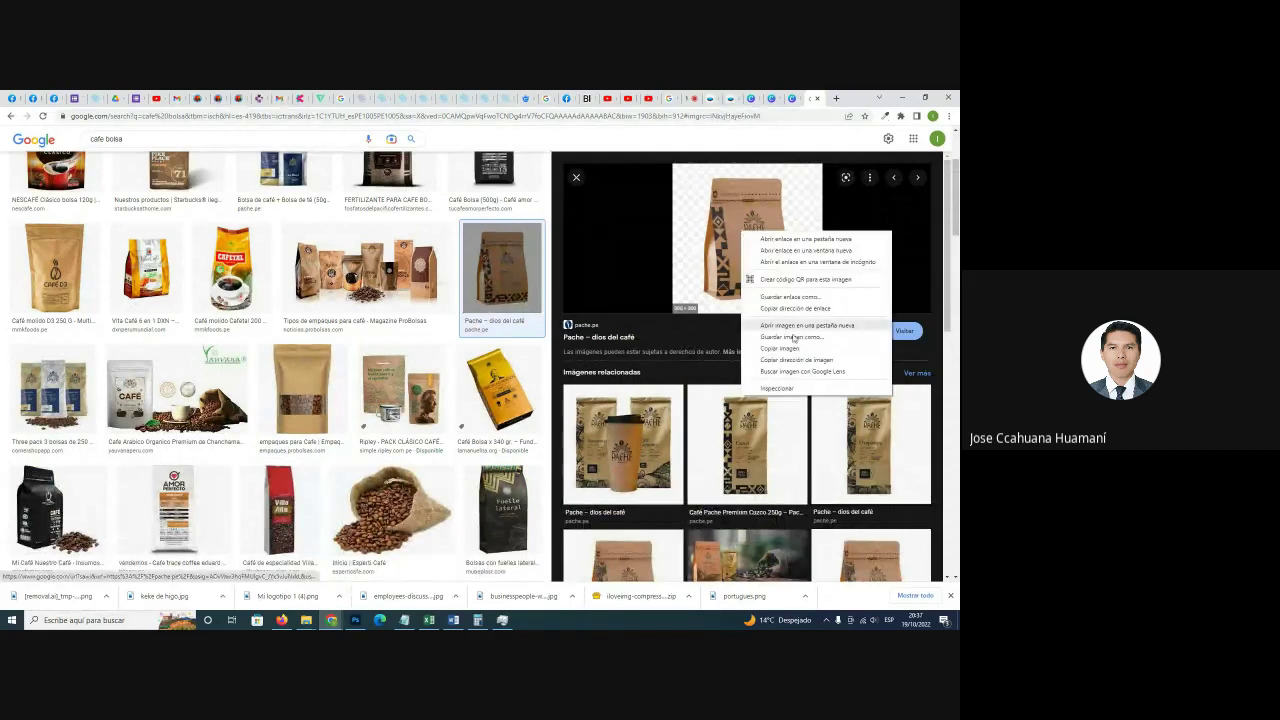
click(796, 348)
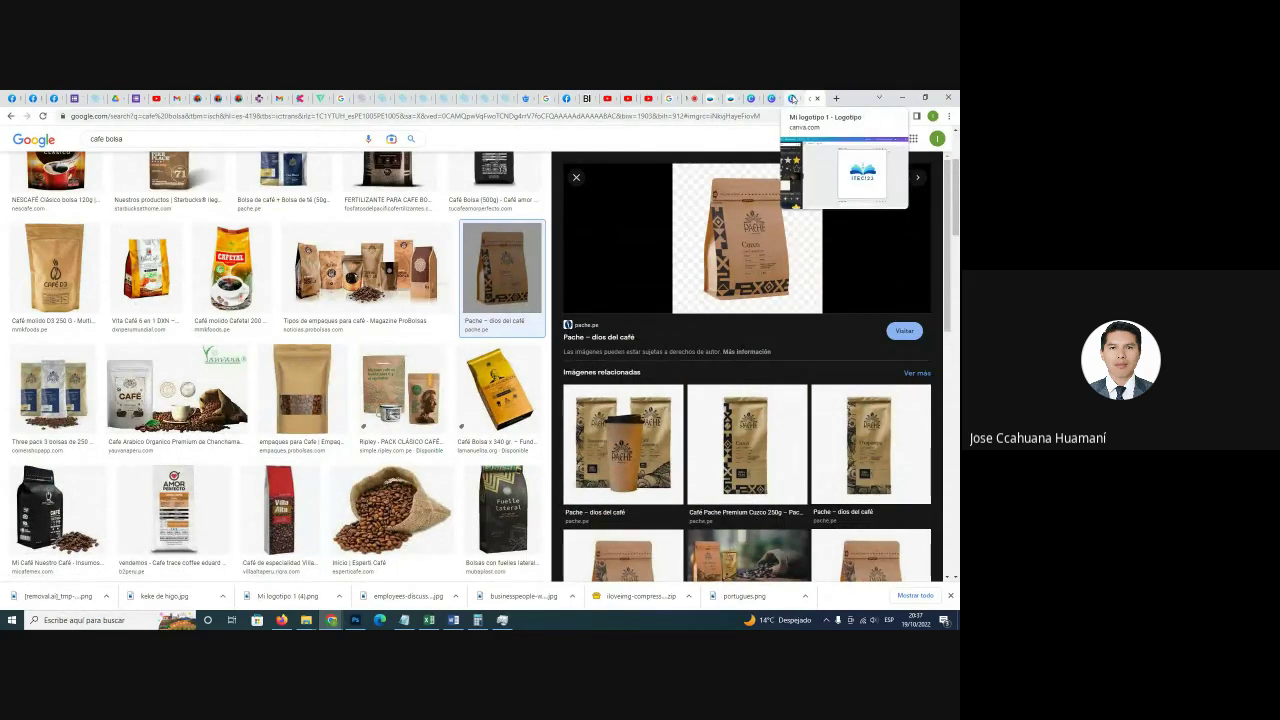
click(792, 98)
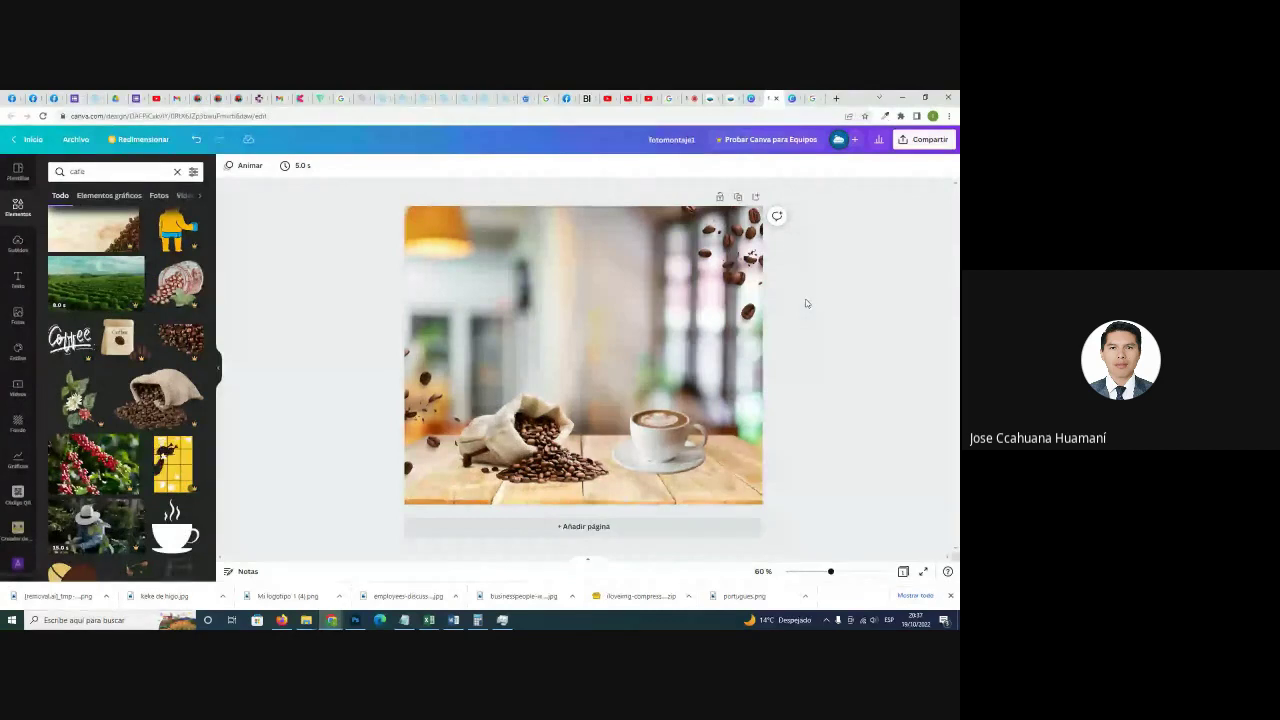
key(ctrl+v)
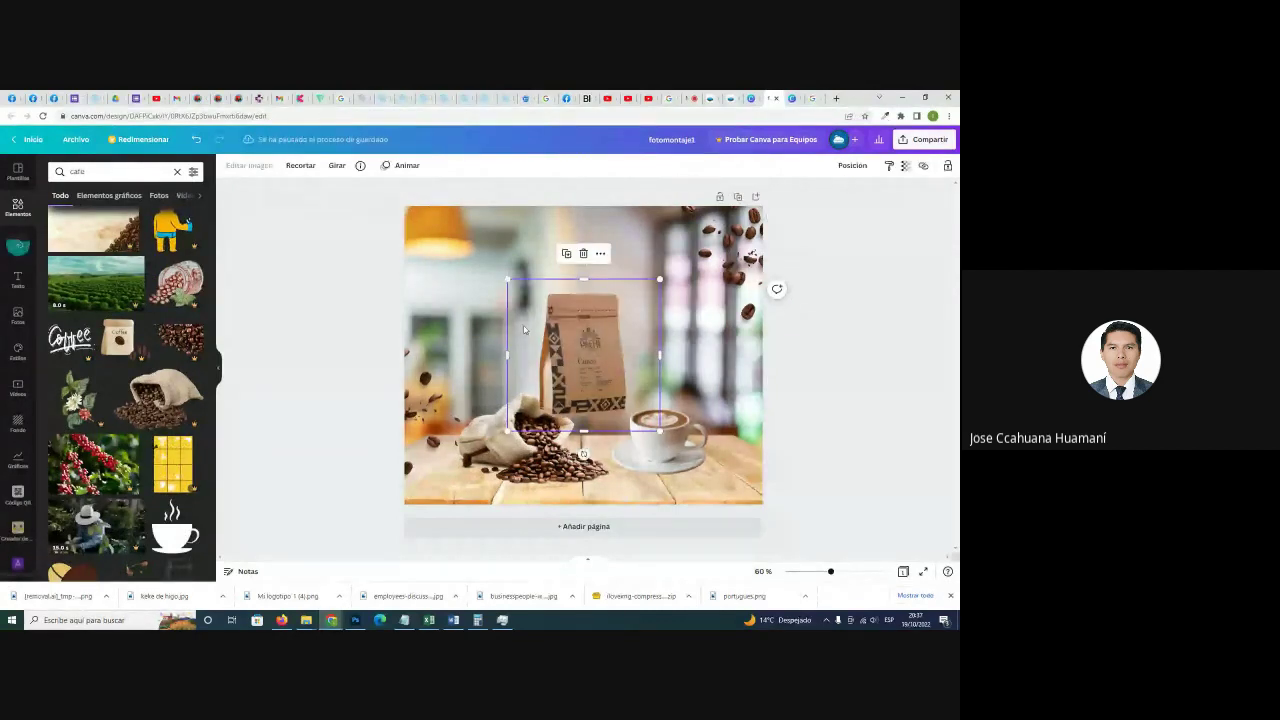
Place the bag on the table between the sack and the cup, nudging the sack down-left and the cup down-right.
drag(571, 338, 586, 375)
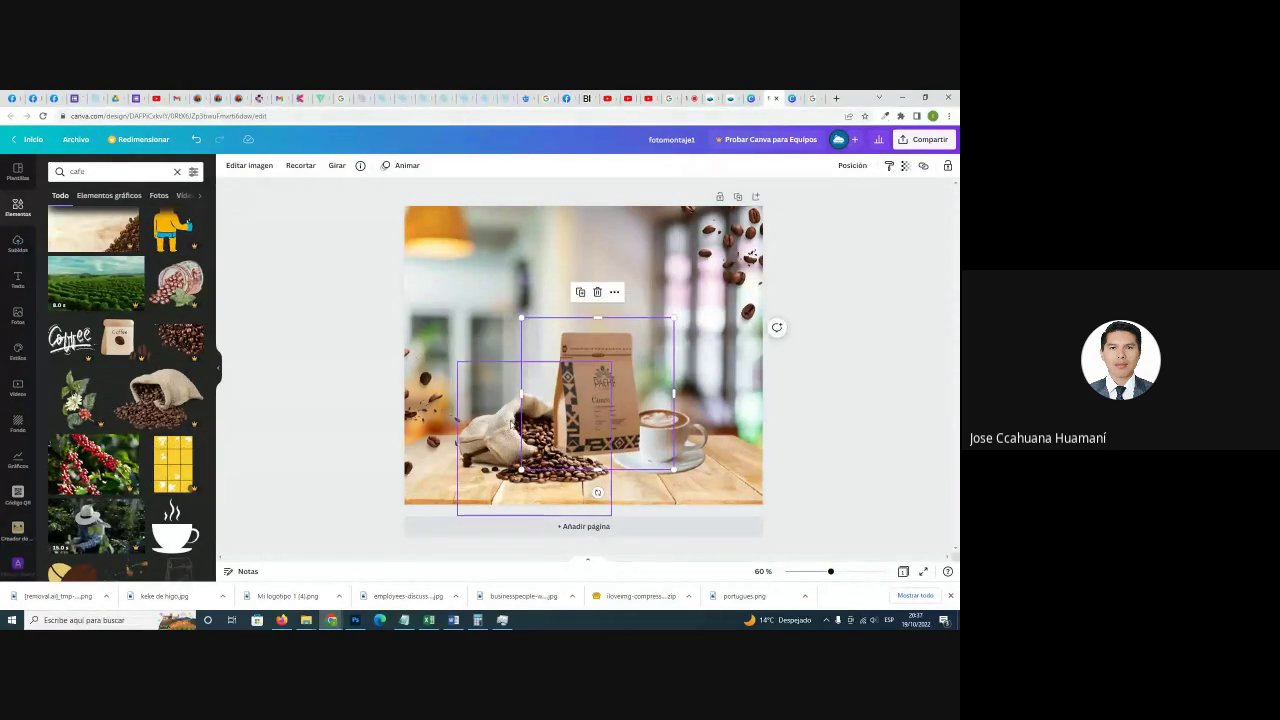
click(508, 425)
drag(508, 425, 504, 436)
click(661, 434)
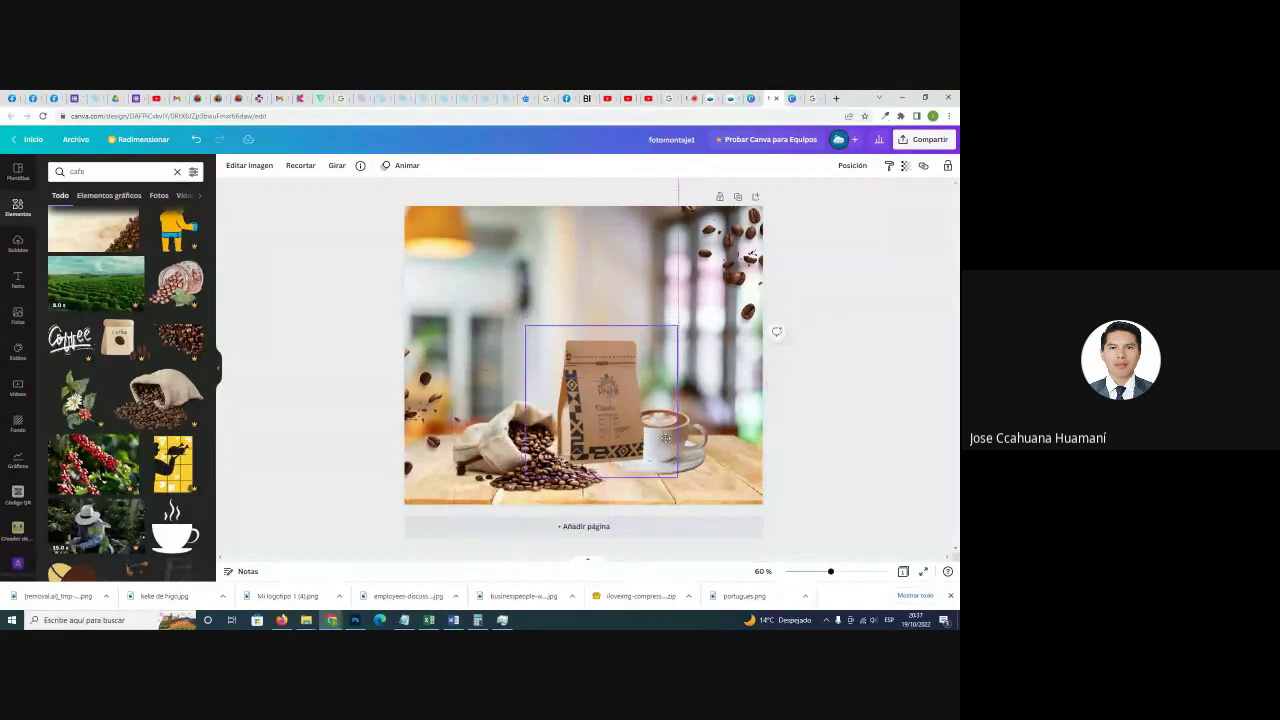
drag(680, 438, 692, 441)
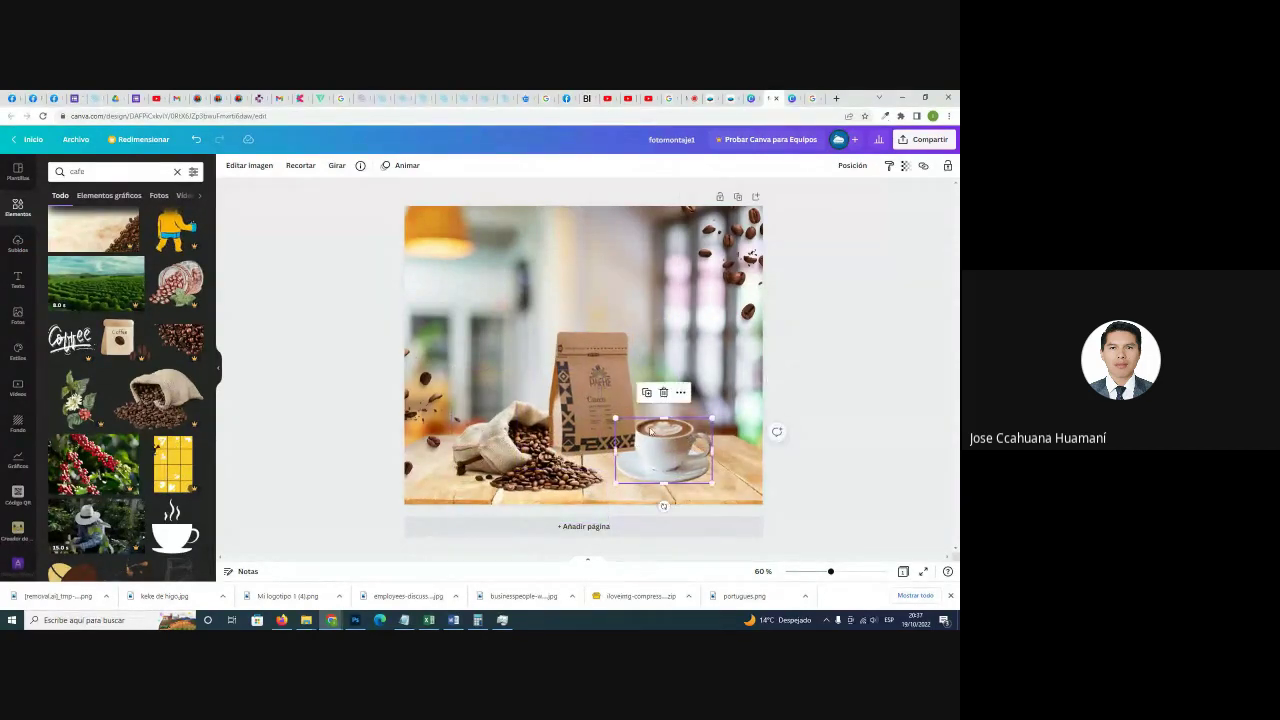
click(575, 418)
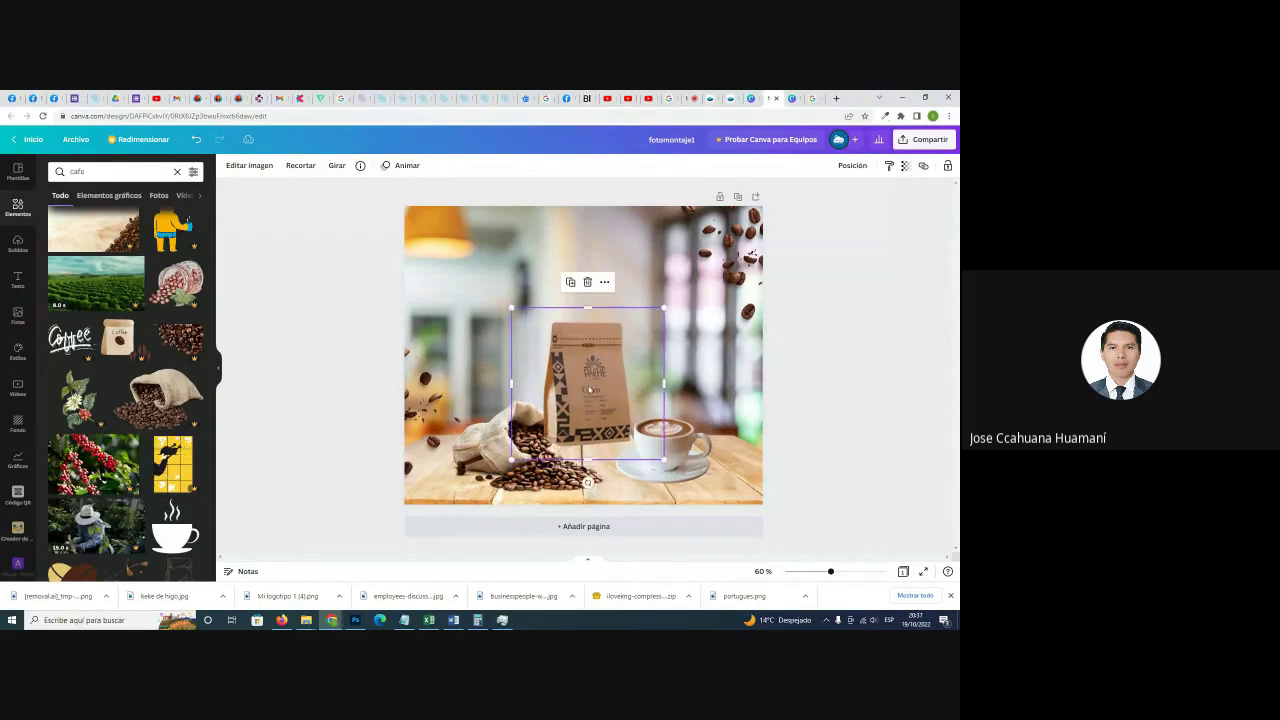
mouse_move(592, 399)
mouse_down()
mouse_move(590, 347)
mouse_move(594, 384)
mouse_up()
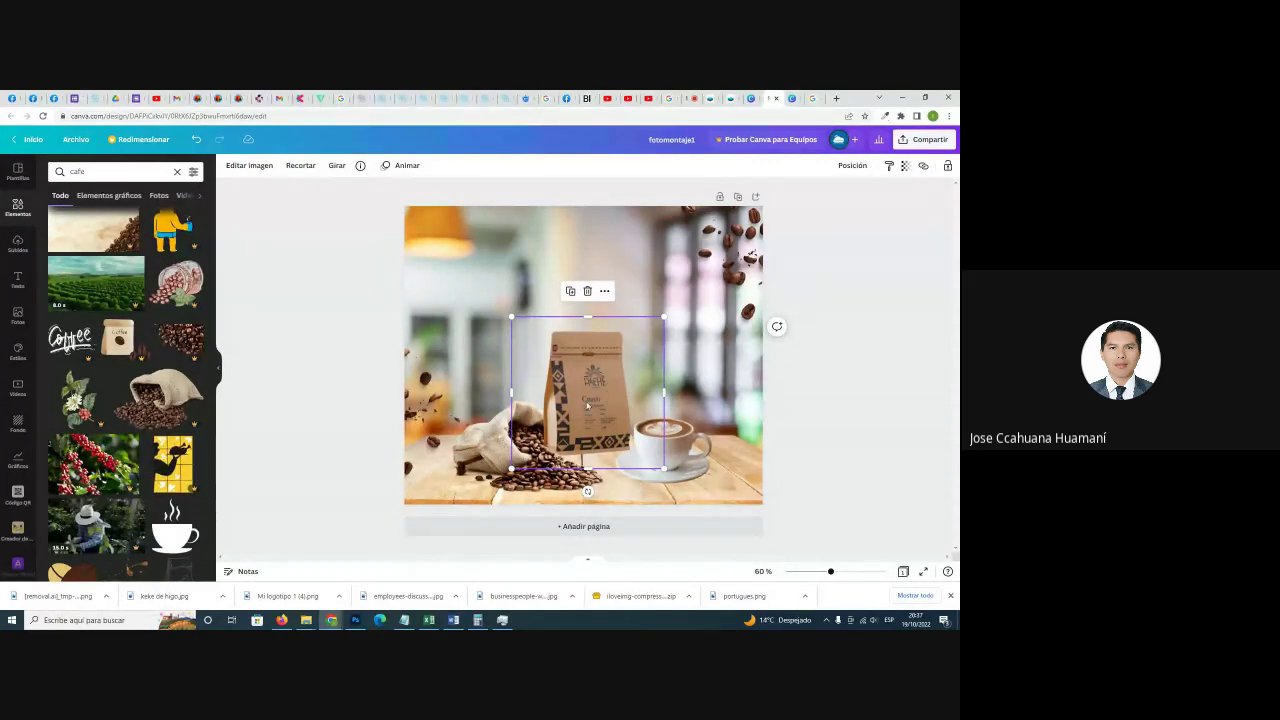
Send the coffee bag backward two levels so it sits behind the sack and the cup.
click(853, 166)
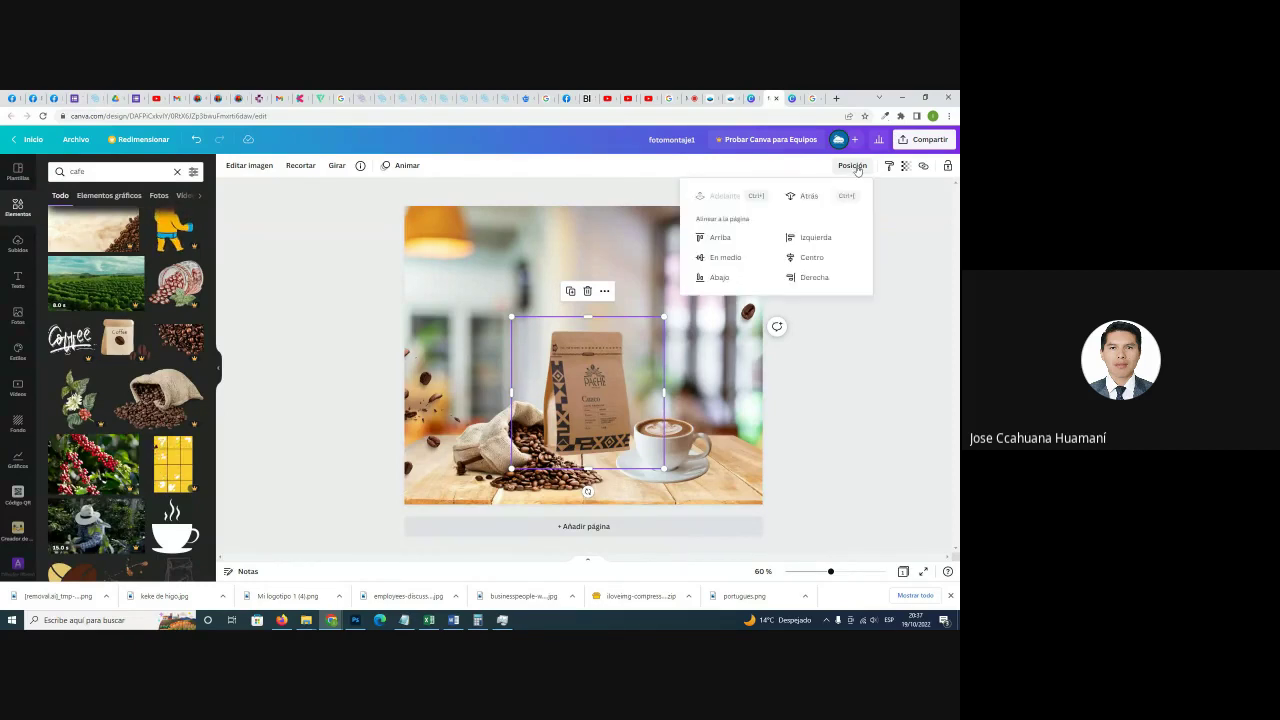
click(802, 197)
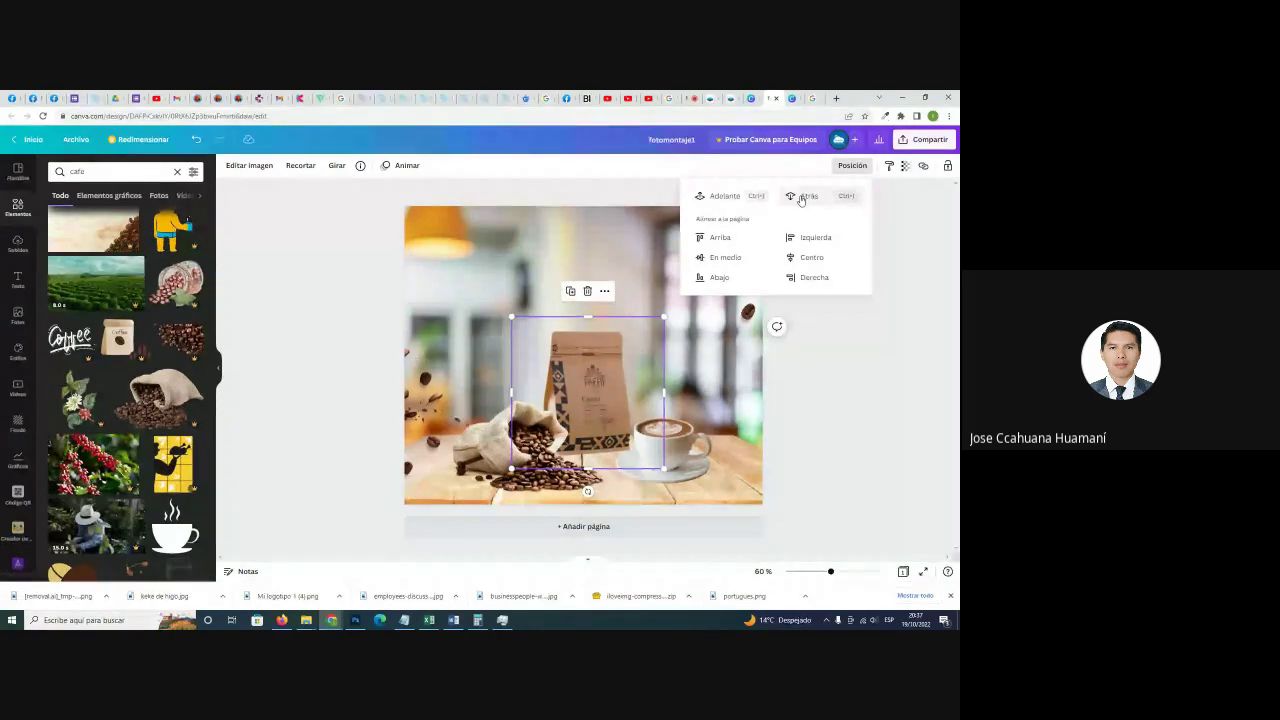
click(806, 198)
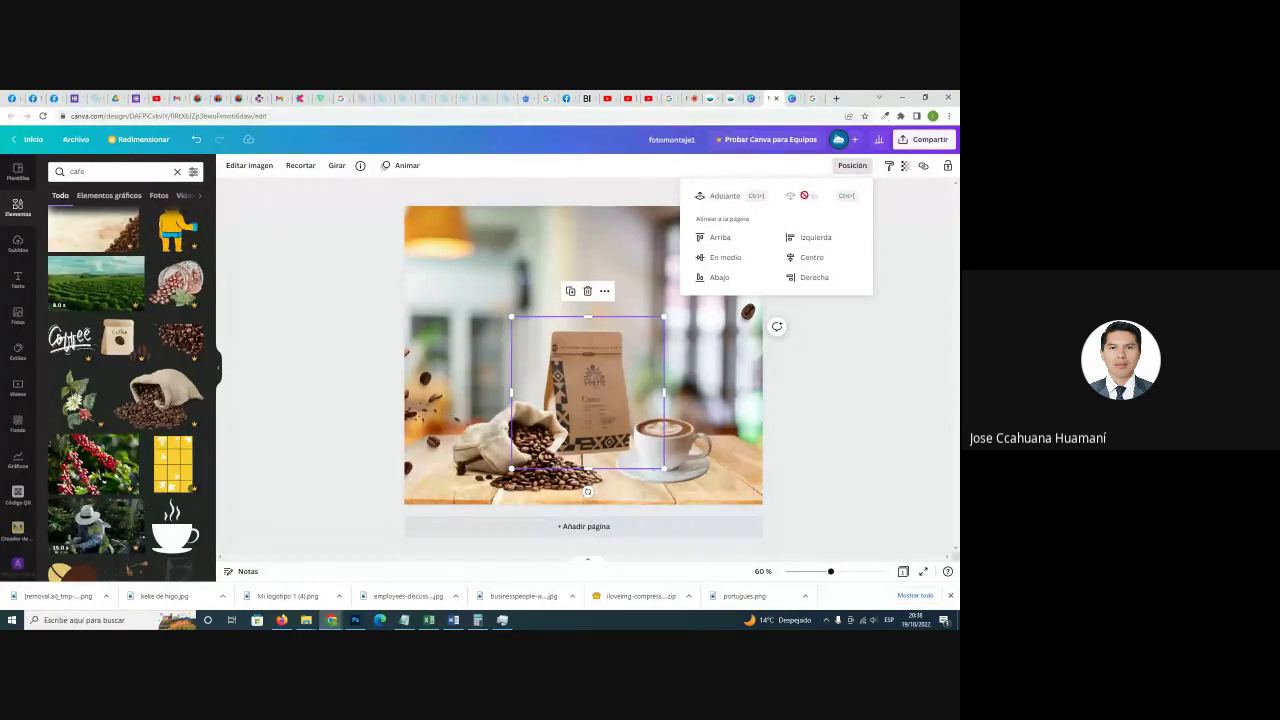
Lower the coffee bag slightly behind the spilled beans and shift the cup slightly left to tighten the composition.
drag(651, 422, 602, 411)
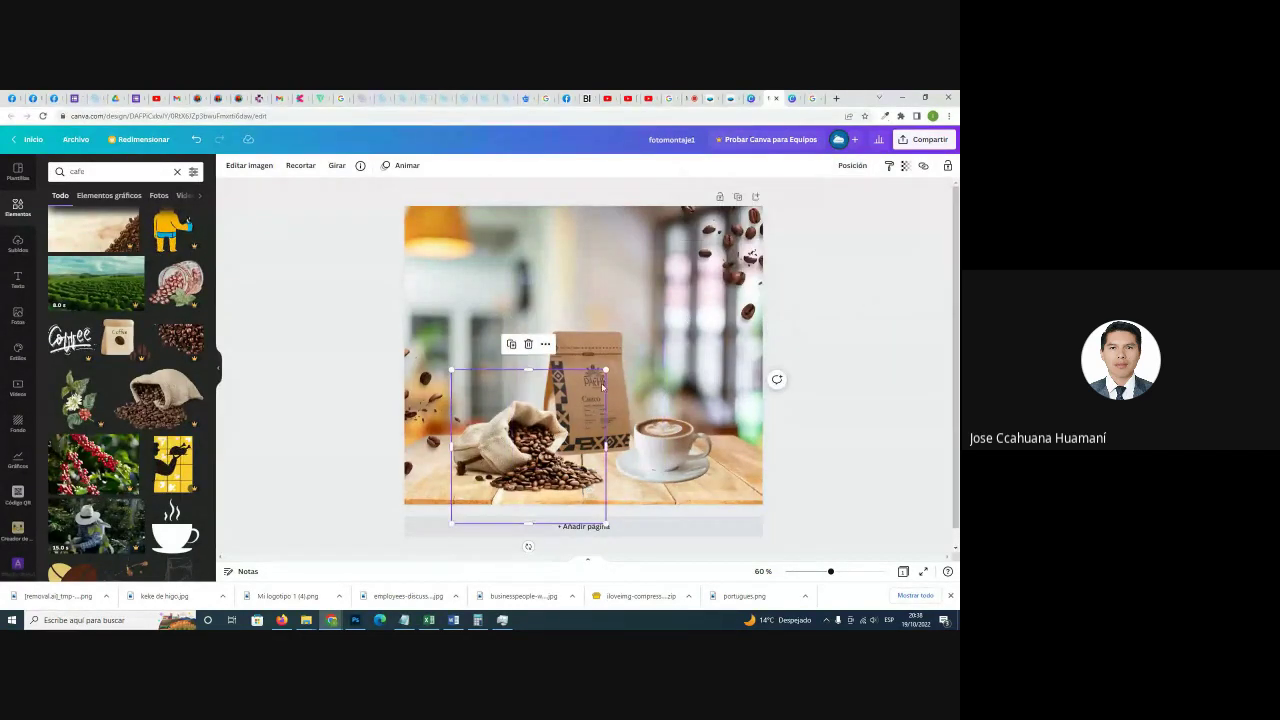
click(590, 346)
drag(590, 347, 593, 347)
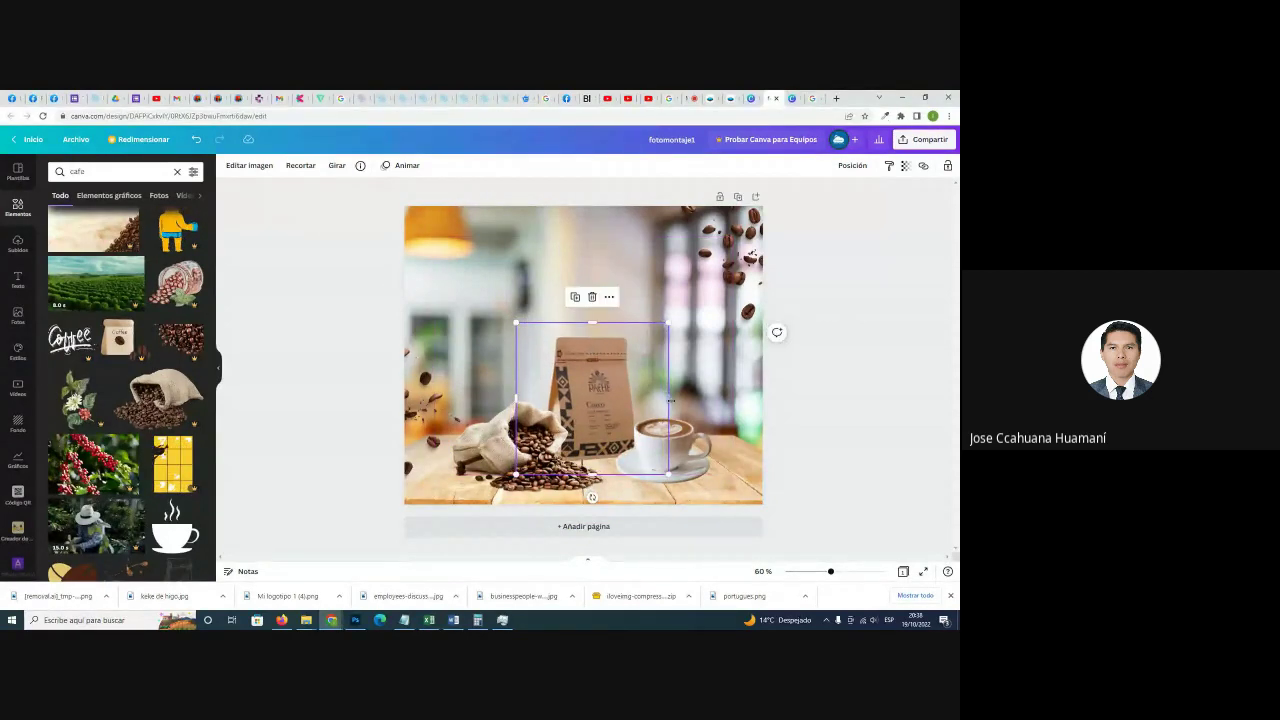
click(680, 438)
drag(692, 436, 686, 437)
click(540, 446)
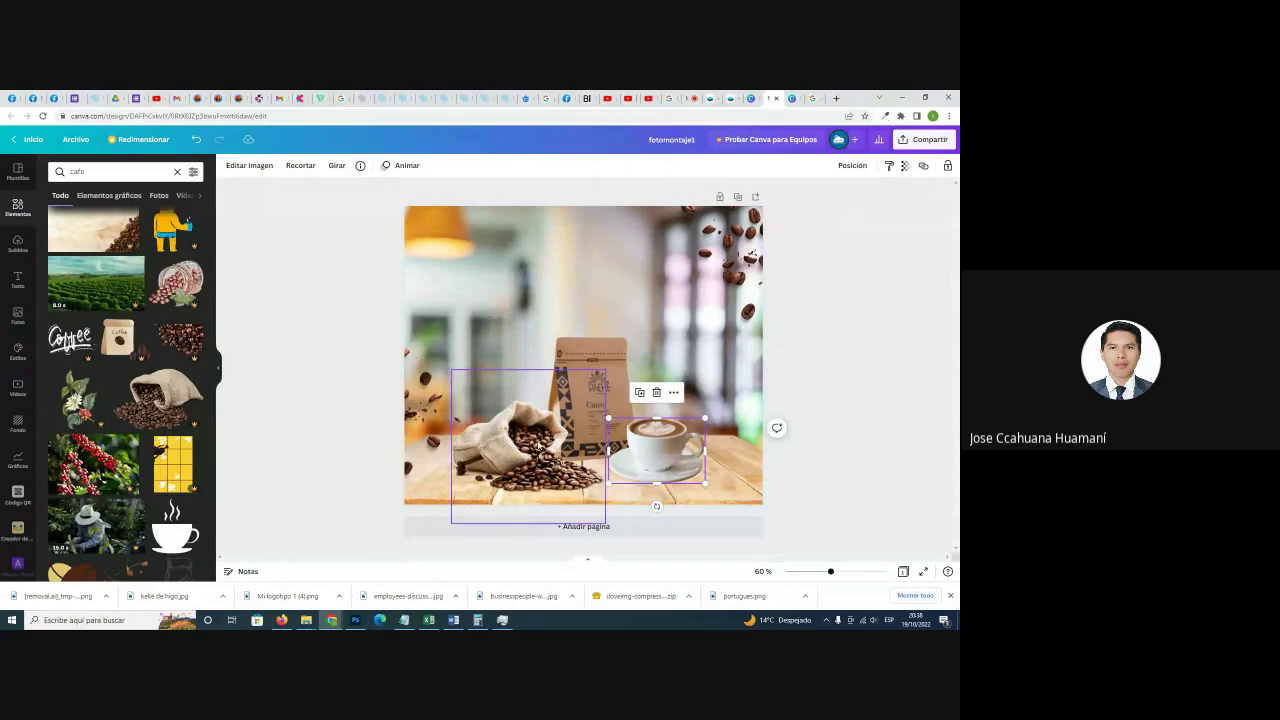
click(599, 356)
drag(615, 376, 612, 371)
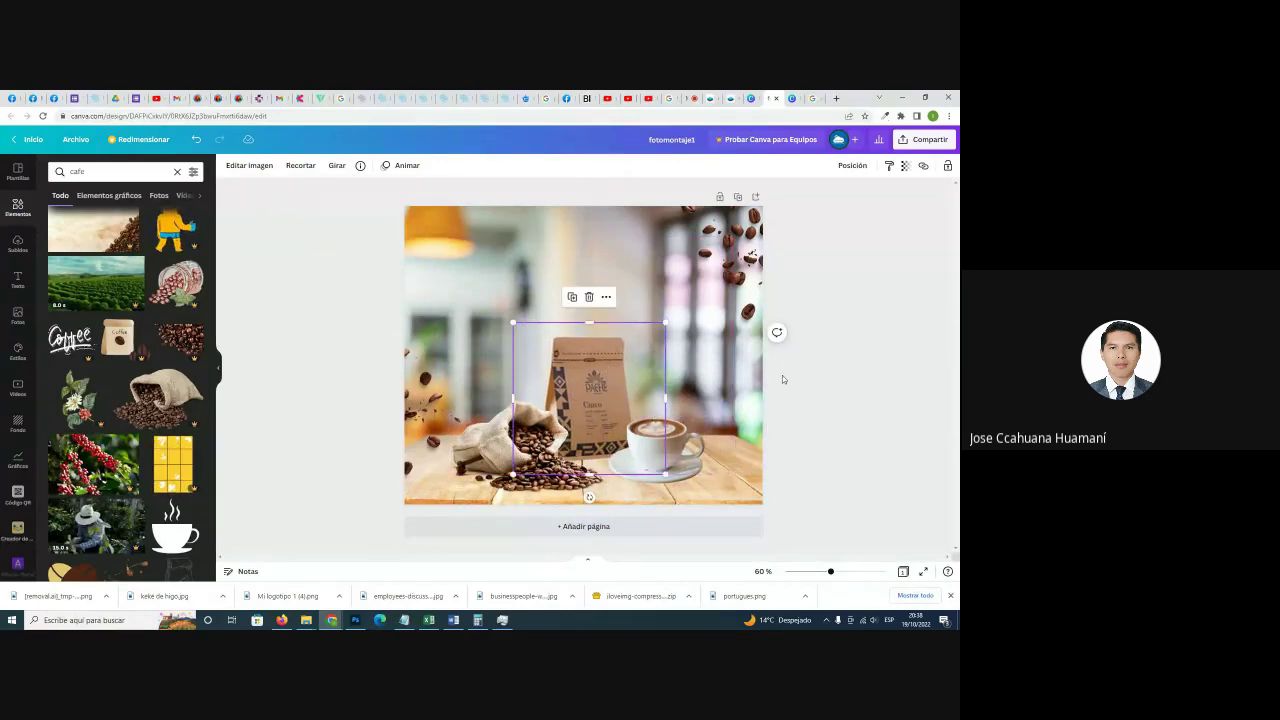
click(827, 375)
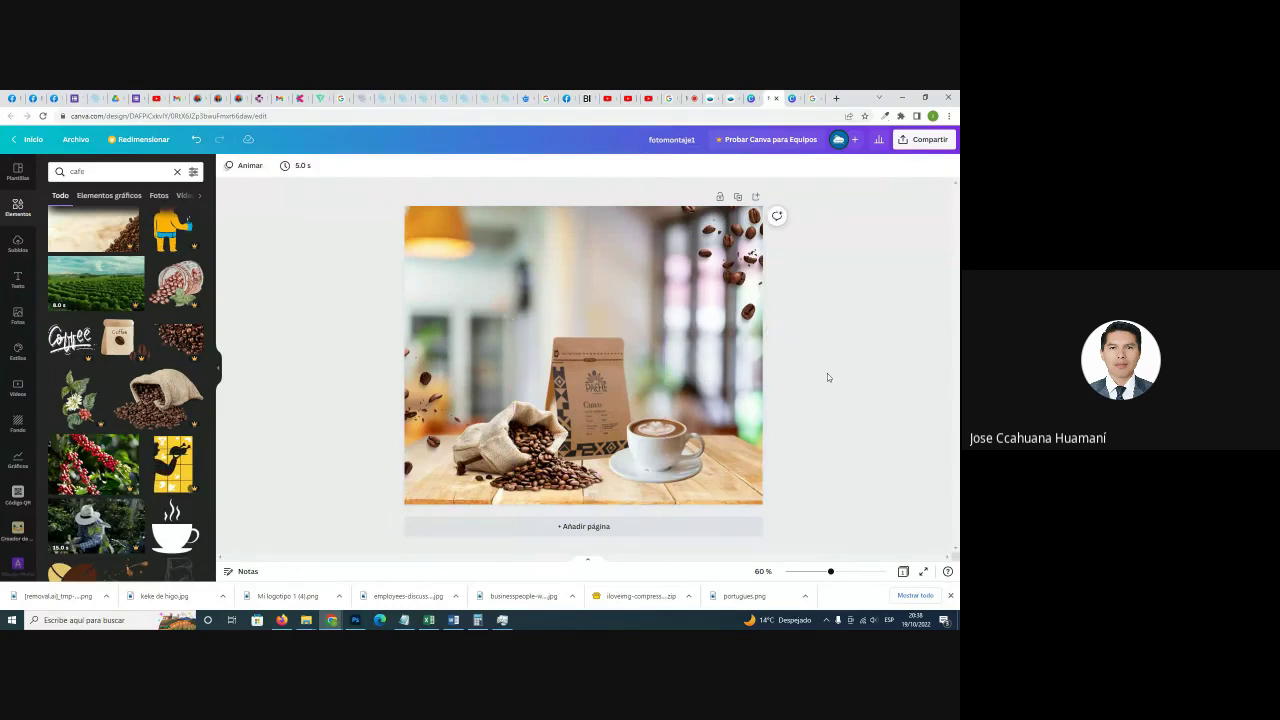
click(595, 492)
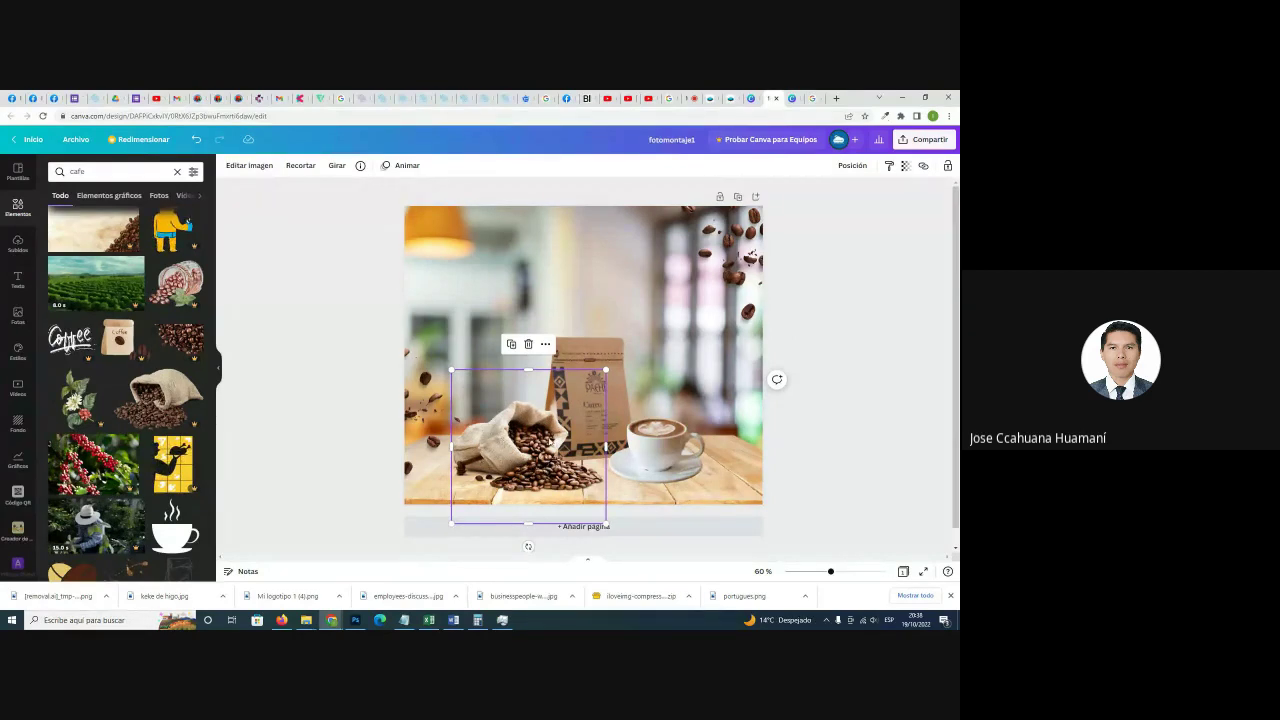
click(584, 362)
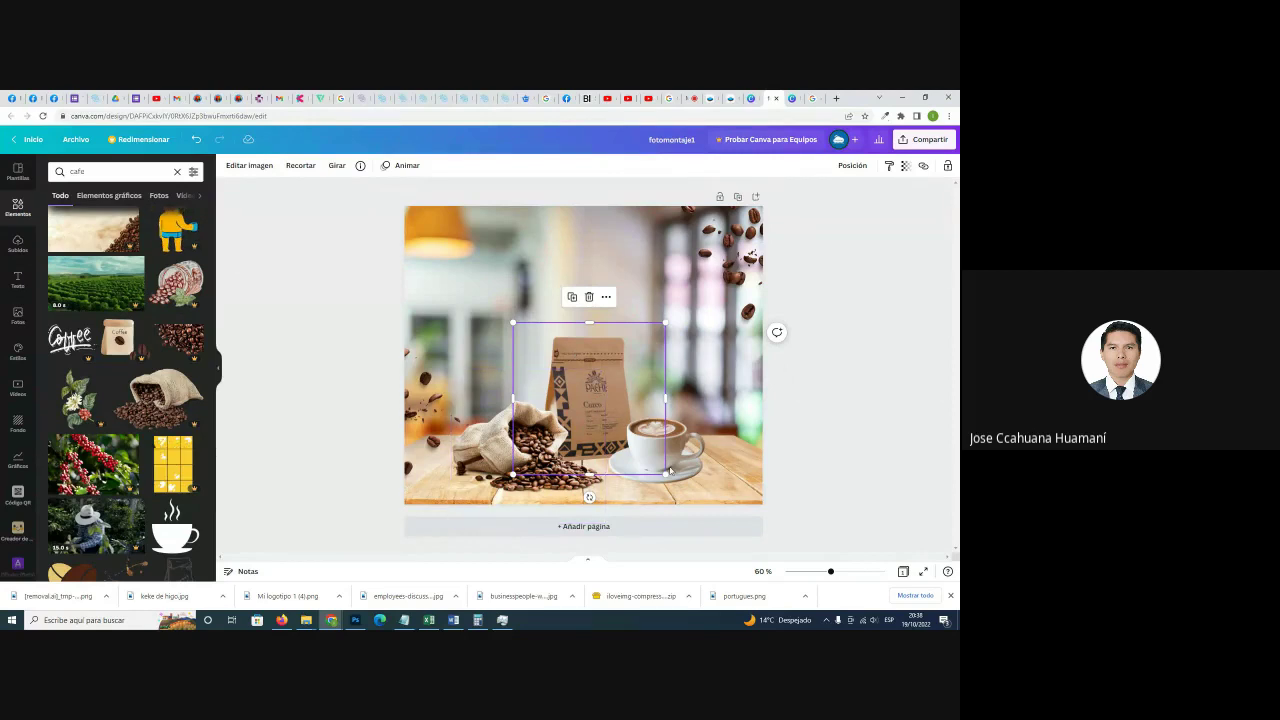
click(650, 450)
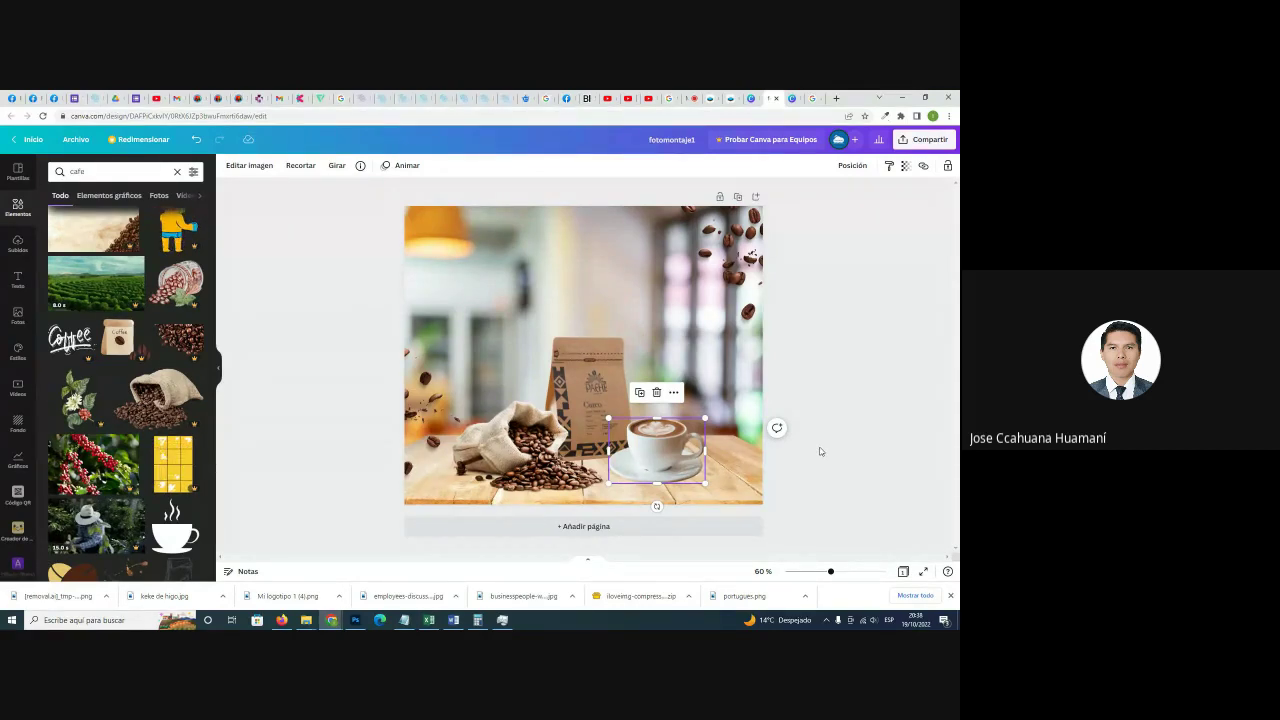
Check the call messages in Google Meet and return to the fotomontaje1 design in Canva.
click(690, 98)
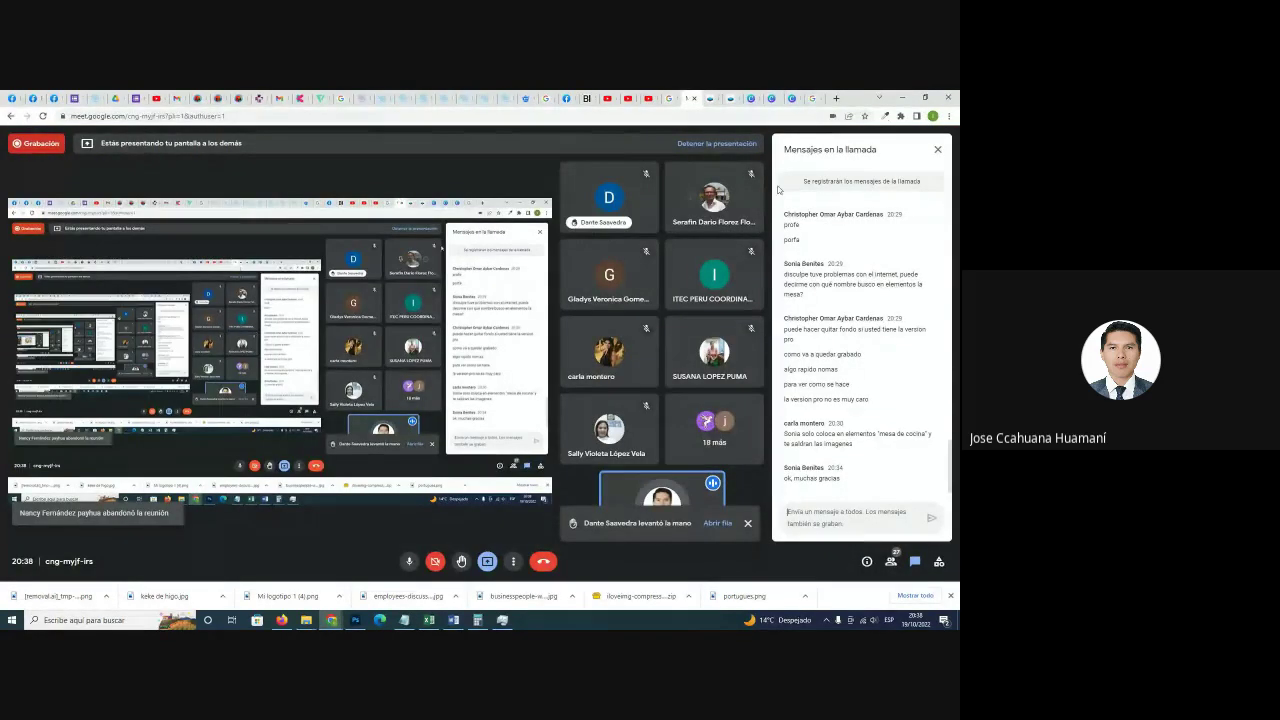
click(775, 97)
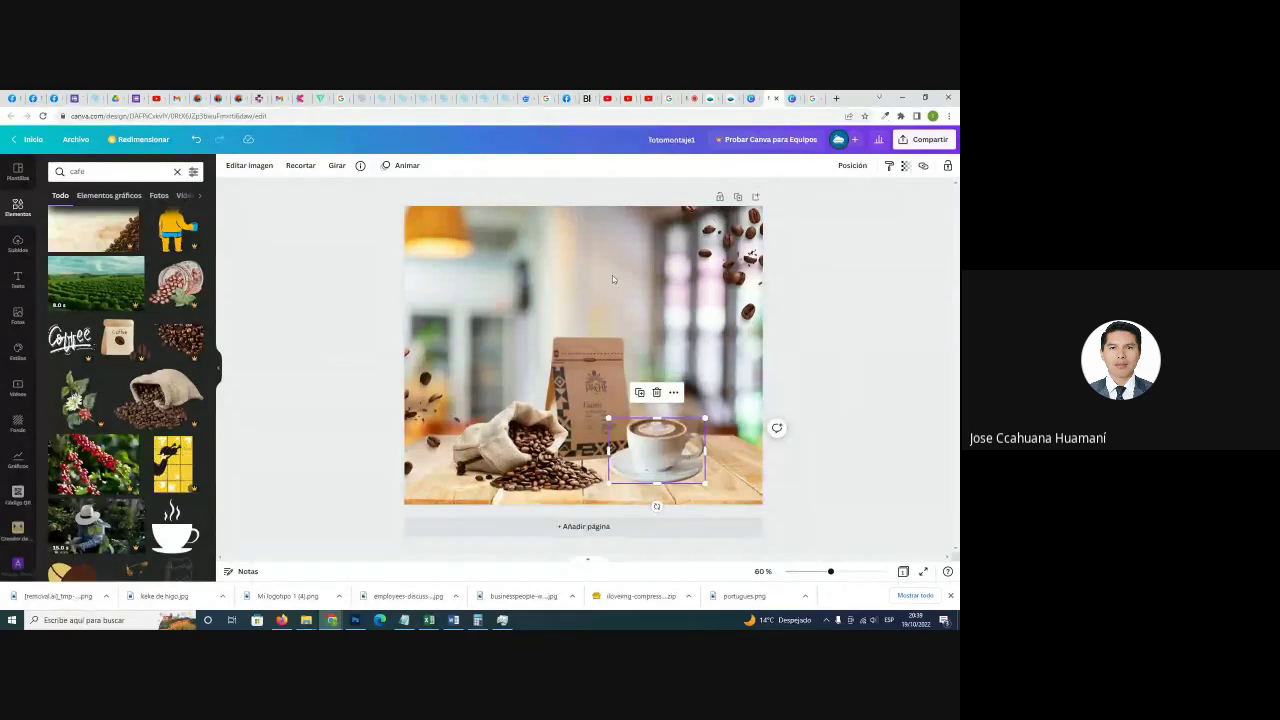
click(829, 258)
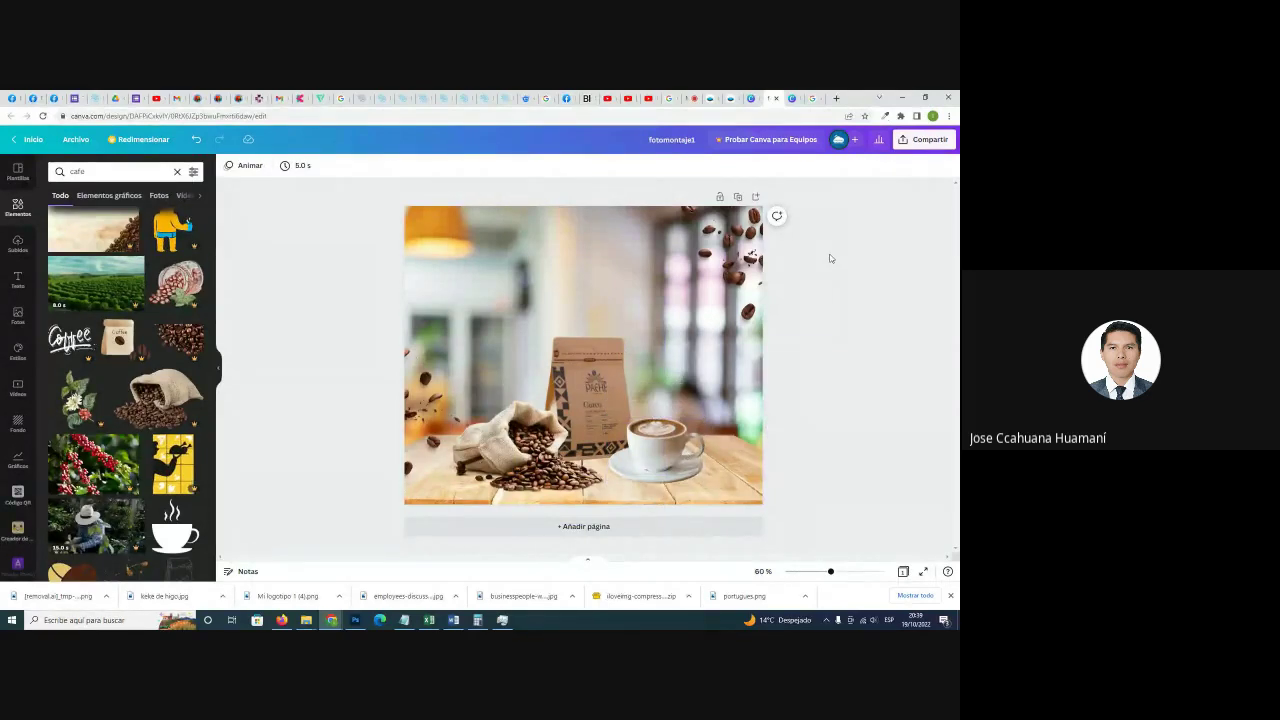
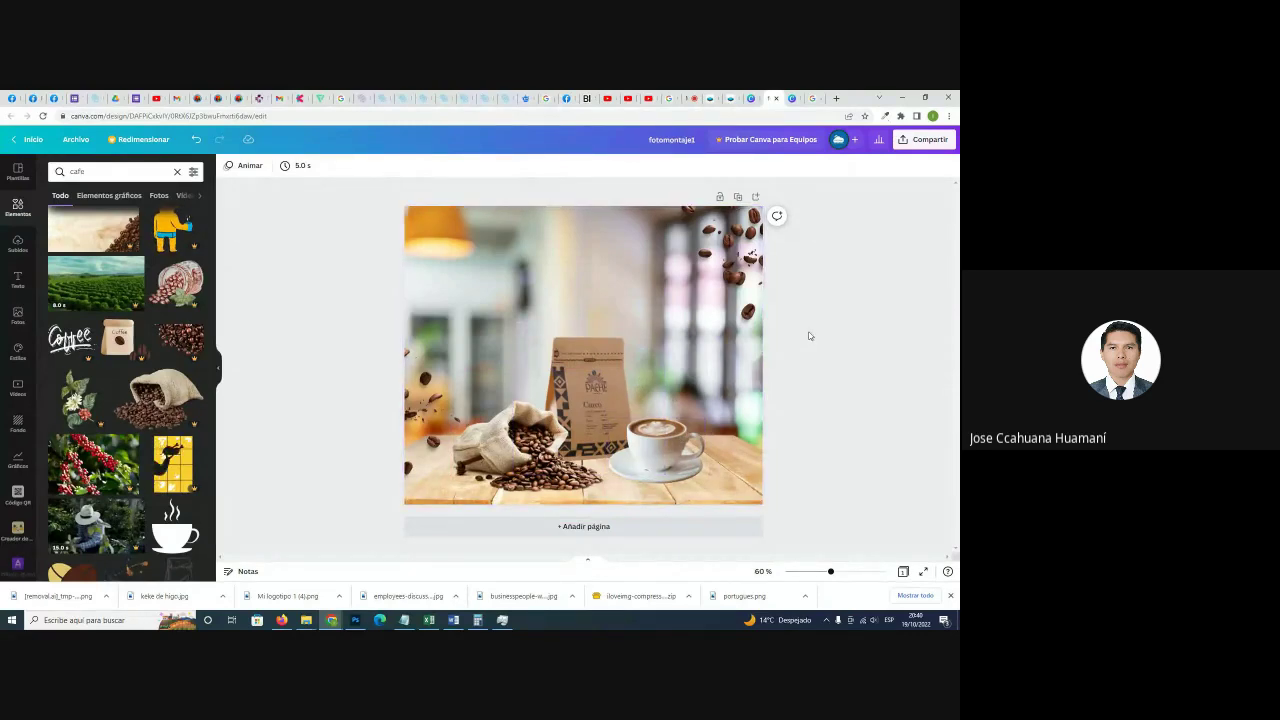
click(694, 98)
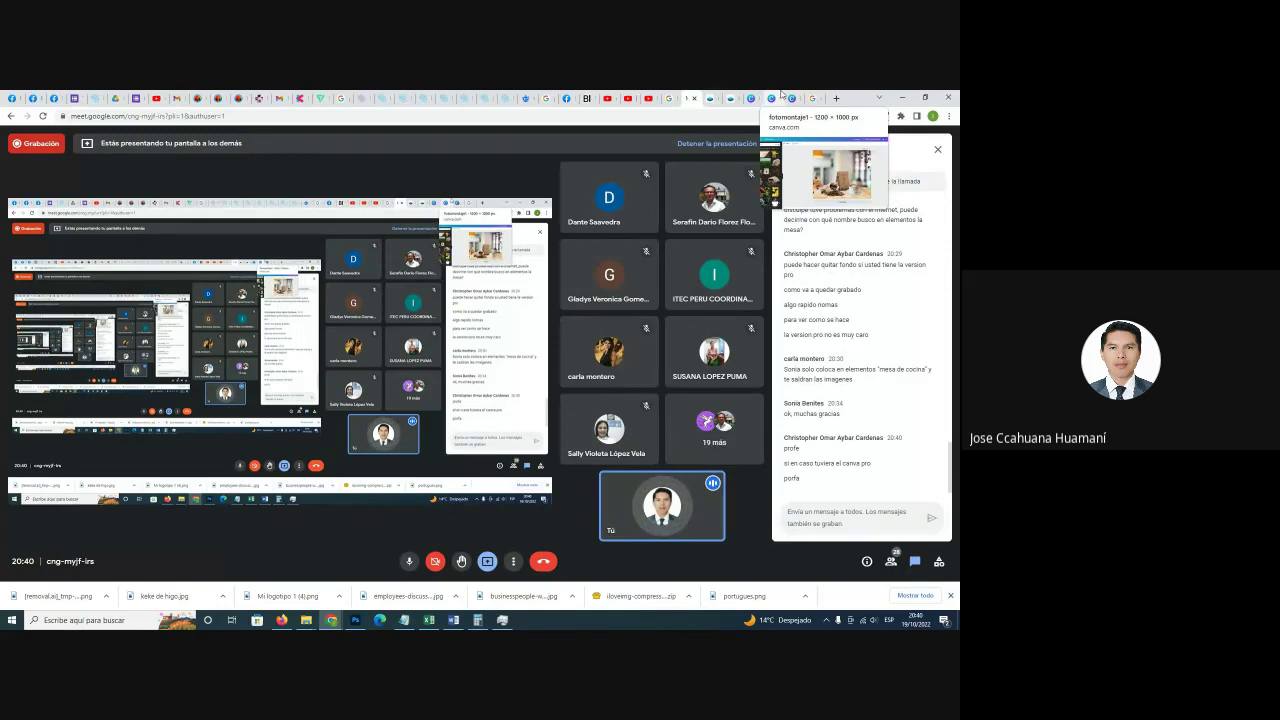
click(781, 98)
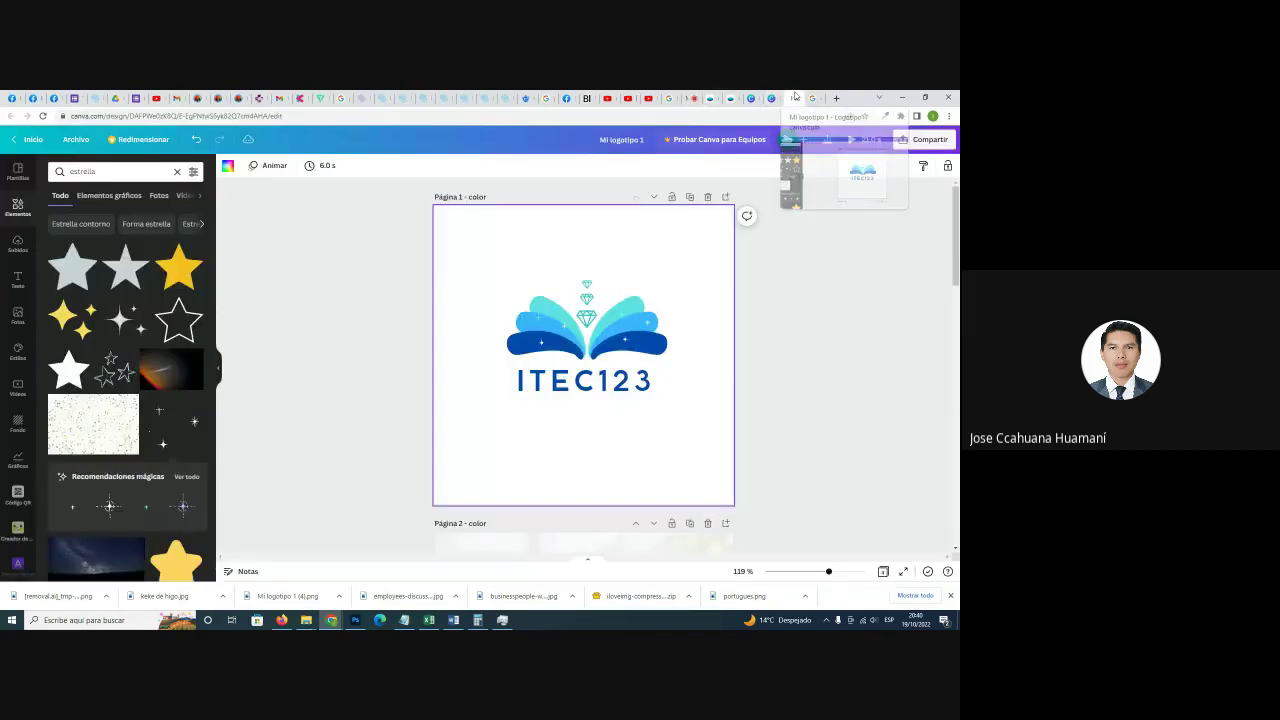
click(776, 98)
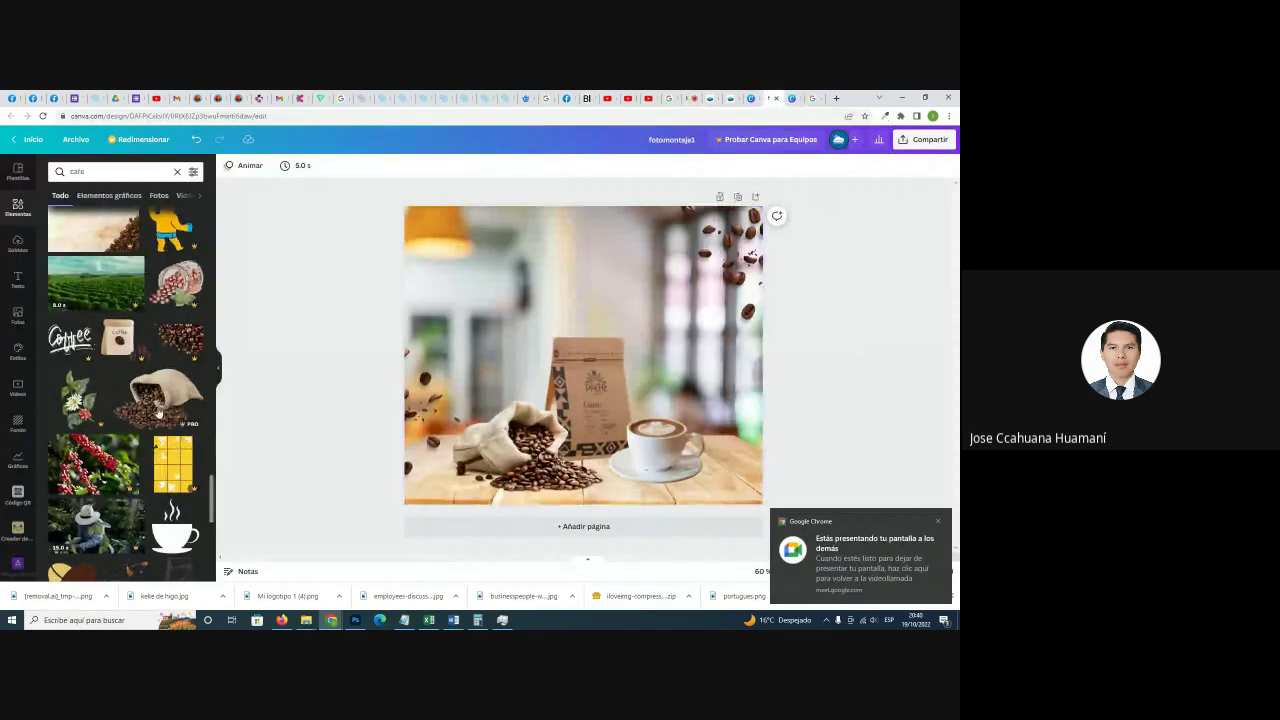
scroll(133, 300, up, 3)
scroll(170, 330, down, 2)
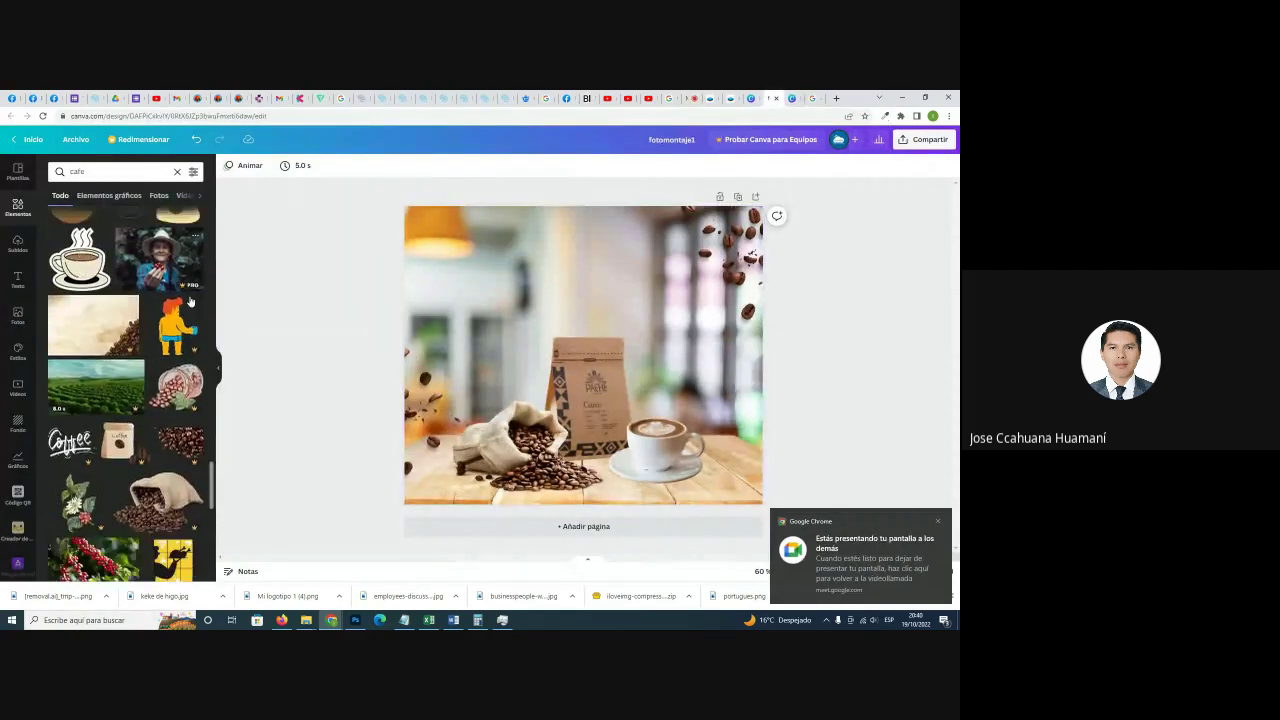
scroll(150, 380, down, 2)
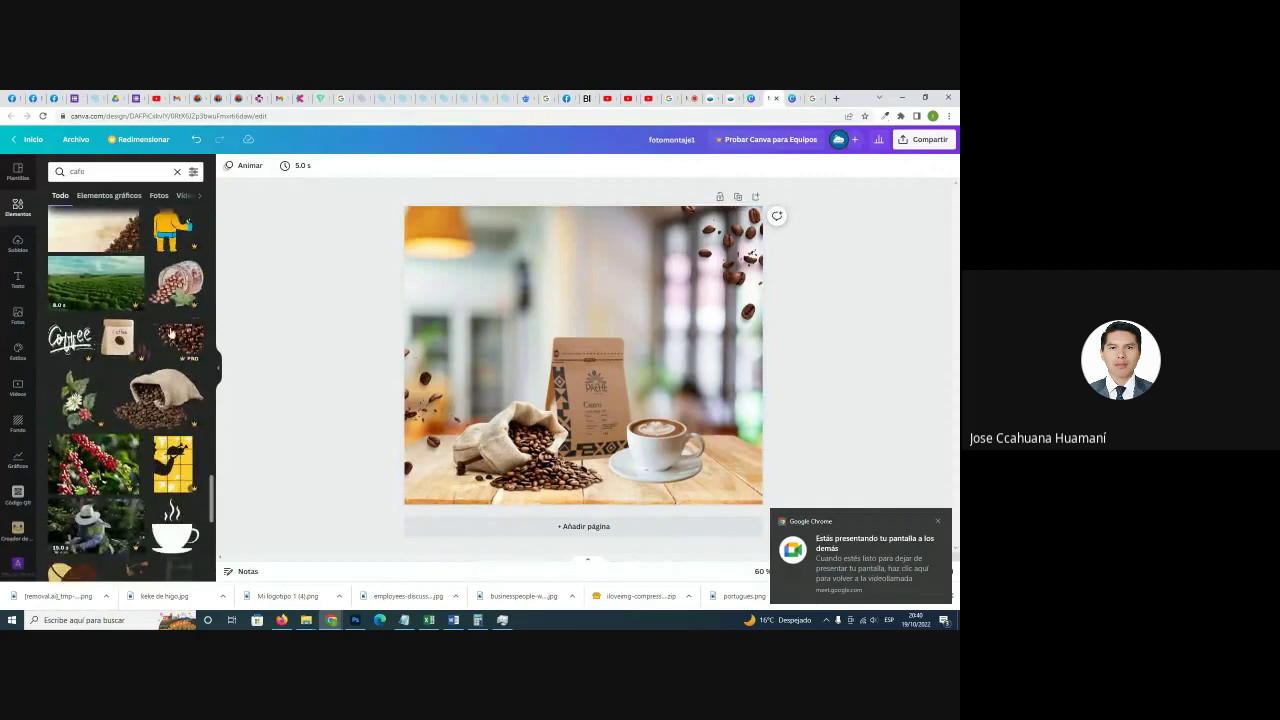
click(504, 425)
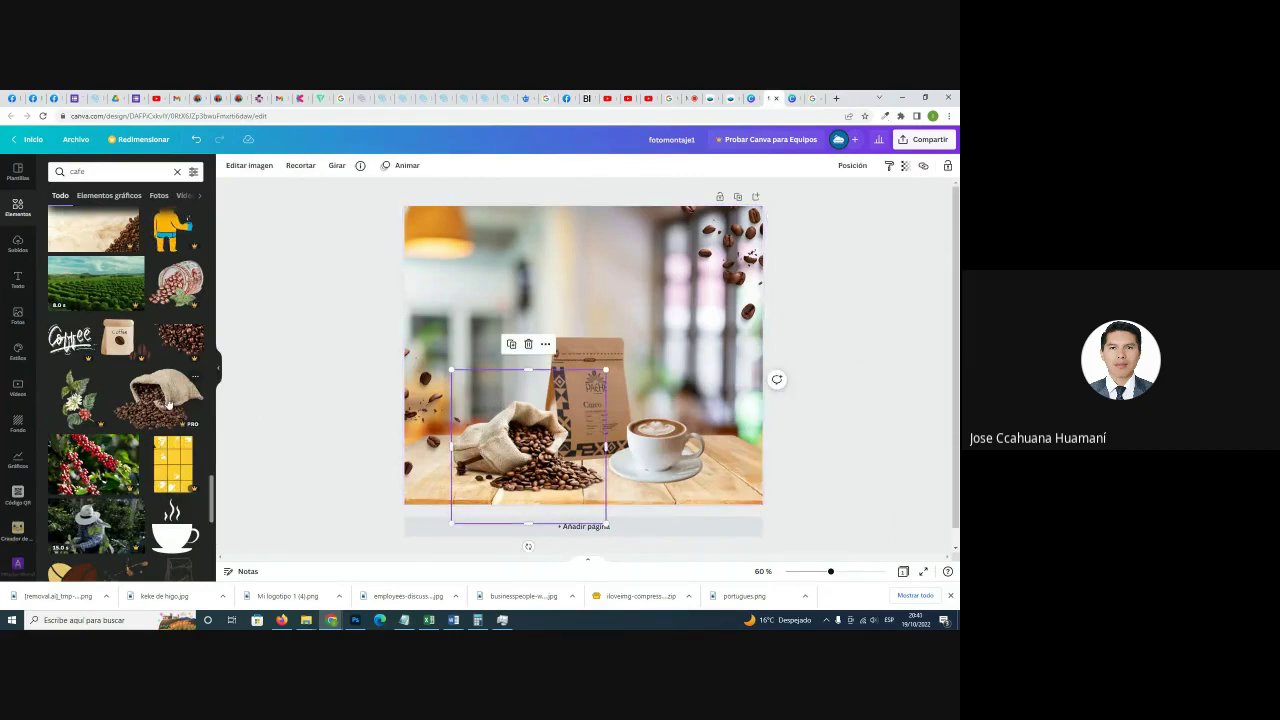
click(590, 352)
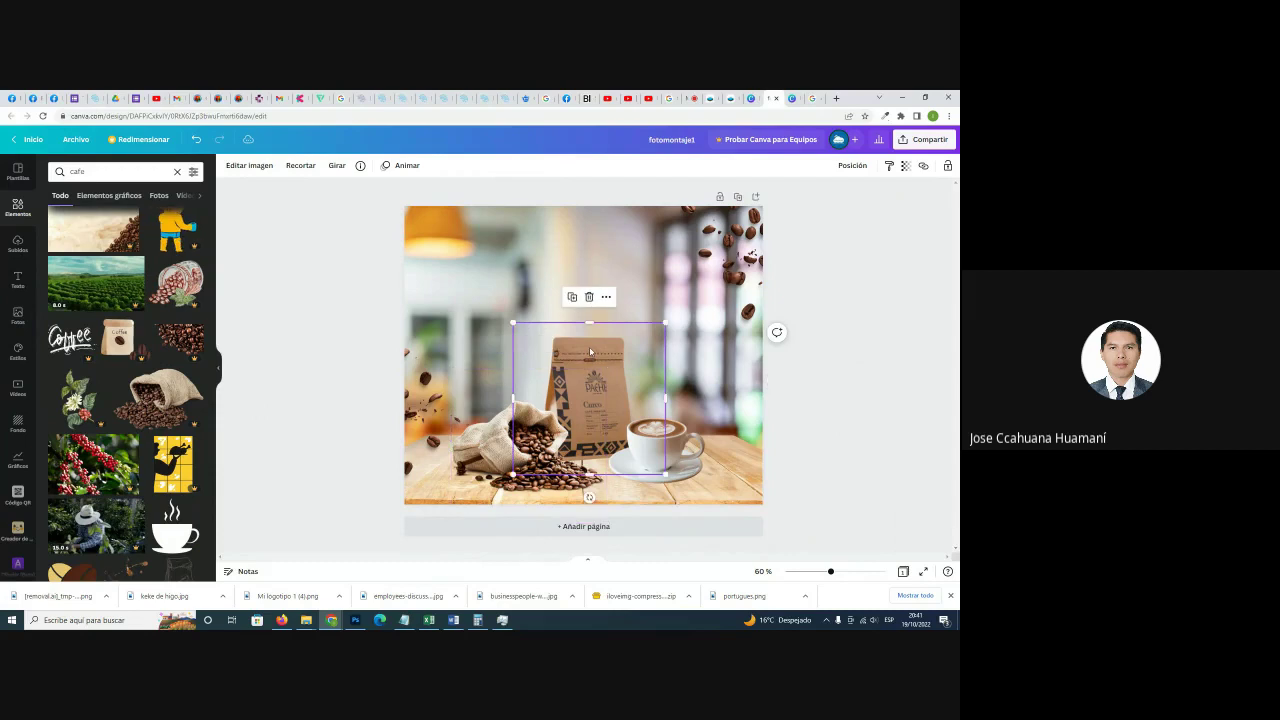
Search the elements library for "cafe bolsa" and look through the results for a coffee bag image.
click(93, 171)
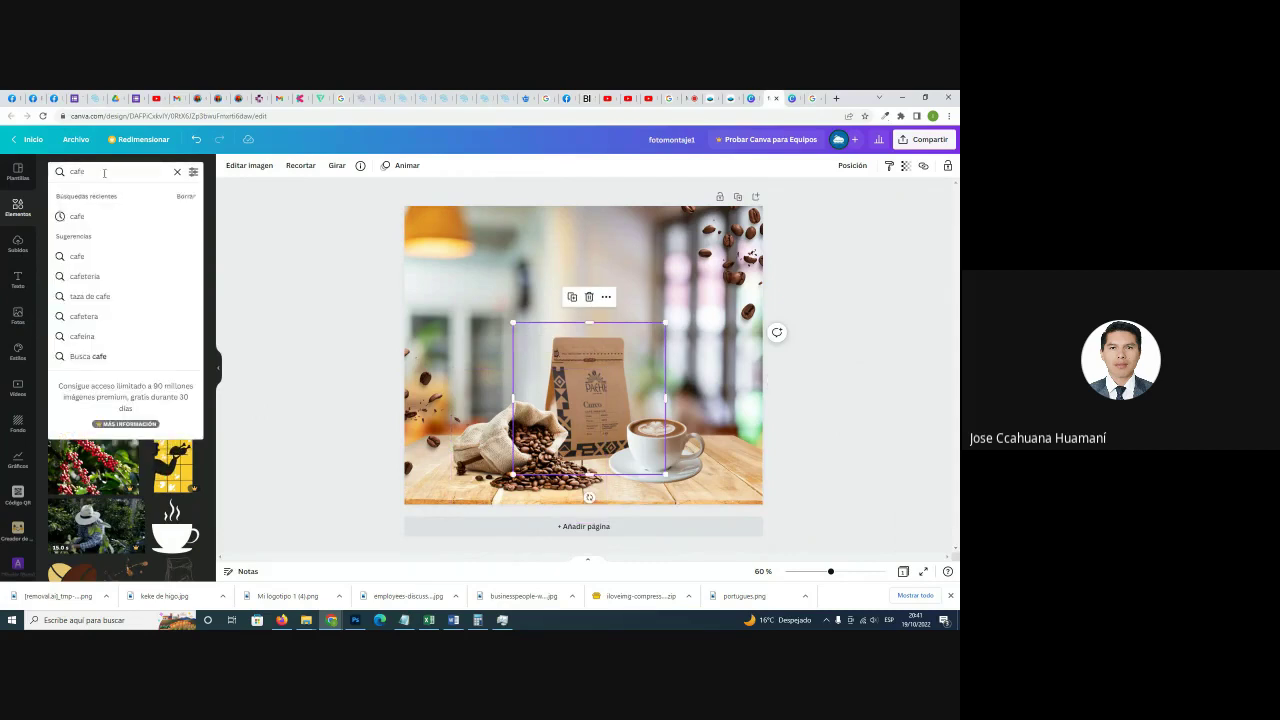
text(bolsa)
key(Return)
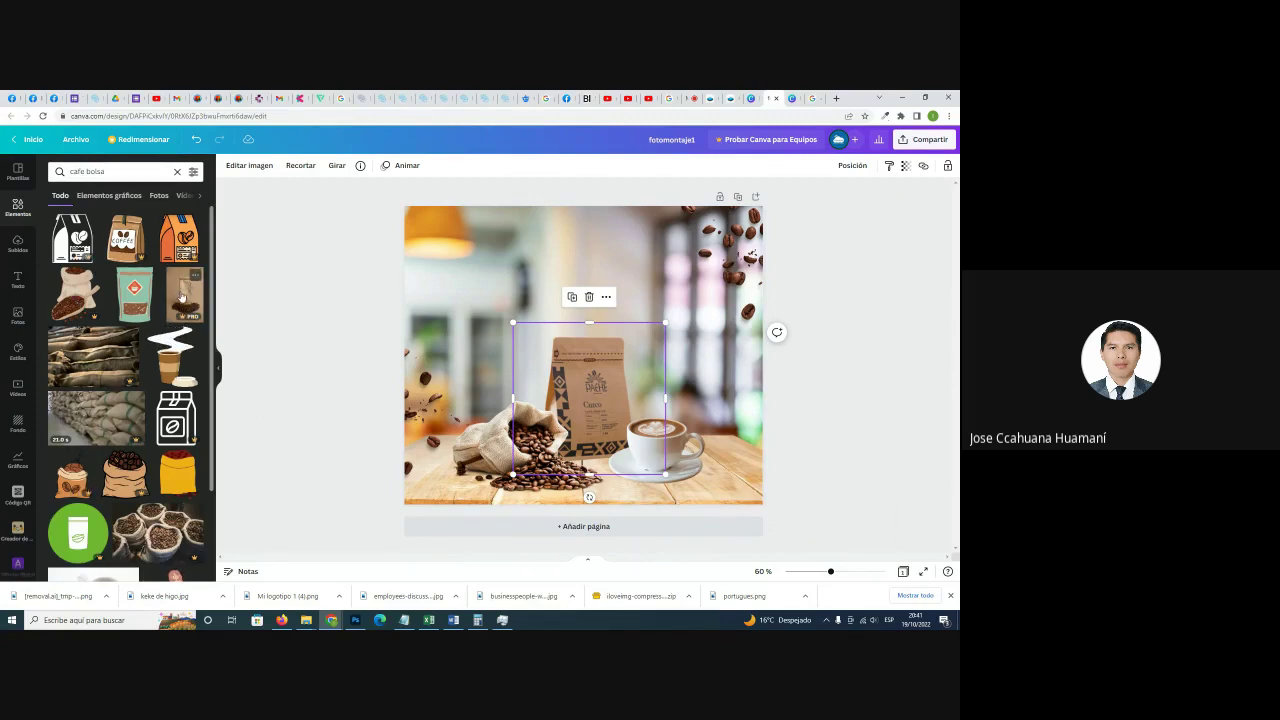
scroll(122, 308, down, 1)
scroll(122, 308, down, 5)
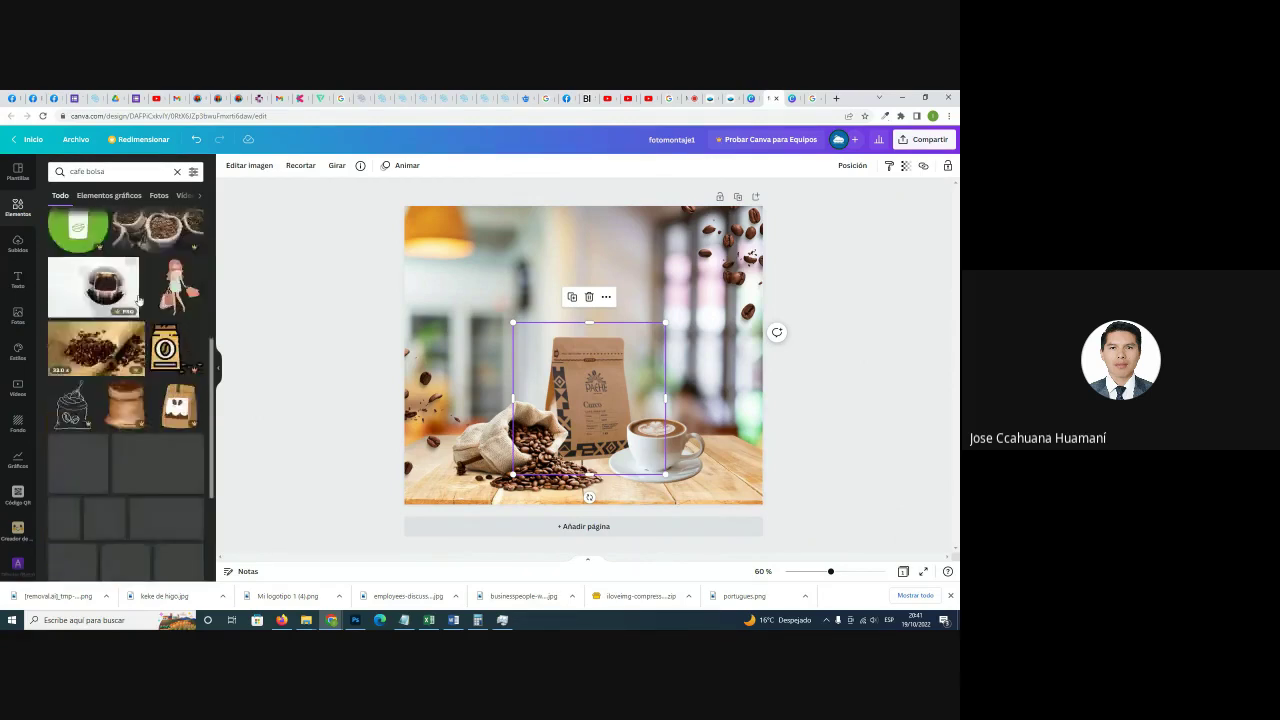
scroll(94, 354, down, 3)
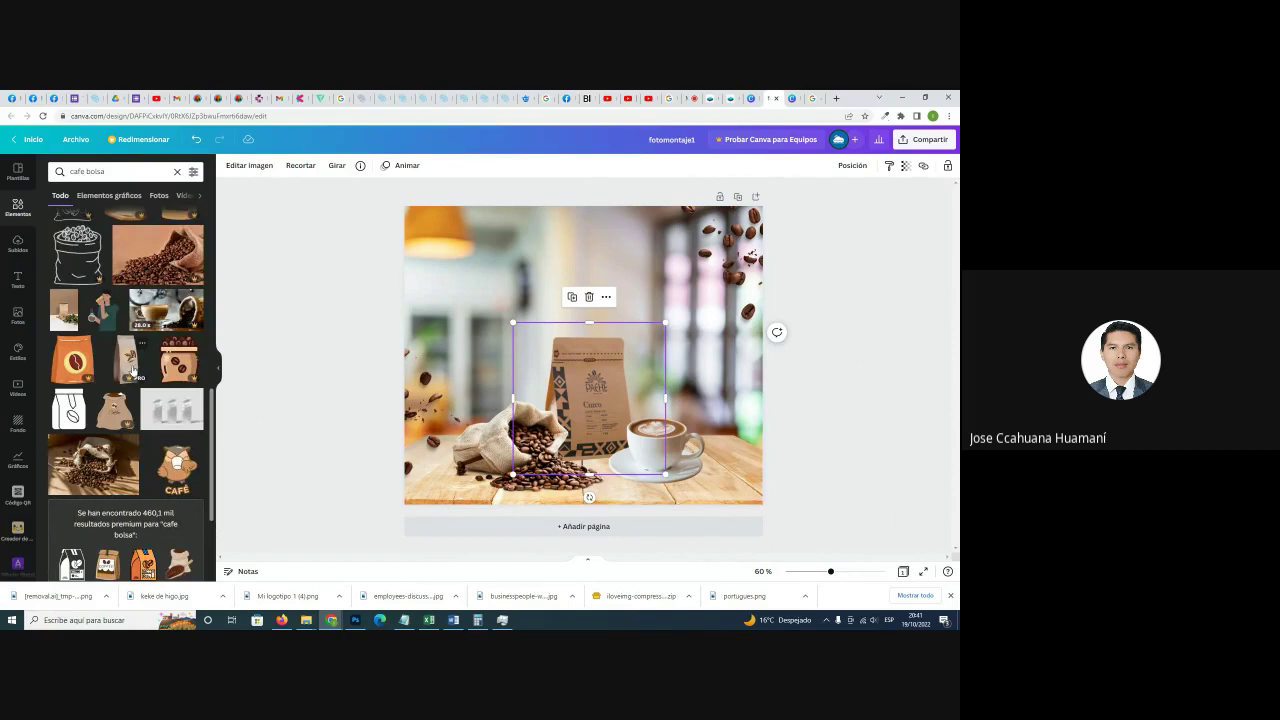
scroll(133, 370, down, 7)
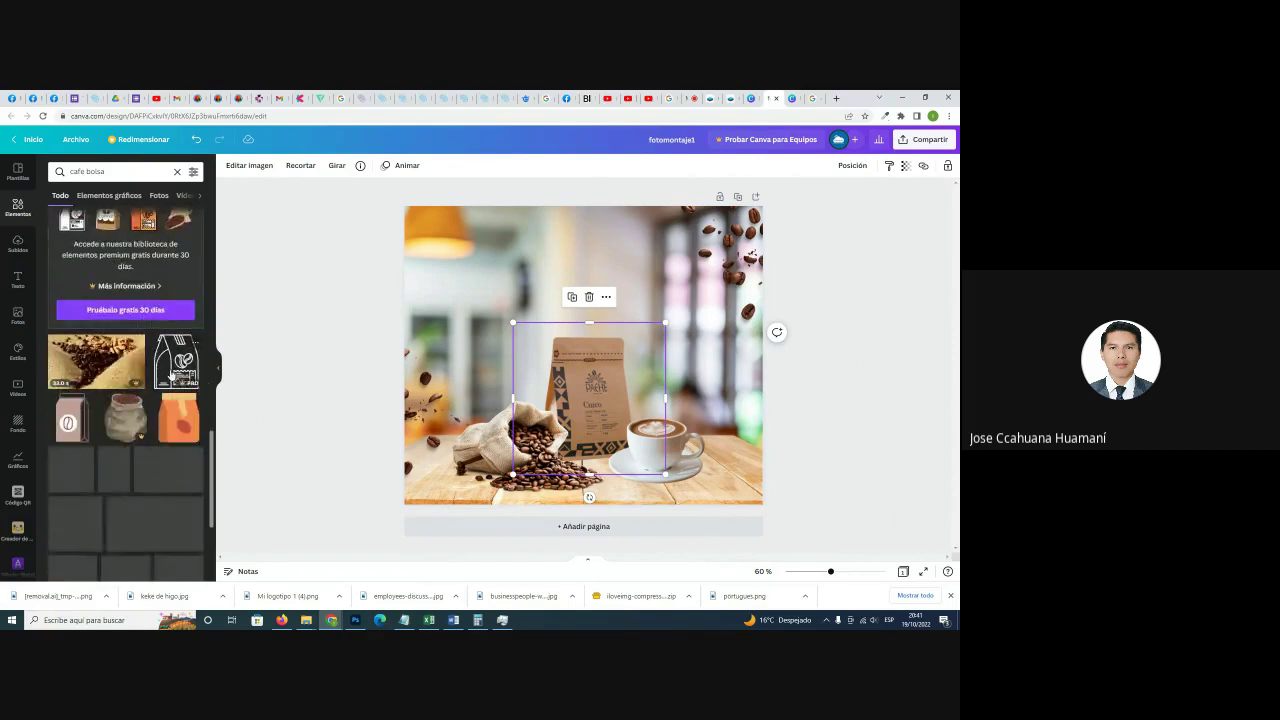
scroll(88, 345, down, 4)
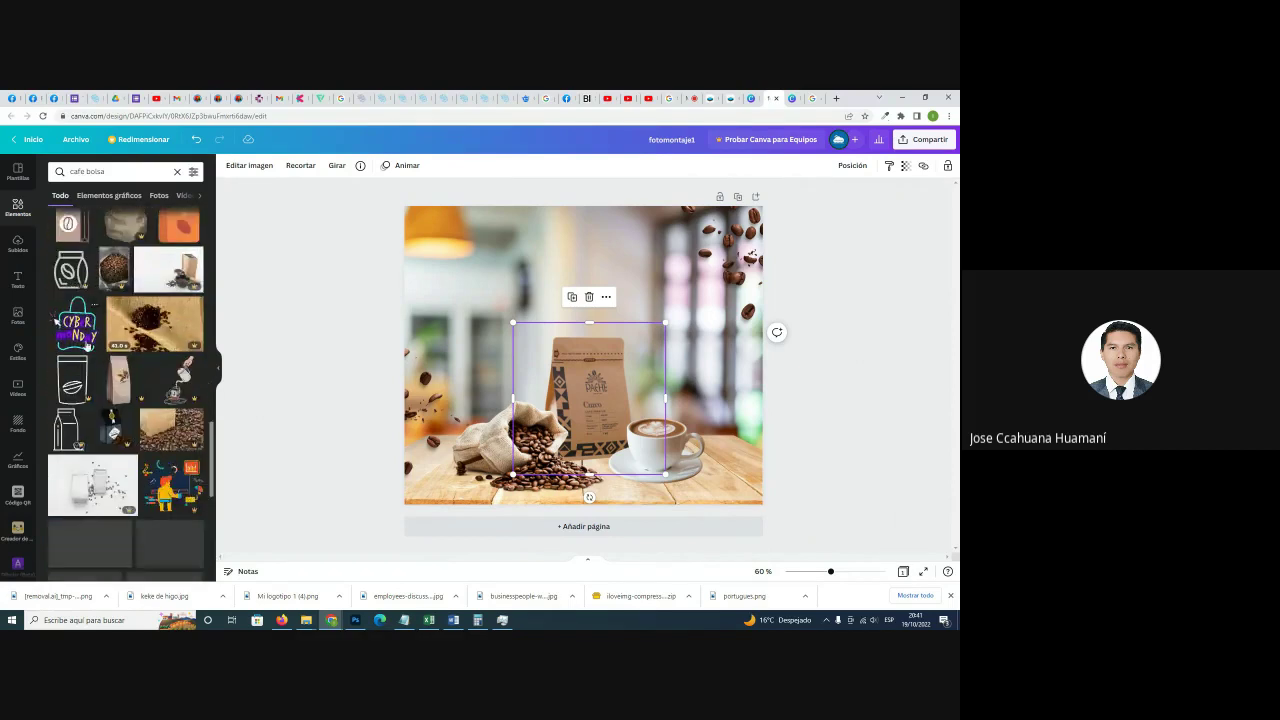
scroll(88, 345, down, 2)
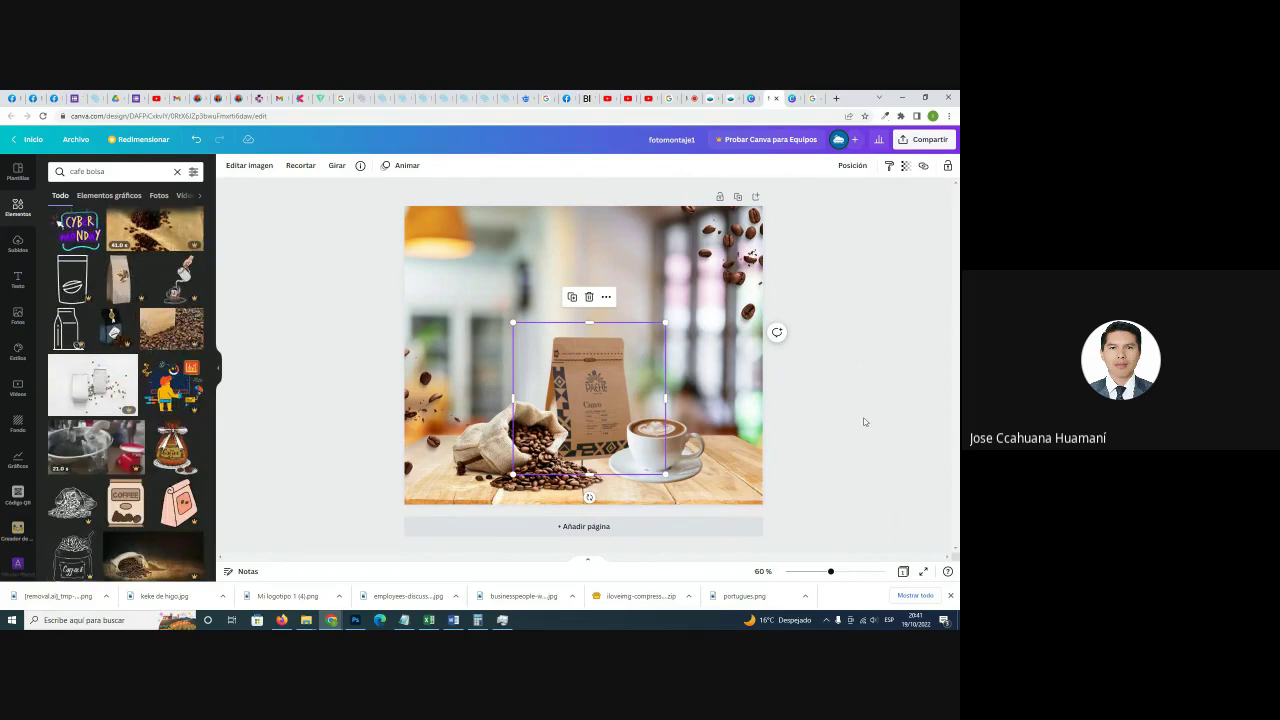
click(827, 391)
drag(298, 514, 483, 360)
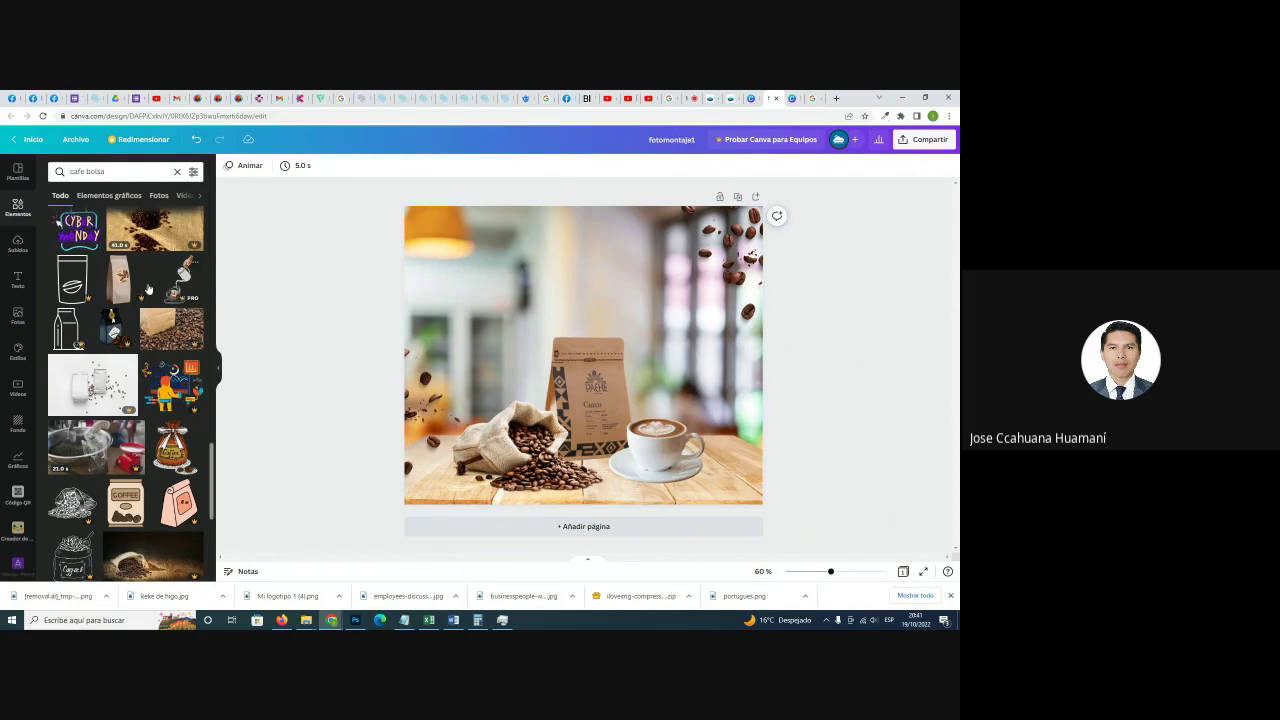
Browse the ready-made font combinations in the text library for a heading style that suits the coffee photomontage.
click(18, 280)
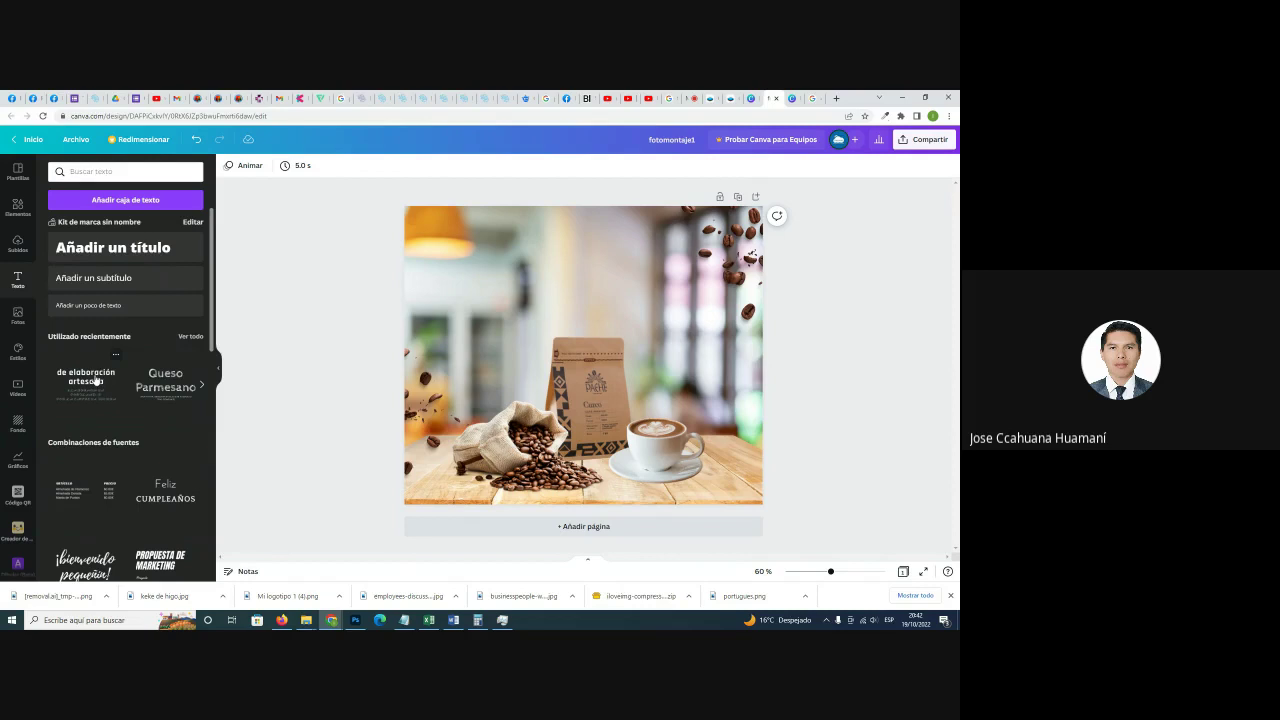
scroll(113, 366, down, 1)
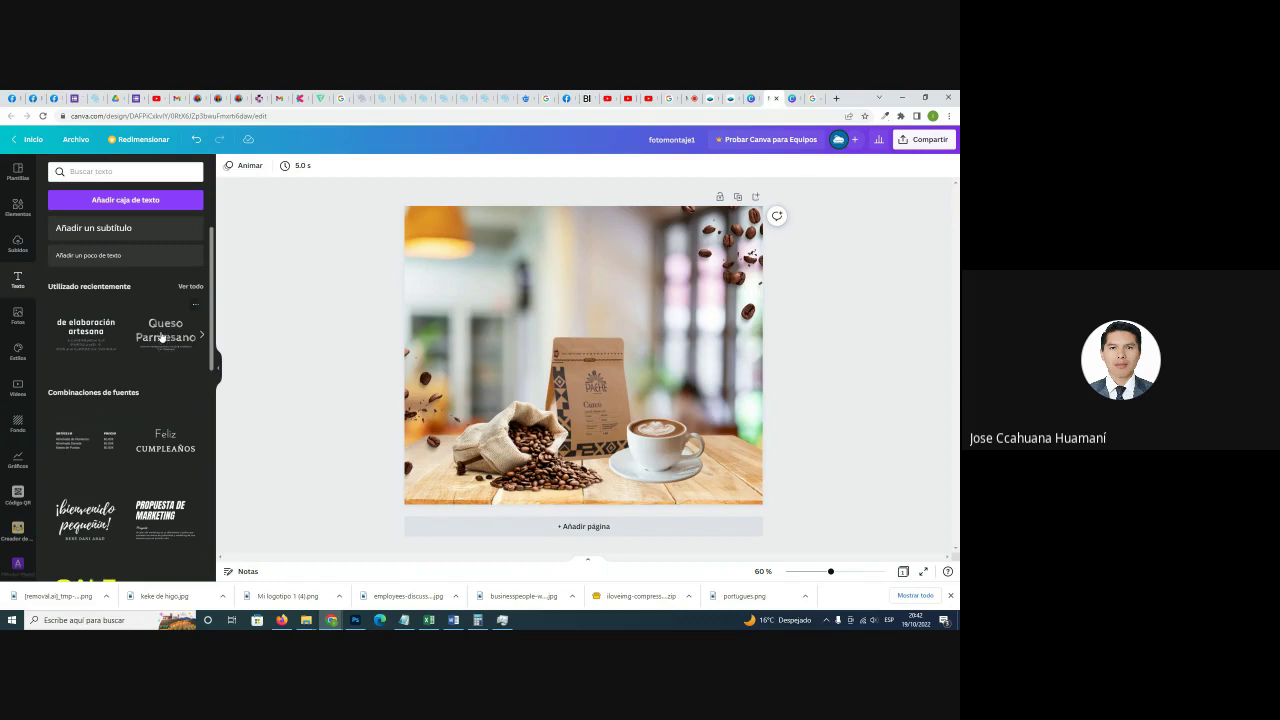
scroll(140, 338, down, 2)
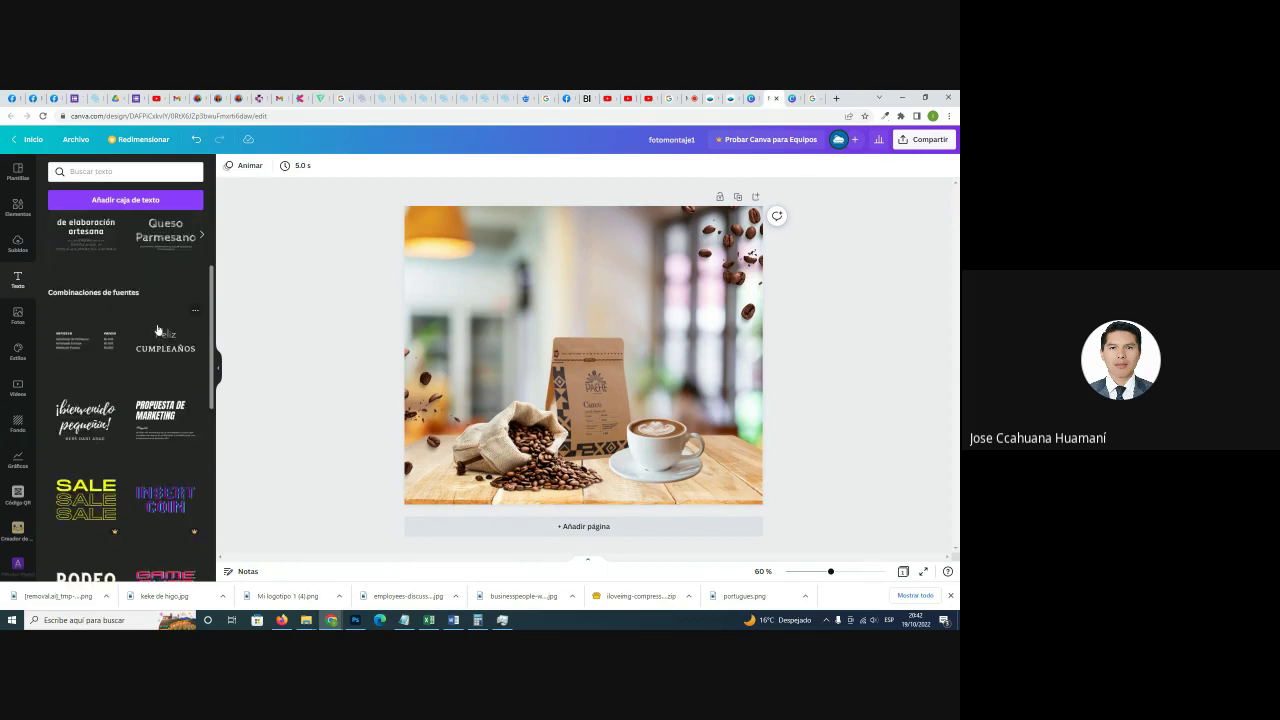
scroll(154, 356, down, 1)
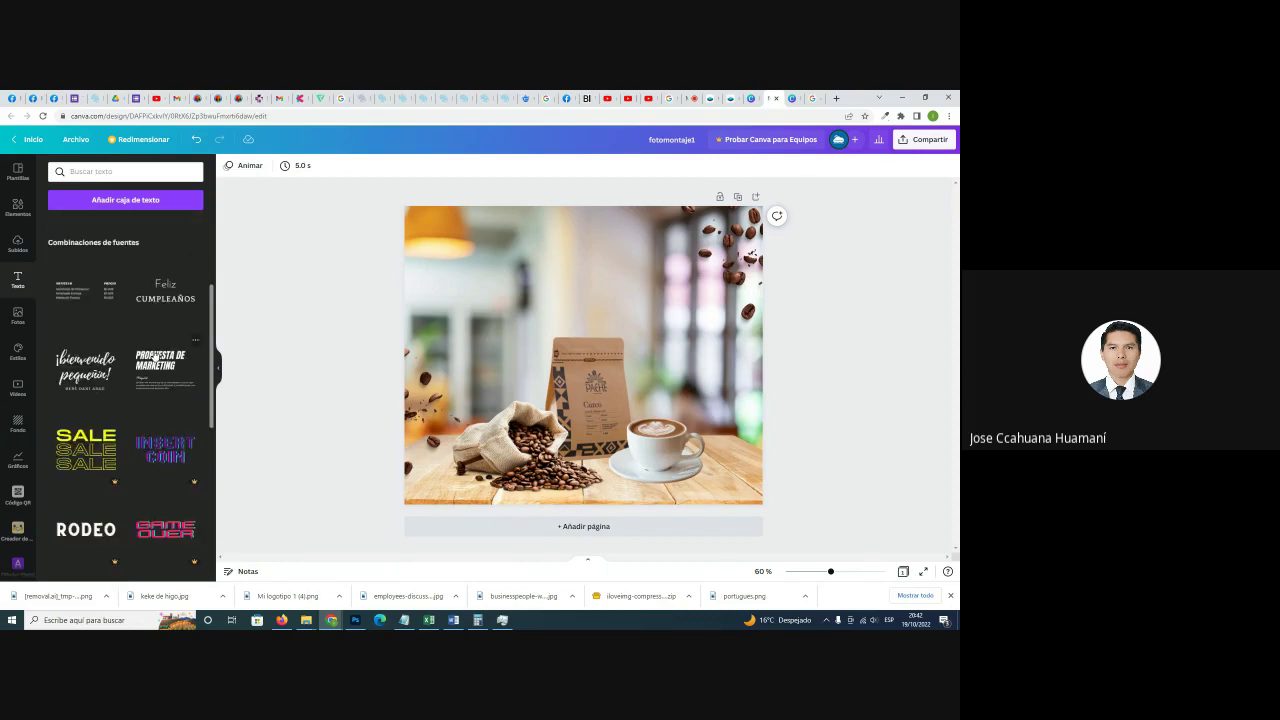
scroll(160, 356, down, 3)
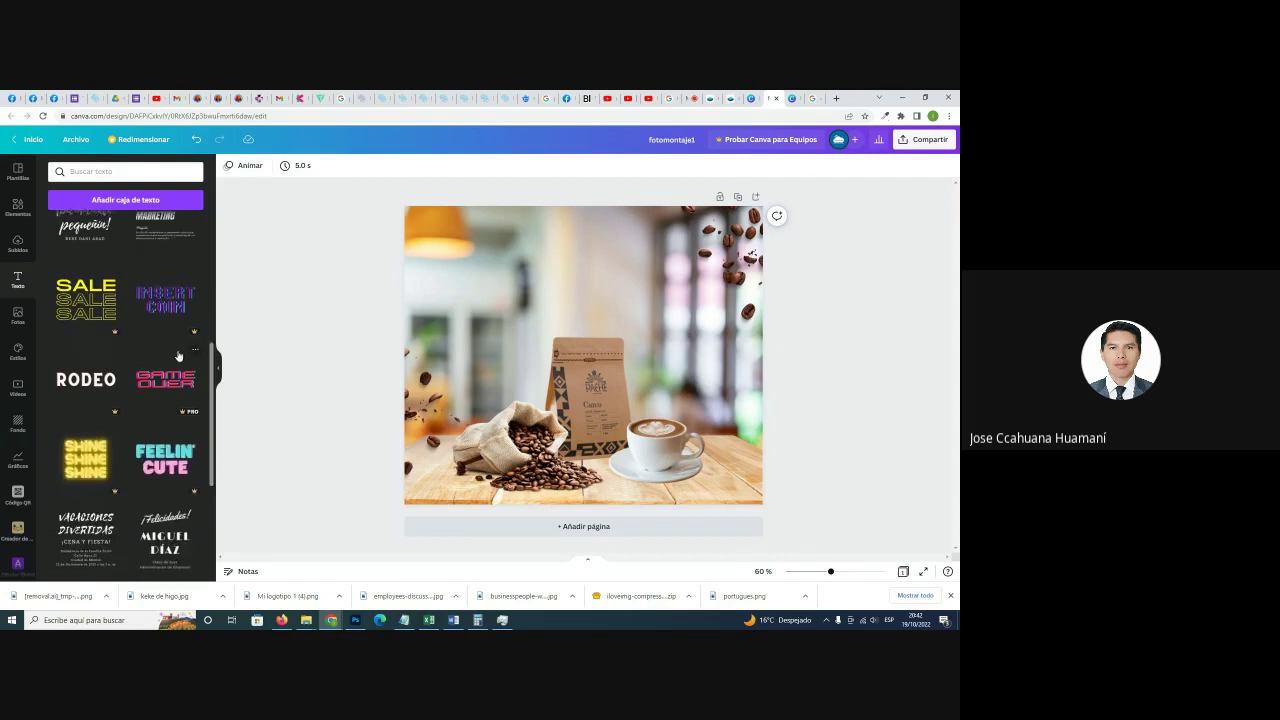
scroll(178, 356, down, 3)
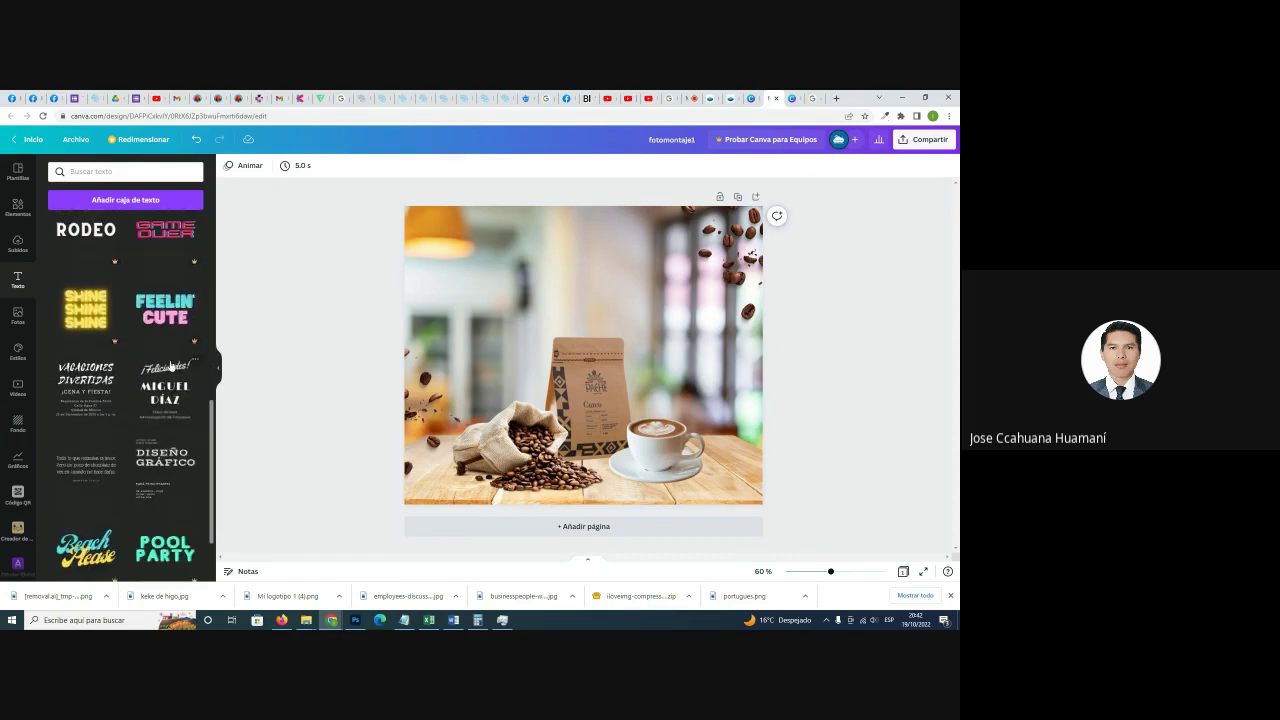
scroll(174, 366, down, 3)
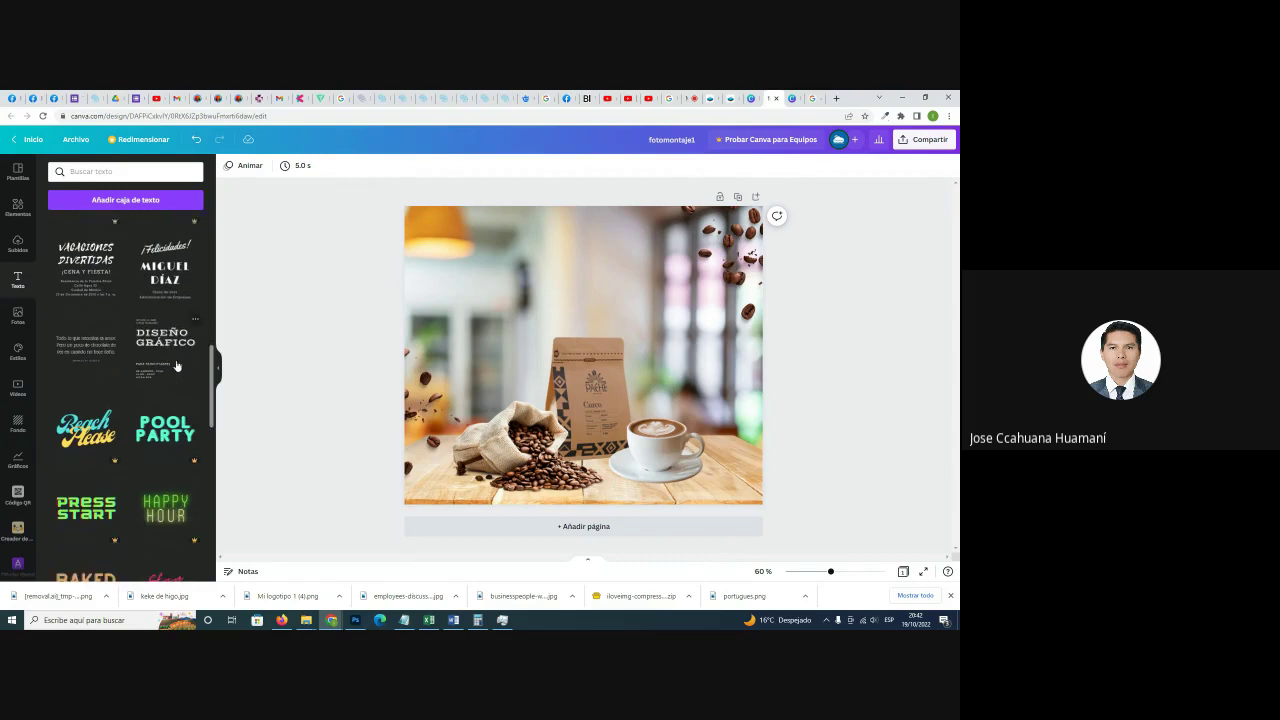
scroll(176, 366, down, 4)
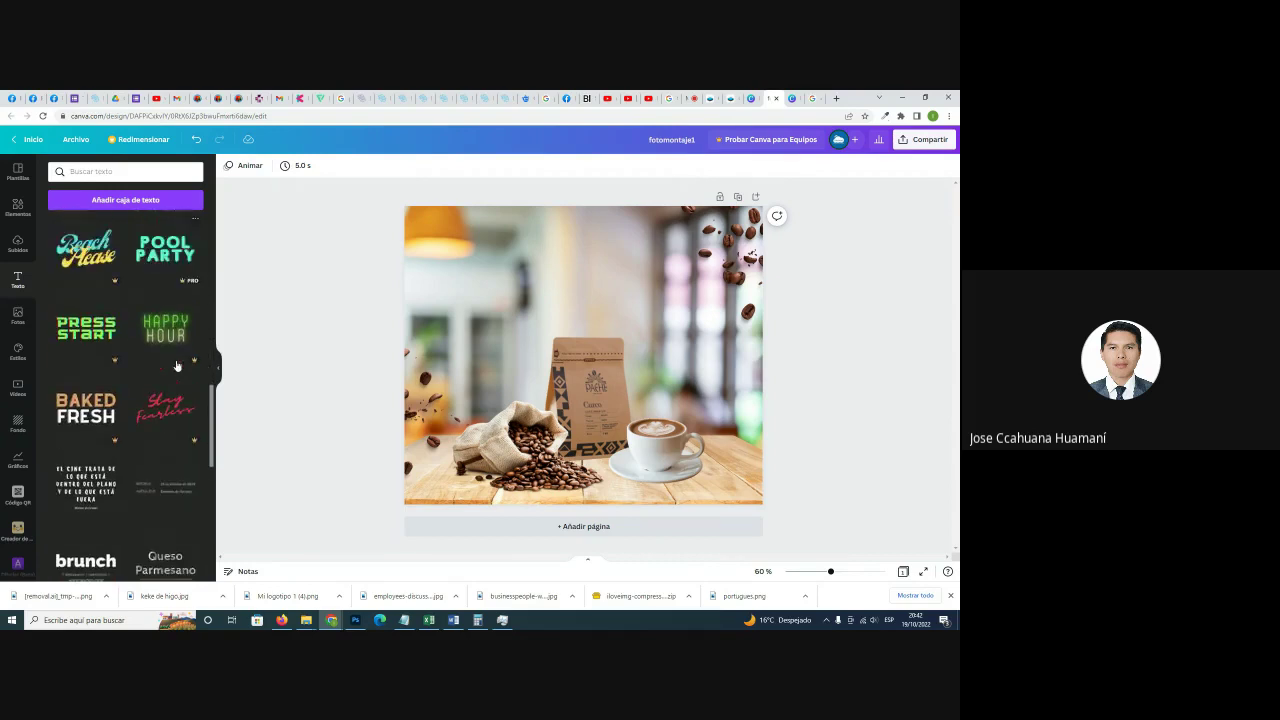
scroll(176, 366, down, 2)
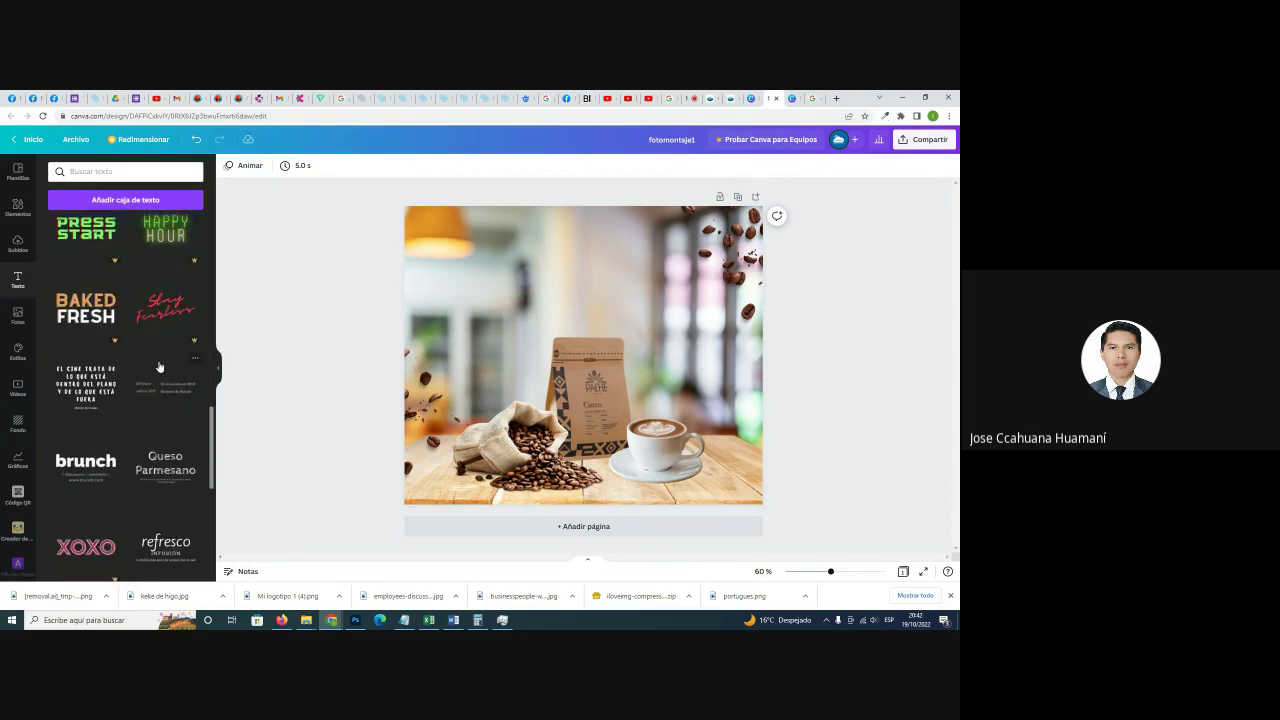
scroll(159, 367, down, 1)
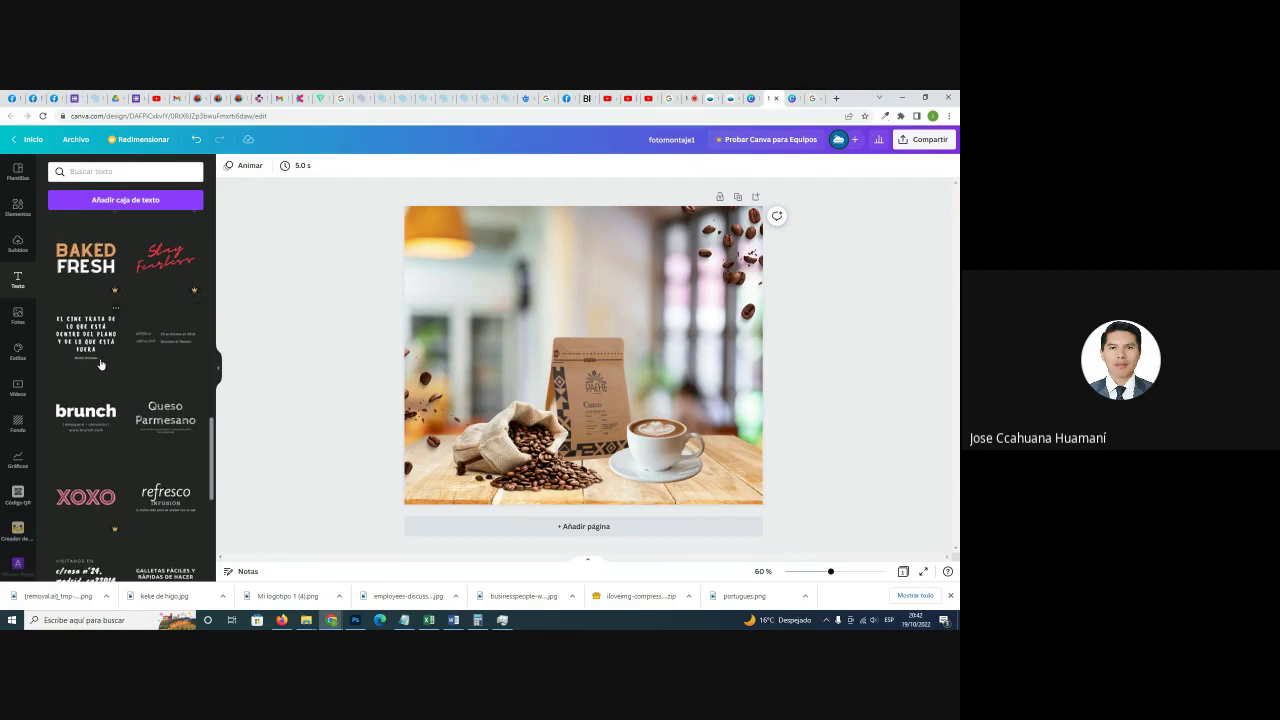
scroll(152, 357, down, 3)
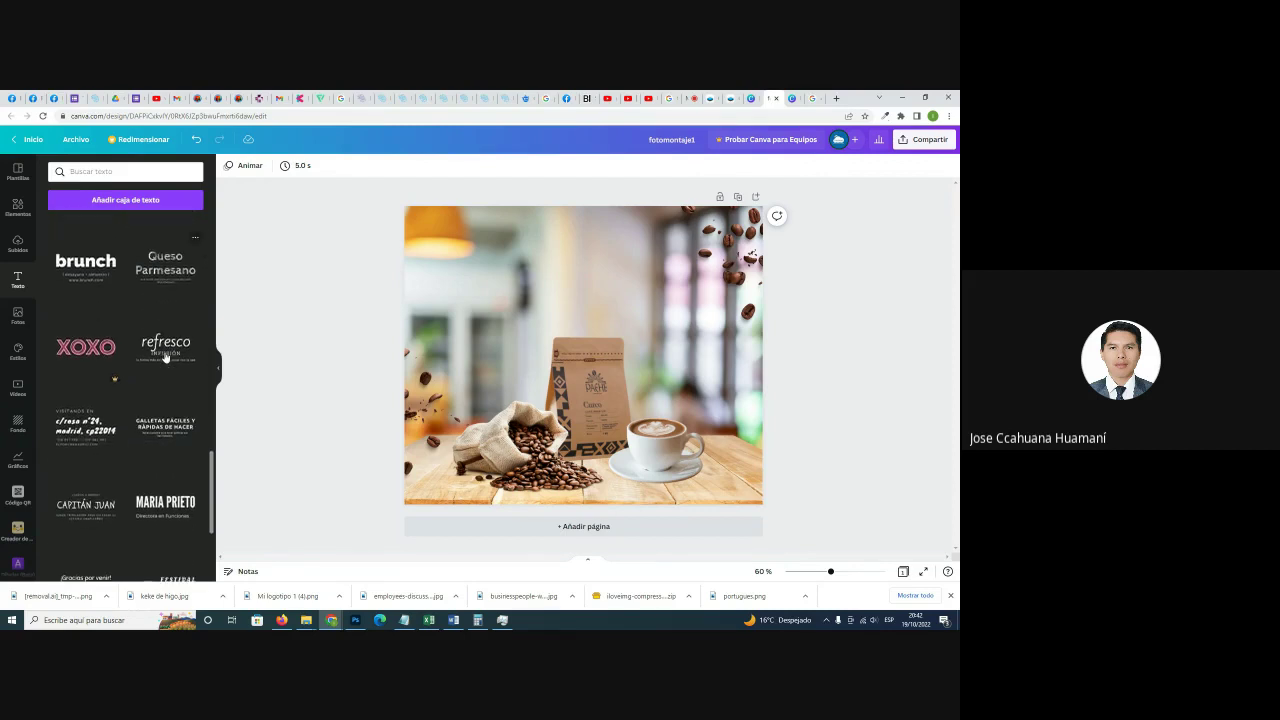
scroll(166, 360, down, 1)
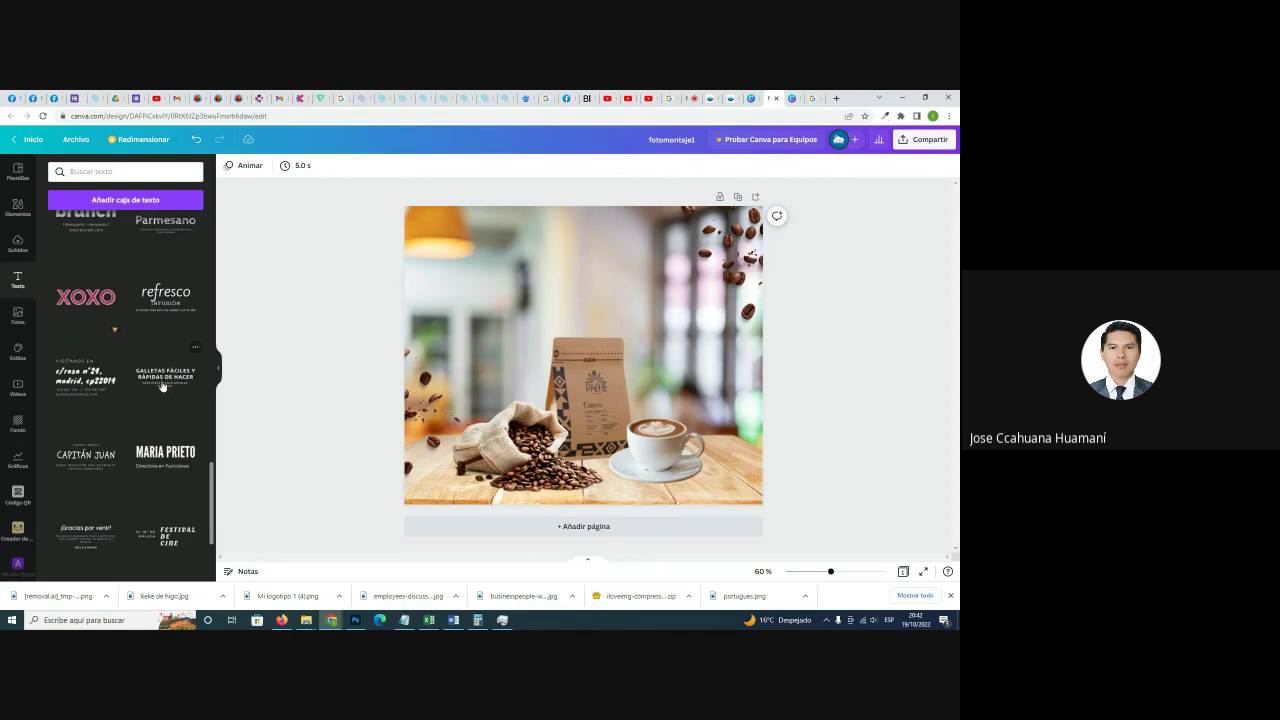
scroll(161, 386, down, 3)
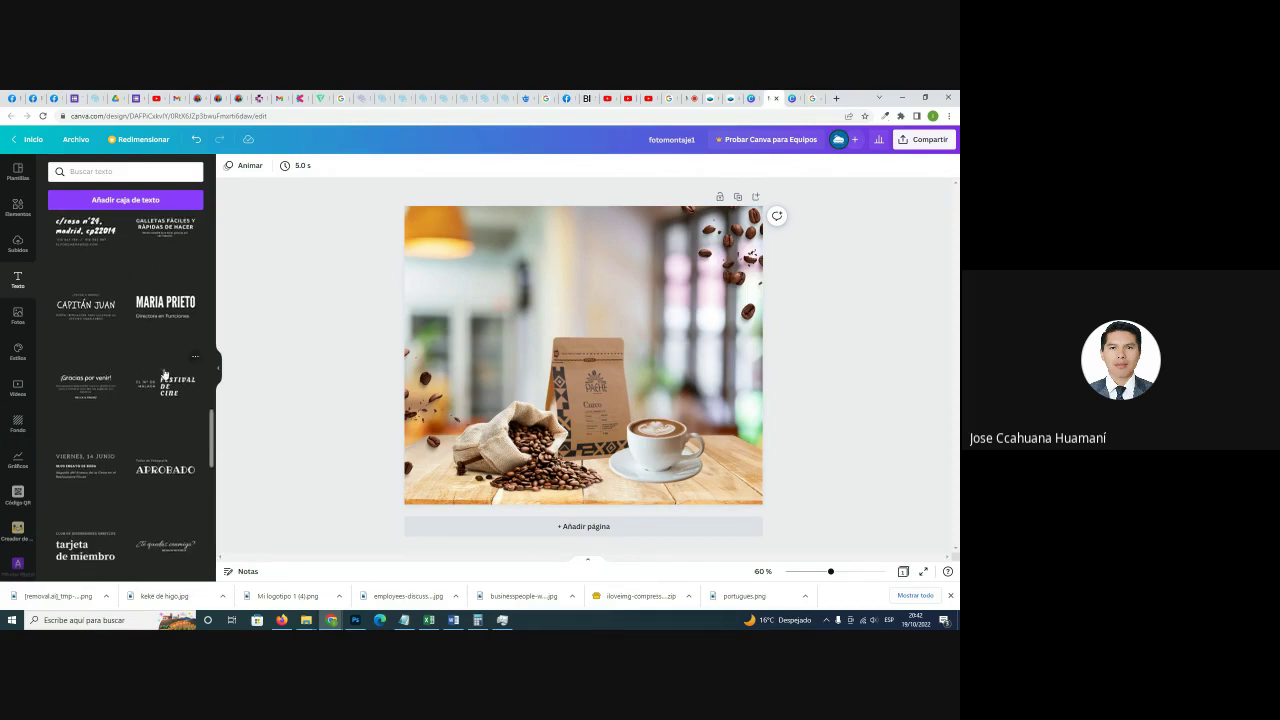
scroll(165, 374, down, 3)
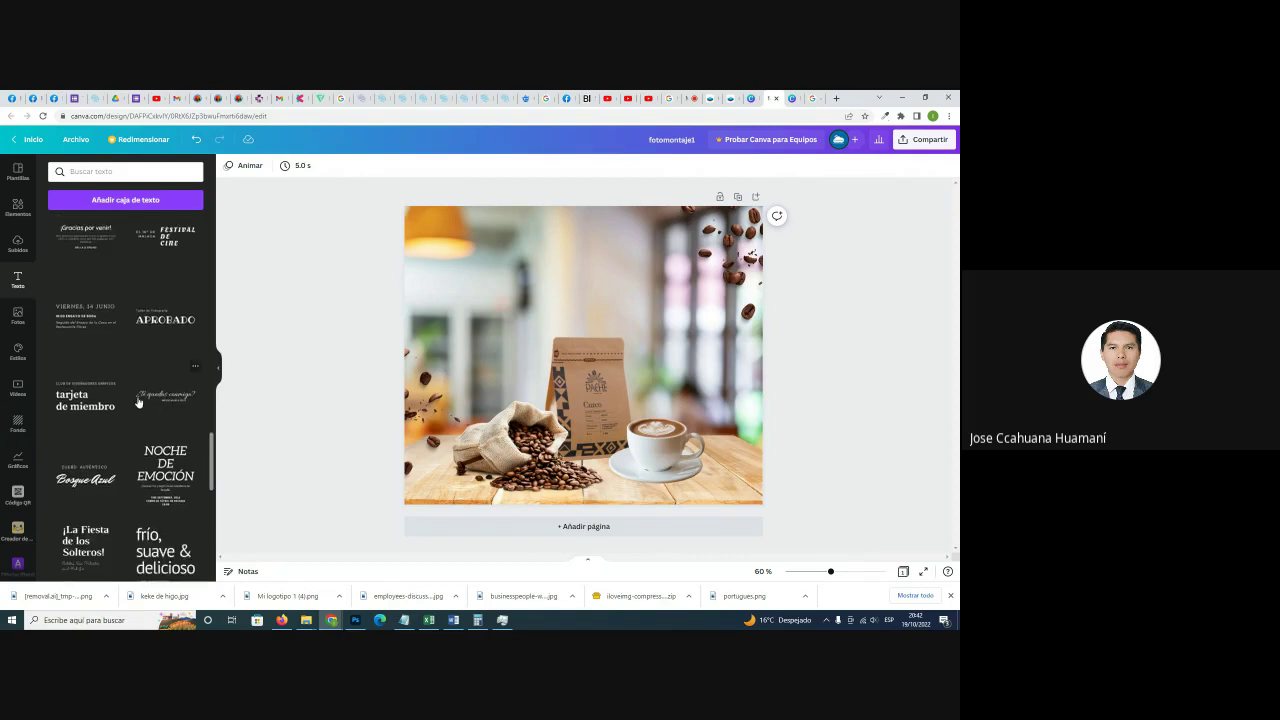
scroll(160, 398, down, 1)
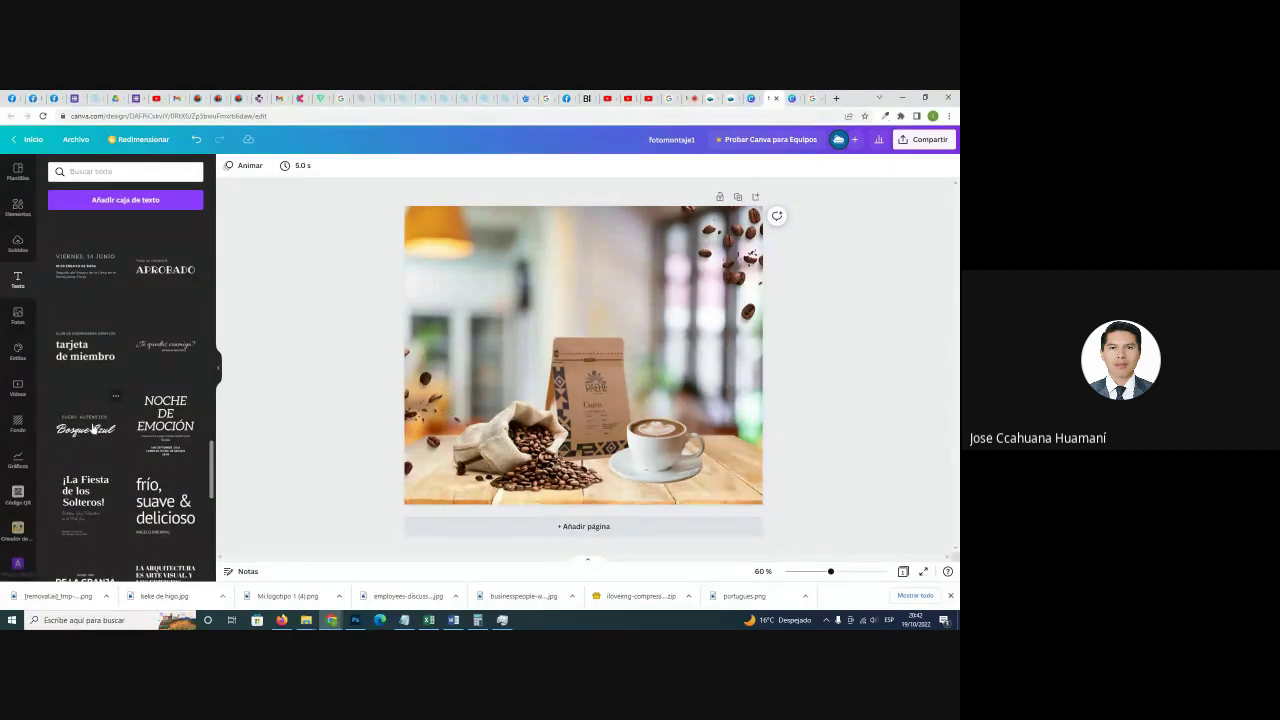
scroll(93, 428, down, 1)
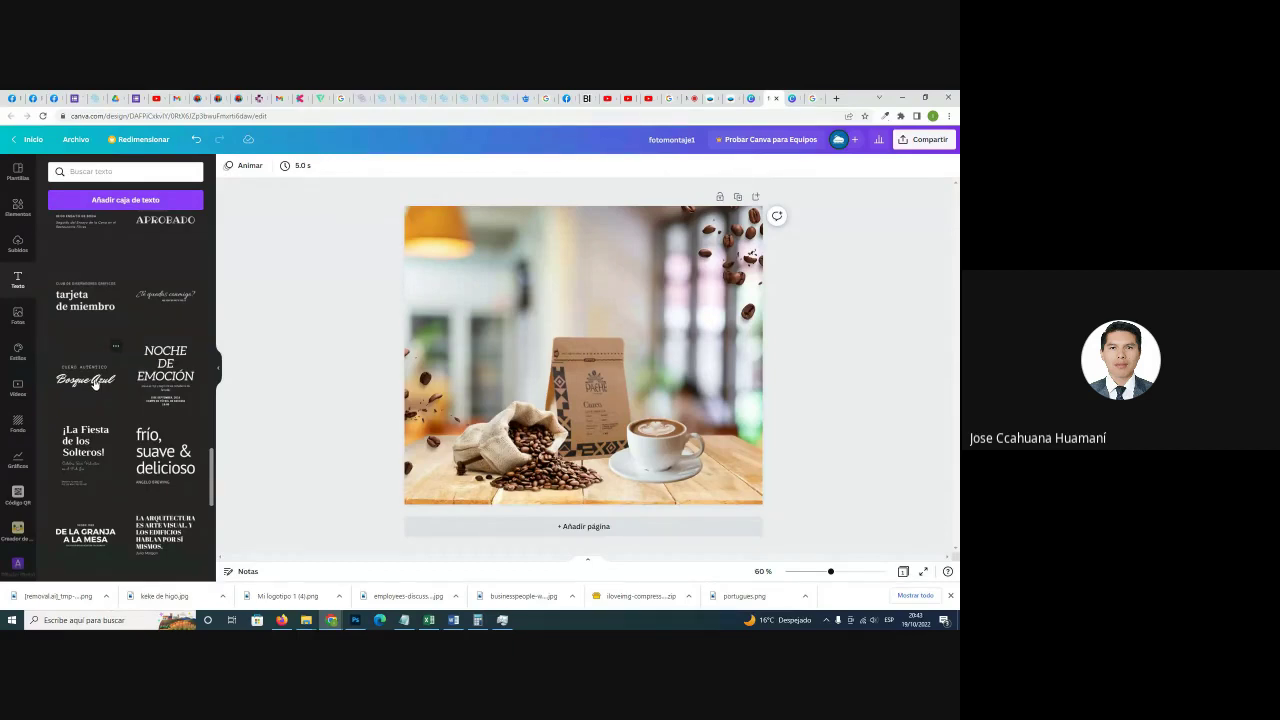
scroll(129, 373, down, 1)
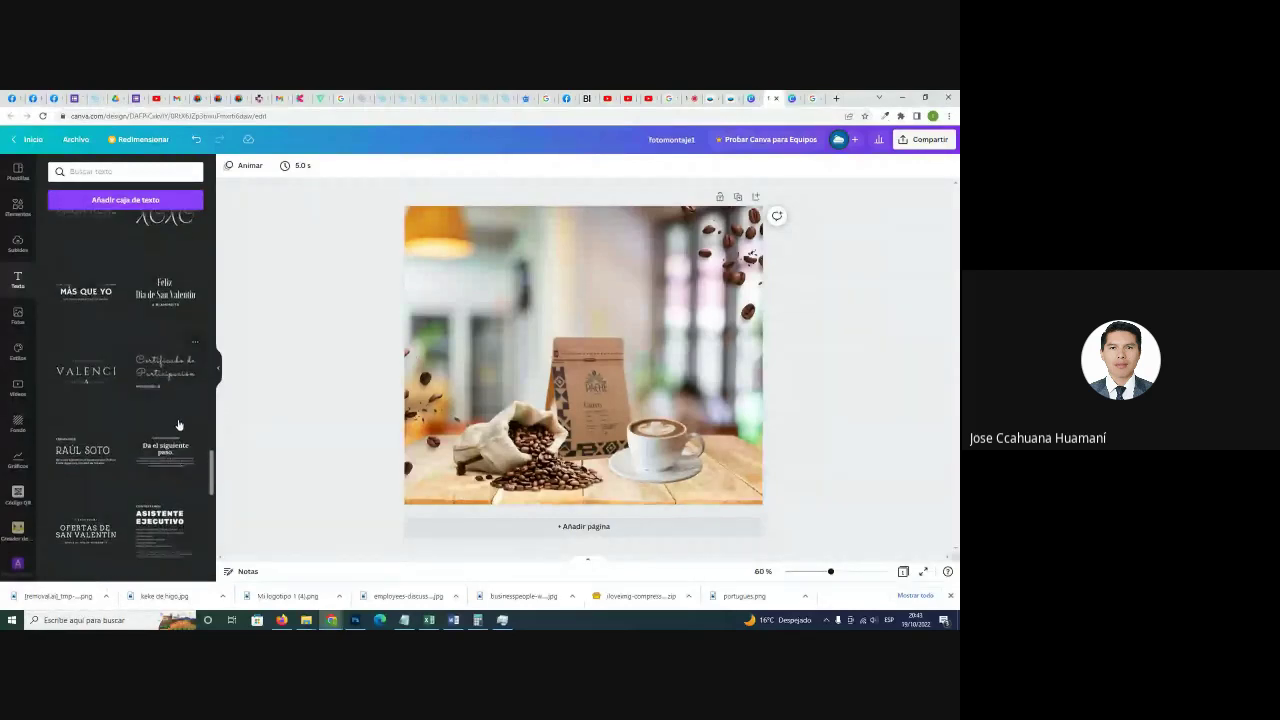
scroll(175, 422, down, 2)
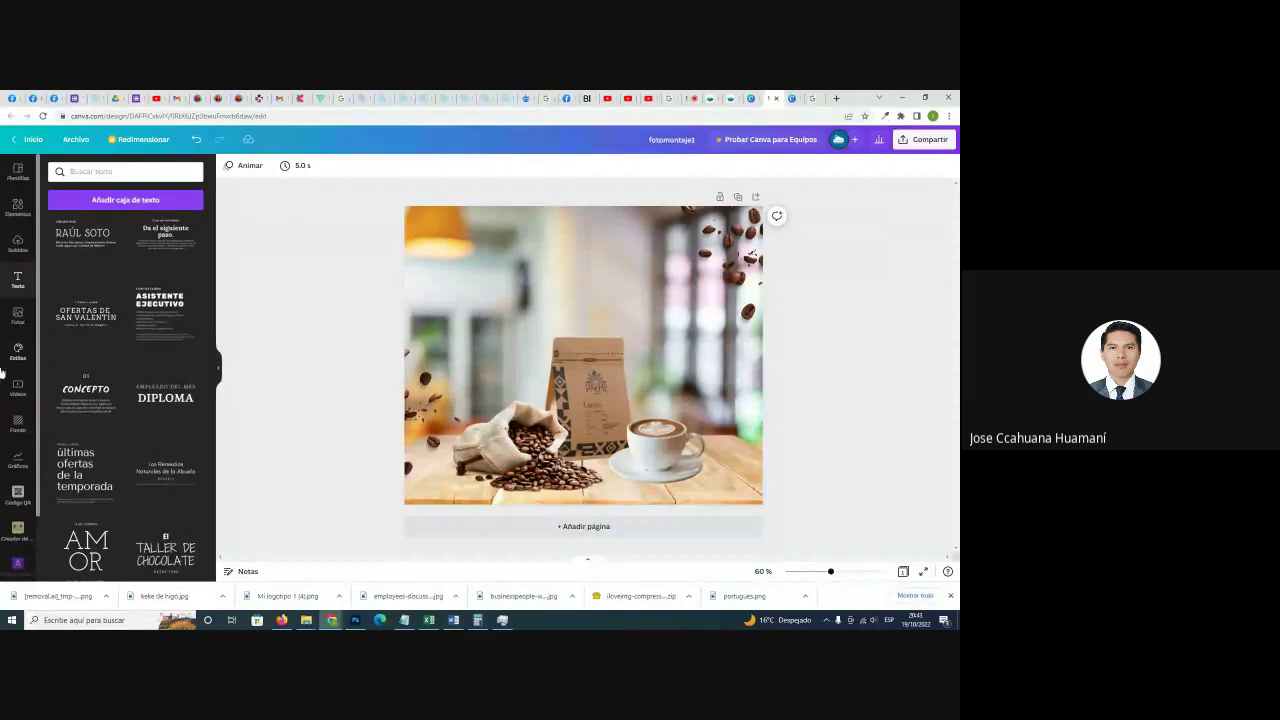
Insert the "Cuero Auténtico / Bosque Azul" font combination and place it above the coffee bag.
scroll(128, 357, up, 4)
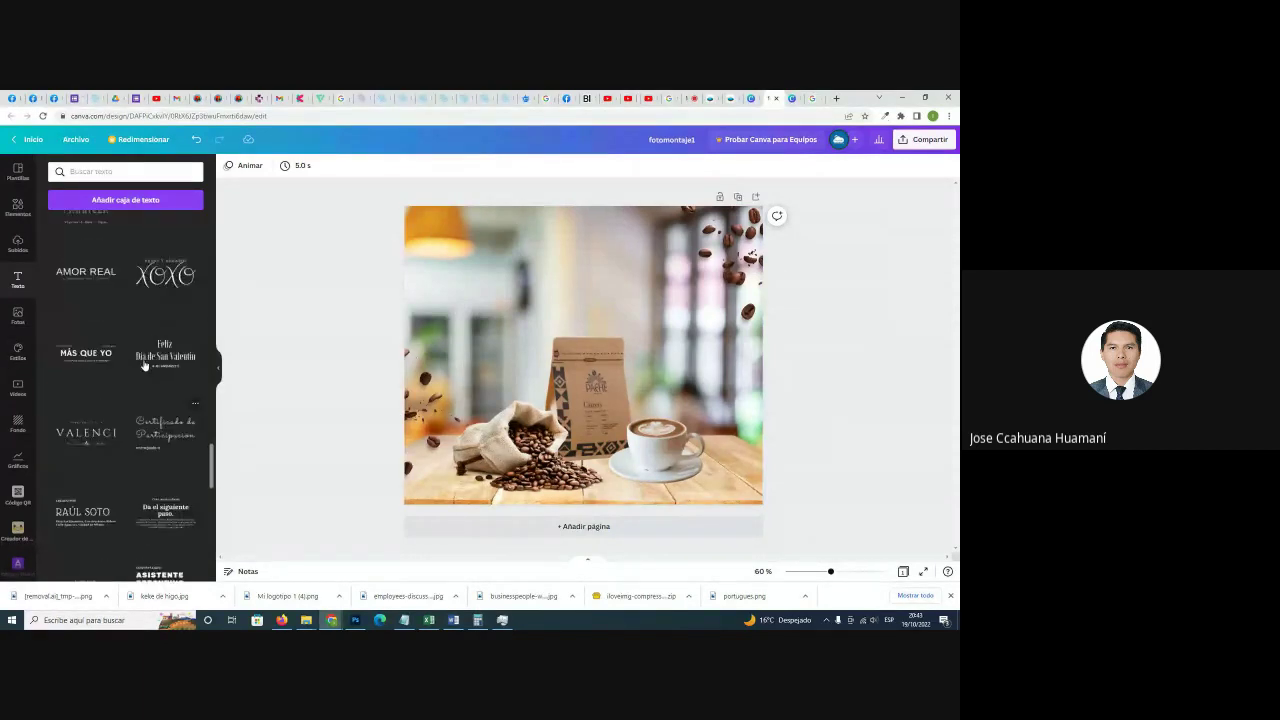
scroll(105, 373, up, 3)
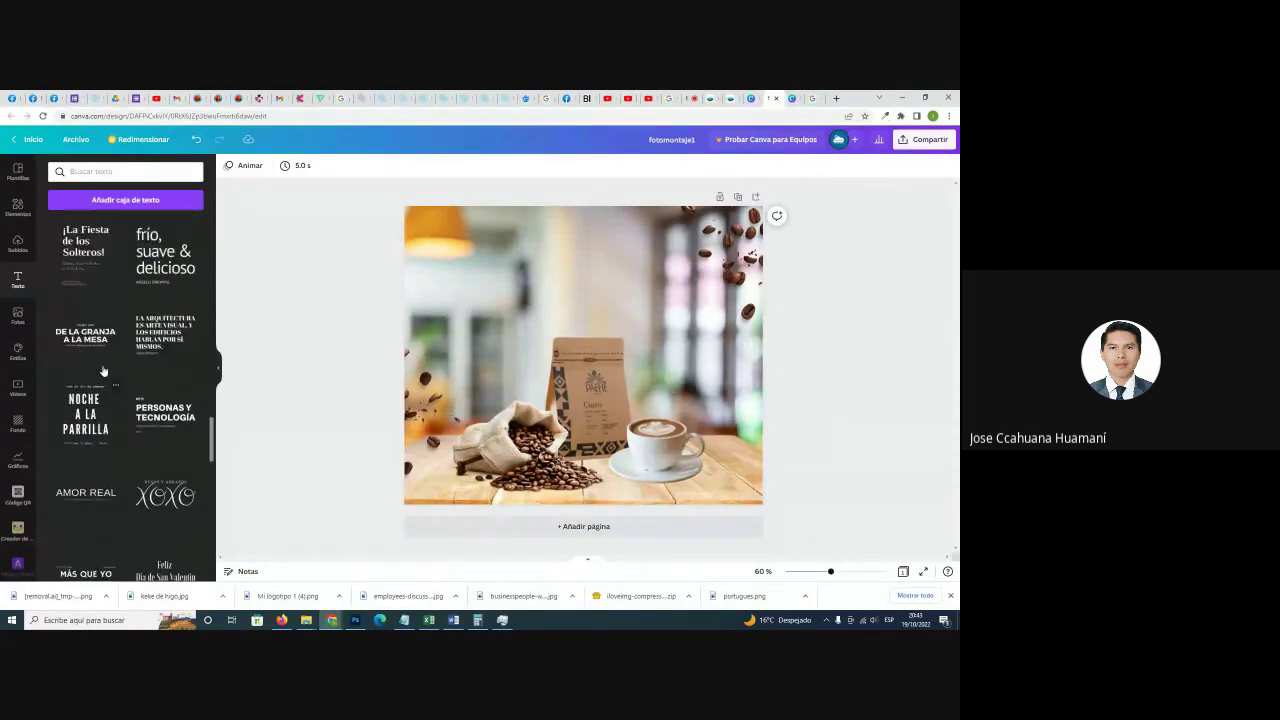
scroll(104, 370, up, 3)
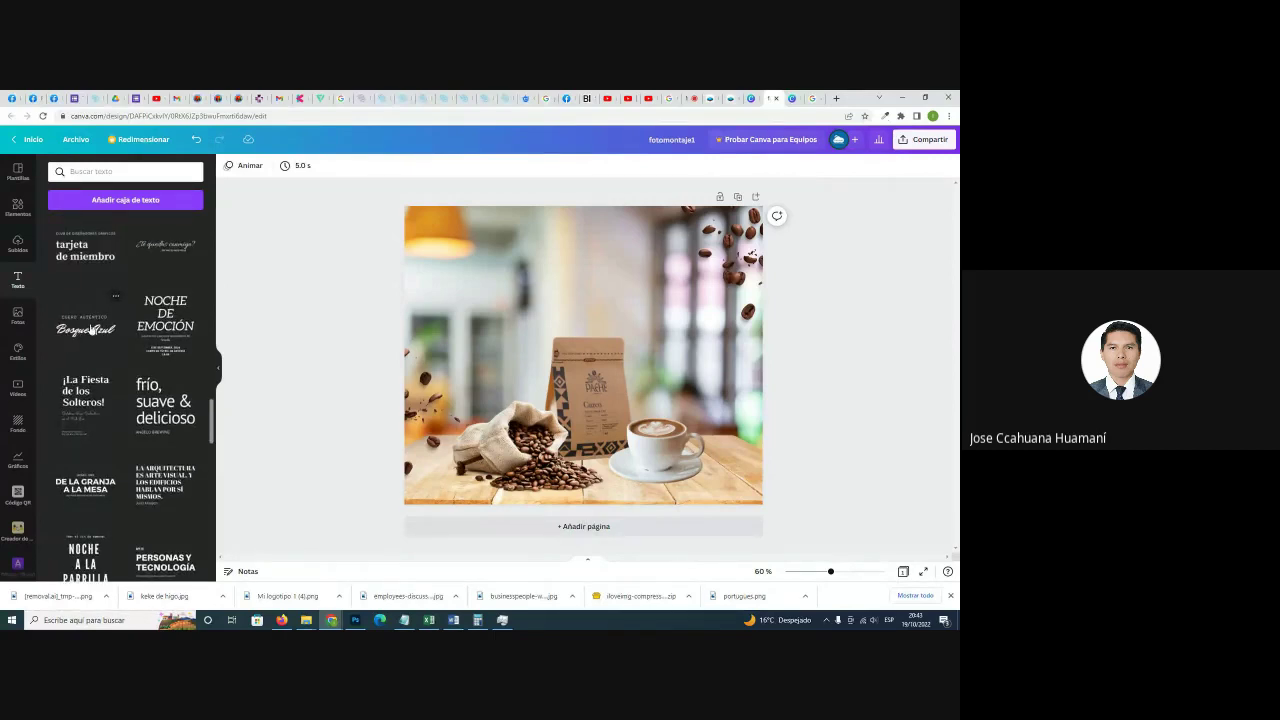
click(91, 330)
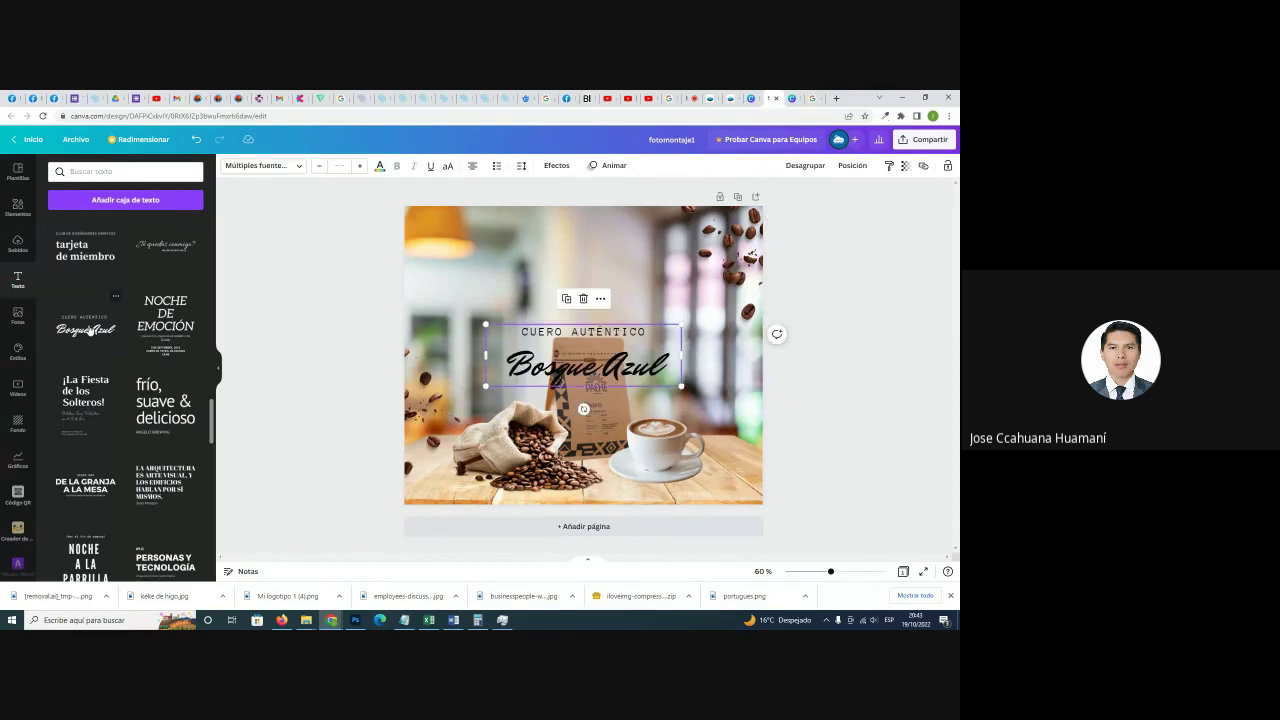
drag(298, 518, 510, 289)
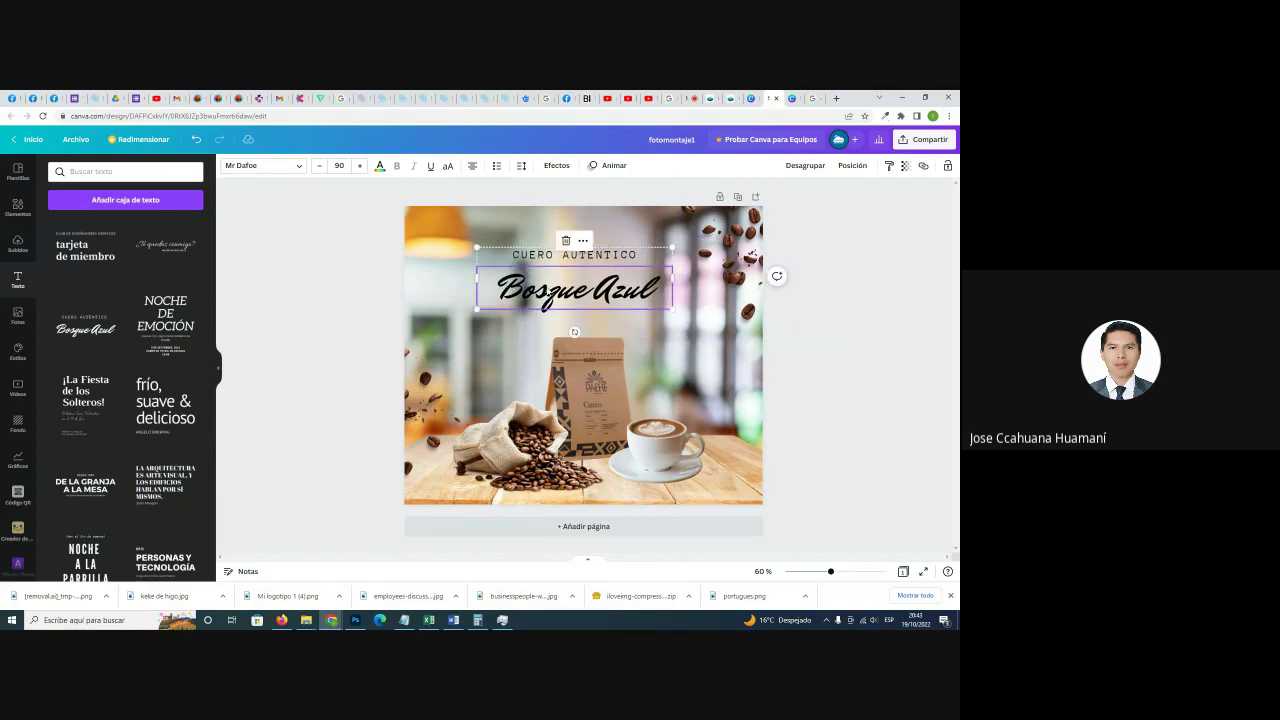
Replace the small upper line of the text group with "CAFÉ AUTÉNTICO".
click(545, 258)
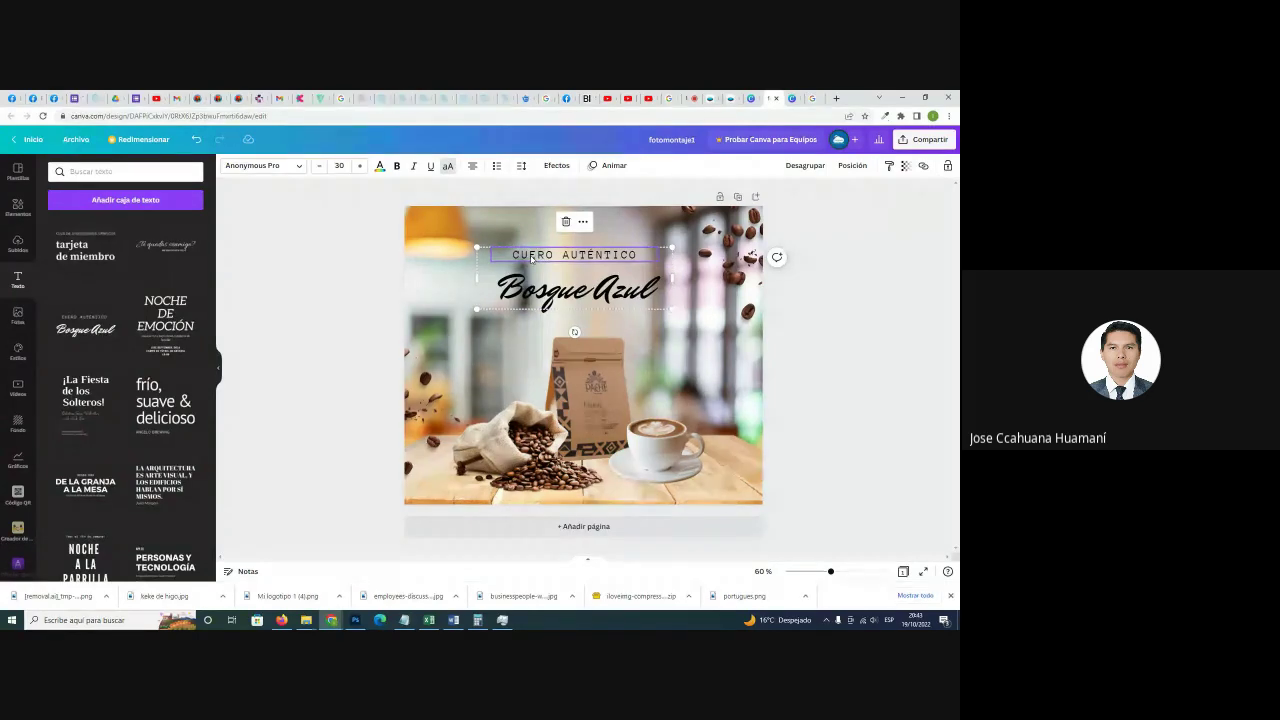
double_click(532, 257)
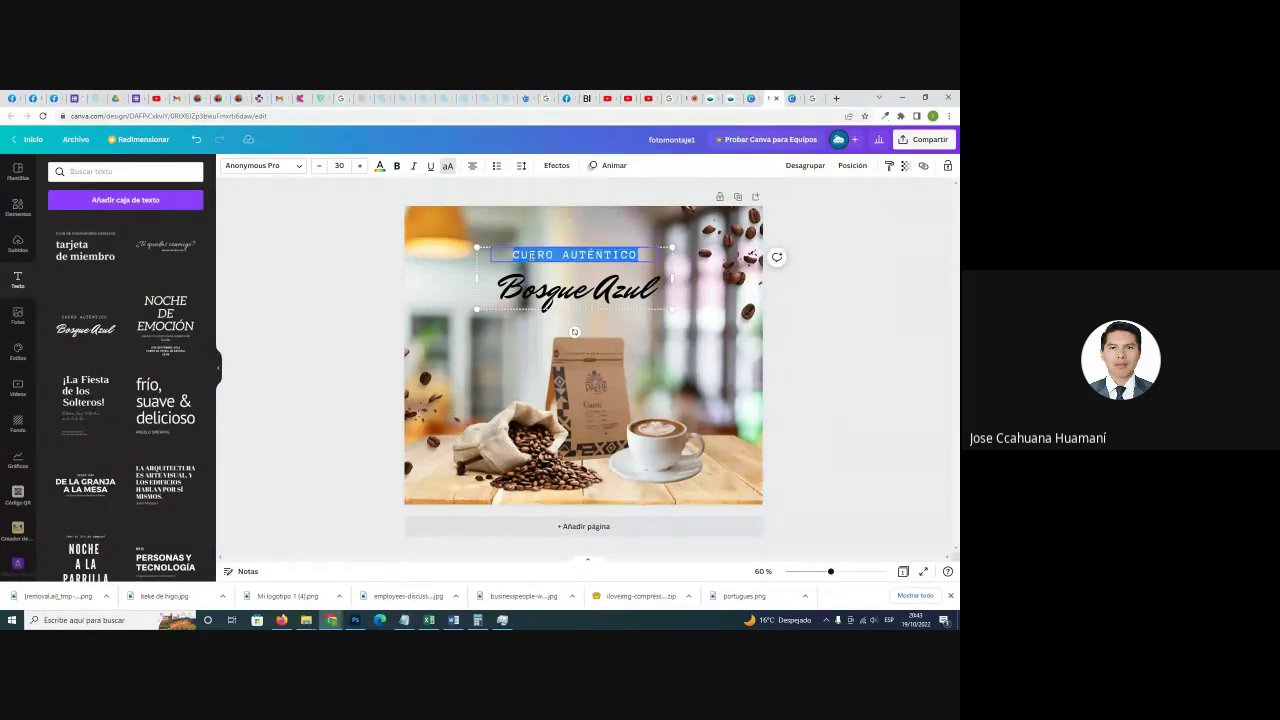
text(CA)
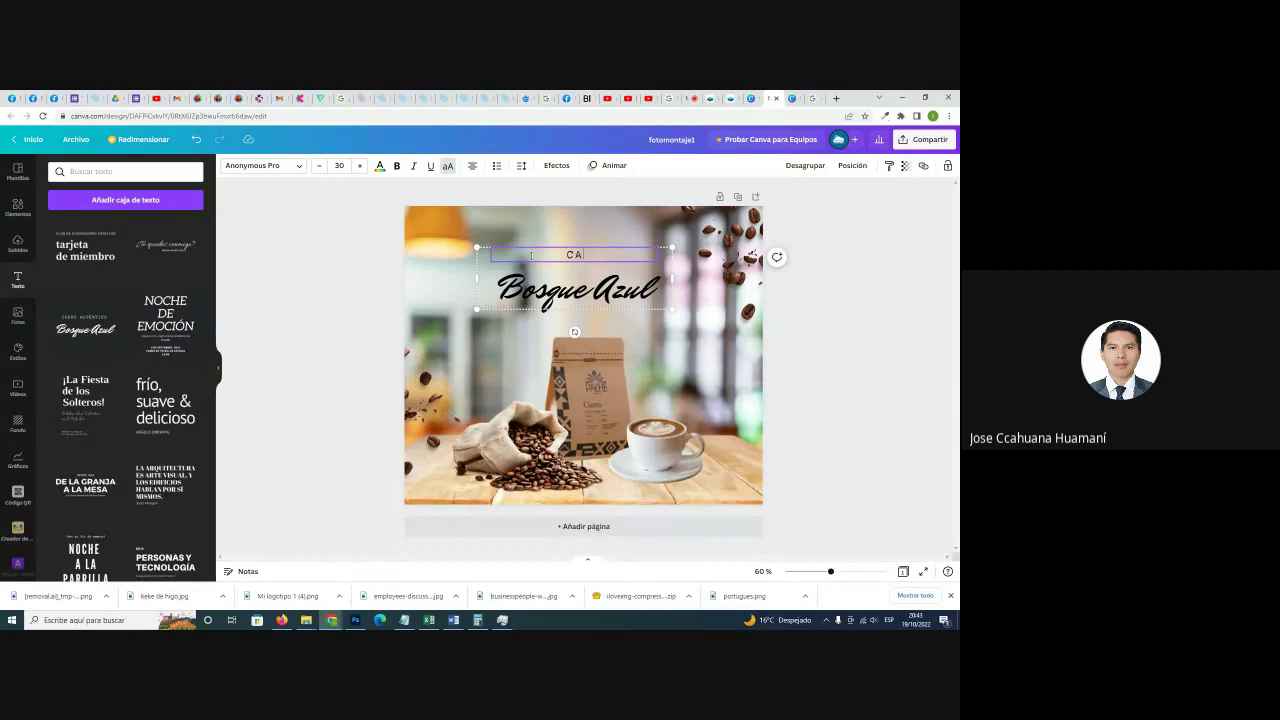
text(FÉ A)
text(UTE)
key(BackSpace)
text(ÉNTICO)
Replace the script line "Bosque Azul" with "Cuzqueñita".
click(566, 291)
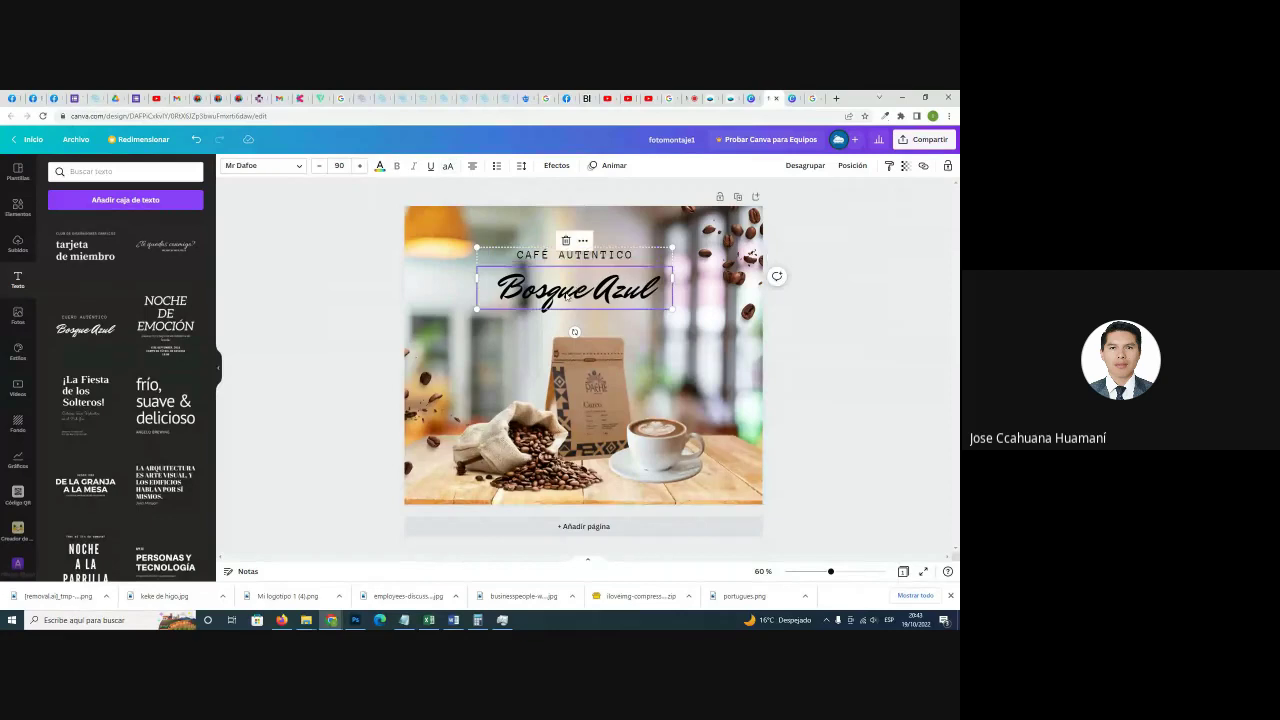
double_click(566, 291)
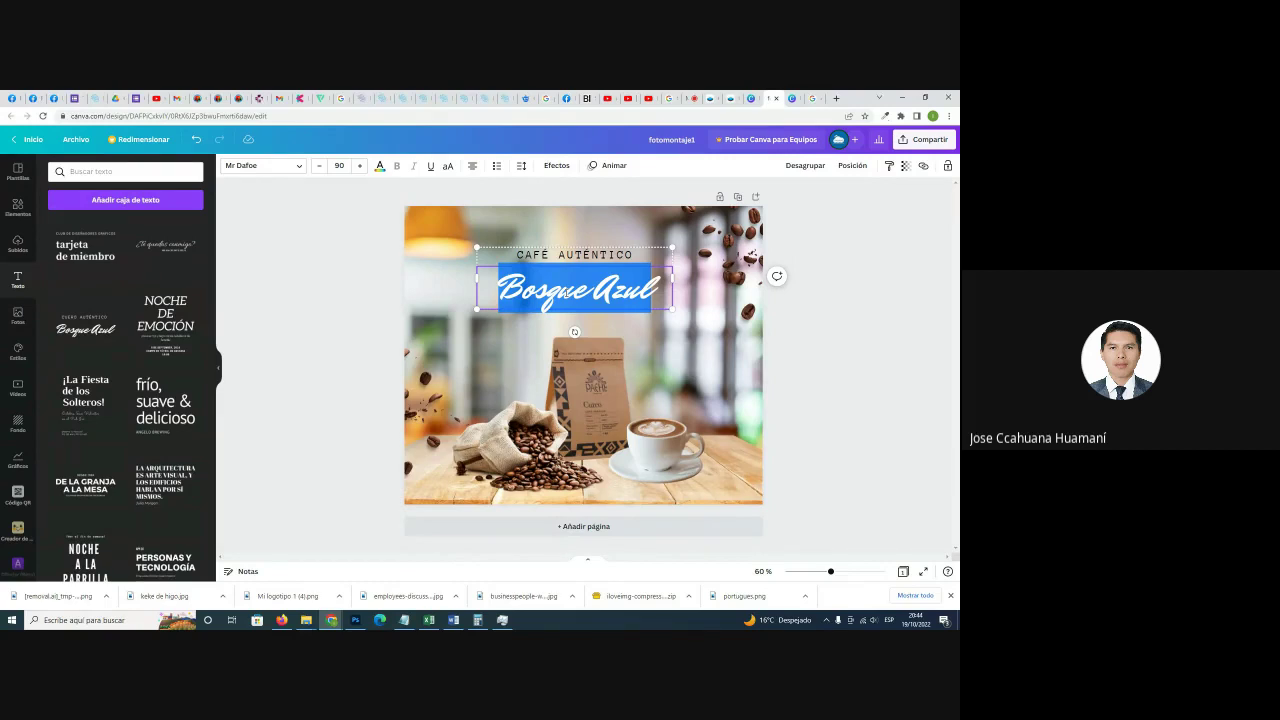
text(c)
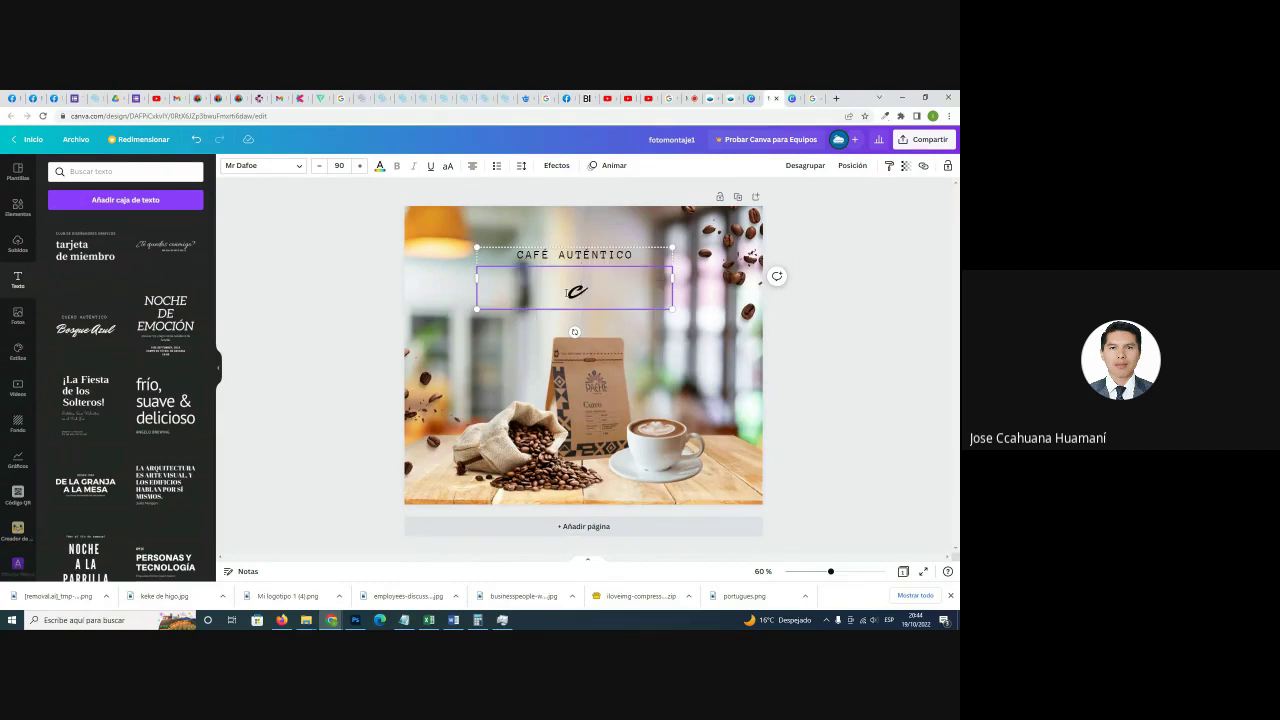
key(BackSpace)
text(Cuzque)
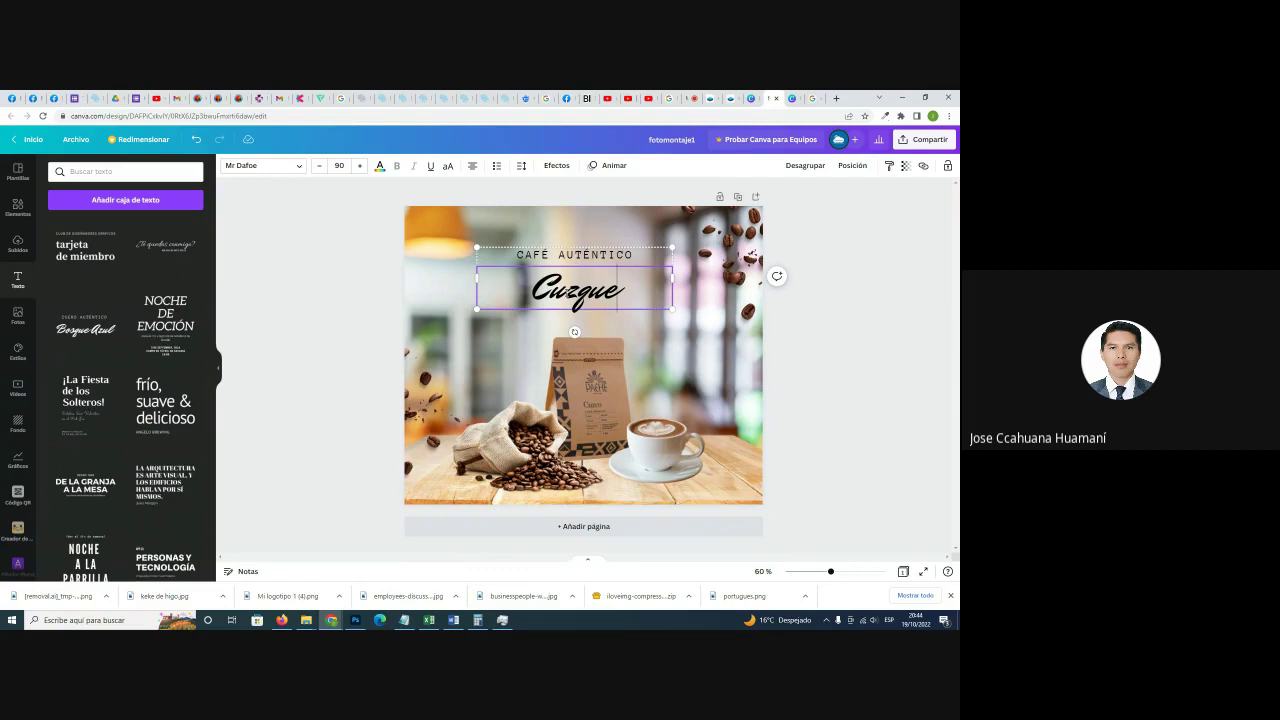
text(ñit)
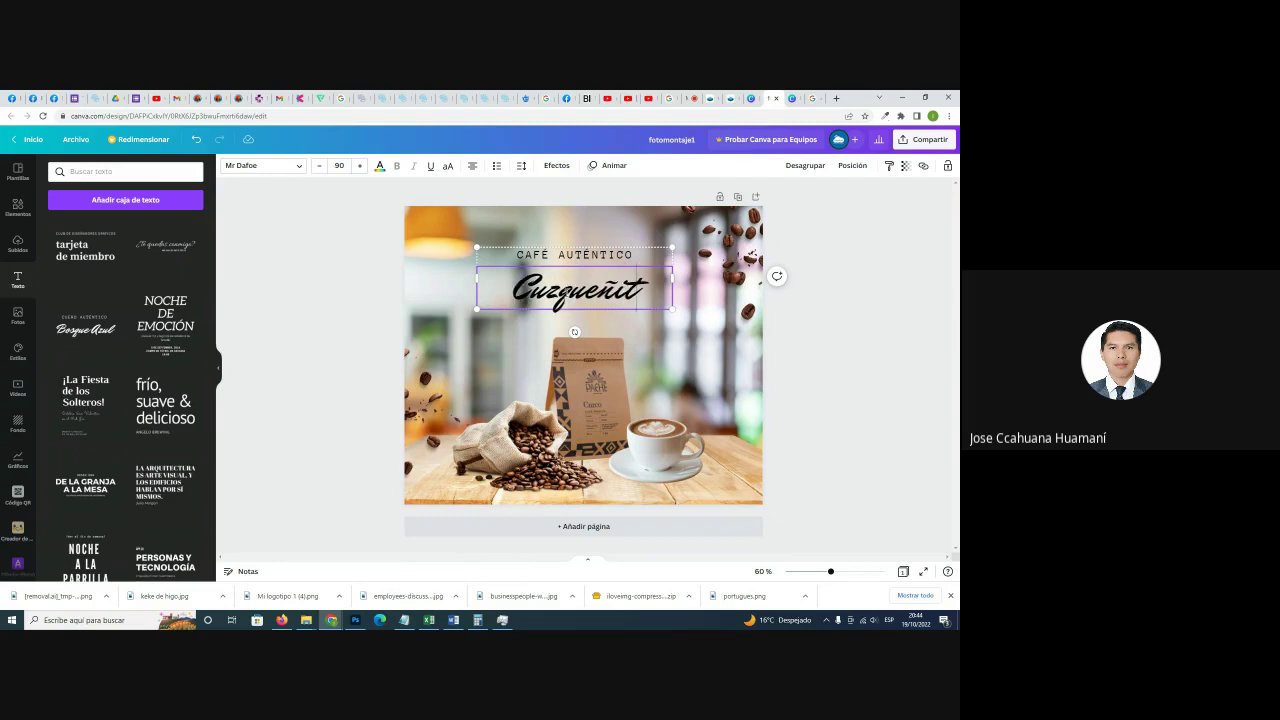
text(a)
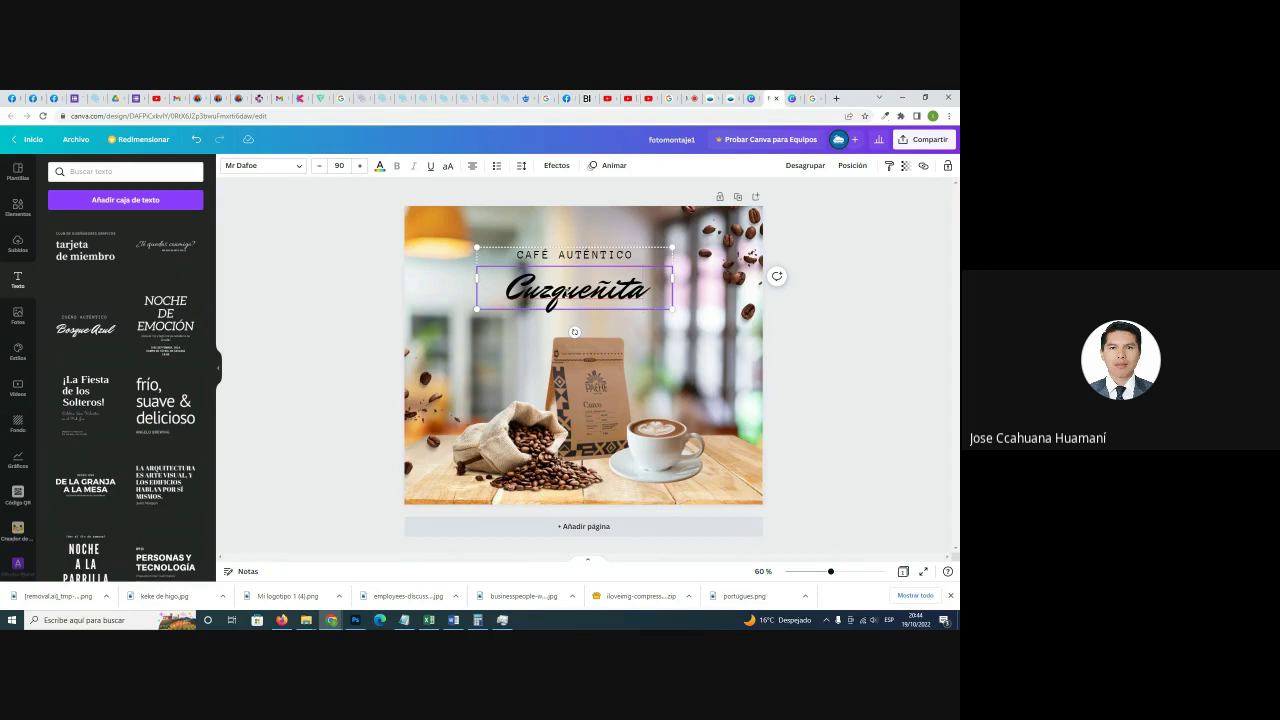
click(654, 351)
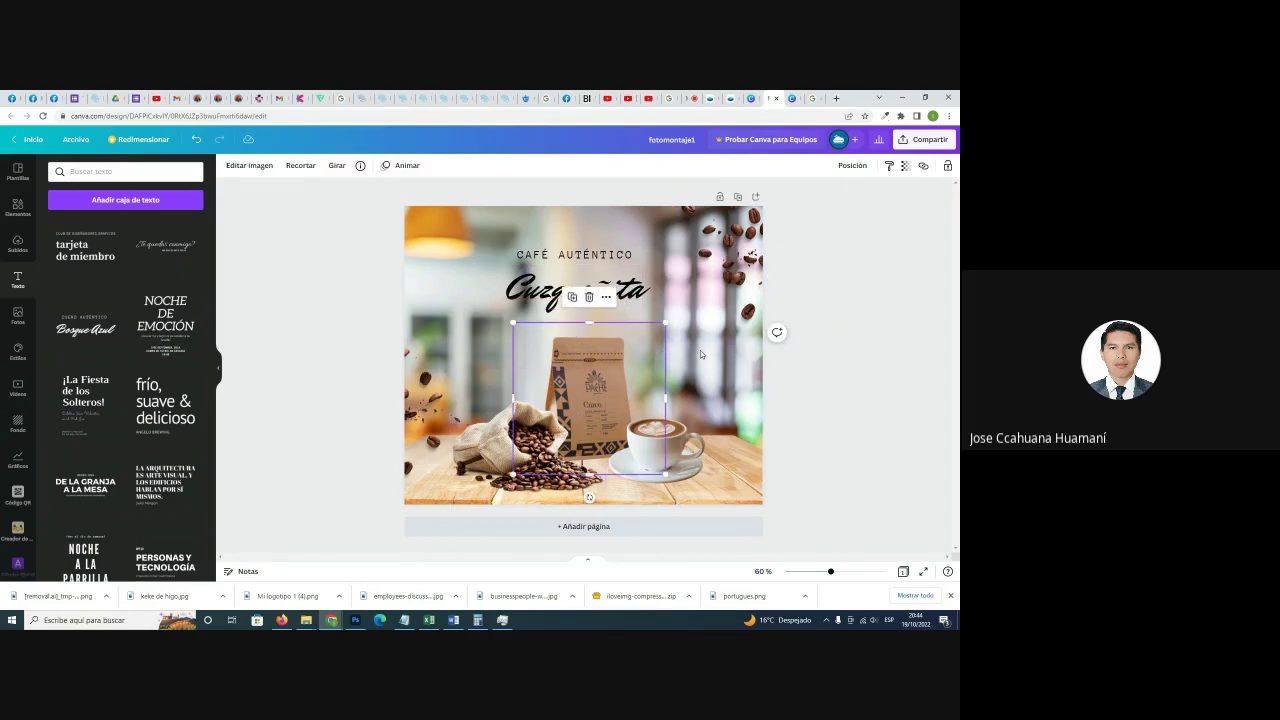
click(640, 305)
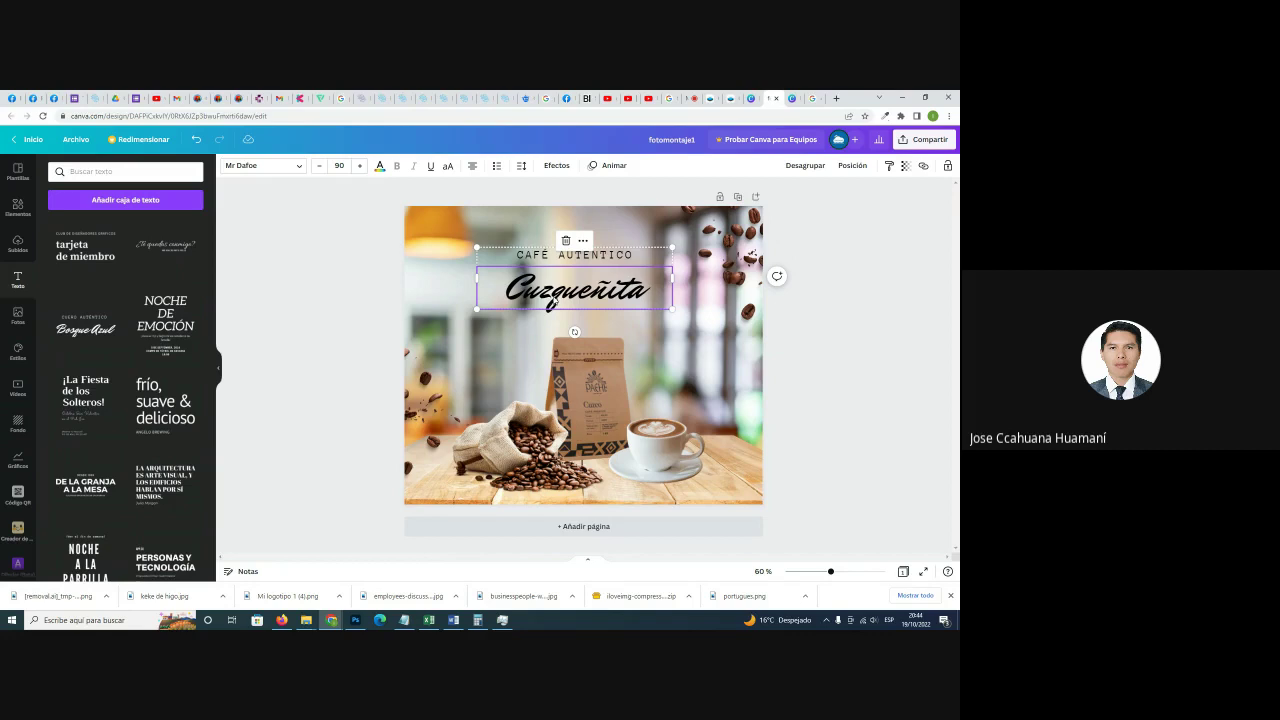
double_click(553, 300)
click(493, 296)
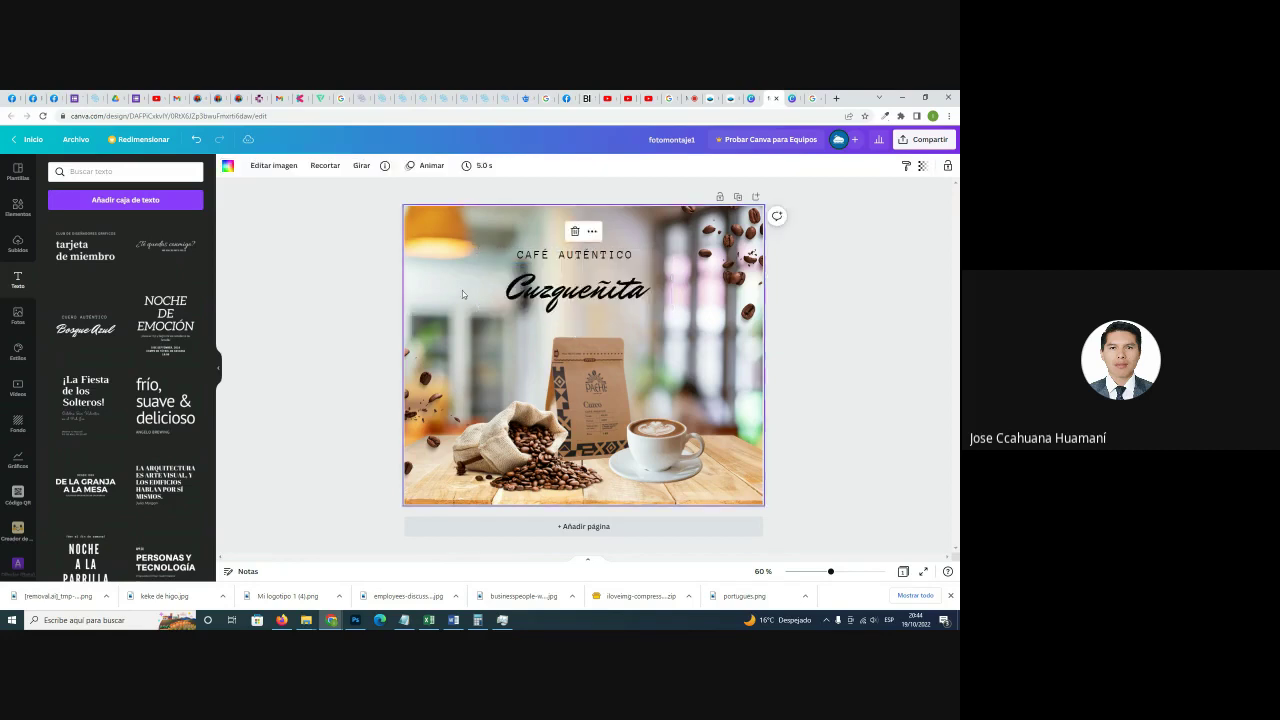
Try the Another Shabby Heavy, League Spartan and Bukhari Script fonts on the "Cuzqueñita" line.
drag(495, 292, 650, 290)
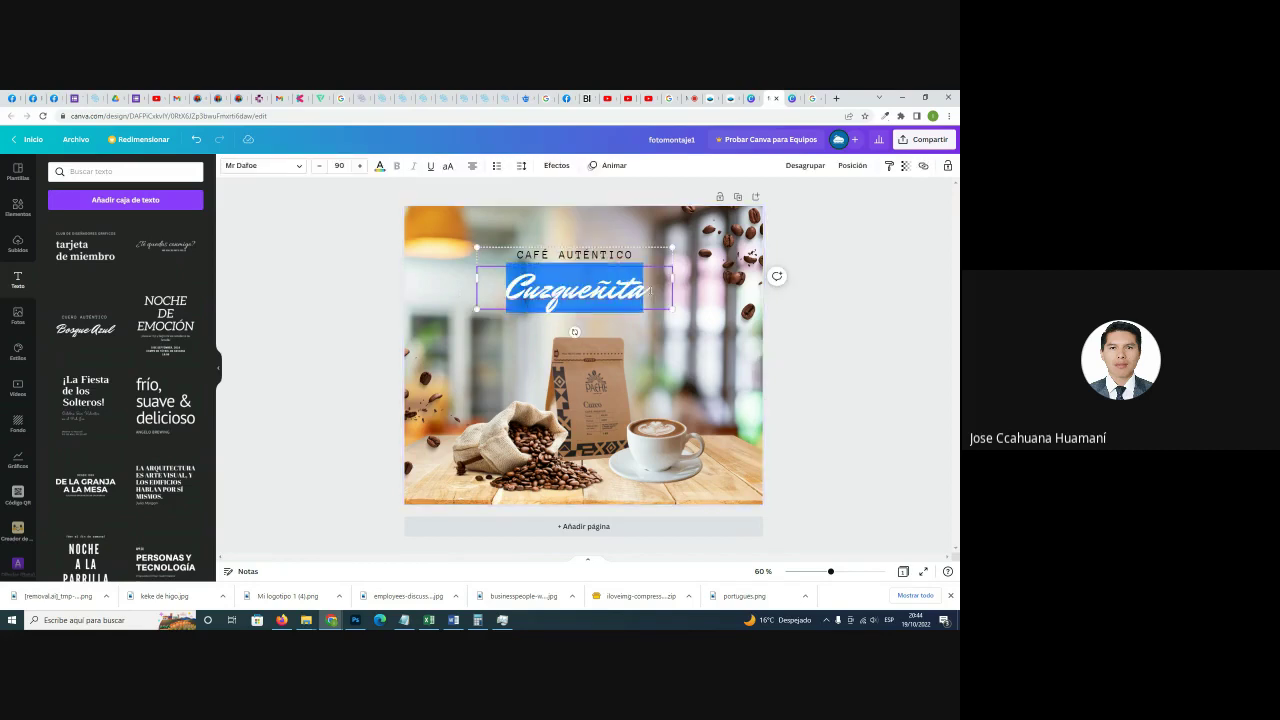
click(250, 168)
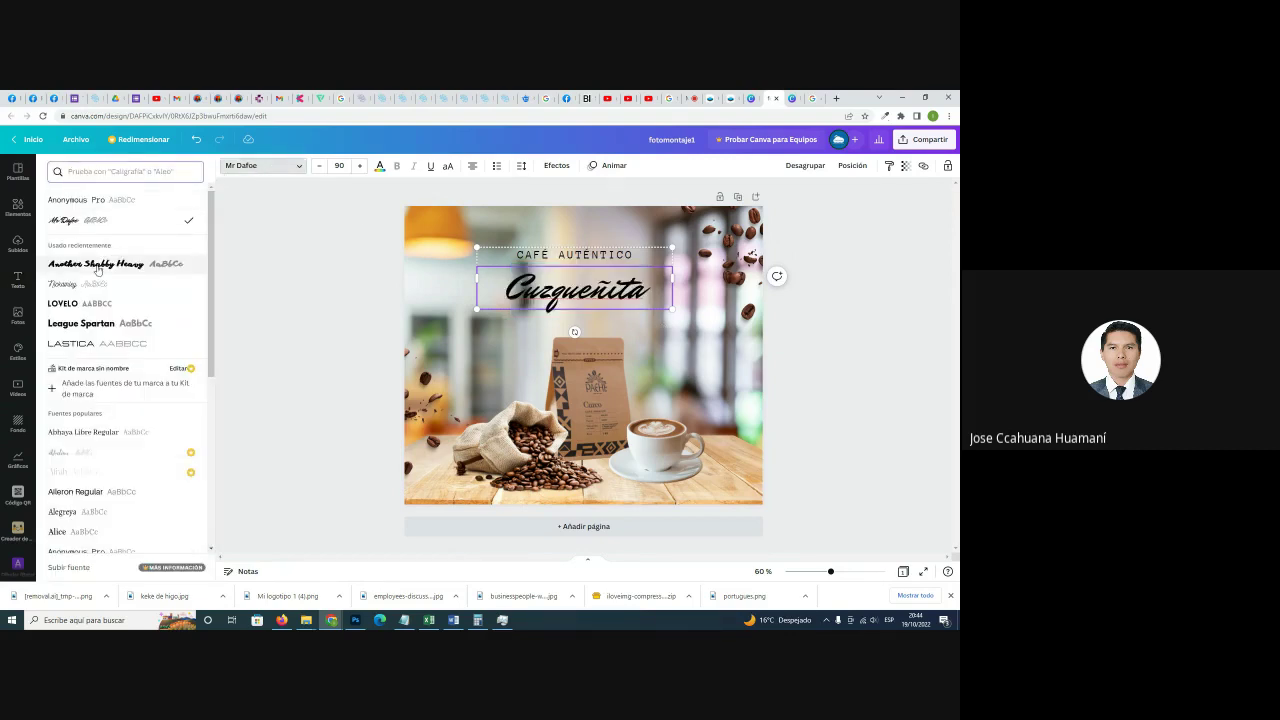
click(97, 265)
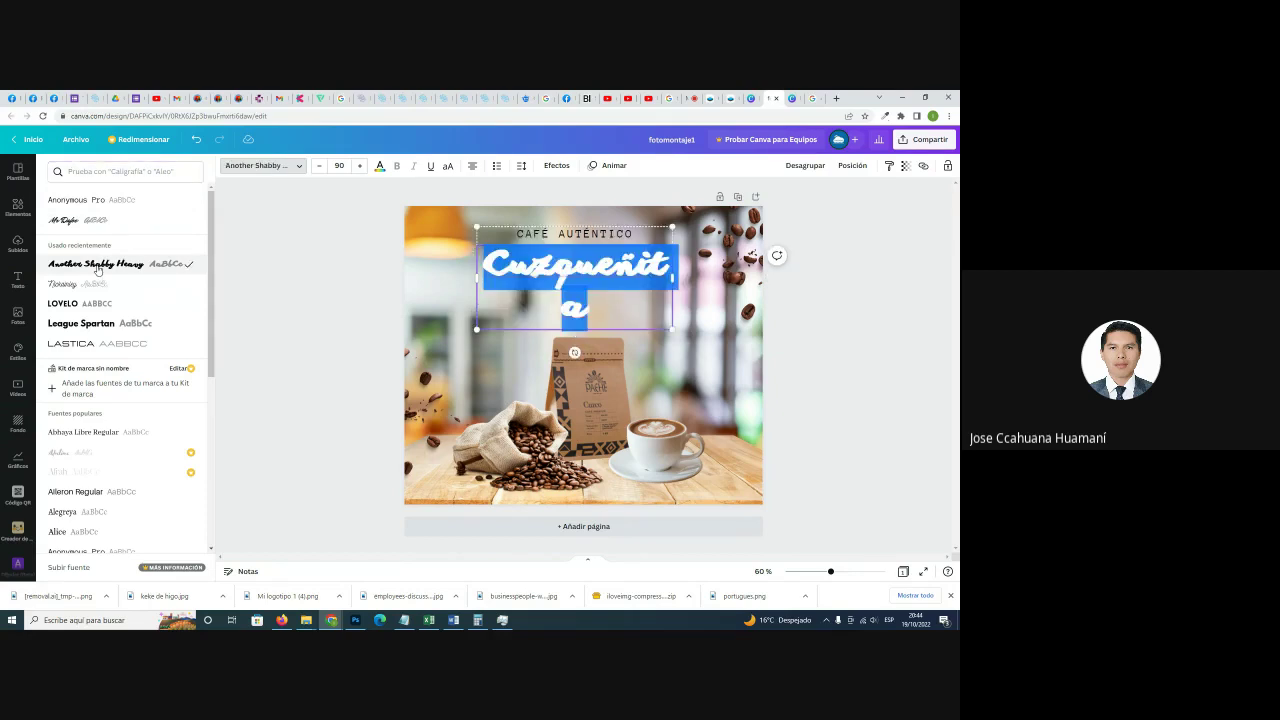
click(86, 325)
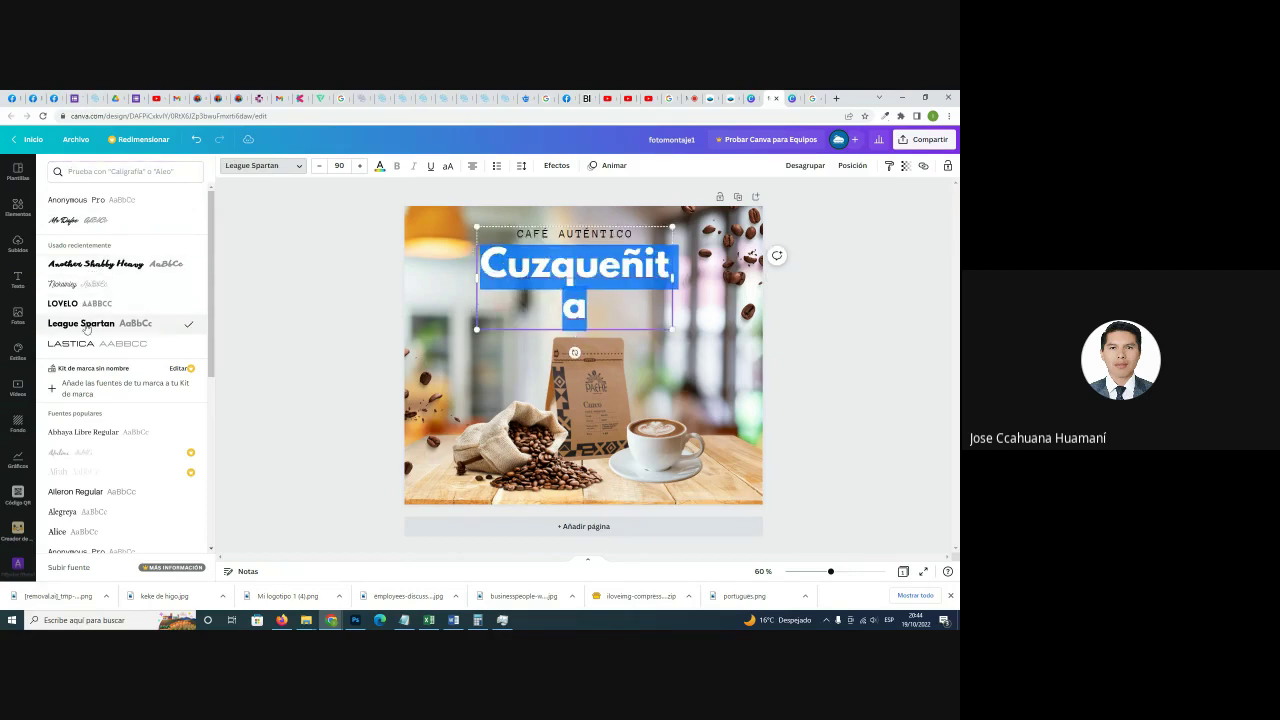
scroll(100, 360, down, 5)
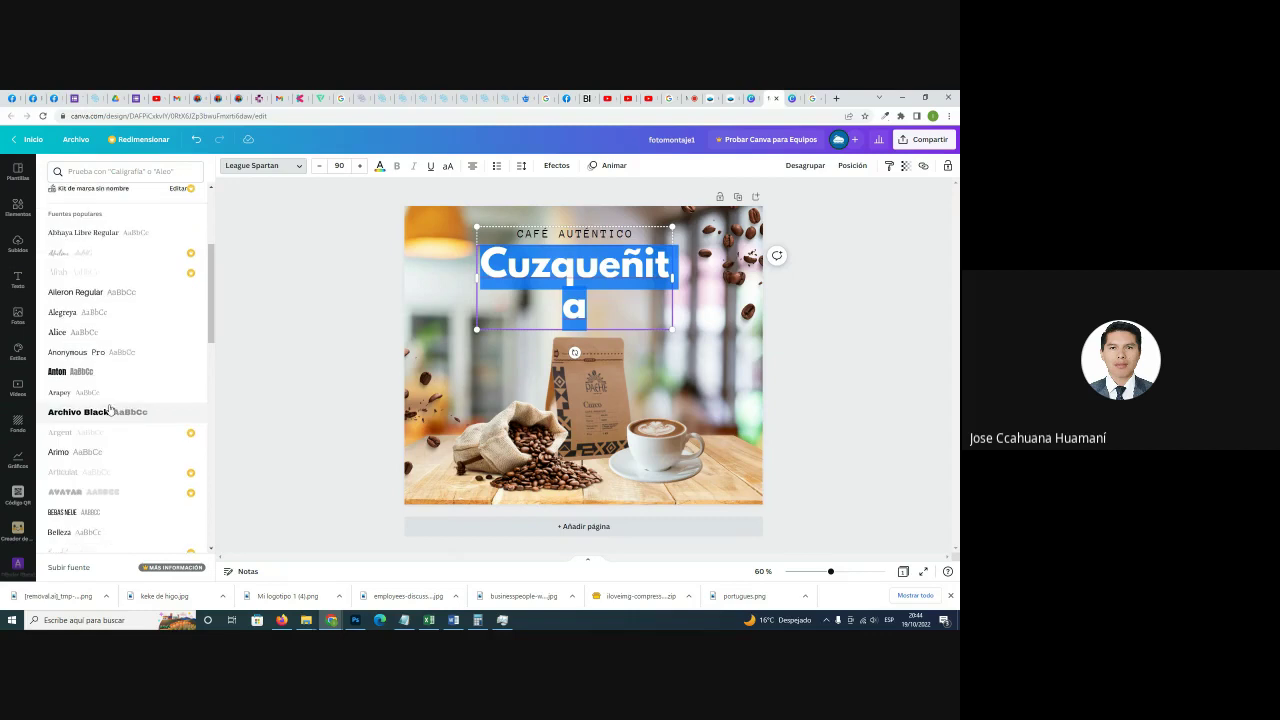
scroll(115, 404, down, 3)
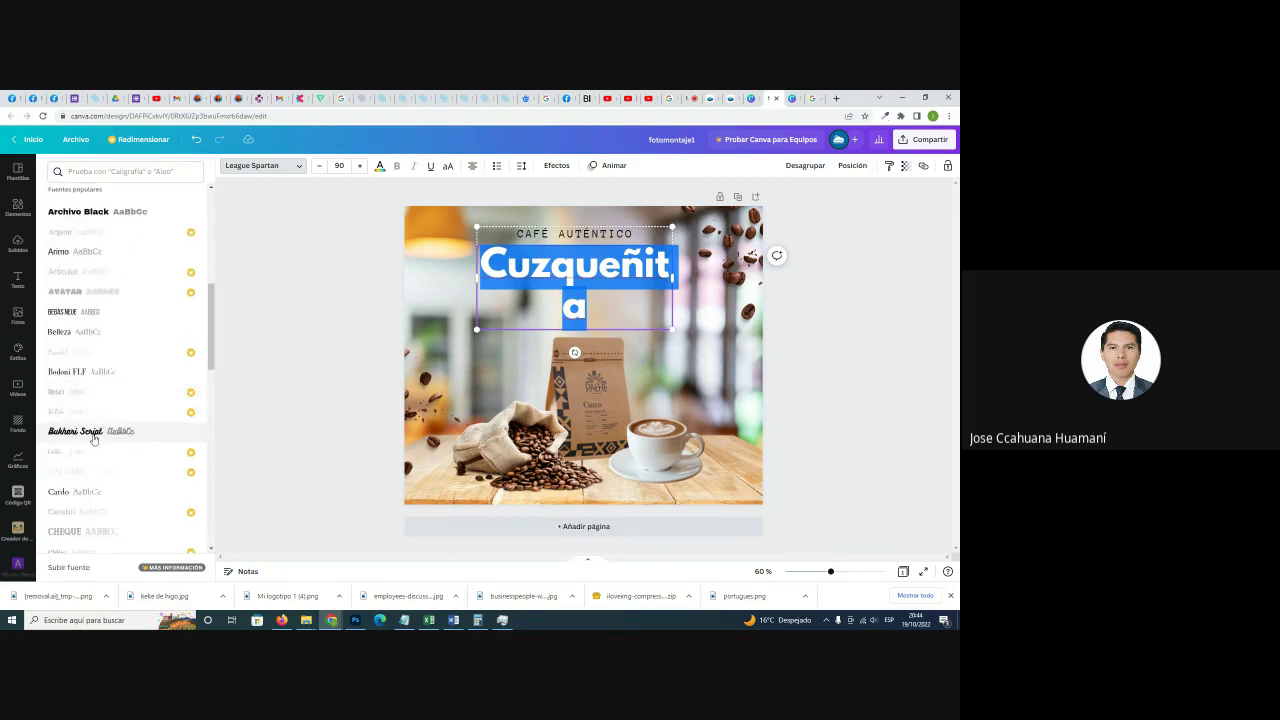
click(93, 436)
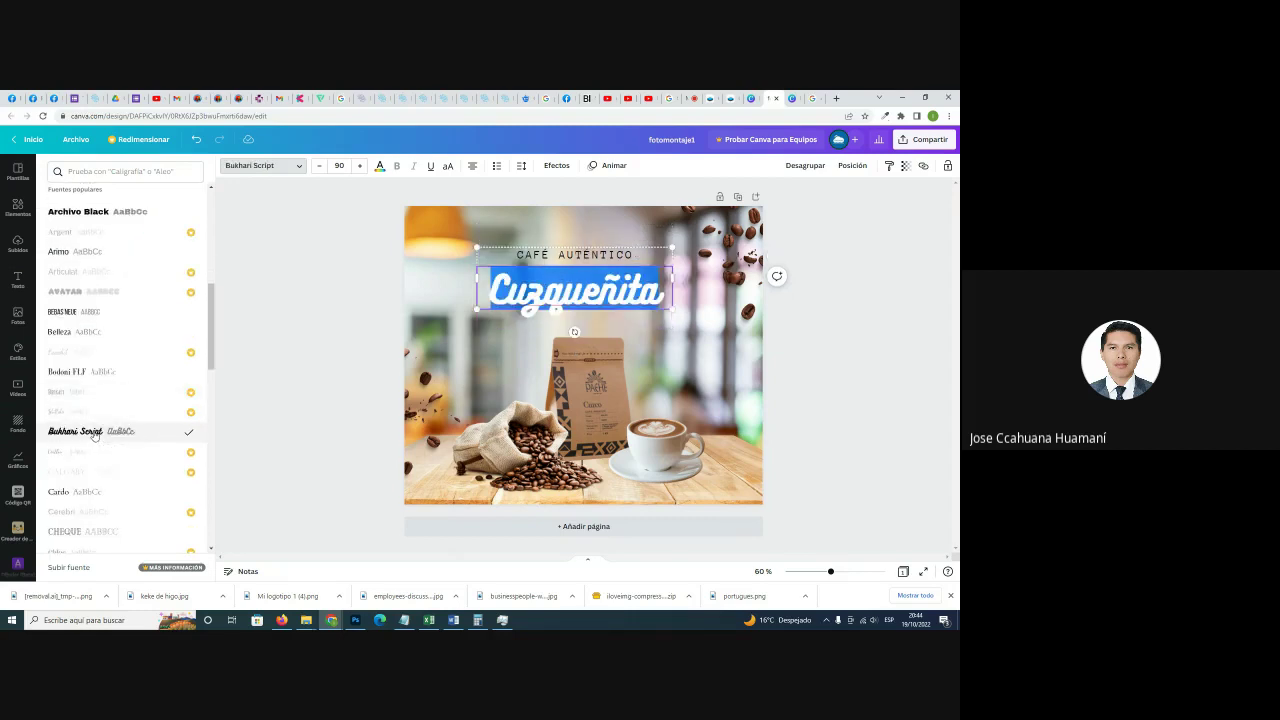
Try the Moontime and Nickainley script fonts on the "Cuzqueñita" line.
scroll(115, 420, down, 6)
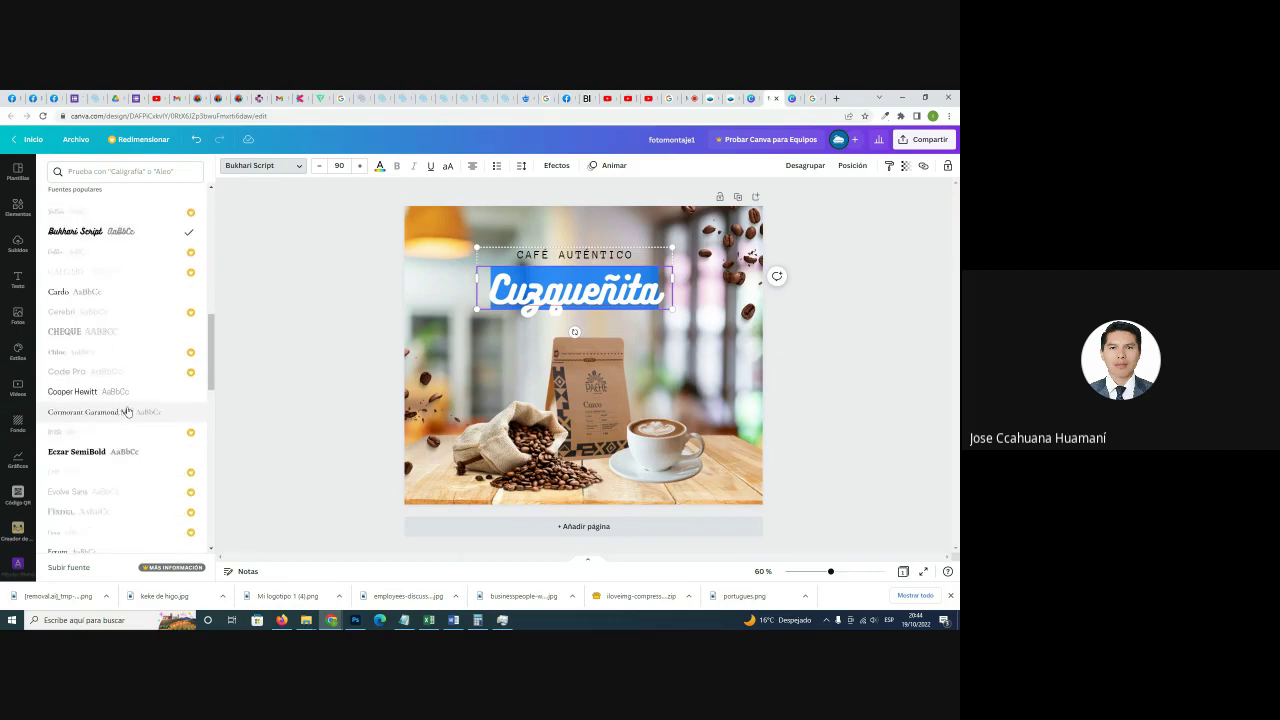
scroll(120, 420, down, 5)
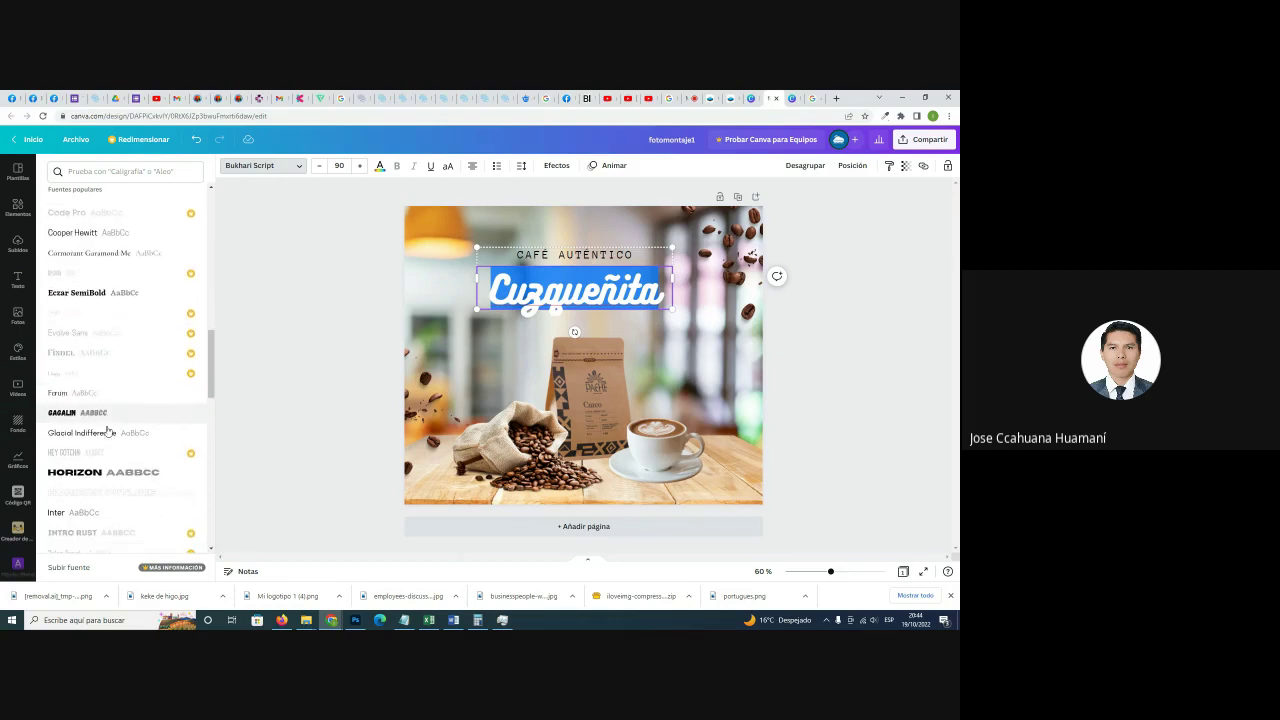
scroll(110, 430, down, 9)
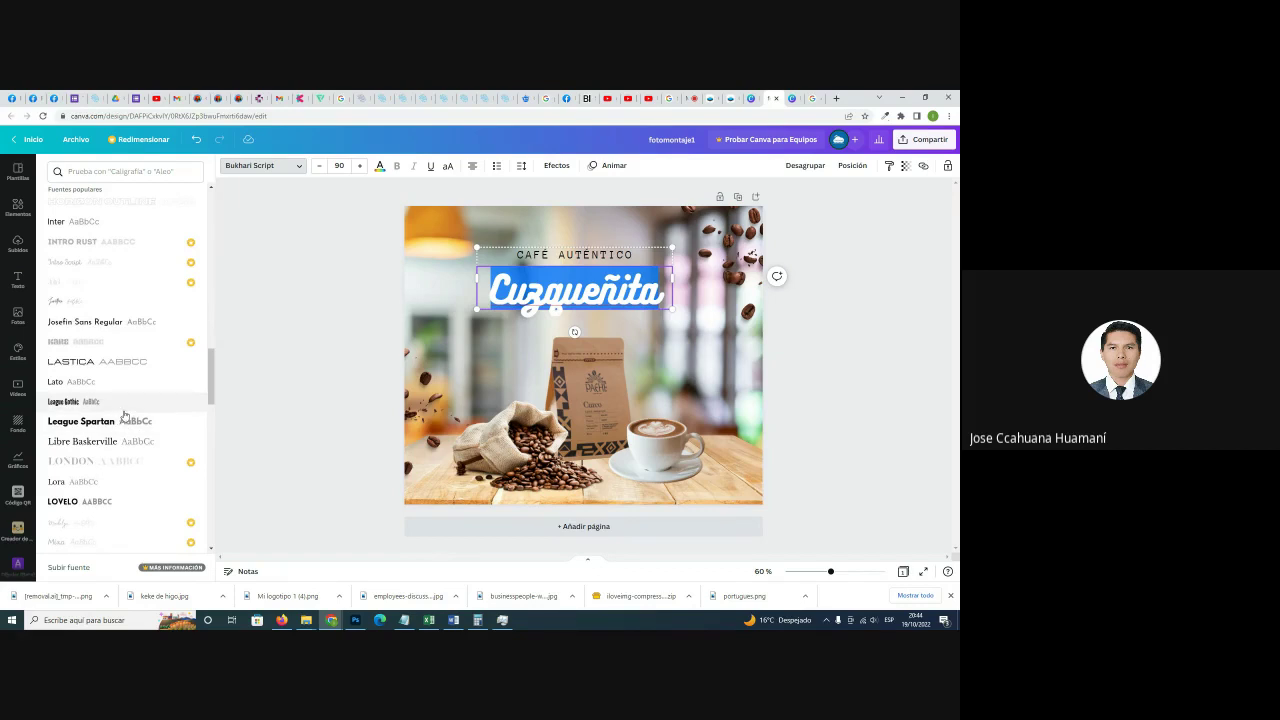
scroll(125, 414, down, 5)
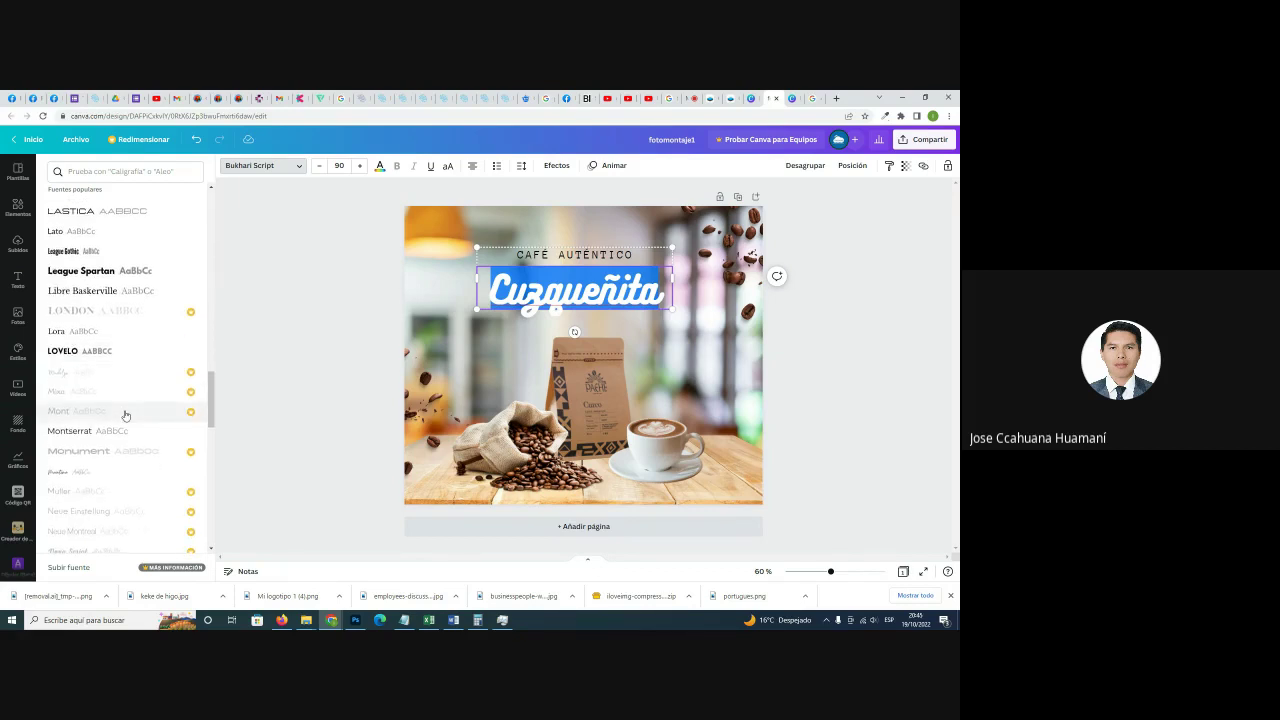
scroll(125, 414, down, 3)
click(128, 374)
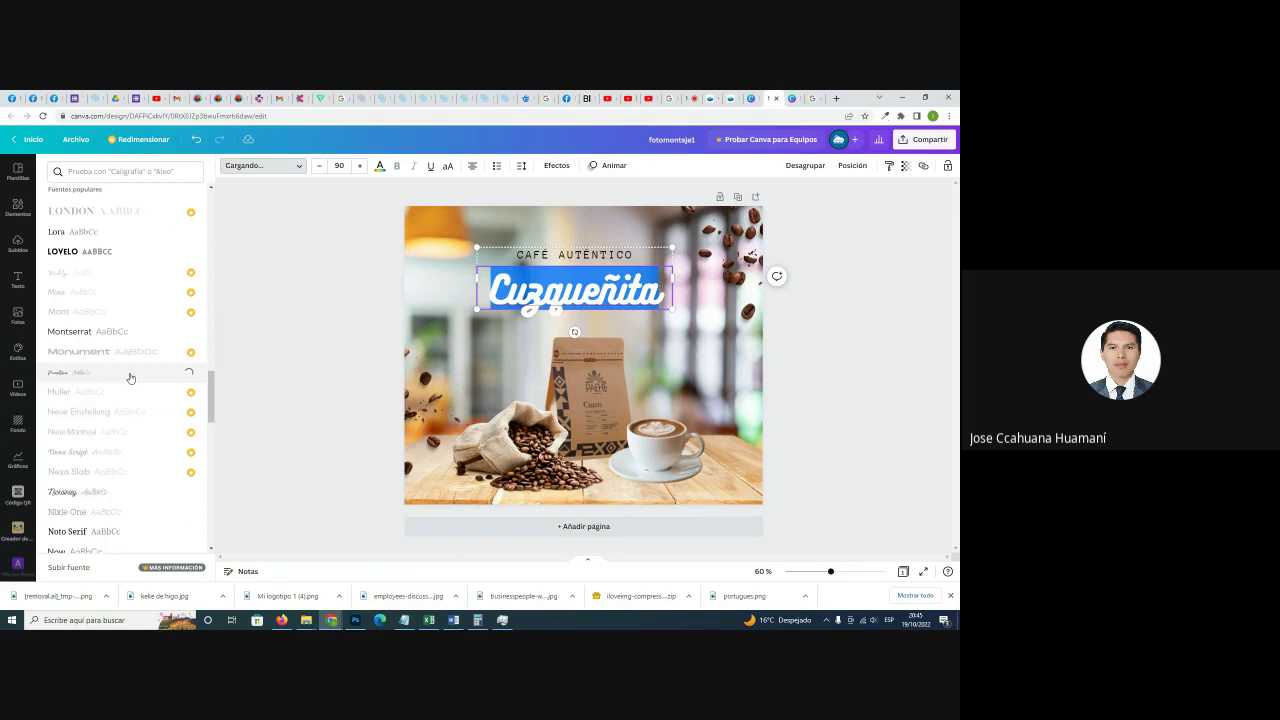
scroll(125, 380, down, 2)
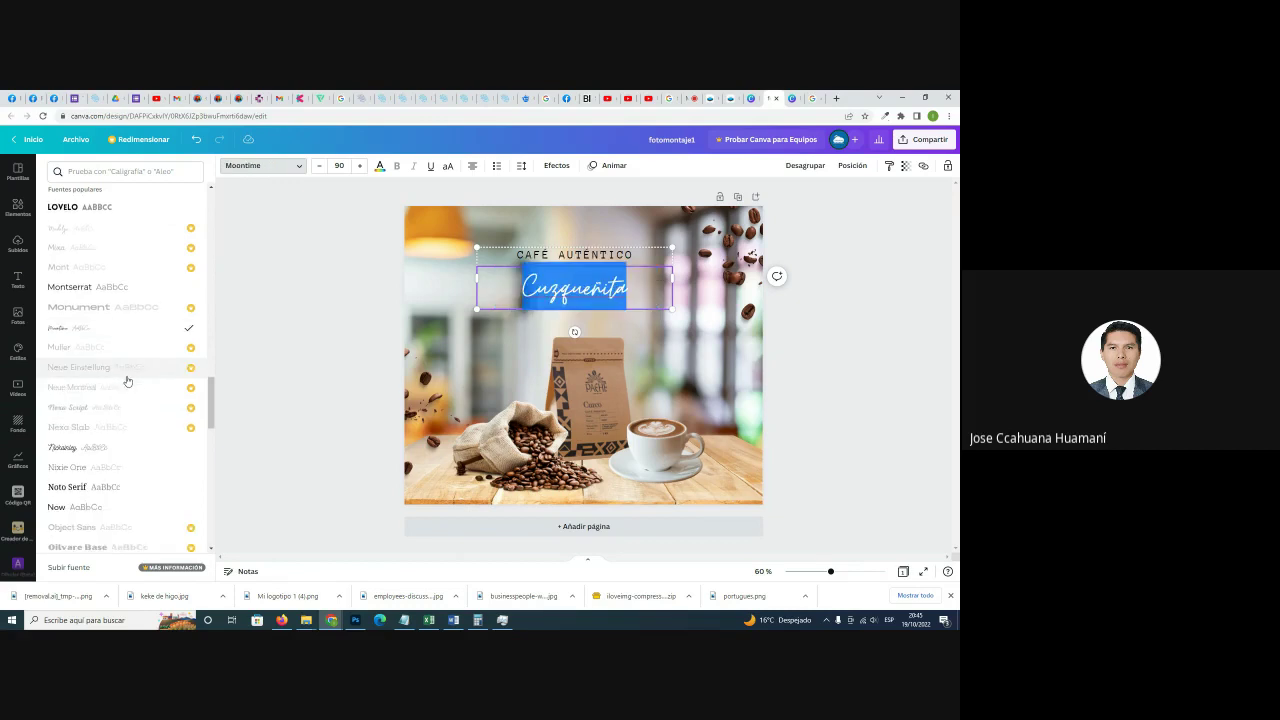
click(100, 440)
Try the Virtual font on the "Cuzqueñita" line.
scroll(100, 438, down, 9)
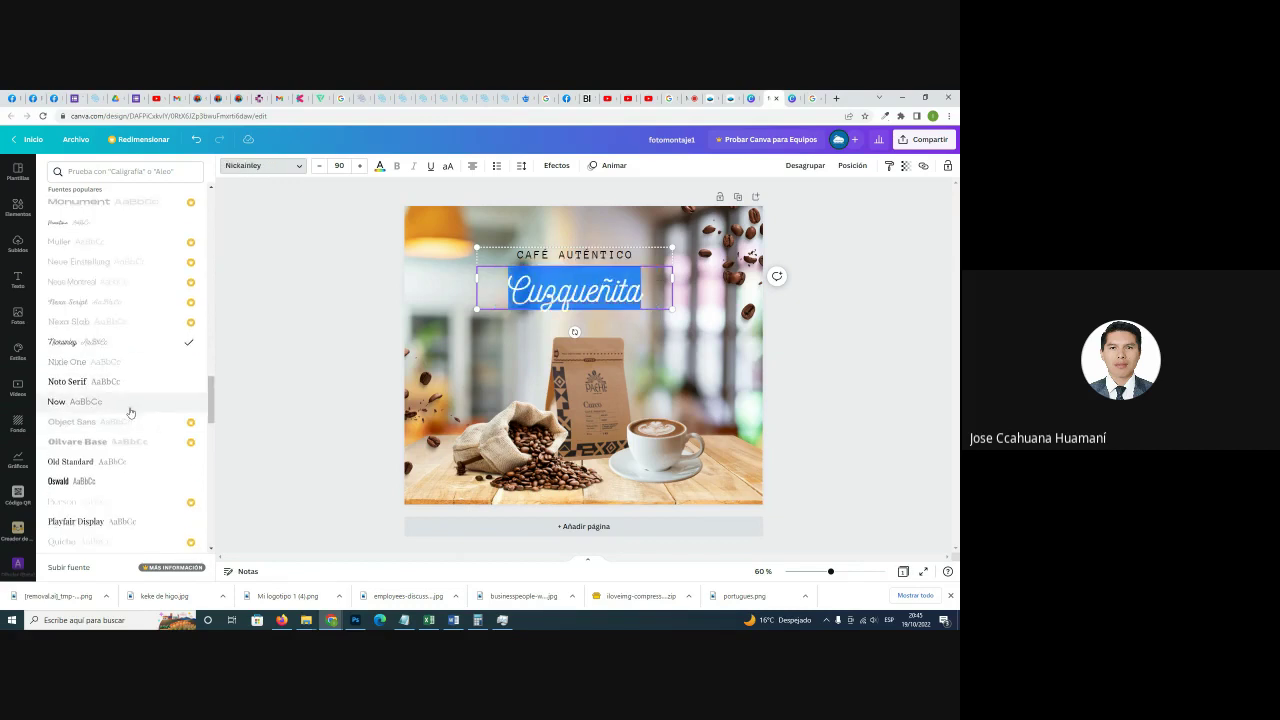
scroll(130, 412, down, 2)
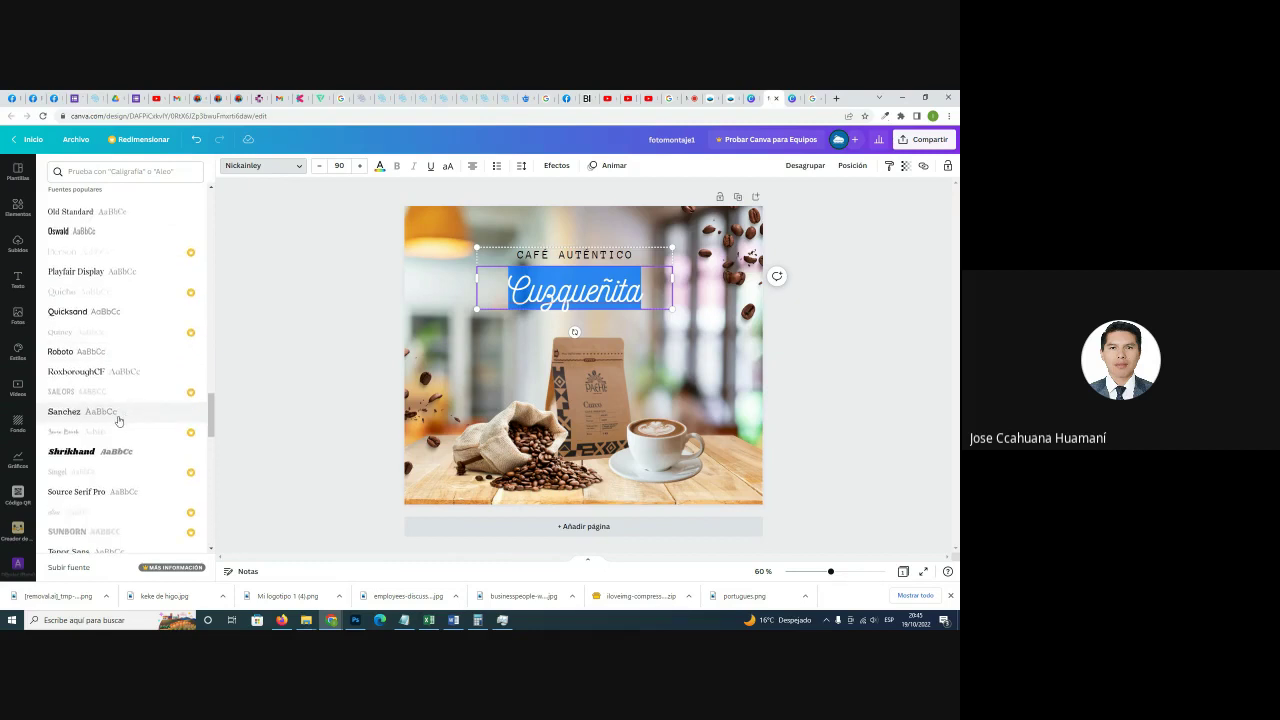
scroll(118, 421, down, 4)
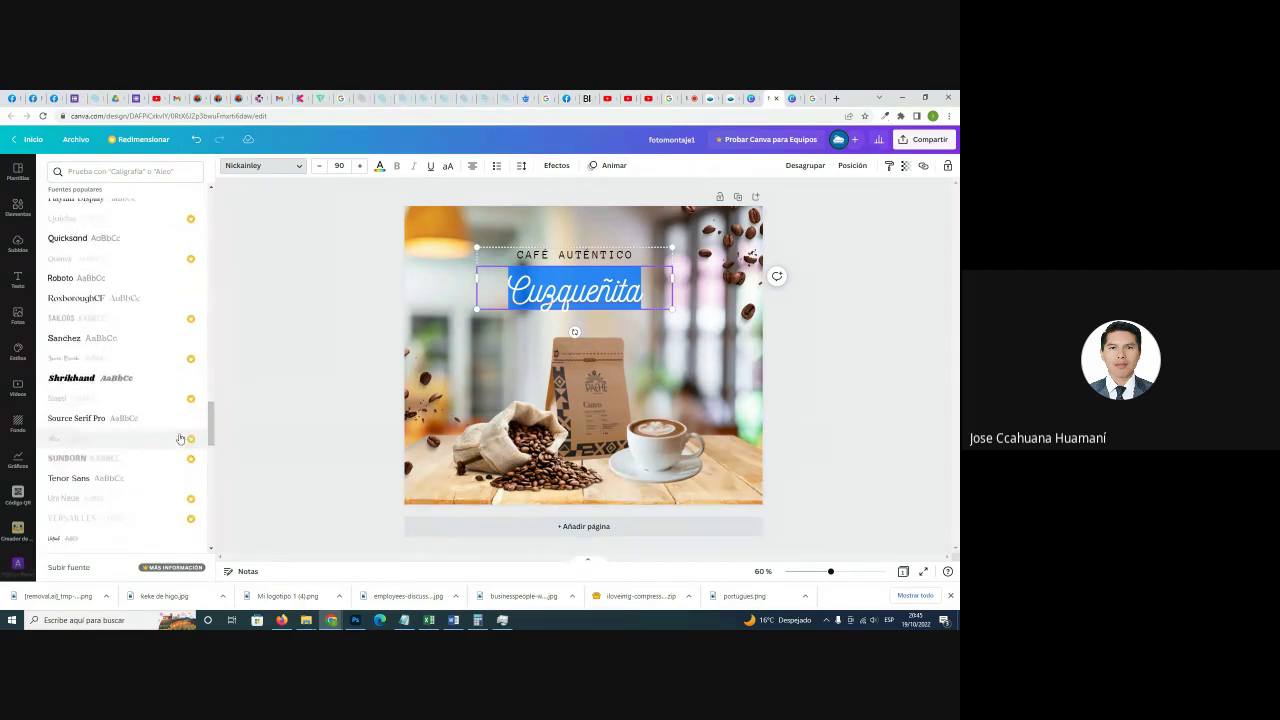
click(77, 513)
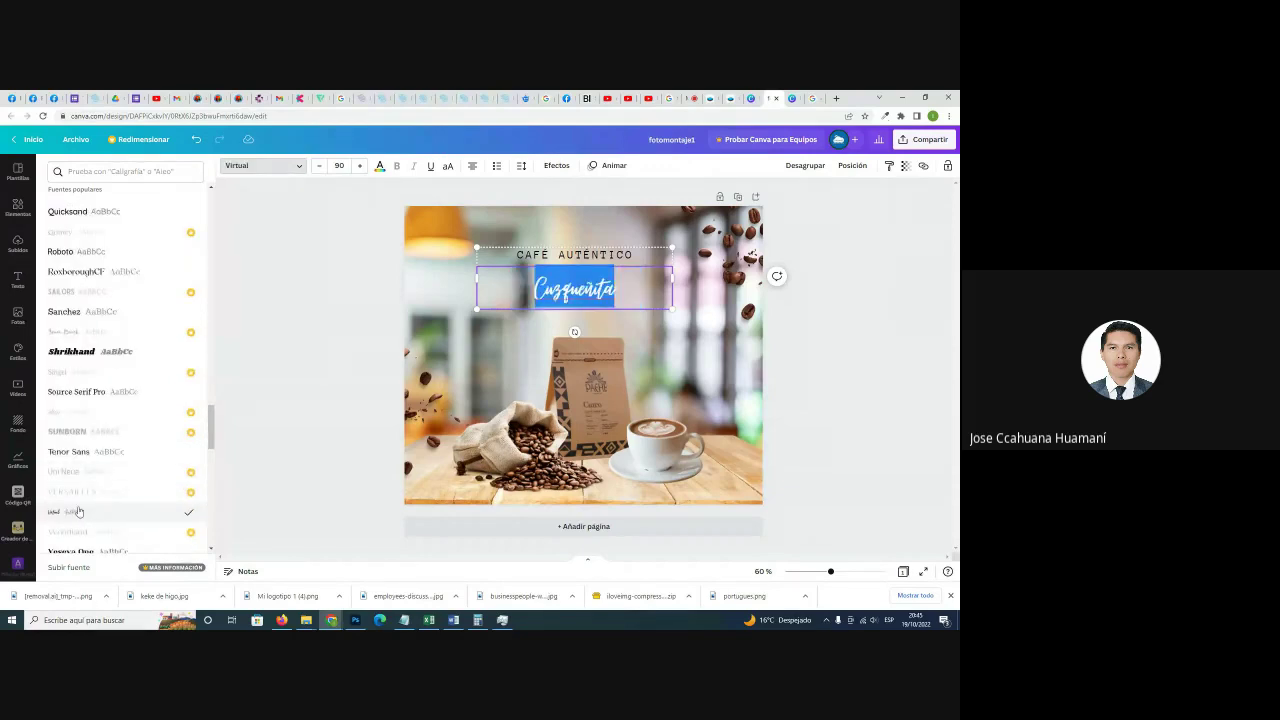
Set the font of the "Cuzqueñita" line to Abibas from the other fonts in the list.
scroll(80, 500, down, 10)
scroll(115, 410, down, 8)
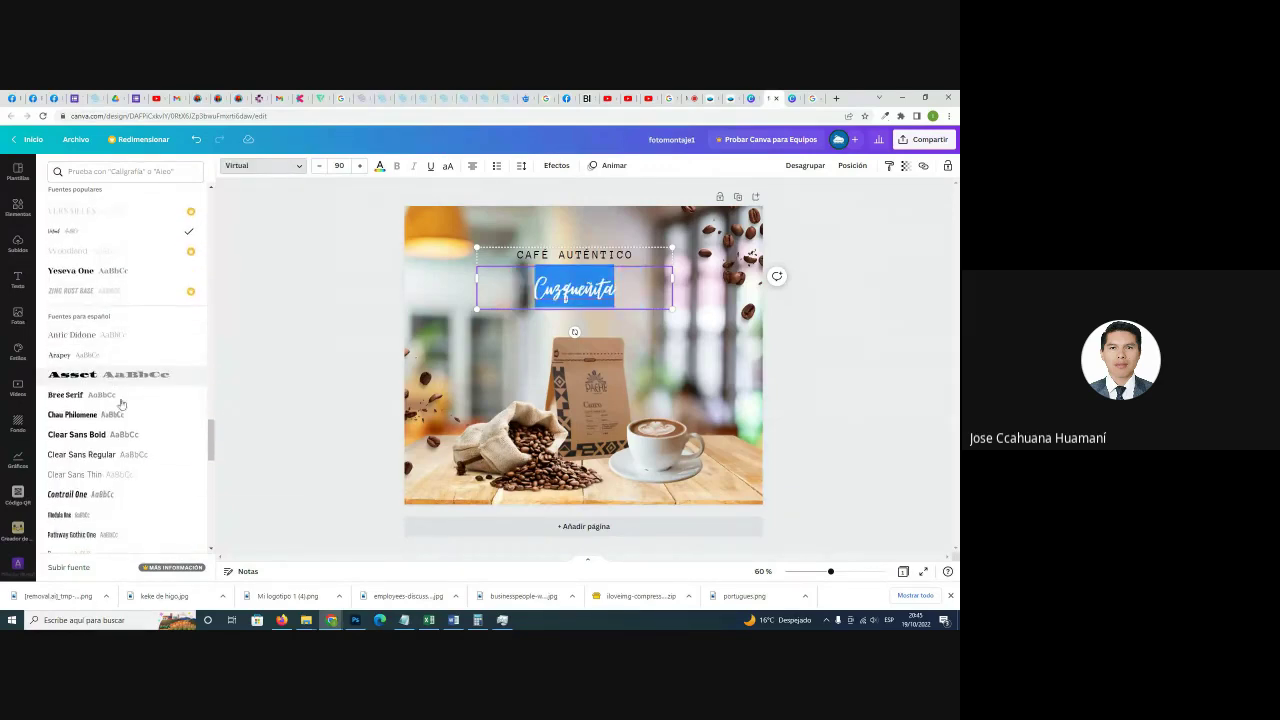
scroll(115, 413, down, 12)
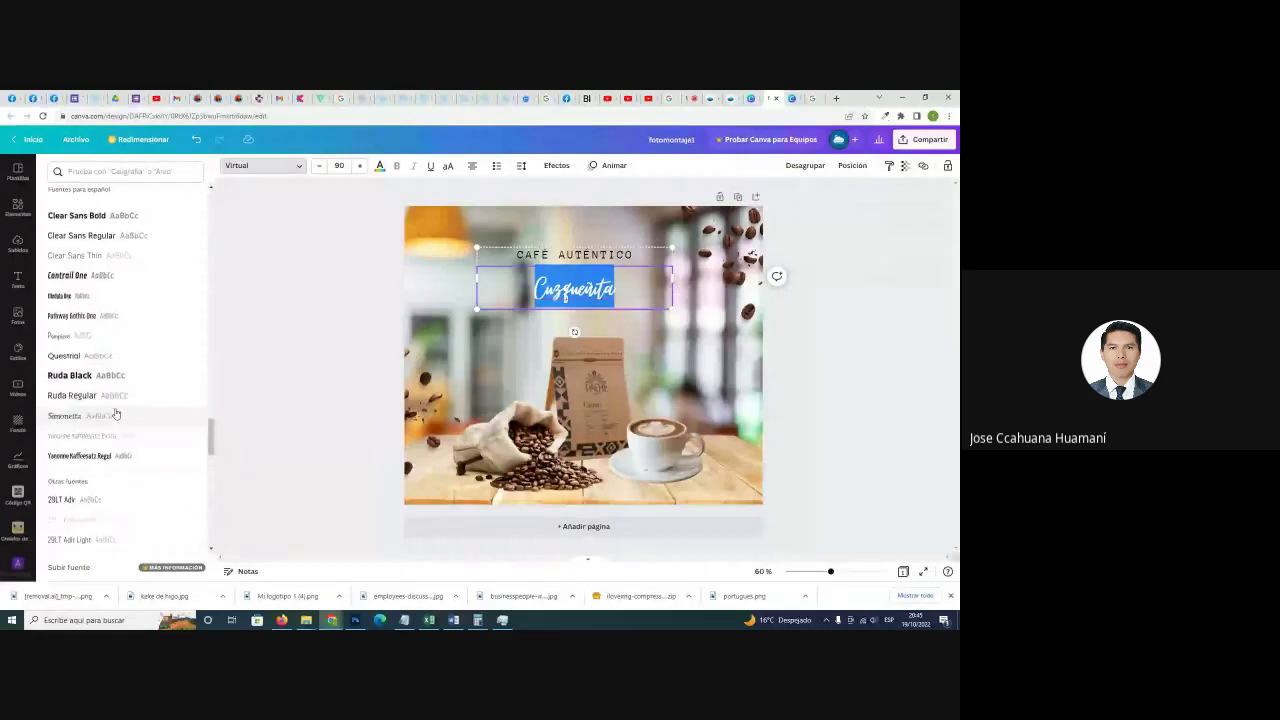
scroll(115, 413, down, 13)
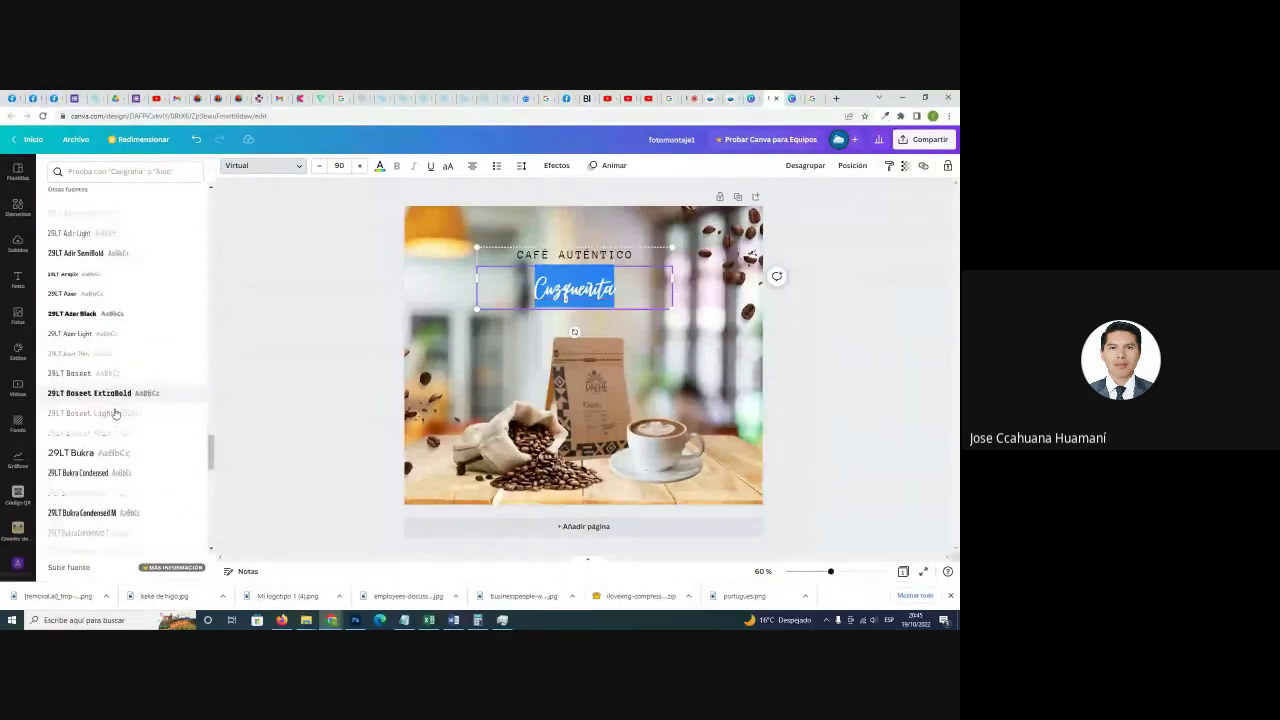
scroll(115, 413, down, 15)
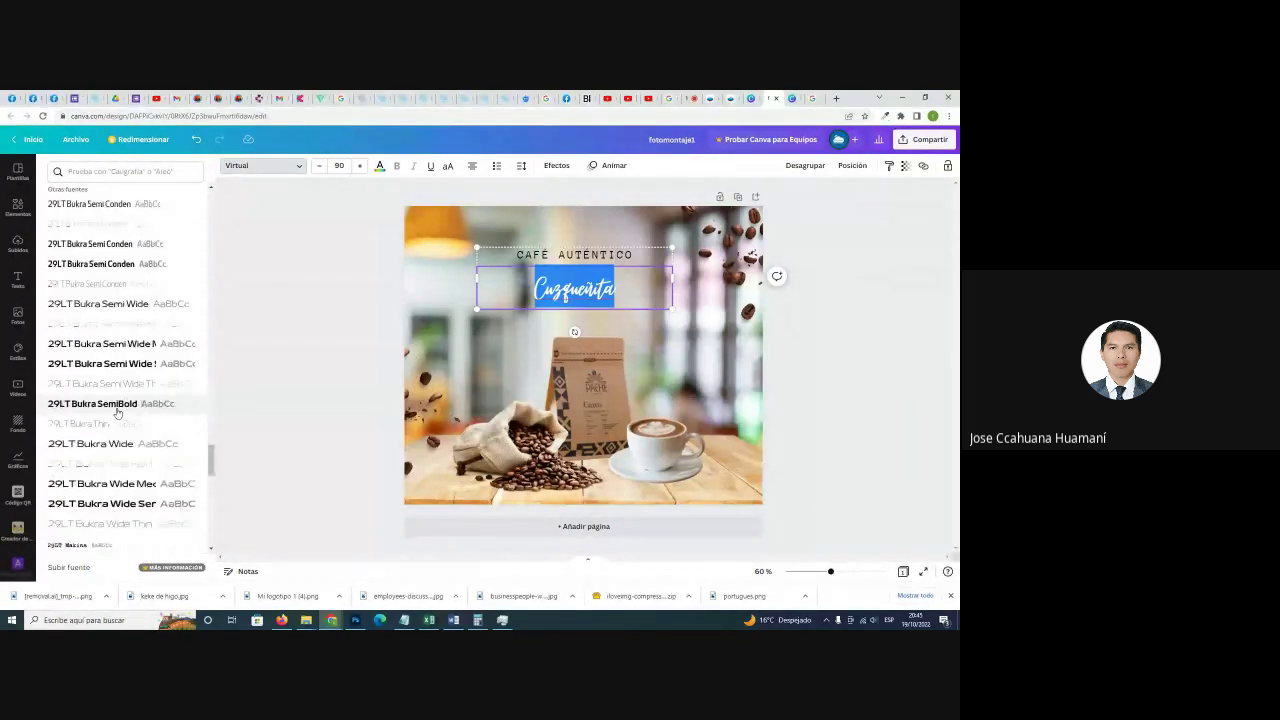
scroll(125, 421, down, 15)
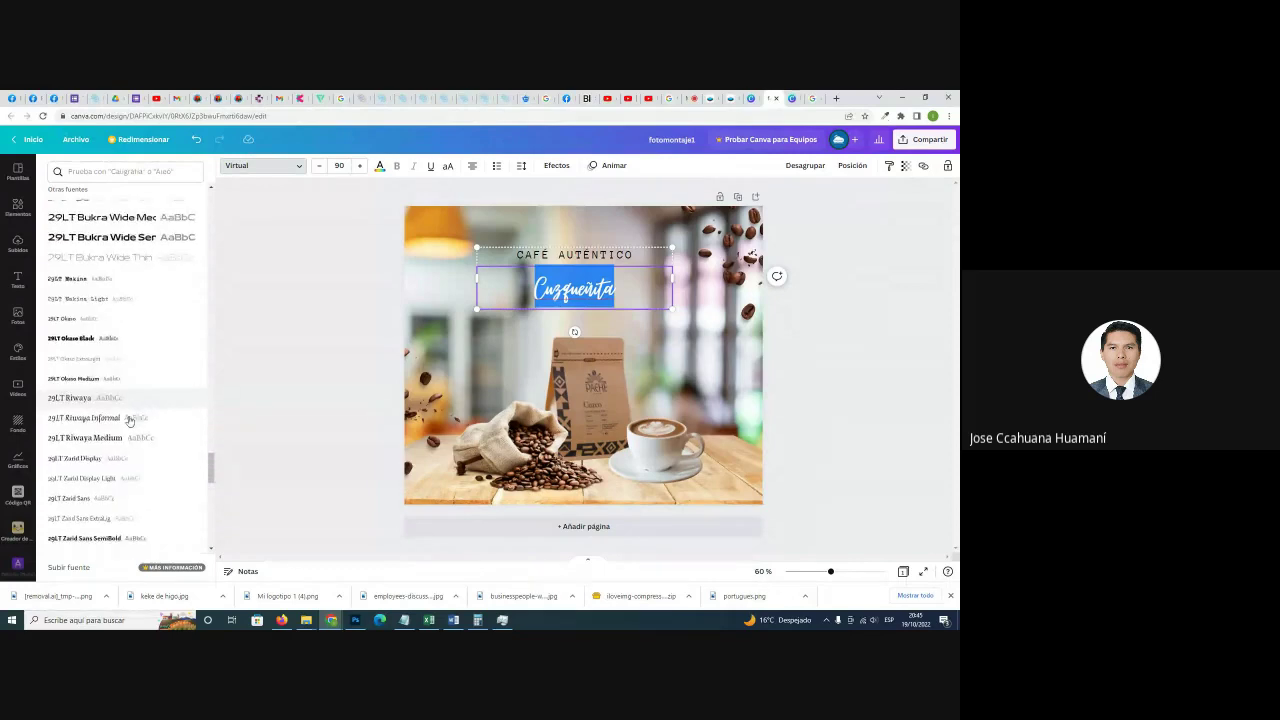
scroll(131, 421, down, 5)
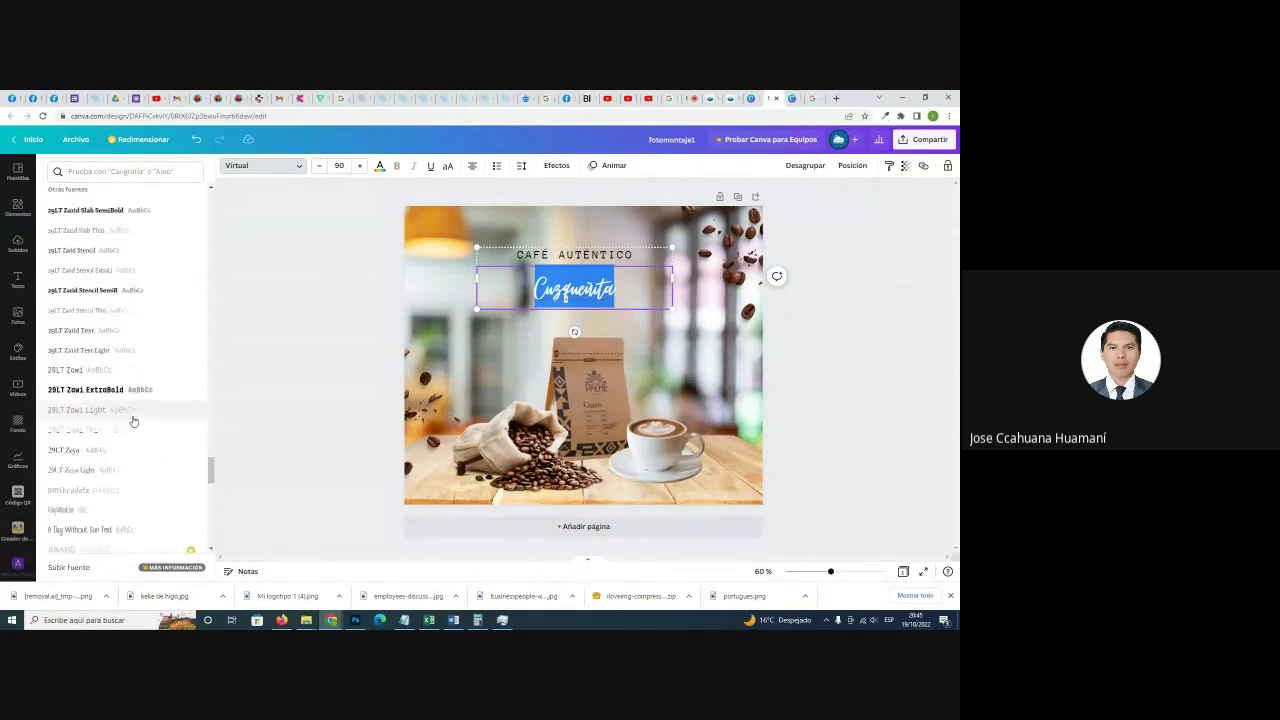
scroll(131, 423, down, 4)
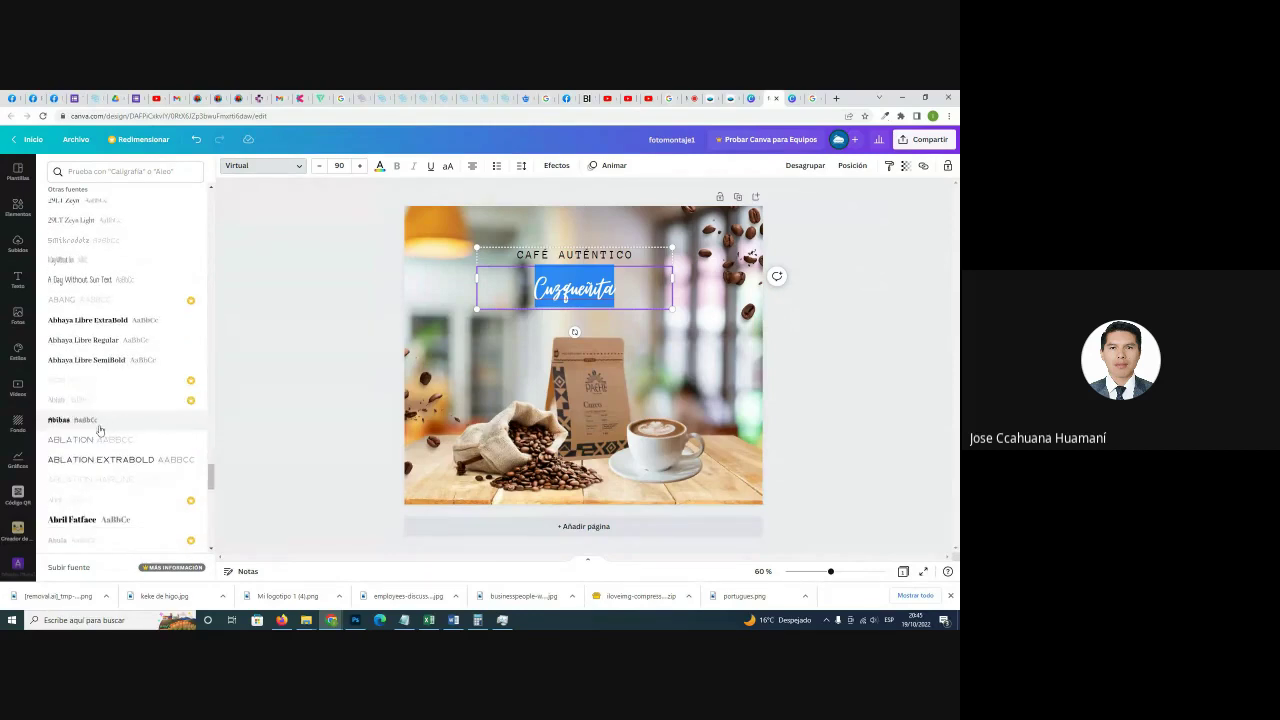
click(99, 422)
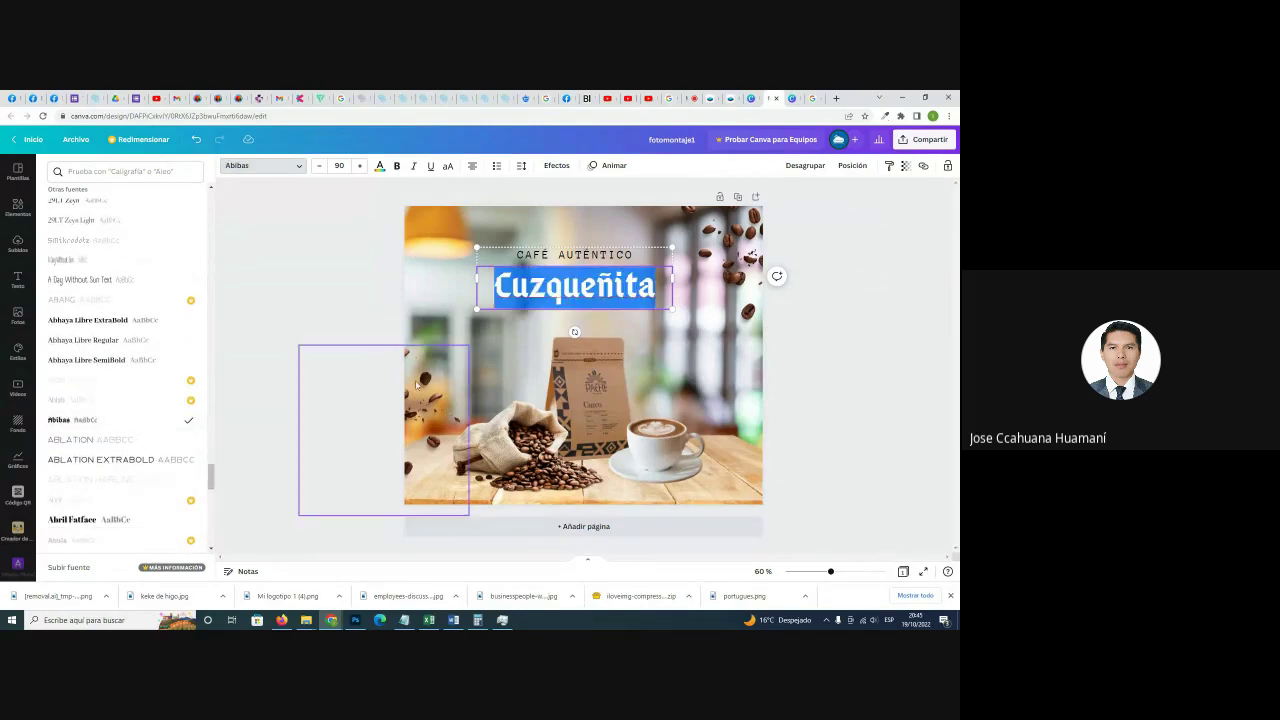
key(Escape)
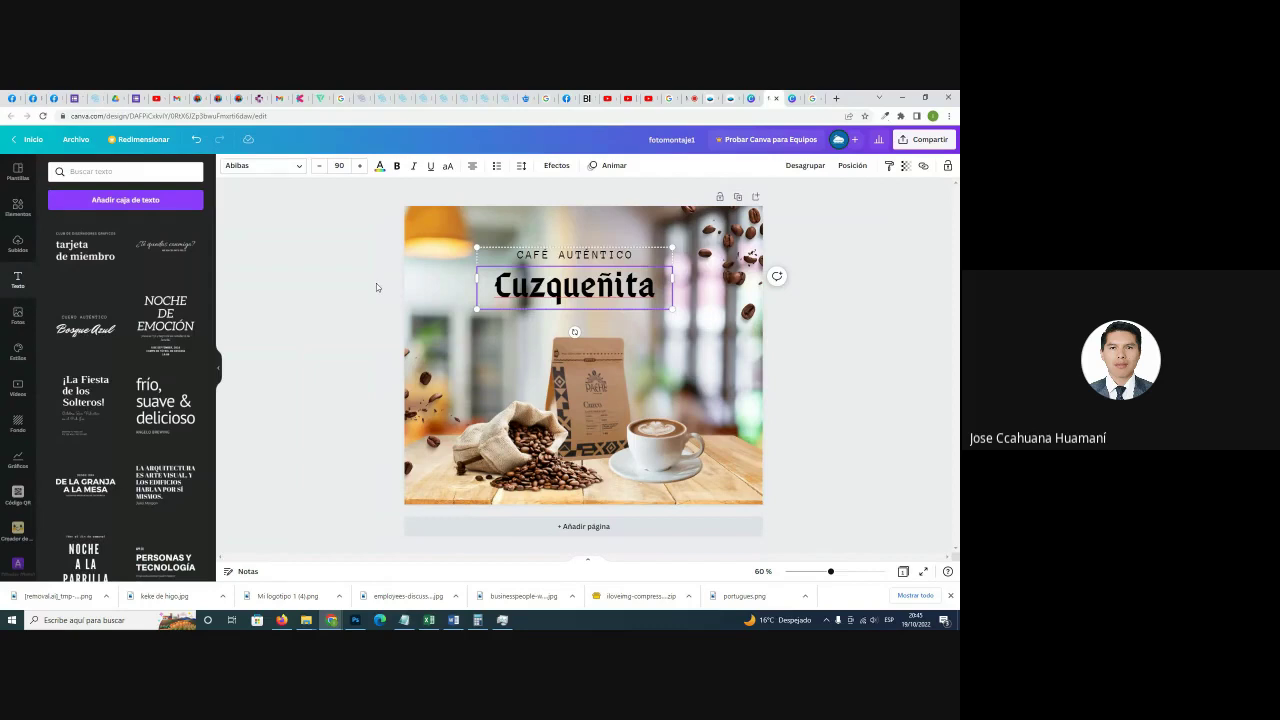
Recolor the "Cuzqueñita" line with the greyish brown from the background photo's color palette.
click(450, 285)
click(497, 285)
drag(497, 285, 656, 287)
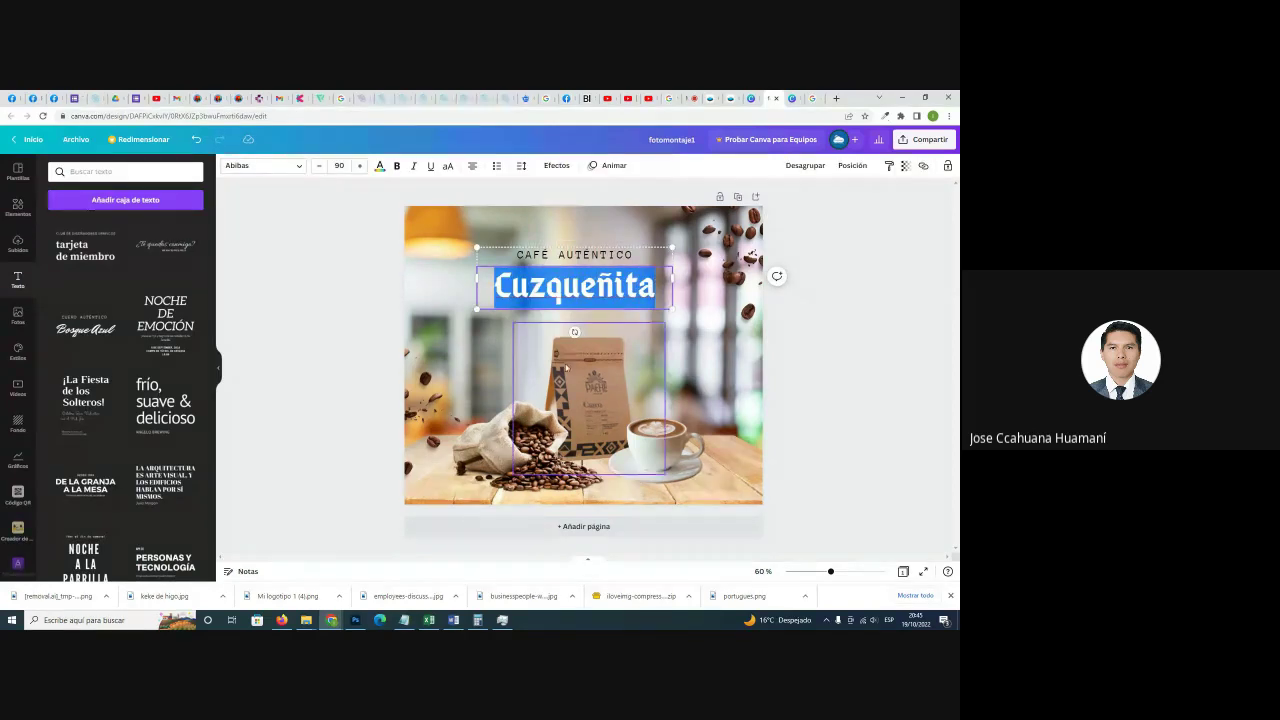
click(380, 166)
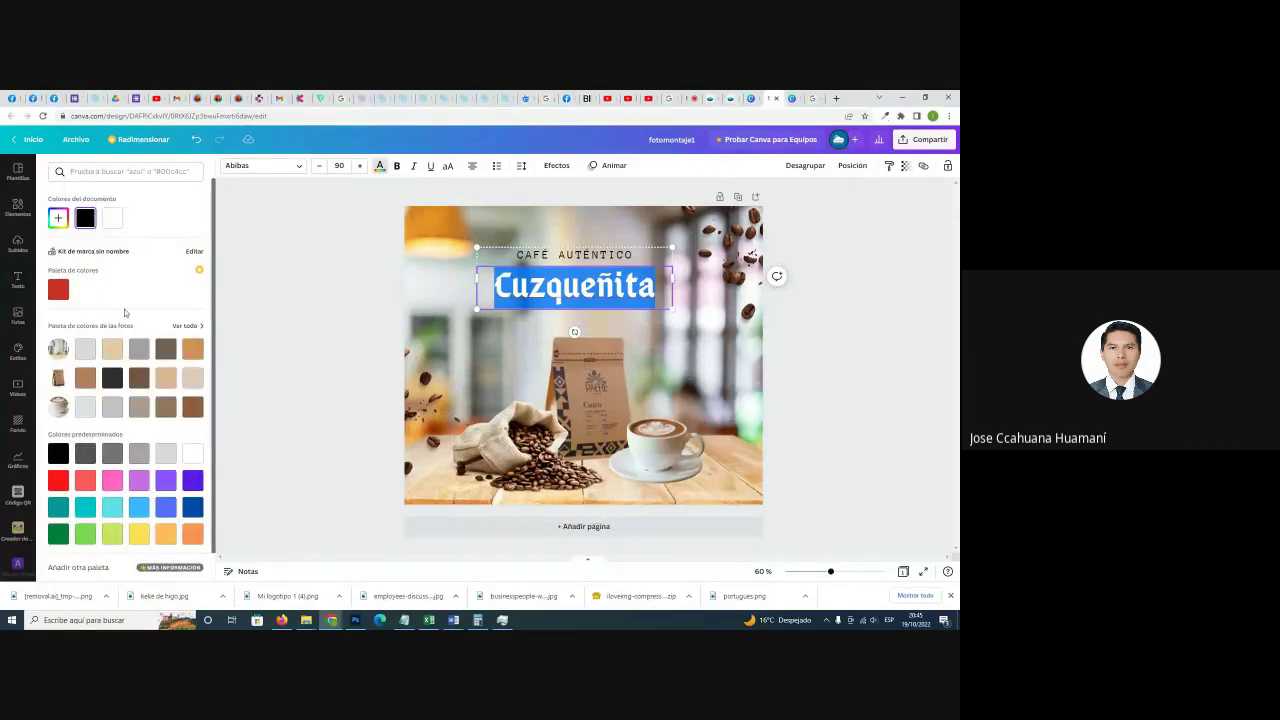
click(165, 348)
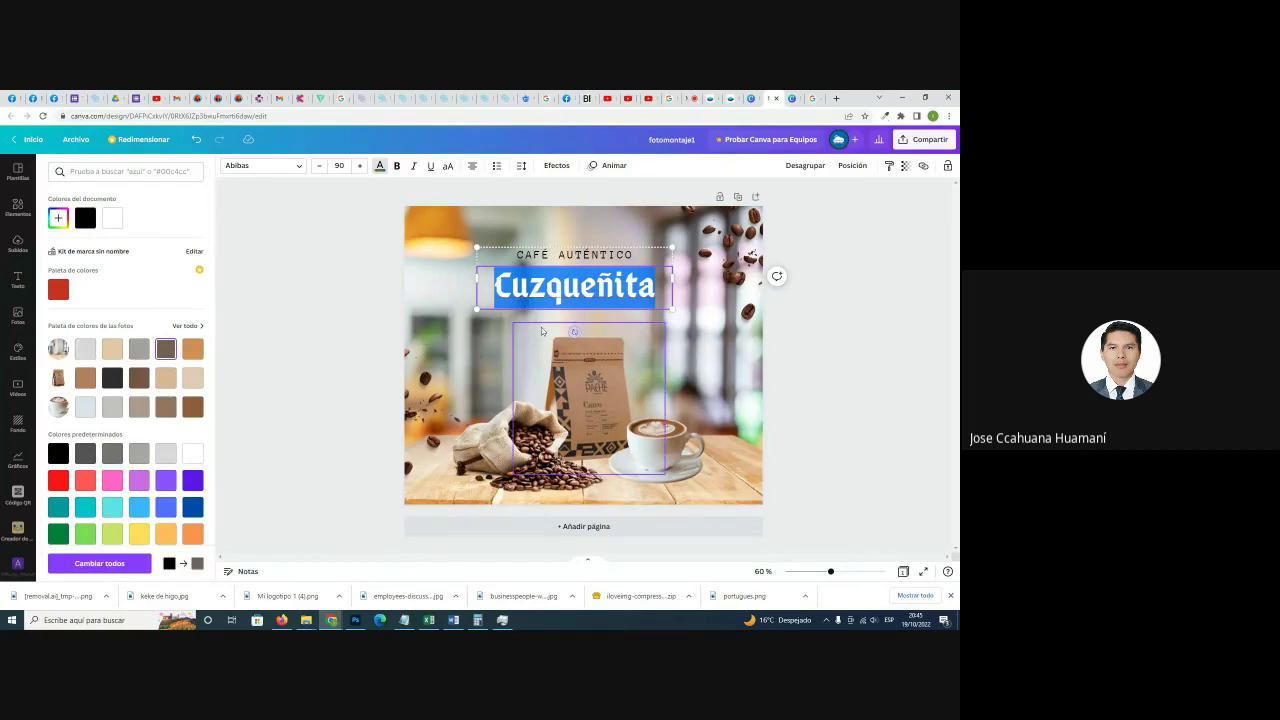
key(Escape)
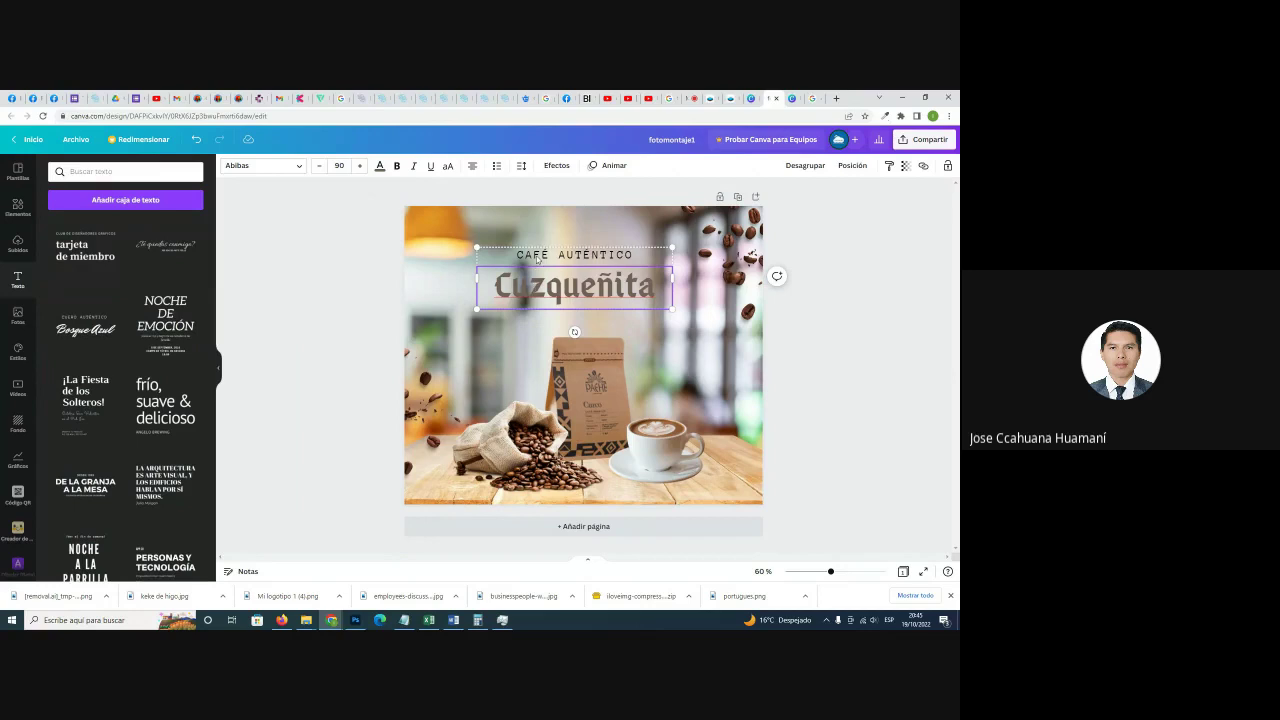
Set the "Cuzqueñita" text color to the near-black dark tone from the coffee bag photo's palette.
click(380, 167)
click(113, 380)
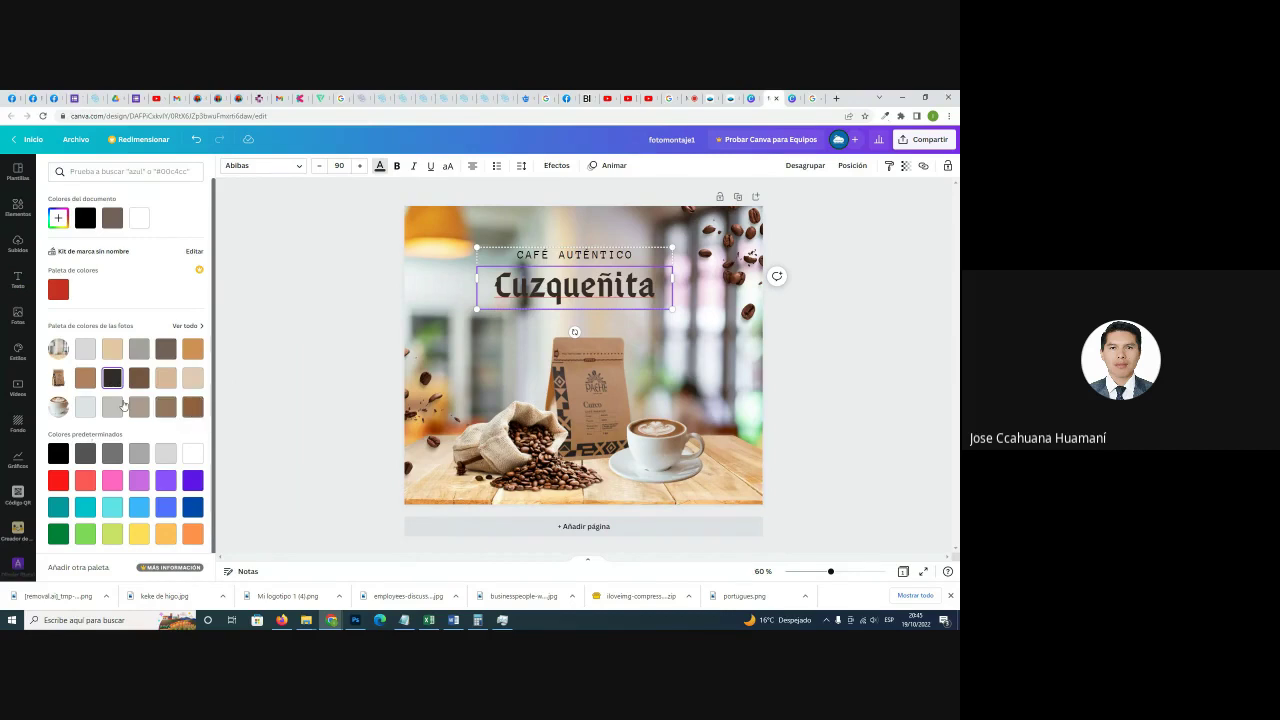
click(317, 328)
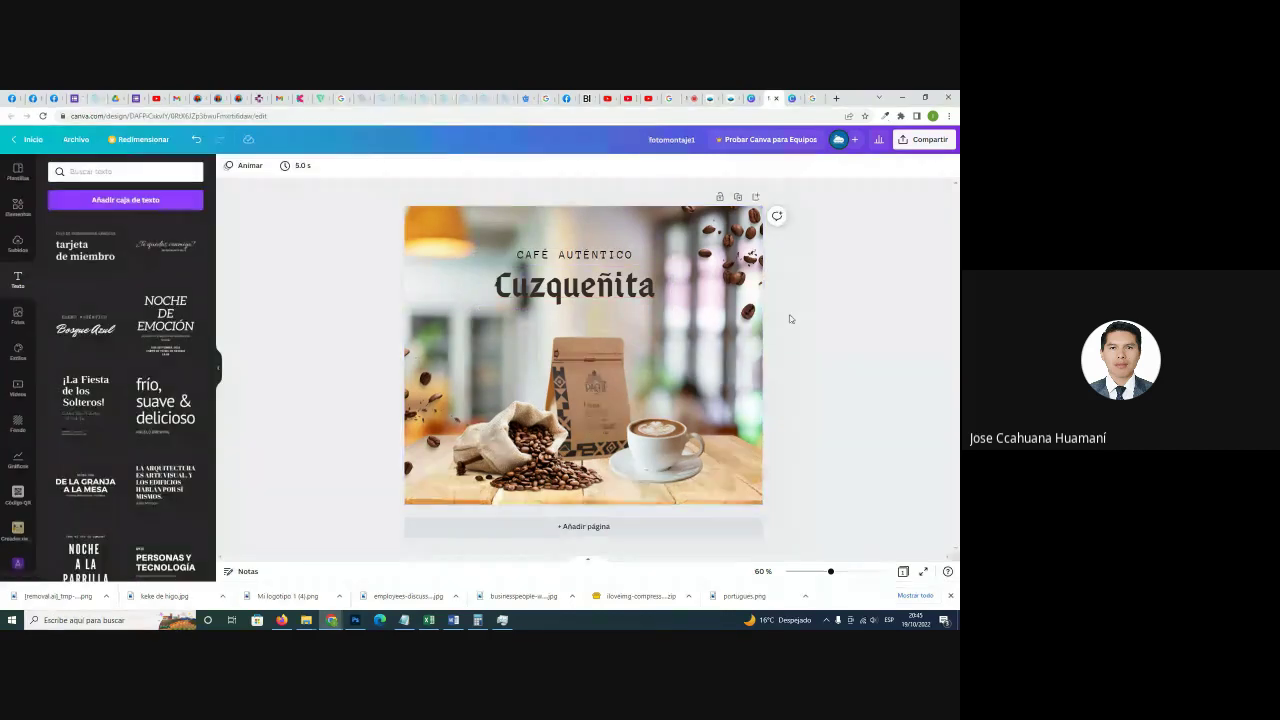
Try the Adam Script Heavy, Adam Script and Adam Script Light fonts on the "Cuzqueñita" line.
click(597, 297)
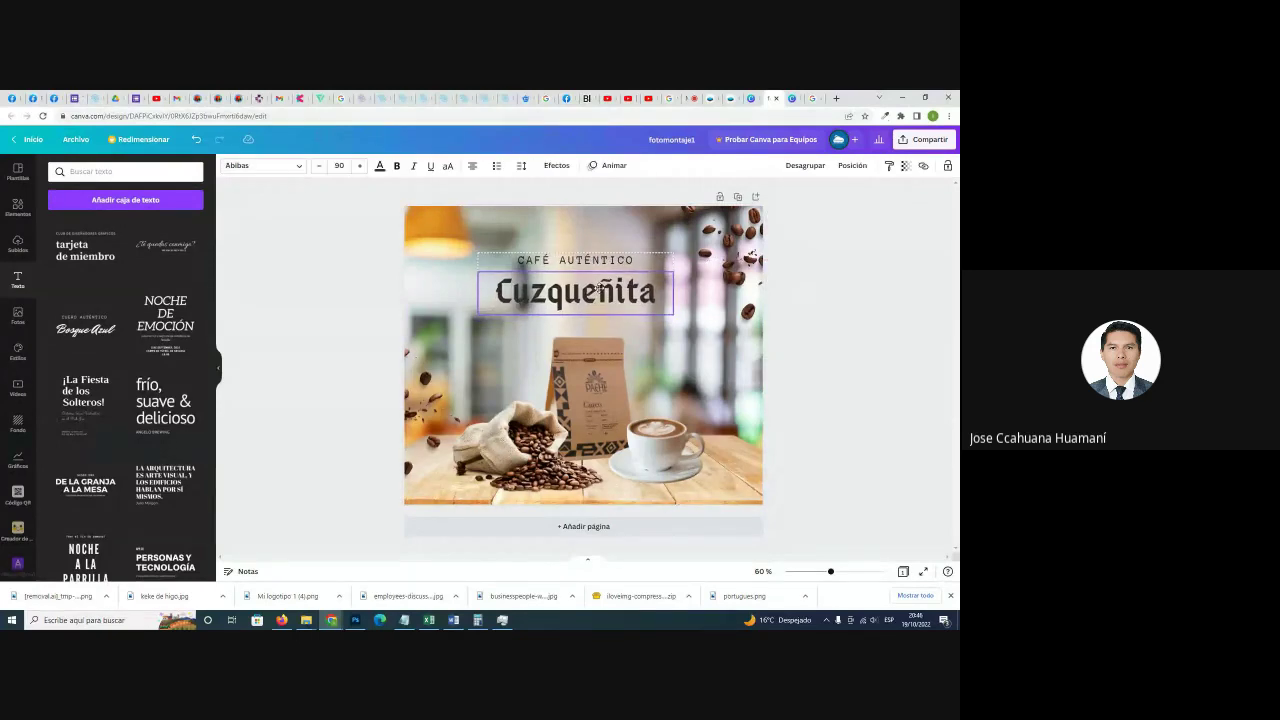
double_click(597, 290)
click(241, 167)
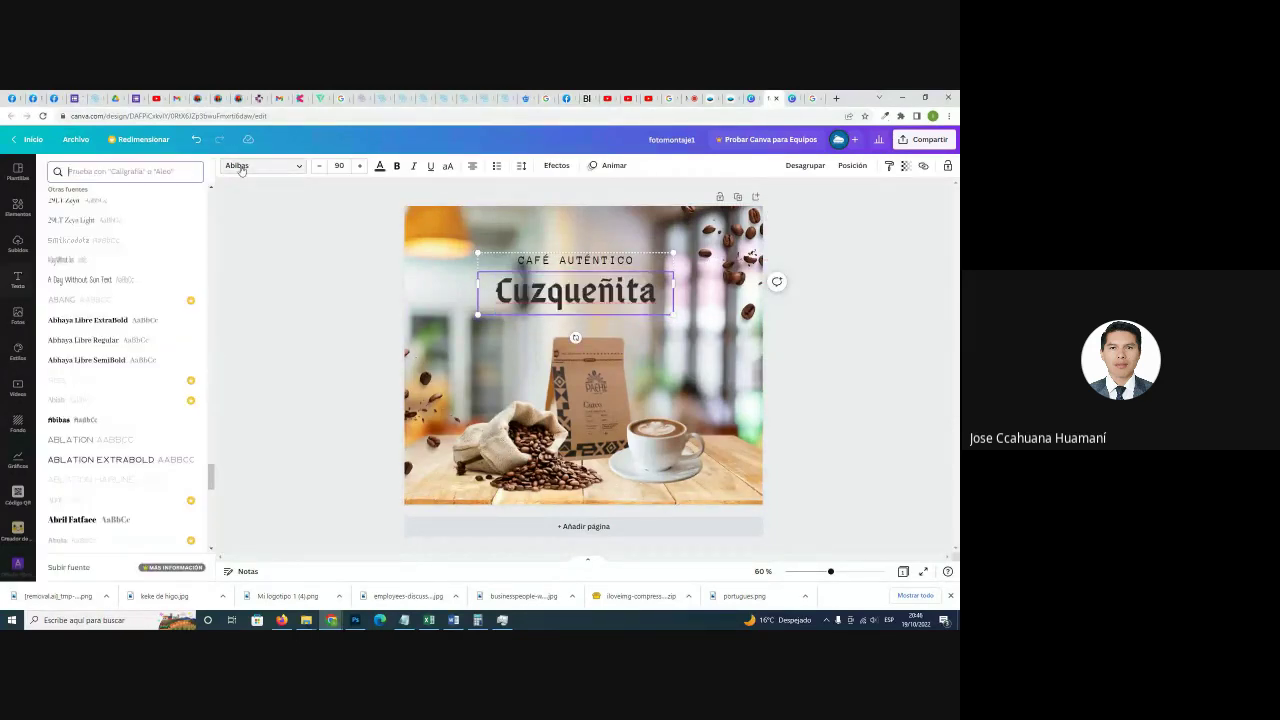
scroll(160, 335, down, 5)
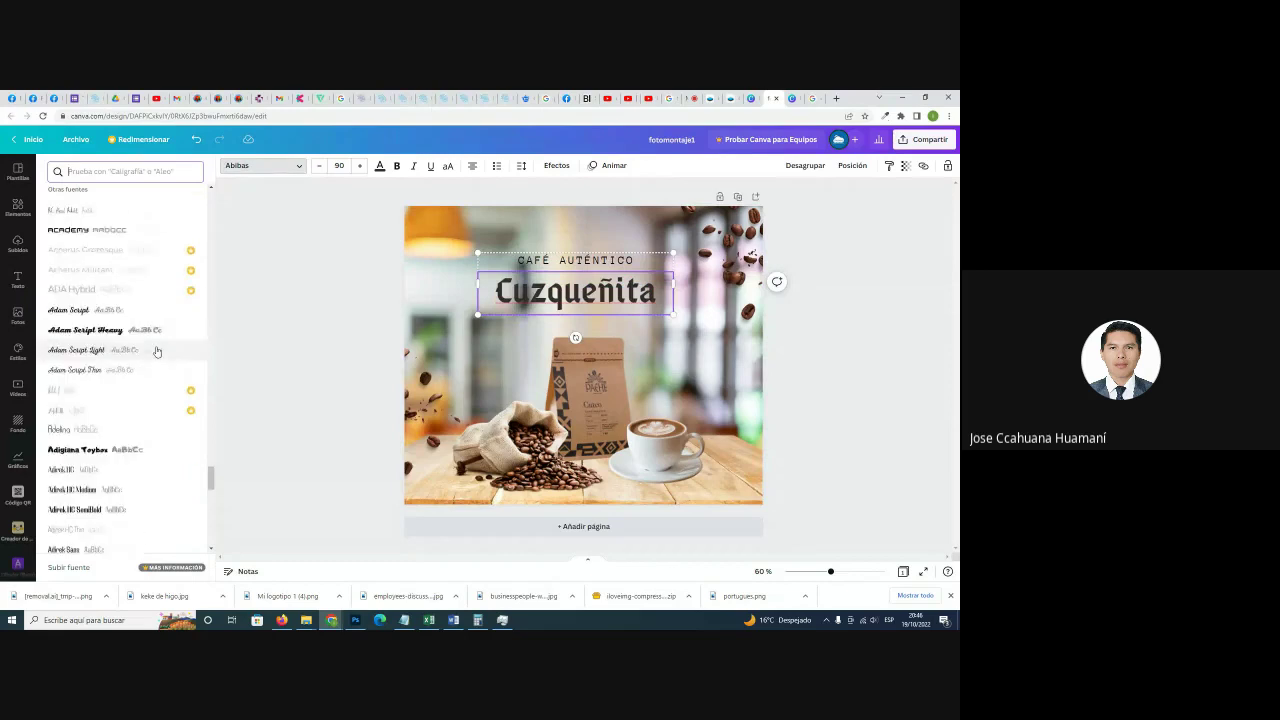
click(108, 332)
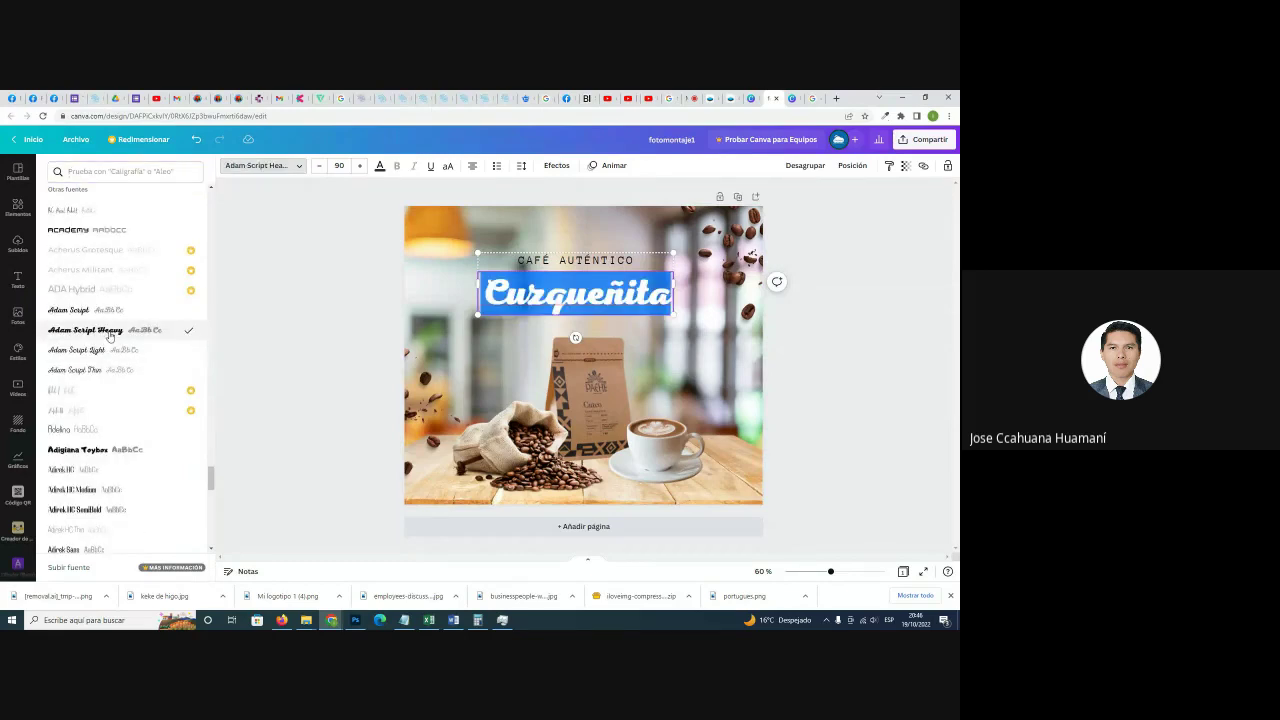
click(110, 311)
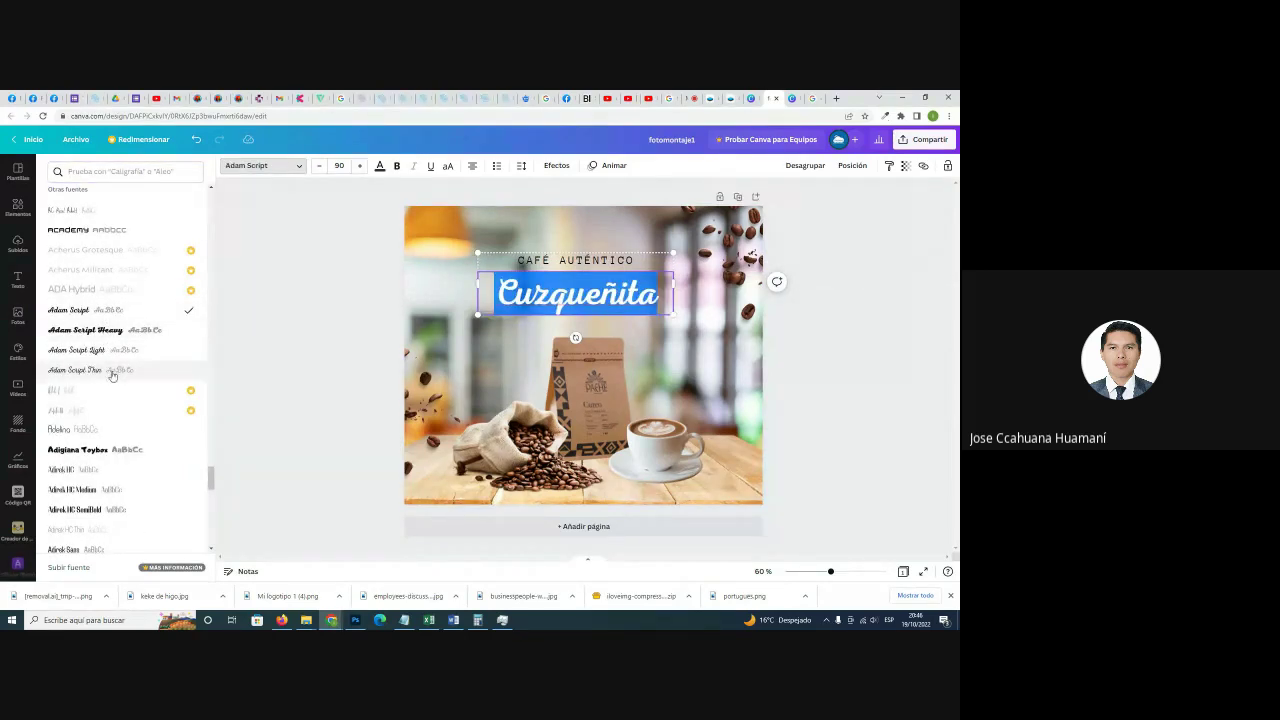
click(106, 352)
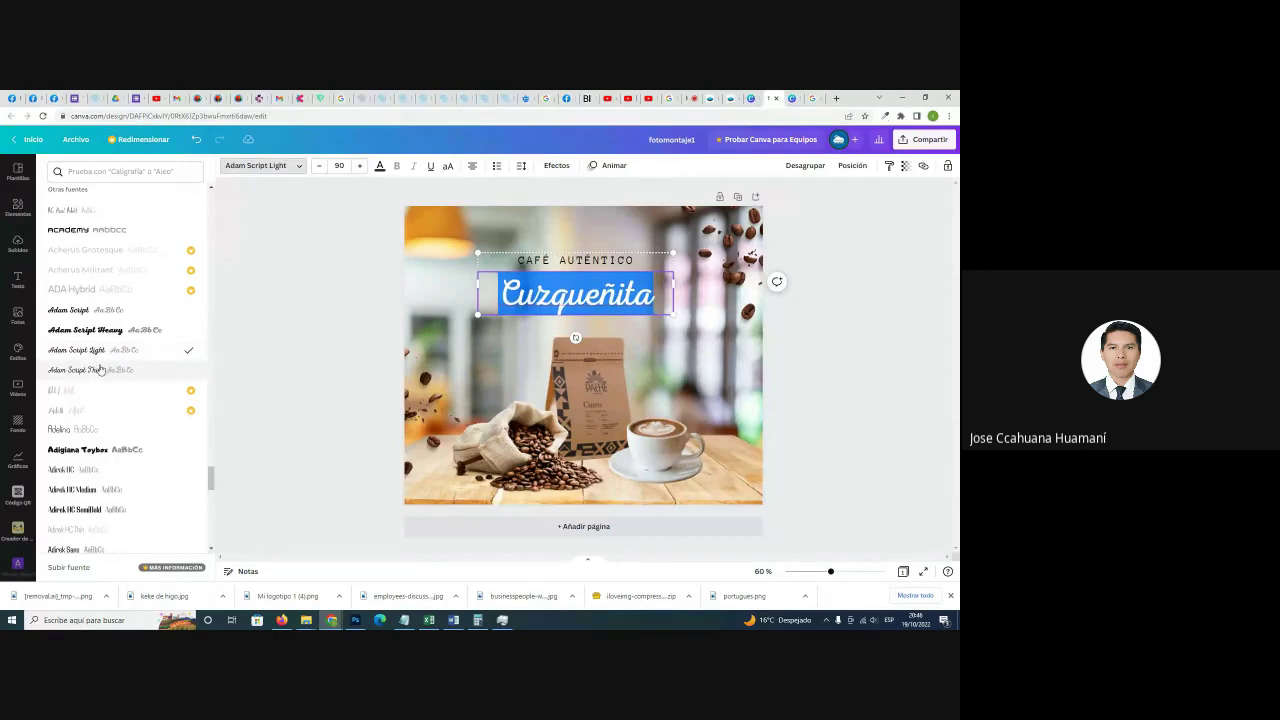
Set the font of the "Cuzqueñita" line to Adlery Pro and deselect the heading.
scroll(106, 408, down, 2)
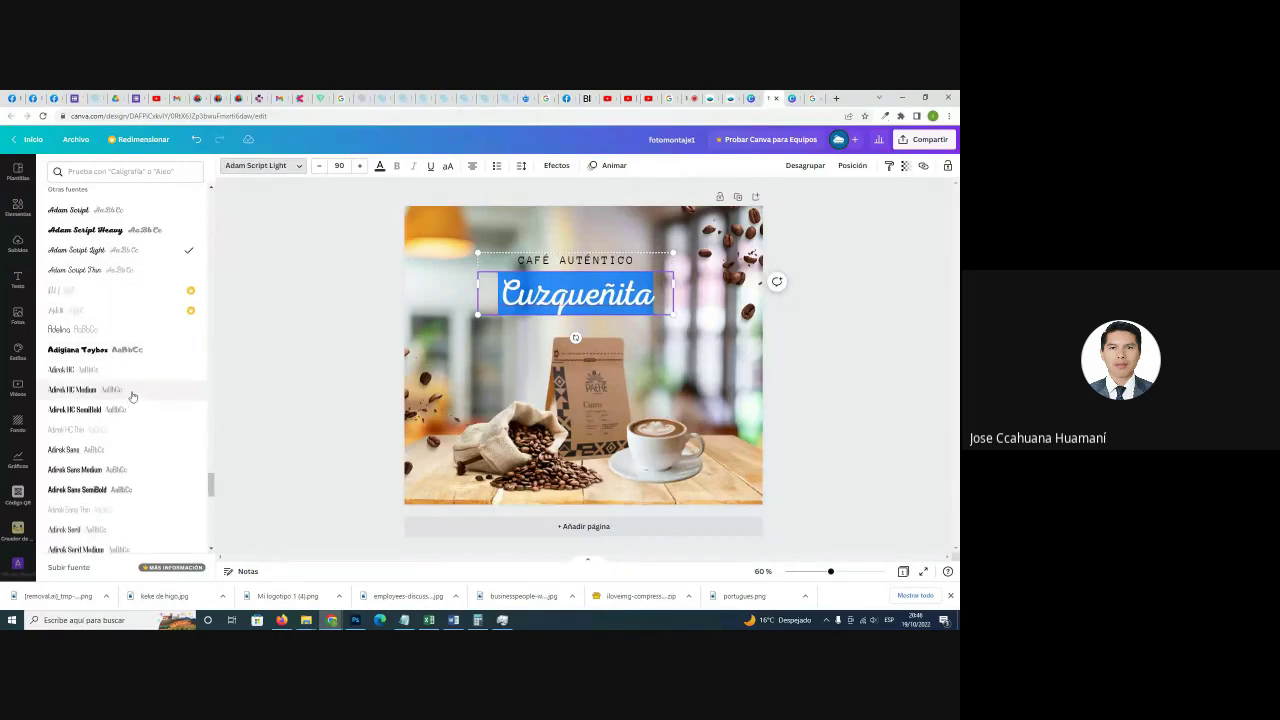
scroll(130, 398, down, 5)
scroll(132, 390, down, 1)
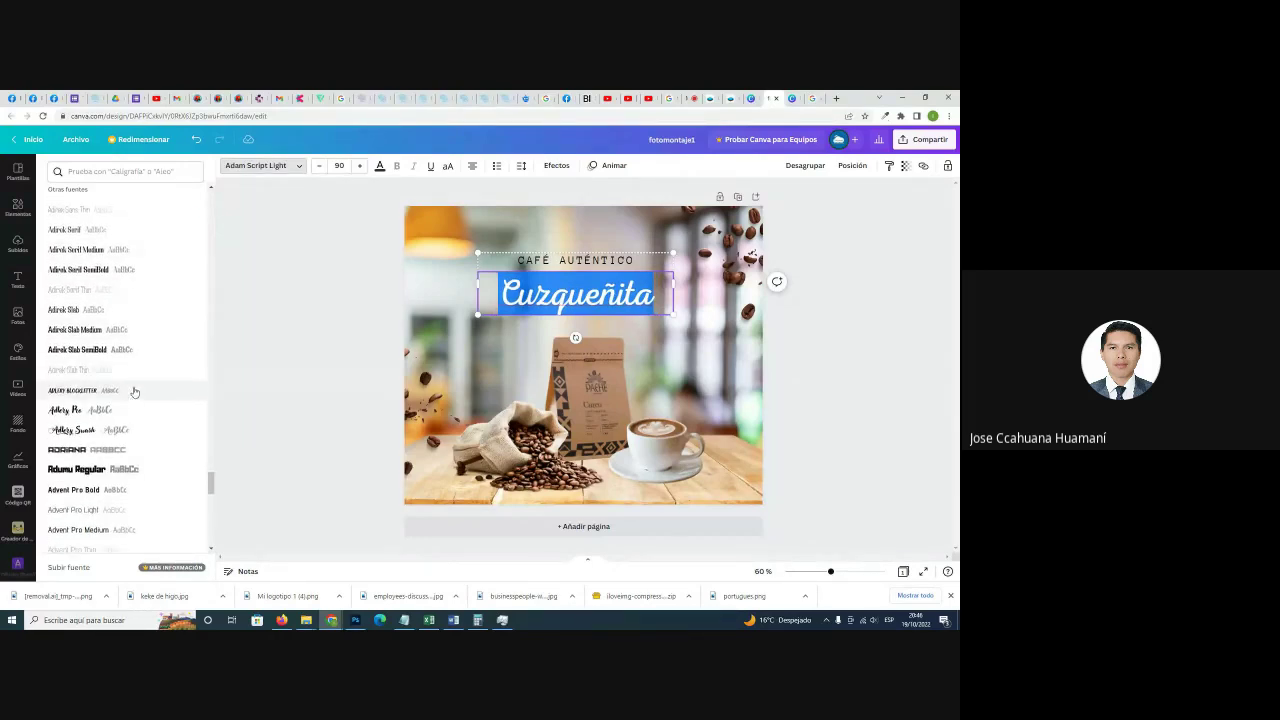
click(100, 410)
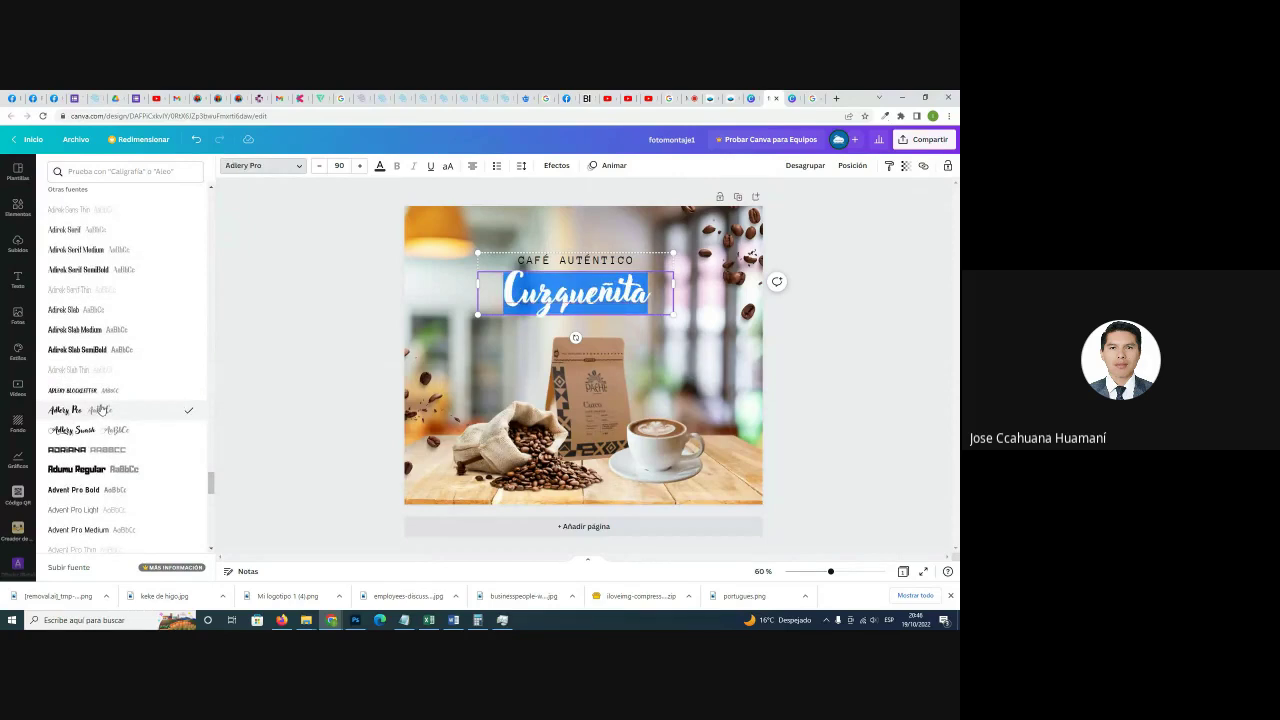
scroll(106, 400, down, 4)
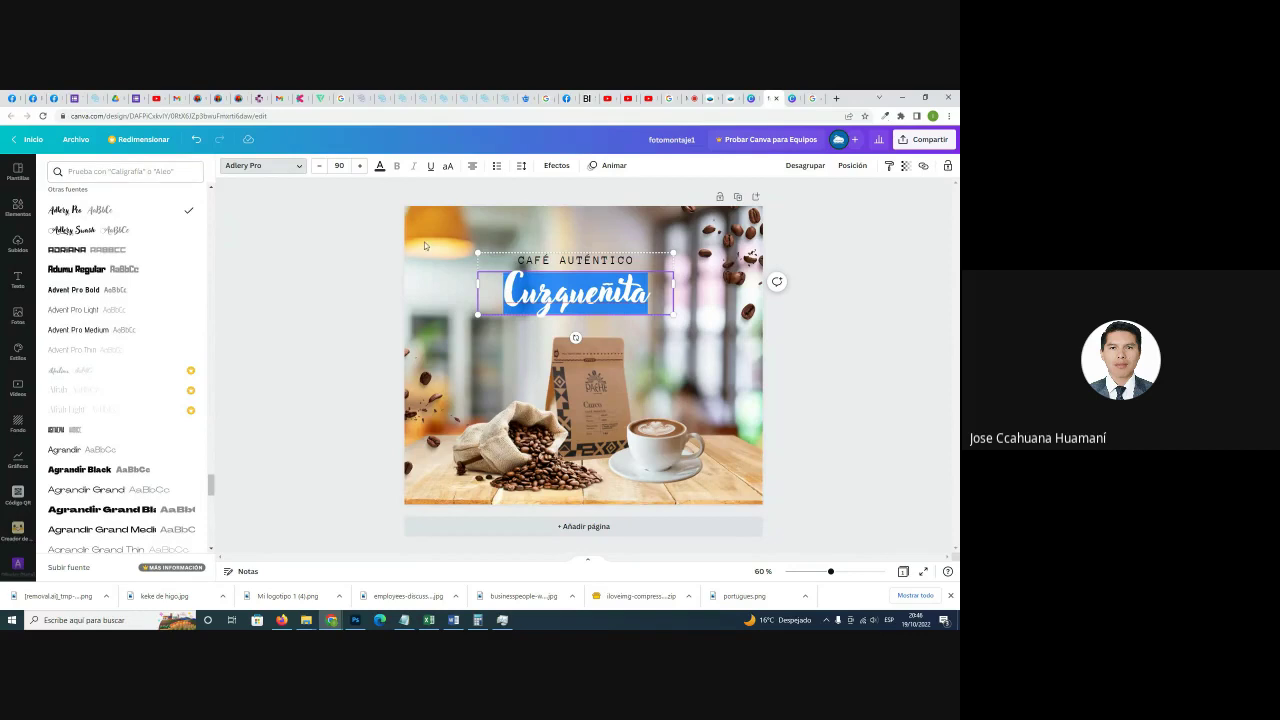
key(Escape)
key(Escape)
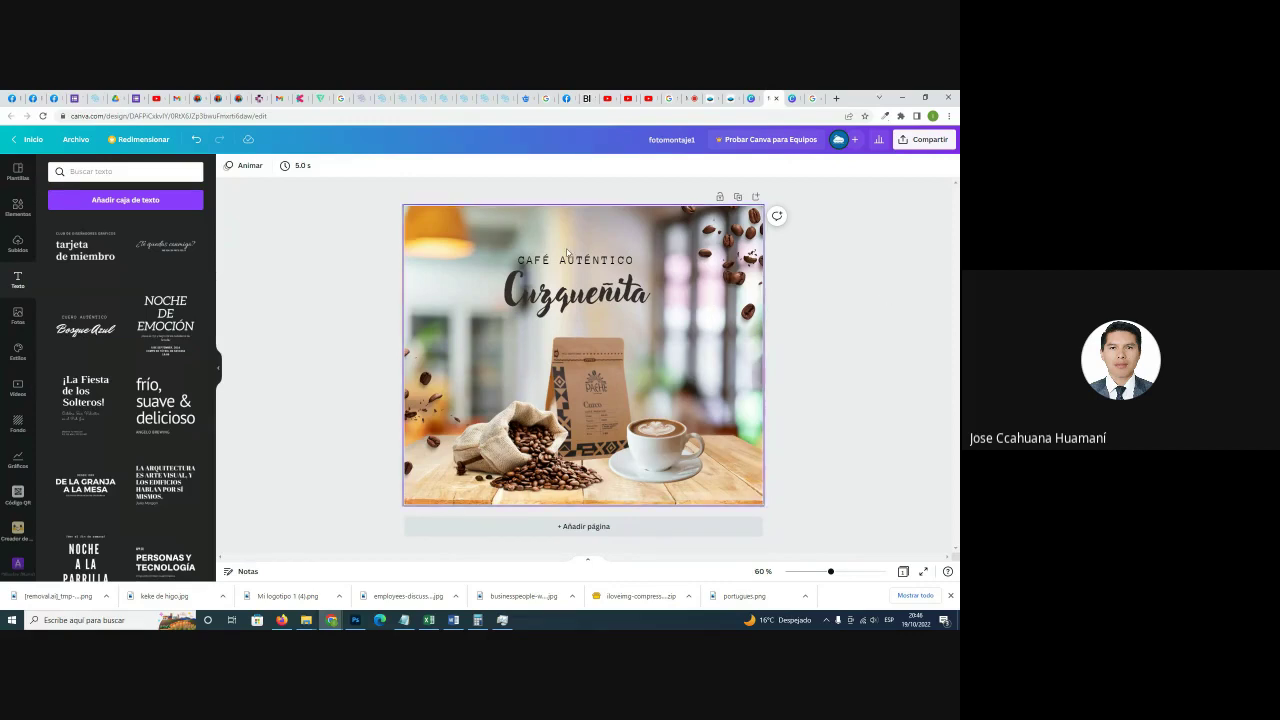
drag(677, 345, 849, 180)
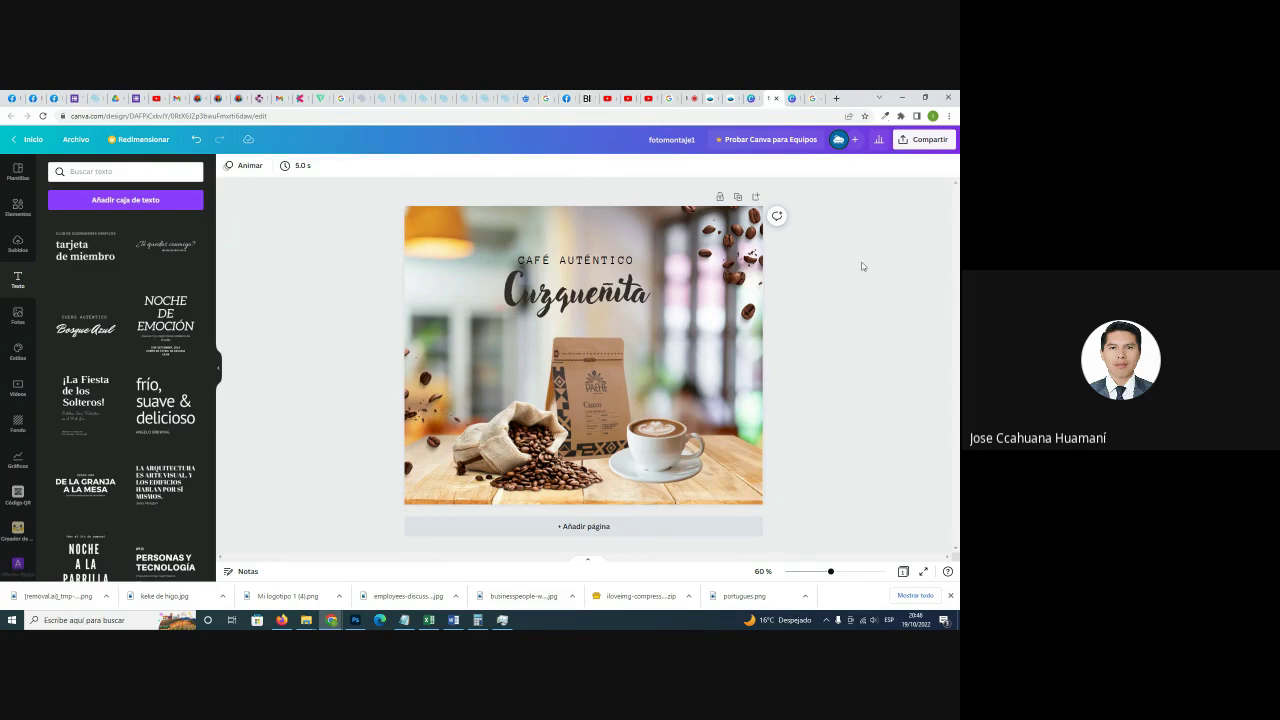
Search the elements library for "sombra circular" to find a shadow for the coffee cup.
click(666, 452)
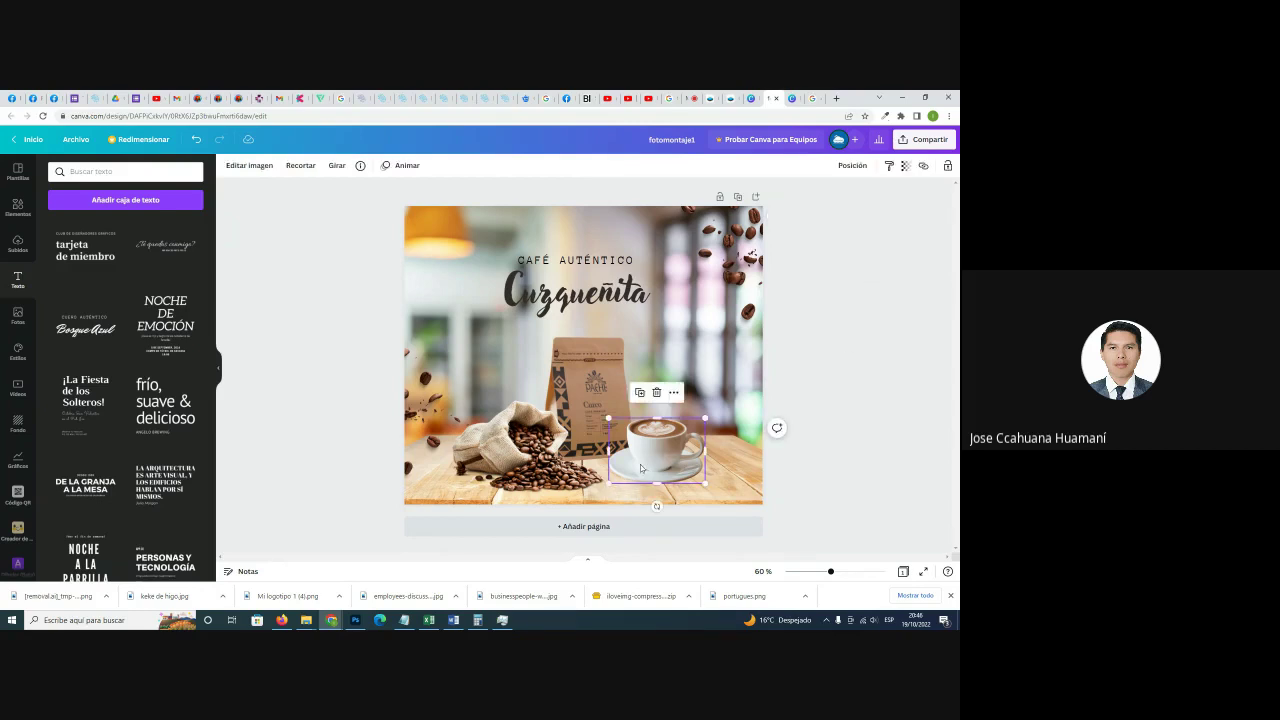
click(729, 456)
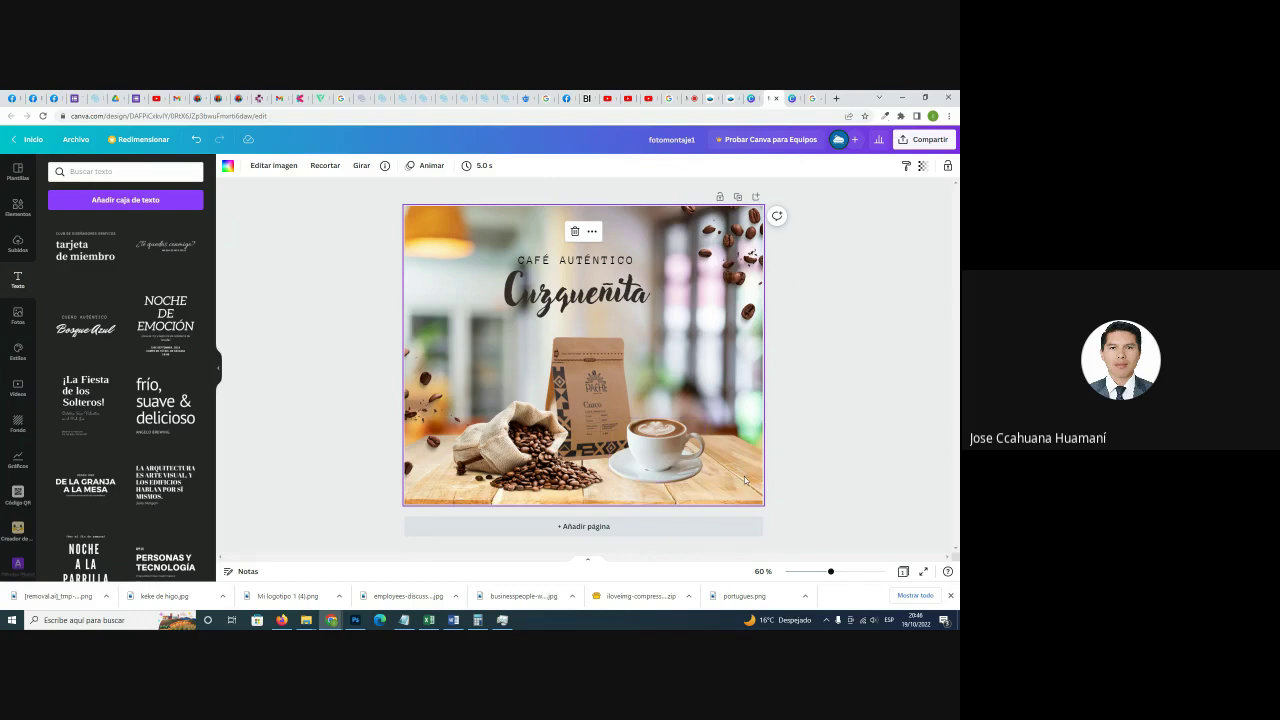
click(18, 213)
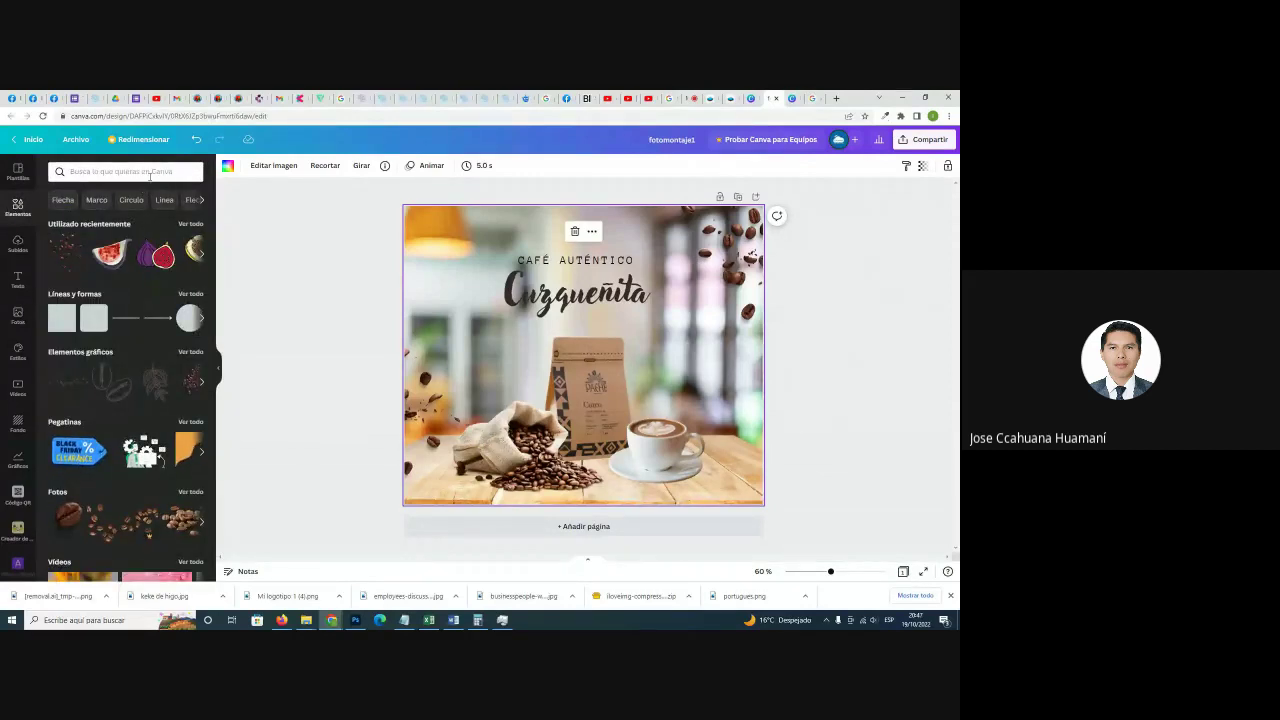
click(125, 172)
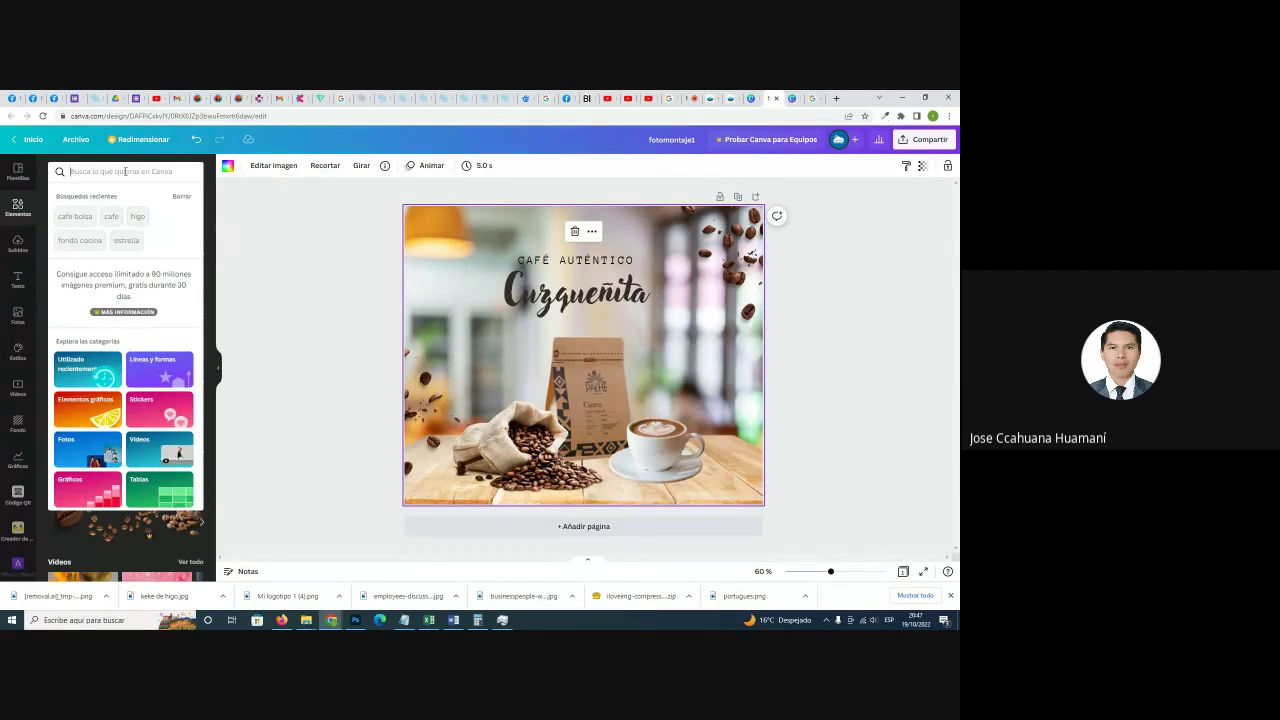
text(sombr)
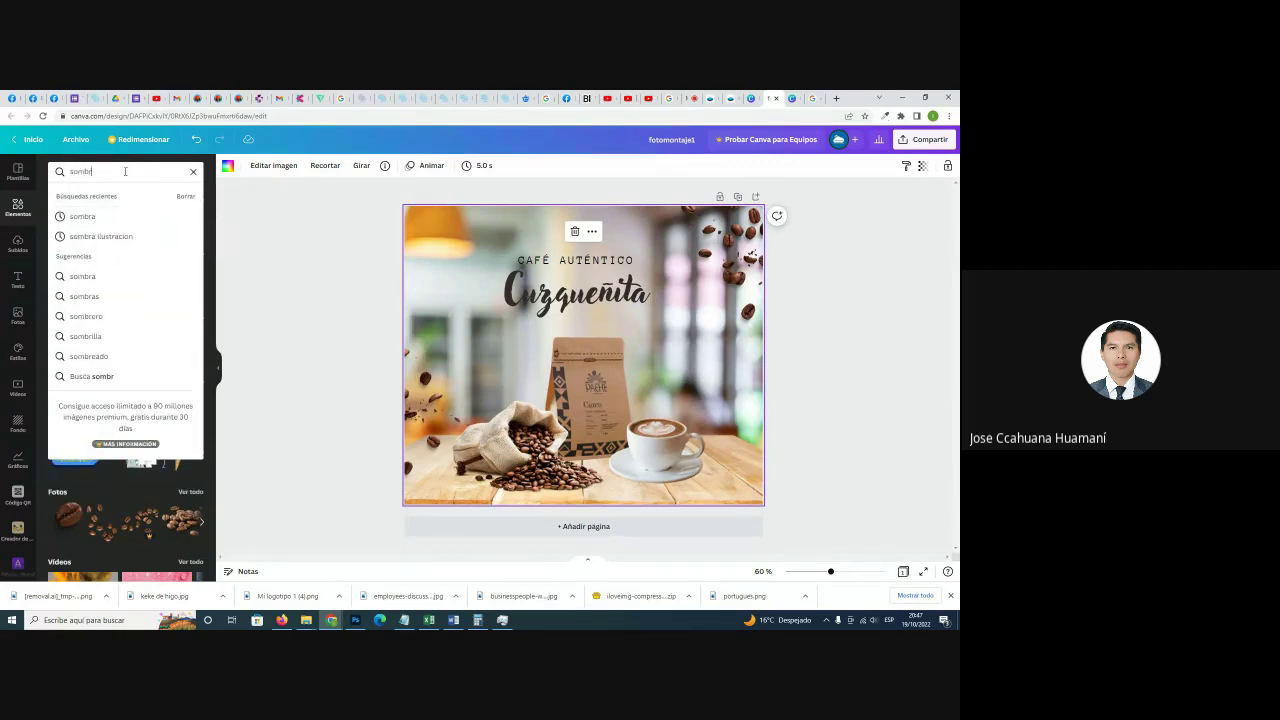
text(a cir)
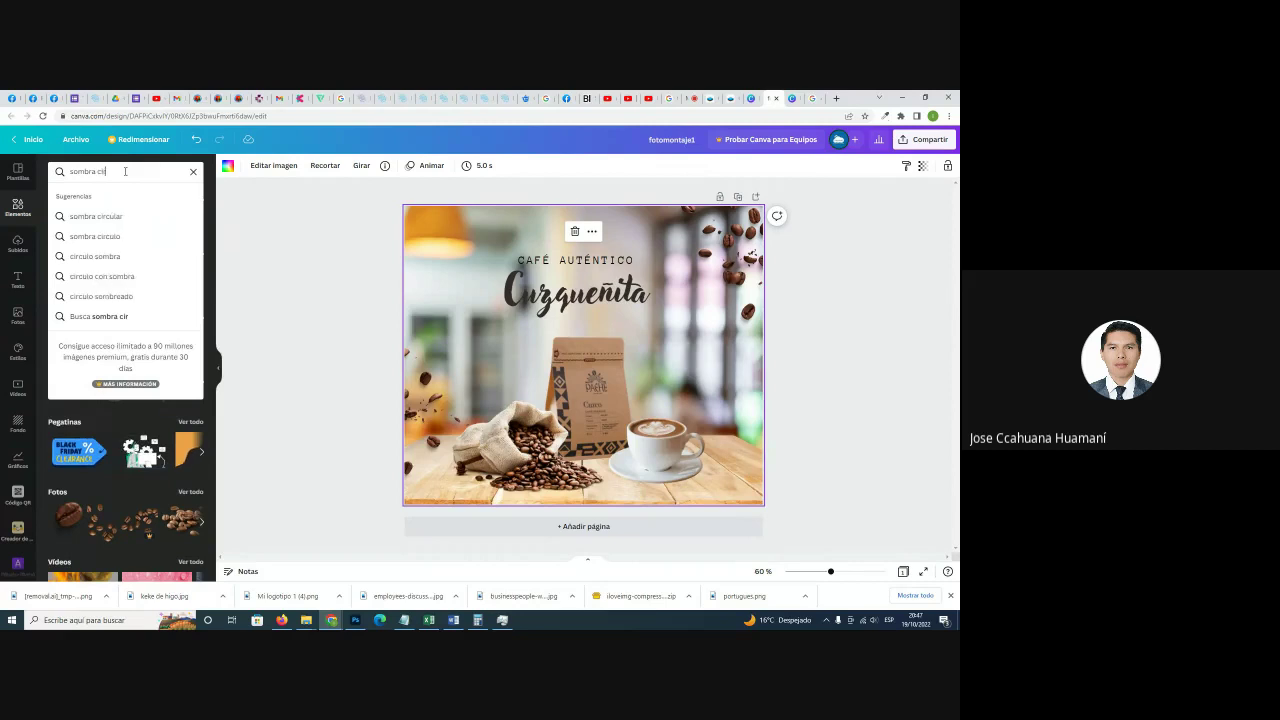
text(cular)
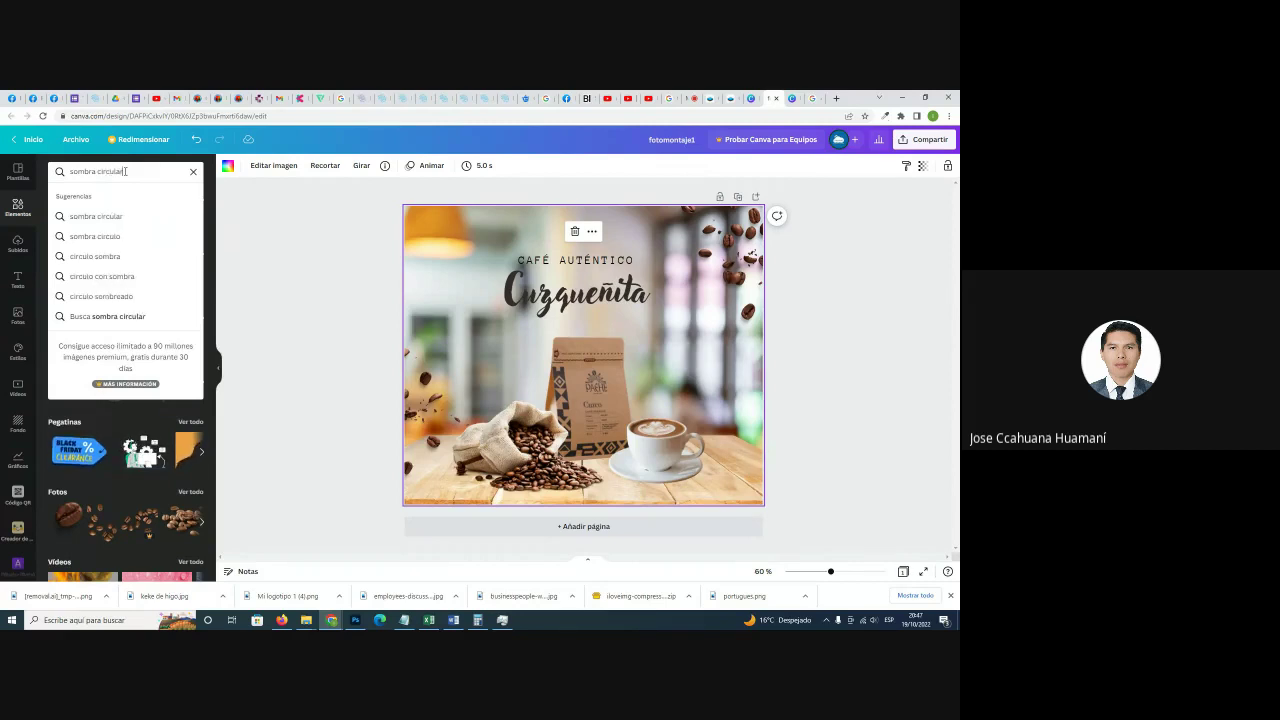
key(Return)
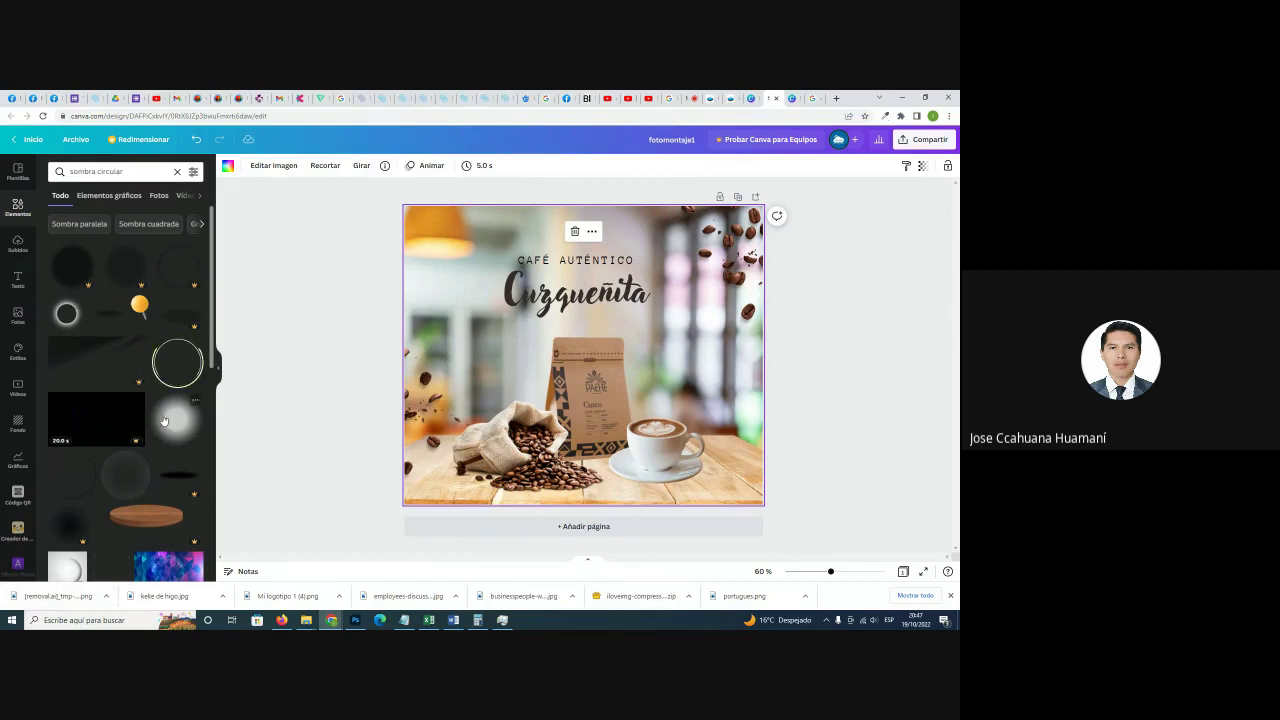
Add the thin oval shadow to the design and shrink it to fit over the coffee cup's saucer.
click(107, 316)
drag(556, 384, 622, 469)
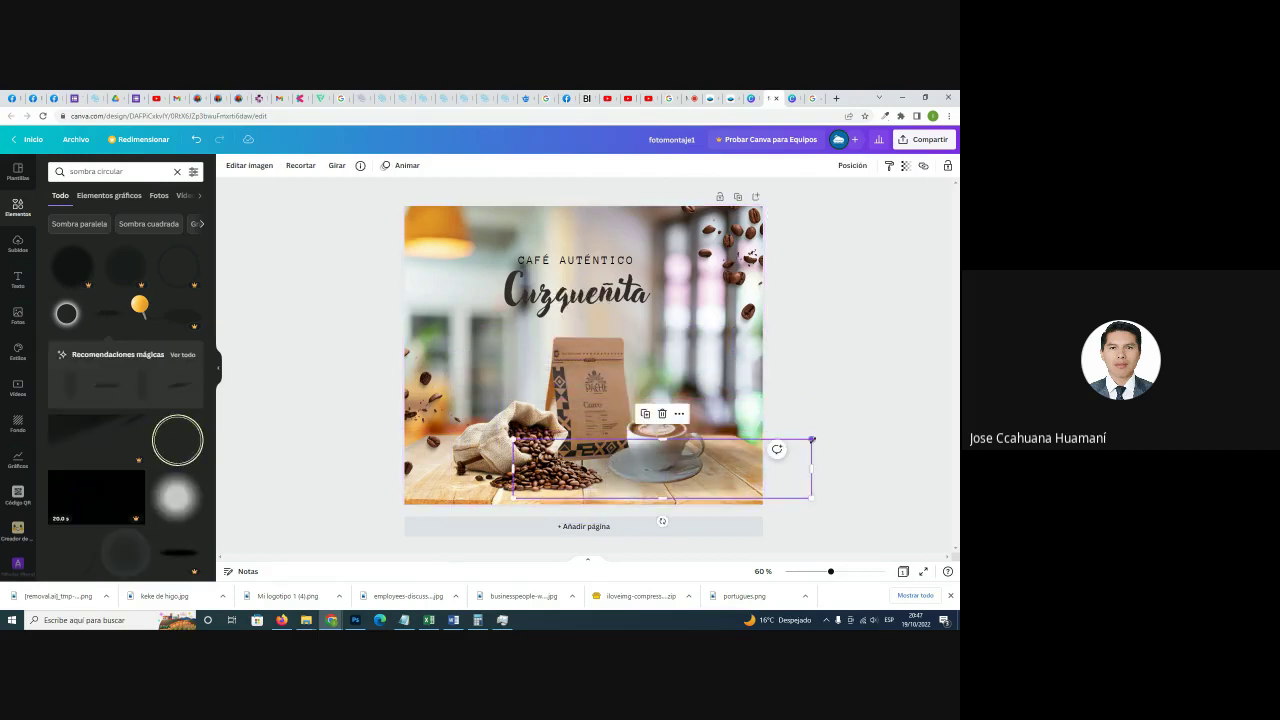
drag(812, 438, 665, 459)
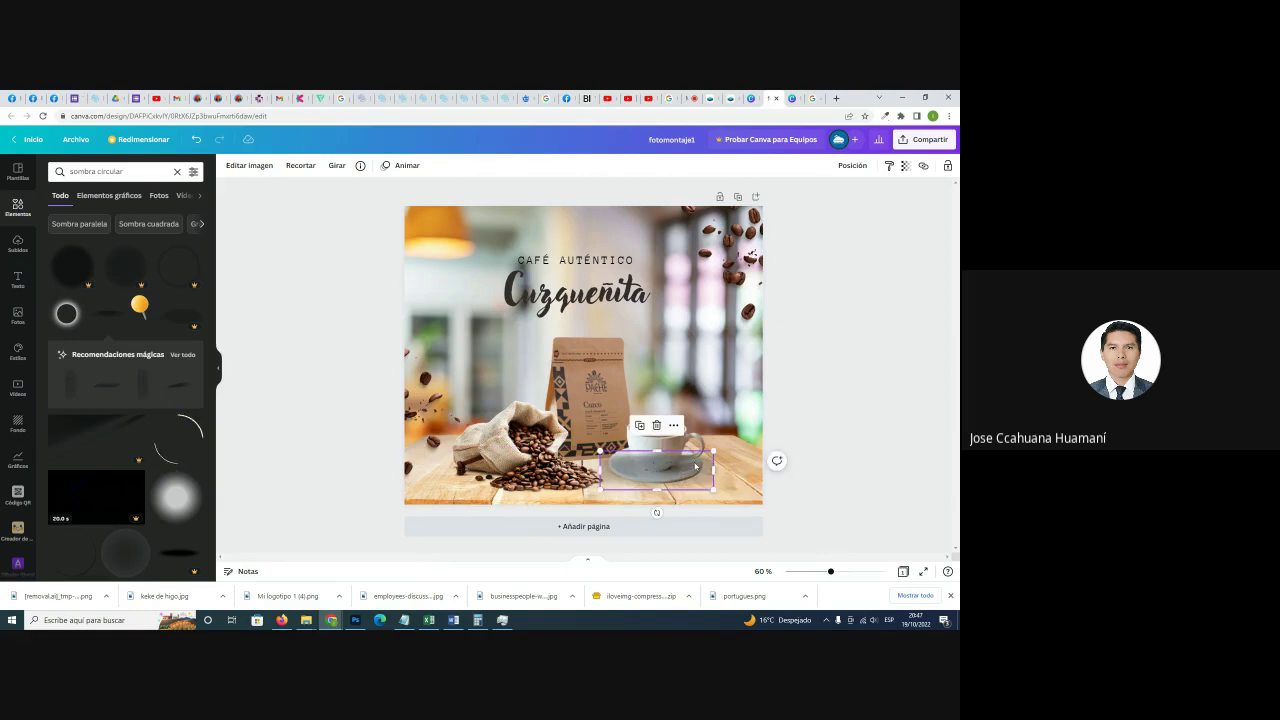
Send the oval shadow backward until it lies behind the coffee cup.
click(852, 165)
click(800, 199)
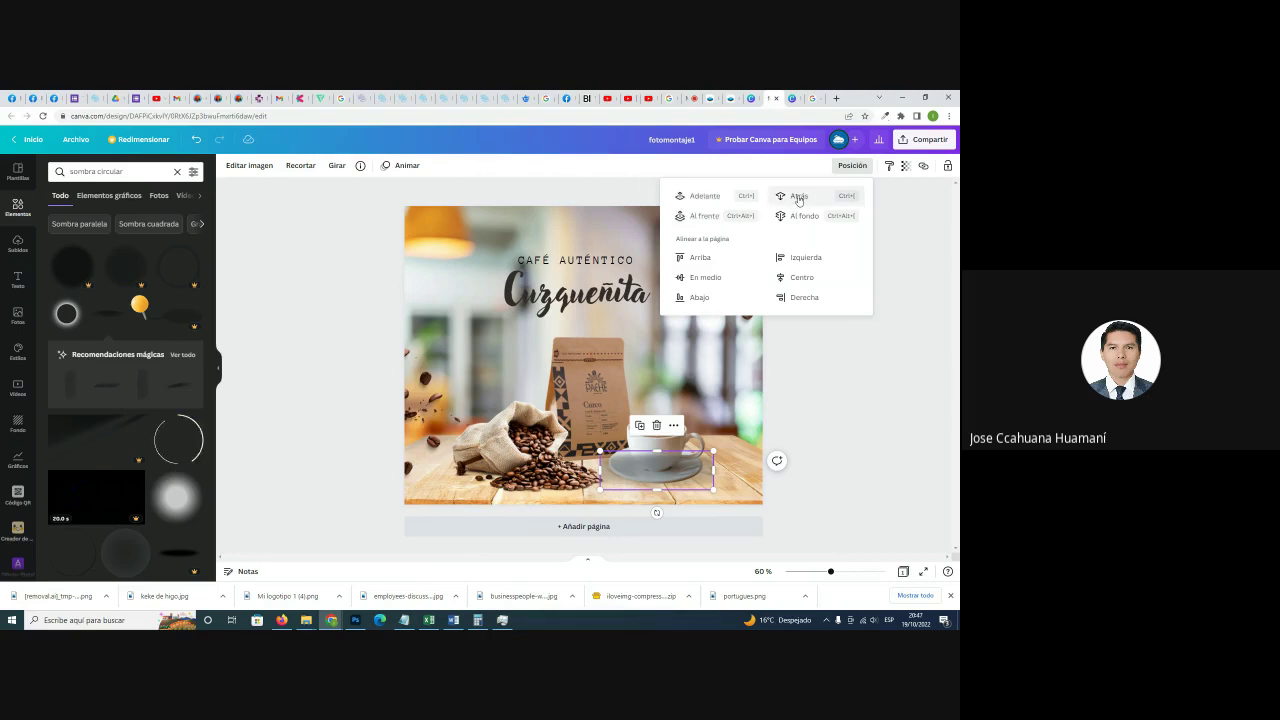
click(799, 199)
click(797, 222)
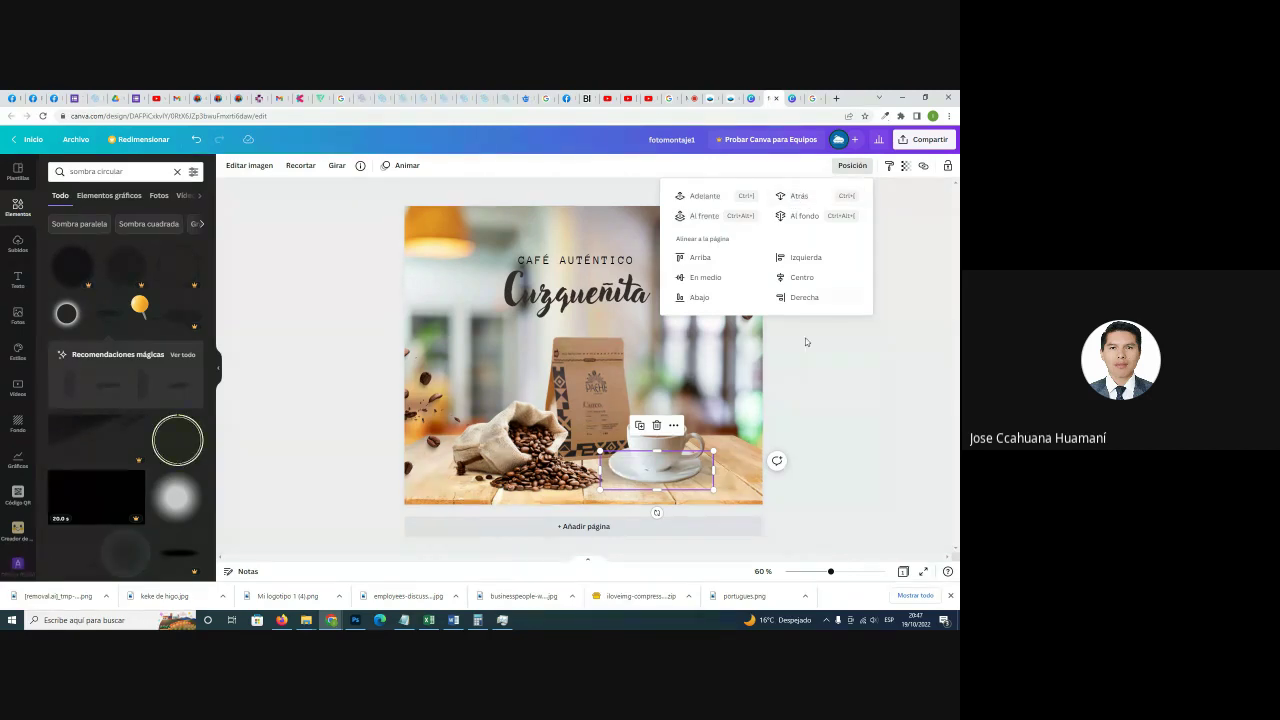
click(823, 386)
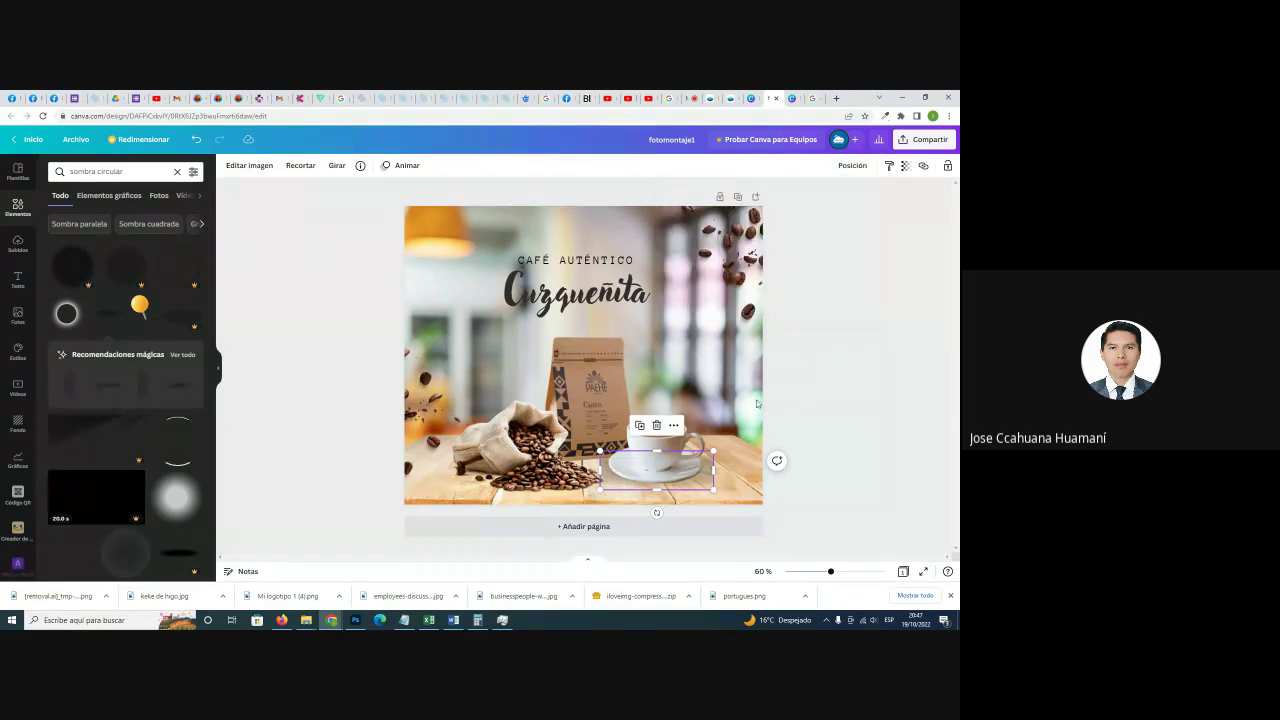
Try to flatten the oval shadow and fit it beneath the lower edge of the cup's saucer.
click(703, 480)
click(713, 476)
click(713, 476)
drag(659, 449, 697, 476)
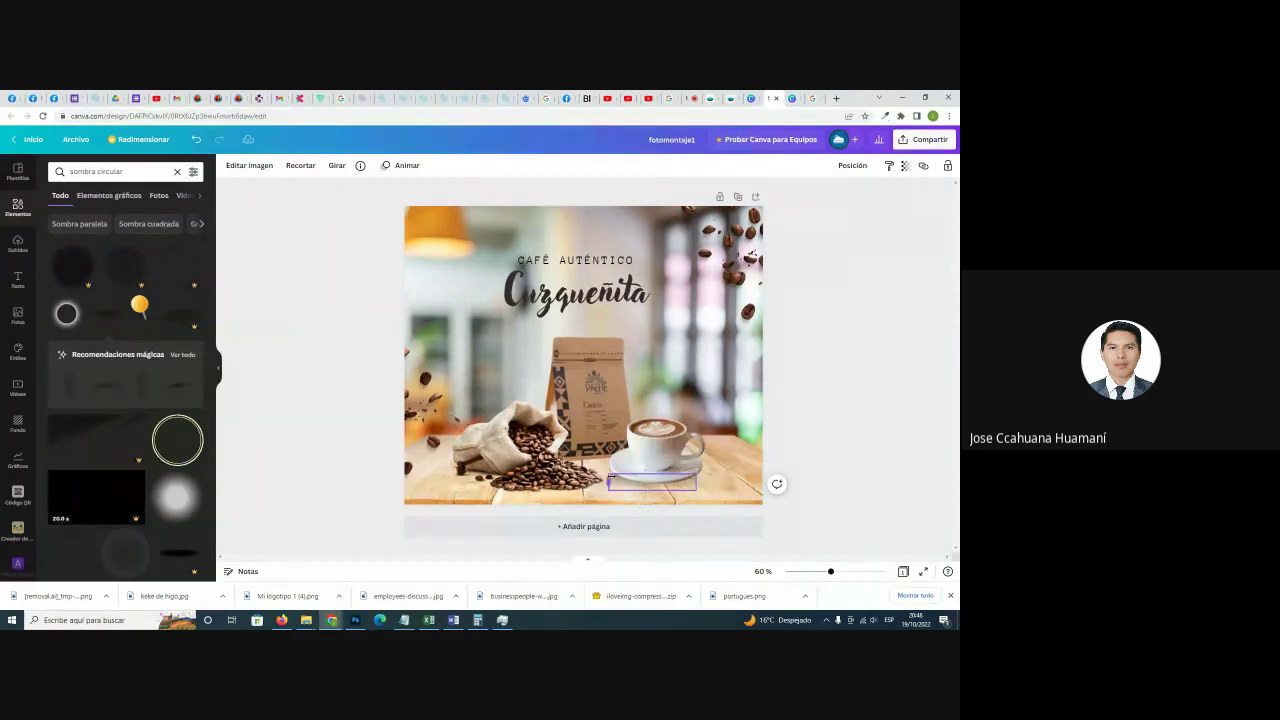
click(736, 464)
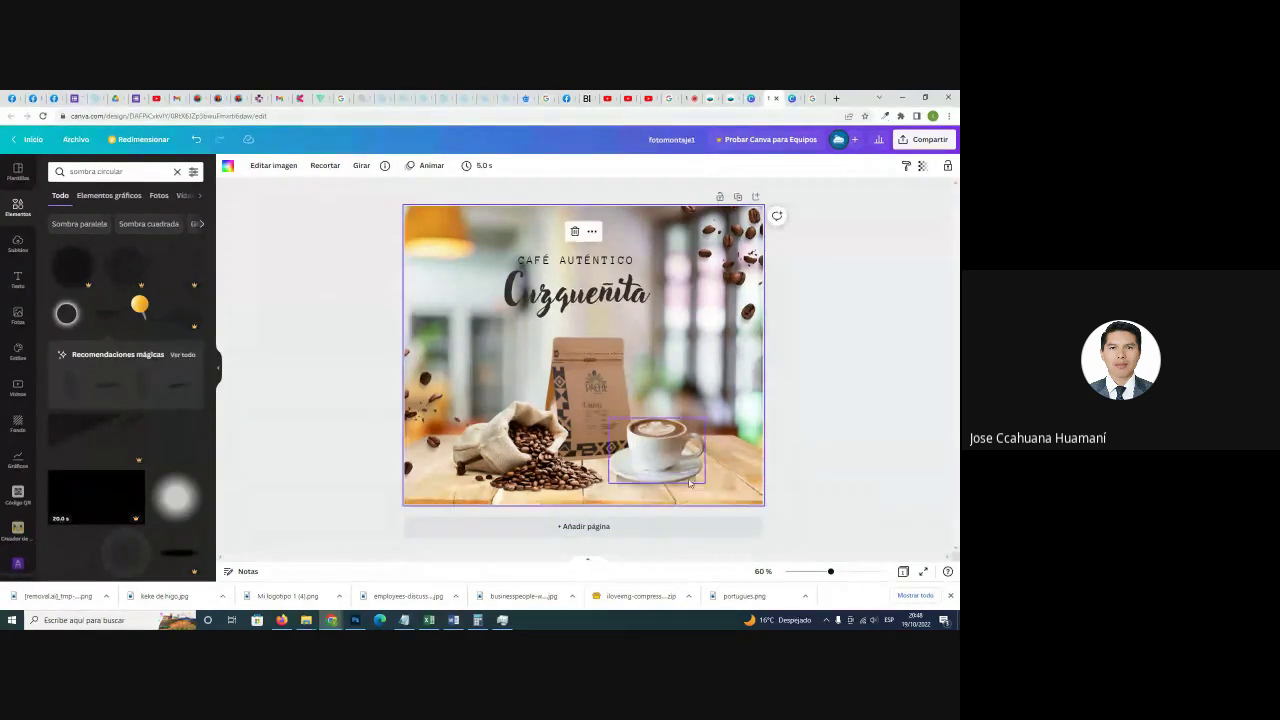
click(673, 487)
drag(700, 436, 707, 467)
click(700, 462)
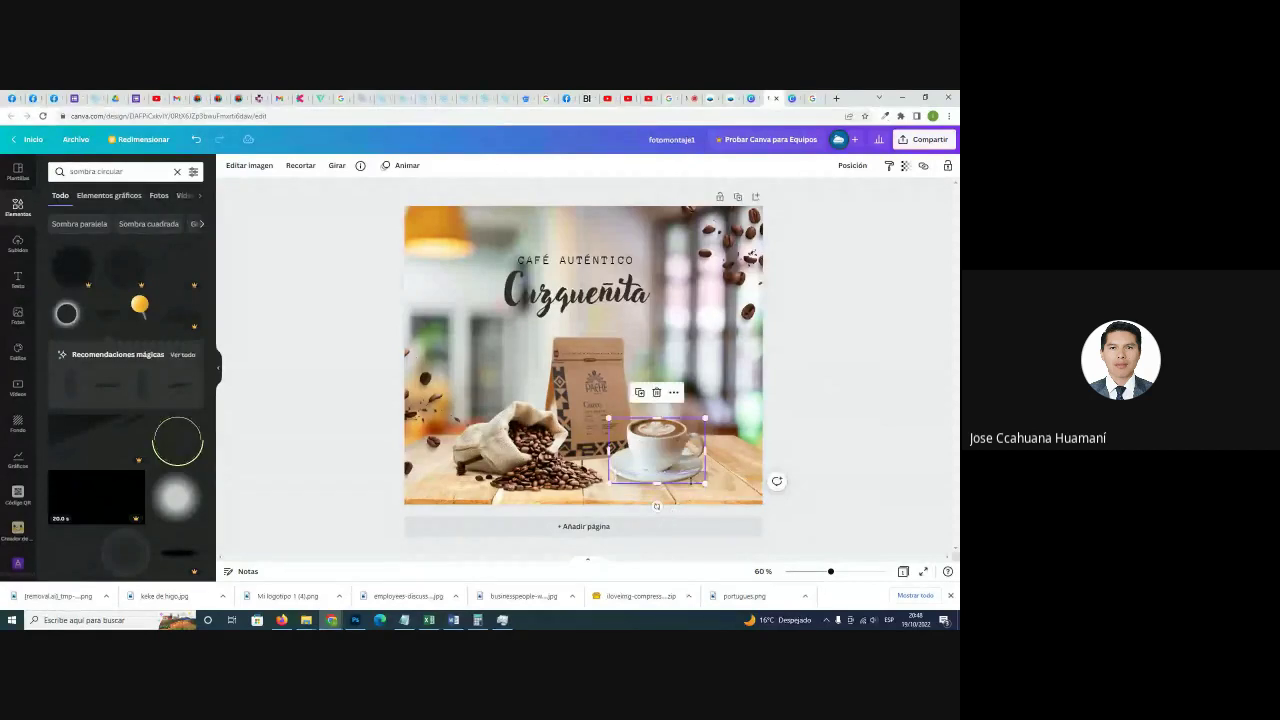
click(719, 485)
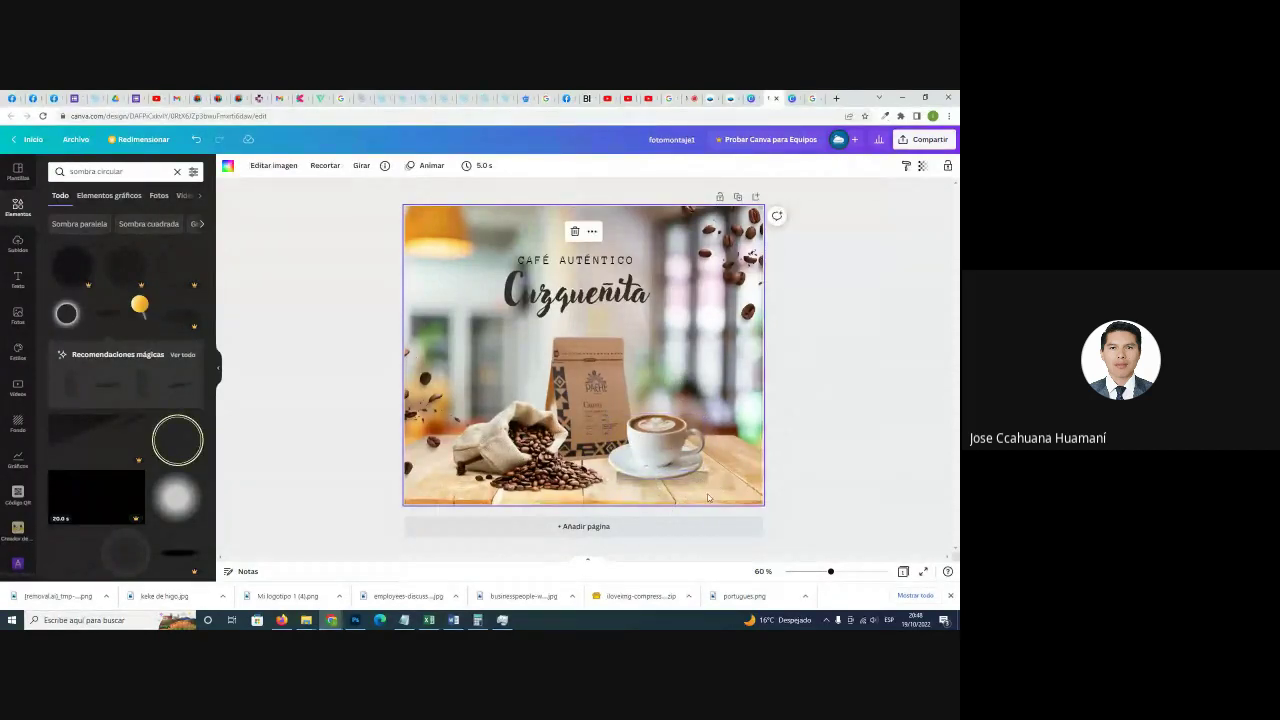
Undo the oval shadow's resizing and layering, and remove the shadow from the design.
key(ctrl+z)
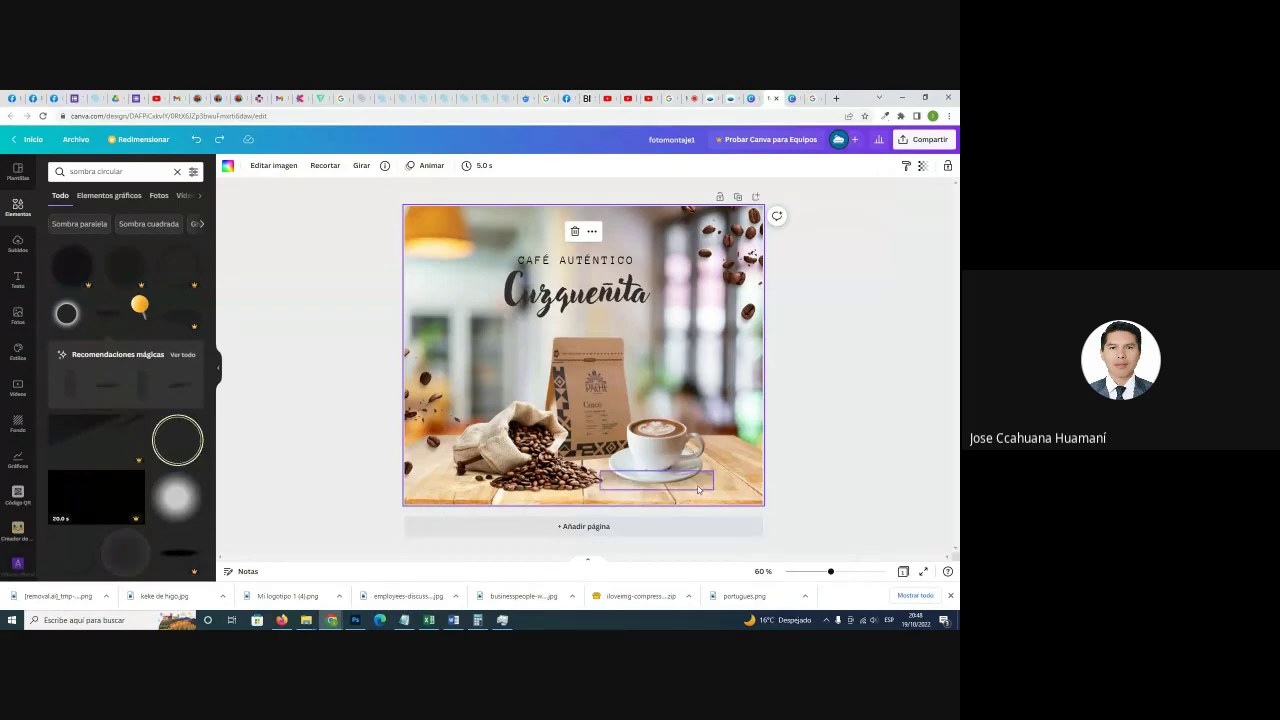
key(ctrl+y)
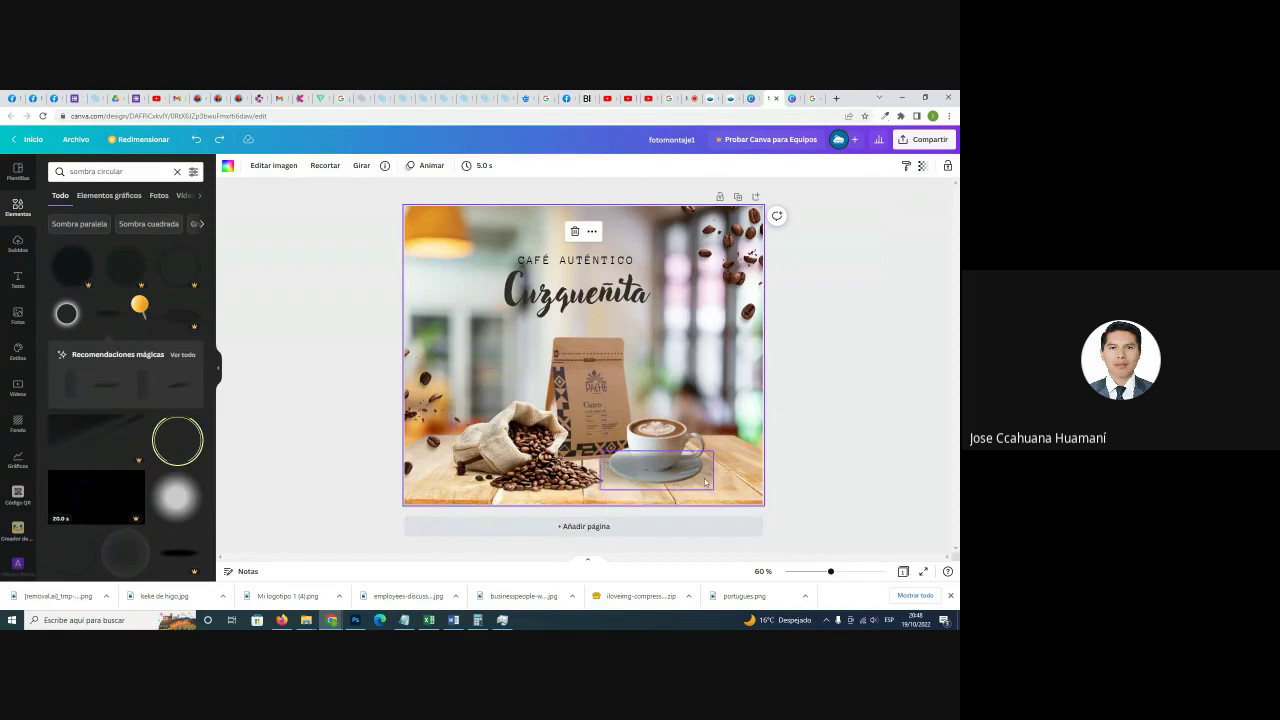
mouse_move(698, 474)
mouse_down()
mouse_move(704, 489)
mouse_move(713, 482)
mouse_up()
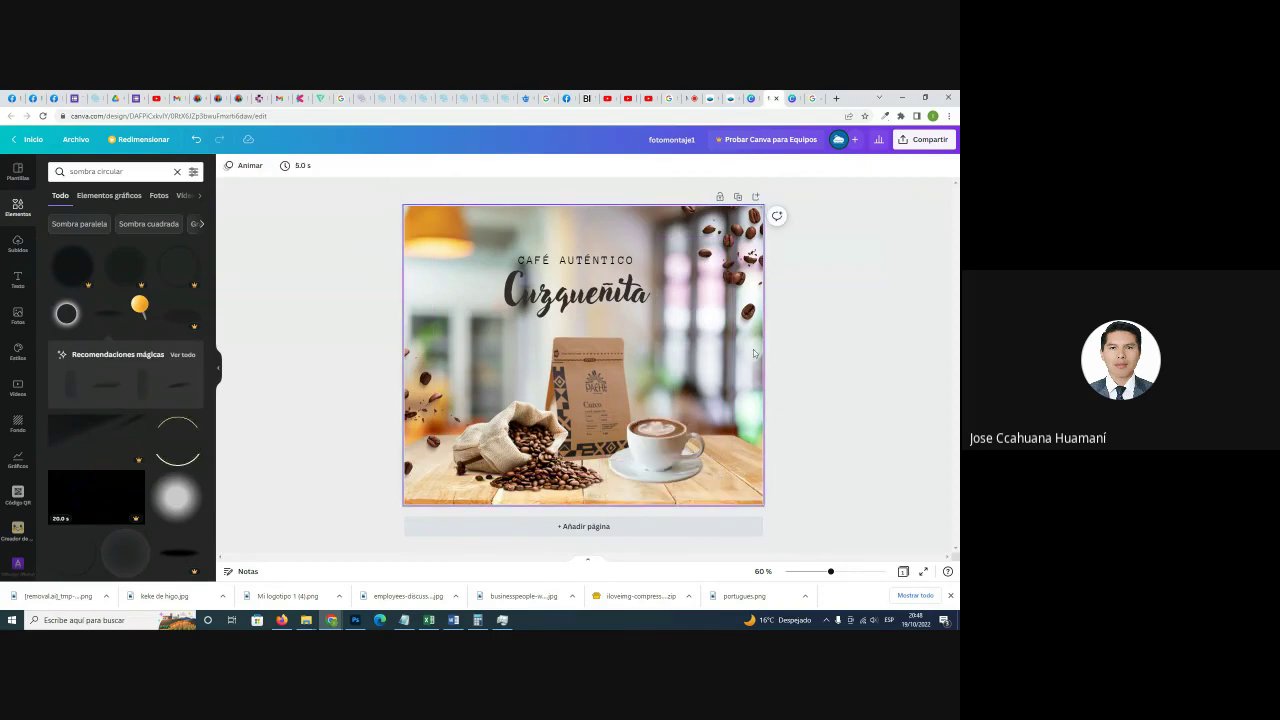
Switch to Google Images, search for "sombra circular" and limit the results to images with a transparent background.
click(813, 98)
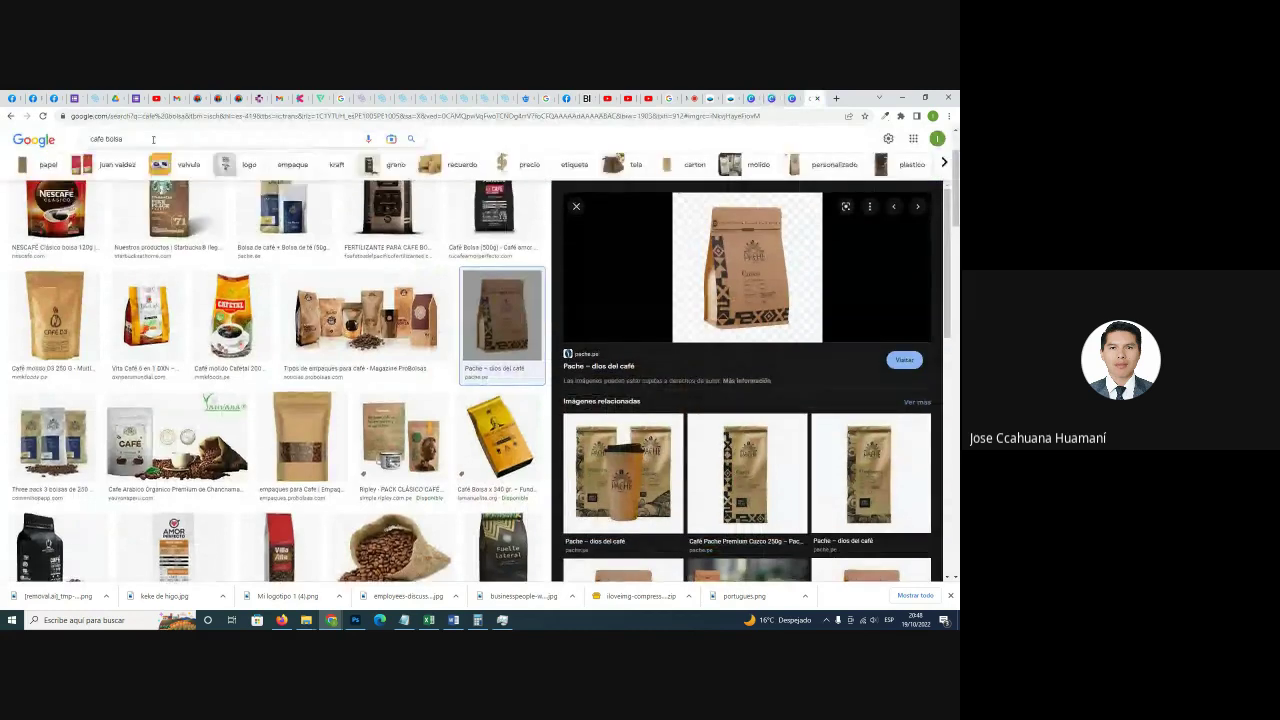
triple_click(105, 139)
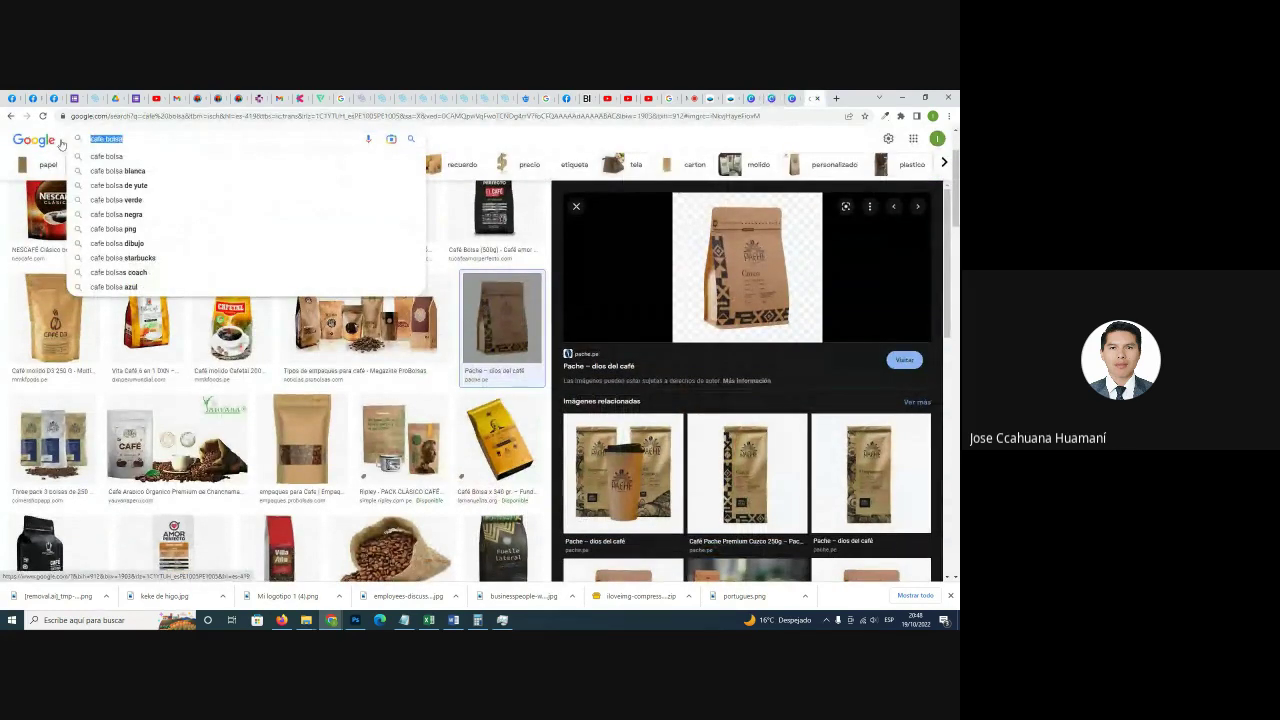
text(sobr)
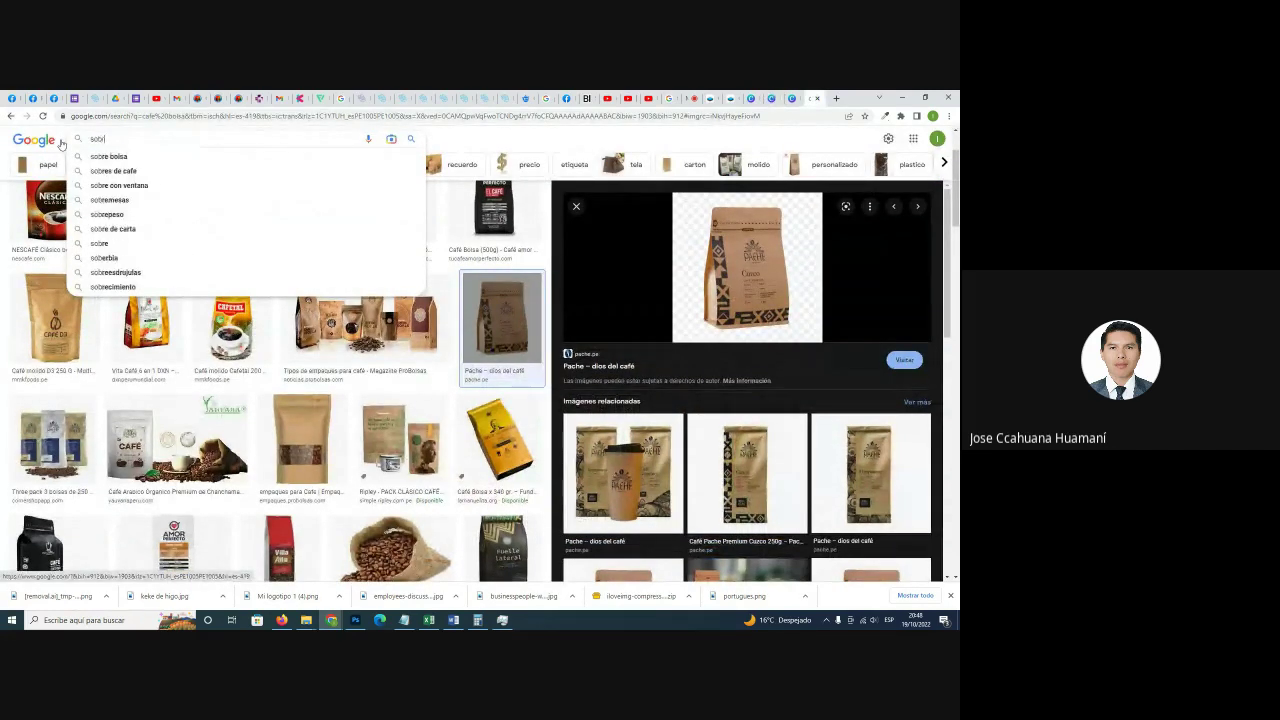
text(a citrcular)
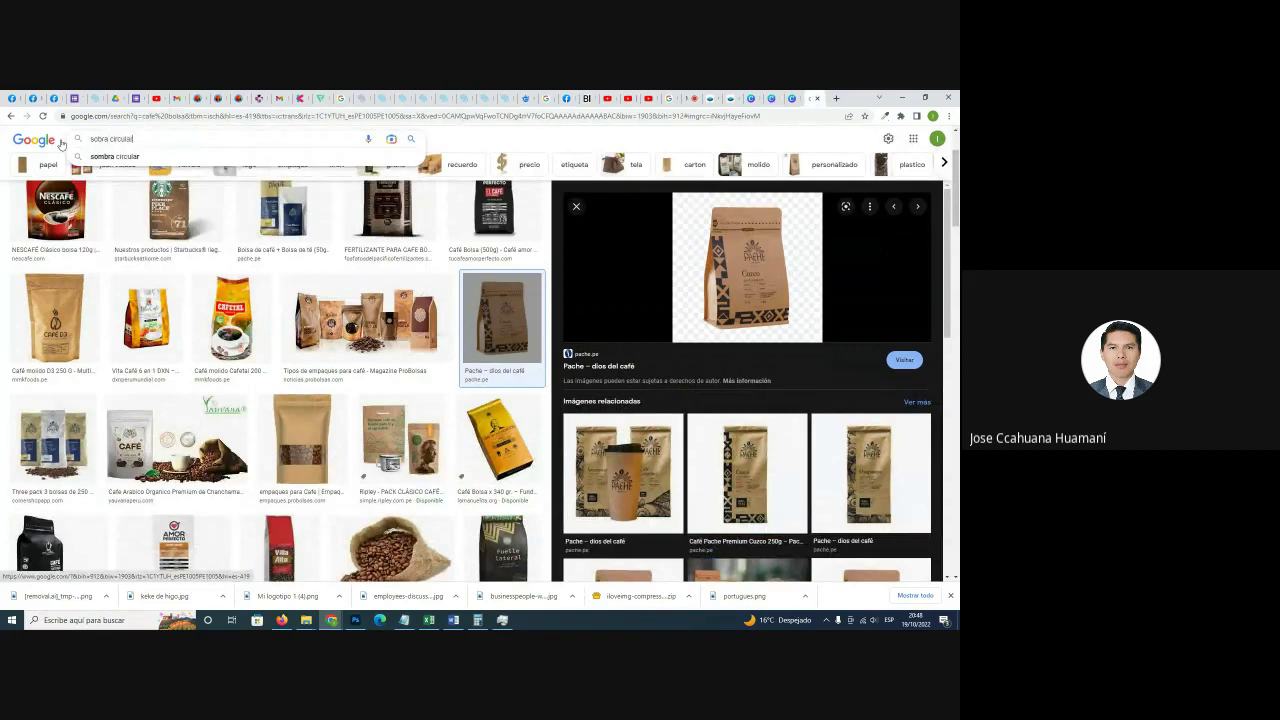
key(Return)
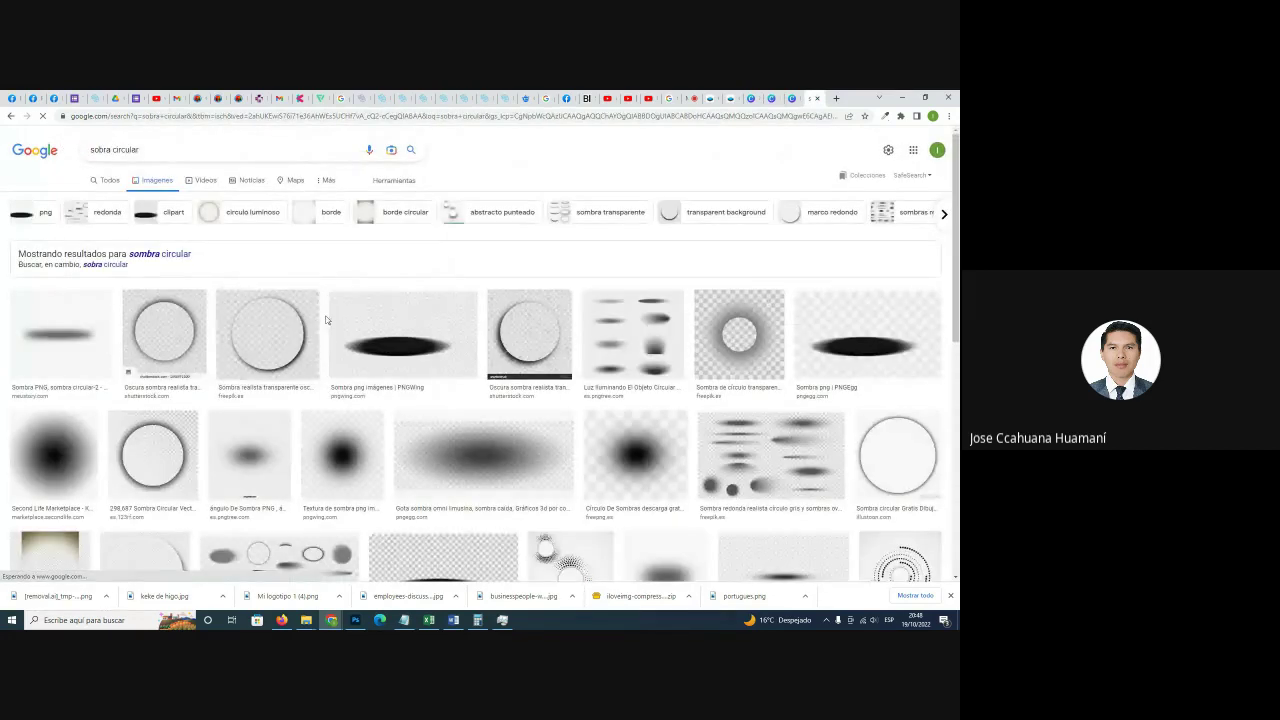
click(396, 181)
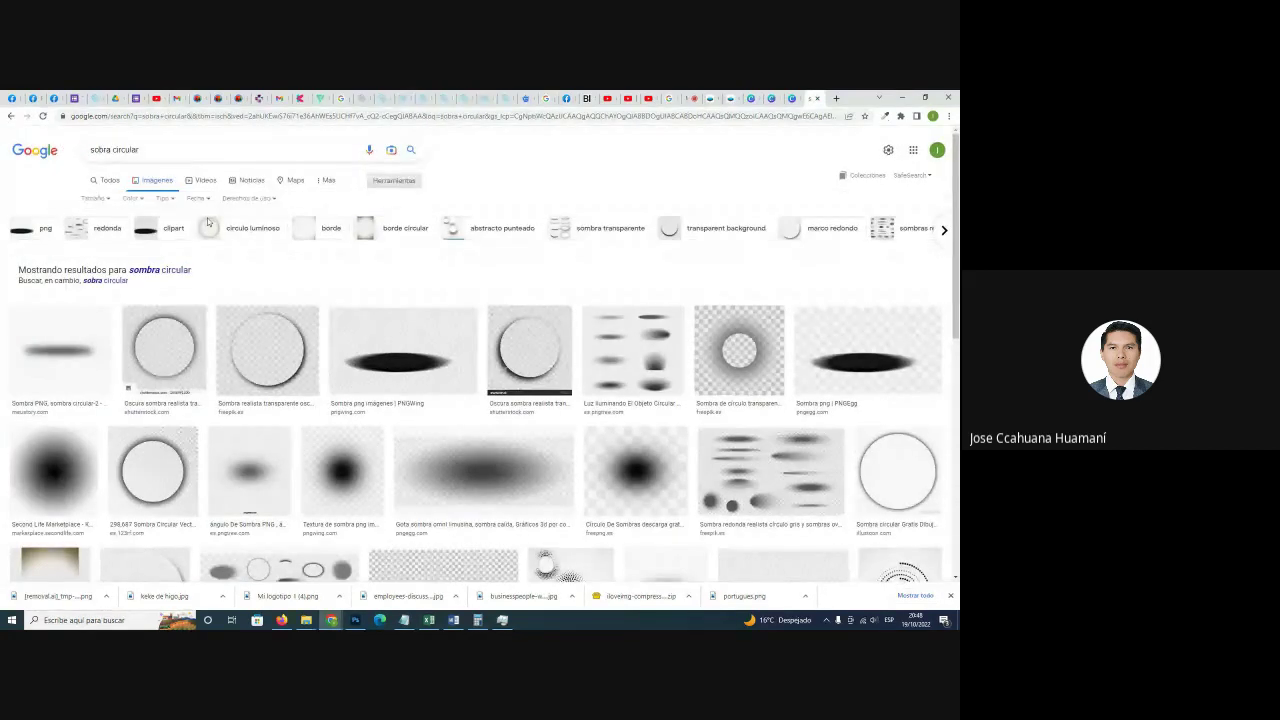
click(130, 198)
click(141, 247)
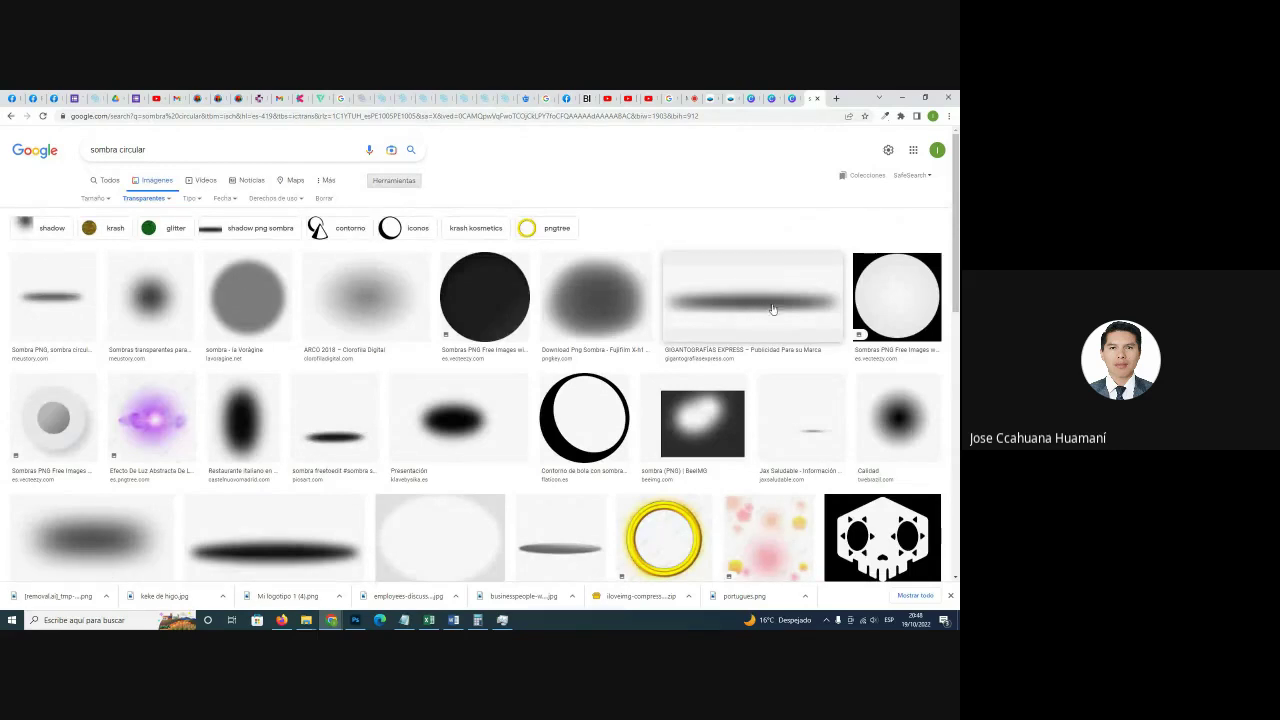
Browse the transparent shadow images and copy the thin, blurred horizontal shadow from MeuStory.
scroll(739, 300, down, 3)
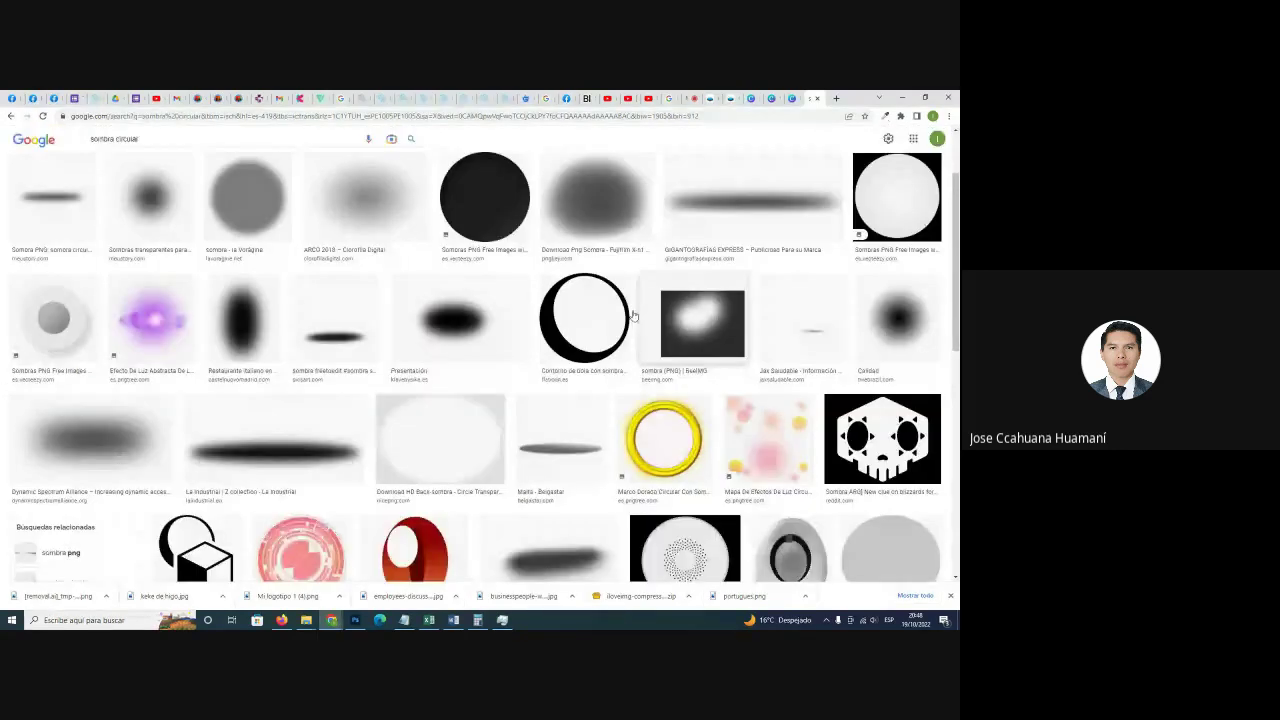
scroll(625, 413, down, 2)
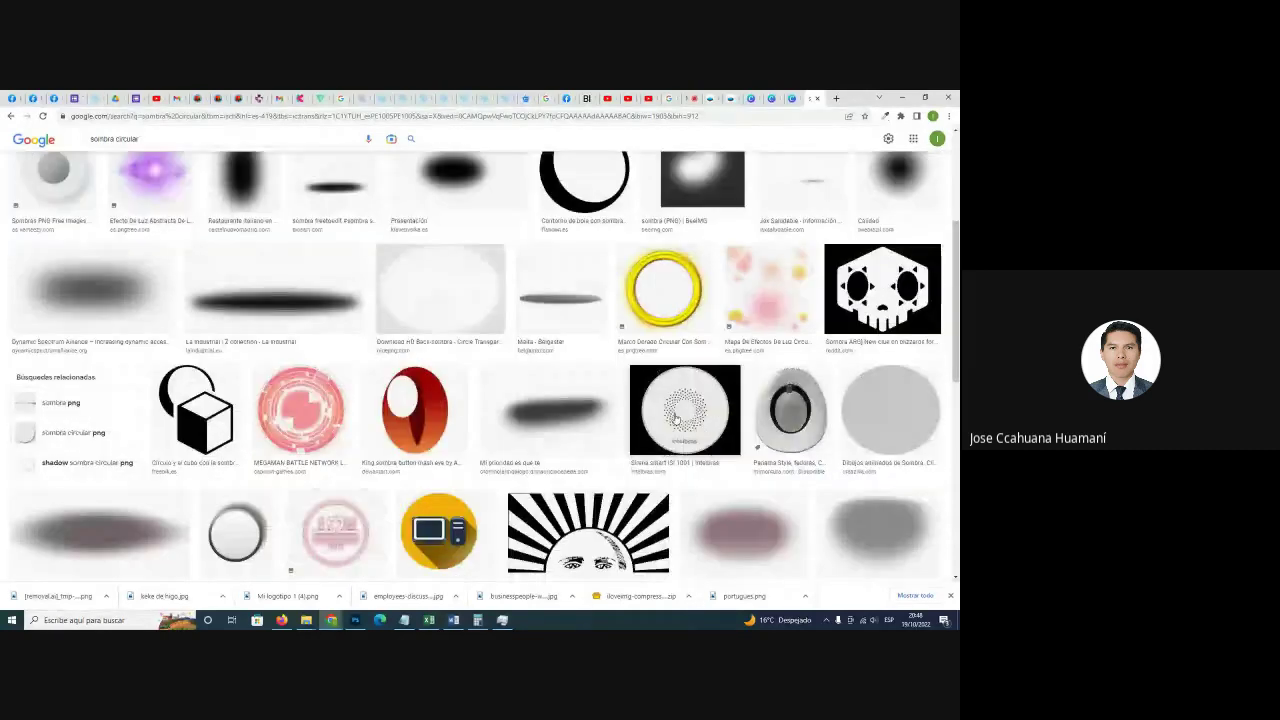
click(232, 312)
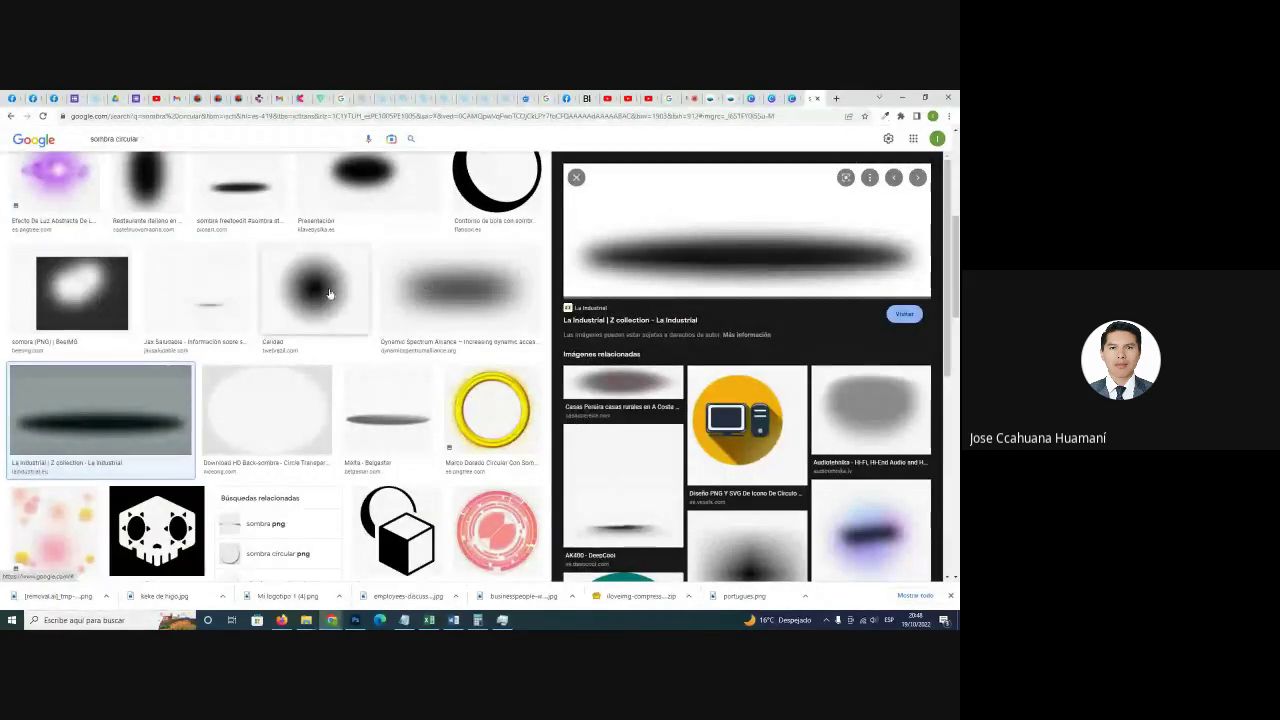
scroll(315, 290, up, 3)
scroll(380, 280, up, 4)
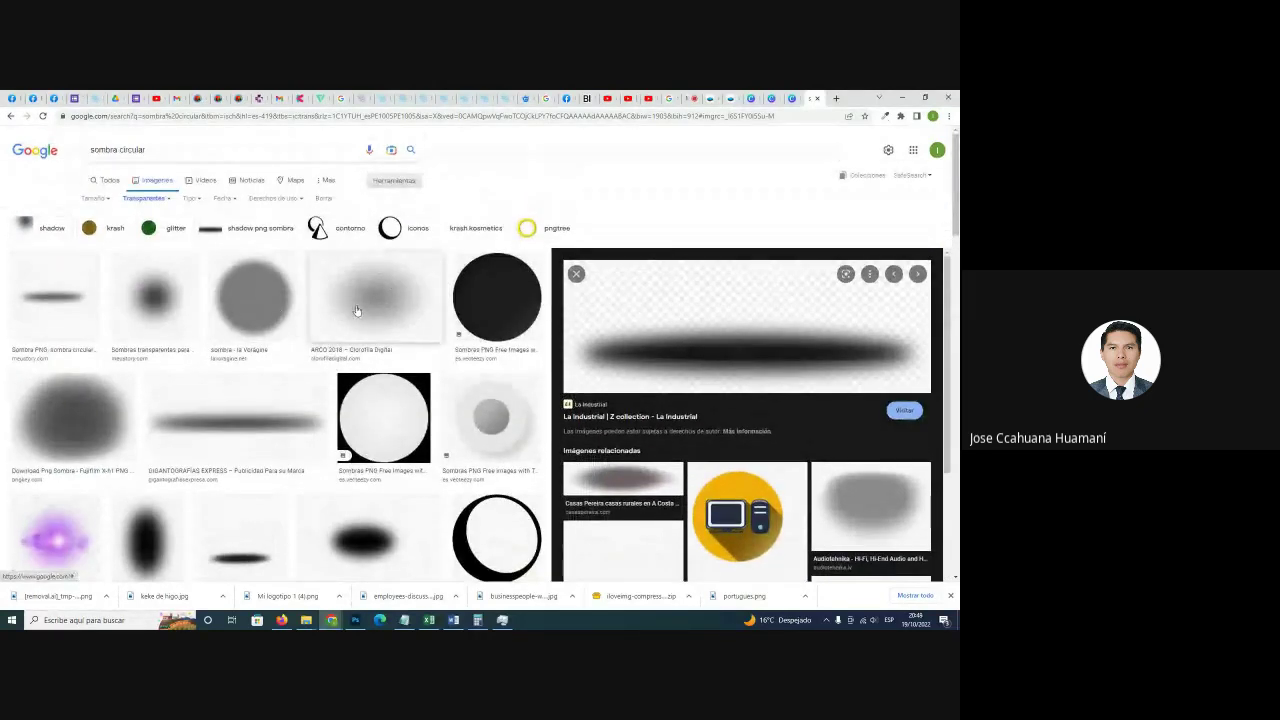
click(55, 297)
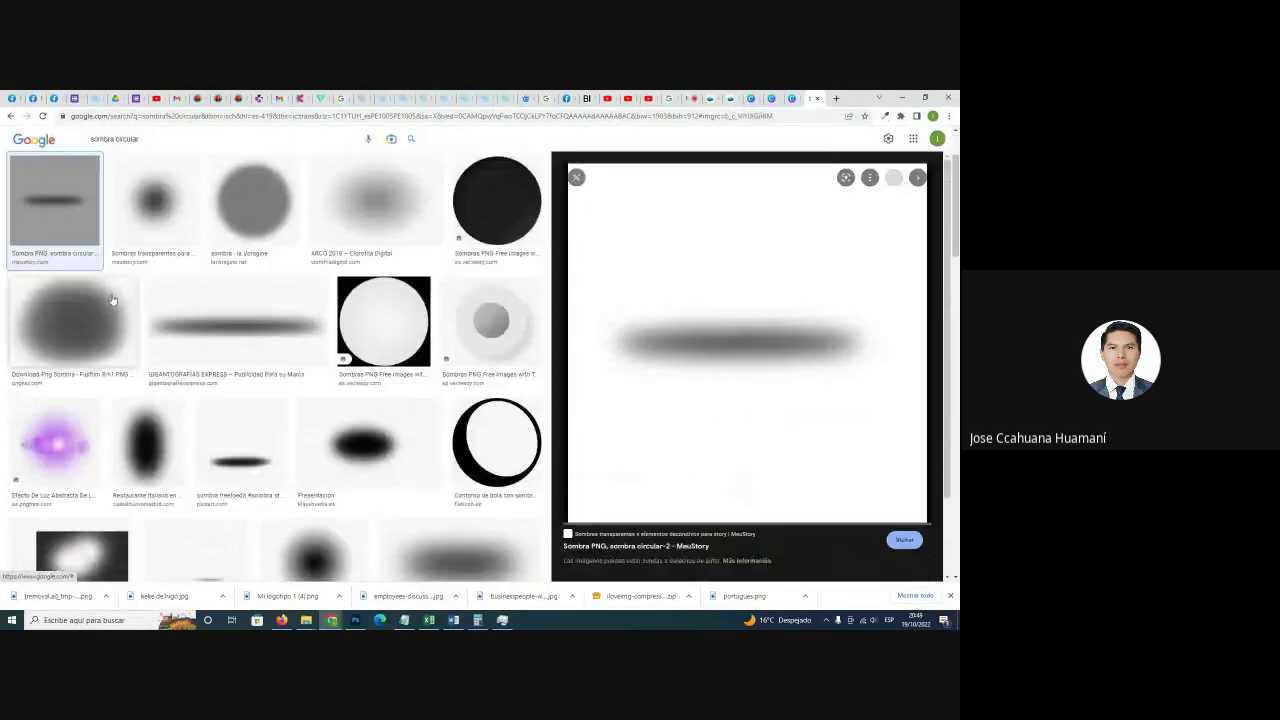
right_click(718, 338)
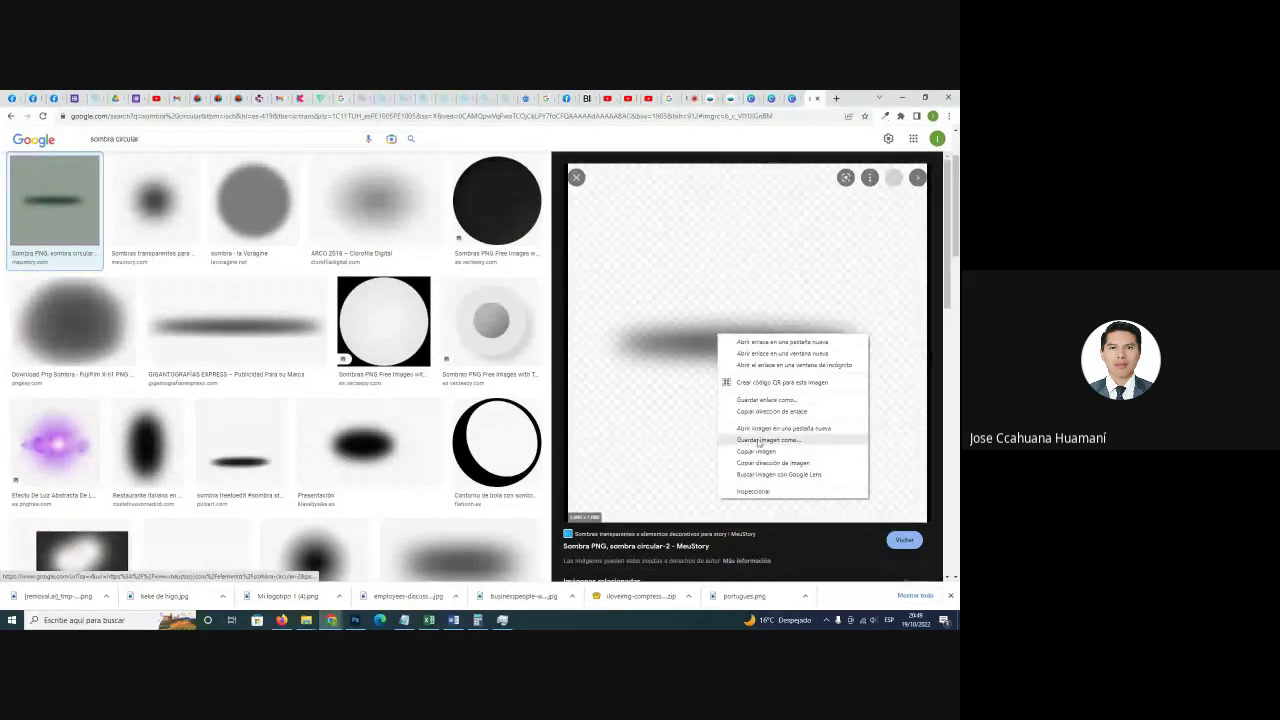
click(756, 451)
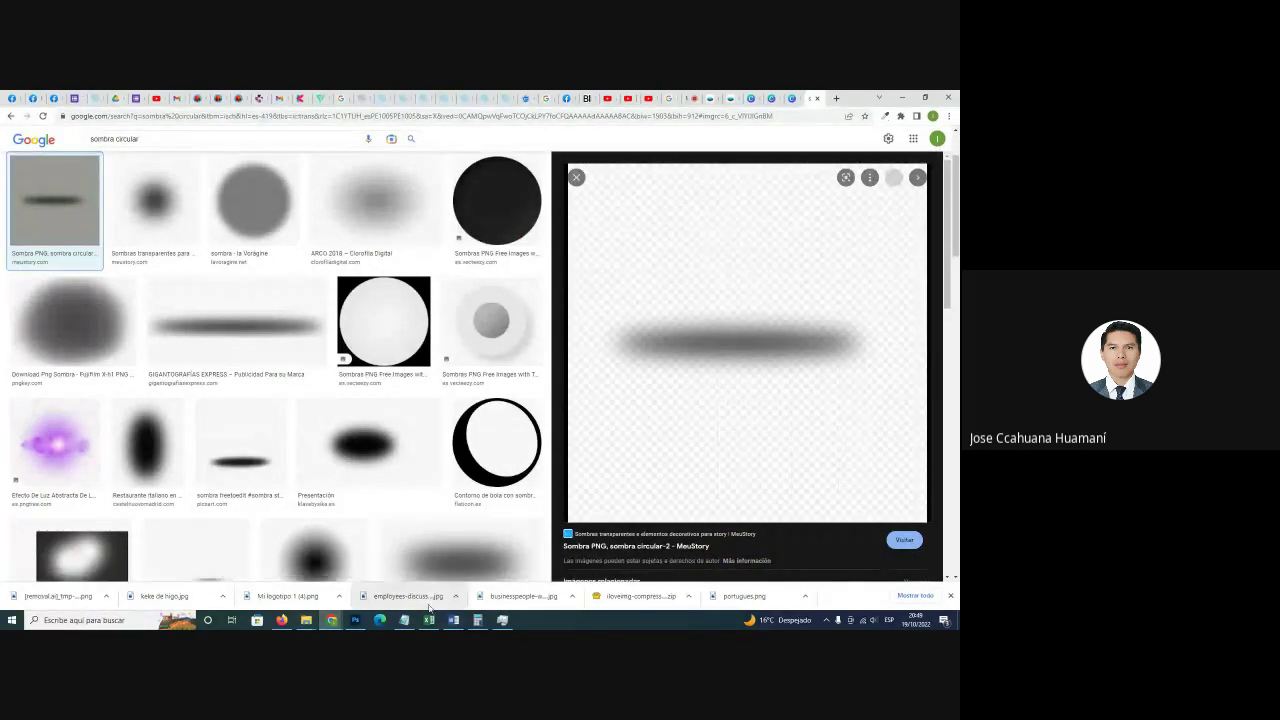
Return to the fotomontaje1 design in Canva, paste the copied shadow image and shrink it.
click(772, 98)
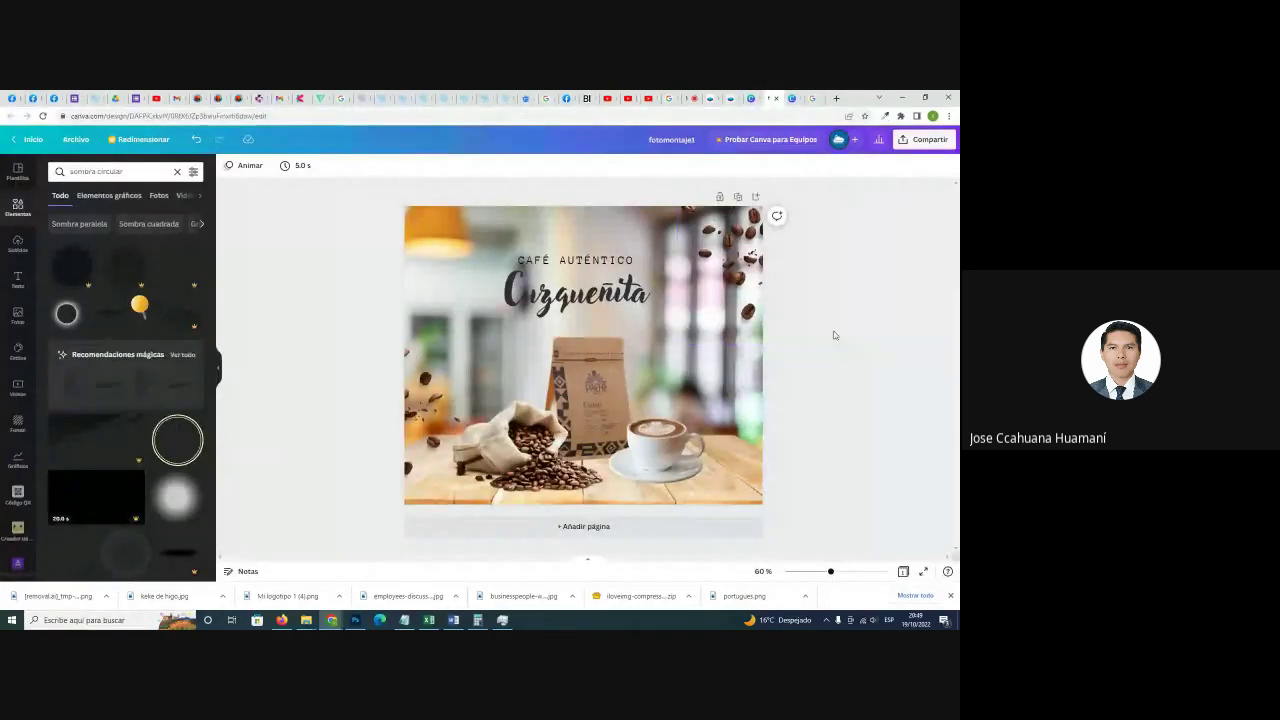
key(ctrl+v)
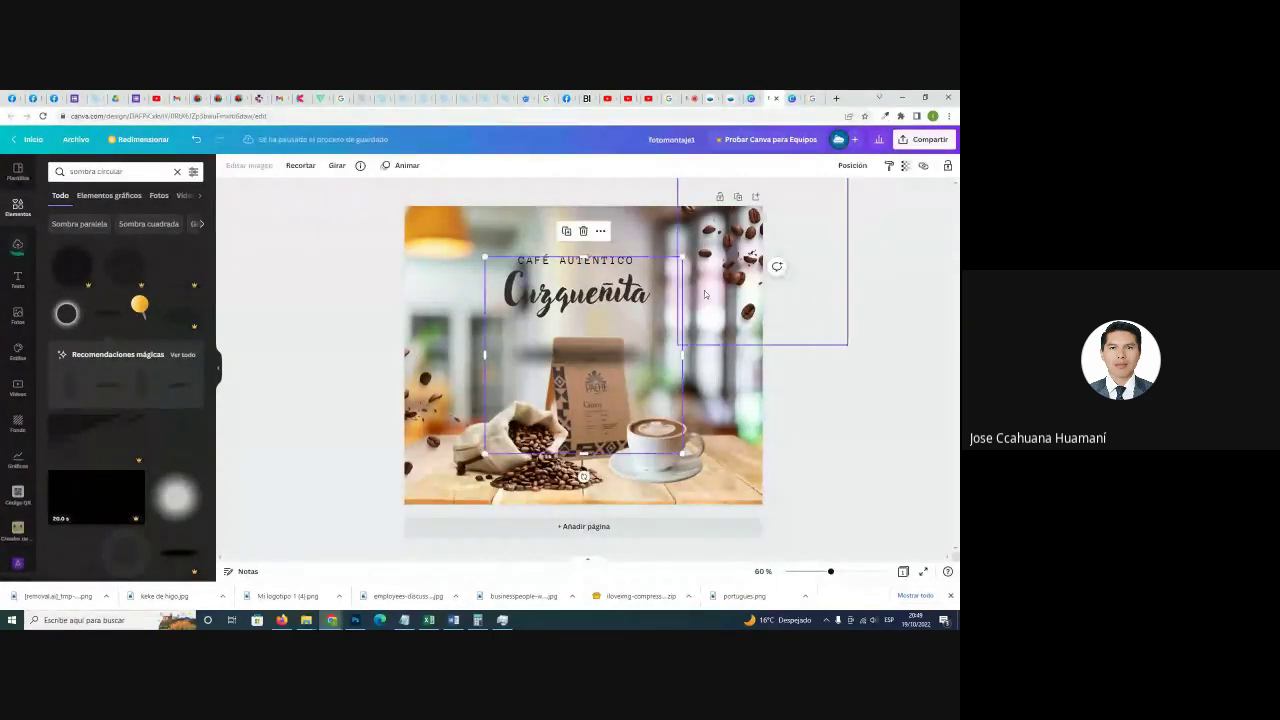
click(514, 395)
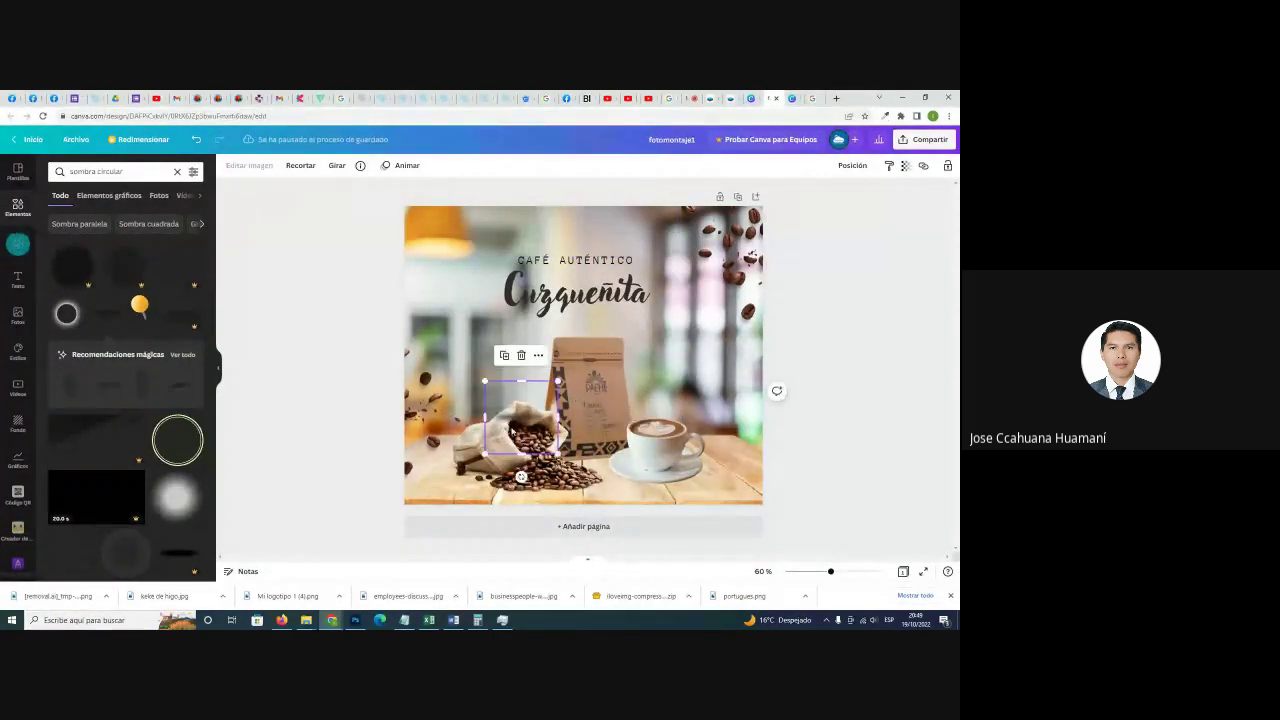
Crop the empty areas above and below the shadow, then enlarge it to fit beneath the coffee cup's saucer.
mouse_move(721, 457)
mouse_down()
mouse_move(708, 450)
mouse_move(721, 444)
mouse_up()
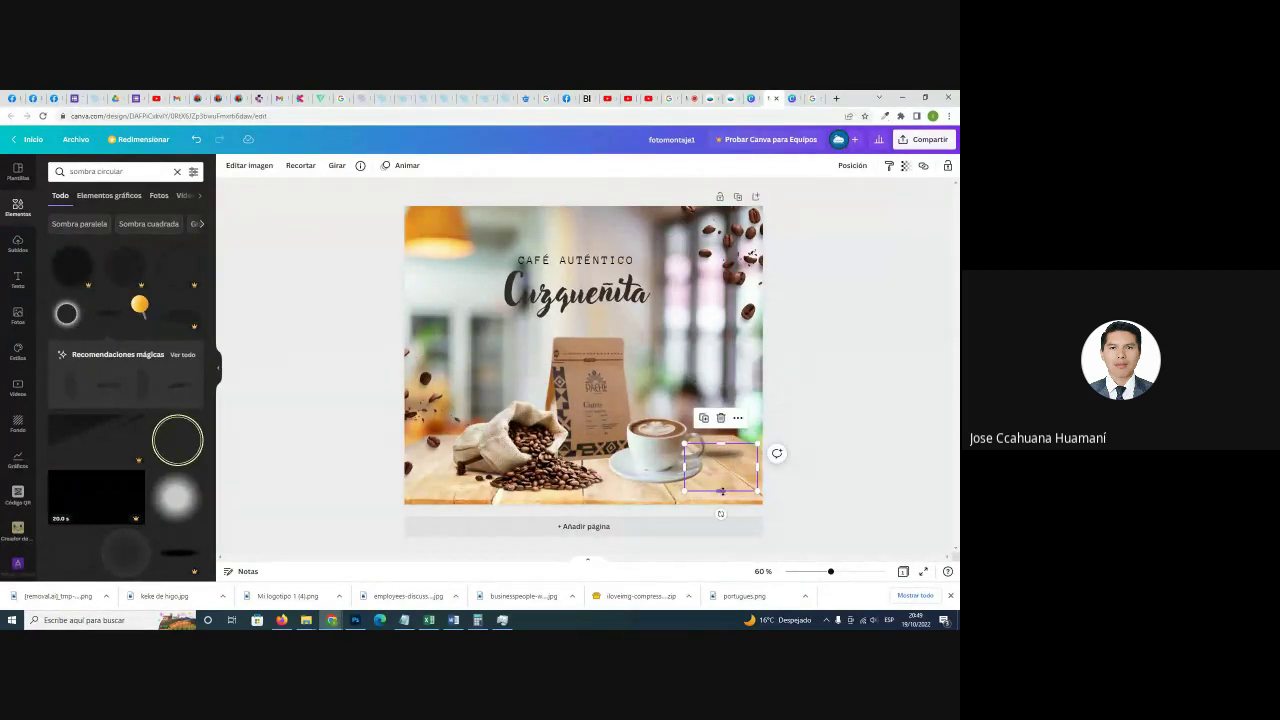
drag(721, 490, 728, 462)
click(698, 456)
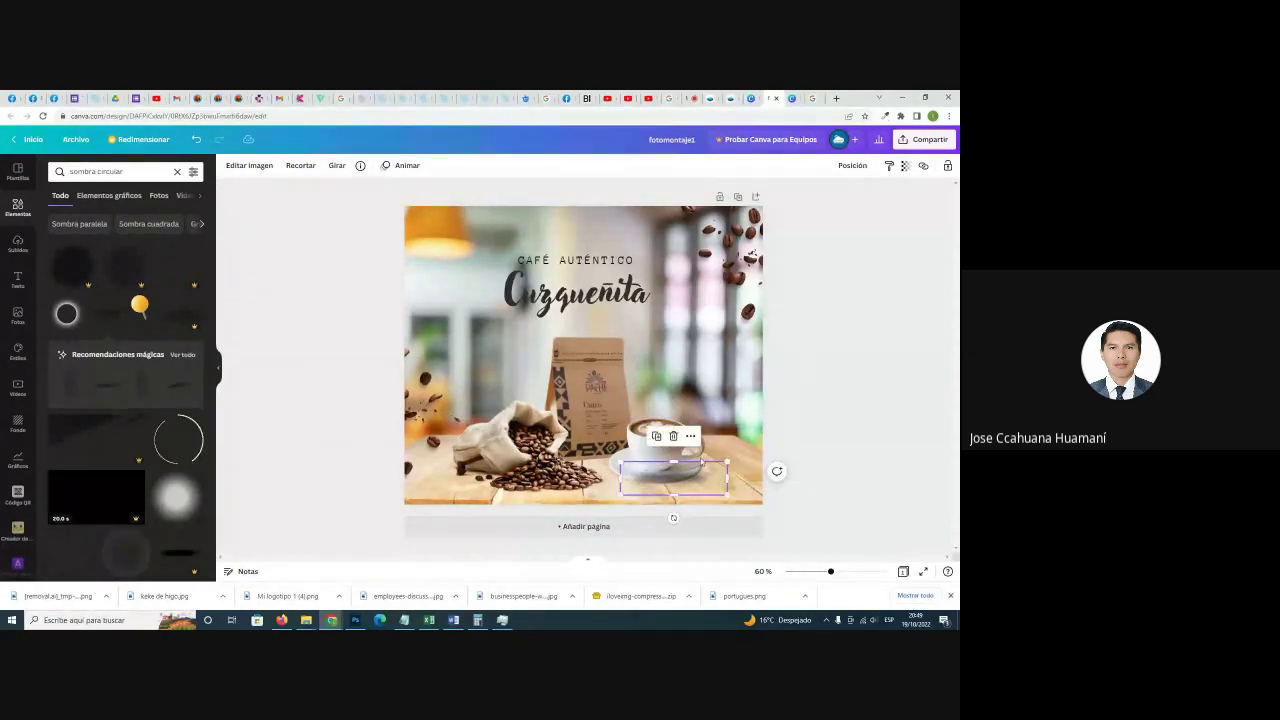
drag(620, 462, 600, 455)
drag(672, 480, 678, 483)
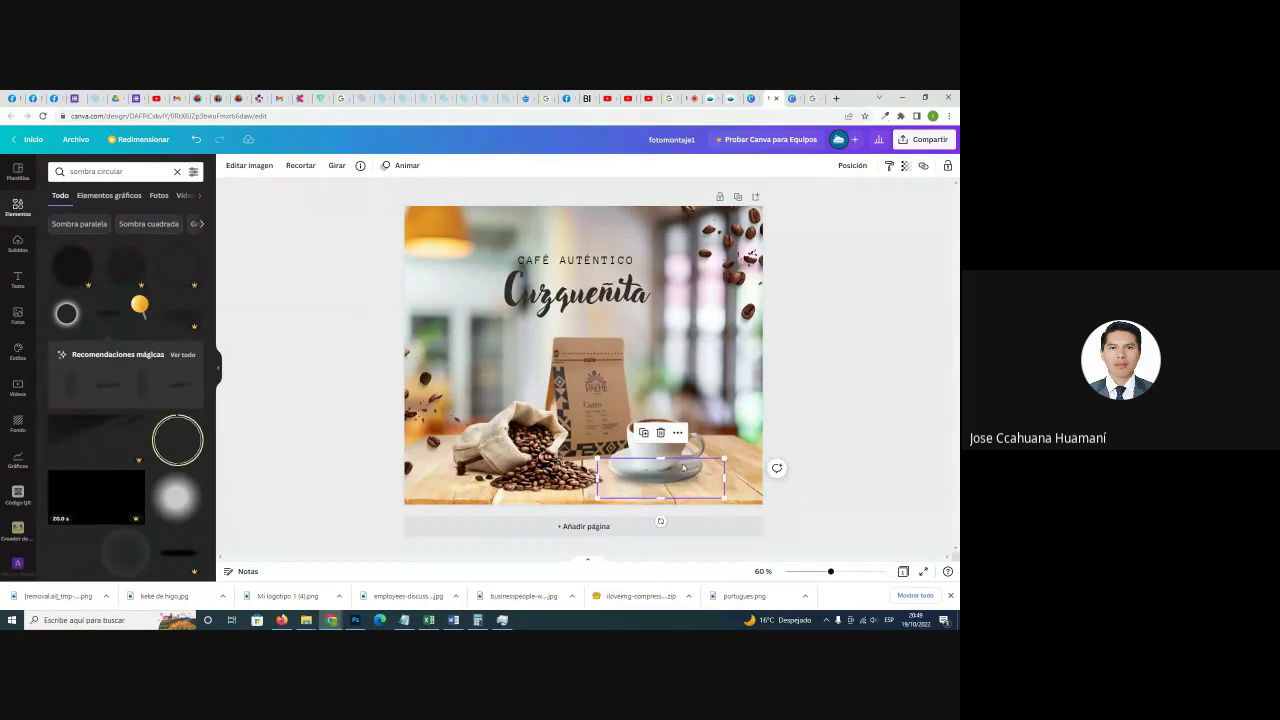
Send the pasted shadow one layer backward so it lies behind the coffee cup.
click(852, 165)
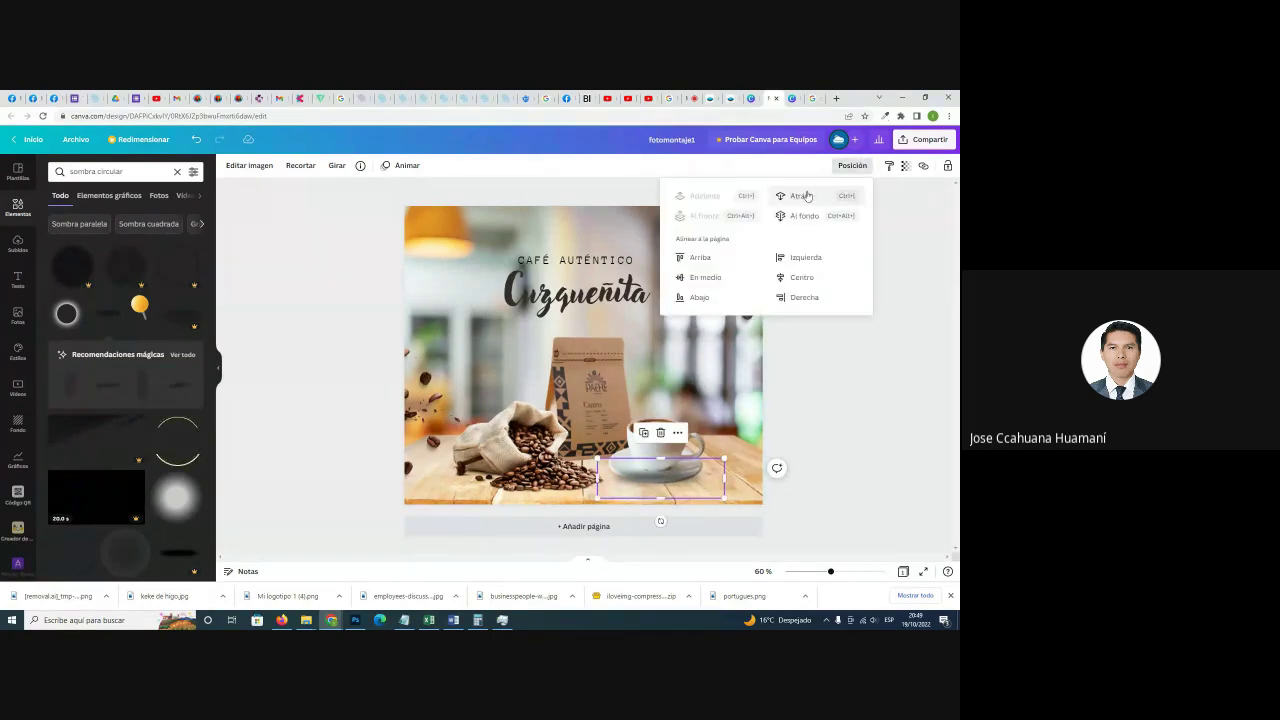
click(806, 195)
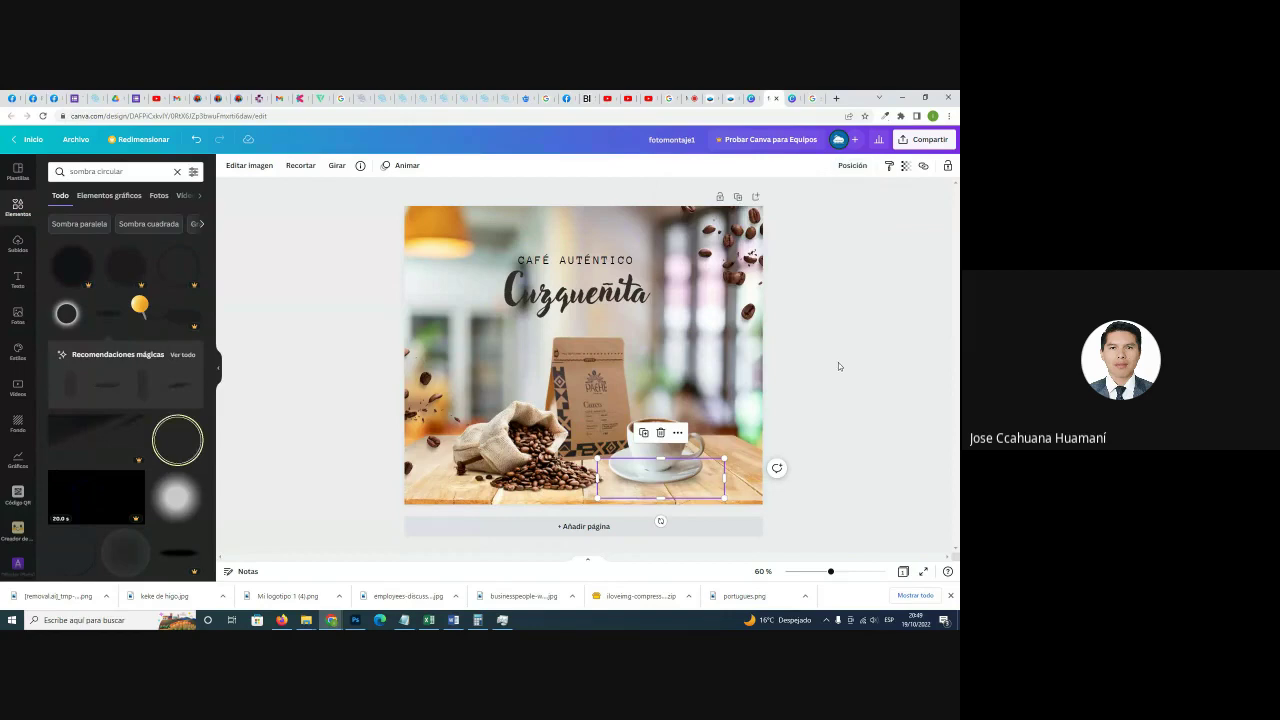
click(838, 362)
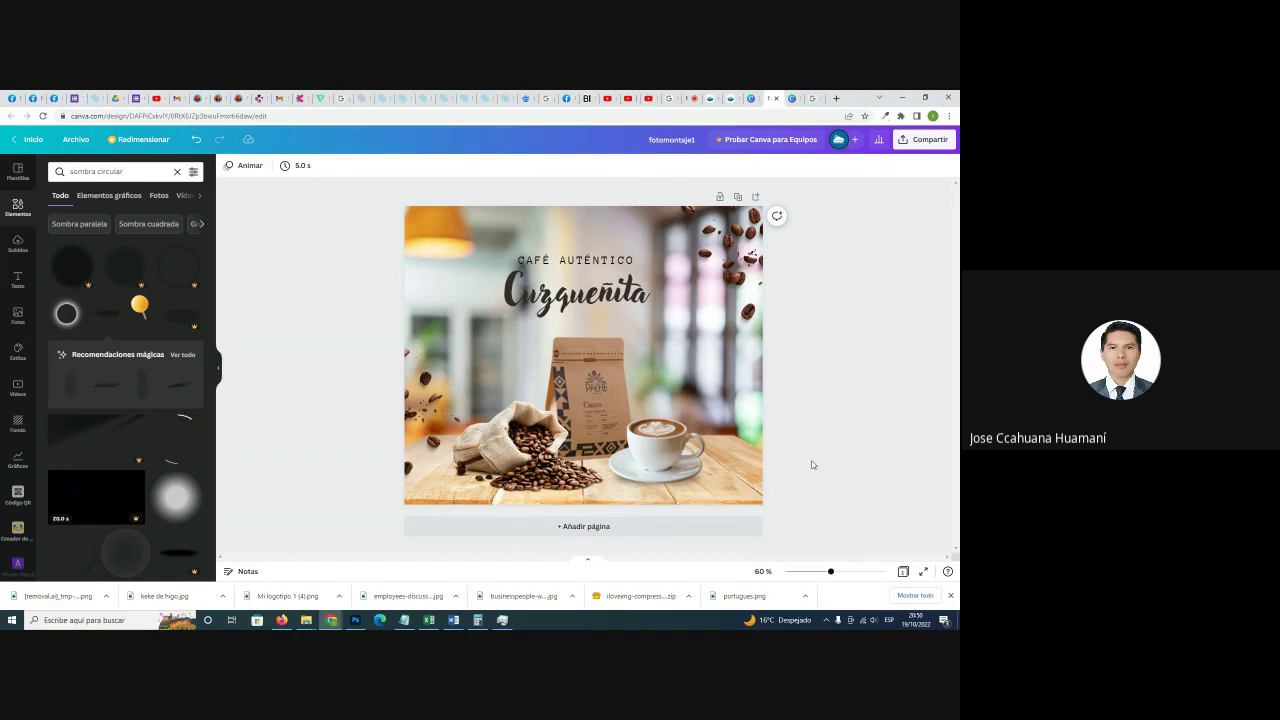
Open the Mi logotipo 1 design and copy the white ITEC123 logo with its text from the blue page 3.
click(790, 98)
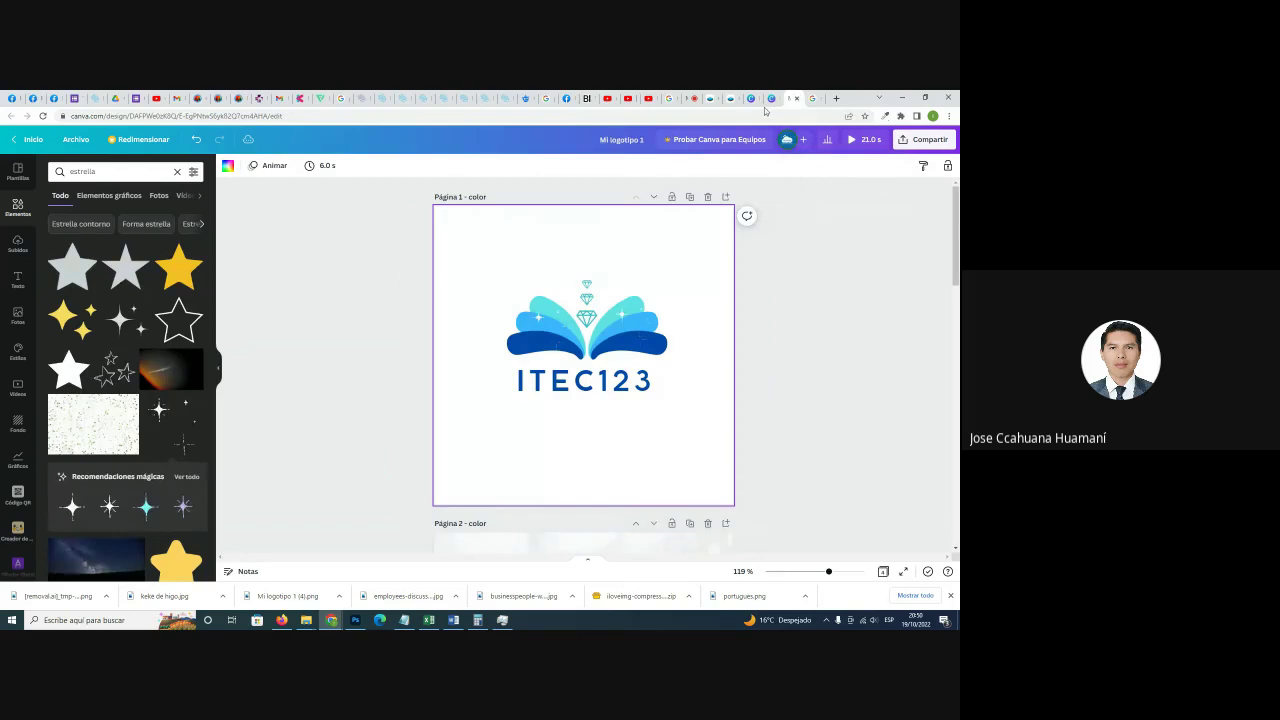
scroll(689, 317, down, 5)
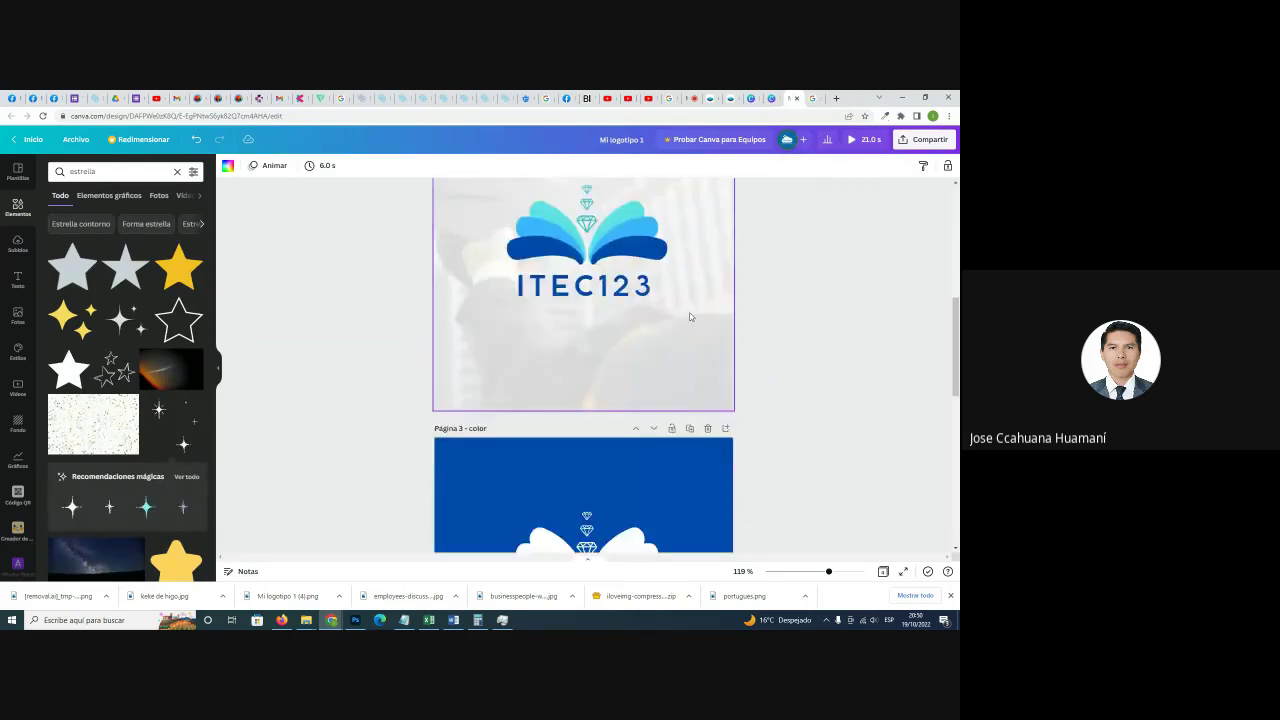
scroll(689, 317, down, 2)
scroll(674, 314, up, 3)
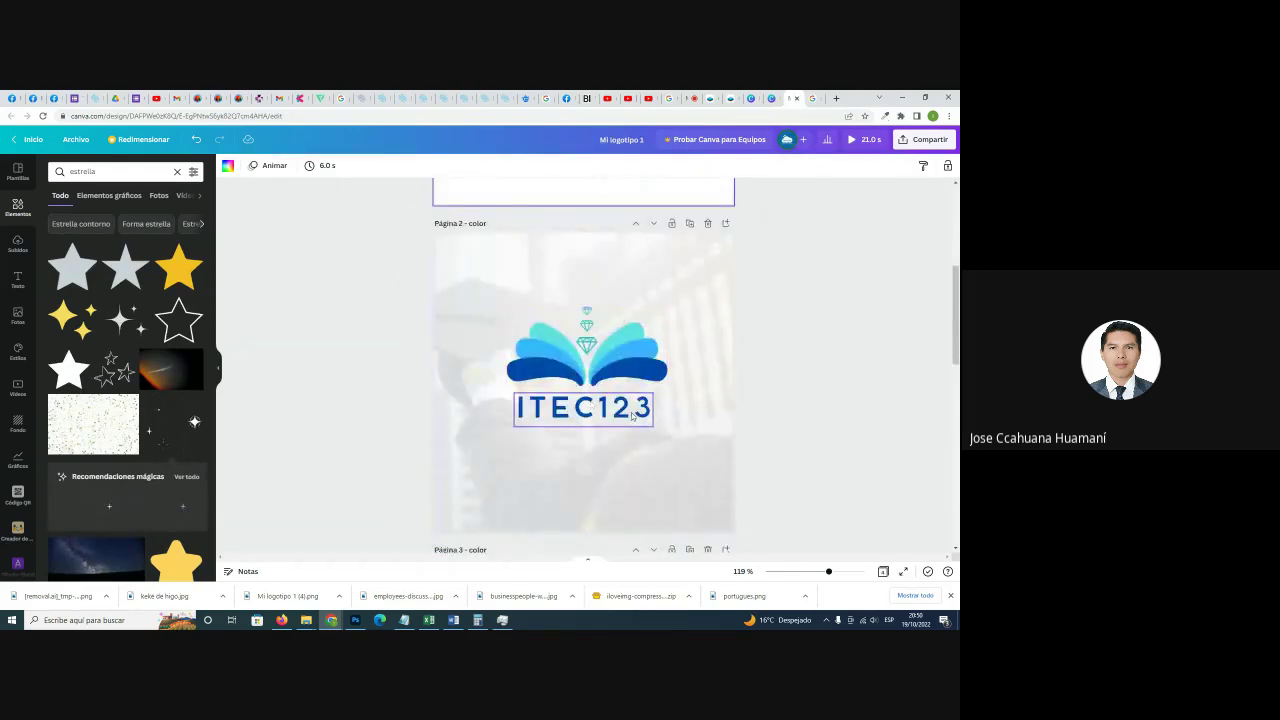
scroll(632, 416, down, 6)
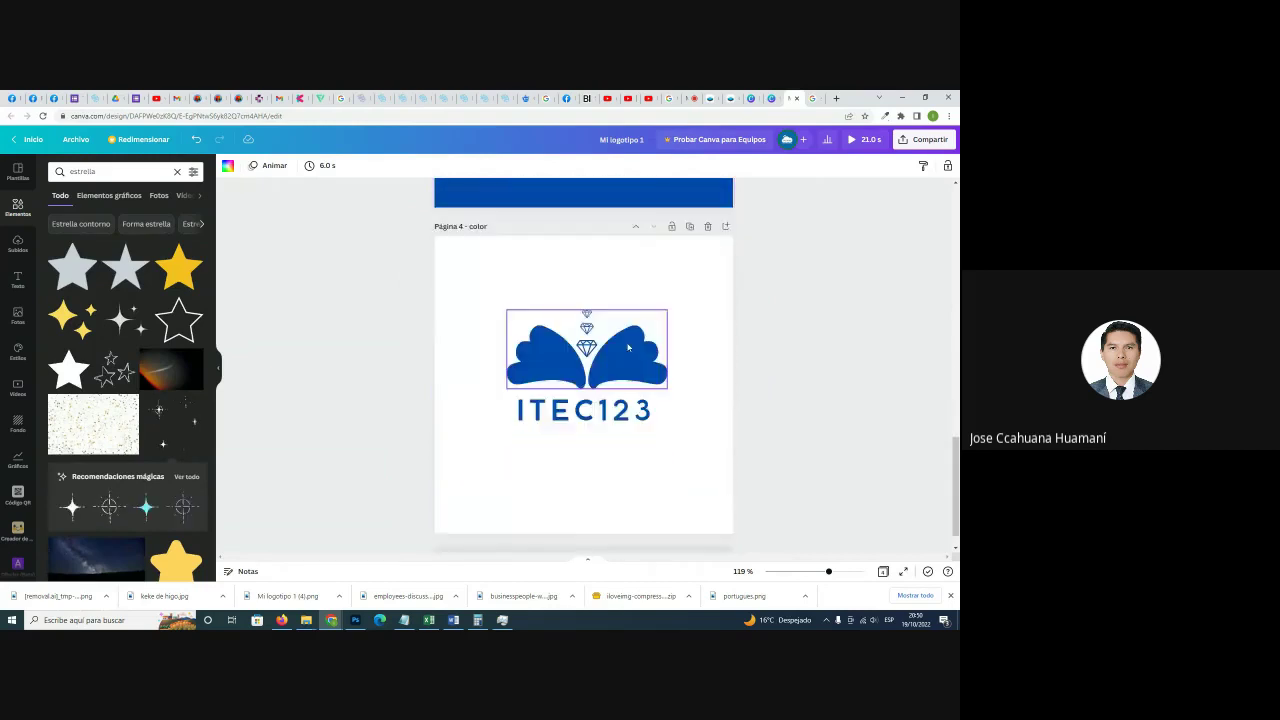
scroll(628, 347, up, 3)
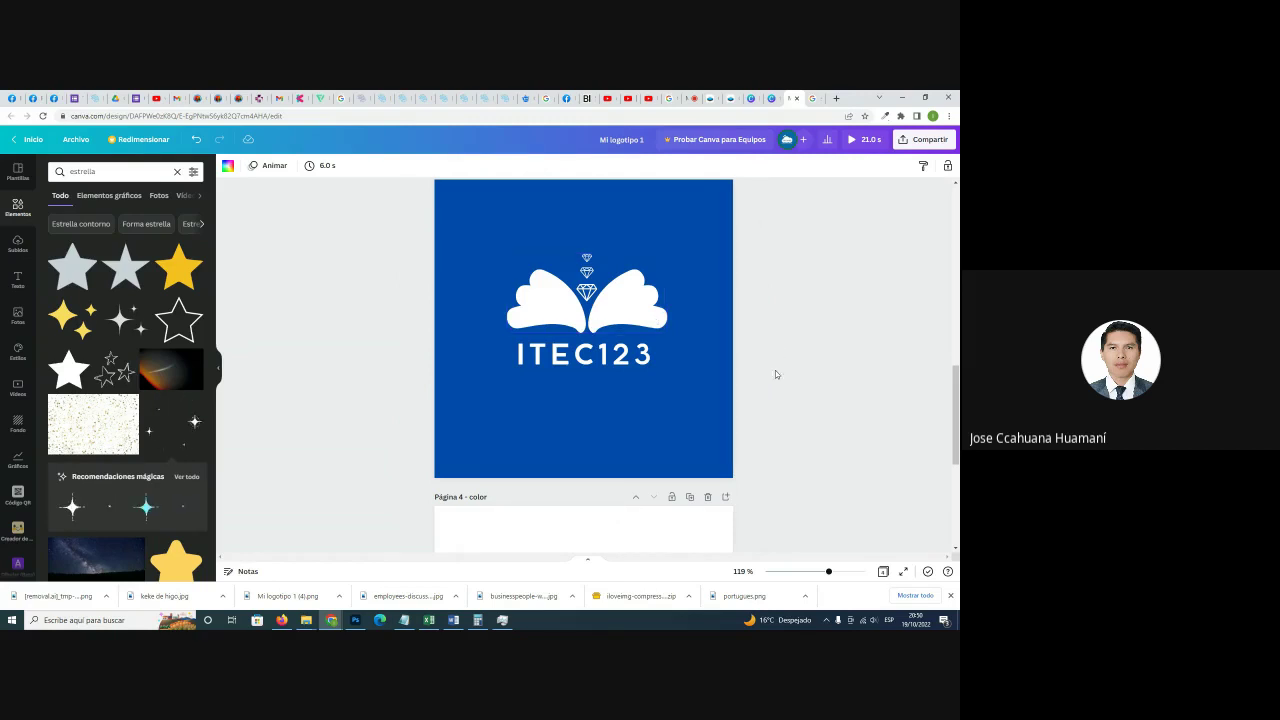
drag(775, 373, 491, 247)
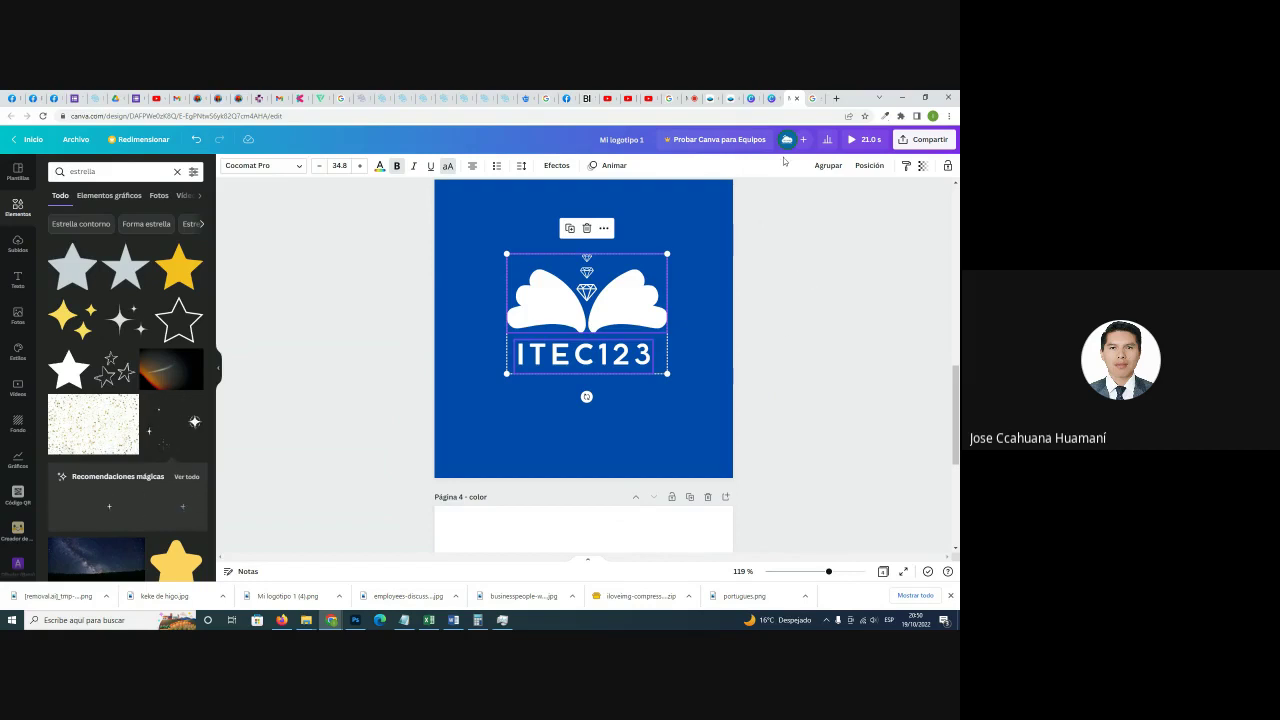
Paste the white ITEC123 logo into the fotomontaje1 design and shrink it into the image's upper-left corner, over the orange lamp.
click(771, 98)
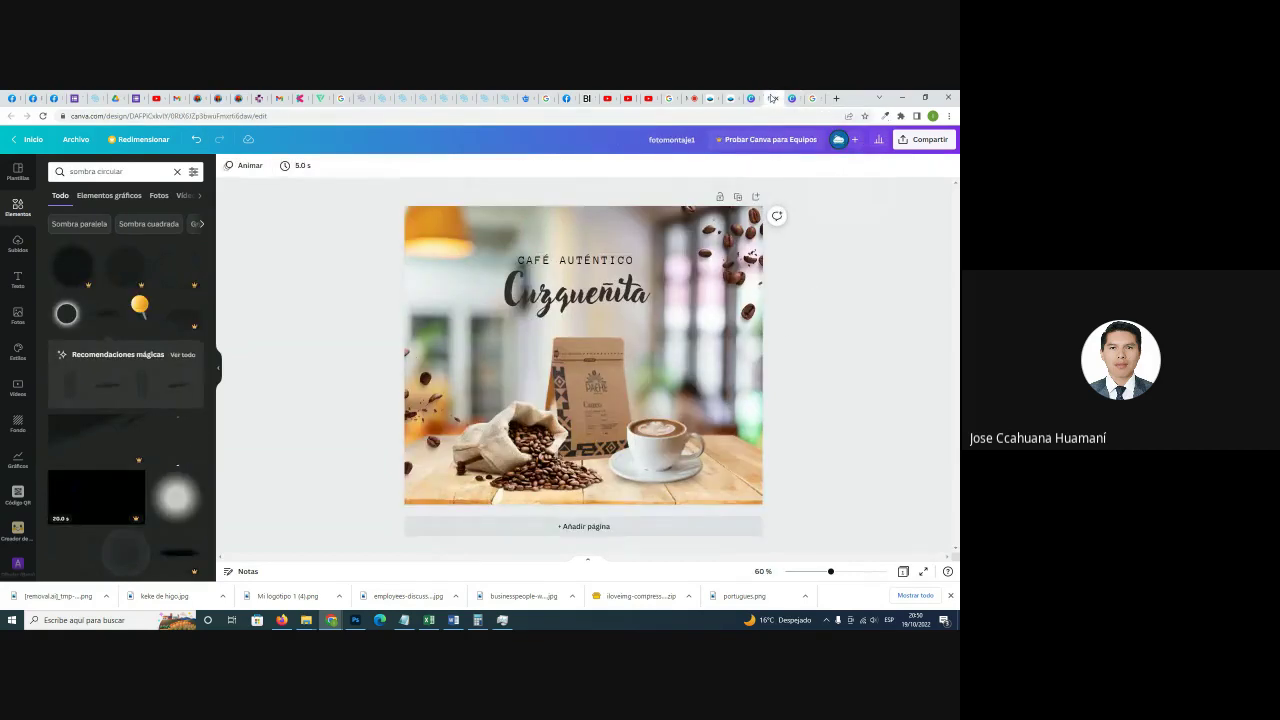
key(ctrl+v)
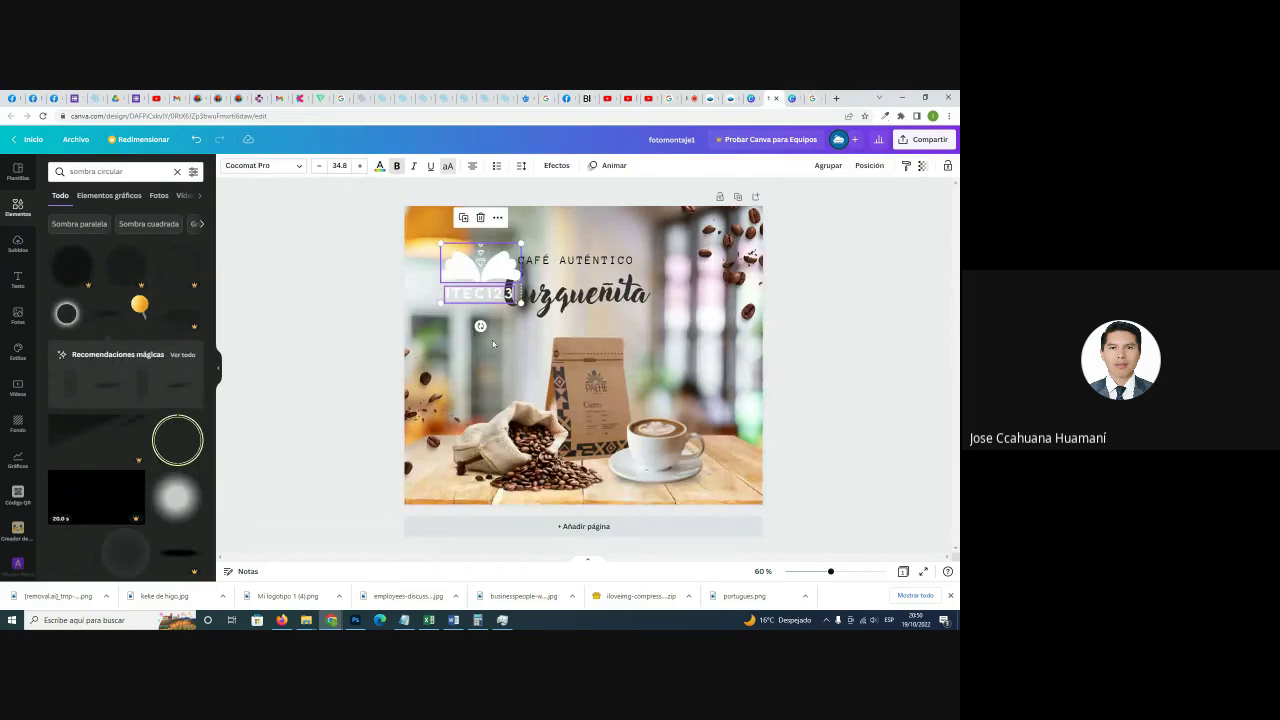
drag(520, 300, 452, 232)
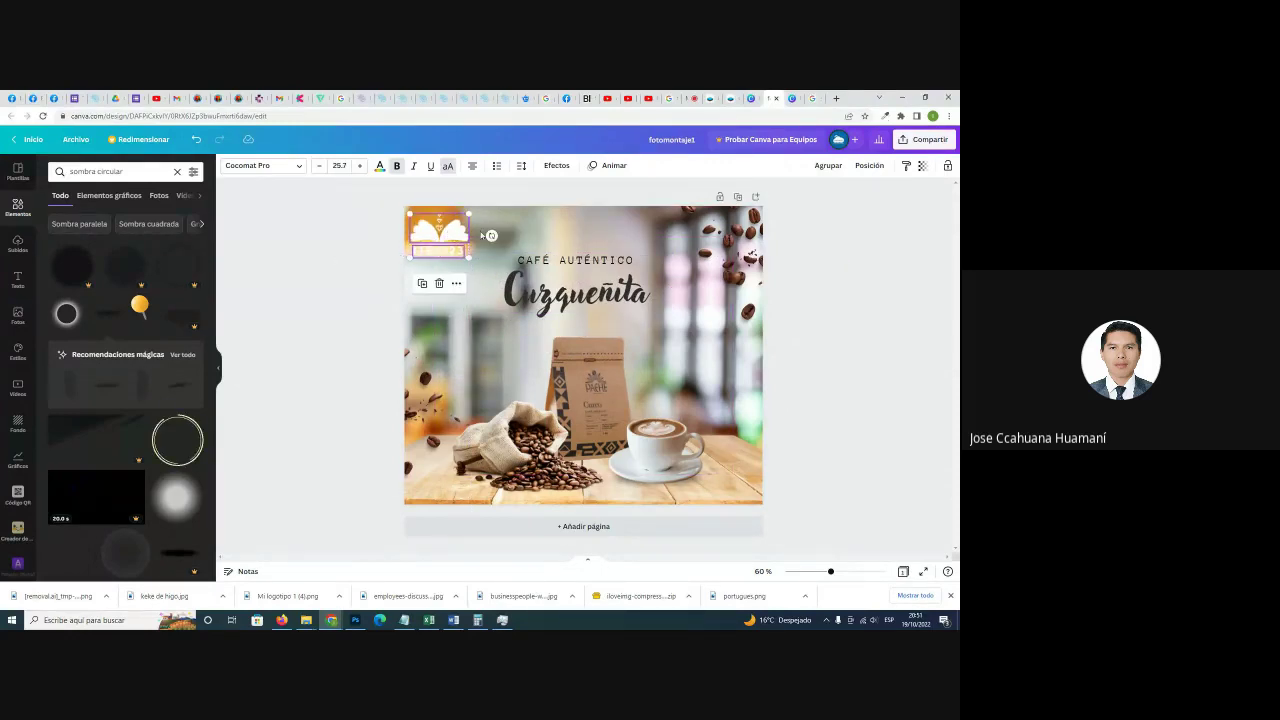
drag(469, 213, 445, 240)
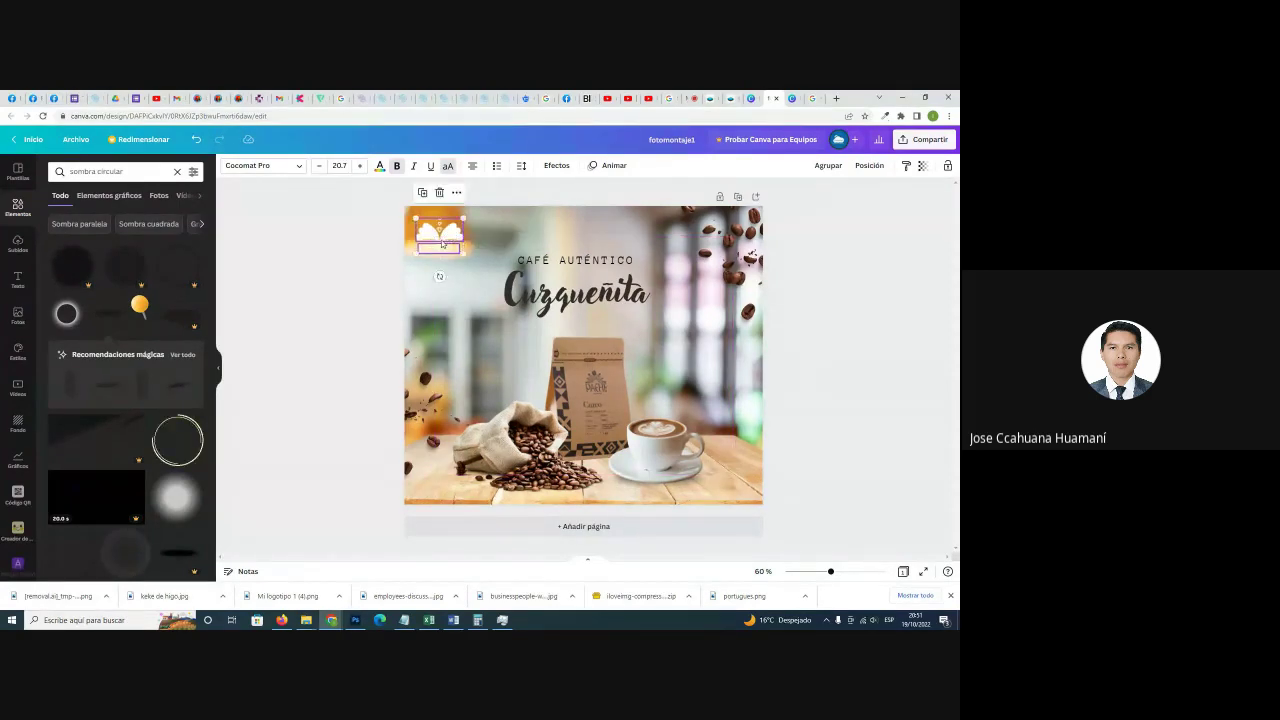
click(355, 244)
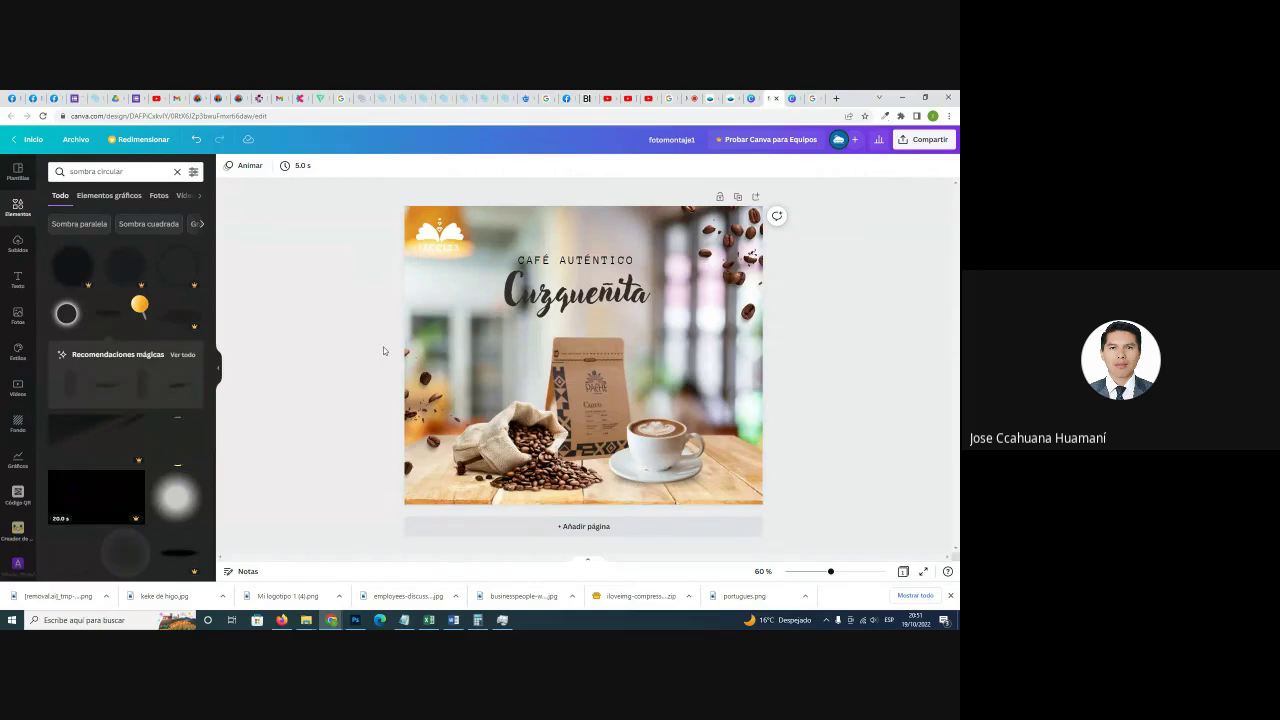
click(440, 251)
click(335, 263)
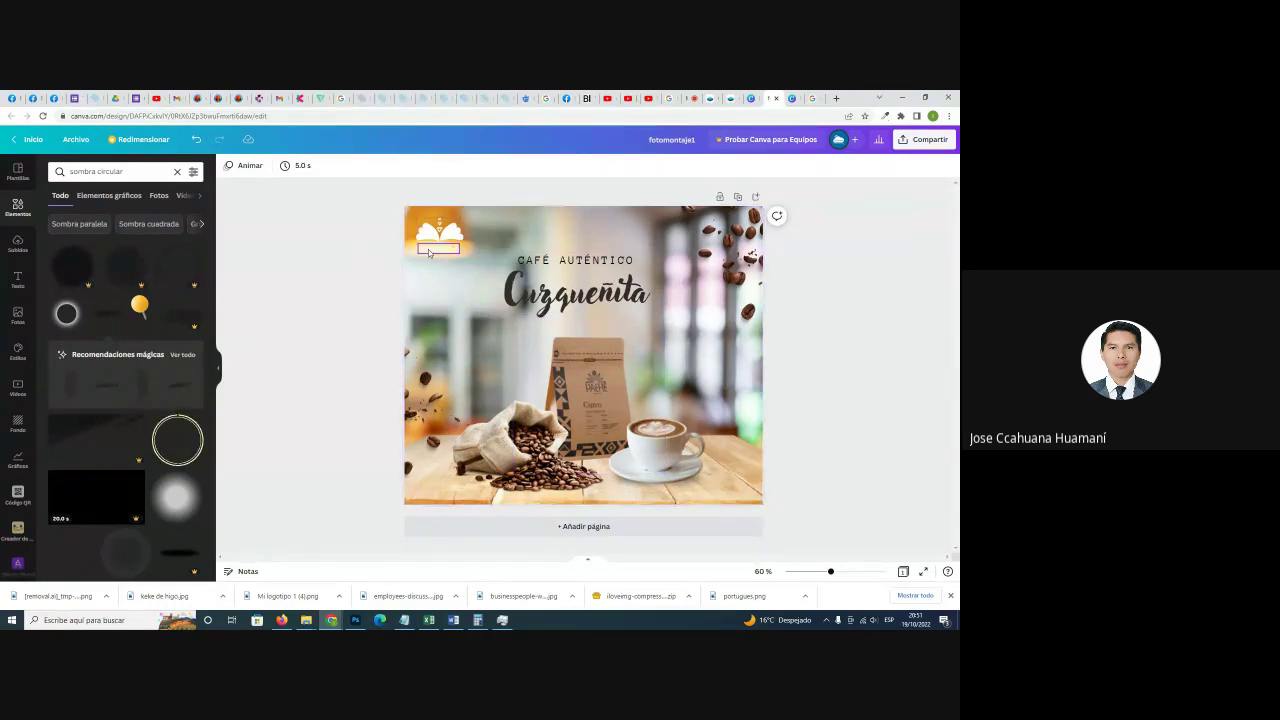
Delete the white ITEC123 logo and its text from the upper-left corner of the coffee image.
drag(358, 219, 462, 255)
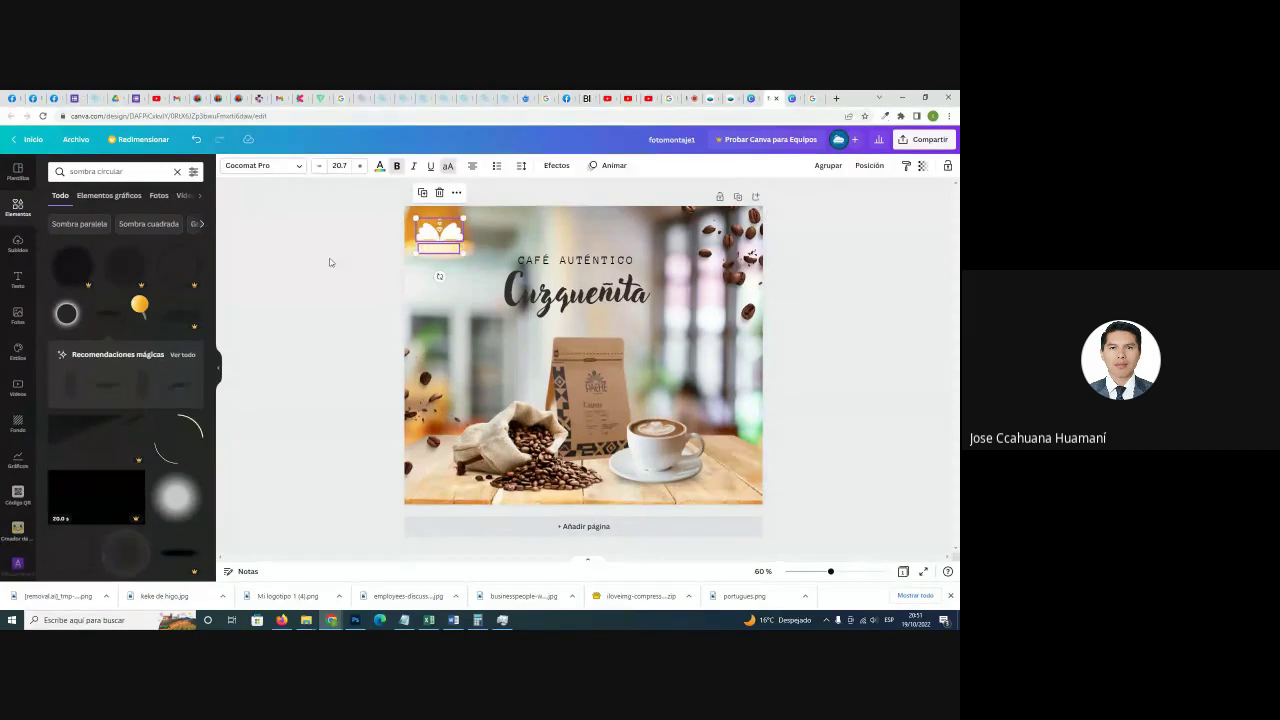
click(325, 262)
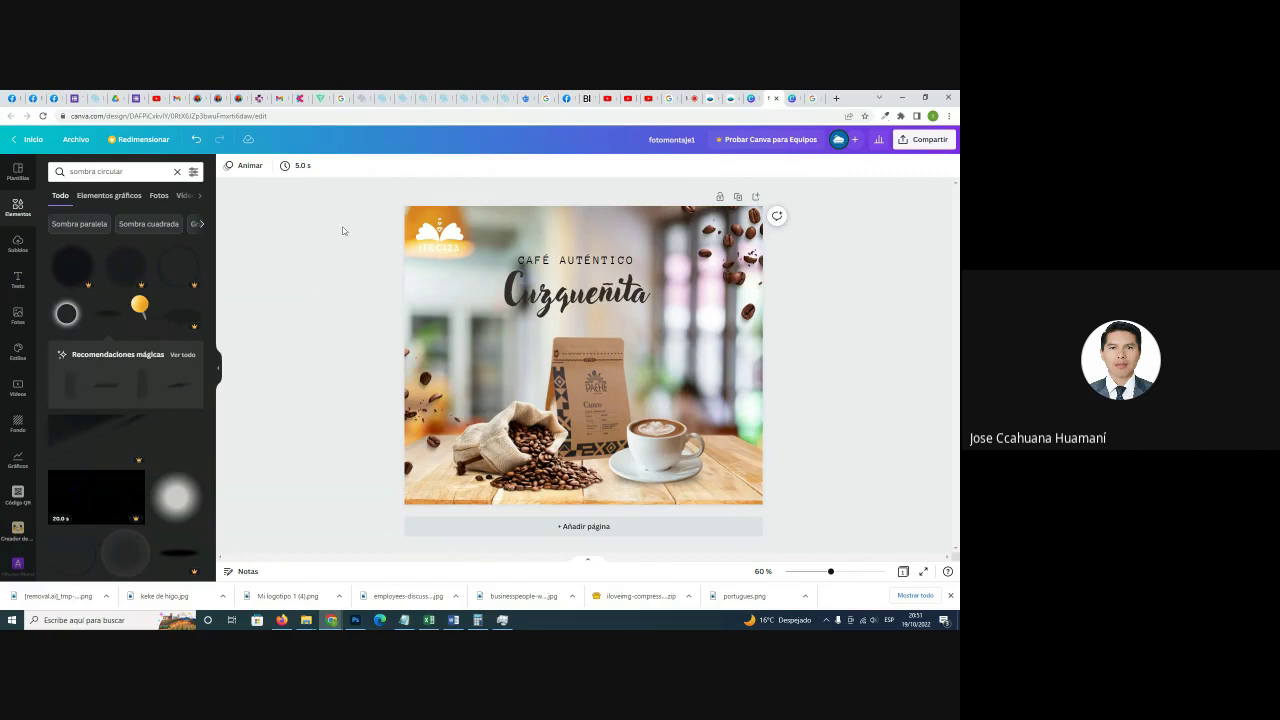
drag(369, 201, 469, 263)
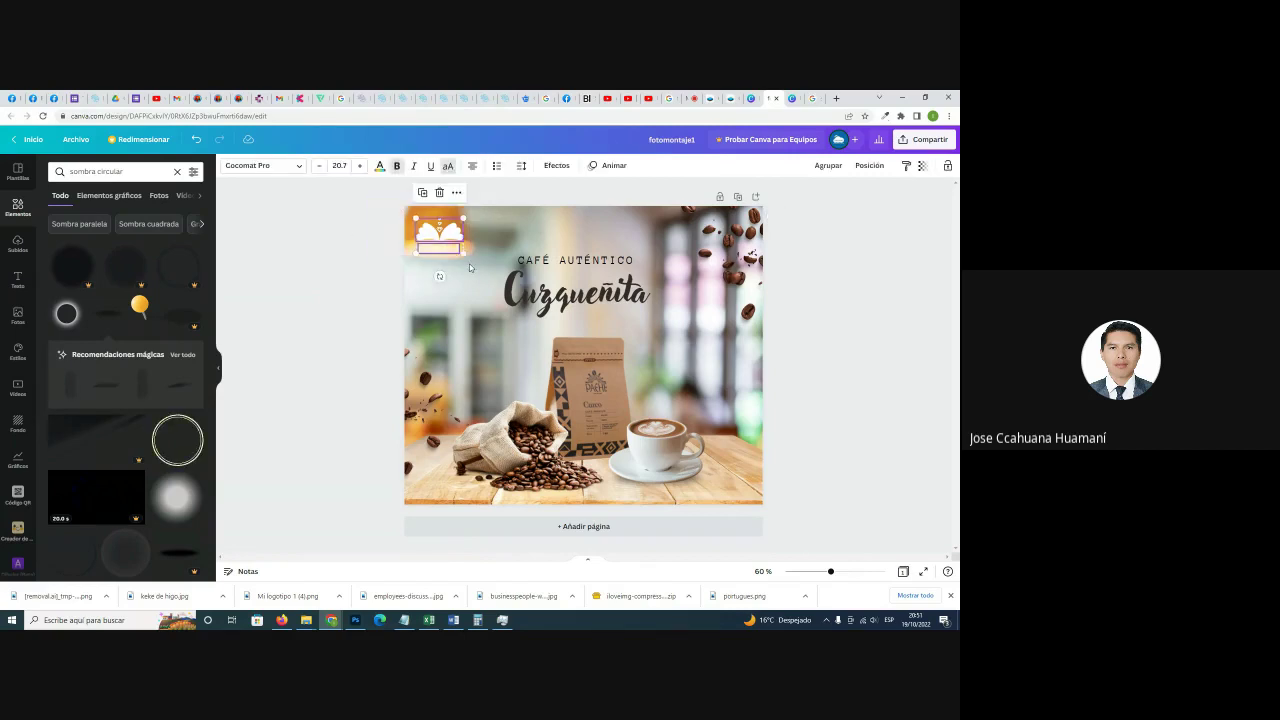
key(Delete)
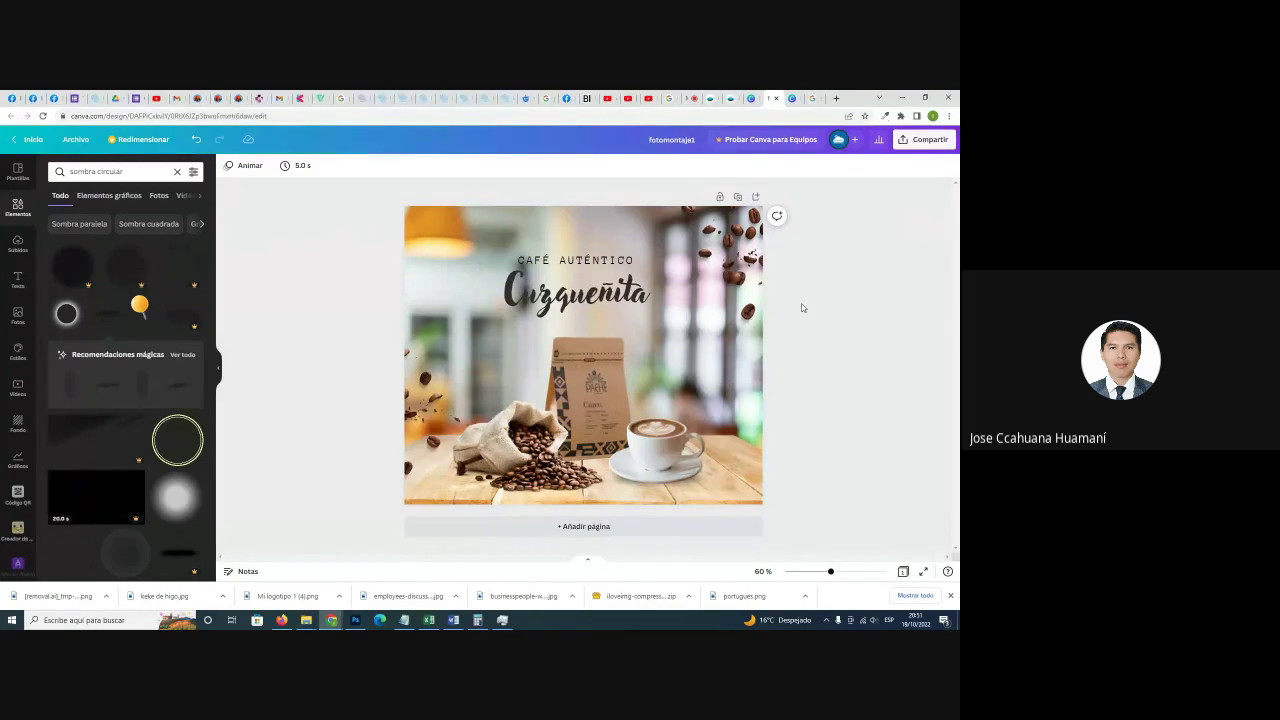
Open the Mi logotipo 1 design from the recent designs and copy the white logo and ITEC123 text on page 3.
click(753, 98)
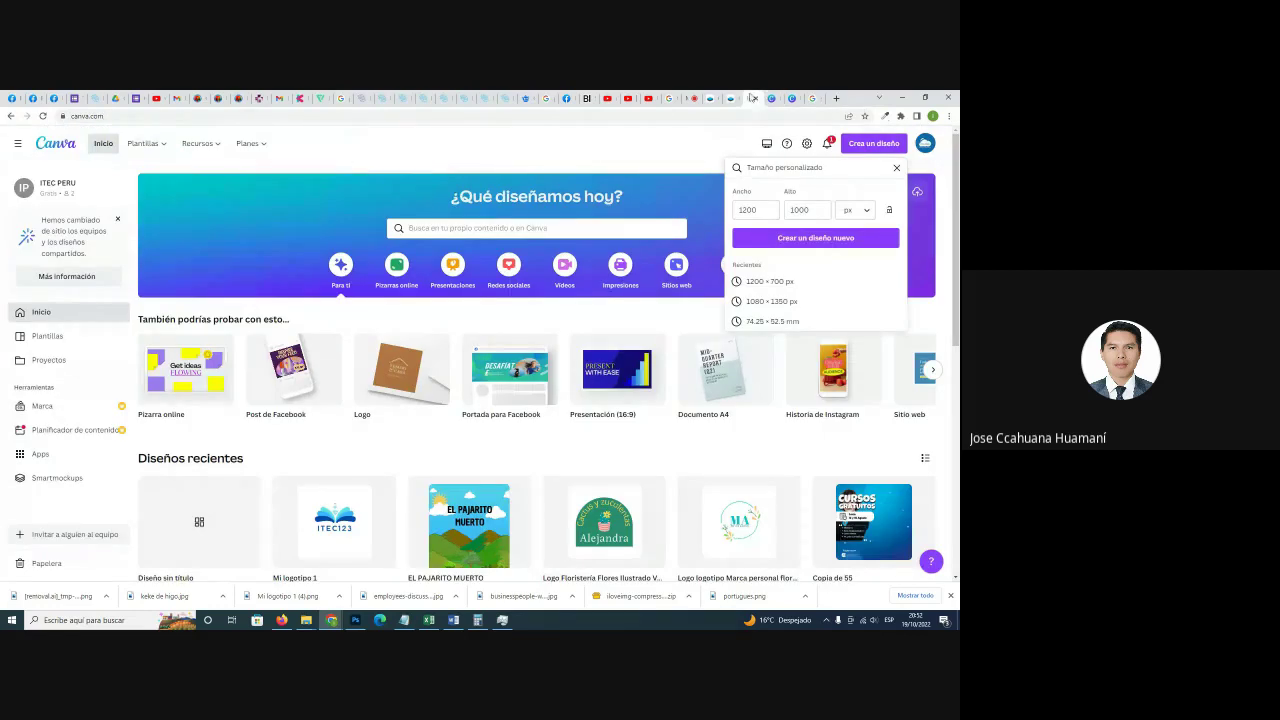
key(Escape)
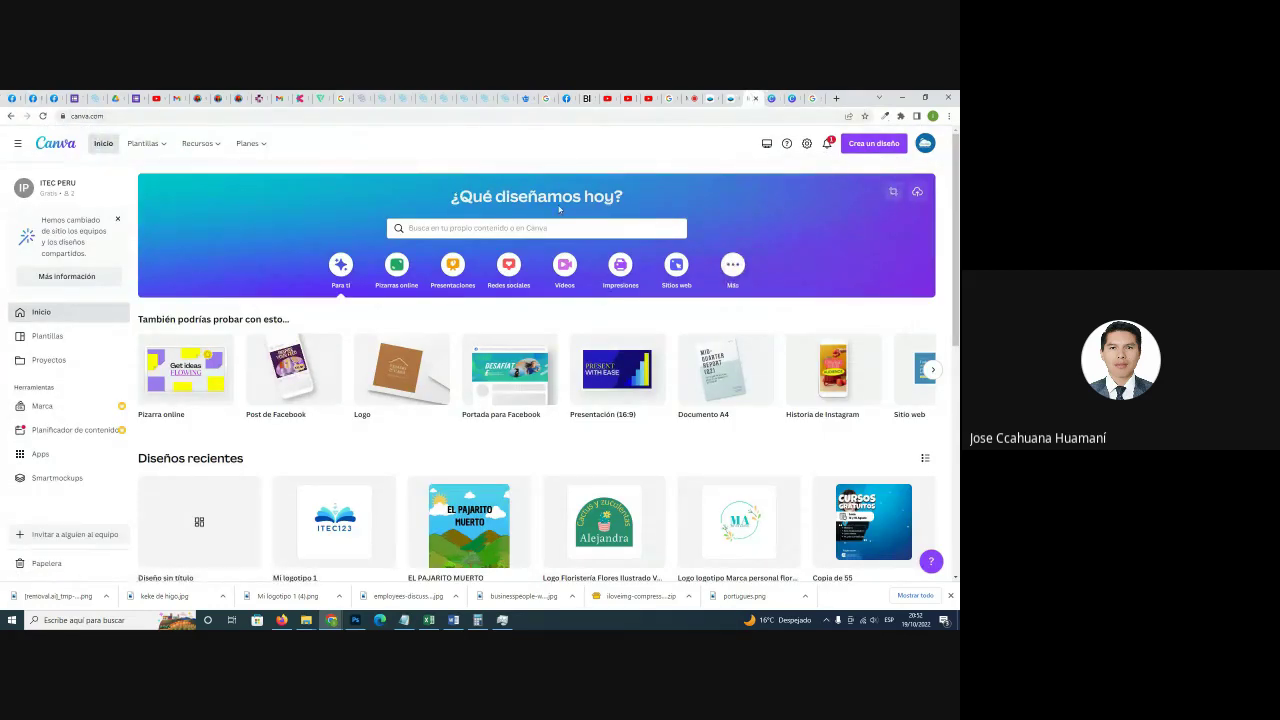
scroll(271, 326, down, 3)
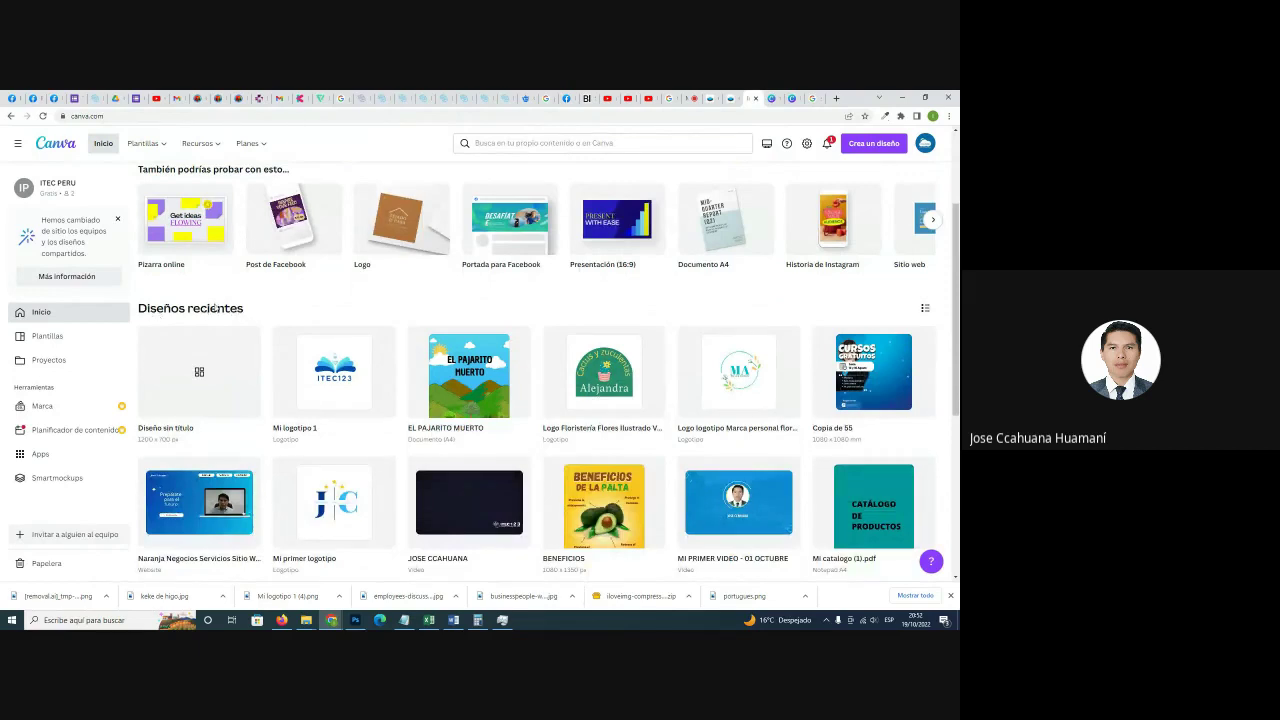
click(347, 388)
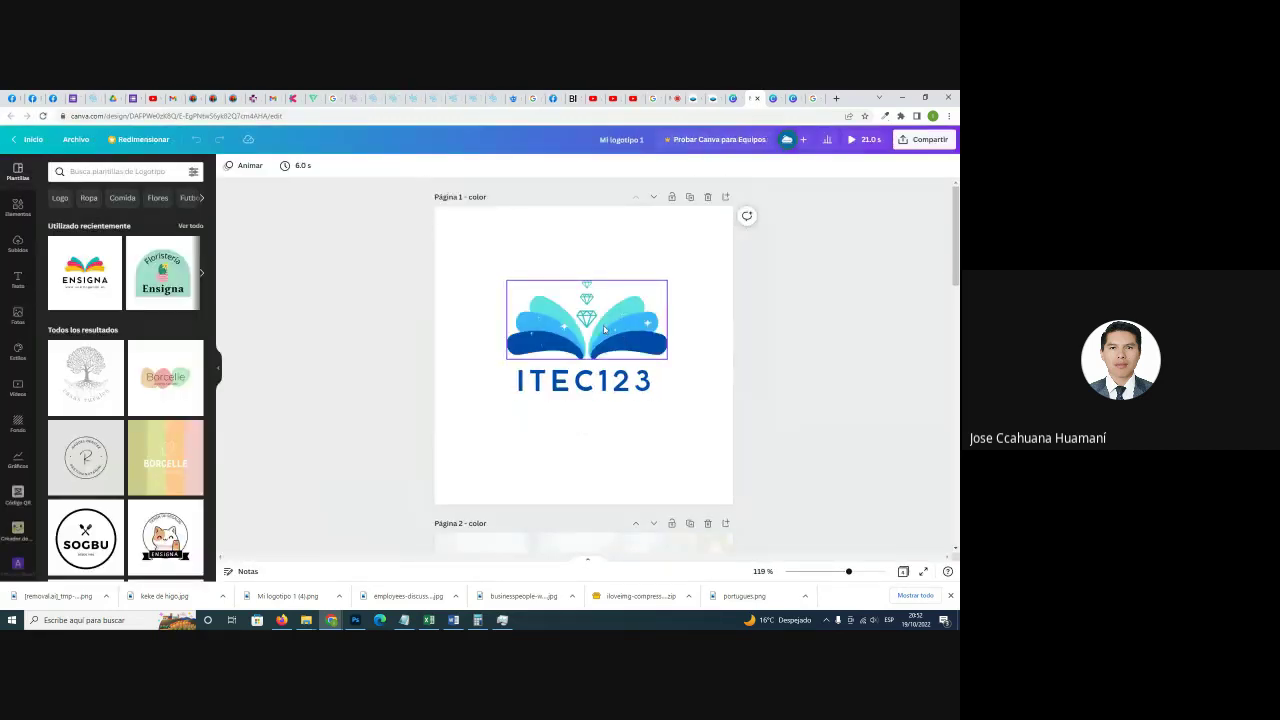
scroll(600, 349, down, 5)
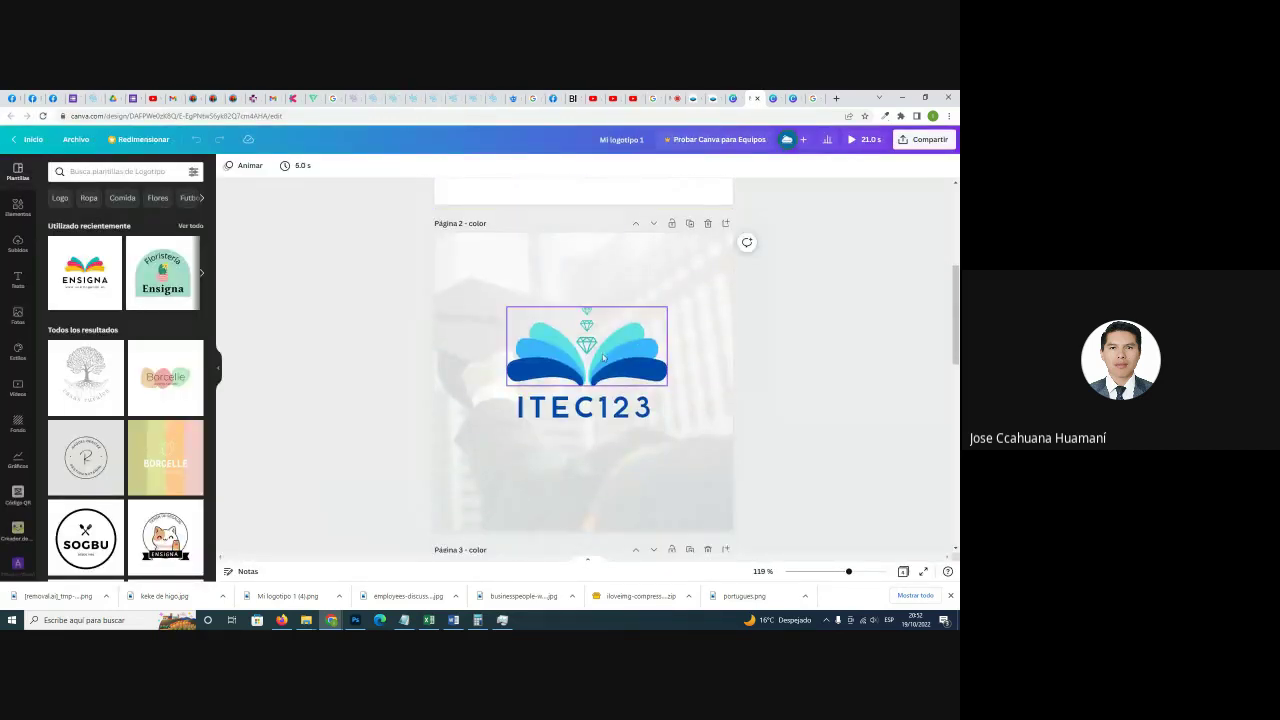
scroll(640, 365, down, 5)
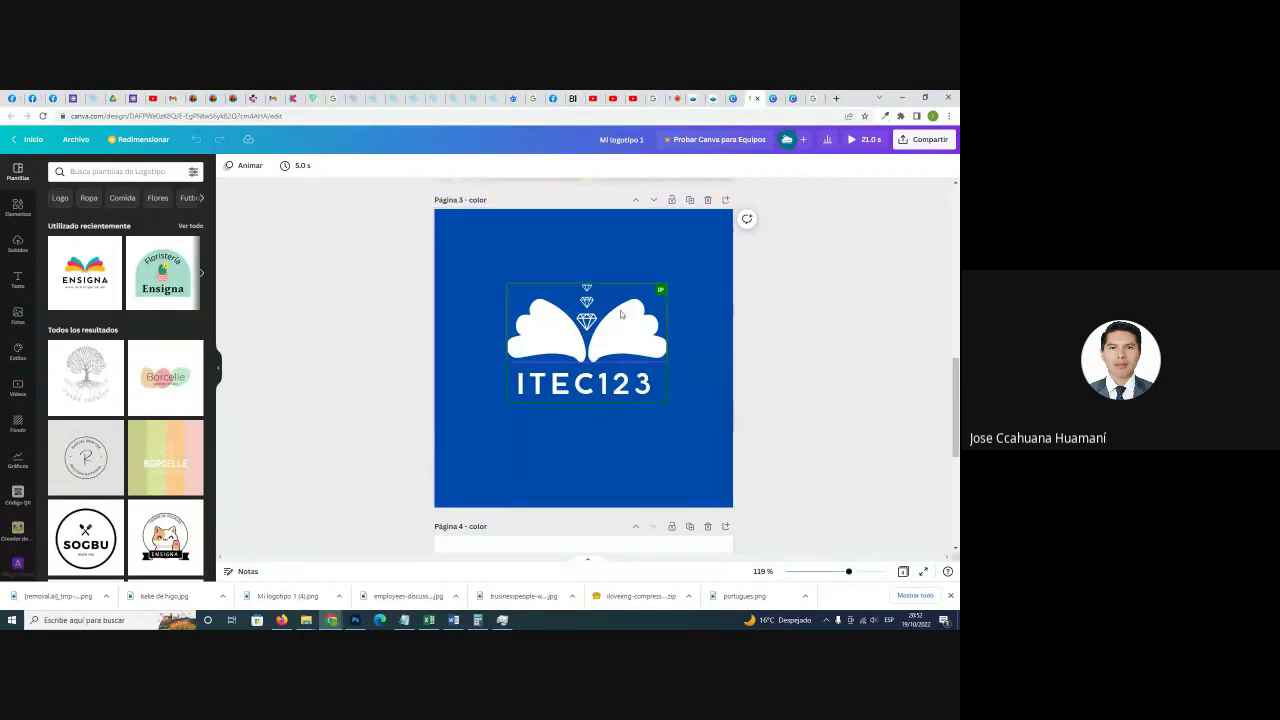
click(539, 371)
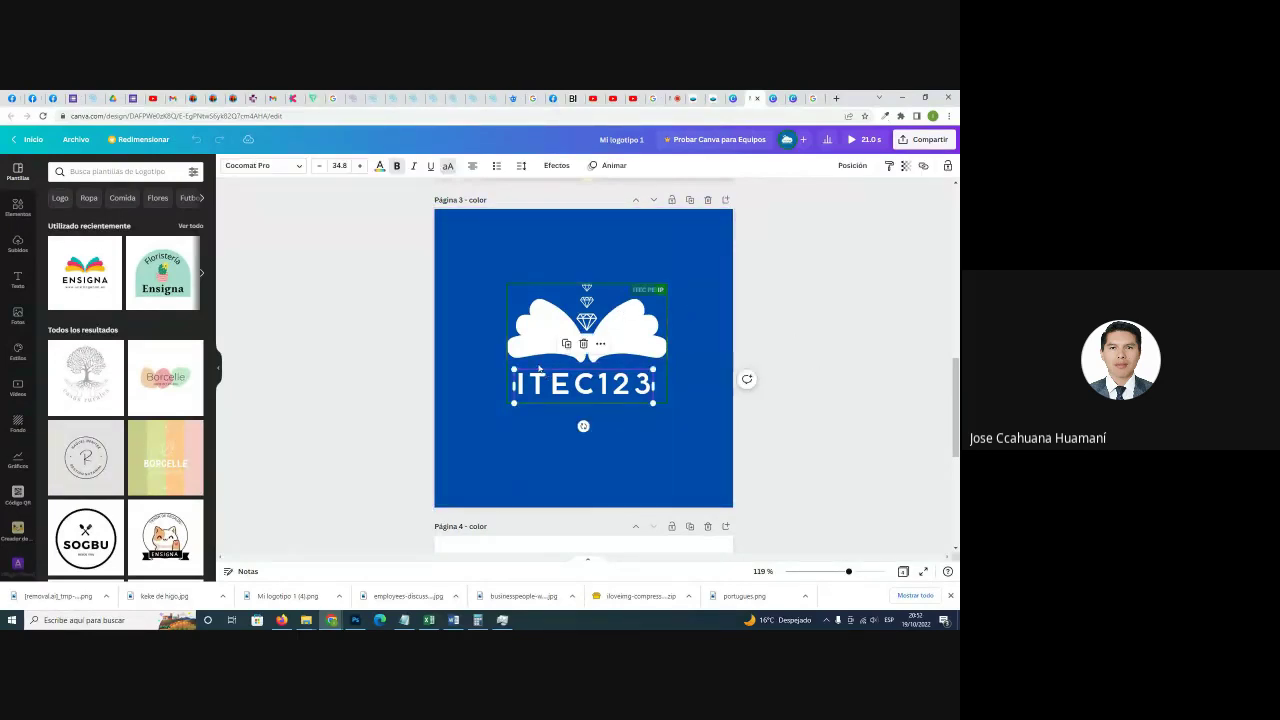
drag(385, 275, 640, 385)
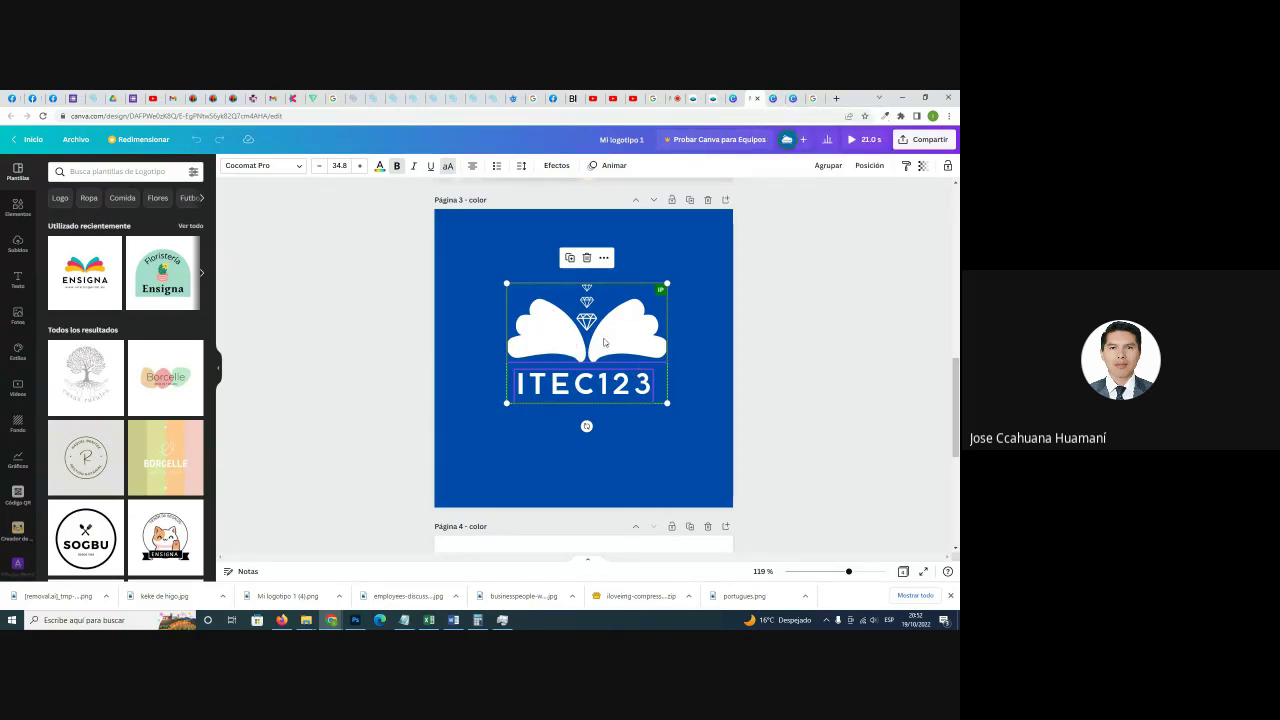
Paste the copied white logo into fotomontaje1, move it to the image's upper-left corner and shrink it to fit beside the heading.
click(772, 98)
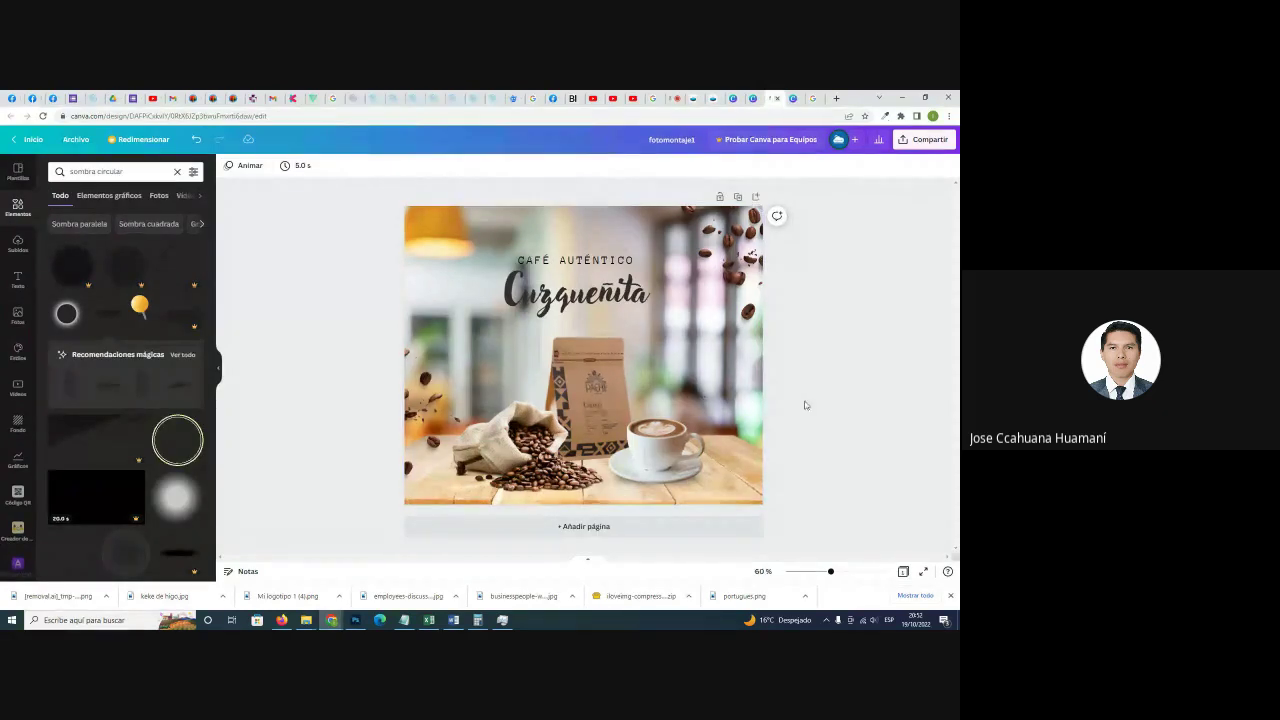
key(ctrl+v)
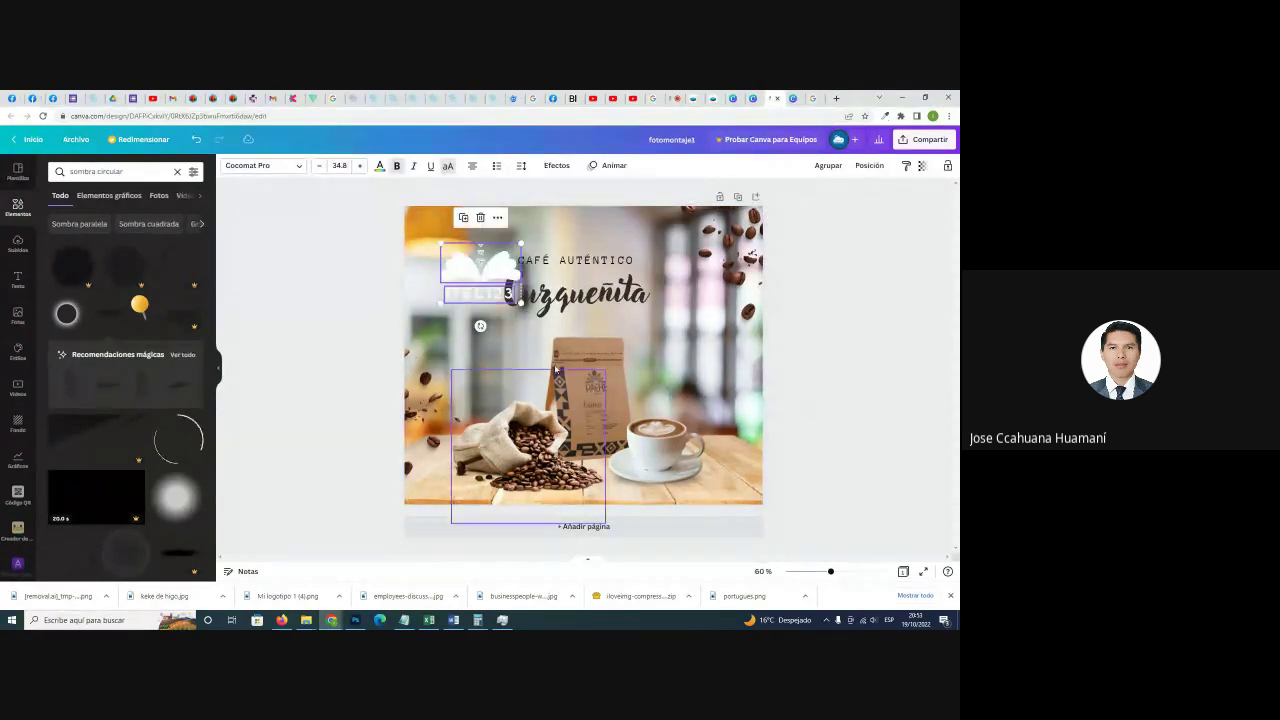
drag(461, 269, 435, 264)
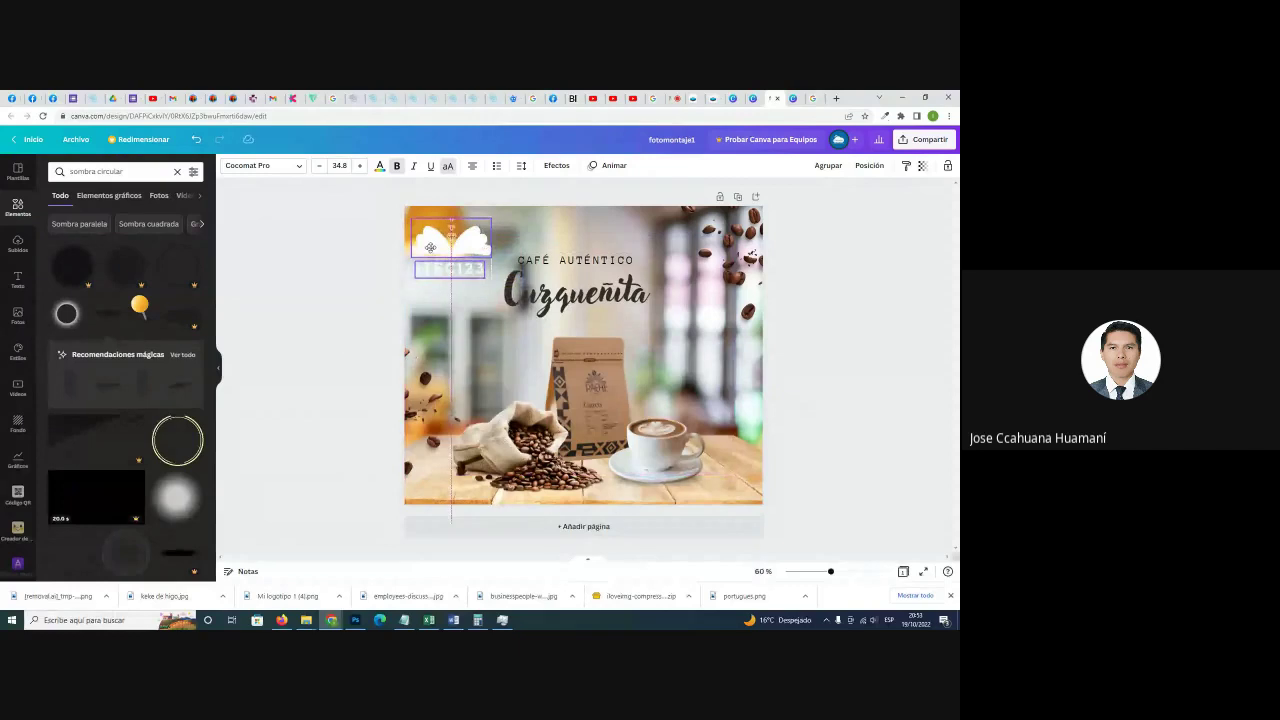
drag(430, 247, 434, 242)
drag(491, 213, 466, 235)
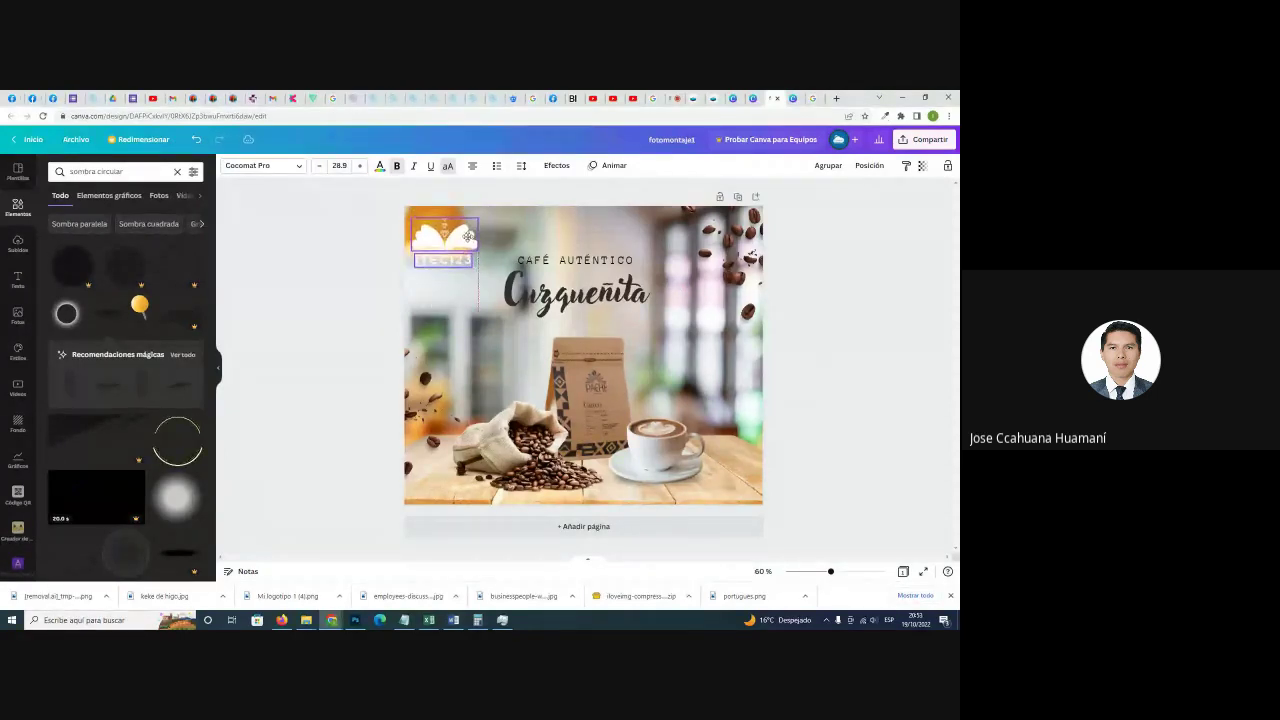
click(344, 254)
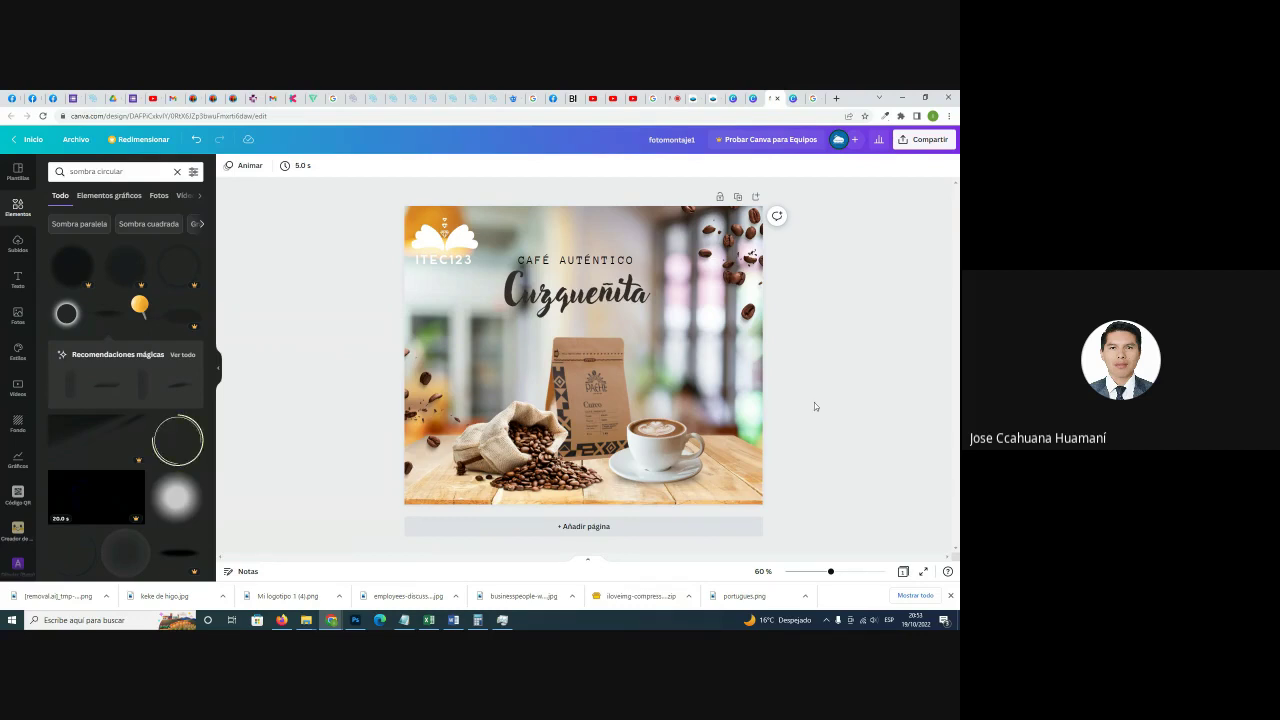
click(676, 99)
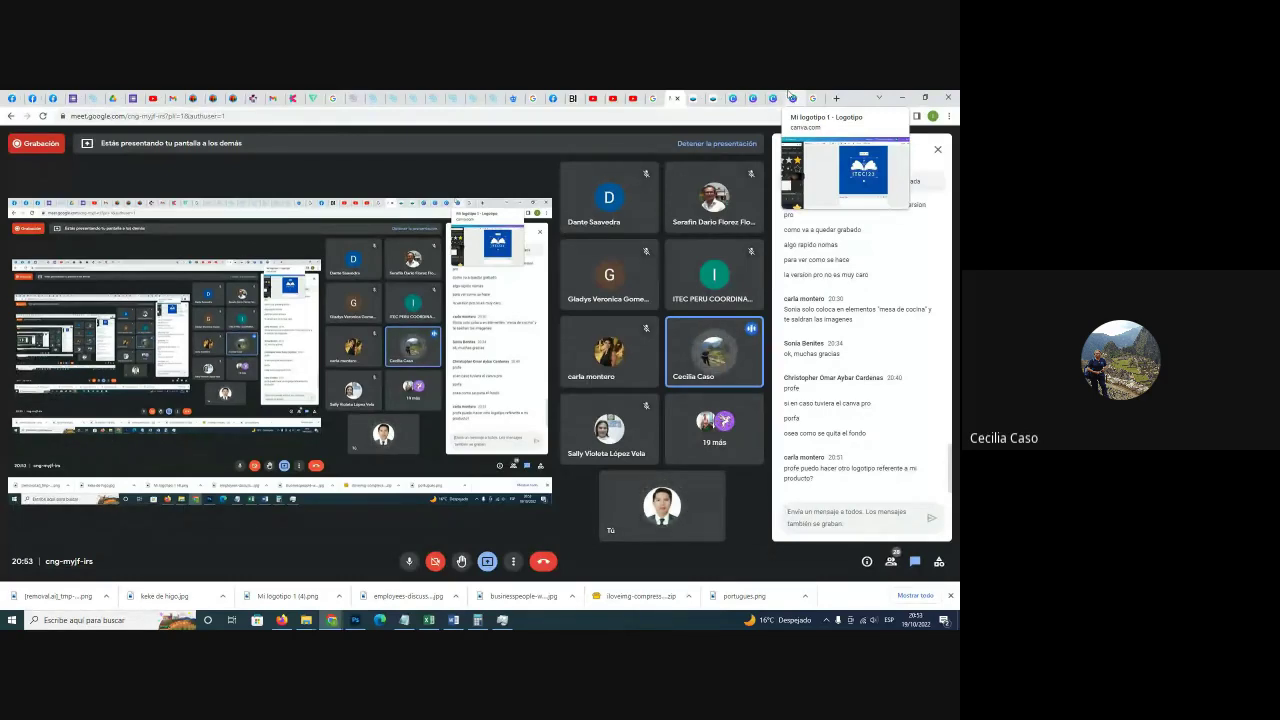
click(774, 97)
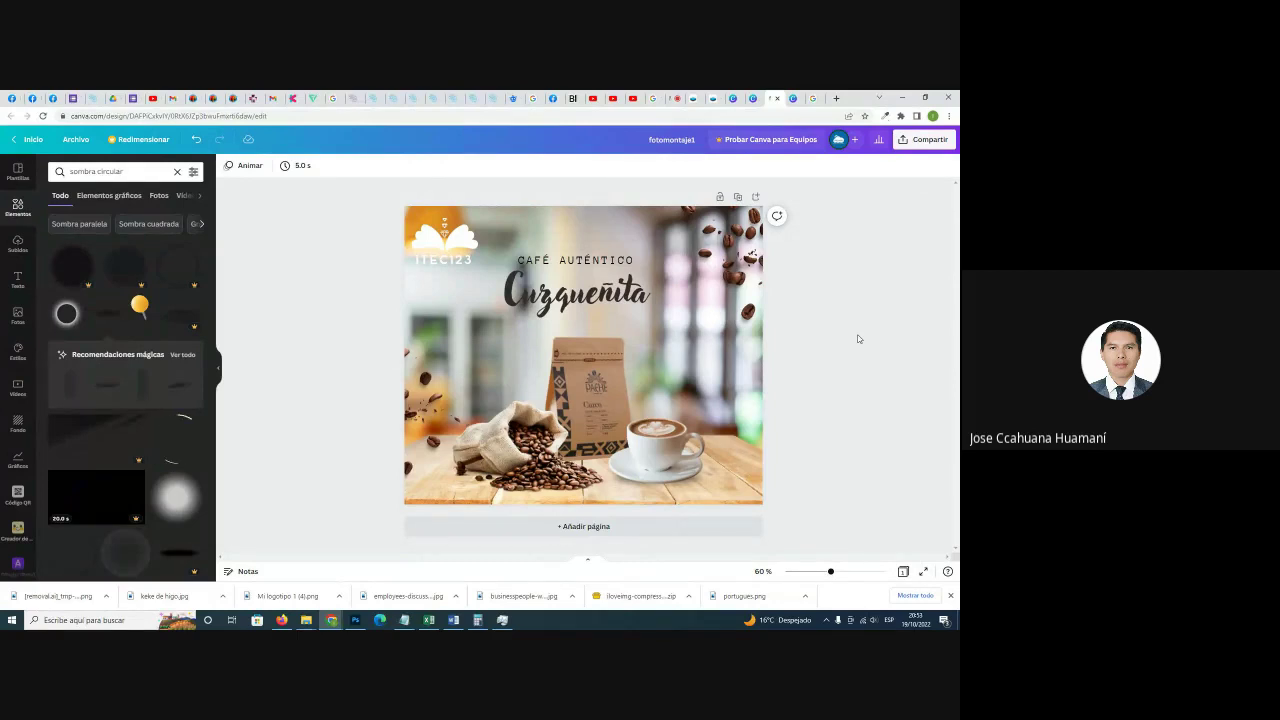
click(752, 98)
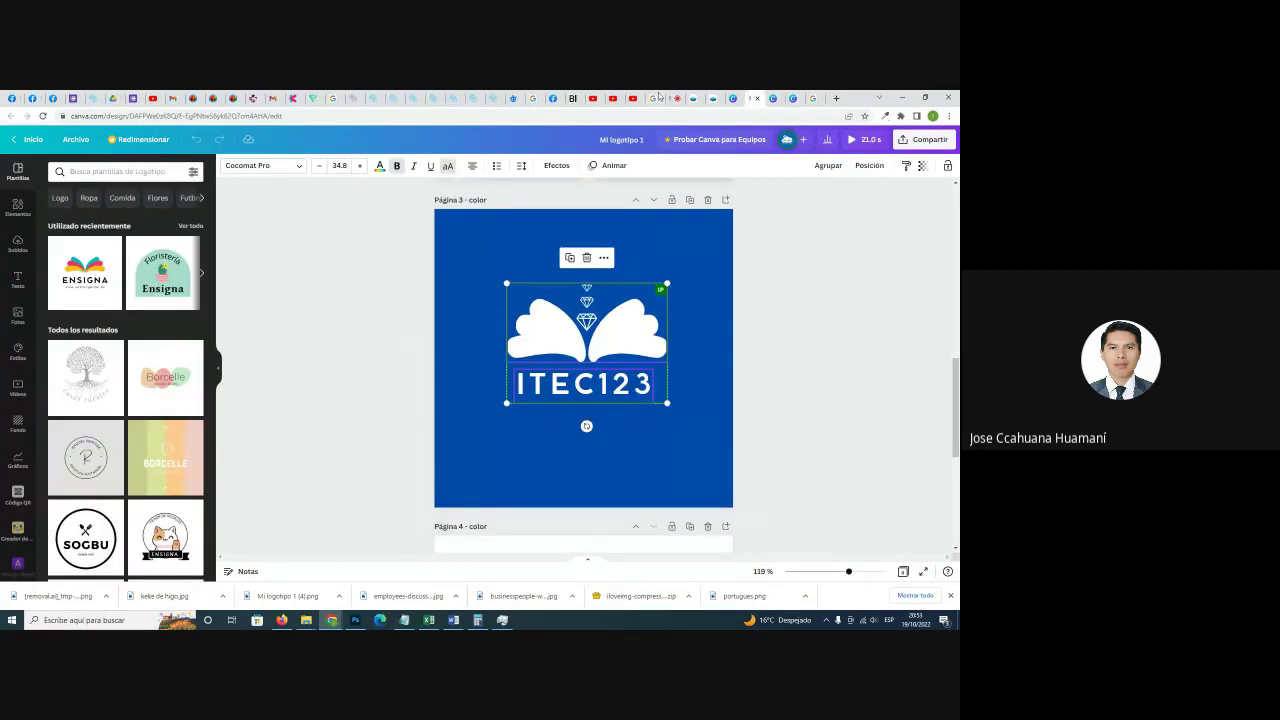
Reload the Canva home page and create a new custom-size design of 1200 × 1000 px.
click(732, 98)
click(330, 116)
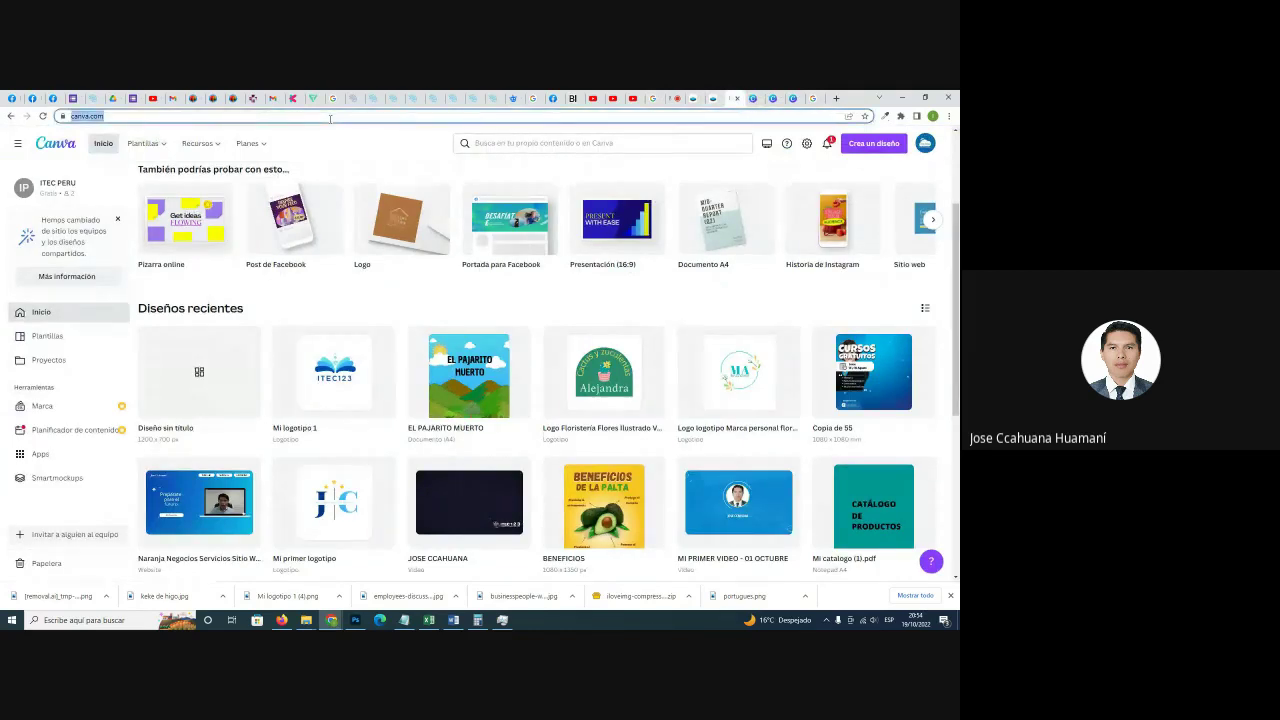
key(Return)
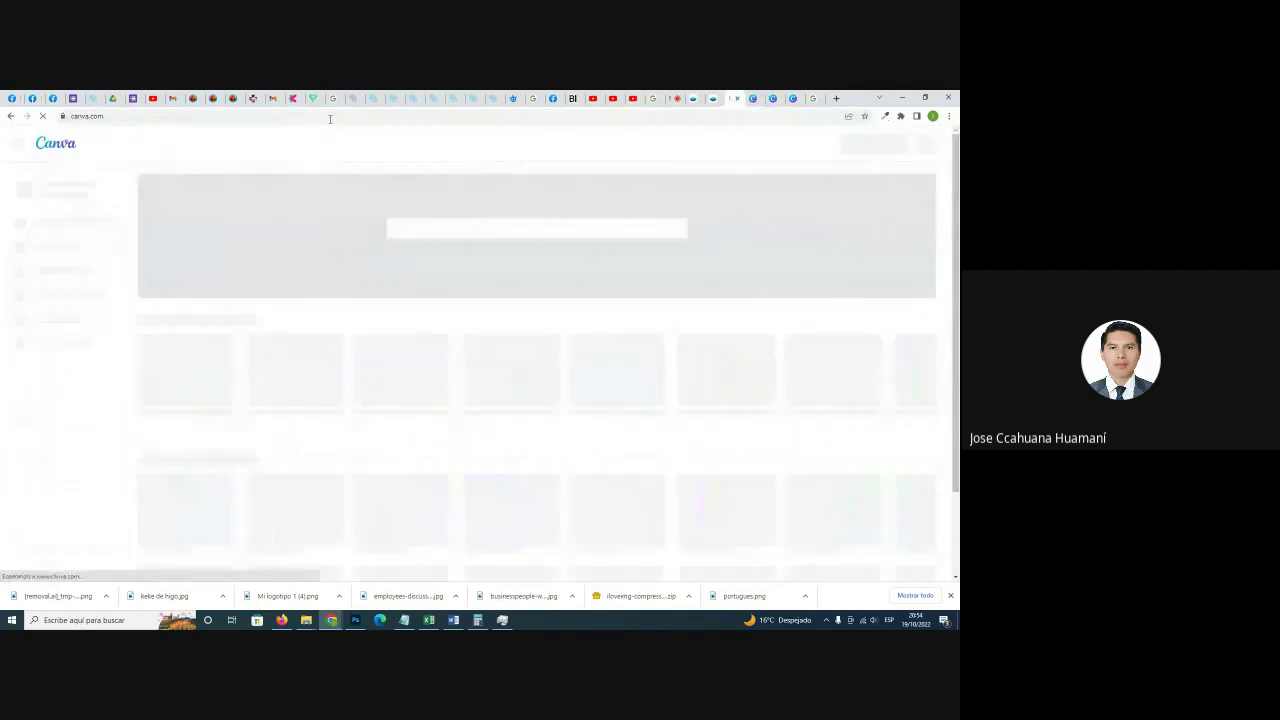
scroll(558, 411, down, 2)
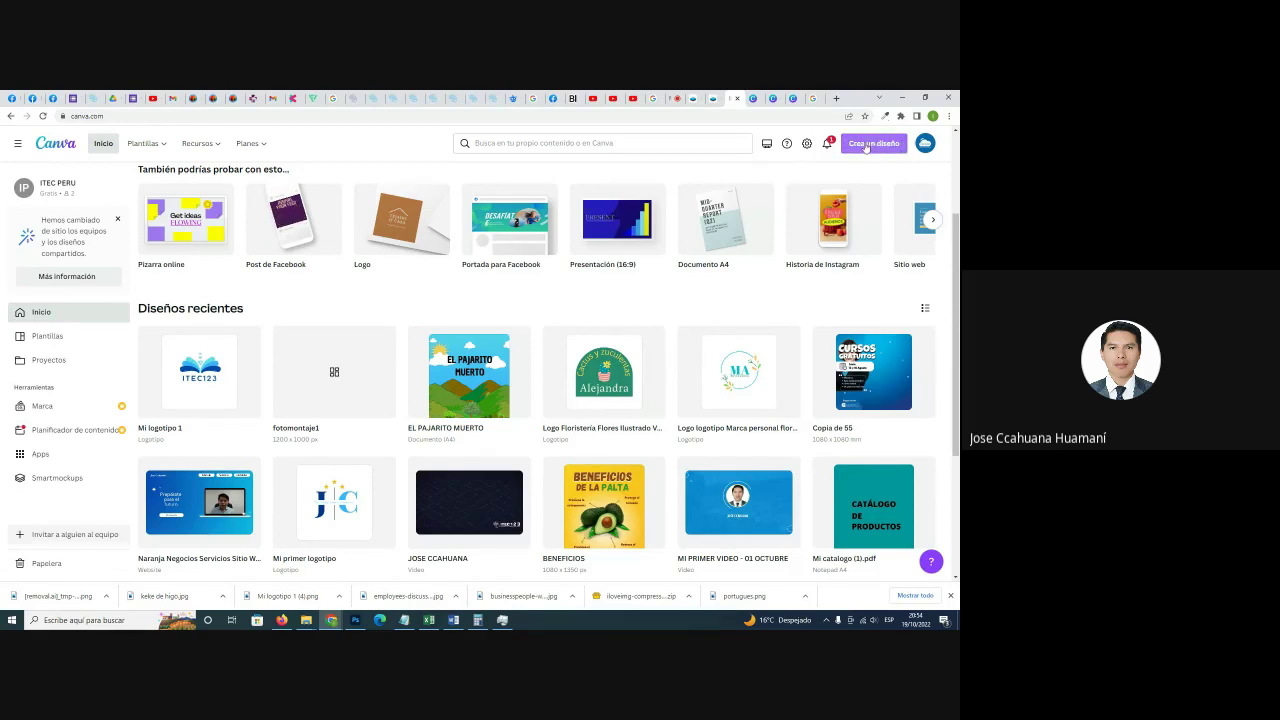
click(866, 147)
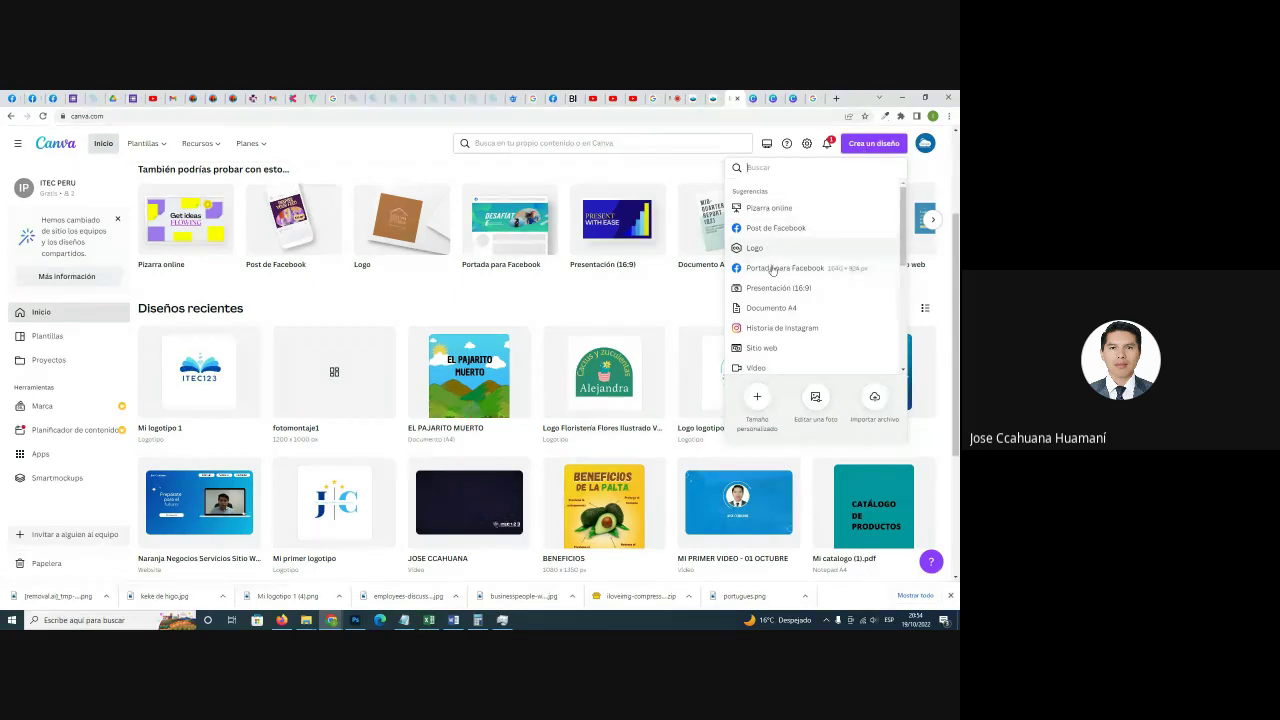
scroll(772, 228, up, 1)
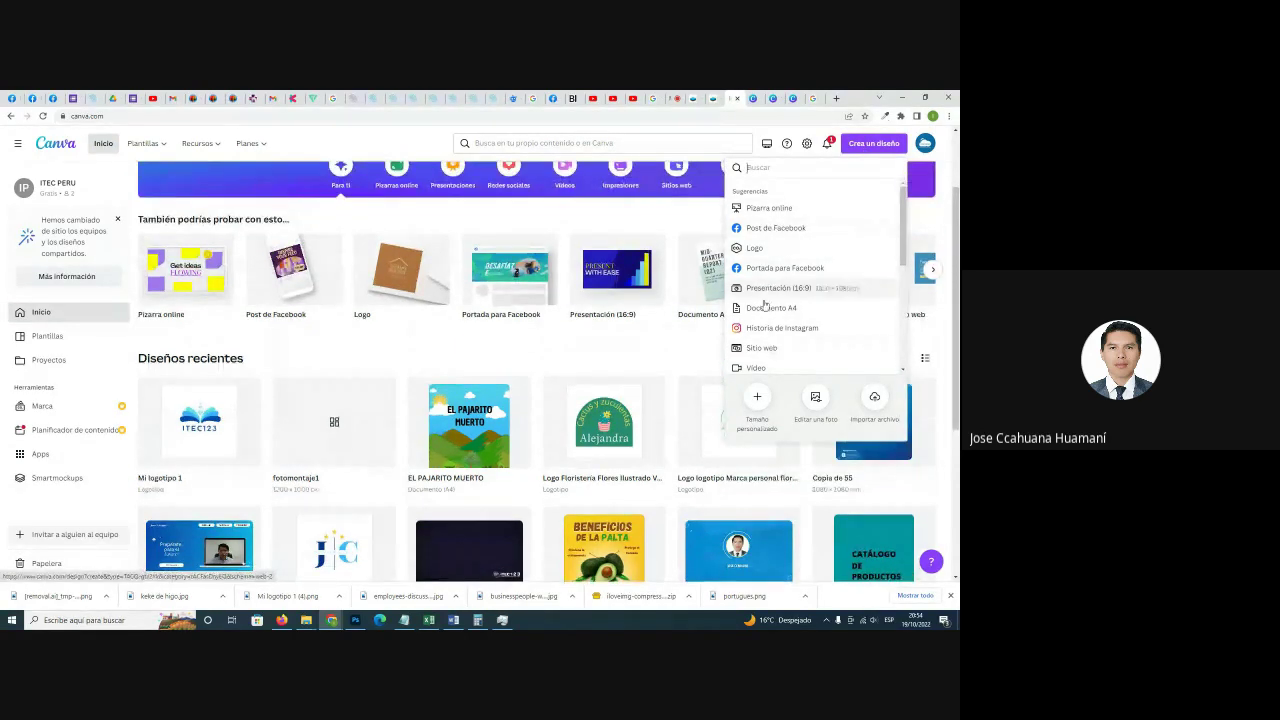
click(755, 402)
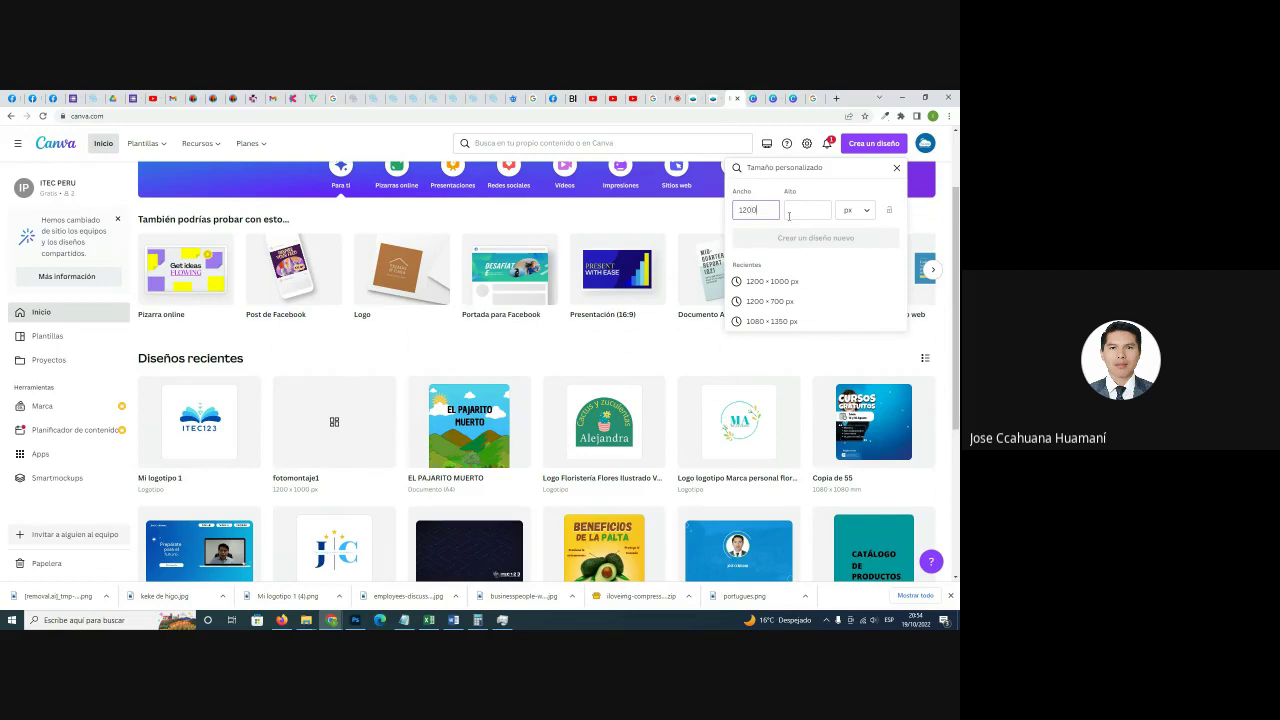
click(796, 212)
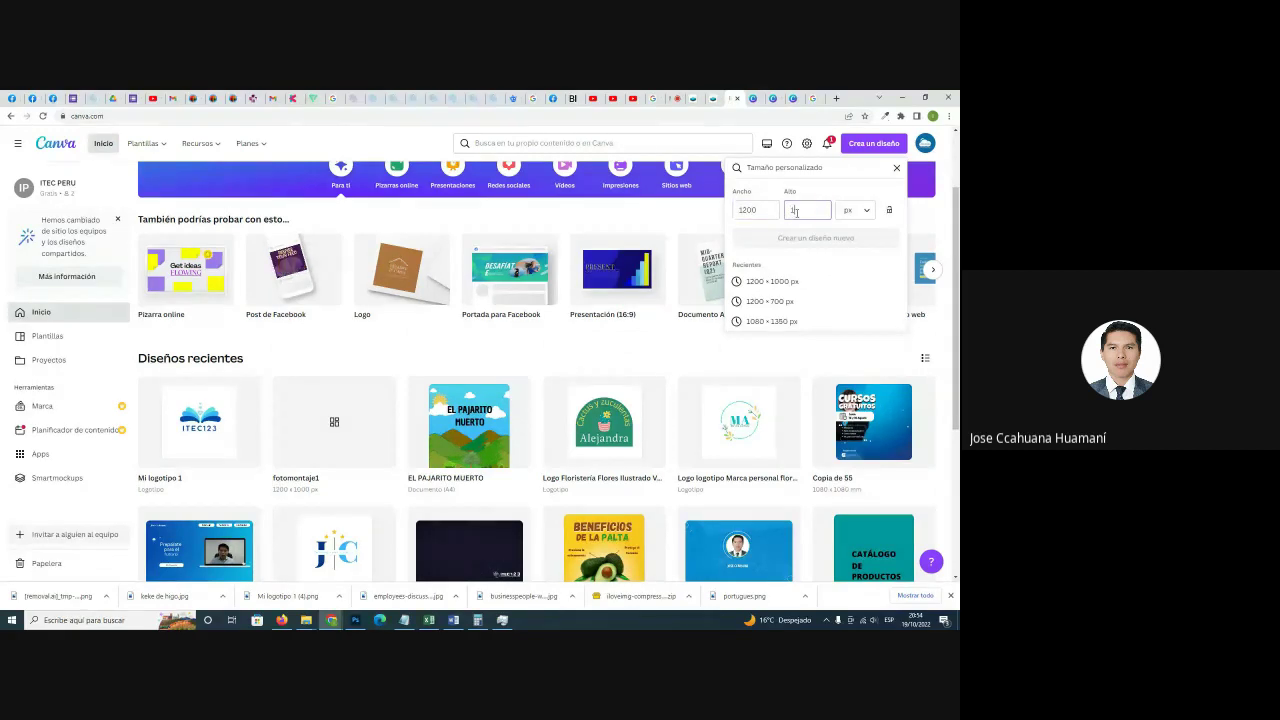
text(1000)
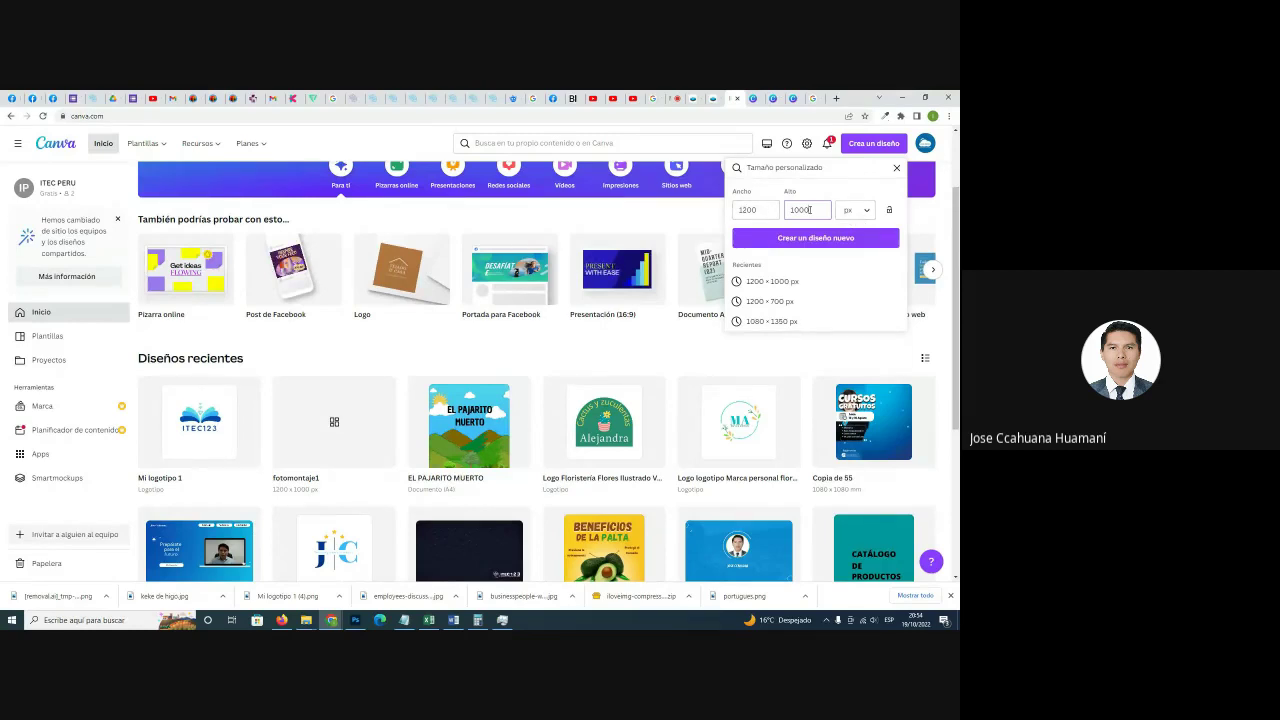
click(812, 238)
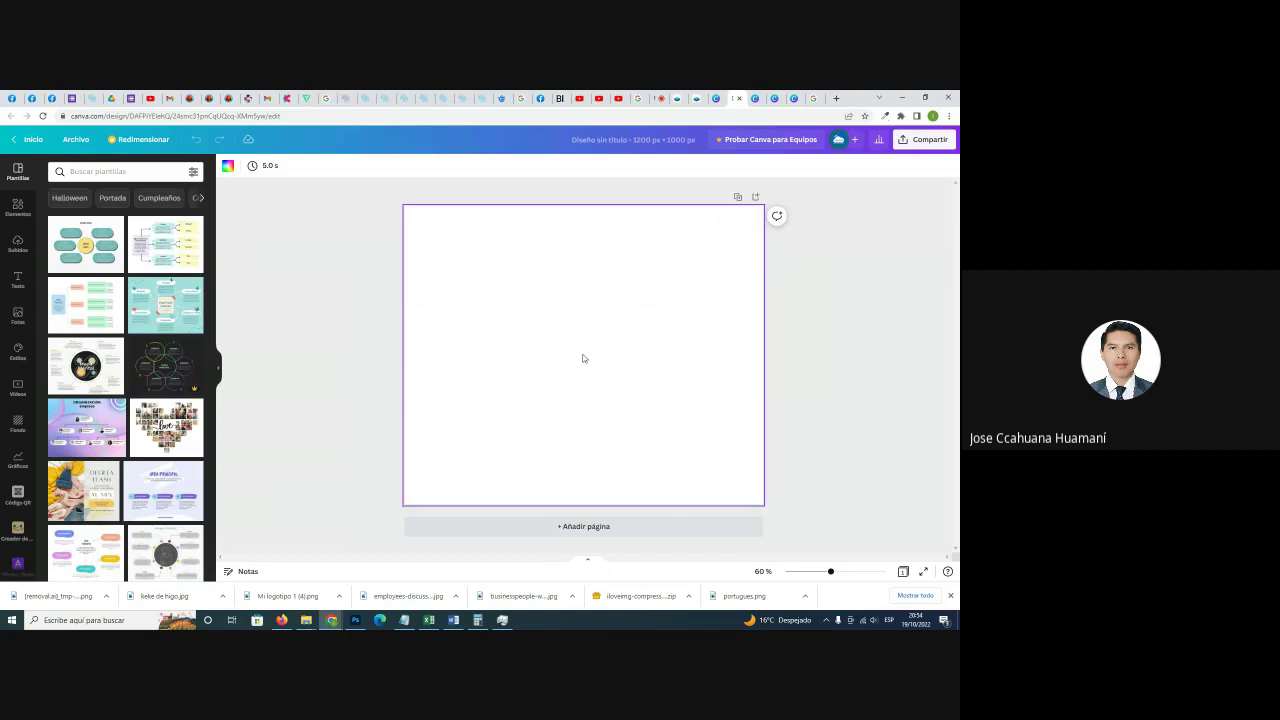
Search the design elements for "fondo laboratorio".
click(18, 207)
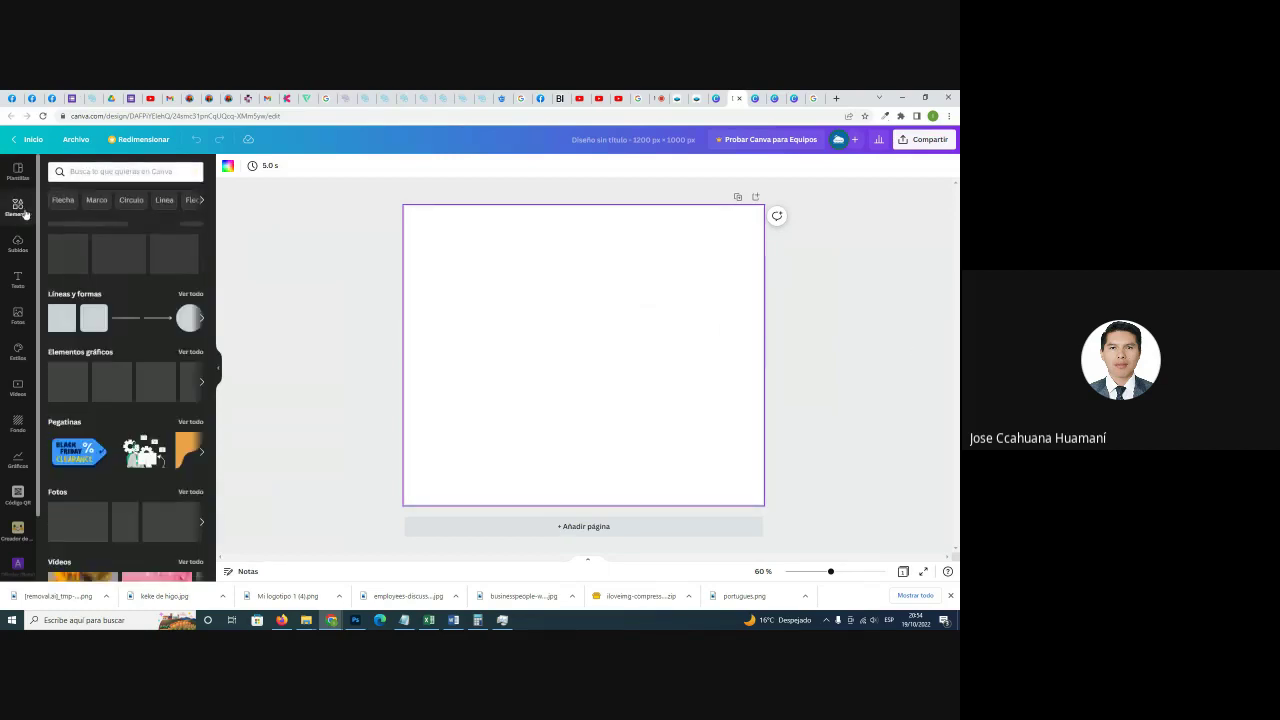
click(87, 170)
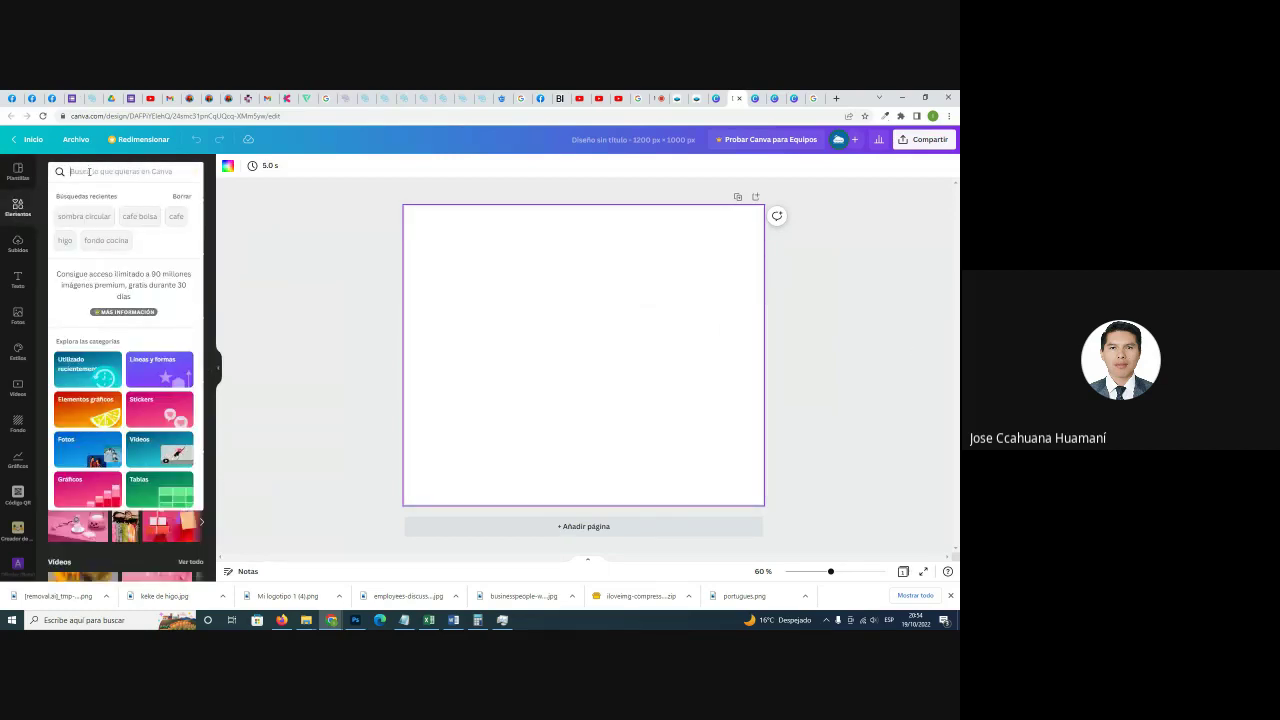
text(fon)
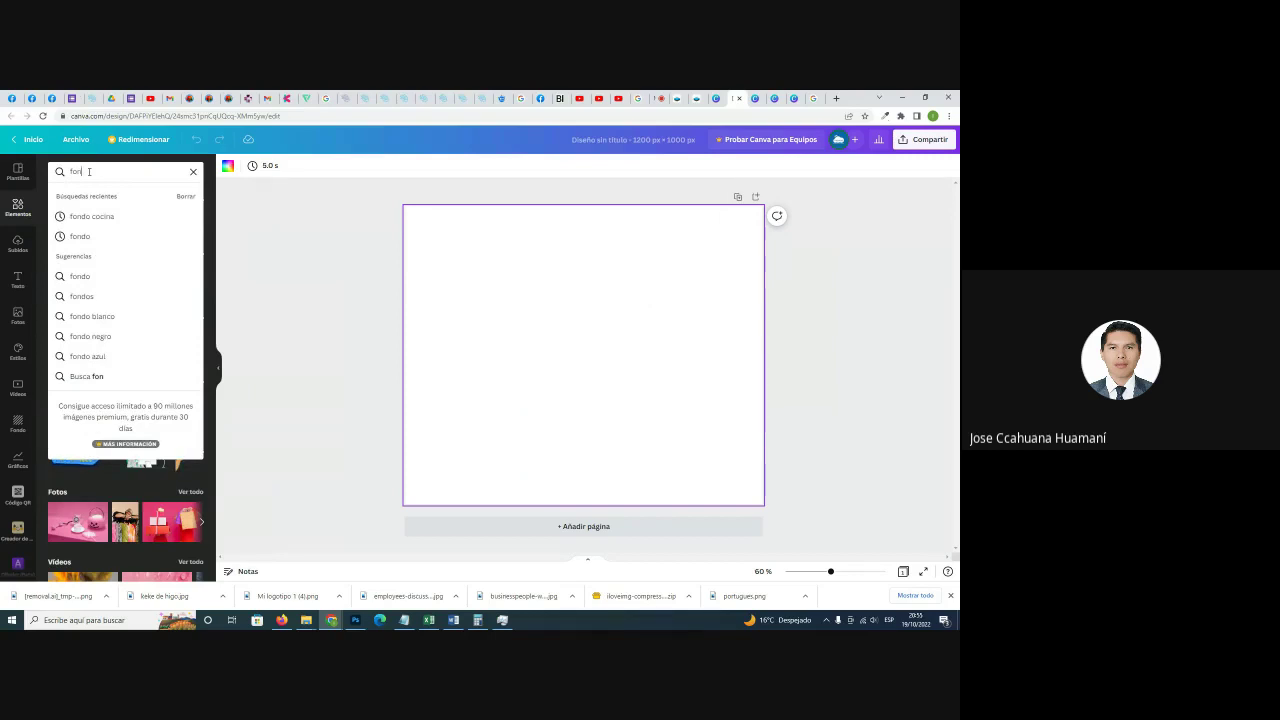
text(do oficina)
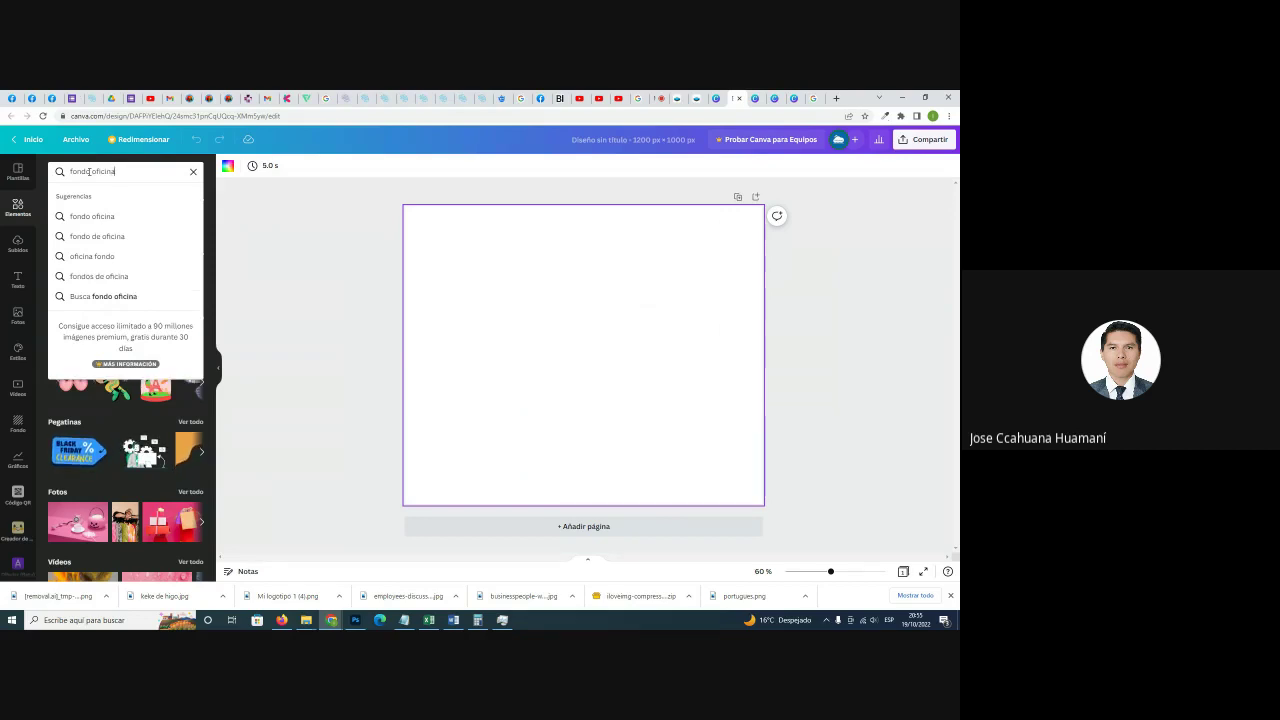
key(BackSpace)
key(BackSpace)
key(BackSpace)
key(BackSpace)
key(BackSpace)
key(BackSpace)
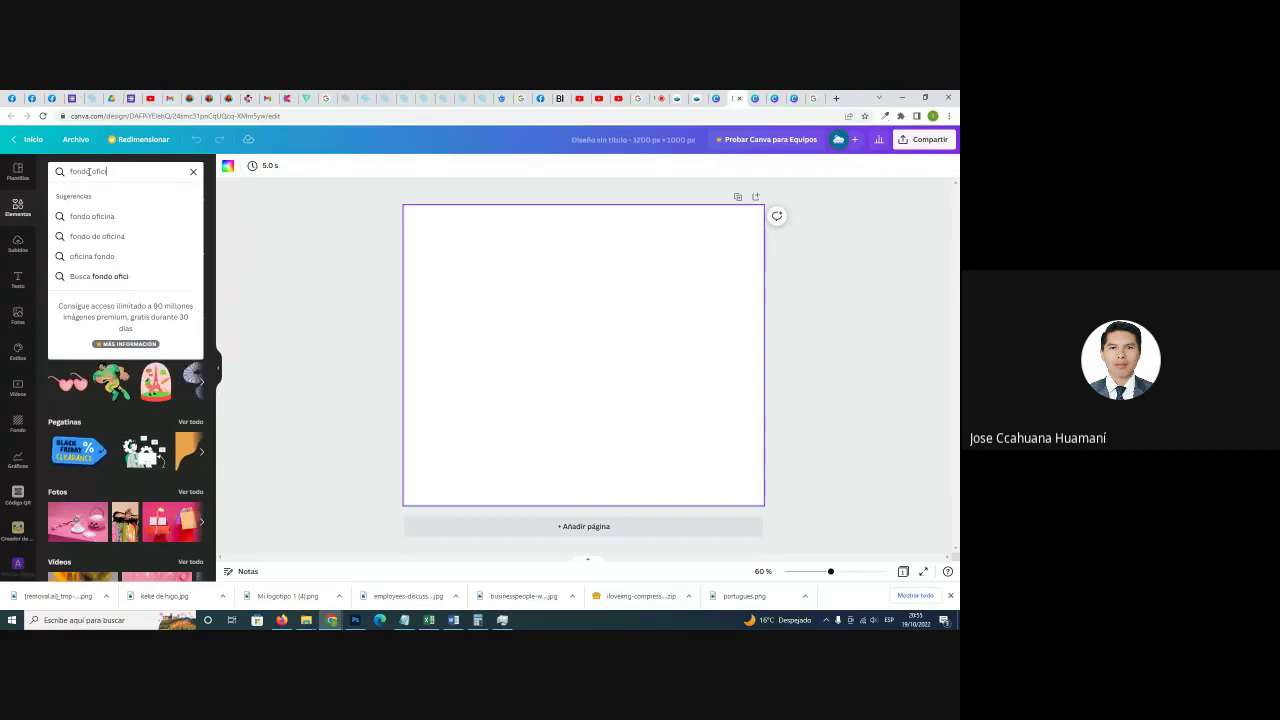
key(BackSpace)
key(BackSpace)
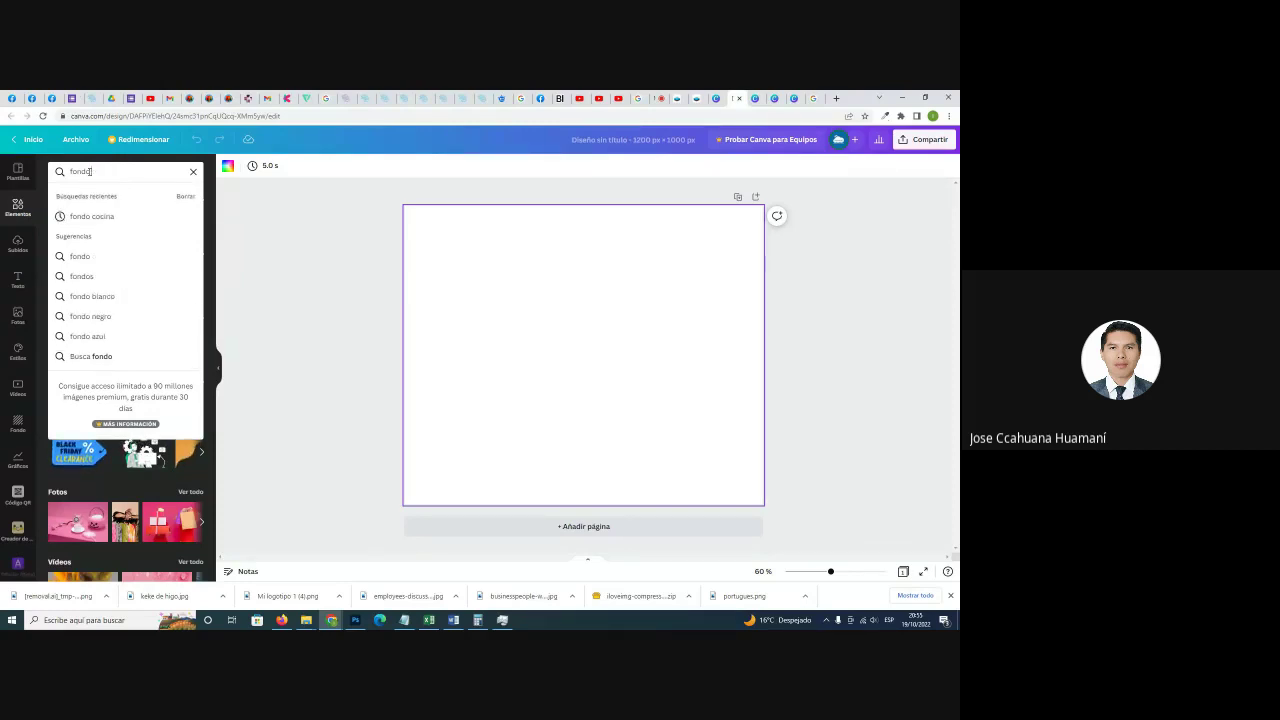
text(labo)
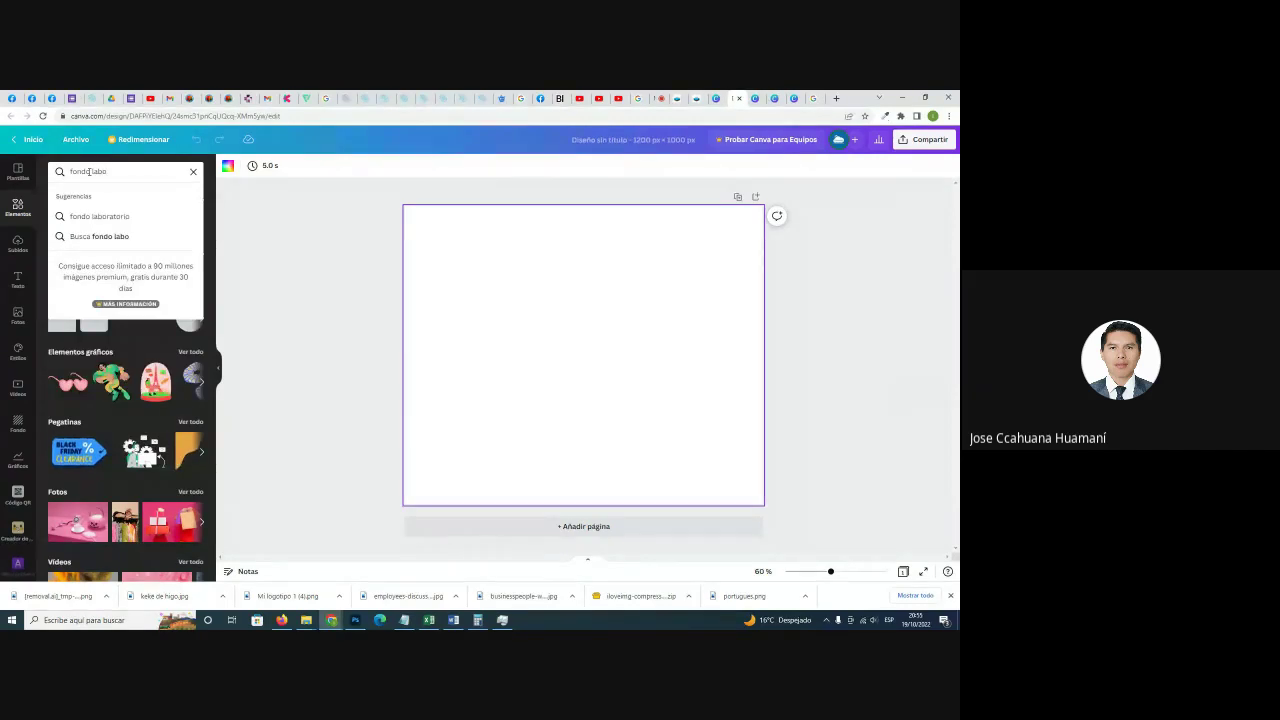
text(rato)
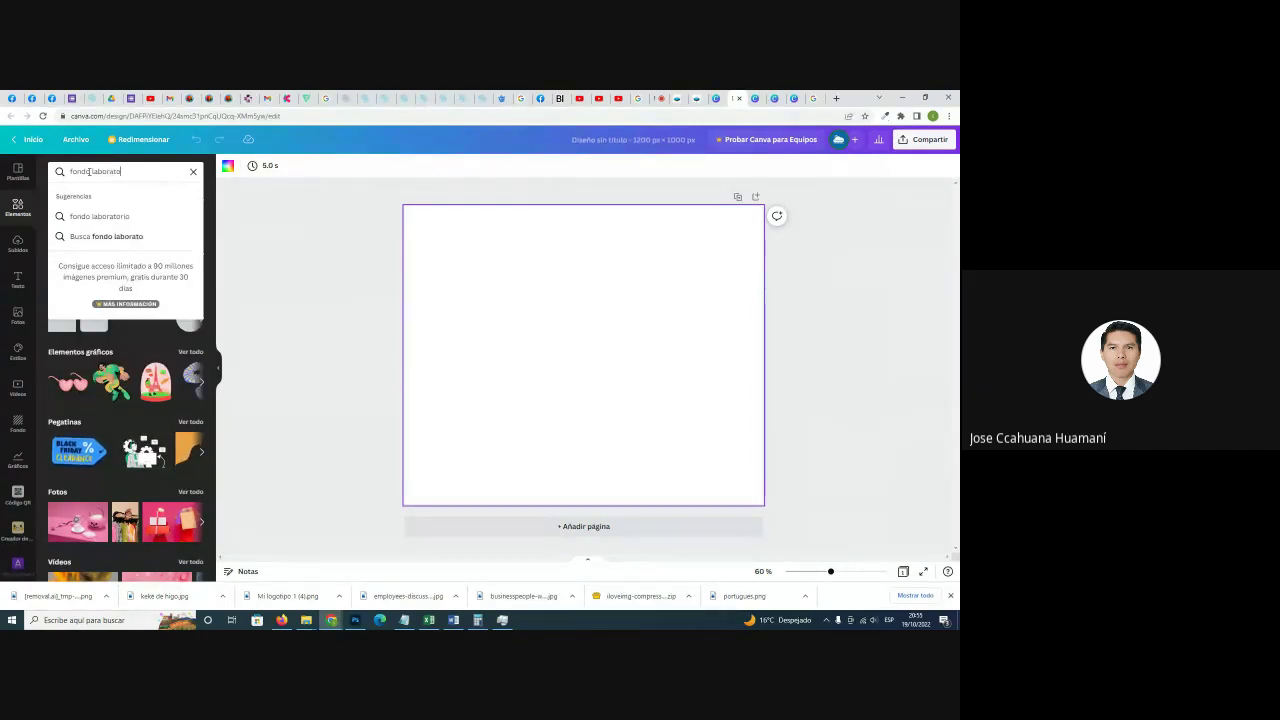
text(rio)
key(Return)
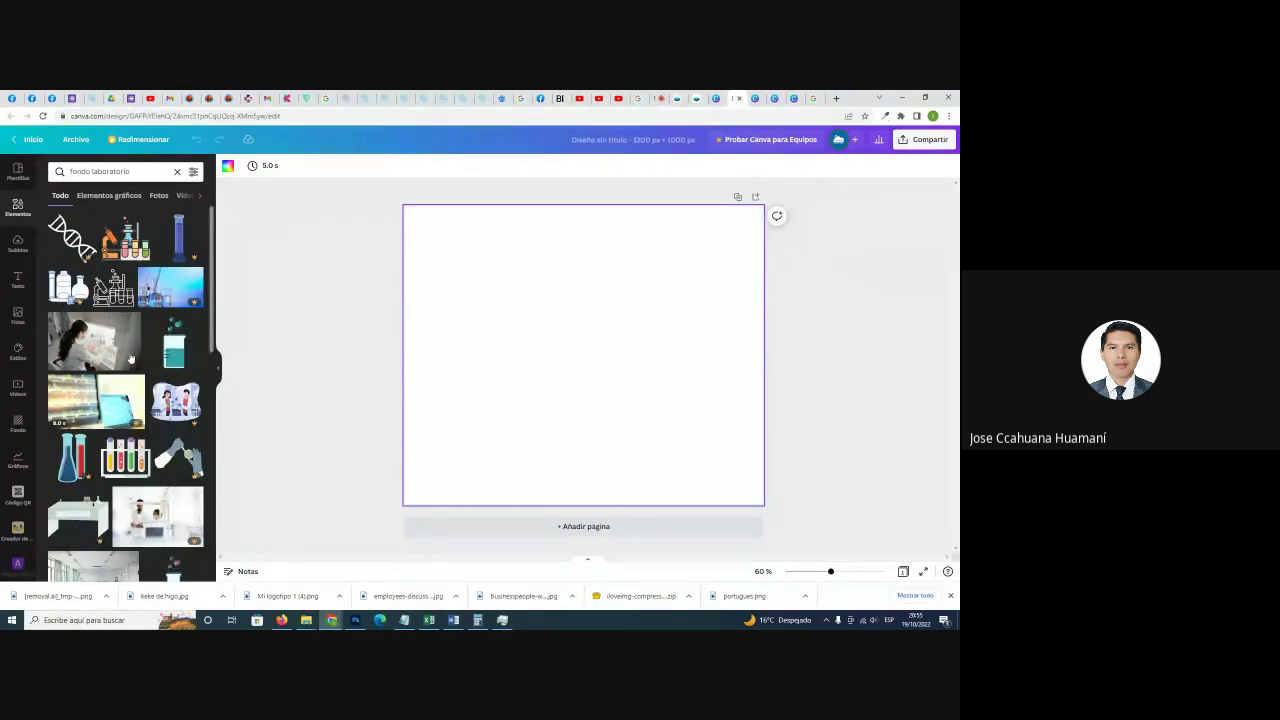
Add the photo of the dark-haired woman working at a laboratory cabinet and set it as the page background.
click(82, 345)
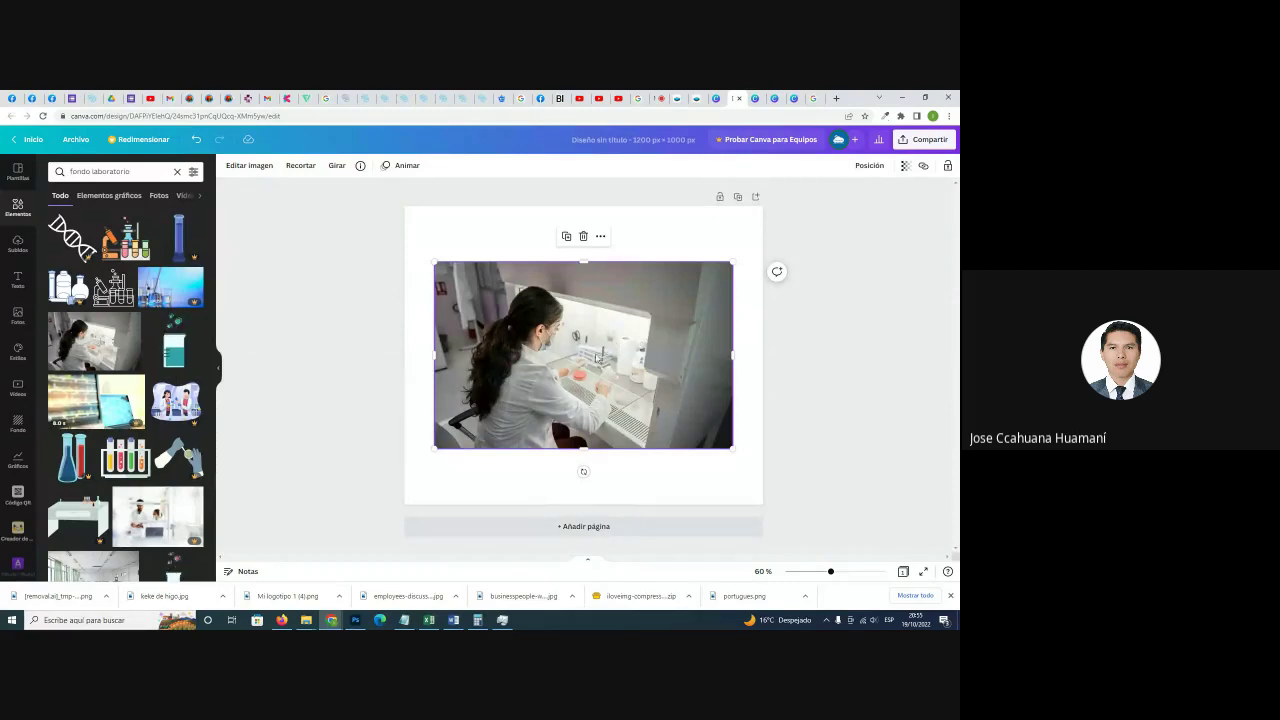
right_click(609, 335)
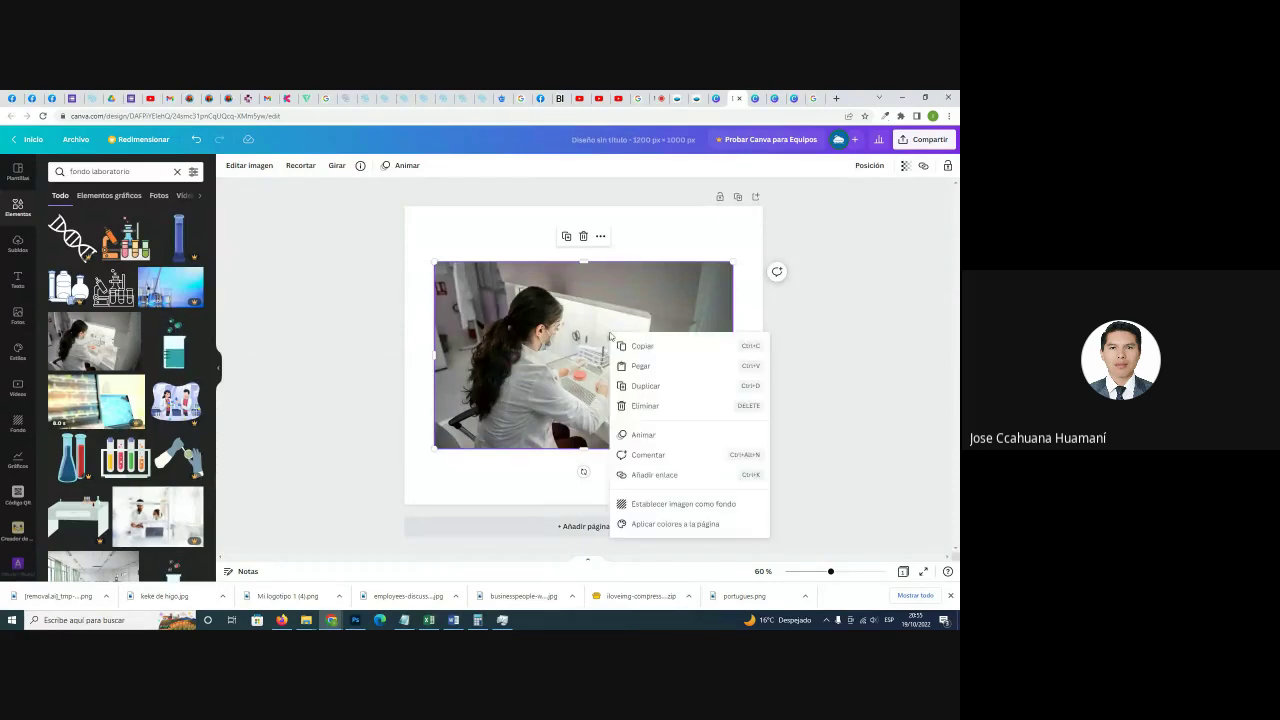
click(672, 504)
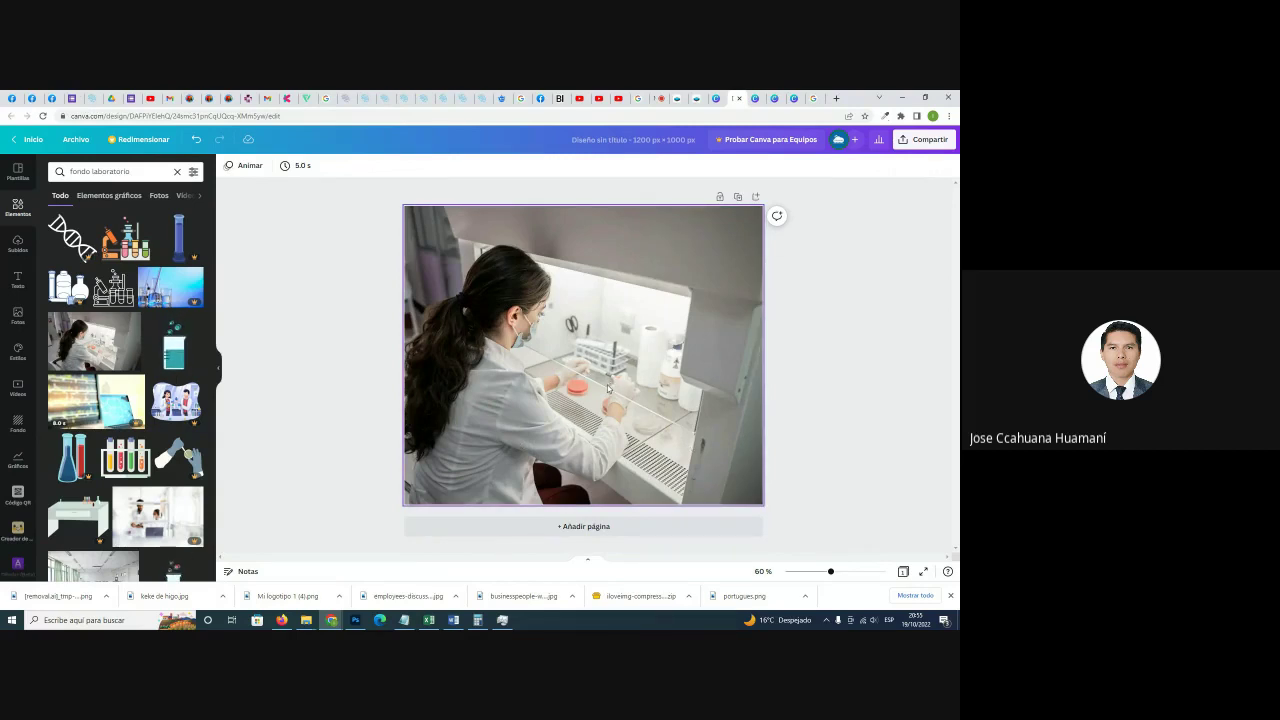
Look through the "fondo laboratorio" results, including the photos-only results, for an alternative laboratory background.
scroll(115, 318, down, 2)
scroll(110, 310, up, 2)
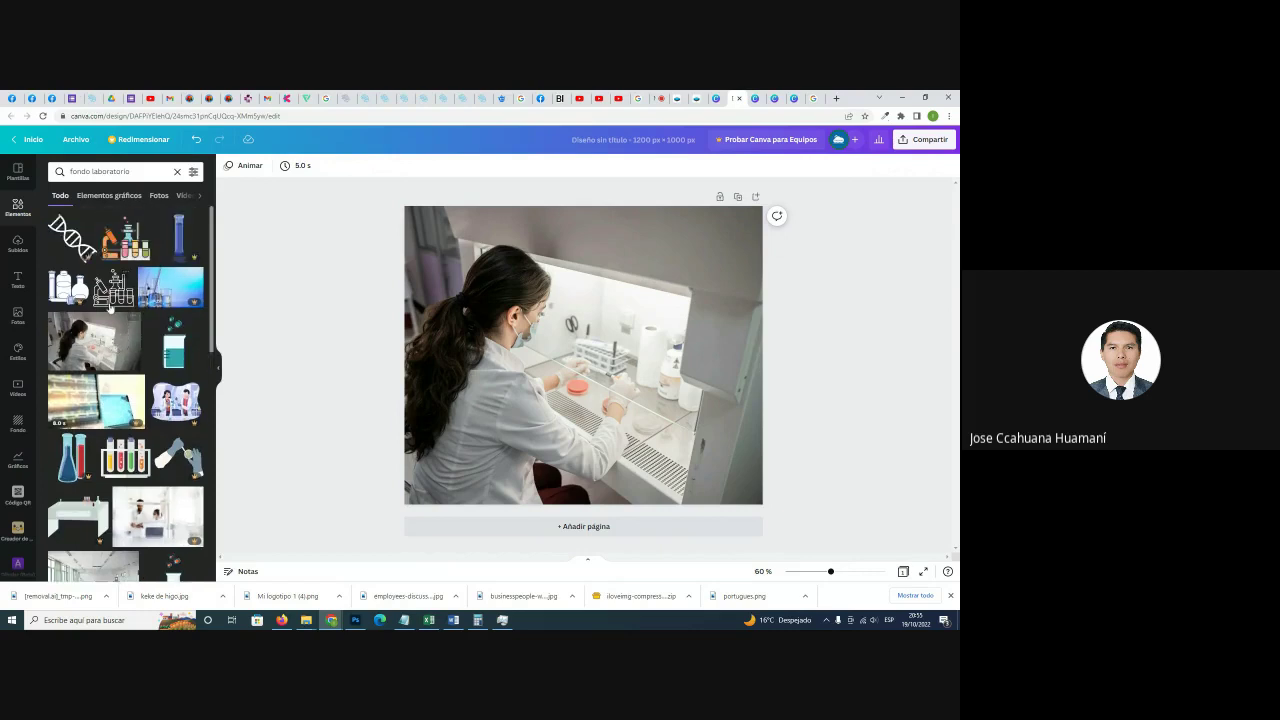
scroll(105, 320, down, 3)
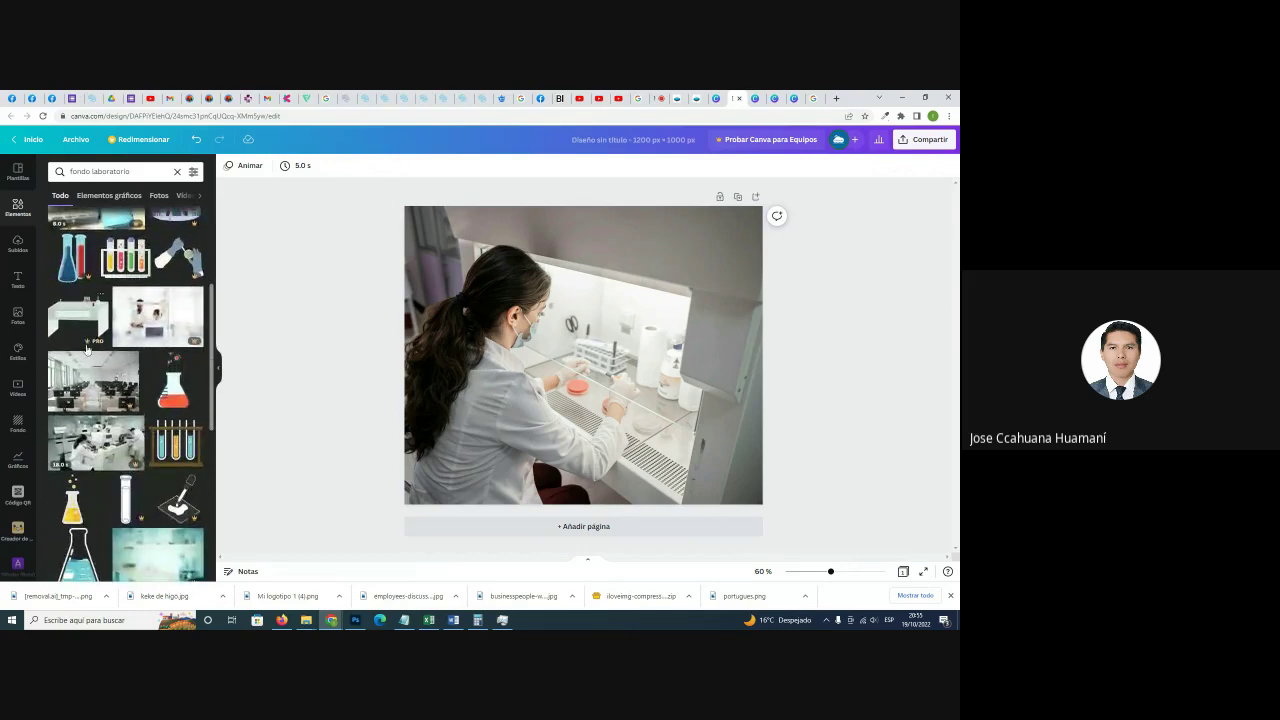
scroll(87, 348, down, 1)
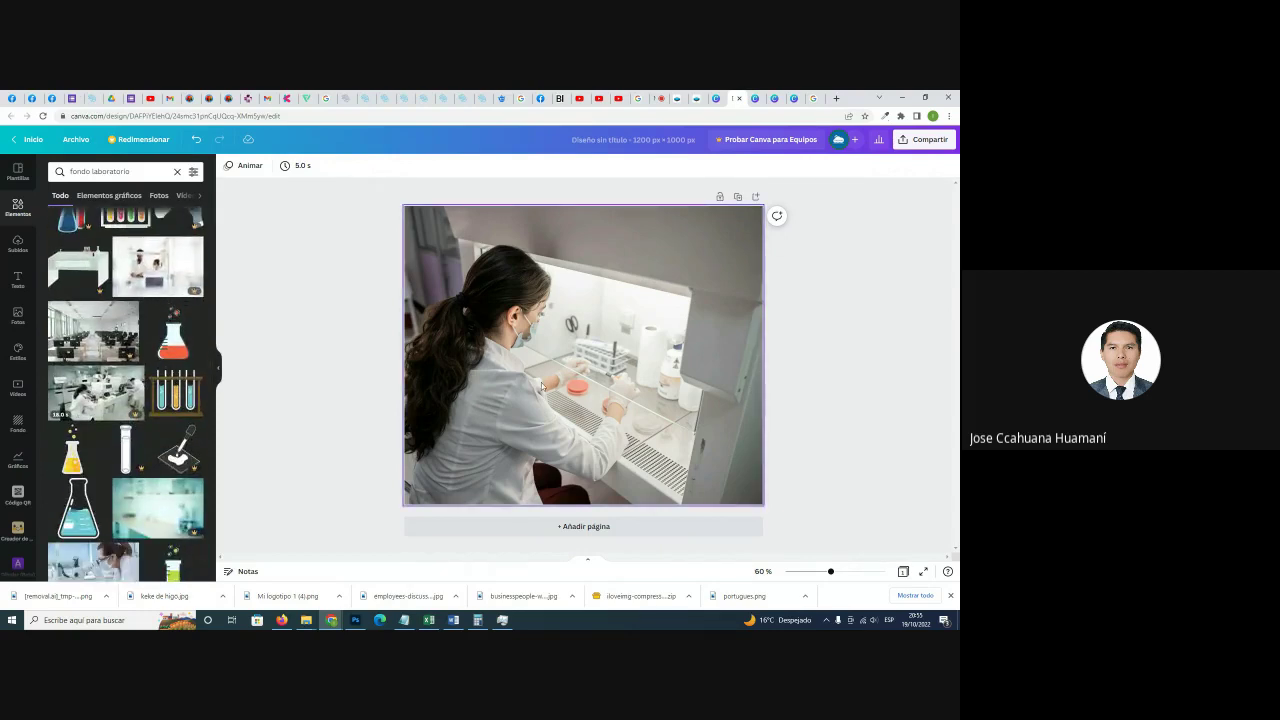
scroll(105, 430, down, 3)
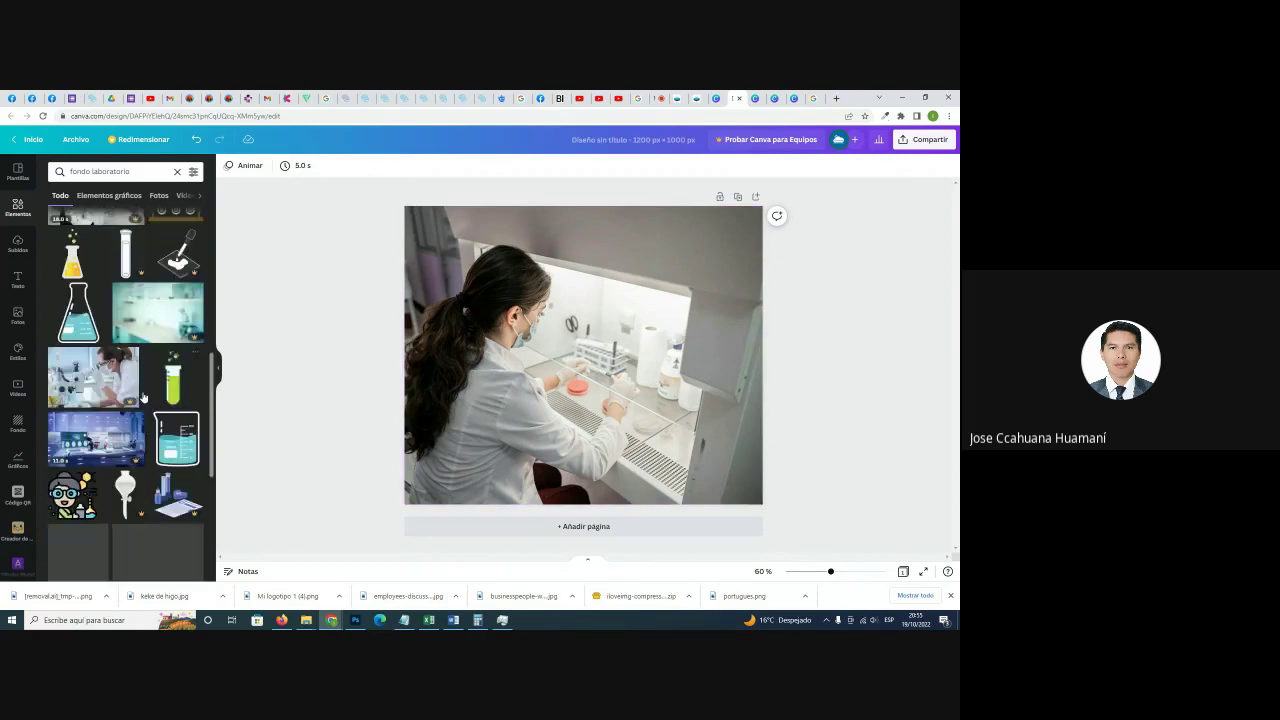
scroll(105, 430, down, 2)
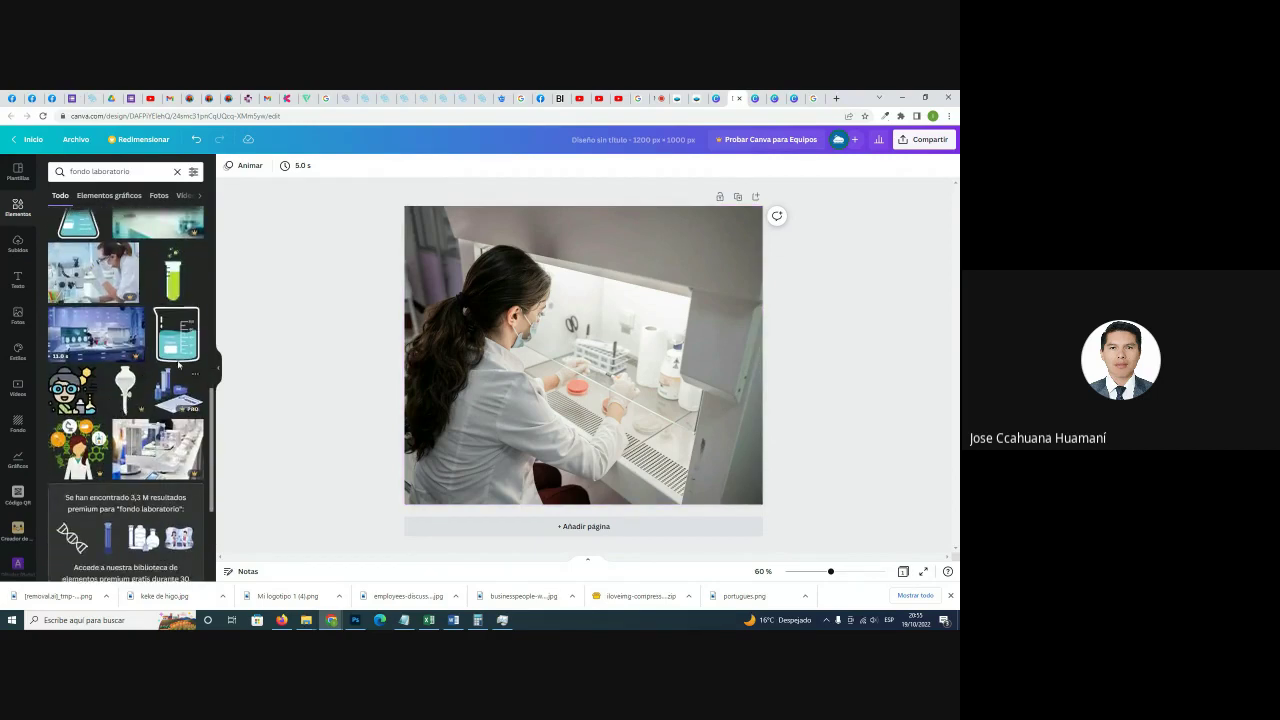
scroll(160, 362, down, 4)
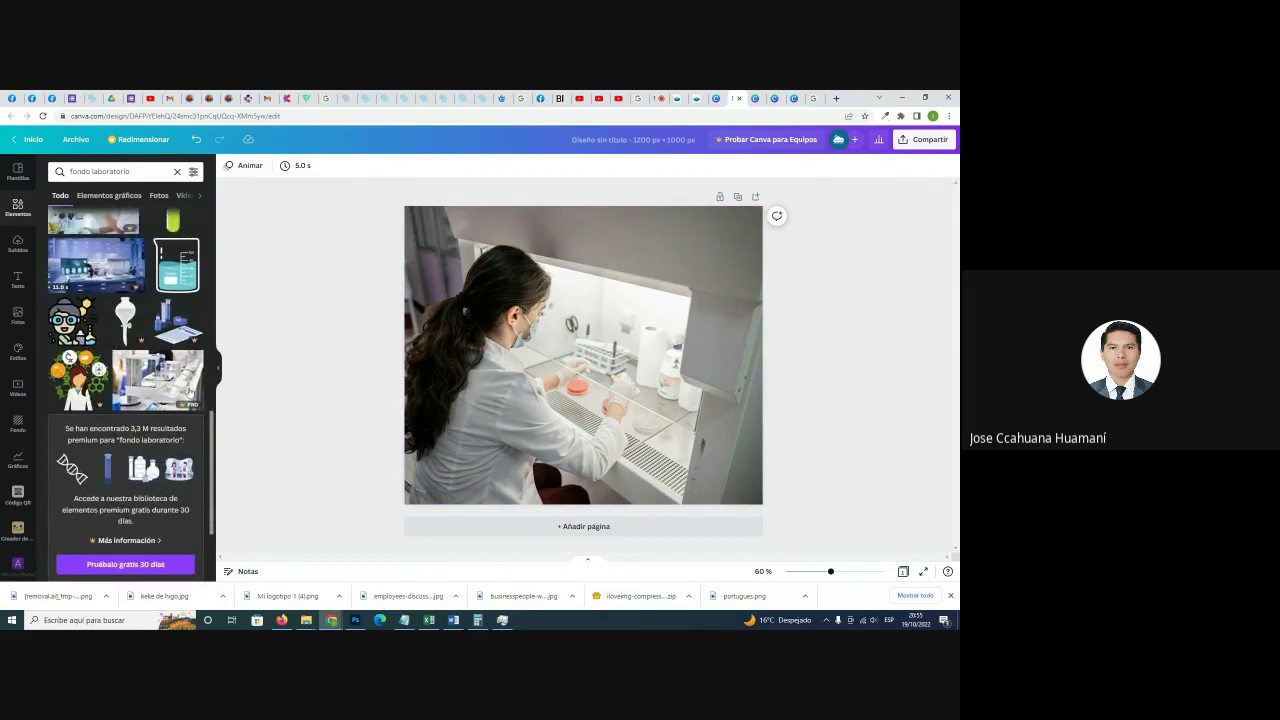
scroll(175, 396, down, 4)
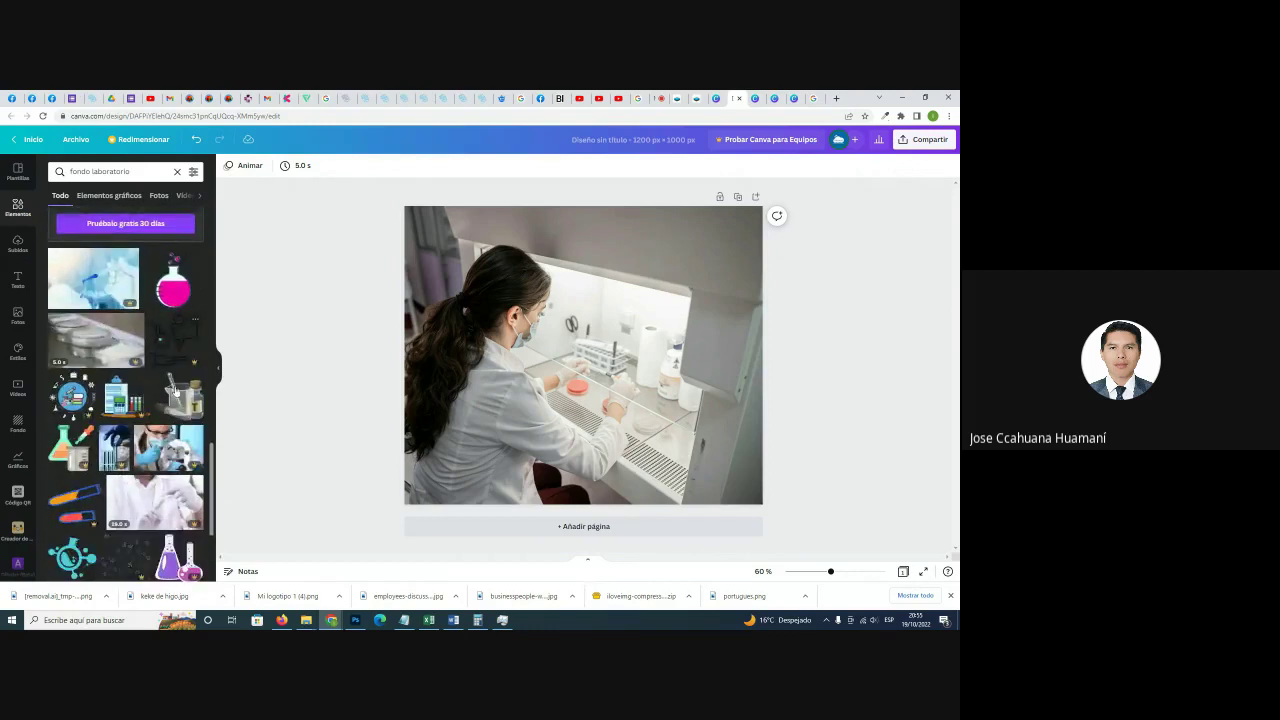
scroll(174, 392, down, 2)
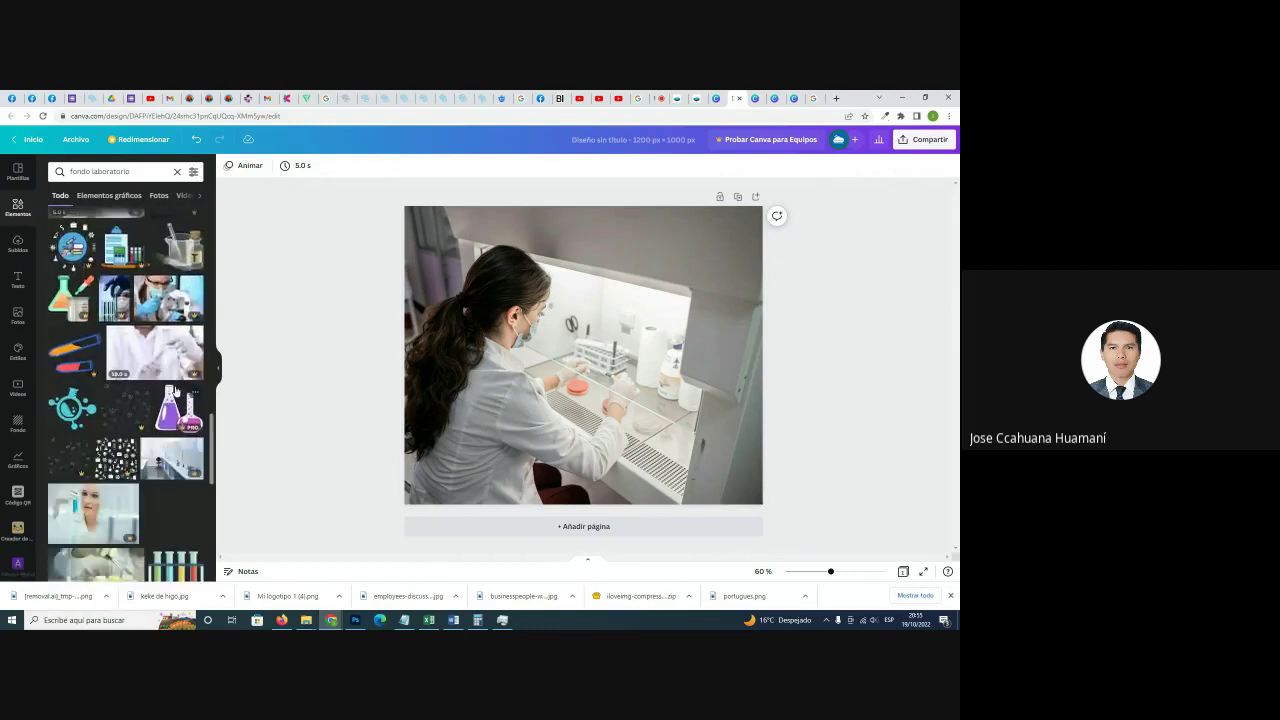
scroll(175, 391, down, 3)
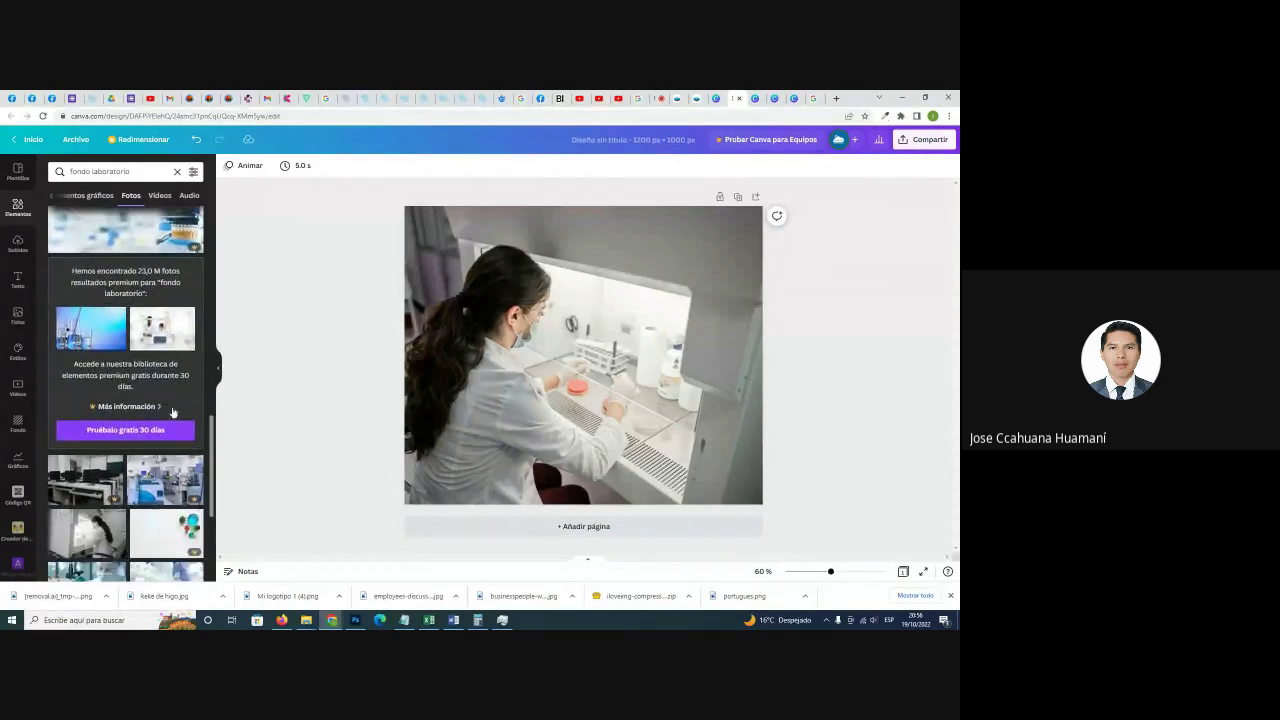
scroll(150, 420, down, 2)
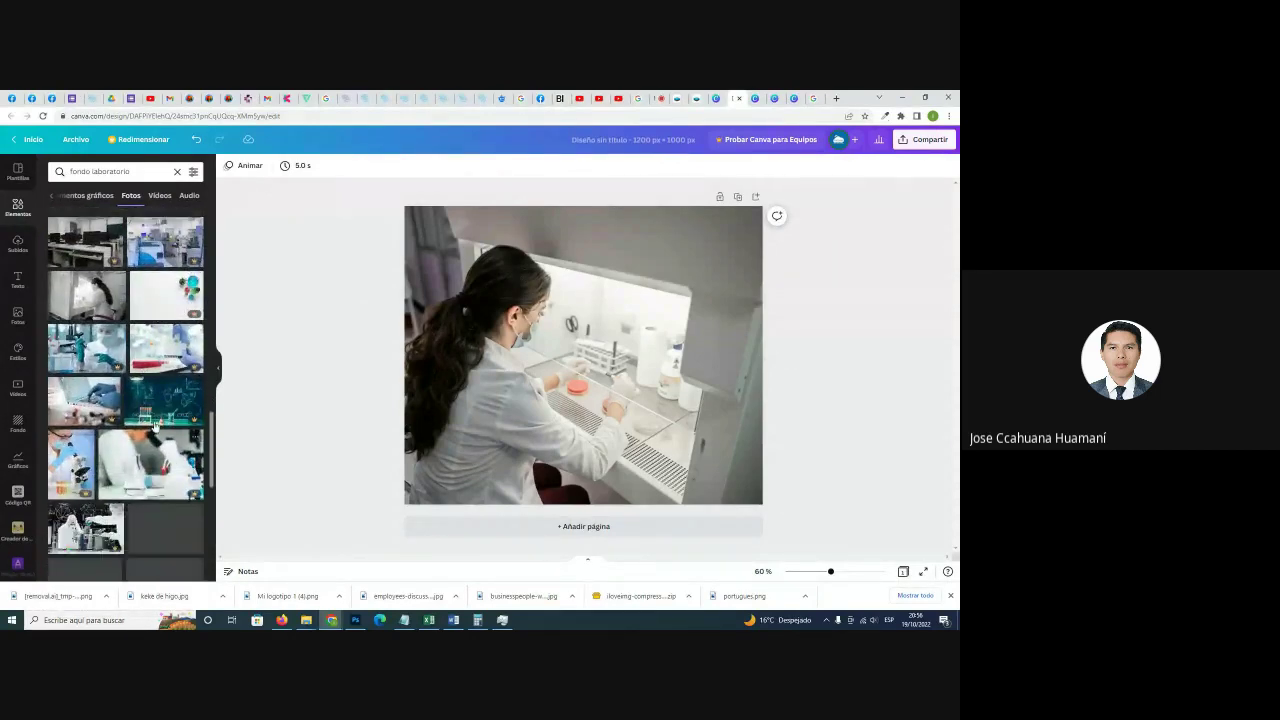
scroll(131, 424, down, 4)
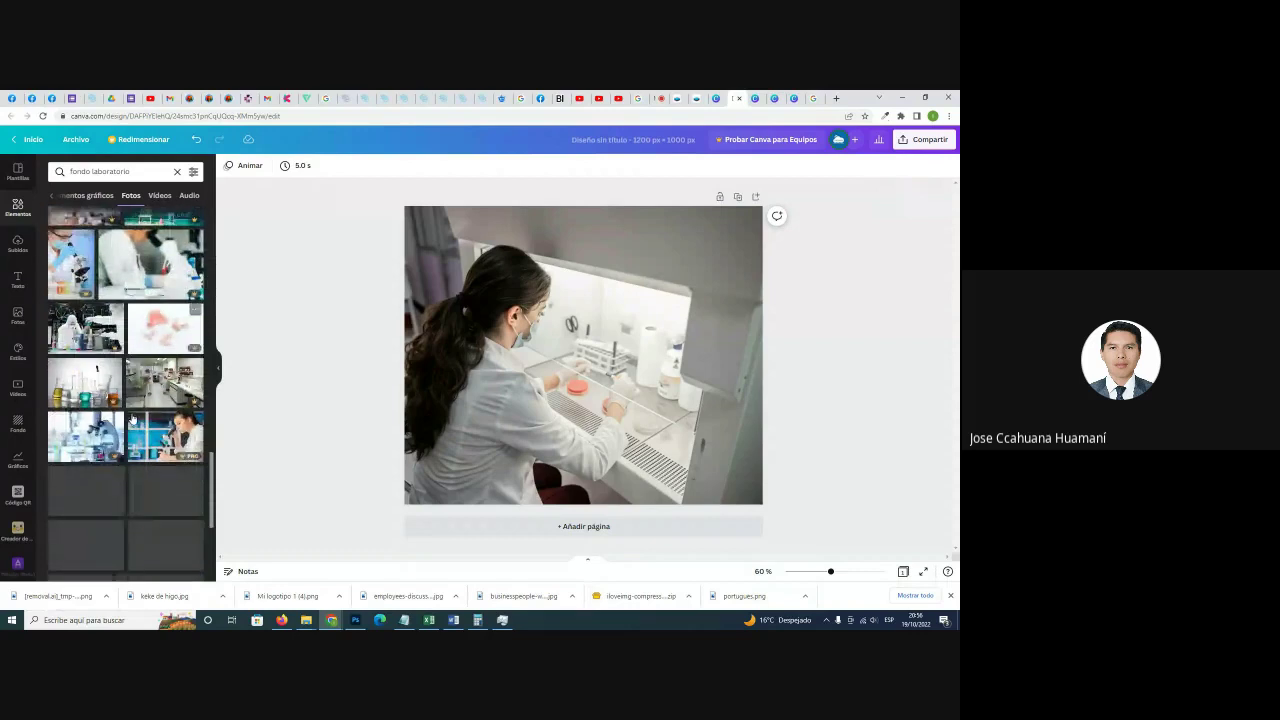
scroll(128, 410, down, 5)
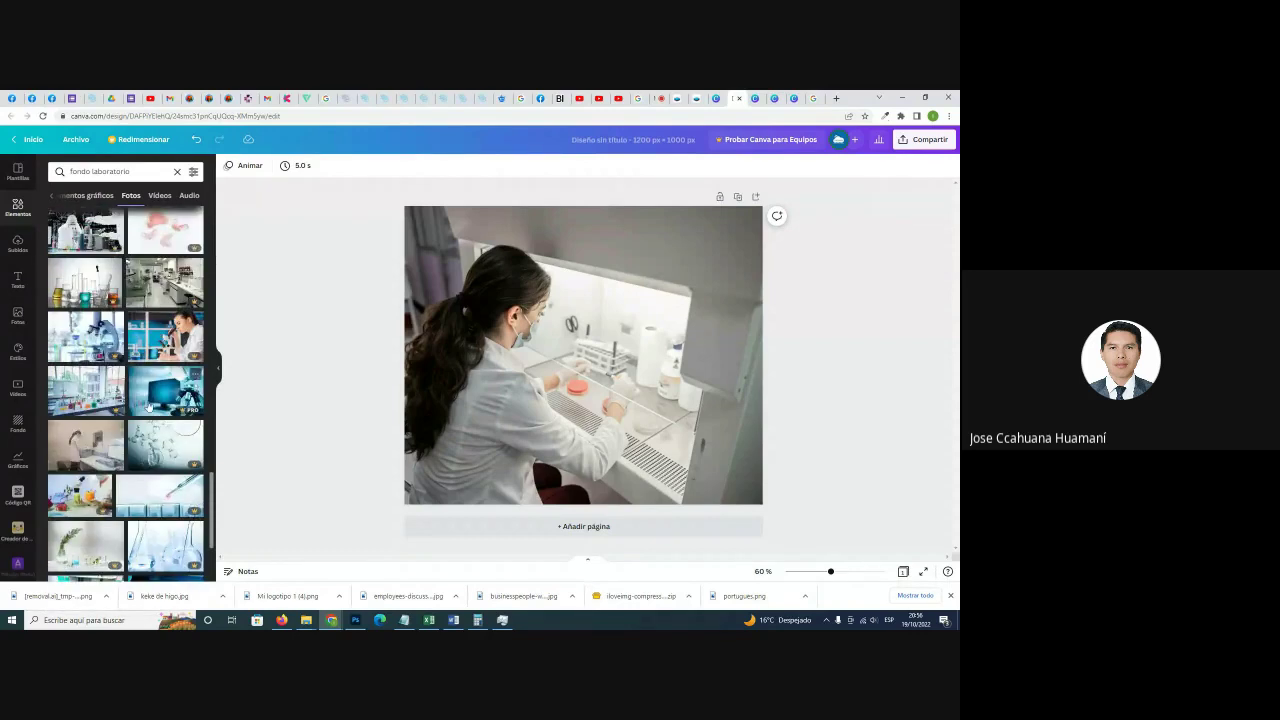
scroll(174, 440, down, 3)
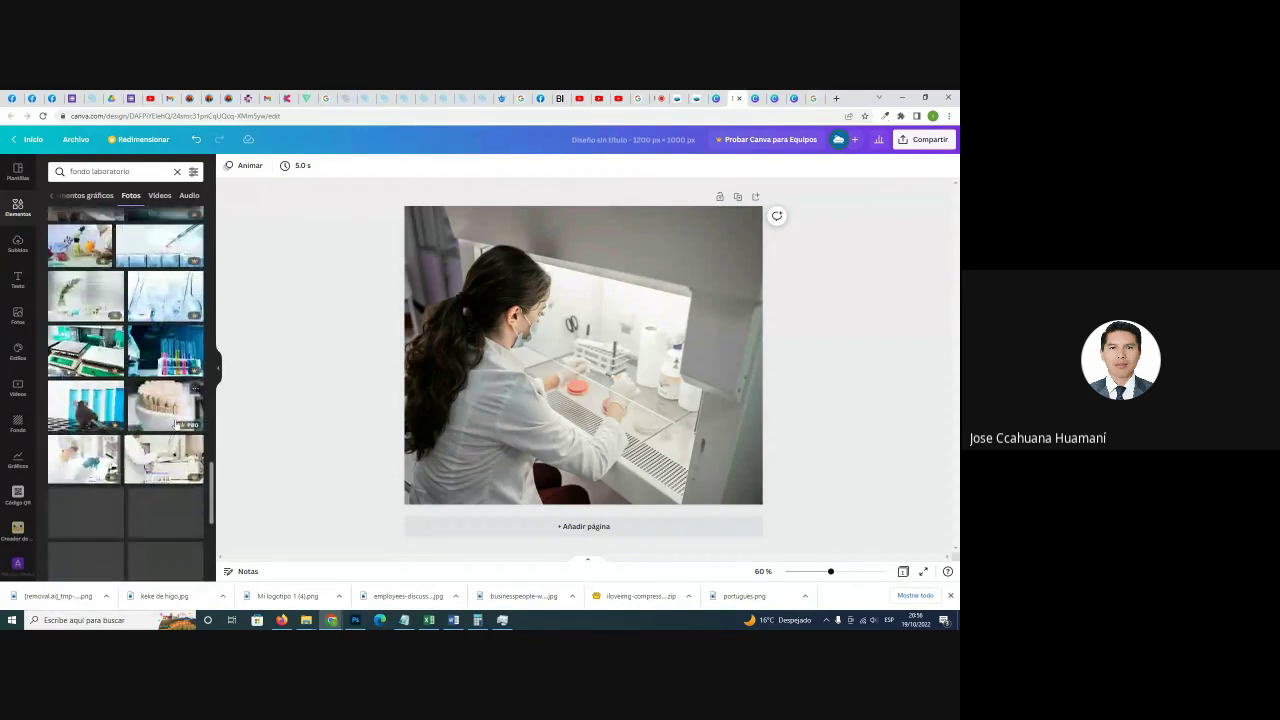
Open the Pixabay website in a new browser tab and start an image search with "labo".
click(836, 98)
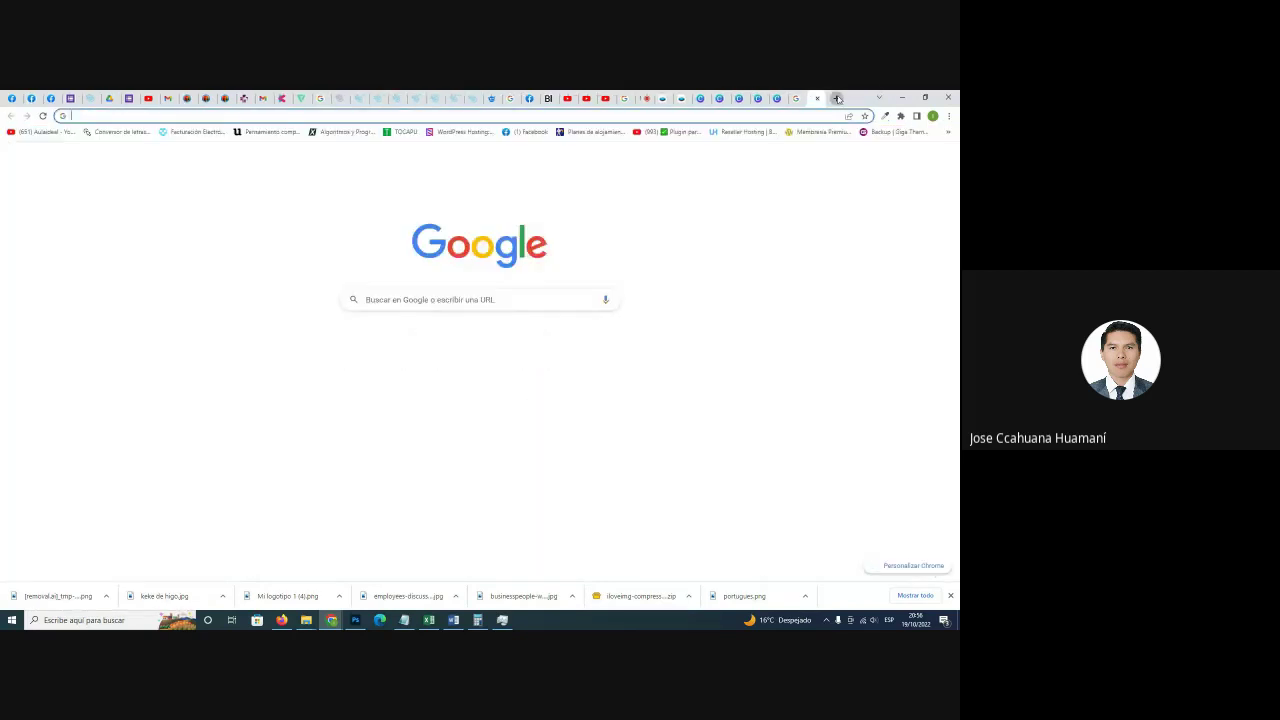
text(pixabay)
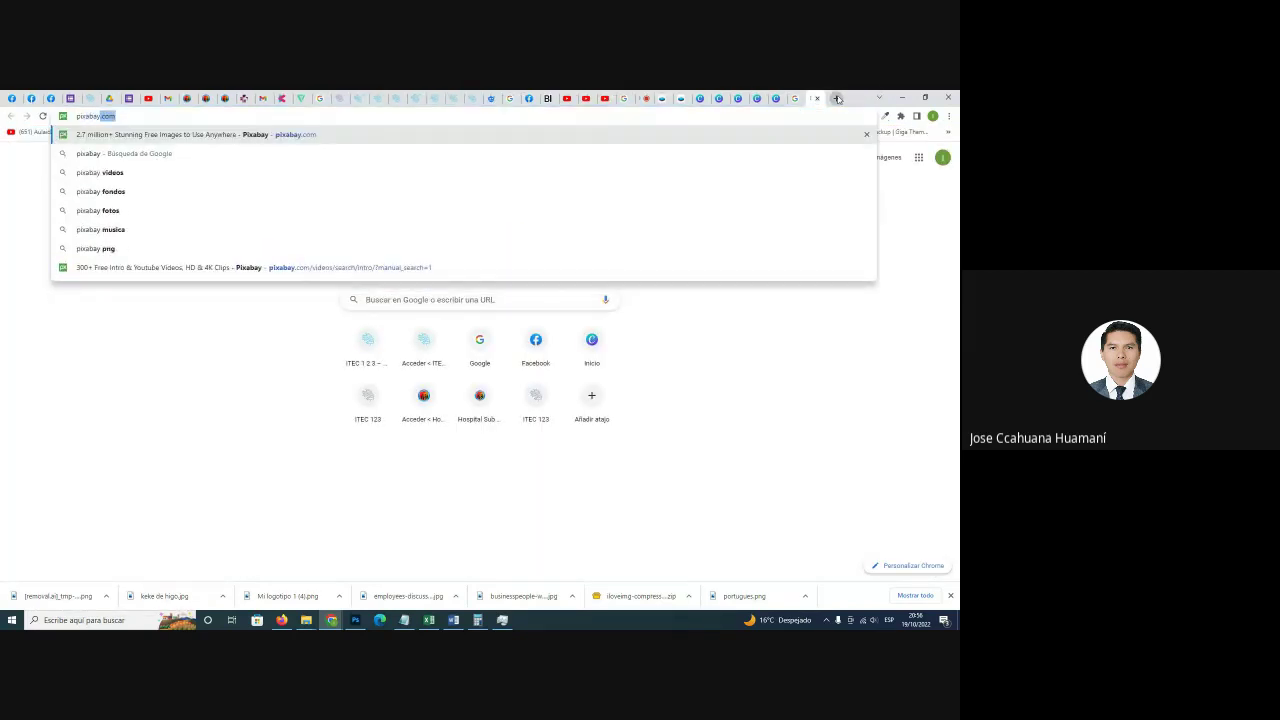
key(Return)
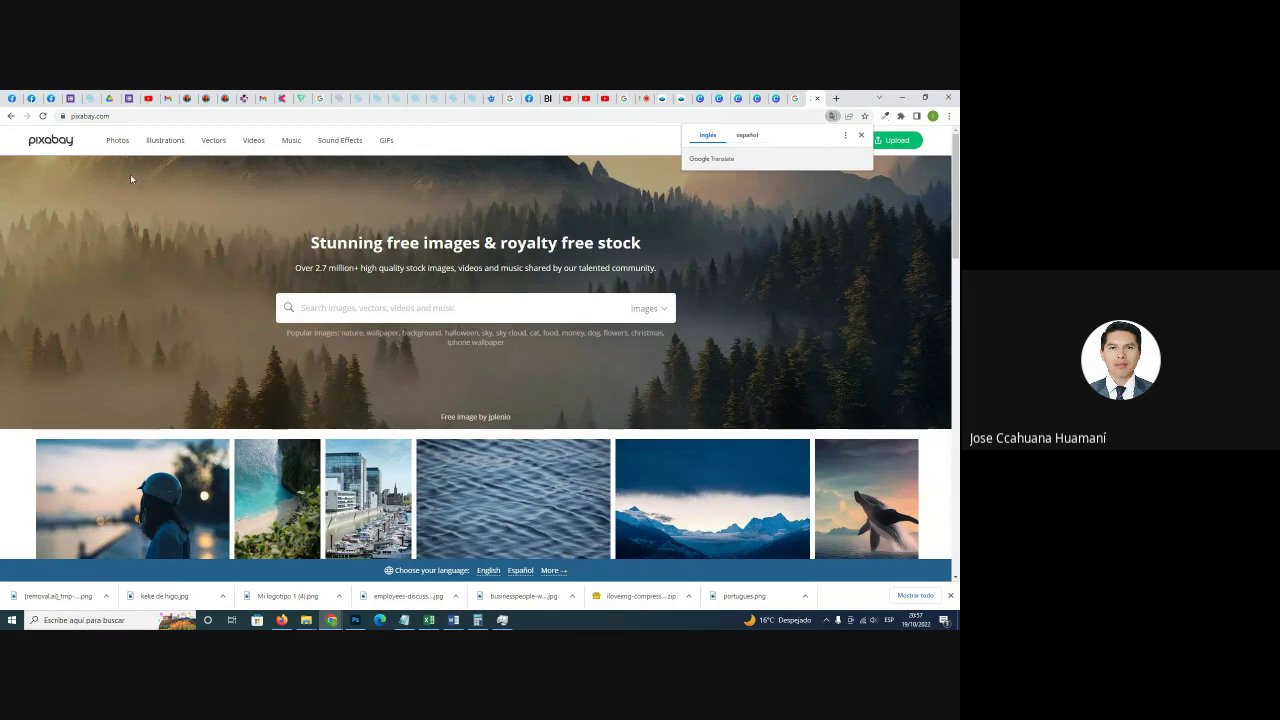
click(443, 306)
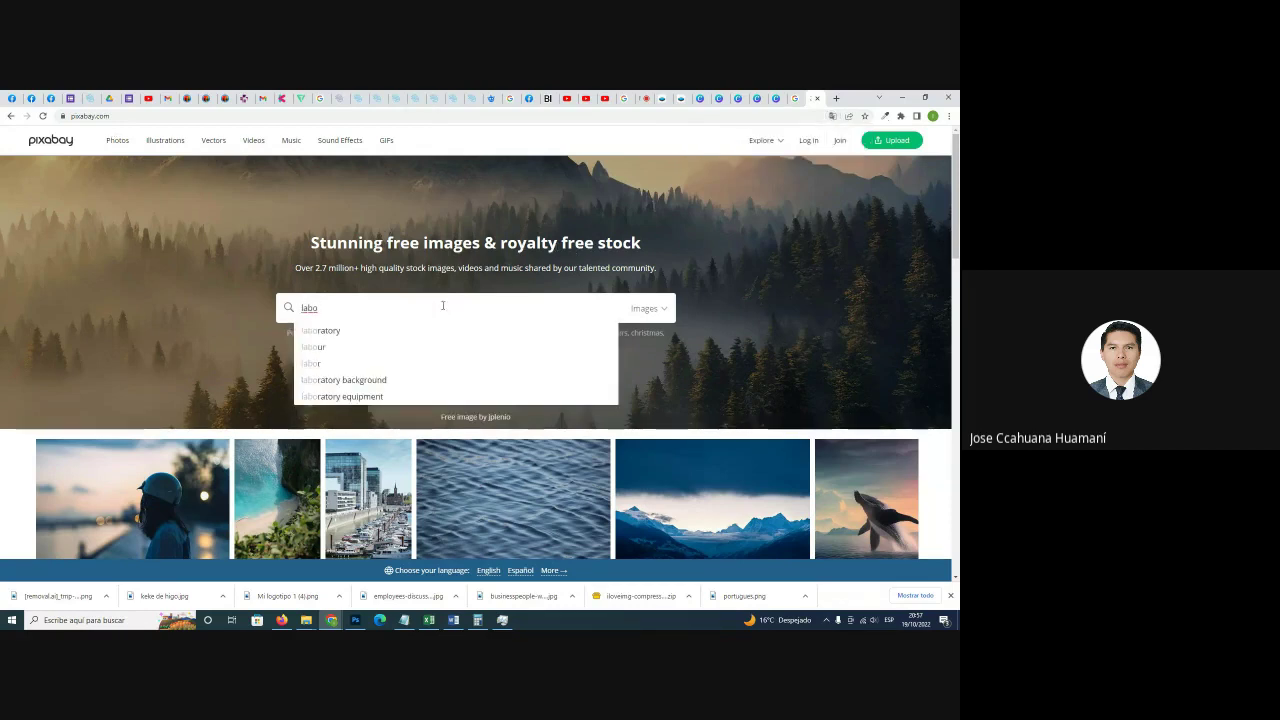
Search Pixabay images for "laboratorio mesa" and look over the results page.
text(laborat)
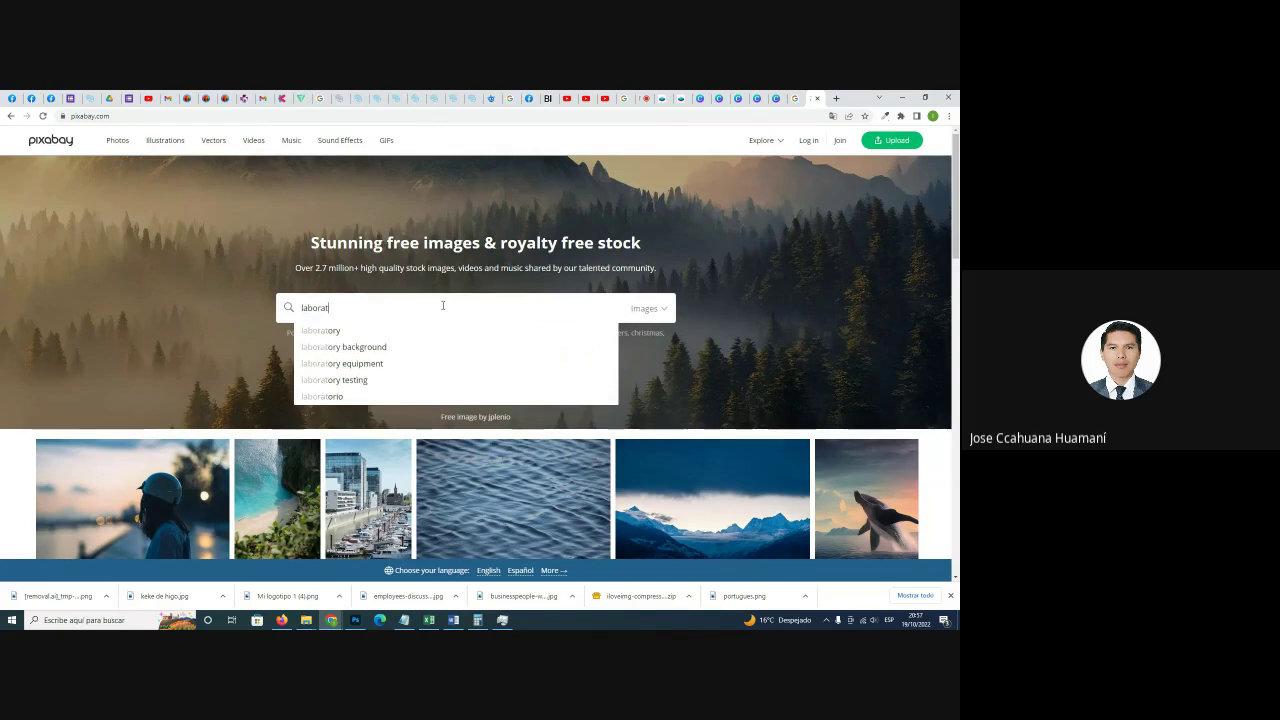
text(orio mesa)
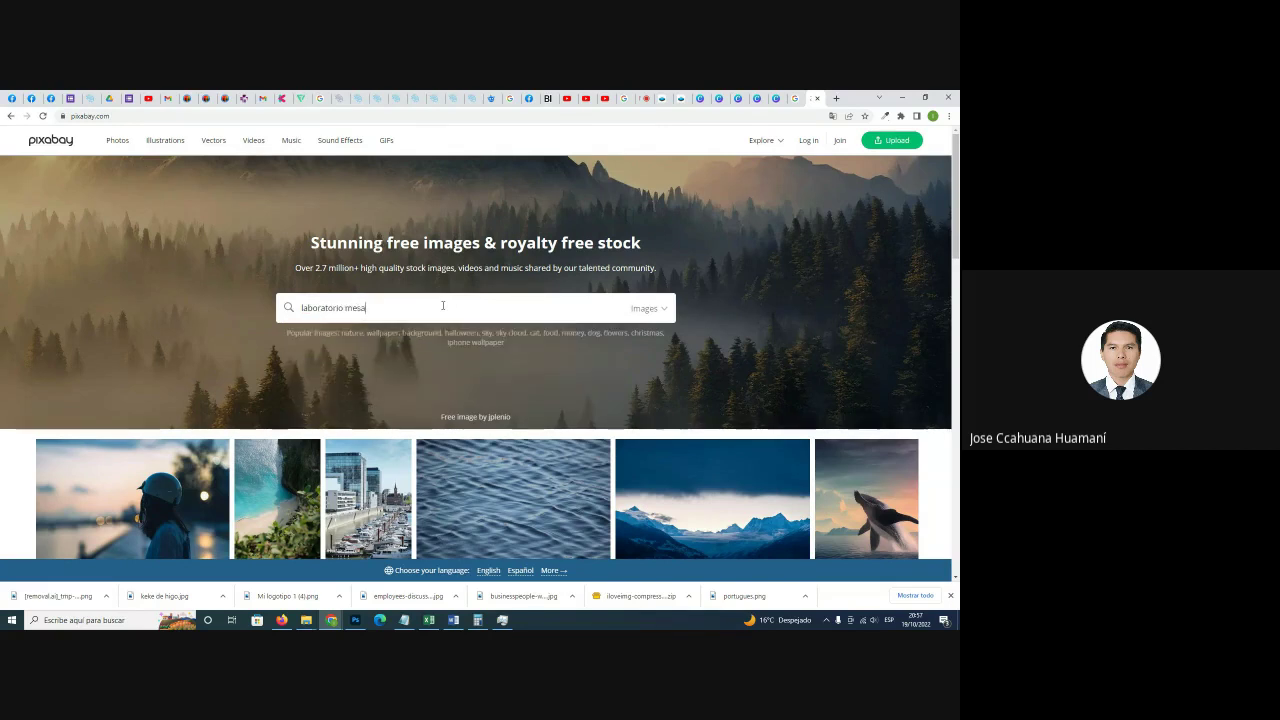
key(Return)
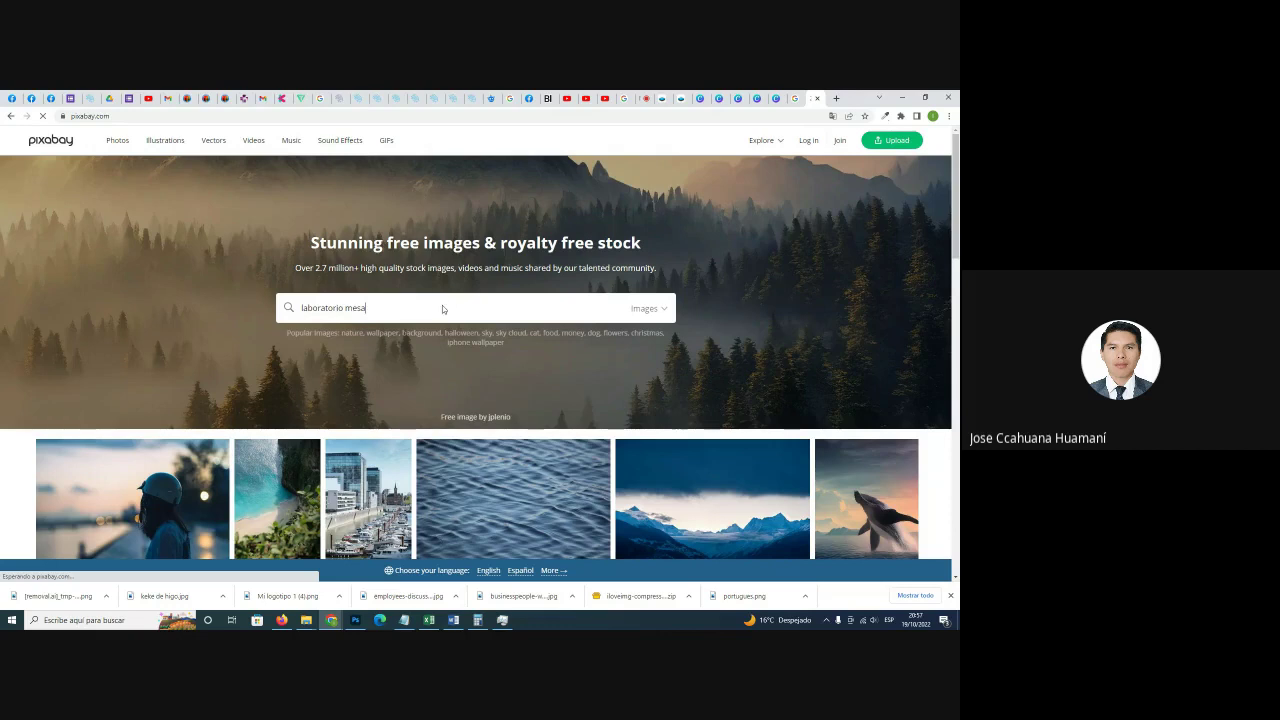
scroll(422, 265, down, 4)
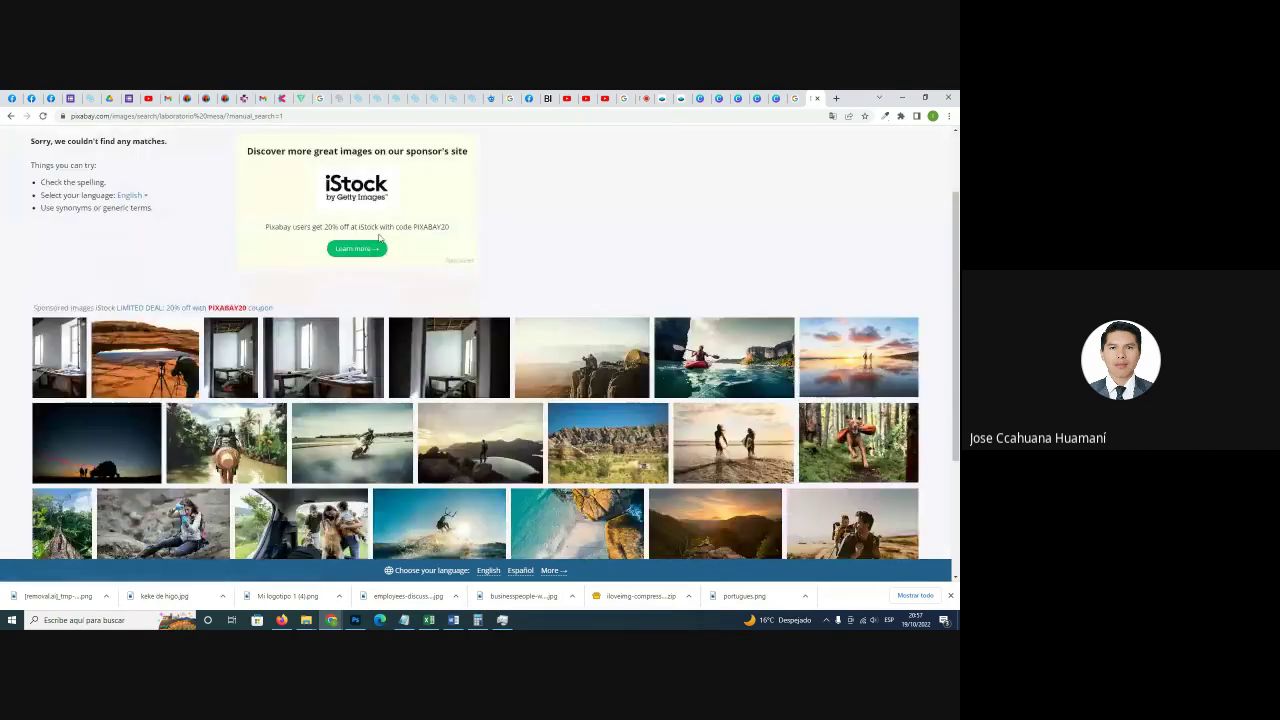
scroll(485, 215, up, 5)
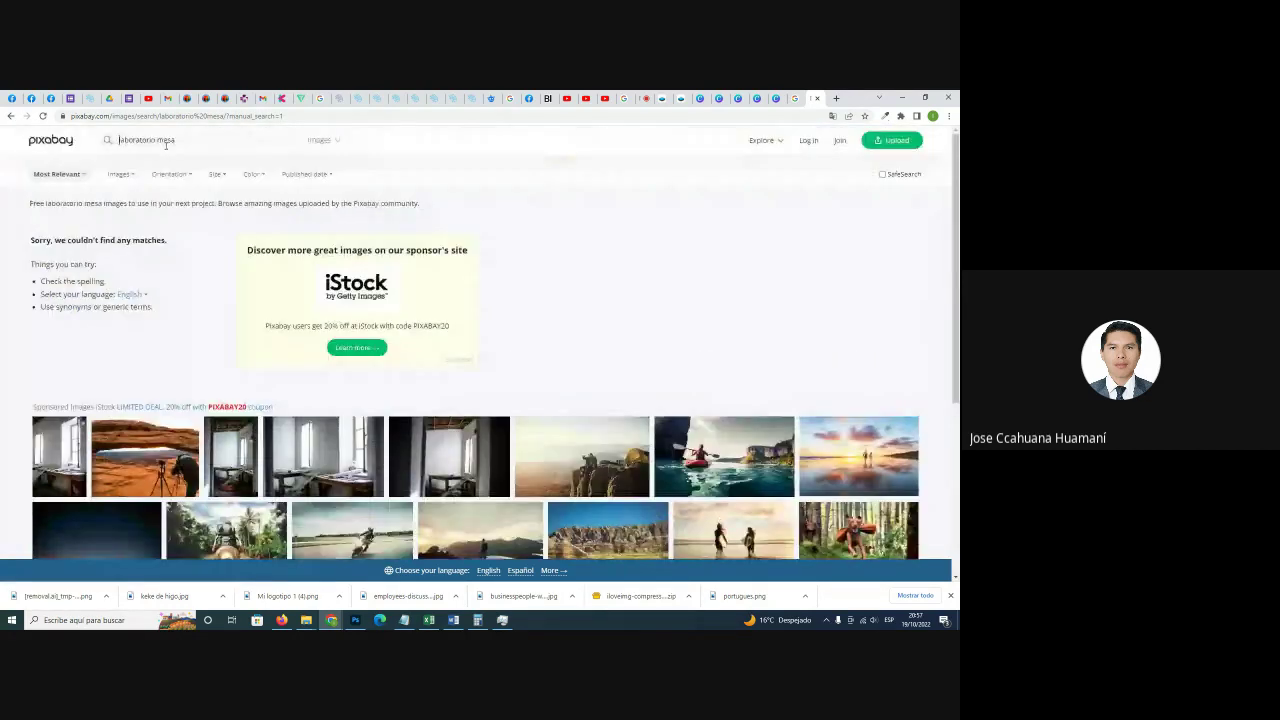
Shorten the image search term to "laboratorio" and run the search again.
drag(155, 139, 194, 145)
key(BackSpace)
key(Return)
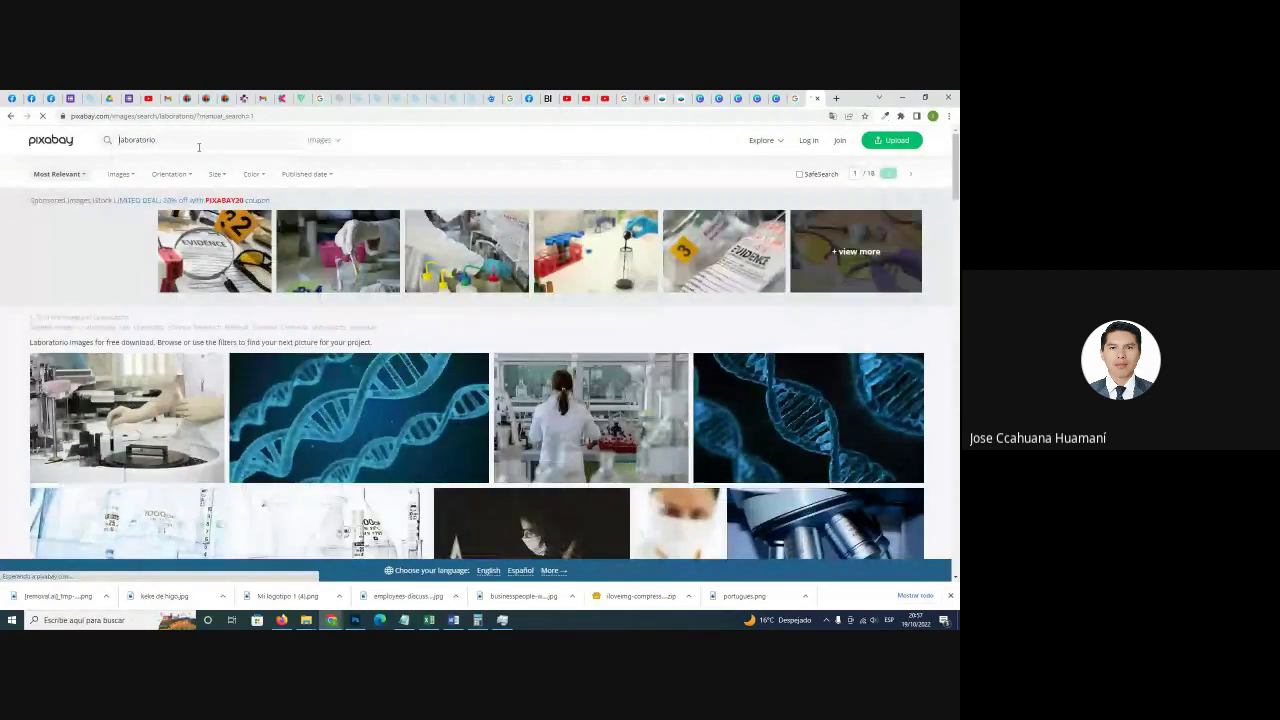
Examine the first page of laboratorio images for a picture suitable as a laboratory background.
scroll(109, 378, down, 3)
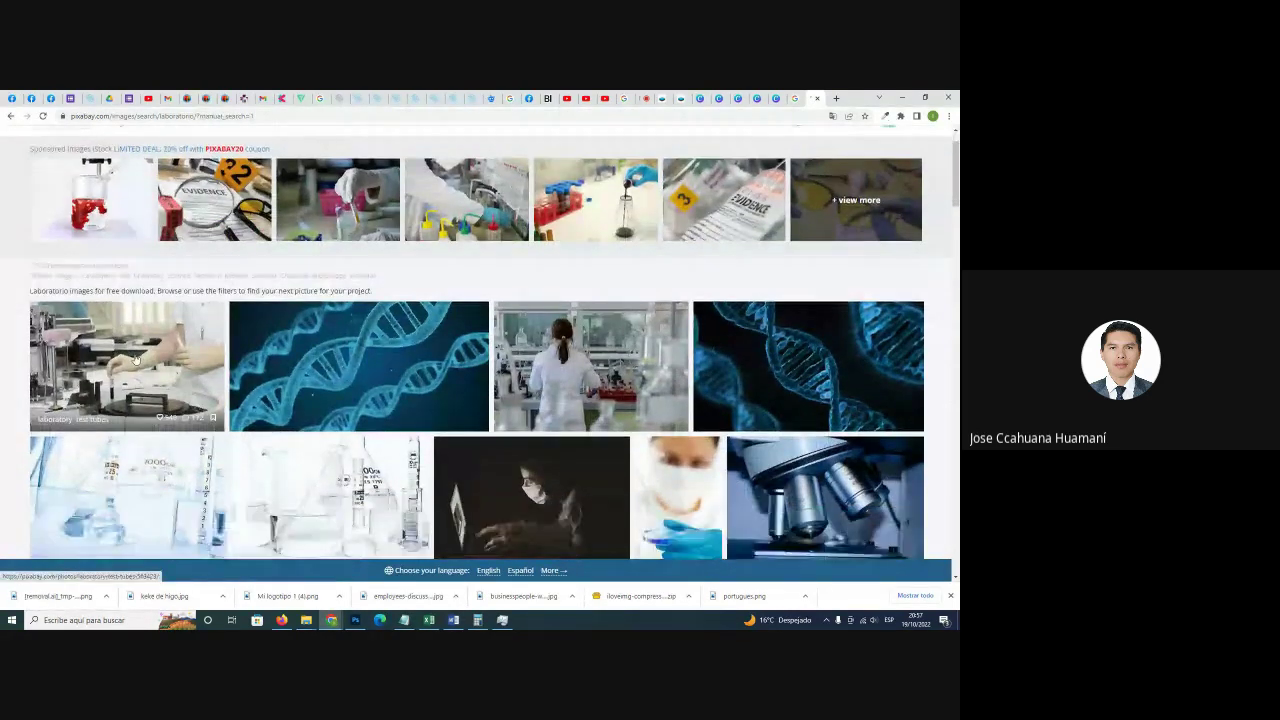
scroll(632, 291, down, 2)
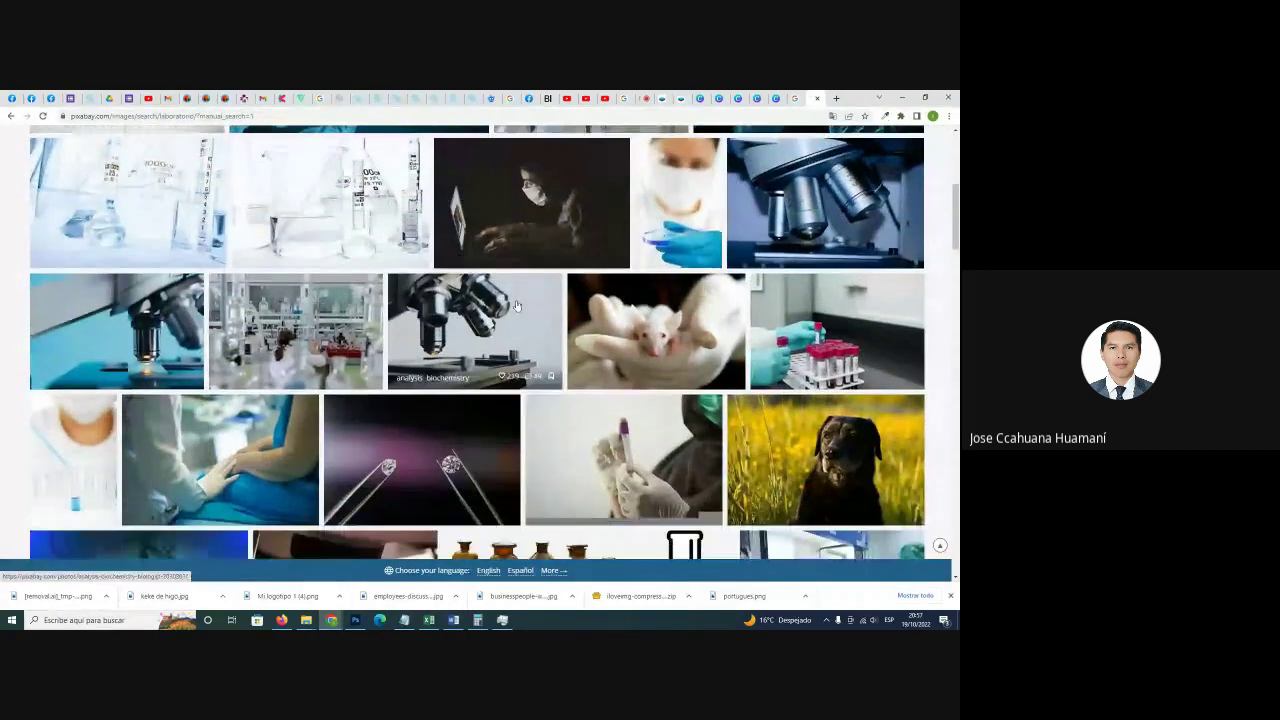
scroll(522, 298, down, 2)
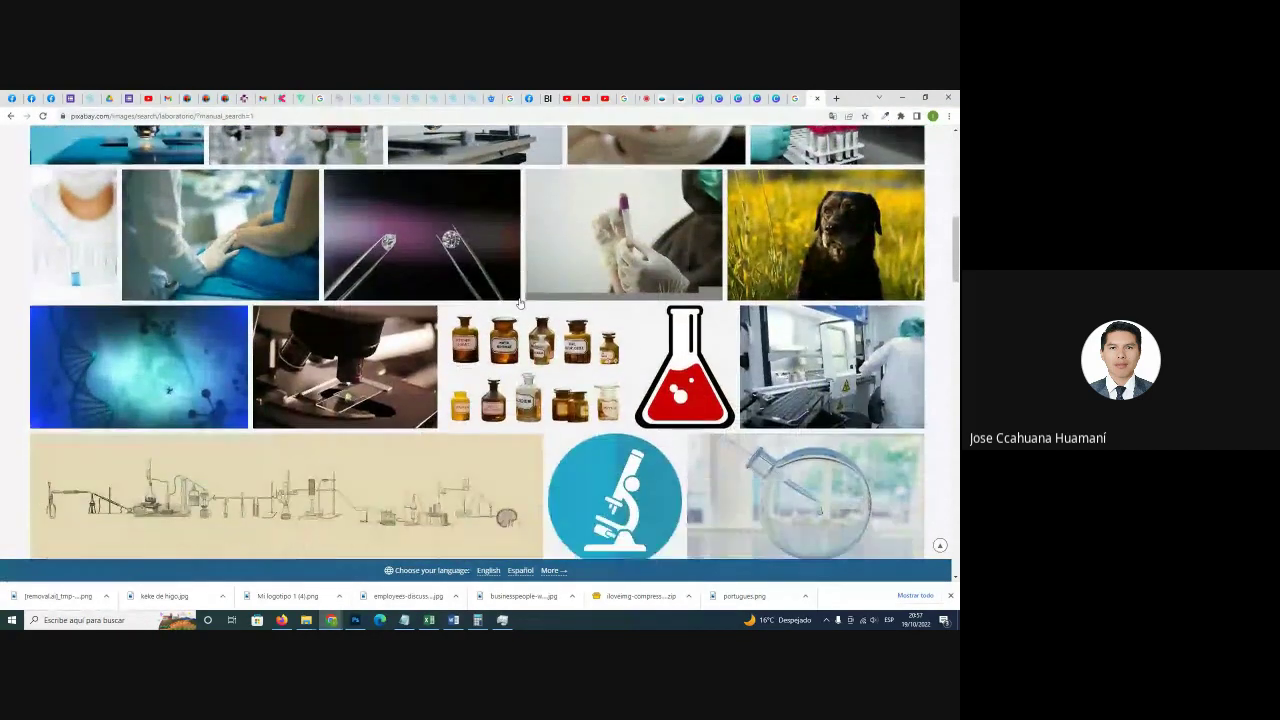
scroll(484, 300, down, 3)
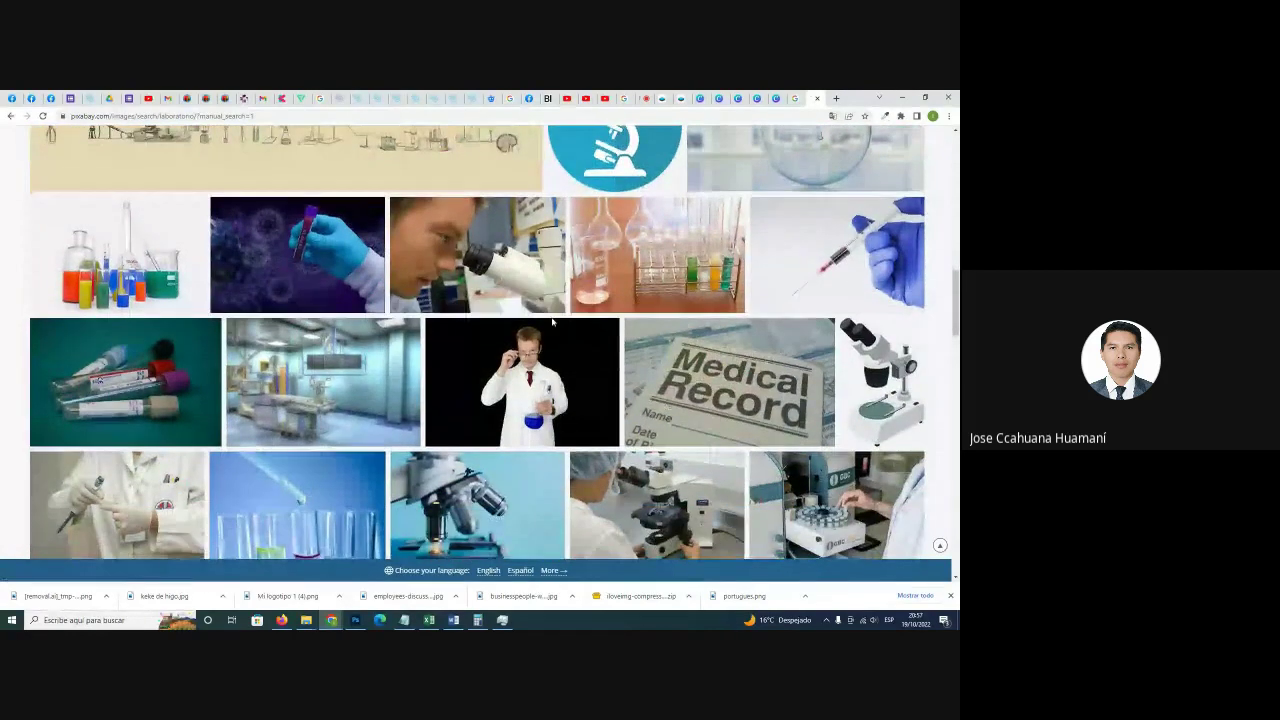
scroll(415, 305, down, 1)
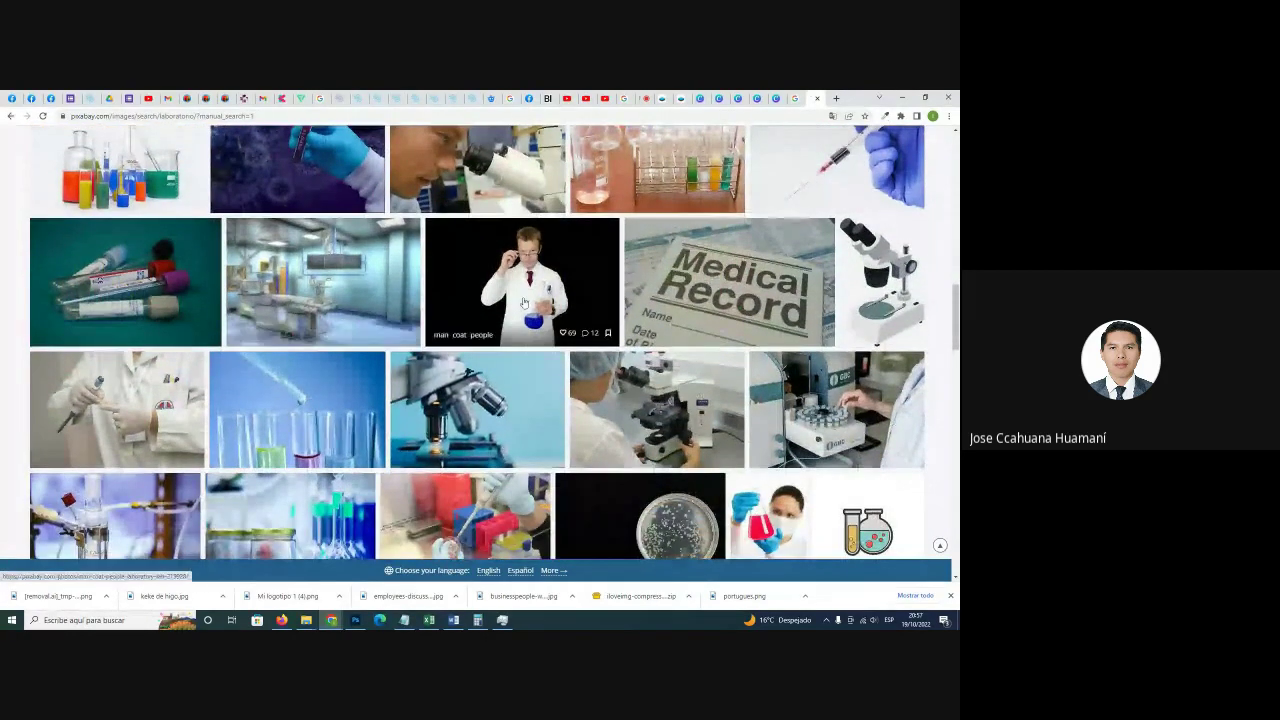
scroll(560, 312, down, 1)
scroll(707, 318, down, 2)
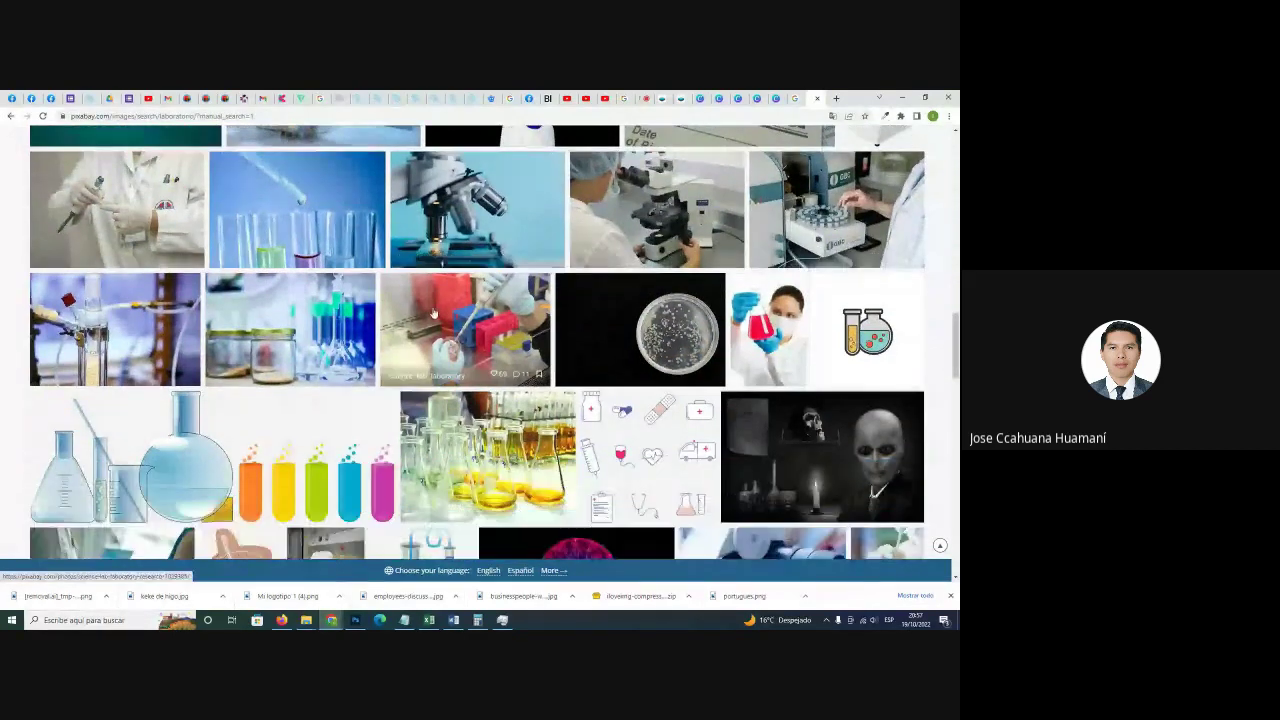
scroll(503, 288, down, 3)
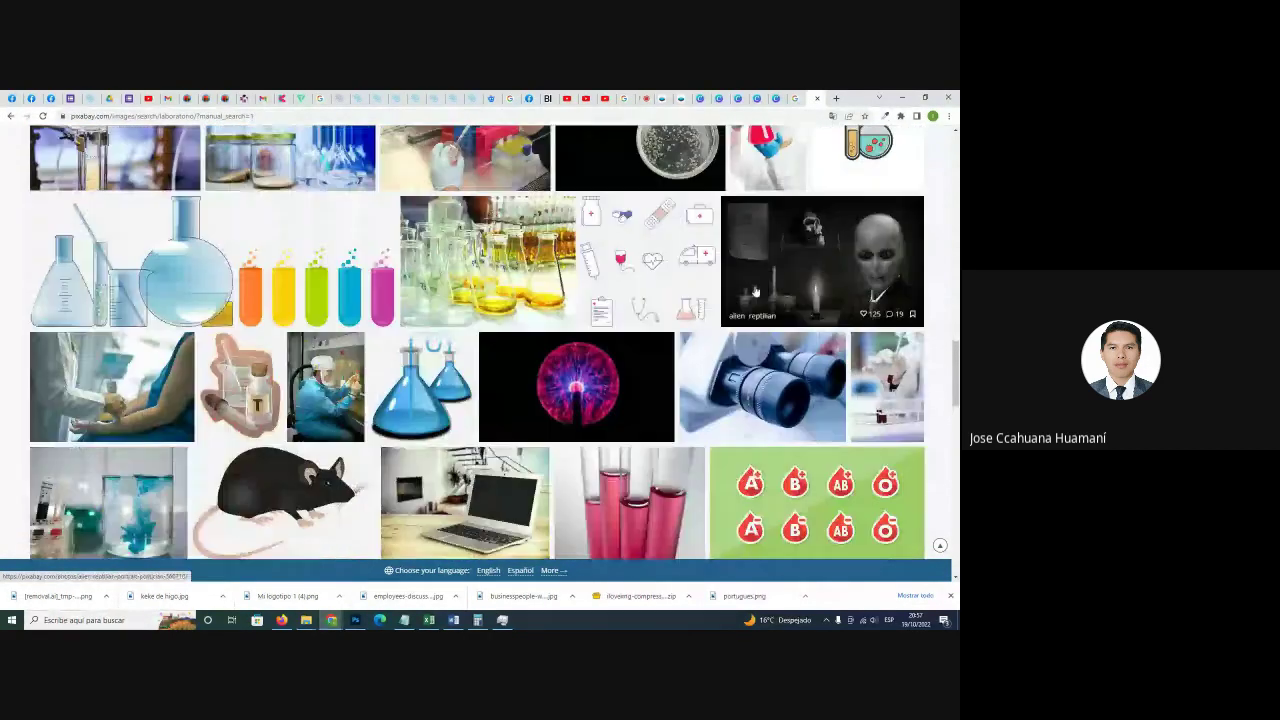
scroll(548, 297, down, 2)
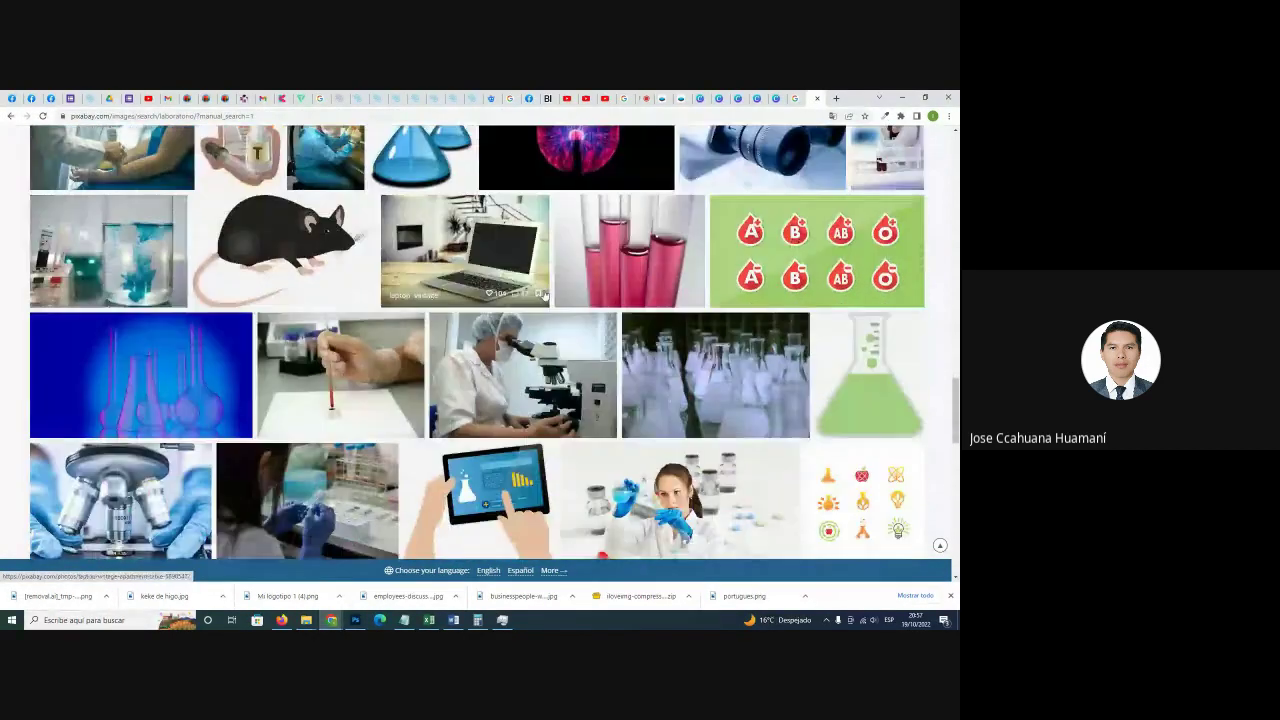
scroll(376, 319, down, 1)
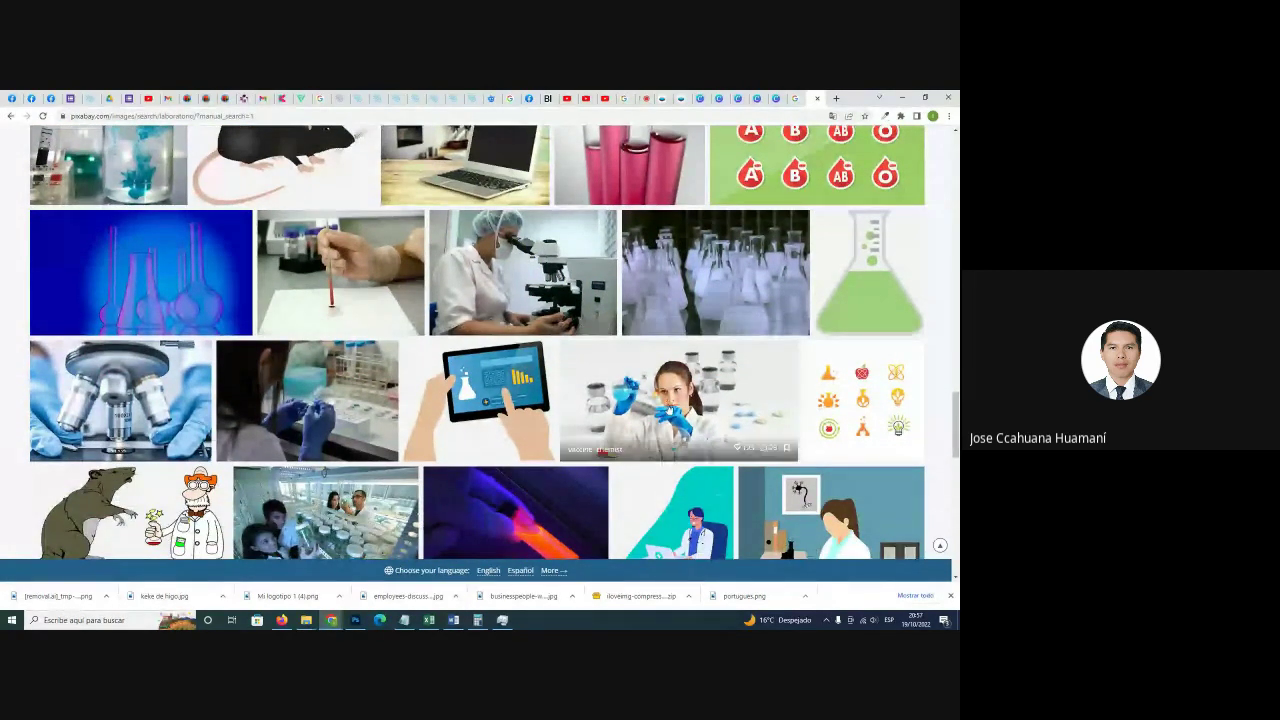
scroll(574, 320, down, 2)
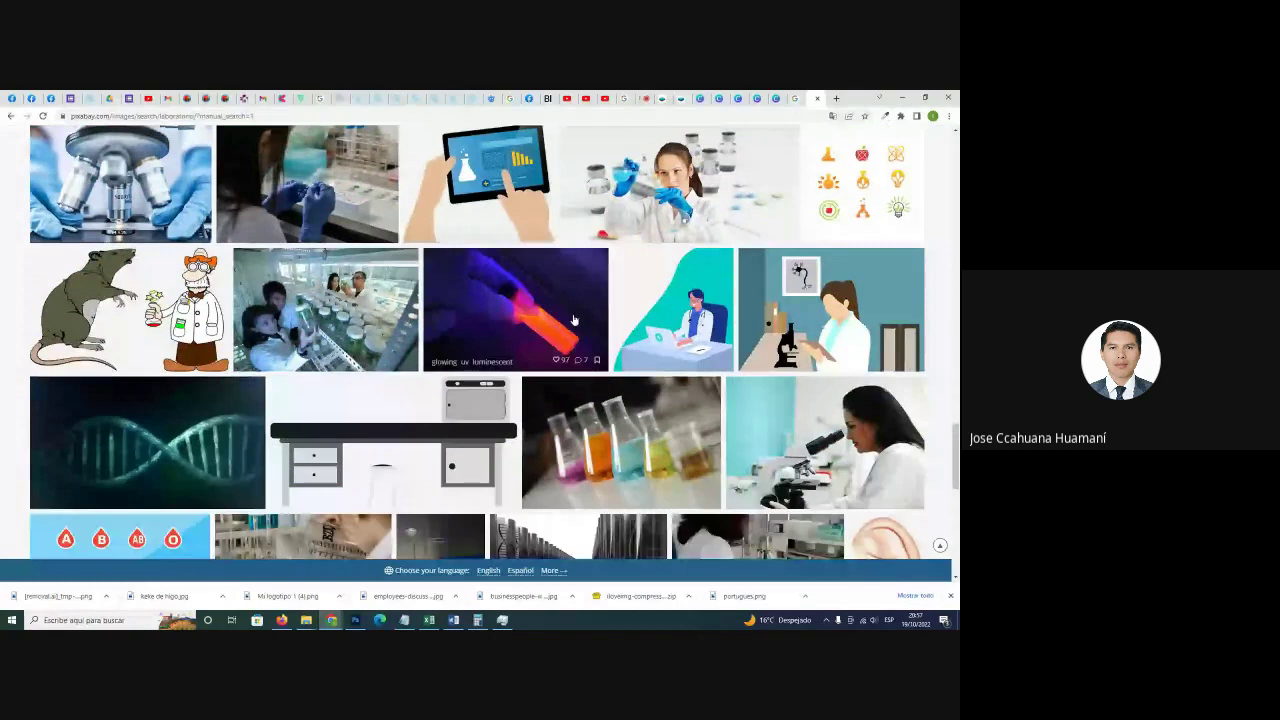
scroll(574, 320, down, 1)
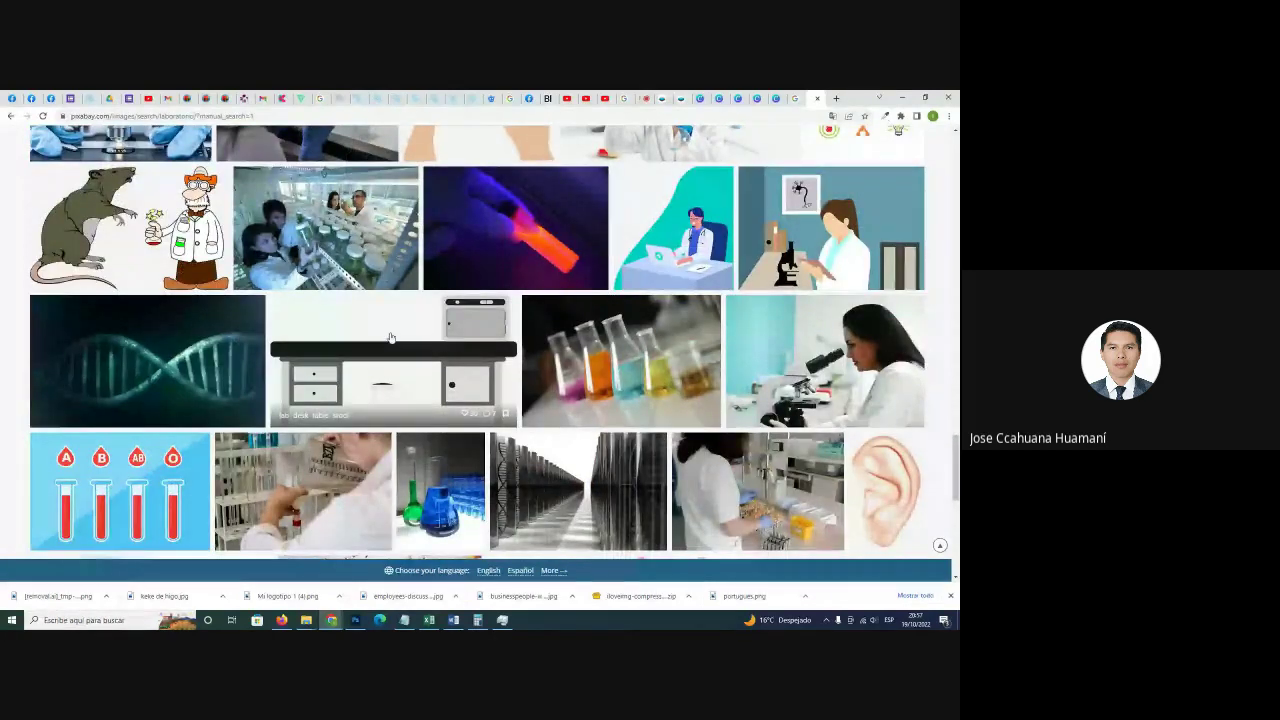
scroll(700, 340, down, 1)
scroll(772, 348, down, 3)
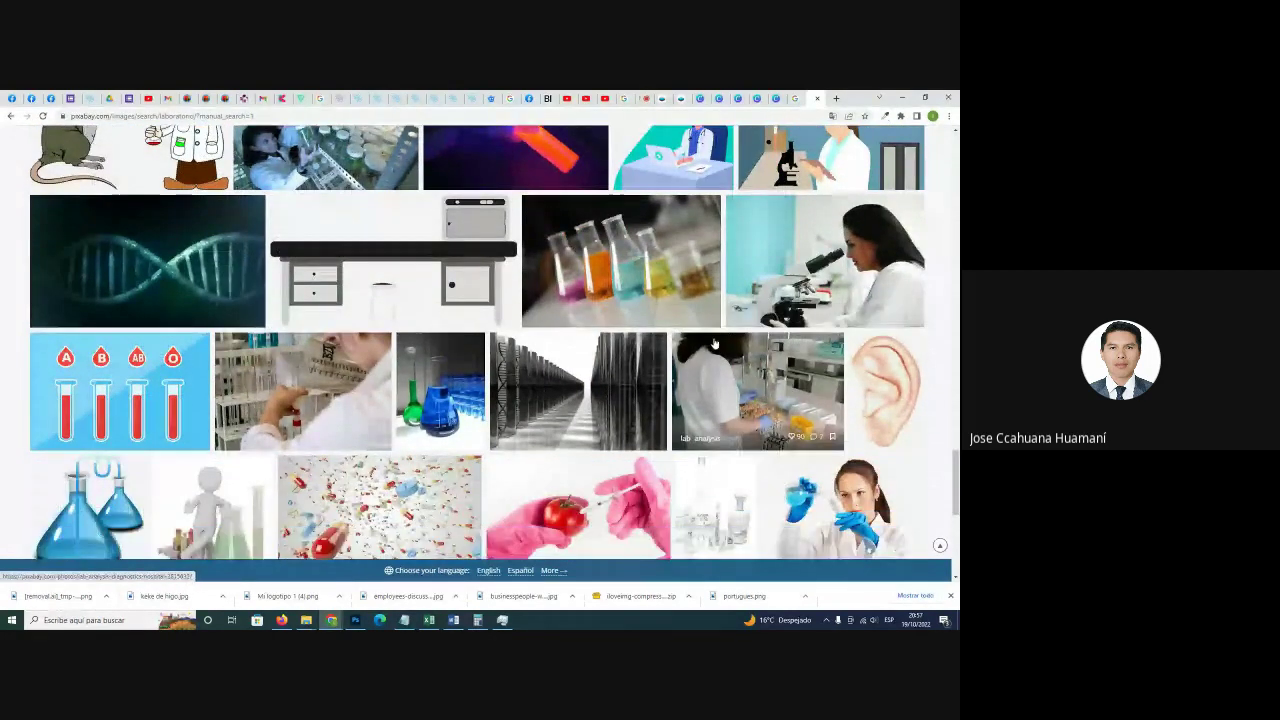
scroll(440, 327, down, 3)
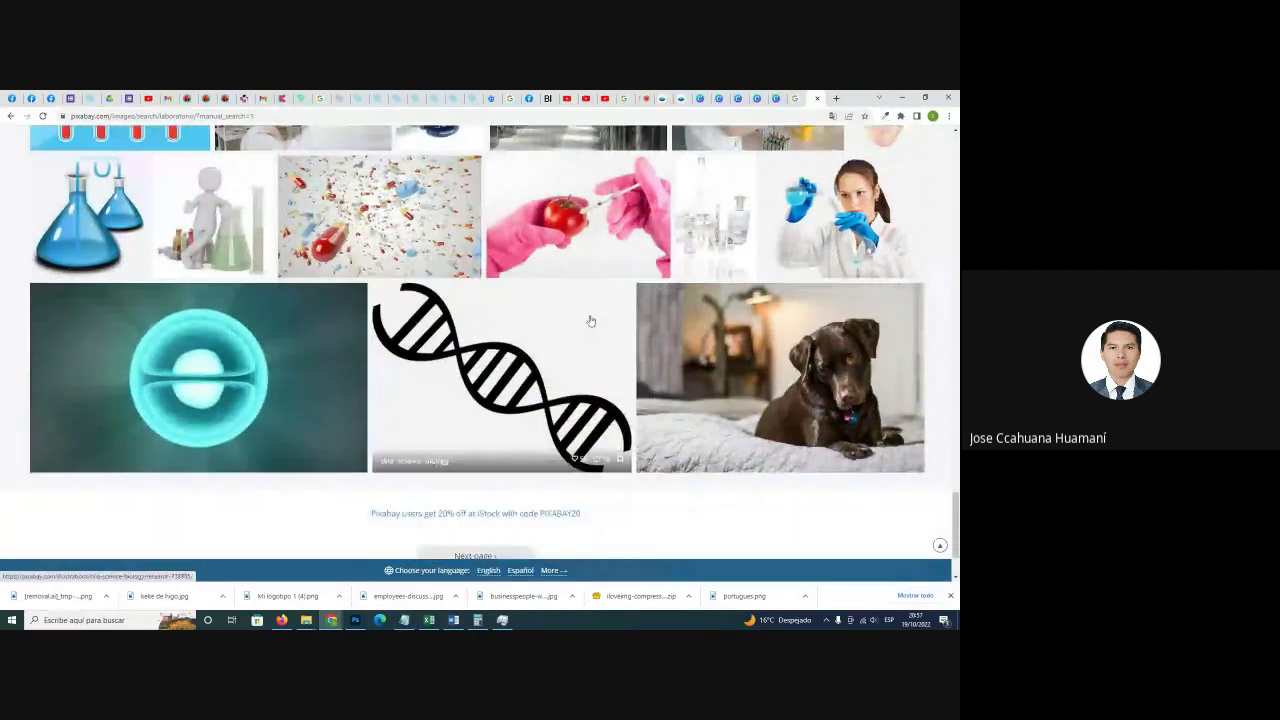
Go to the second page of laboratorio results and examine its images for a suitable laboratory background.
click(483, 455)
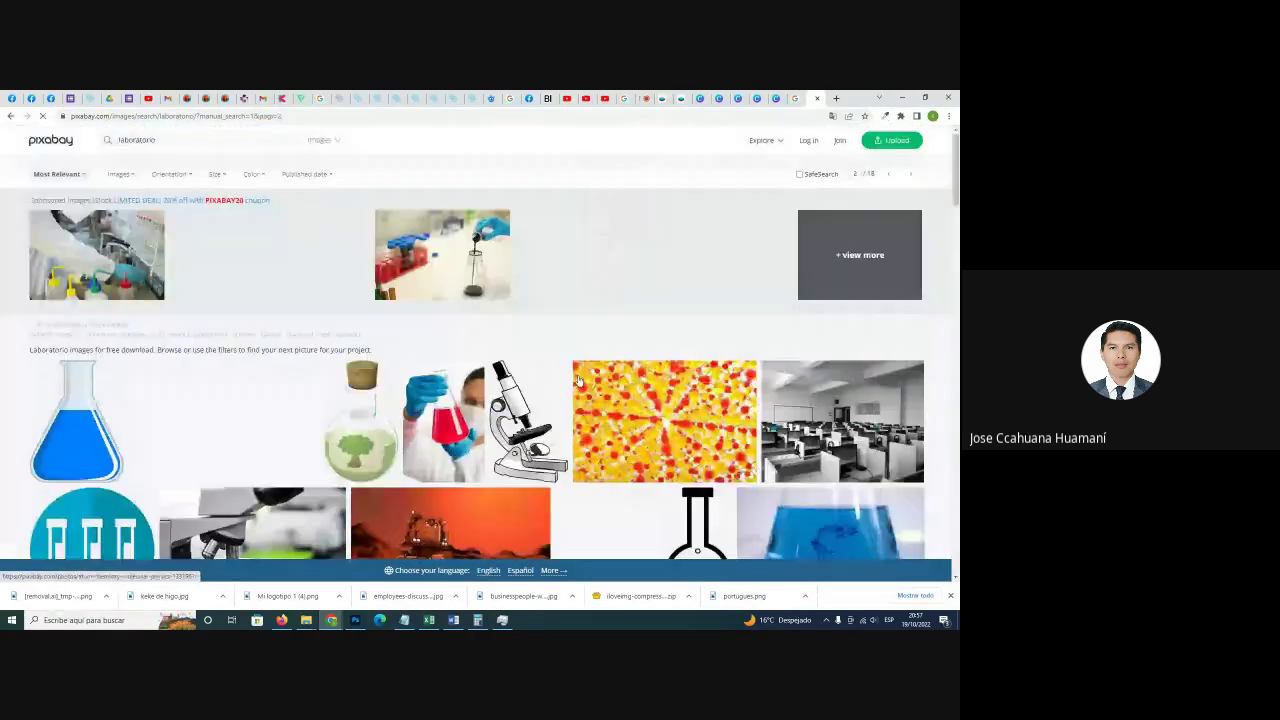
scroll(491, 348, down, 3)
scroll(491, 348, down, 5)
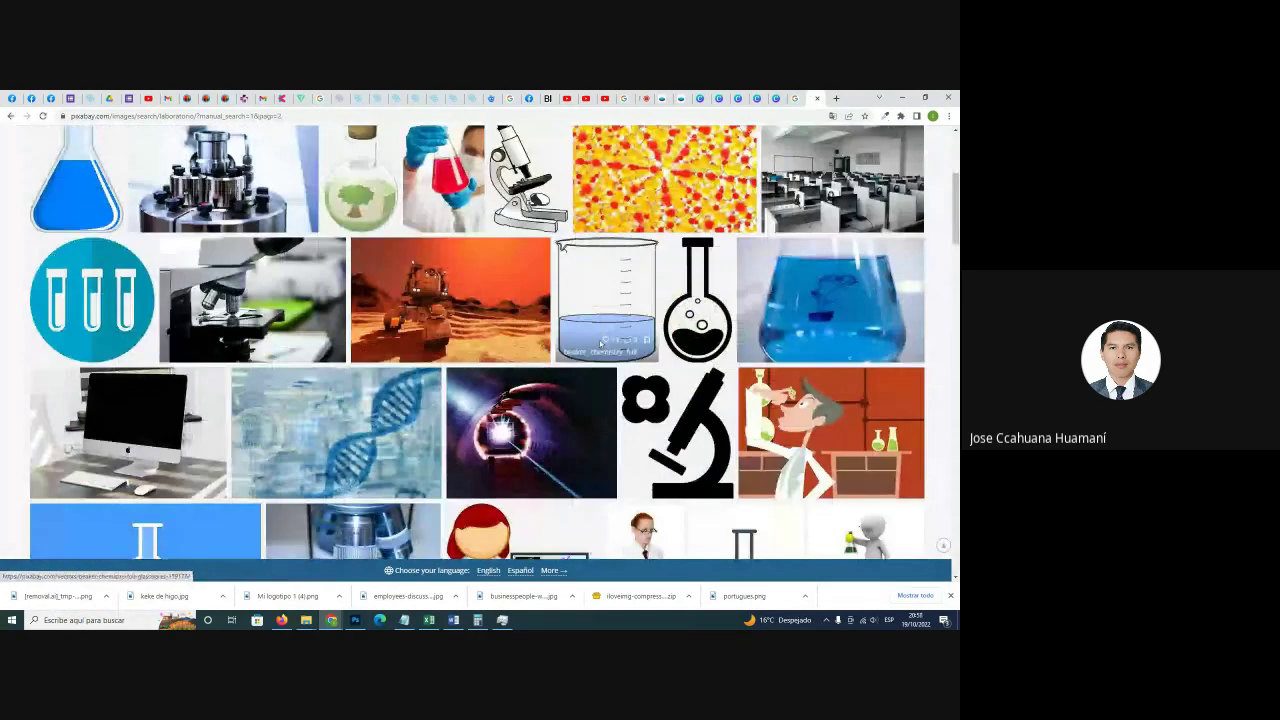
scroll(614, 345, down, 5)
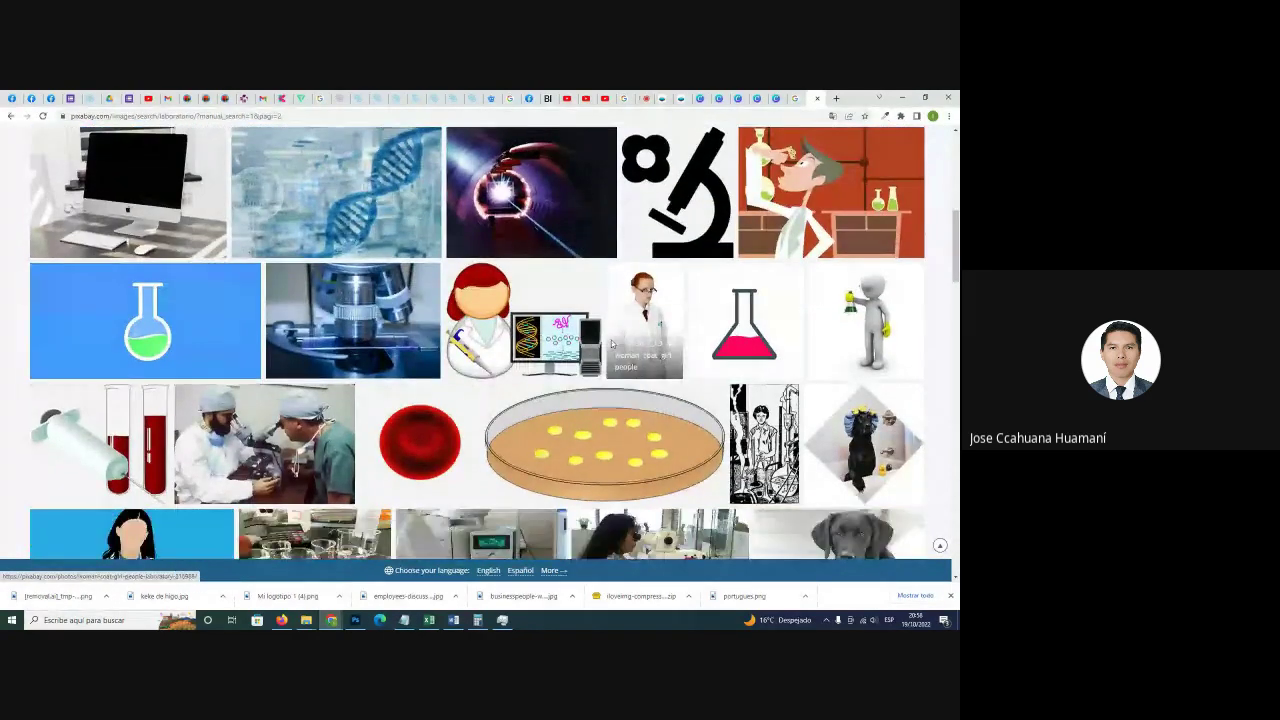
scroll(605, 344, down, 2)
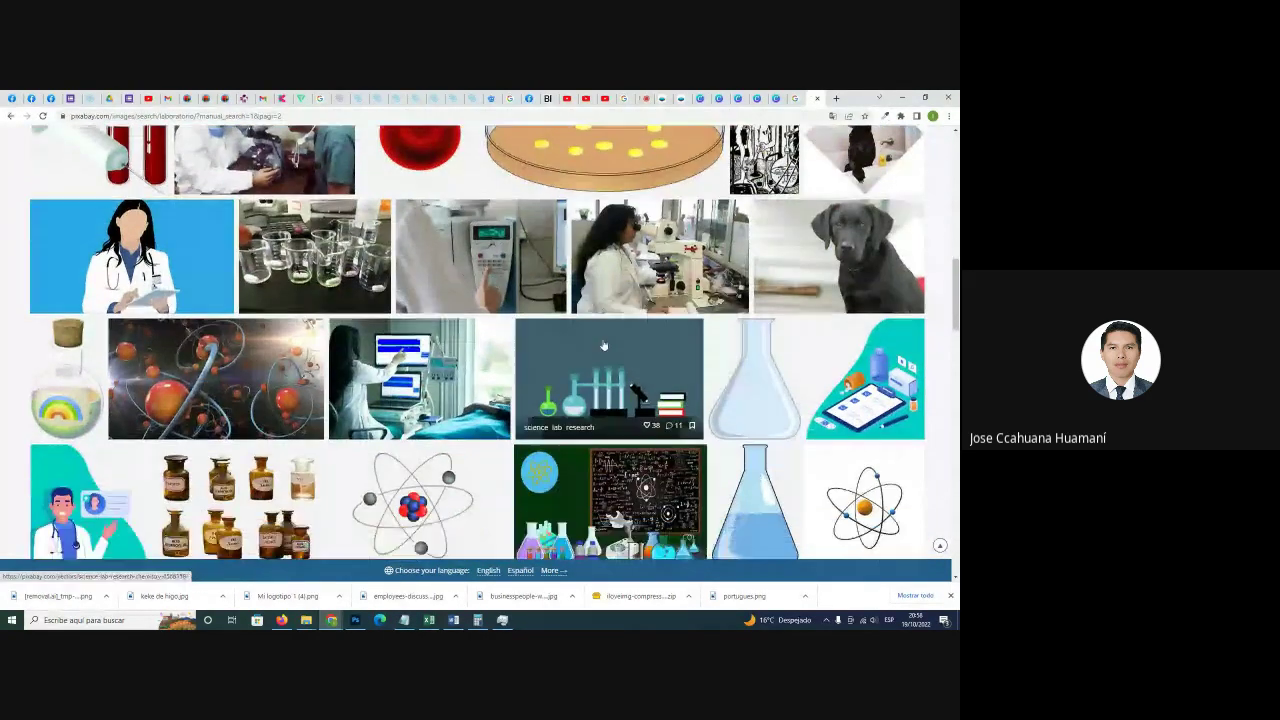
scroll(487, 336, down, 3)
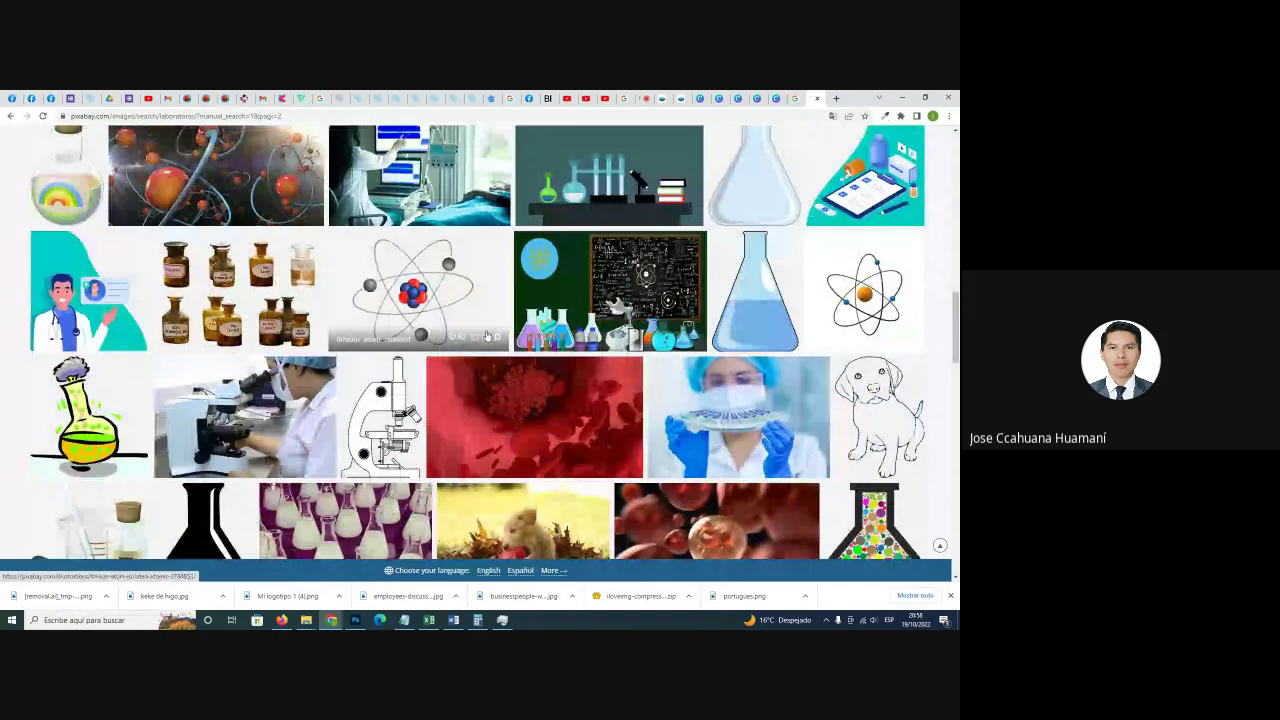
scroll(487, 336, down, 4)
scroll(561, 343, down, 7)
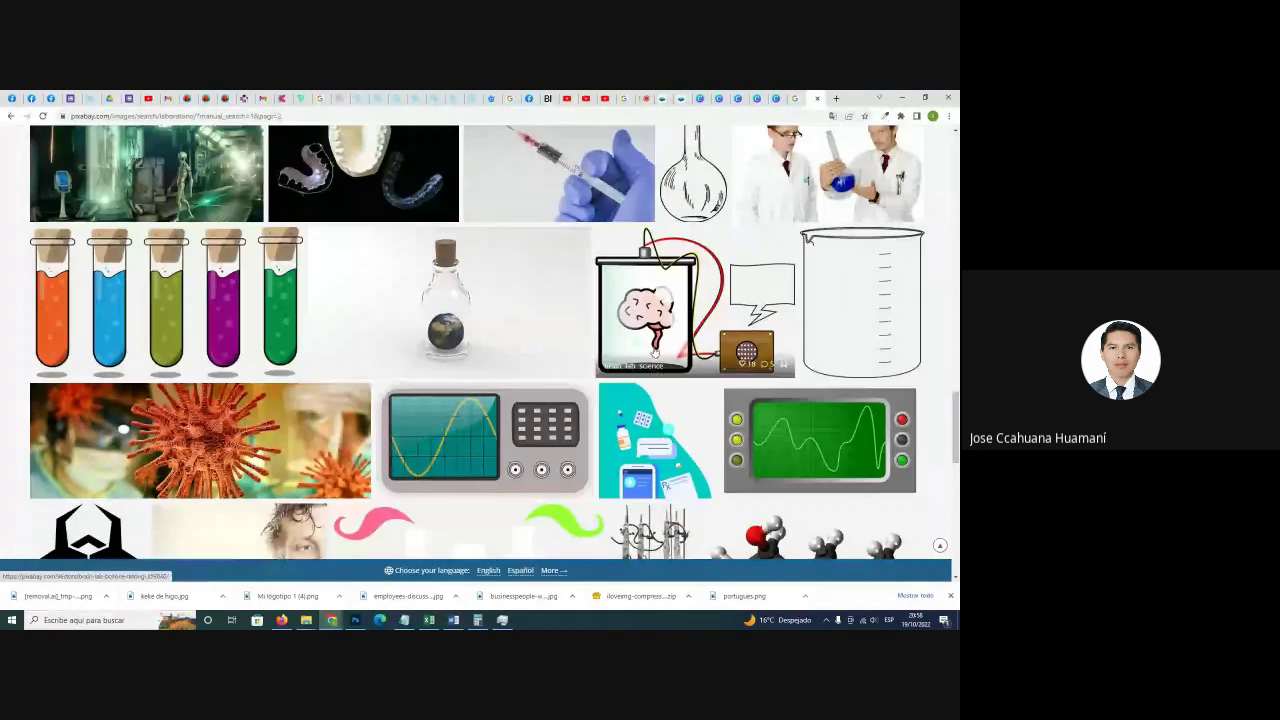
scroll(425, 328, down, 2)
scroll(425, 328, down, 4)
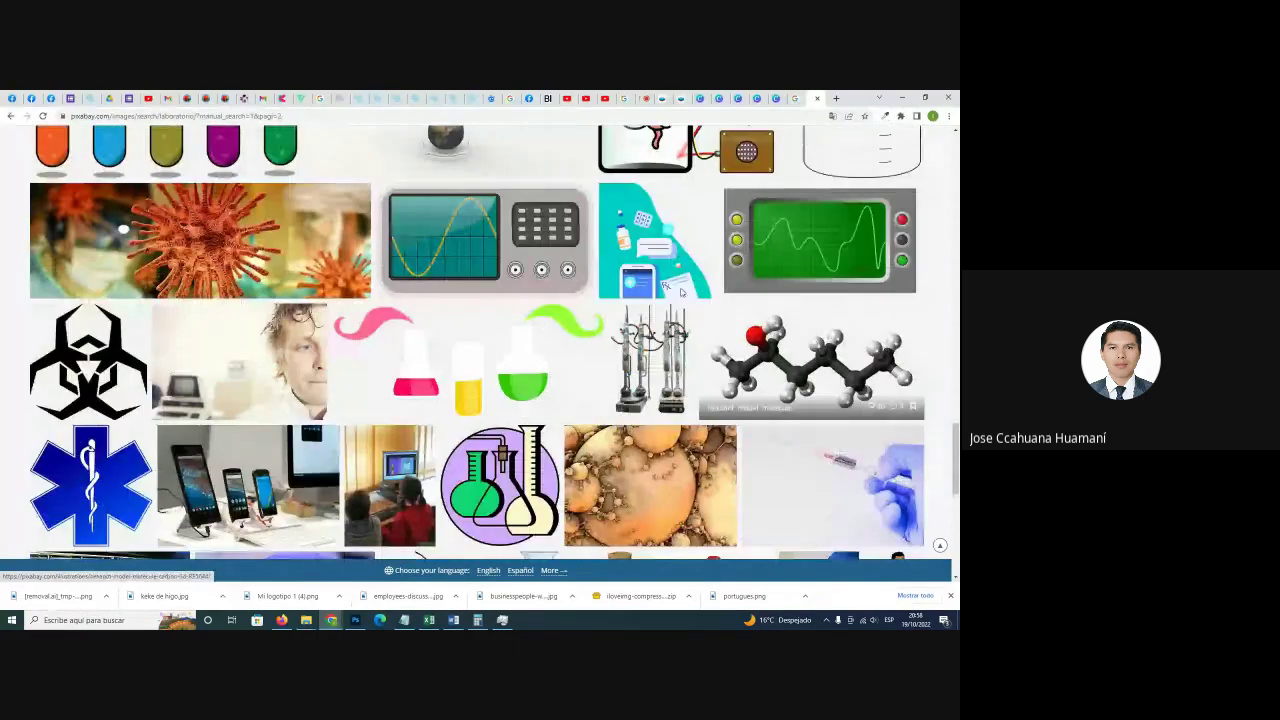
scroll(550, 308, down, 5)
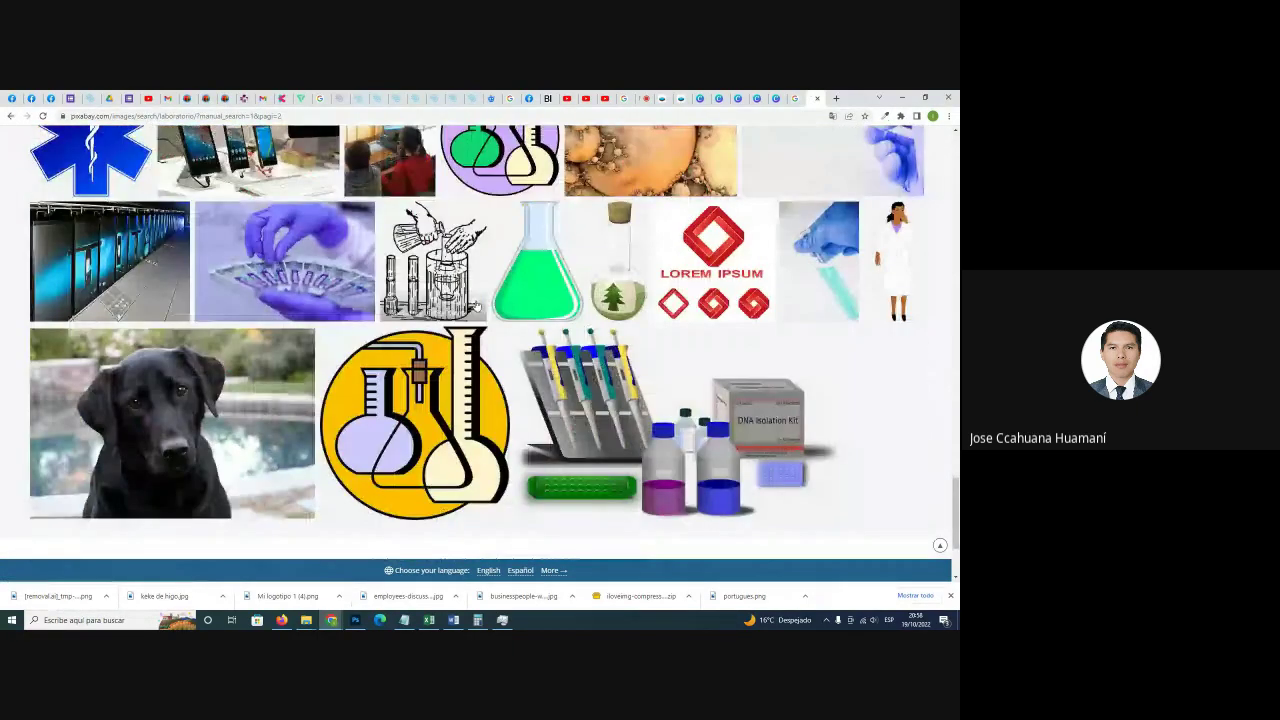
scroll(550, 308, down, 2)
scroll(550, 308, up, 2)
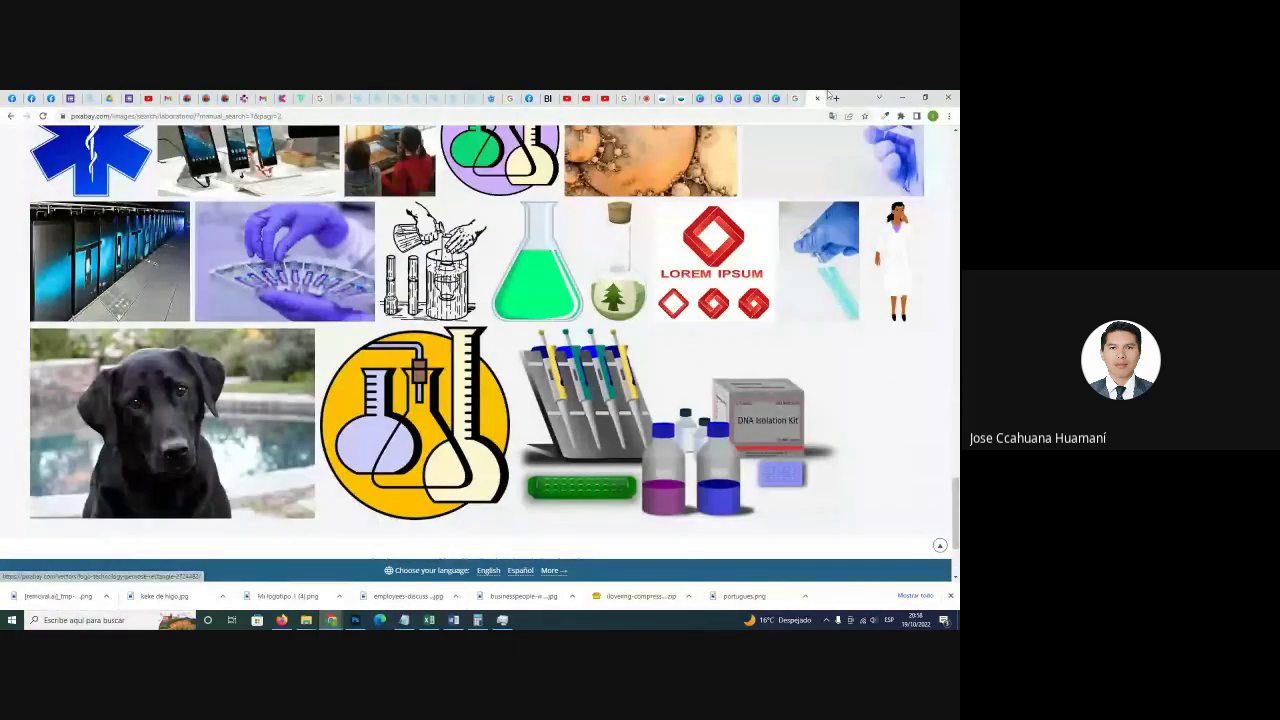
Switch to the Canva design holding the laboratory photo and lower the photo's transparency value to about one third so it looks faded.
click(776, 97)
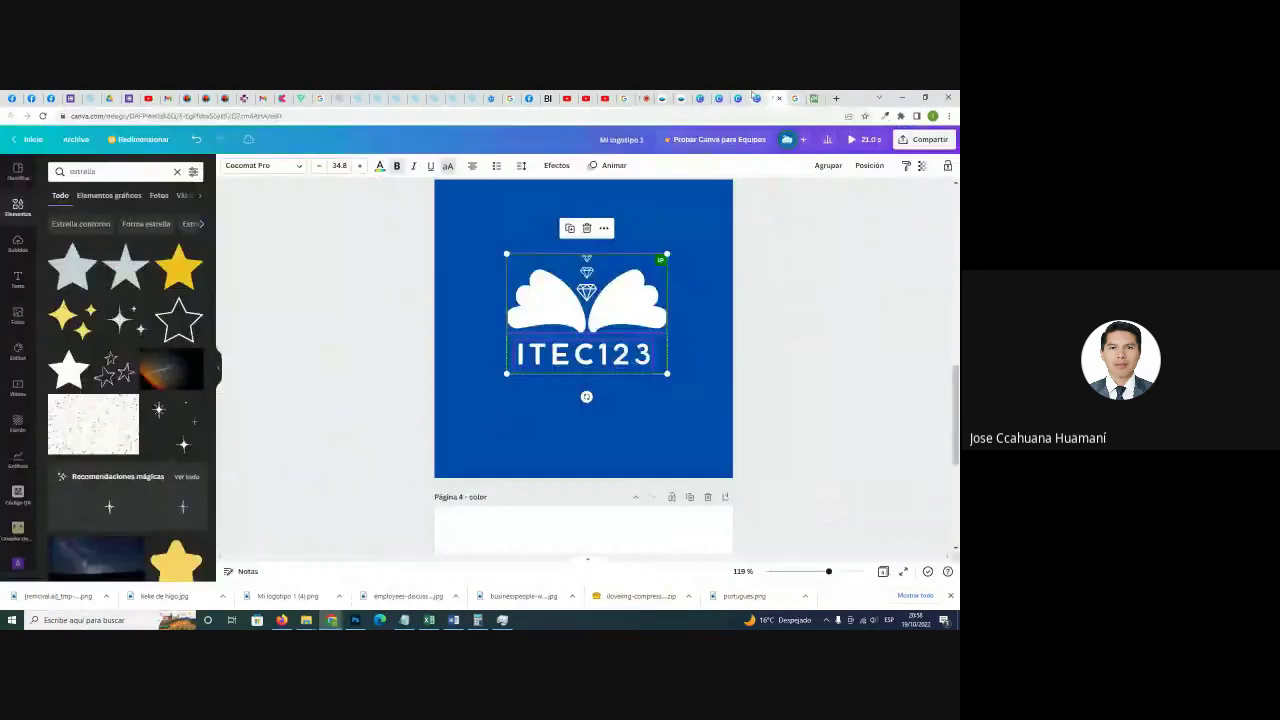
click(720, 98)
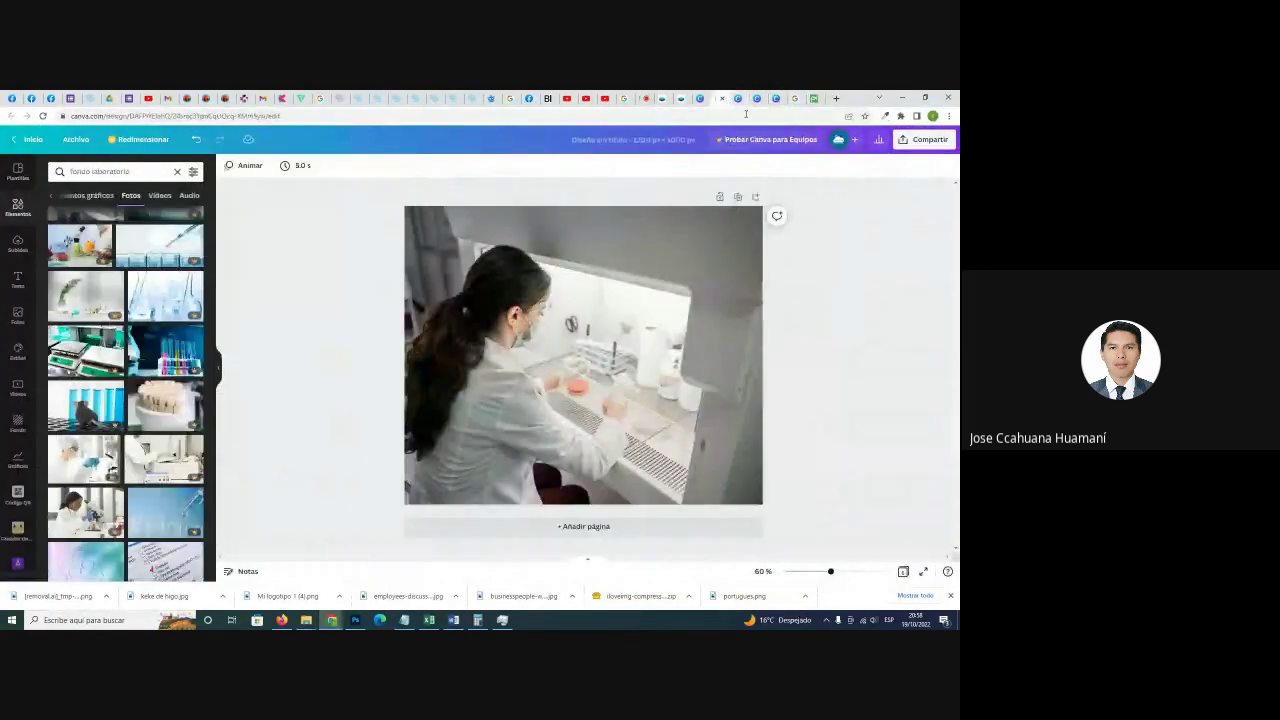
click(628, 381)
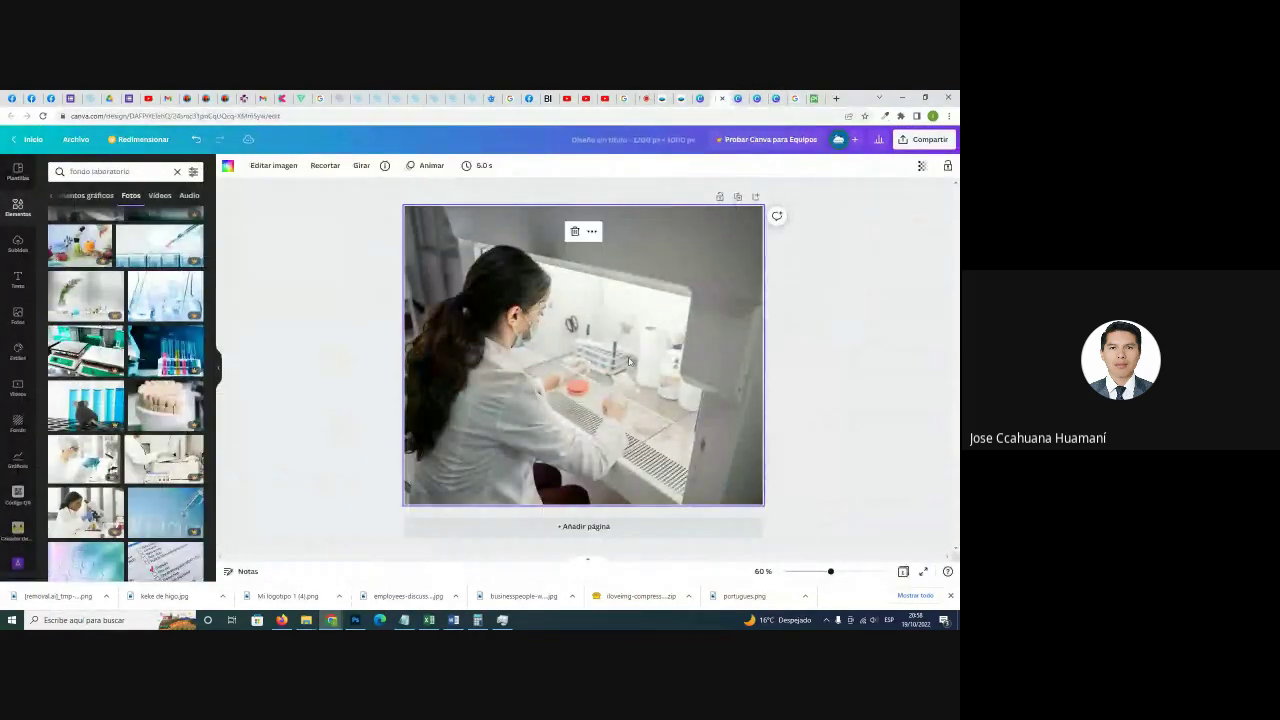
click(922, 167)
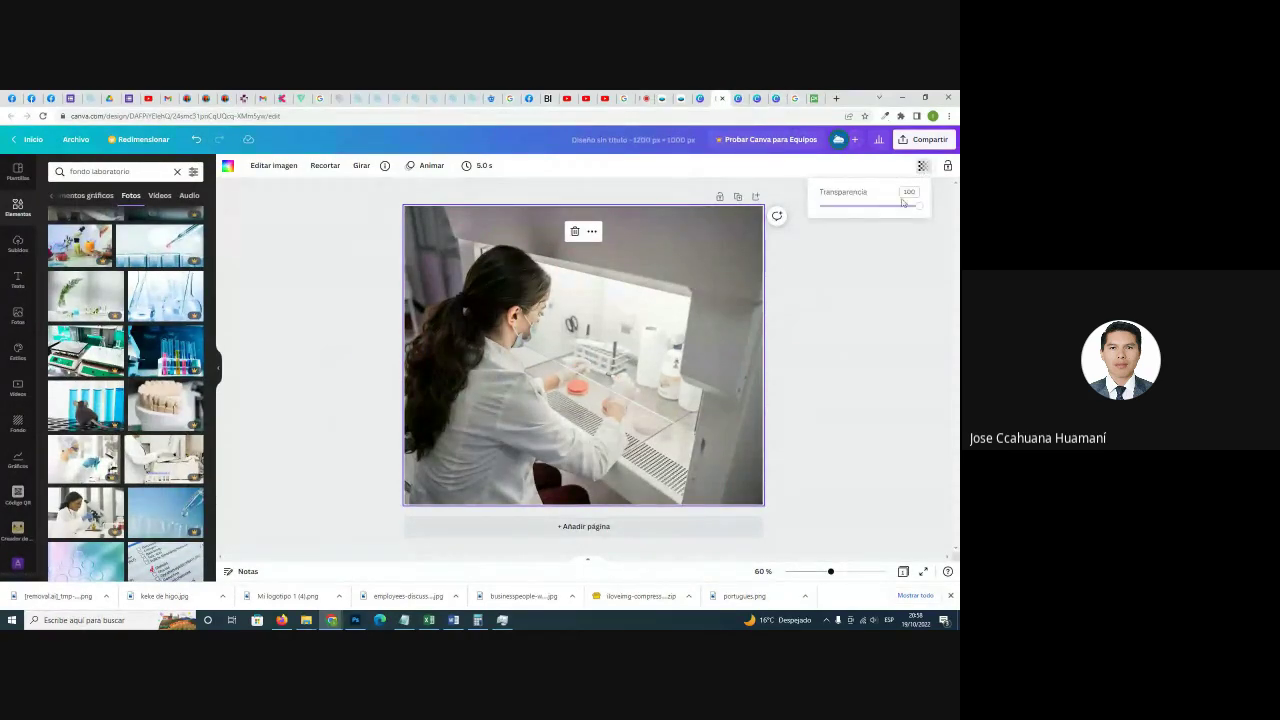
drag(916, 209, 852, 208)
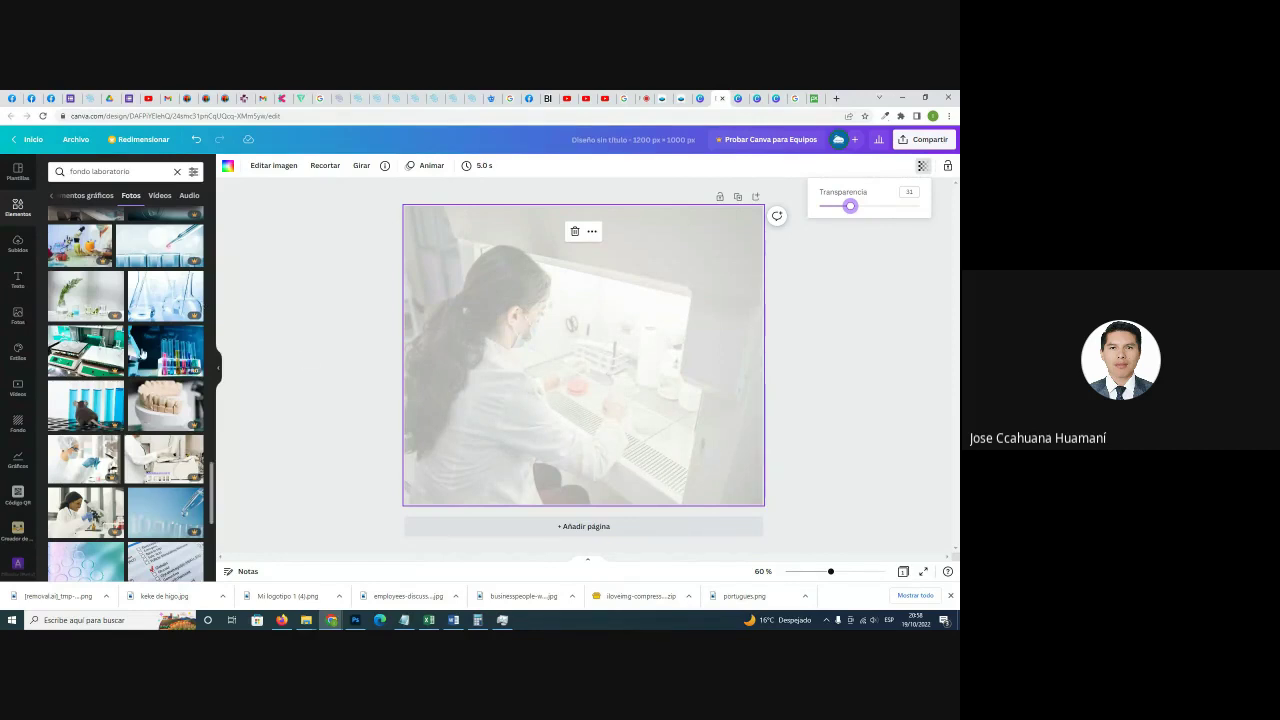
scroll(141, 352, down, 3)
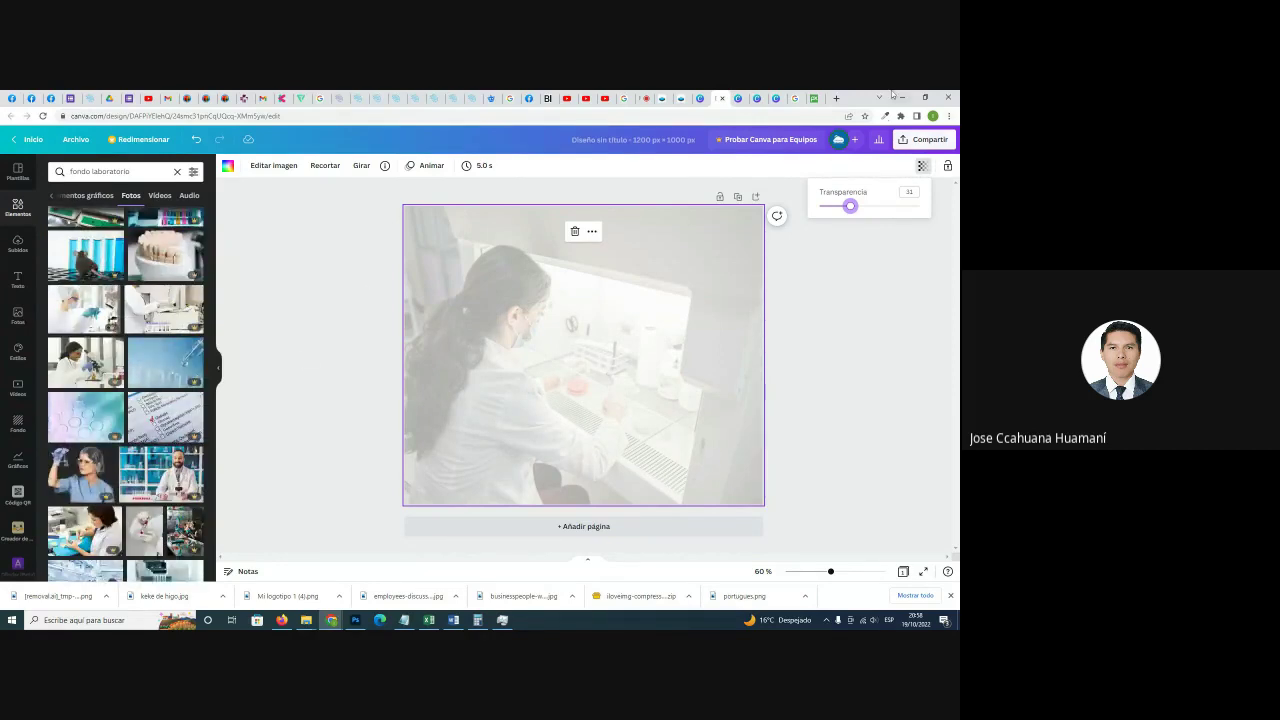
Return to the Pixabay laboratorio results, go to the third page and examine its images for a suitable laboratory background.
click(797, 97)
click(813, 97)
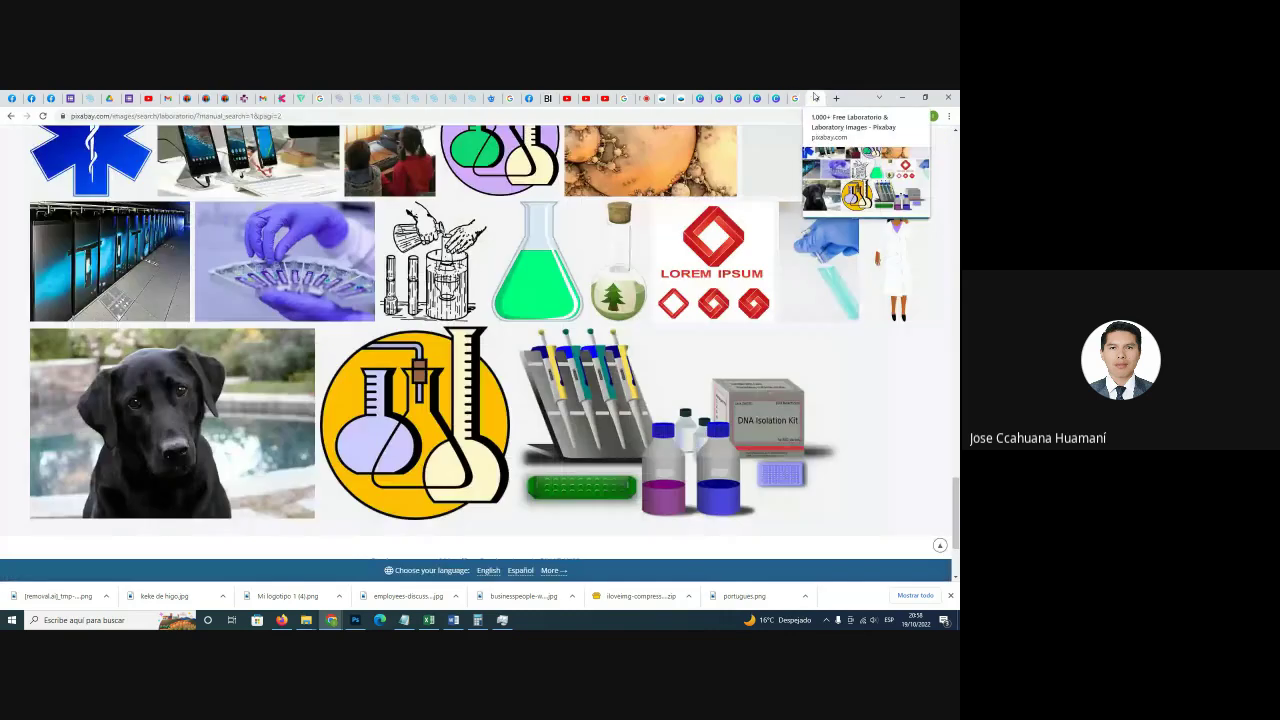
scroll(631, 251, down, 2)
scroll(630, 252, down, 2)
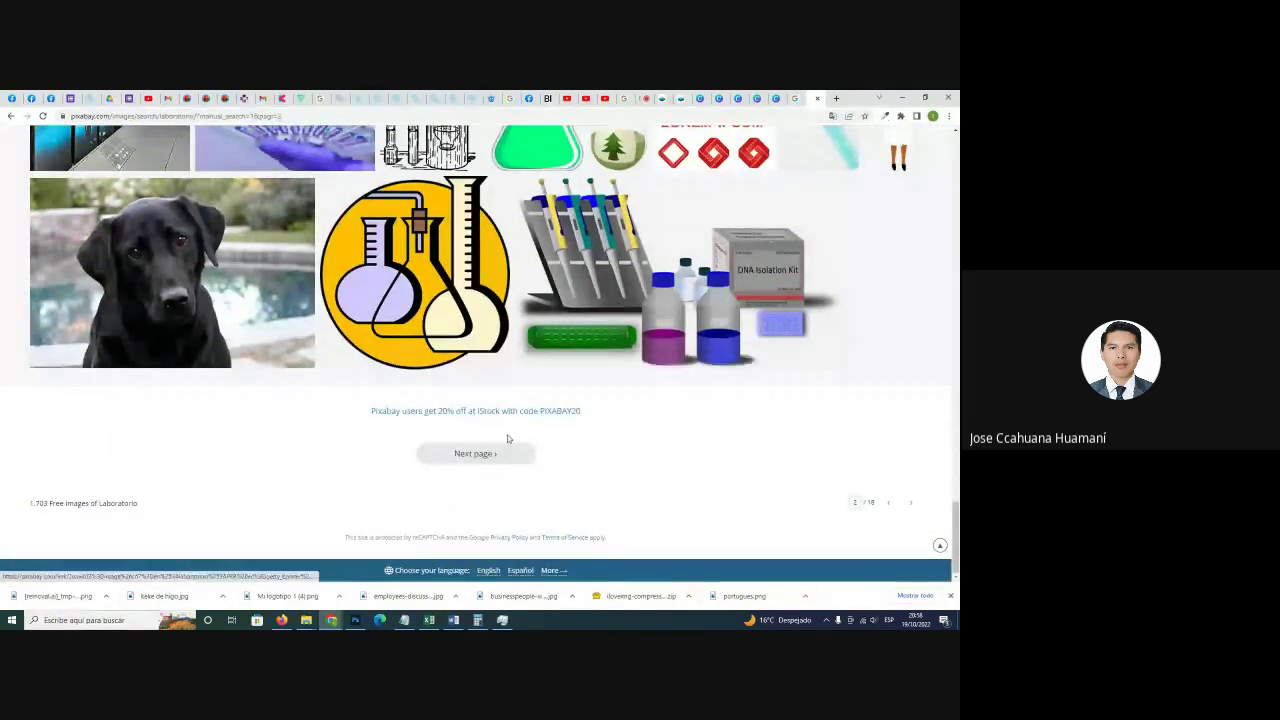
click(477, 454)
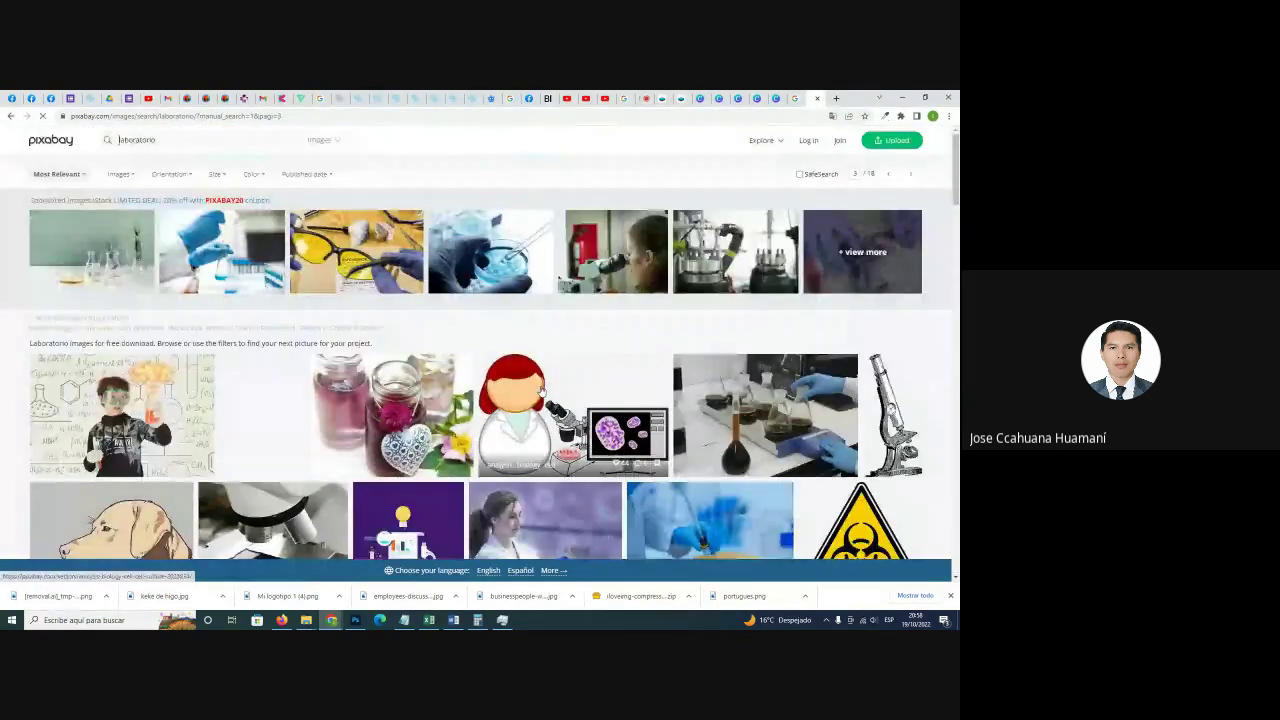
scroll(553, 385, down, 2)
scroll(553, 385, down, 3)
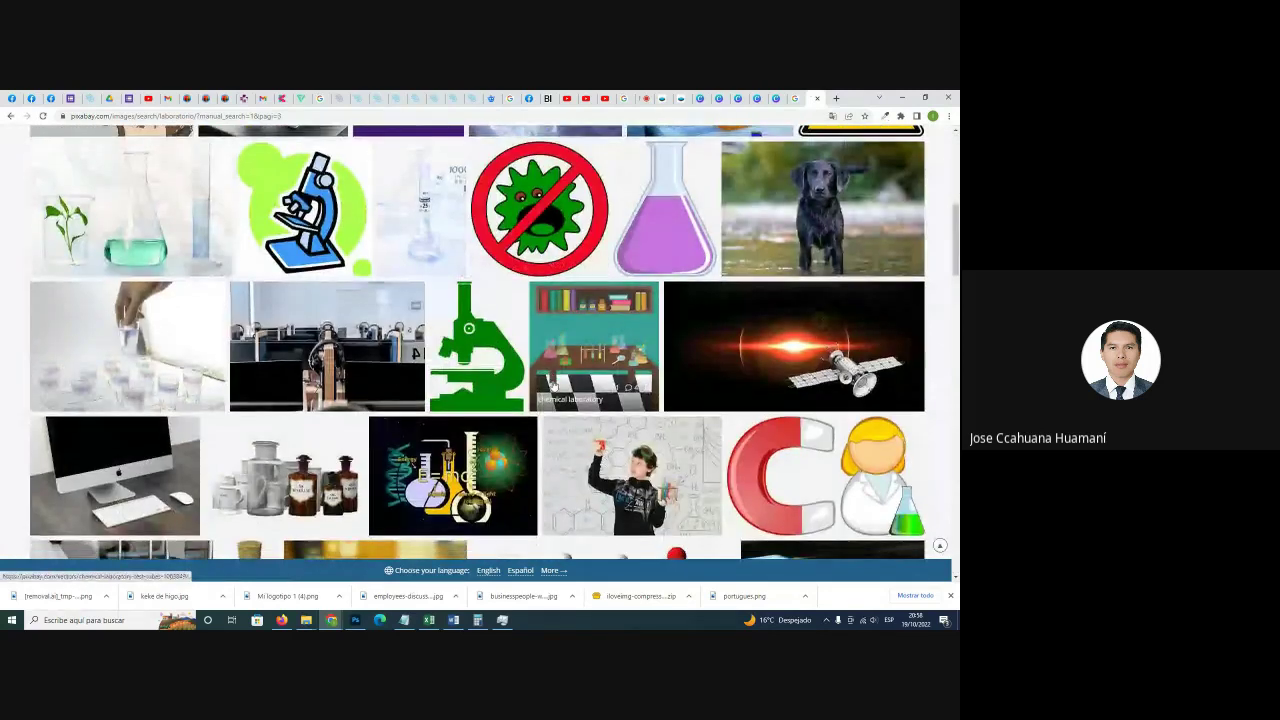
scroll(553, 385, down, 3)
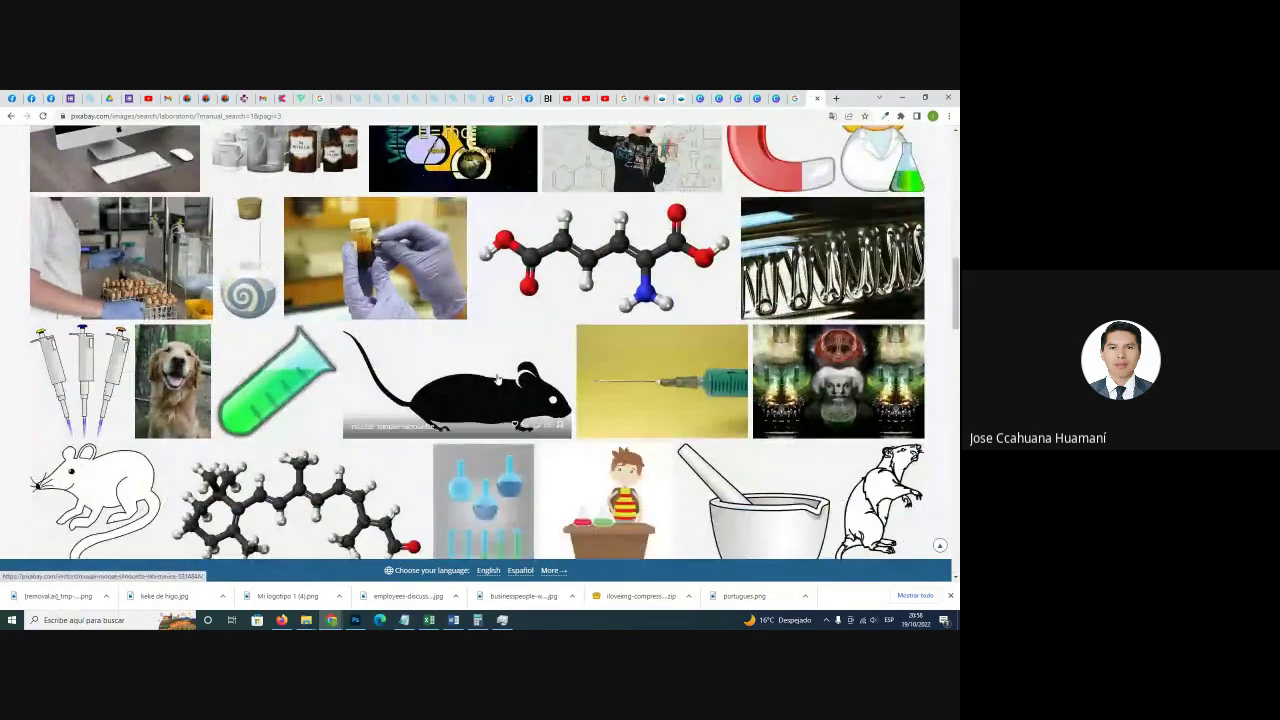
scroll(505, 376, down, 3)
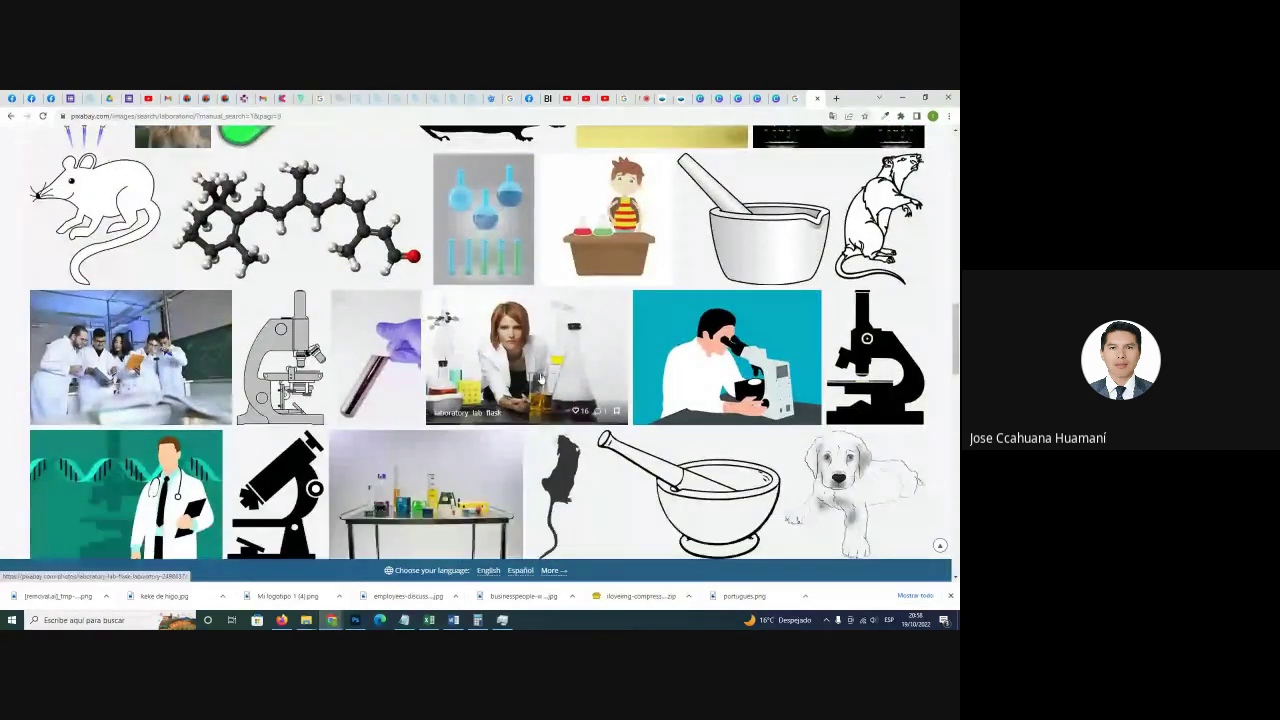
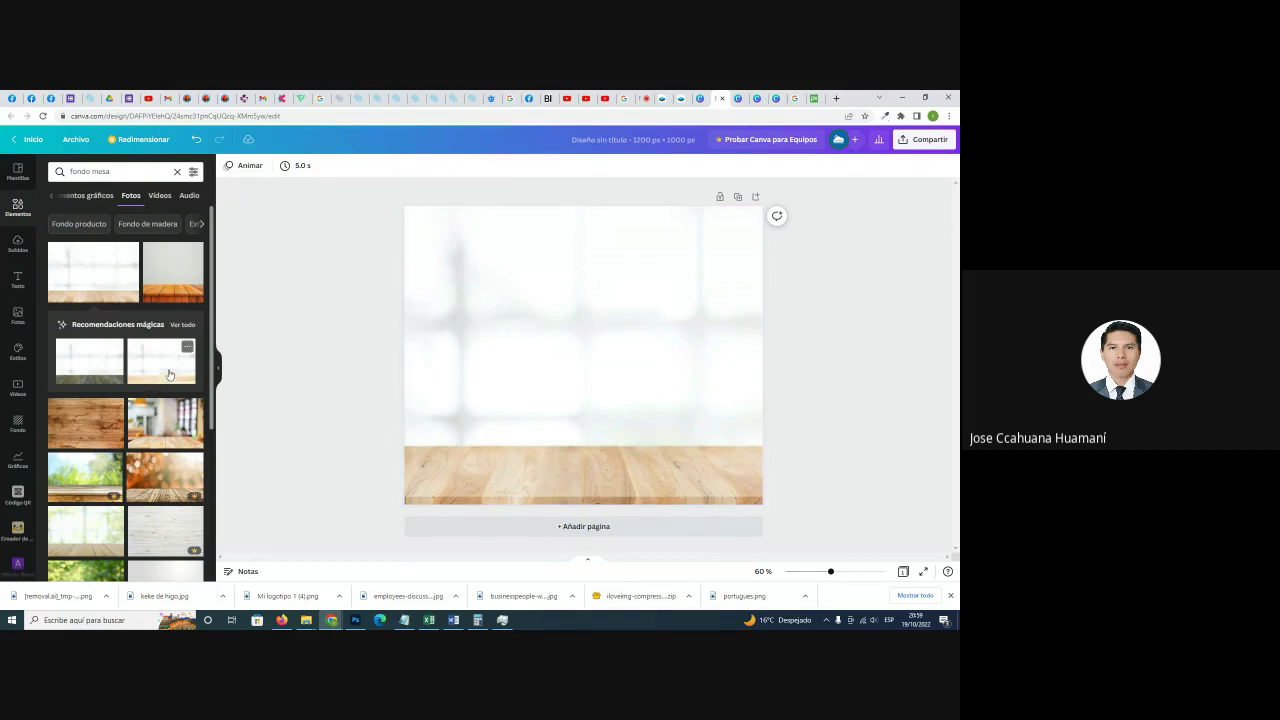
Add the "fondo mesa" photo of a wooden table before a blurred green window and make it the page background.
scroll(169, 371, down, 5)
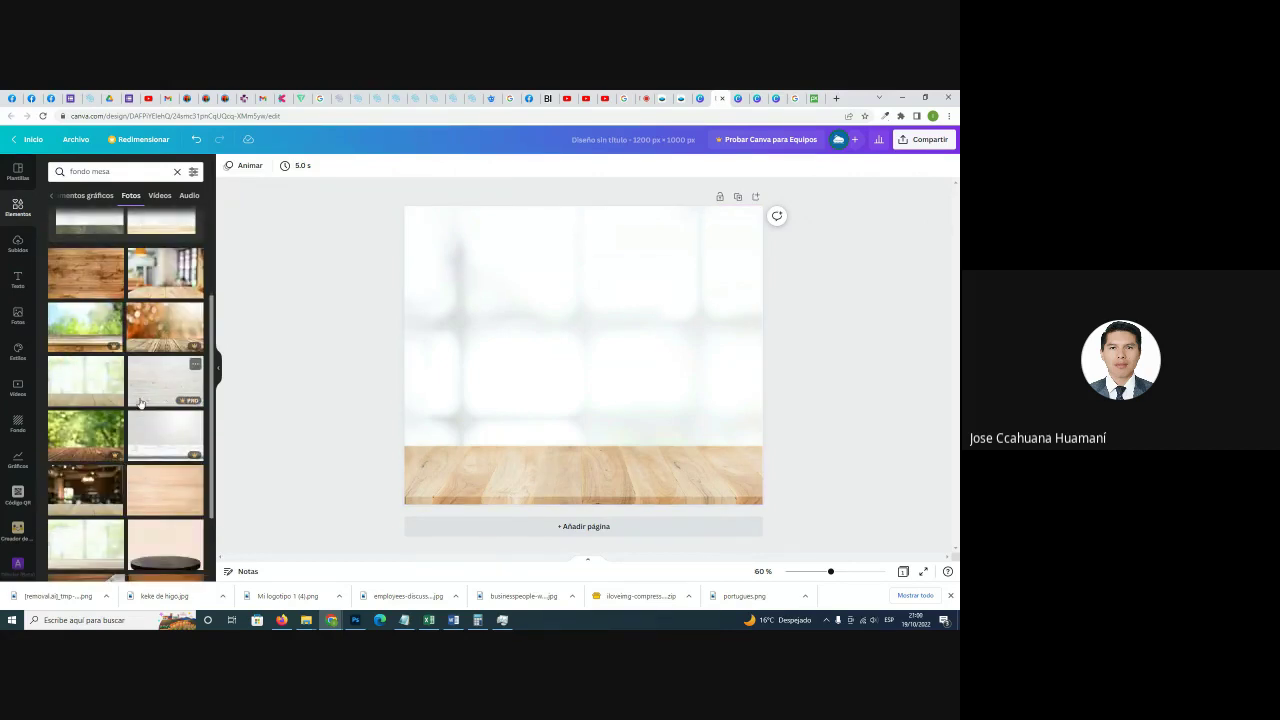
scroll(150, 412, down, 2)
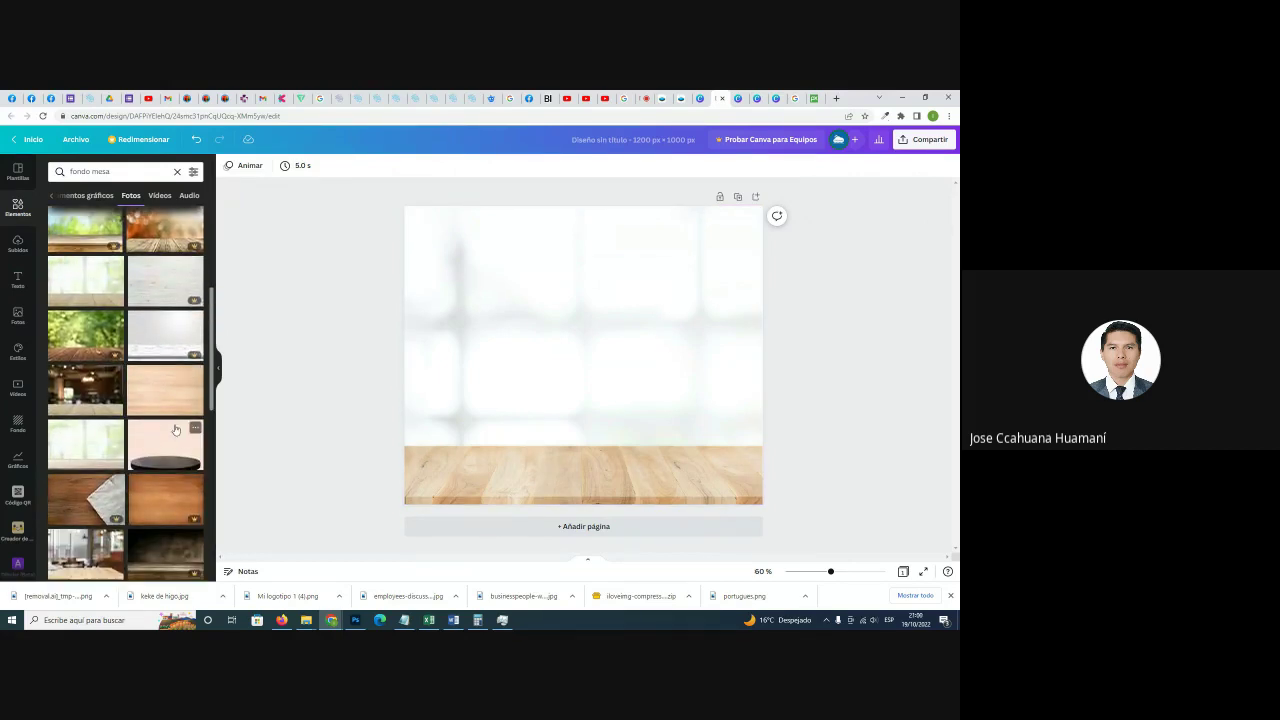
scroll(138, 418, down, 2)
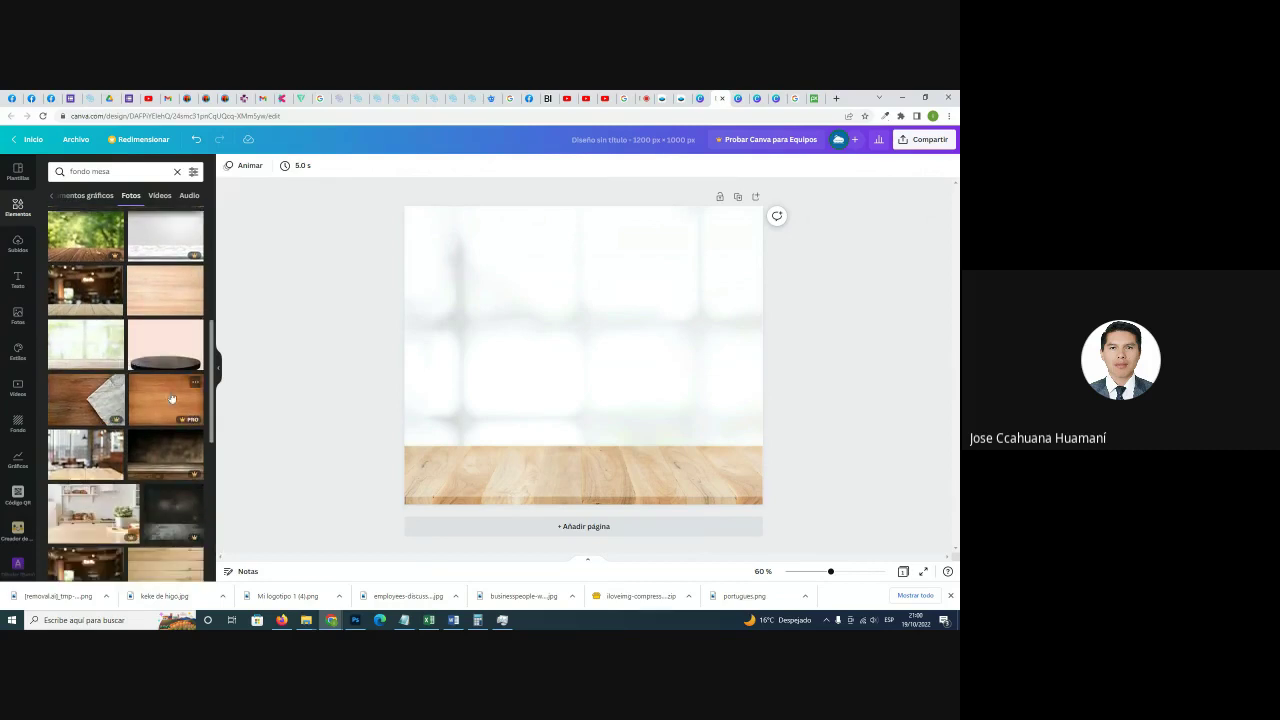
click(90, 353)
right_click(529, 380)
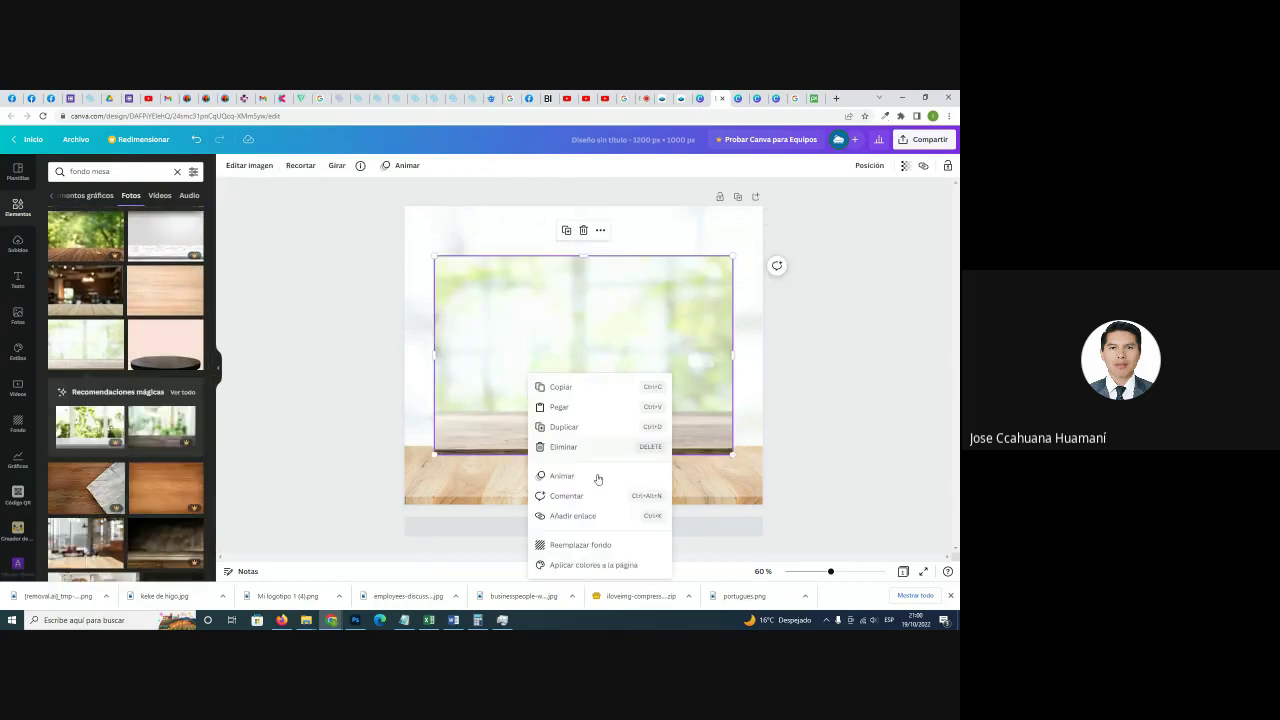
click(588, 542)
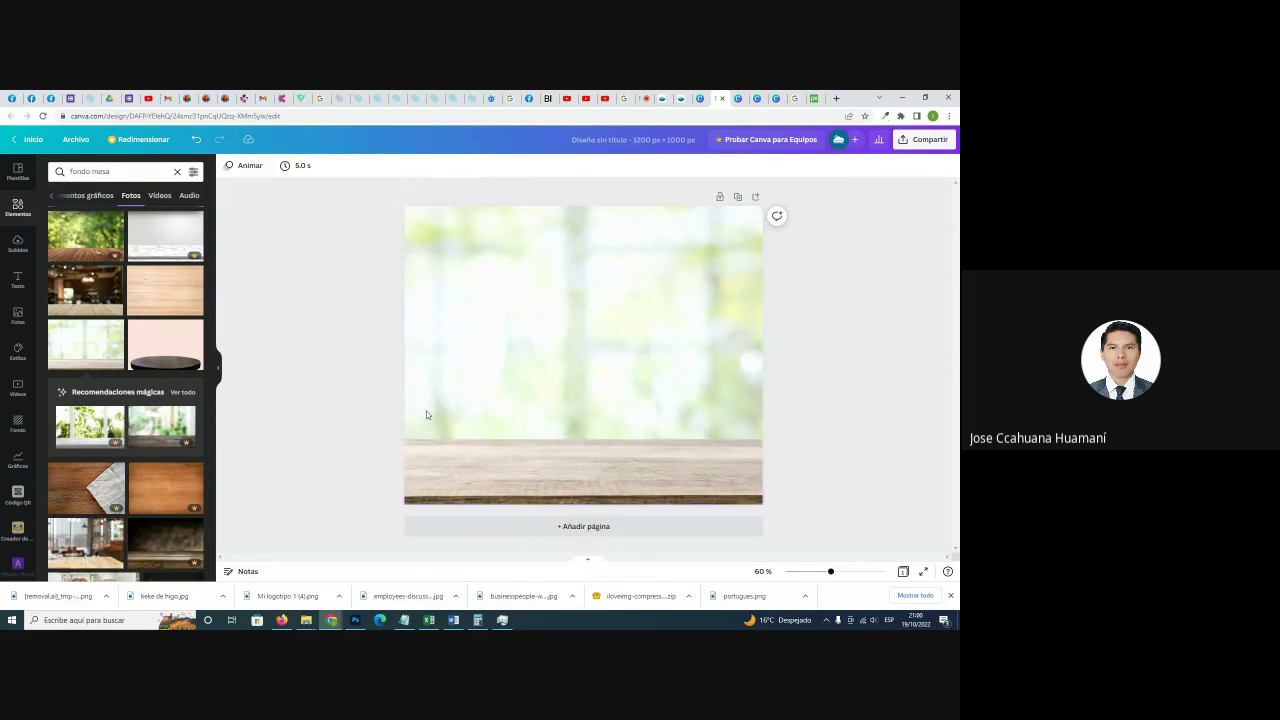
Find the "fondo mesa" photo of a white plank table before a blurred white window and replace the page background with it.
scroll(93, 355, down, 3)
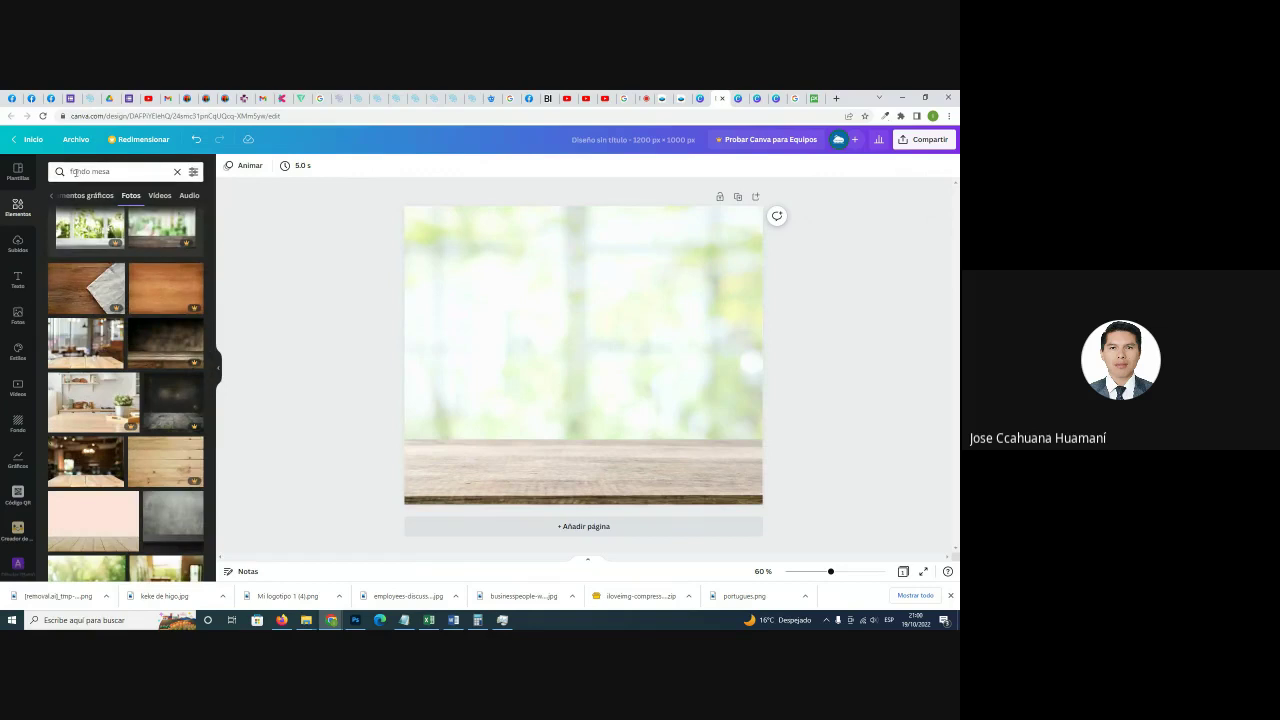
scroll(113, 378, down, 1)
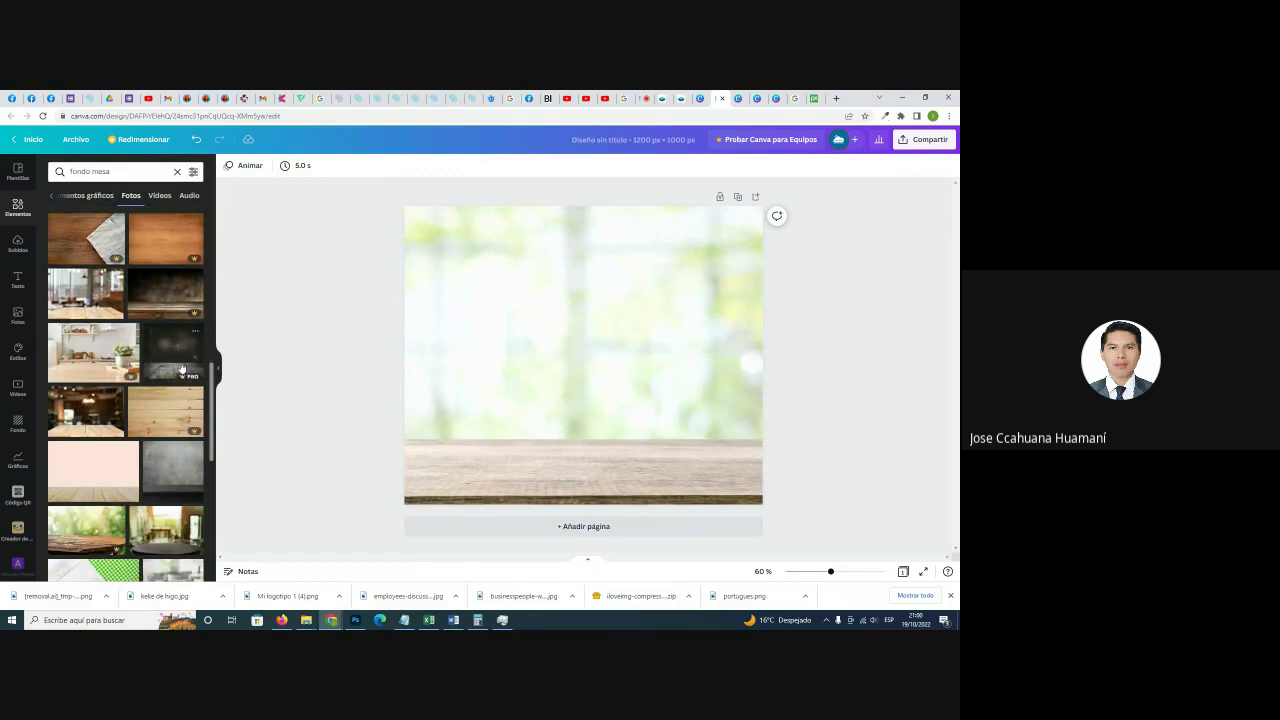
scroll(120, 378, down, 1)
scroll(120, 378, down, 3)
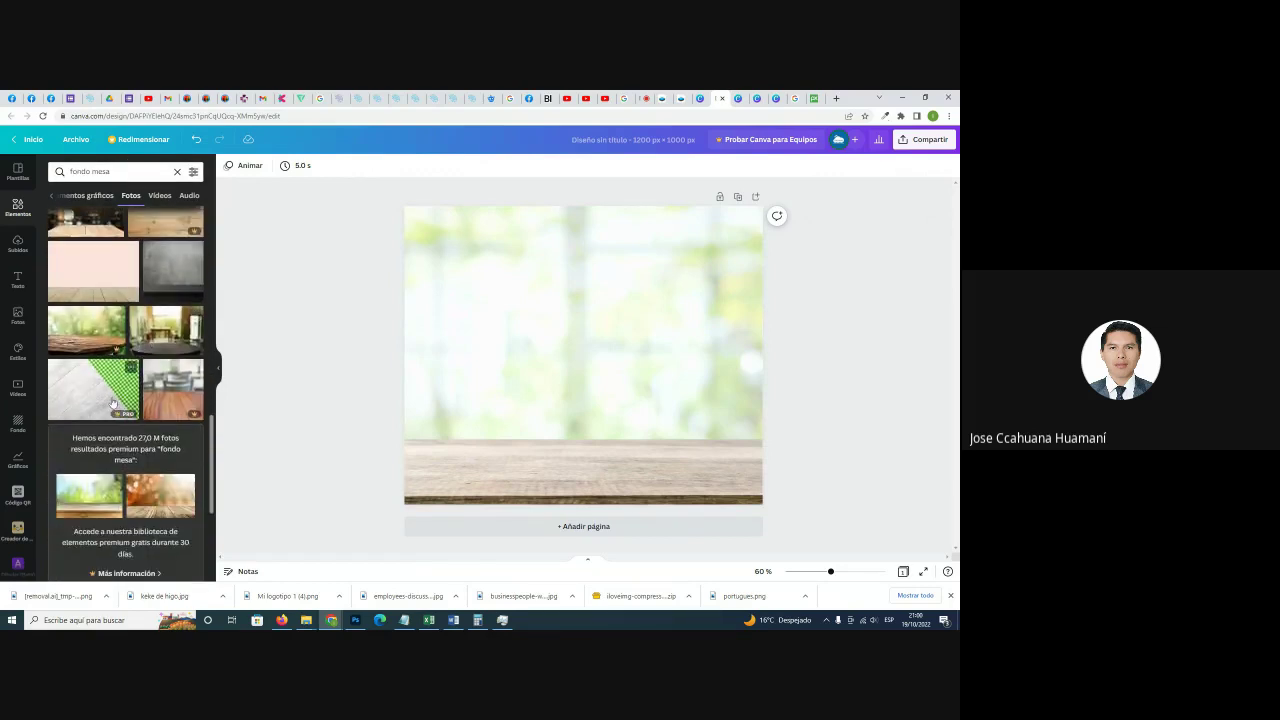
scroll(168, 405, down, 5)
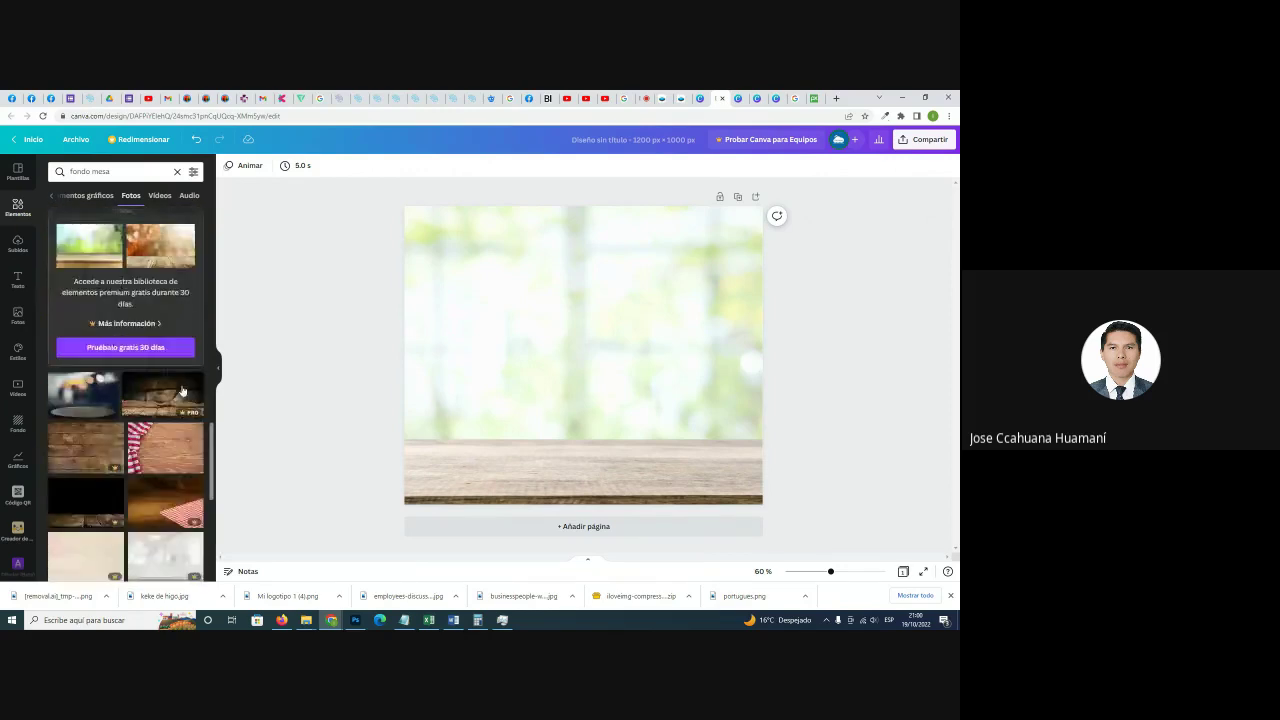
scroll(182, 390, down, 6)
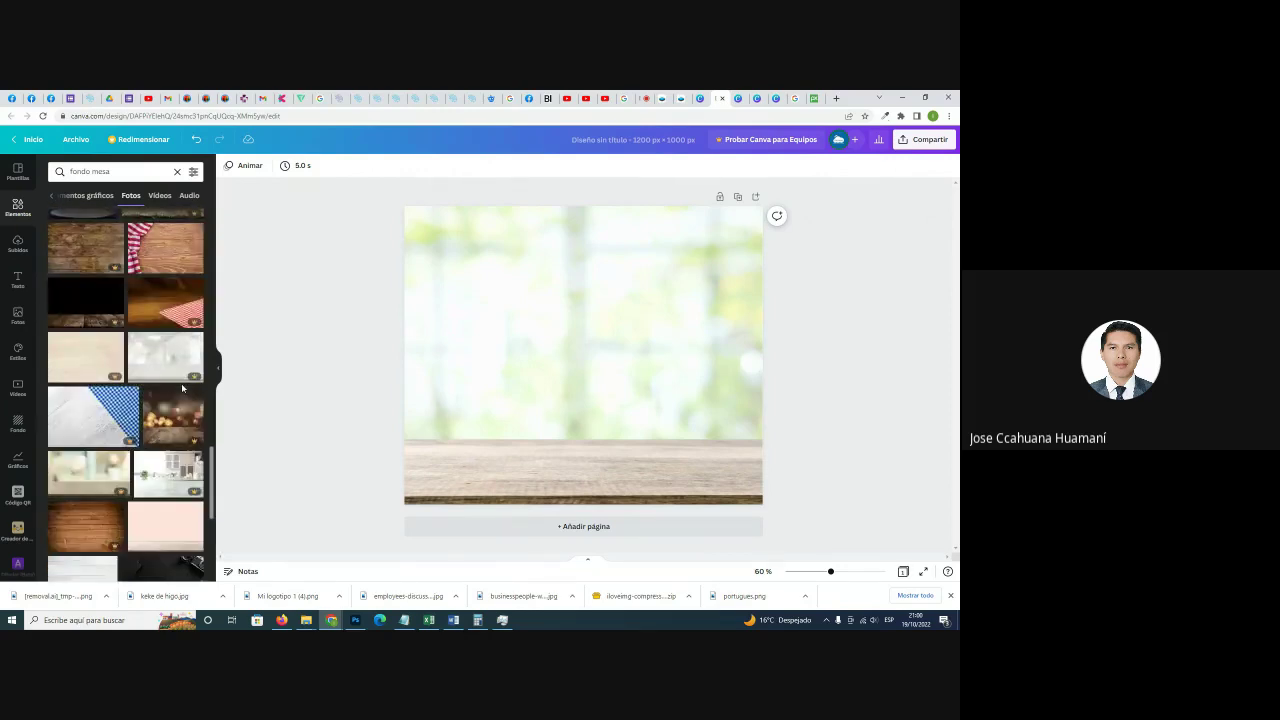
scroll(94, 391, down, 3)
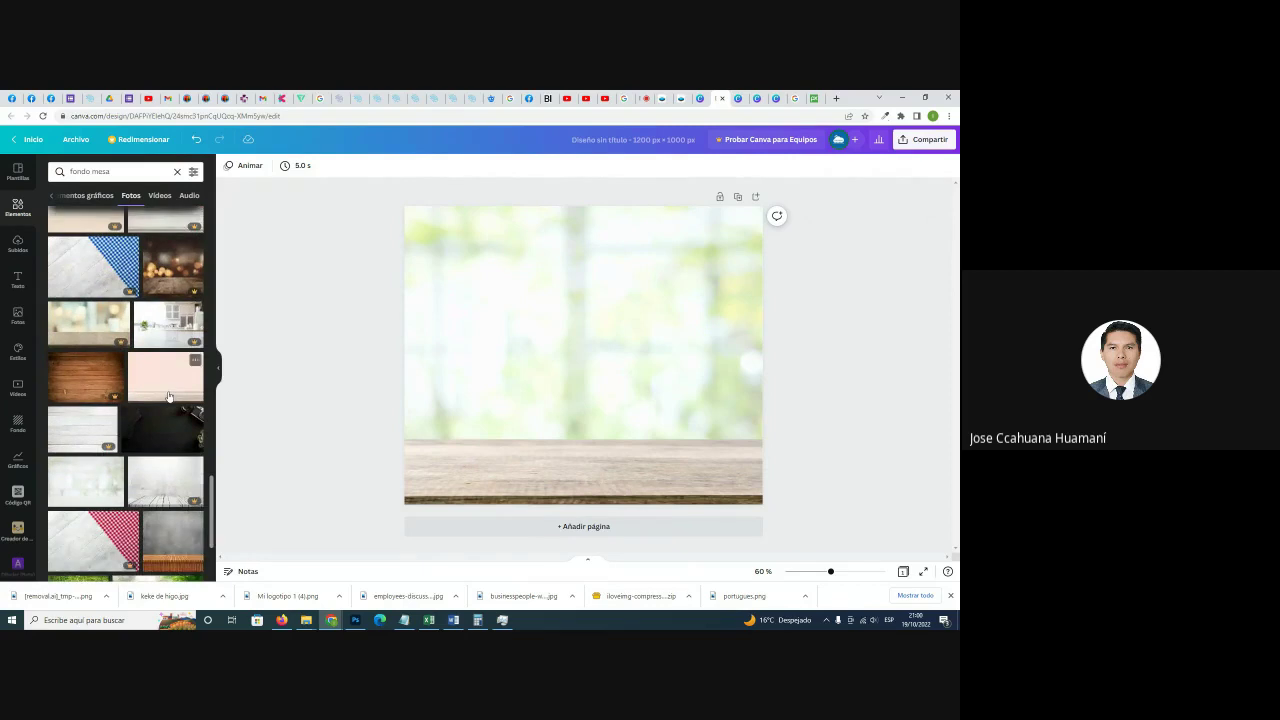
scroll(94, 391, down, 4)
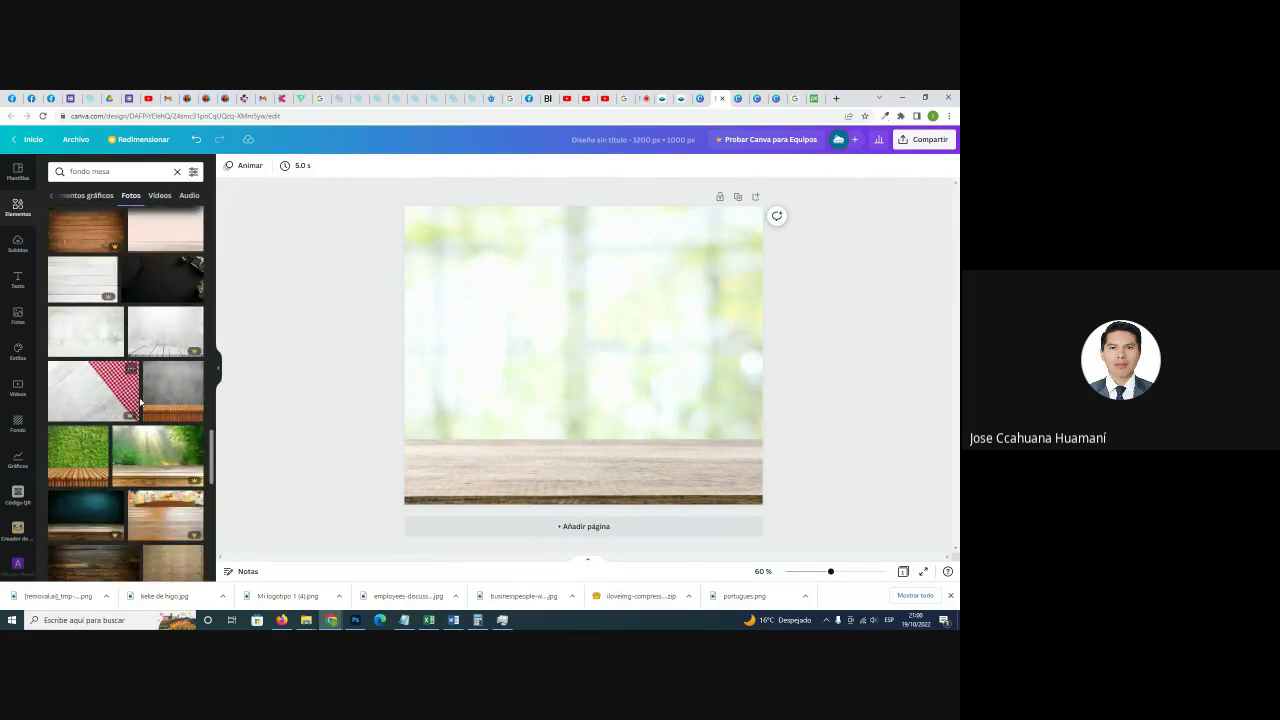
scroll(104, 420, down, 2)
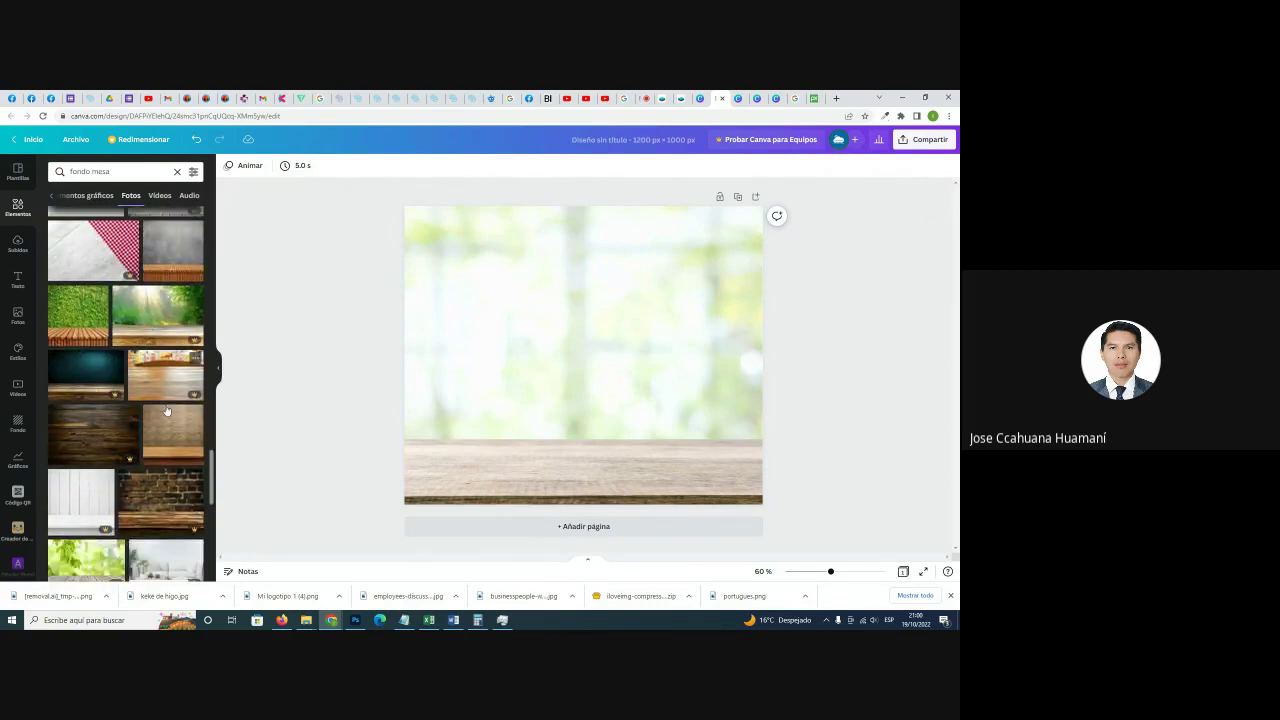
scroll(104, 420, down, 2)
scroll(170, 438, down, 3)
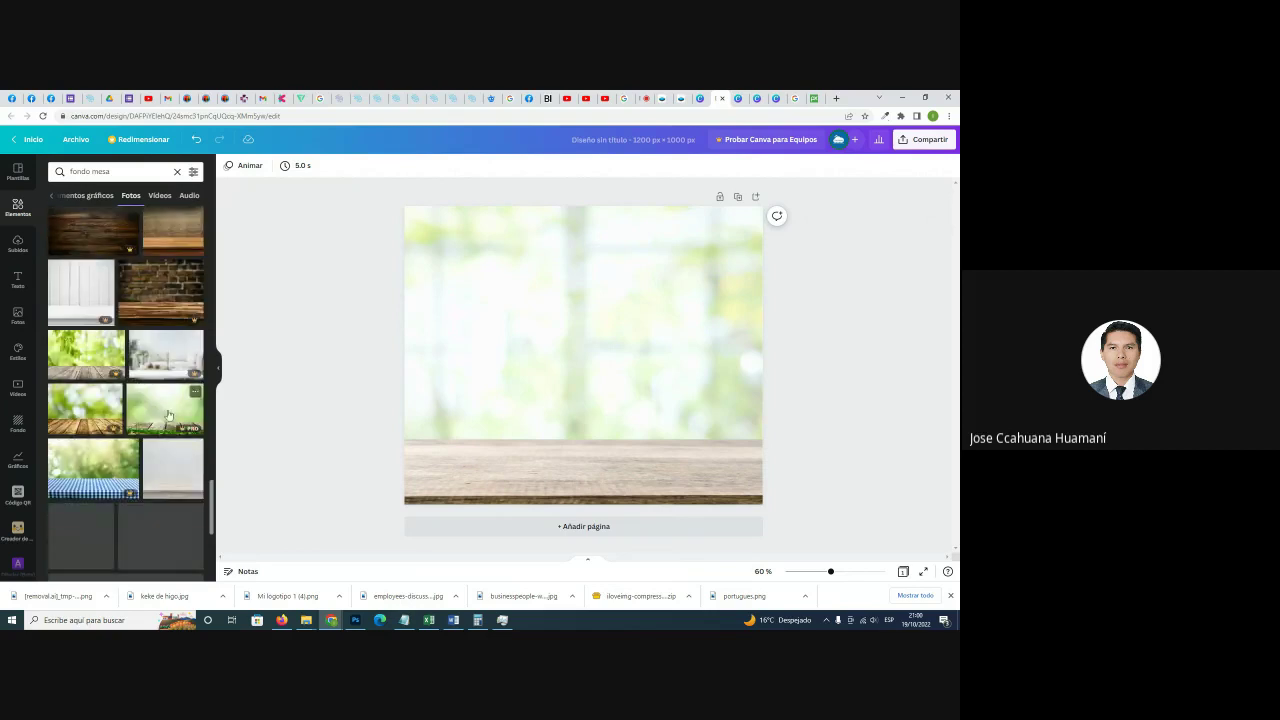
scroll(172, 440, down, 5)
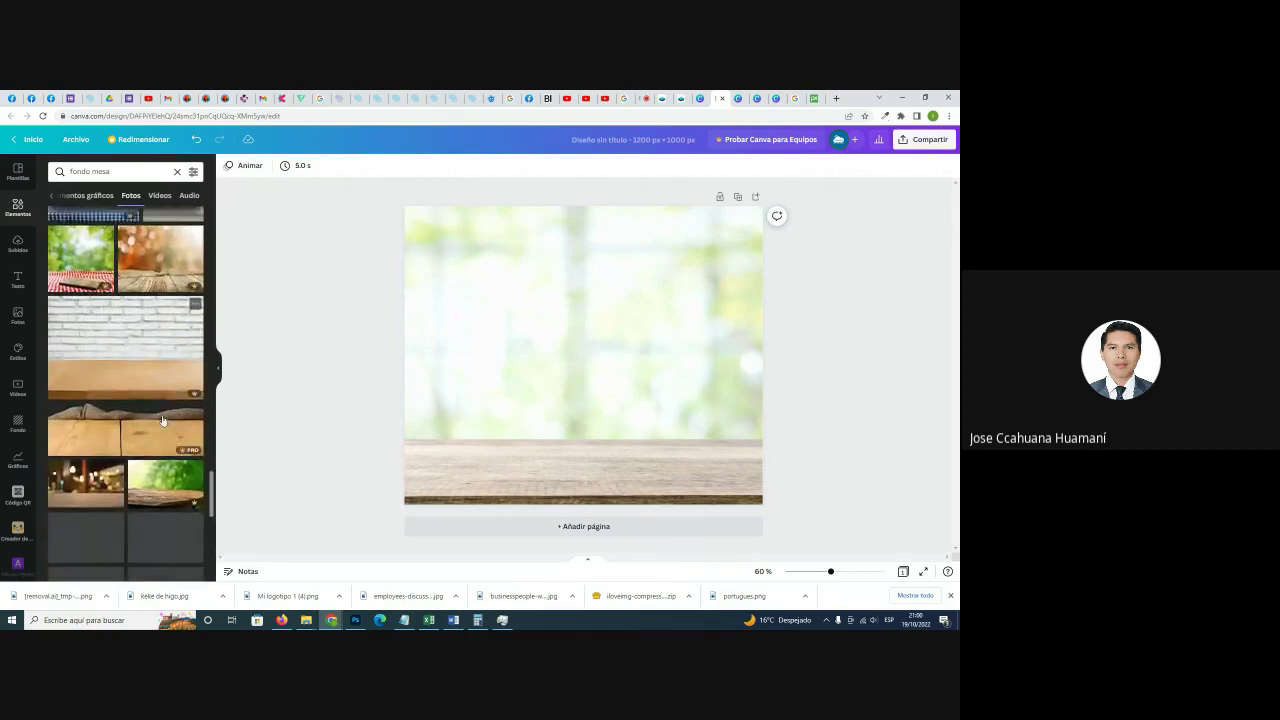
scroll(163, 420, down, 8)
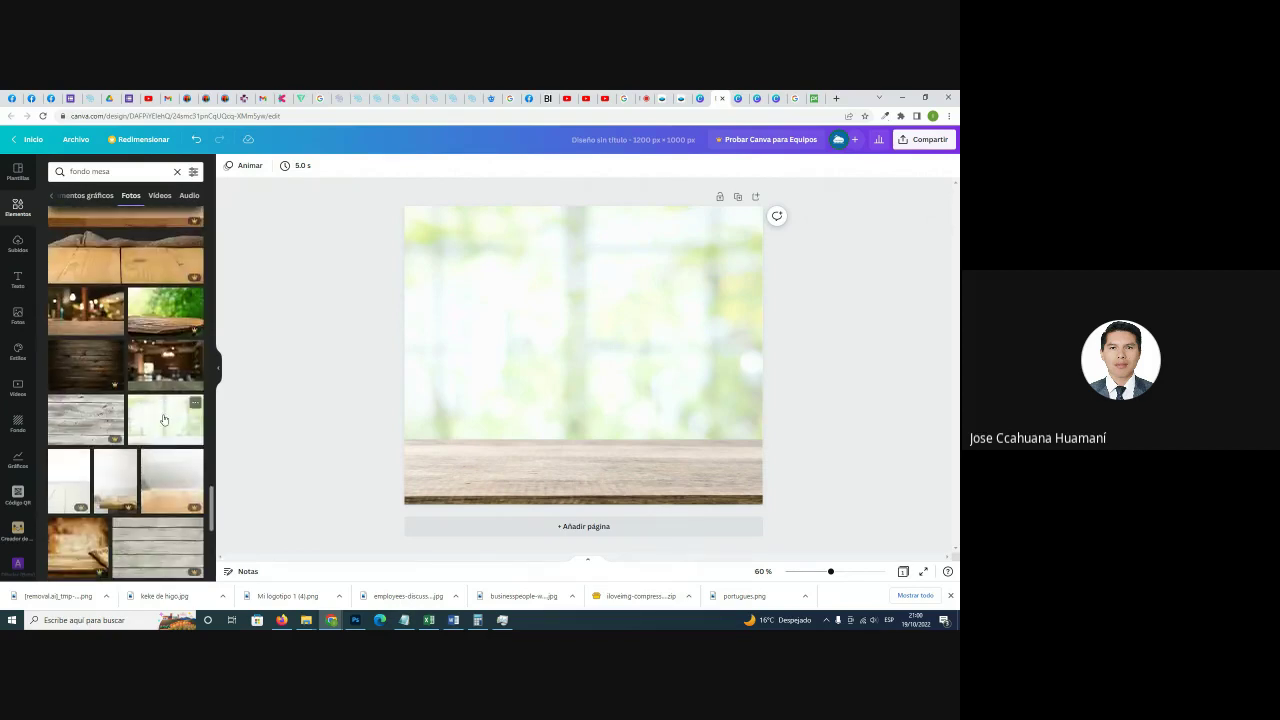
scroll(164, 420, down, 2)
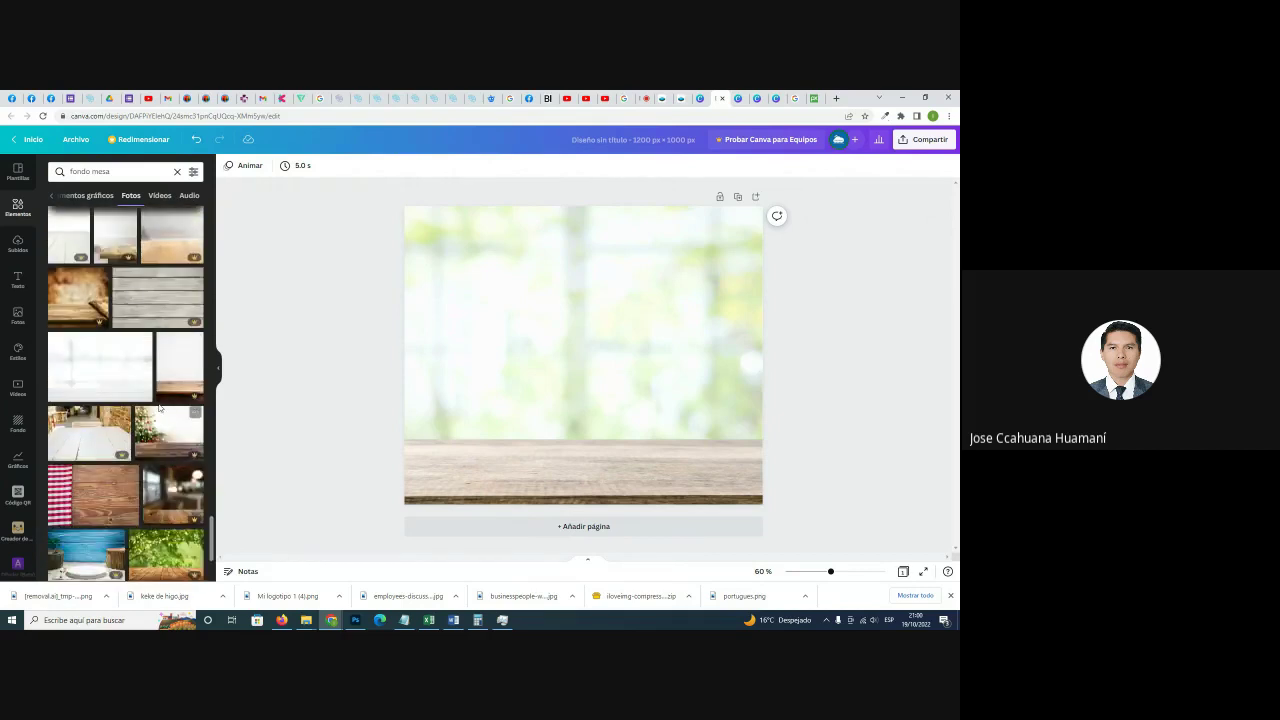
click(140, 383)
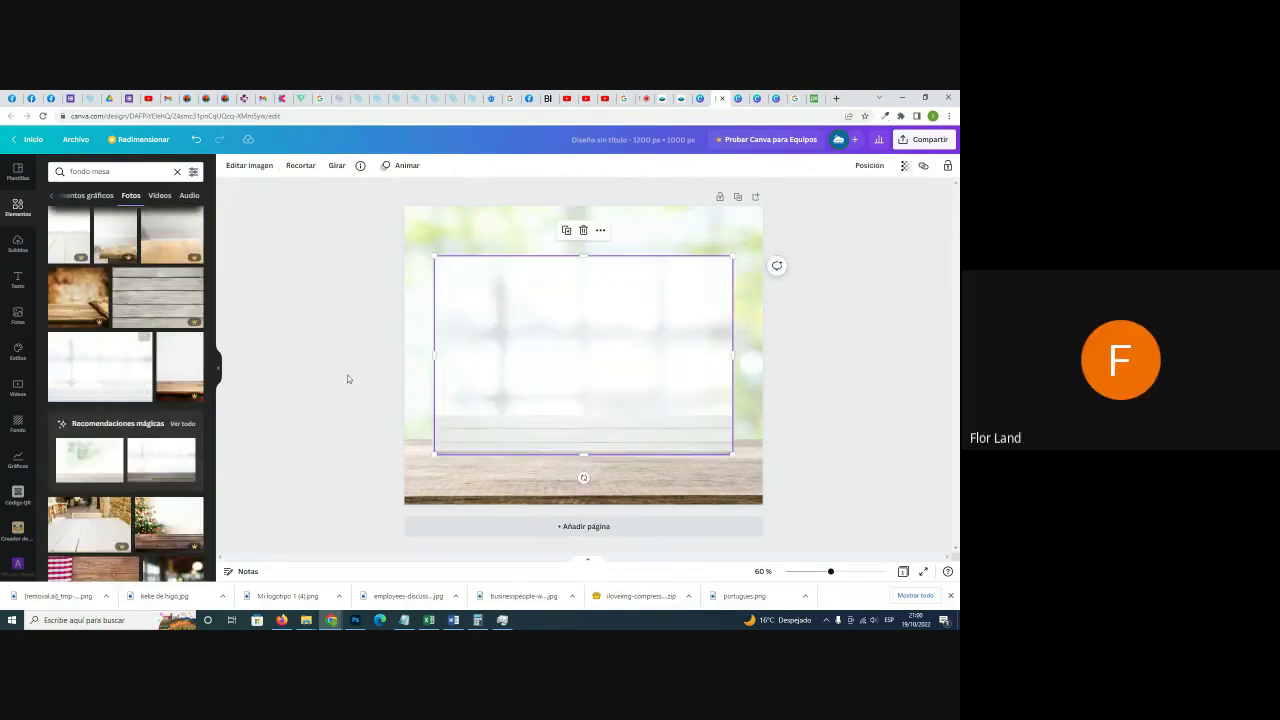
right_click(512, 366)
click(590, 535)
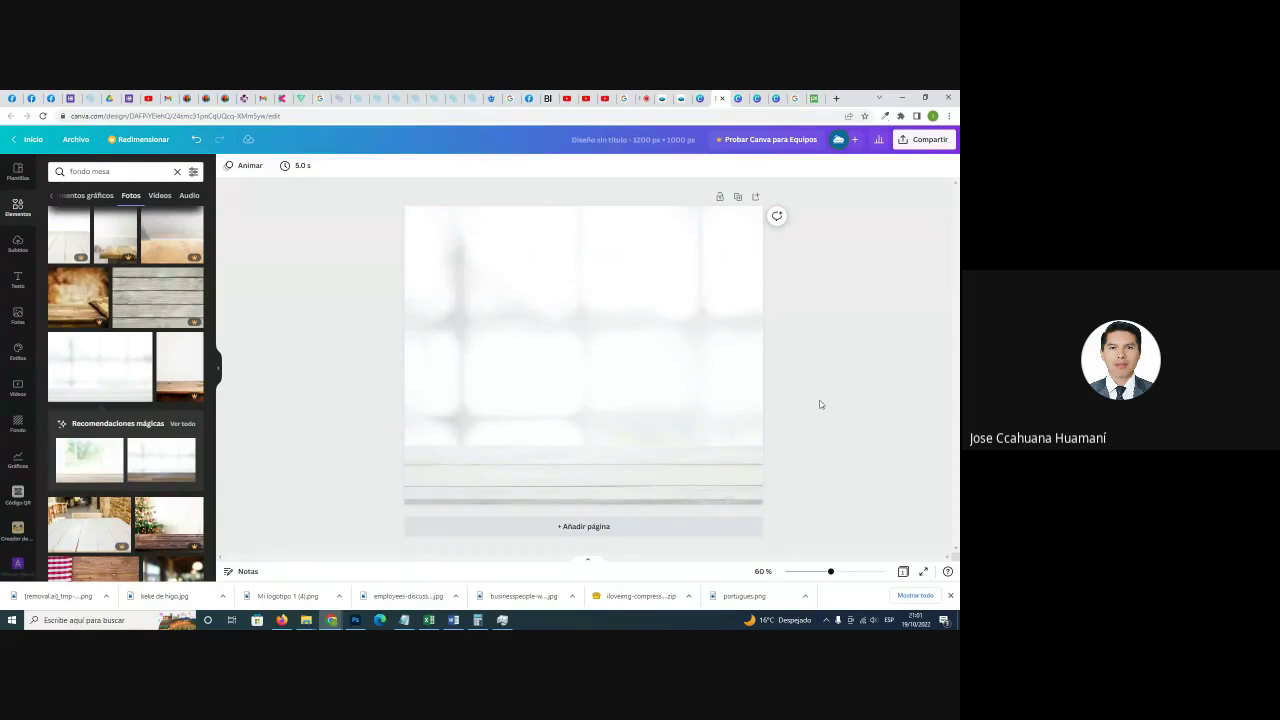
Delete the white table background photo from the page.
click(609, 374)
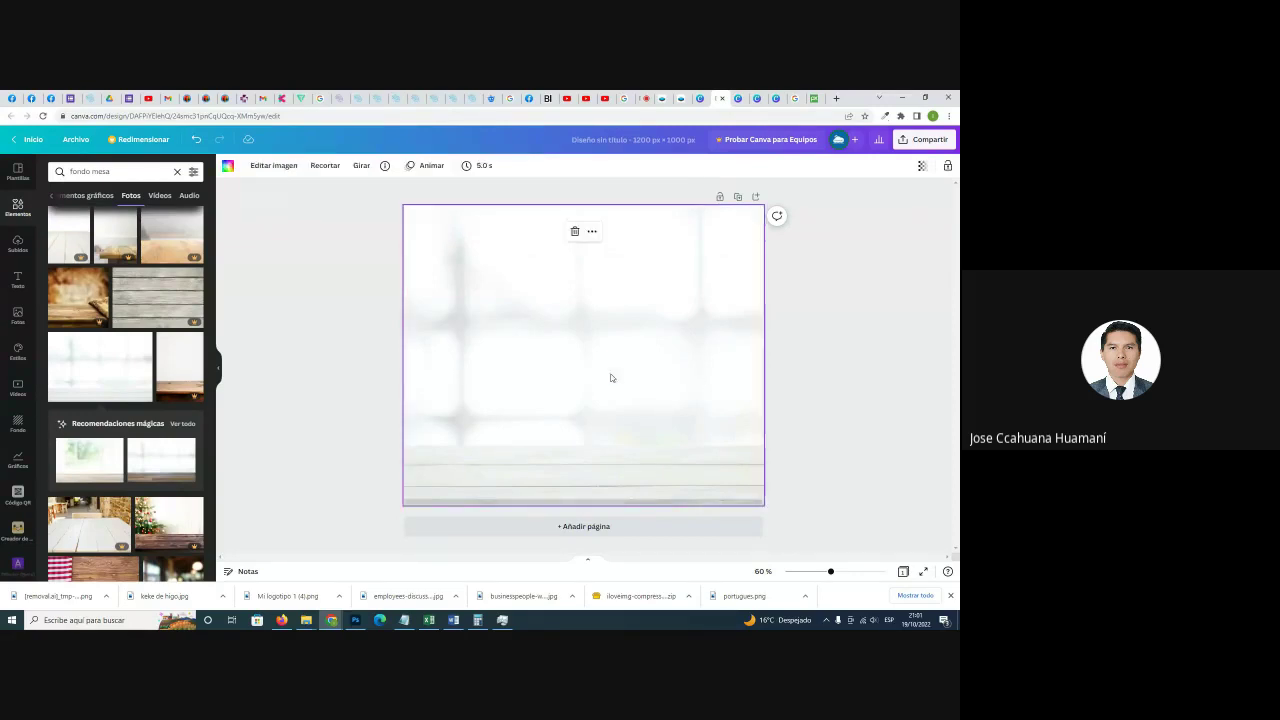
key(Delete)
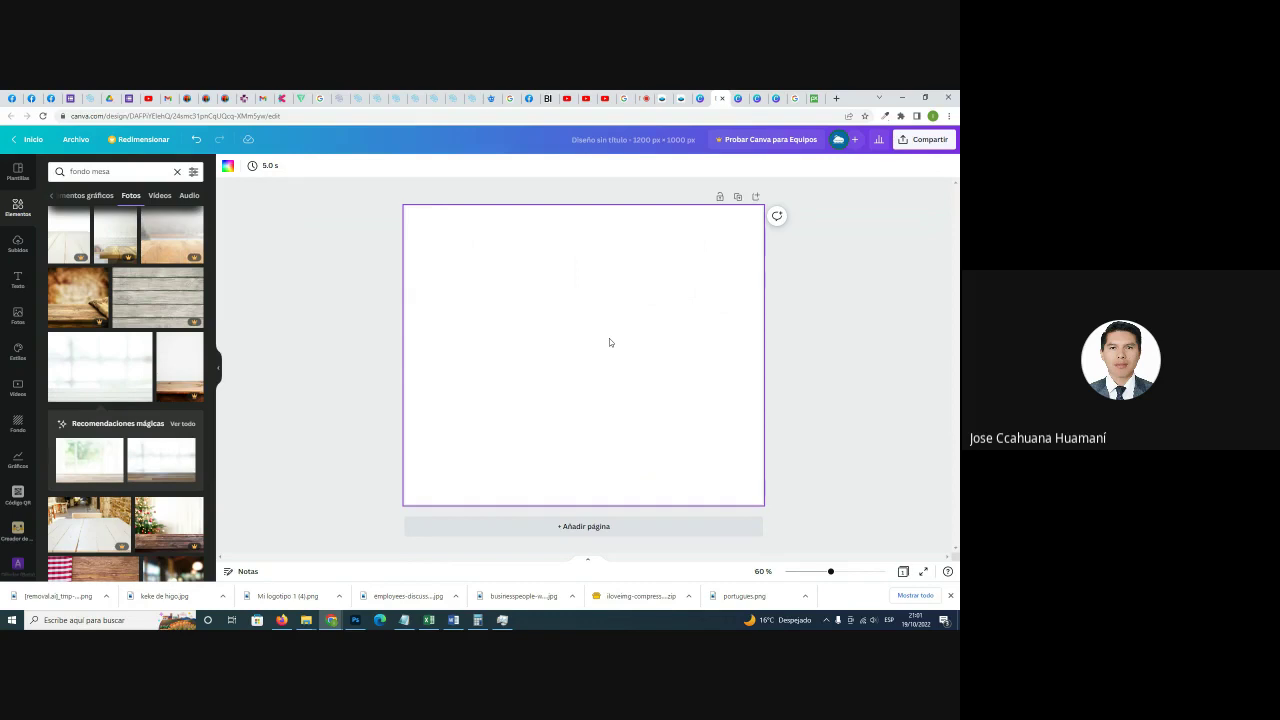
Start a fresh search across all Canva elements for "fondo mesa".
scroll(186, 252, up, 3)
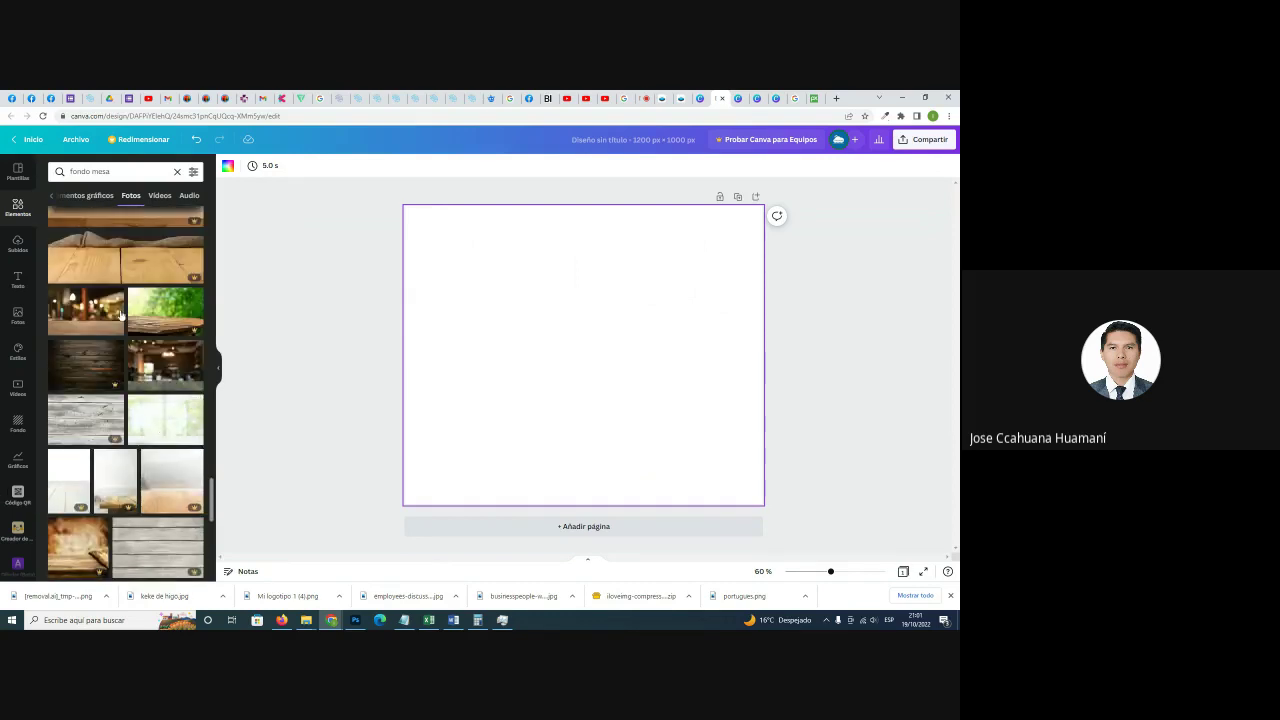
scroll(148, 388, up, 5)
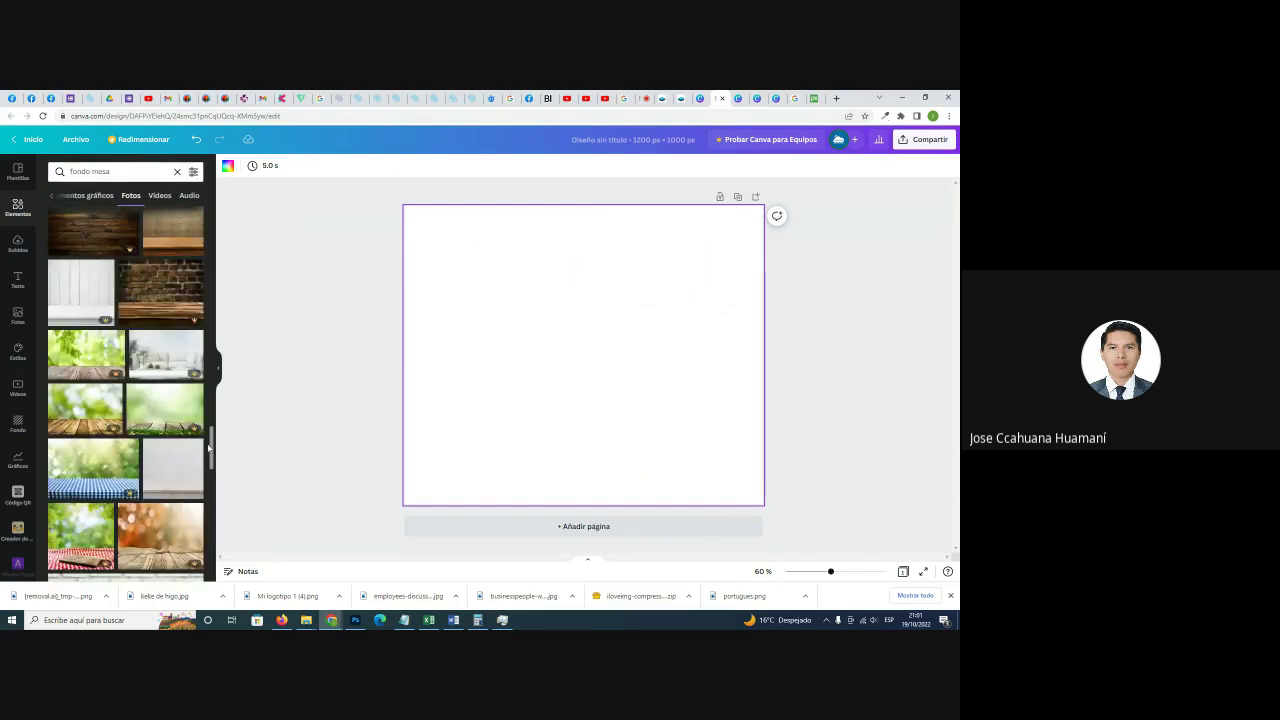
click(125, 170)
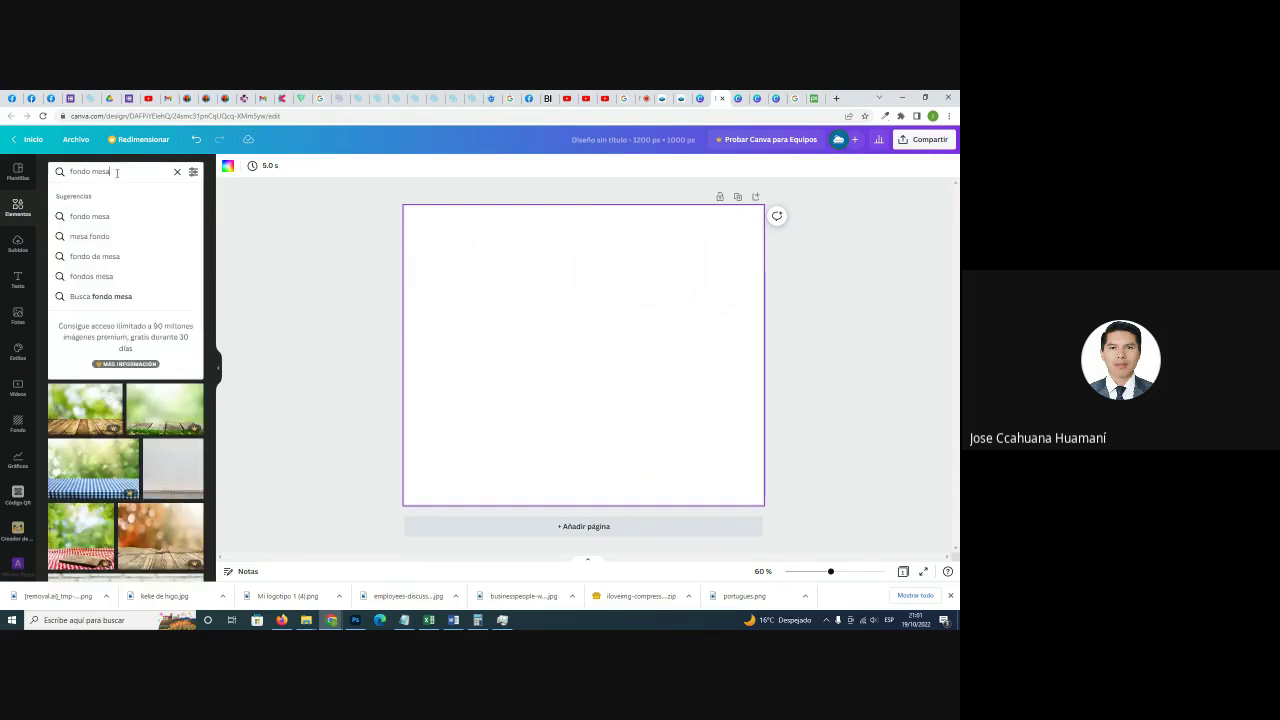
click(18, 208)
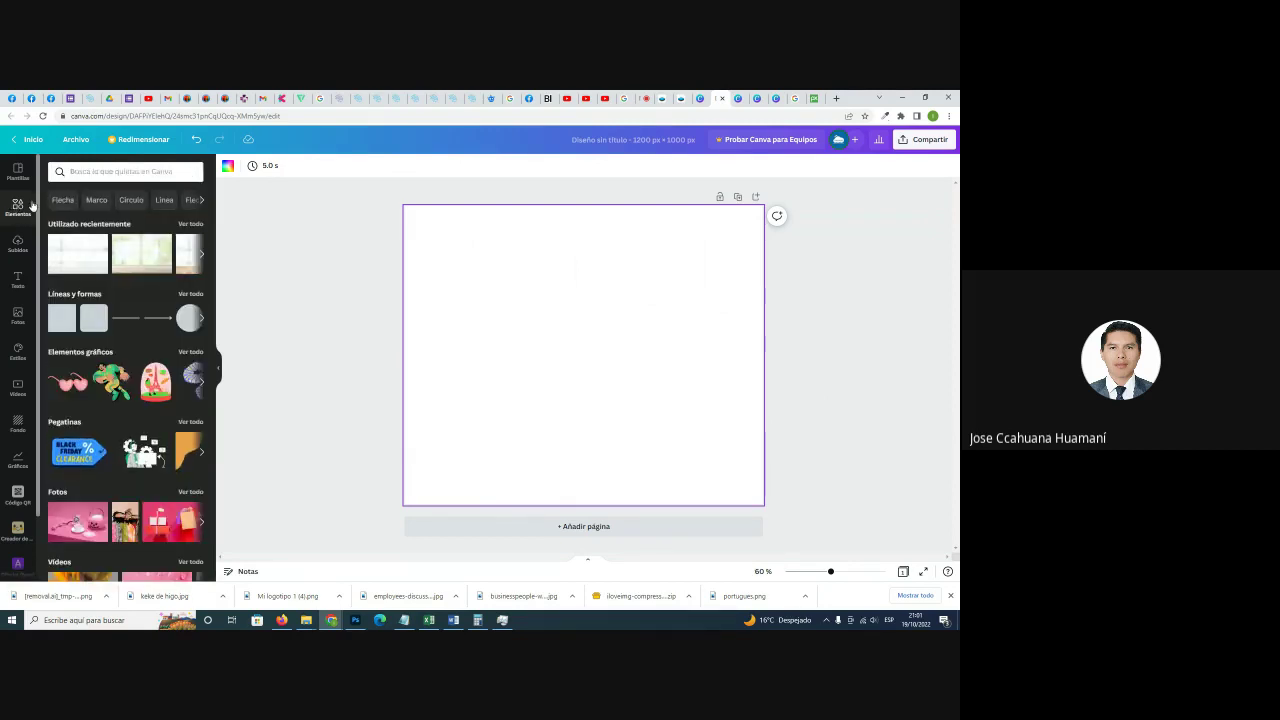
click(97, 172)
text(fondo)
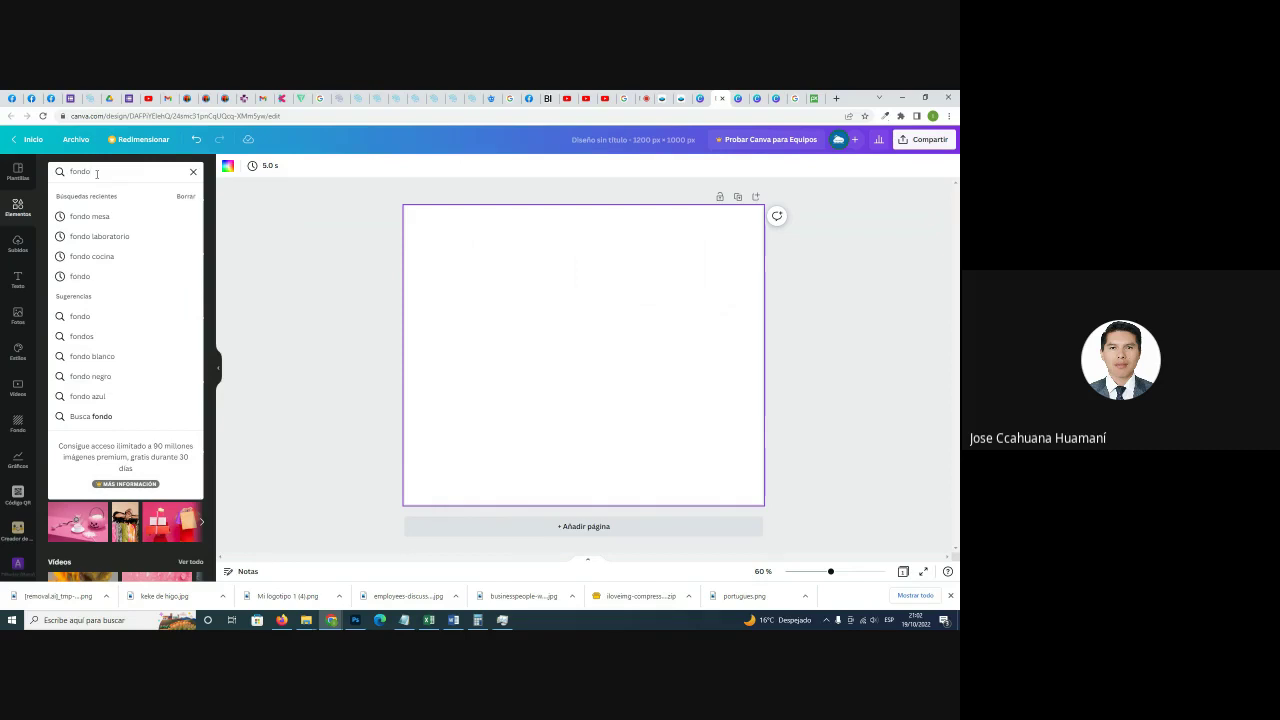
text(mesa)
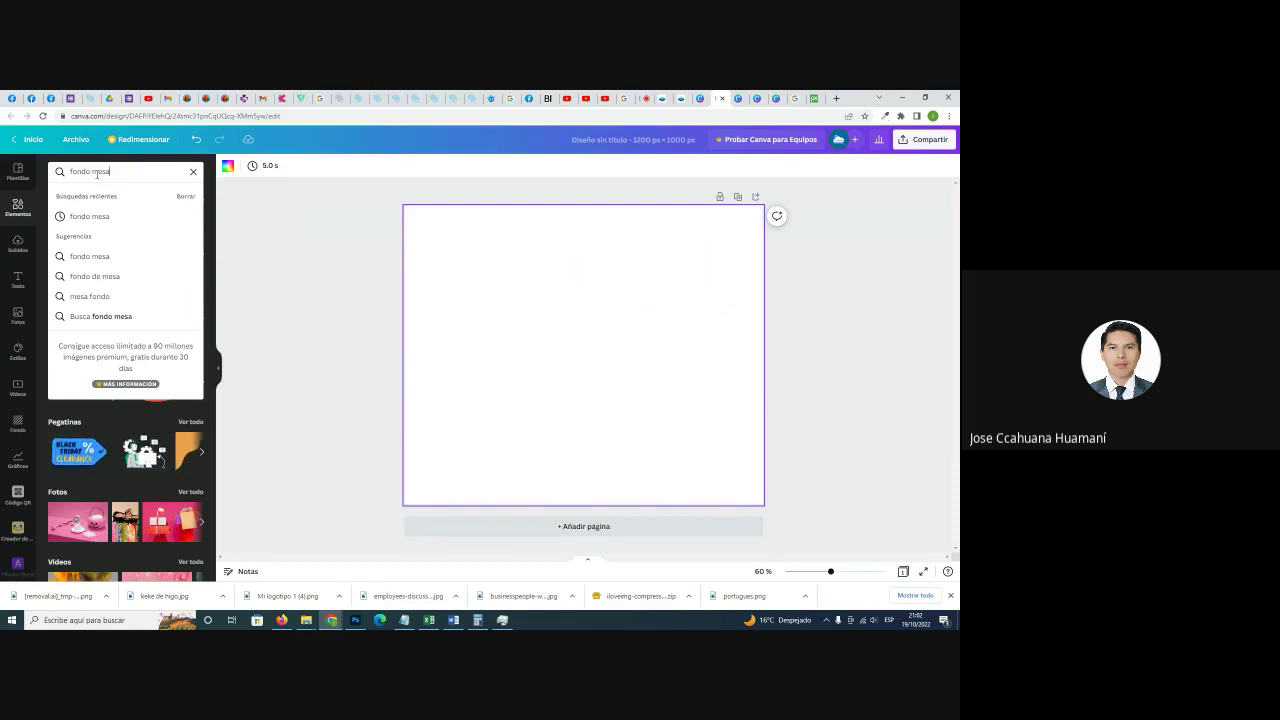
key(Return)
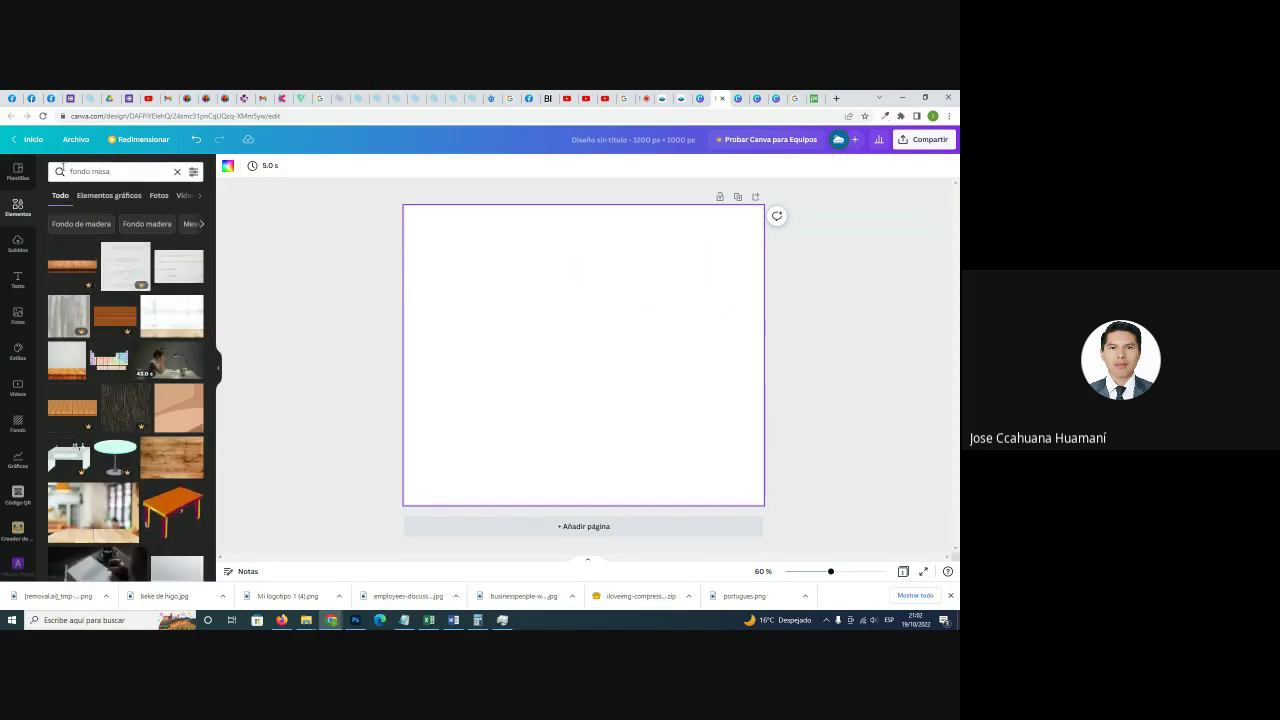
Find the "fondo mesa" photo of a wooden plank table before a green ivy wall and set it as the page background.
click(158, 197)
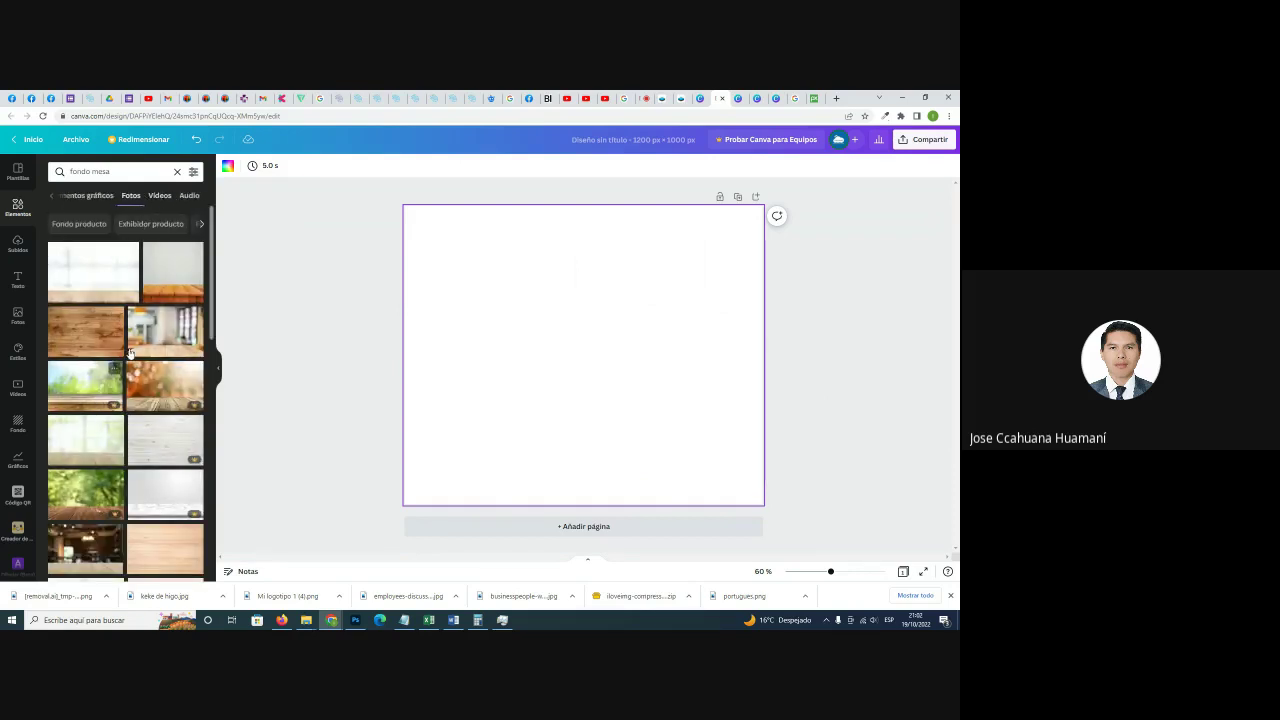
scroll(130, 345, down, 2)
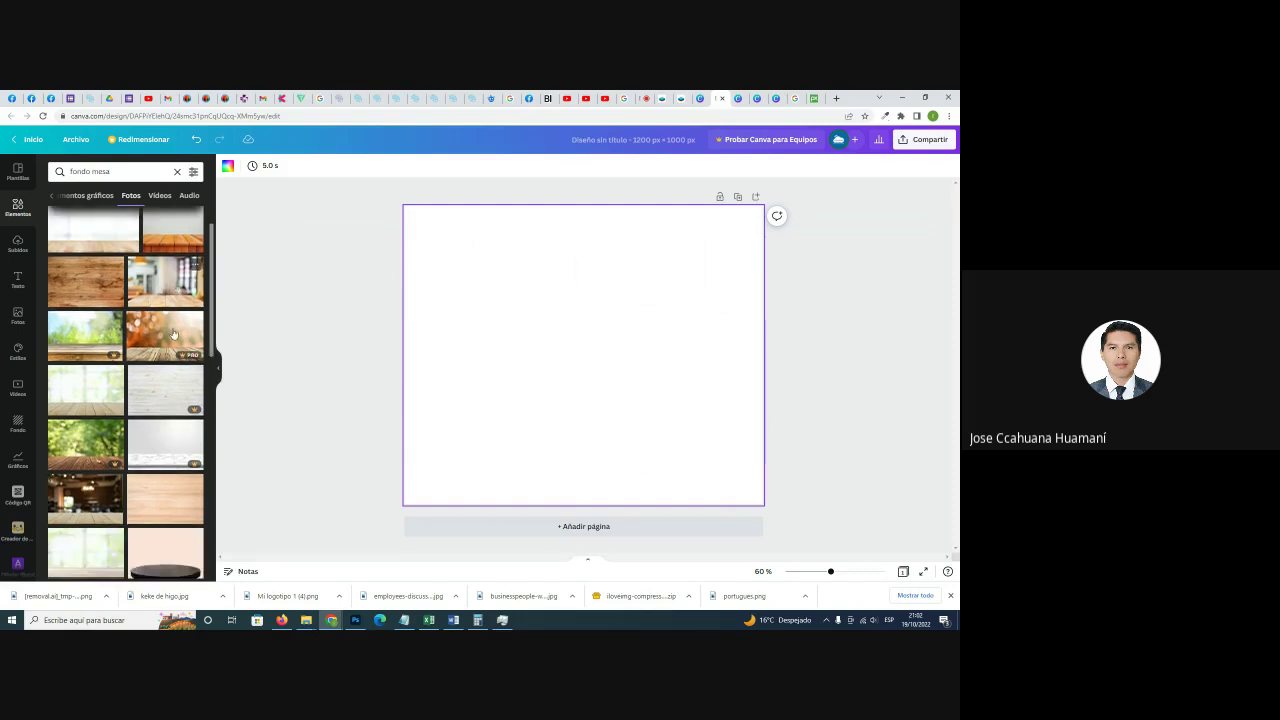
scroll(165, 340, down, 4)
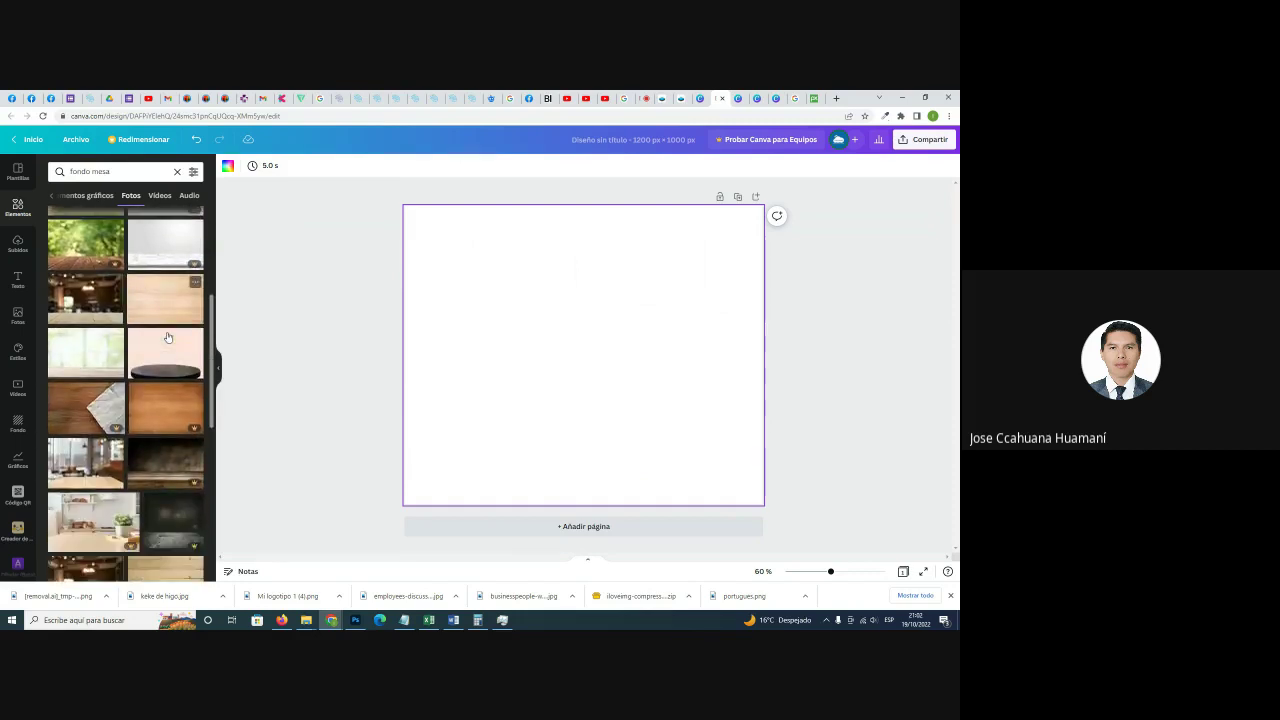
scroll(150, 355, down, 3)
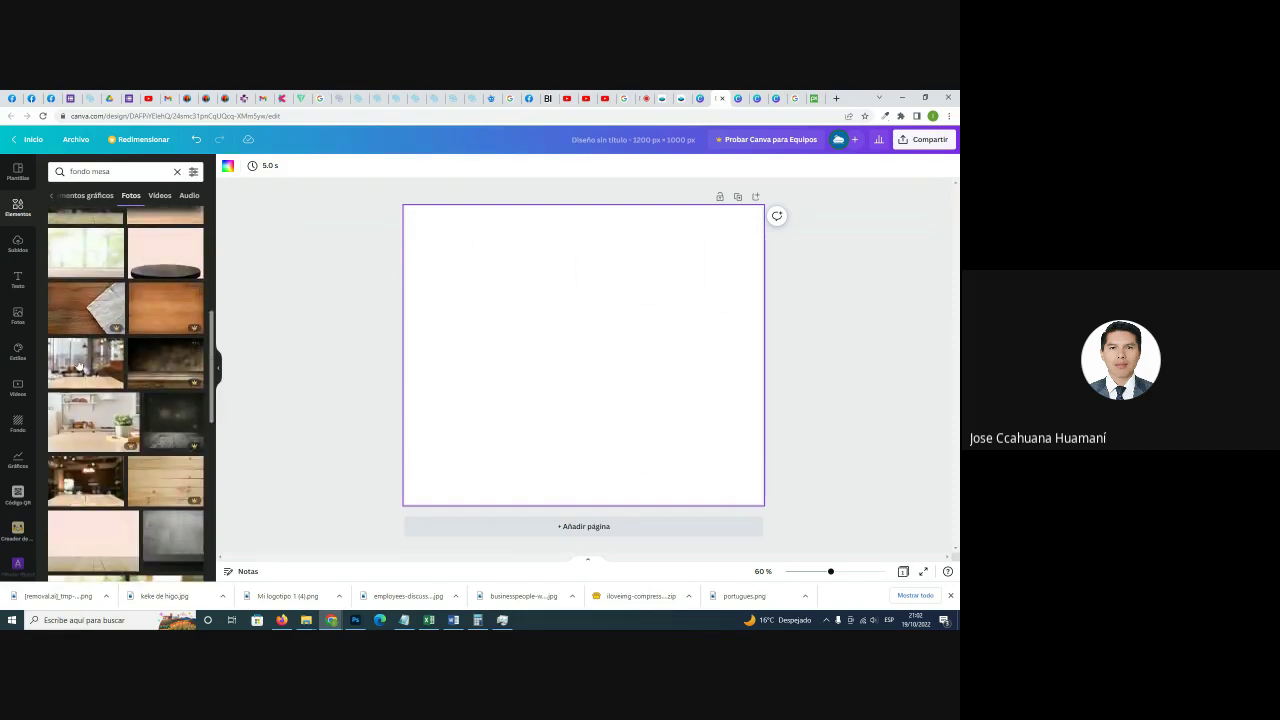
scroll(138, 354, down, 3)
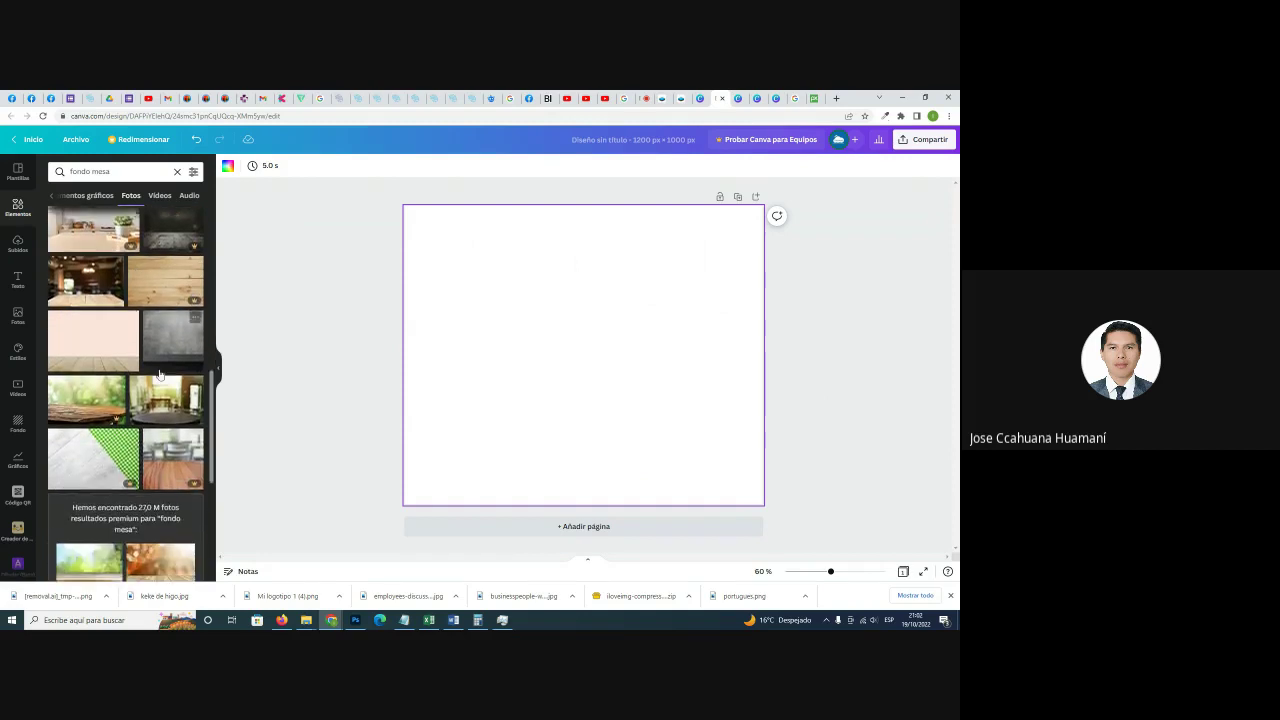
scroll(134, 337, down, 1)
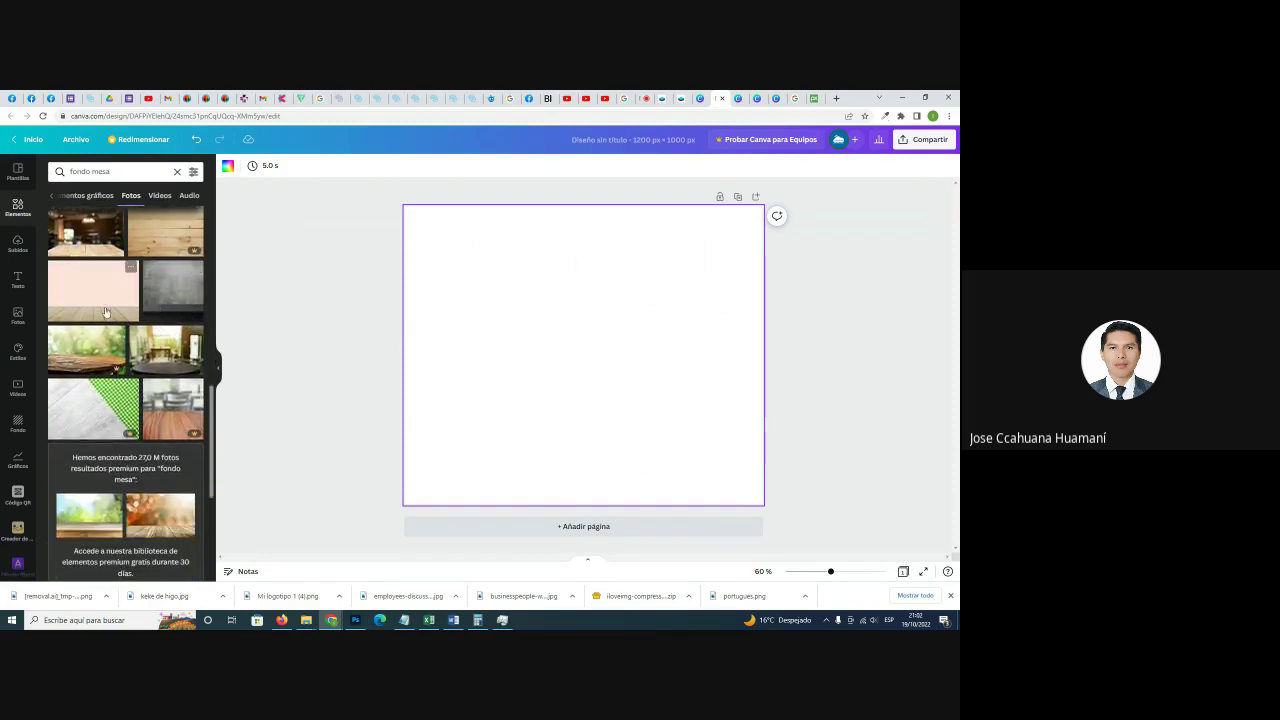
scroll(160, 322, down, 1)
scroll(165, 325, down, 3)
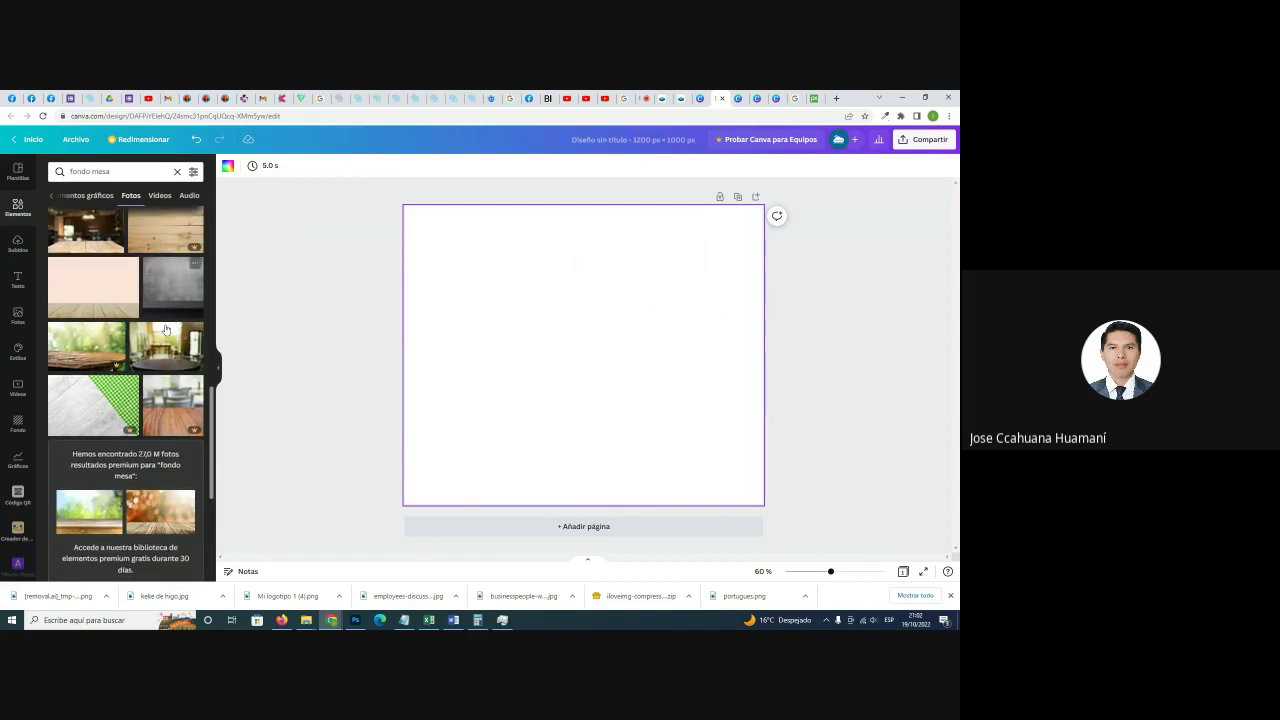
scroll(160, 333, down, 10)
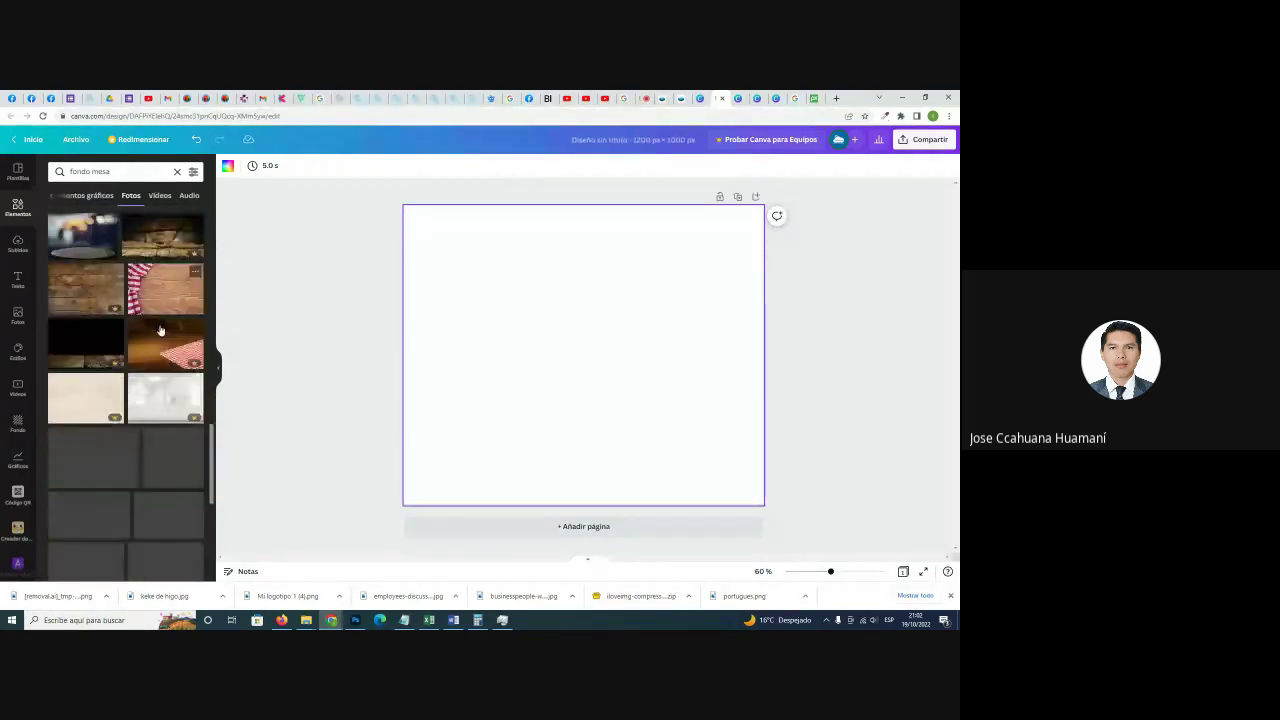
scroll(160, 330, down, 4)
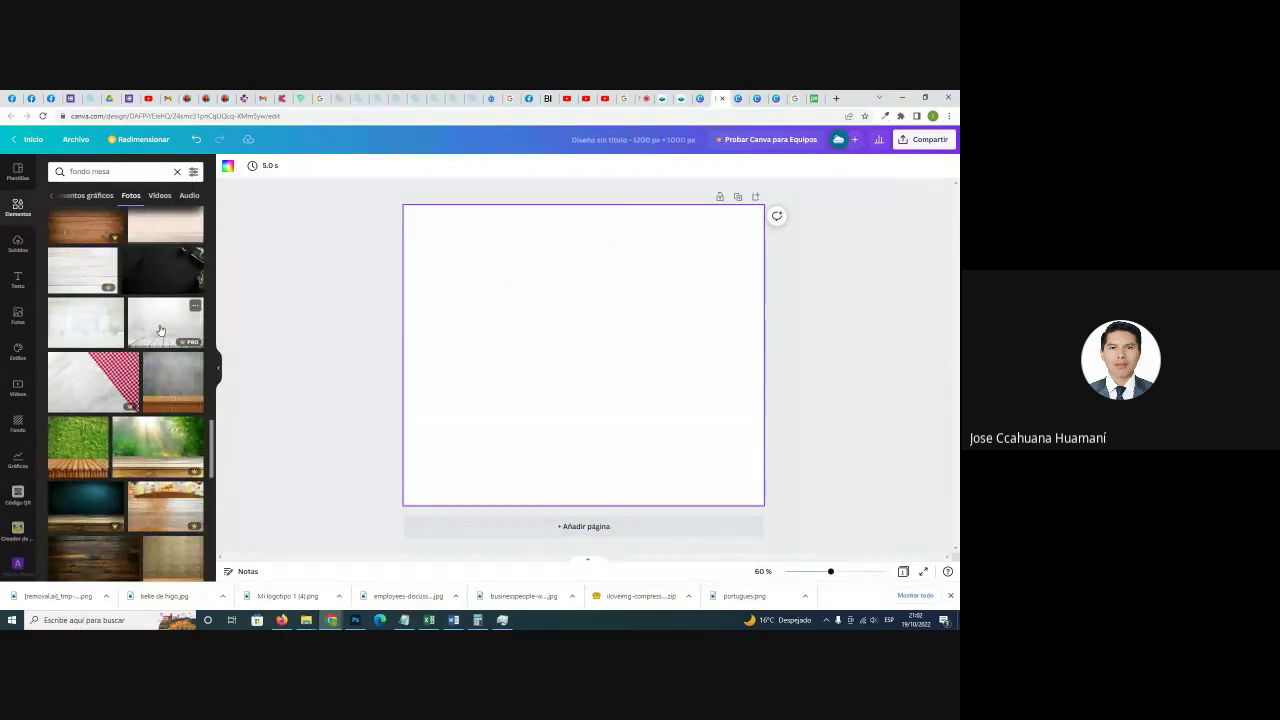
scroll(160, 330, down, 1)
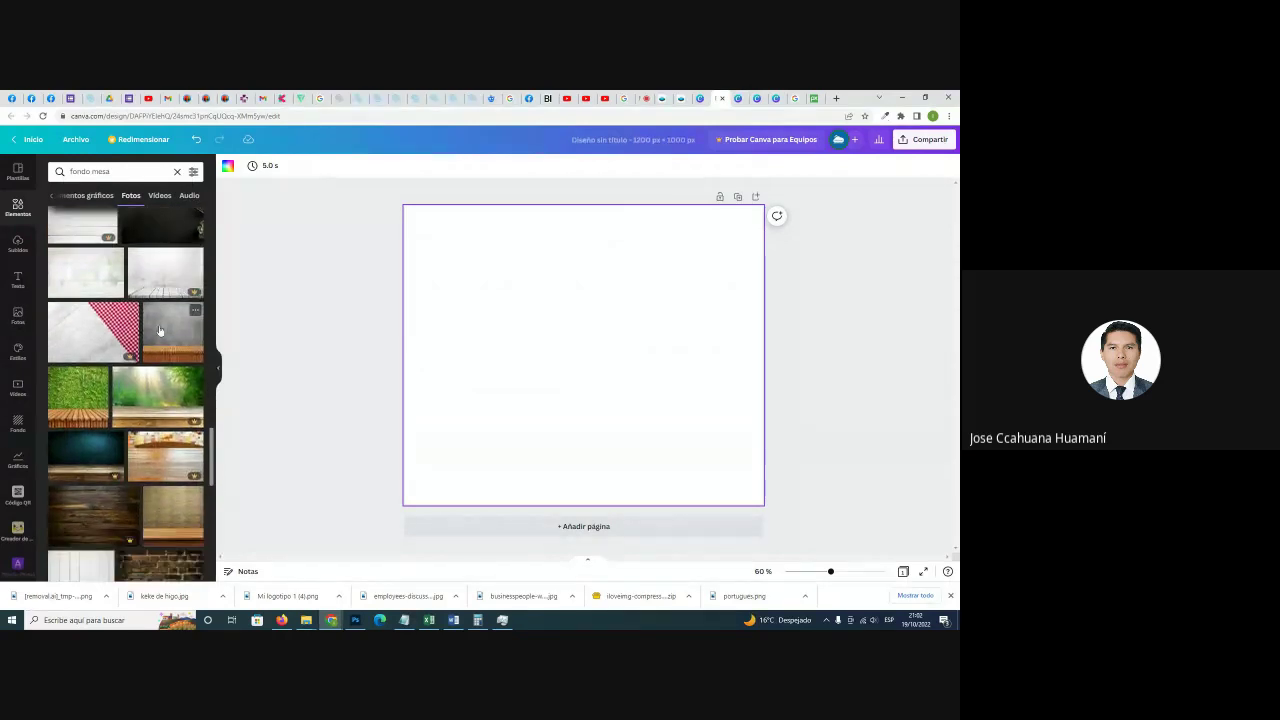
click(83, 392)
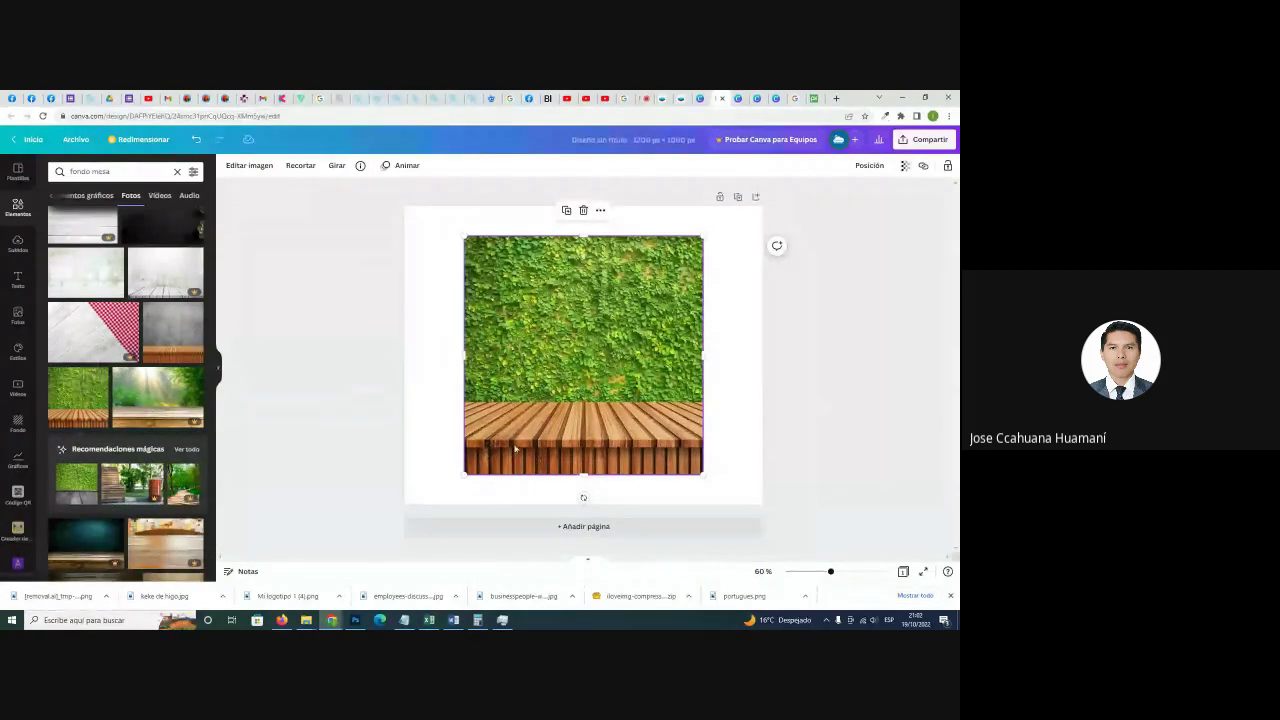
right_click(575, 323)
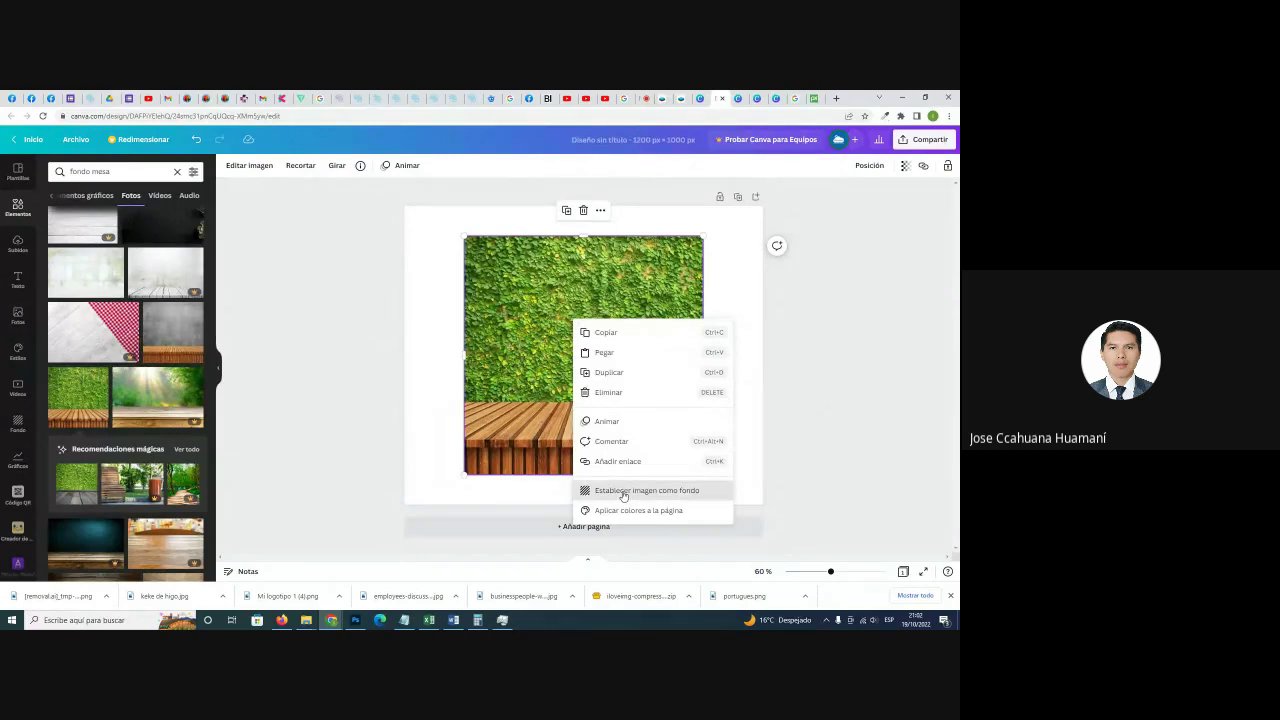
click(623, 491)
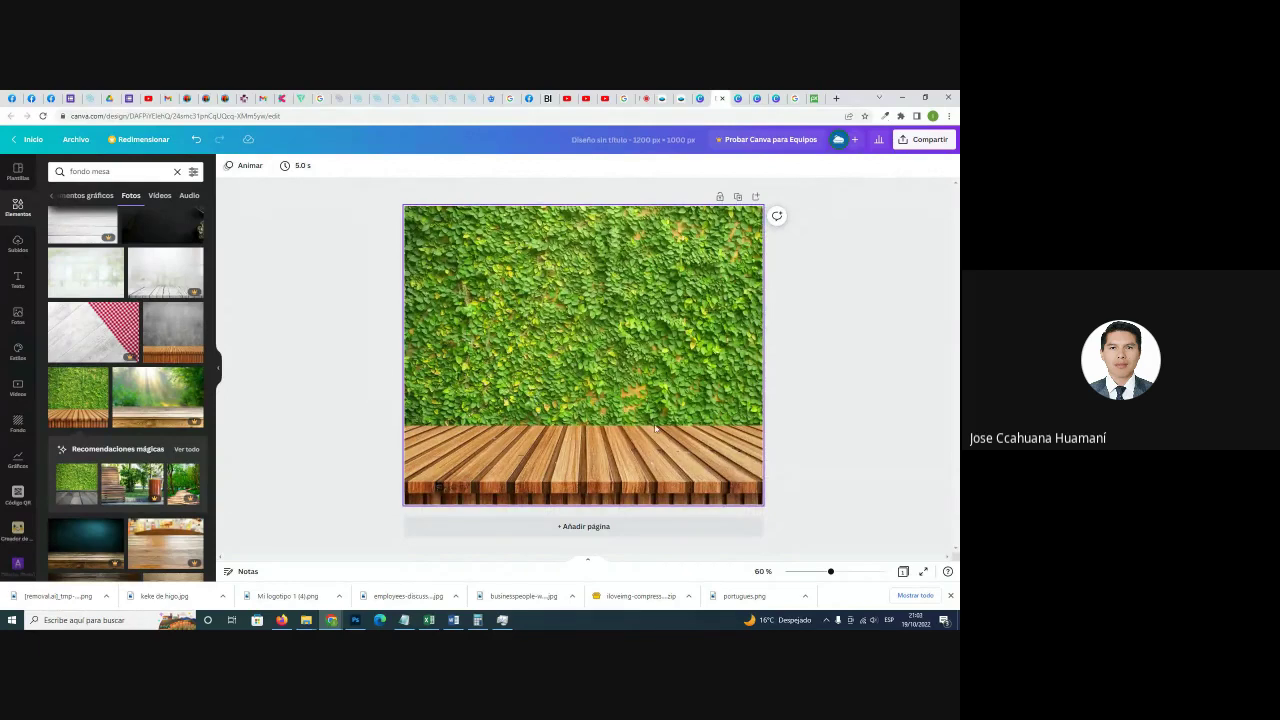
Search all elements for "Alcachofa" and look through the results for a suitable artichoke image.
click(177, 171)
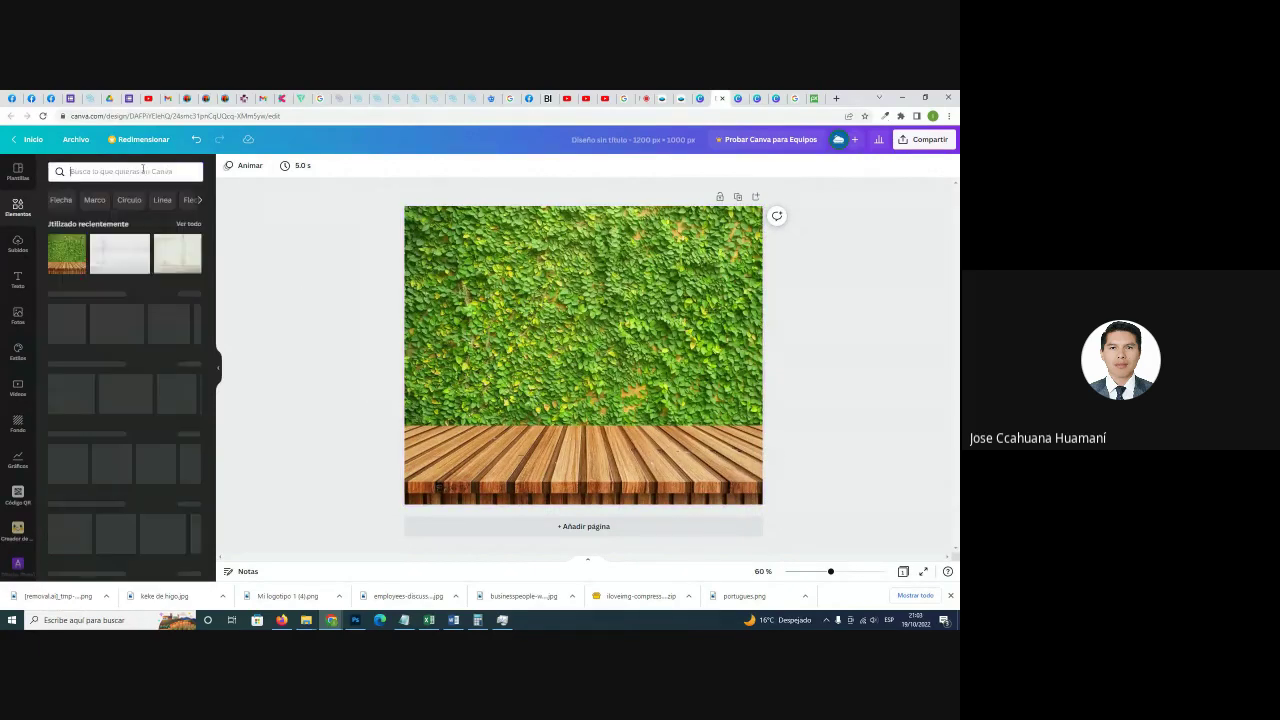
click(143, 169)
text(Al)
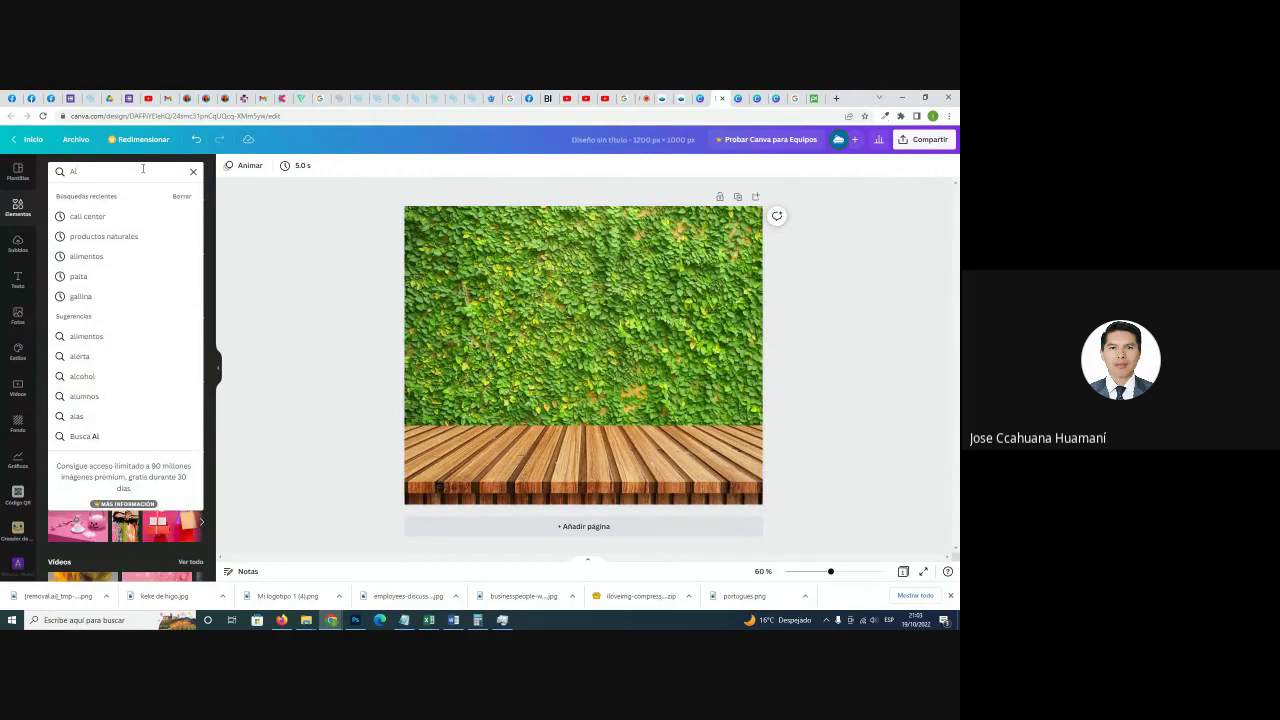
text(cachofa)
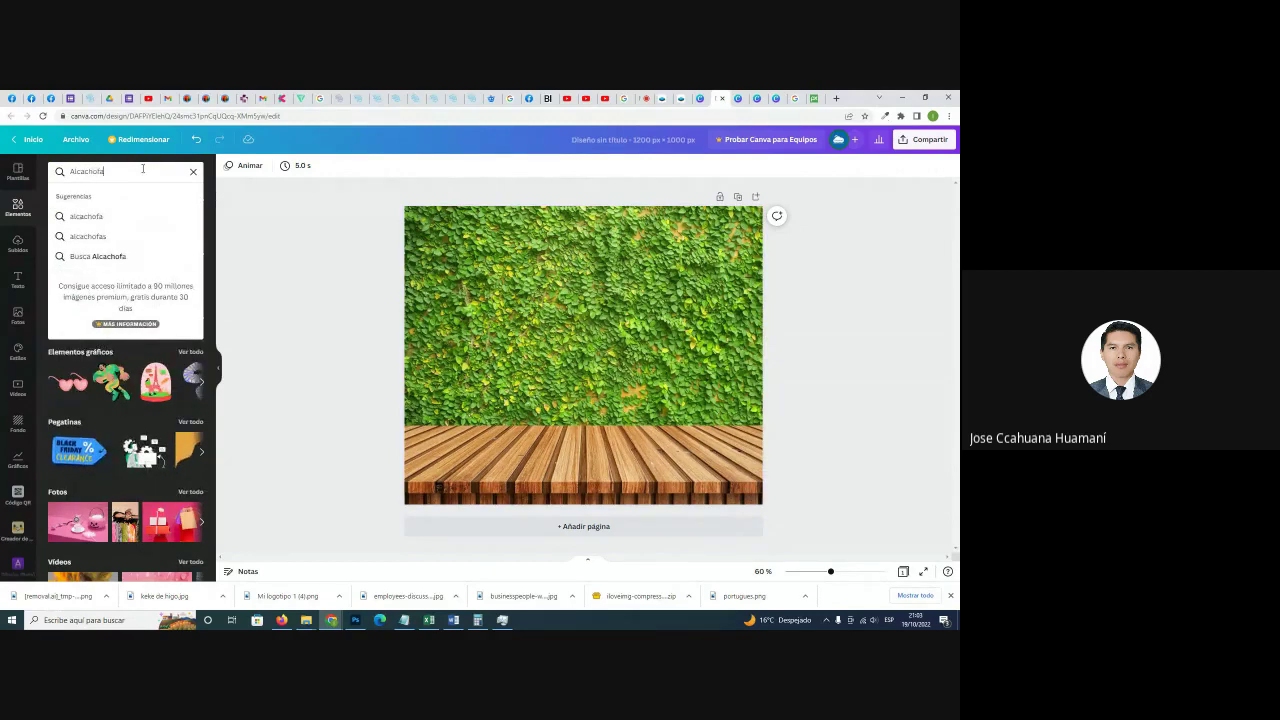
key(Return)
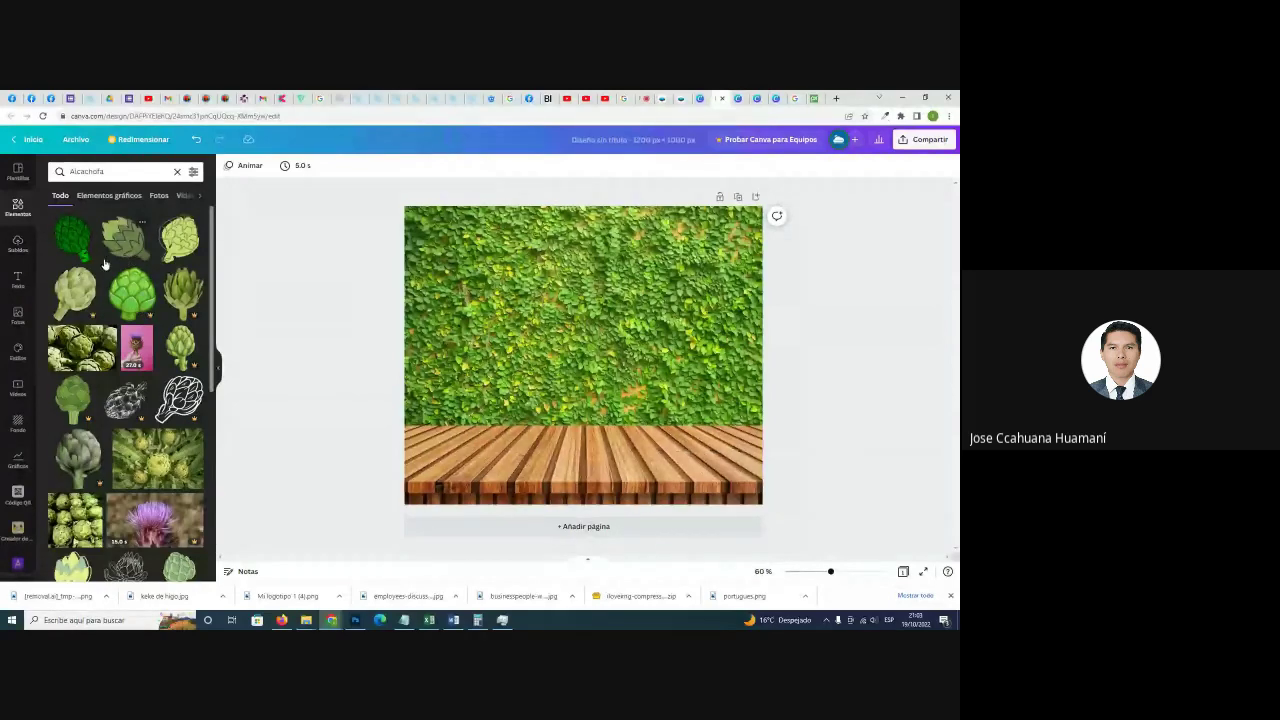
scroll(105, 264, down, 2)
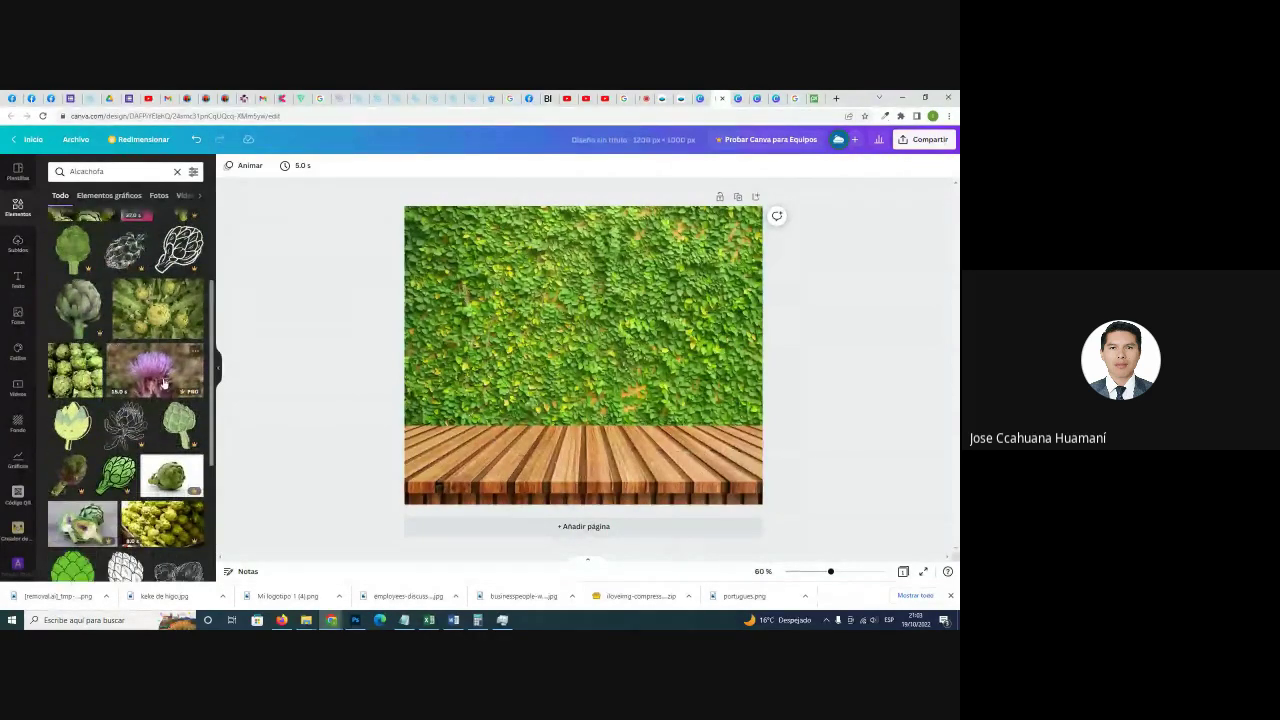
scroll(138, 367, down, 3)
scroll(100, 380, down, 3)
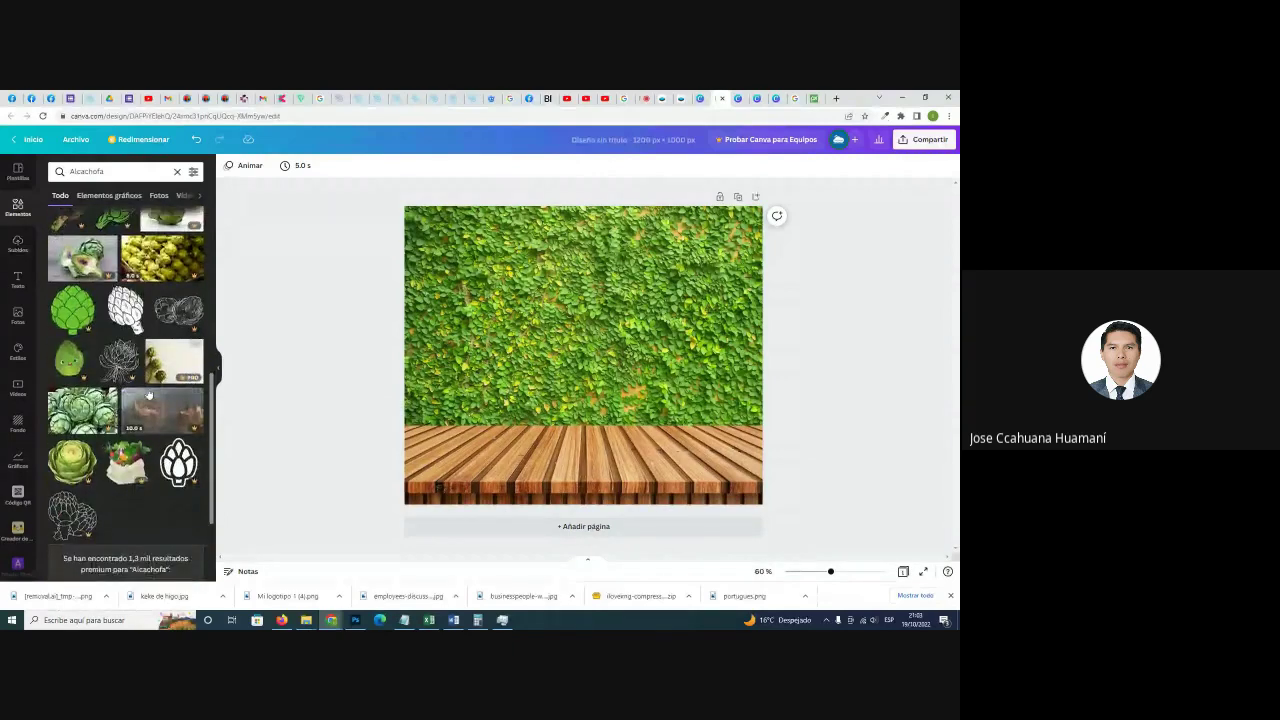
scroll(148, 396, down, 1)
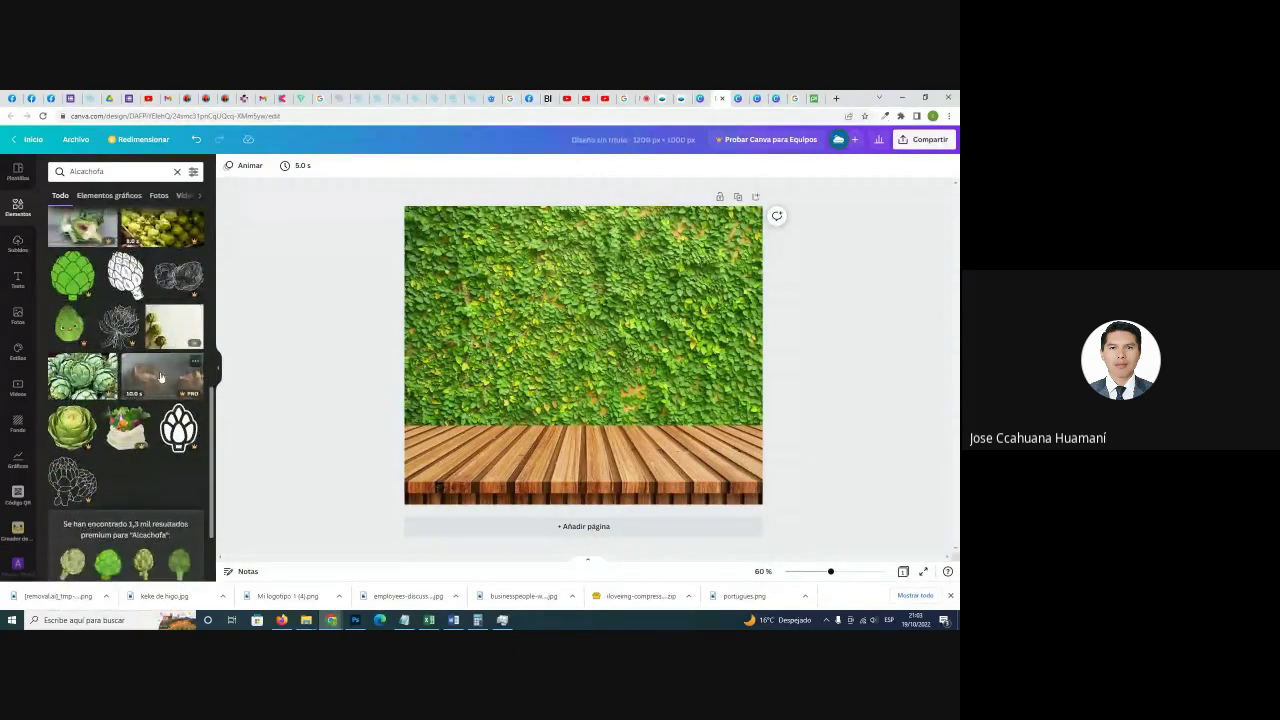
Try the dark green and the grey-green artichoke graphics at small size above the wooden table and delete both.
click(104, 196)
scroll(127, 293, down, 2)
scroll(150, 256, up, 2)
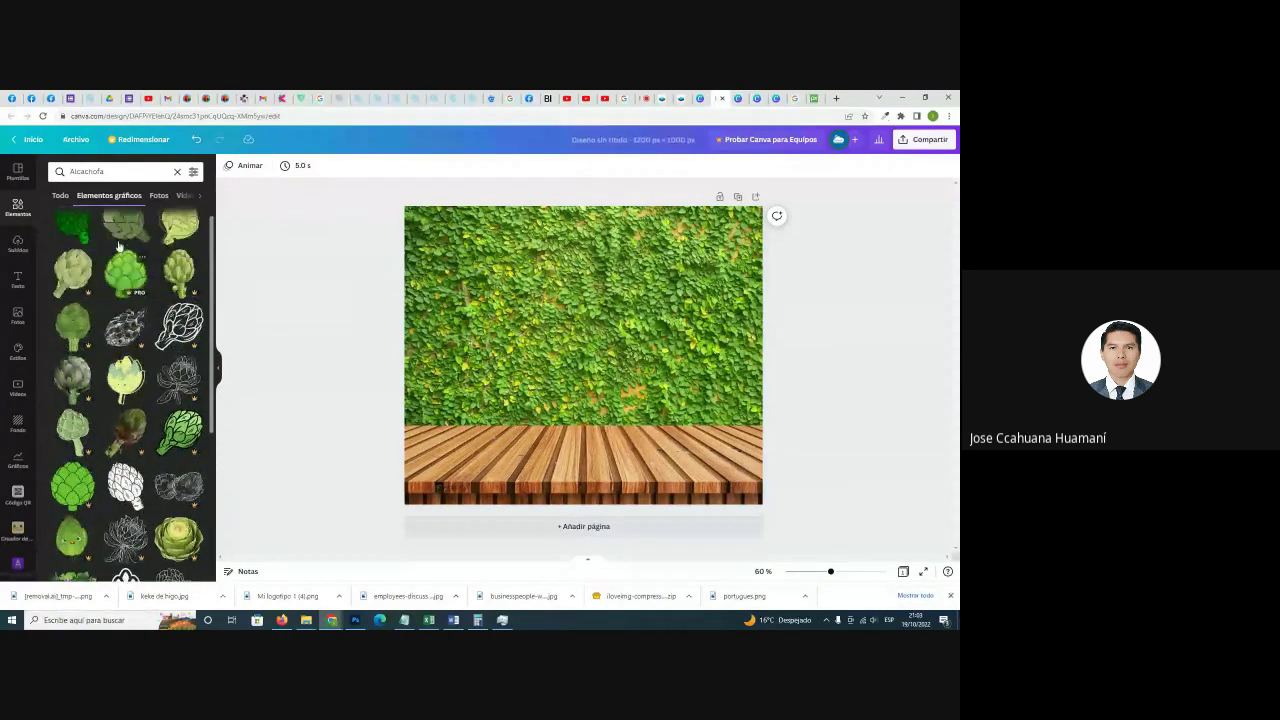
click(79, 242)
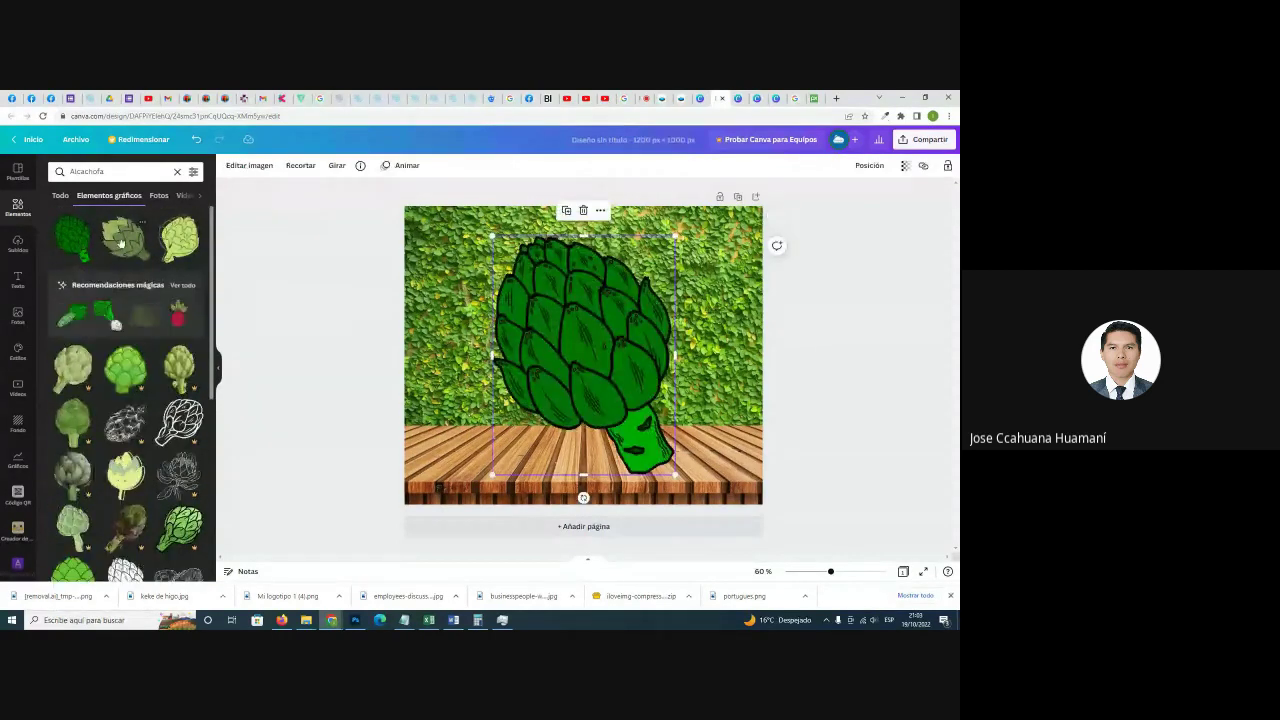
drag(123, 237, 500, 368)
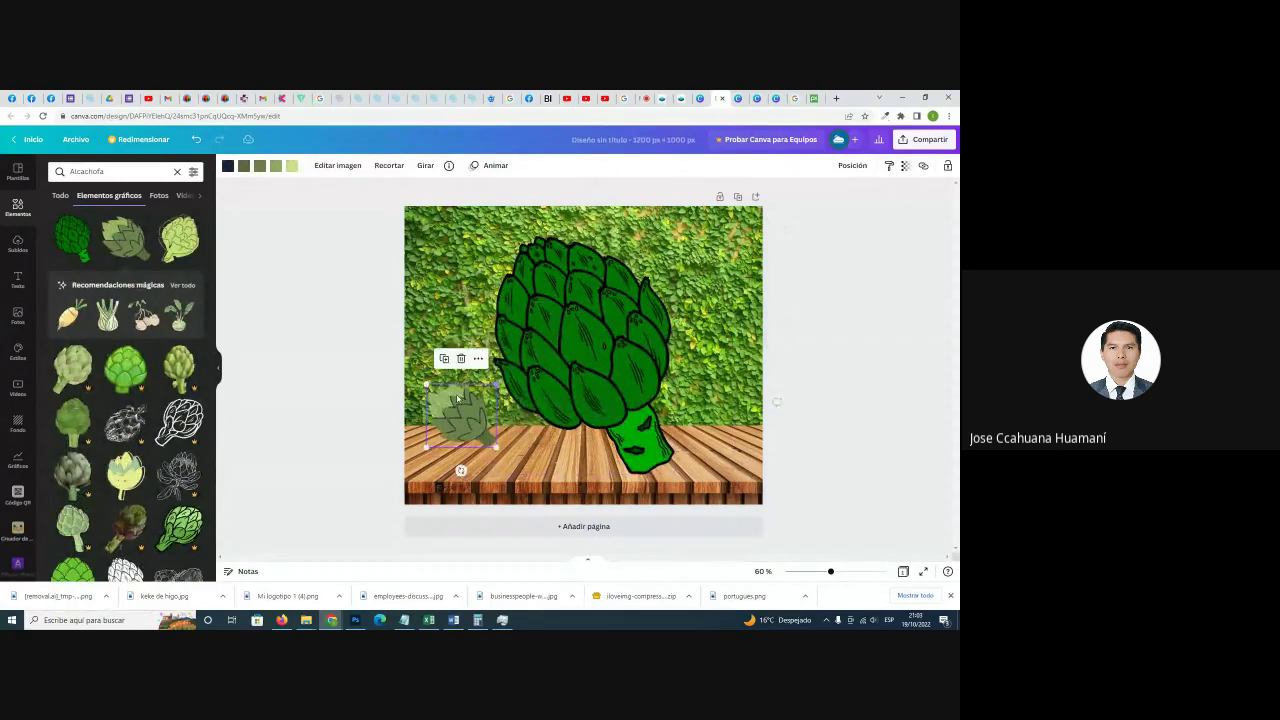
drag(457, 410, 490, 402)
click(575, 336)
drag(676, 236, 555, 392)
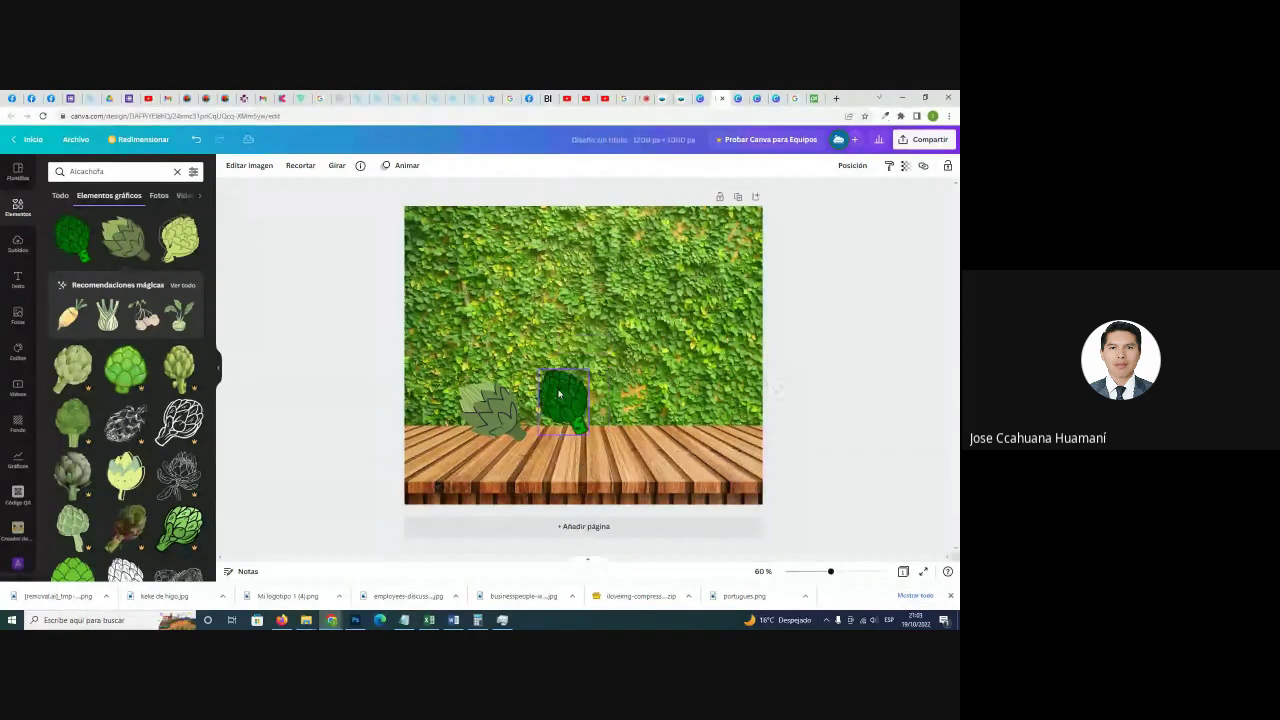
key(Delete)
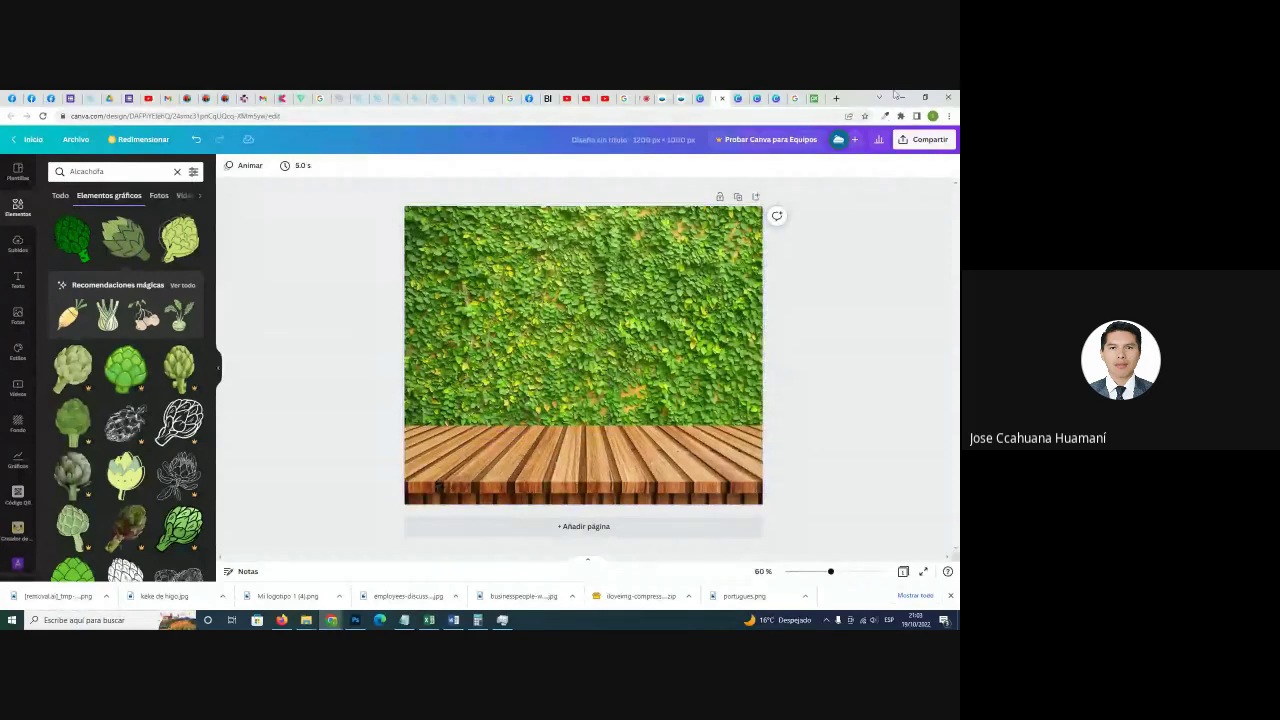
Switch to Google Images, search for "alchofa" and limit the results to transparent images.
click(801, 98)
drag(140, 139, 77, 143)
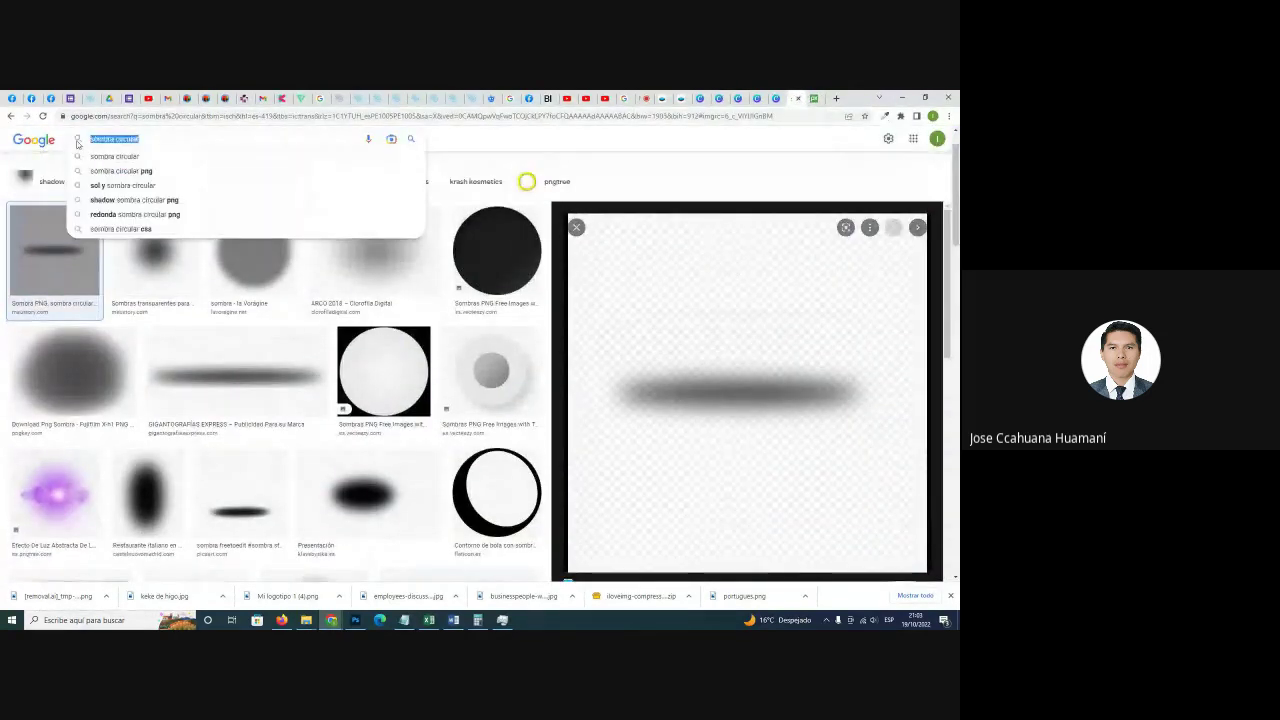
text(alchofa)
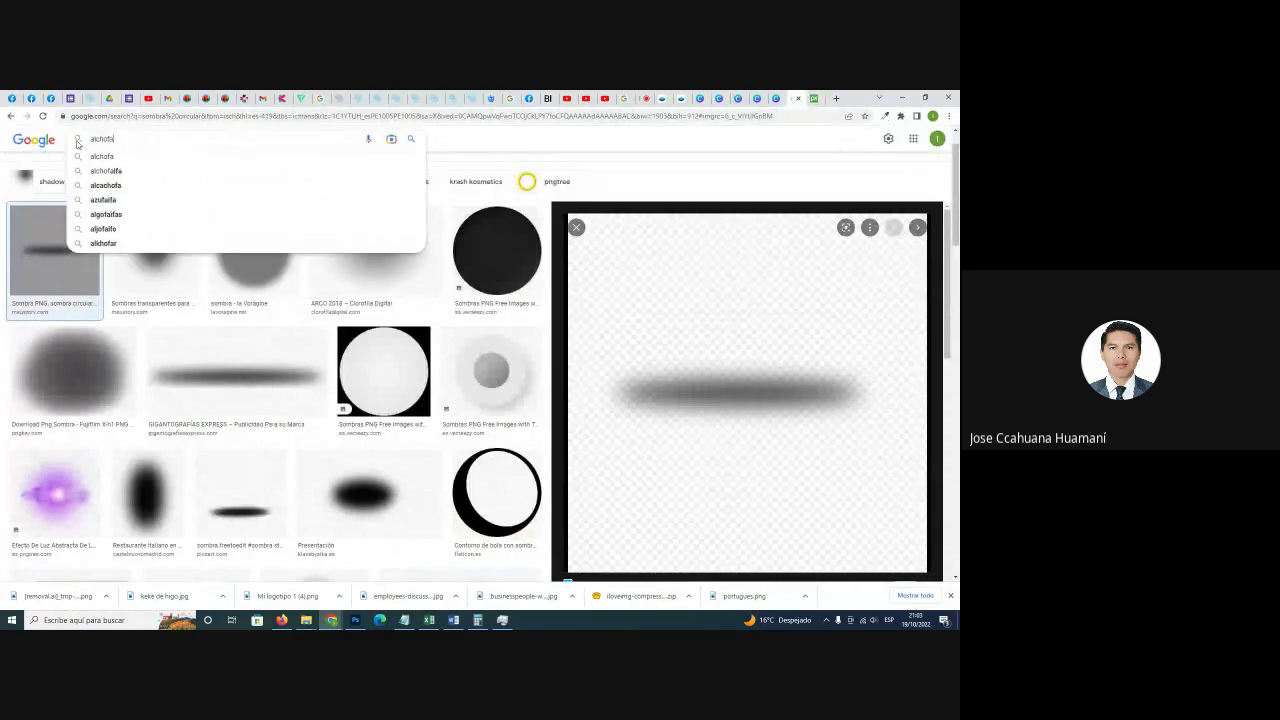
key(Return)
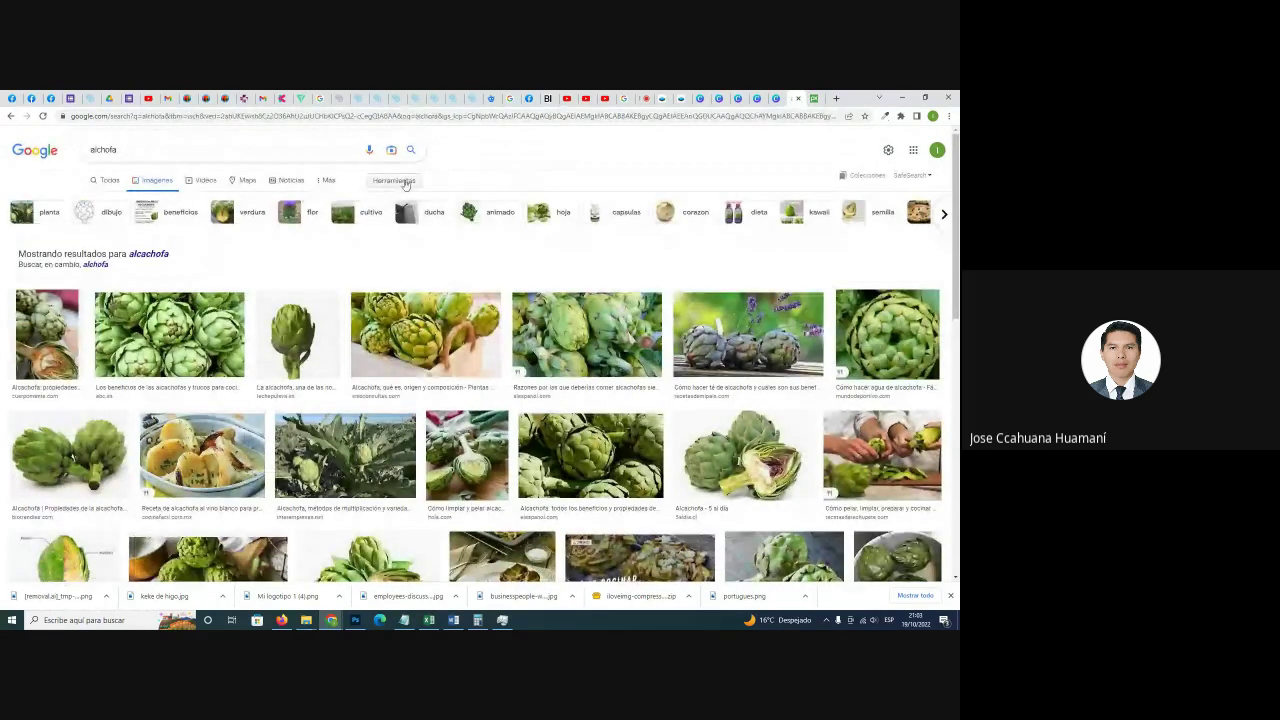
click(396, 181)
click(130, 199)
click(142, 250)
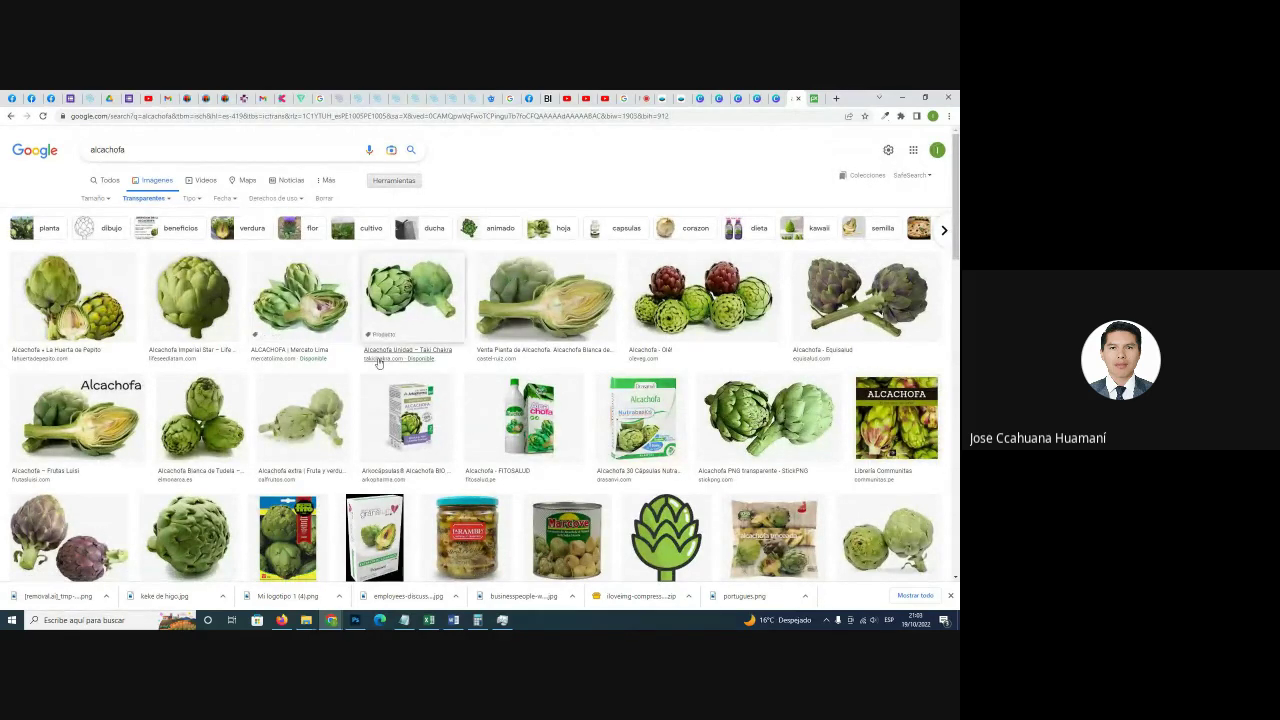
Open the "Alcachofa - Olé!" result with the green and purple artichokes and copy the image.
click(716, 308)
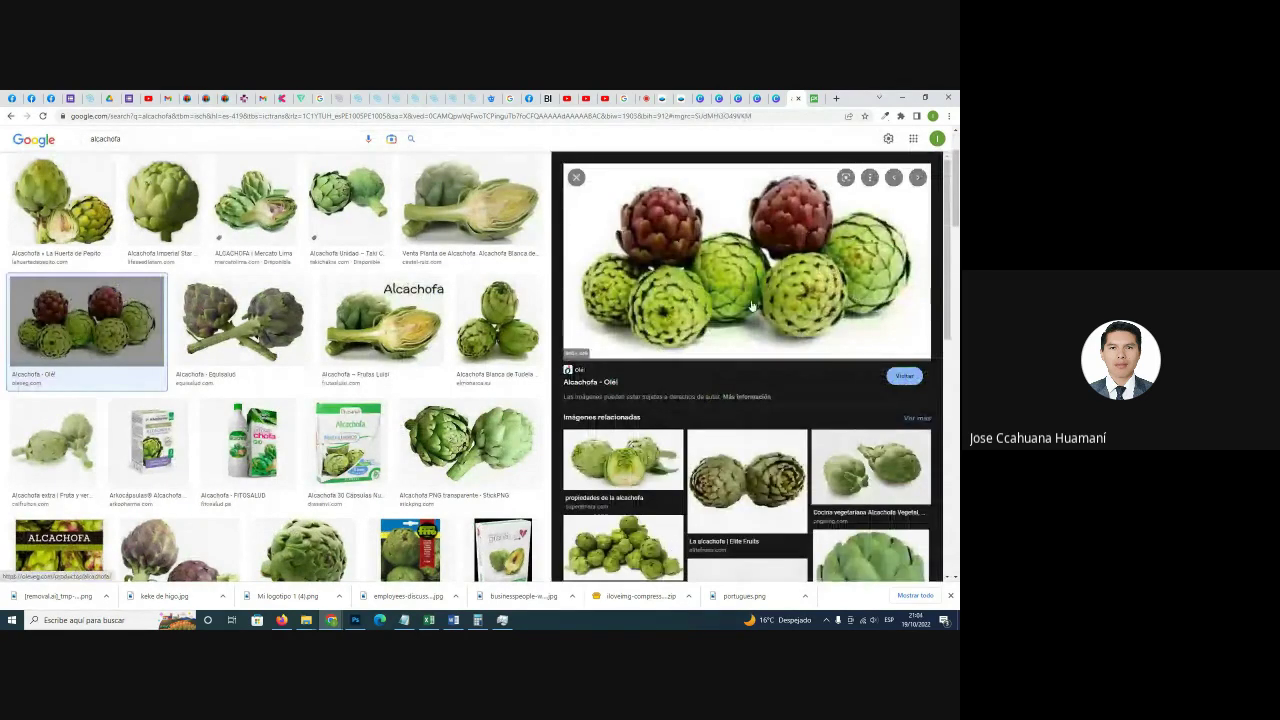
scroll(748, 300, up, 1)
scroll(748, 300, up, 1)
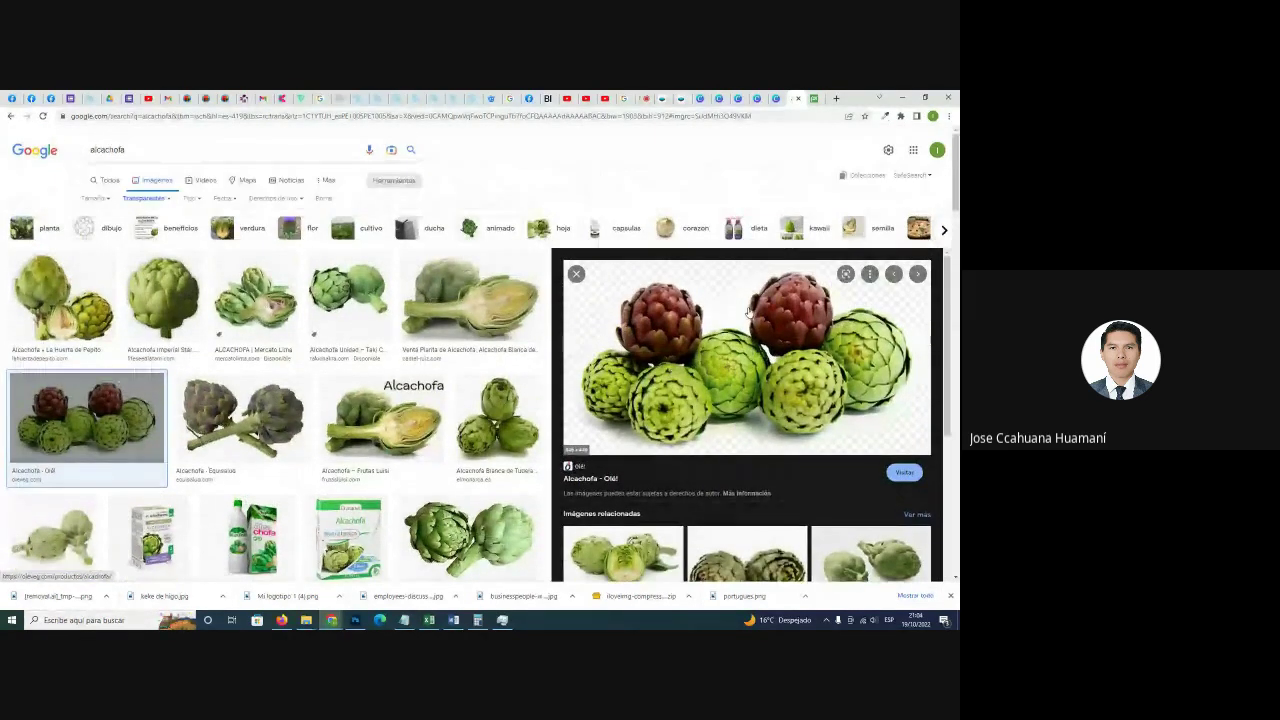
right_click(708, 357)
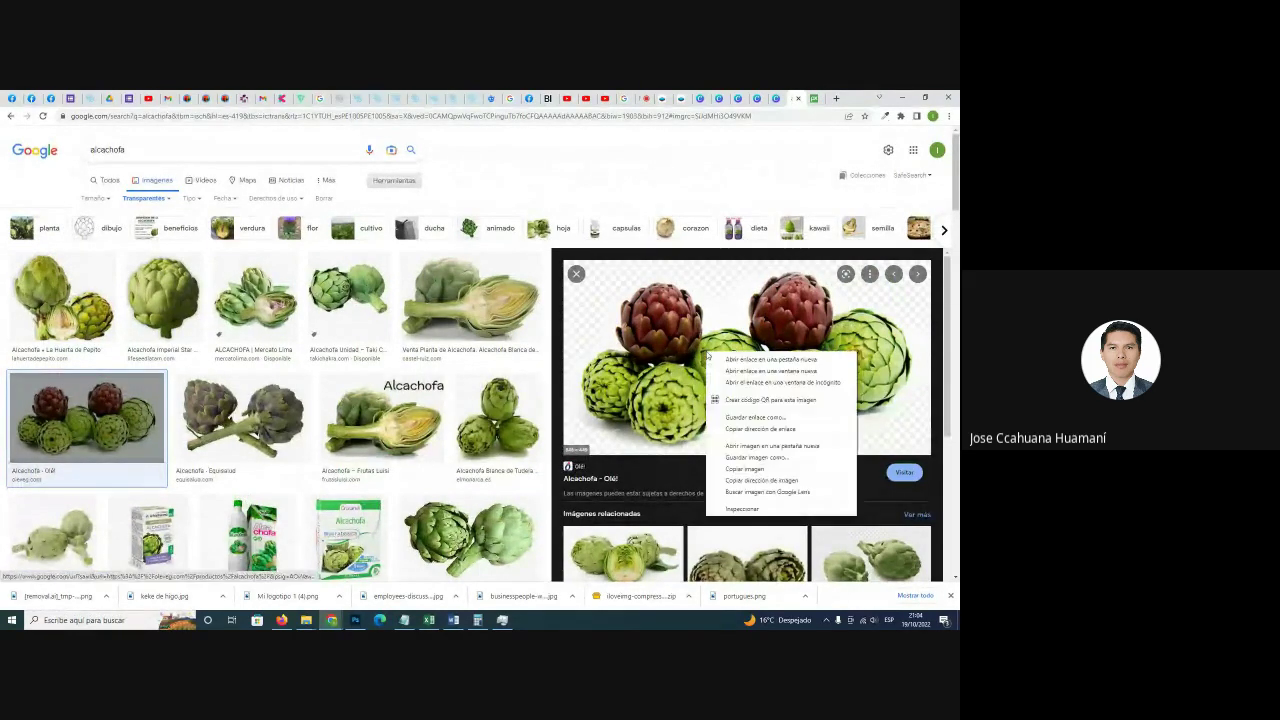
click(752, 472)
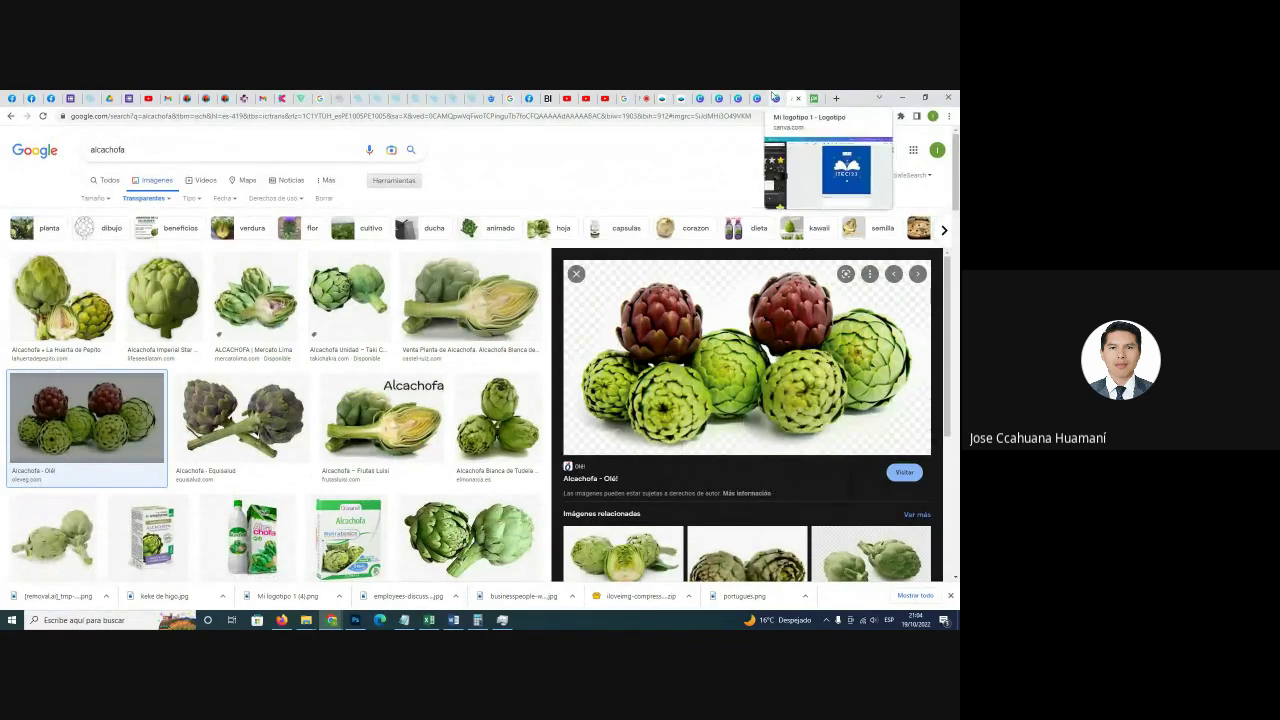
Return to the 1200 × 1000 px Canva design, paste the artichoke image and place it on the wooden table.
click(758, 98)
click(727, 98)
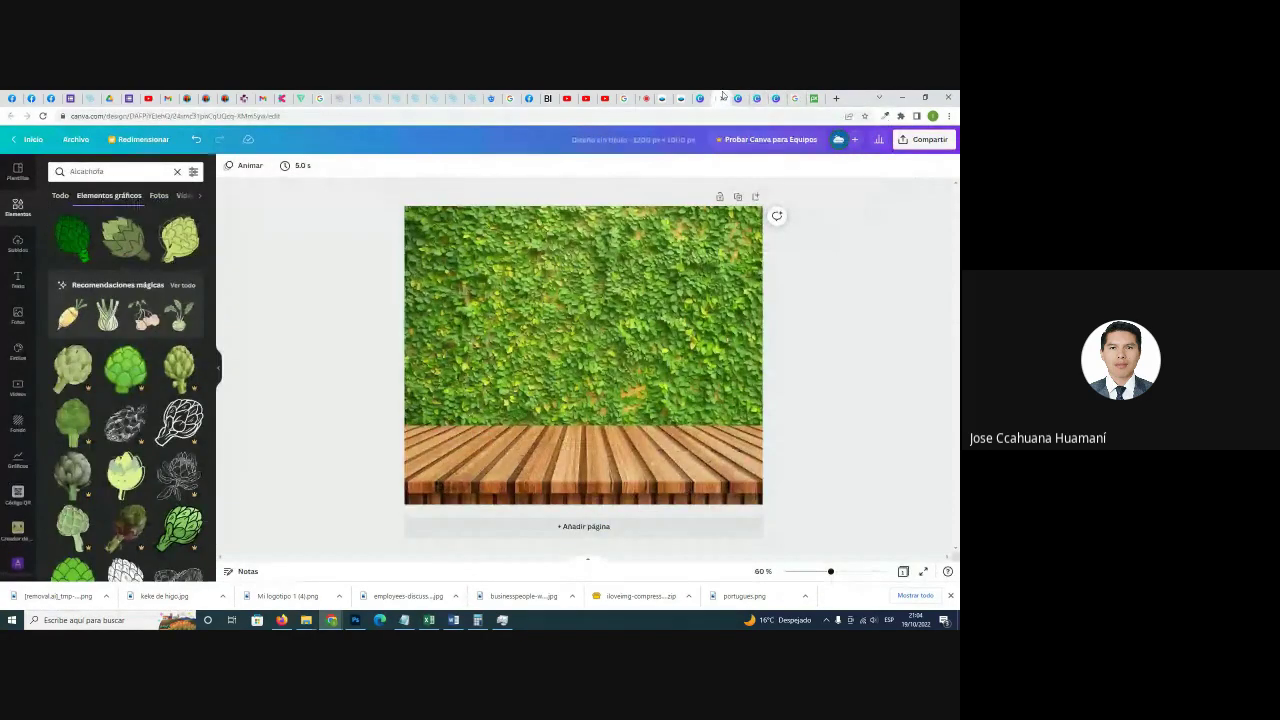
key(ctrl+v)
drag(614, 349, 590, 405)
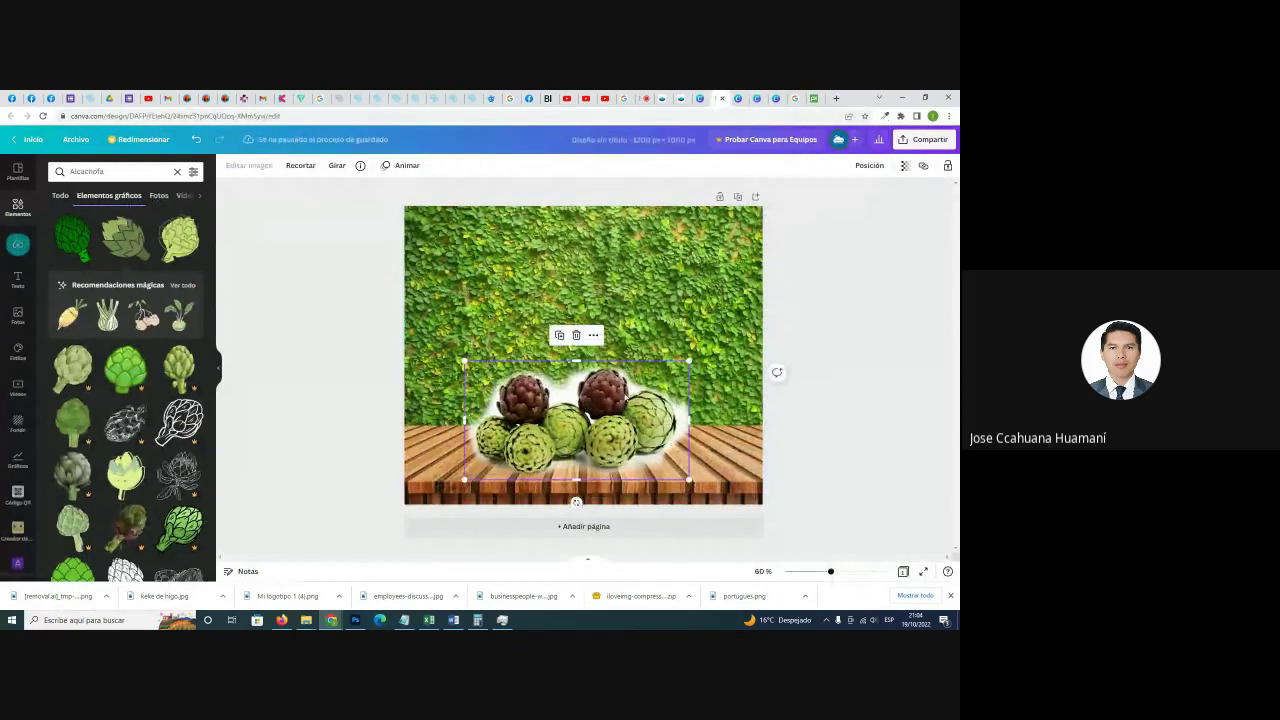
Delete the green and purple artichoke image with the white halo from the wooden table.
click(696, 413)
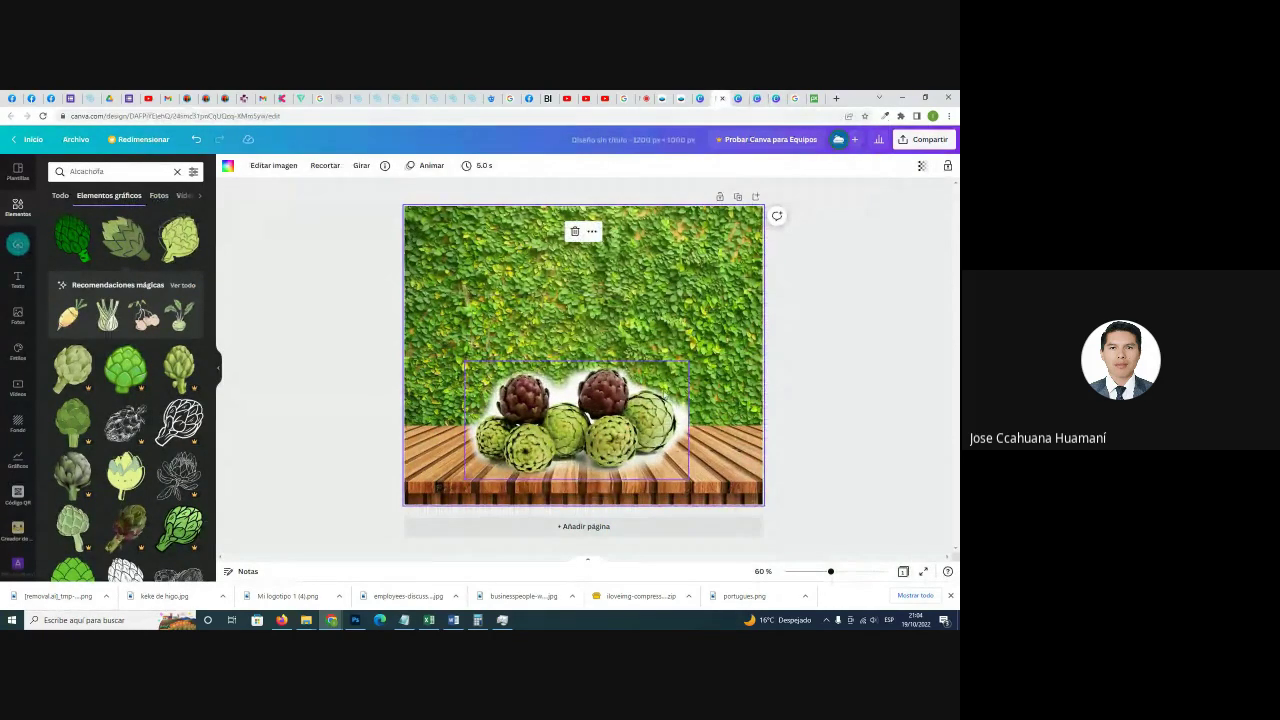
click(684, 456)
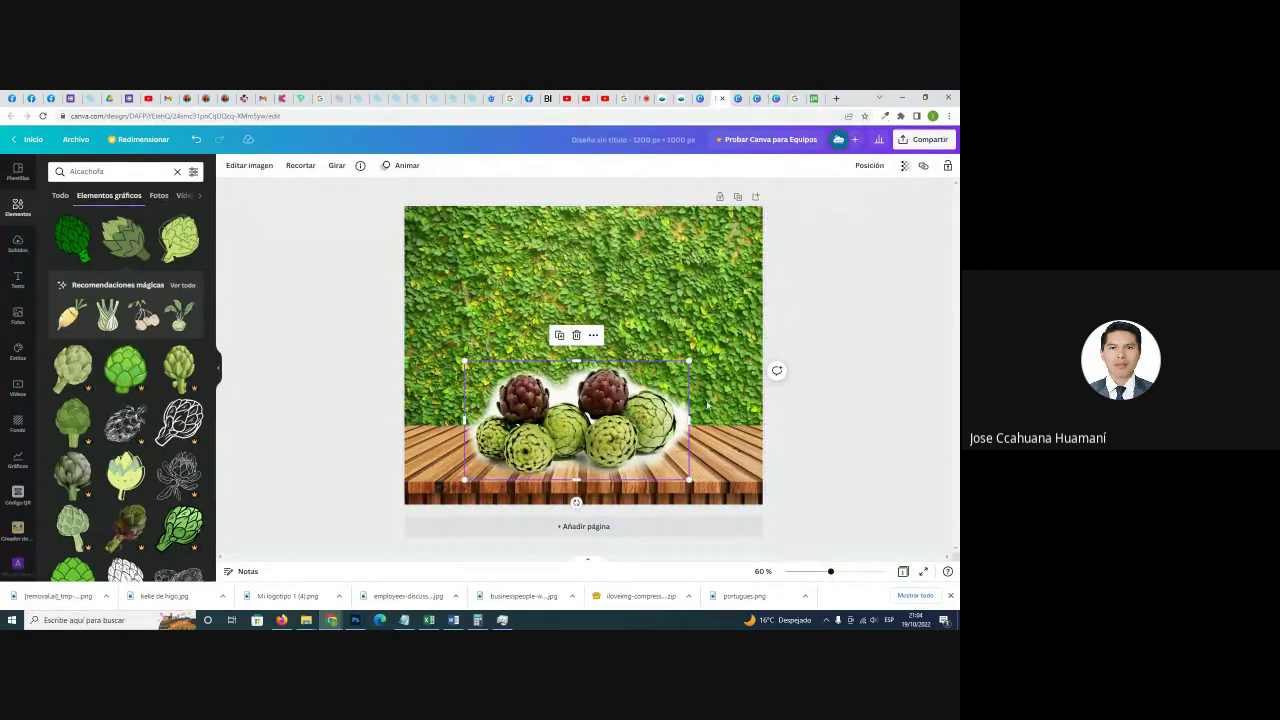
key(Delete)
Switch to Google Images and preview the "Alcachofa Blanca de Tudela", "Alcachofa Unidad", "La Huerta de Pepito" and "Alcachofa extra" results as alternative transparent artichoke images.
click(795, 97)
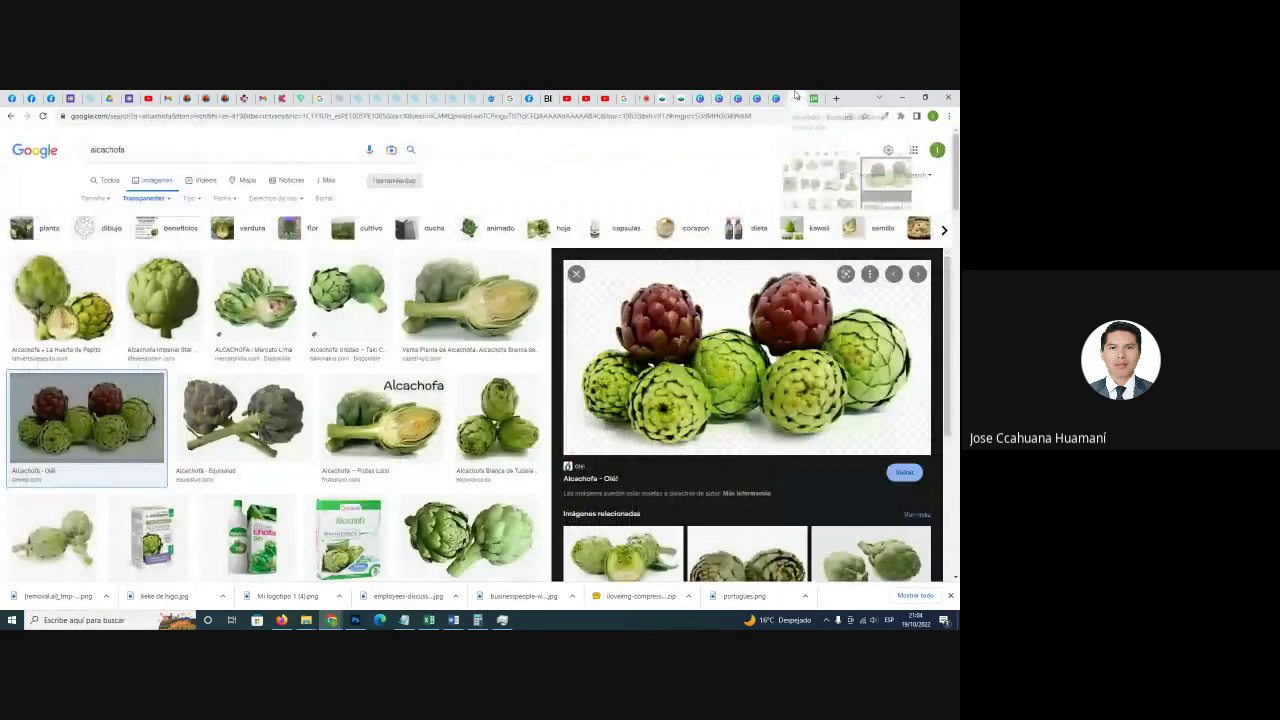
click(485, 420)
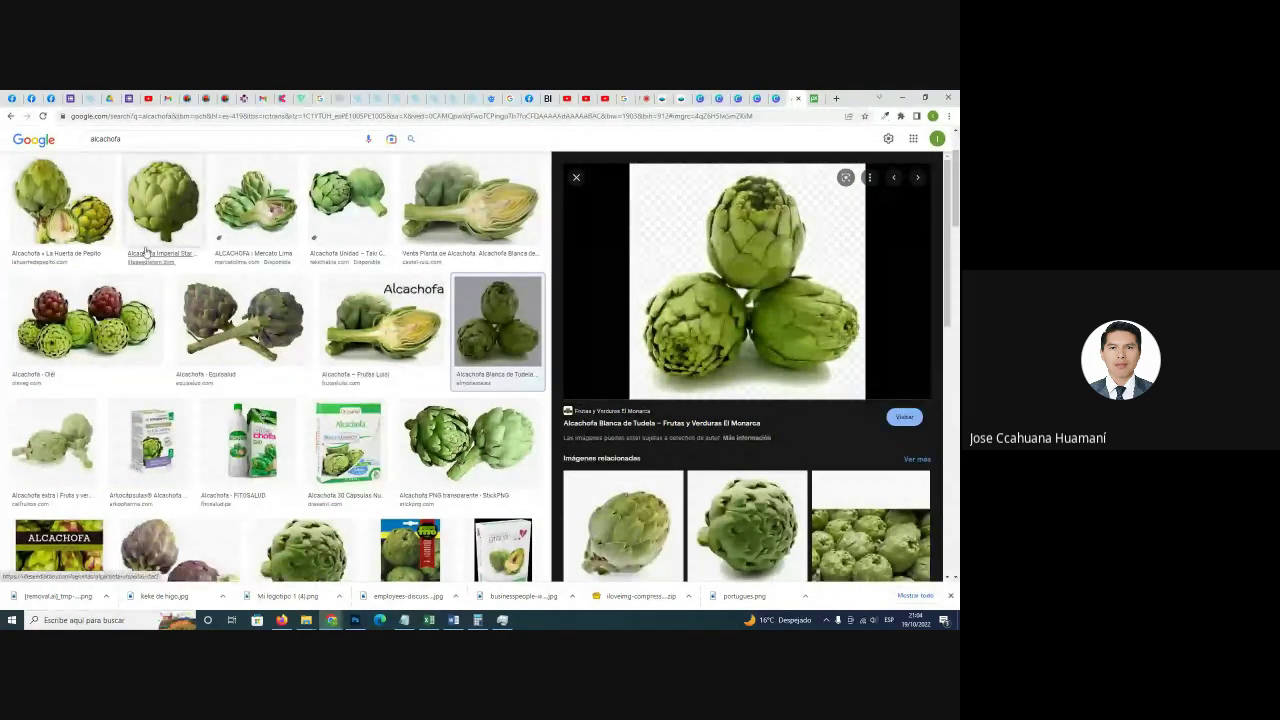
scroll(200, 300, down, 1)
scroll(300, 260, up, 2)
click(338, 251)
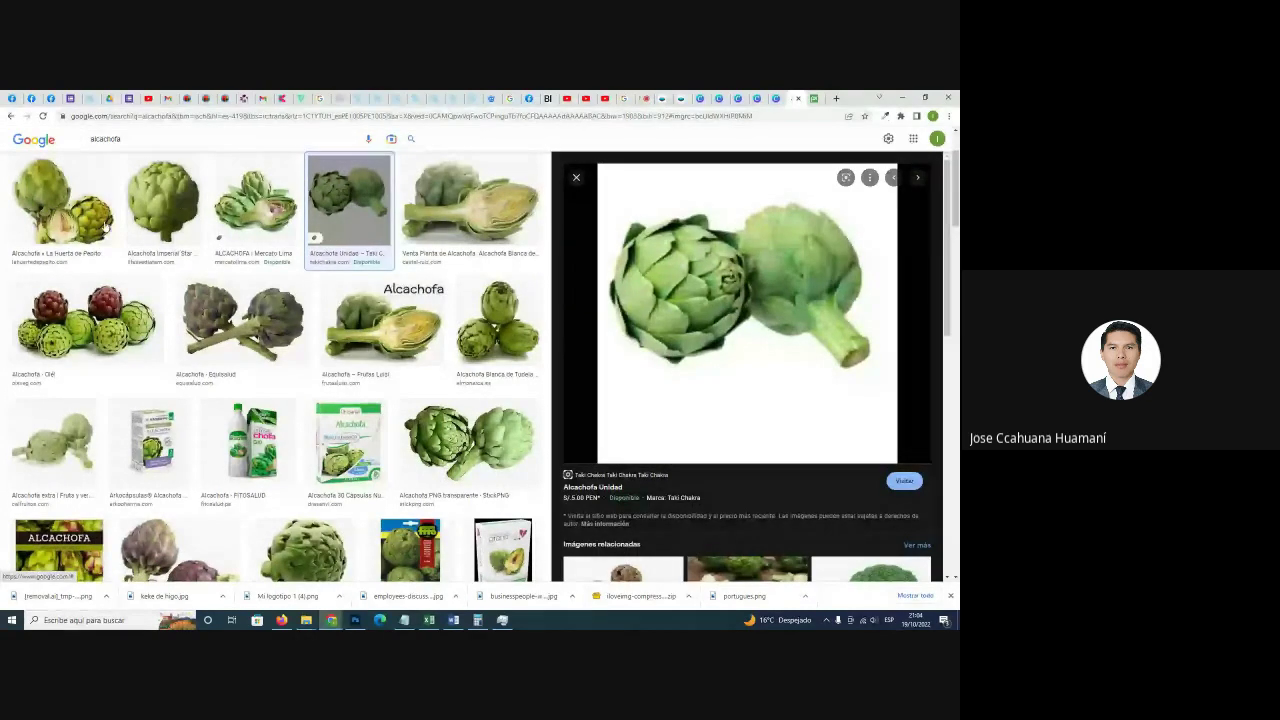
scroll(105, 228, up, 1)
click(90, 300)
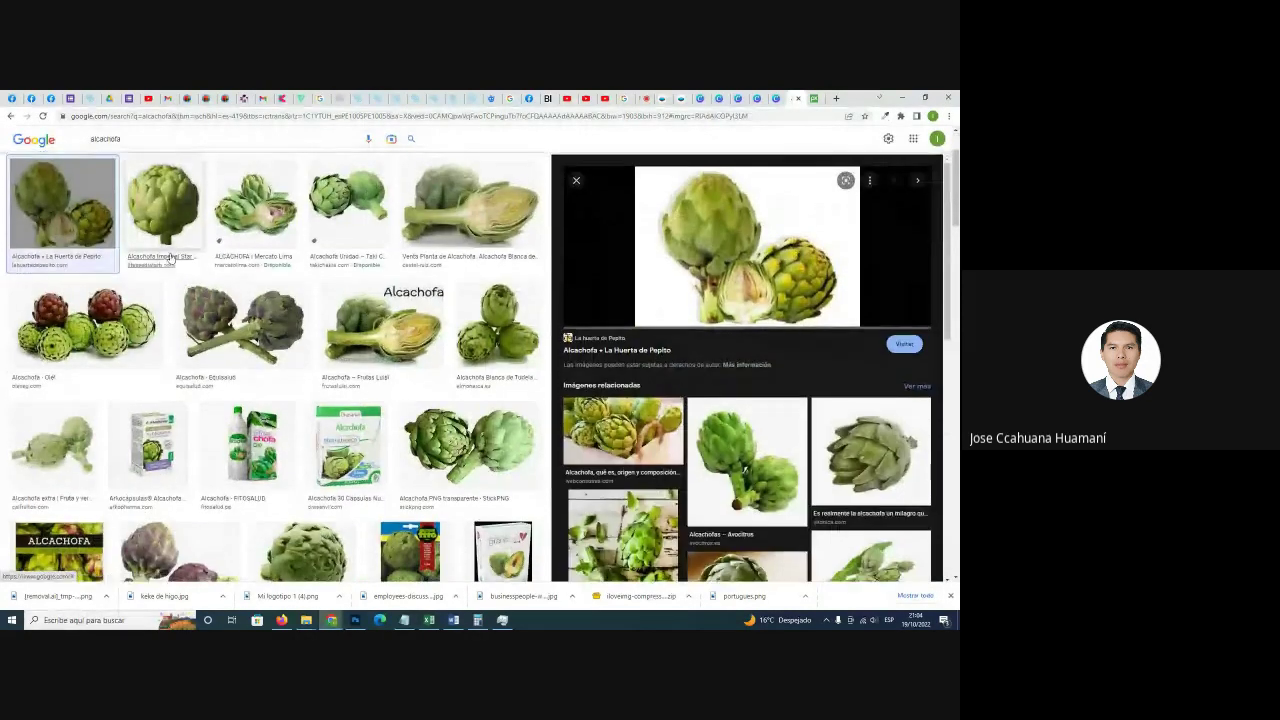
scroll(170, 258, up, 1)
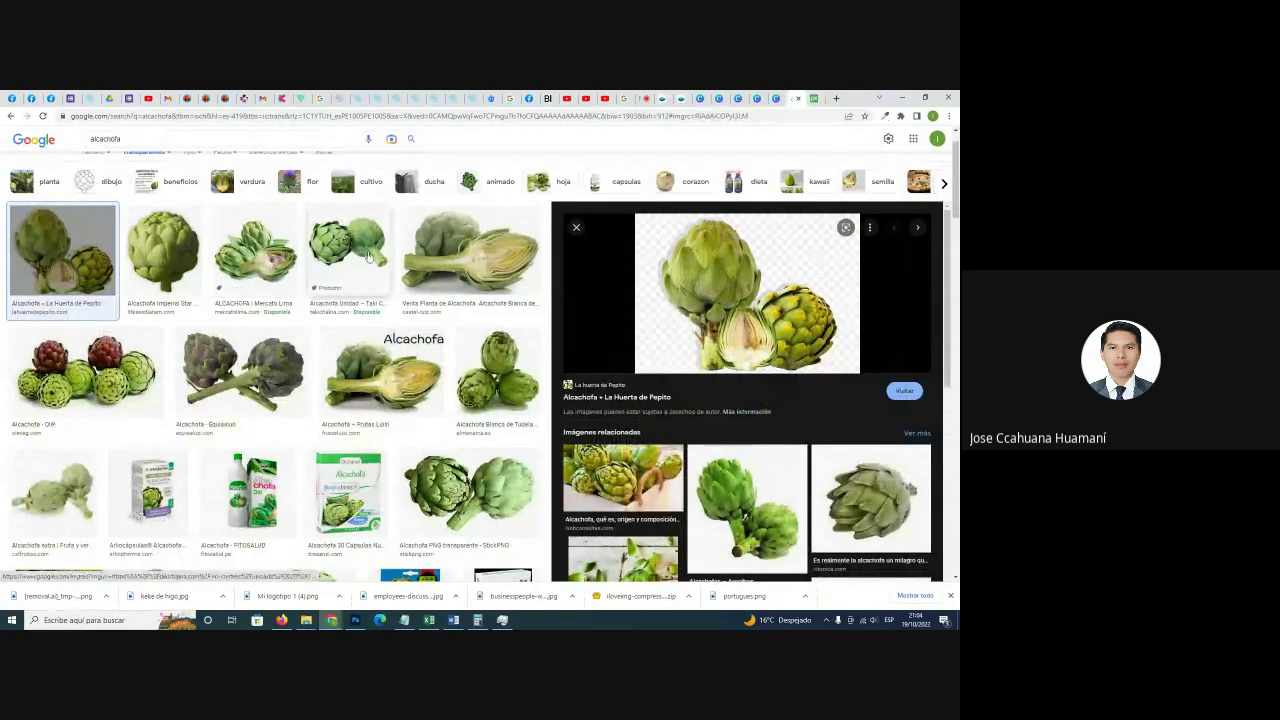
scroll(352, 272, down, 1)
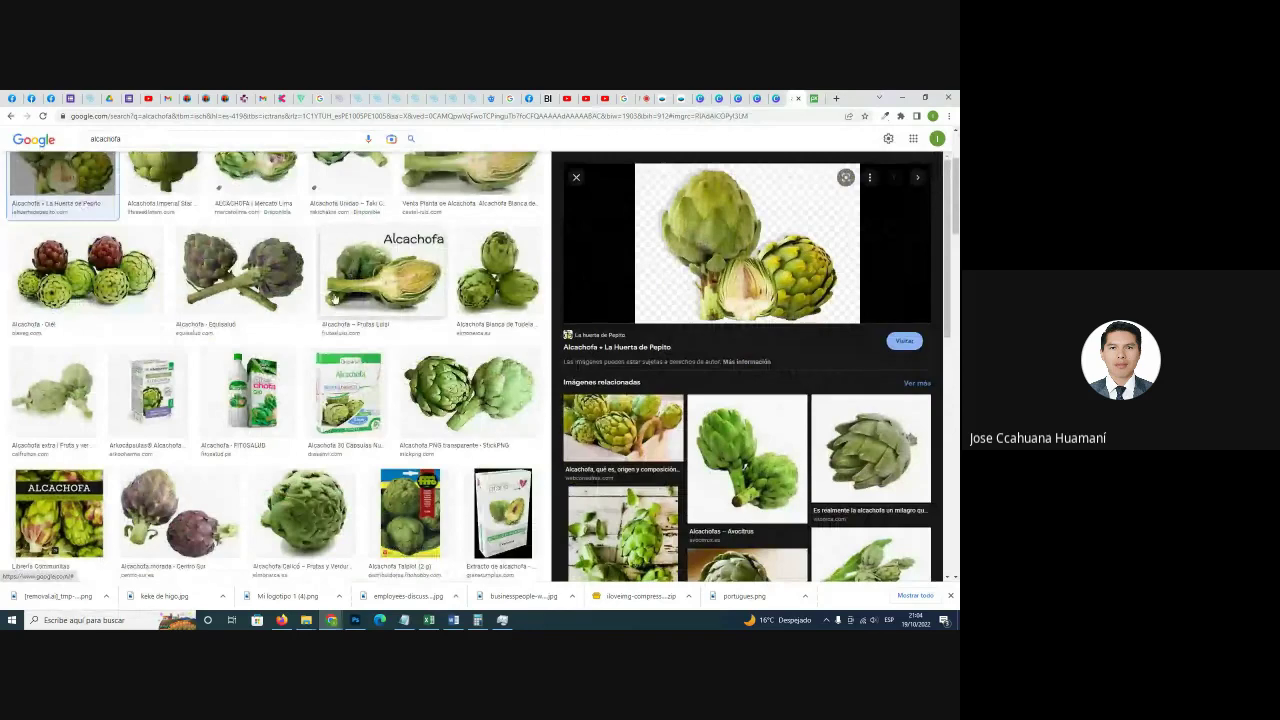
scroll(156, 345, down, 1)
scroll(156, 345, down, 1)
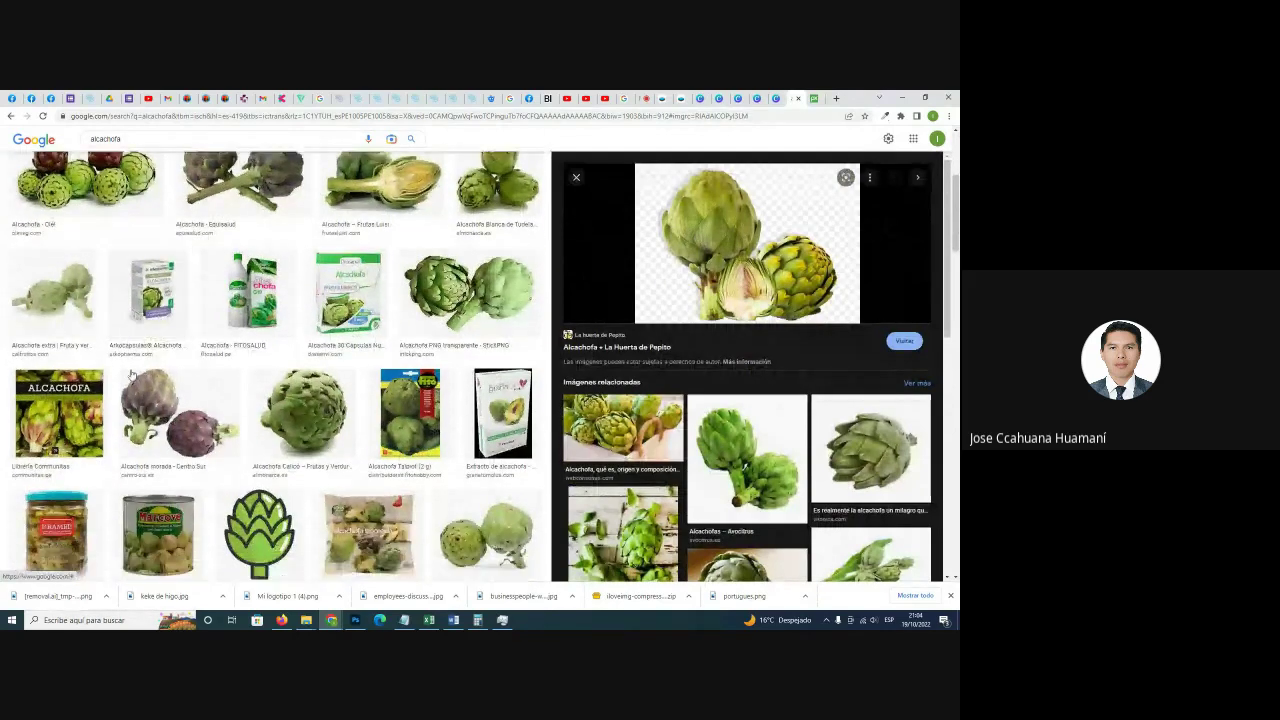
click(55, 296)
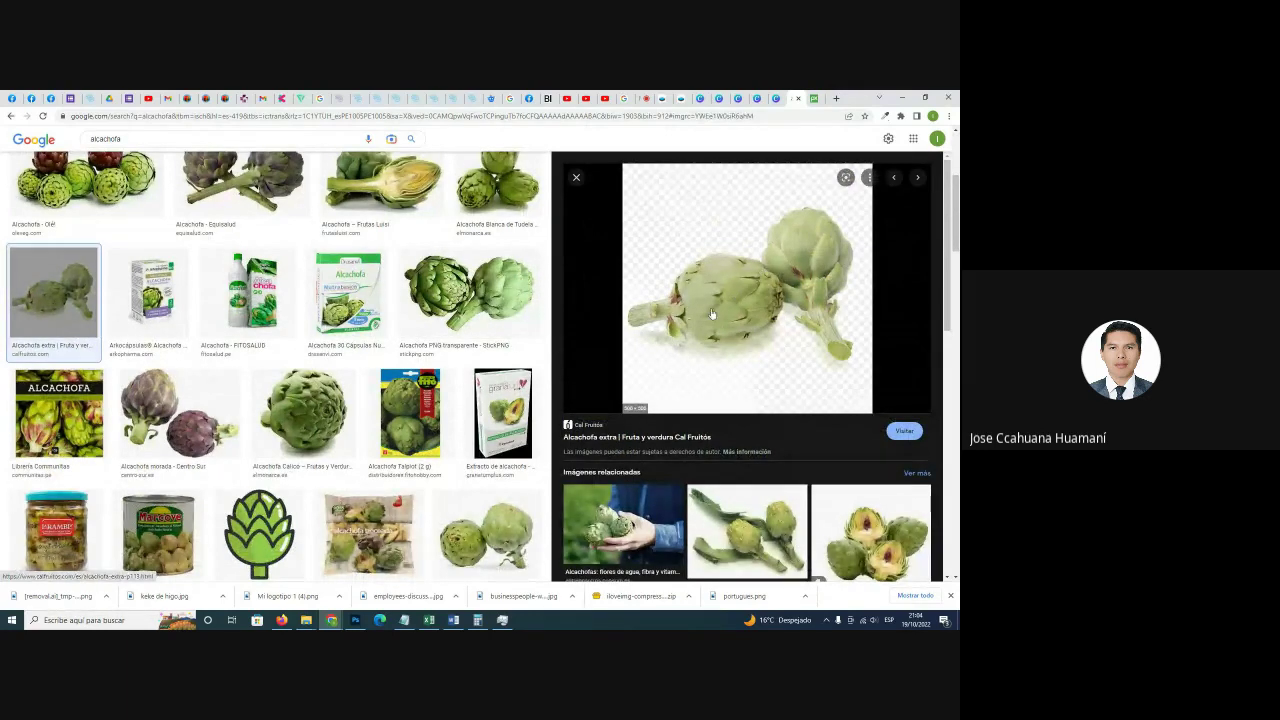
scroll(456, 321, down, 5)
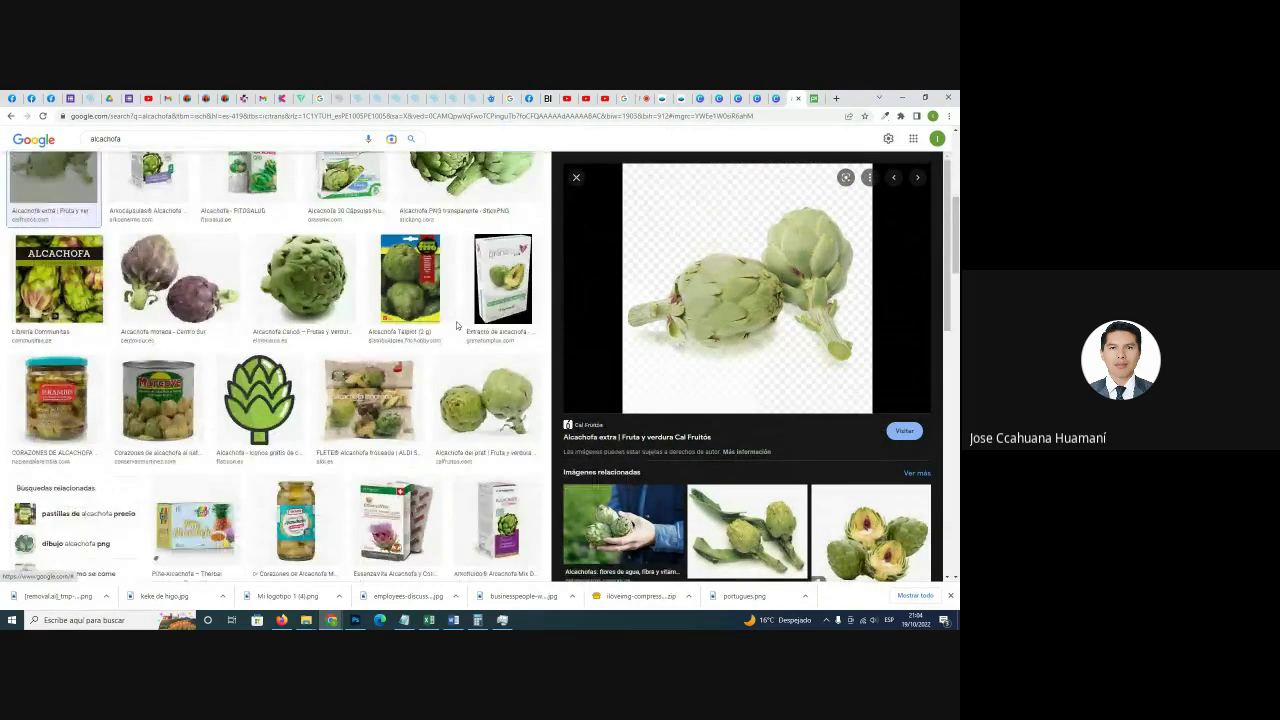
Open the "Alcachofa del prat" result with two green artichokes and copy the image.
click(490, 339)
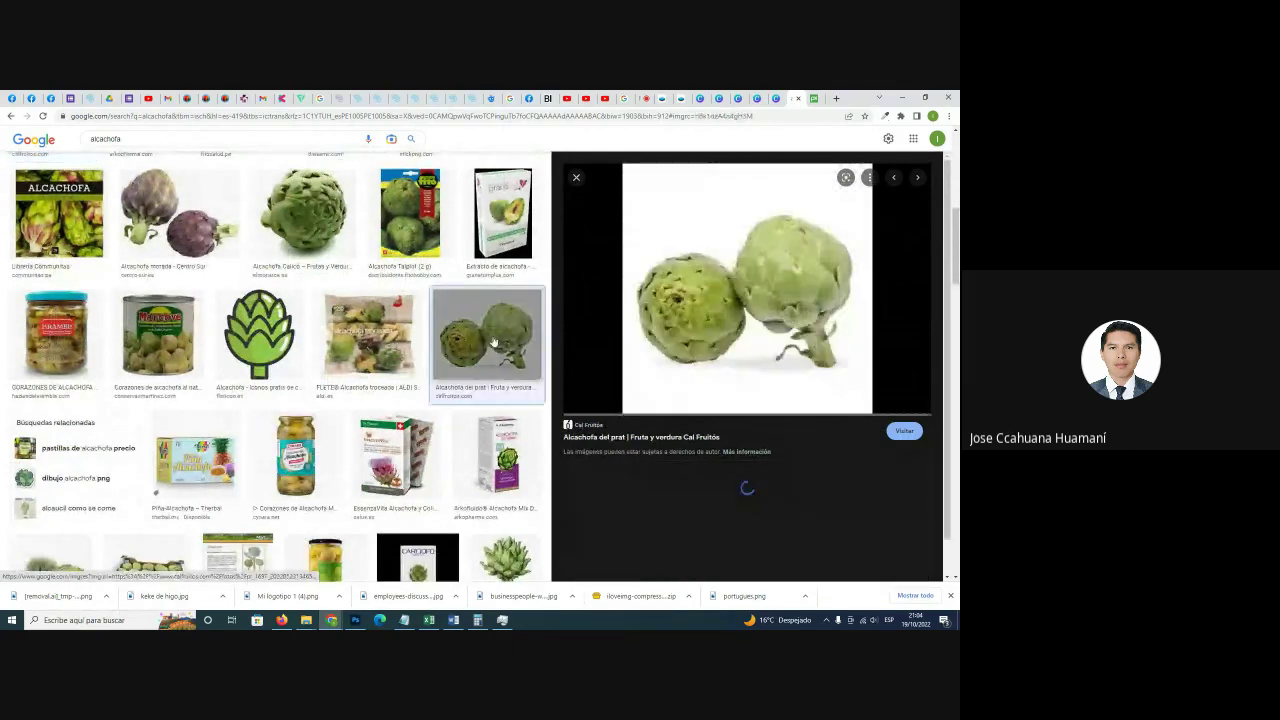
right_click(706, 303)
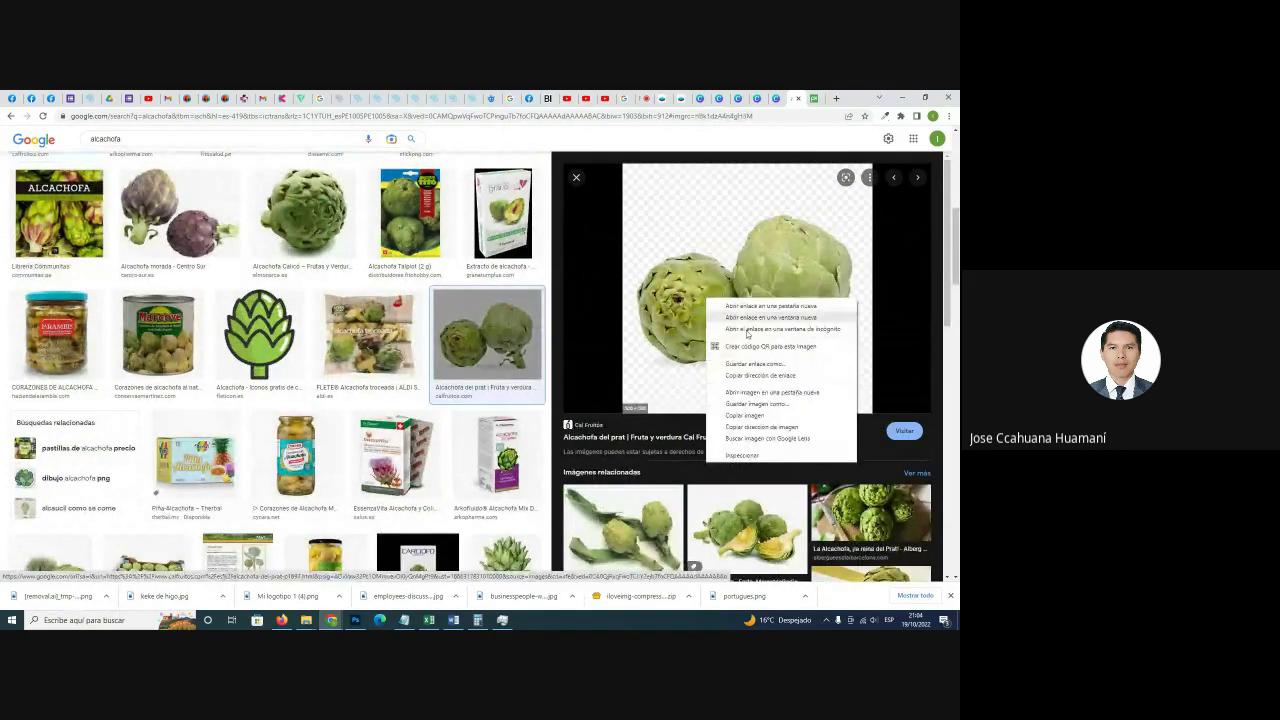
click(772, 405)
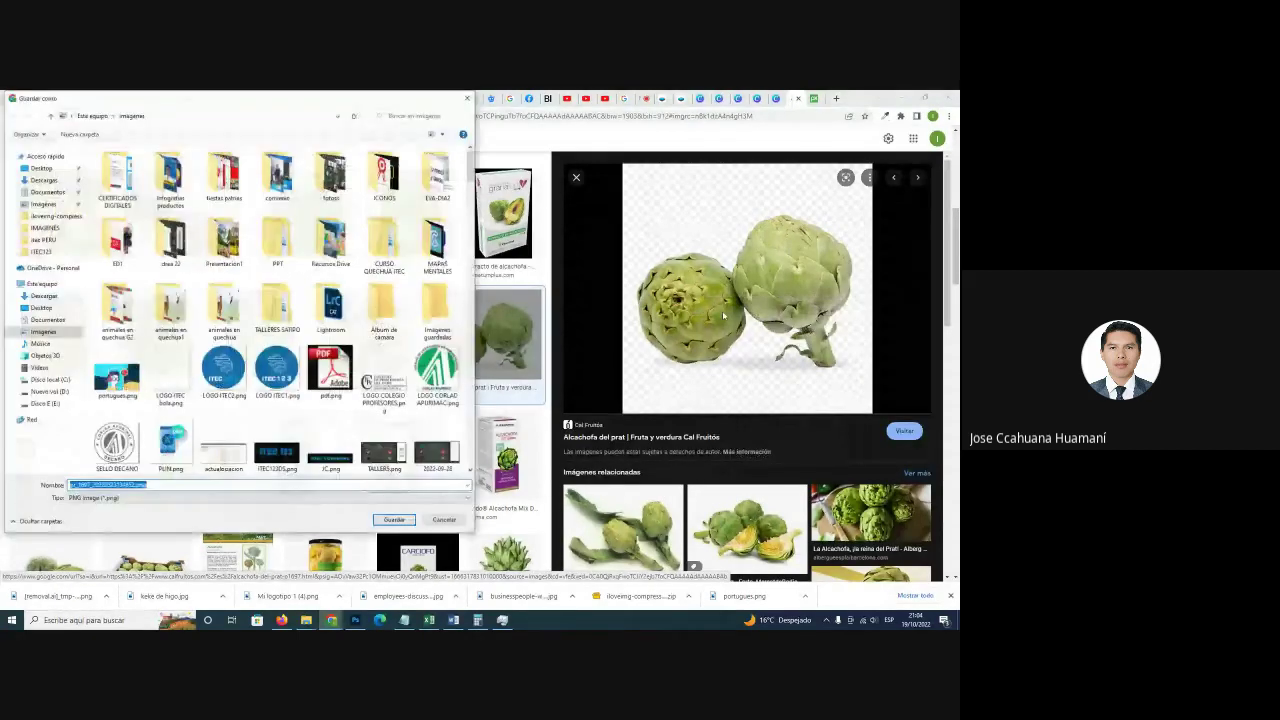
click(444, 520)
right_click(698, 292)
click(743, 420)
Return to the 1200 × 1000 px design with the wooden table, paste the two-artichoke image and place it on the table.
click(752, 98)
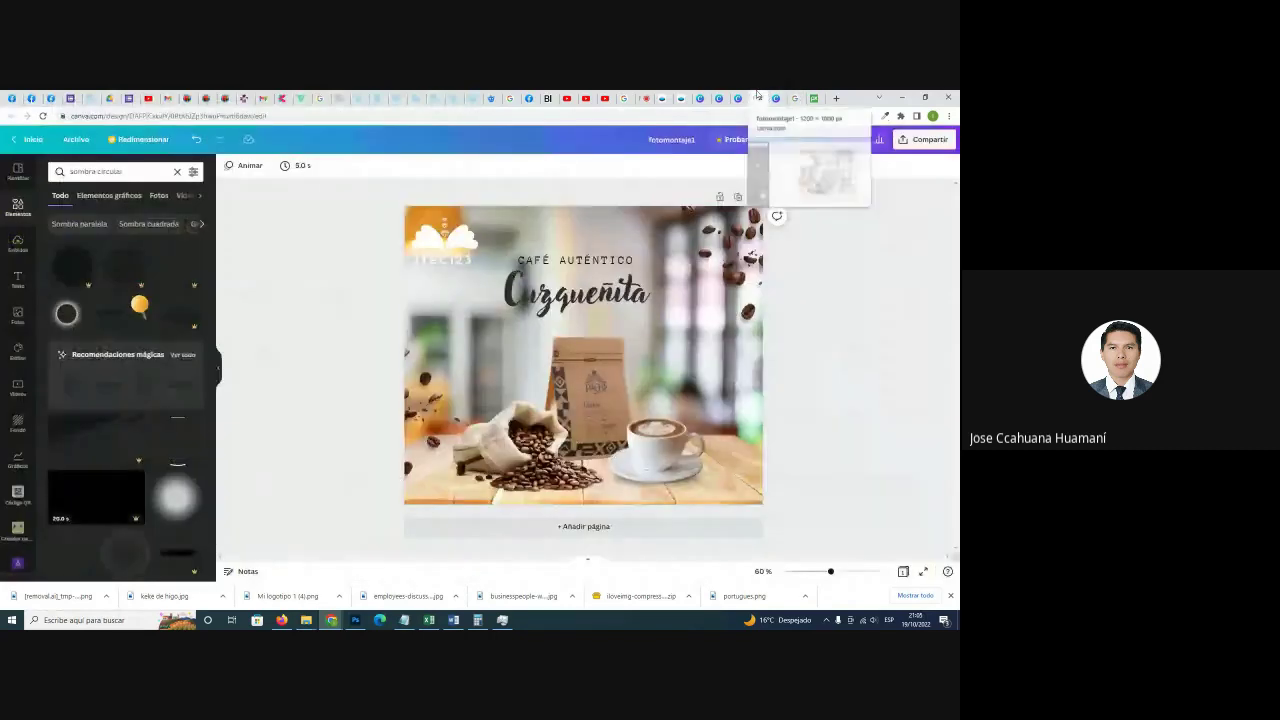
click(738, 98)
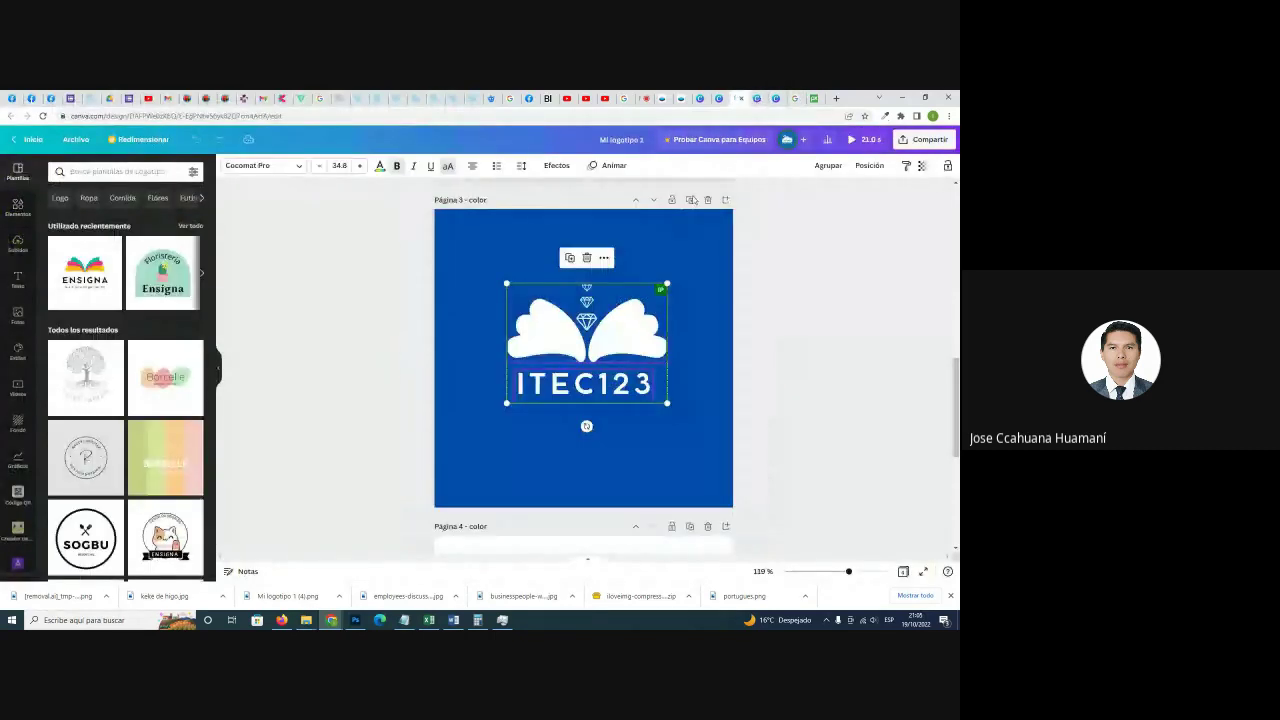
click(711, 97)
key(ctrl+v)
drag(634, 330, 614, 381)
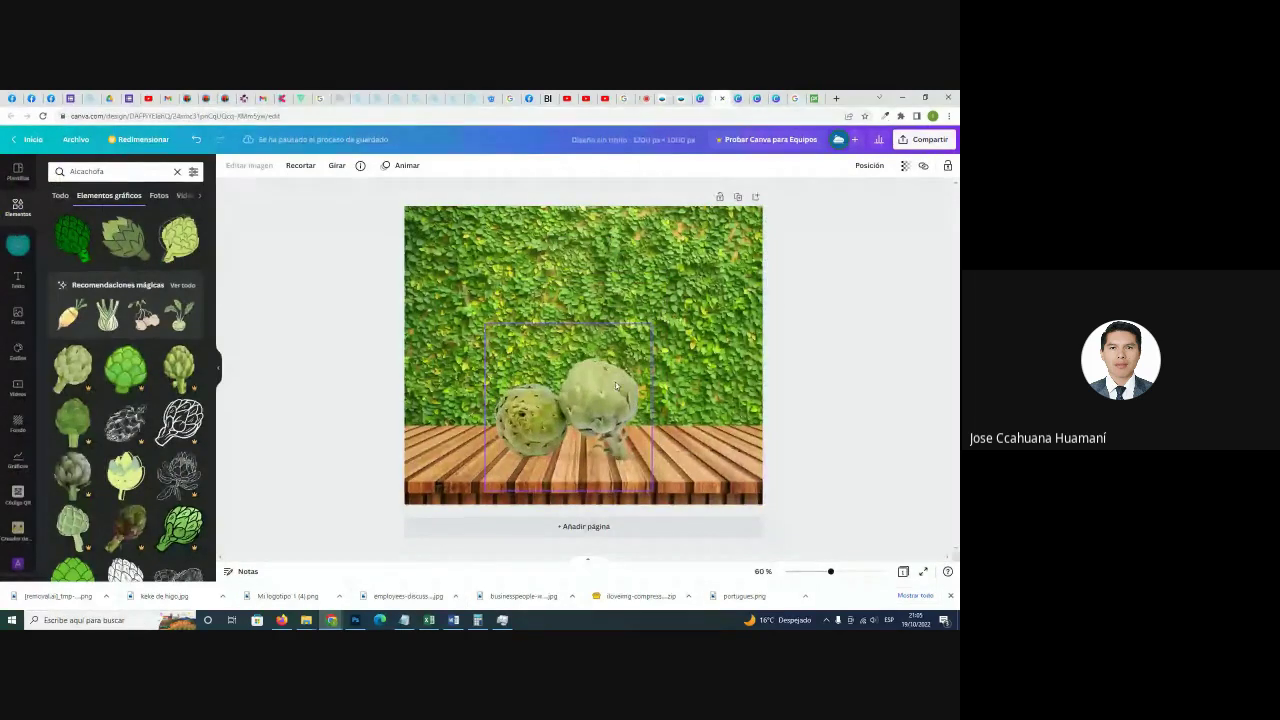
Adjust the size of the two-artichoke image and position it near the middle of the wooden table.
drag(652, 324, 681, 296)
drag(615, 341, 600, 345)
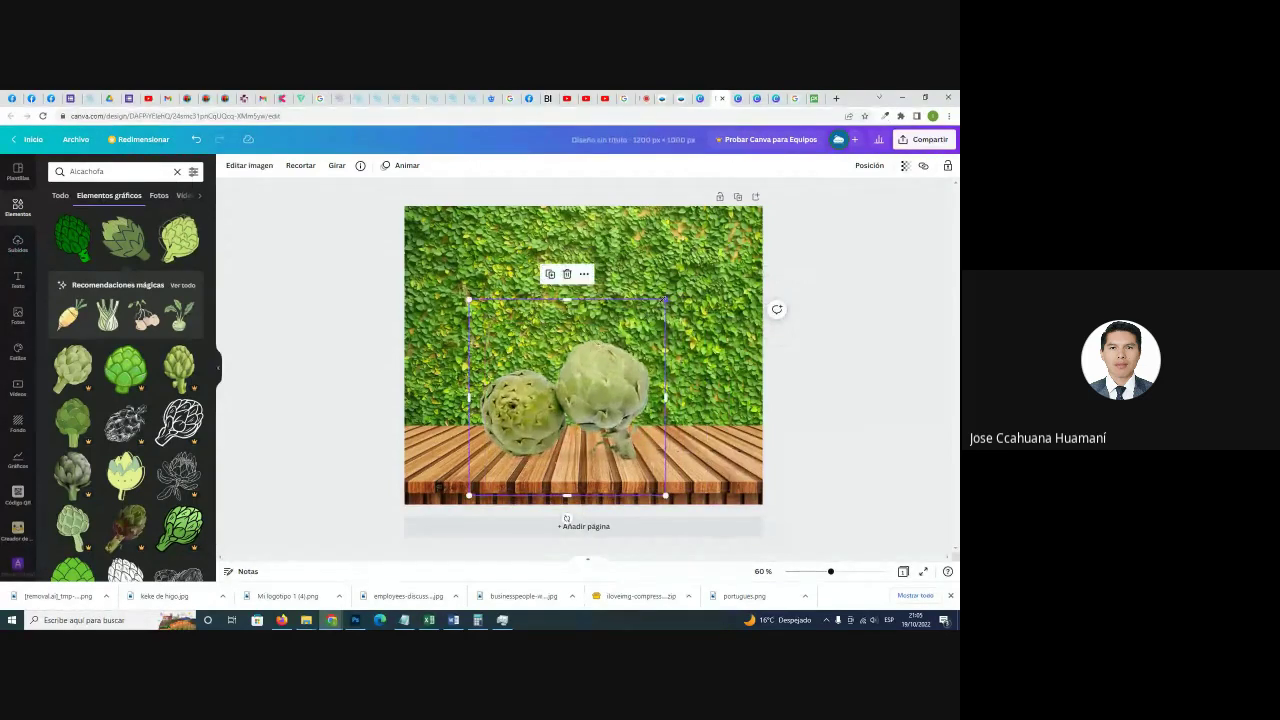
drag(468, 495, 500, 466)
drag(618, 387, 618, 408)
click(800, 367)
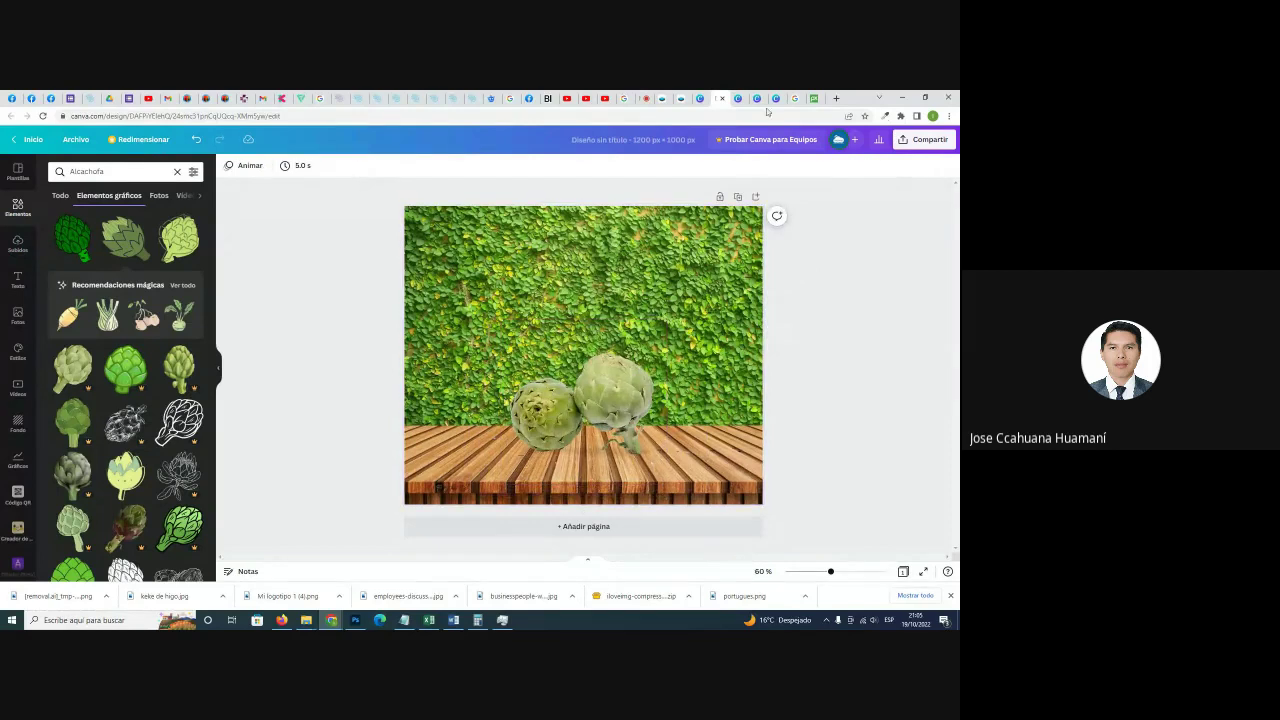
Switch to Google Images, search for "alcachofa en caja" and limit the results to transparent images.
click(795, 97)
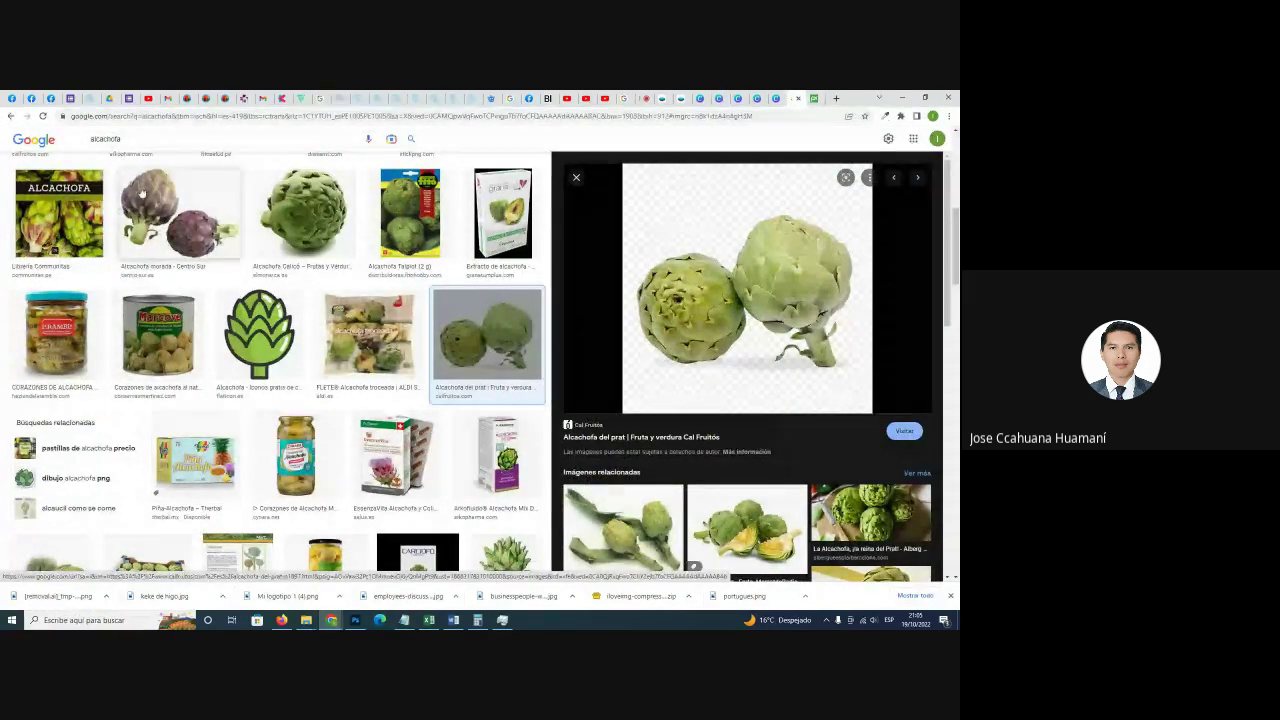
click(136, 141)
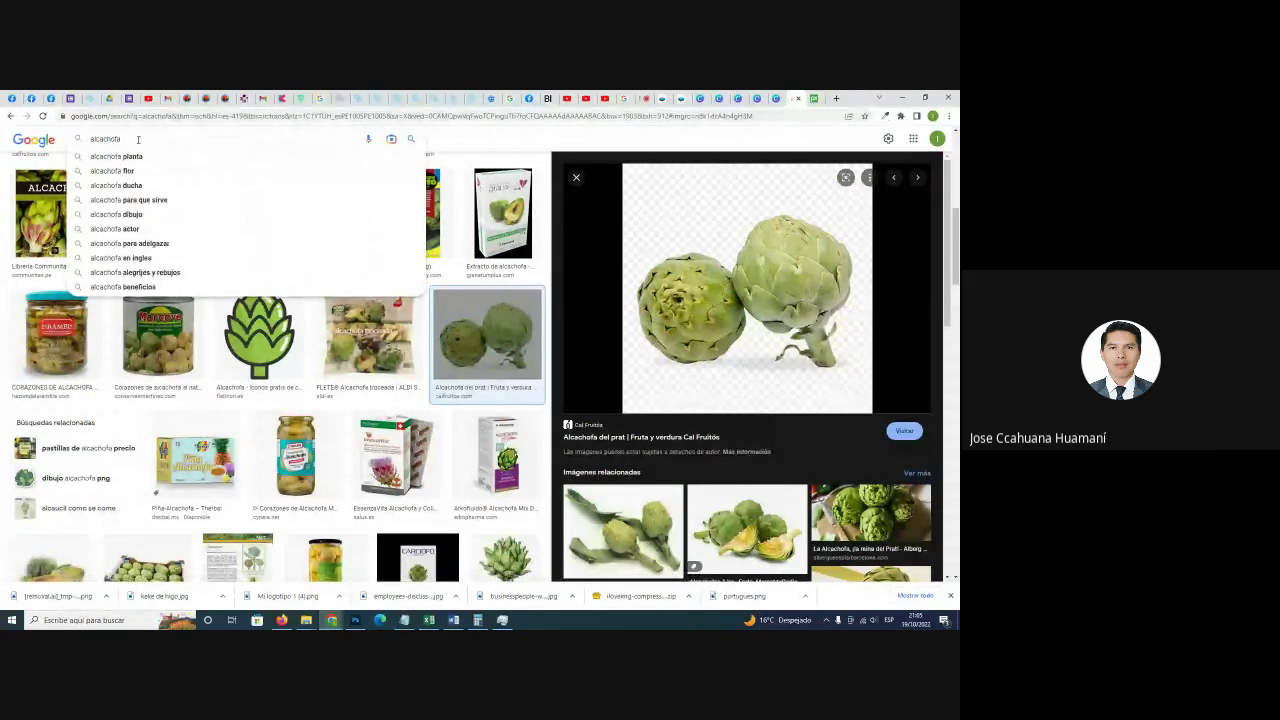
text(en caja)
key(Return)
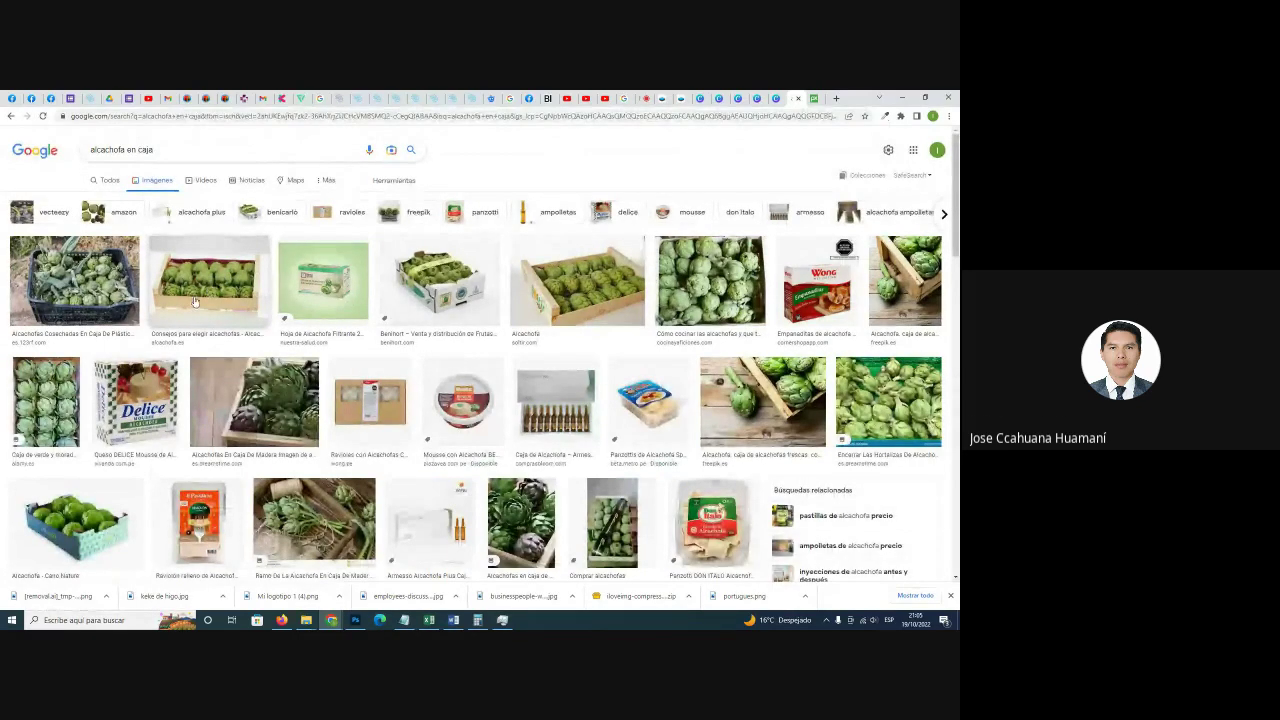
click(377, 183)
click(140, 208)
click(139, 246)
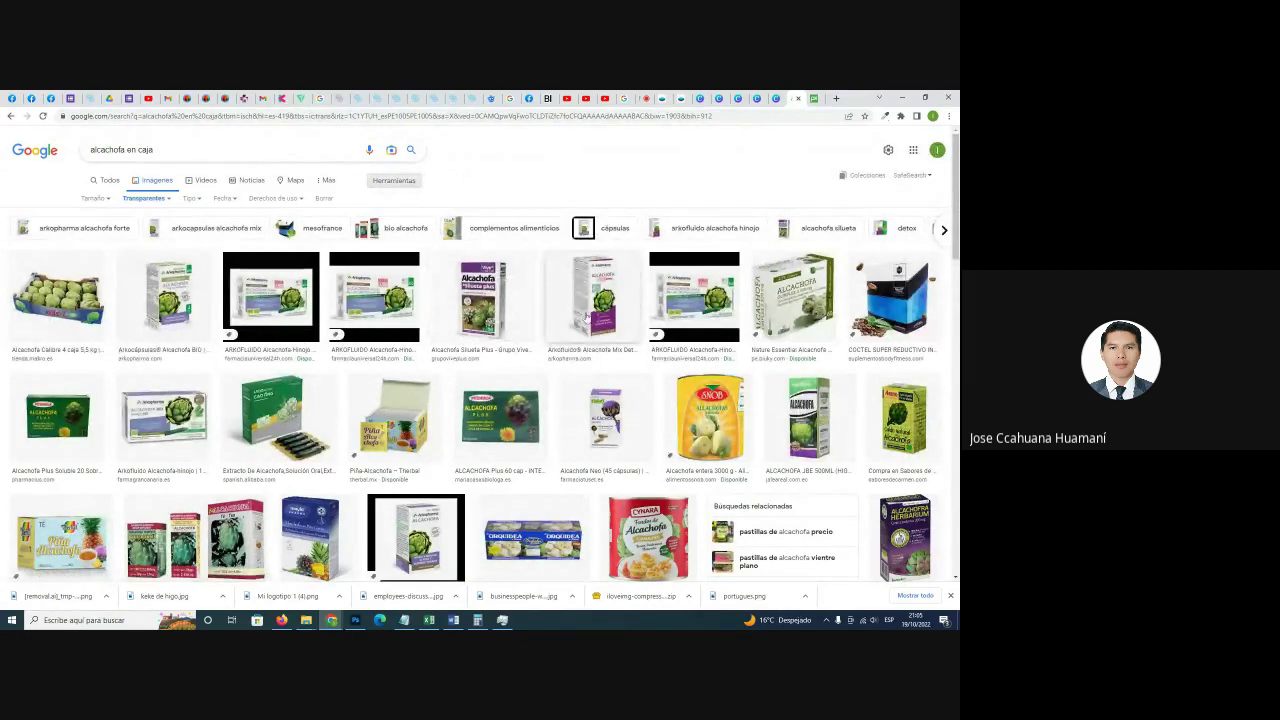
Preview the Arkofluido Alcachofa Mix Detox result, open "Alcachofa Neo (45 cápsulas)" instead and copy its image.
click(600, 308)
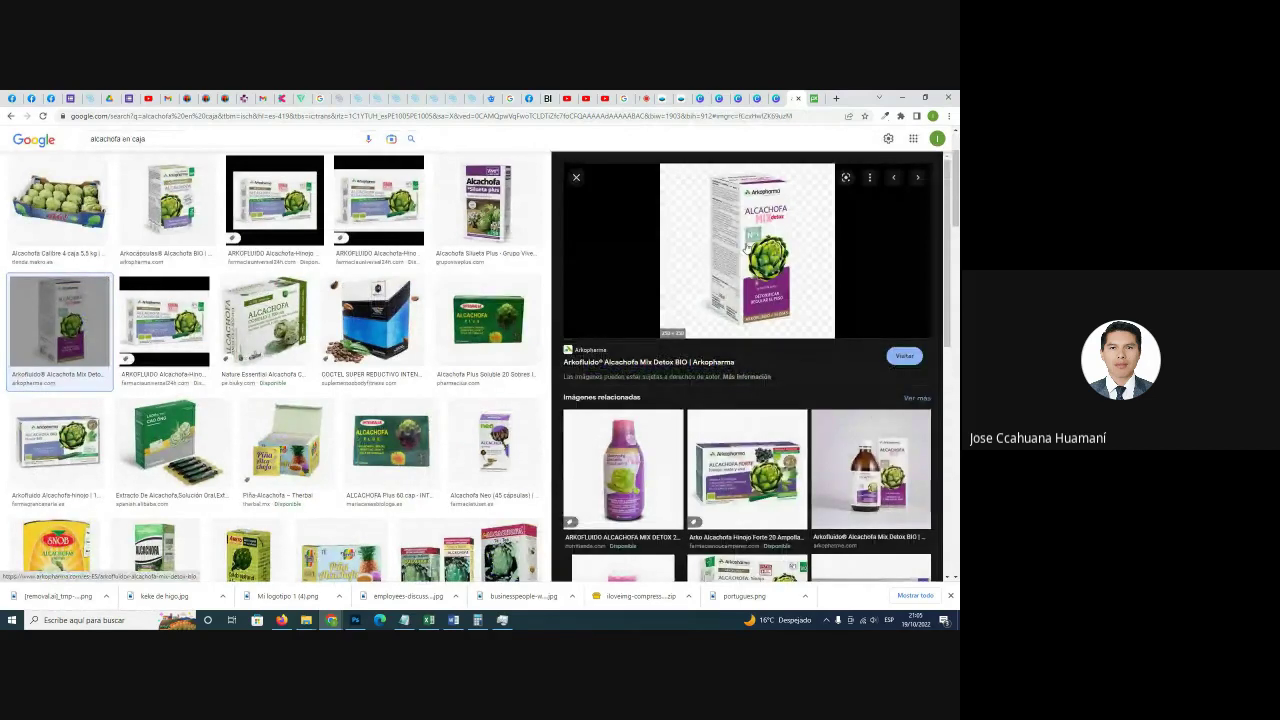
click(482, 446)
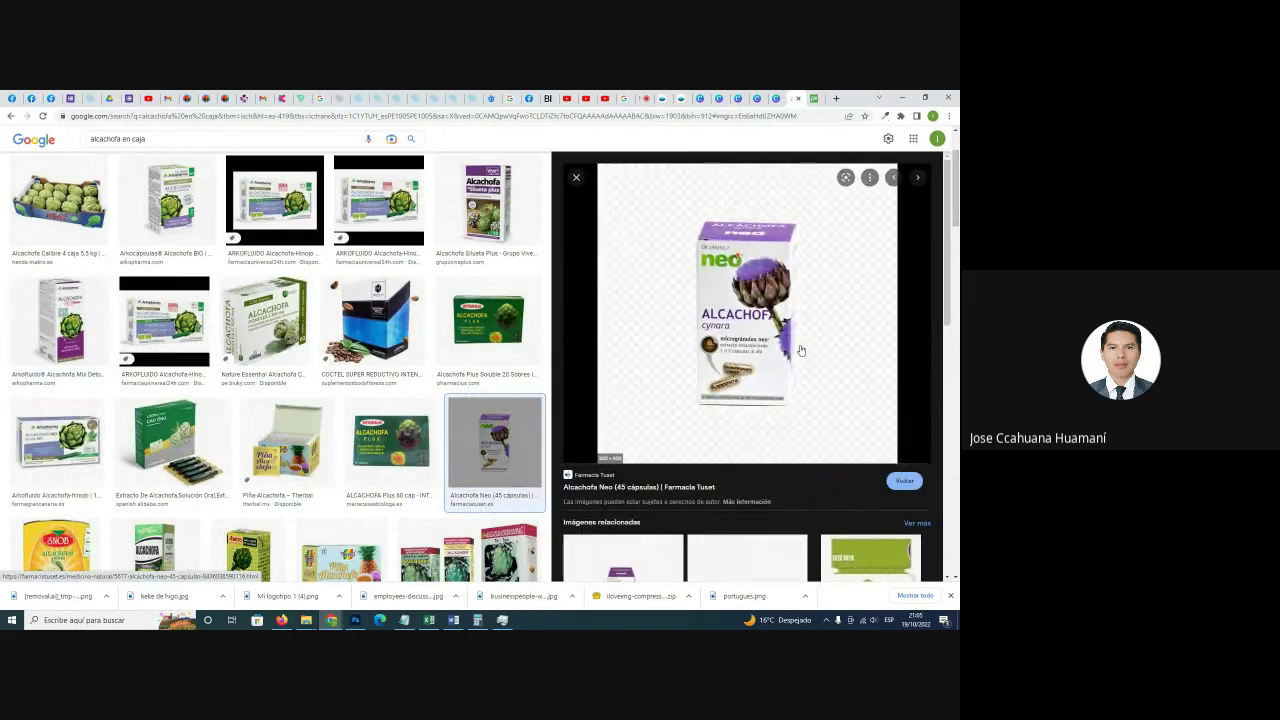
right_click(740, 285)
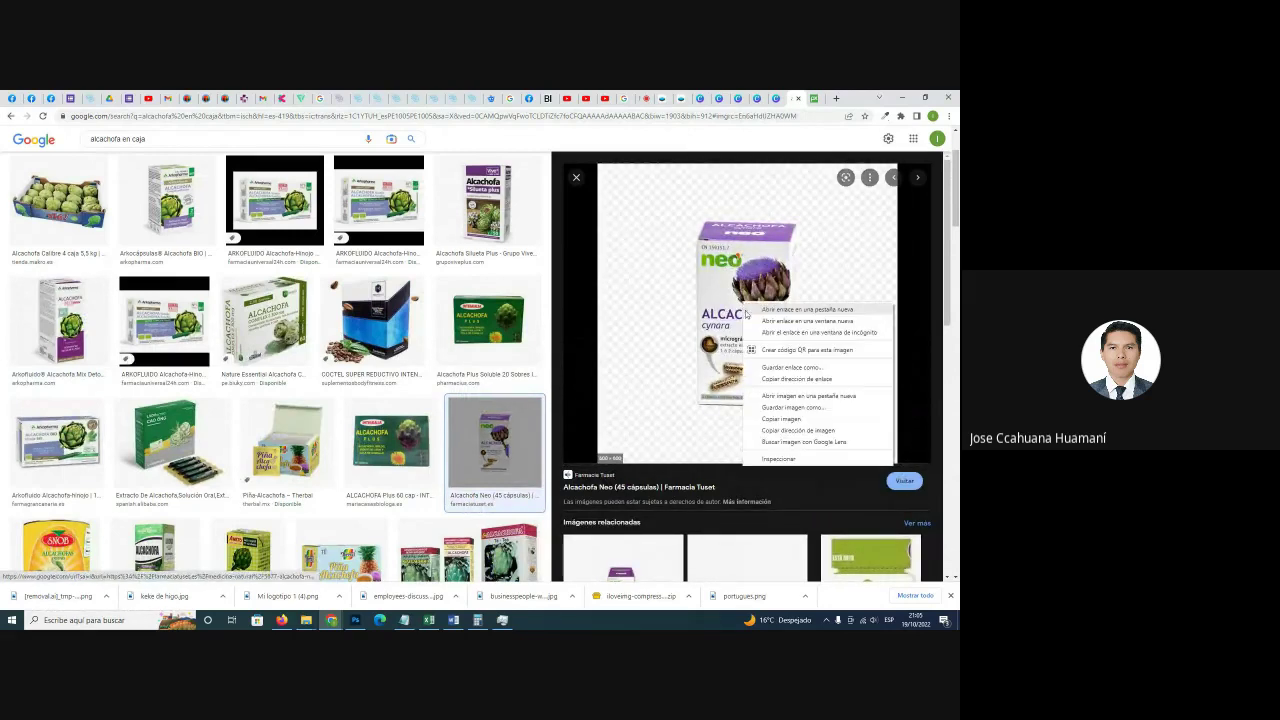
click(784, 424)
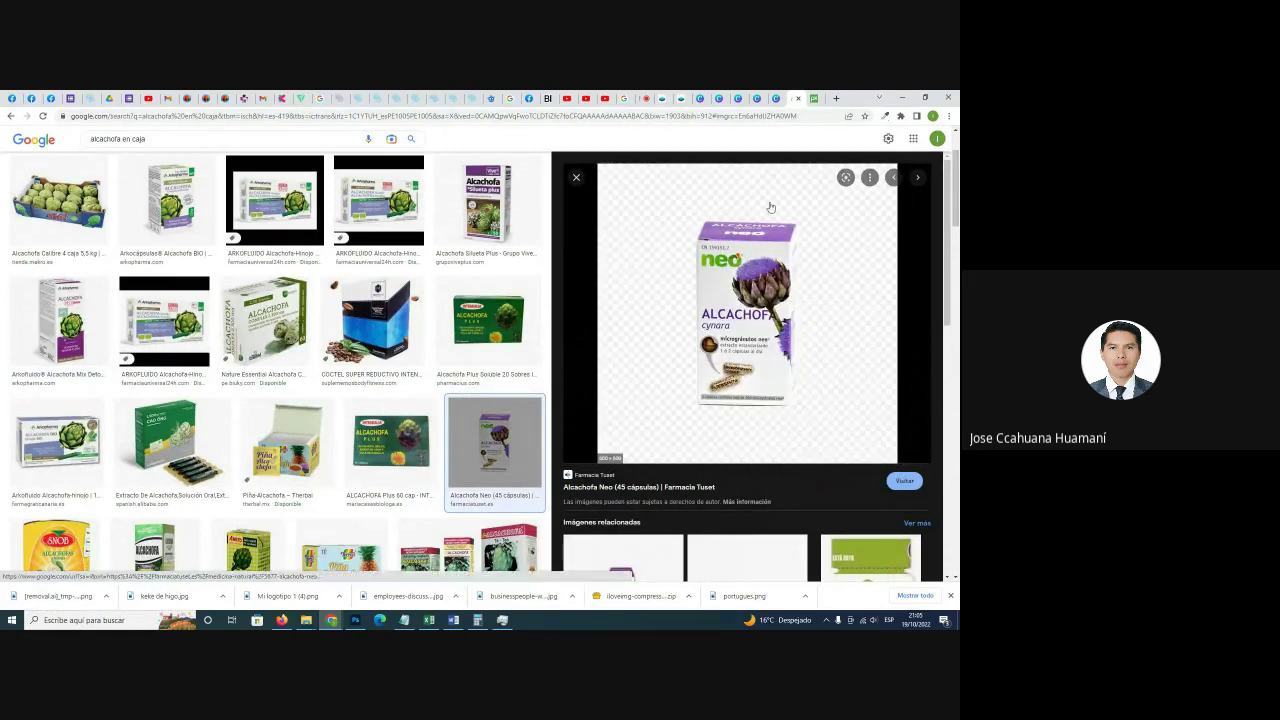
Return to the artichoke design, paste the Alcachofa Neo box and place it to the left of the artichokes.
click(775, 97)
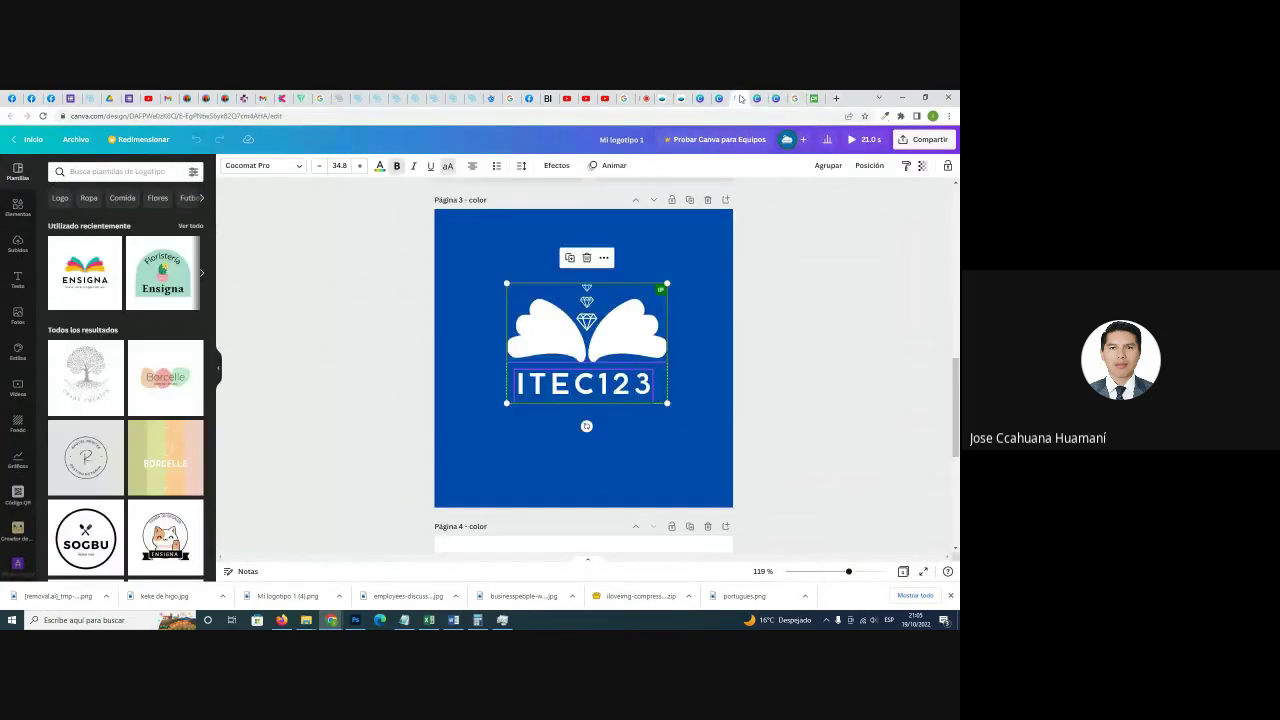
click(713, 97)
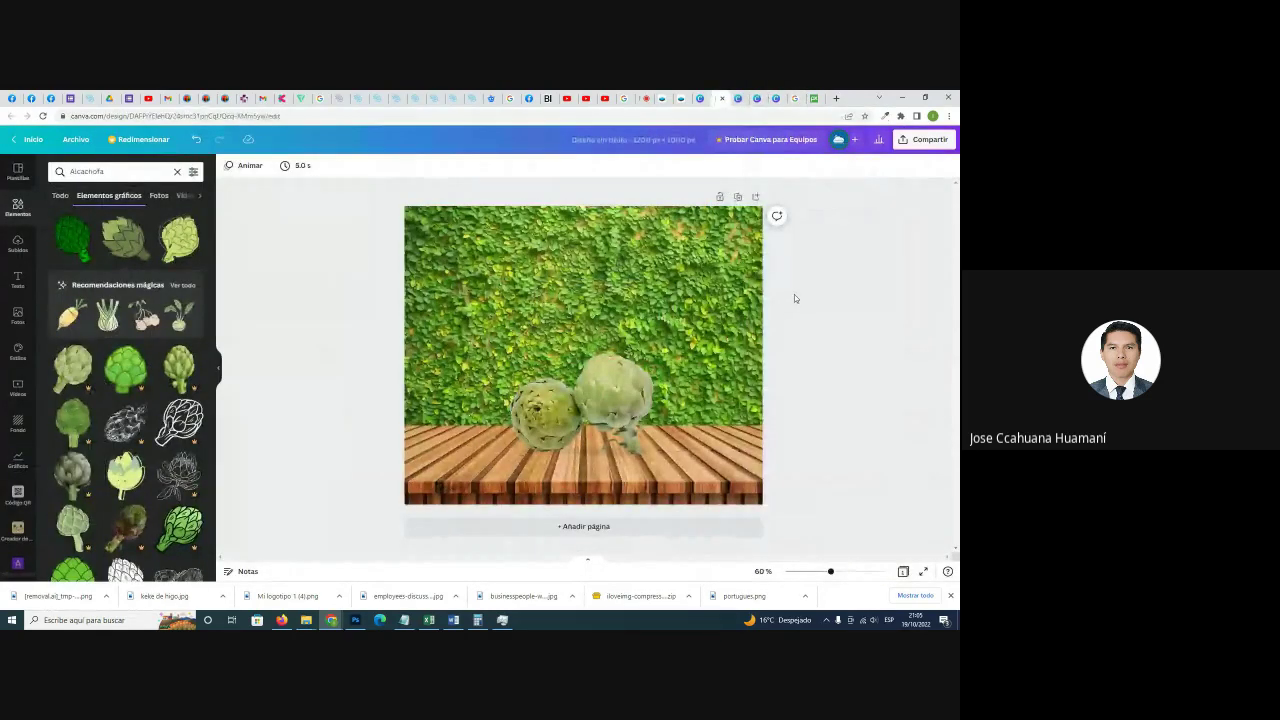
key(ctrl+v)
drag(595, 322, 497, 353)
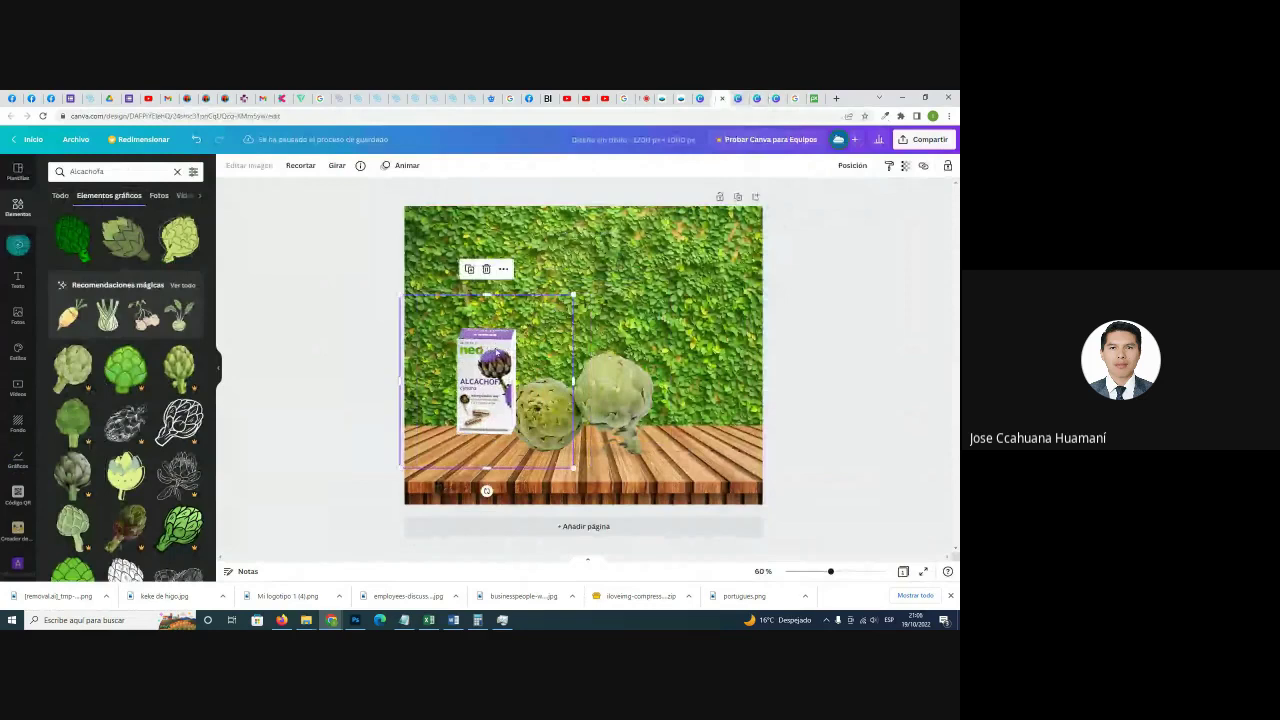
Crop the empty side and bottom margins of the Alcachofa Neo image to about 245 × 405 and enlarge the box.
drag(573, 382, 523, 382)
drag(399, 380, 450, 382)
drag(487, 468, 487, 439)
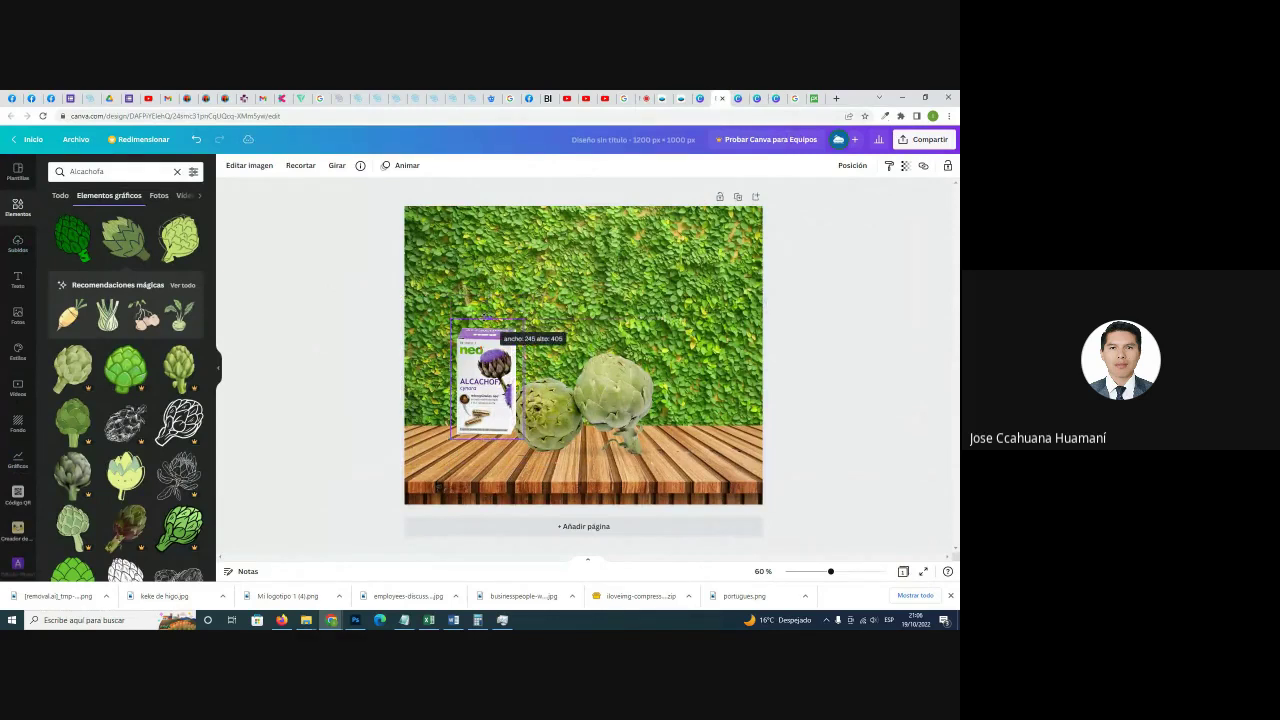
drag(487, 340, 545, 290)
click(598, 362)
click(475, 400)
Shrink the two-artichoke image and place it on the table just right of the Alcachofa Neo box.
click(652, 392)
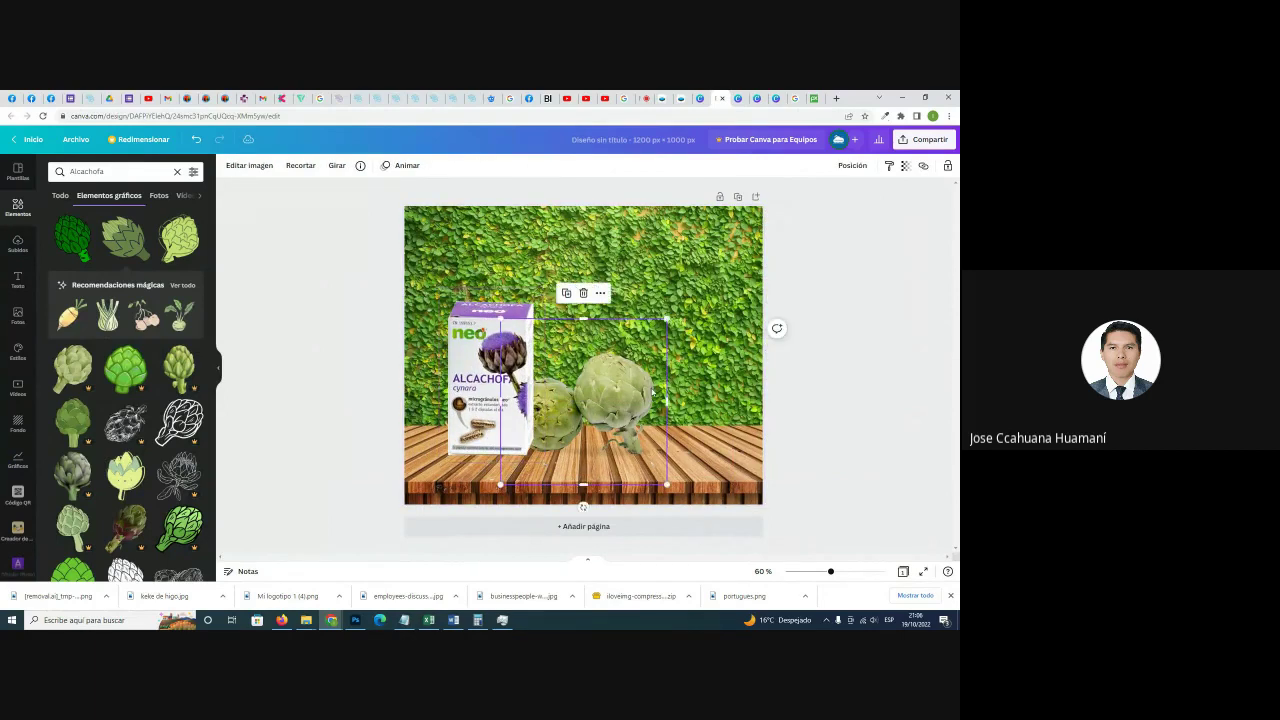
drag(667, 318, 622, 363)
drag(578, 417, 611, 402)
click(470, 403)
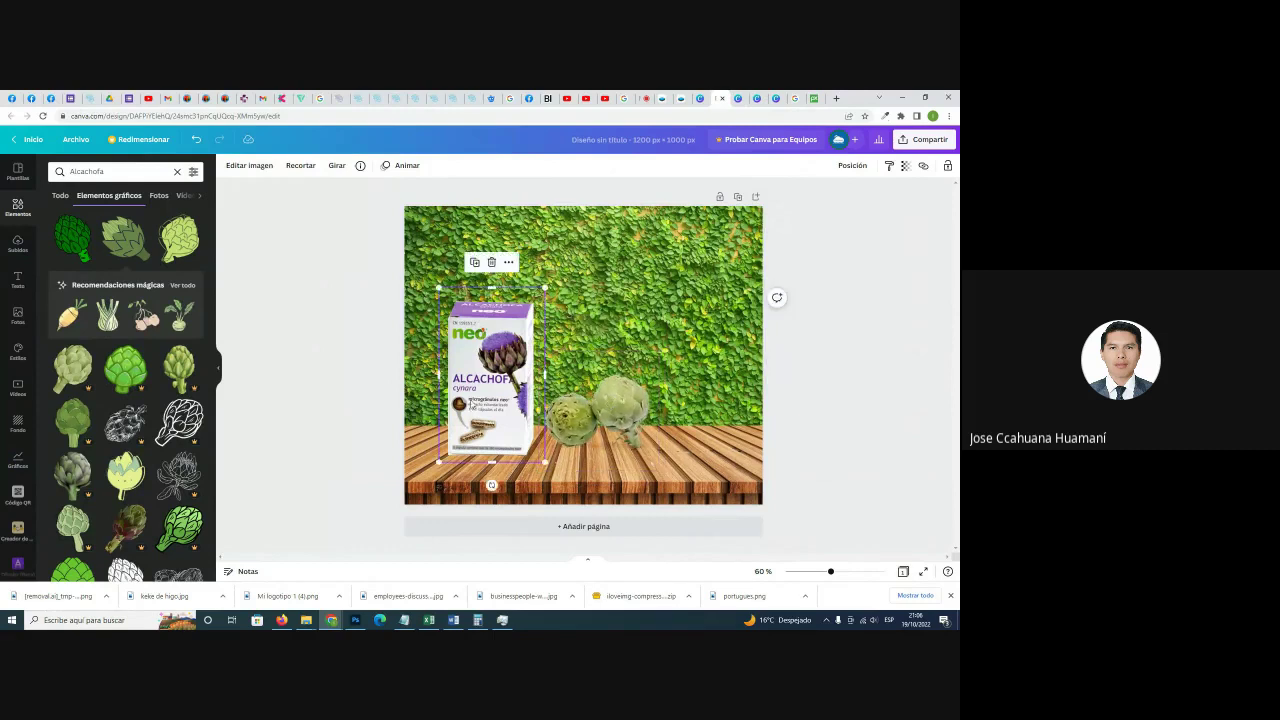
click(765, 362)
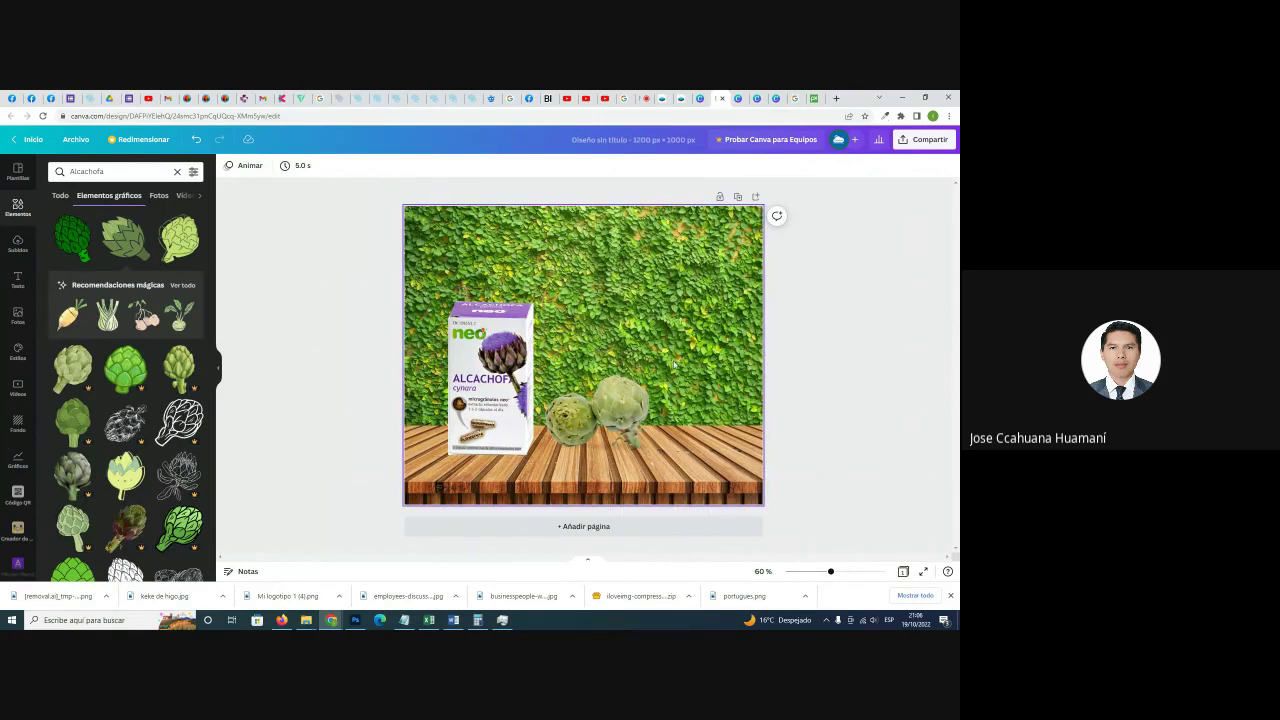
Return to the "alcachofa en caja" Google image search and set its colour filter to "Cualquier color" instead of transparent.
click(801, 97)
scroll(607, 251, up, 2)
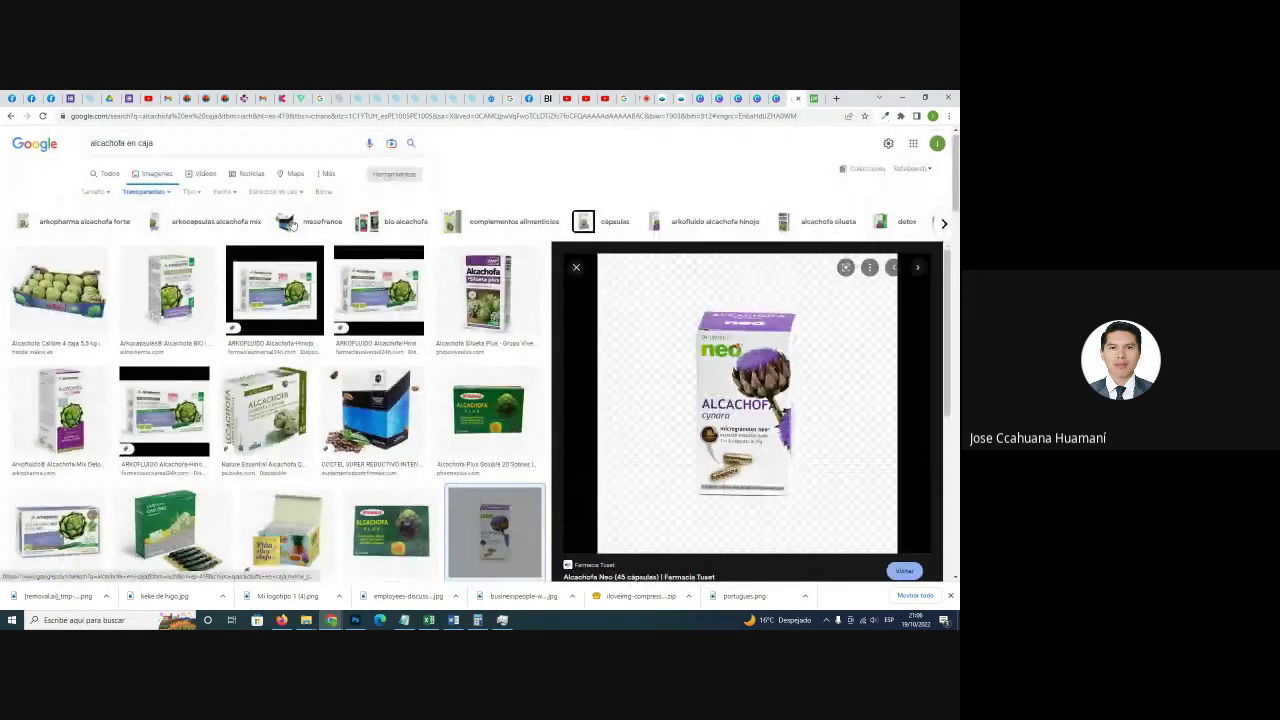
click(158, 198)
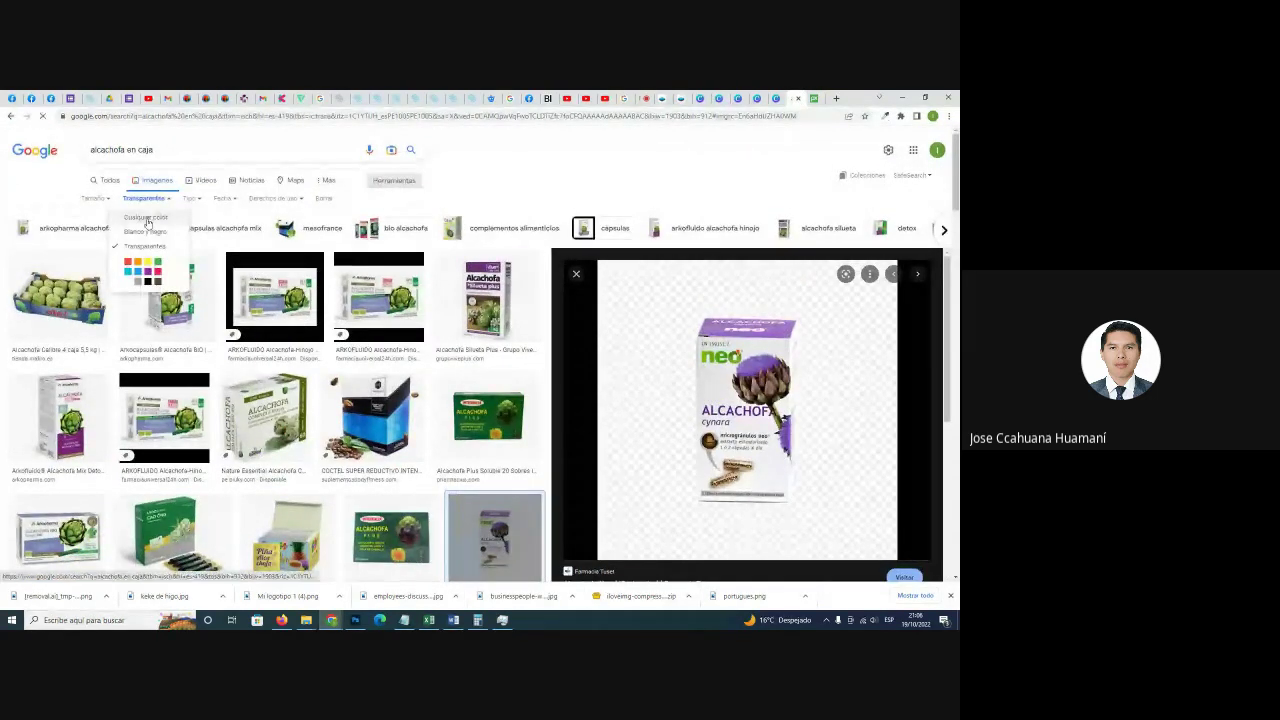
click(155, 216)
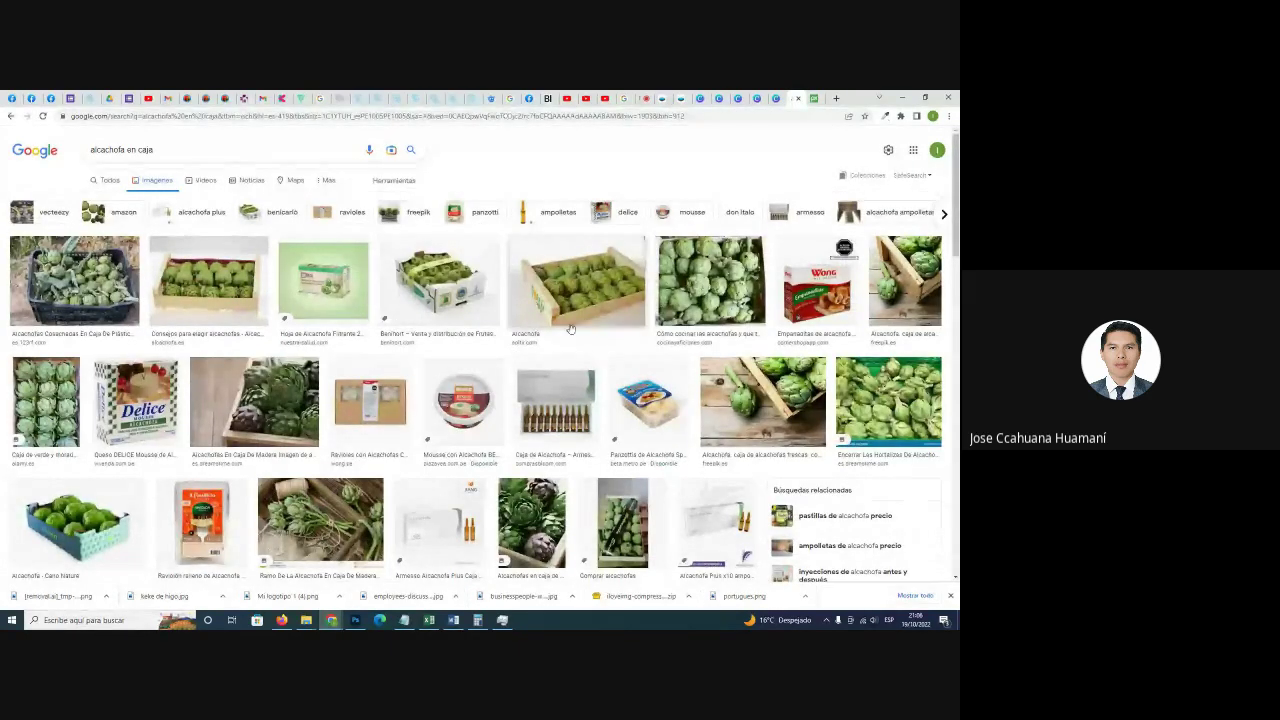
Browse the unfiltered image results for artichoke boxes and preview the Pixabay photo of artichokes with lavender.
scroll(600, 327, down, 1)
scroll(400, 317, down, 1)
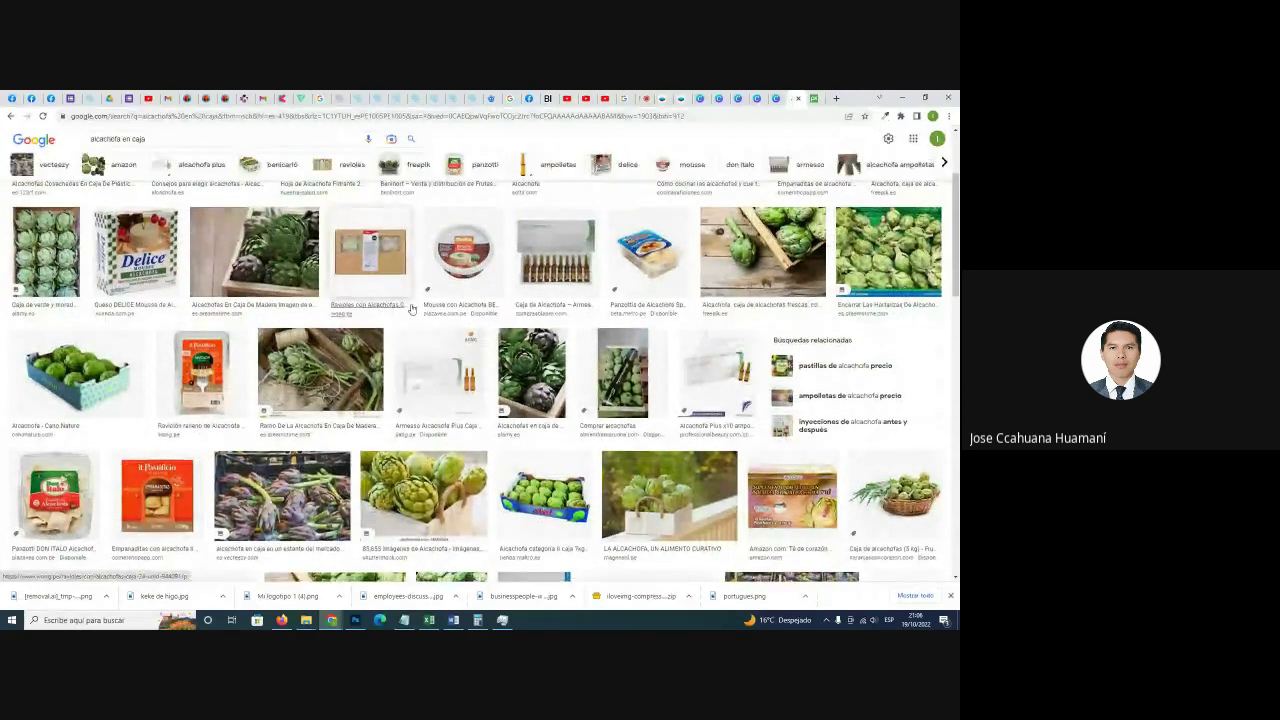
scroll(411, 309, down, 1)
scroll(491, 321, down, 1)
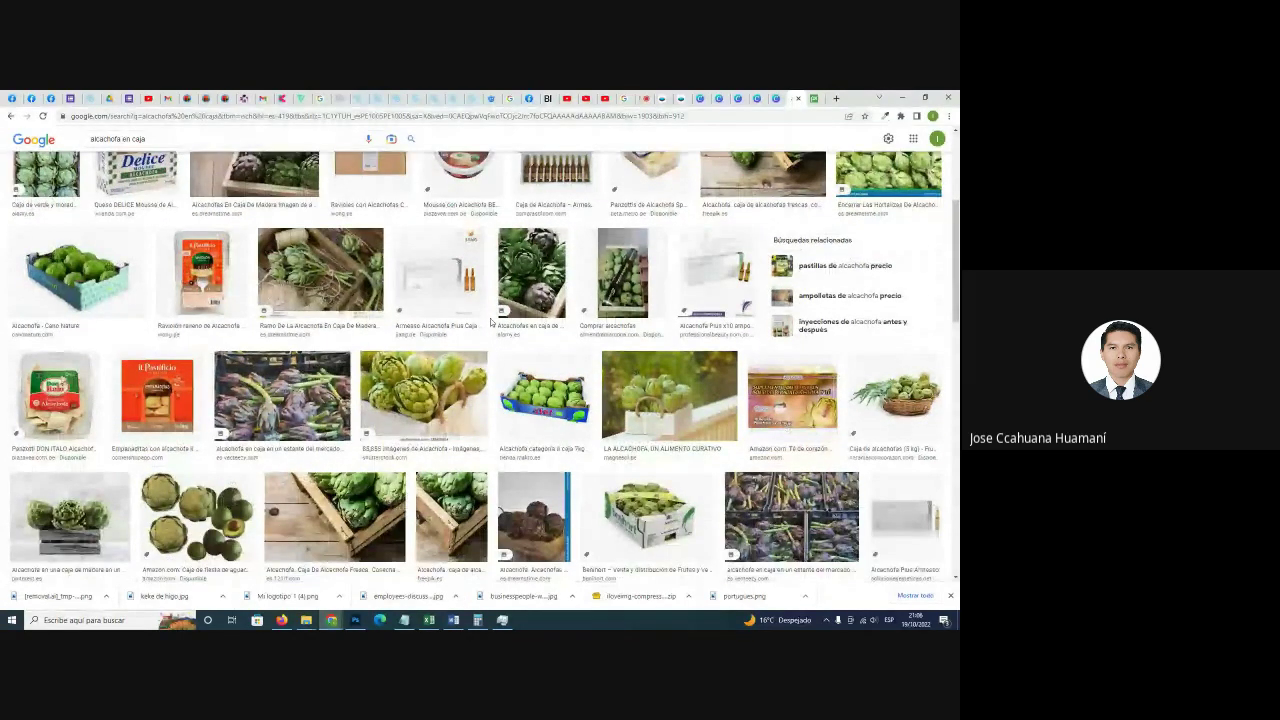
scroll(491, 321, down, 2)
scroll(491, 321, down, 2)
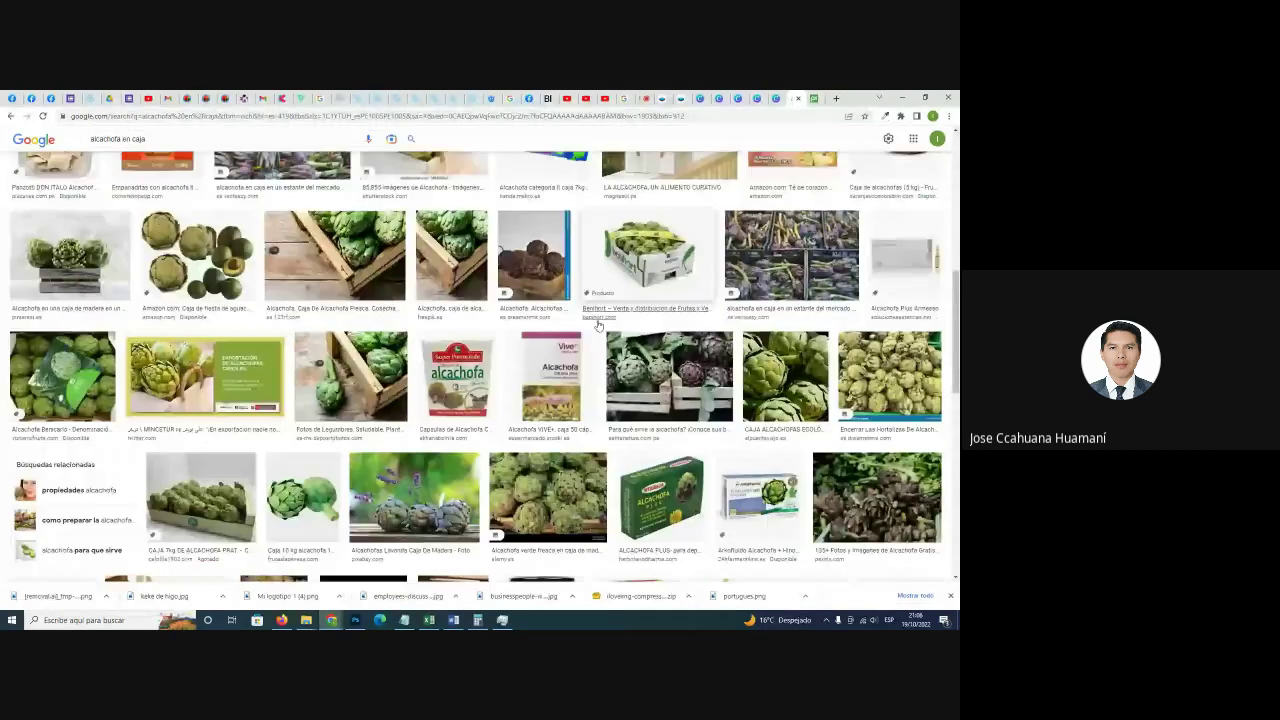
scroll(591, 327, down, 1)
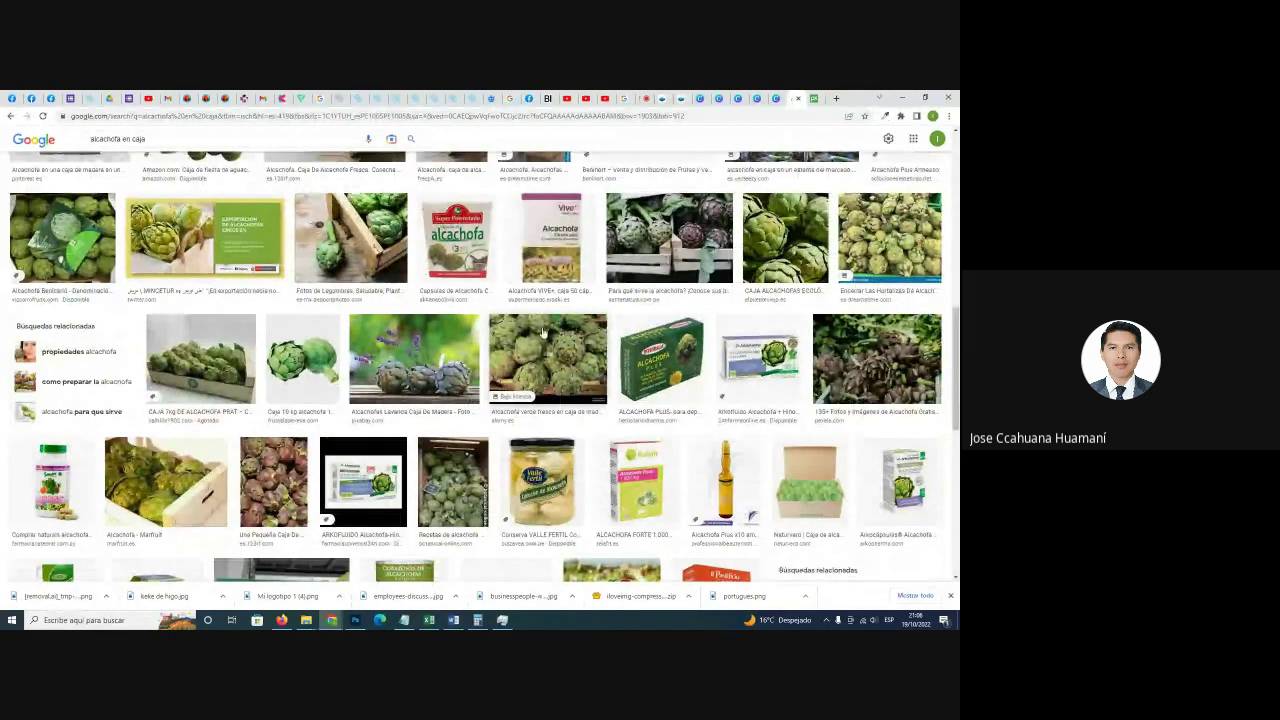
click(428, 350)
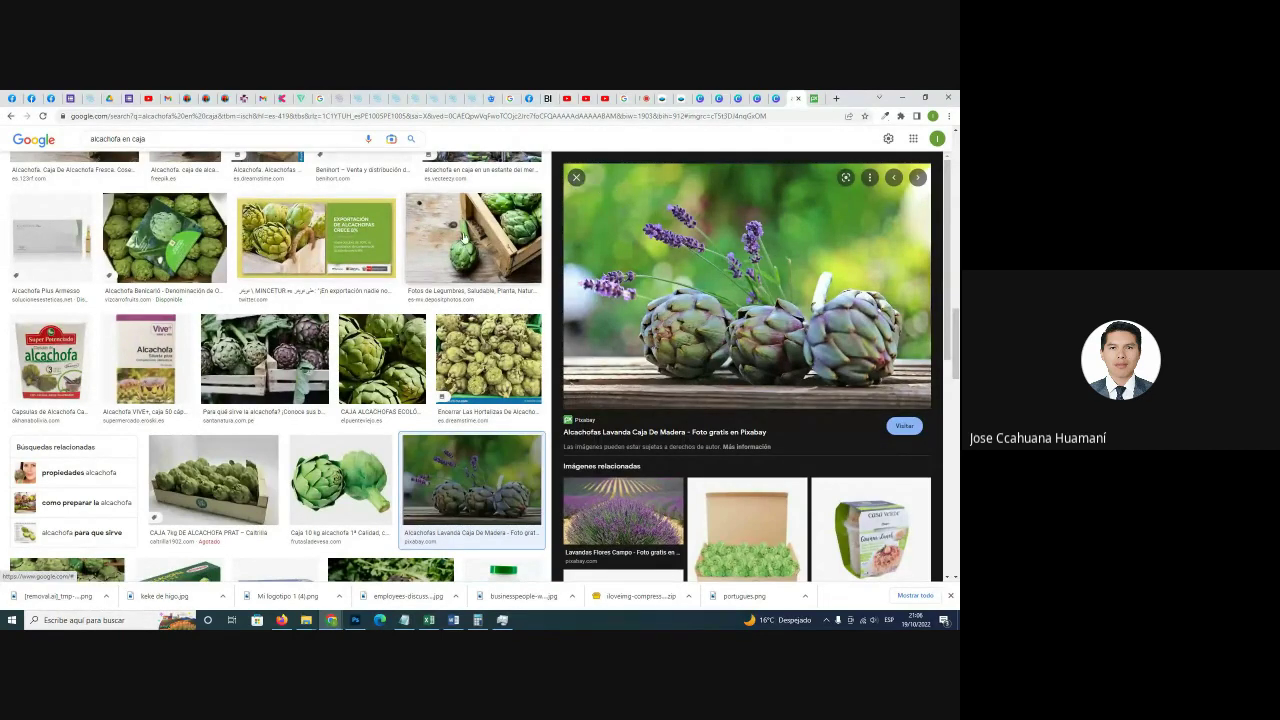
Open the "Capsulas de Alcachofa Caja 25 uds." result and copy its image.
click(28, 364)
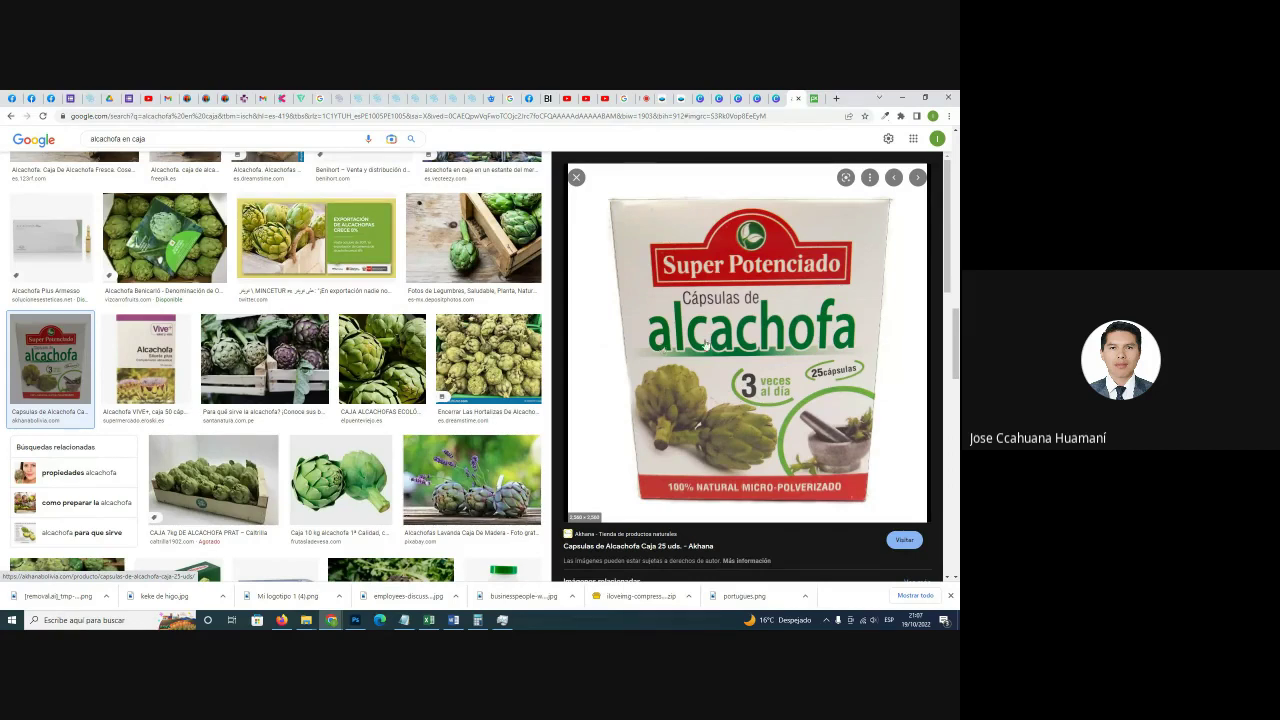
right_click(719, 295)
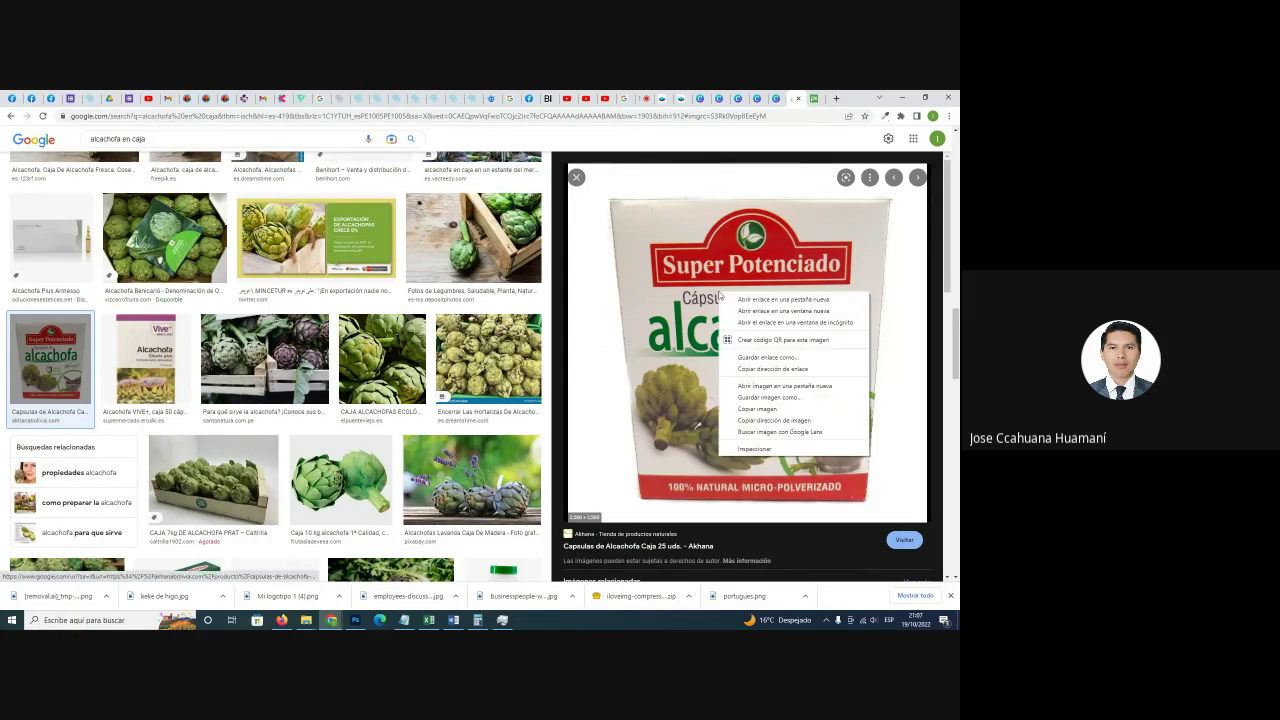
click(757, 408)
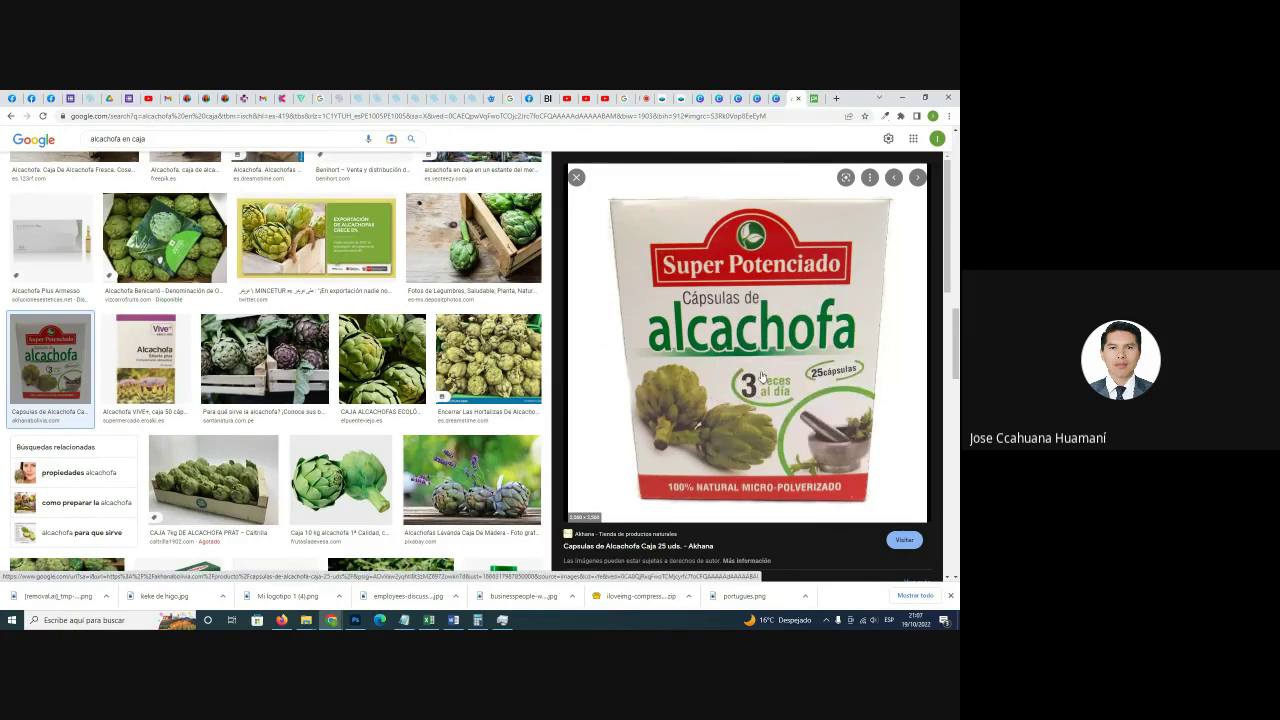
Try the Super Potenciado capsule box in the artichoke design by pasting and positioning it over the artichokes, and delete it.
click(757, 98)
click(716, 98)
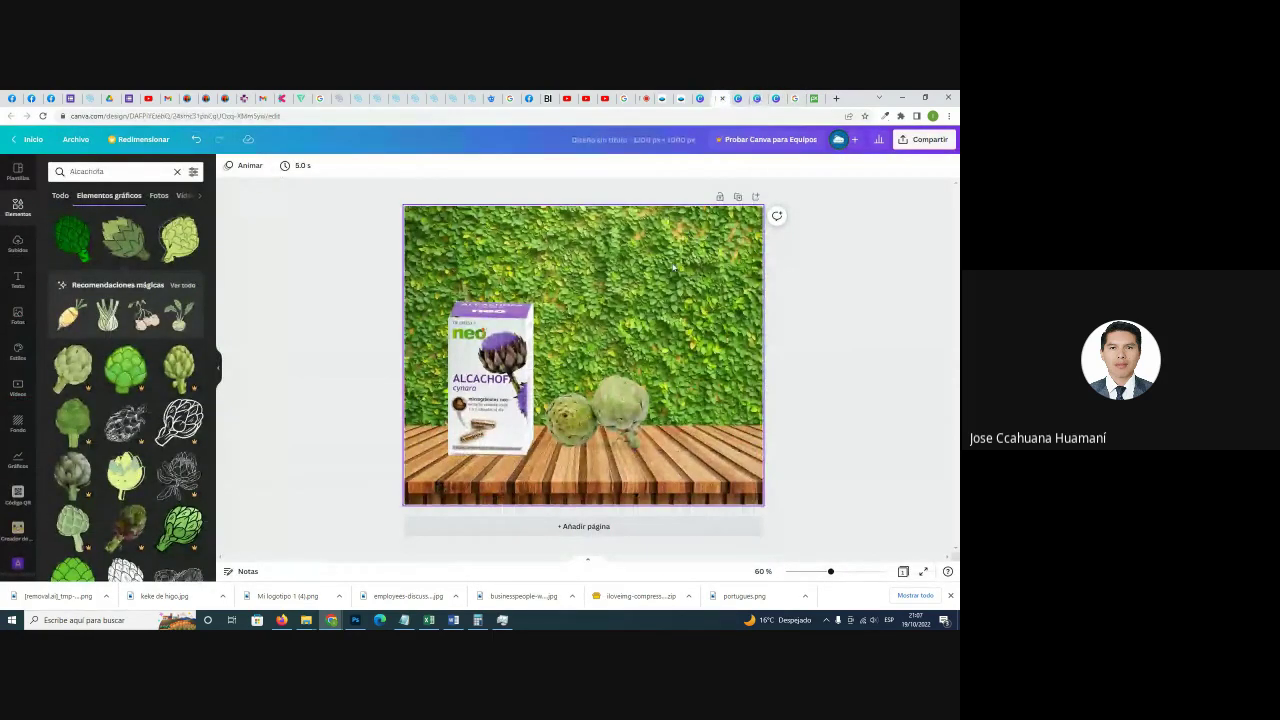
key(ctrl+v)
mouse_move(546, 313)
mouse_down()
mouse_move(621, 299)
mouse_move(566, 299)
mouse_up()
mouse_move(711, 288)
mouse_down()
mouse_move(642, 292)
mouse_move(705, 290)
mouse_up()
mouse_move(610, 313)
mouse_down()
mouse_move(622, 312)
mouse_move(567, 337)
mouse_move(592, 332)
mouse_move(519, 330)
mouse_move(591, 320)
mouse_up()
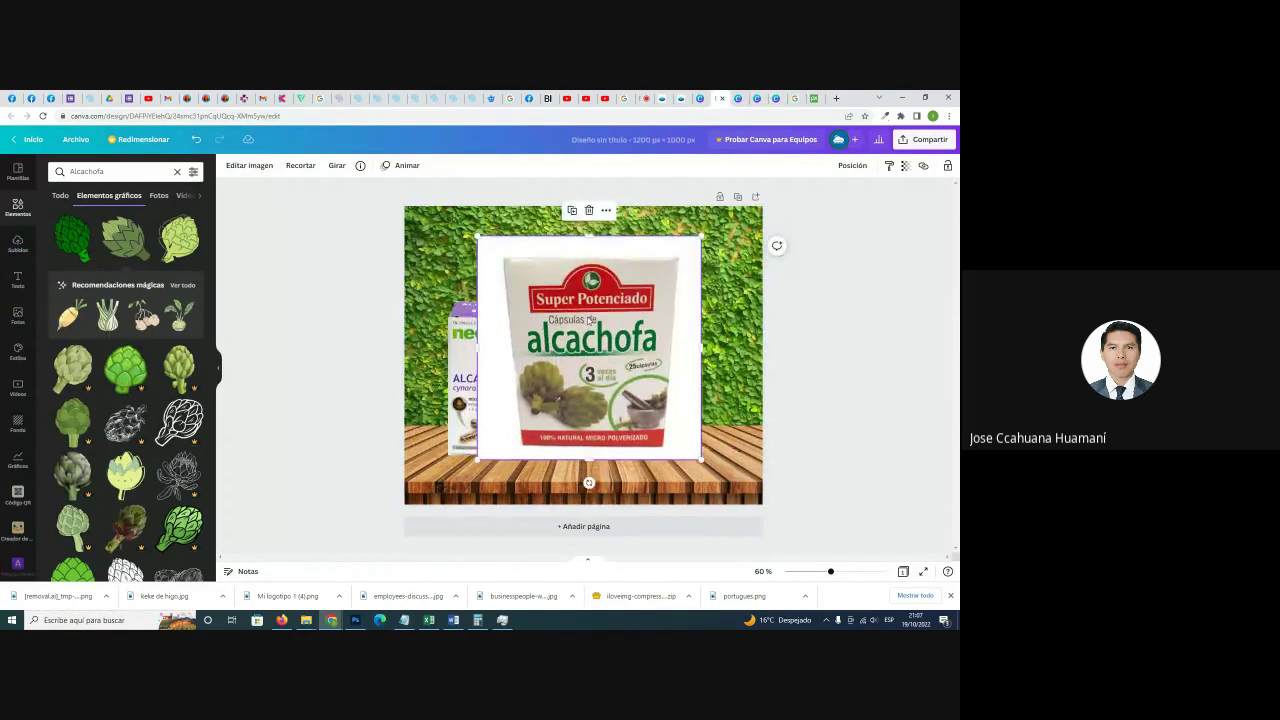
key(Delete)
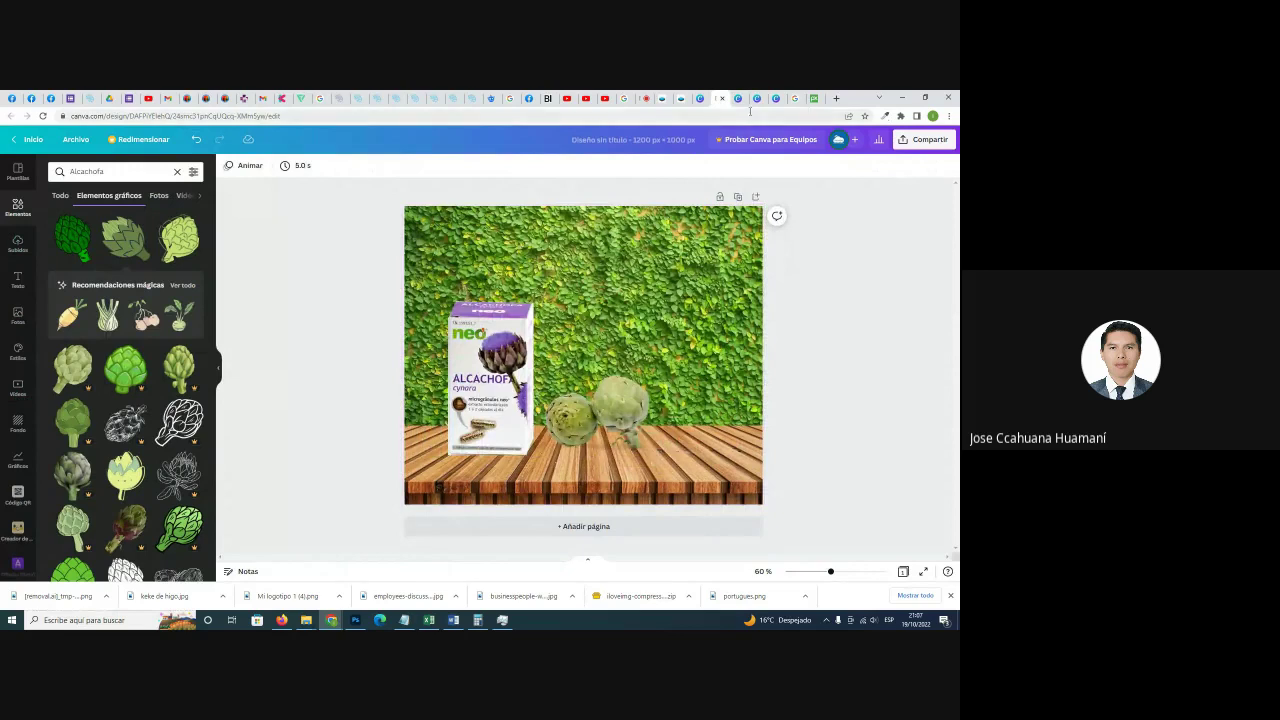
click(800, 98)
right_click(714, 232)
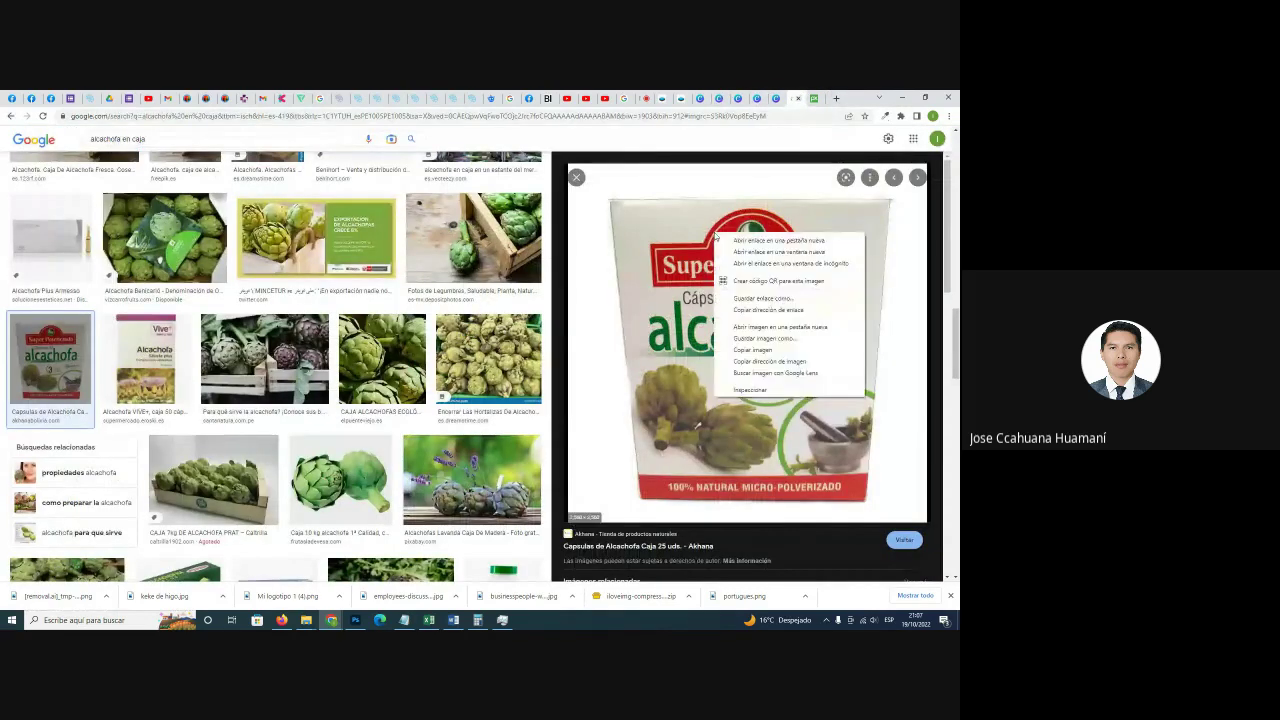
click(768, 339)
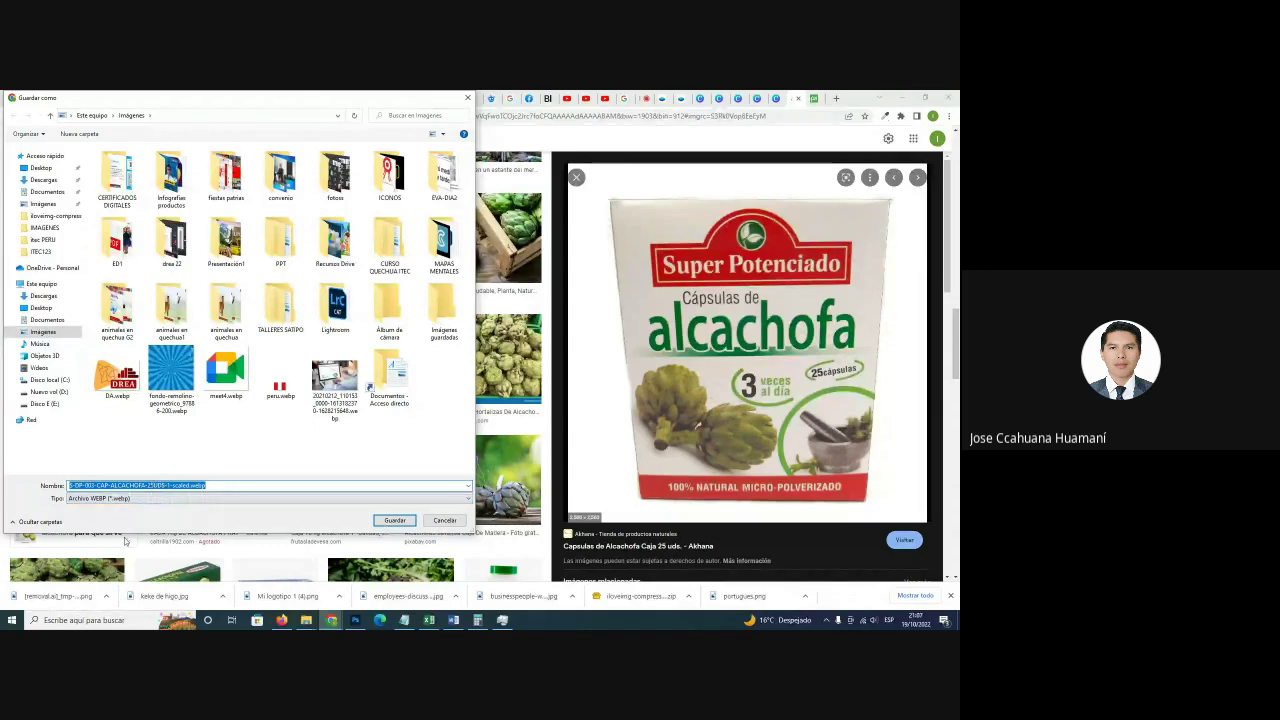
click(452, 526)
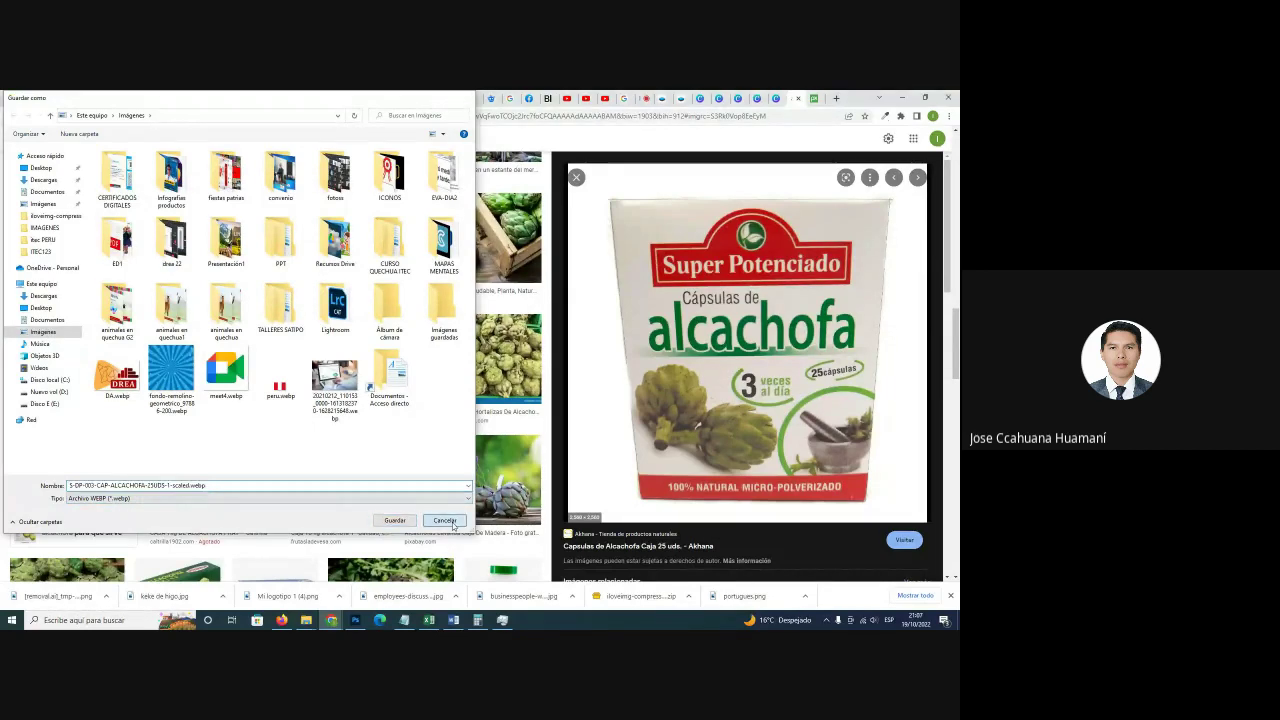
Look further through the image results, previewing the Relafit Alcachofa Forte box and the Casa Verde Quinua Lunch package.
scroll(313, 268, down, 5)
scroll(430, 318, down, 3)
click(491, 330)
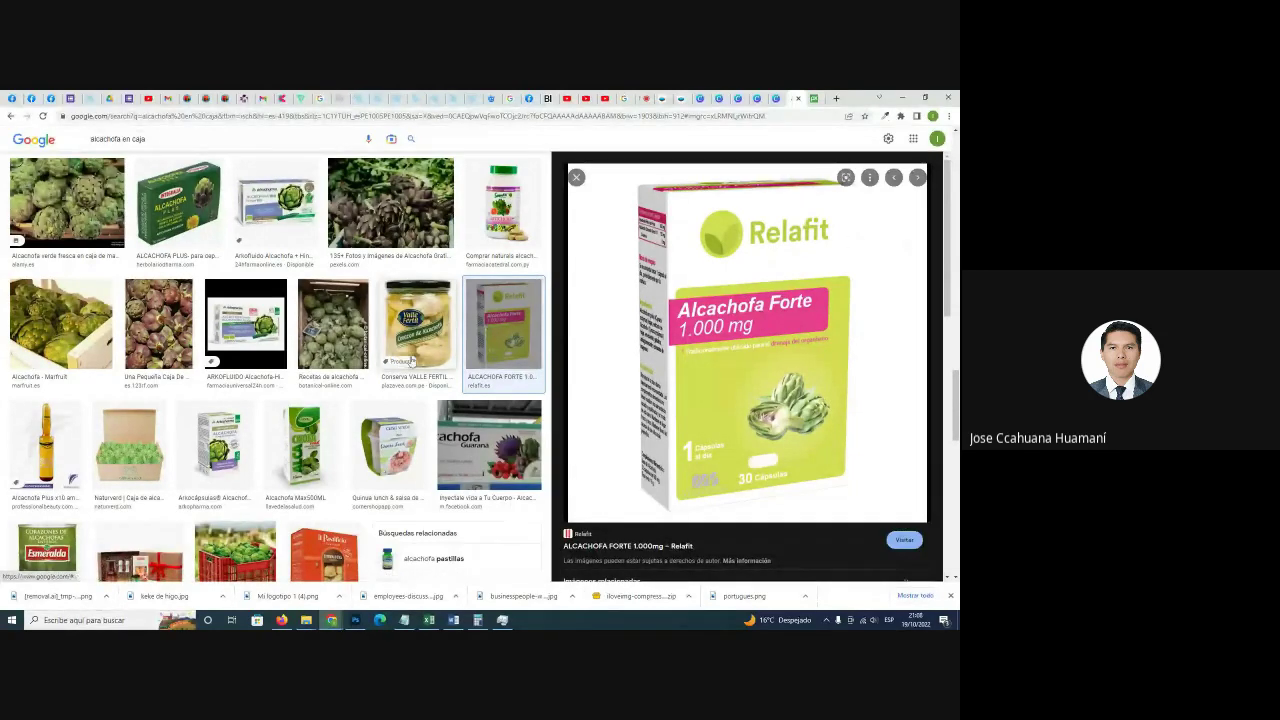
click(389, 445)
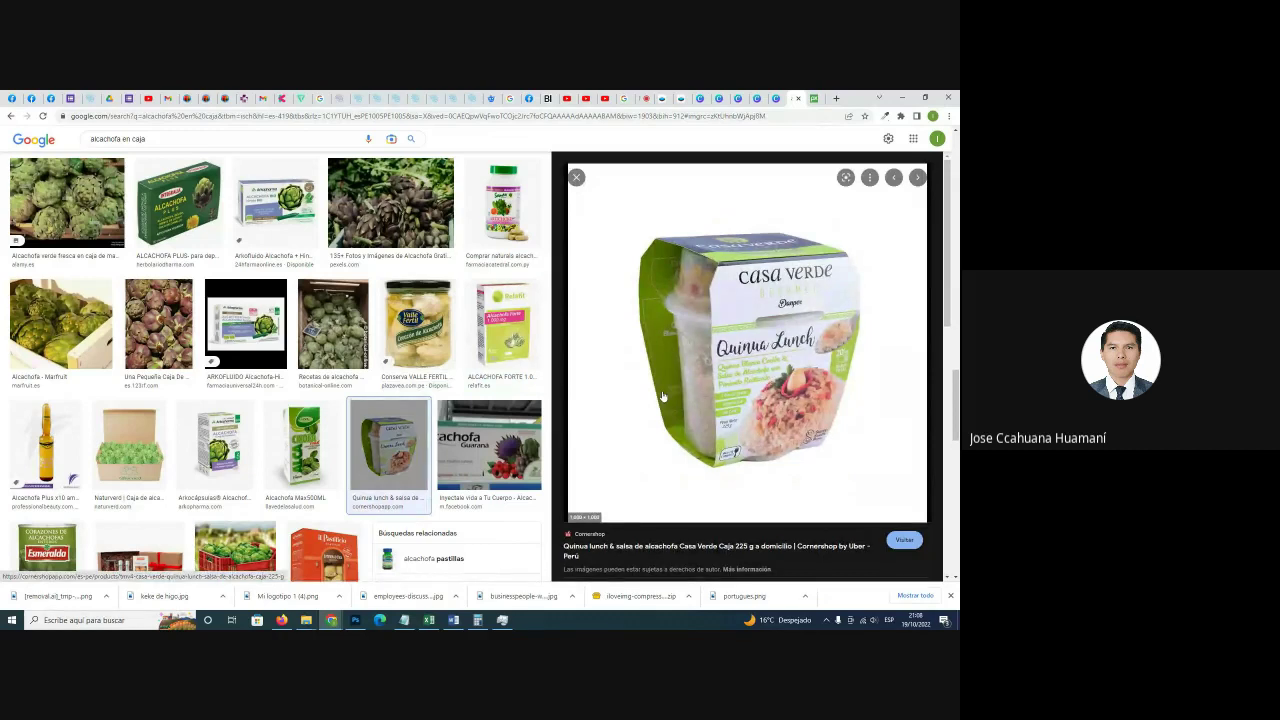
Open the "Alcachofa Max500ML" result and save its image in the Imágenes folder as alcachofa1.
click(296, 448)
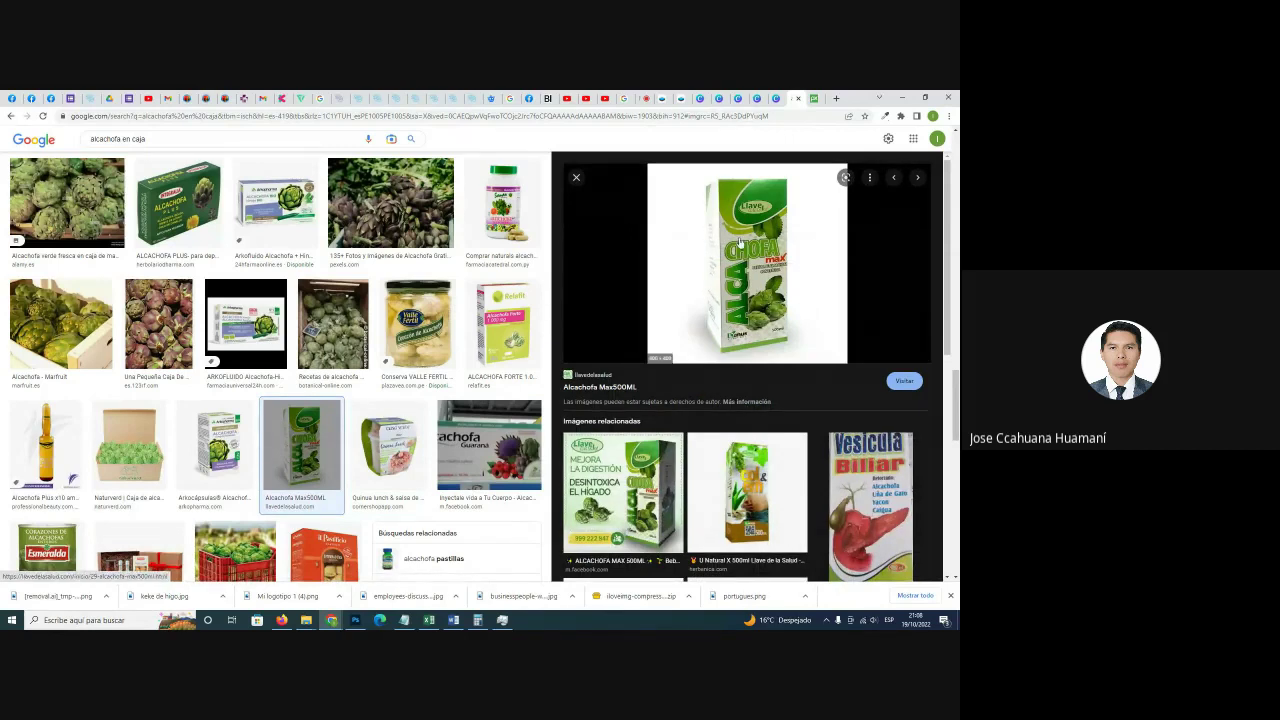
right_click(679, 197)
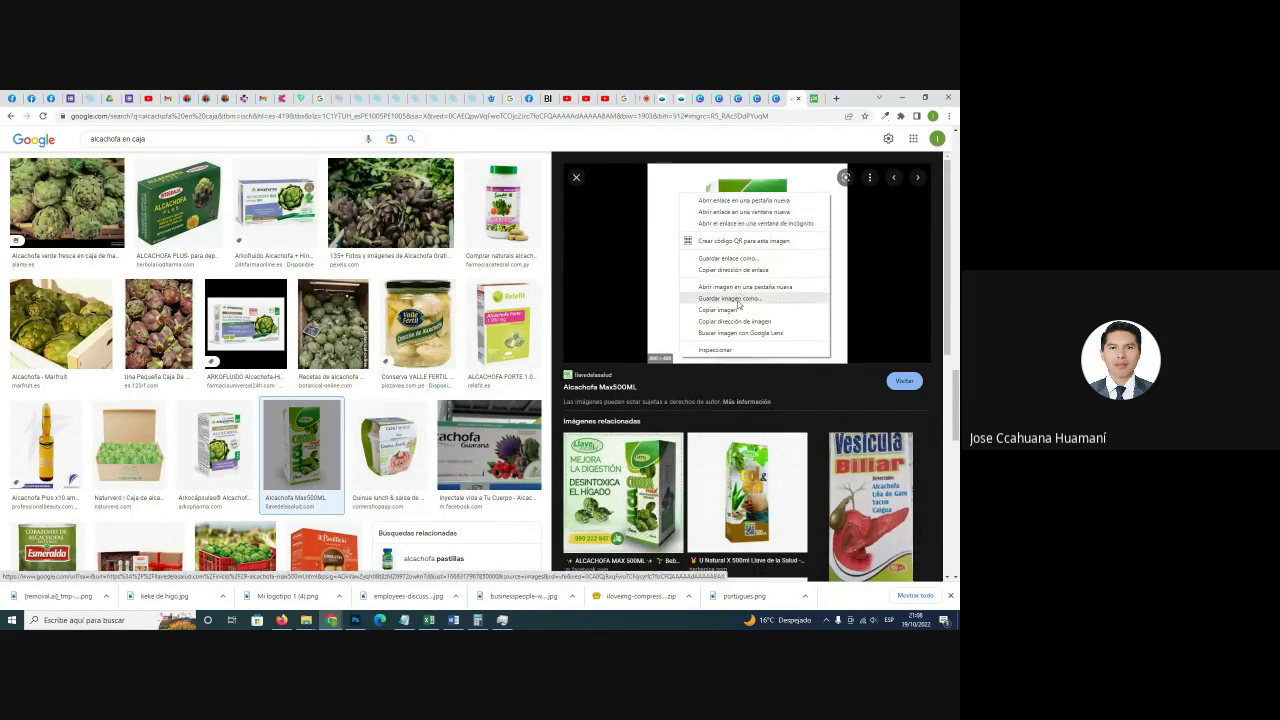
click(738, 299)
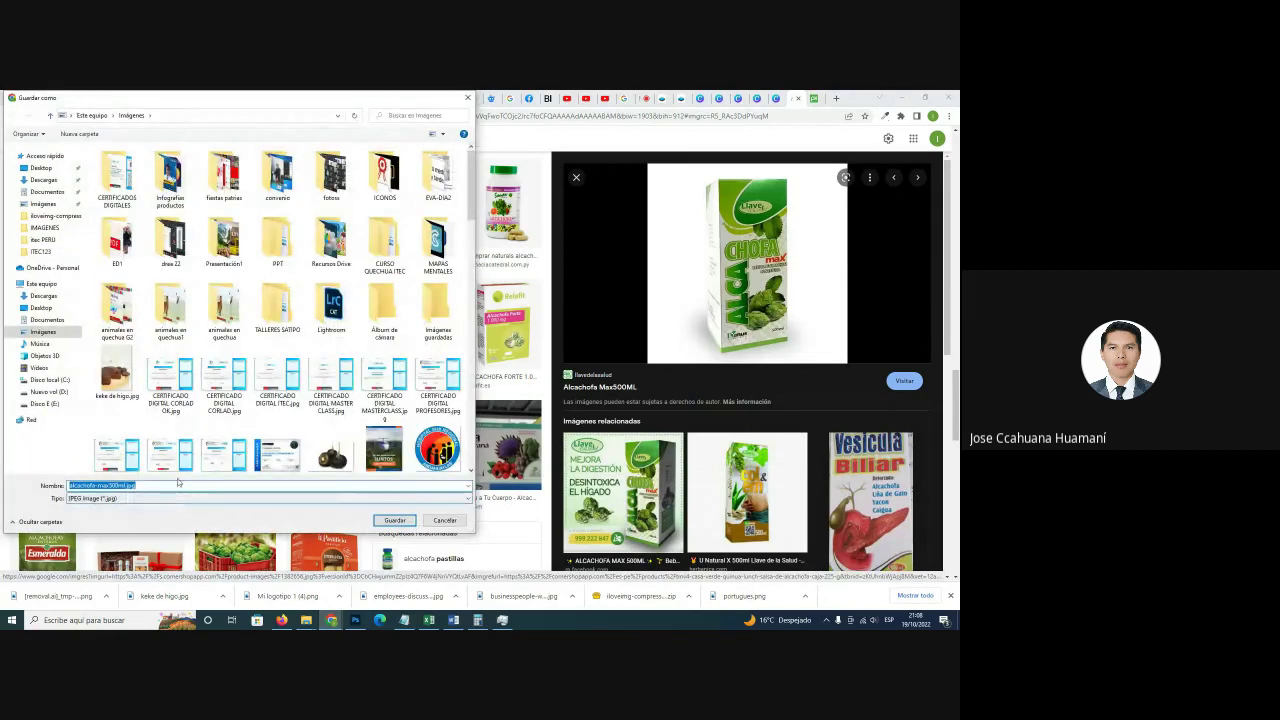
text(alcachofa1)
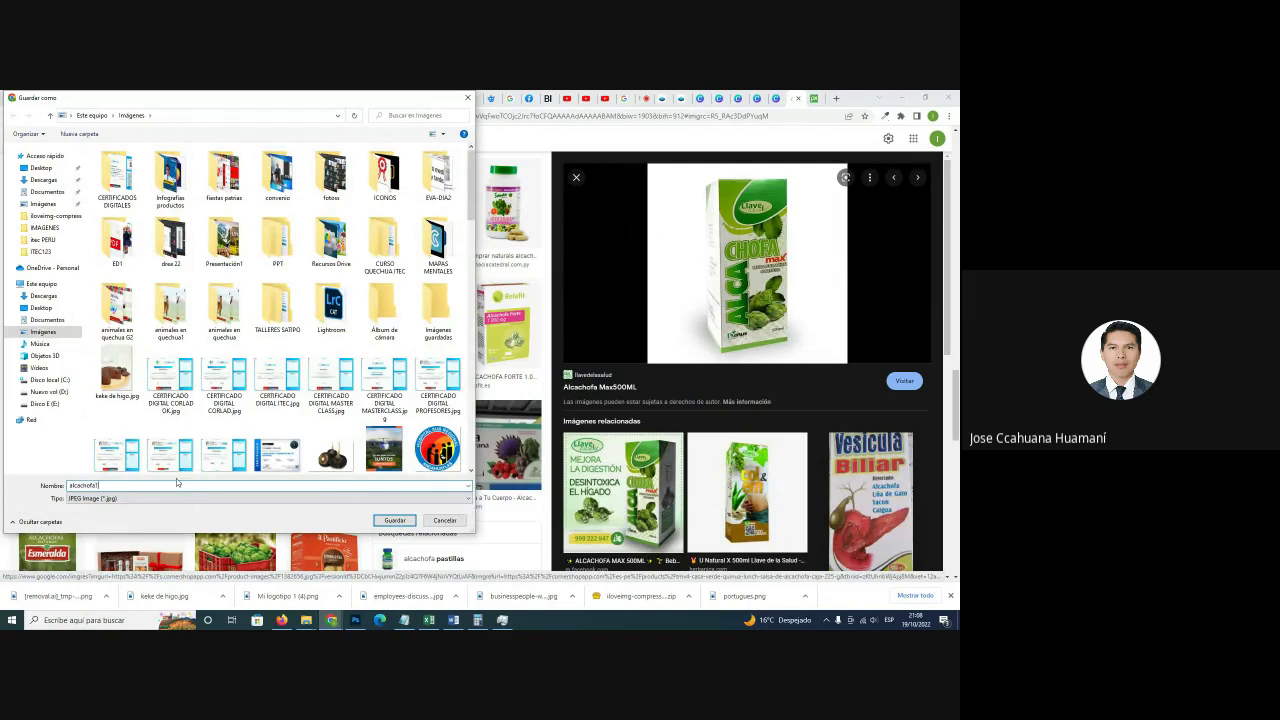
key(Return)
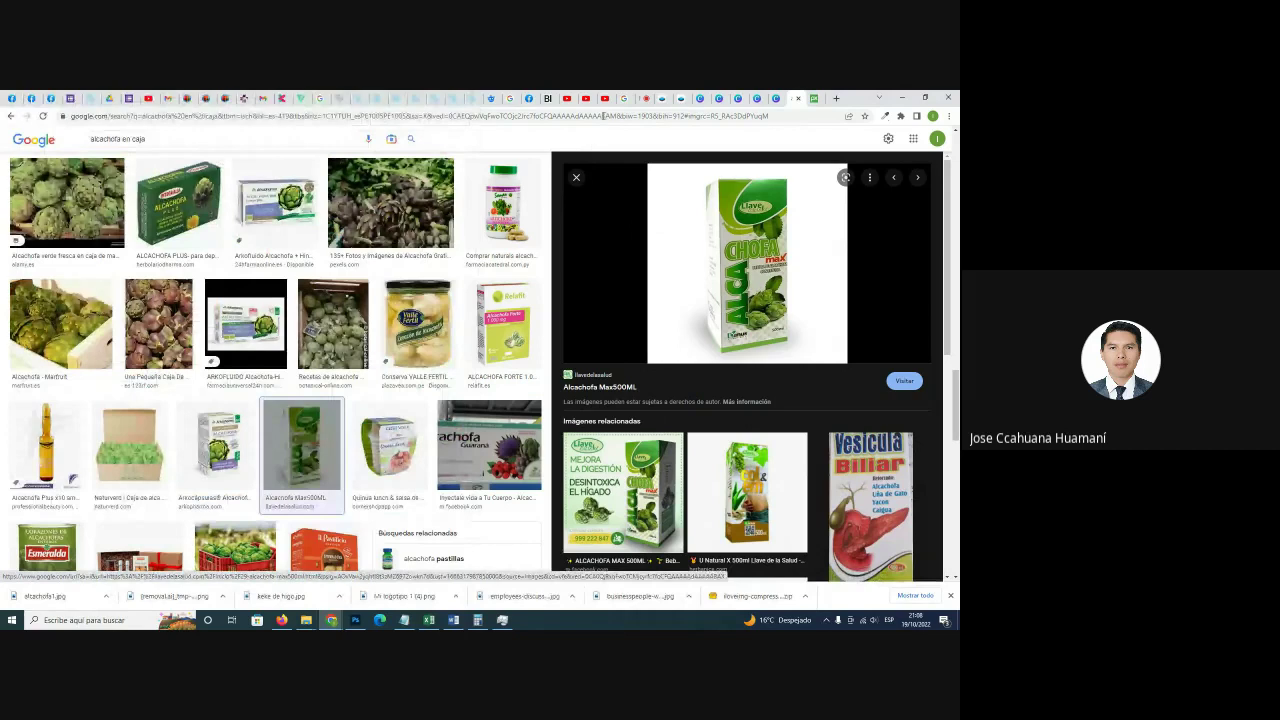
Open the removal.ai background remover in place of the Google image results.
click(683, 98)
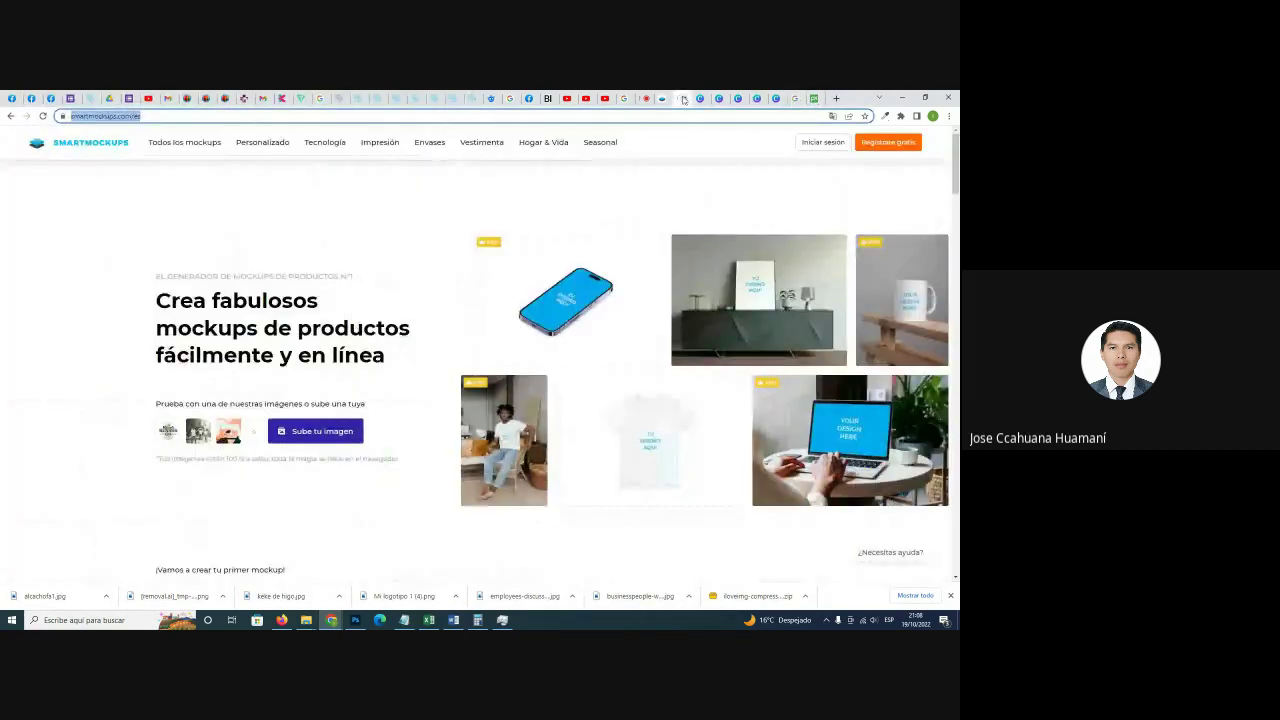
click(795, 97)
click(790, 116)
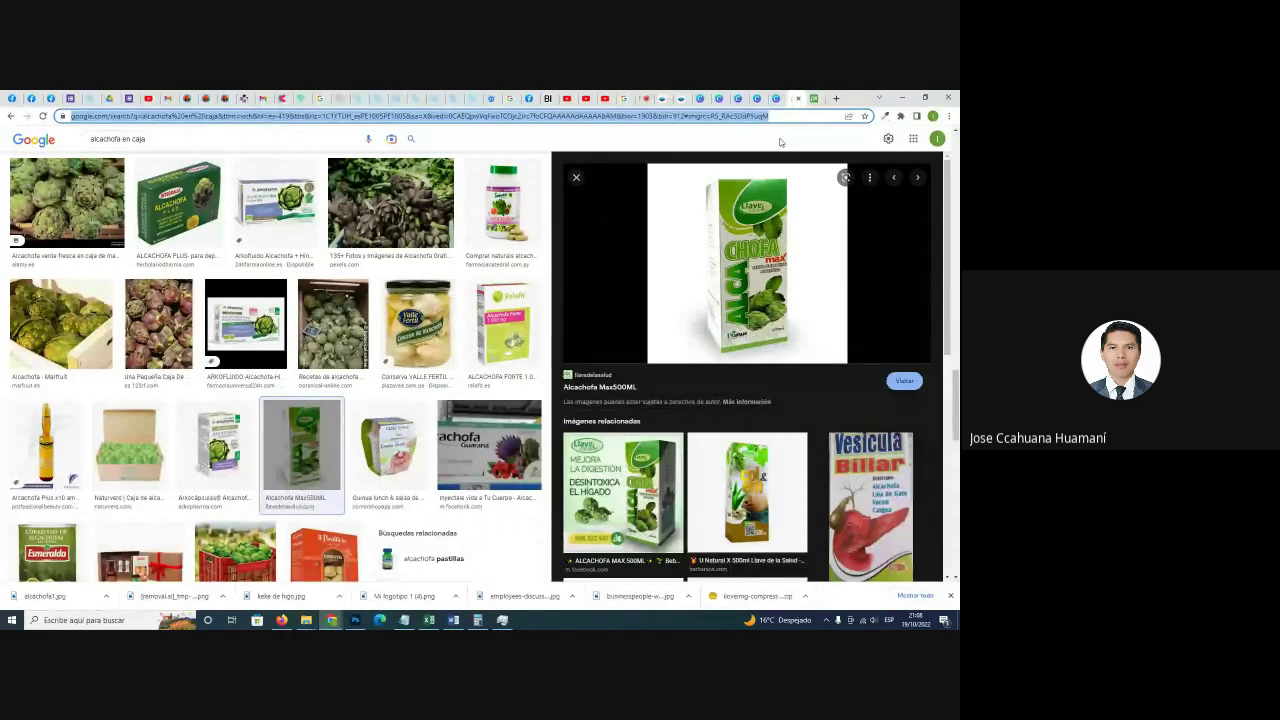
text(removal)
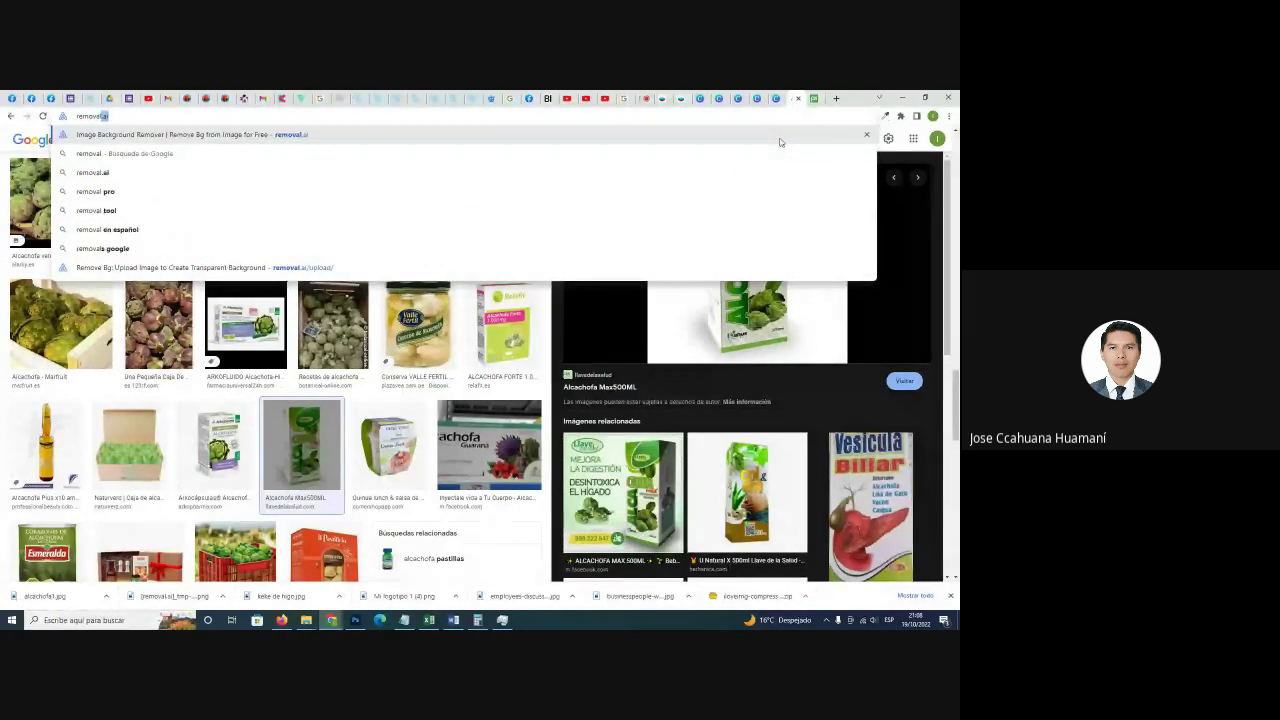
text(.ai)
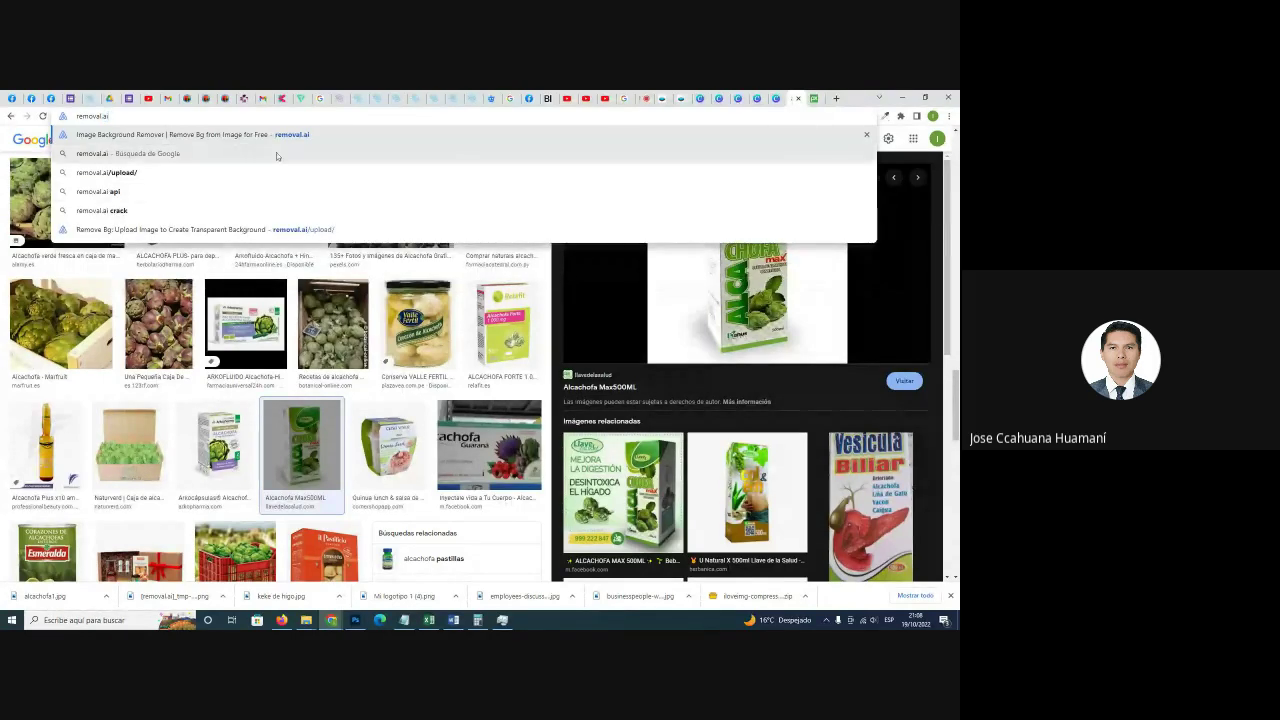
key(Return)
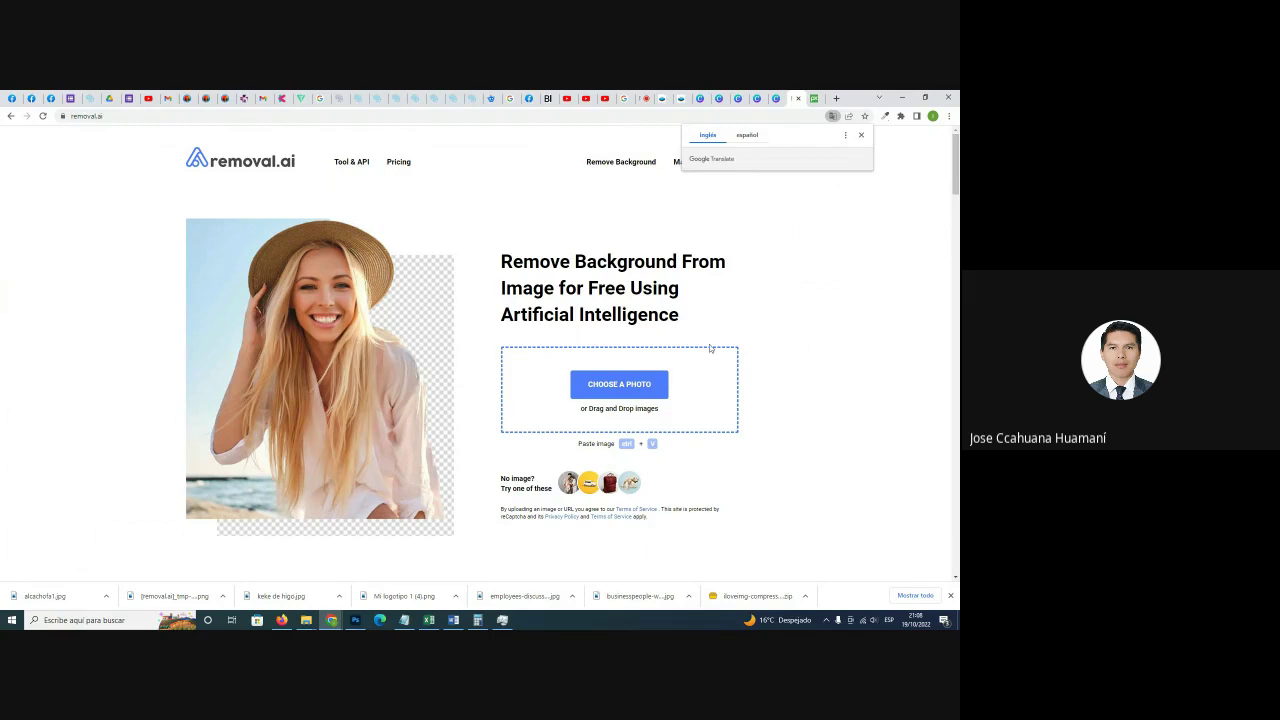
Upload alcachofa1.jpg from the Imágenes folder for background removal and download the preview-size 320 x 320 cutout.
click(638, 389)
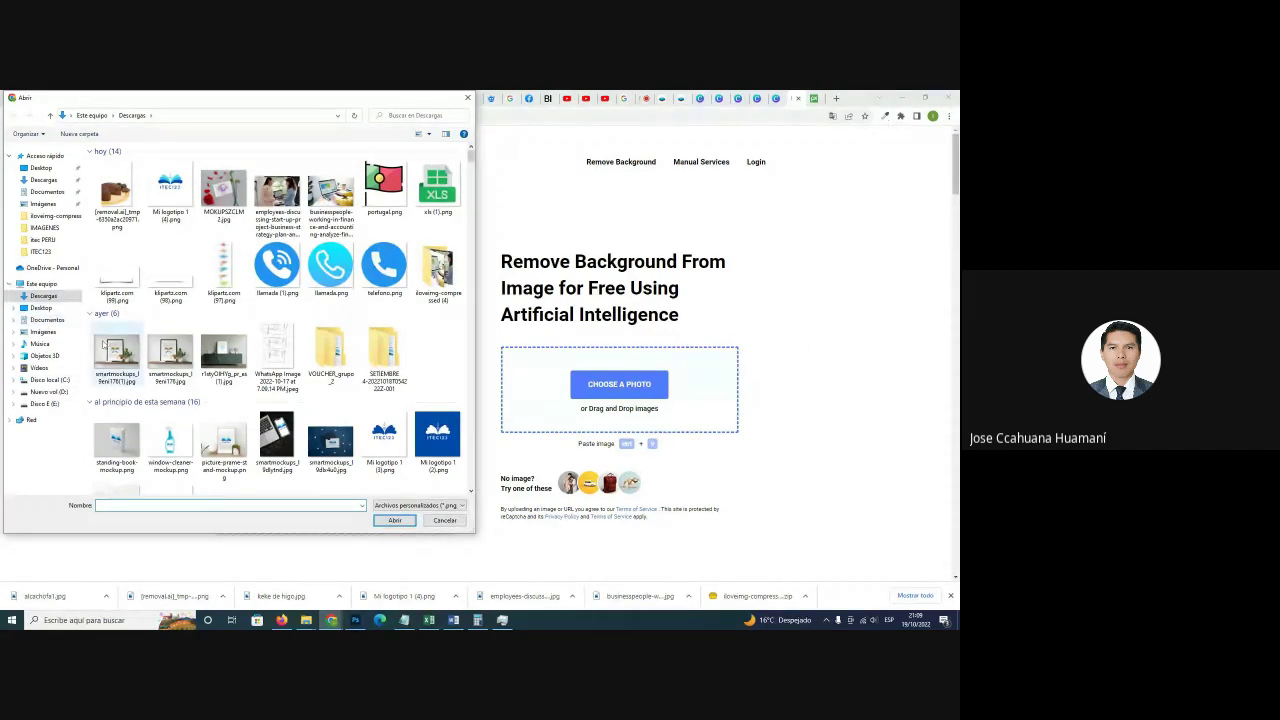
click(48, 333)
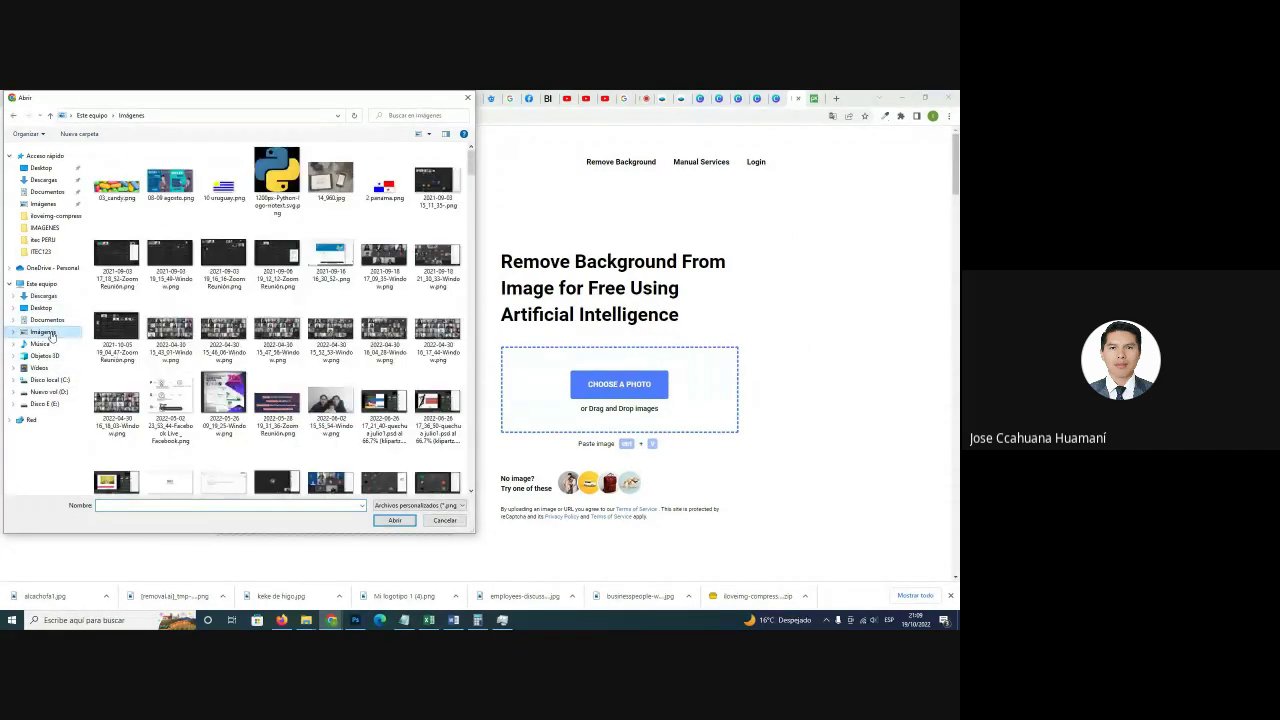
click(113, 372)
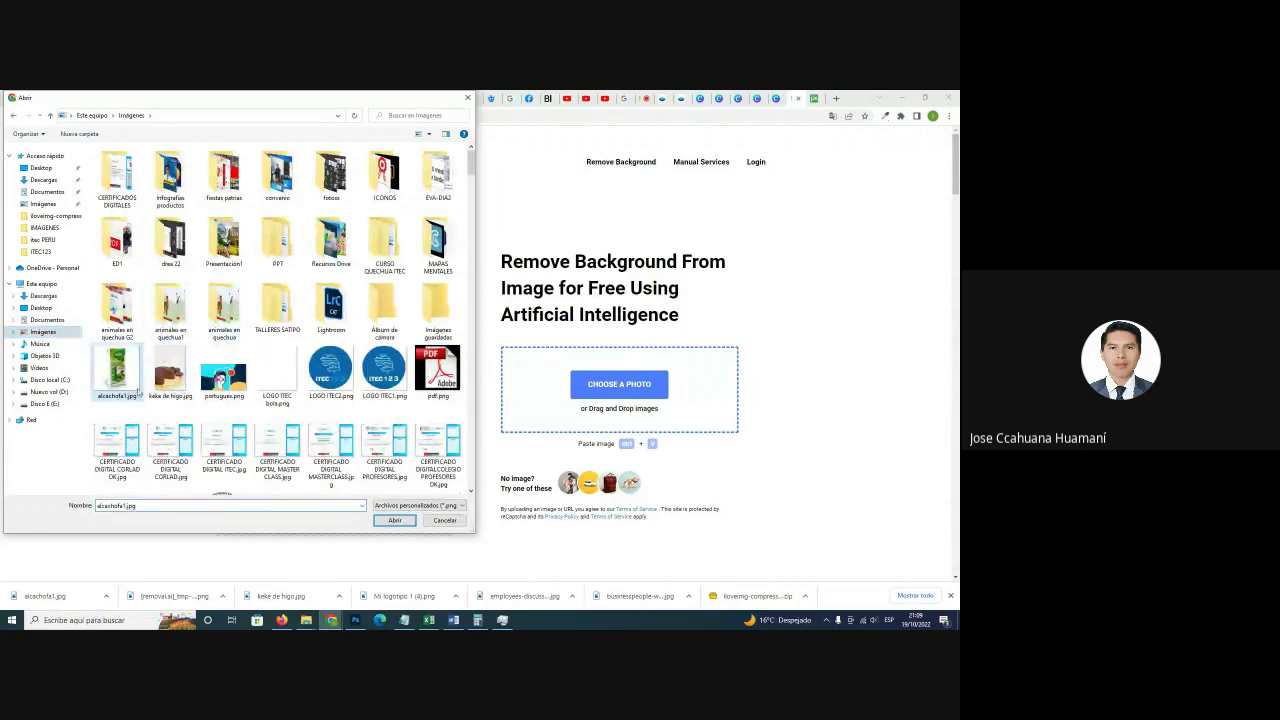
click(396, 520)
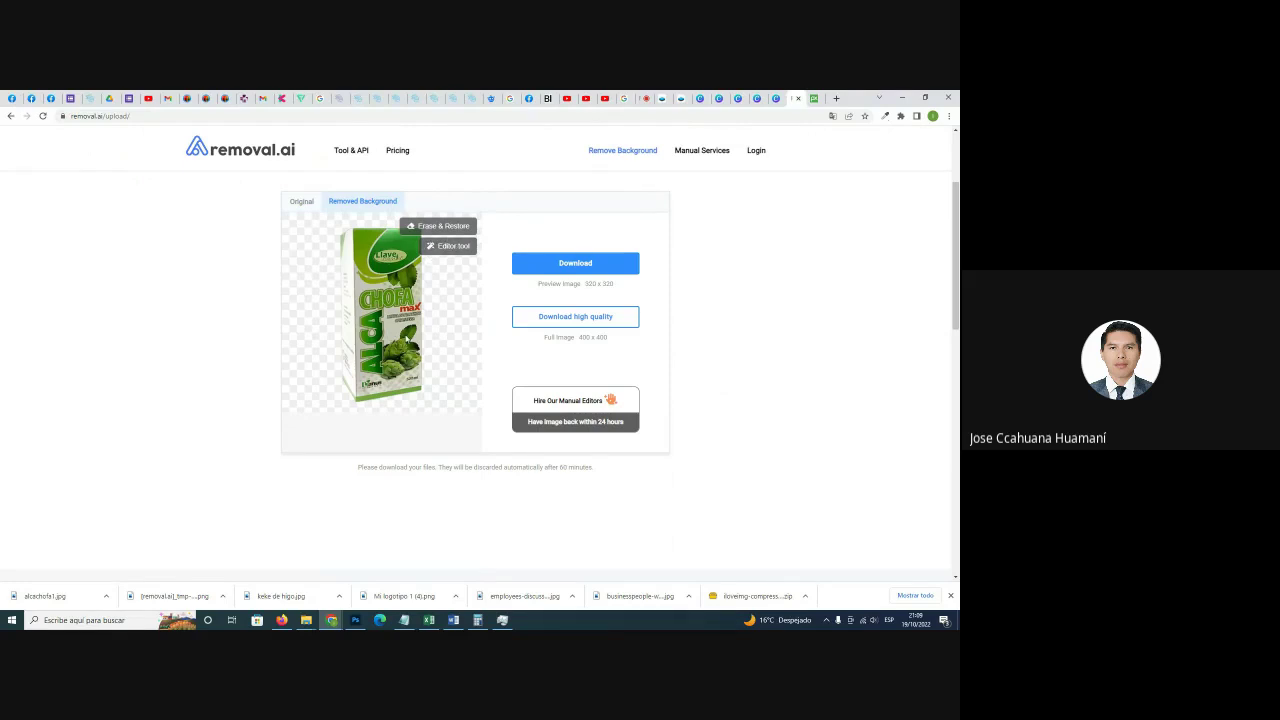
click(595, 265)
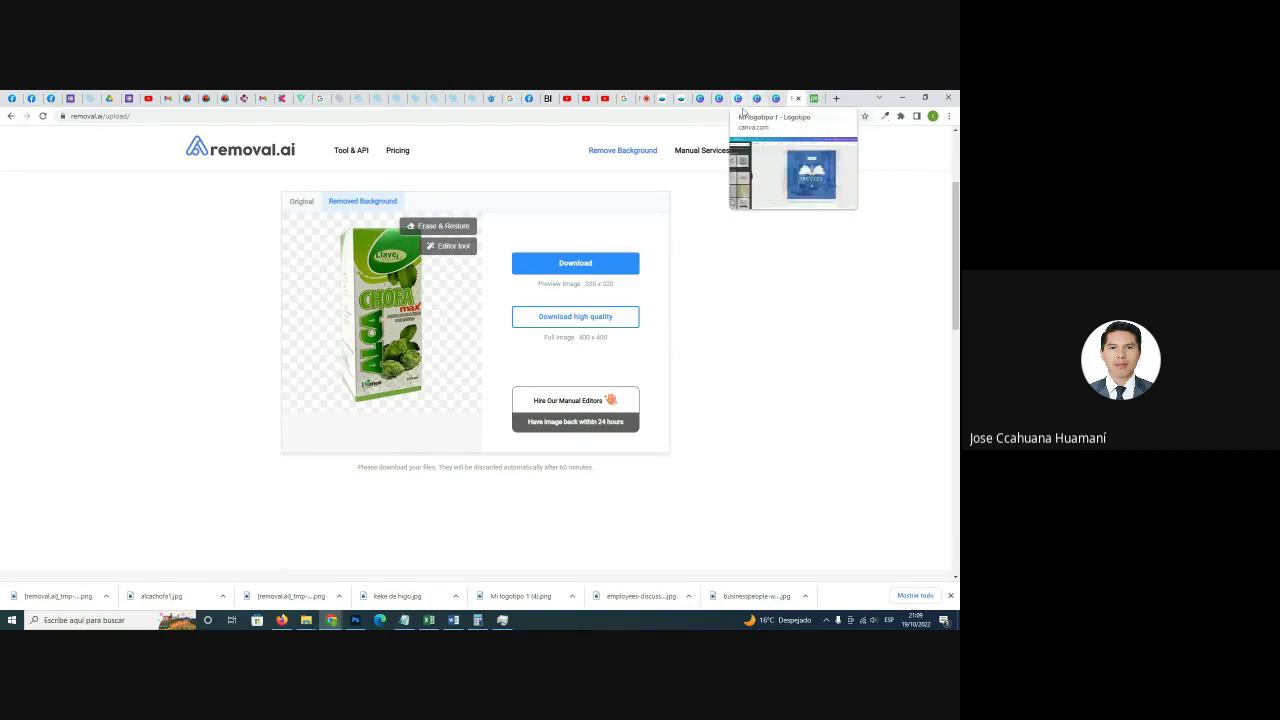
Return to the untitled artichoke design in Canva with the neo Alcachofa box on the wooden table.
click(772, 100)
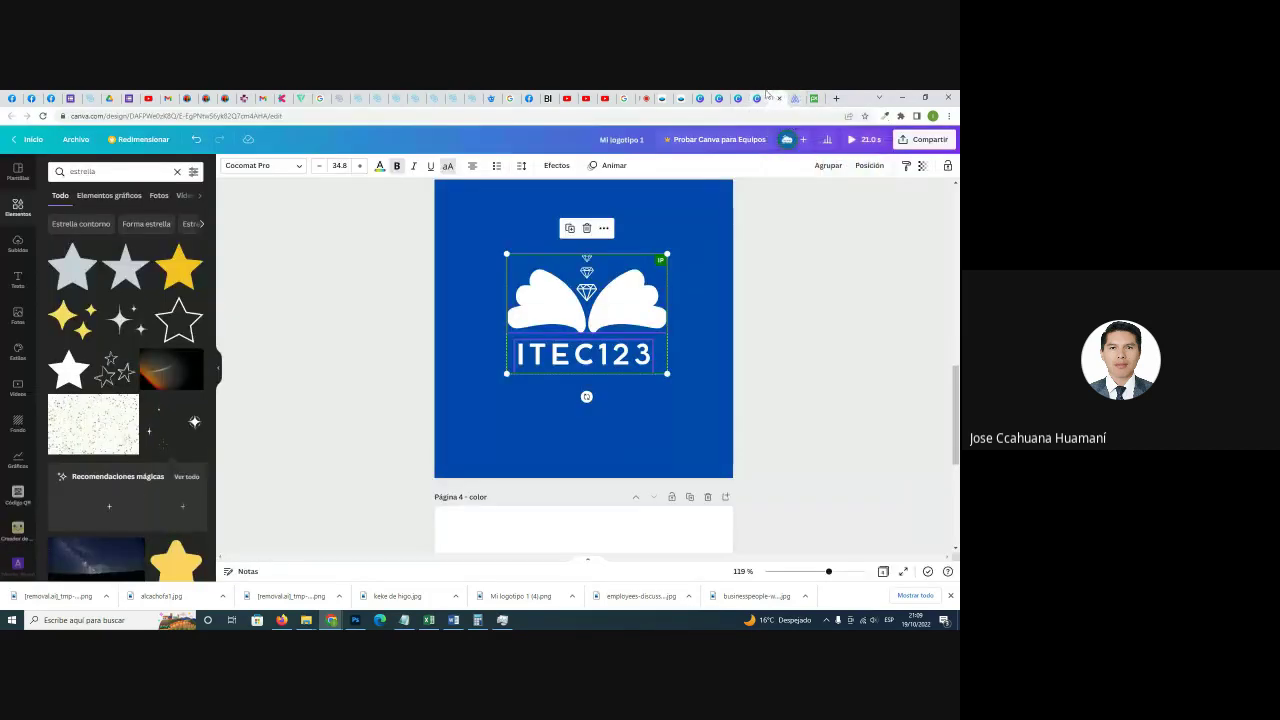
click(753, 97)
click(737, 97)
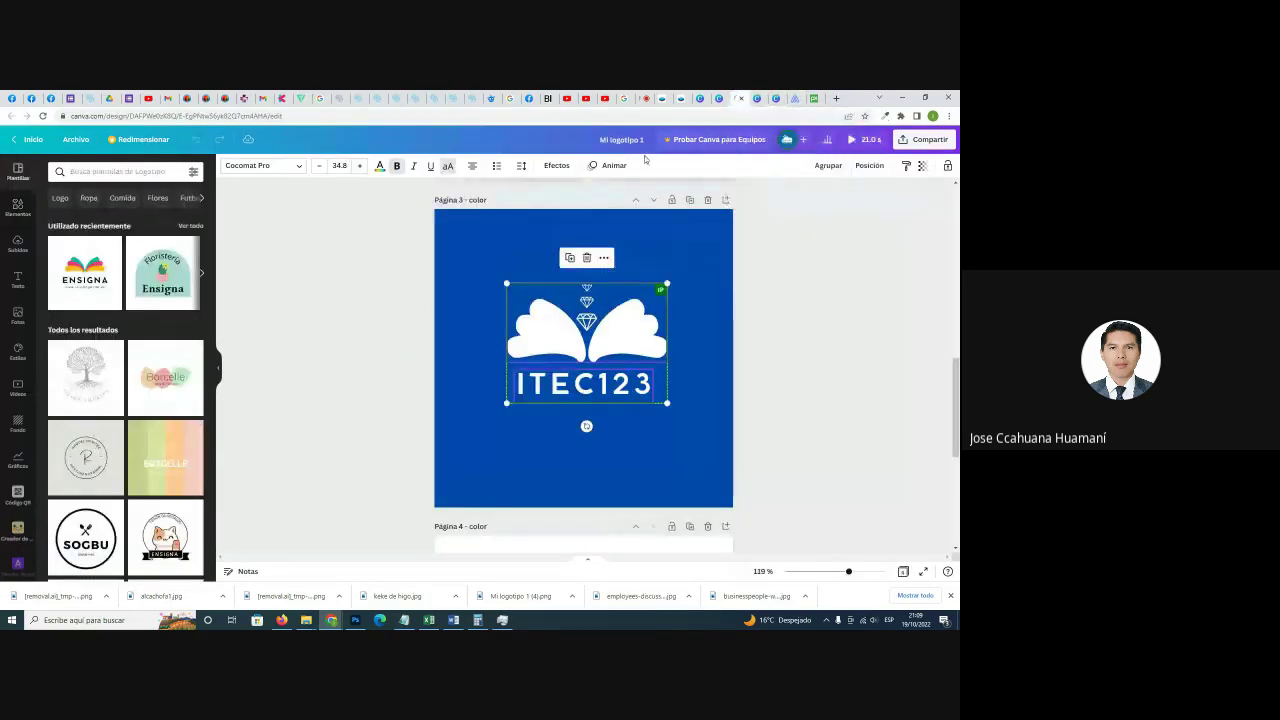
click(727, 96)
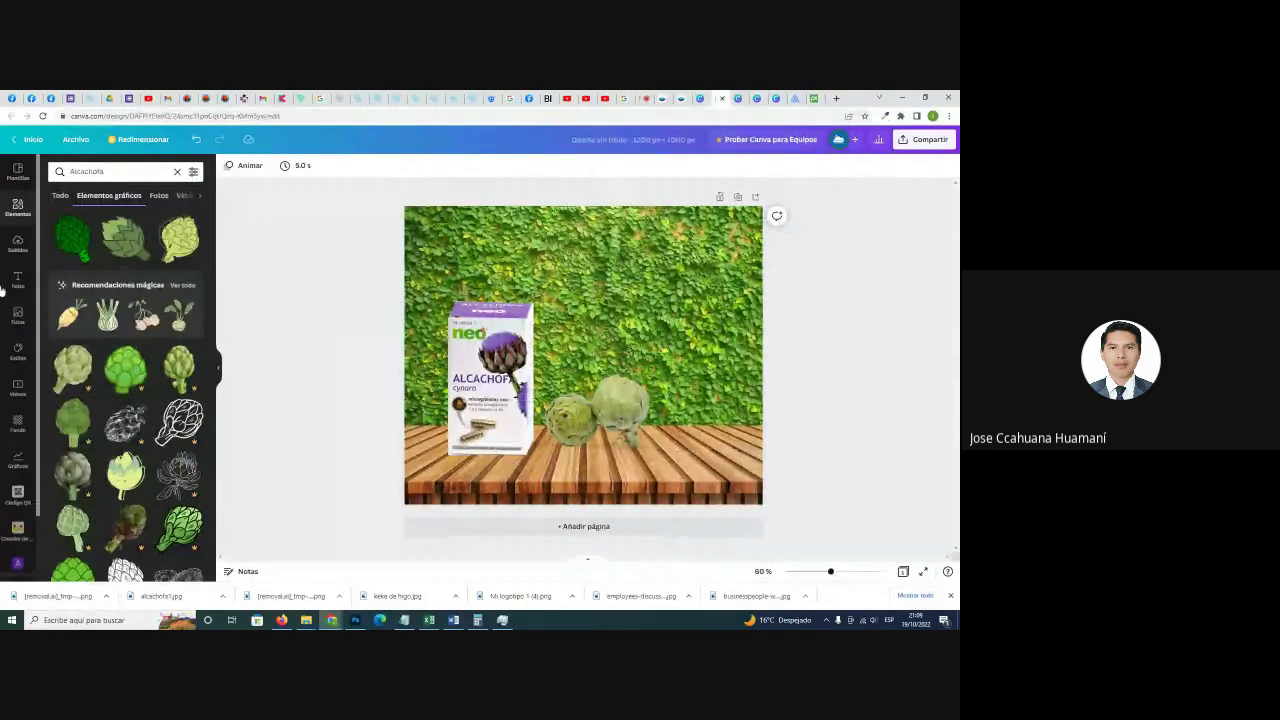
Try adding alcachofa1.jpg from the Imágenes folder to the page as an upload, and delete the placed image.
click(17, 243)
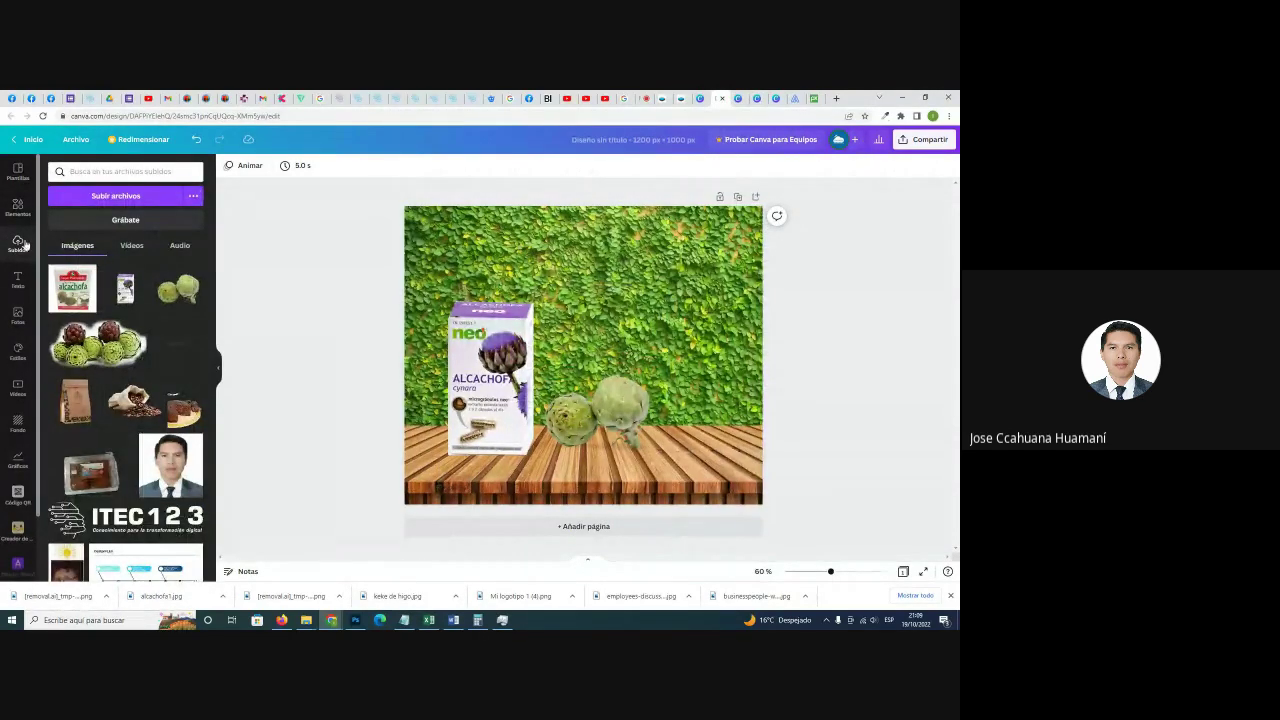
click(145, 196)
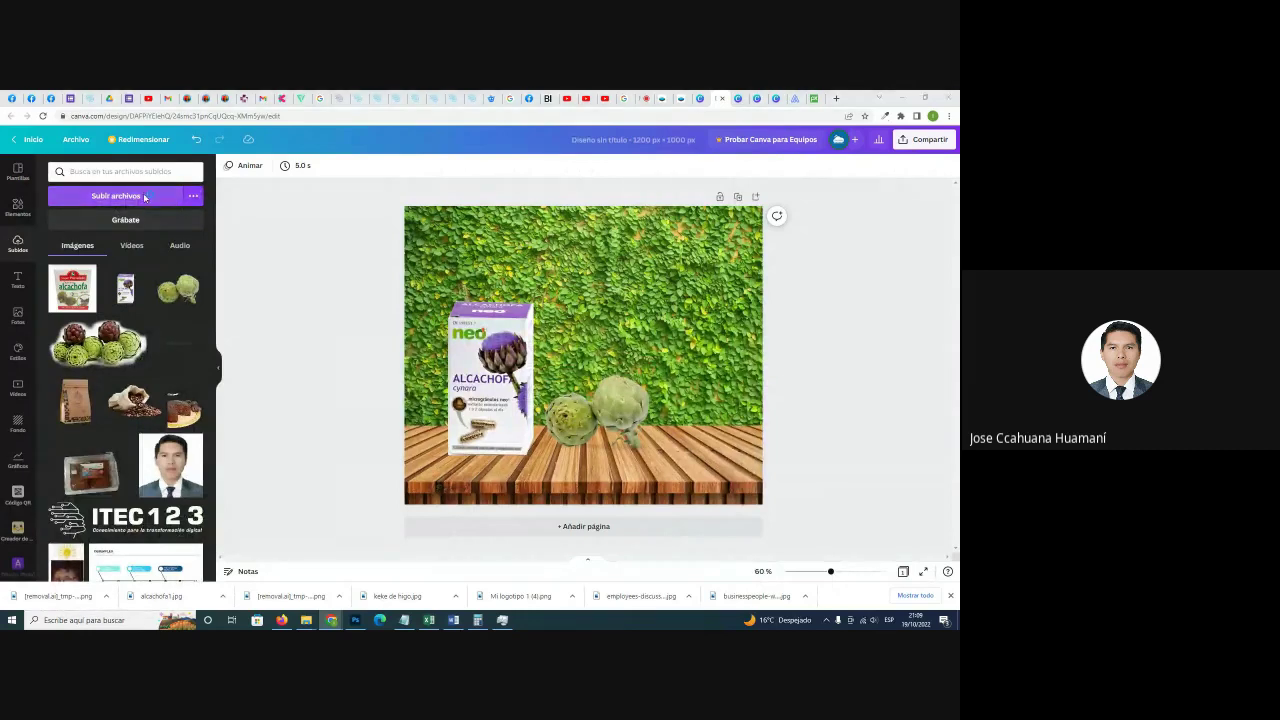
click(122, 385)
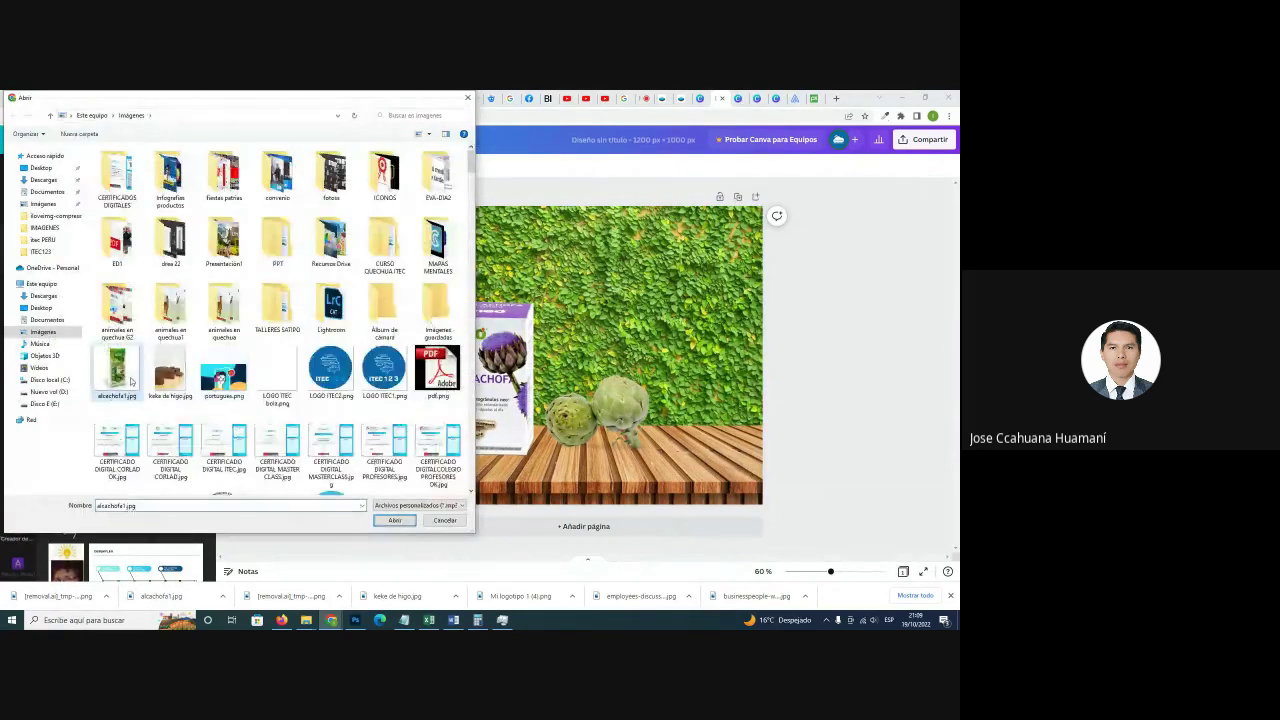
click(396, 520)
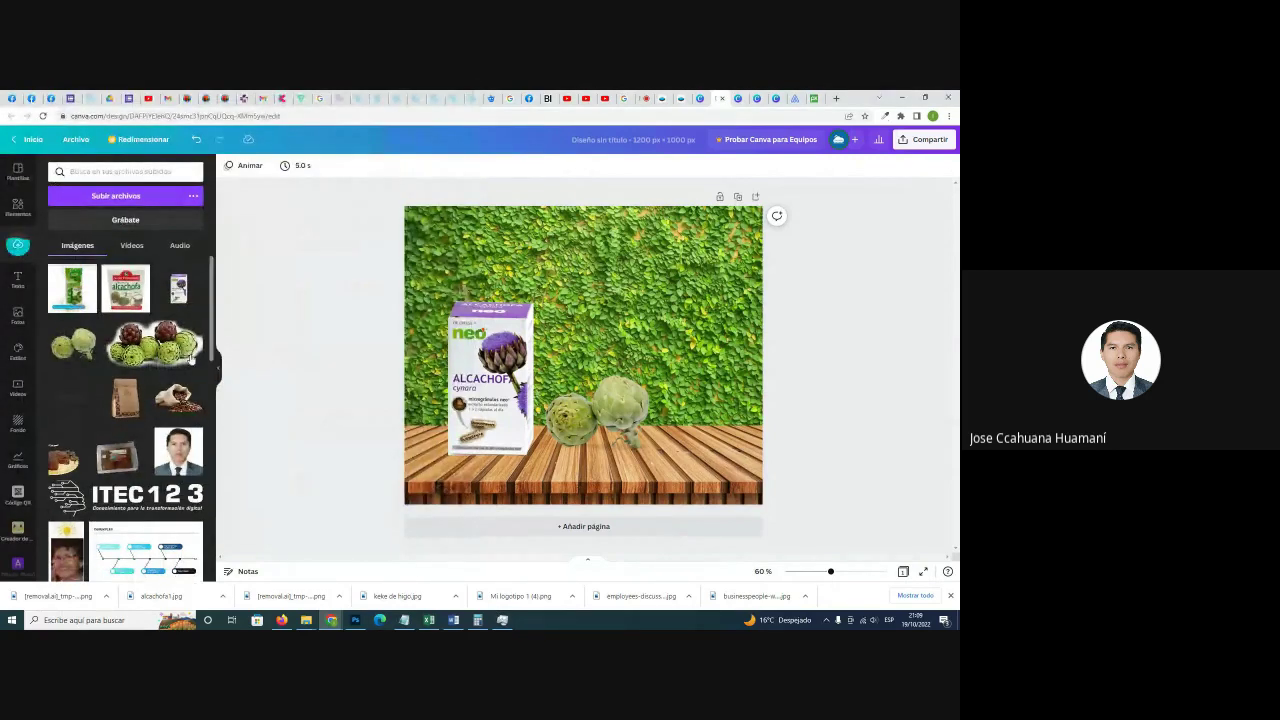
click(76, 298)
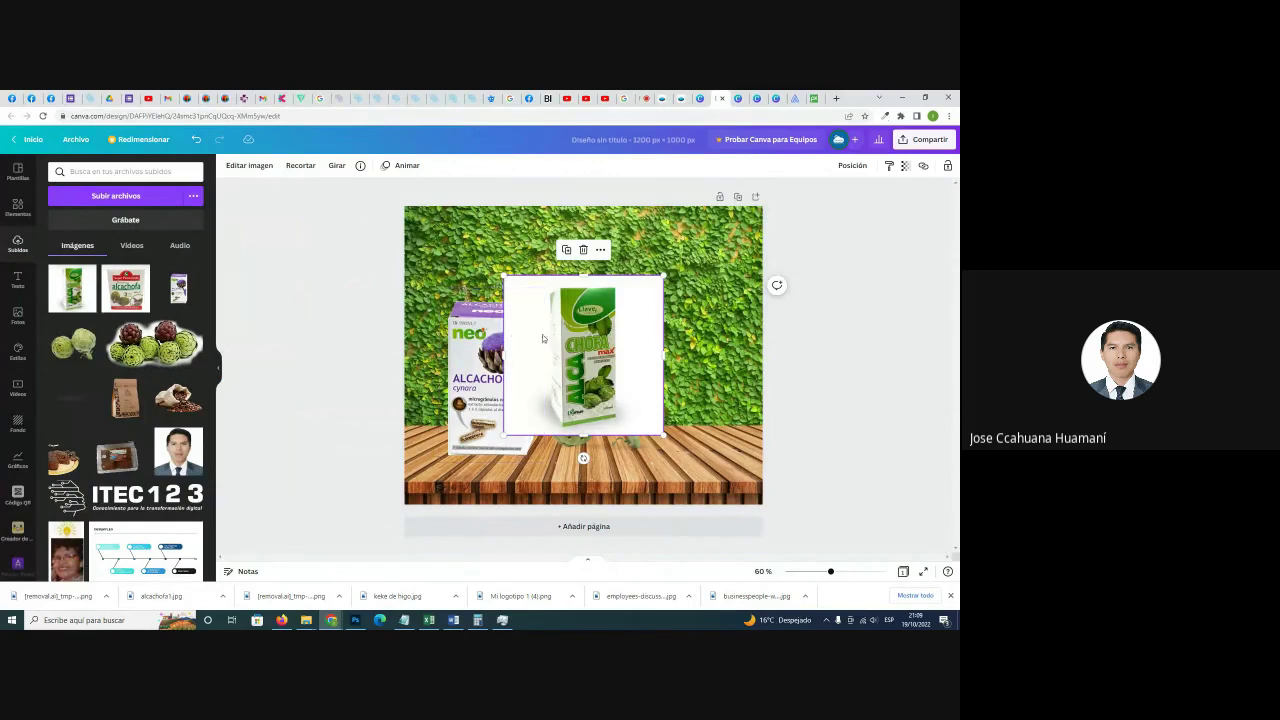
key(Delete)
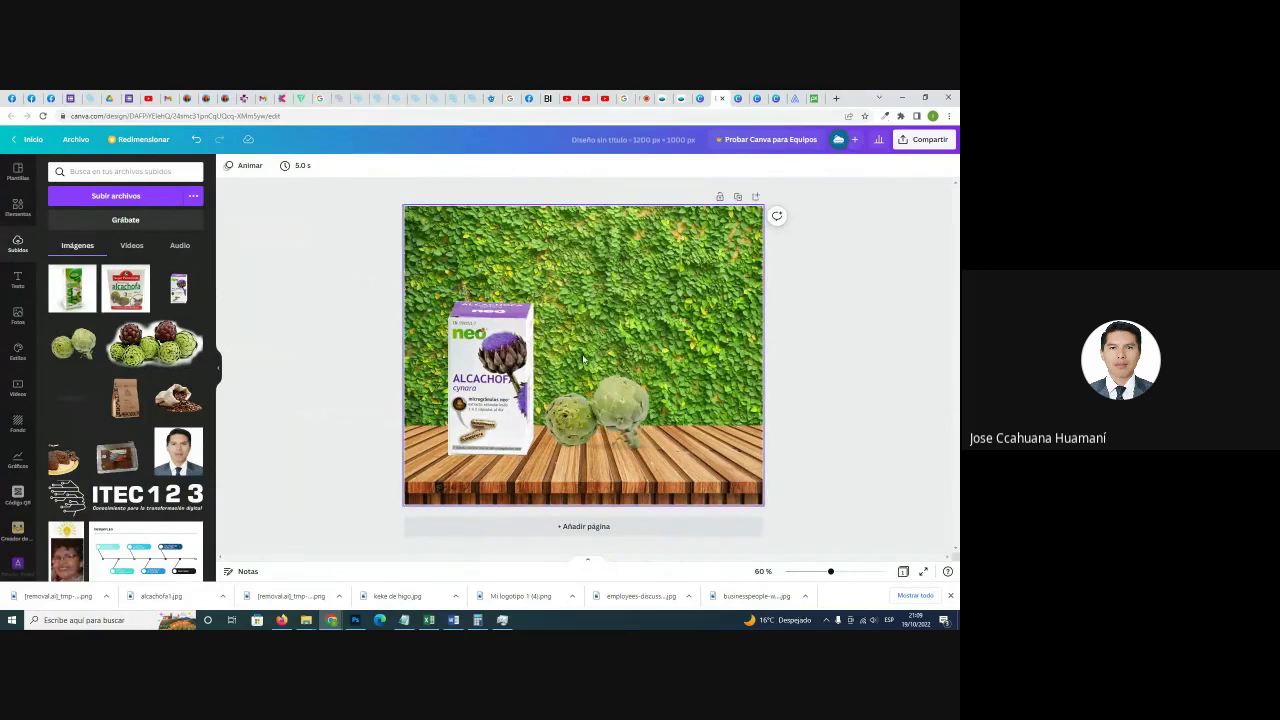
Upload the green Alcachofa box's removal.ai PNG cutout from the Descargas folder and add it to the page.
click(128, 195)
click(43, 331)
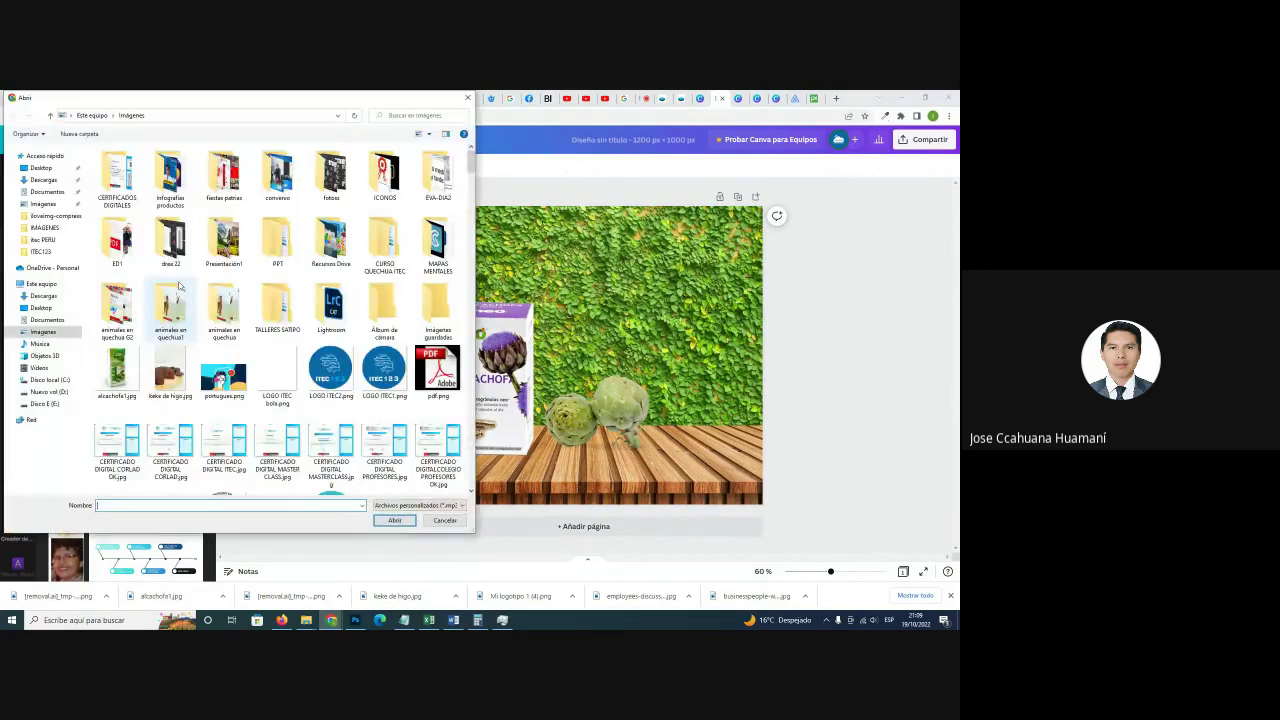
click(43, 296)
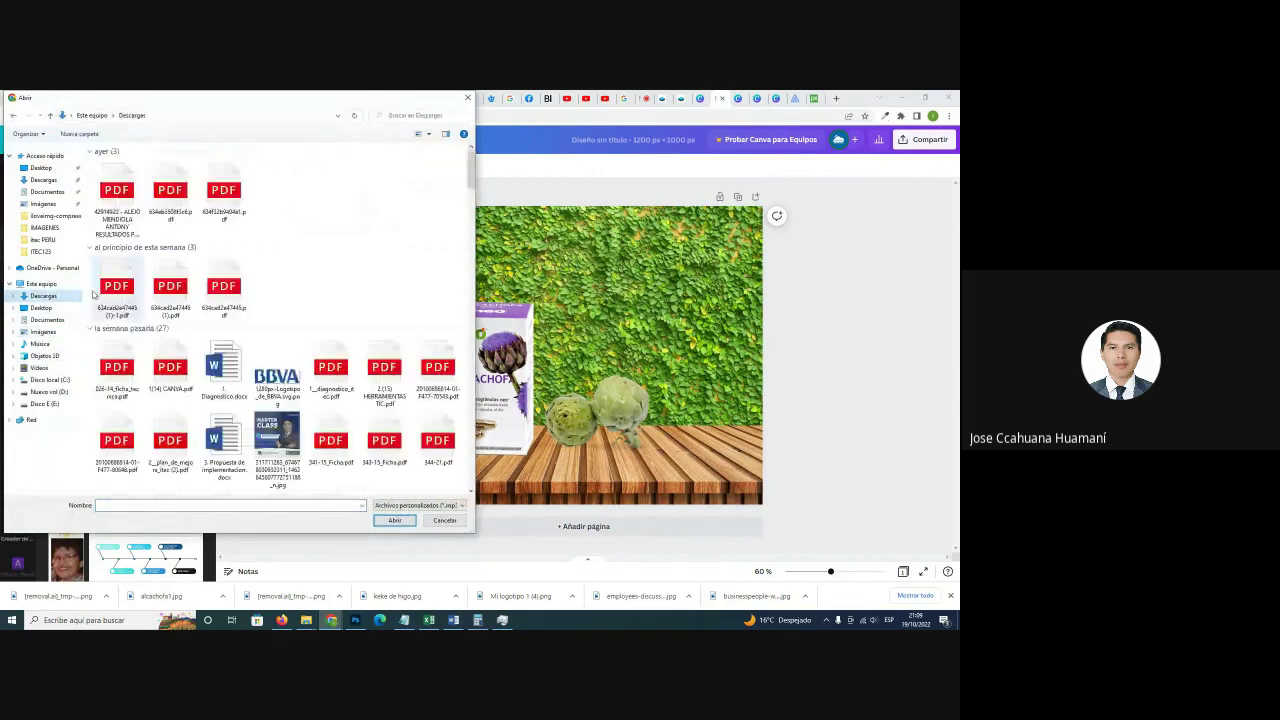
click(122, 198)
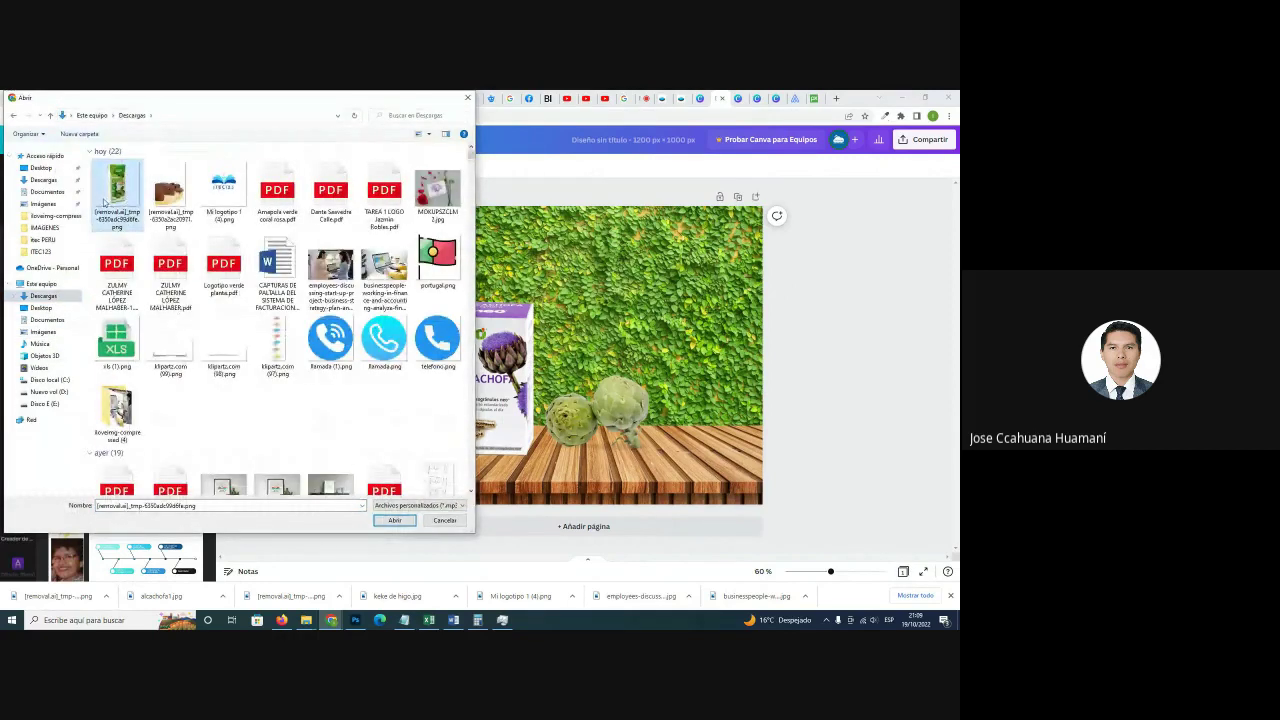
click(395, 520)
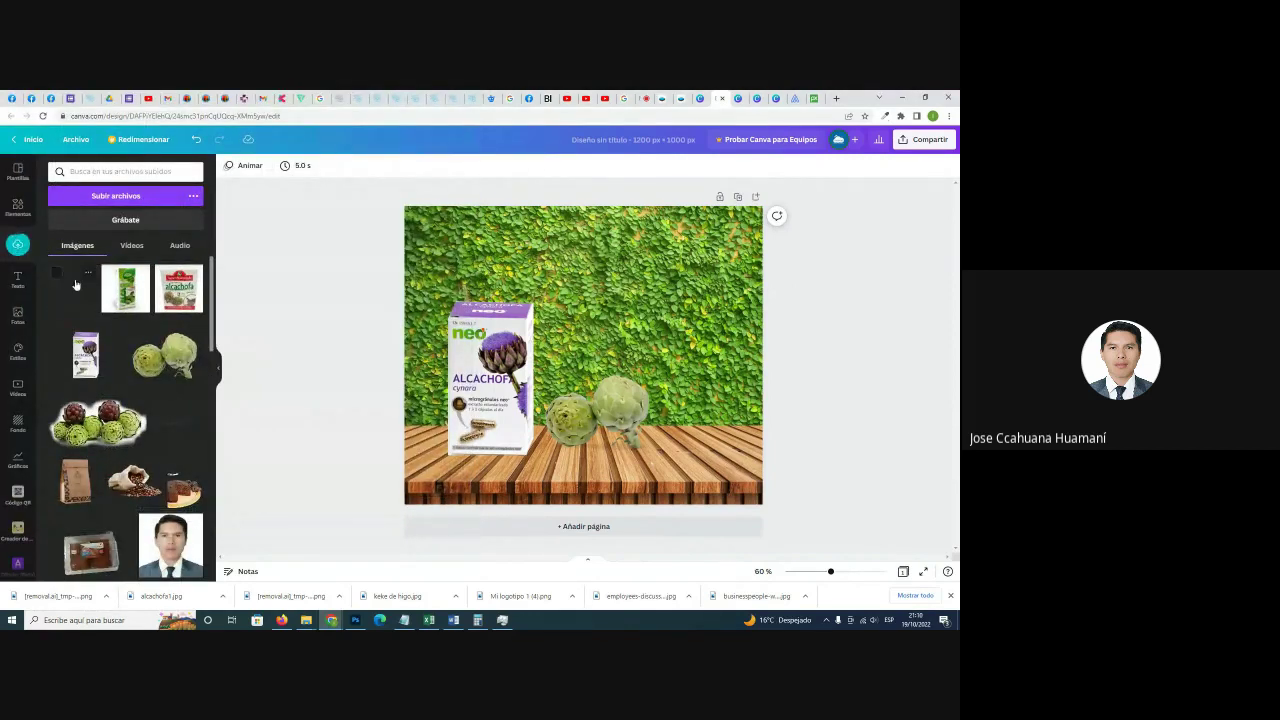
click(72, 288)
Place the green box right beside the purple neo box and shift the artichokes to the right of it.
drag(563, 340, 655, 366)
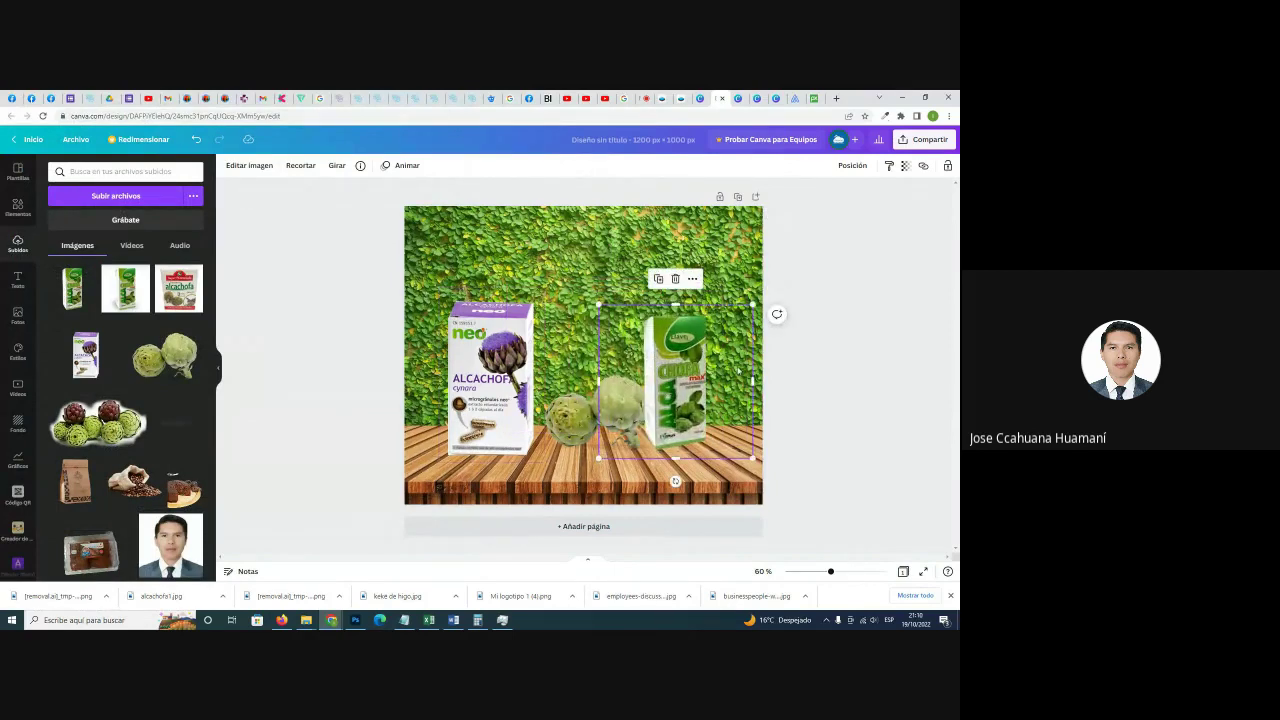
drag(755, 303, 774, 233)
drag(697, 326, 551, 366)
drag(652, 400, 684, 398)
drag(566, 400, 571, 395)
Bring the artichokes forward, move them in front of the green box and enlarge them slightly.
click(658, 397)
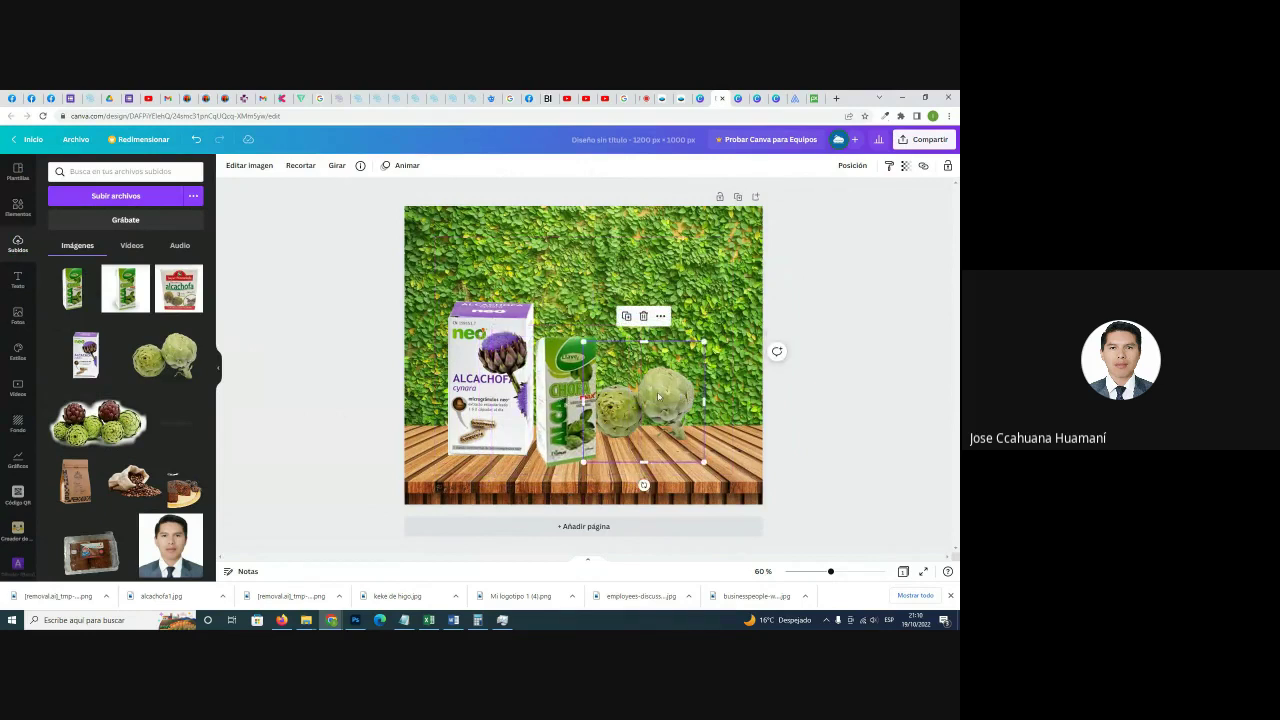
click(852, 165)
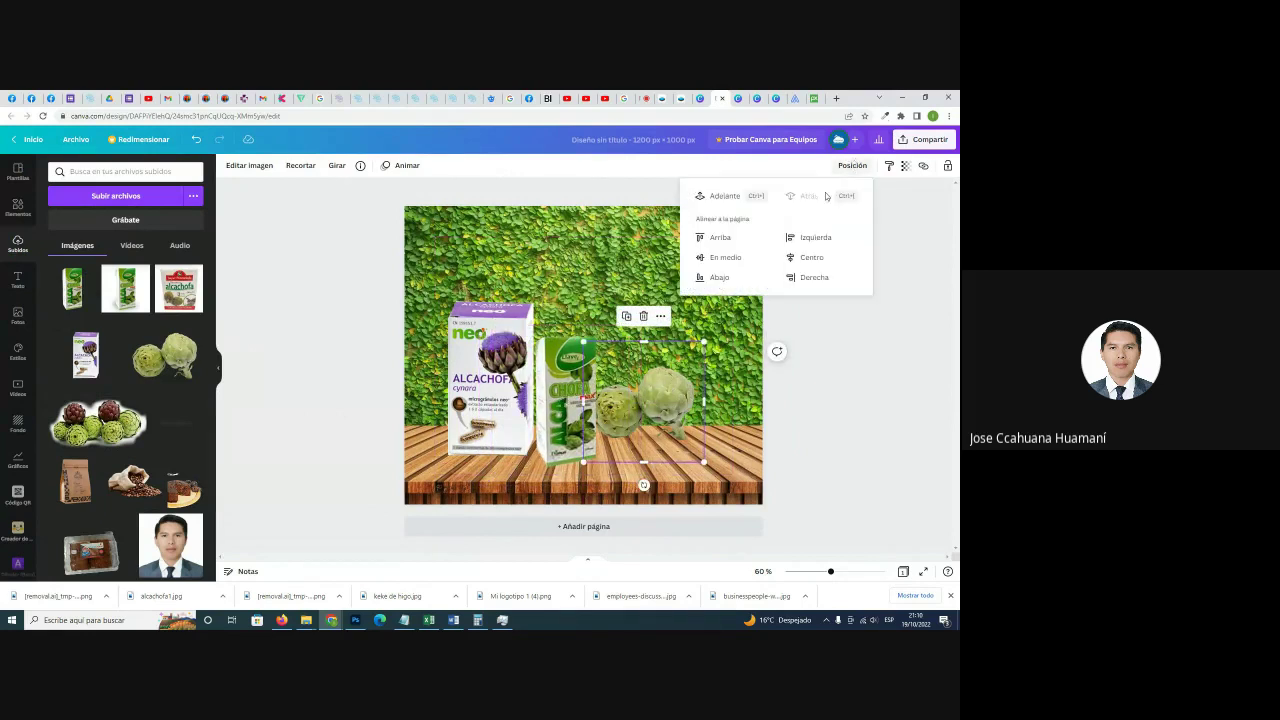
click(712, 196)
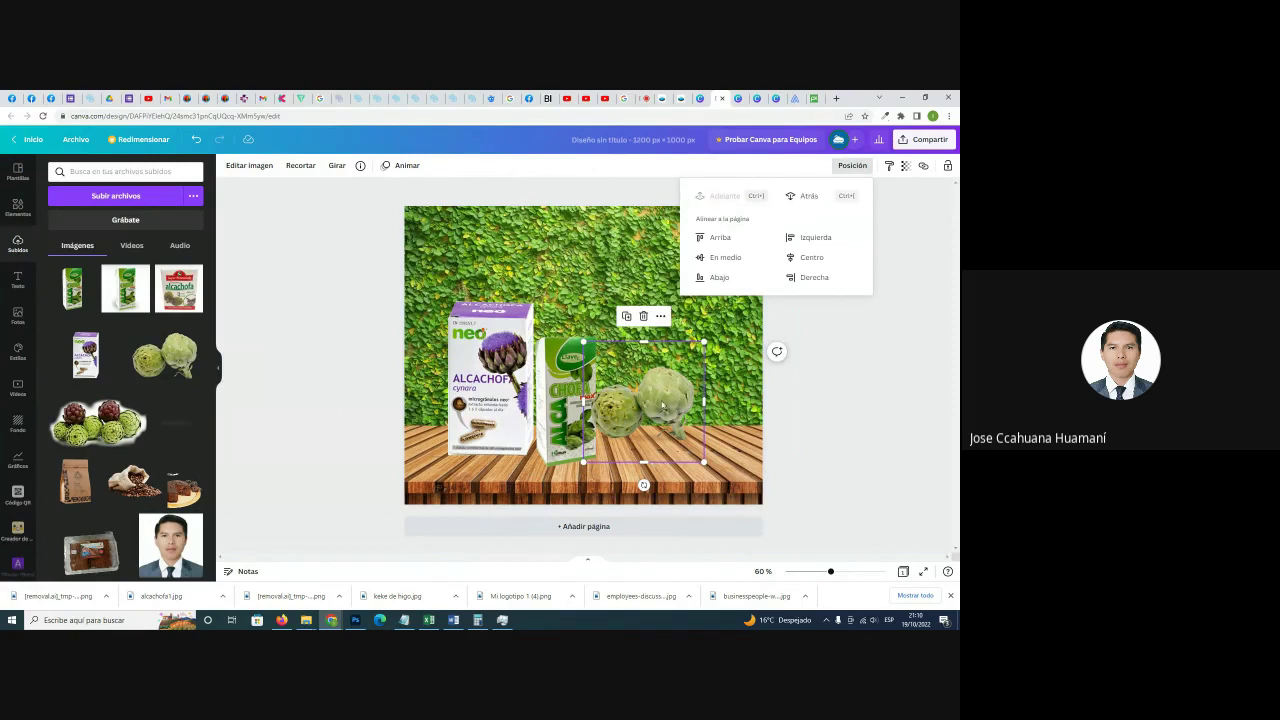
drag(662, 404, 646, 427)
drag(689, 487, 687, 485)
Move the green box up and right, shift the neo box right, and nudge the artichokes in front of both boxes.
drag(549, 353, 570, 331)
drag(487, 365, 513, 361)
click(620, 428)
drag(620, 428, 606, 432)
click(821, 311)
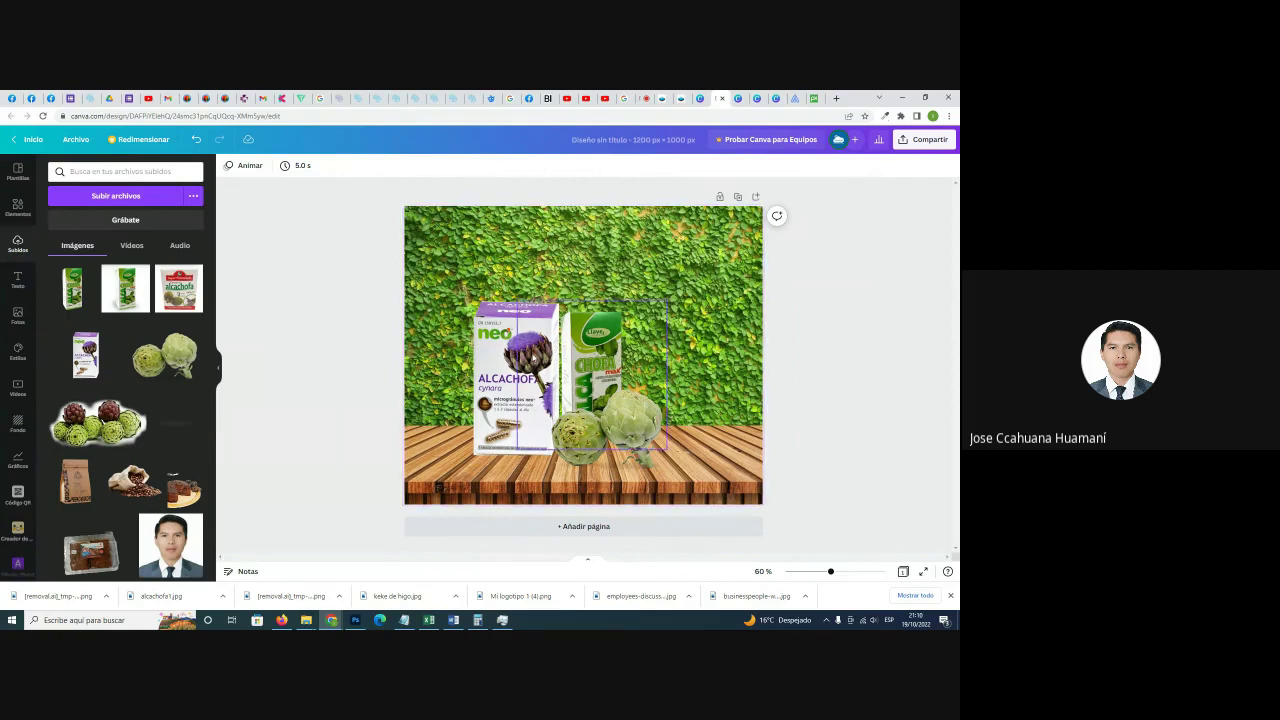
click(656, 421)
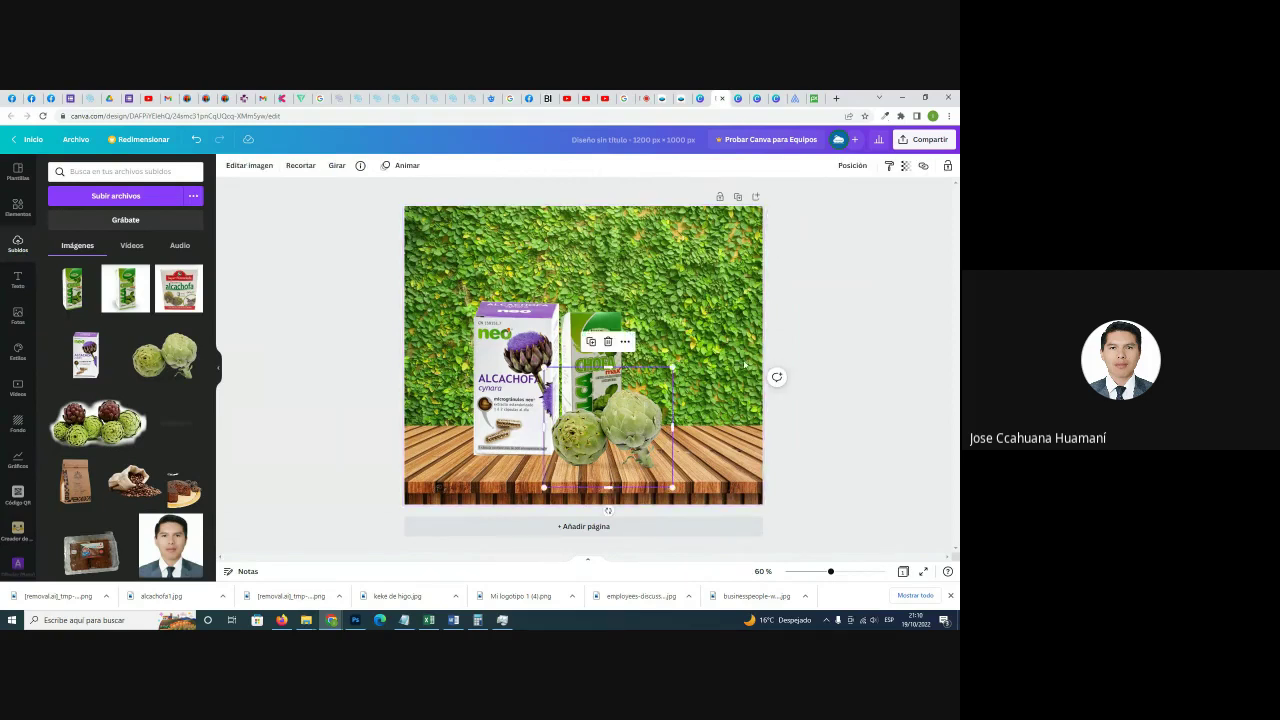
click(806, 306)
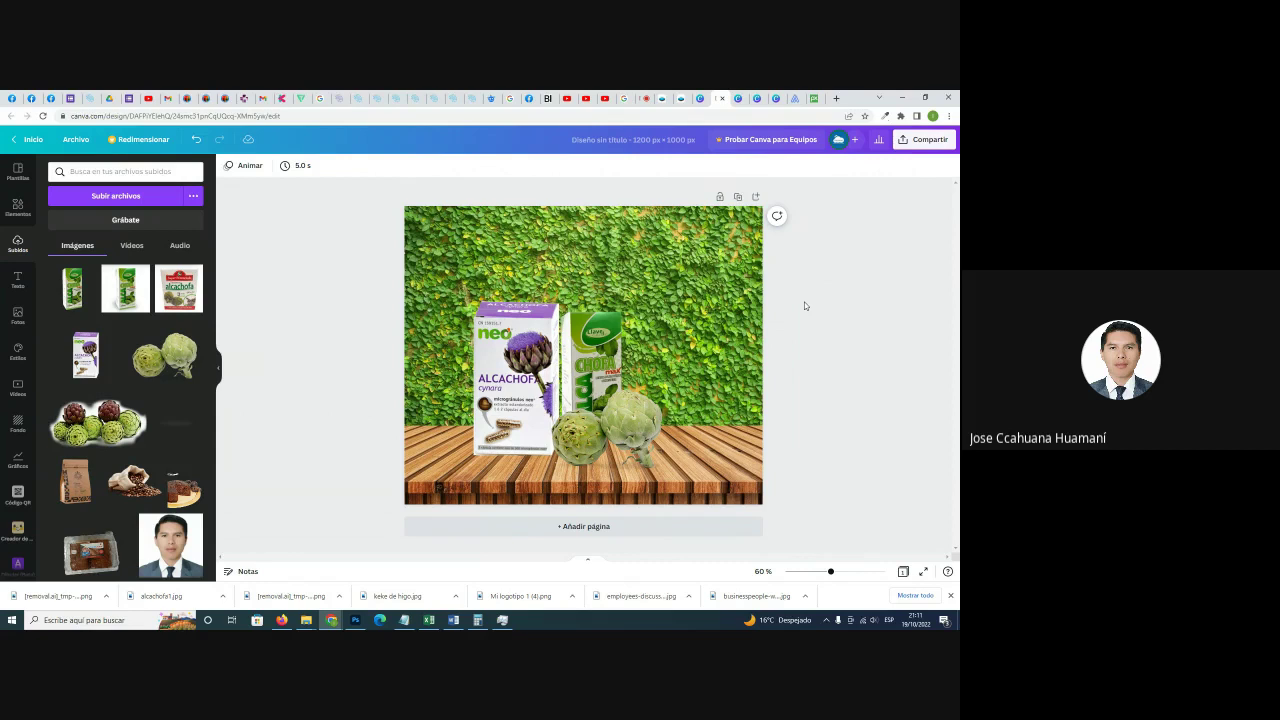
Switch to the Google Meet call and check the chat messages.
click(640, 98)
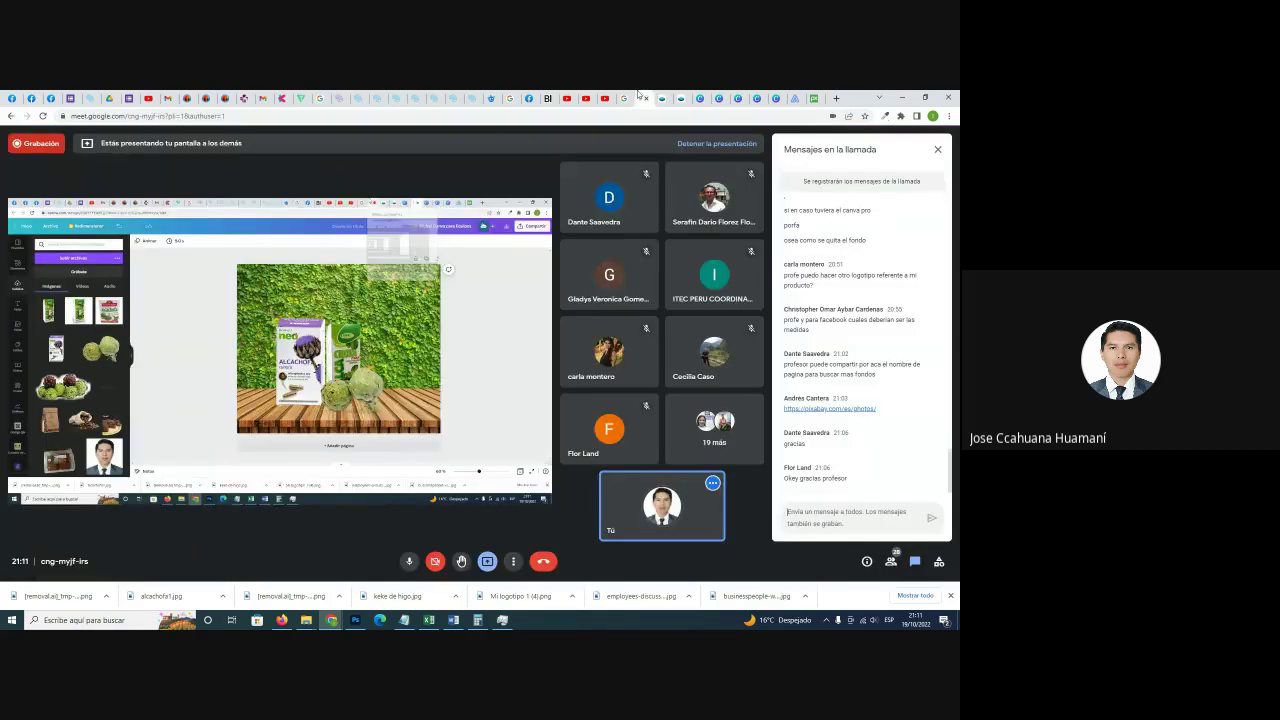
click(831, 516)
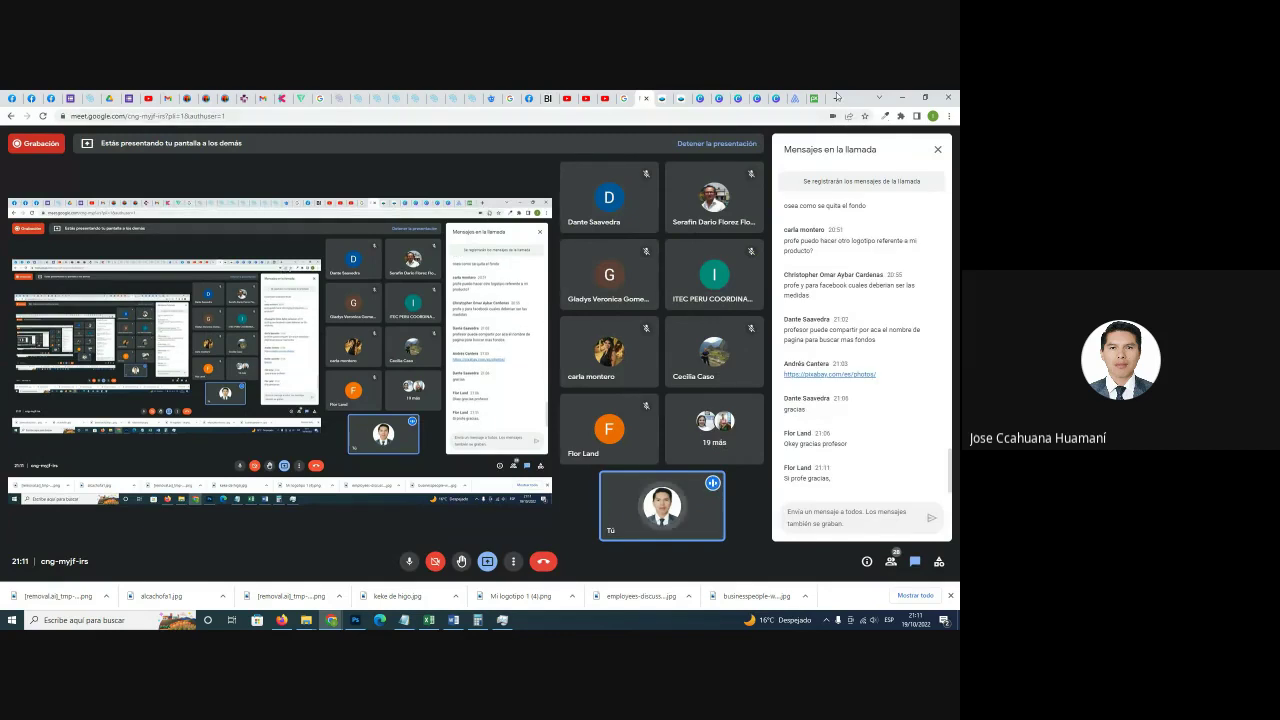
click(815, 97)
Switch to the Canva fotomontaje1 coffee design and examine its ITEC123 logo elements.
click(756, 98)
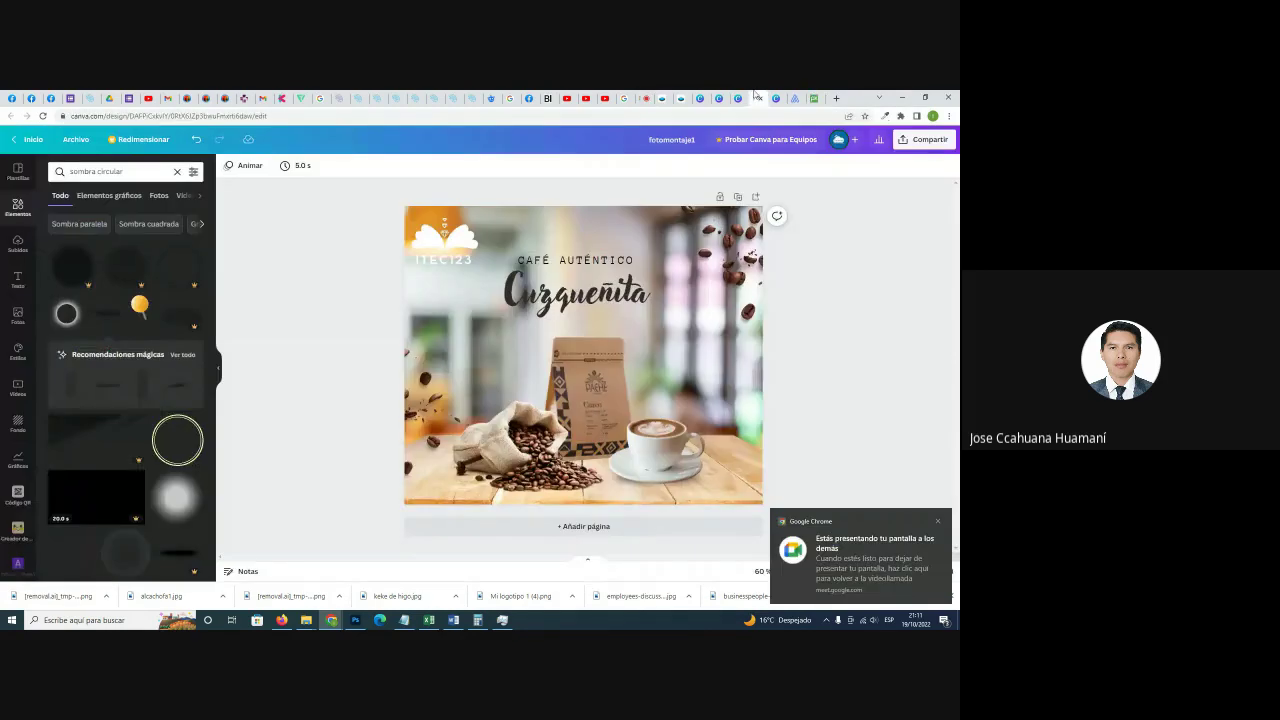
click(722, 98)
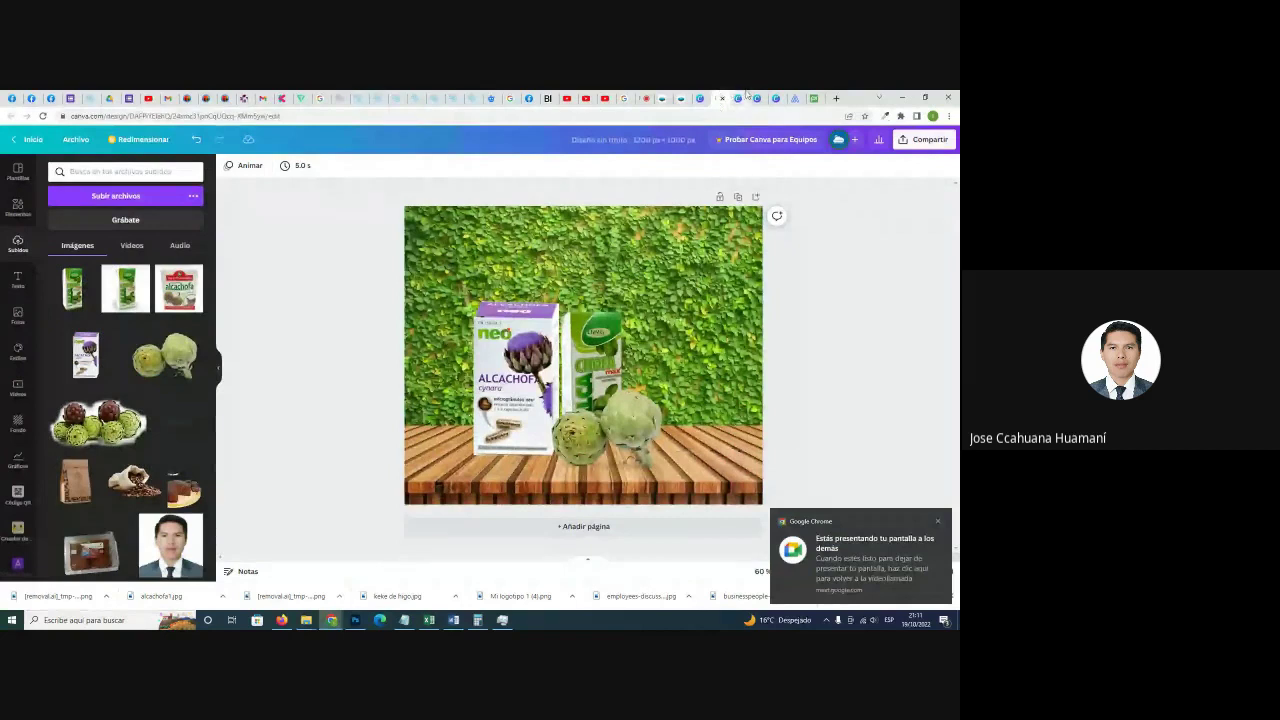
click(740, 98)
click(757, 98)
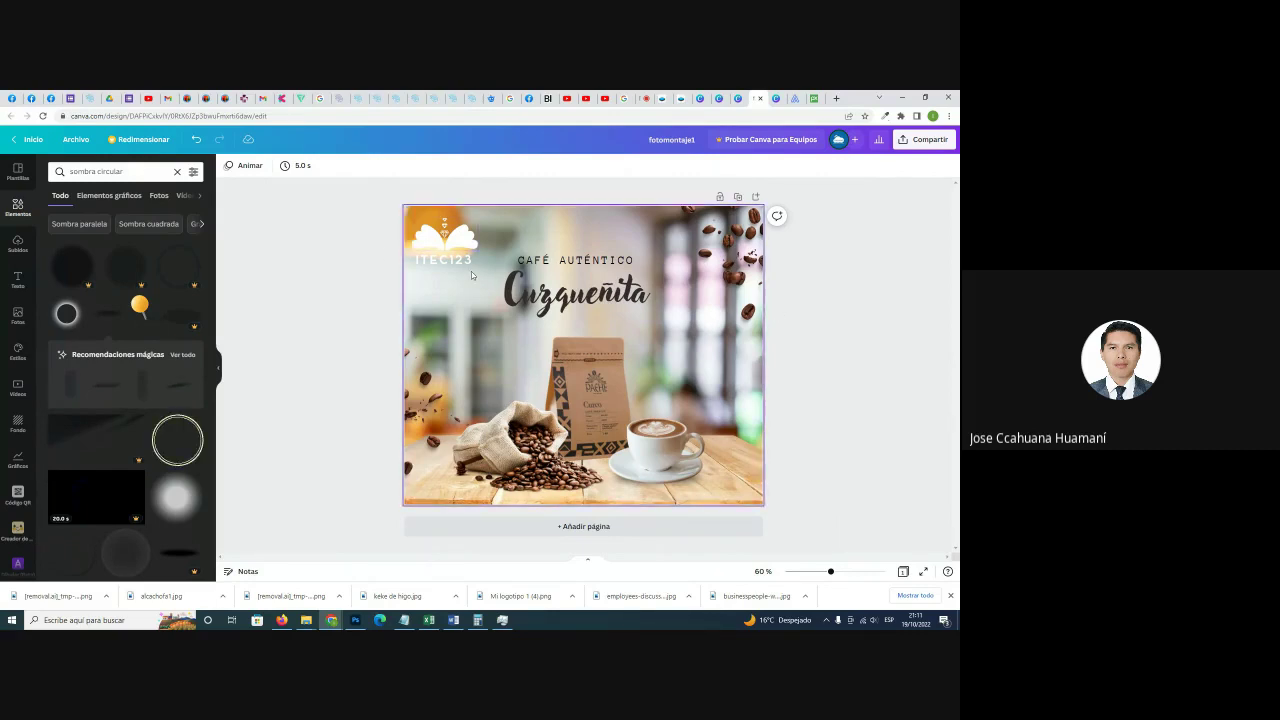
drag(346, 212, 484, 274)
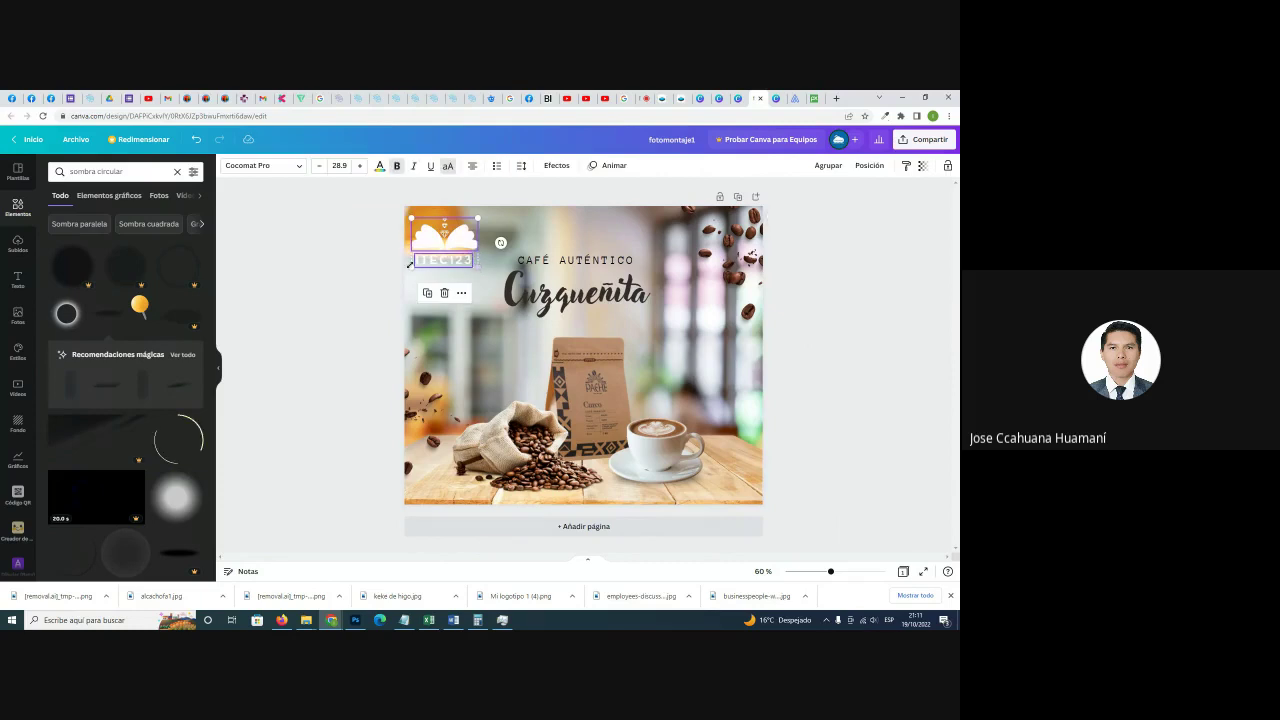
click(334, 245)
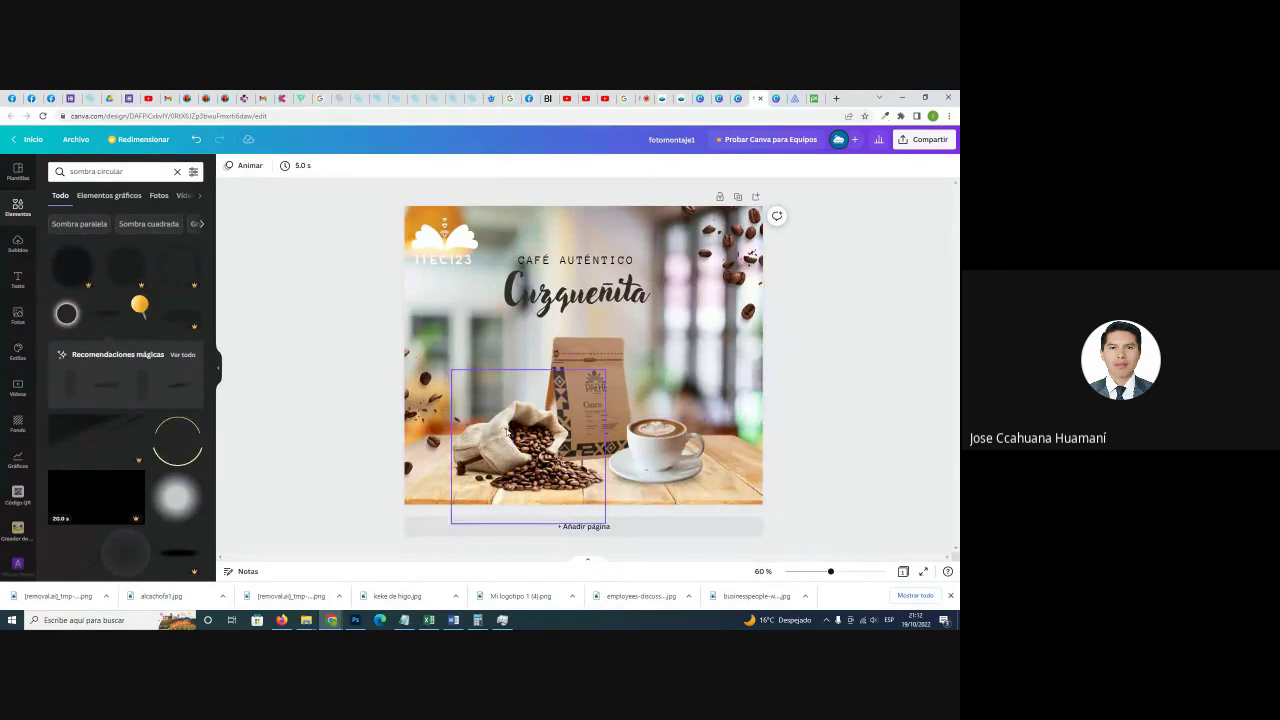
Set the coffee bean sack image's brightness and saturation to 11 each.
click(499, 432)
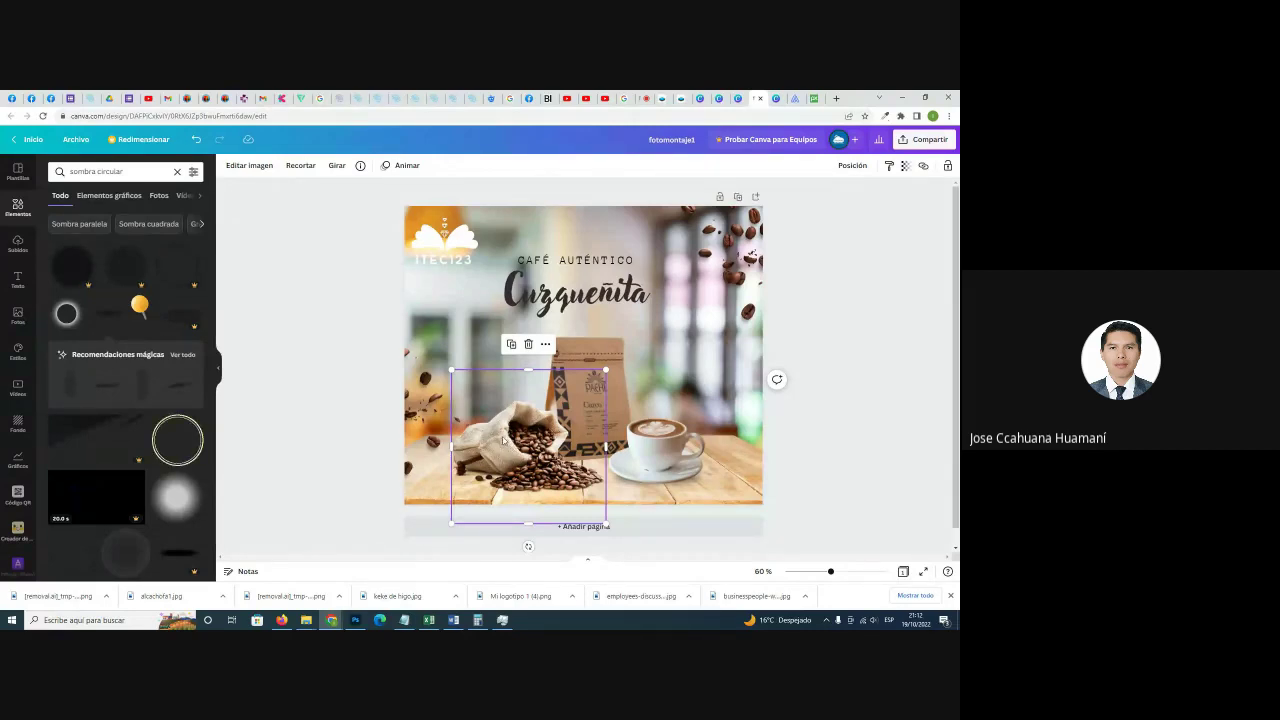
click(258, 168)
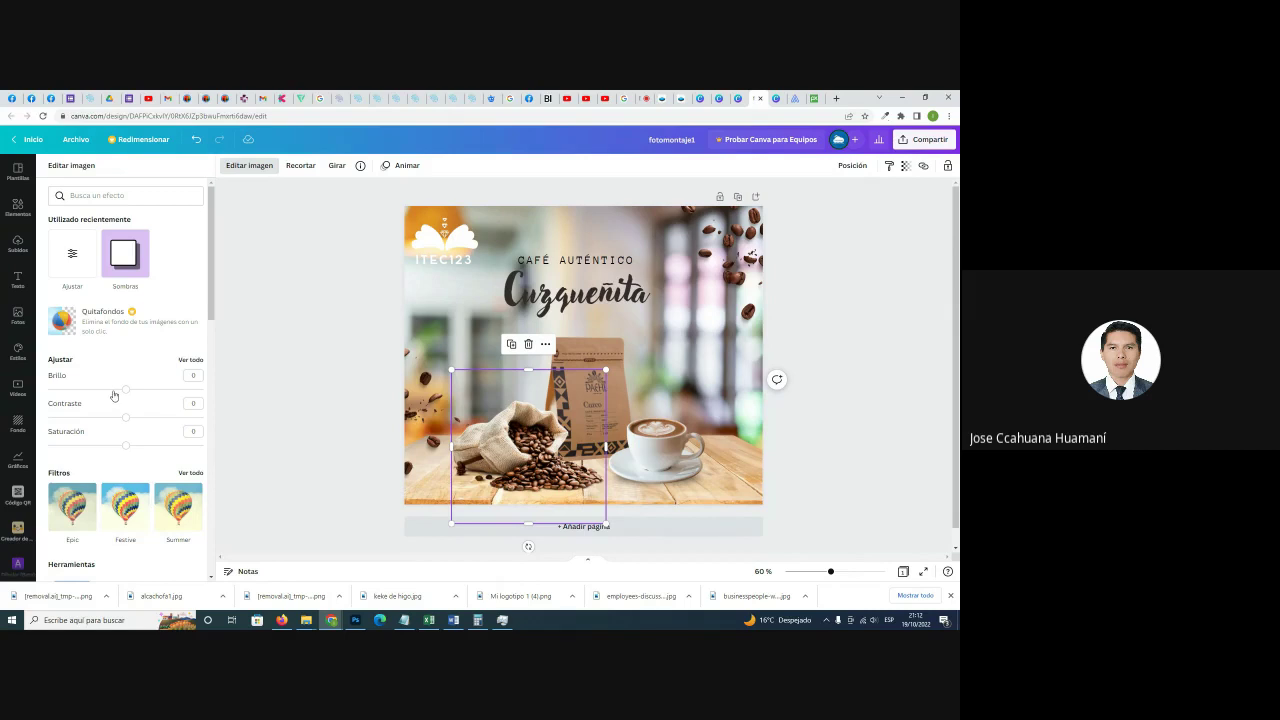
drag(127, 393, 134, 446)
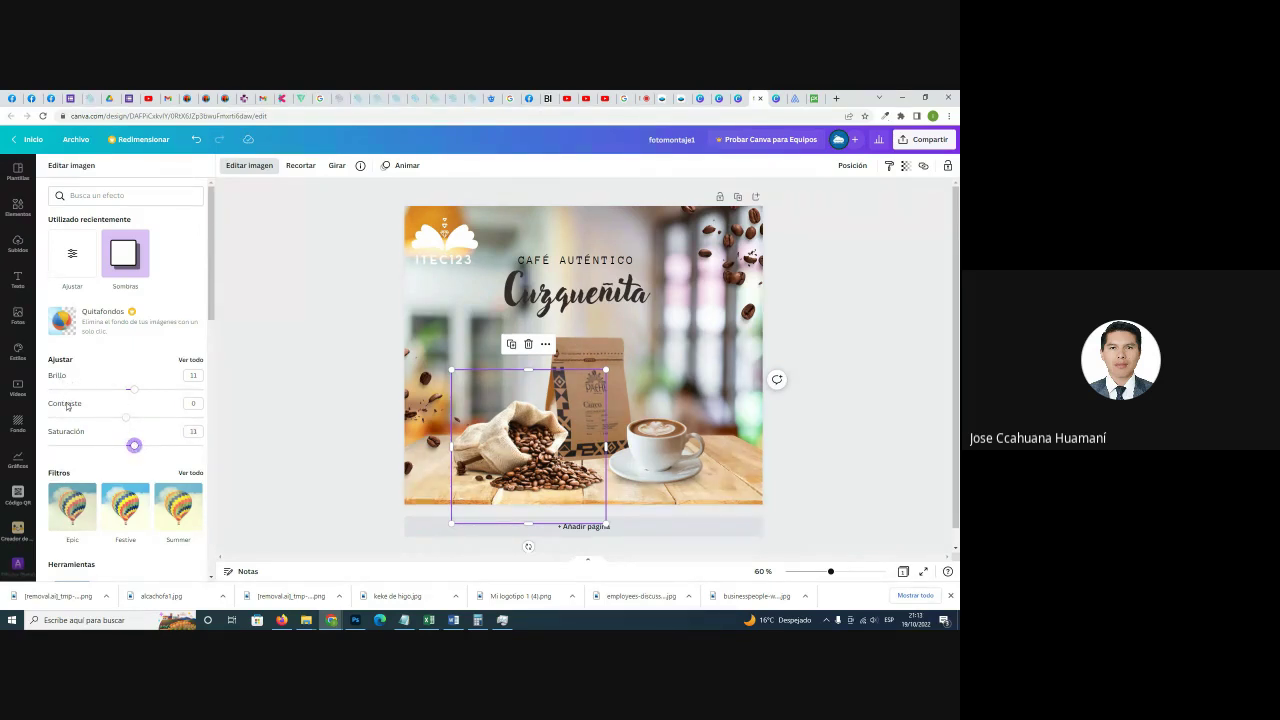
Show all filters for the coffee bean sack image and try Epic, Festive and Solar, ending on Summer.
scroll(100, 447, down, 2)
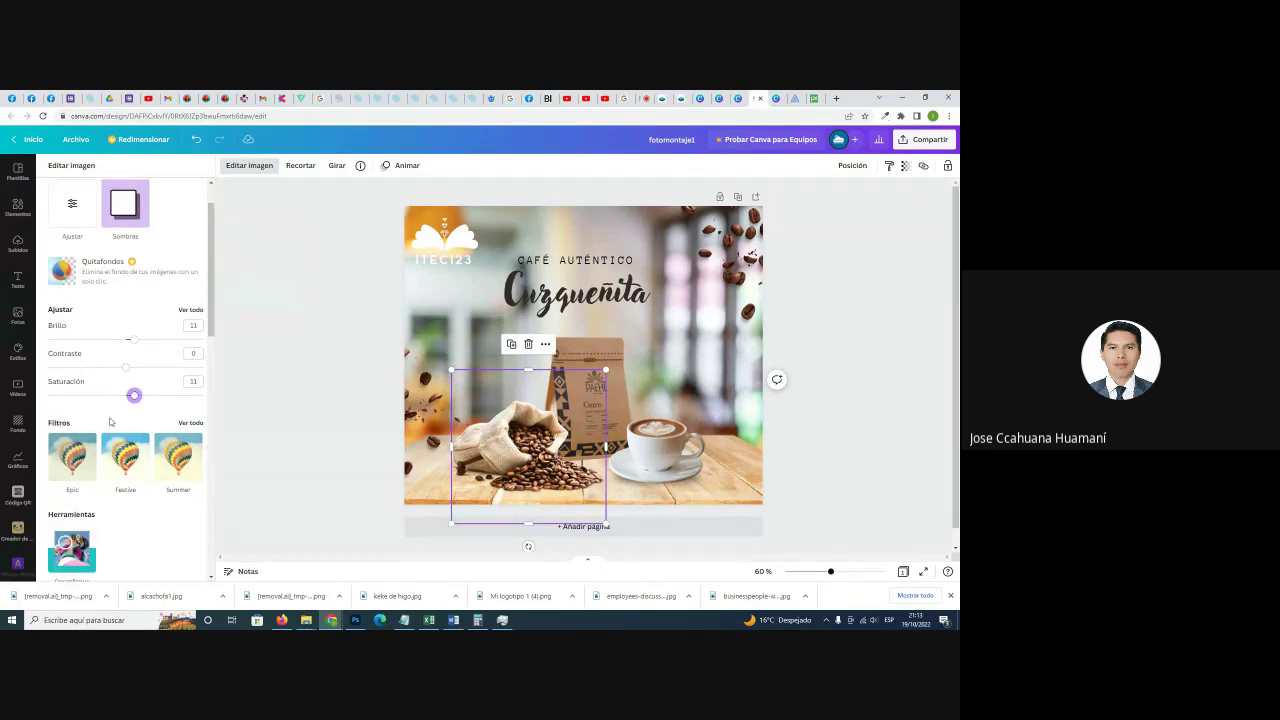
scroll(112, 421, down, 1)
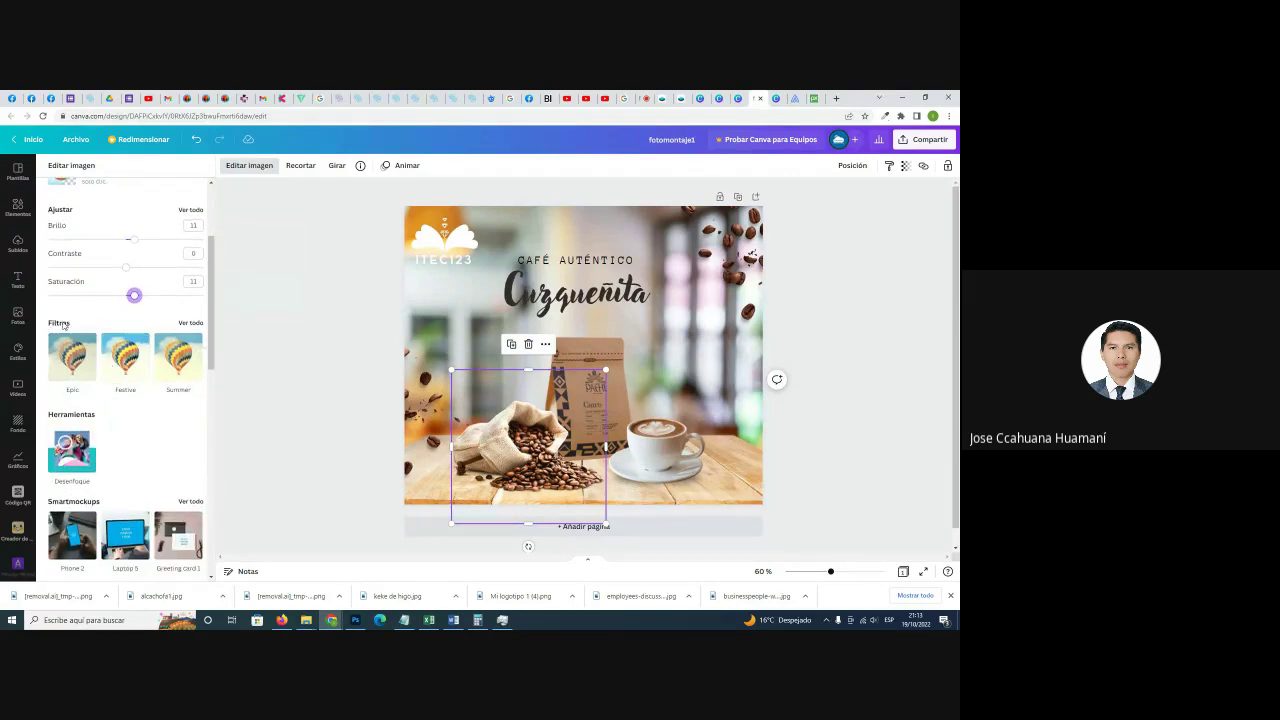
click(190, 323)
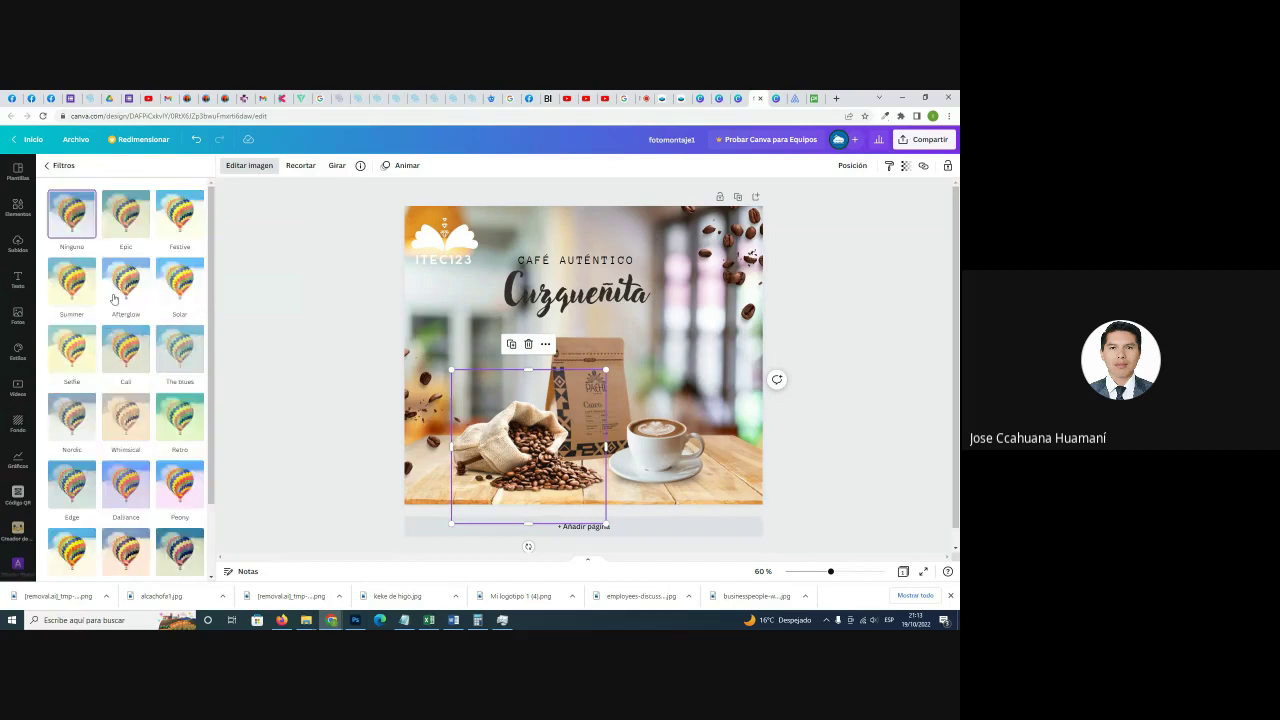
click(126, 214)
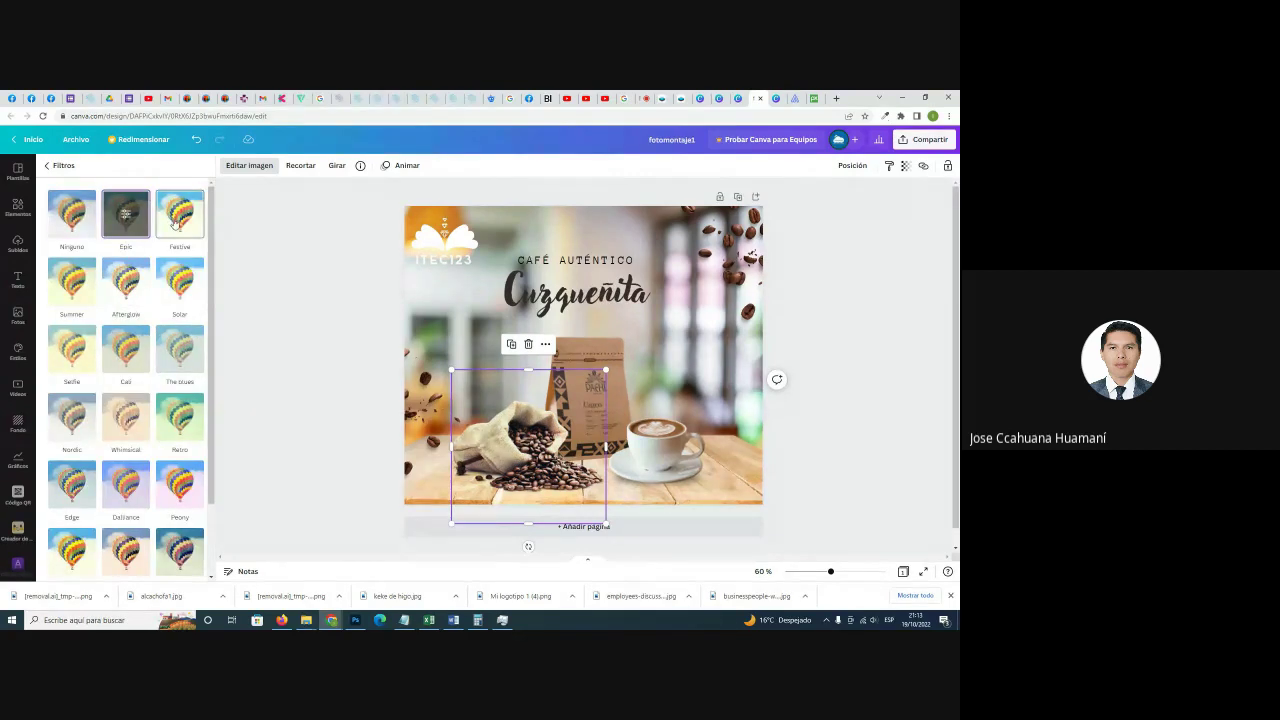
click(179, 214)
click(179, 281)
click(71, 290)
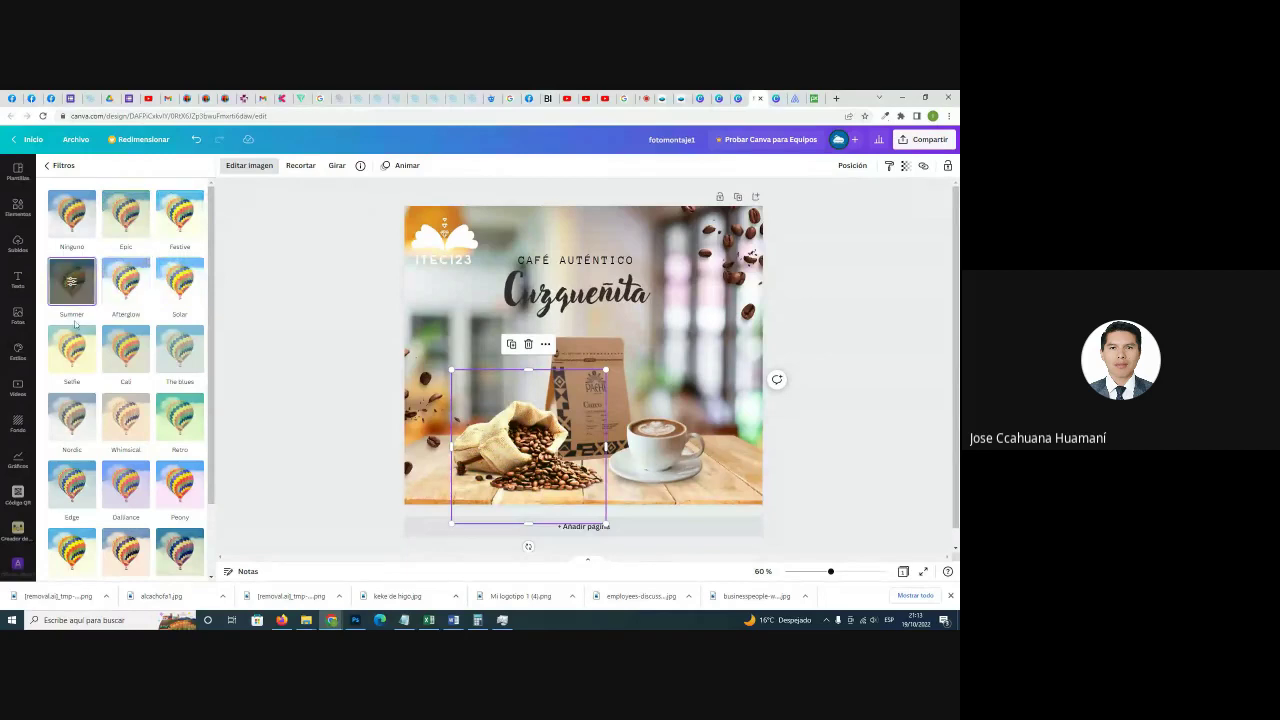
Try the Selfie, Cali, The Blues and Whimsical filters on the coffee bean sack image, ending on Peony.
click(71, 349)
click(125, 349)
click(178, 350)
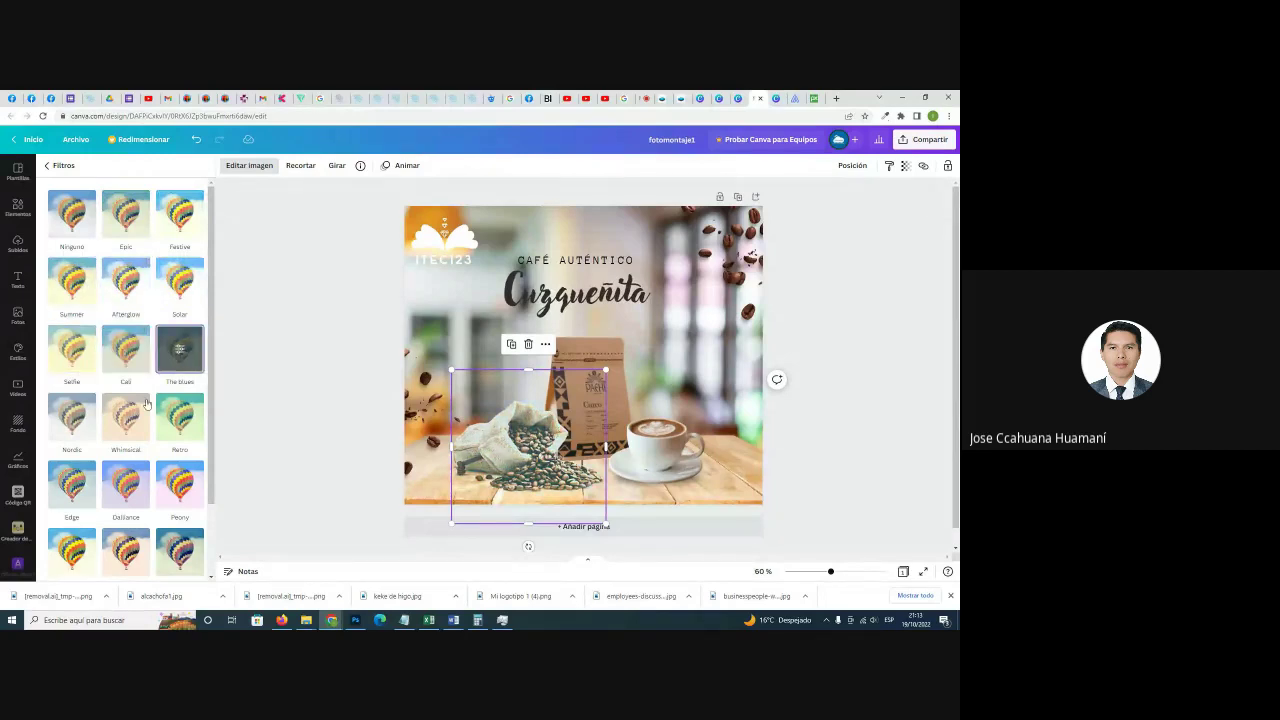
click(125, 416)
scroll(110, 400, down, 1)
click(68, 378)
click(122, 432)
scroll(130, 430, down, 1)
click(176, 397)
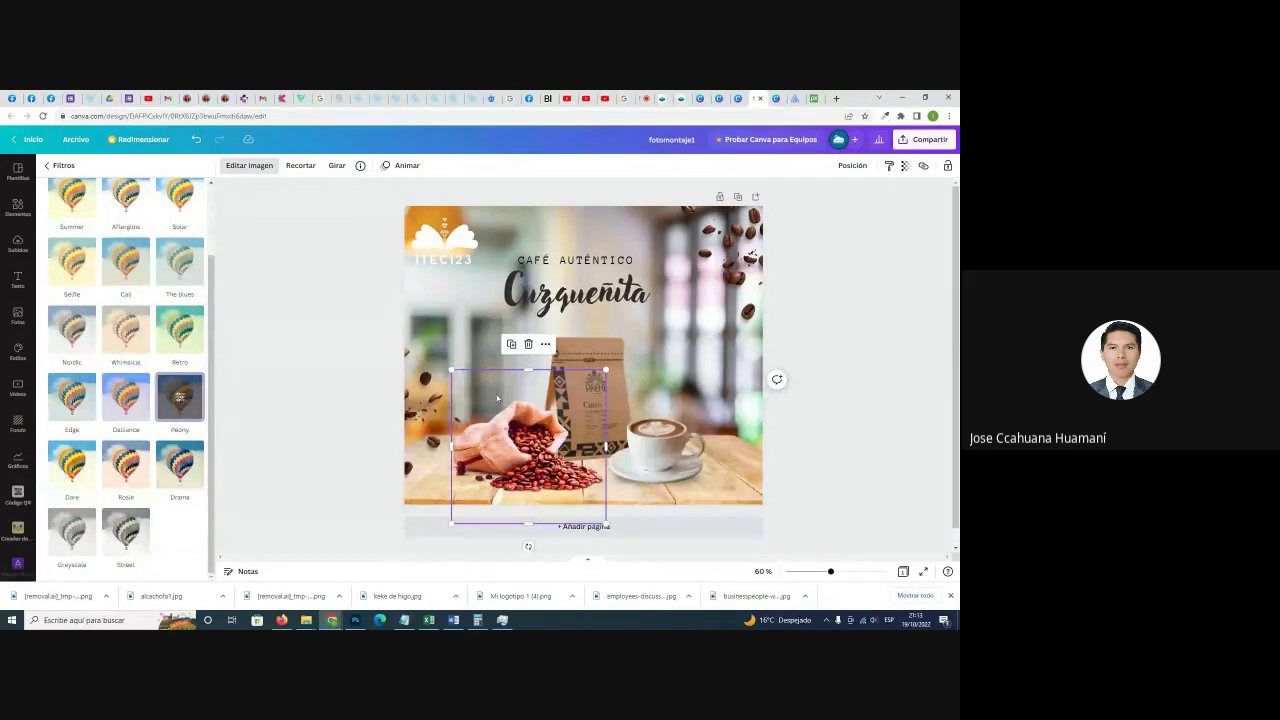
Try the Rosie, Drama, Street, Greyscale, Dare and Dalliance filters on the coffee bean sack image, ending on Edge.
click(118, 462)
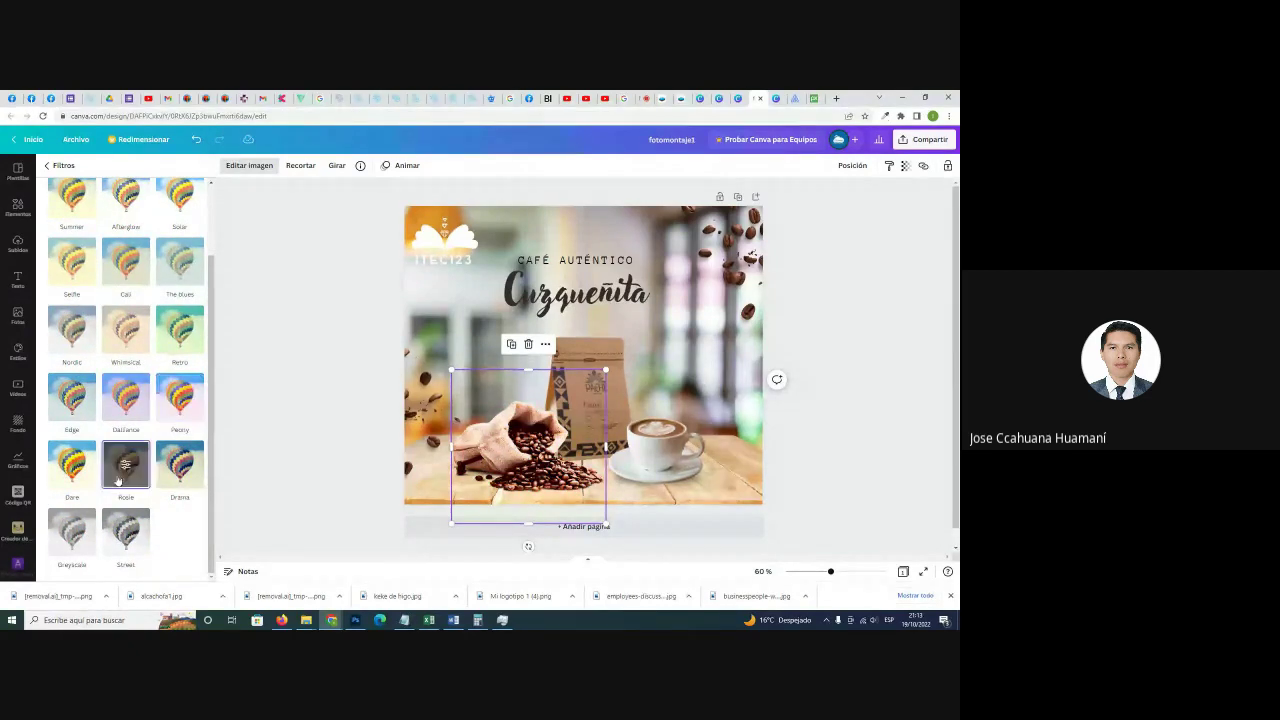
click(177, 470)
click(124, 535)
click(70, 527)
click(70, 465)
click(124, 462)
click(180, 465)
click(178, 400)
click(127, 400)
click(84, 402)
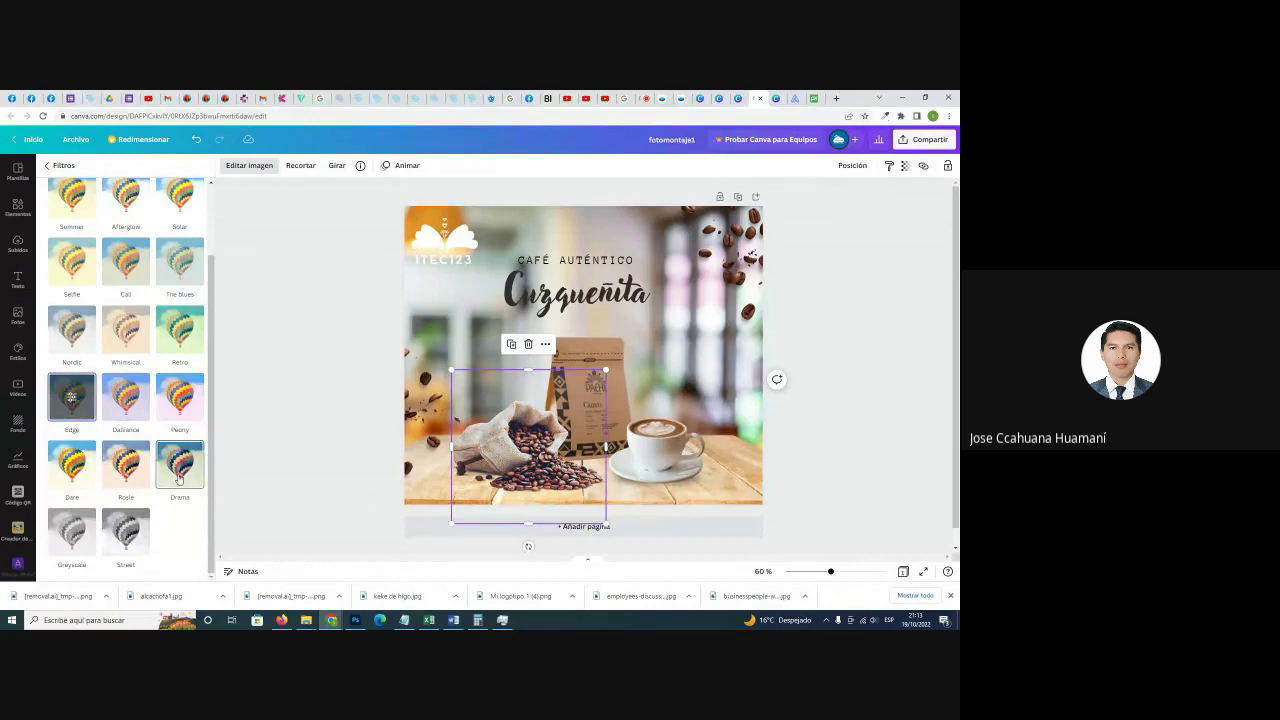
Apply the Drama filter to the coffee bean sack, the coffee package and the coffee cup.
click(179, 465)
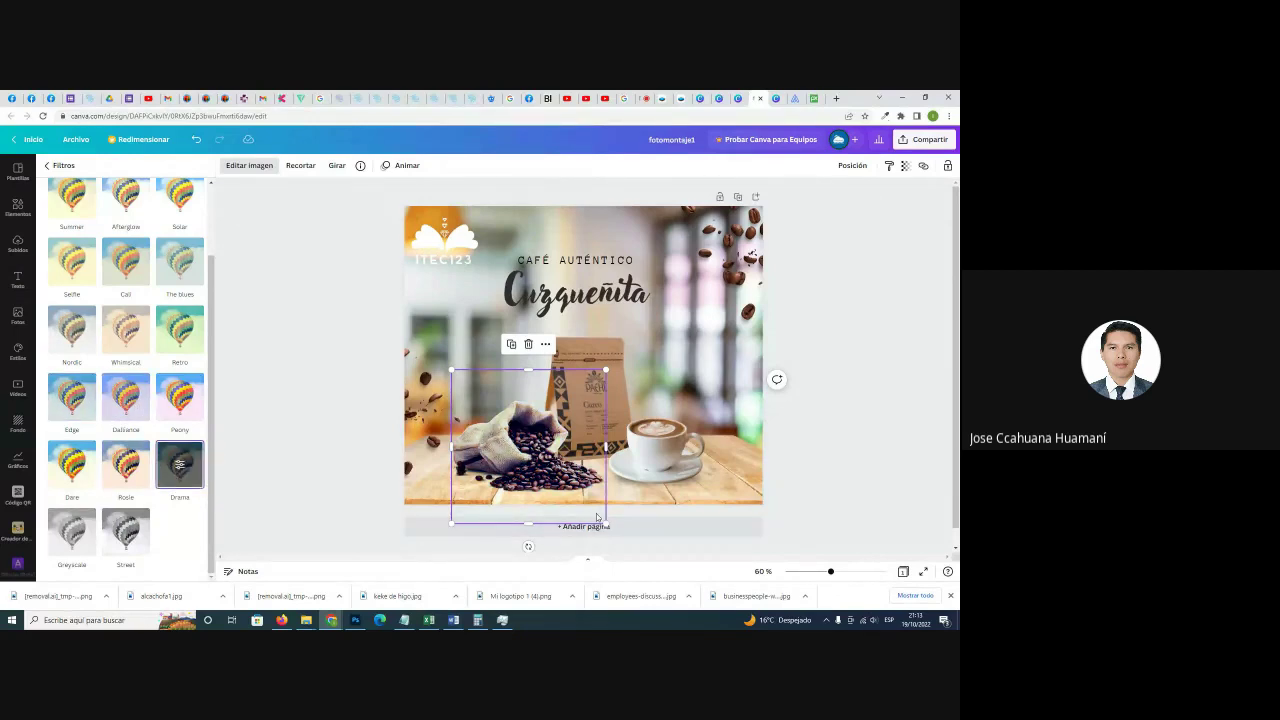
click(530, 375)
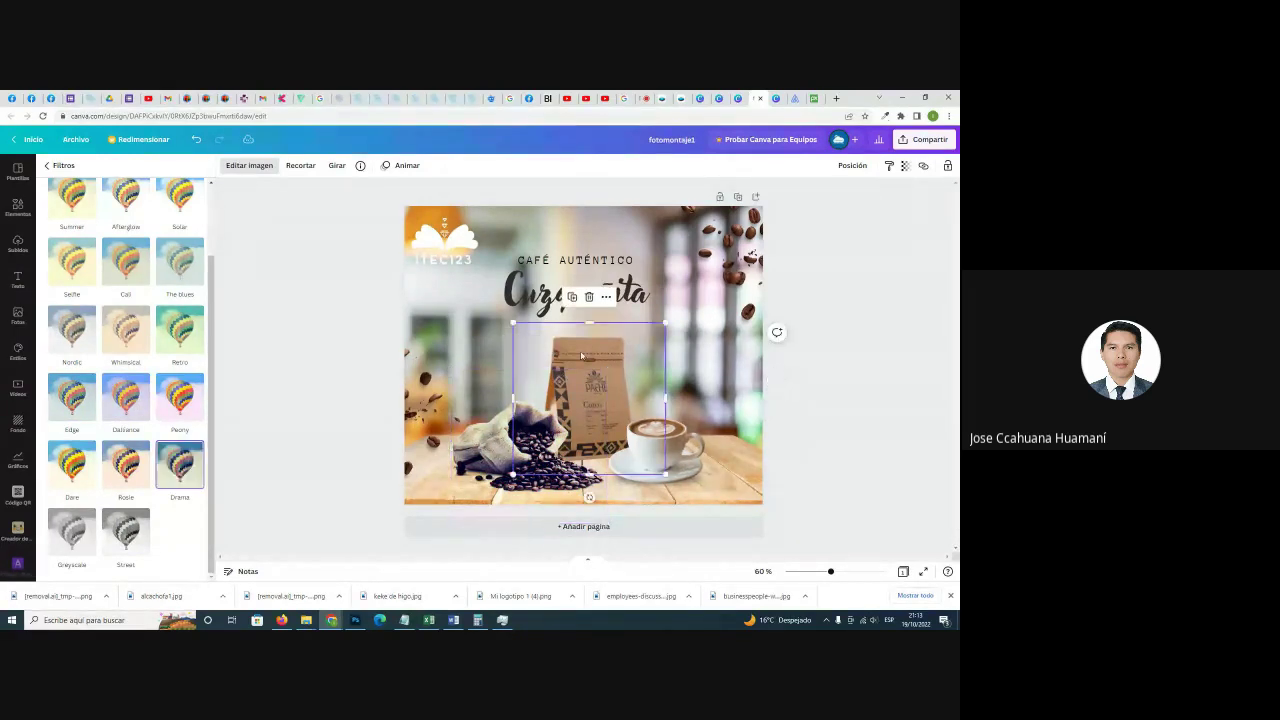
click(179, 465)
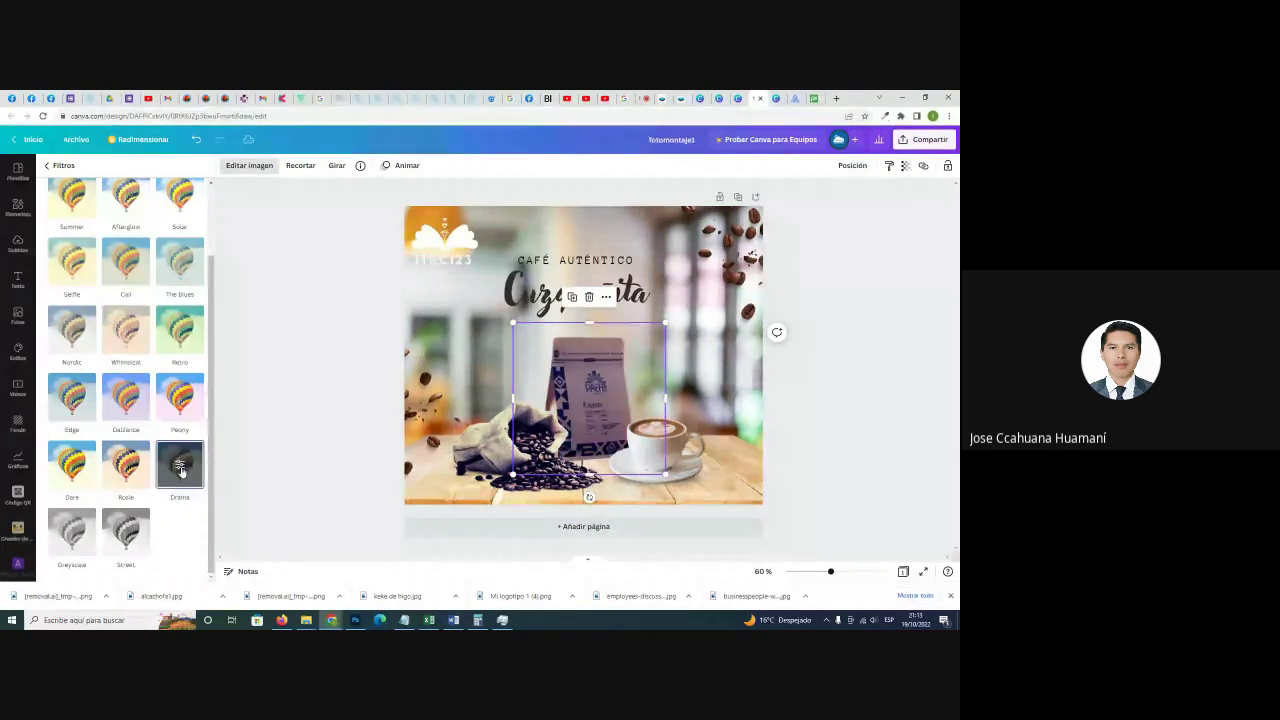
click(658, 448)
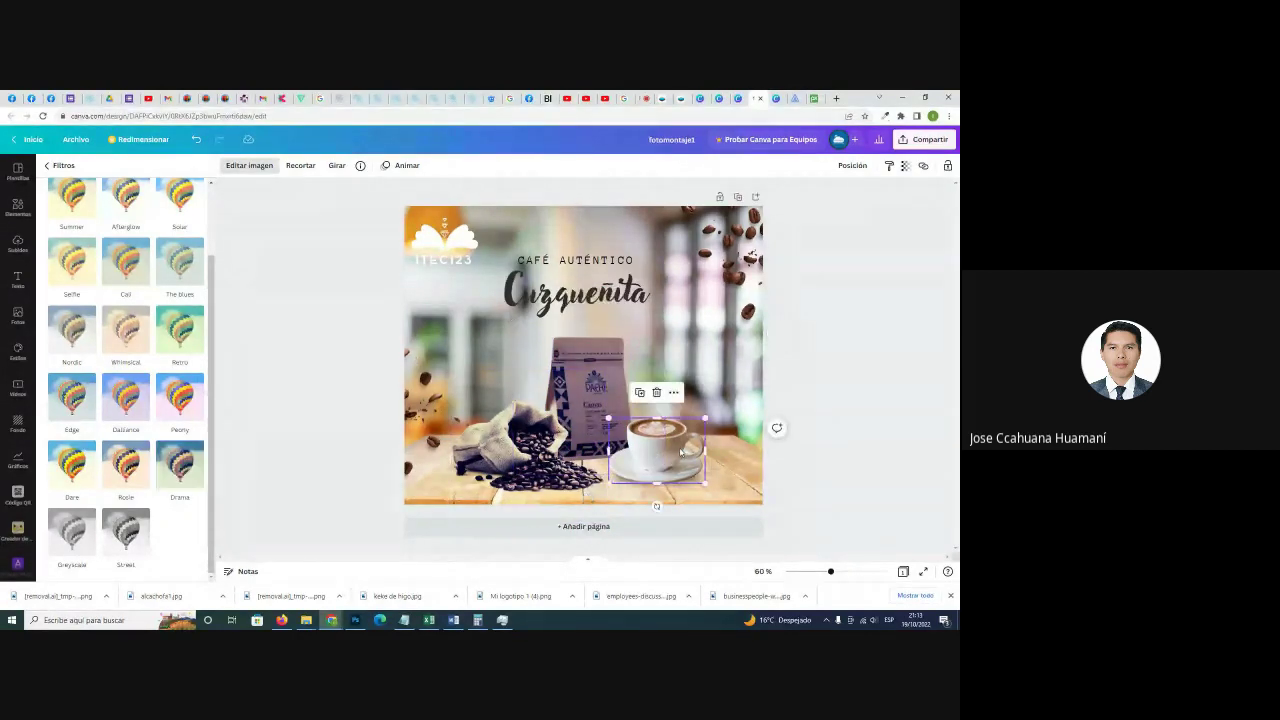
click(193, 465)
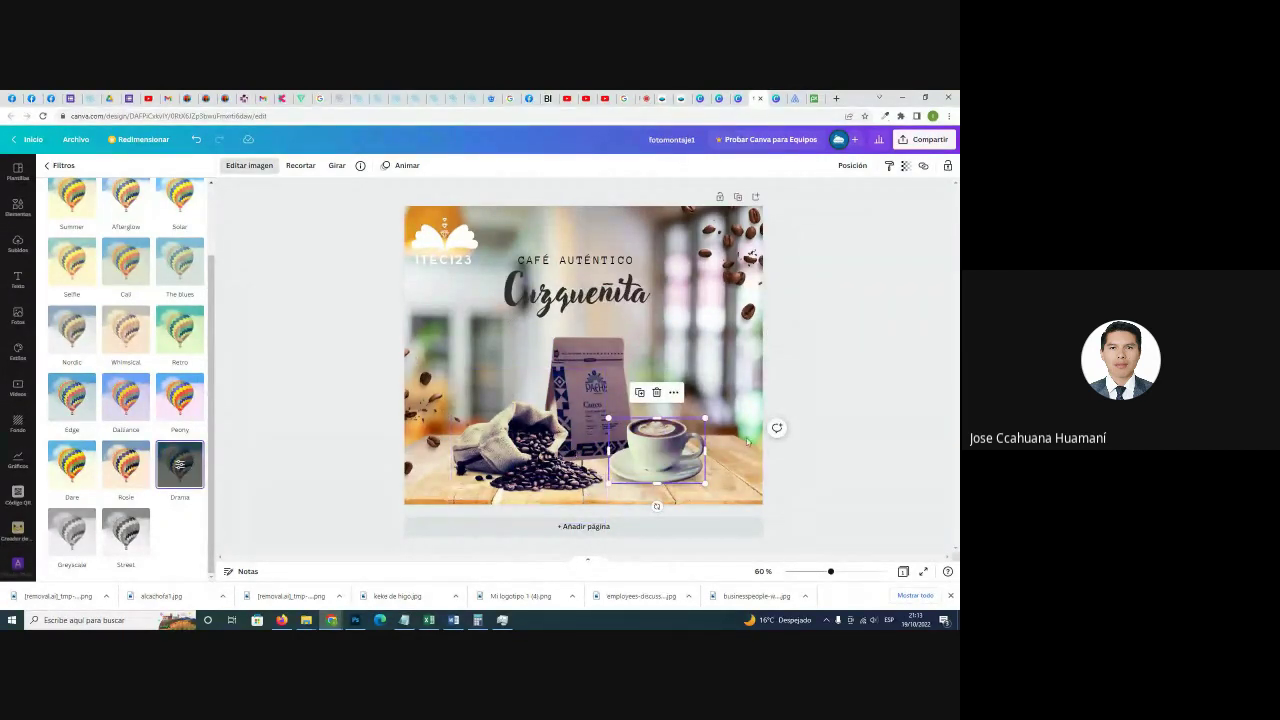
click(790, 405)
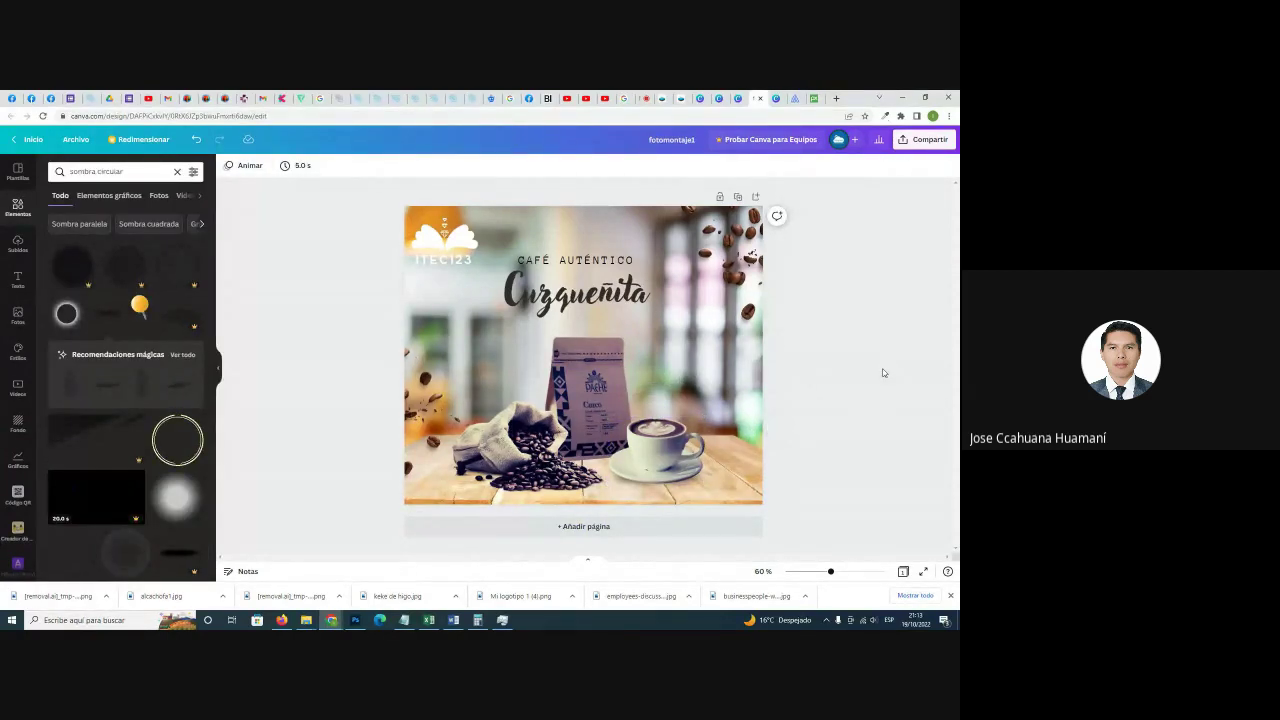
Undo the Drama filters on the cup, package and sack, and check the sack's image adjustment settings.
key(ctrl+z)
key(ctrl+z)
key(ctrl+z)
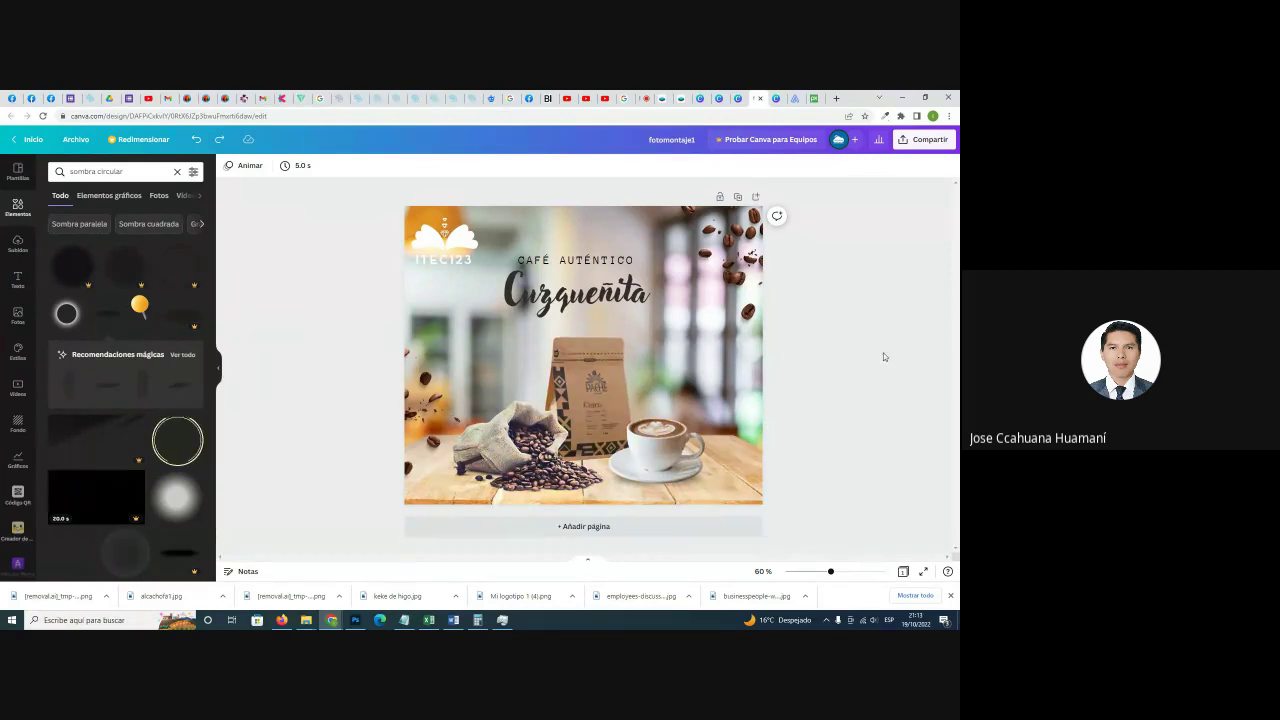
click(514, 454)
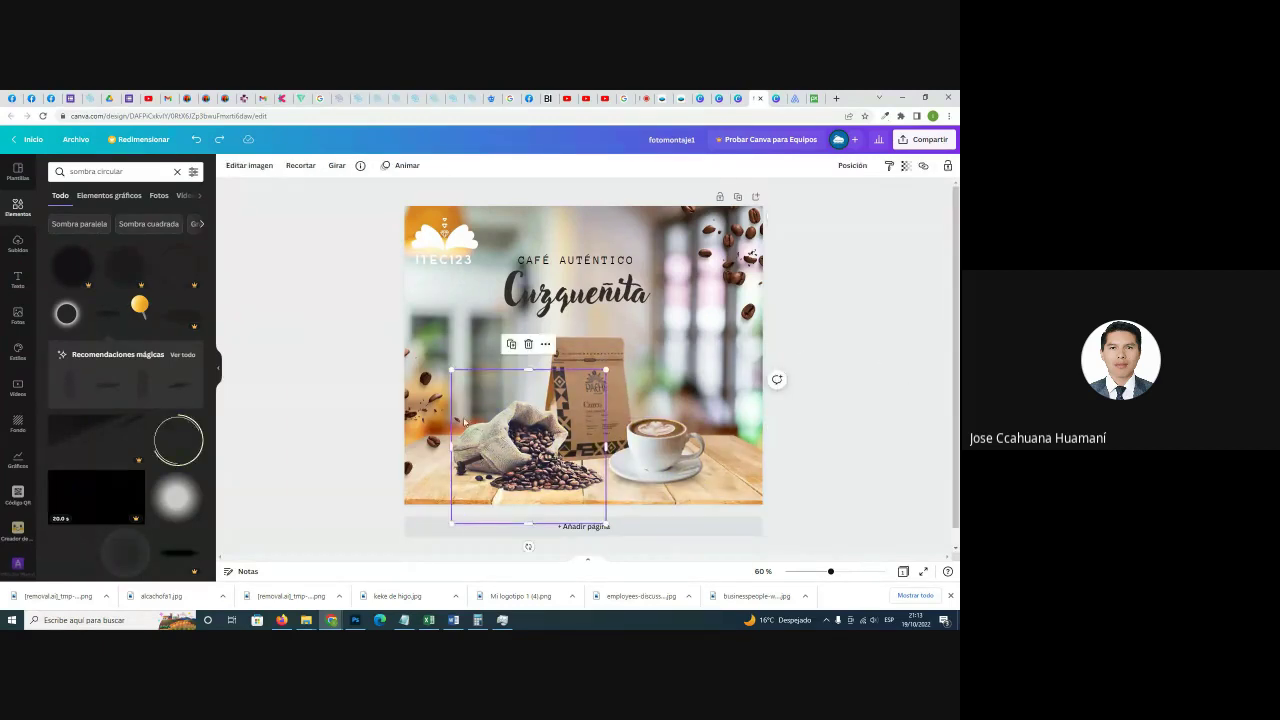
click(250, 166)
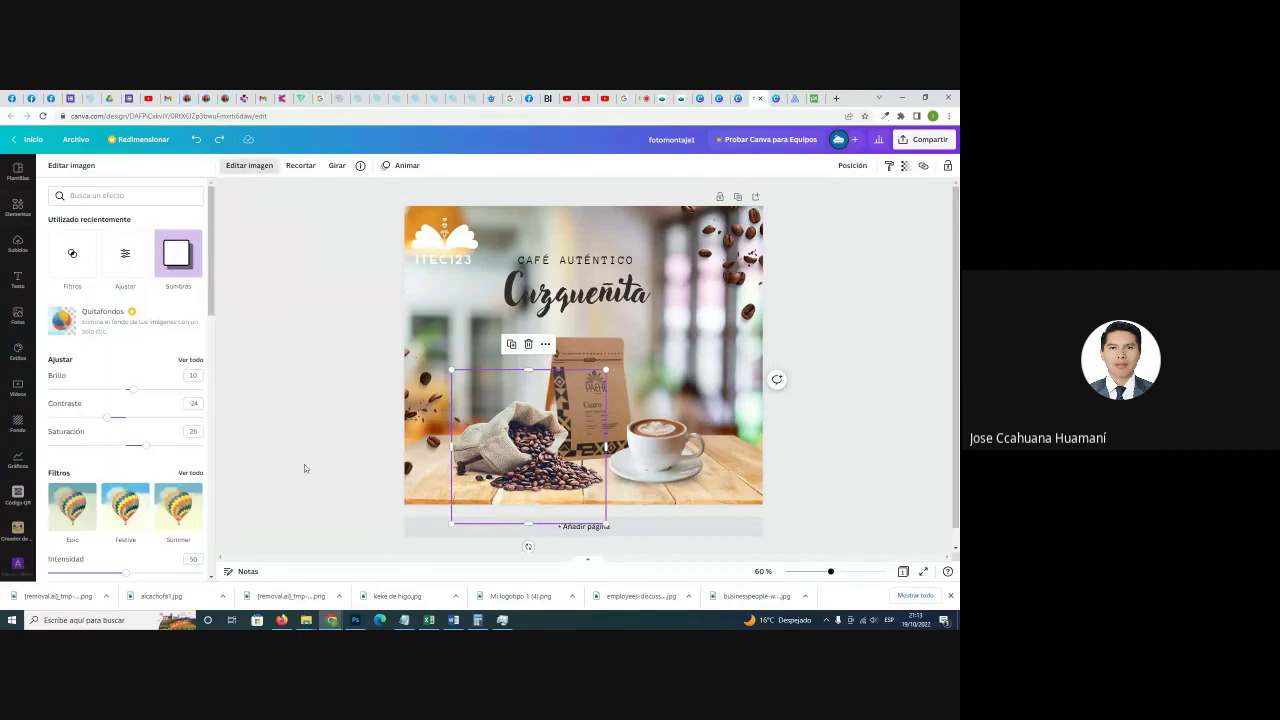
key(Escape)
click(836, 432)
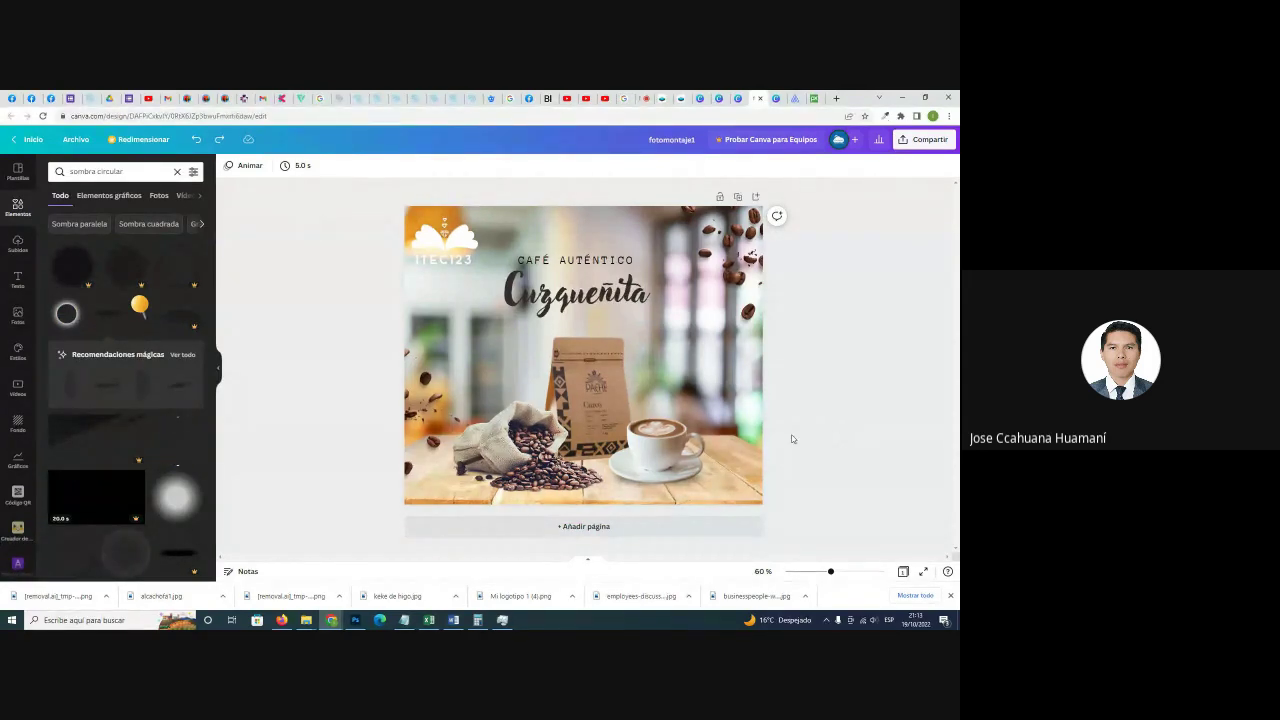
Flip the coffee bean sack horizontally and swap its place with the coffee cup on either side of the package.
click(506, 446)
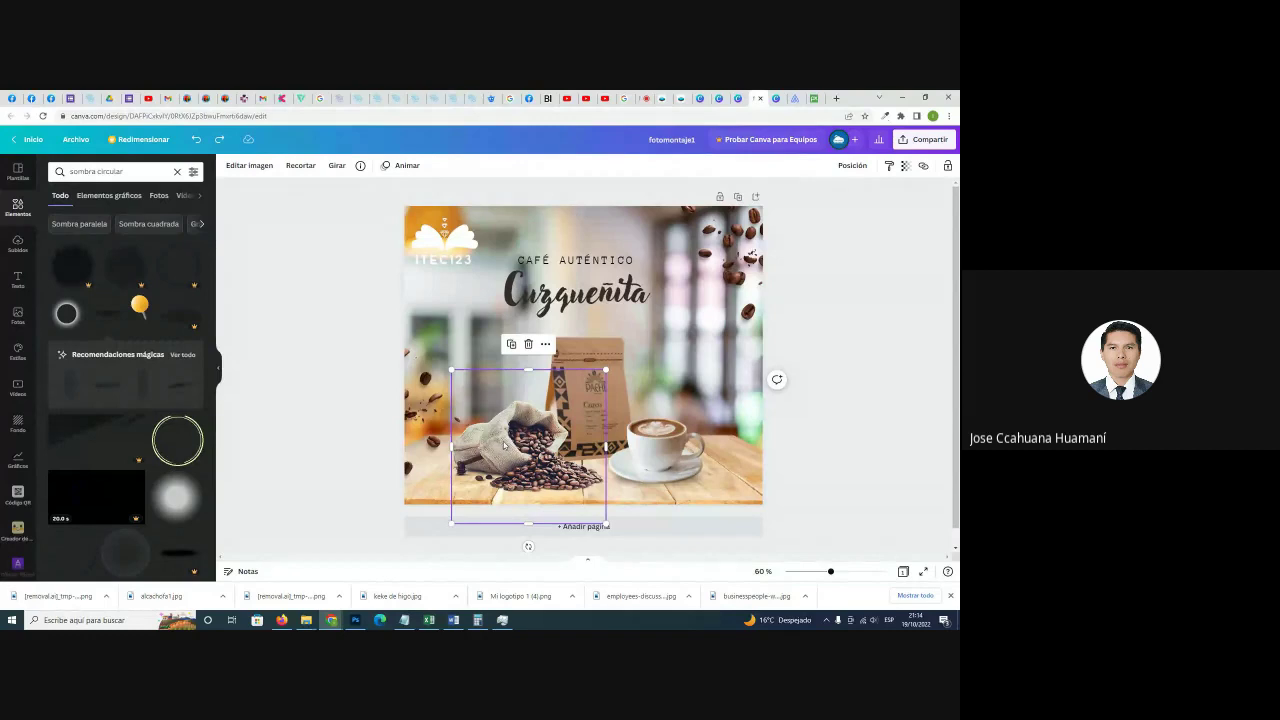
click(339, 170)
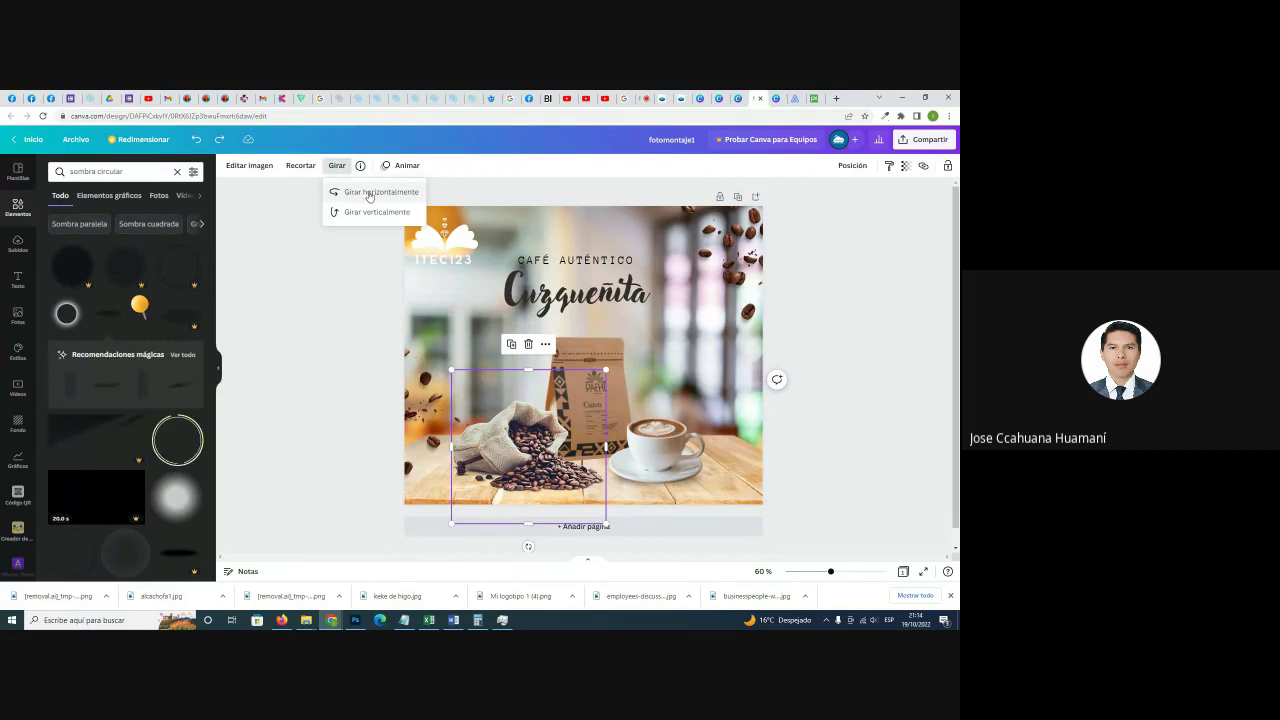
click(369, 196)
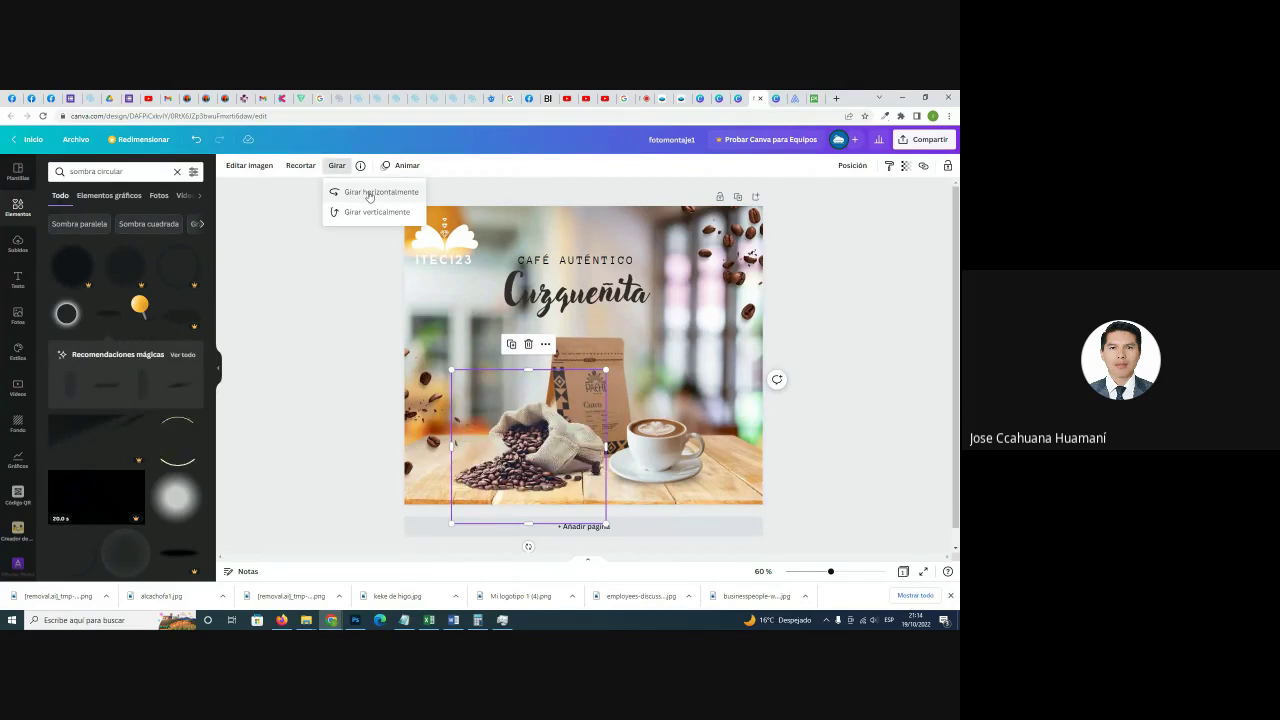
drag(534, 459, 676, 350)
drag(650, 465, 488, 467)
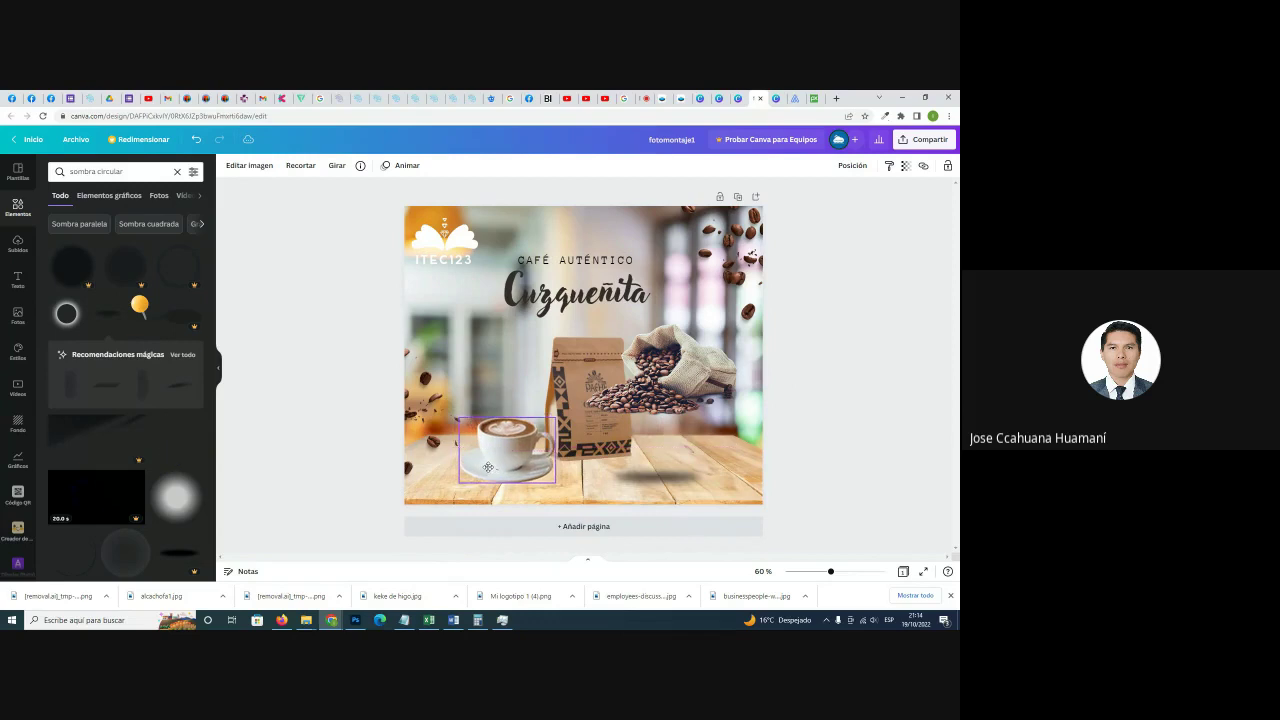
drag(671, 400, 657, 456)
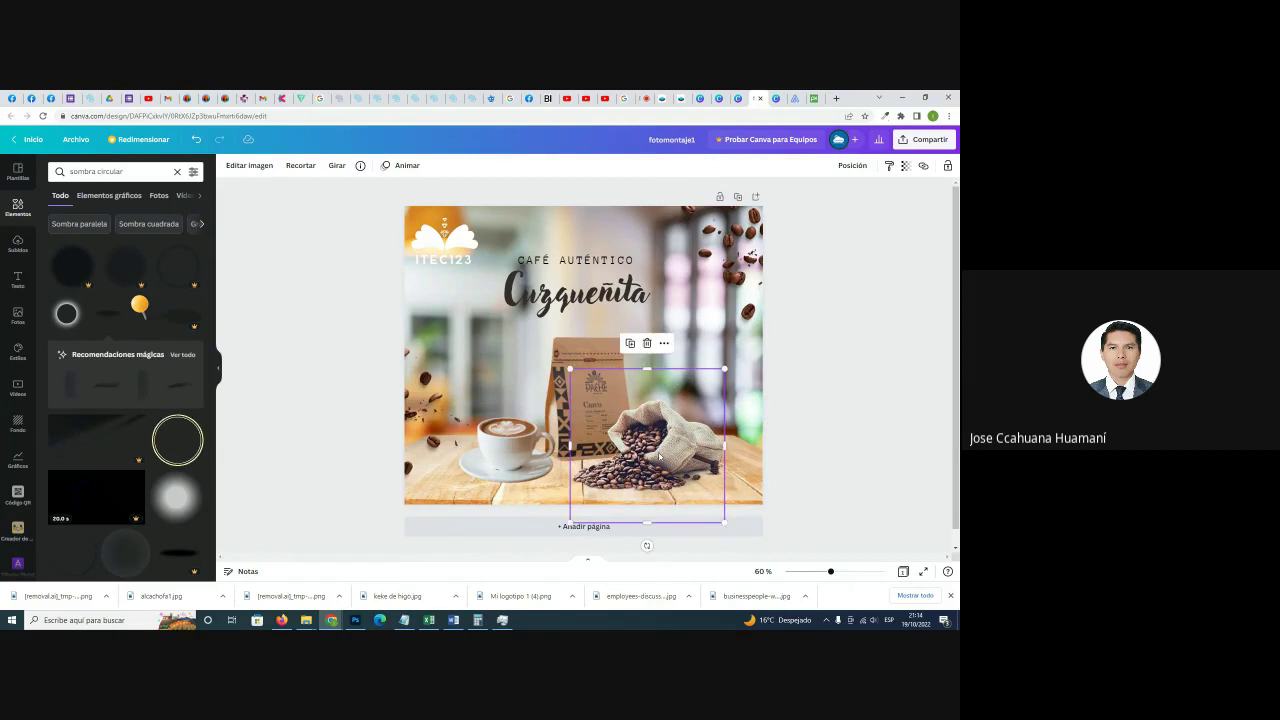
Flip the coffee cup horizontally and shift it slightly down and closer to the coffee package.
click(505, 457)
drag(178, 440, 384, 430)
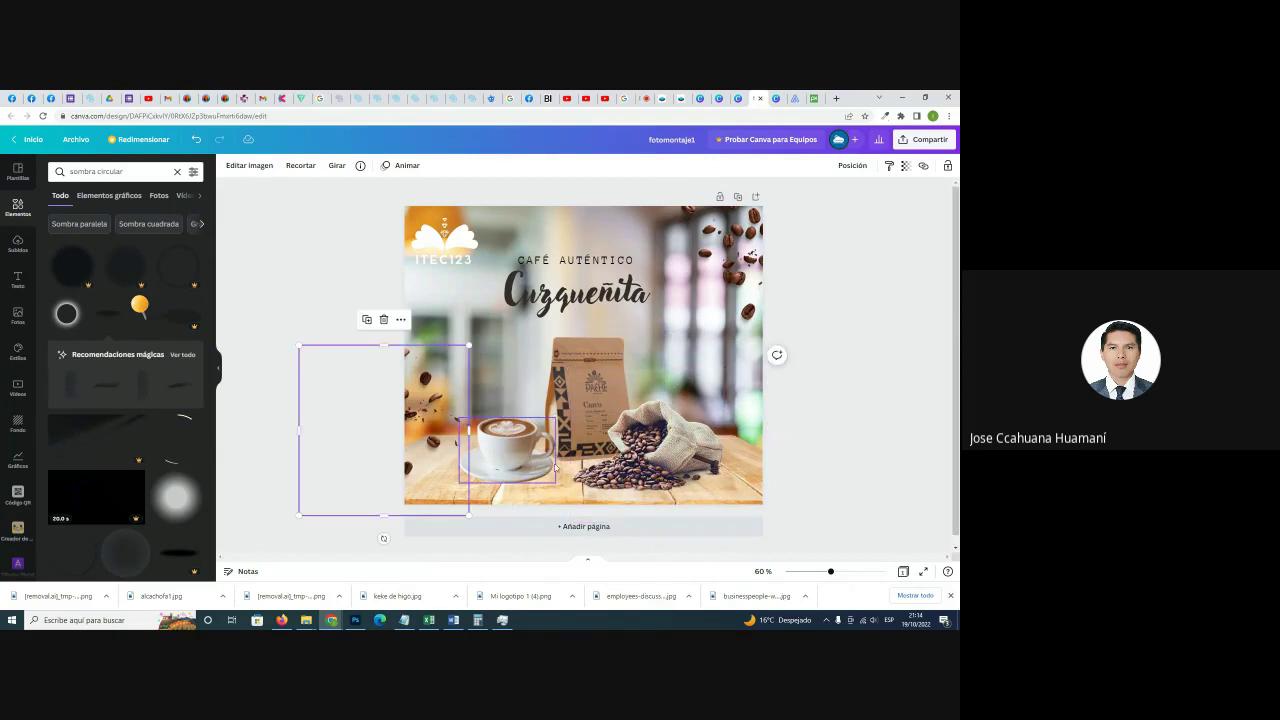
click(546, 443)
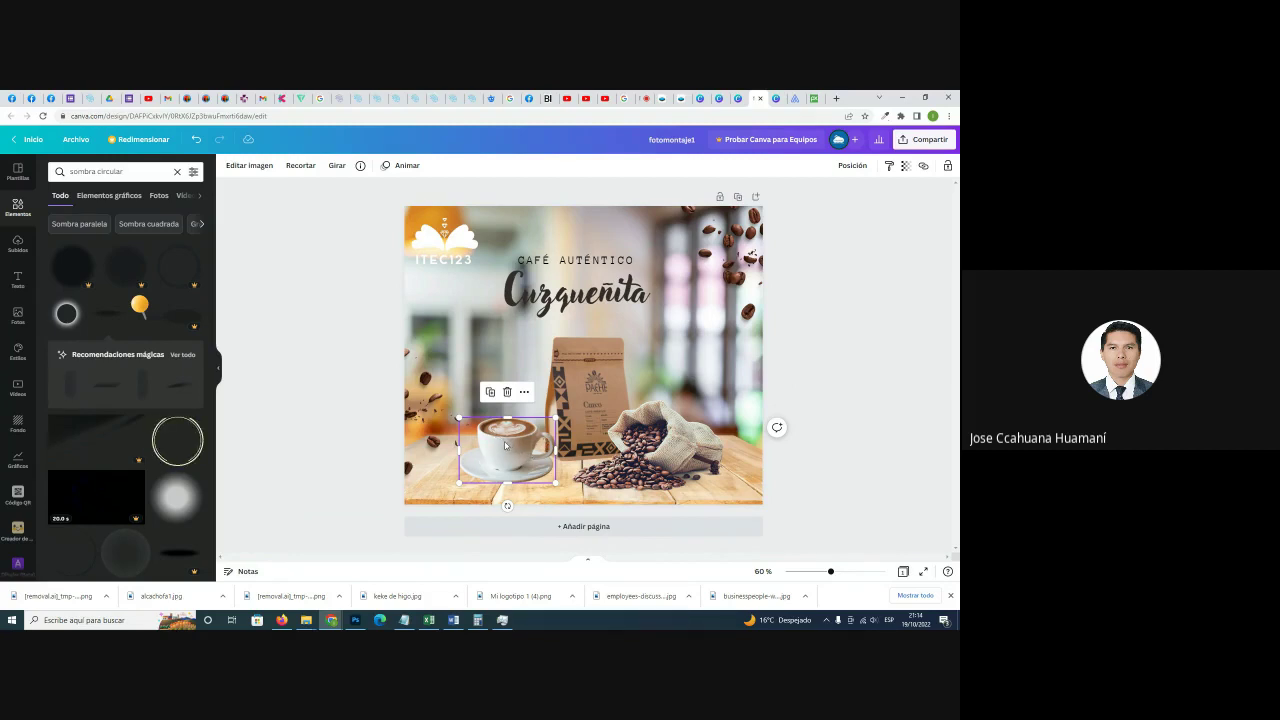
click(340, 167)
click(359, 192)
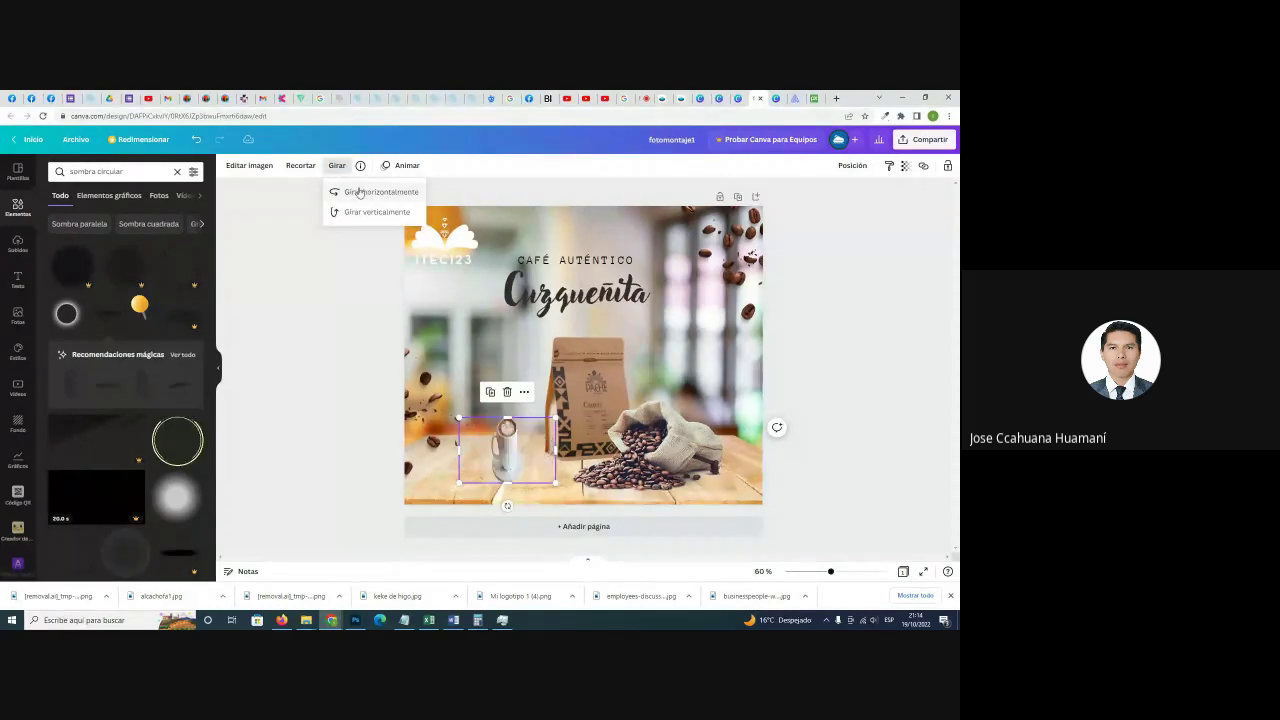
click(520, 460)
drag(520, 460, 526, 454)
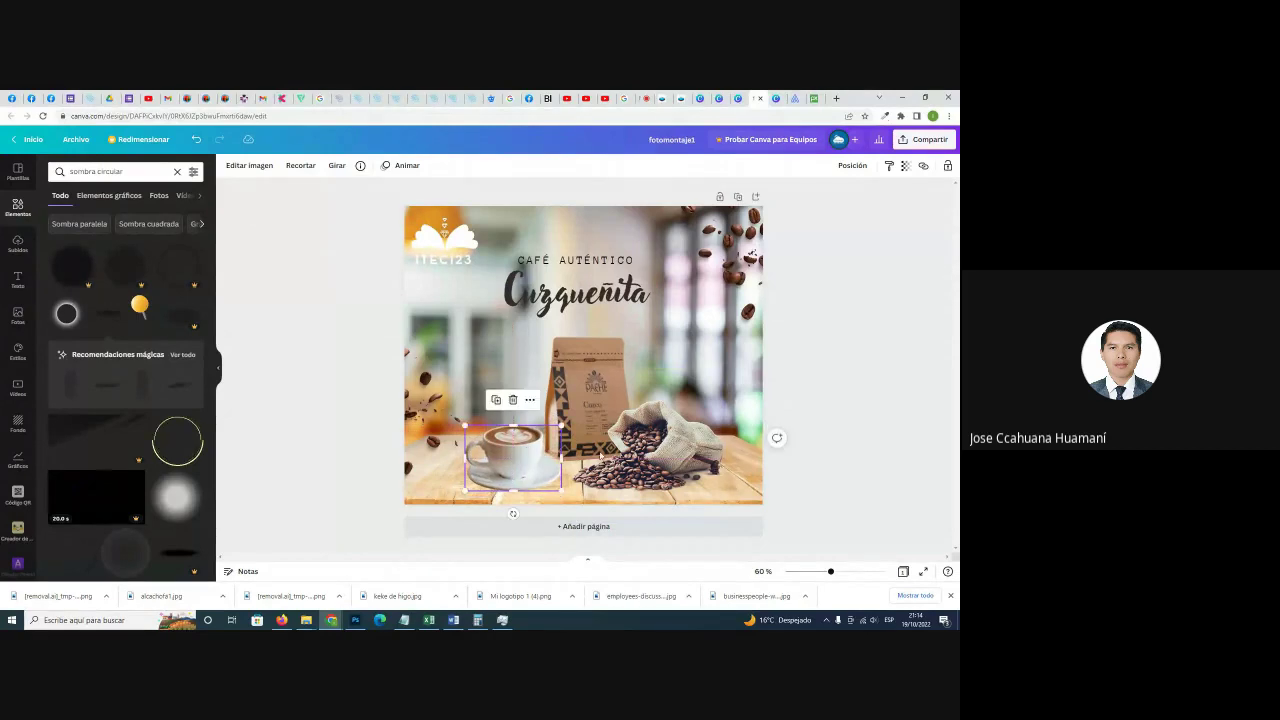
click(430, 428)
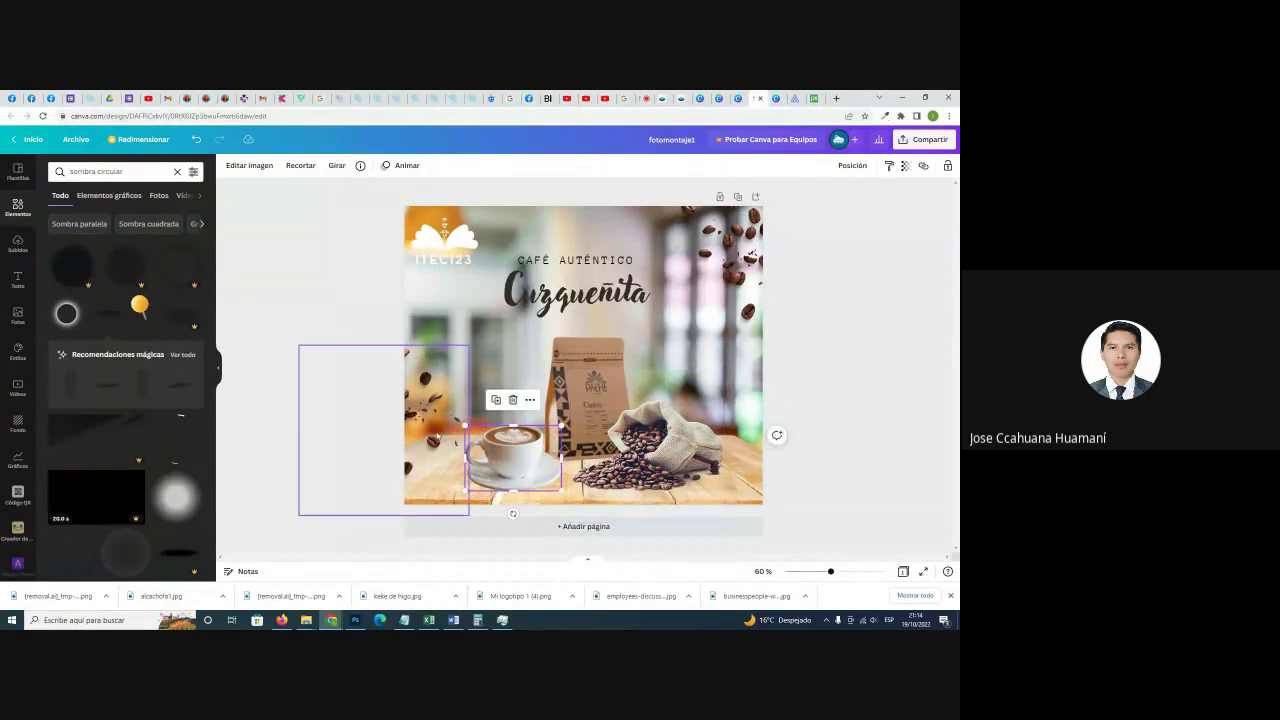
click(819, 417)
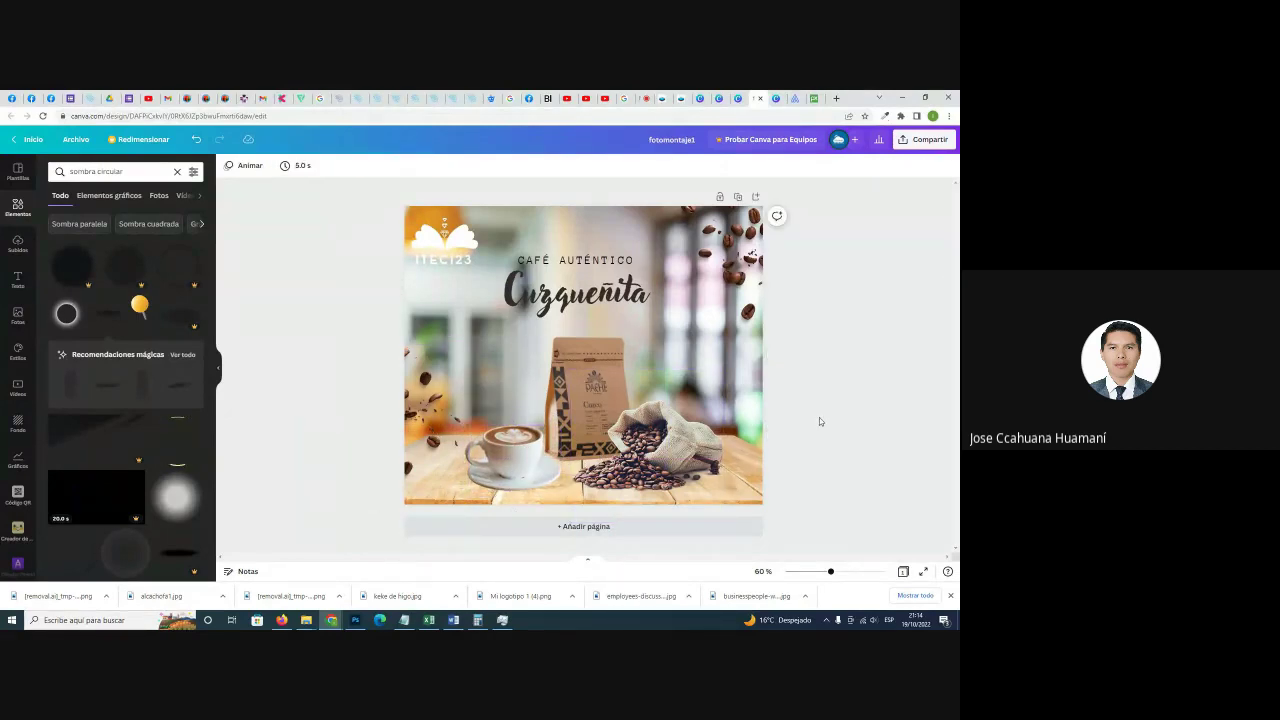
Undo the flips and moves of the coffee cup and the bean sack.
key(ctrl+z)
key(ctrl+z)
key(ctrl+z)
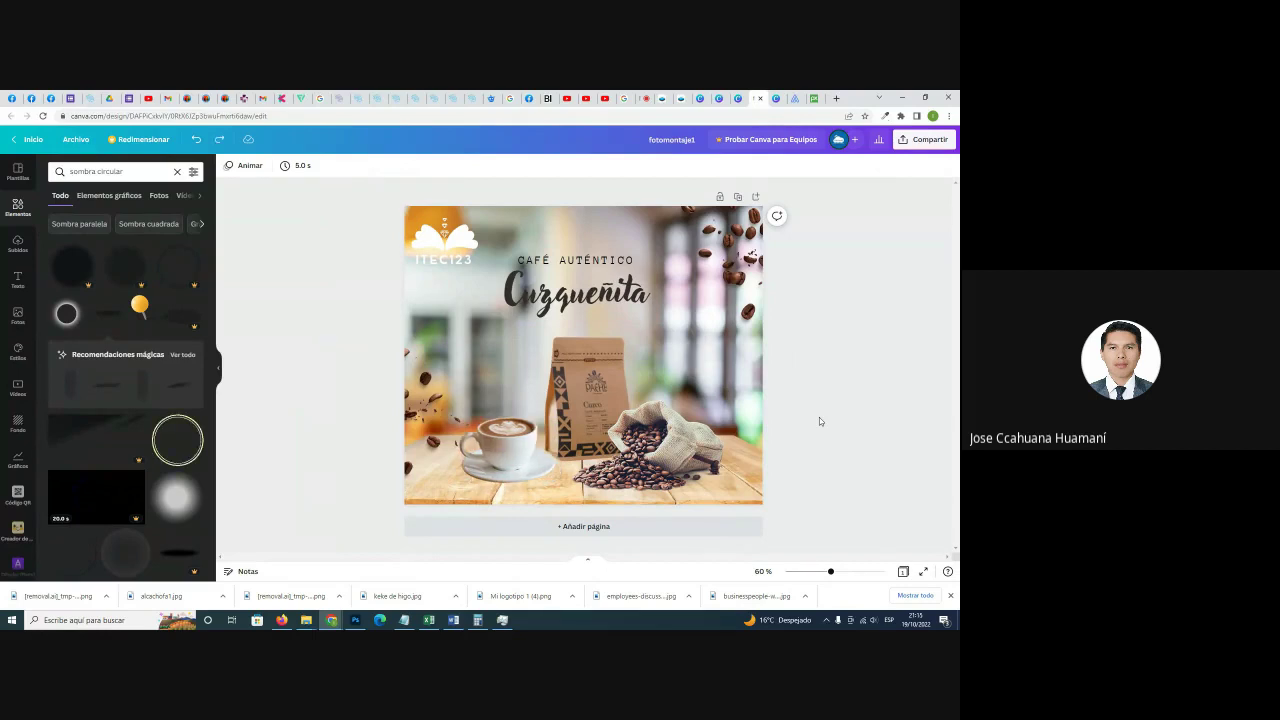
key(ctrl+z)
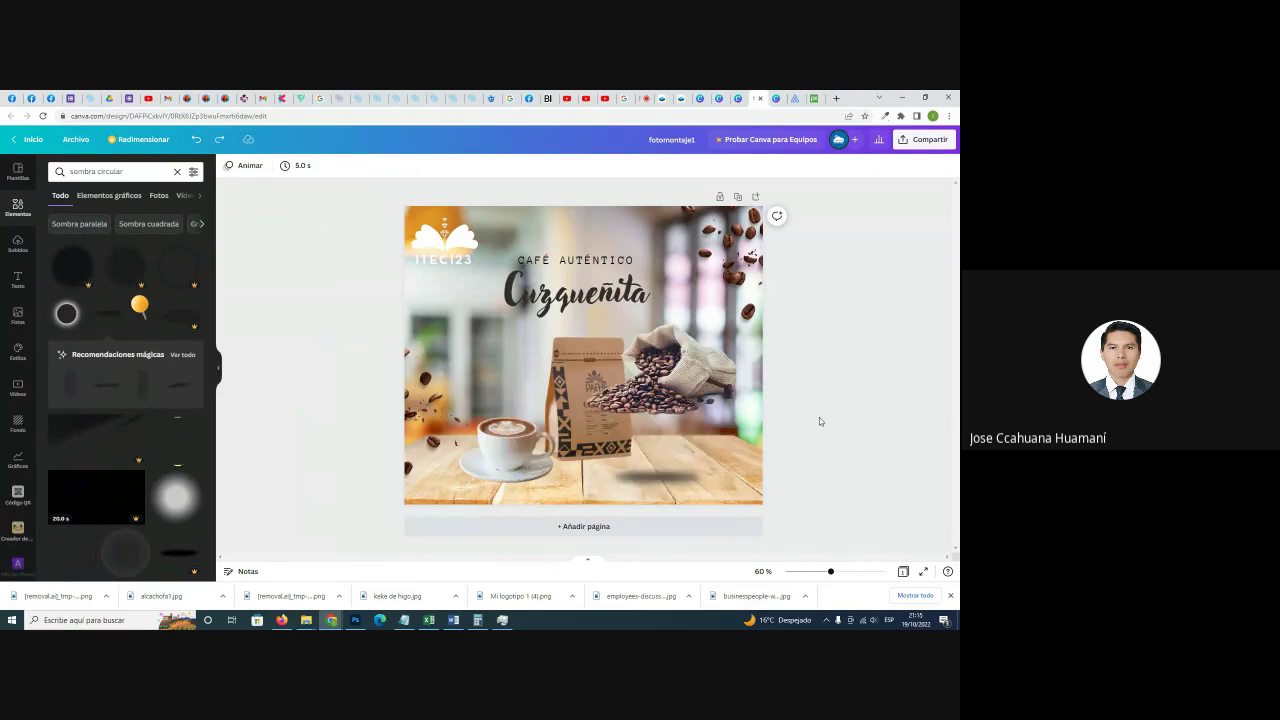
key(ctrl+z)
key(ctrl+z)
key(ctrl+z)
key(ctrl+z)
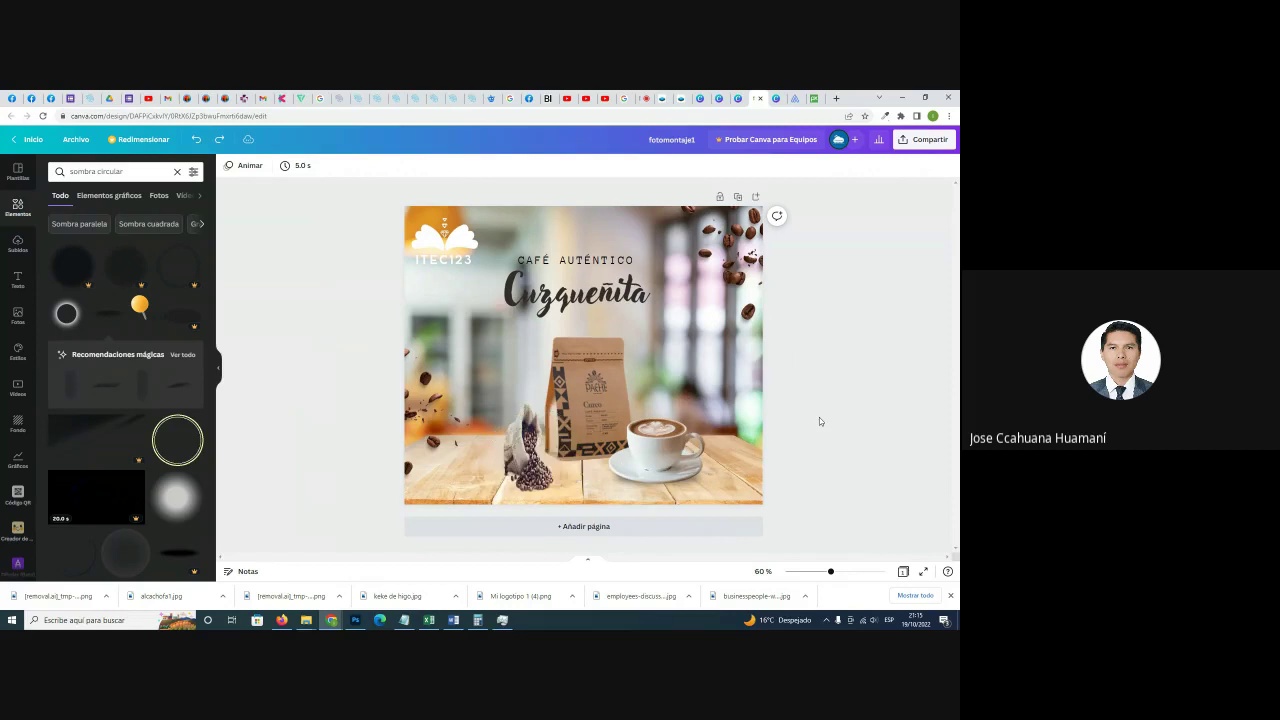
key(ctrl+y)
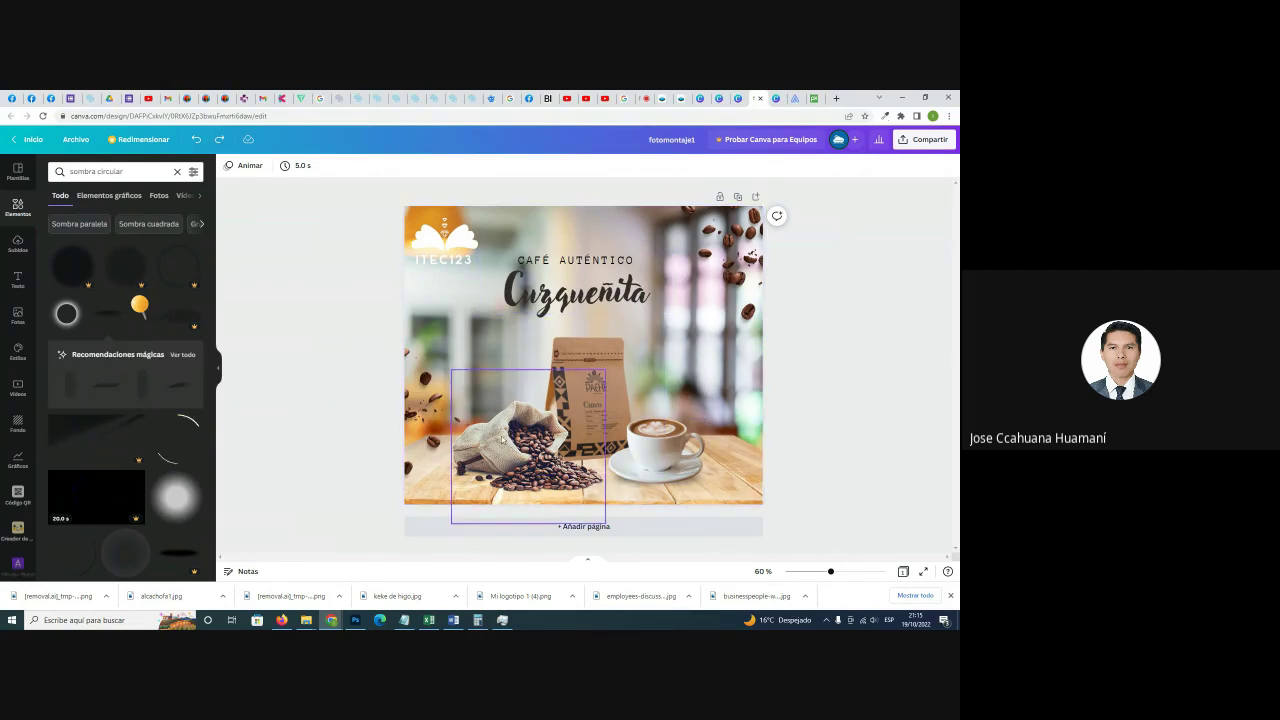
Review the flip options for the coffee bean sack without applying any.
click(540, 453)
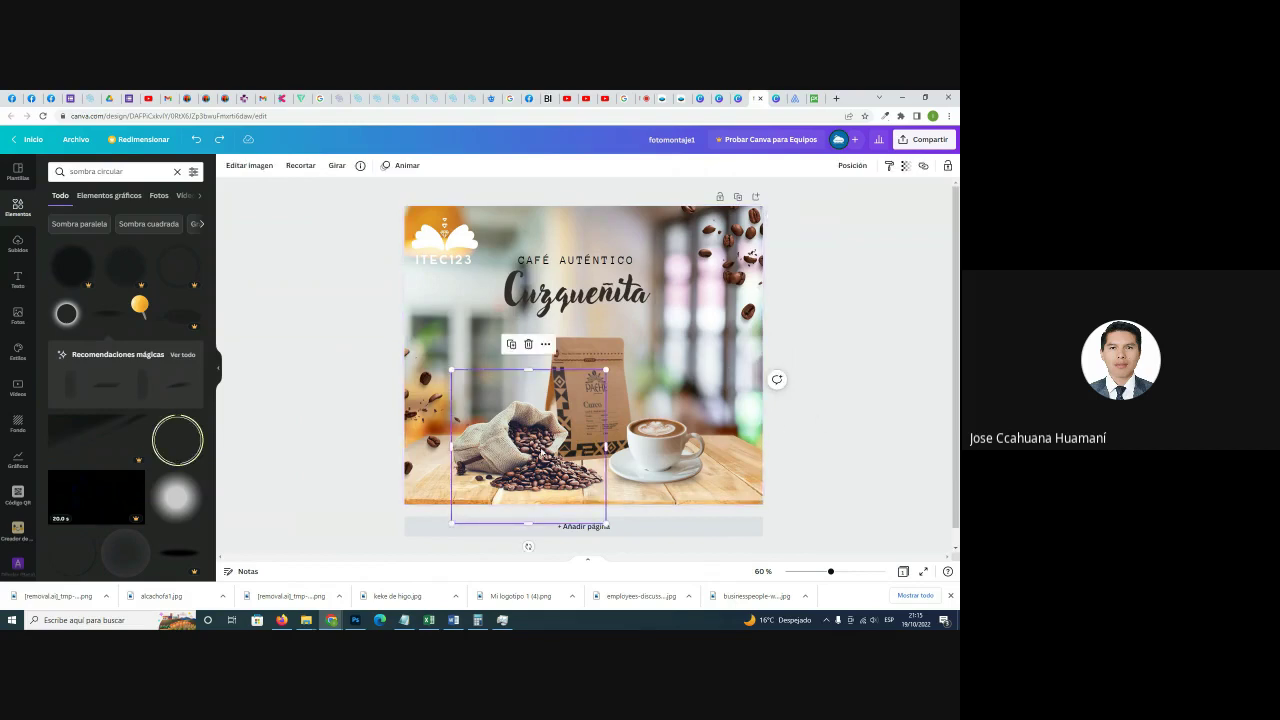
click(340, 166)
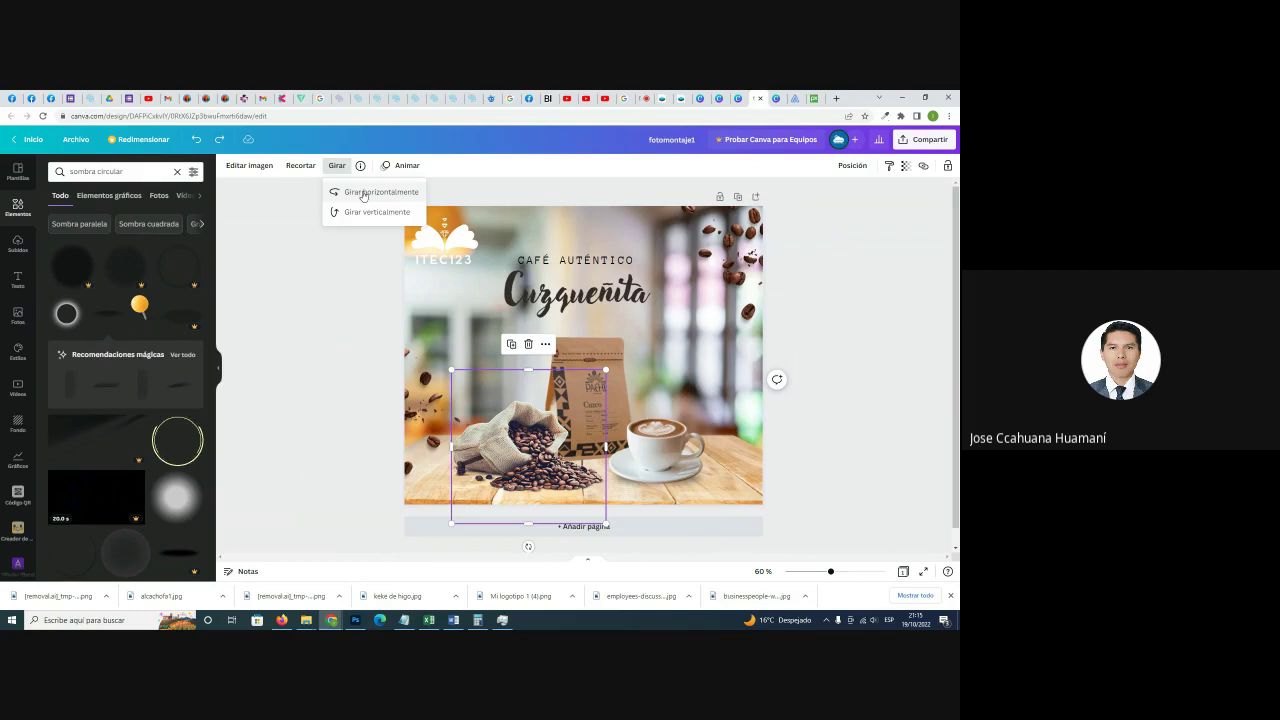
key(Escape)
click(858, 359)
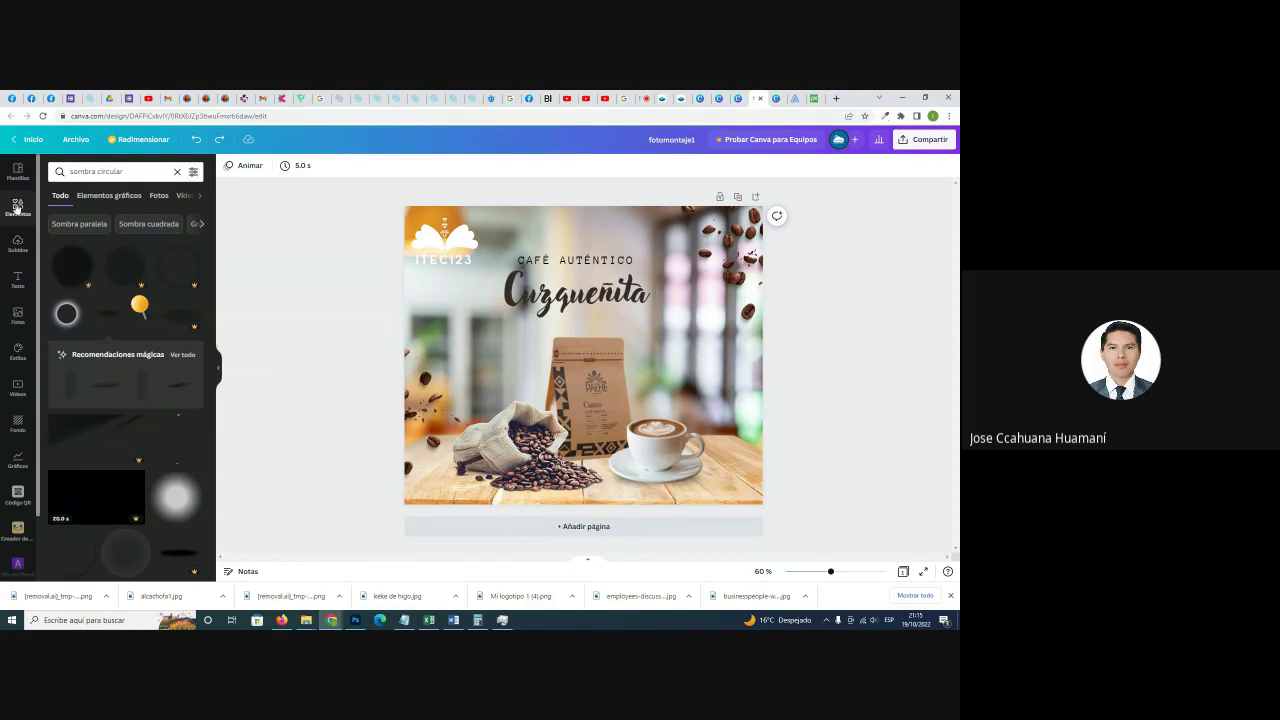
Search the design elements for "cafe".
click(17, 207)
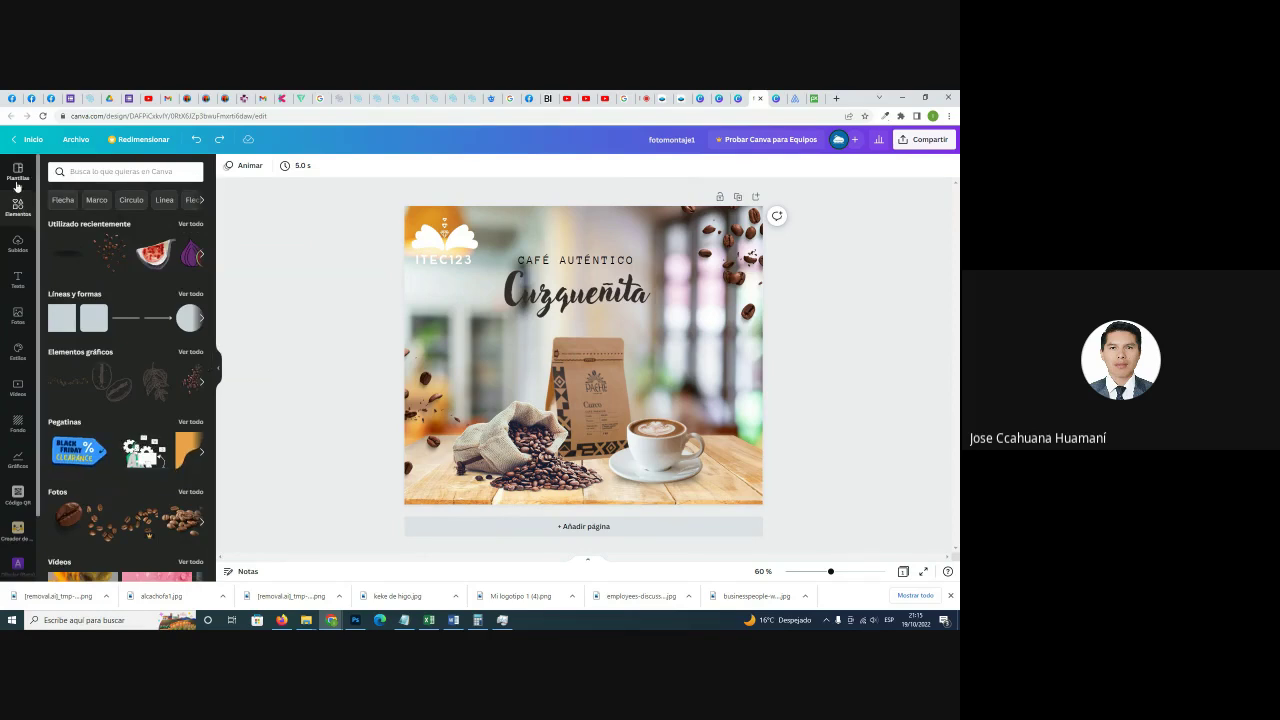
click(90, 177)
text(cafe)
key(Return)
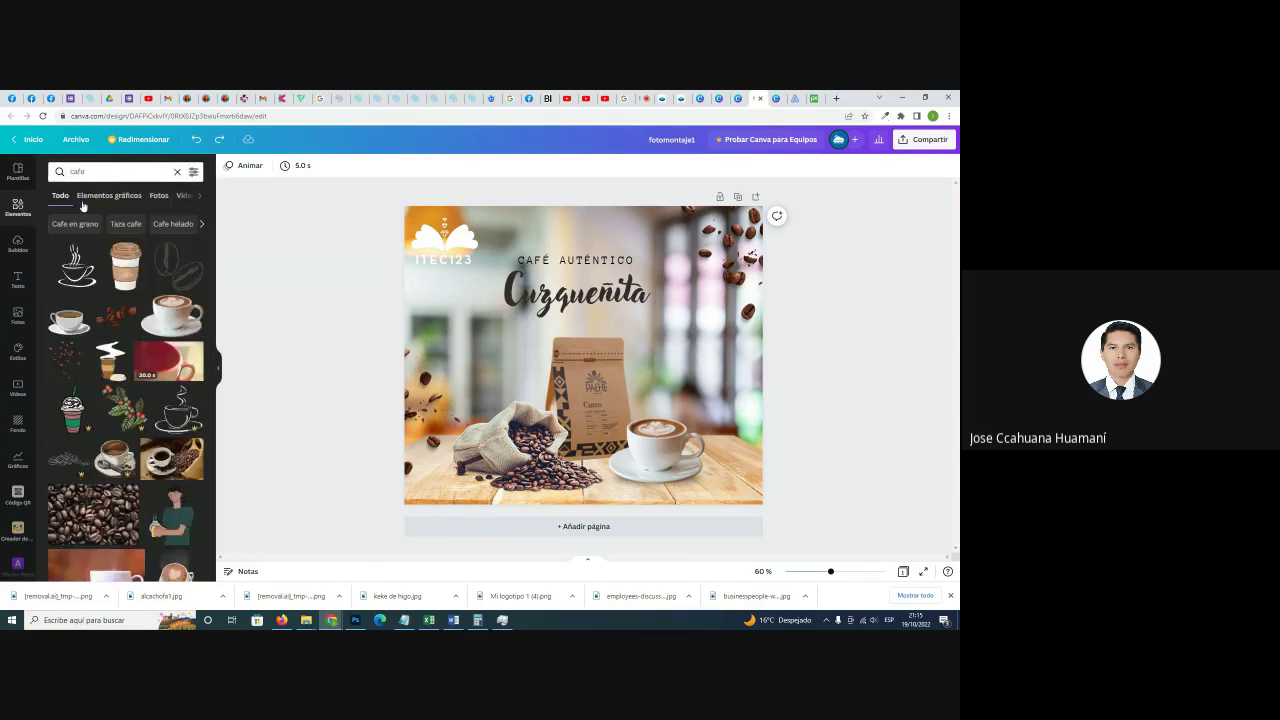
Add the steaming coffee cup outline graphic and place it below the ITEC123 logo, beside the Cuzqueñita title.
click(172, 415)
drag(604, 350, 719, 363)
drag(760, 310, 466, 331)
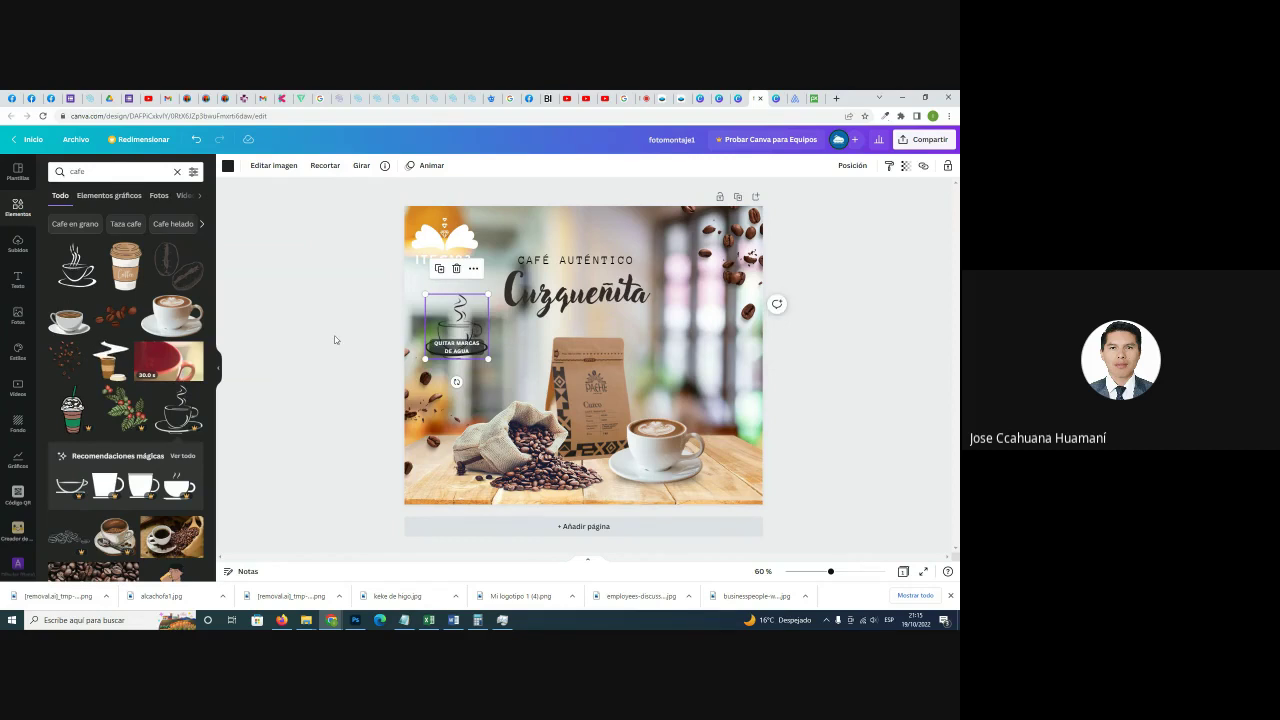
Delete the watermarked coffee cup outline placed below the ITEC123 logo.
click(460, 335)
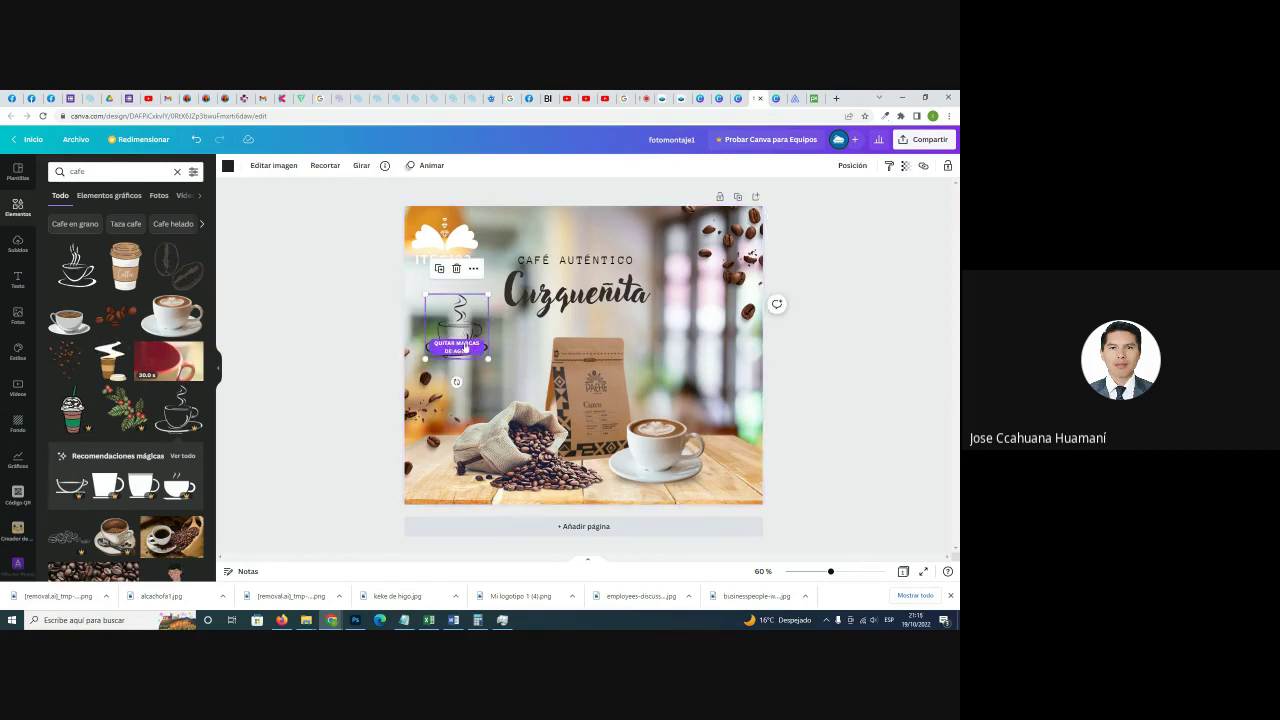
click(464, 340)
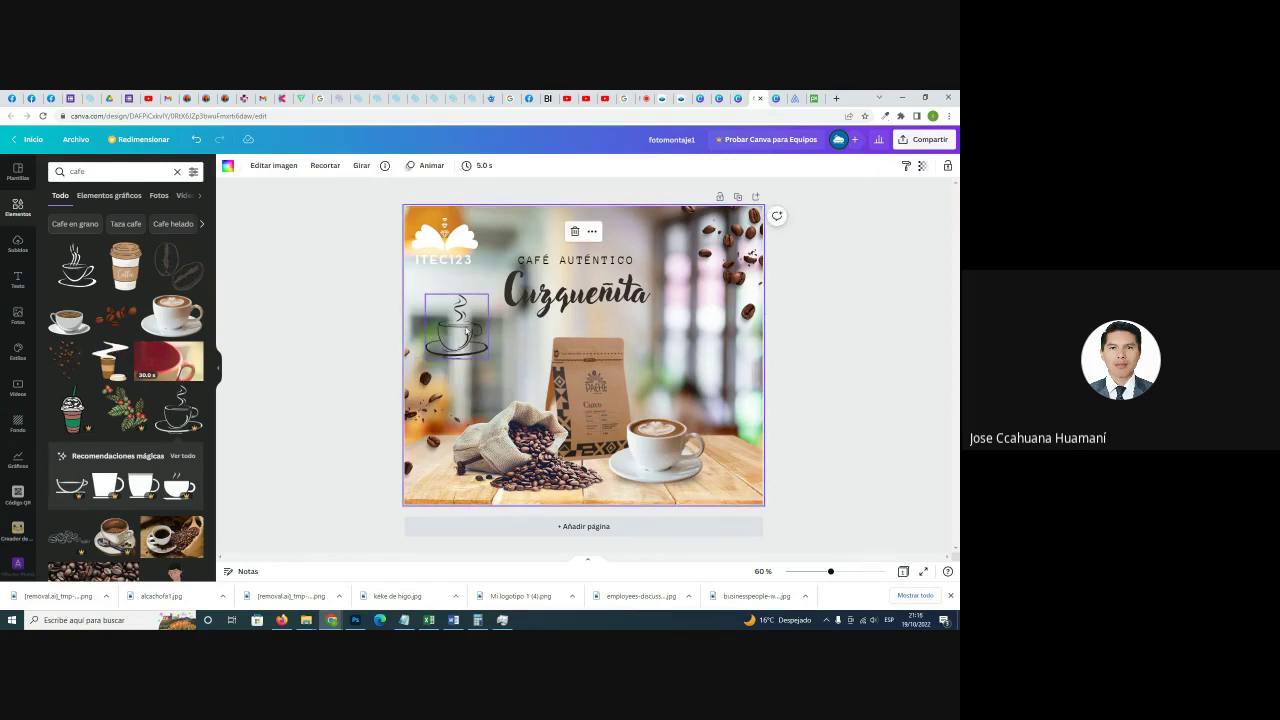
drag(465, 336, 467, 324)
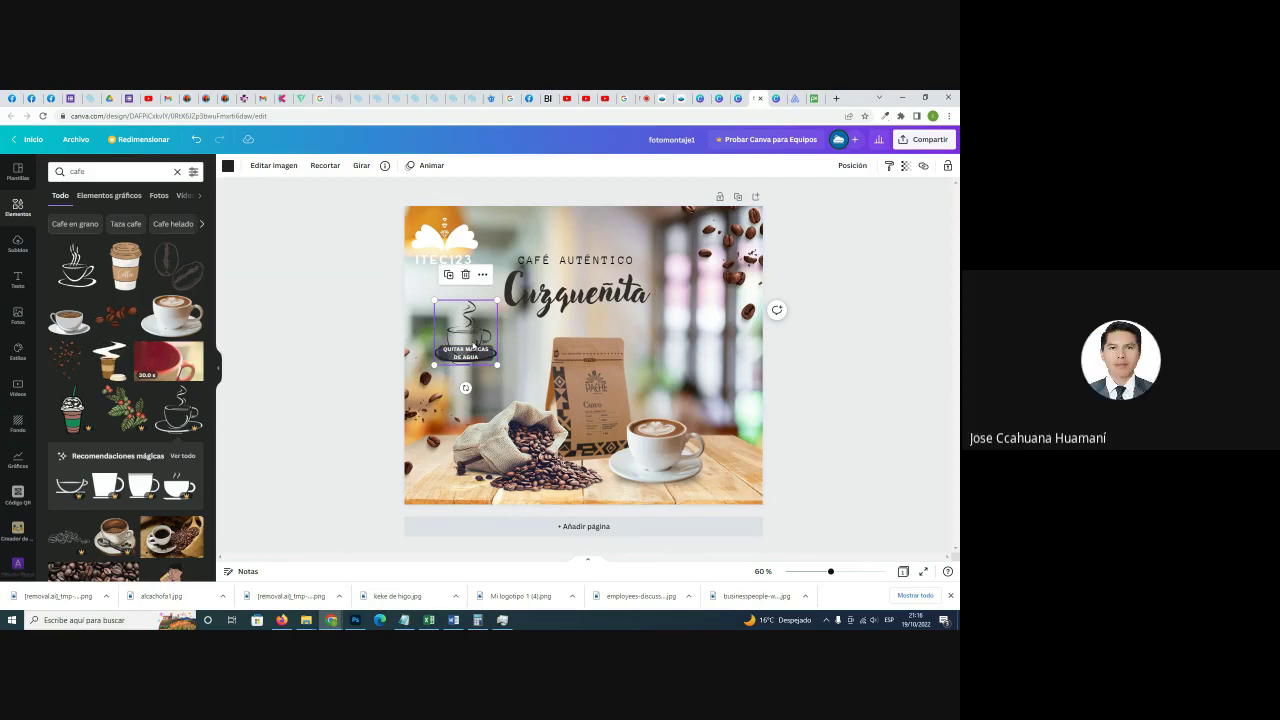
drag(476, 338, 470, 333)
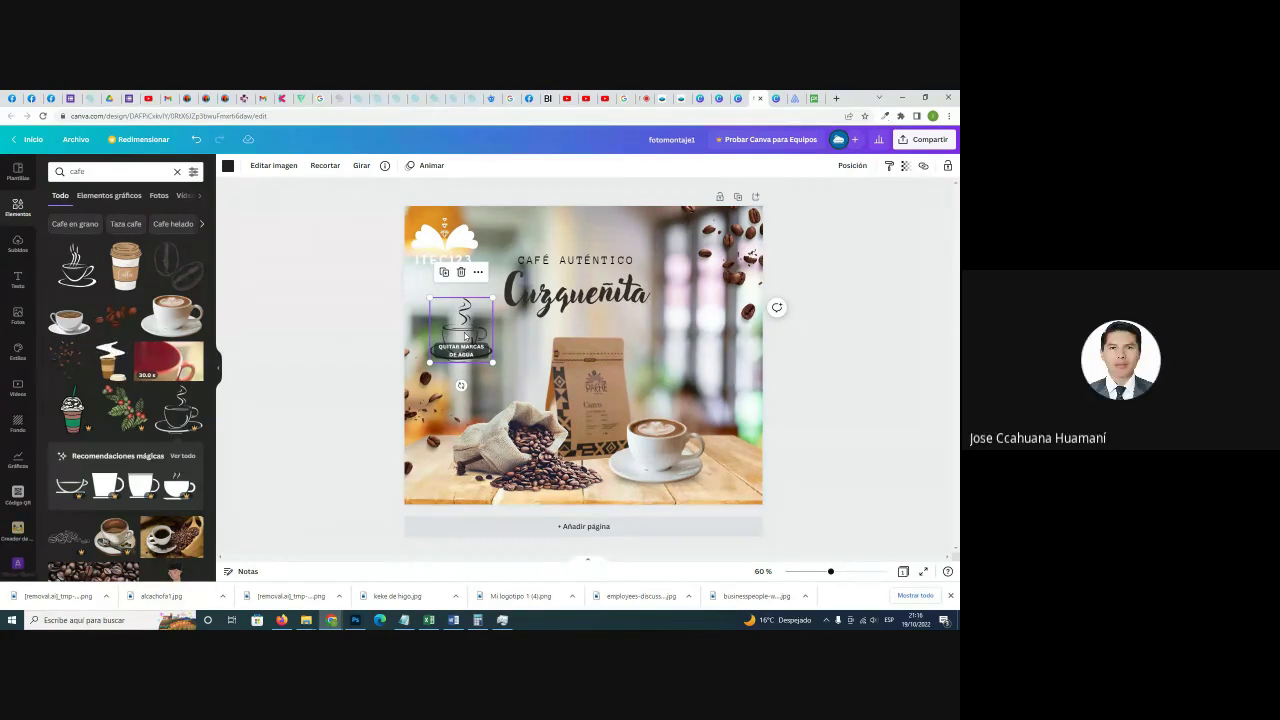
key(Delete)
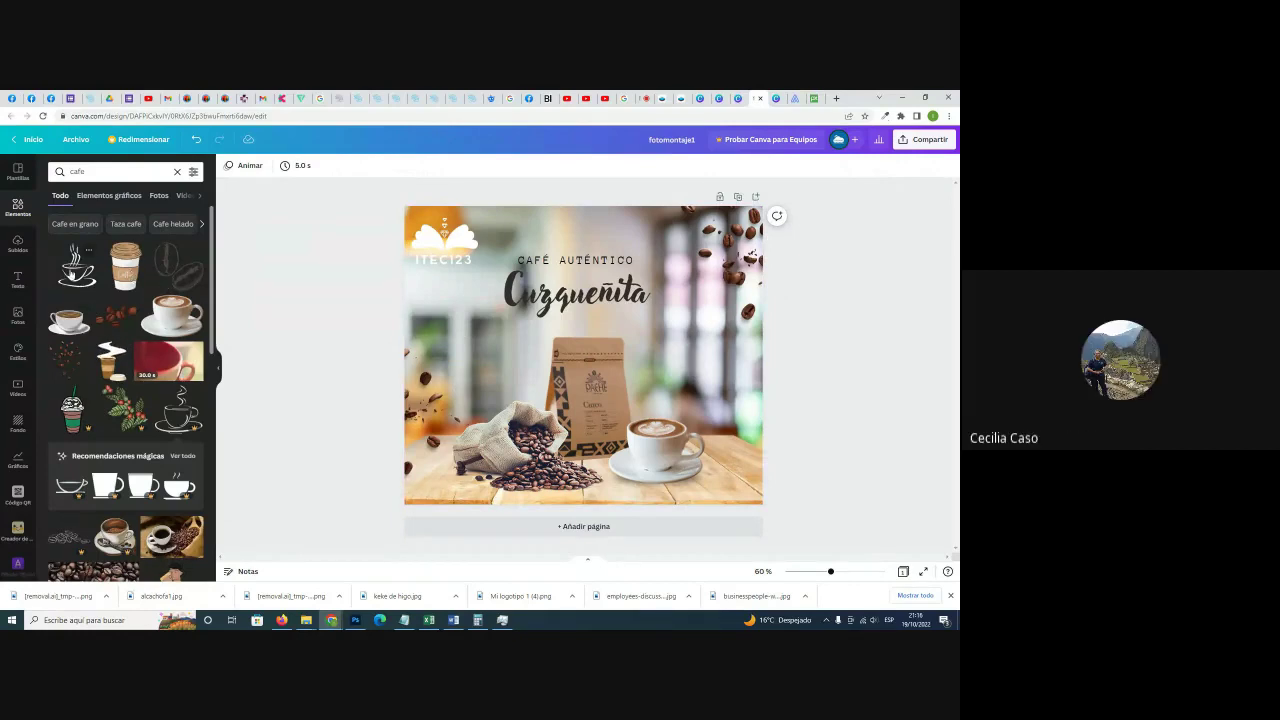
click(71, 268)
drag(592, 341, 473, 327)
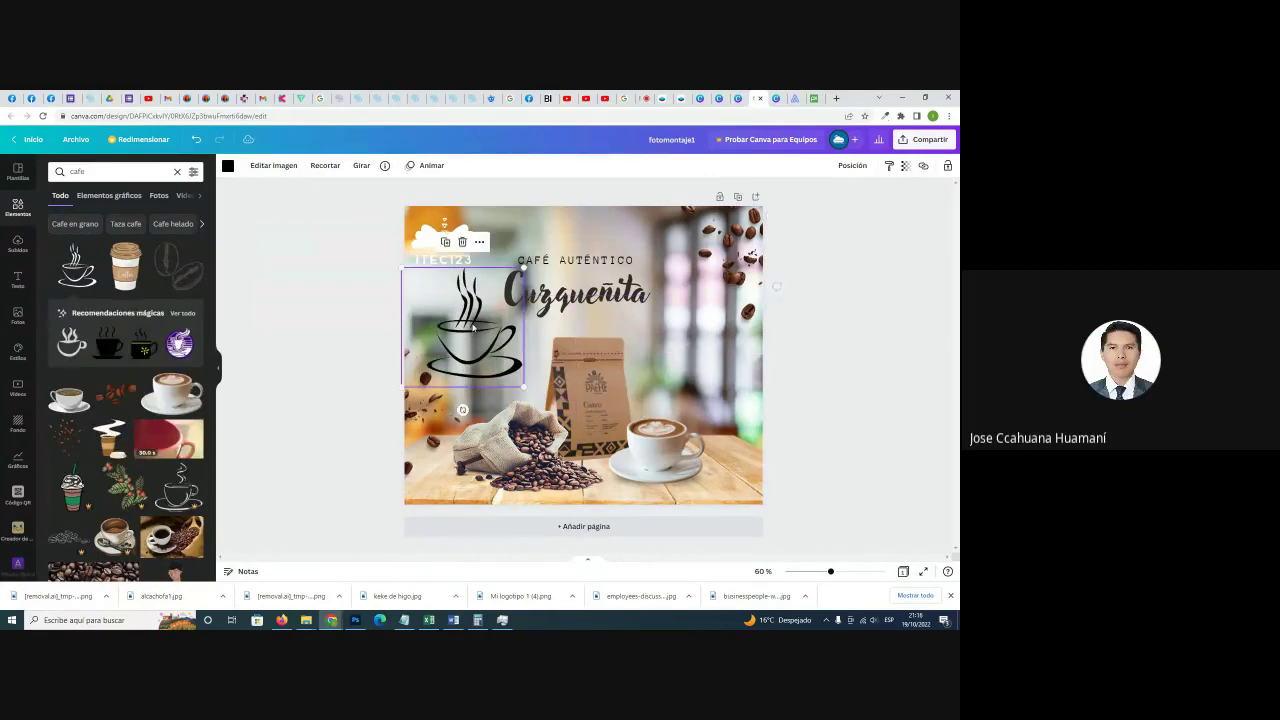
drag(523, 268, 476, 342)
mouse_move(460, 300)
mouse_down()
mouse_move(438, 266)
mouse_move(443, 304)
mouse_up()
key(Delete)
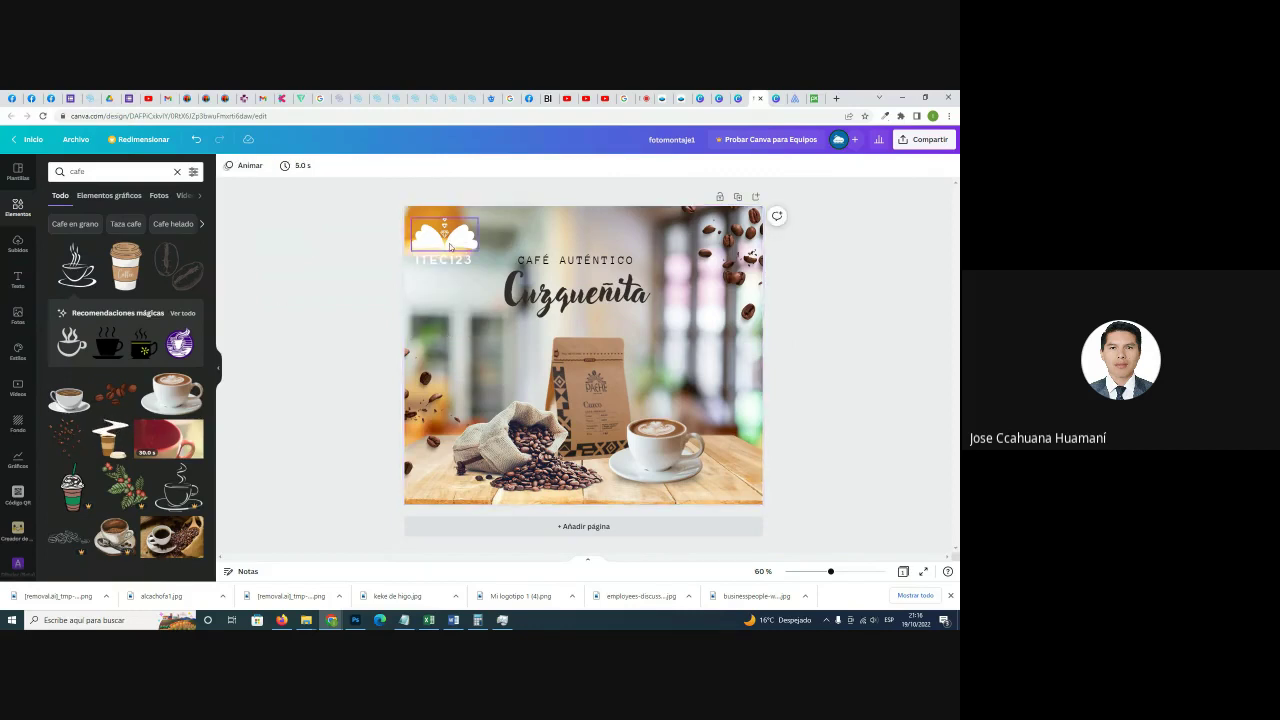
Add the black steaming coffee cup graphic from the "cafe" results and remove the ITEC123 logo, both its emblem and its text.
click(80, 270)
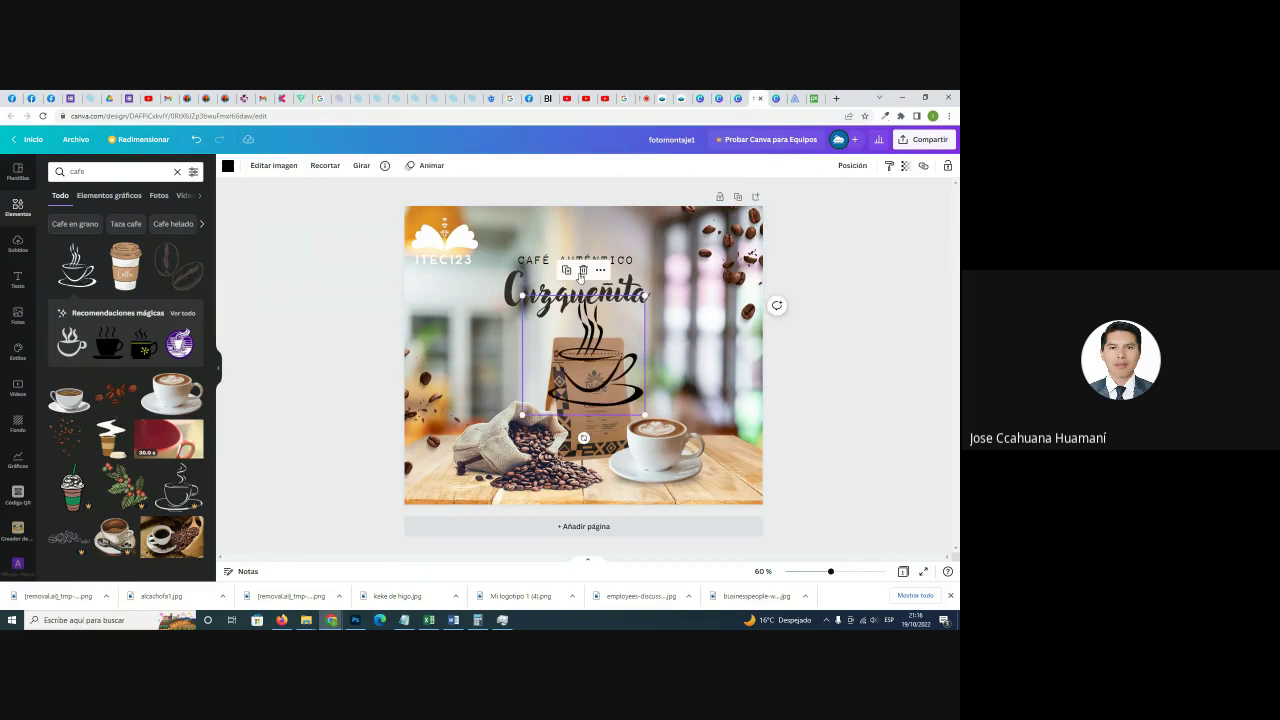
drag(603, 340, 501, 305)
click(427, 236)
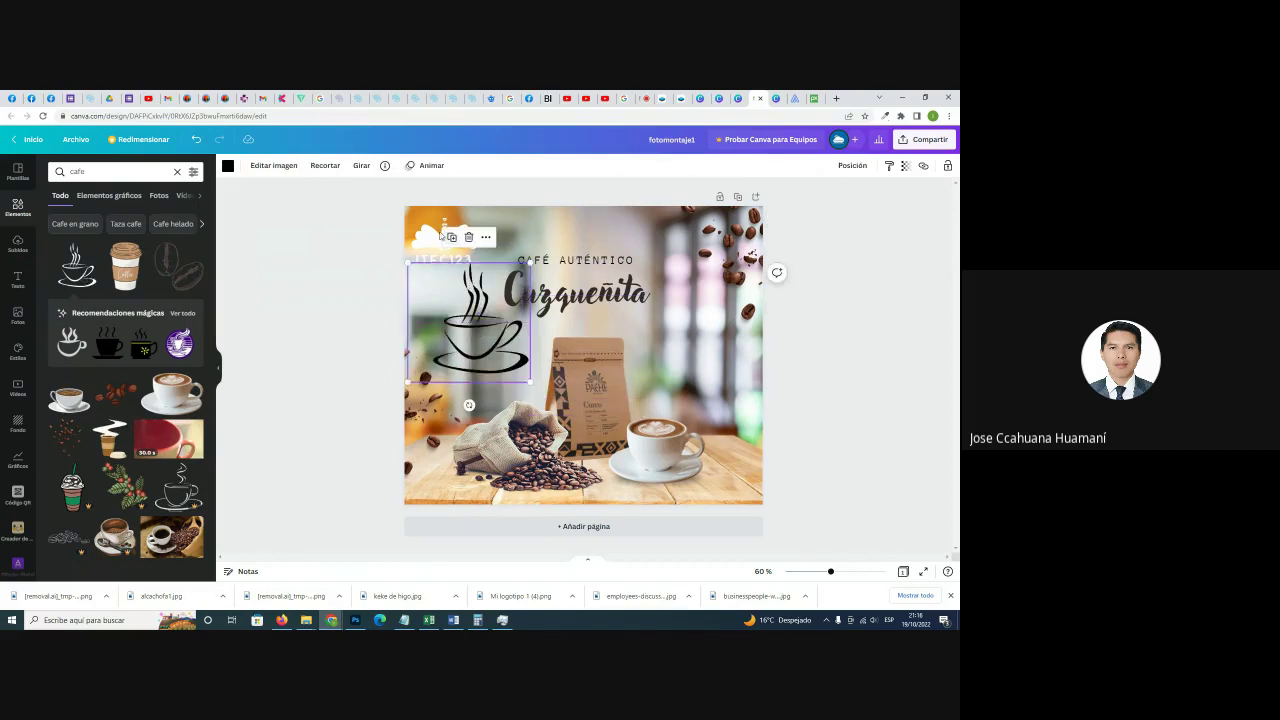
drag(320, 217, 432, 268)
click(445, 230)
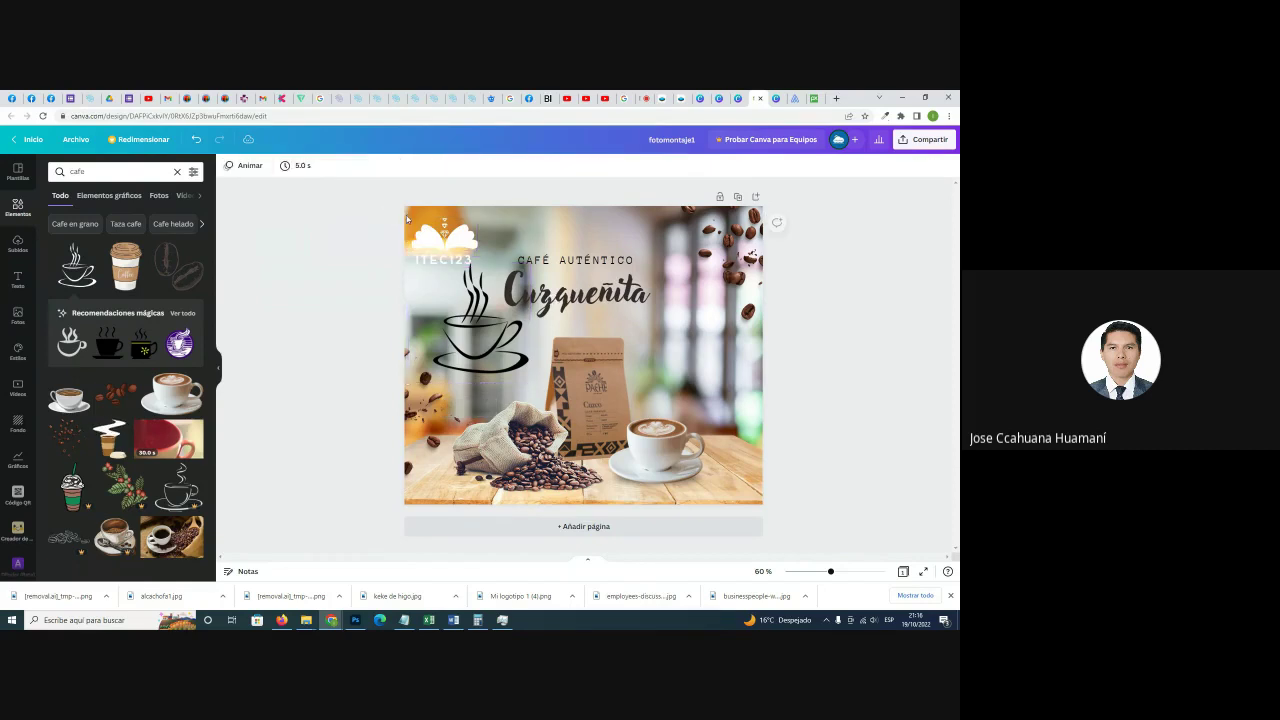
click(444, 275)
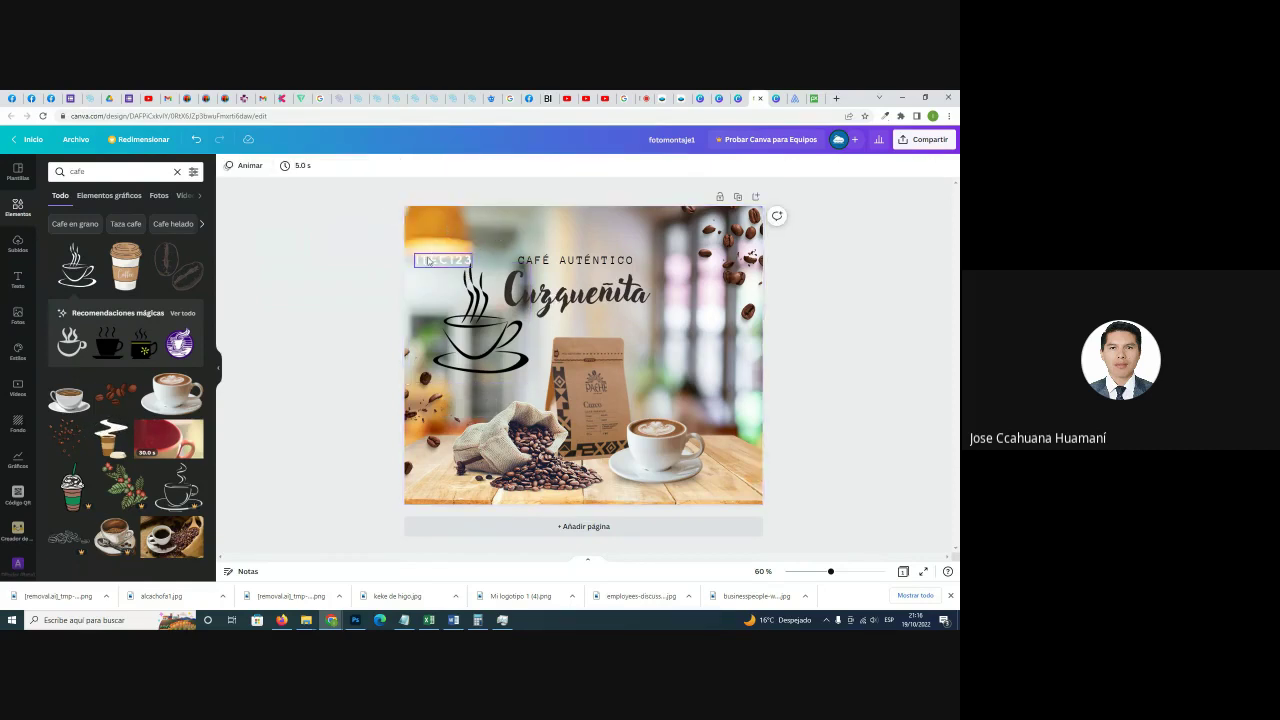
Move the black coffee cup graphic to the design's upper-left corner and shrink it to fit over the orange lamp.
drag(483, 325, 449, 235)
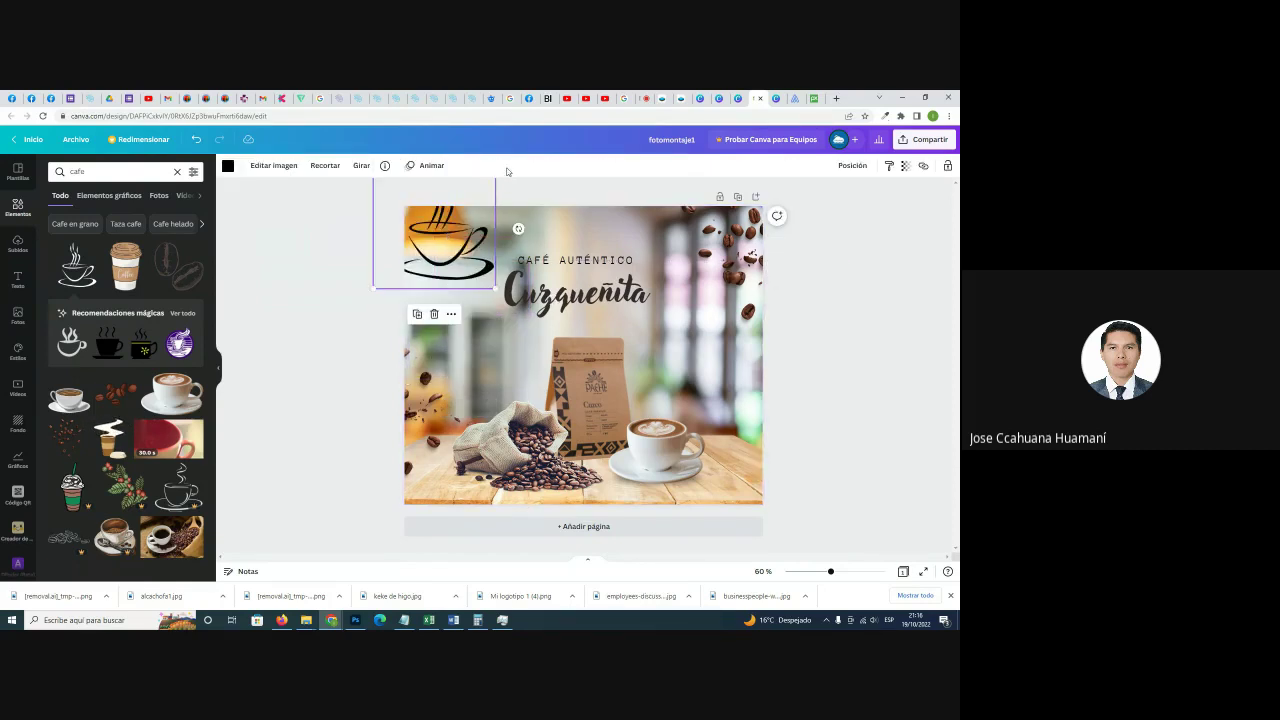
drag(493, 290, 436, 238)
click(459, 276)
click(355, 260)
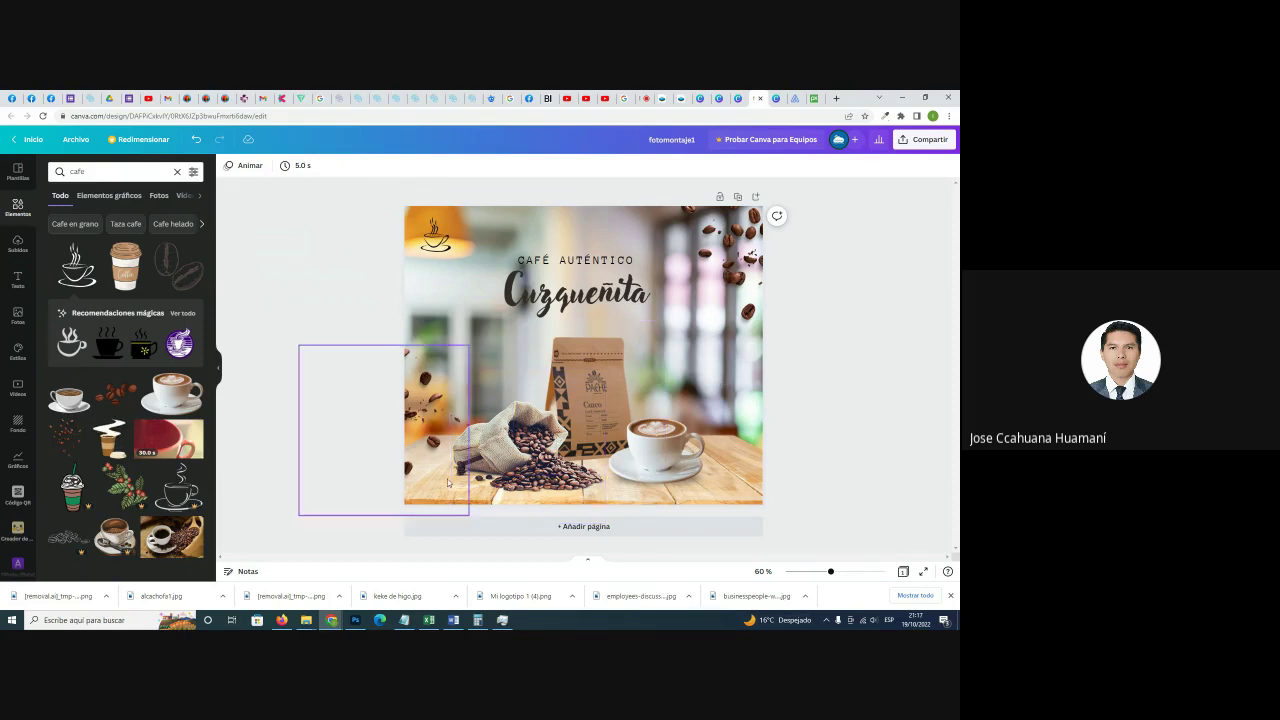
Download the coffee design as a PNG and check the downloaded image in the photo viewer.
click(930, 143)
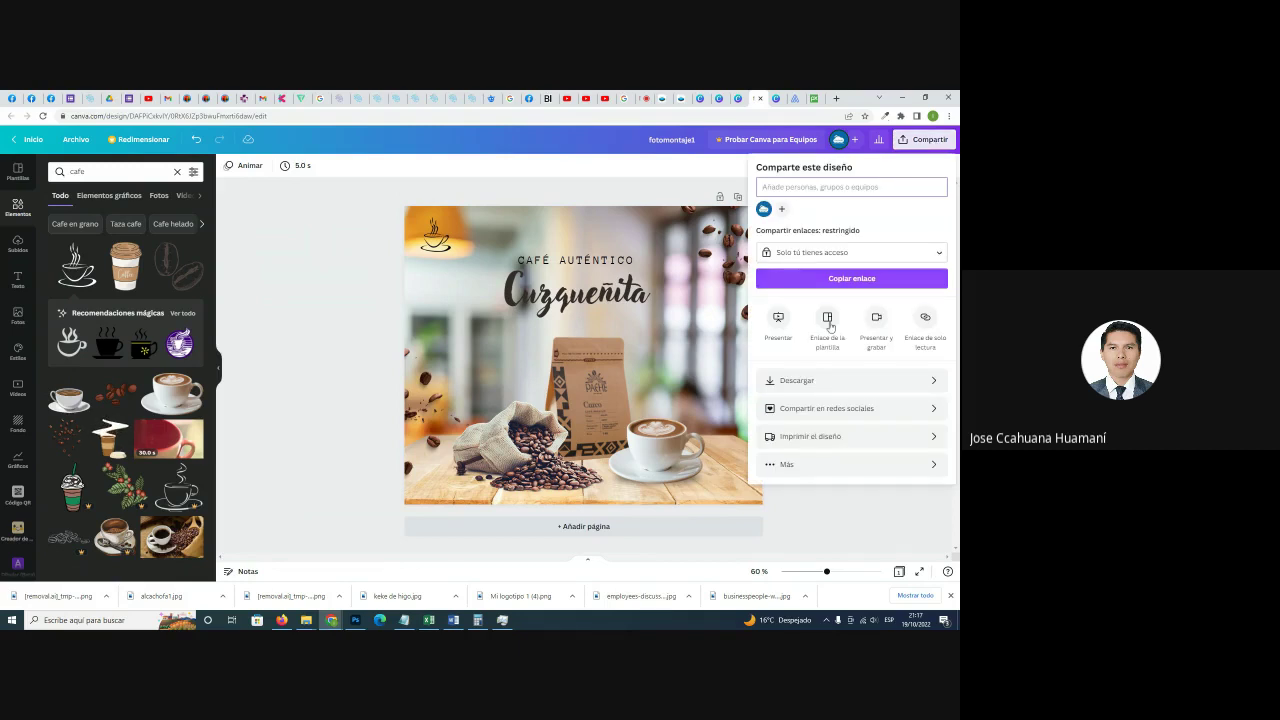
click(836, 380)
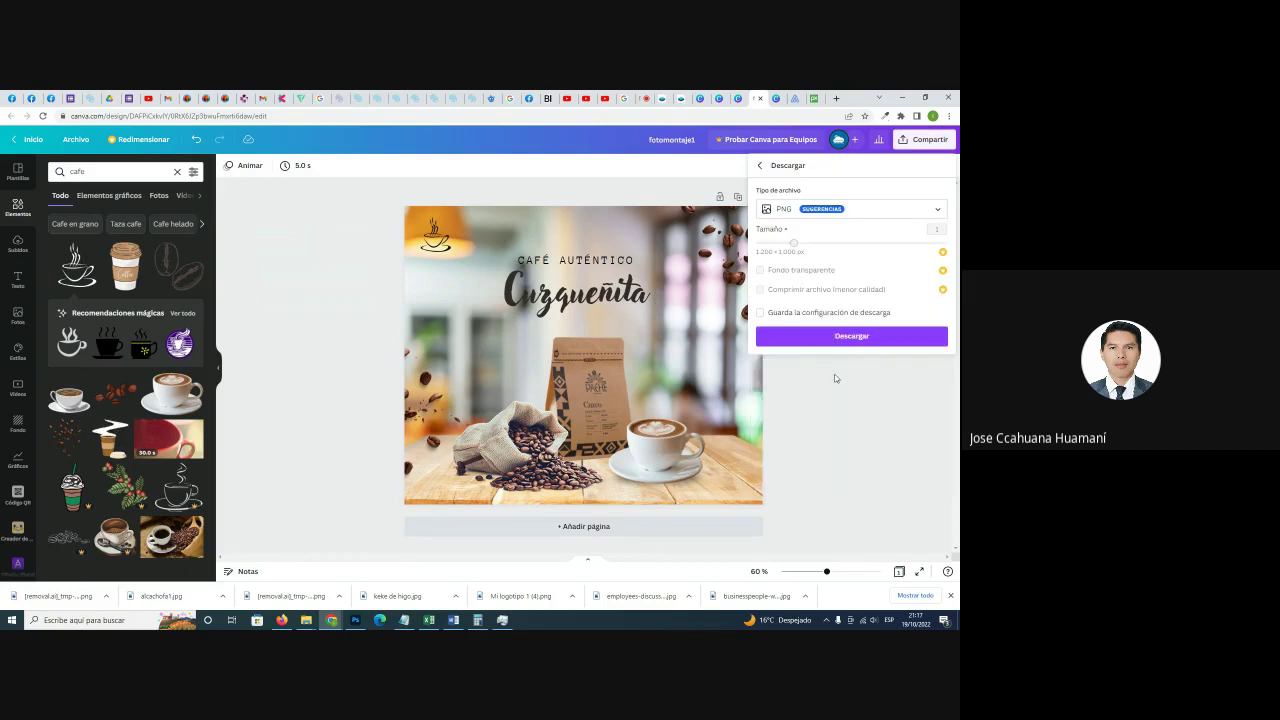
click(863, 345)
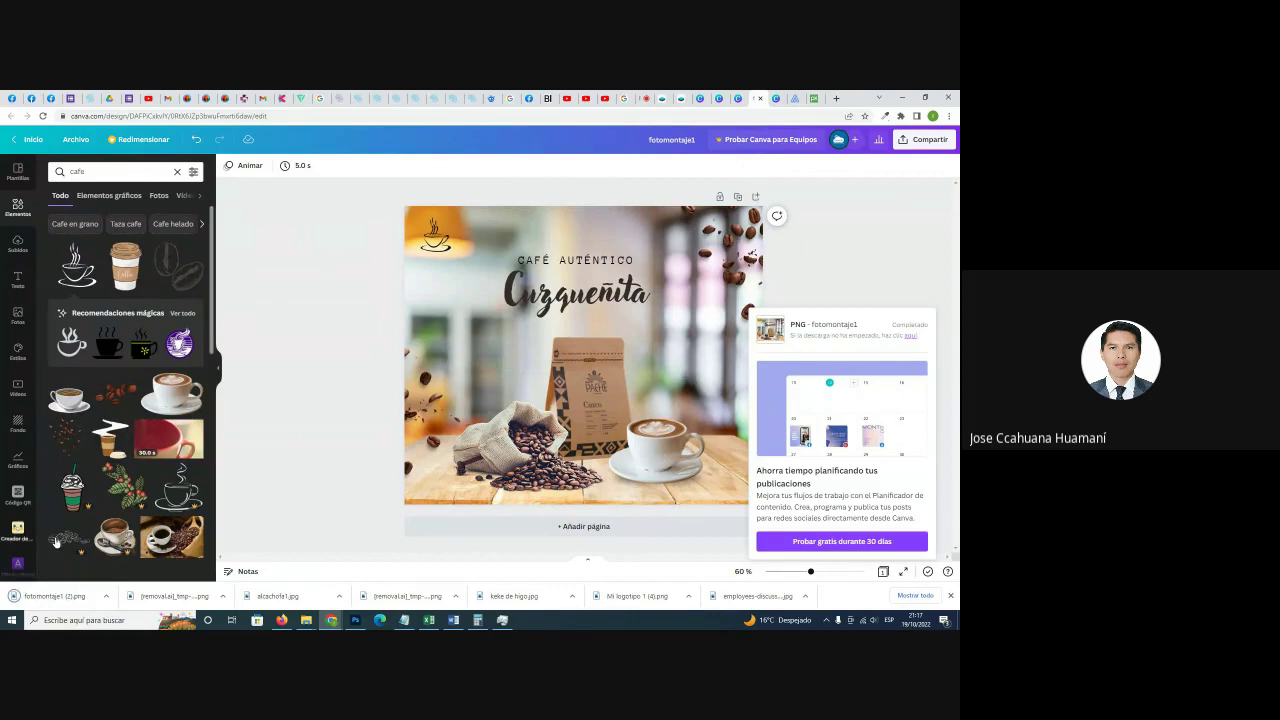
click(65, 595)
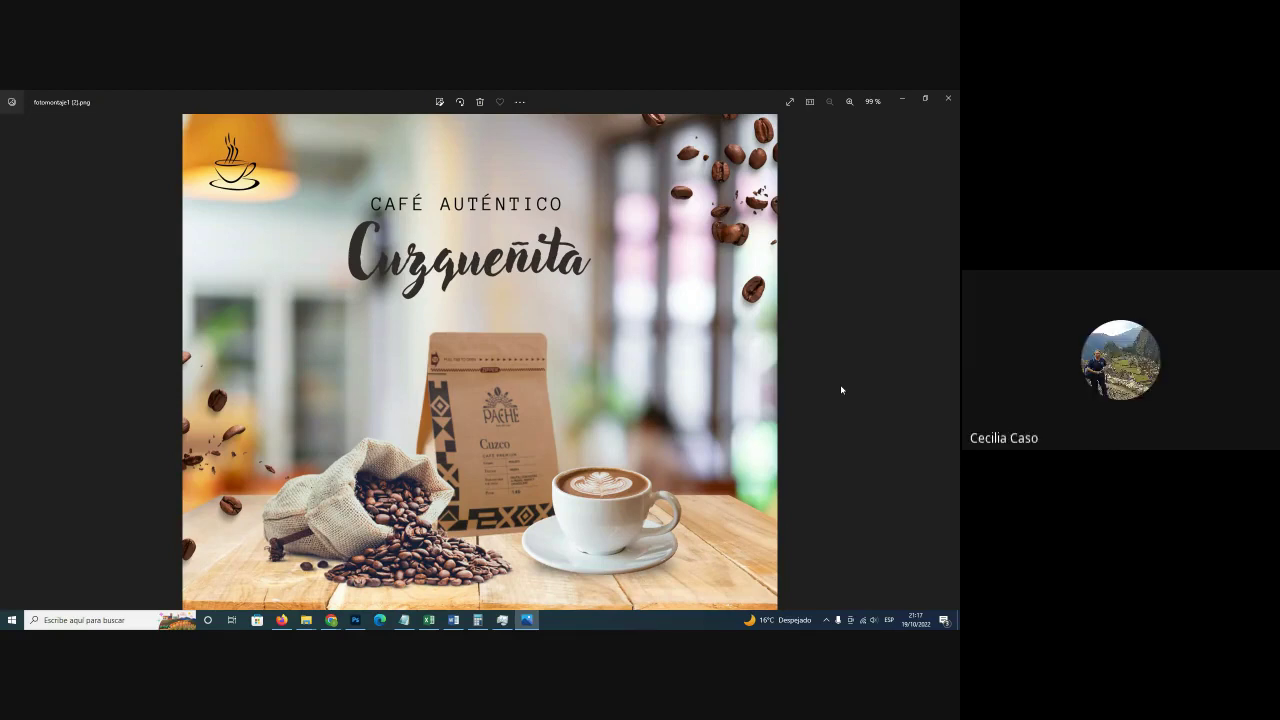
click(948, 98)
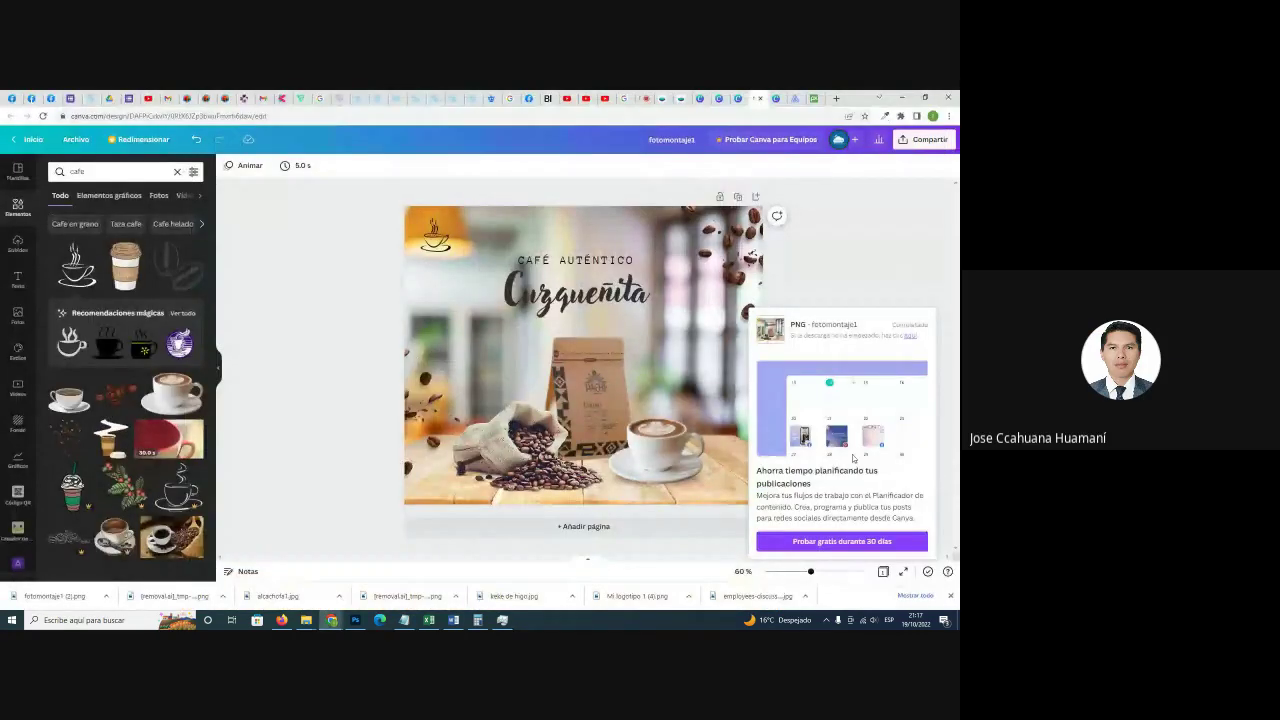
click(837, 268)
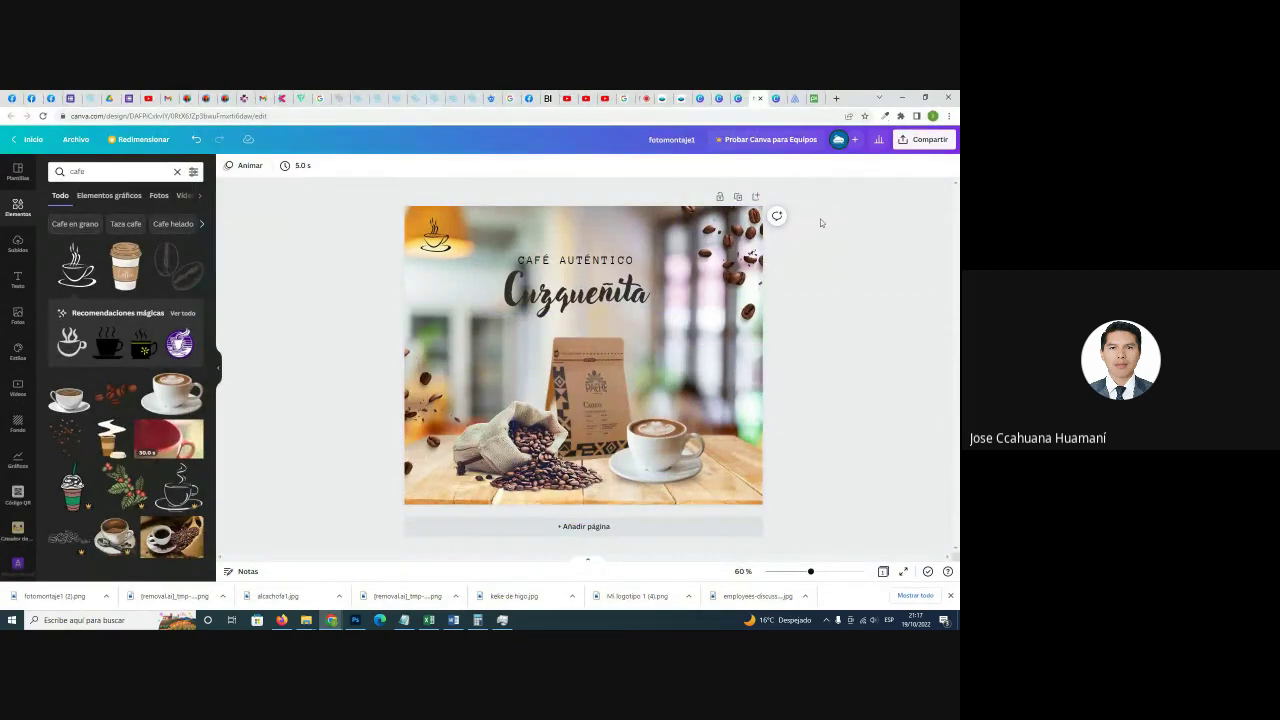
Download the fotomontaje1 design as a PNG once more.
click(922, 140)
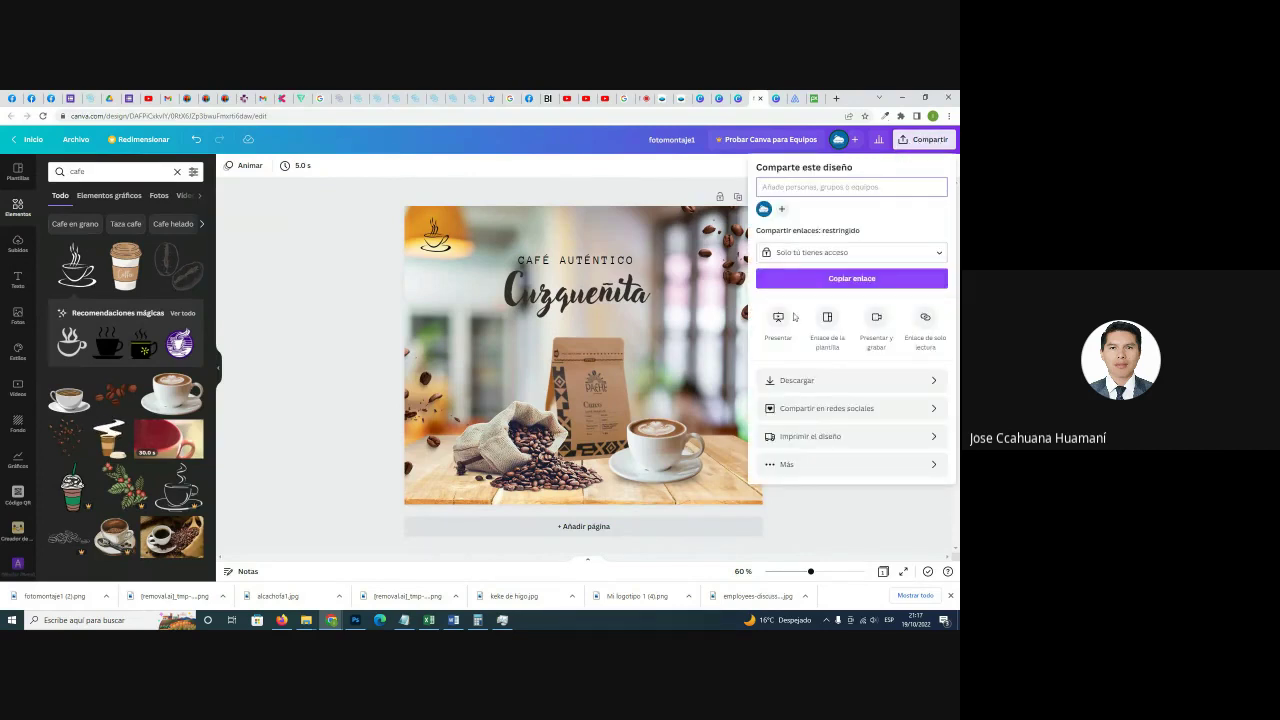
click(800, 384)
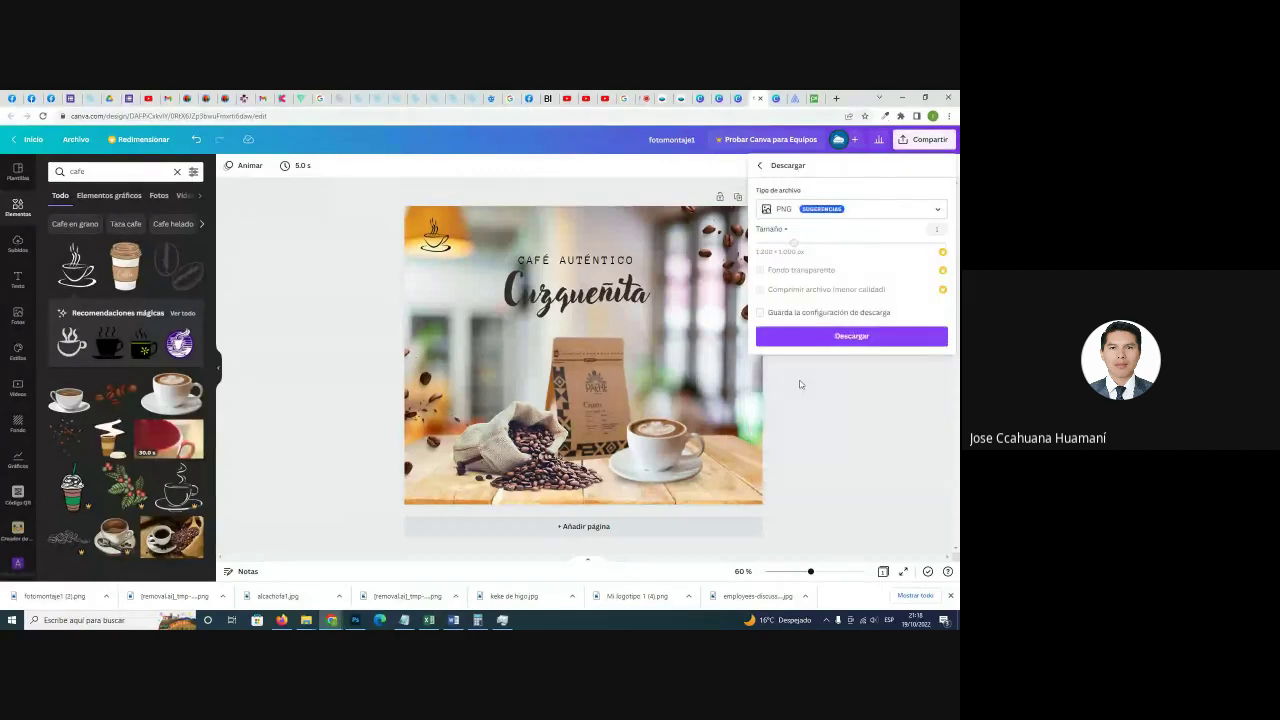
click(839, 340)
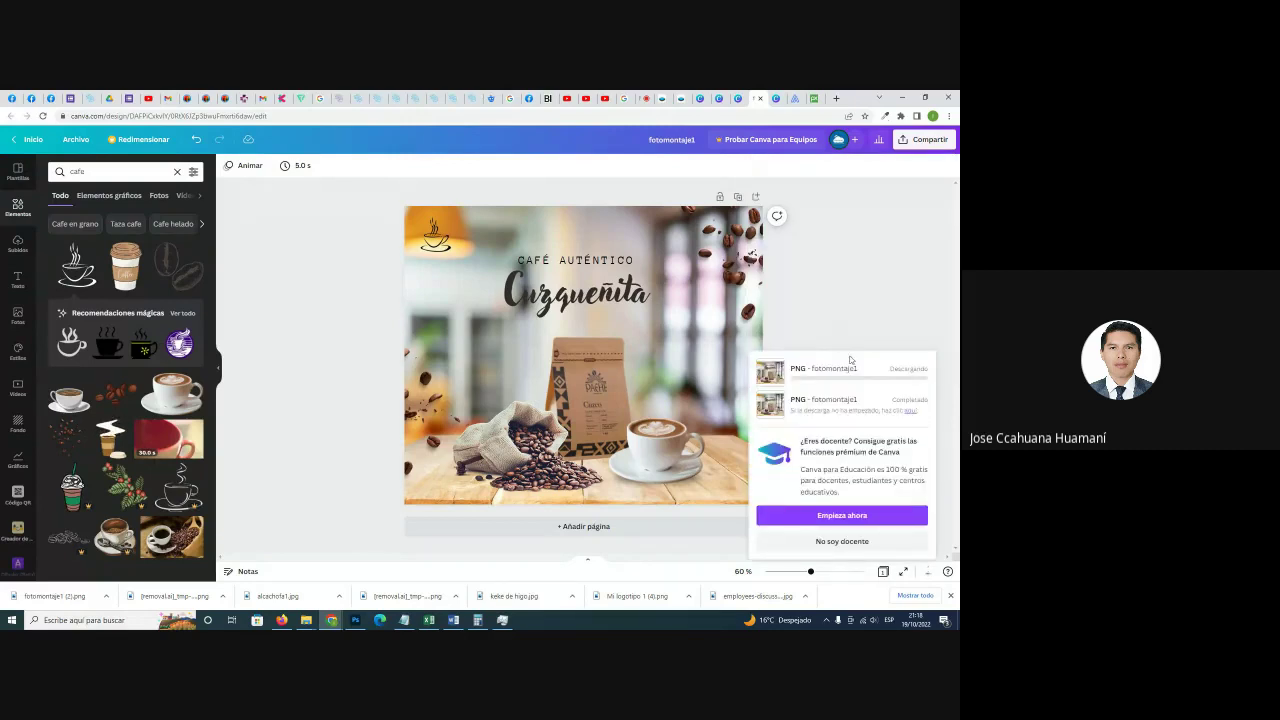
click(812, 292)
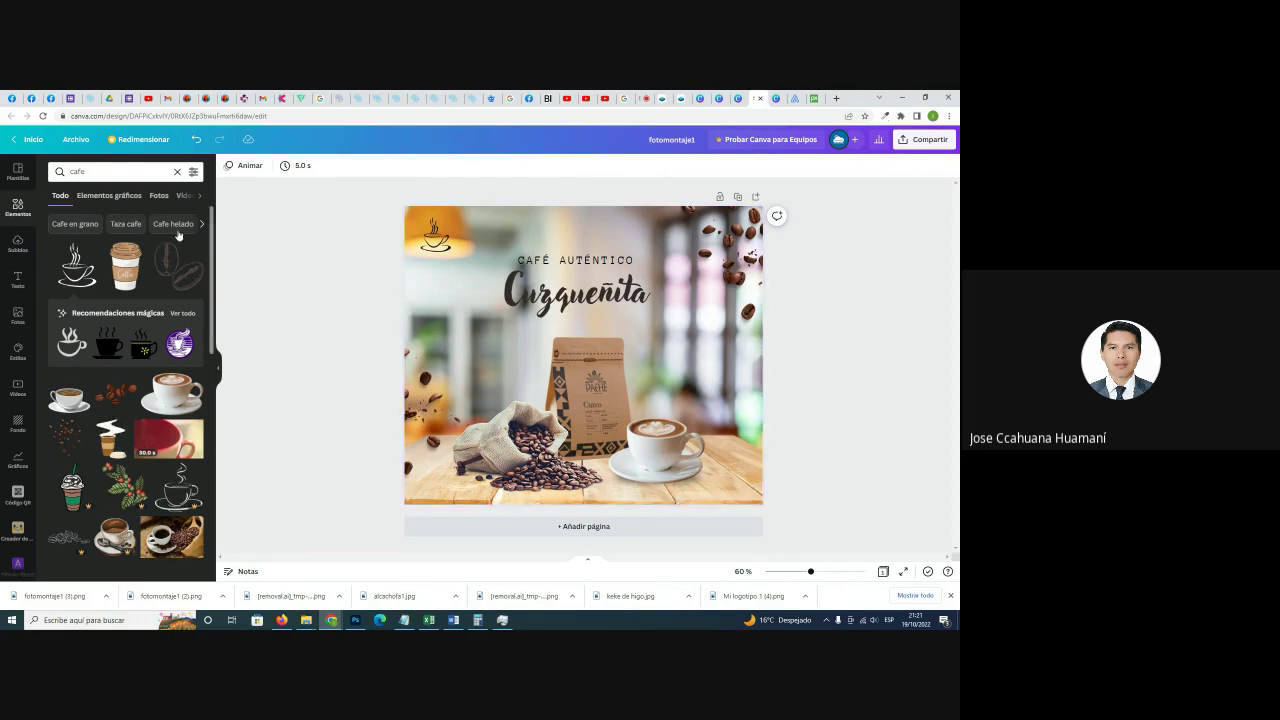
Close the browser tabs holding the coffee, logo and artichoke designs, confirming that the site can be left.
click(762, 99)
click(760, 100)
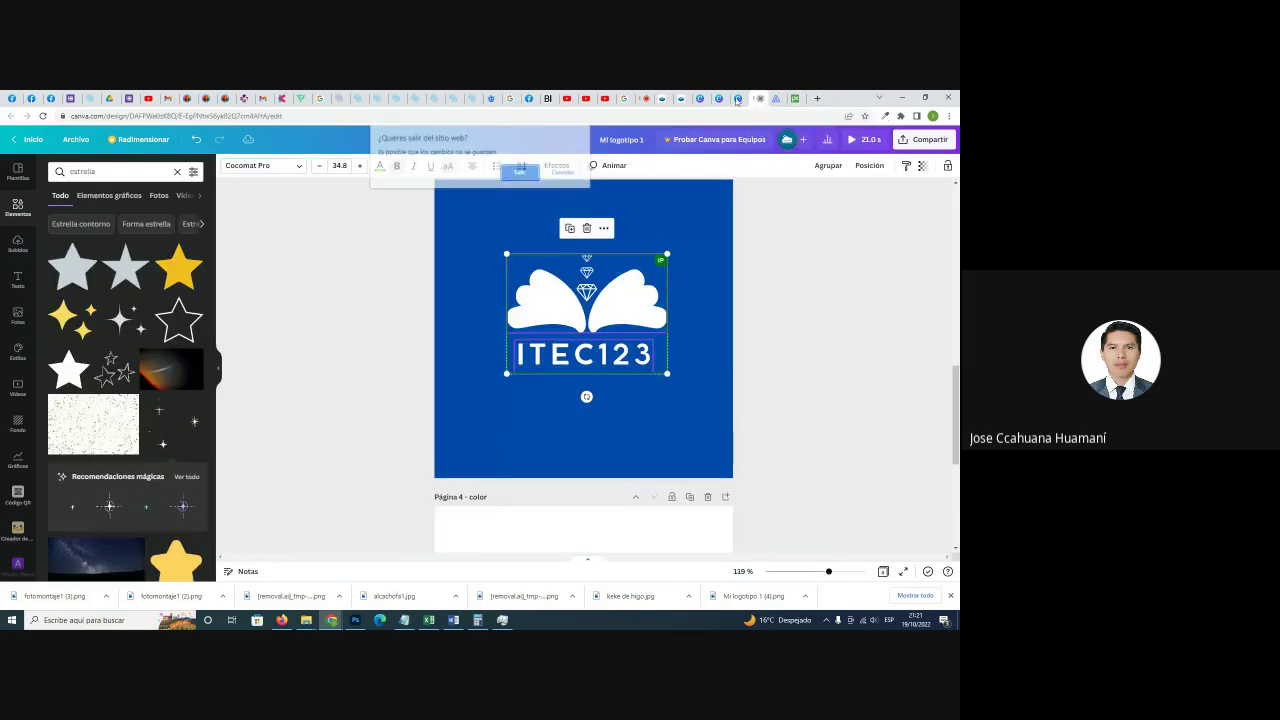
key(Return)
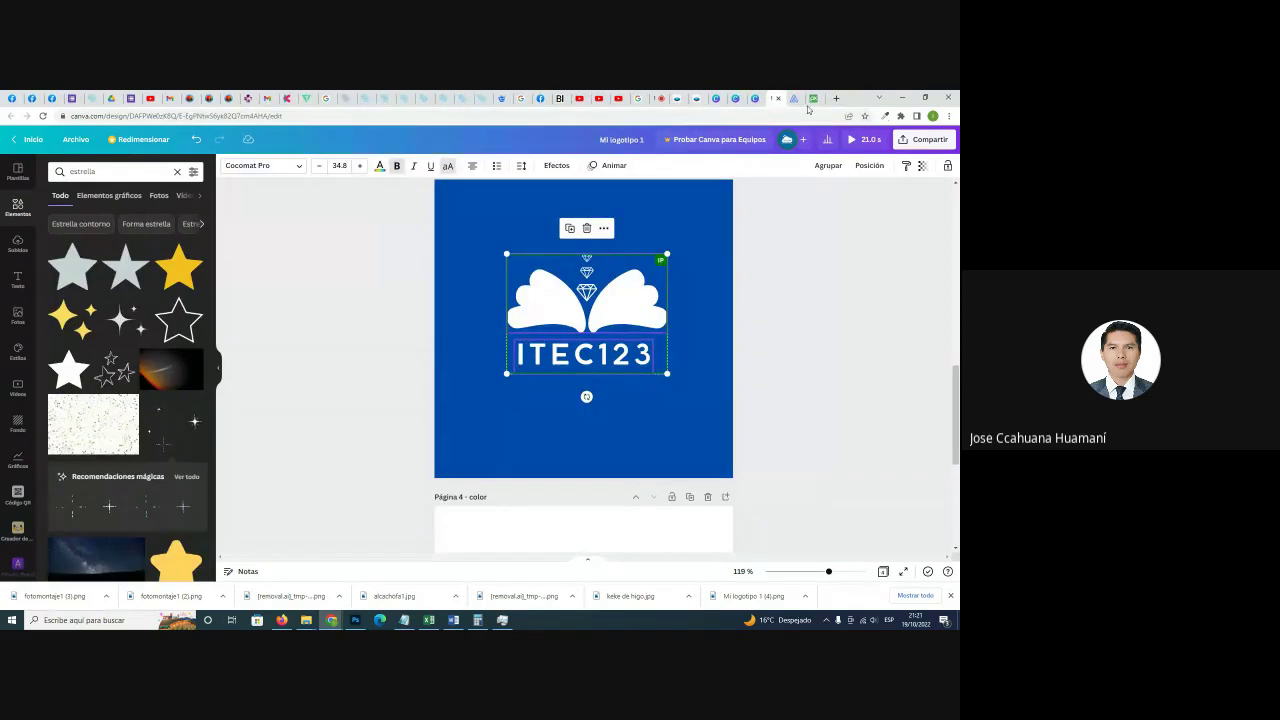
click(752, 100)
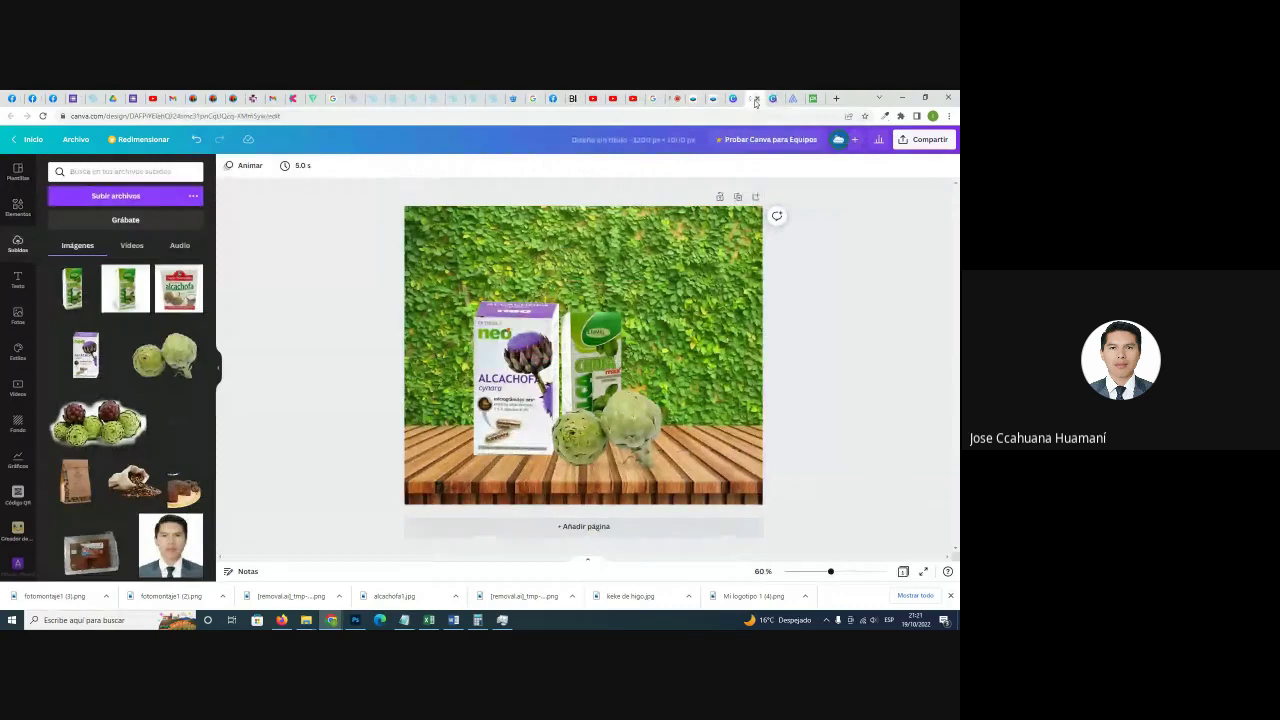
click(752, 100)
click(740, 100)
click(738, 100)
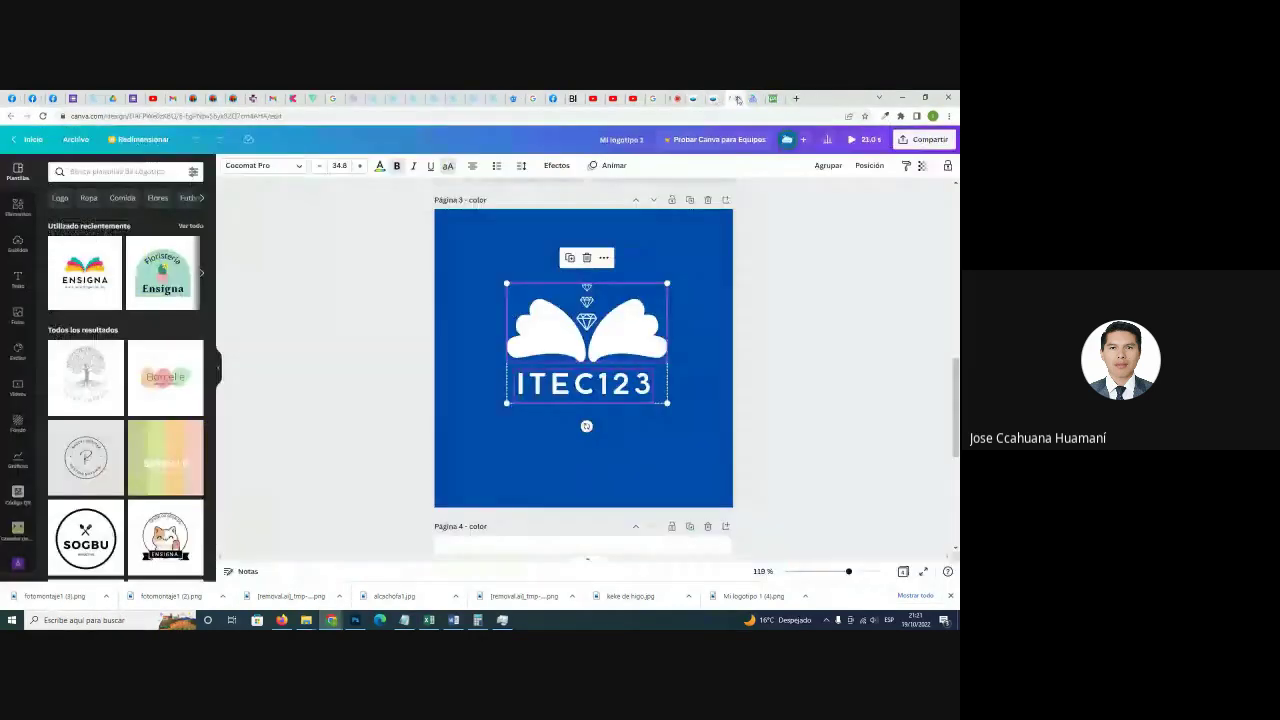
click(739, 100)
Load the Canva home page in place of the removal.ai page.
click(710, 118)
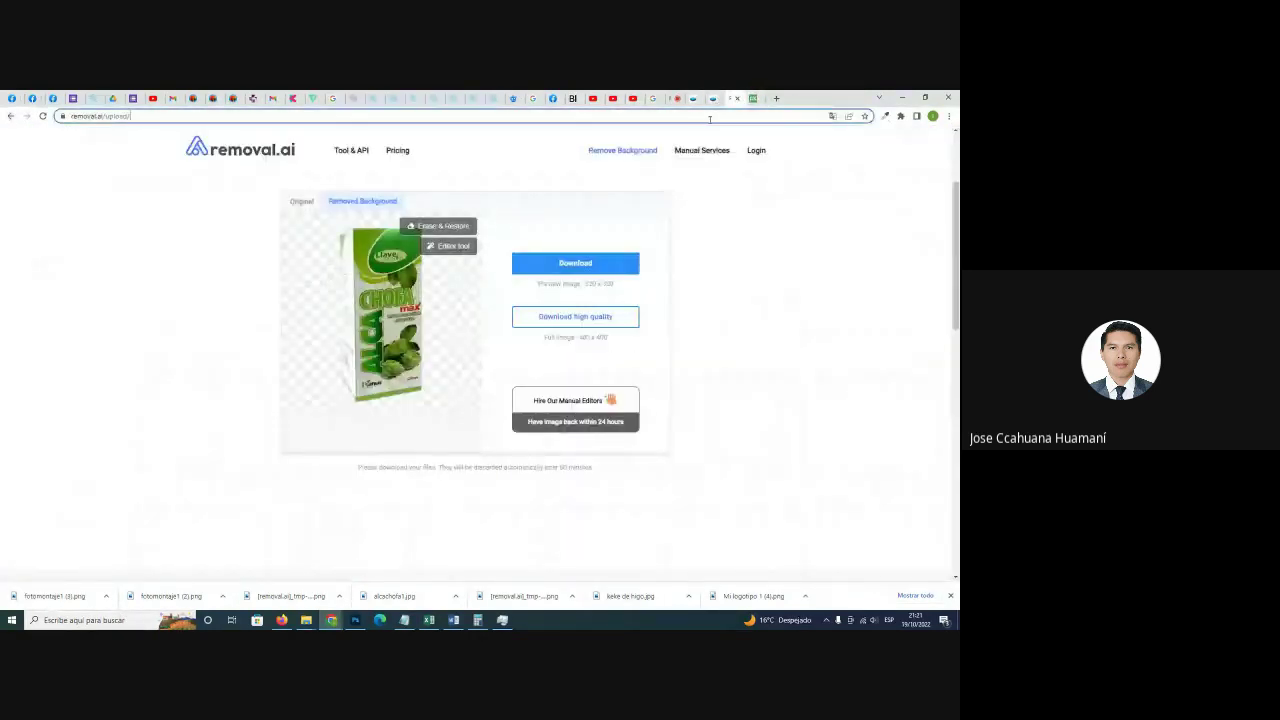
text(canva)
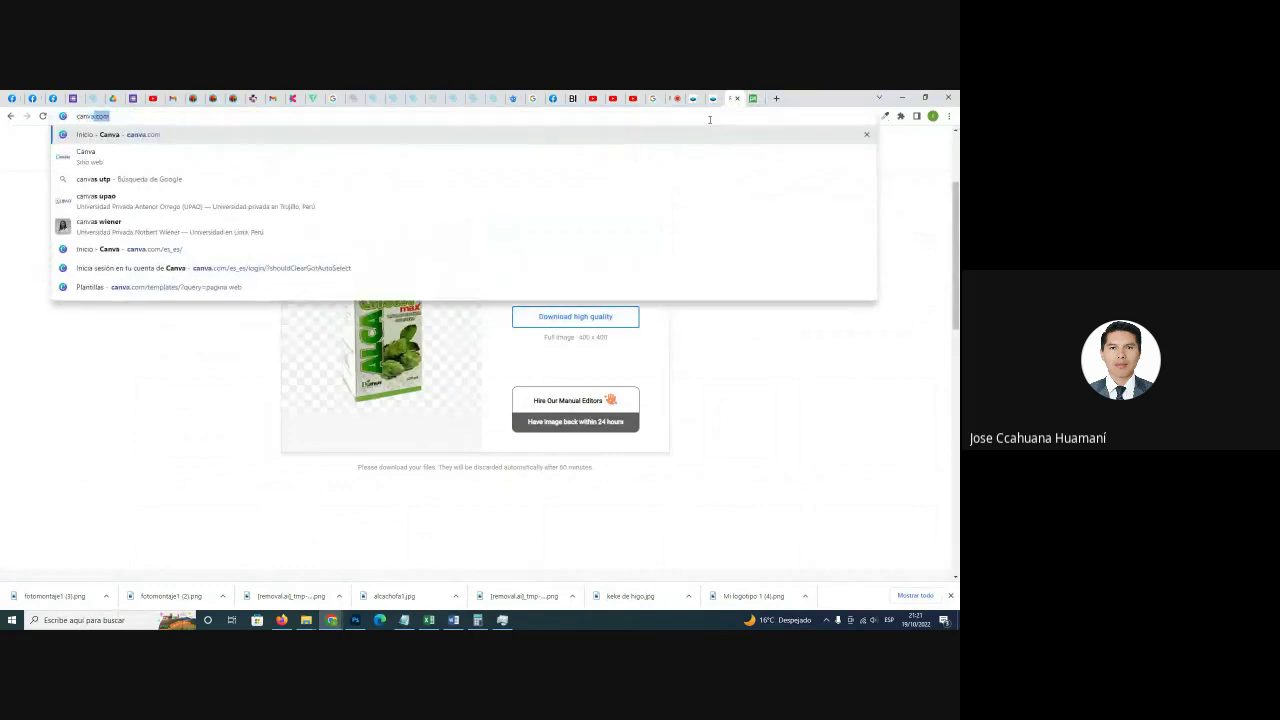
key(Return)
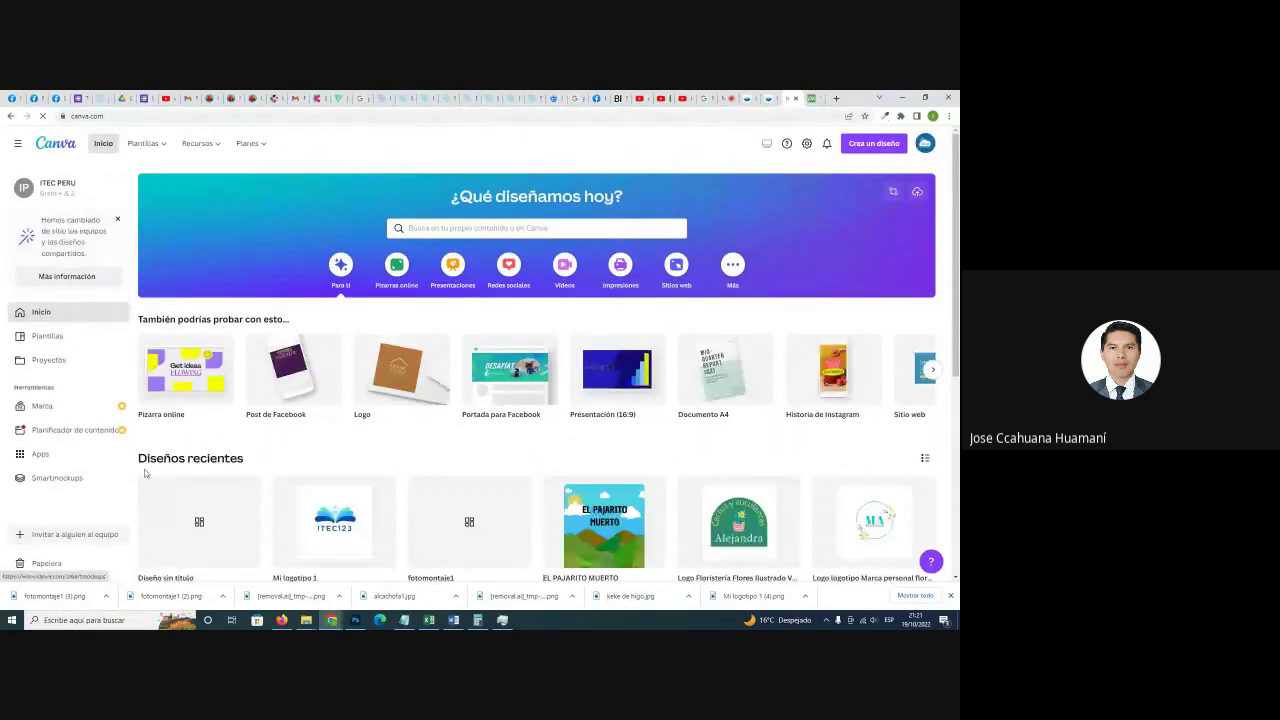
Check that fotomontaje1 and the untitled artichoke design open from the recent designs, closing each one and returning to the home page.
scroll(830, 397, down, 2)
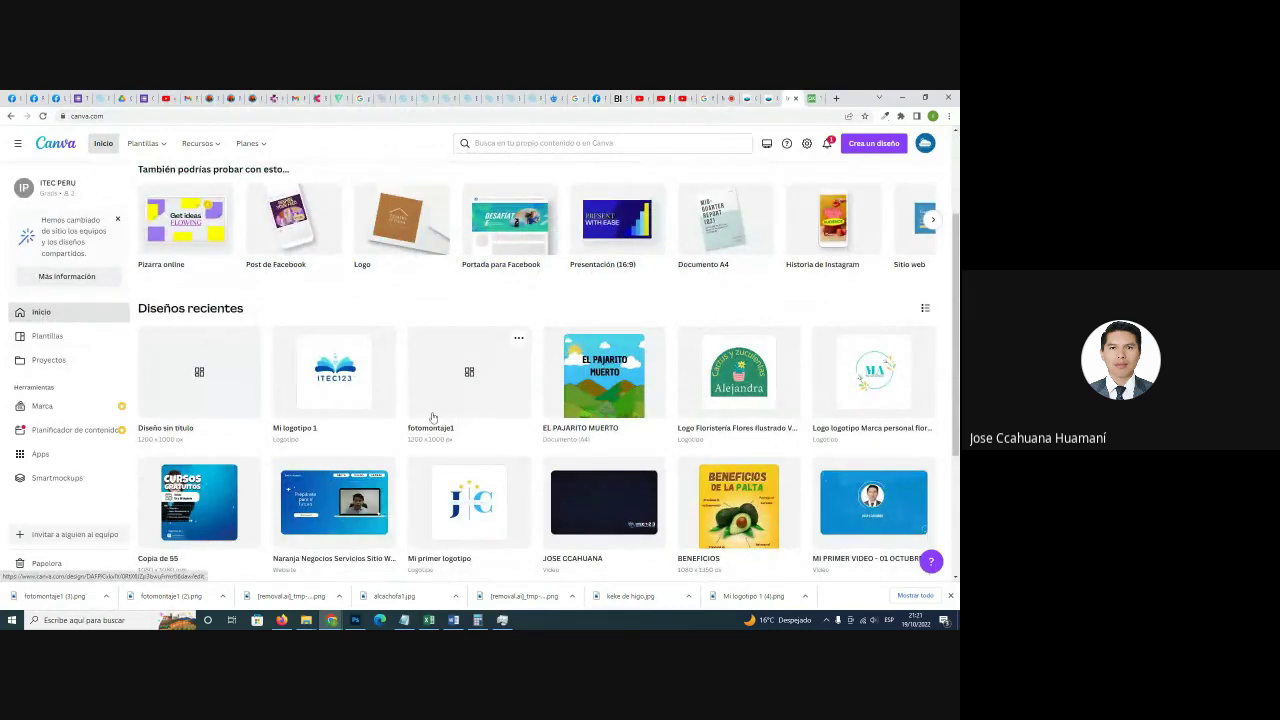
click(451, 386)
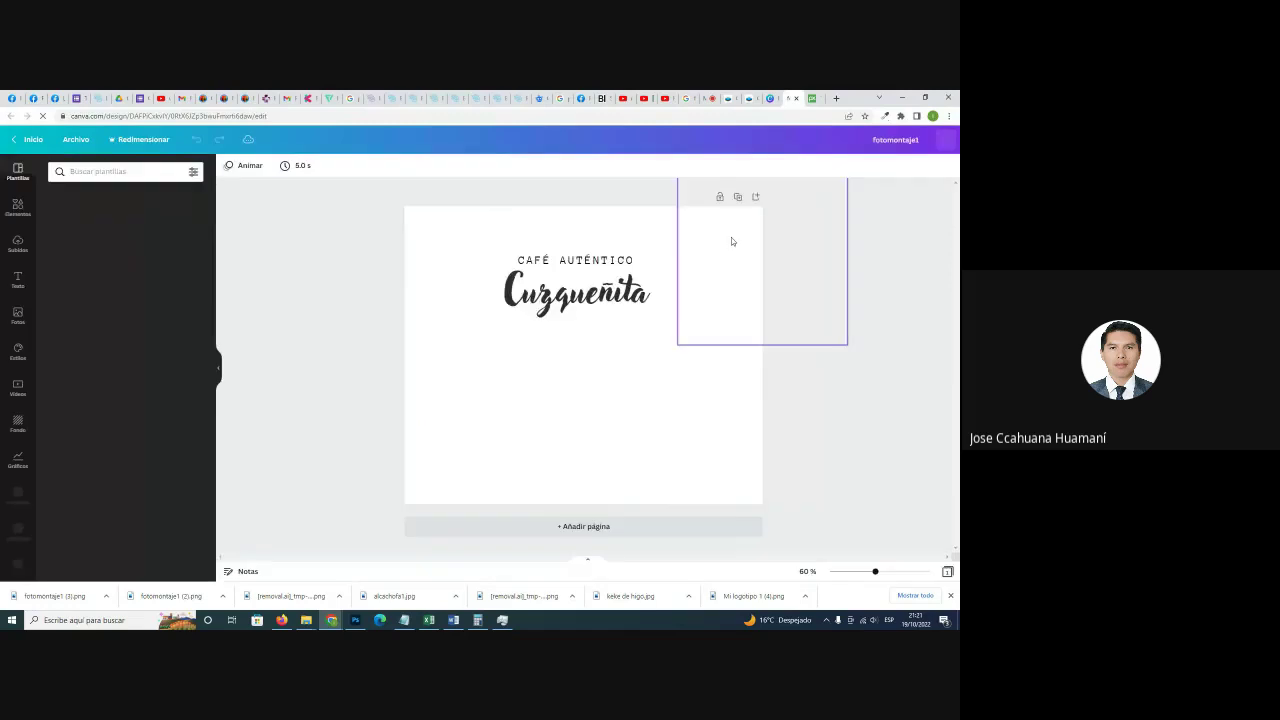
click(796, 99)
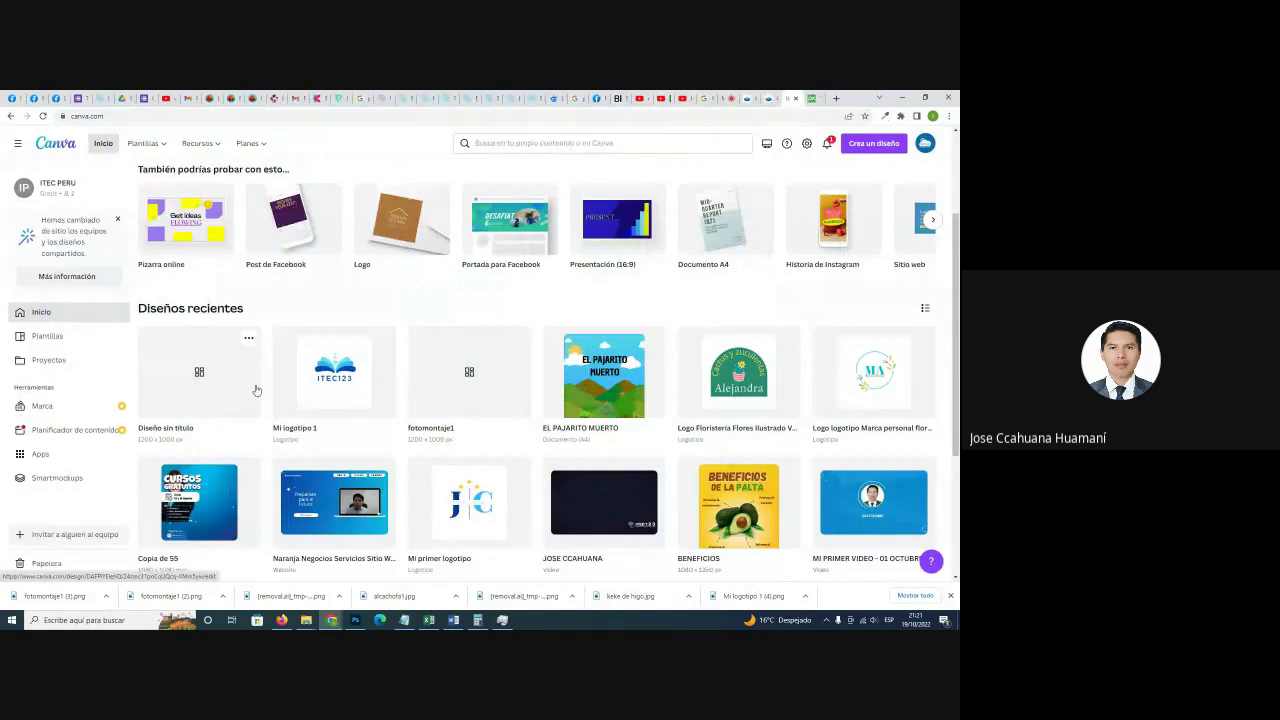
click(178, 388)
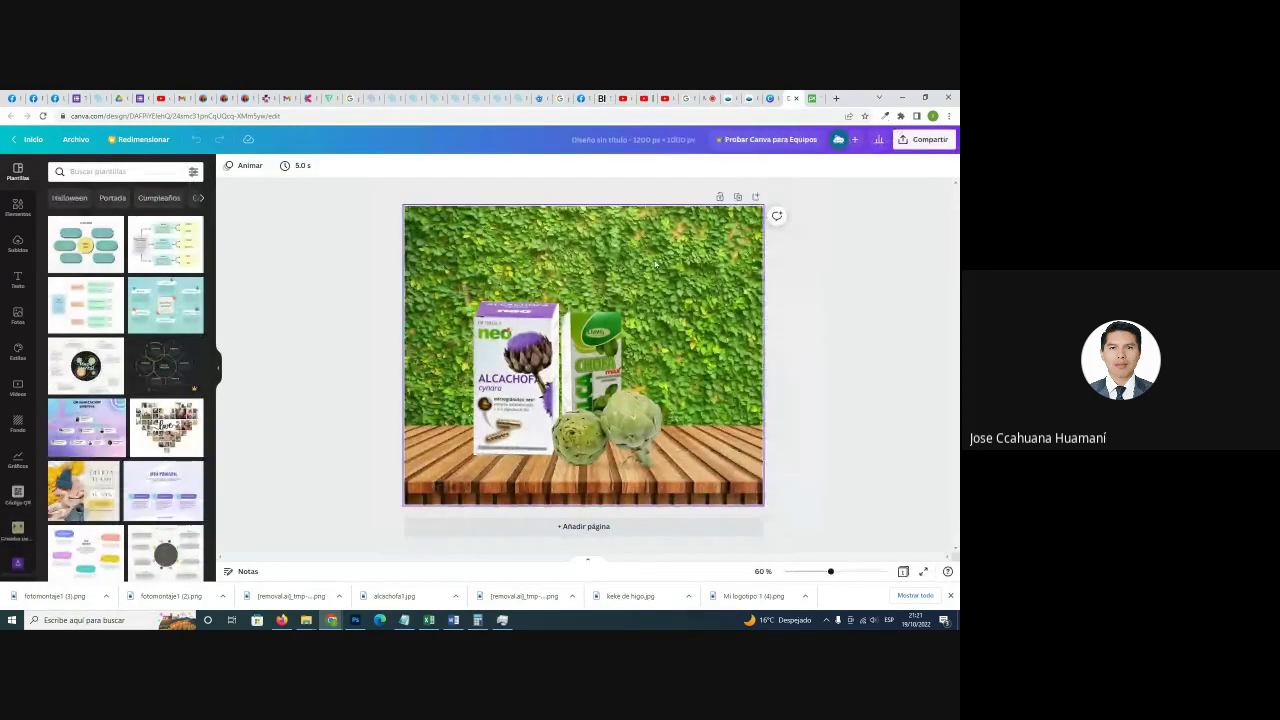
click(796, 98)
scroll(757, 344, up, 2)
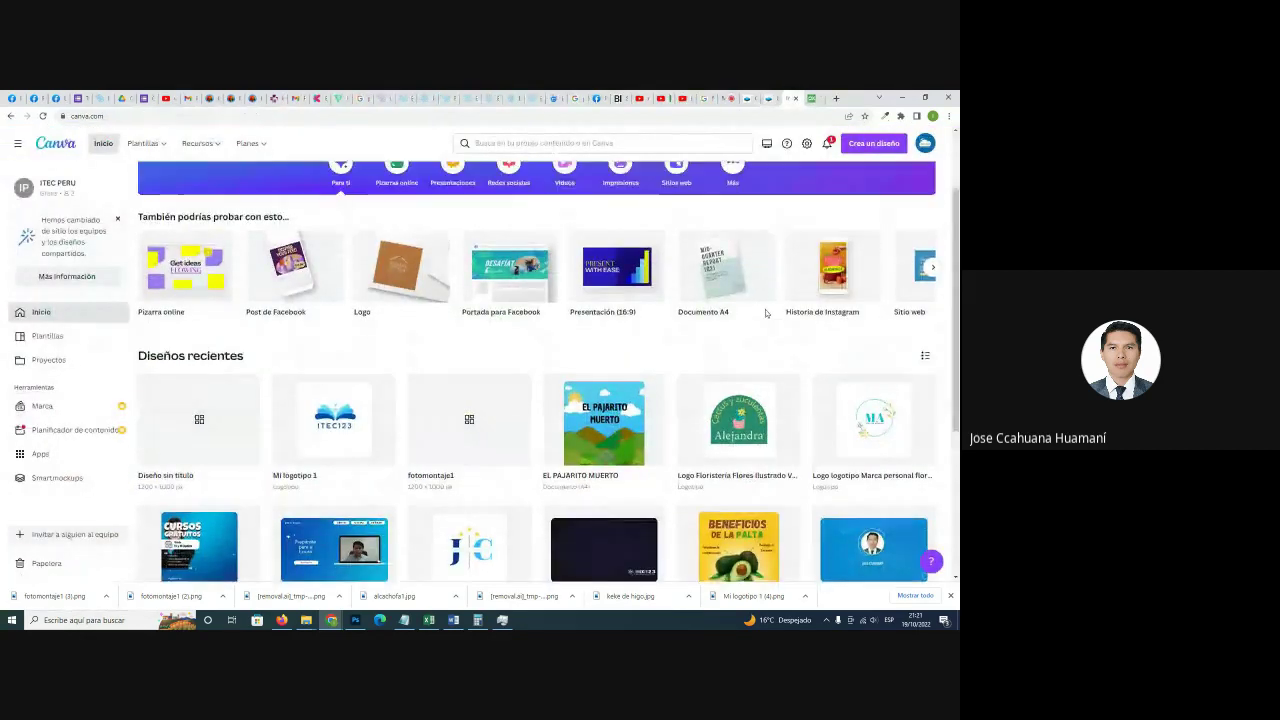
scroll(765, 313, up, 1)
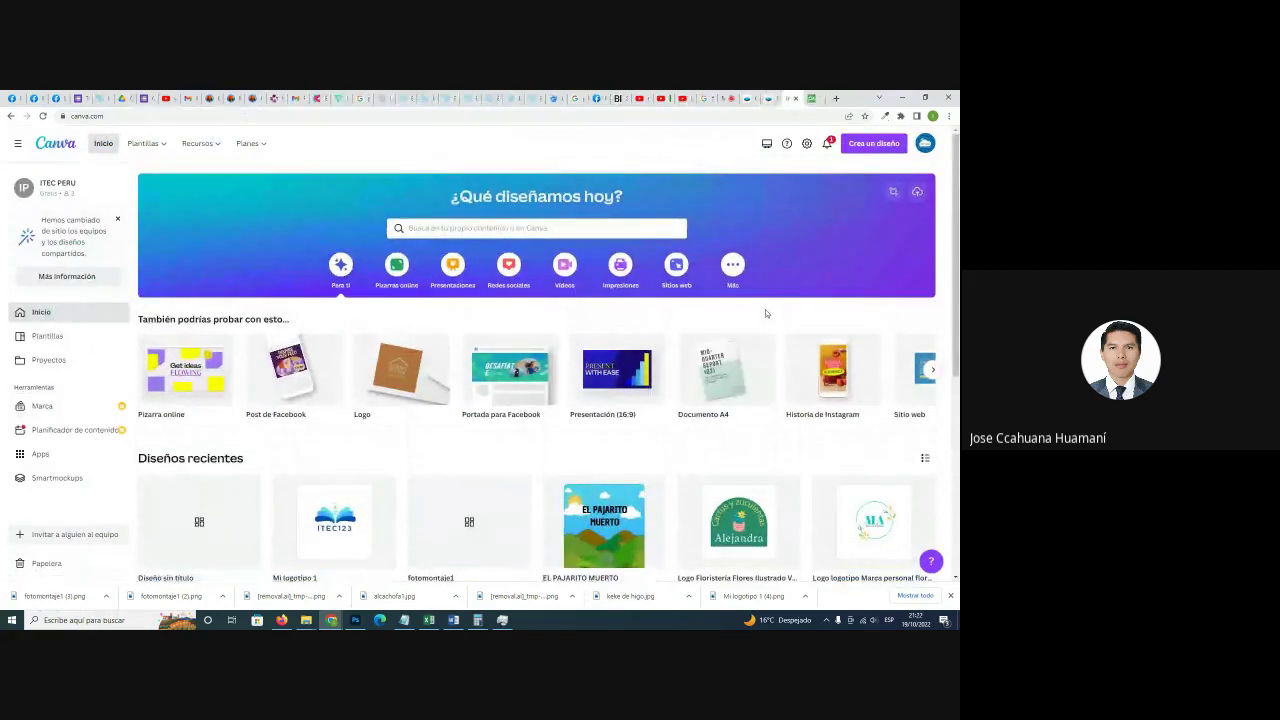
scroll(765, 313, down, 2)
scroll(765, 313, up, 2)
scroll(272, 272, down, 3)
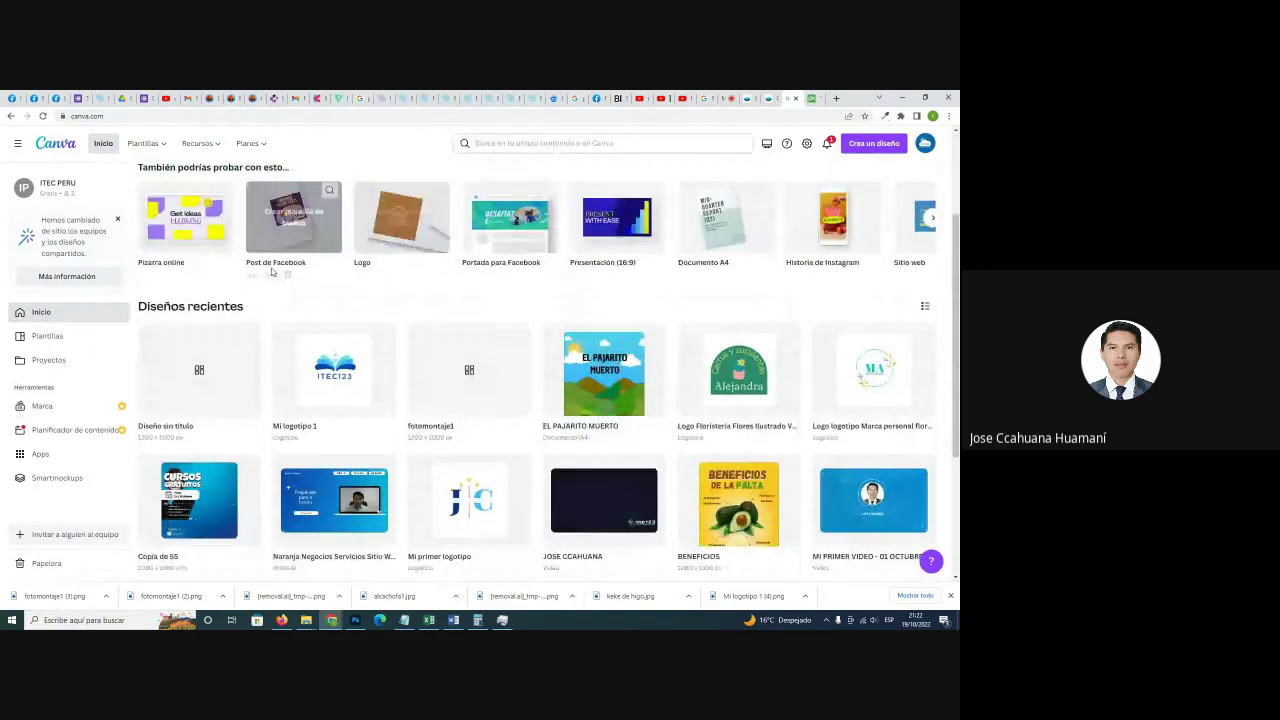
scroll(272, 272, down, 1)
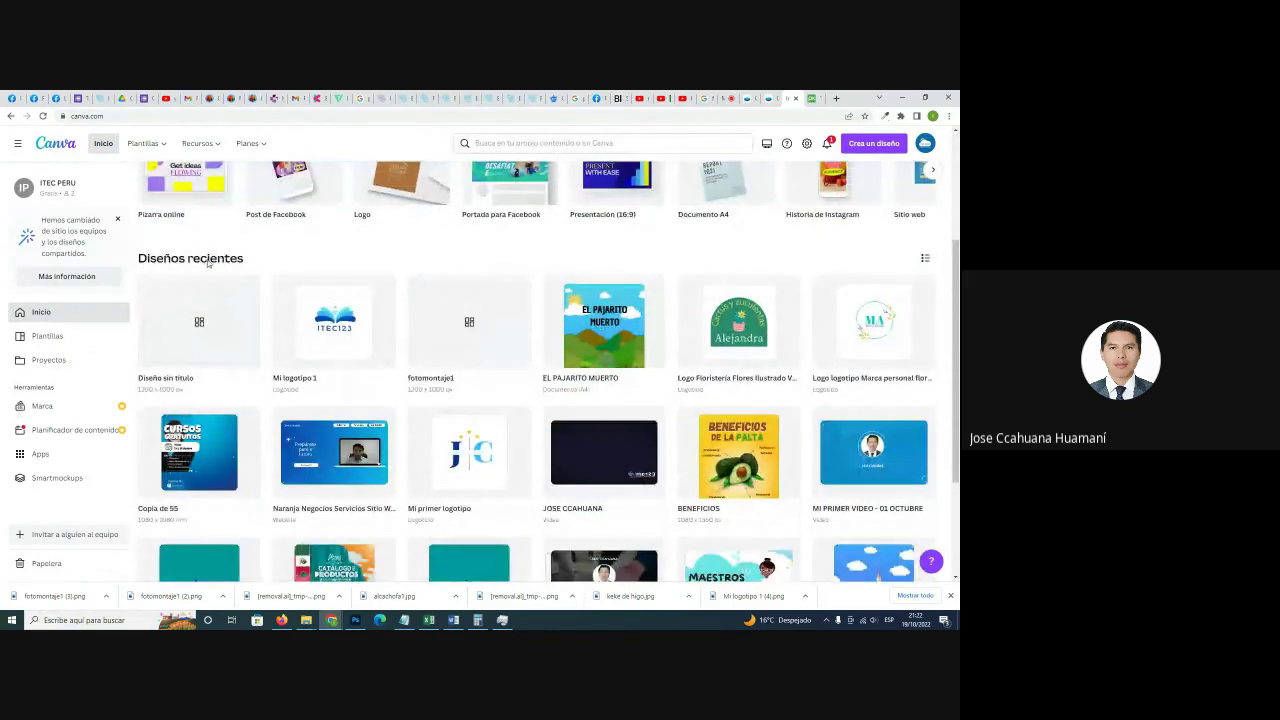
scroll(801, 262, up, 3)
scroll(801, 262, up, 1)
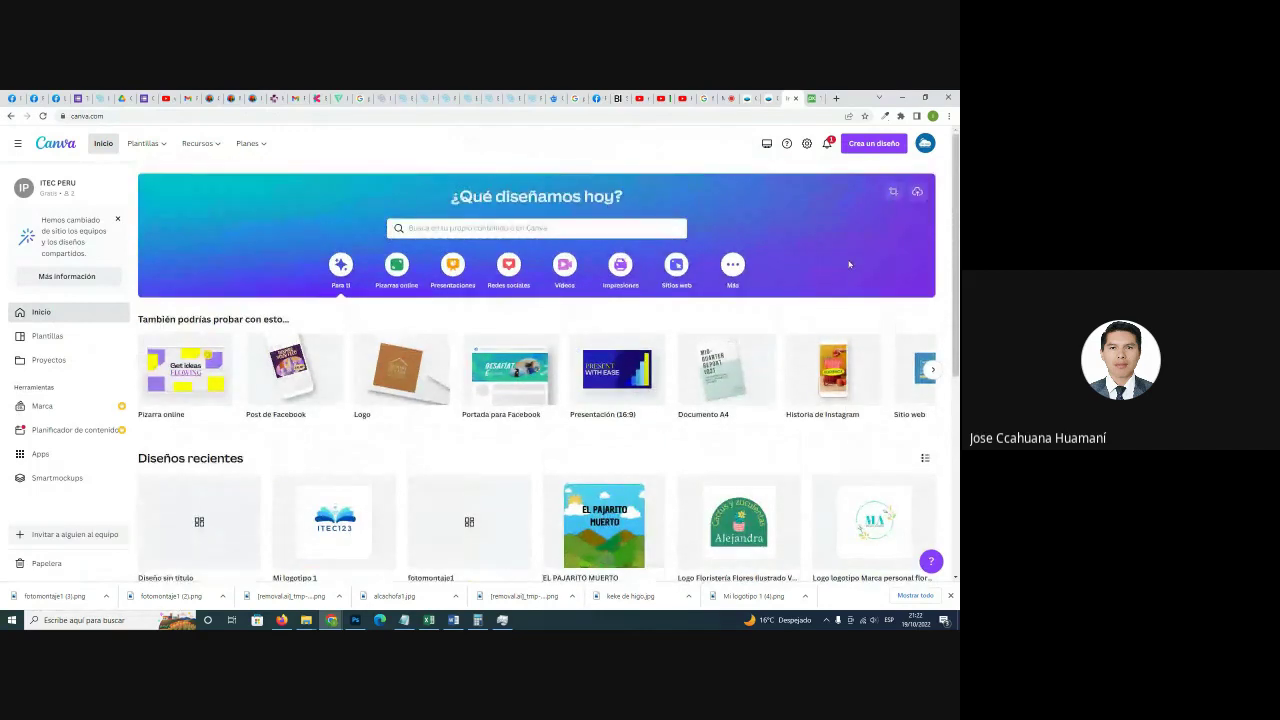
Switch to the Google Meet call and stop presenting the screen.
click(729, 97)
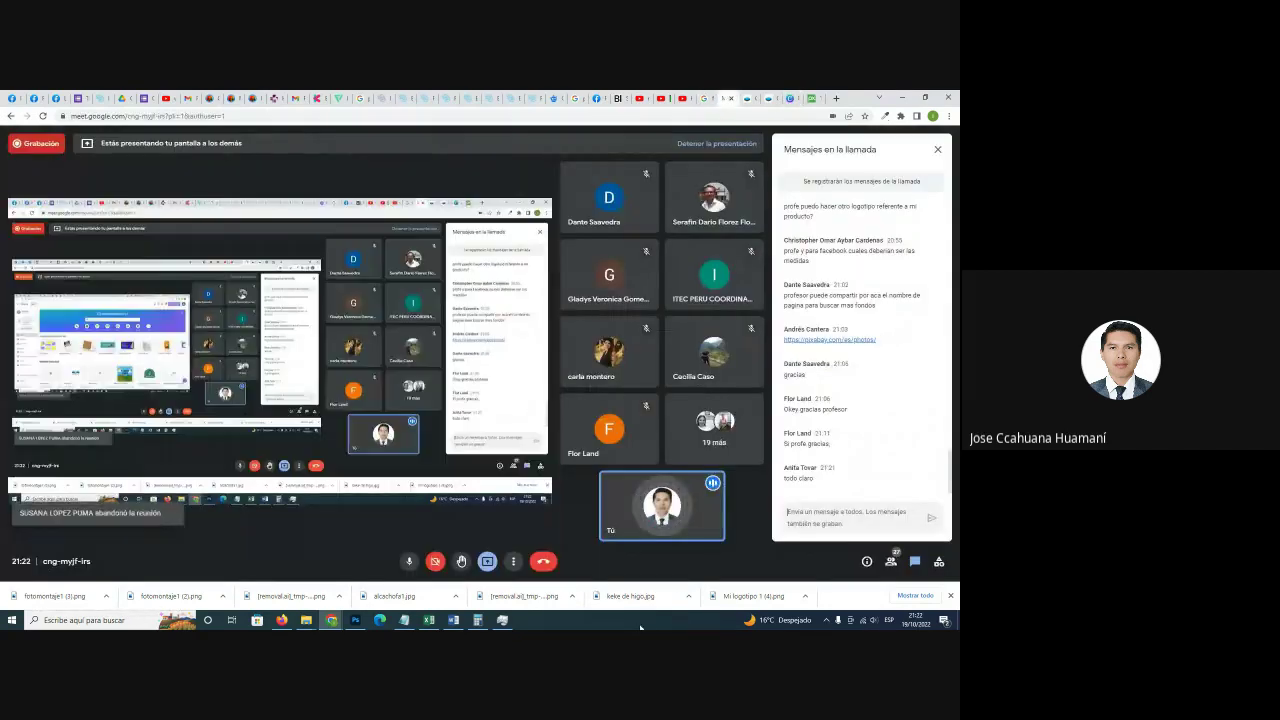
click(489, 561)
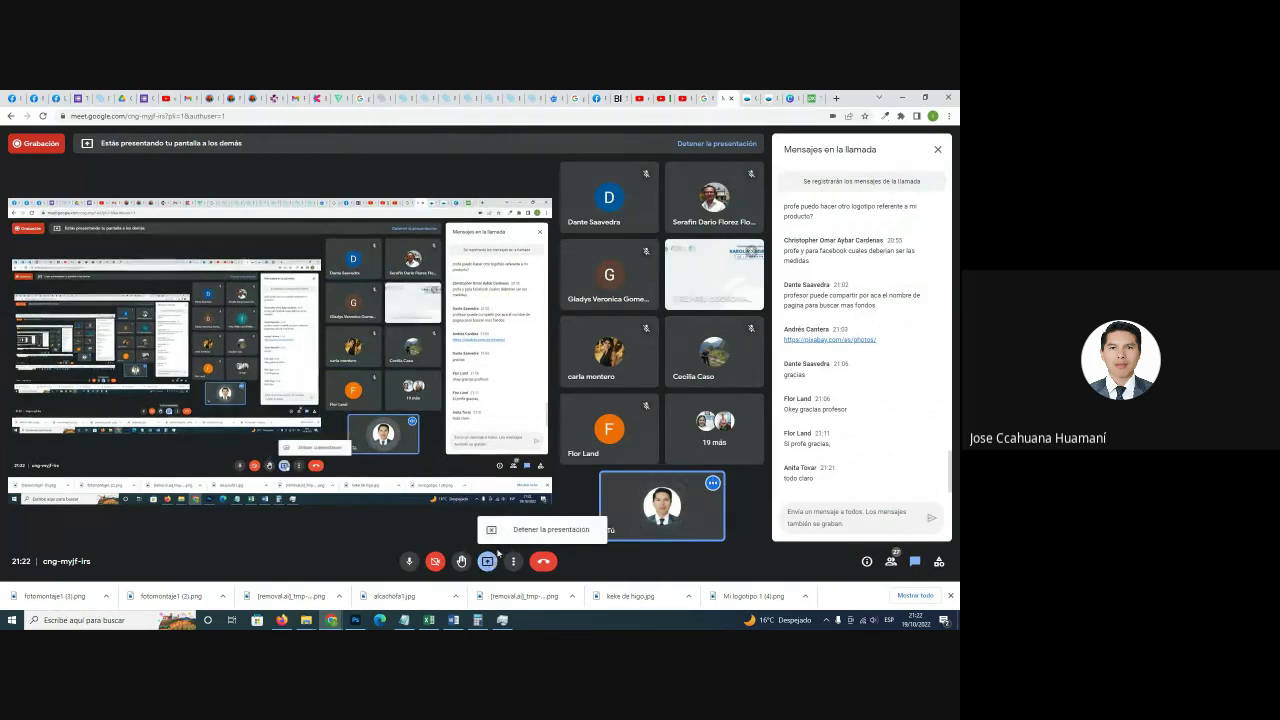
click(540, 529)
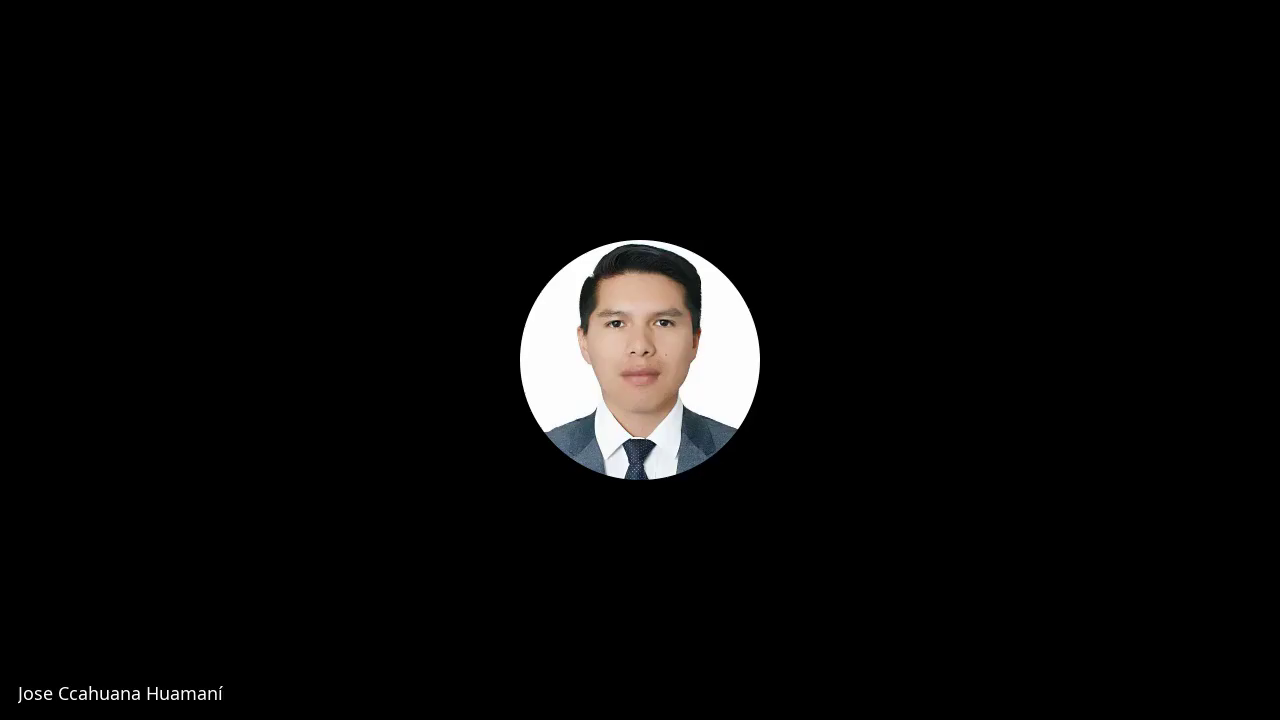